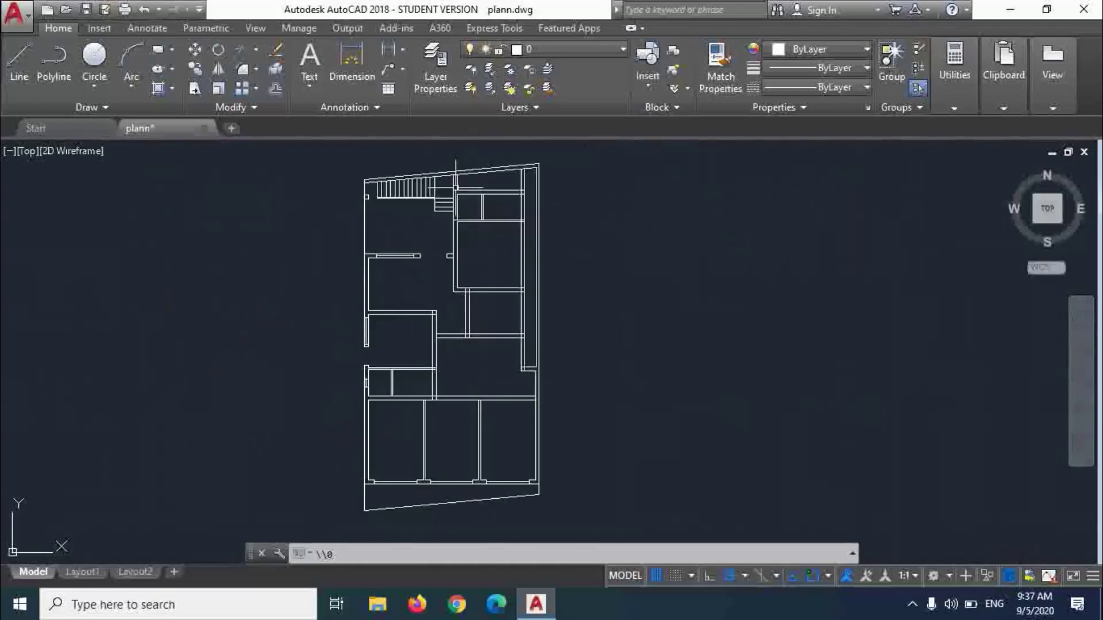
- Examine the existing floor plans, section and elevation drawings in the file, including the plan with the slanted boundary
scroll(453, 356, down, 4)
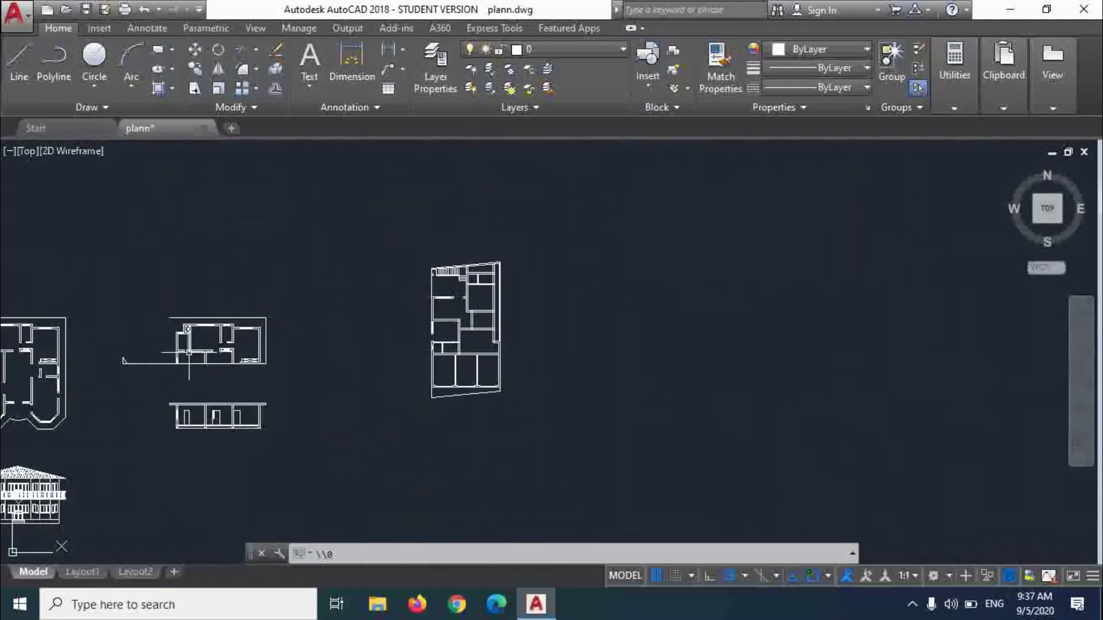
scroll(195, 350, up, 3)
scroll(270, 304, down, 3)
scroll(198, 414, down, 2)
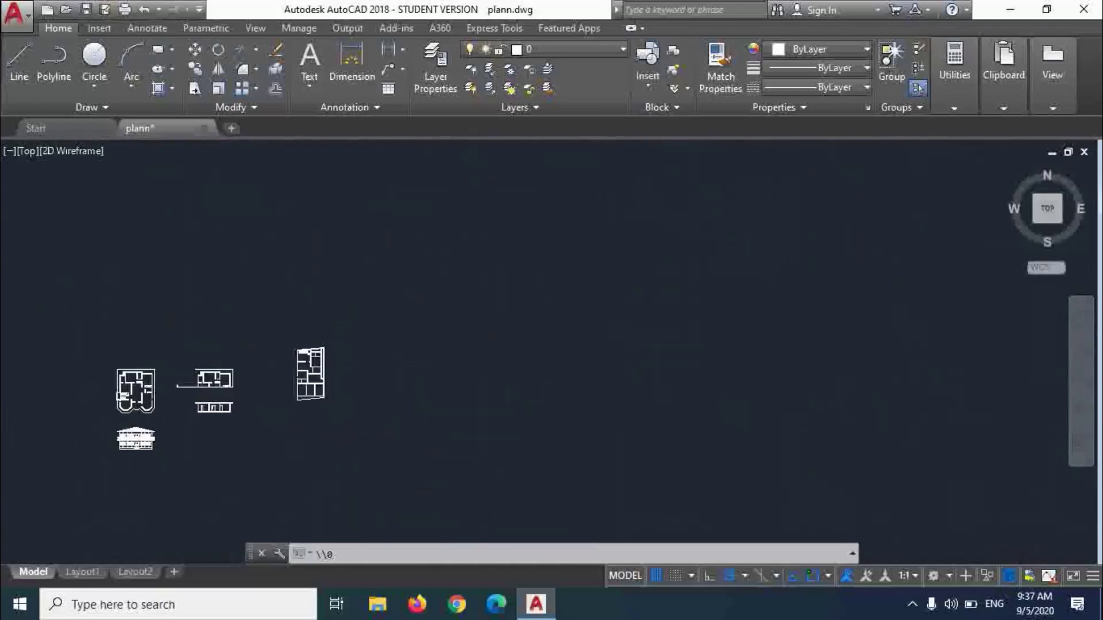
scroll(132, 439, up, 8)
scroll(402, 287, down, 5)
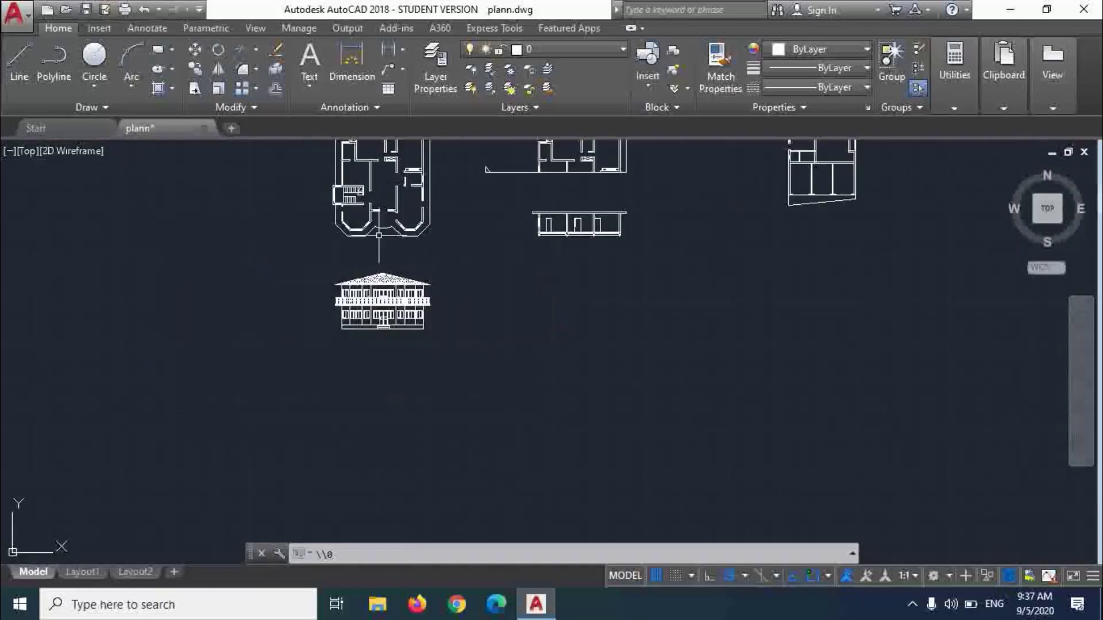
scroll(396, 297, up, 7)
scroll(376, 299, down, 6)
scroll(577, 224, down, 6)
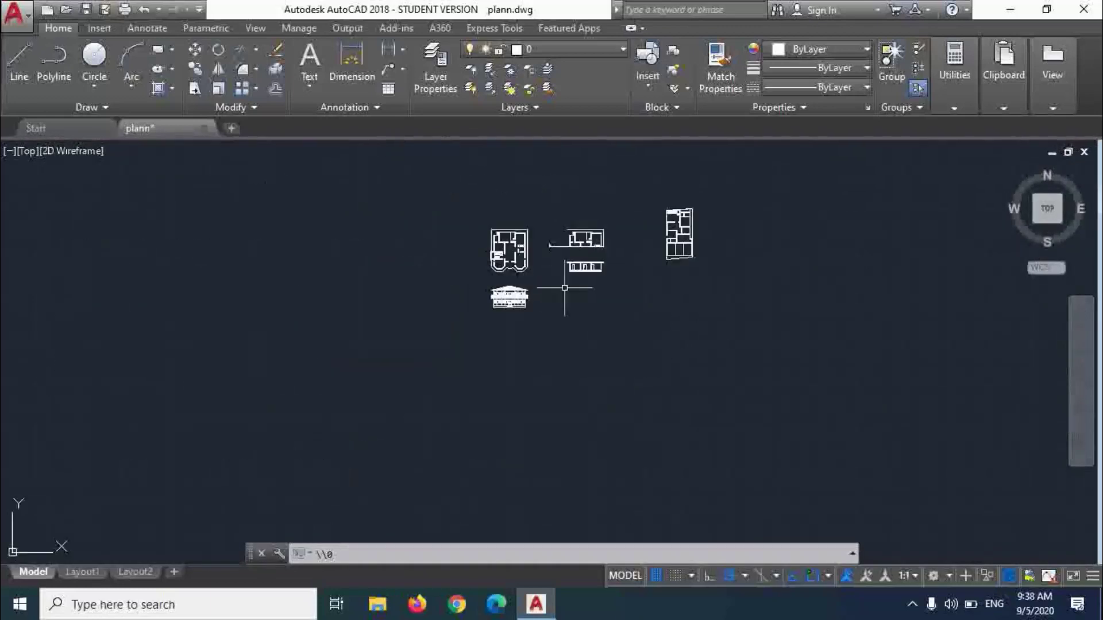
scroll(632, 242, up, 4)
scroll(479, 322, up, 6)
scroll(480, 322, down, 3)
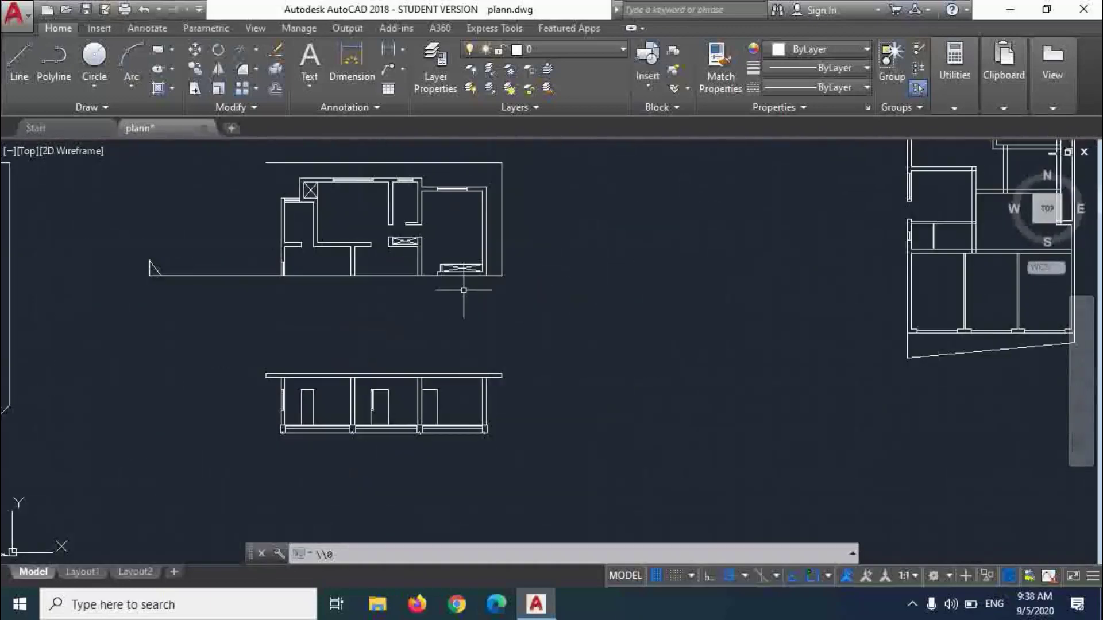
scroll(374, 305, down, 3)
scroll(418, 317, down, 6)
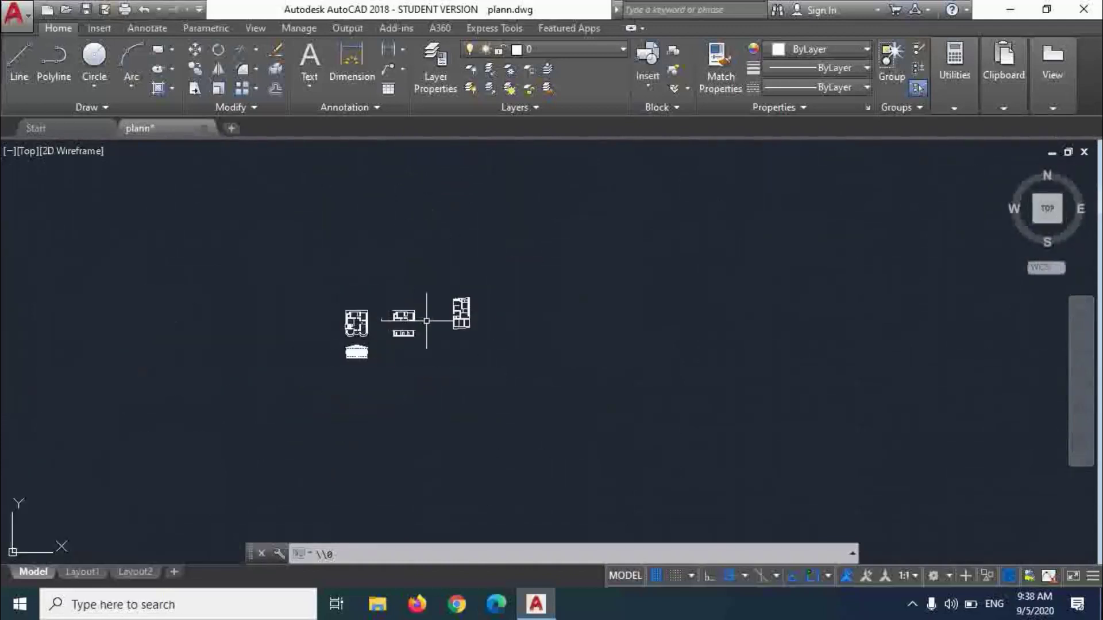
scroll(728, 318, up, 4)
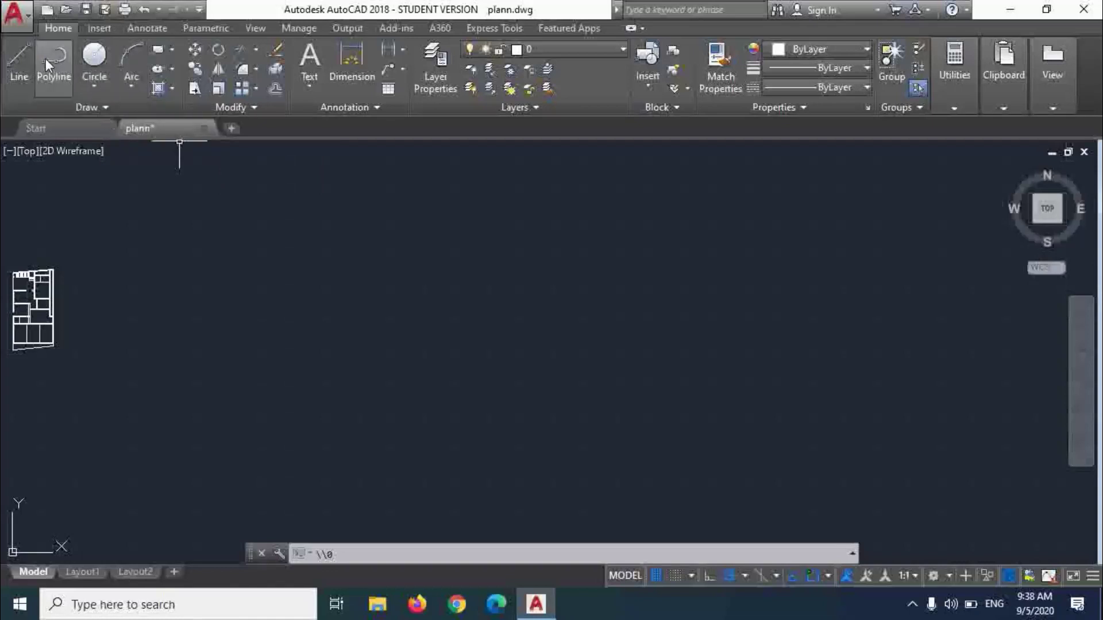
- With Ortho on, draw two consecutive 20.5' lines rightward in the empty area and a 44.6' line down from their end
click(26, 57)
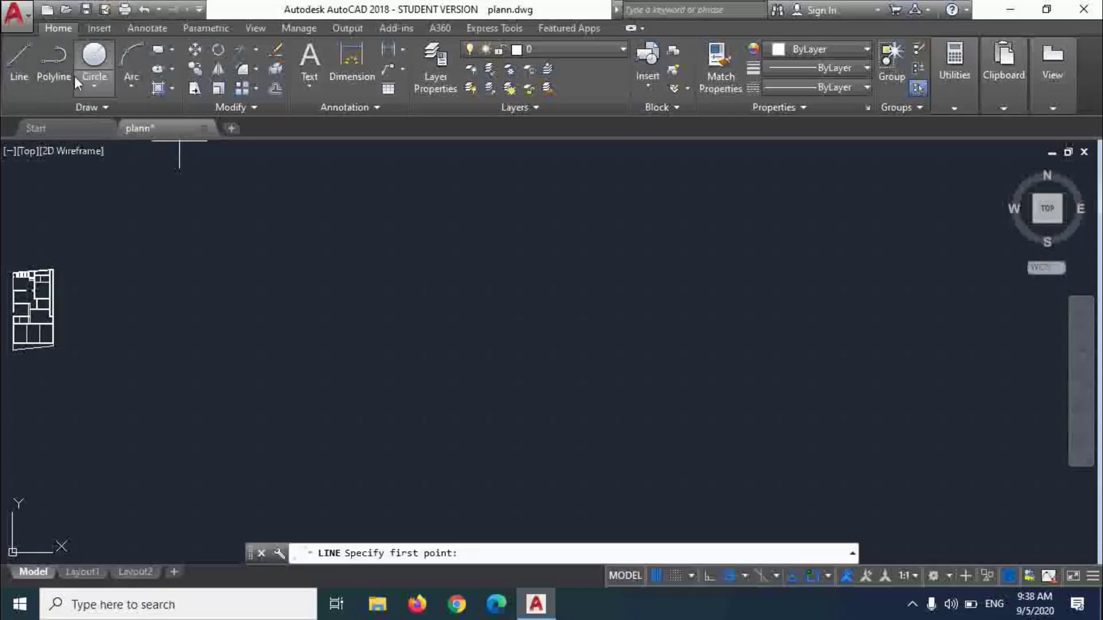
click(298, 226)
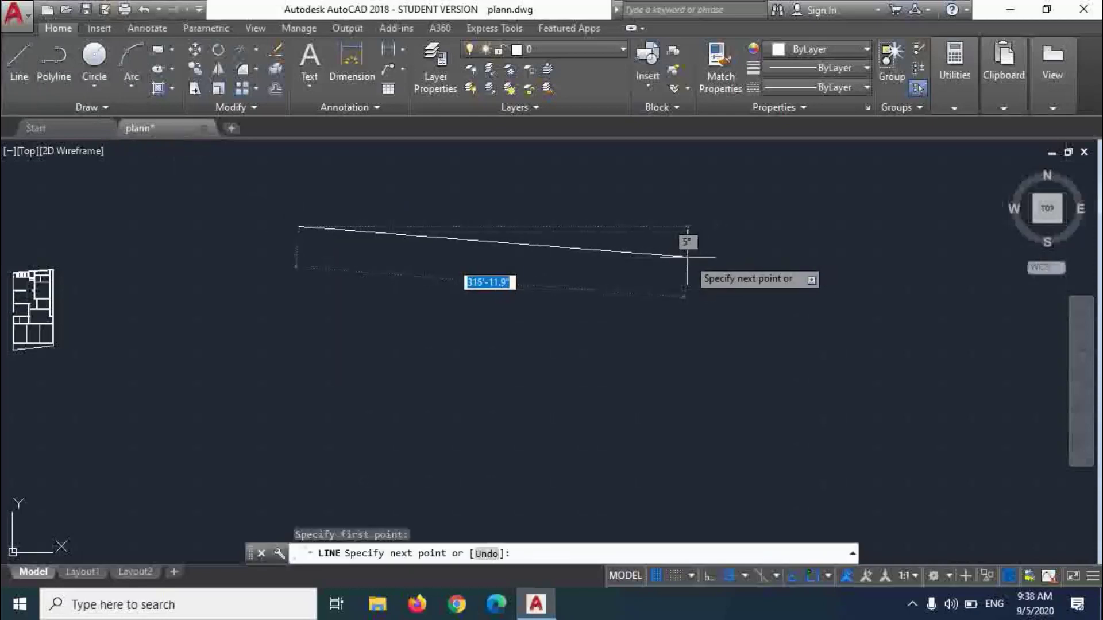
key(F8)
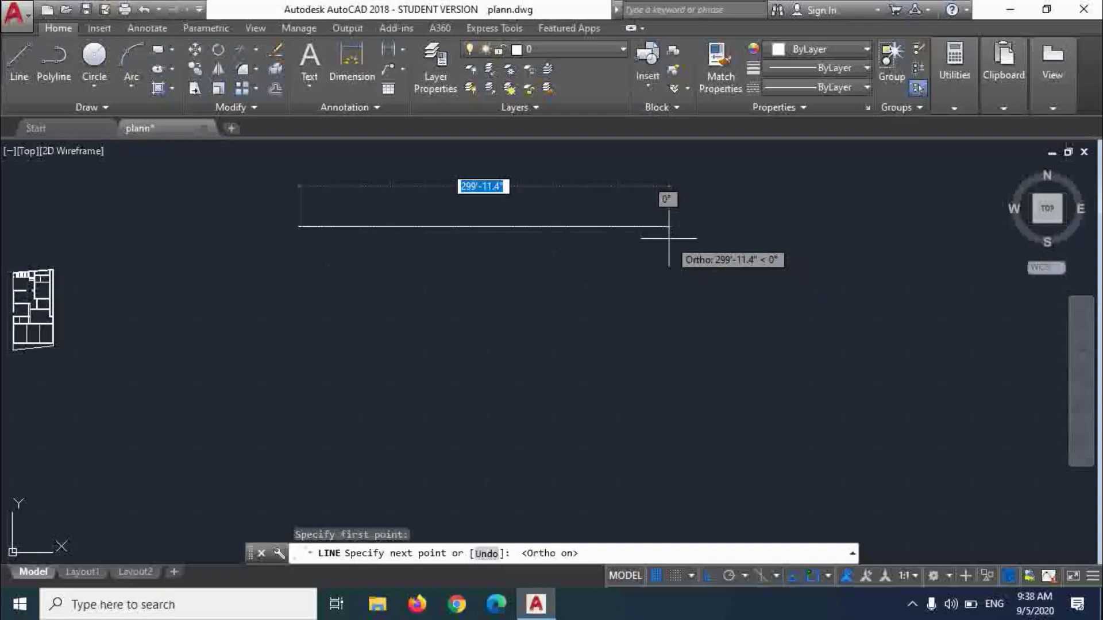
text(20.5)
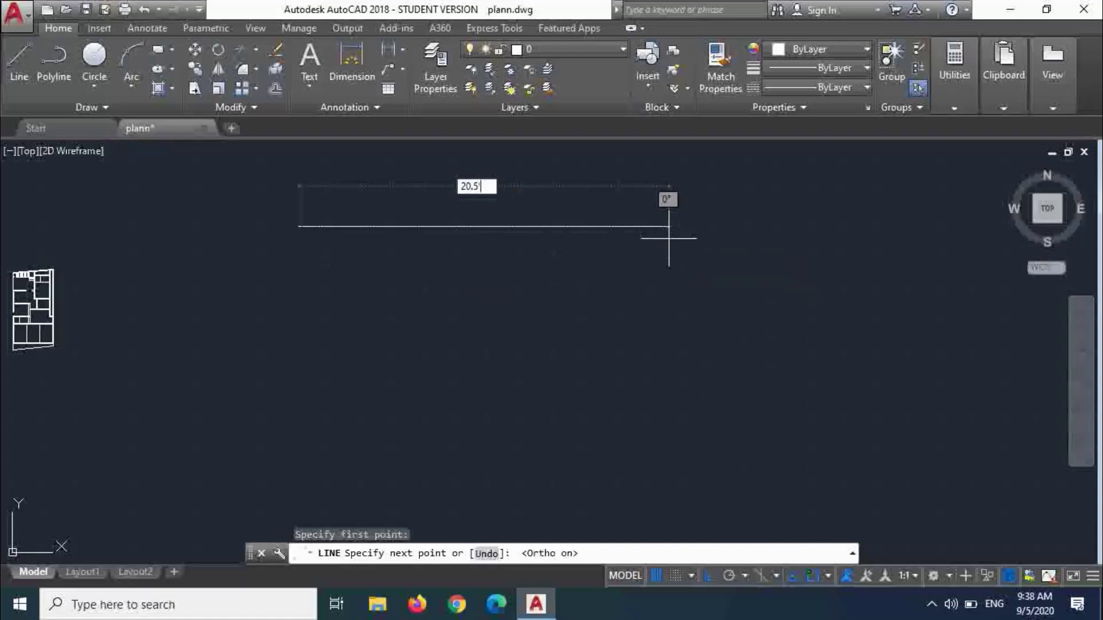
key(Return)
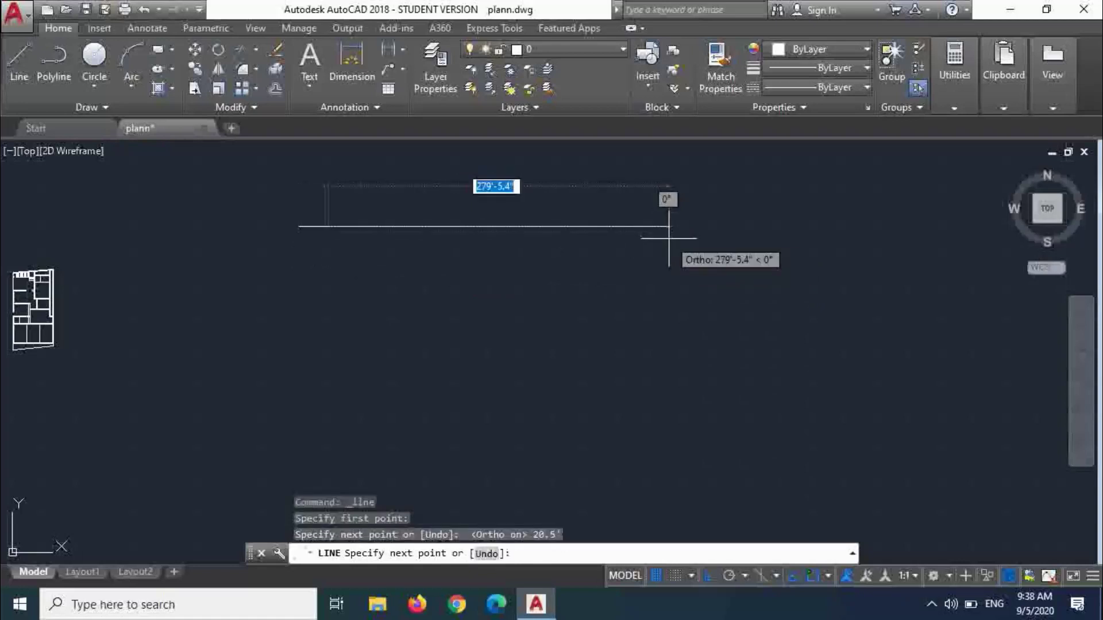
text(20.5)
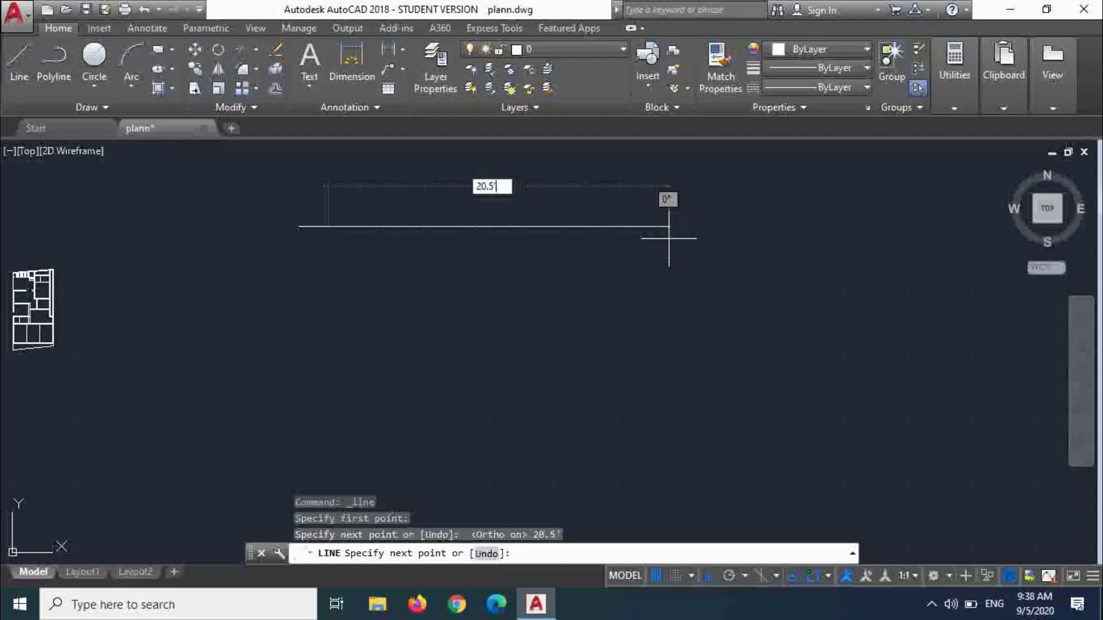
key(Return)
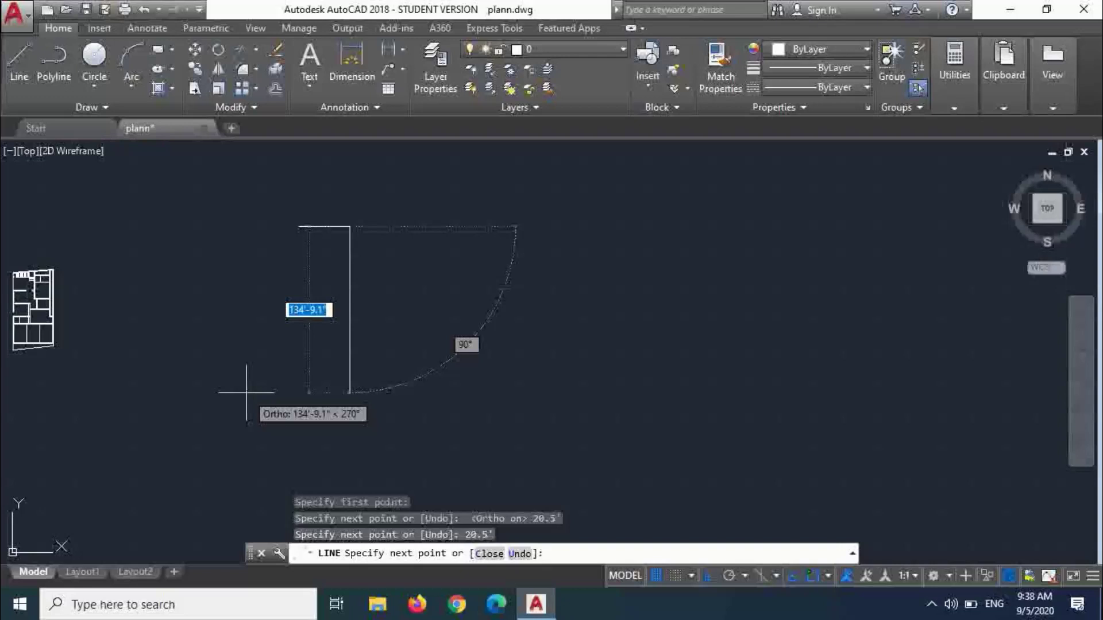
text(44.6)
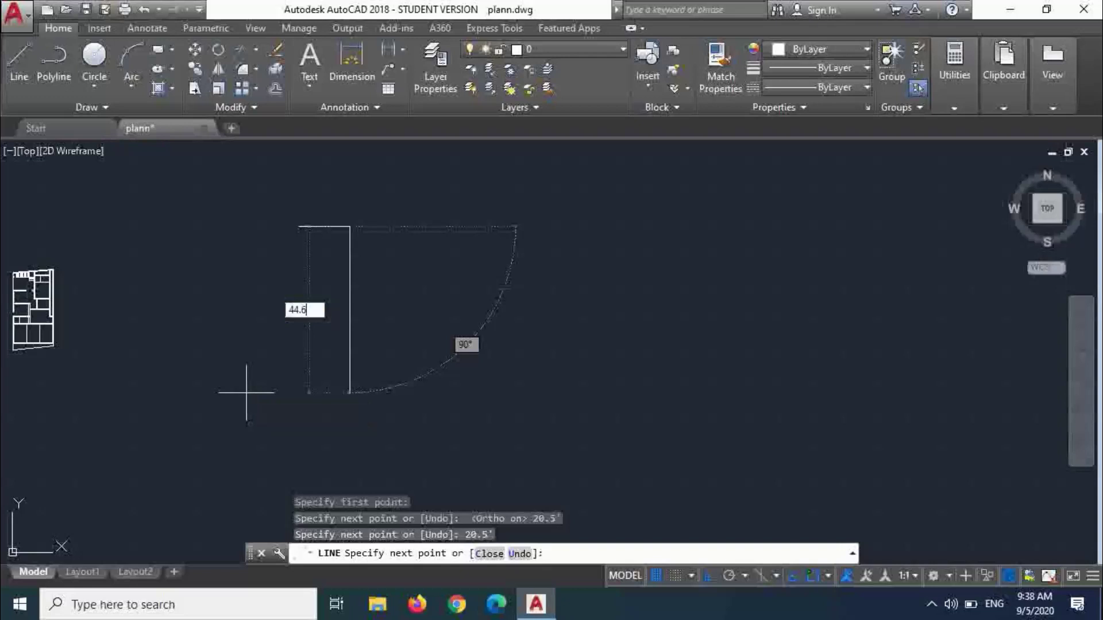
key(Return)
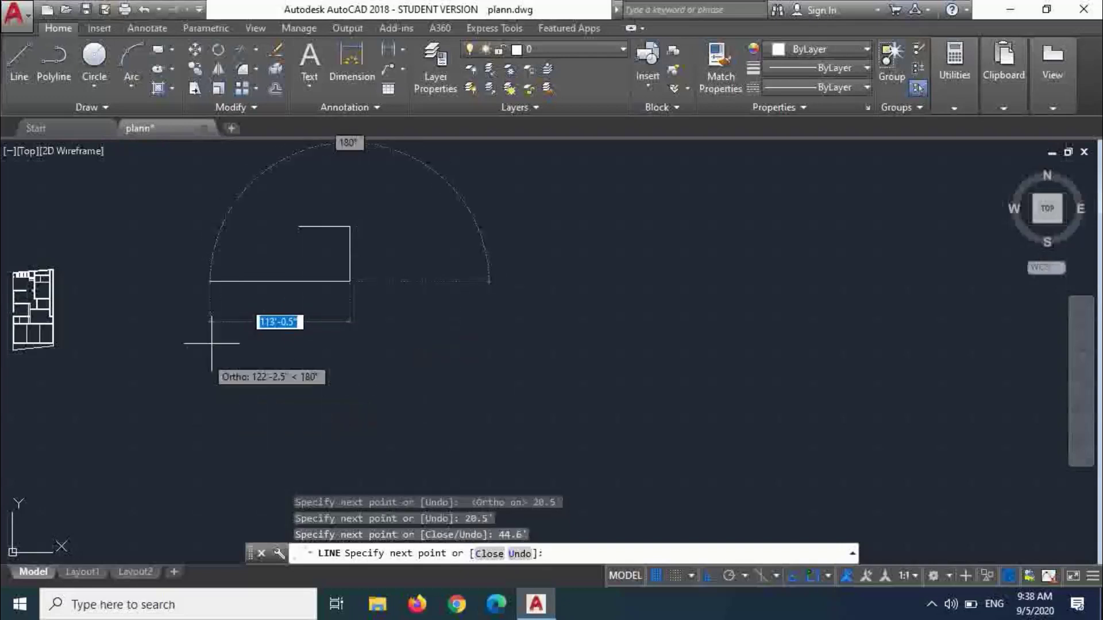
scroll(287, 242, up, 5)
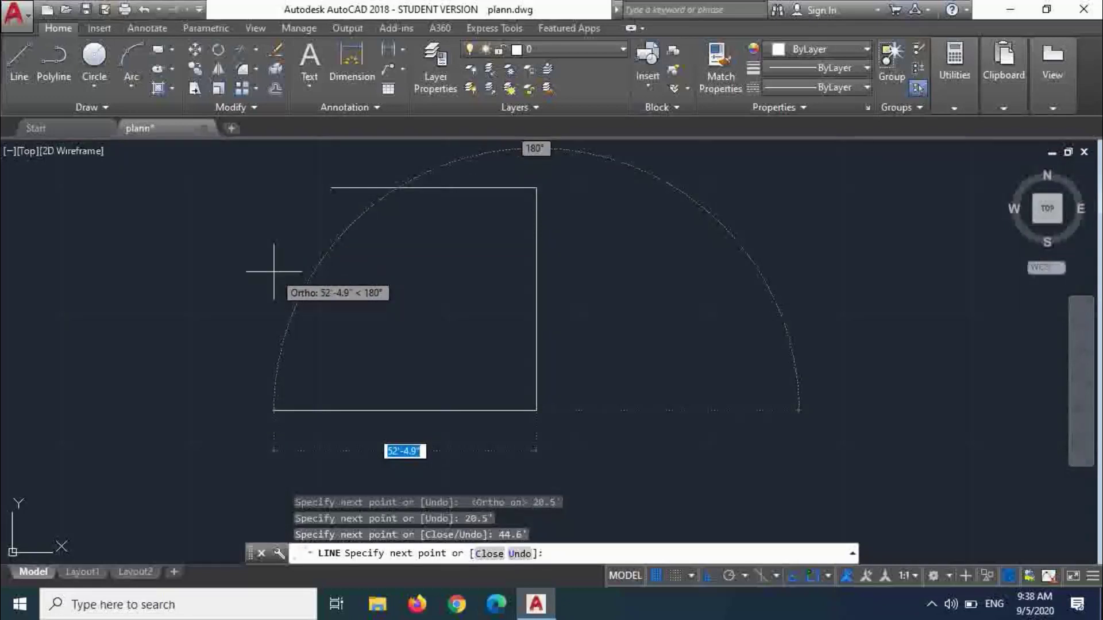
key(Escape)
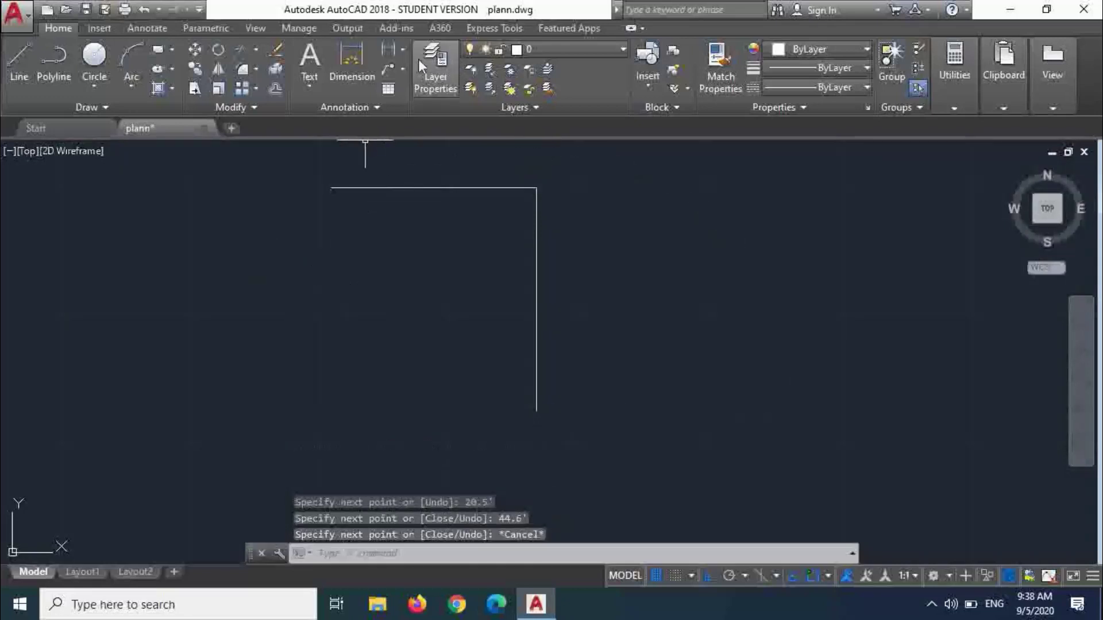
click(391, 49)
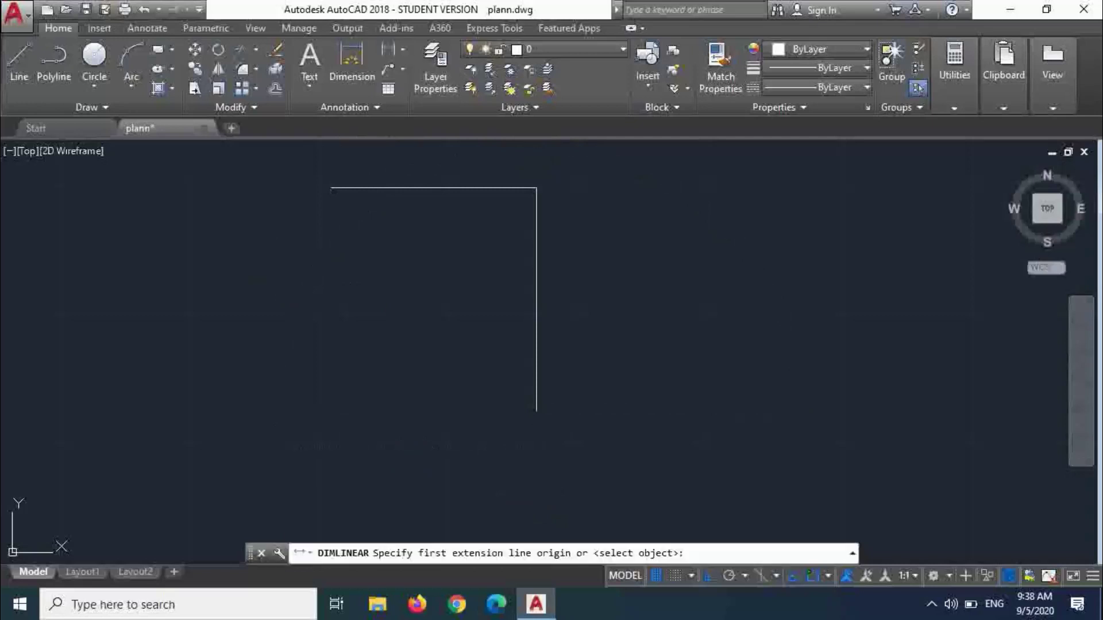
click(330, 188)
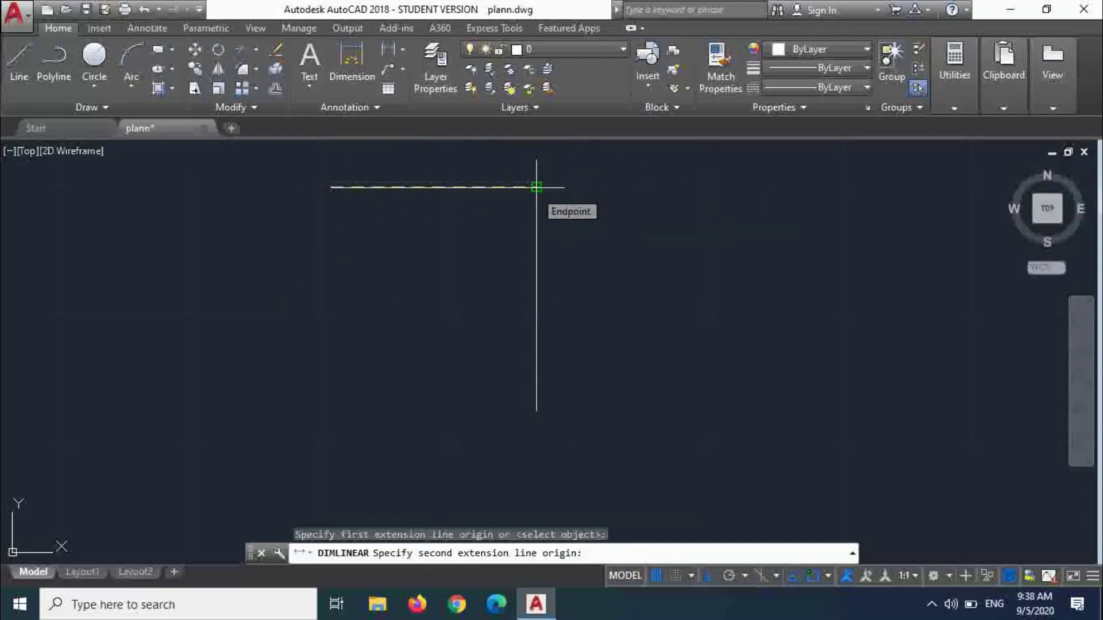
key(Escape)
key(ctrl+a)
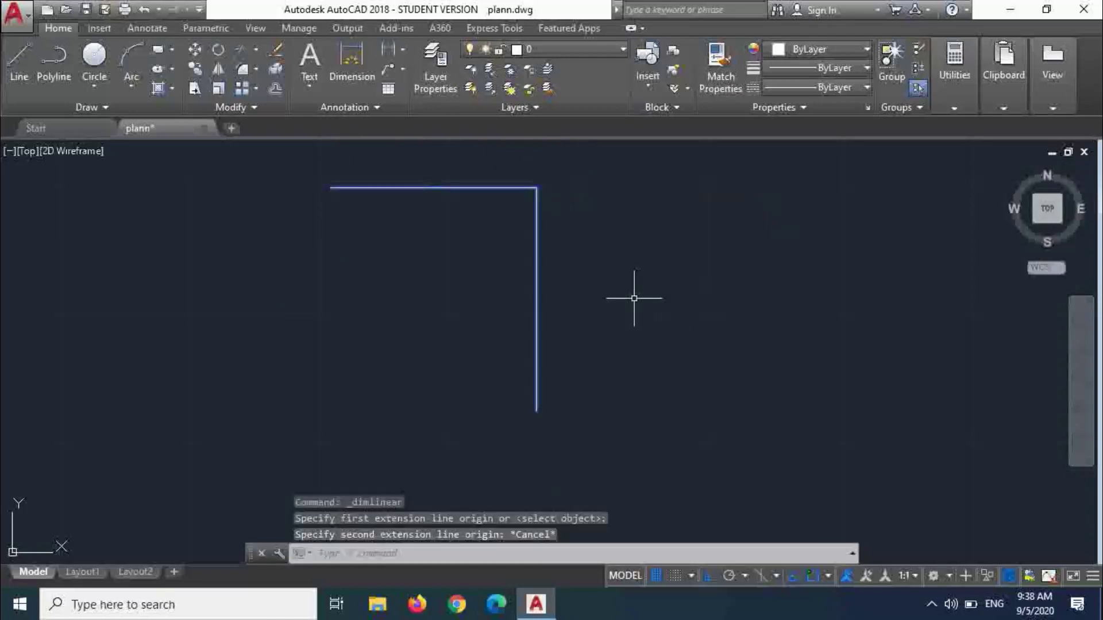
key(Escape)
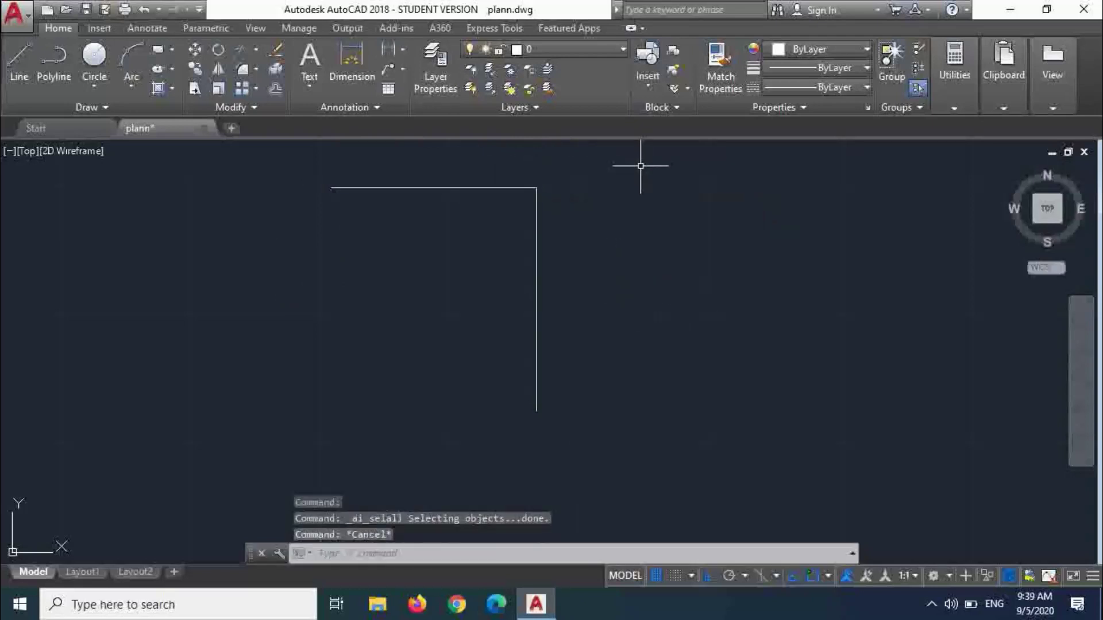
- Erase the horizontal and vertical trial lines together
click(643, 166)
click(253, 417)
key(Delete)
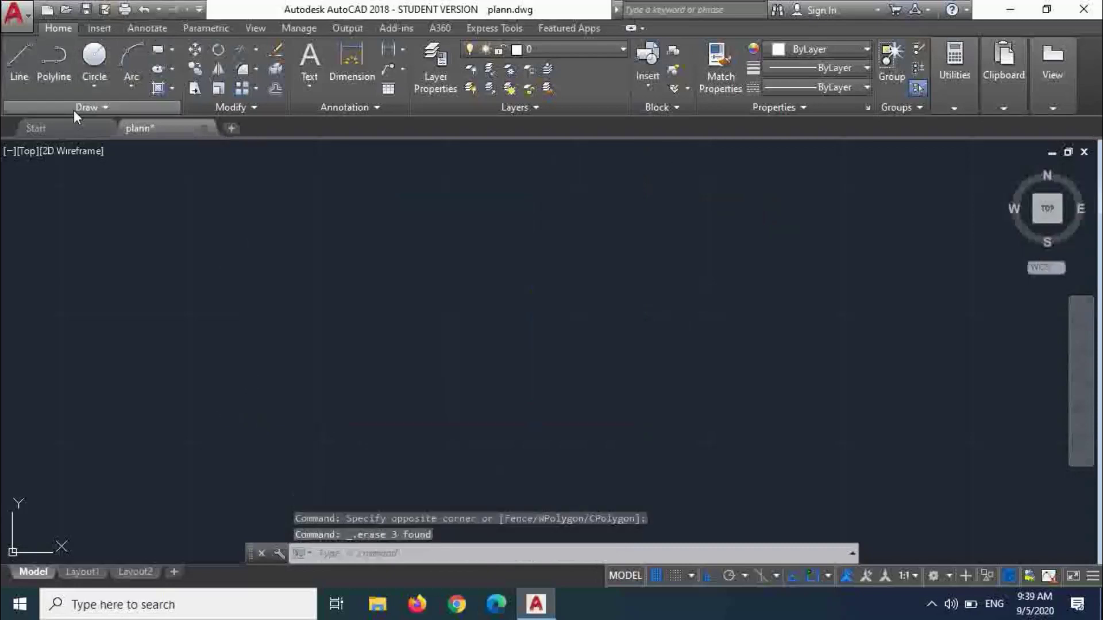
- Draw a 20.5' horizontal line rightward in the empty area and a 44.6' vertical line down from its end
click(28, 71)
click(336, 235)
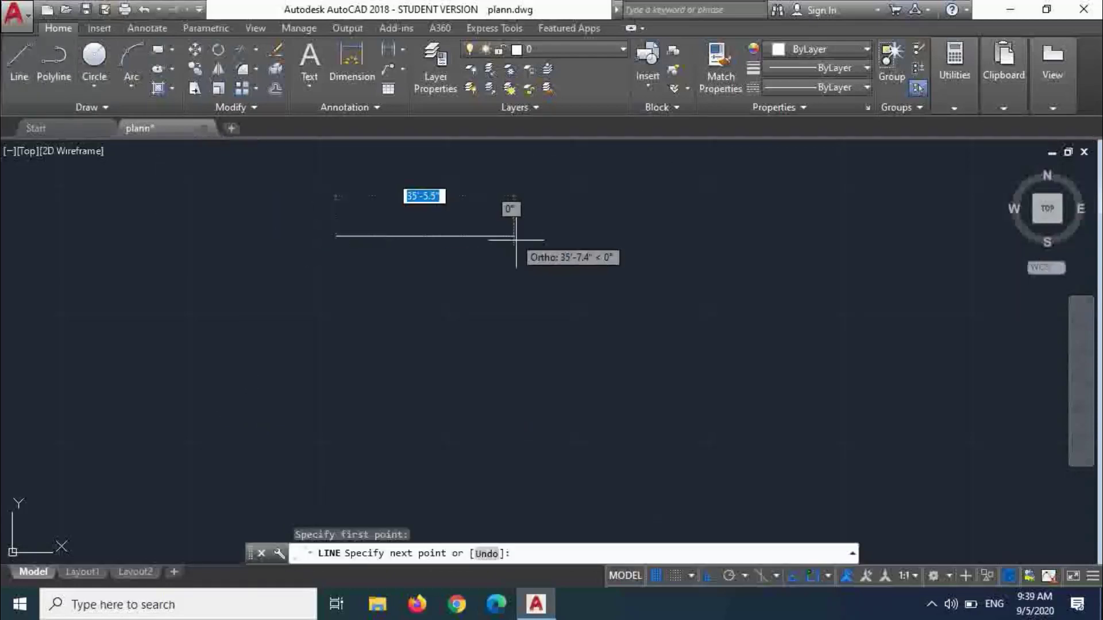
text(20)
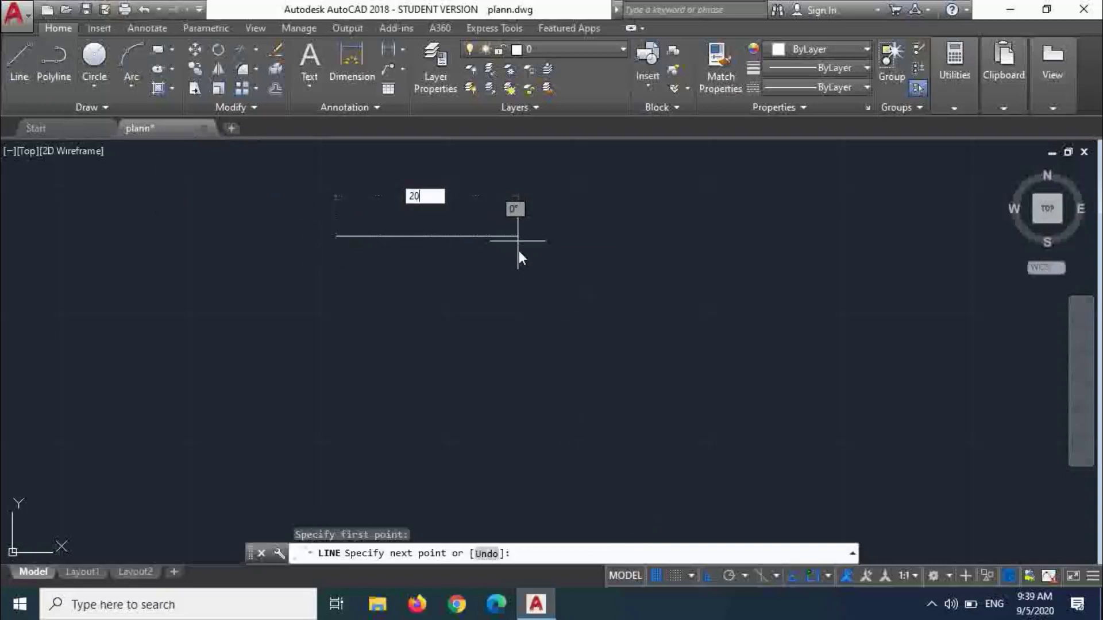
text(.5')
key(Return)
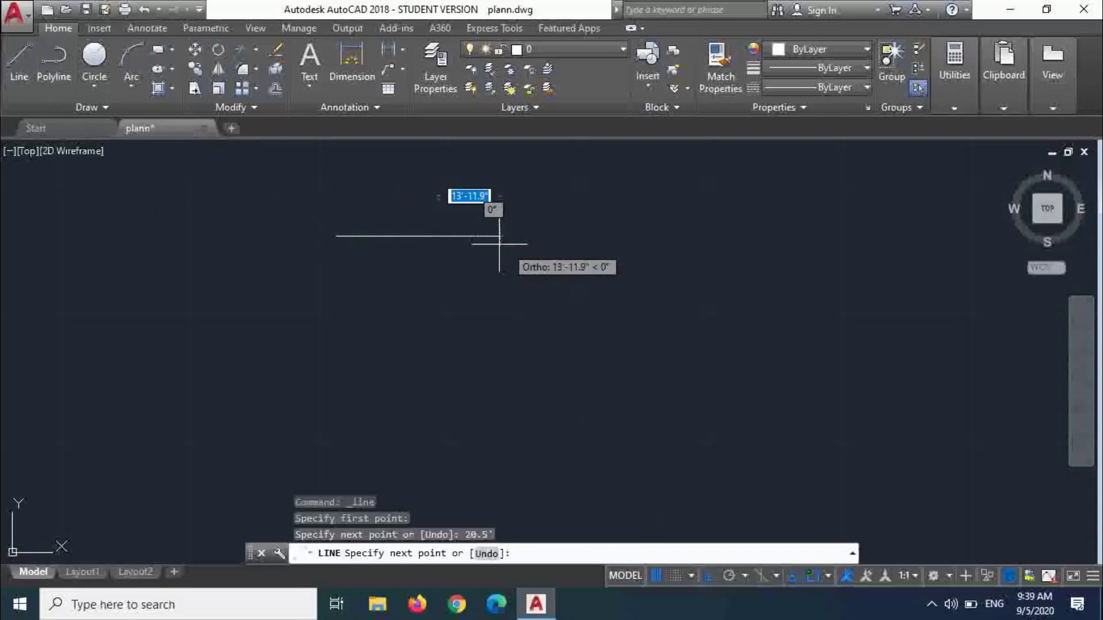
text(4)
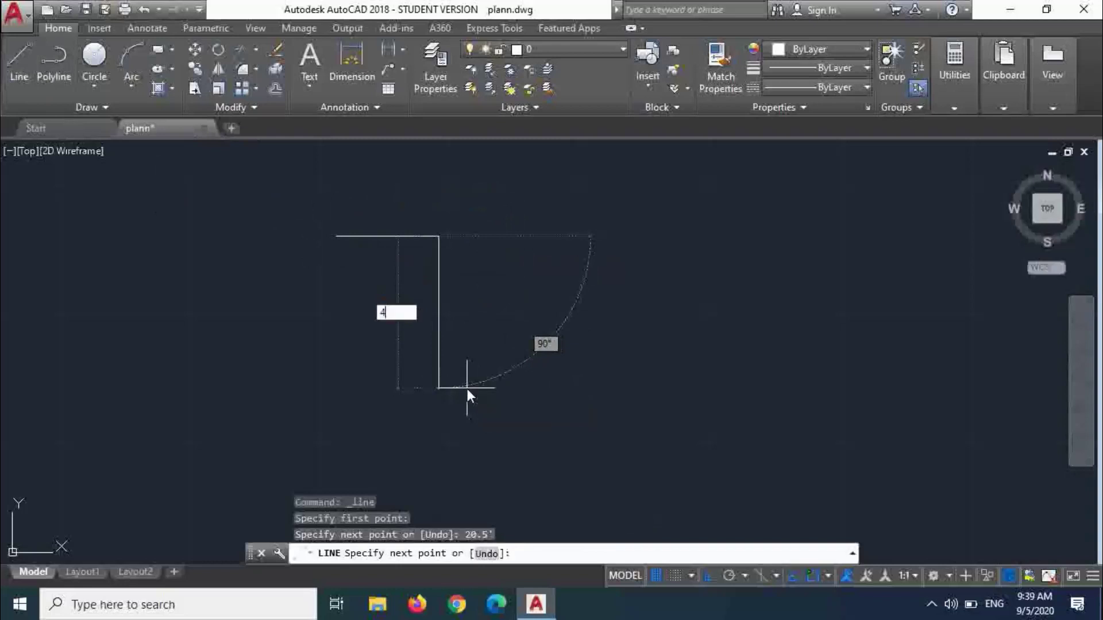
text(4.6')
key(Return)
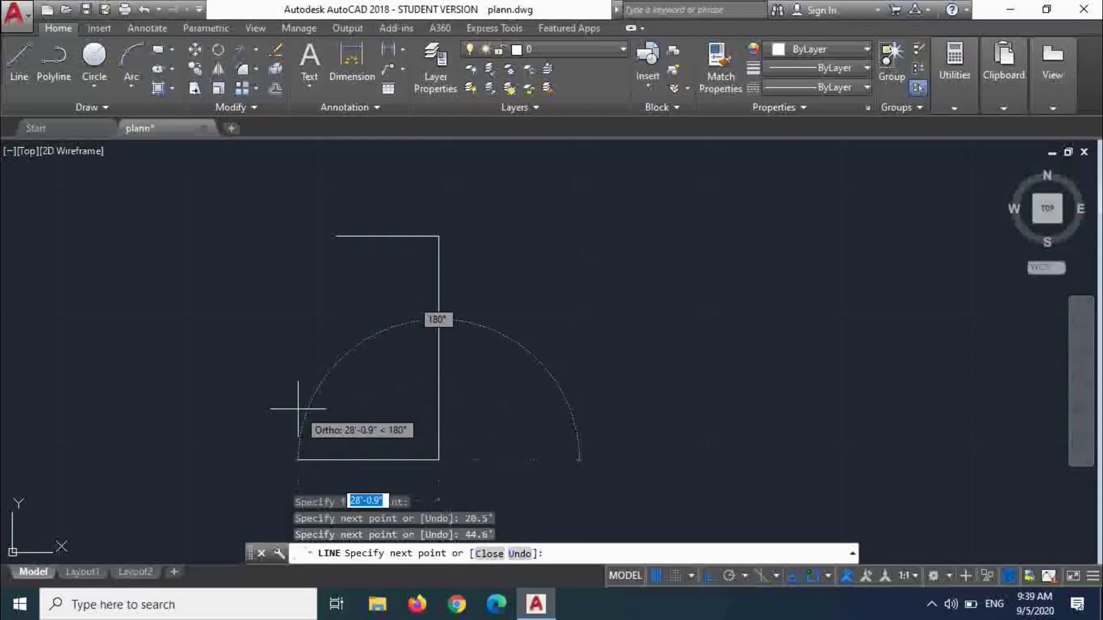
- Draw an 18.4' horizontal line leftward from the lower end of the vertical line and end the Line command
text(1)
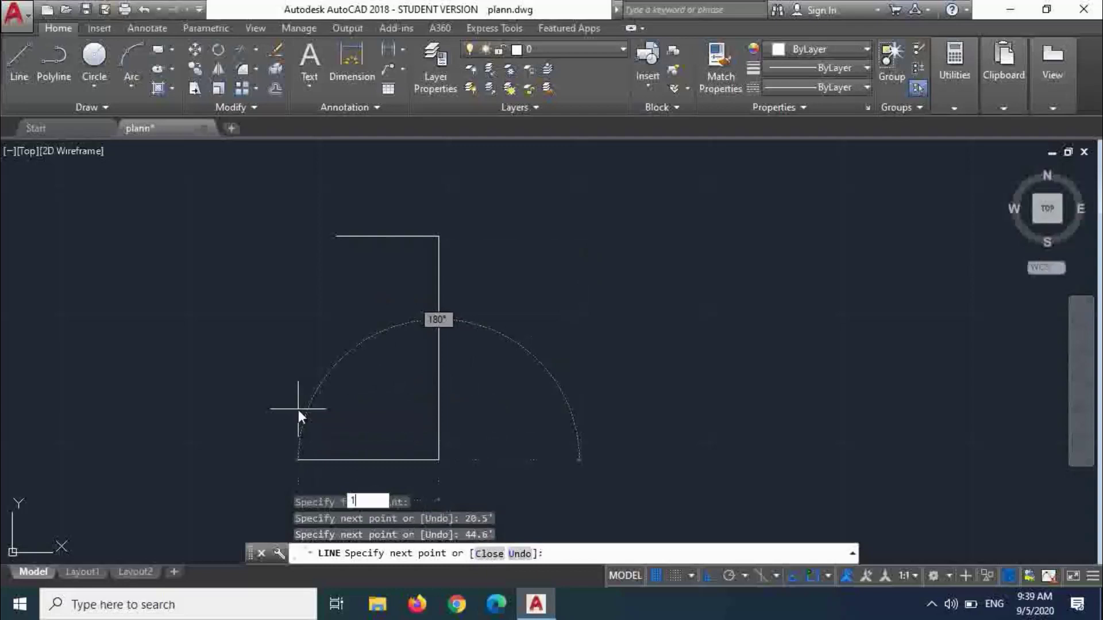
text(8.4')
key(Return)
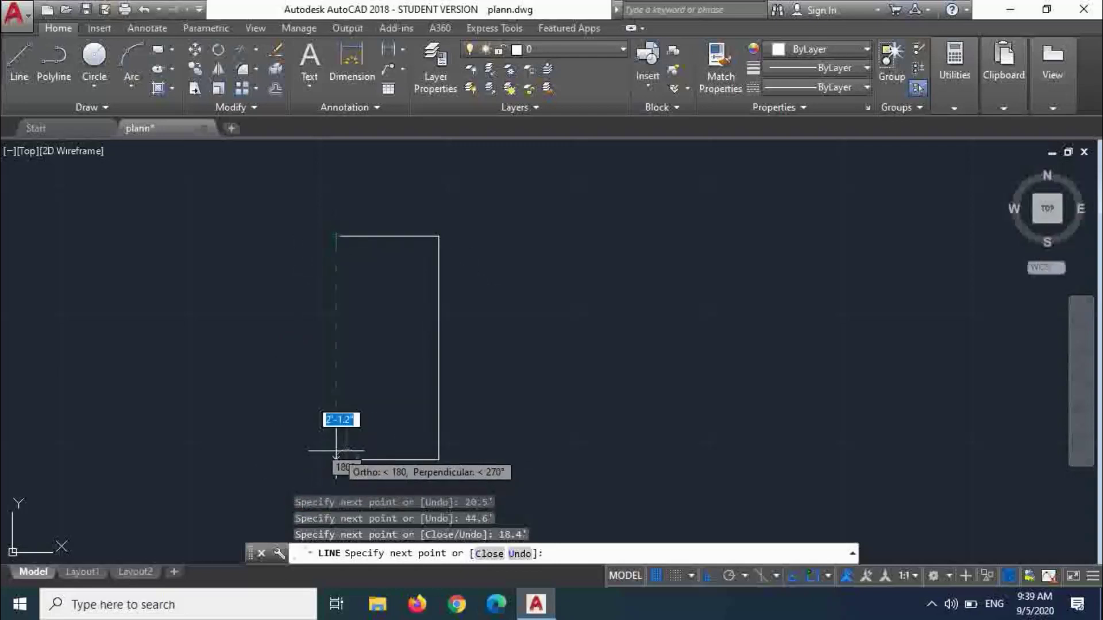
key(Escape)
- Erase the bottom horizontal line of the outline
scroll(336, 250, up, 2)
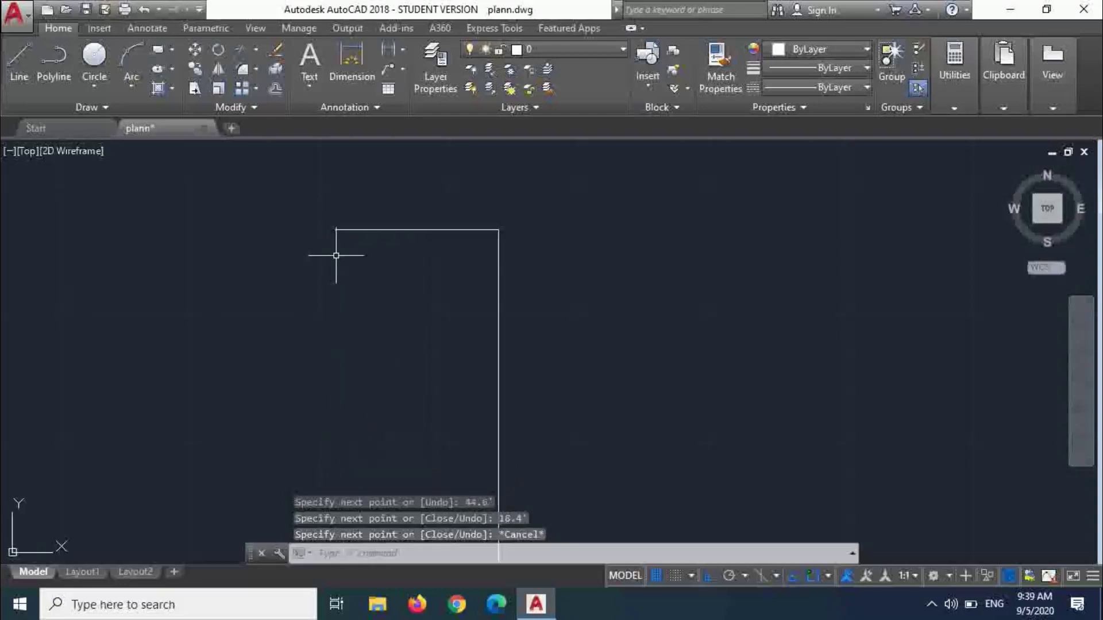
scroll(350, 333, down, 4)
click(364, 432)
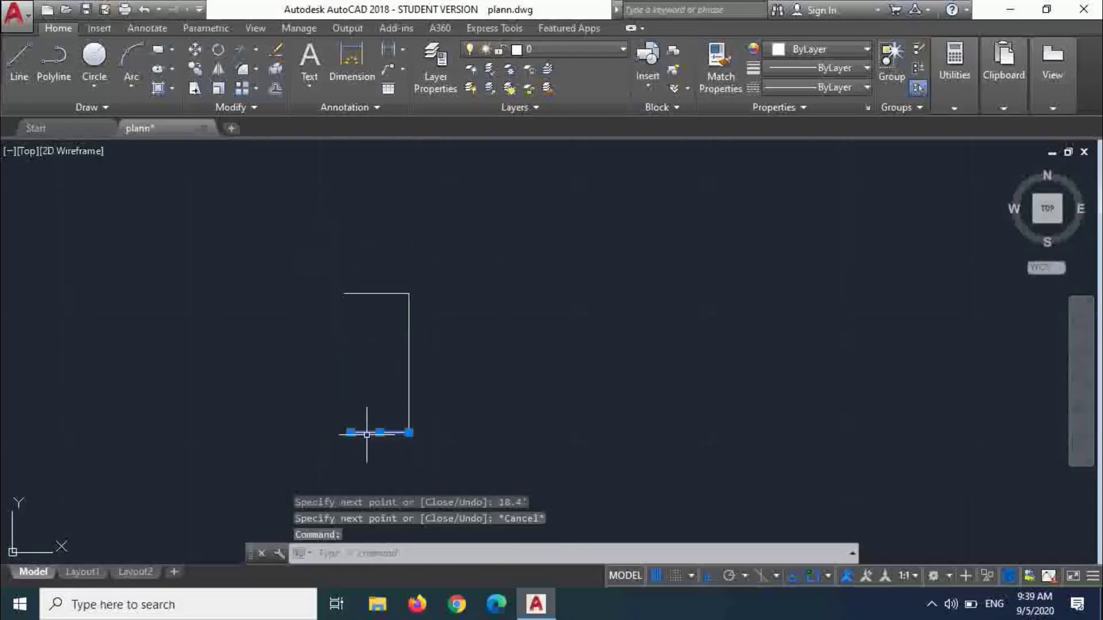
key(Delete)
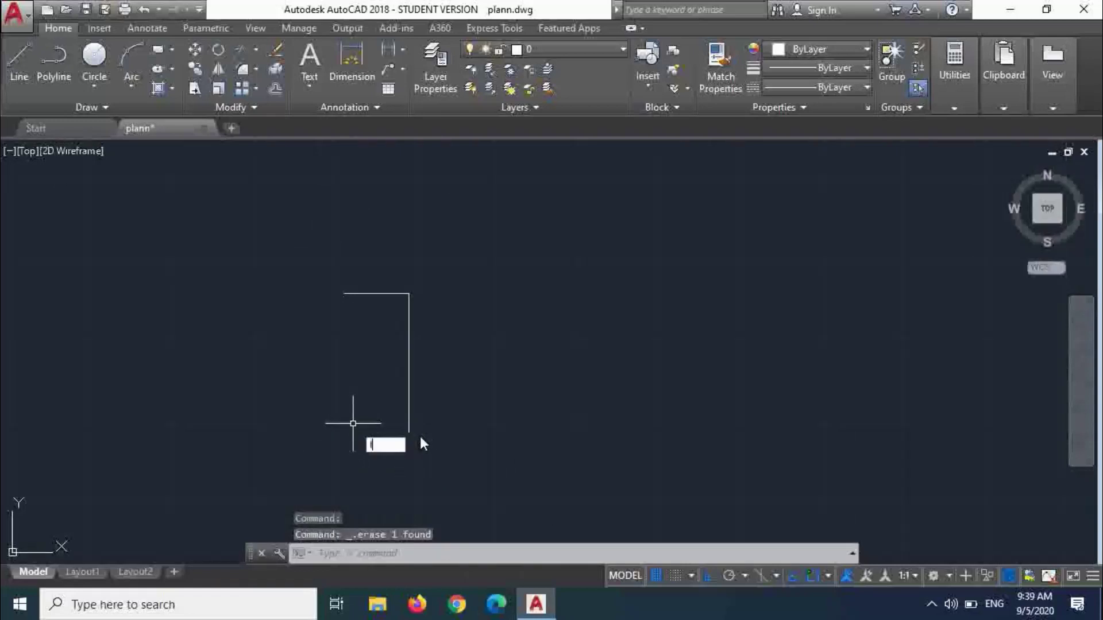
- Draw a 20.5' horizontal line leftward from the lower end of the outline's vertical line
text(l)
key(Return)
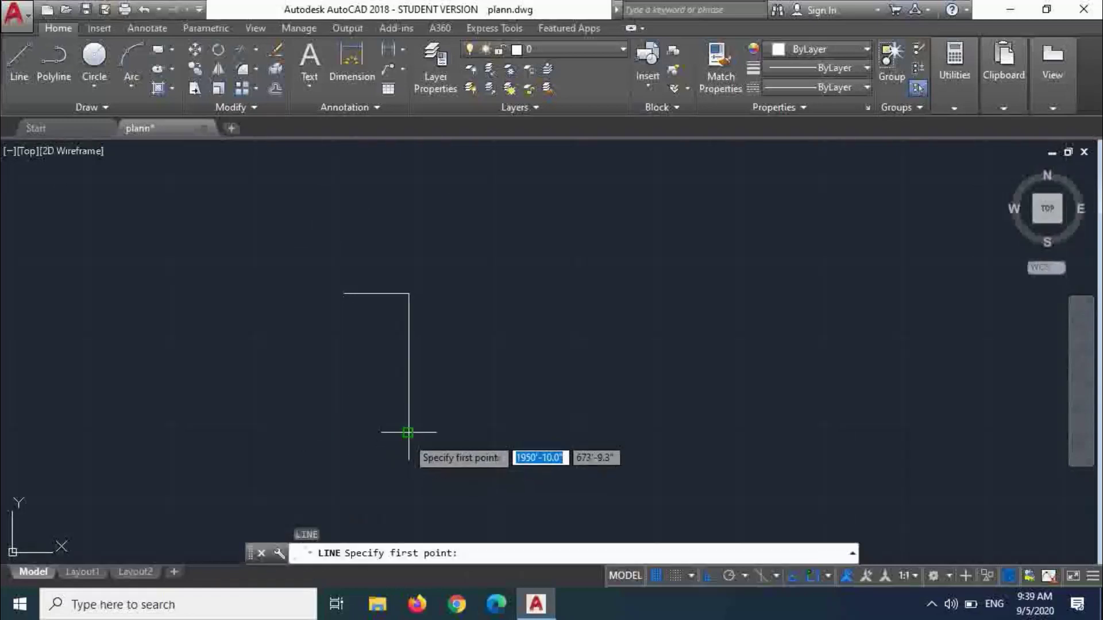
click(408, 432)
text(2)
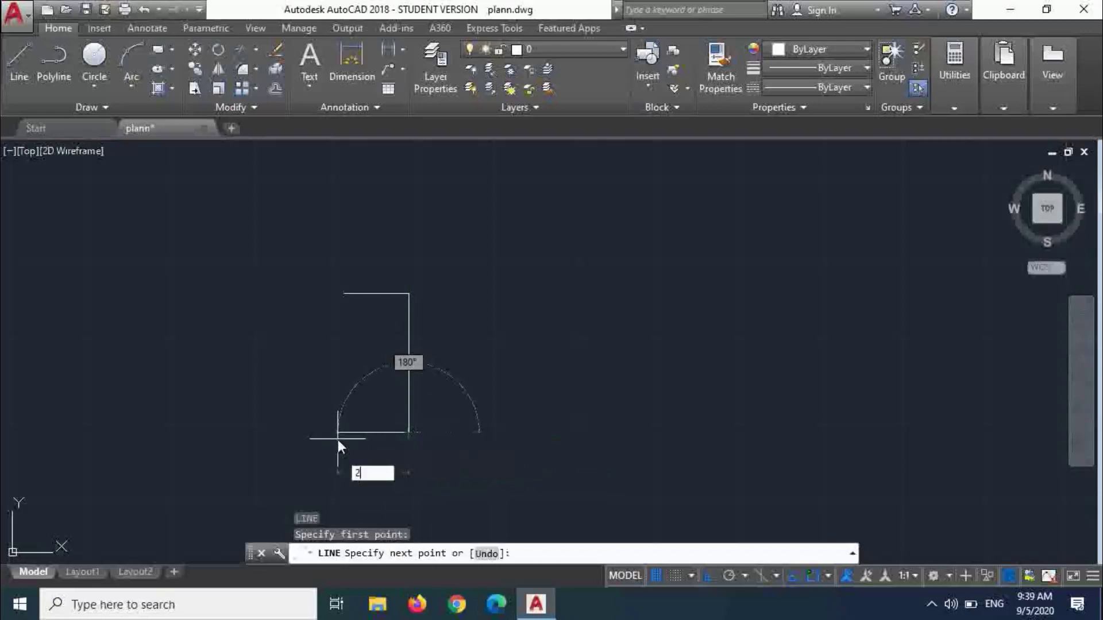
text(0.5')
key(Return)
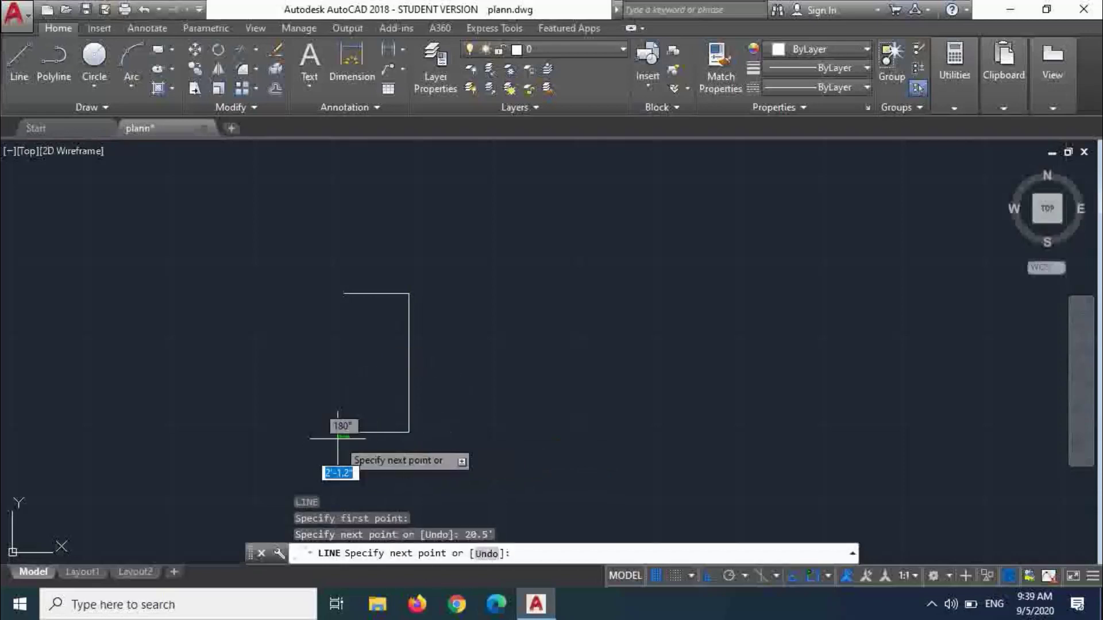
- Close the outline with a vertical line up to the start of the top line and end the Line command
text(c)
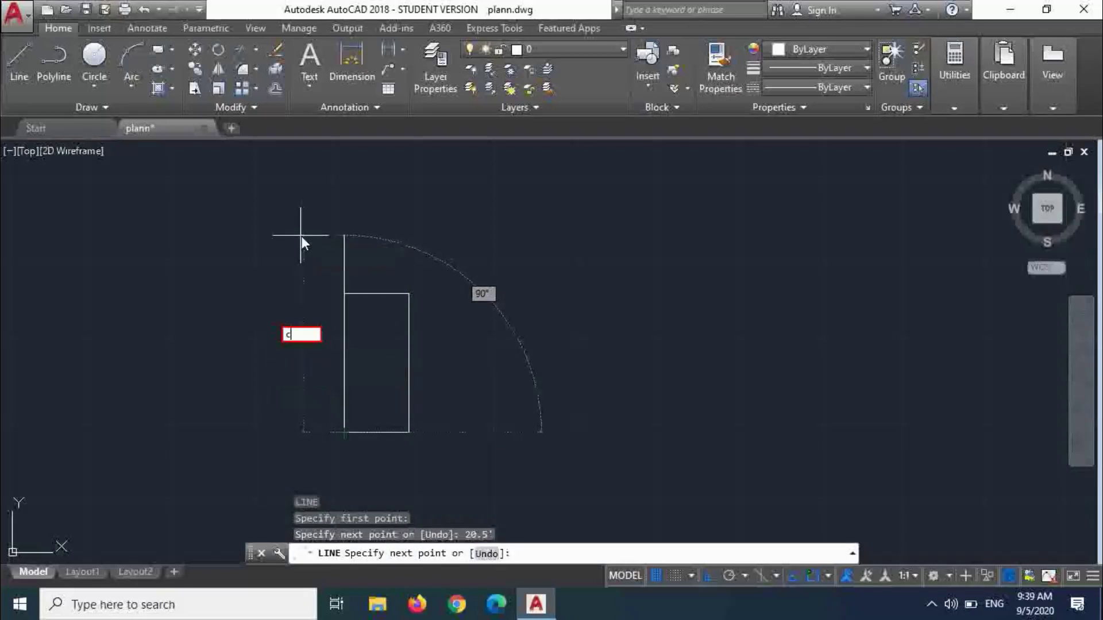
key(Return)
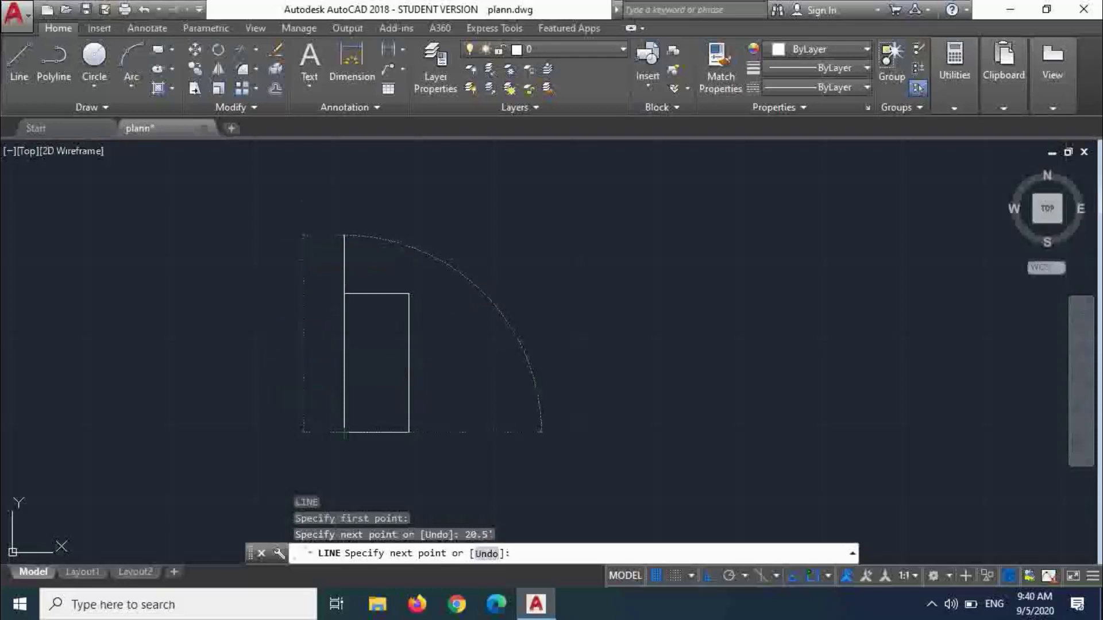
key(Escape)
key(Return)
key(Return)
text(c)
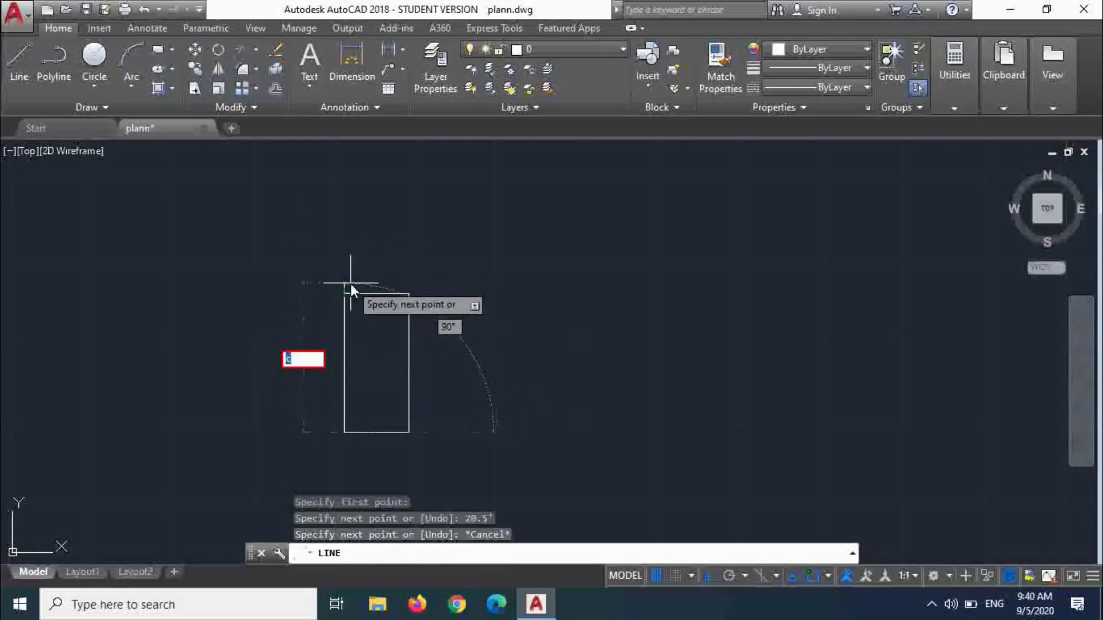
key(Escape)
key(Escape)
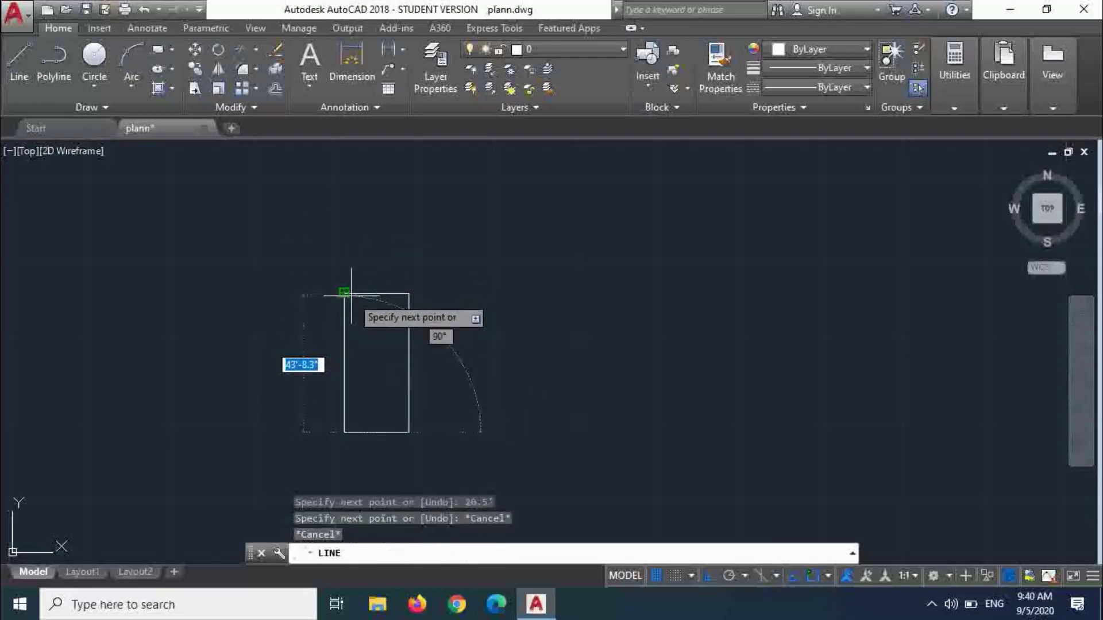
- Offset the outline's top line and left line 9 inches toward the inside
scroll(442, 316, up, 4)
scroll(406, 313, down, 3)
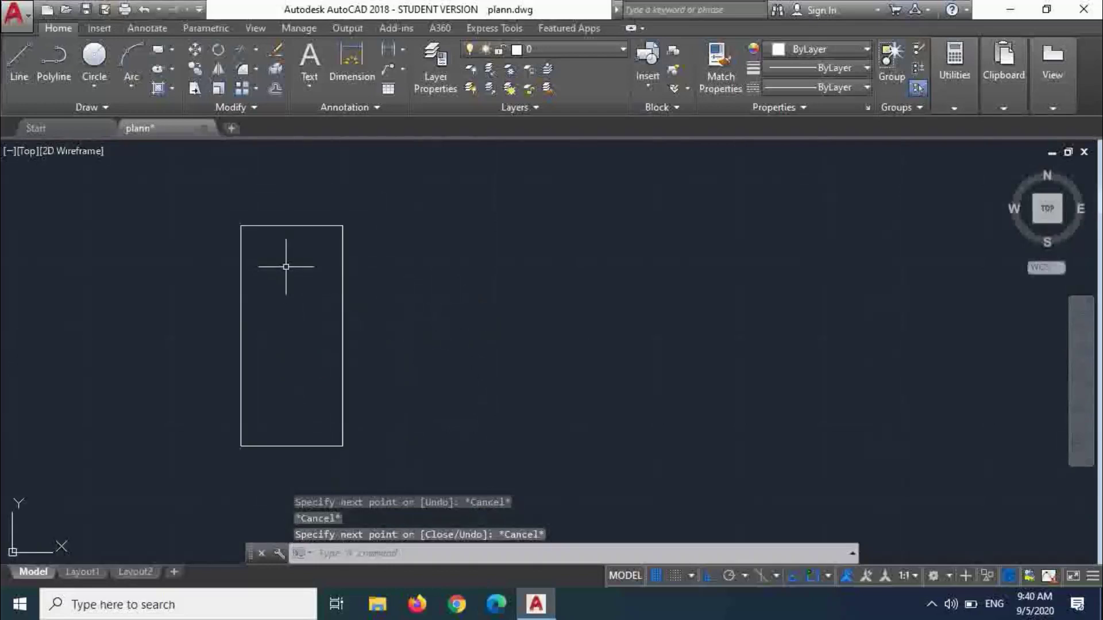
scroll(296, 290, down, 3)
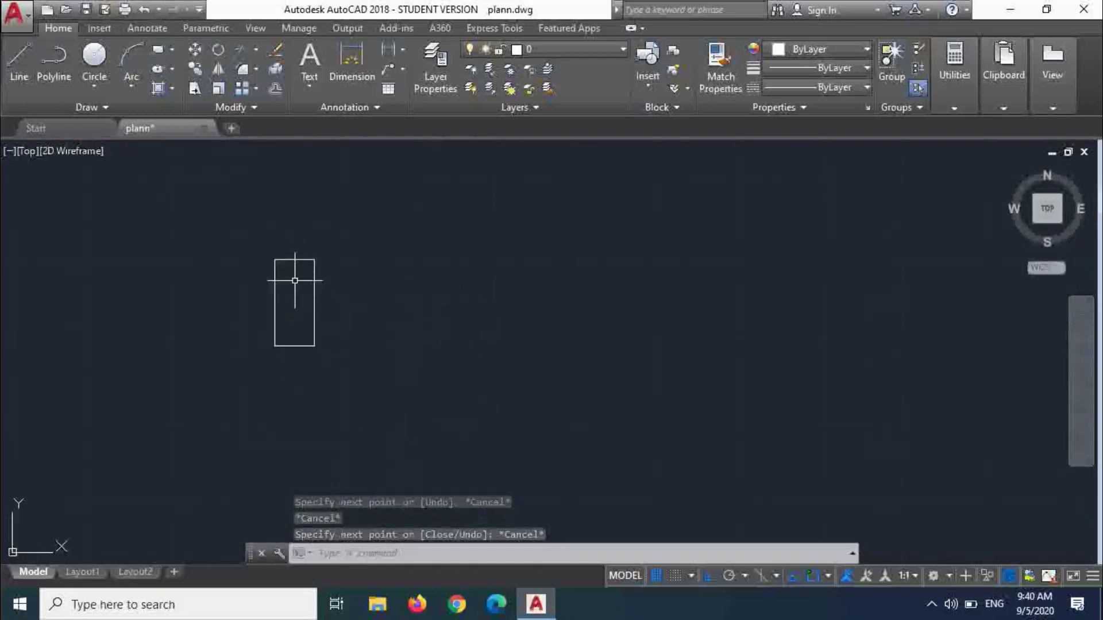
scroll(247, 313, up, 3)
scroll(305, 173, up, 3)
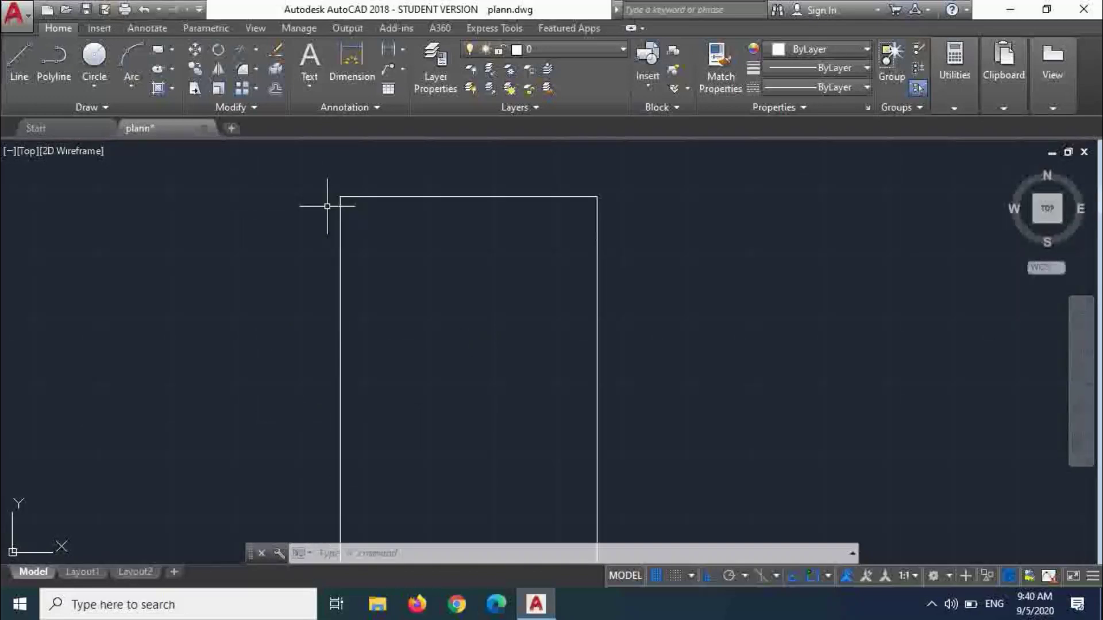
text(o)
key(Return)
text(0)
key(BackSpace)
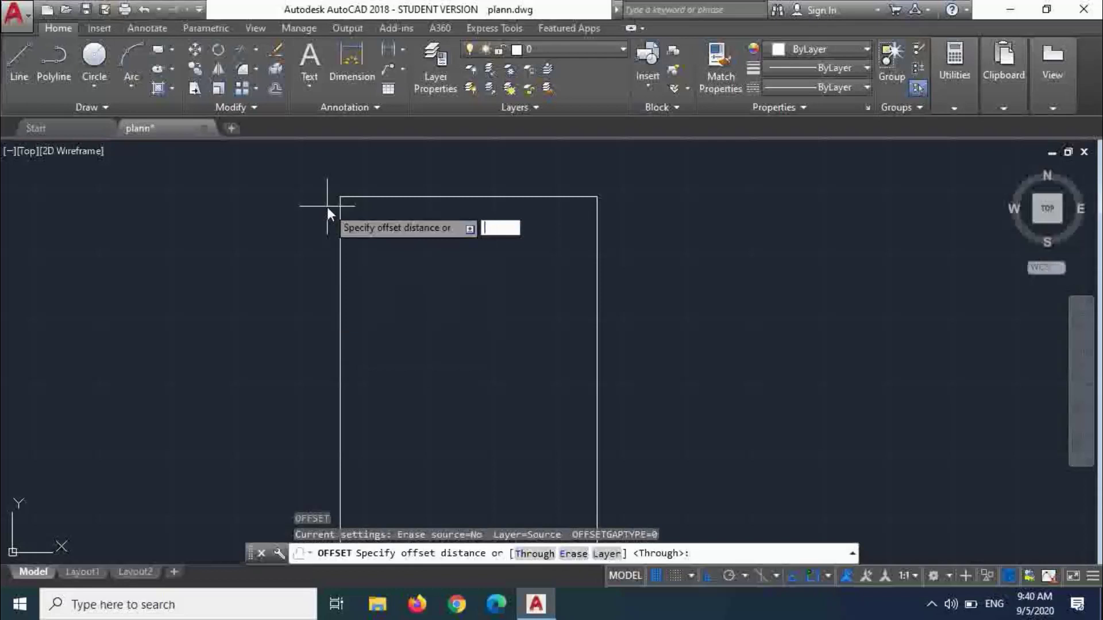
text(9)
key(Return)
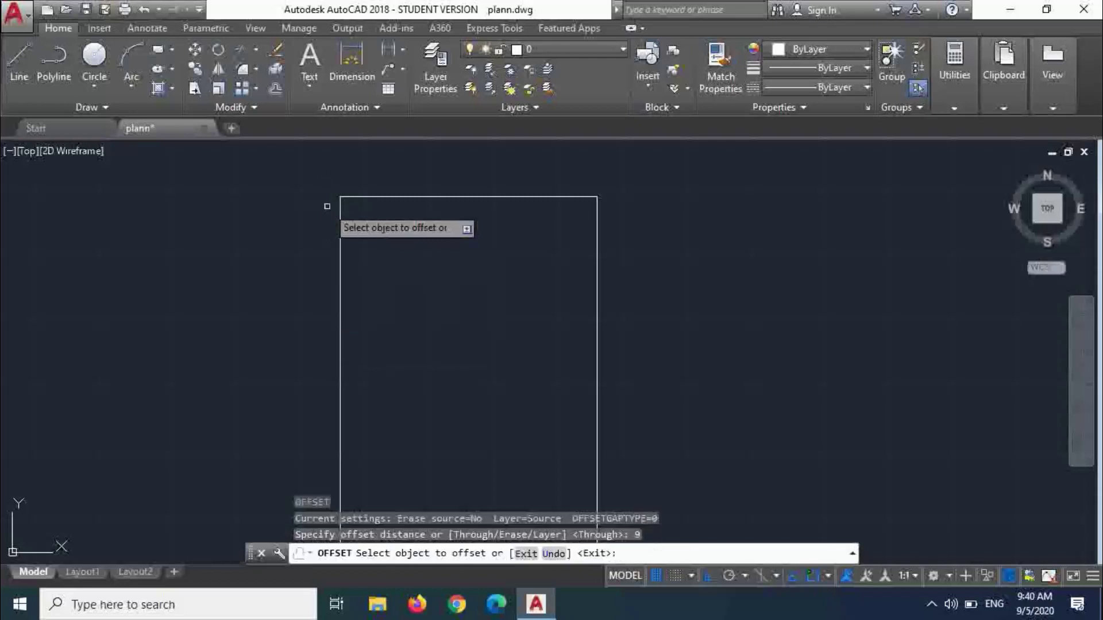
click(360, 197)
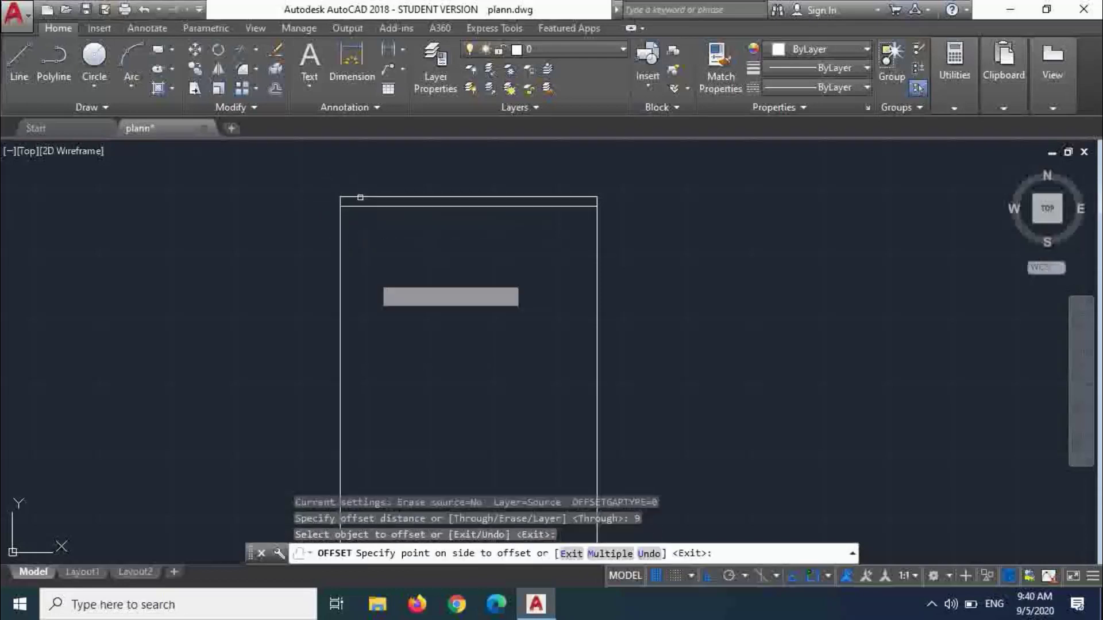
click(357, 274)
click(340, 264)
click(416, 270)
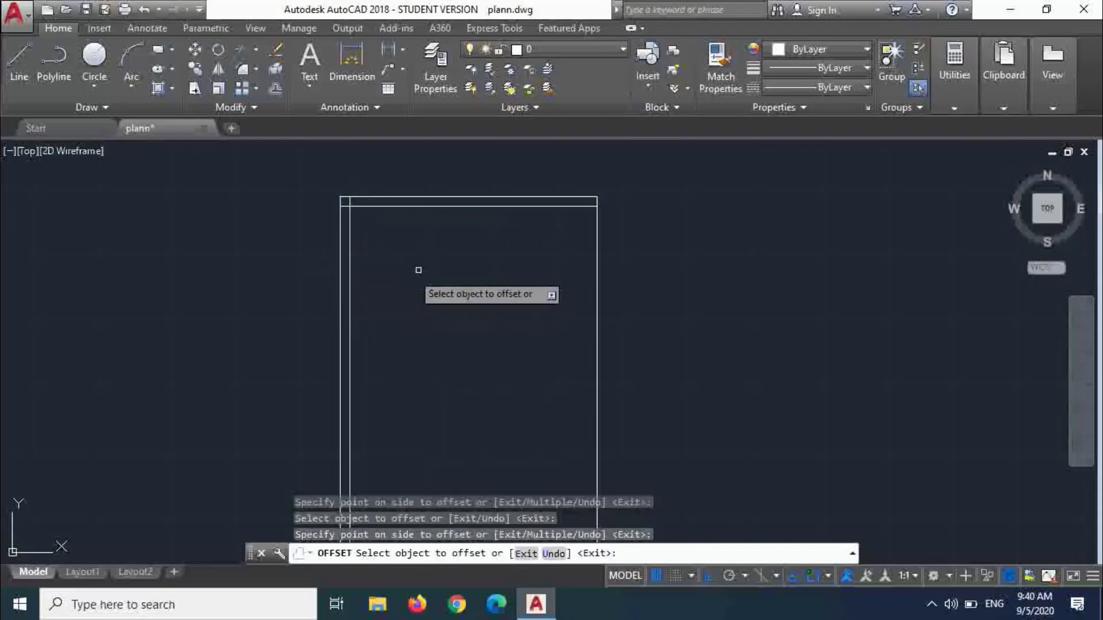
click(596, 239)
click(598, 240)
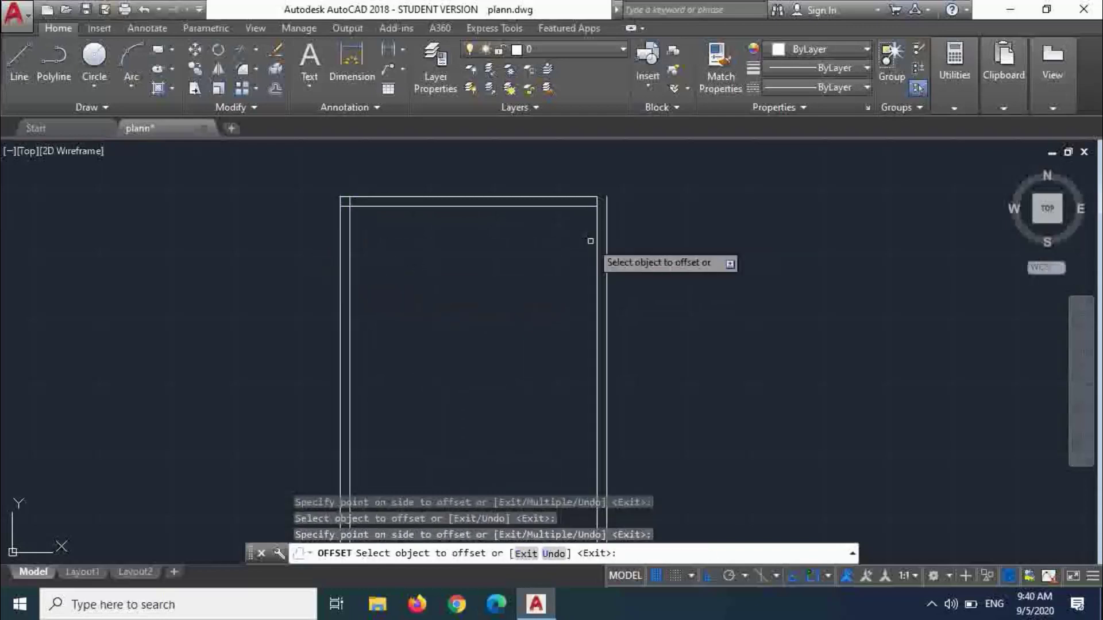
key(ctrl+z)
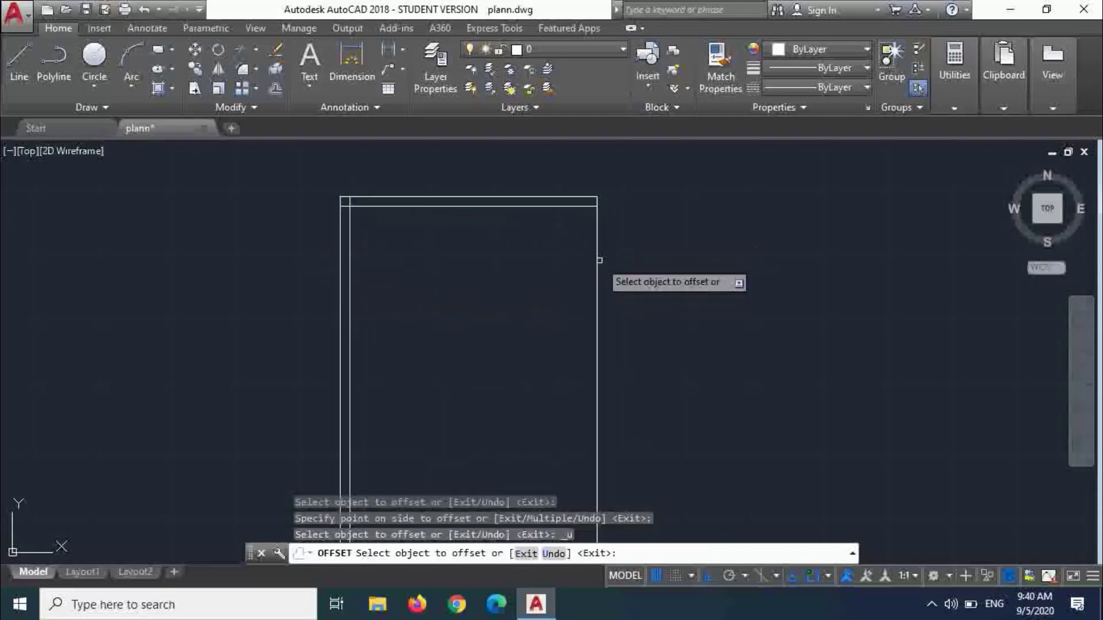
- Offset the outline's right line 9 inches toward the inside and end the Offset command
click(596, 258)
click(565, 269)
key(Escape)
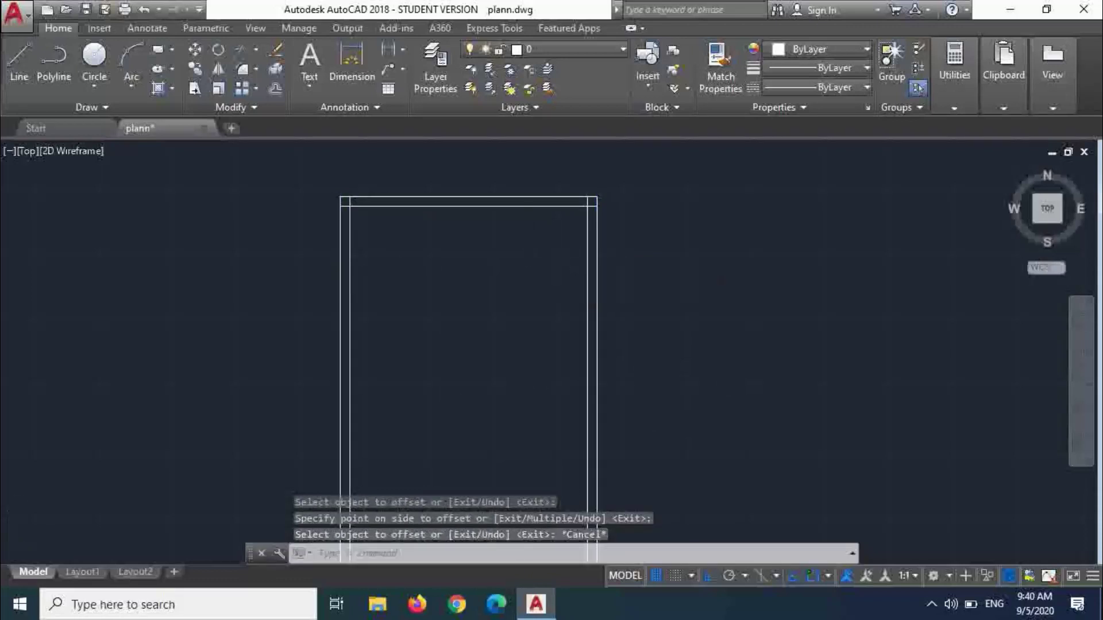
- Offset the inner line of the top wall 14' downward and end the Offset command
scroll(531, 236, down, 2)
scroll(452, 293, up, 2)
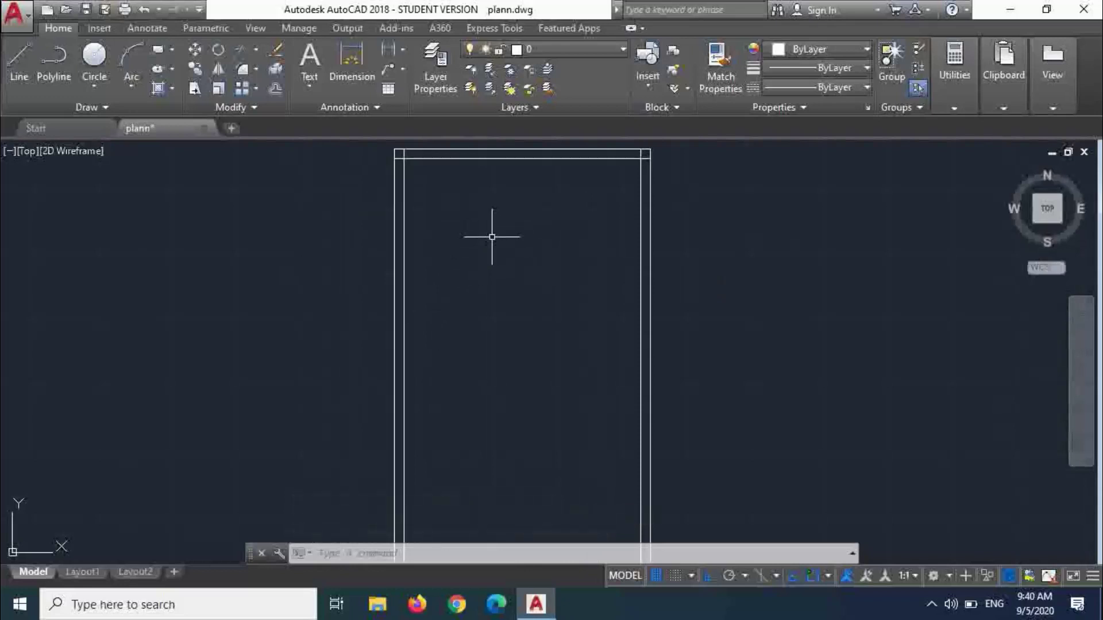
text(o)
key(Return)
text(1)
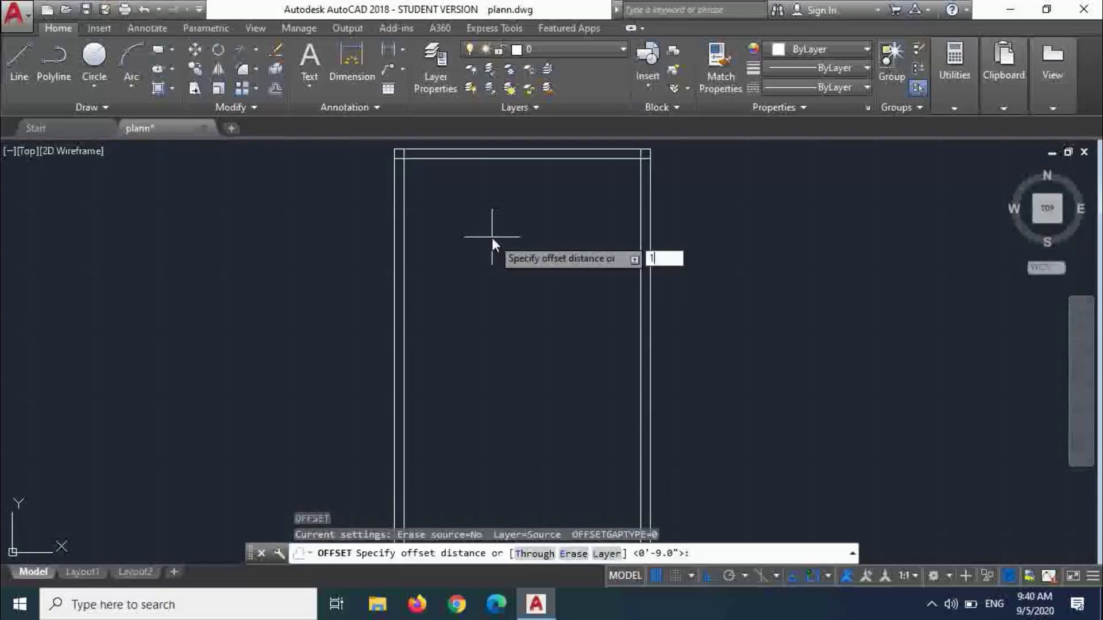
text(4)
key(Return)
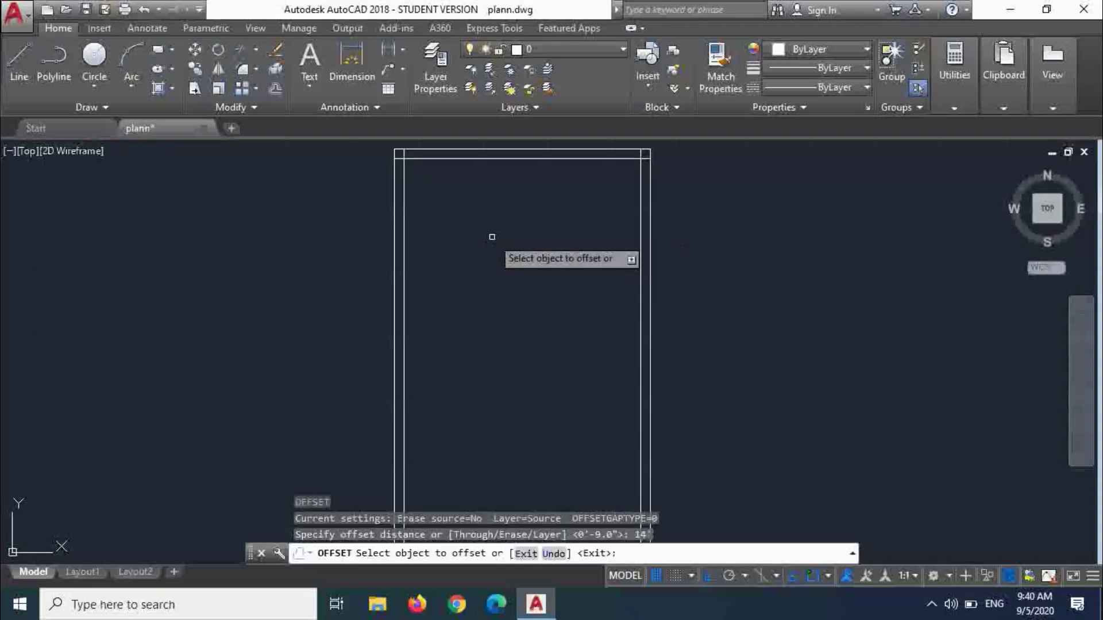
click(479, 158)
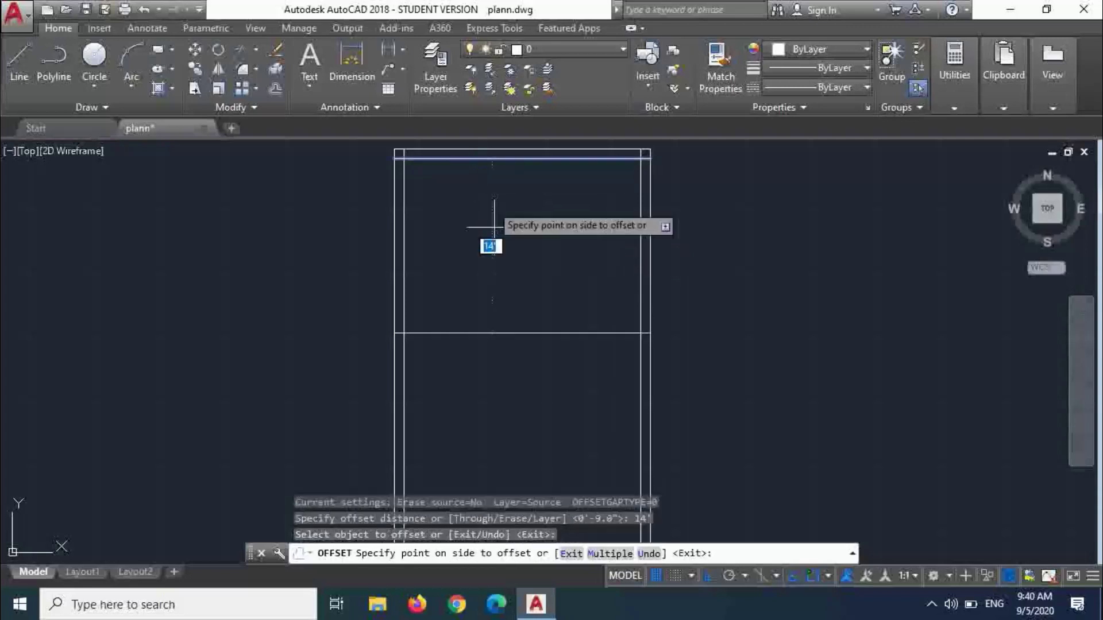
click(509, 316)
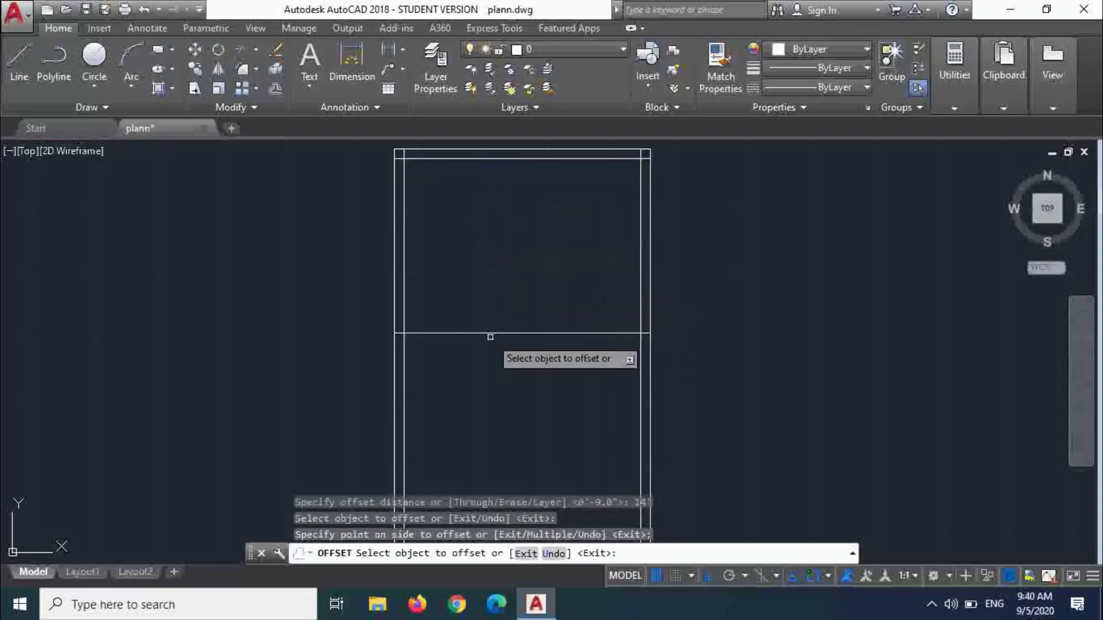
key(Escape)
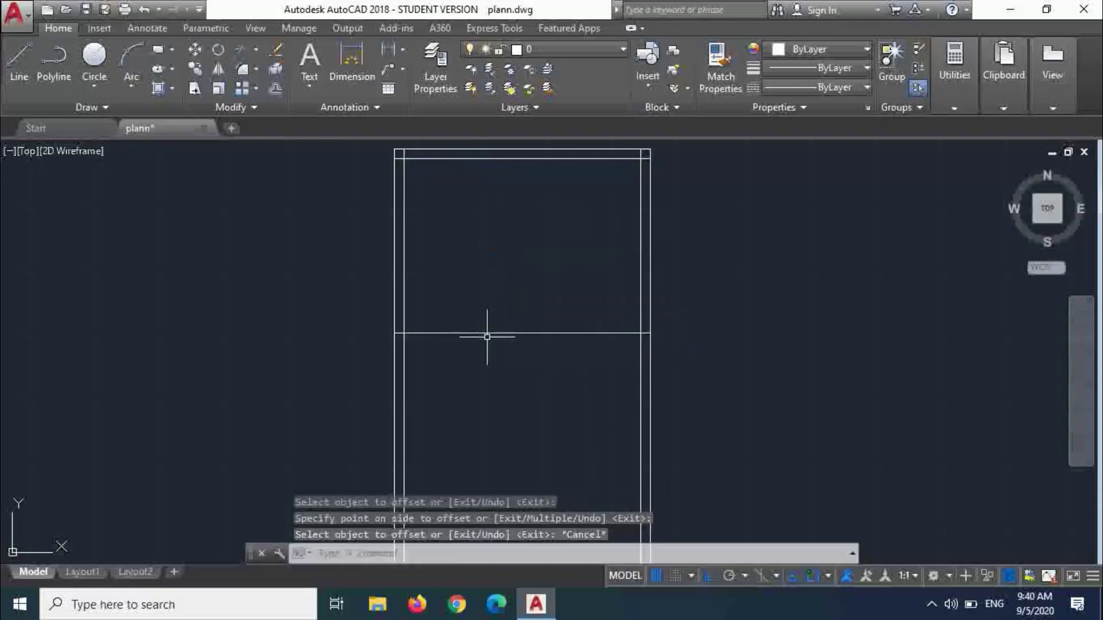
- Offset the horizontal partition line 9 inches downward to give the wall its thickness
text(o)
key(Return)
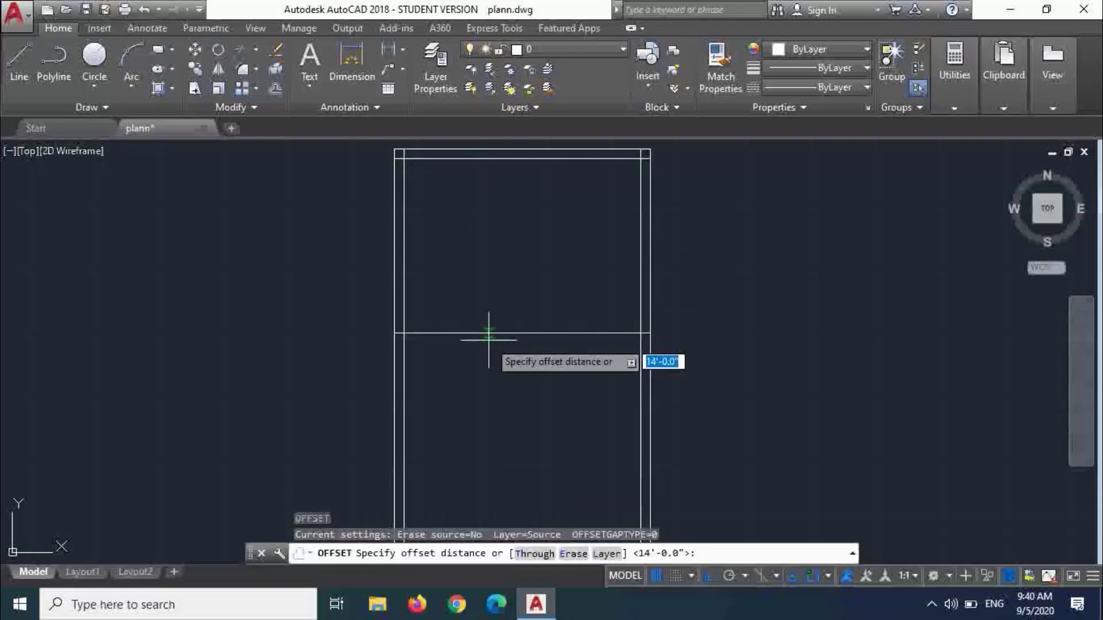
text(9)
key(Return)
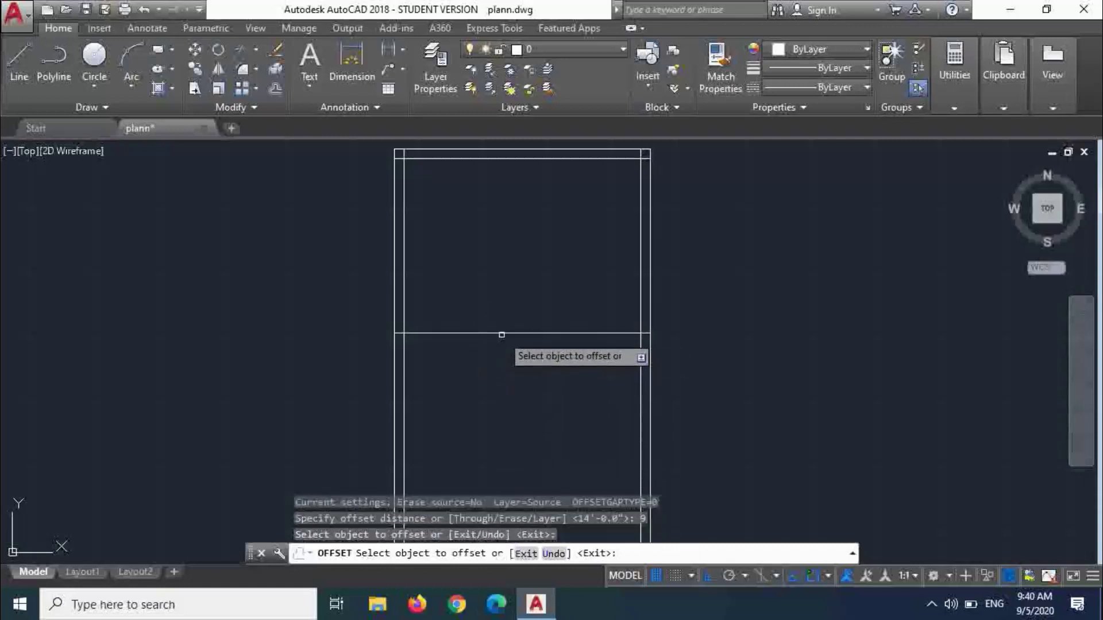
click(500, 334)
click(509, 346)
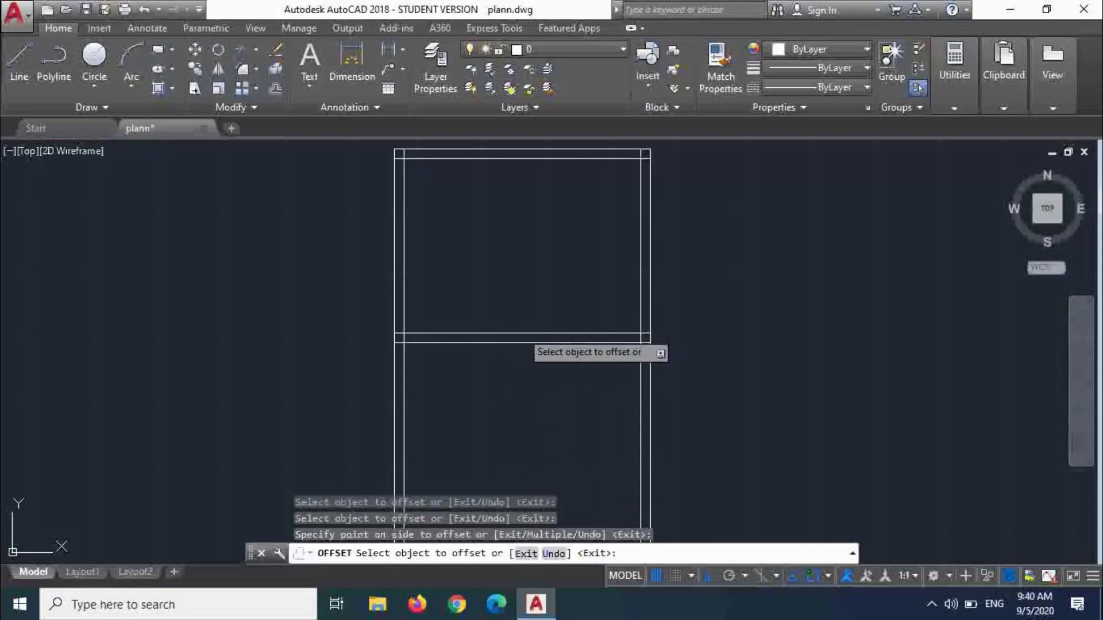
key(Escape)
- Draw a vertical line from the midpoint of the top wall's inner line down to the horizontal partition wall
scroll(514, 249, up, 4)
scroll(514, 259, down, 6)
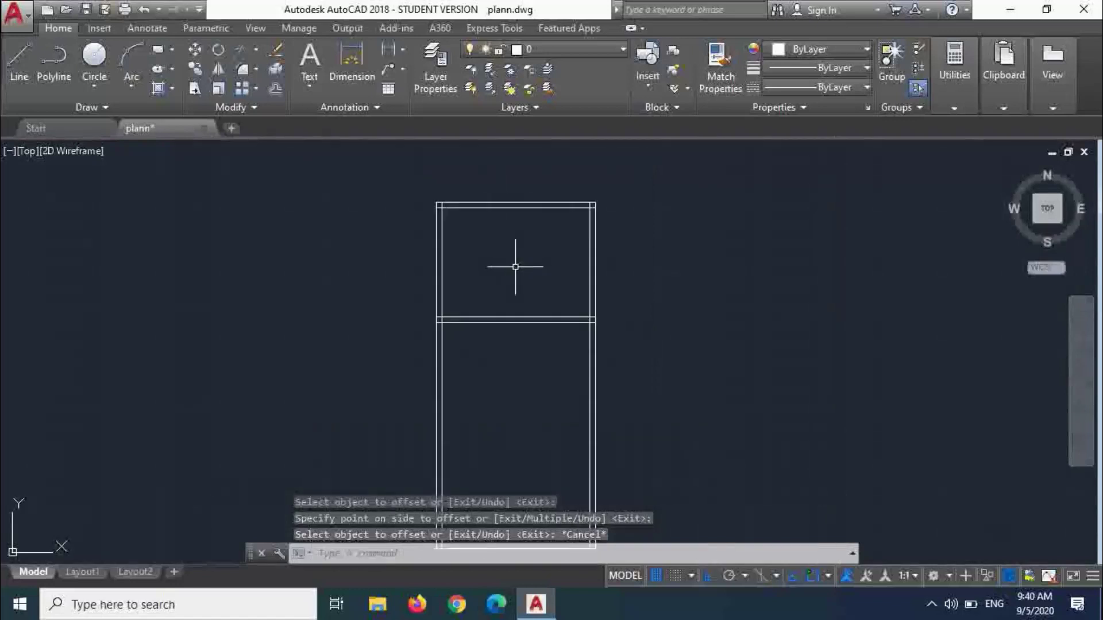
scroll(517, 207, up, 6)
scroll(526, 213, down, 2)
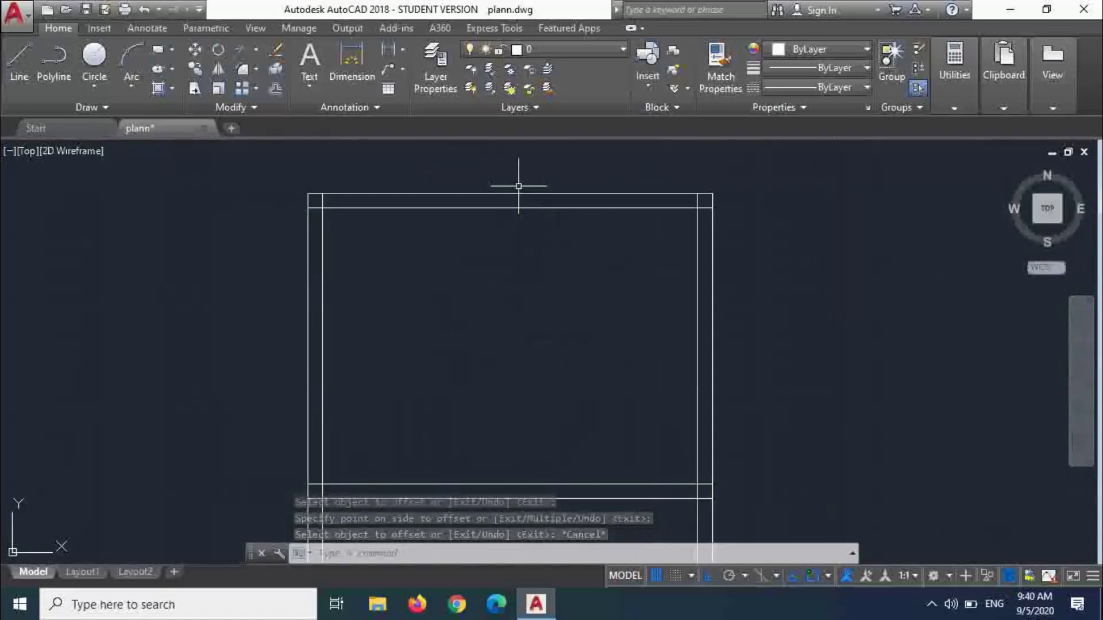
text(l)
key(Return)
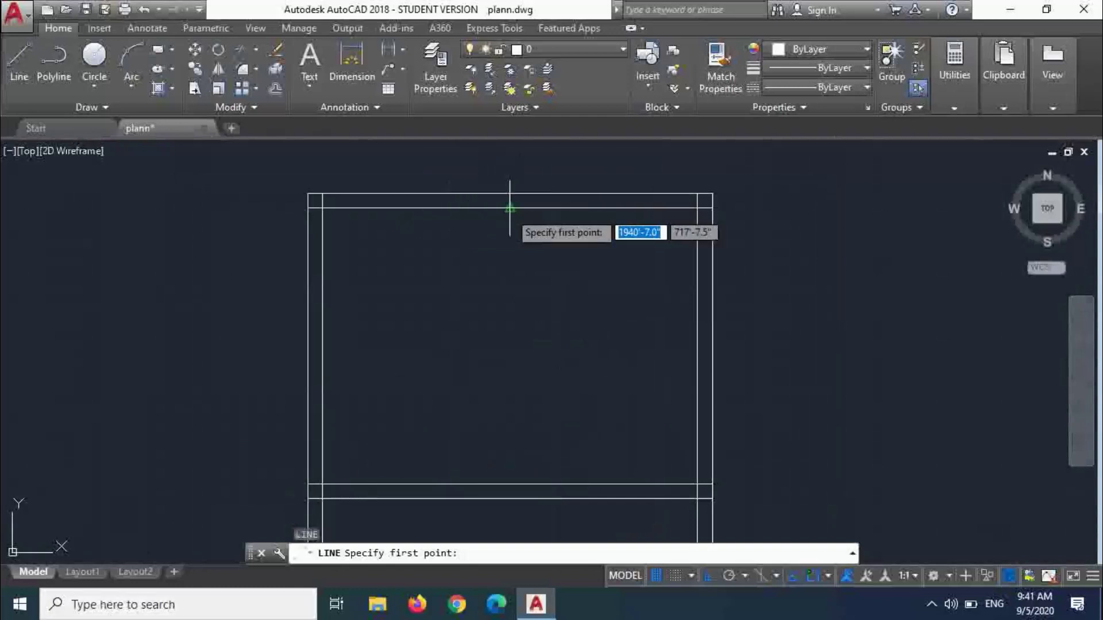
click(510, 208)
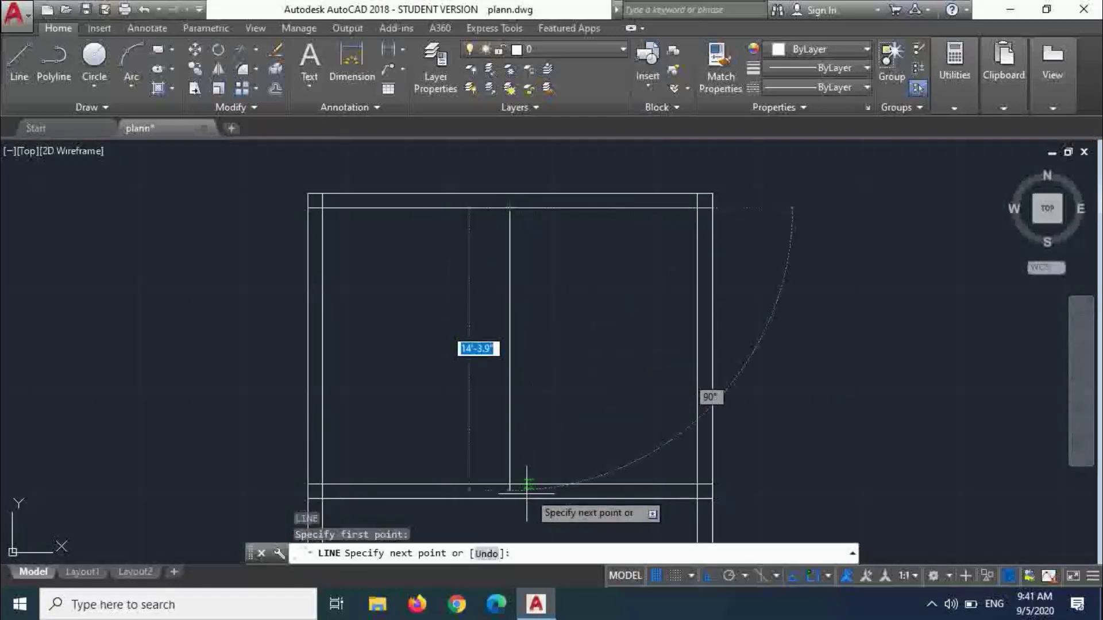
click(510, 486)
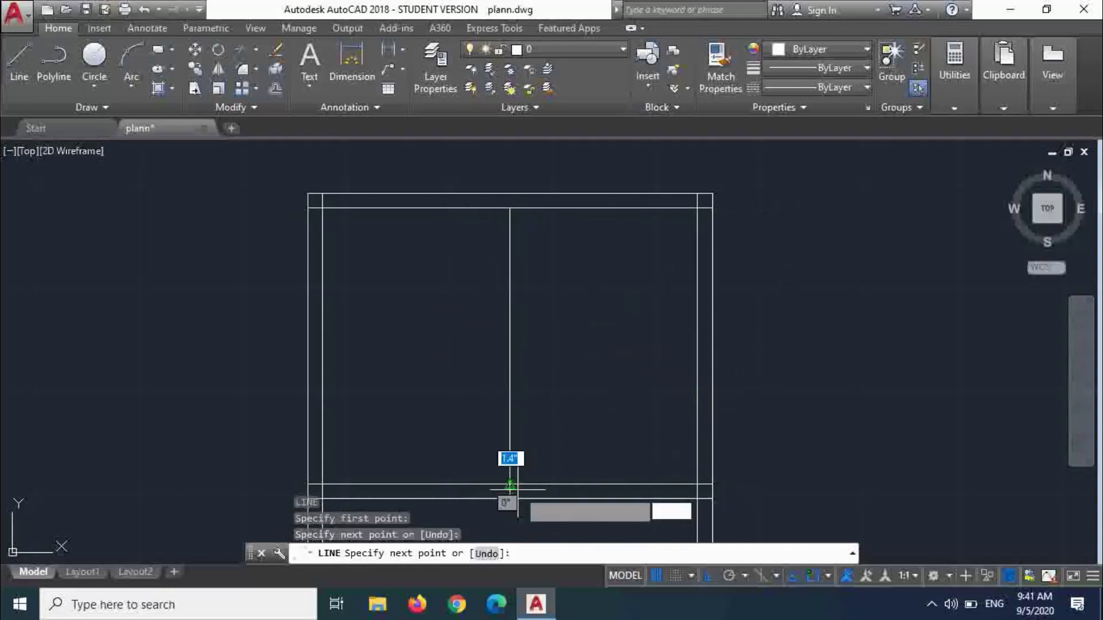
key(Escape)
- Offset the vertical centre line of the upper room 4.5 inches to both sides
text(o)
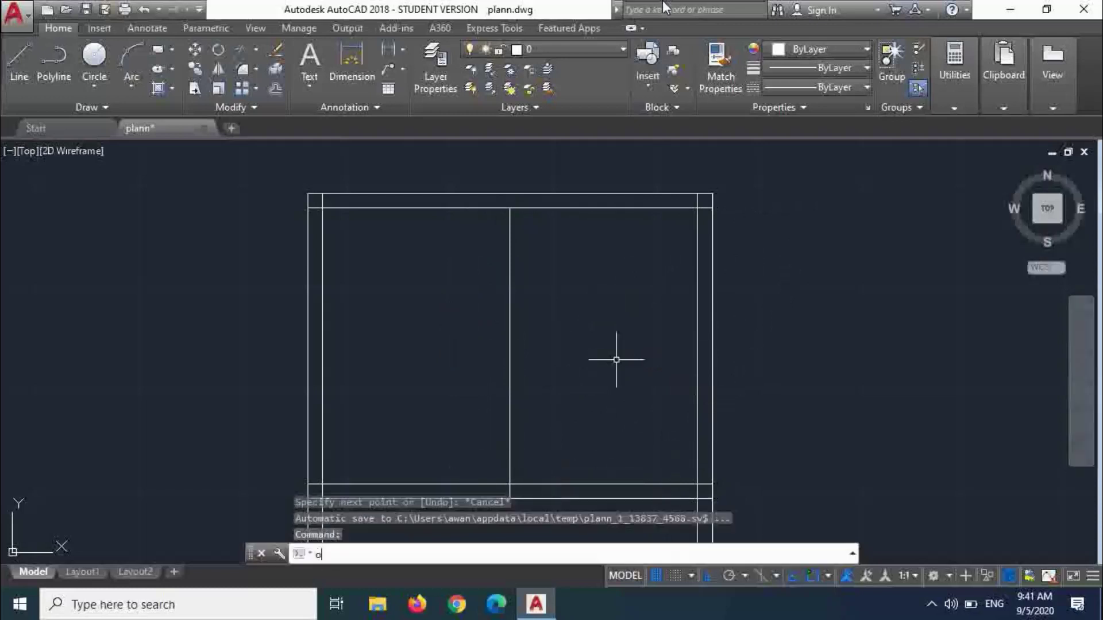
key(Return)
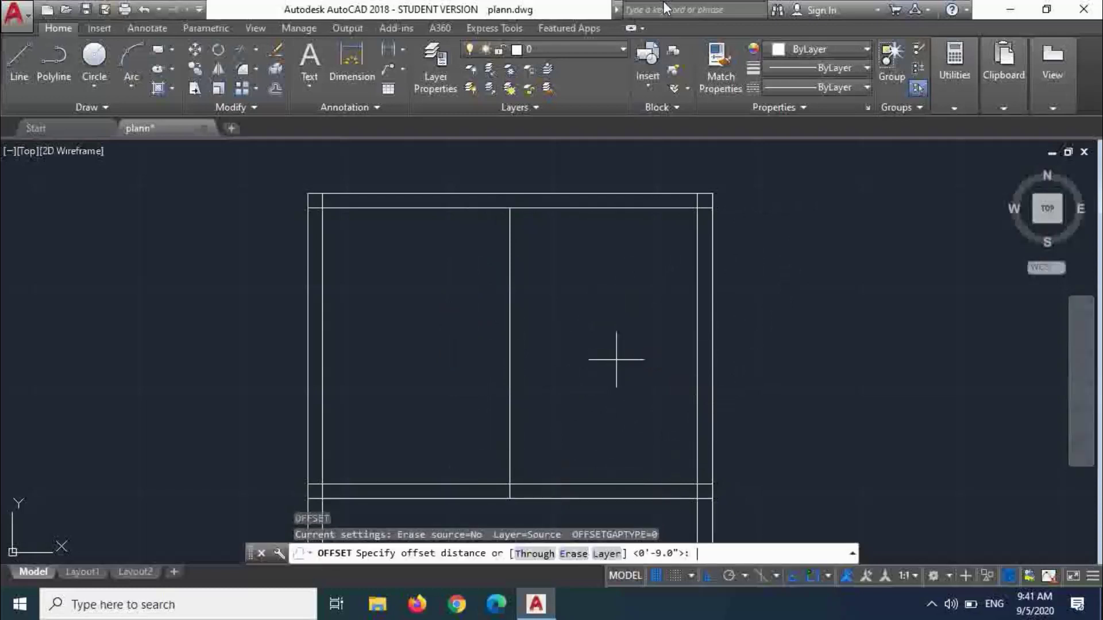
text(4.5)
key(Return)
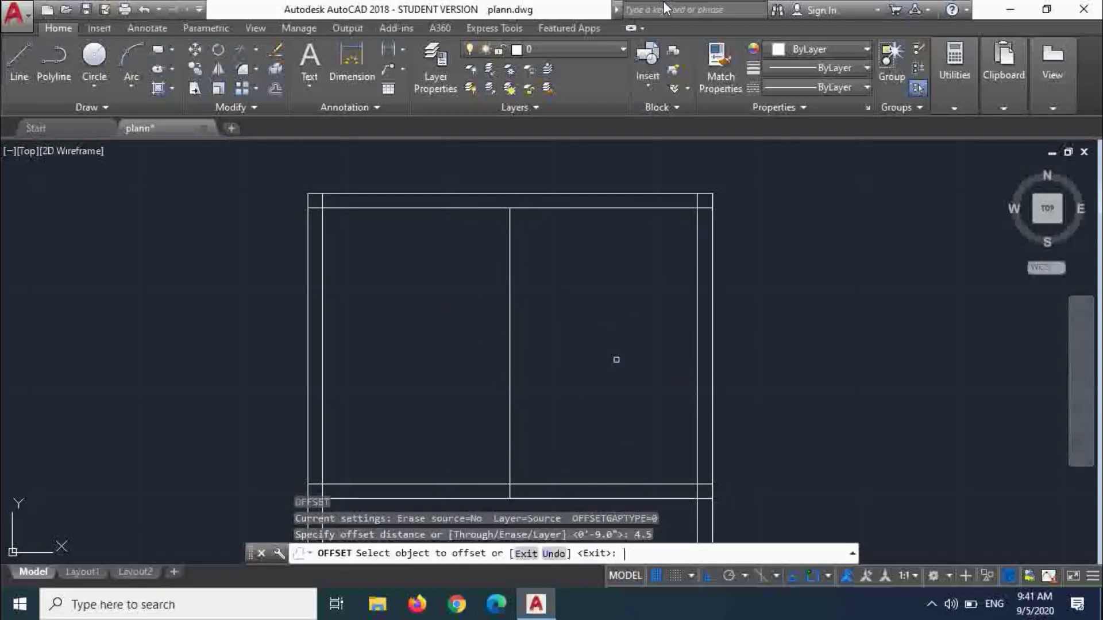
click(510, 264)
click(523, 267)
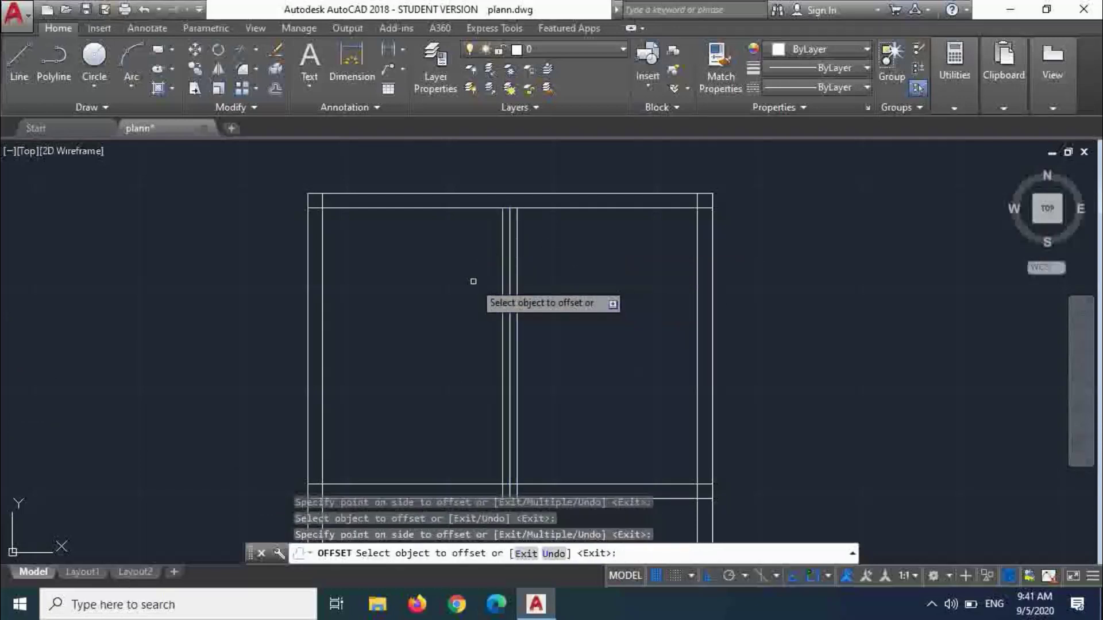
- End the Offset command and erase the middle centre line of the upper room's vertical partition wall
key(Escape)
click(509, 287)
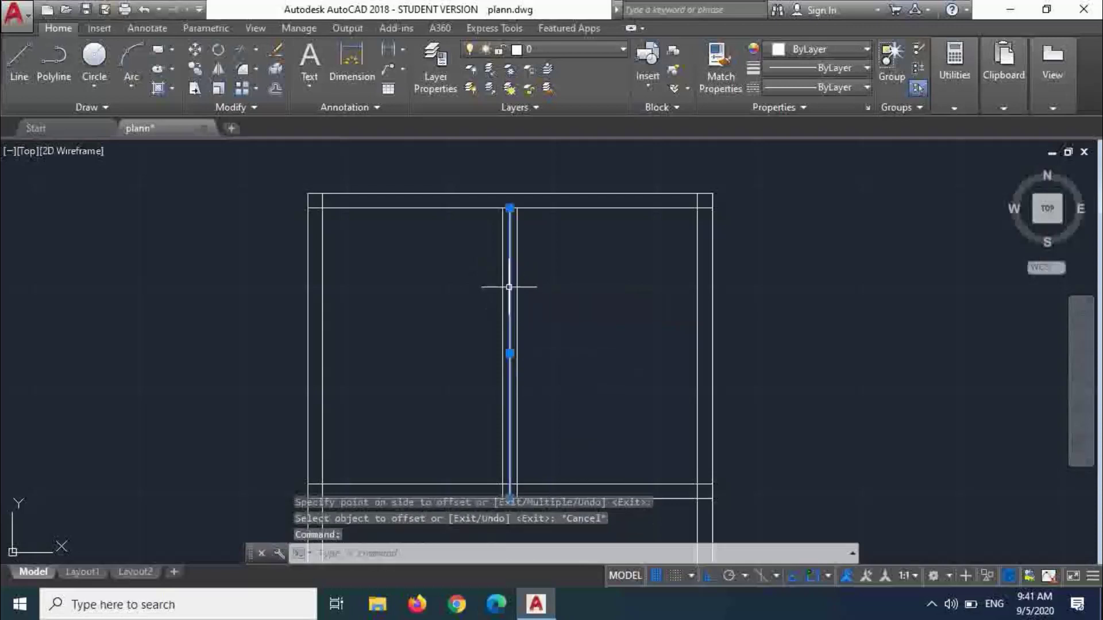
key(Delete)
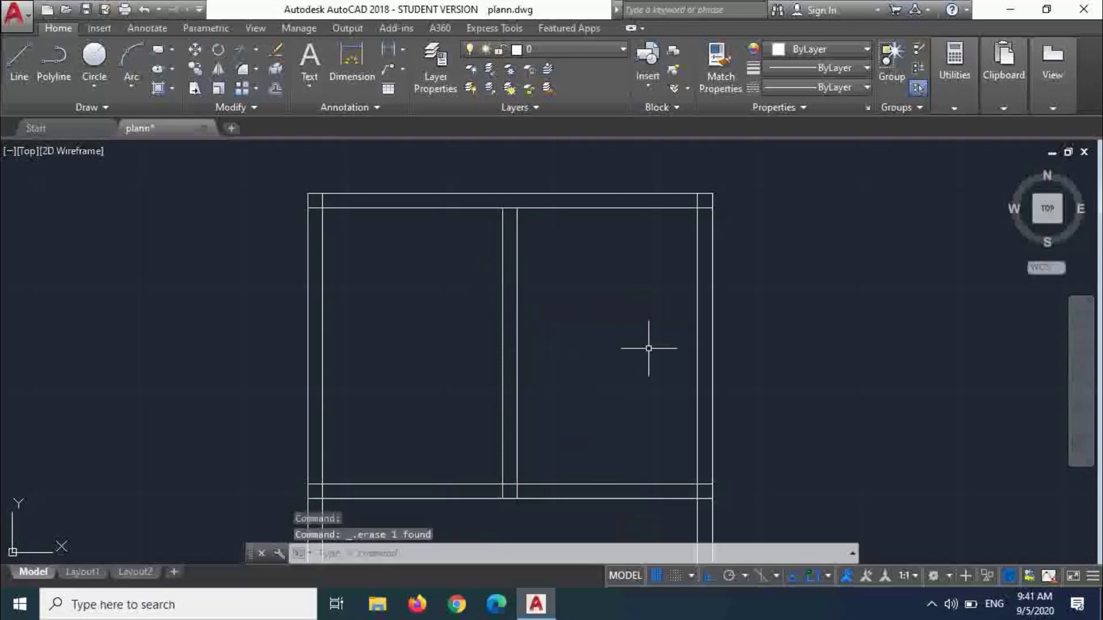
- Erase the outer horizontal line that closes the bottom end of the plan
scroll(698, 287, down, 2)
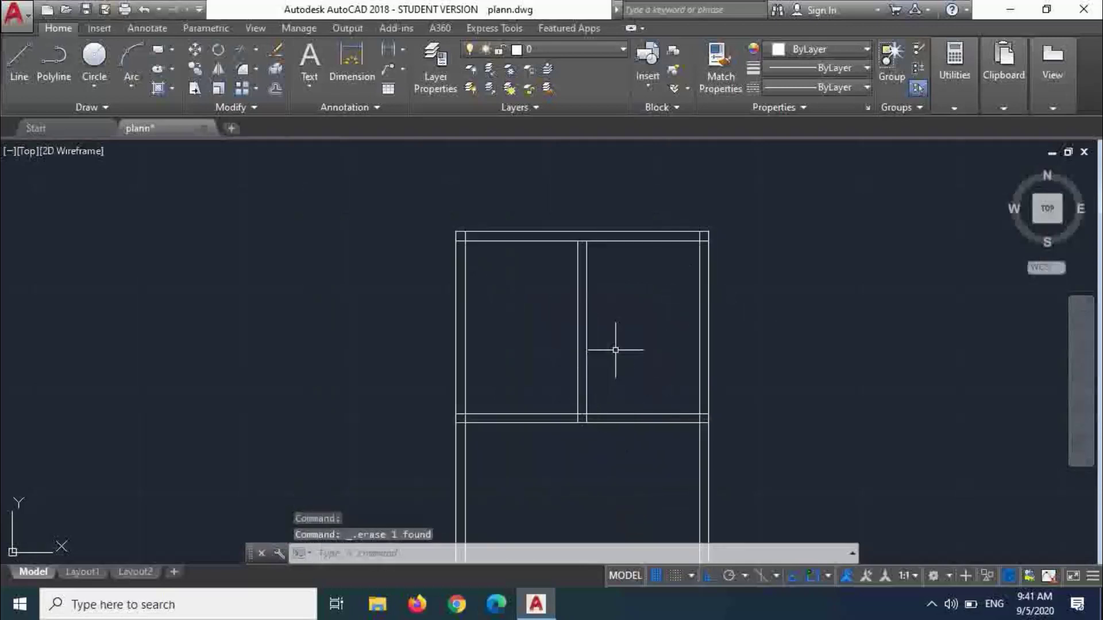
scroll(616, 350, down, 2)
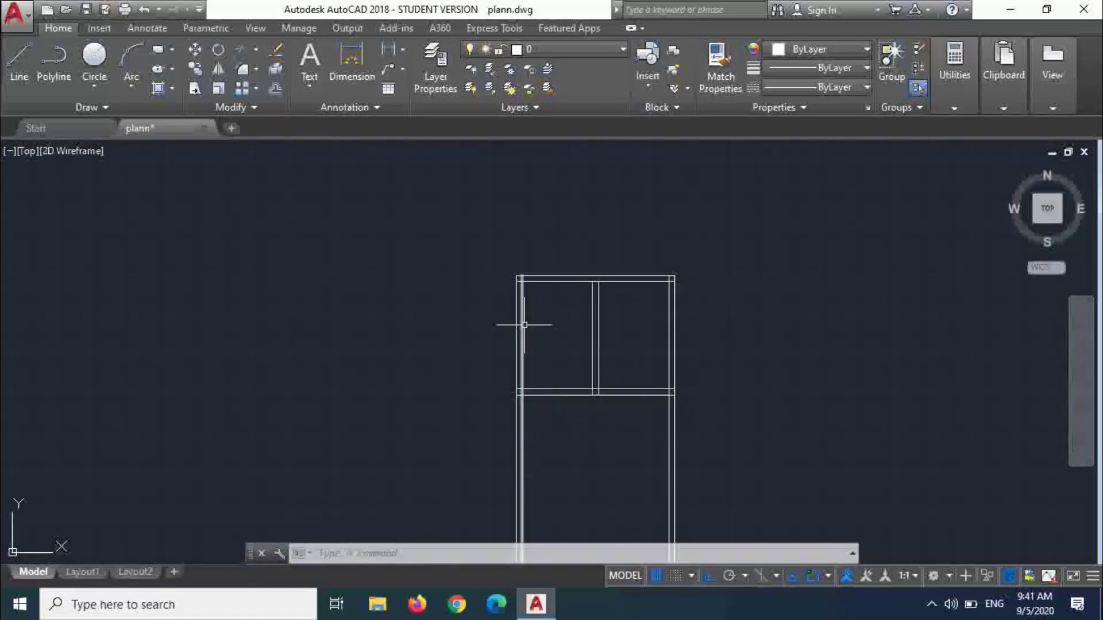
scroll(529, 334, down, 2)
scroll(545, 391, up, 6)
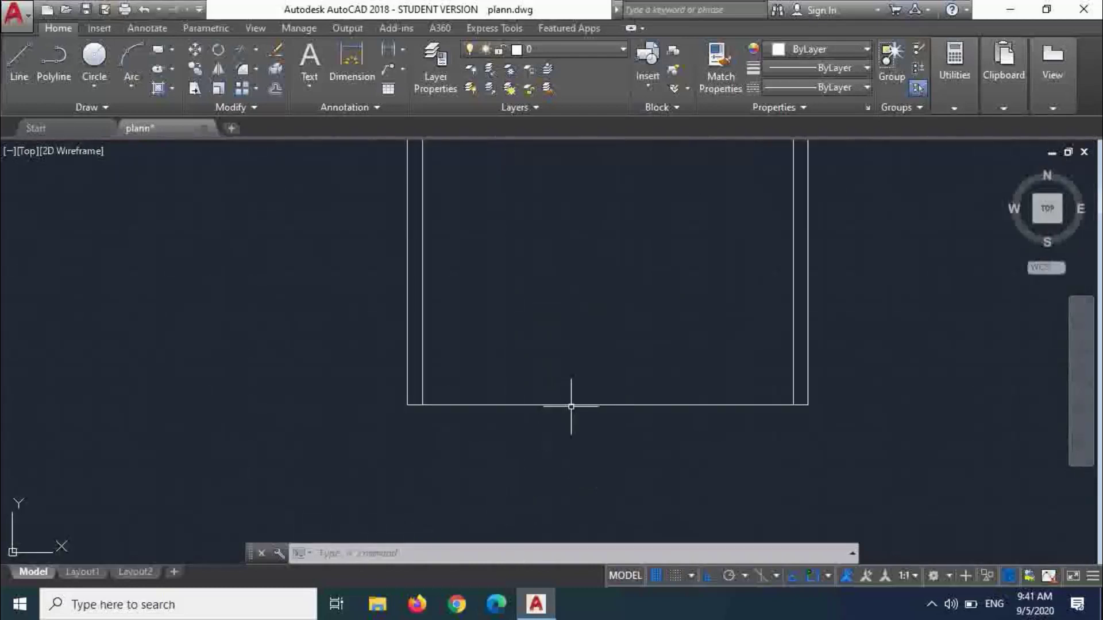
click(572, 405)
key(Delete)
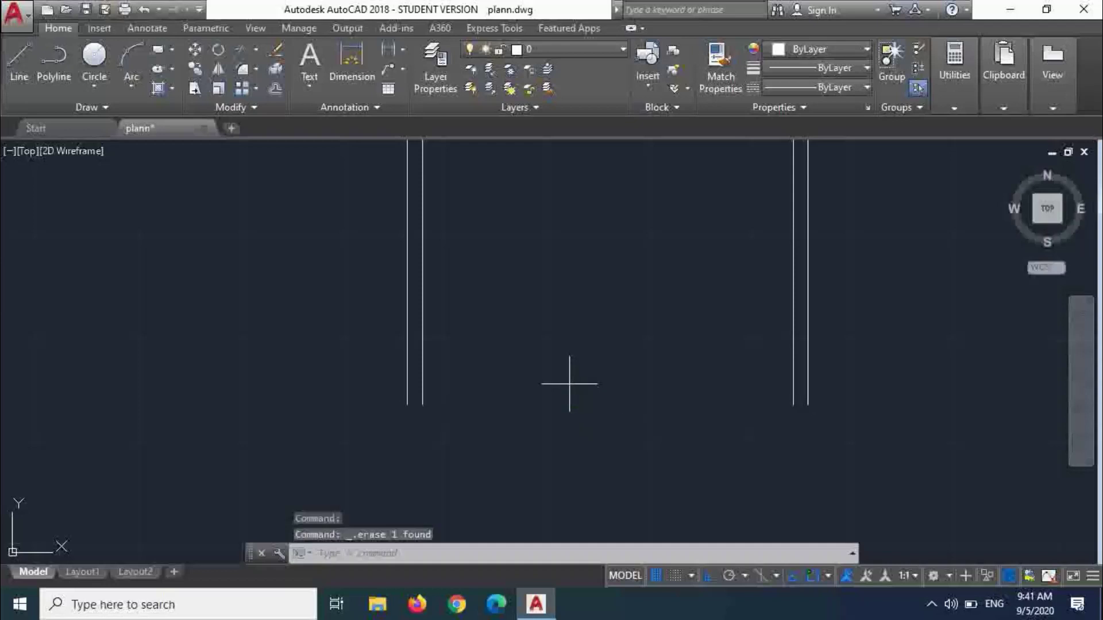
- Draw an 18.4' horizontal line leftward from the lower end of the right wall's outer line
text(l)
key(Return)
click(806, 405)
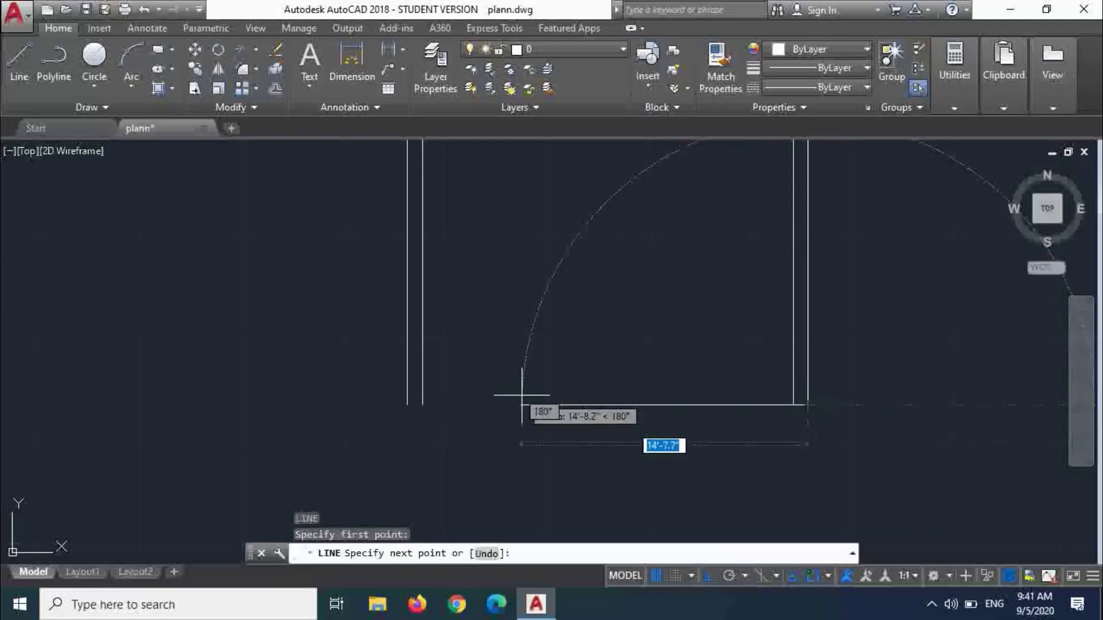
text(18)
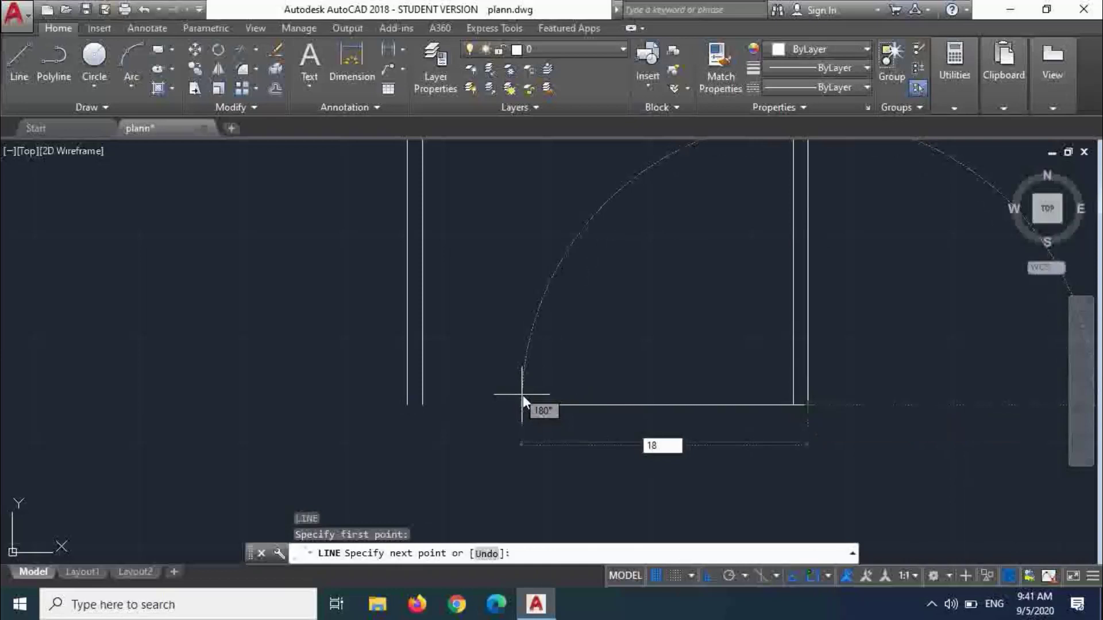
text(.4)
key(Return)
key(Escape)
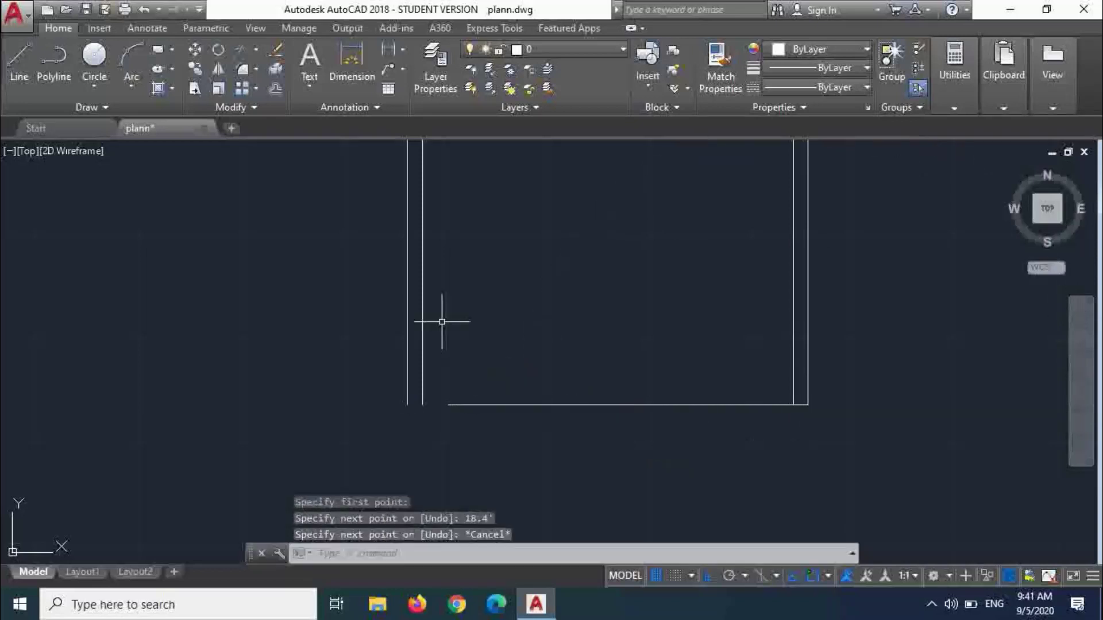
- Trim away both lines of the left wall below the horizontal partition wall
scroll(436, 333, up, 3)
scroll(436, 333, down, 4)
scroll(433, 312, up, 2)
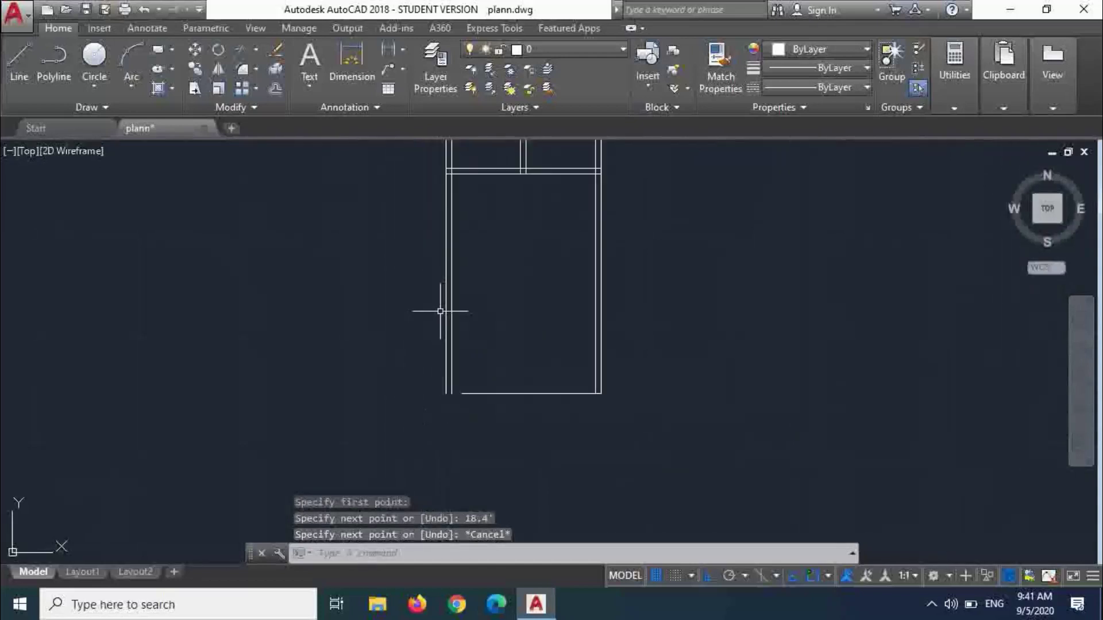
text(tr)
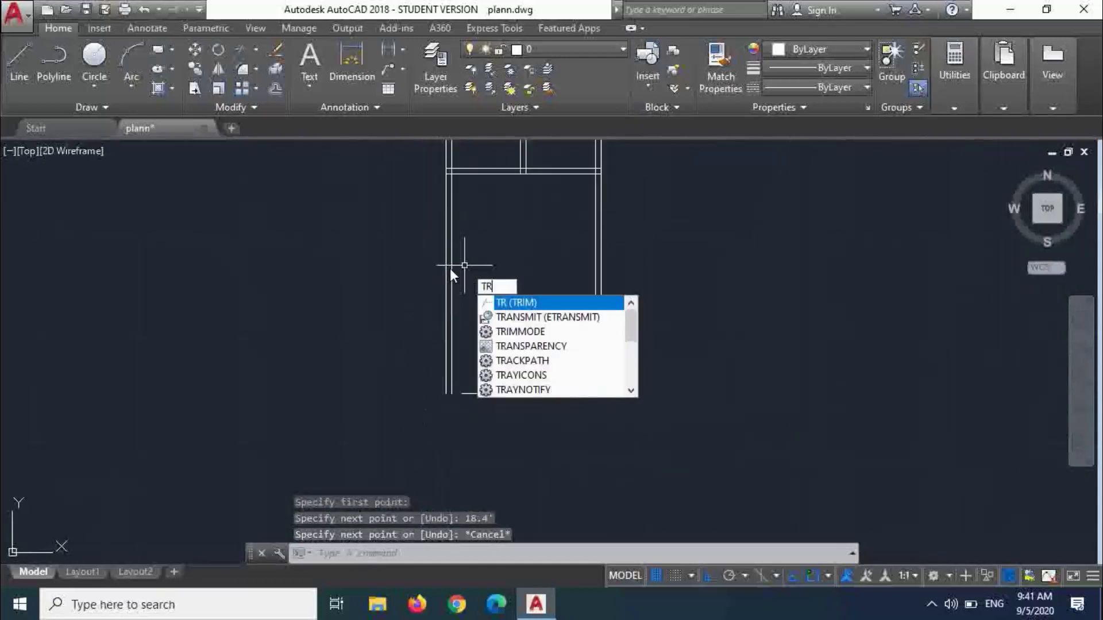
key(Return)
key(Return)
click(477, 233)
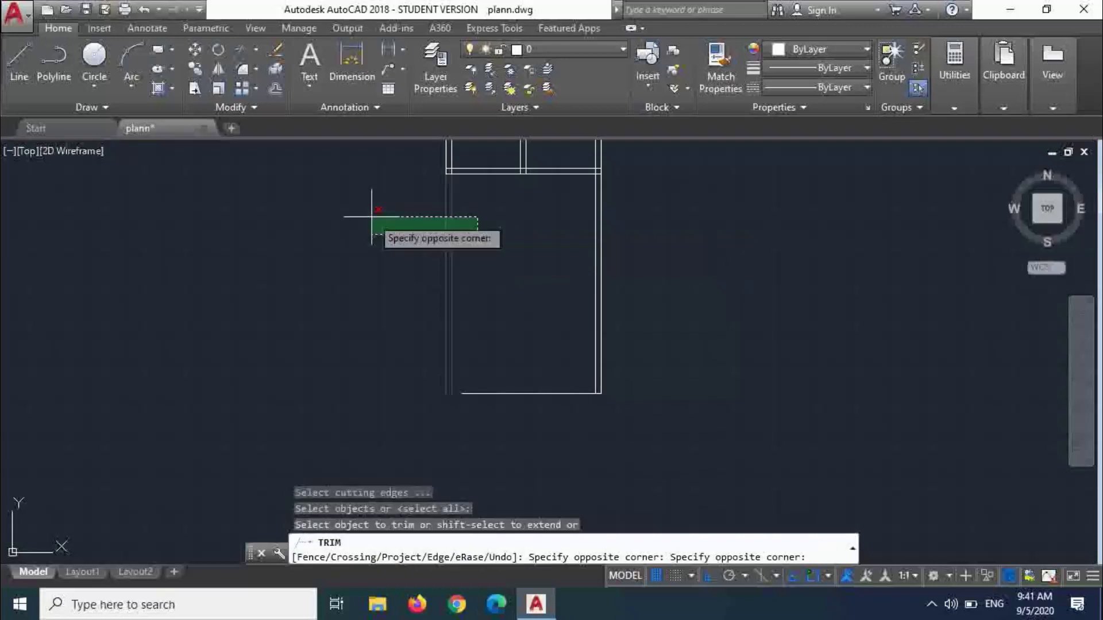
click(372, 216)
text(l)
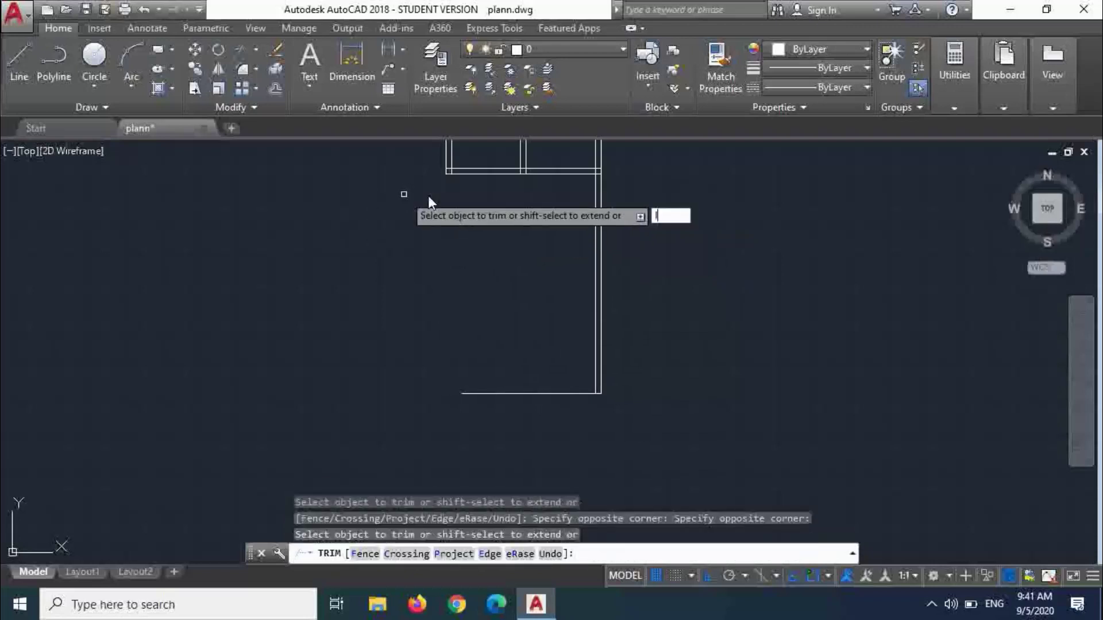
key(Escape)
- Draw a slanted line from the left end of the horizontal partition's lower line to the left end of the bottom line
text(l)
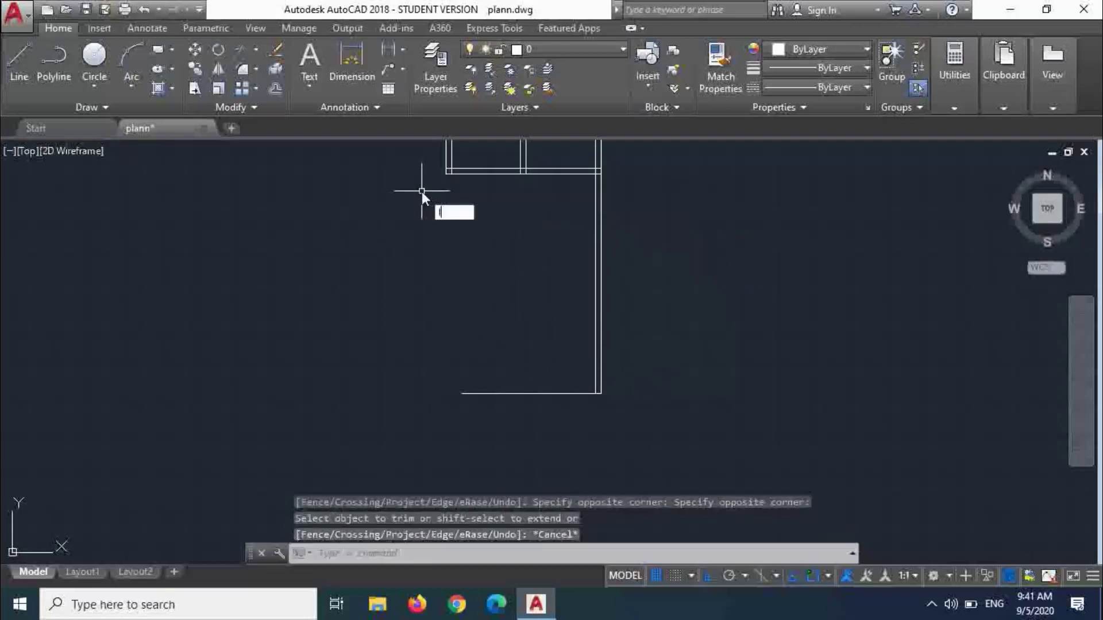
key(Return)
scroll(437, 189, up, 5)
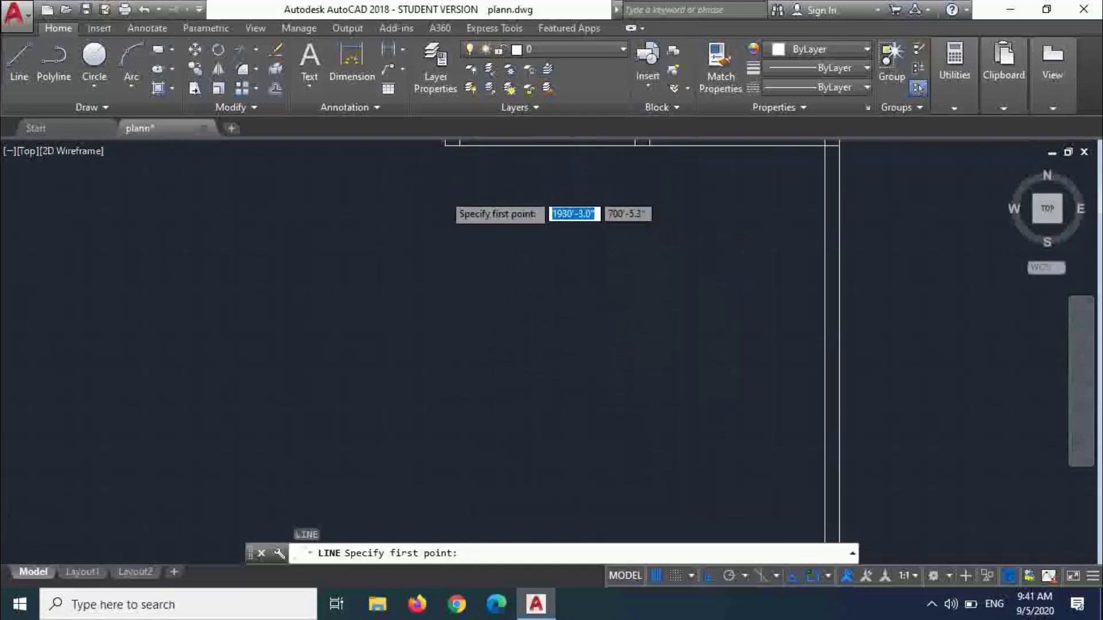
scroll(439, 169, down, 3)
click(440, 148)
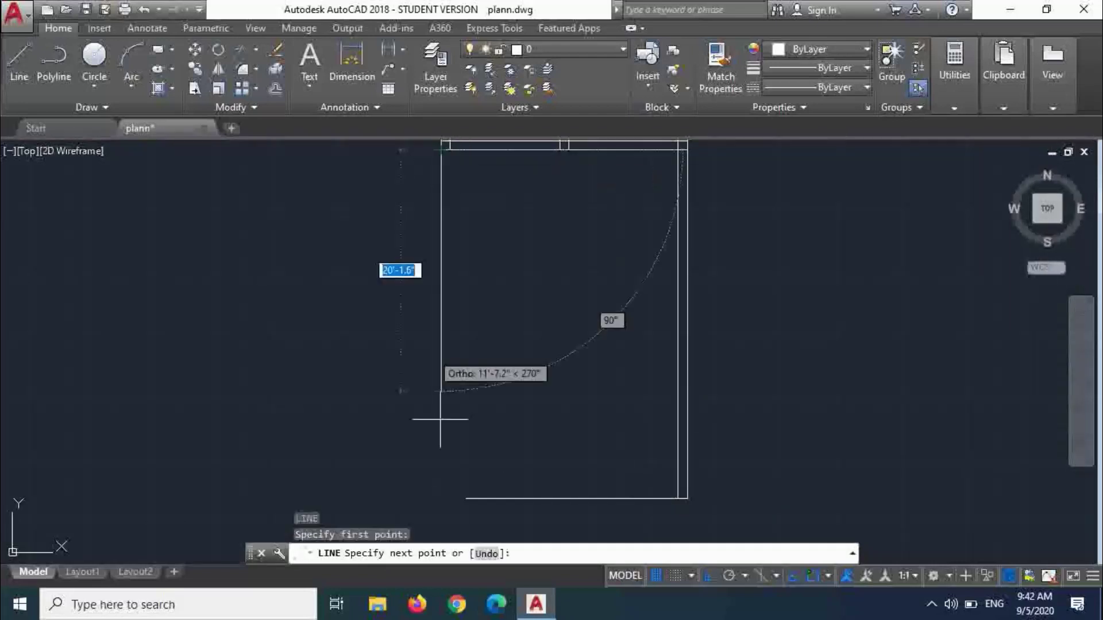
click(466, 498)
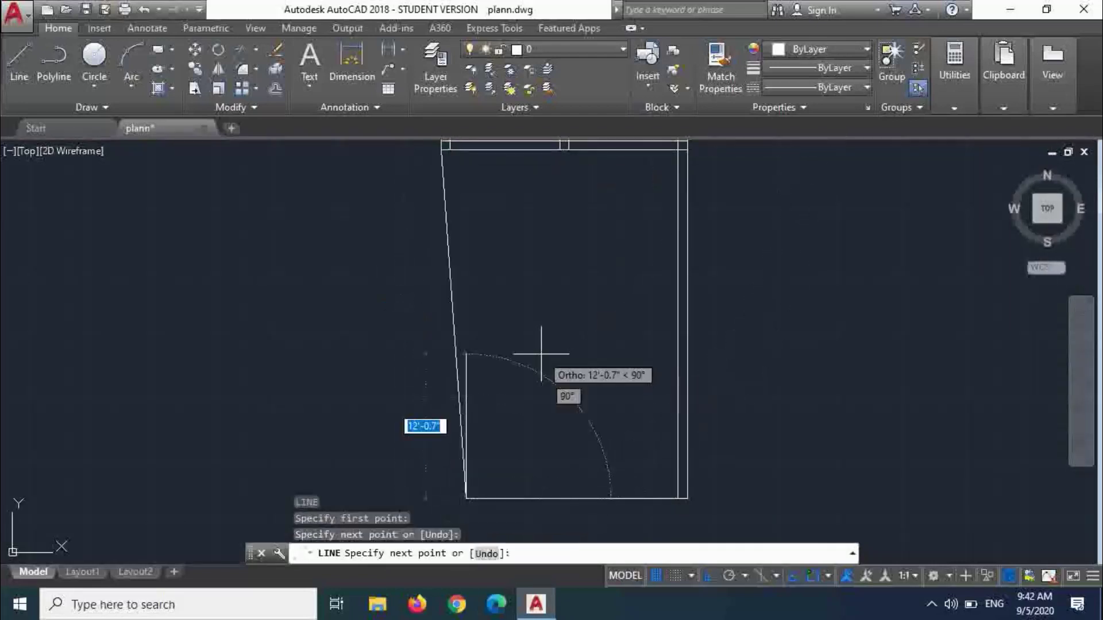
key(Escape)
- Offset the slanted left wall line 9 inches toward the inside of the lower room
text(o)
key(Return)
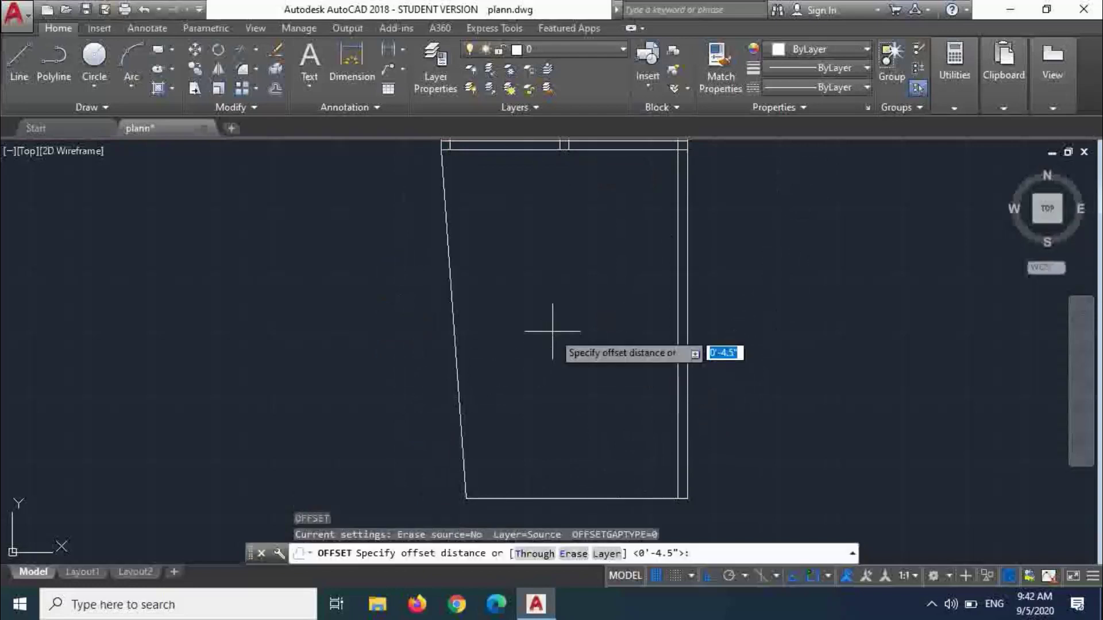
text(9)
key(Return)
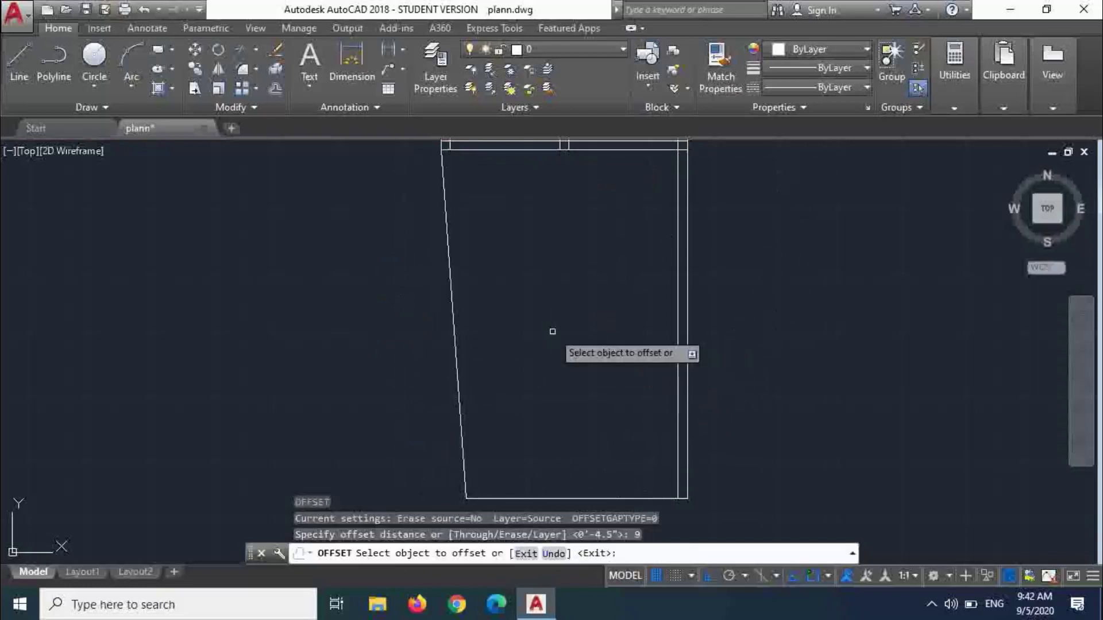
click(449, 281)
click(477, 283)
key(Escape)
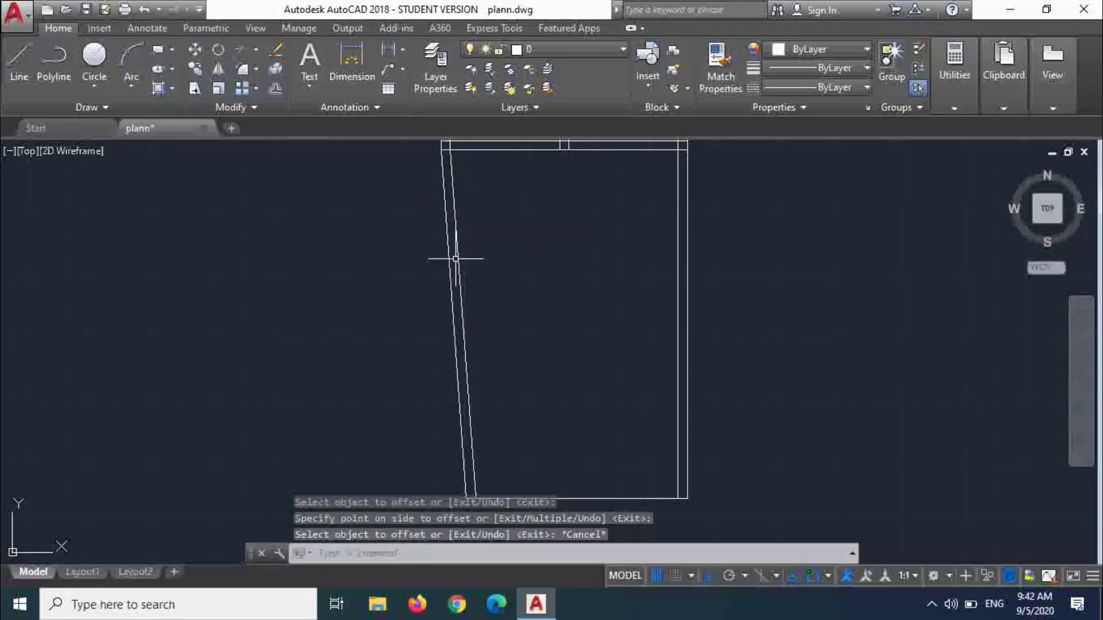
- Offset the bottom outer line 9 inches upward to give the bottom wall its thickness
key(Return)
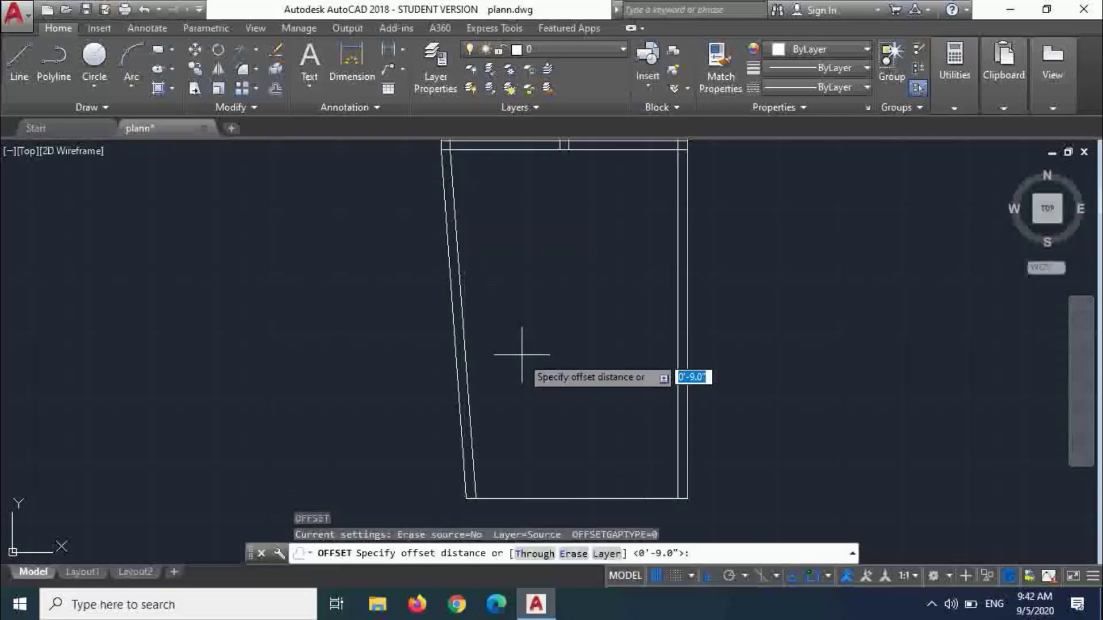
text(9)
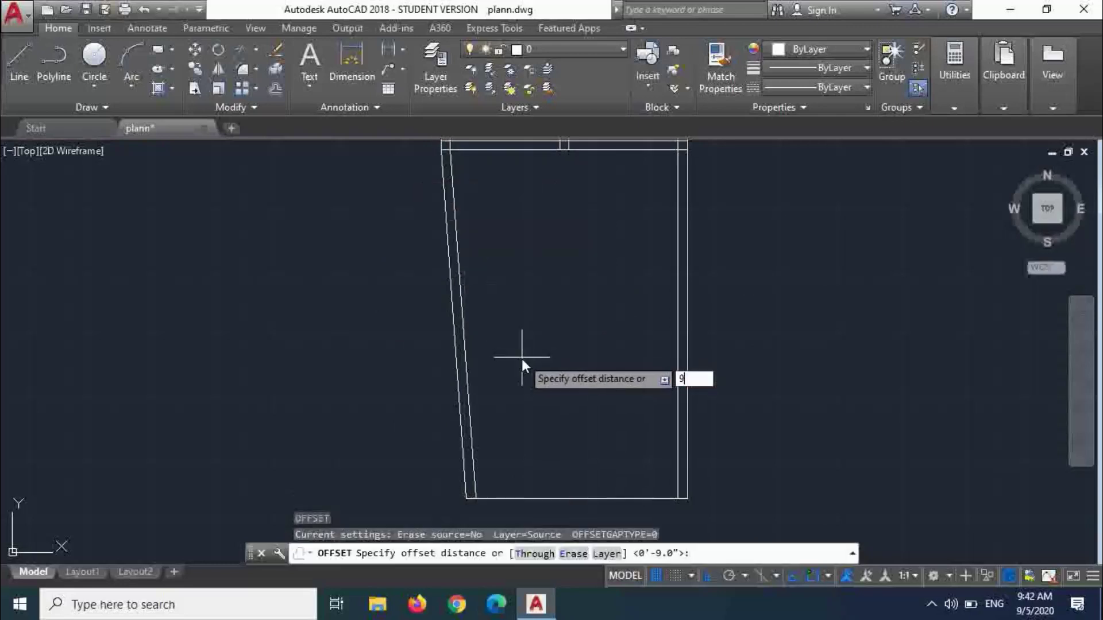
key(Return)
click(597, 497)
click(594, 454)
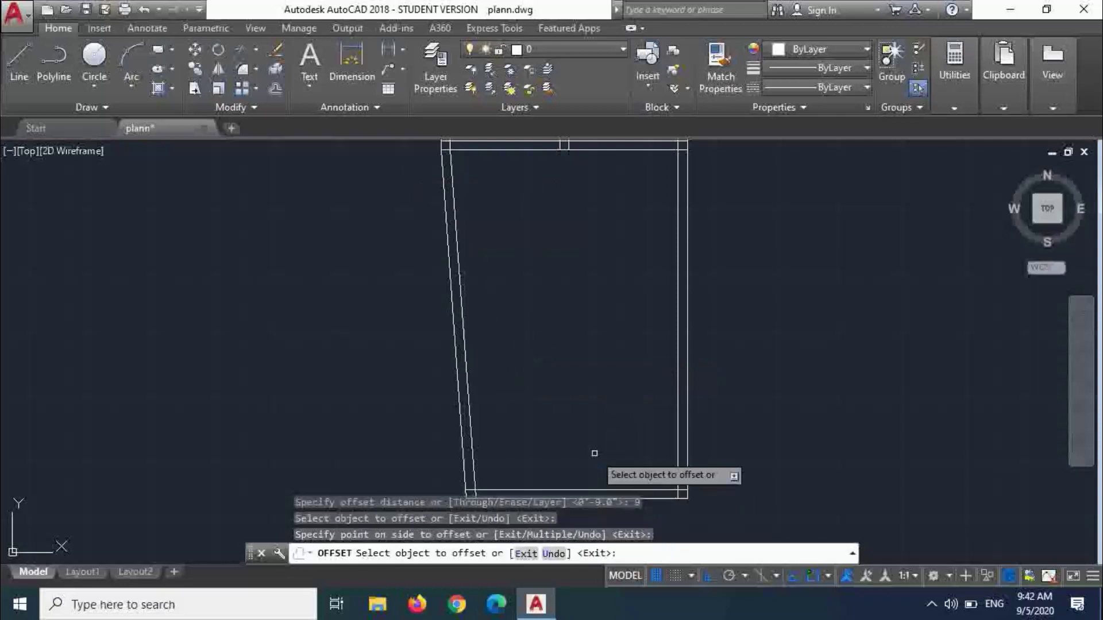
scroll(568, 350, down, 4)
scroll(507, 248, up, 2)
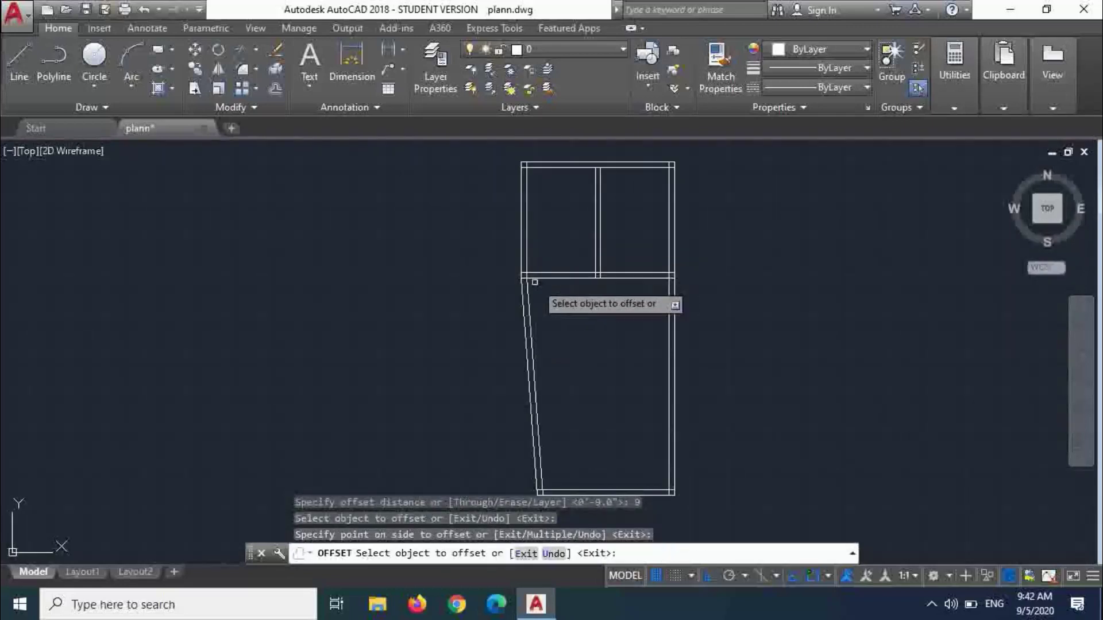
scroll(575, 294, up, 4)
key(Escape)
- Save the floor plan drawing
scroll(592, 281, down, 1)
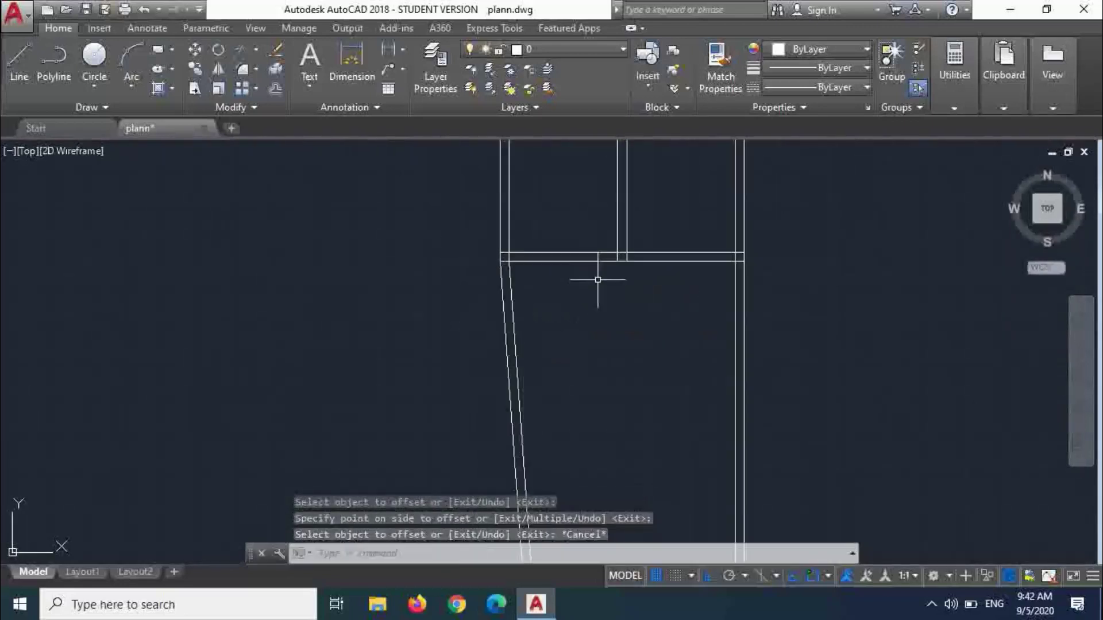
scroll(635, 262, down, 3)
scroll(639, 272, up, 2)
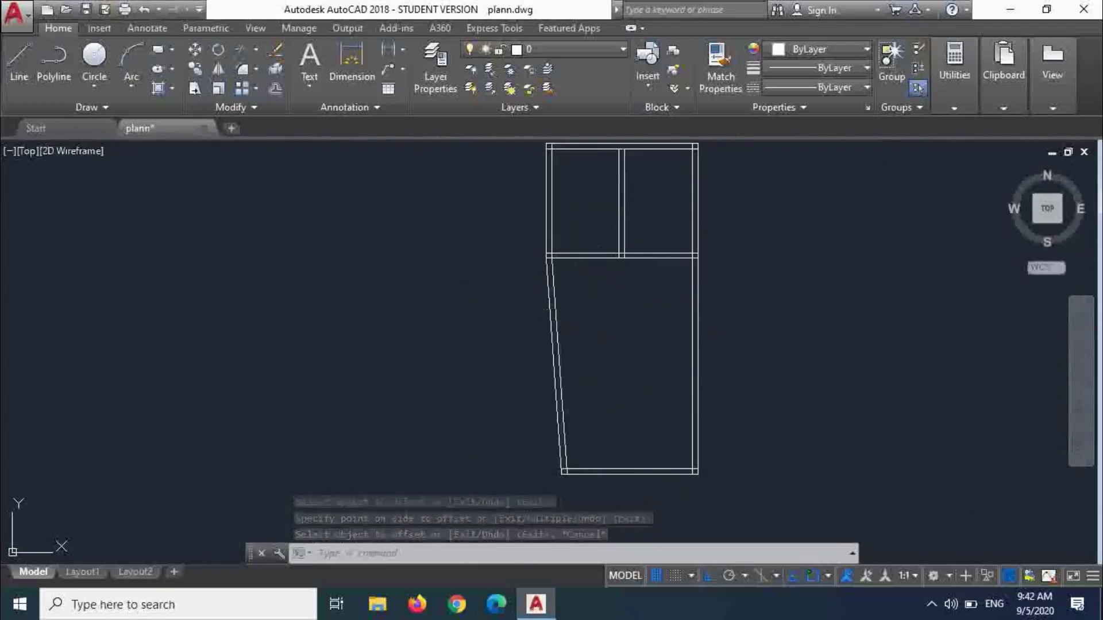
key(ctrl+s)
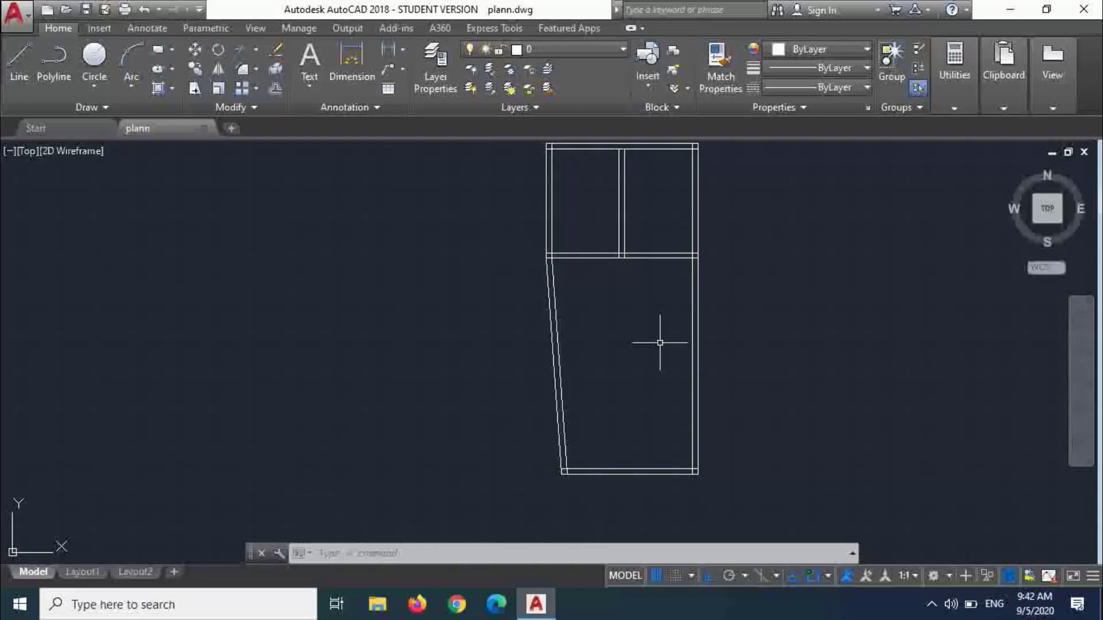
scroll(691, 466, up, 2)
scroll(677, 474, up, 2)
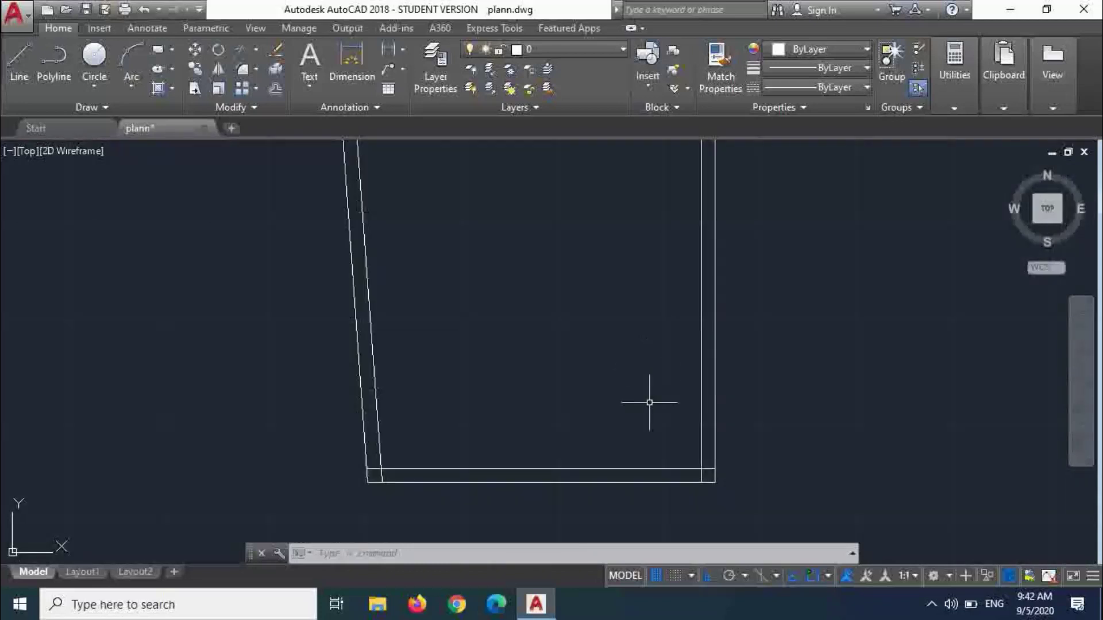
scroll(650, 463, down, 5)
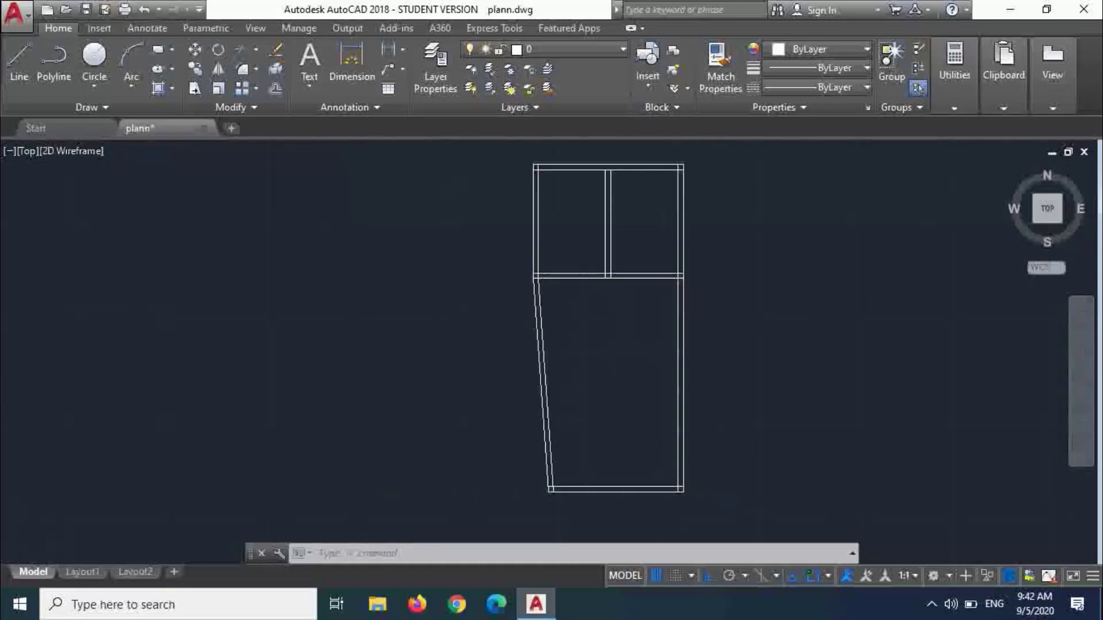
scroll(684, 488, up, 5)
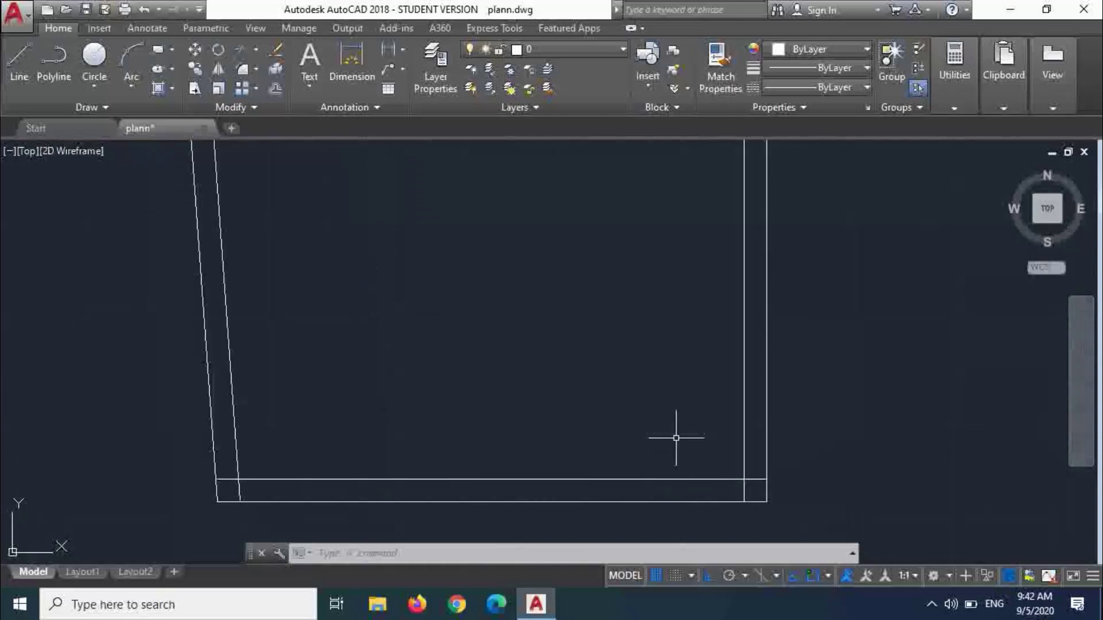
text(o)
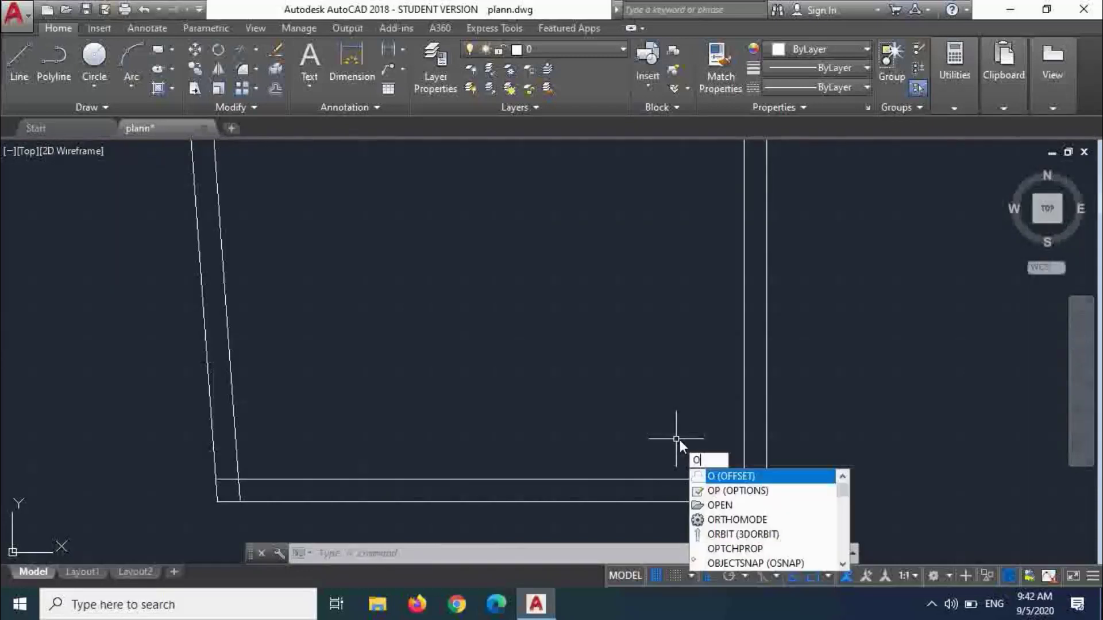
key(Return)
text(10')
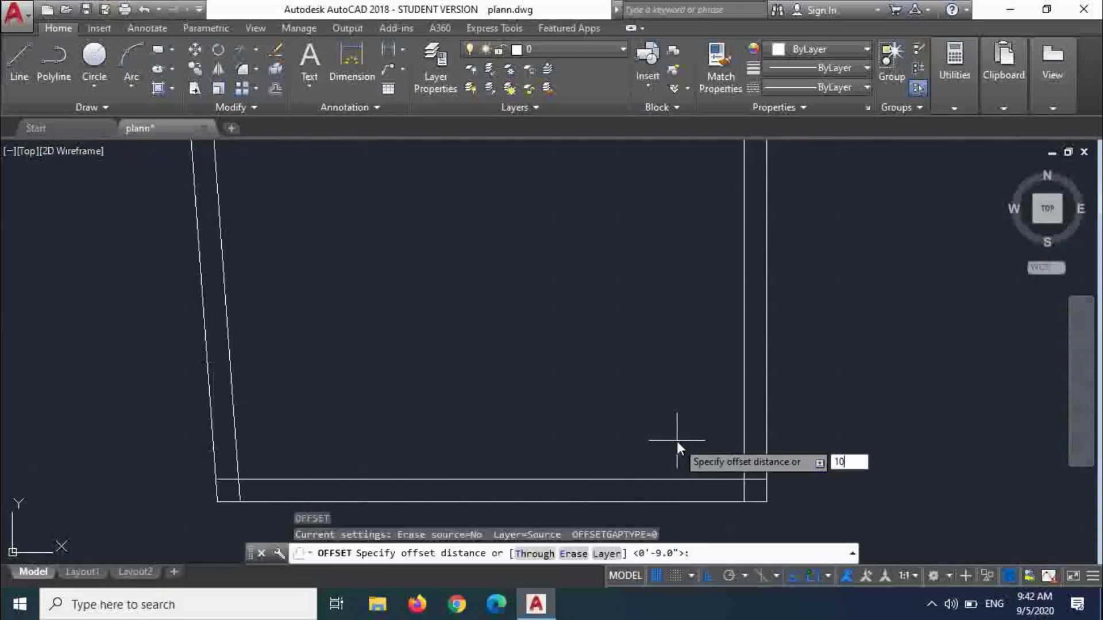
key(Return)
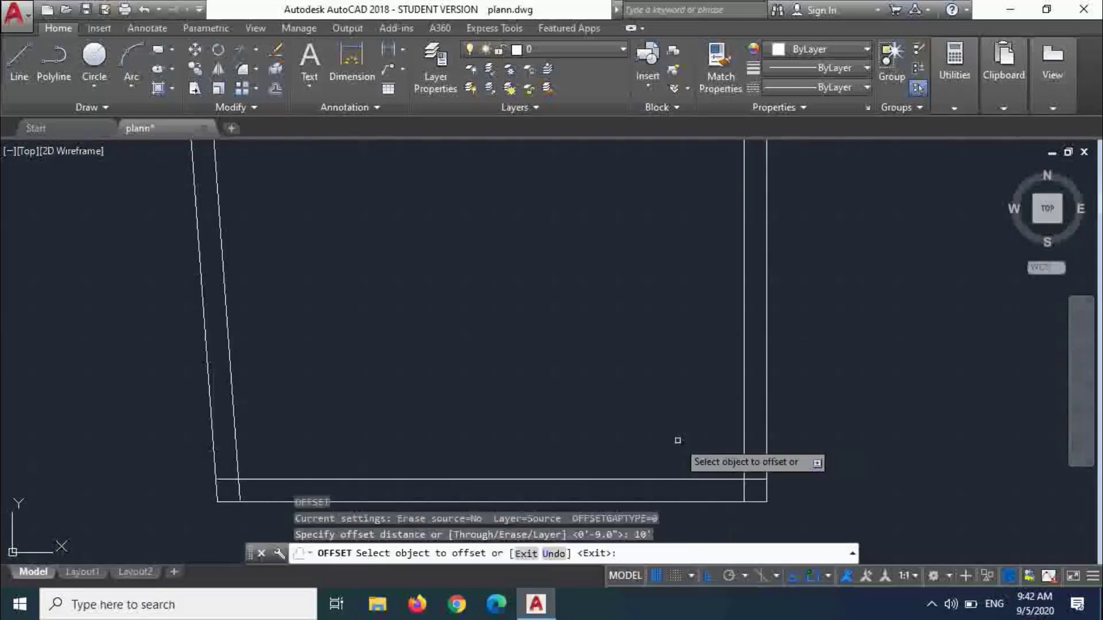
click(668, 478)
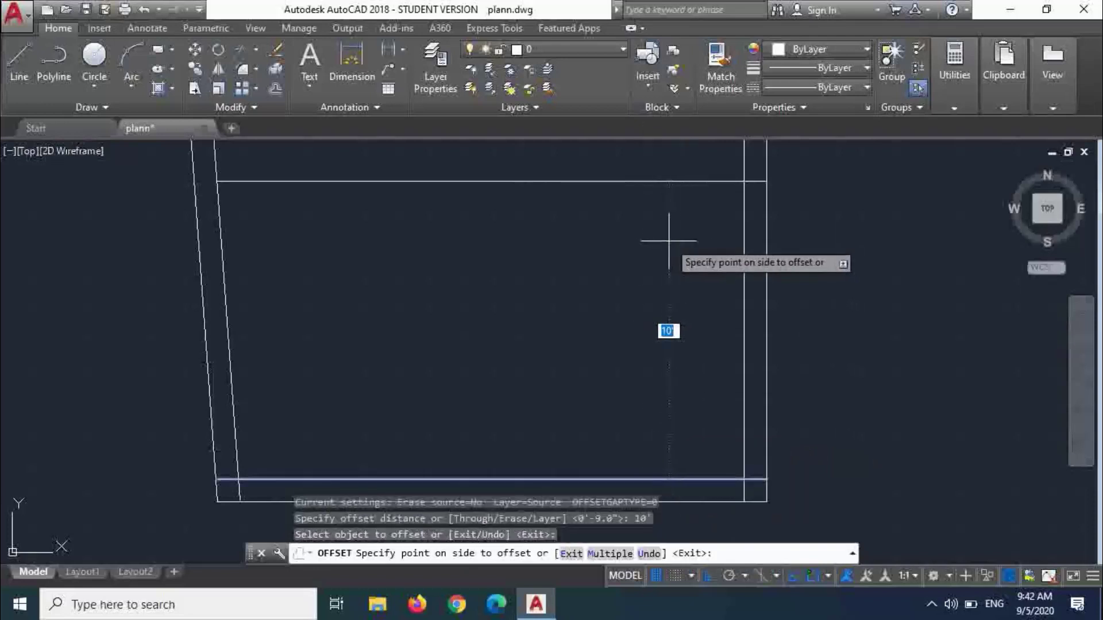
key(Escape)
- Offset the inner line of the bottom wall 10 feet upward to mark the lower room's depth
key(Return)
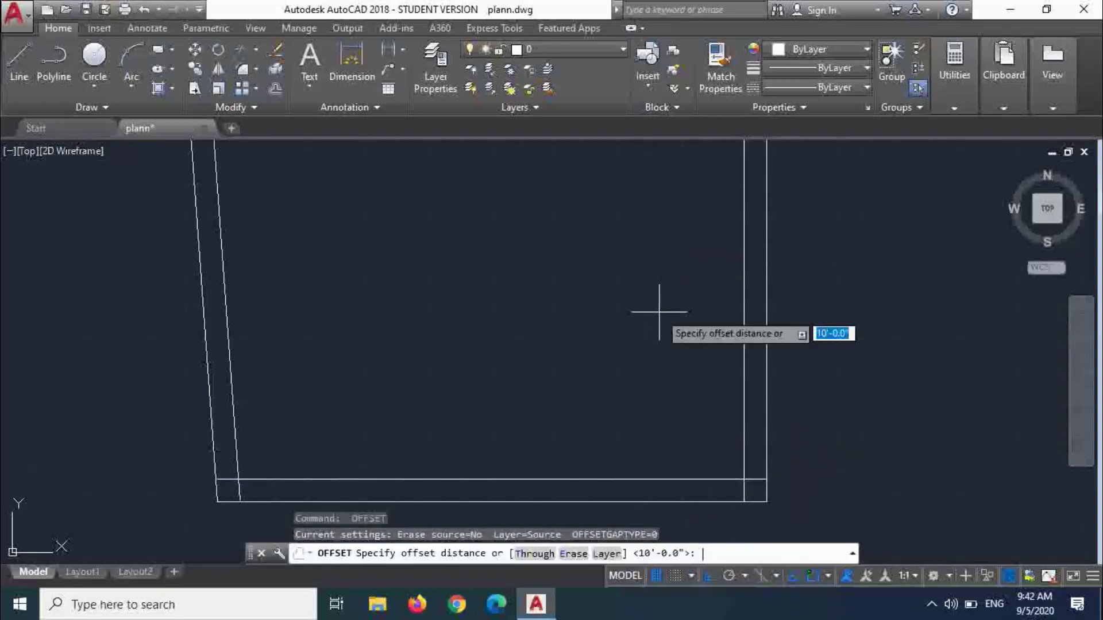
key(Return)
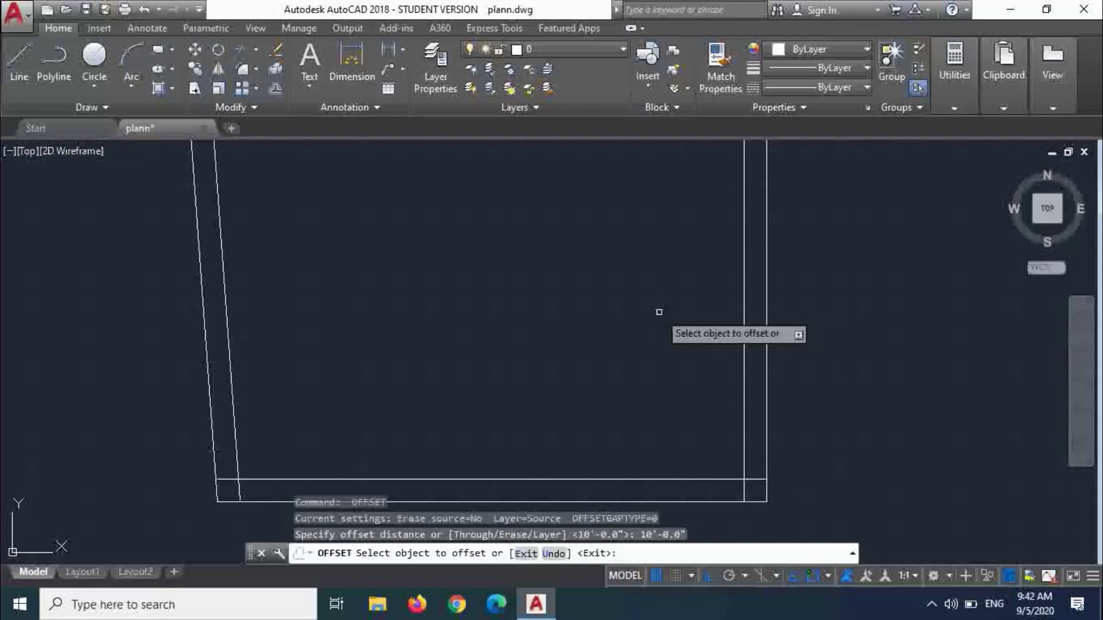
click(648, 471)
click(649, 476)
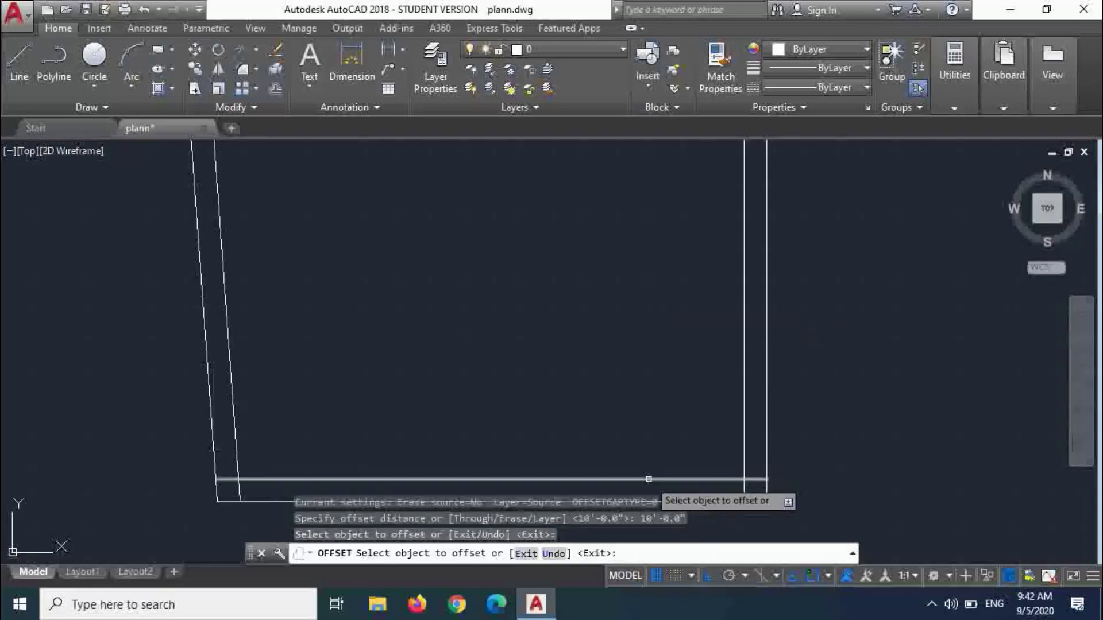
click(649, 331)
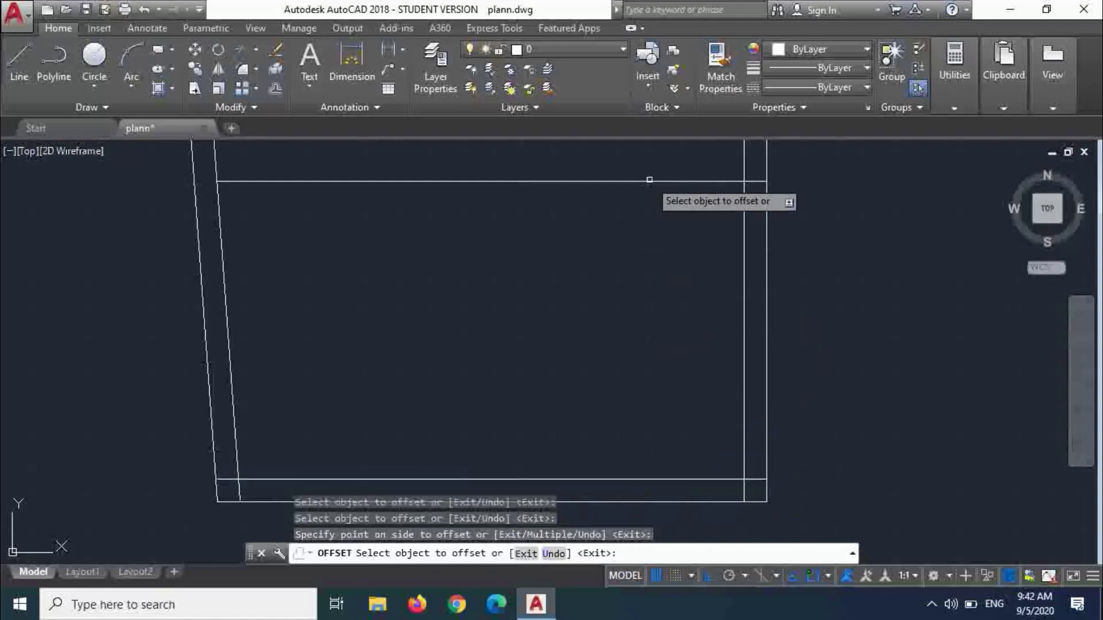
key(Escape)
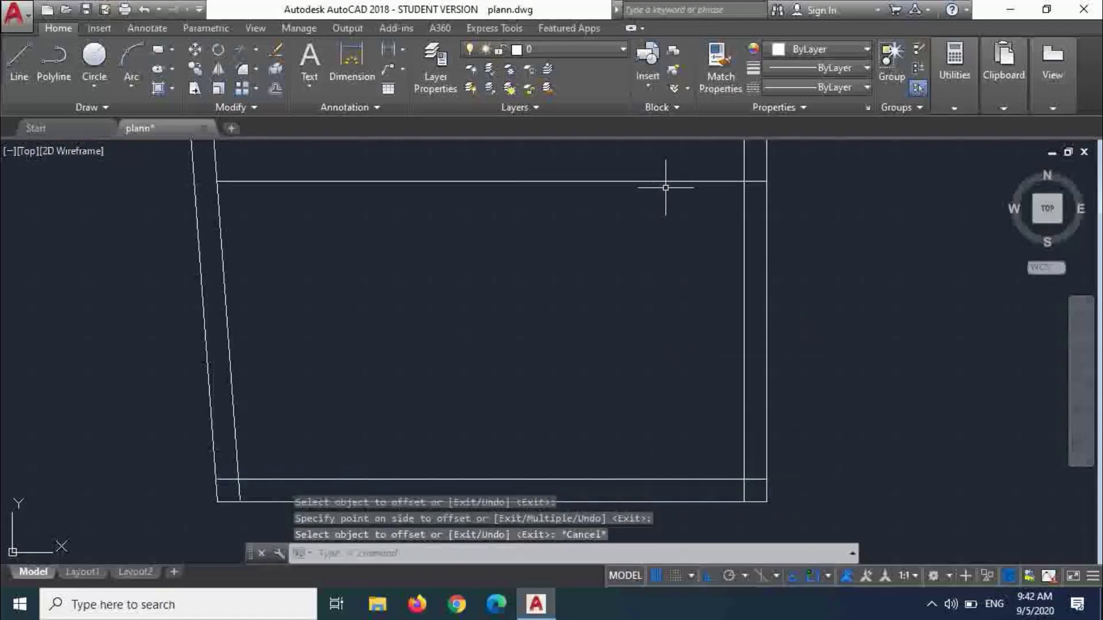
text(OOO)
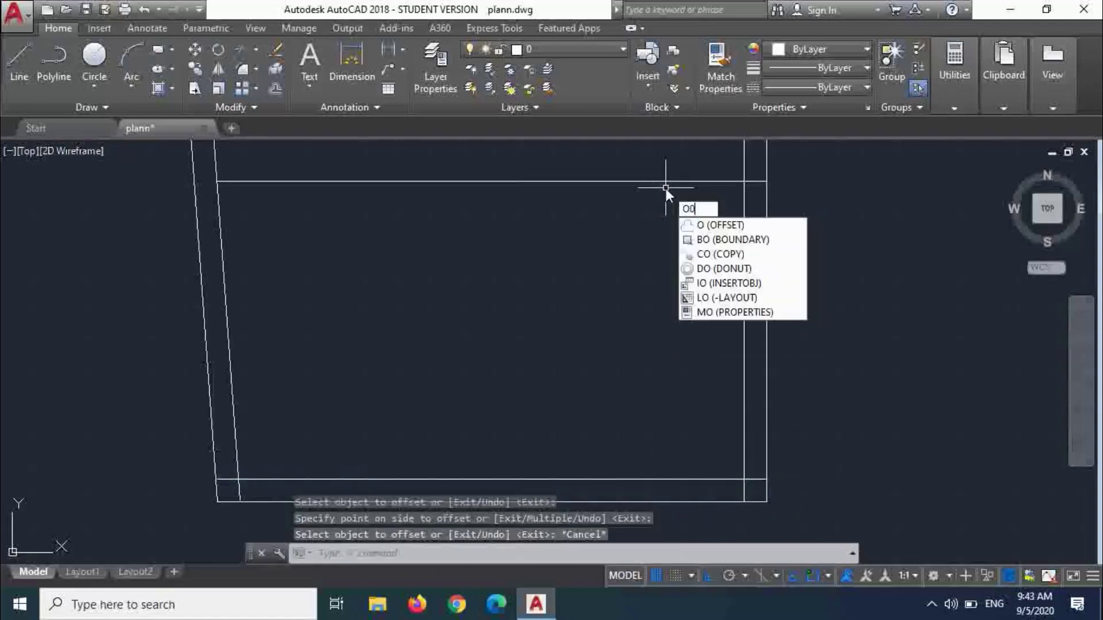
key(BackSpace)
key(BackSpace)
text(9)
key(Return)
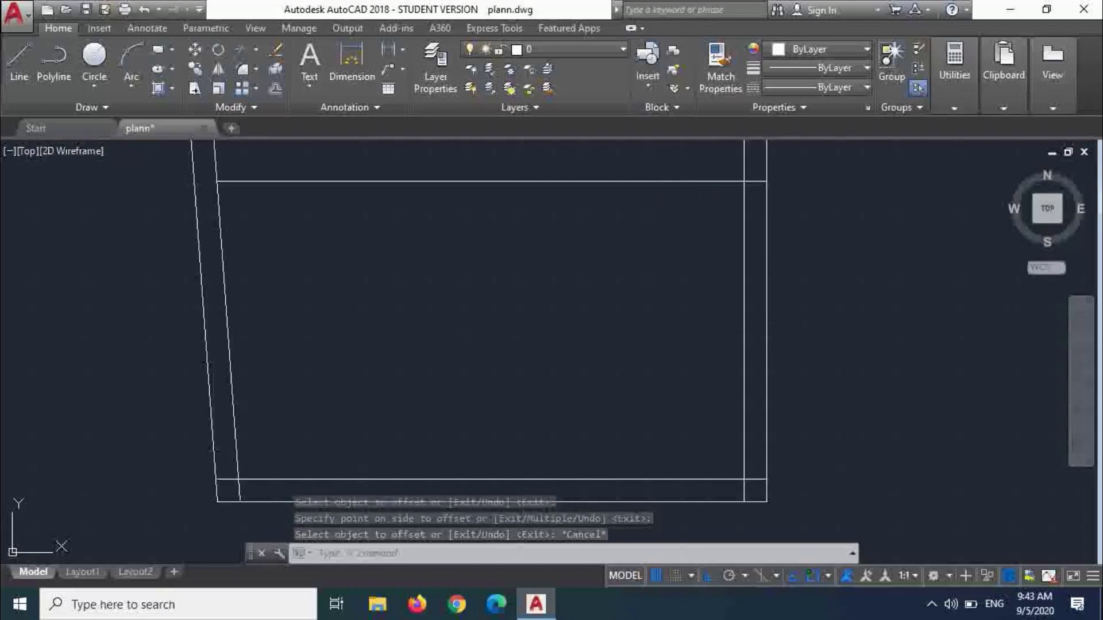
key(Escape)
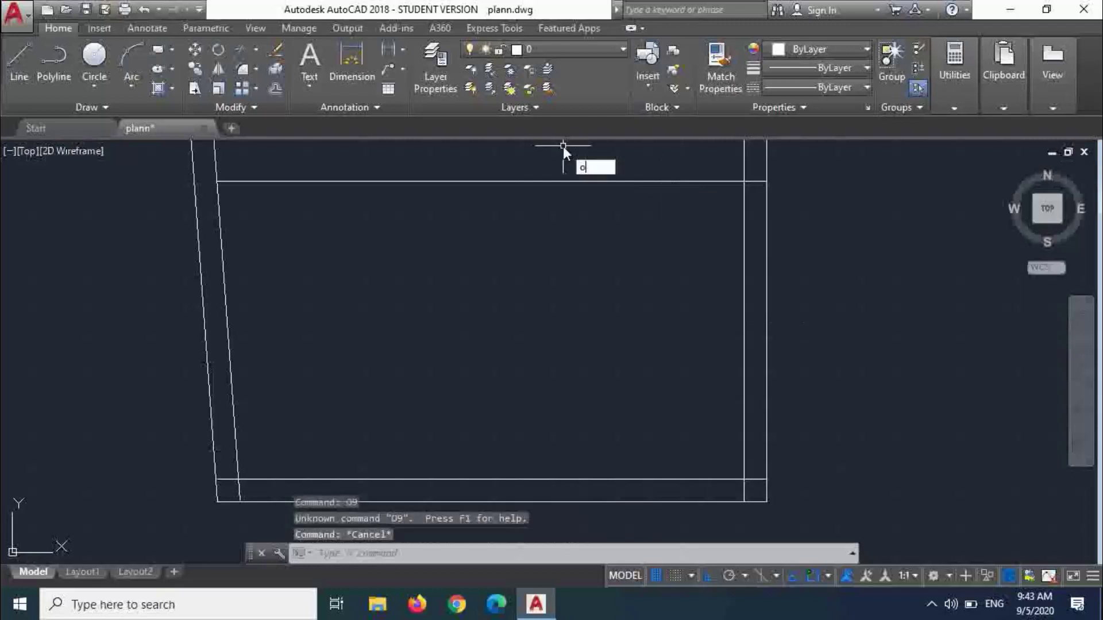
- Offset the lower room's new upper horizontal line 9 inches upward to form a wall
key(Return)
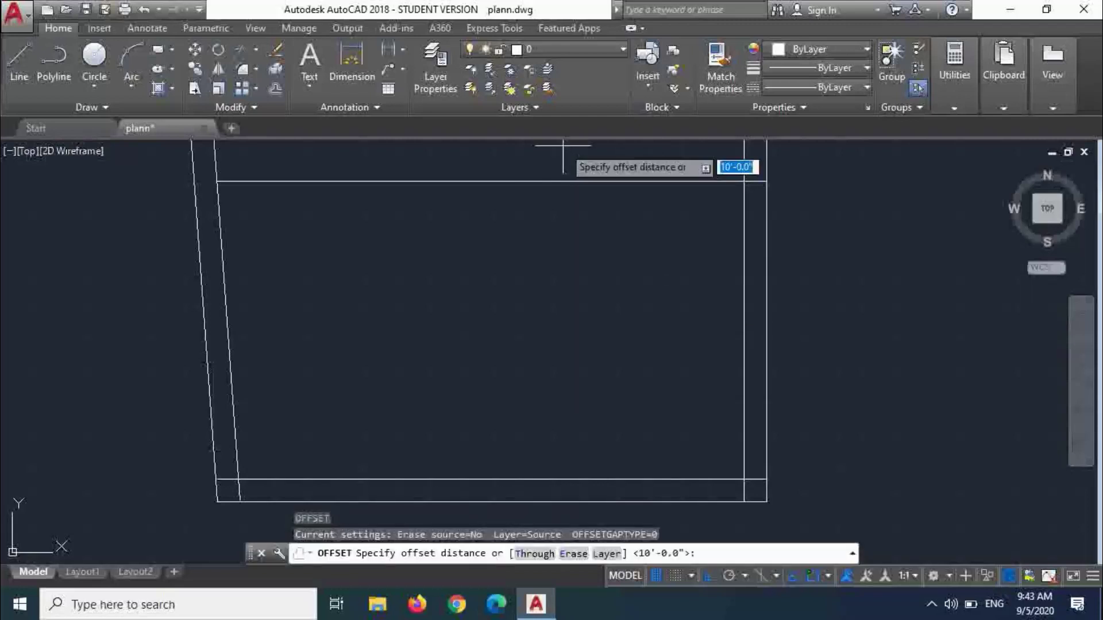
text(9)
key(Return)
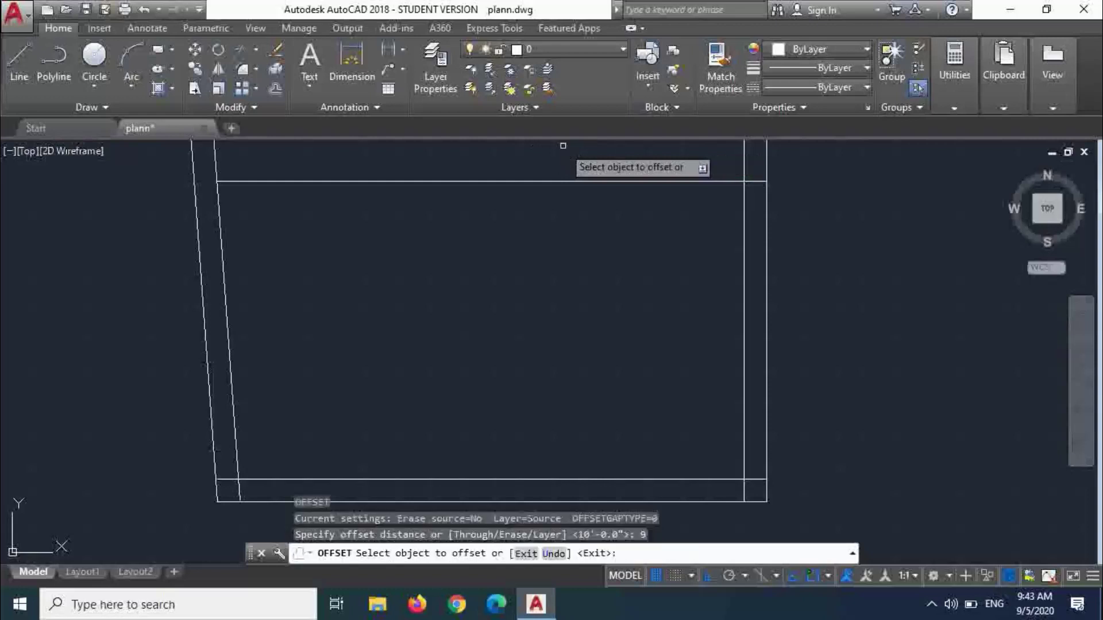
click(559, 182)
click(556, 164)
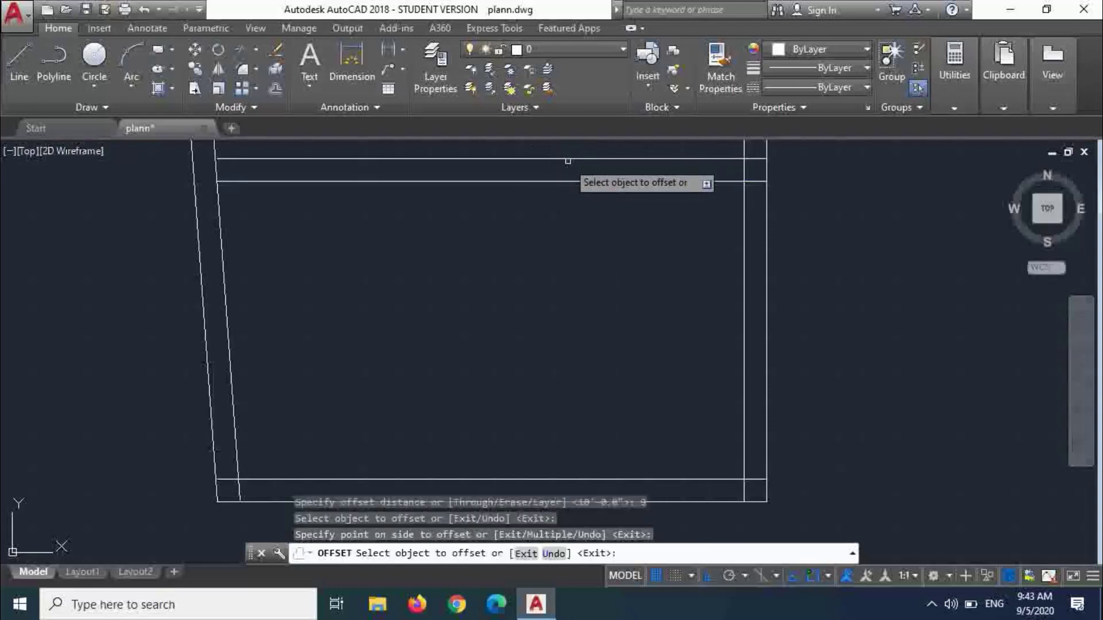
key(Escape)
- Offset the inner line of the right wall 9.5 feet to the left across the lower room
scroll(577, 226, down, 2)
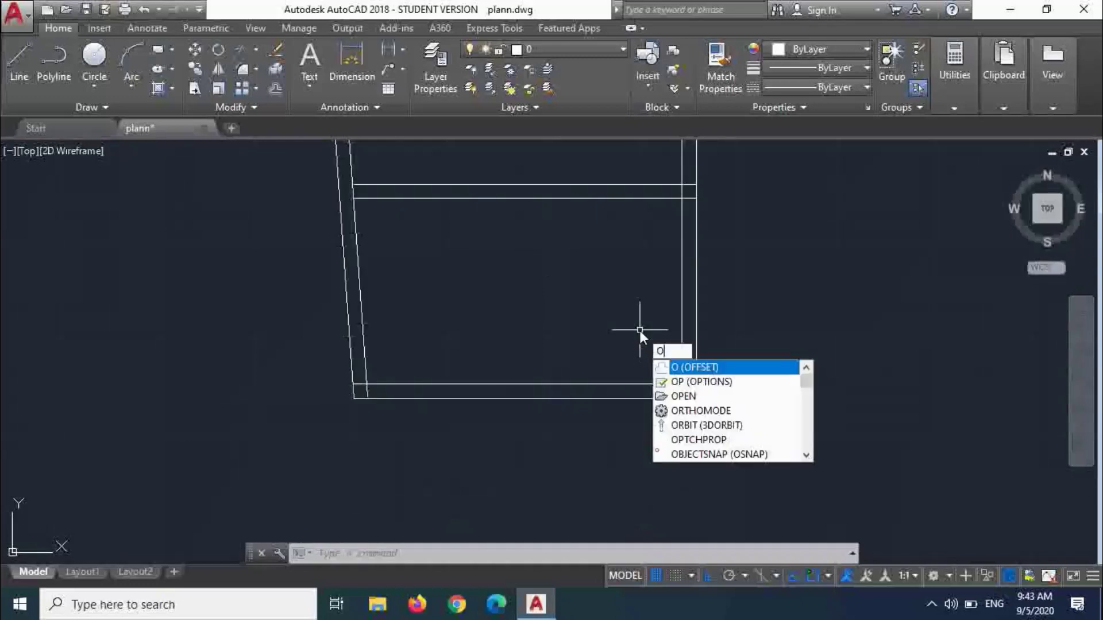
key(Return)
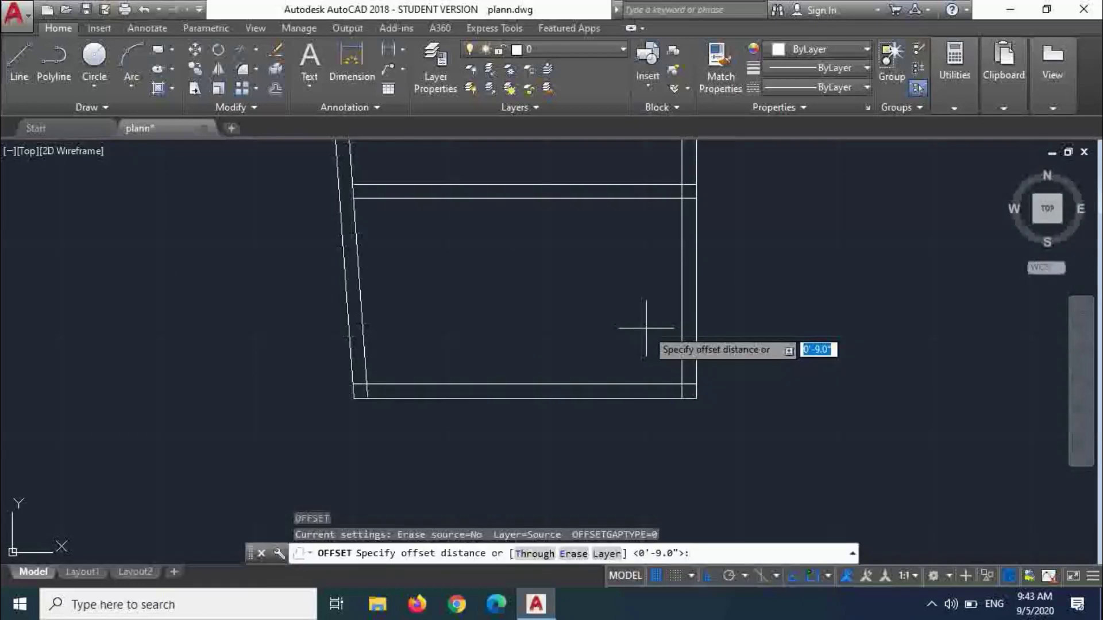
text(9.5)
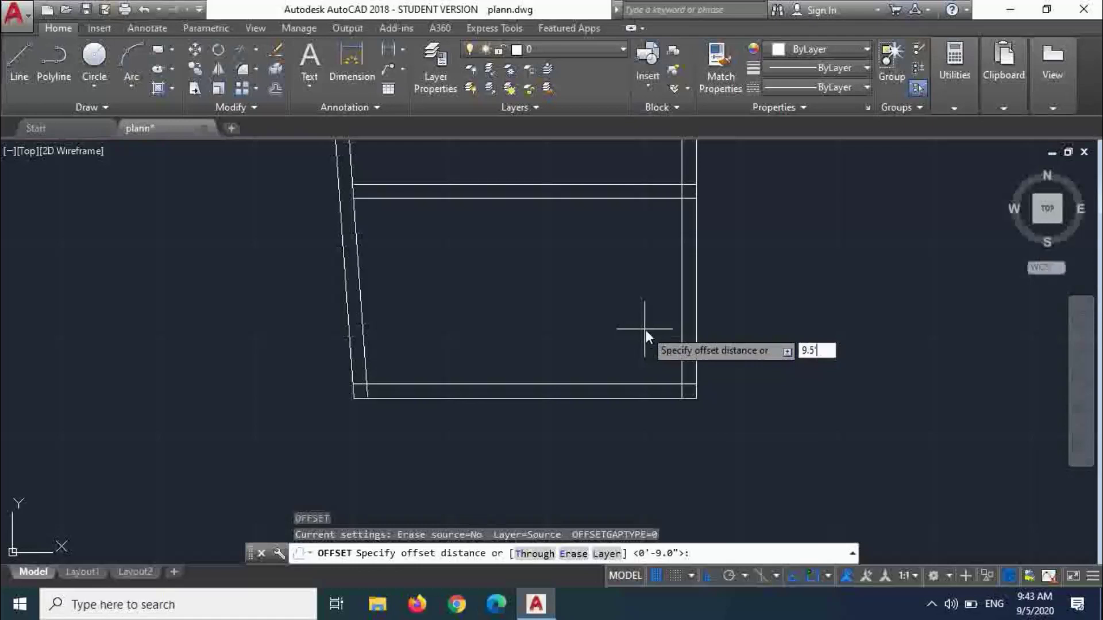
key(Return)
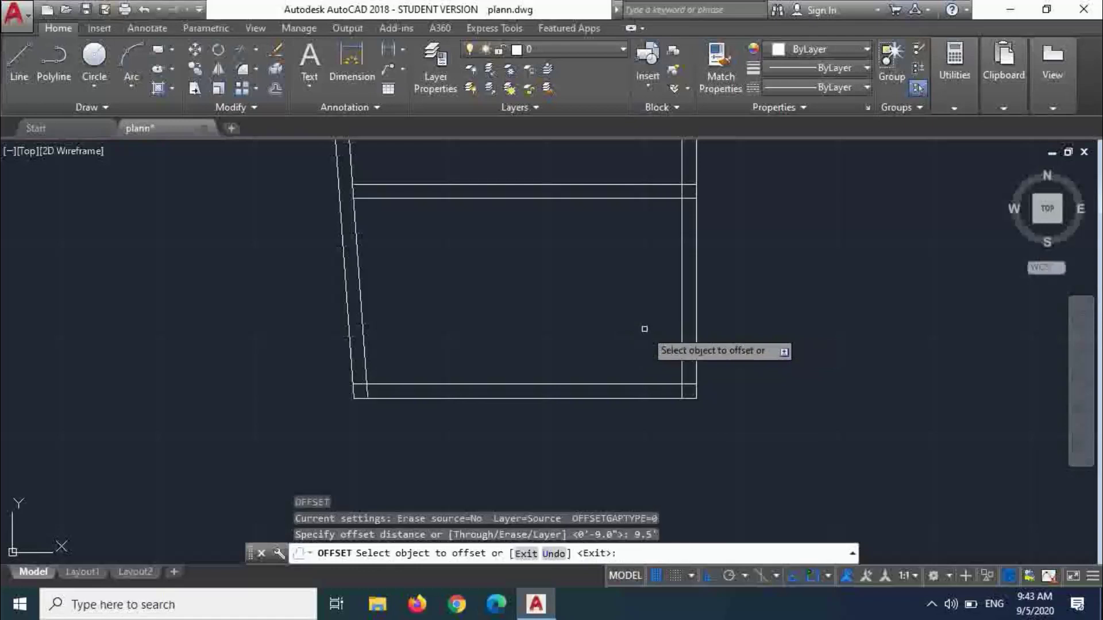
click(680, 259)
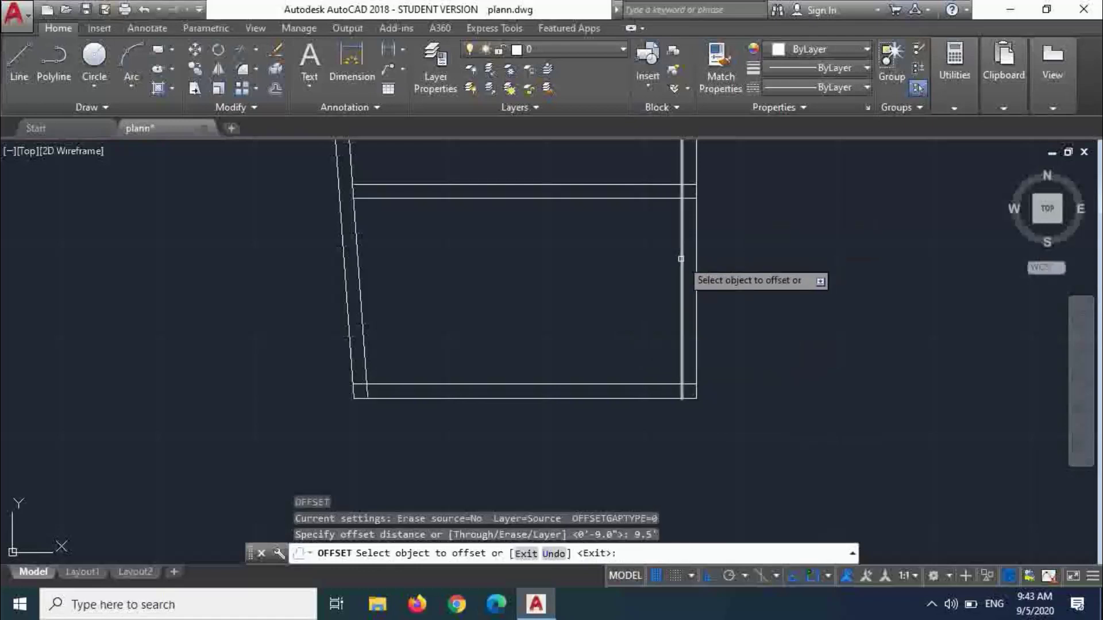
click(437, 253)
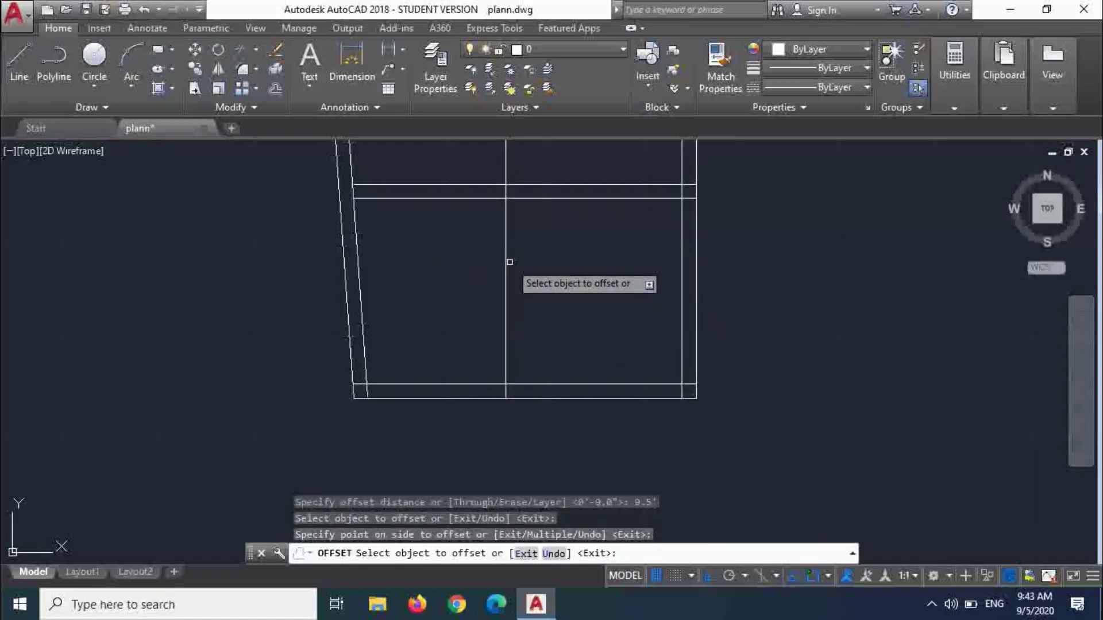
key(Escape)
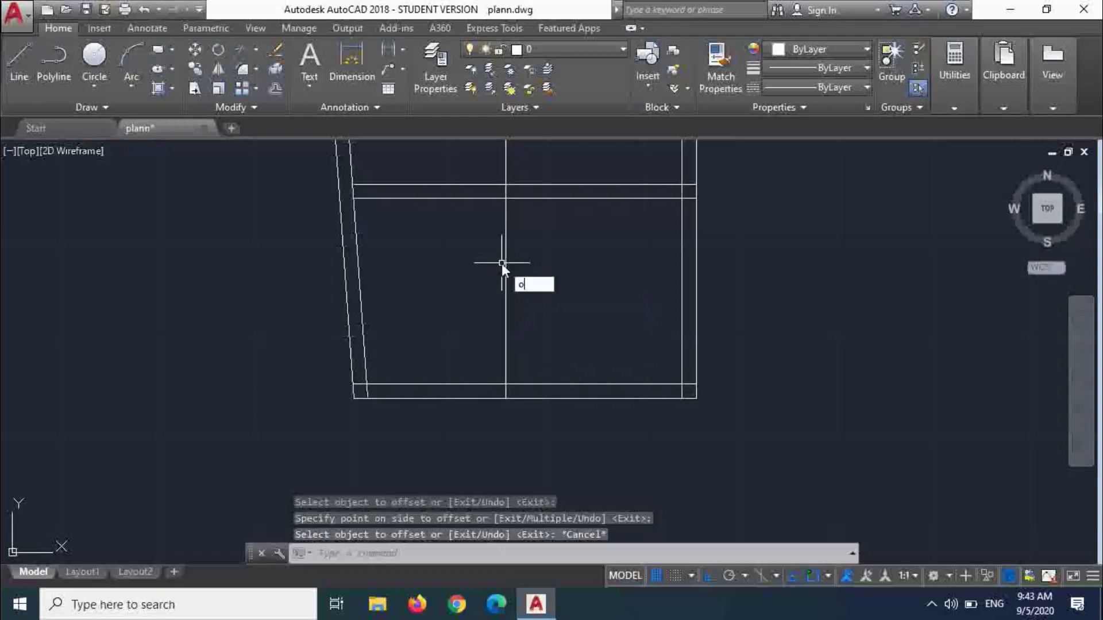
- Offset the new vertical line in the lower room 9 inches to the left to give the partition its thickness
key(Return)
text(9)
key(Return)
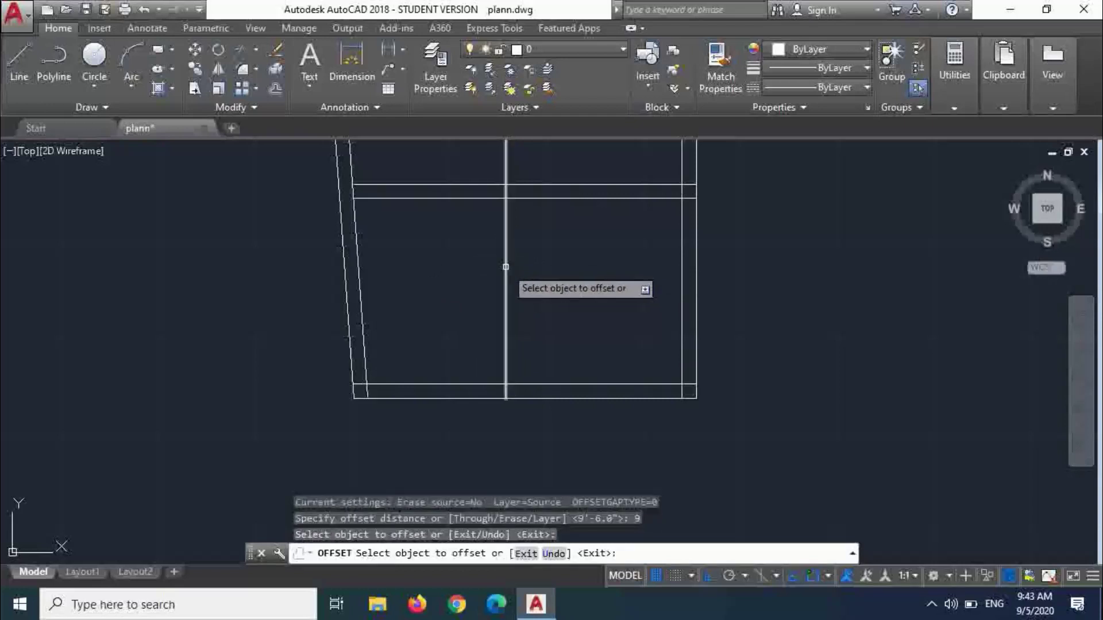
click(507, 267)
click(503, 315)
key(Escape)
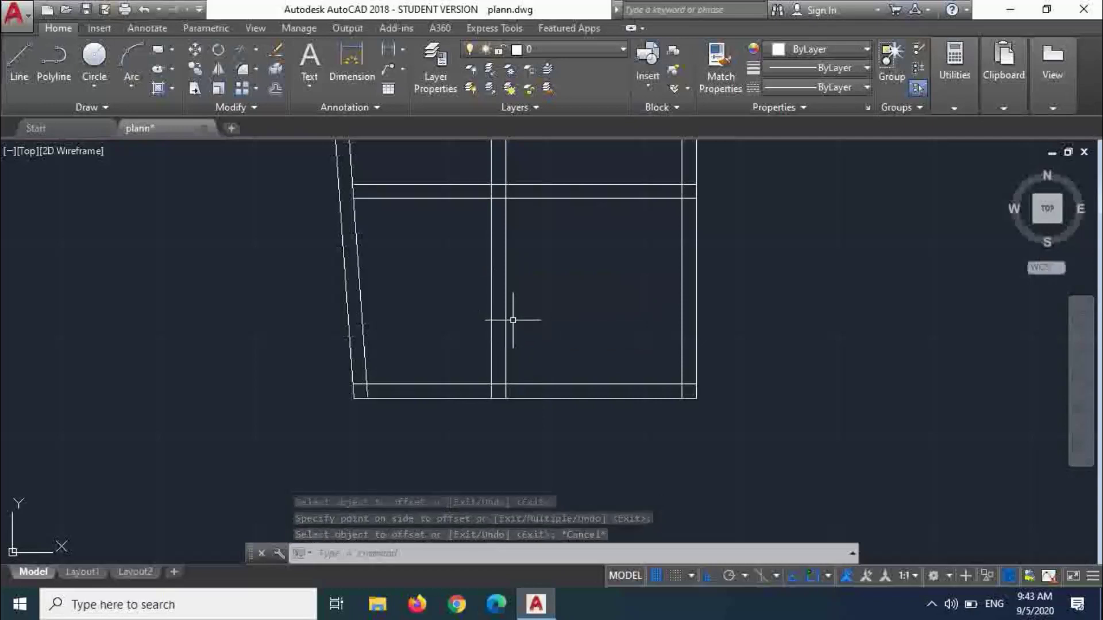
key(Return)
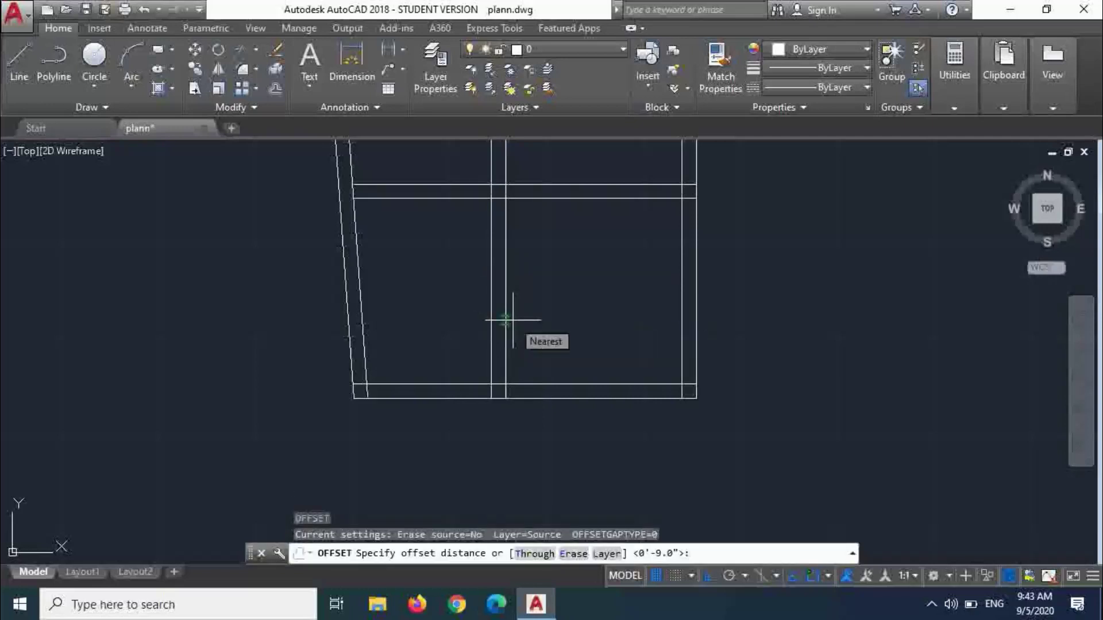
key(Escape)
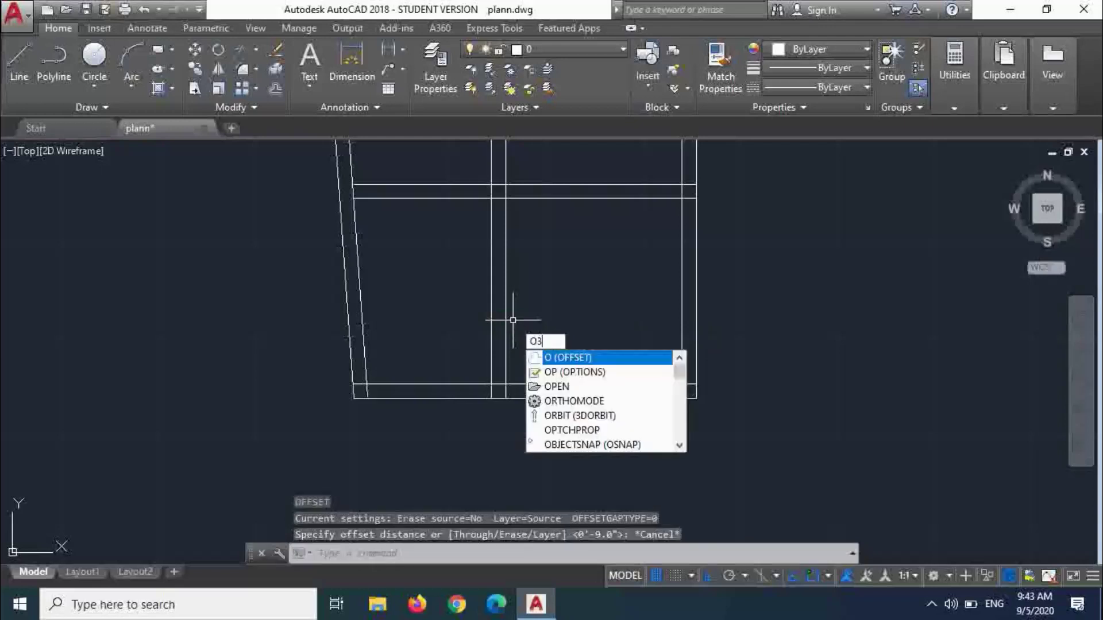
key(Return)
text(5')
key(Return)
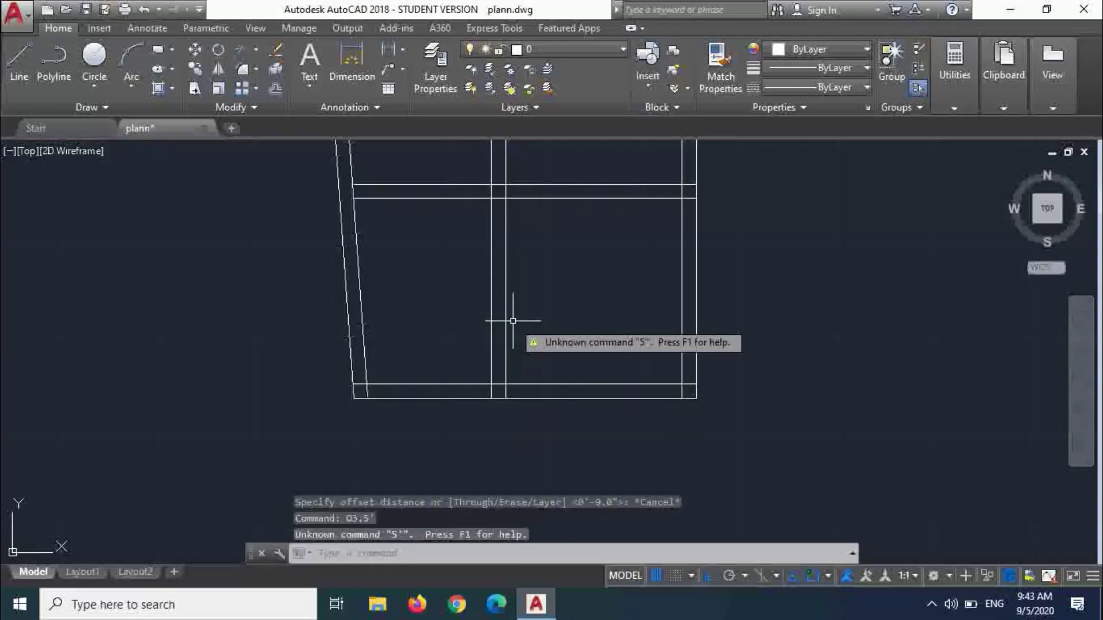
key(Escape)
key(Escape)
- Offset the left line of the vertical 9-inch partition 3.5 feet to the left
text(o)
key(Return)
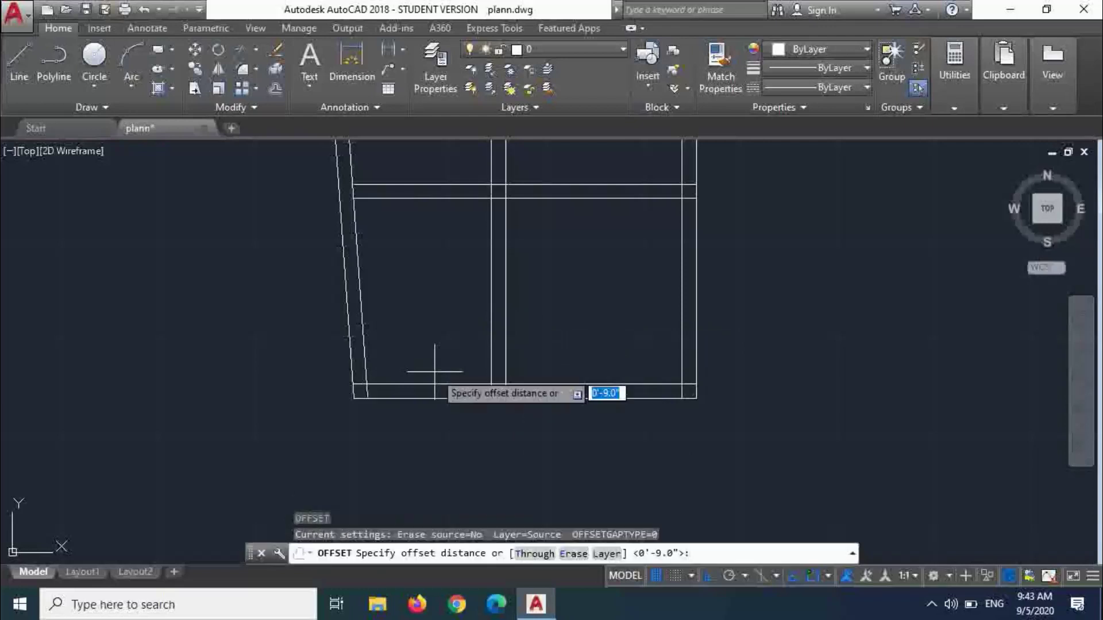
text(3.5')
key(Return)
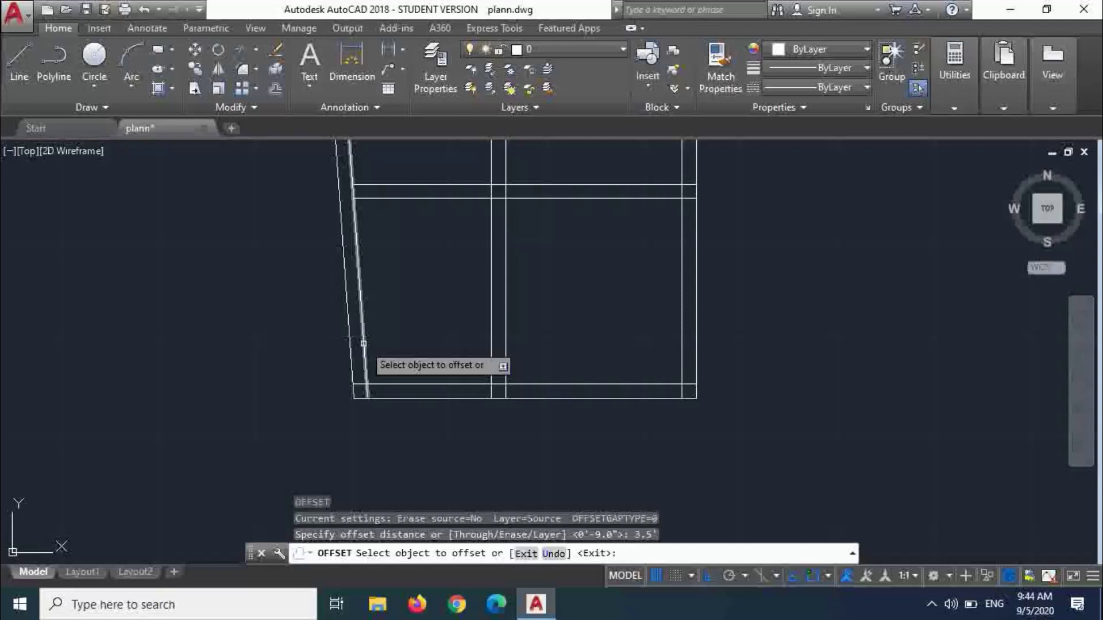
click(488, 321)
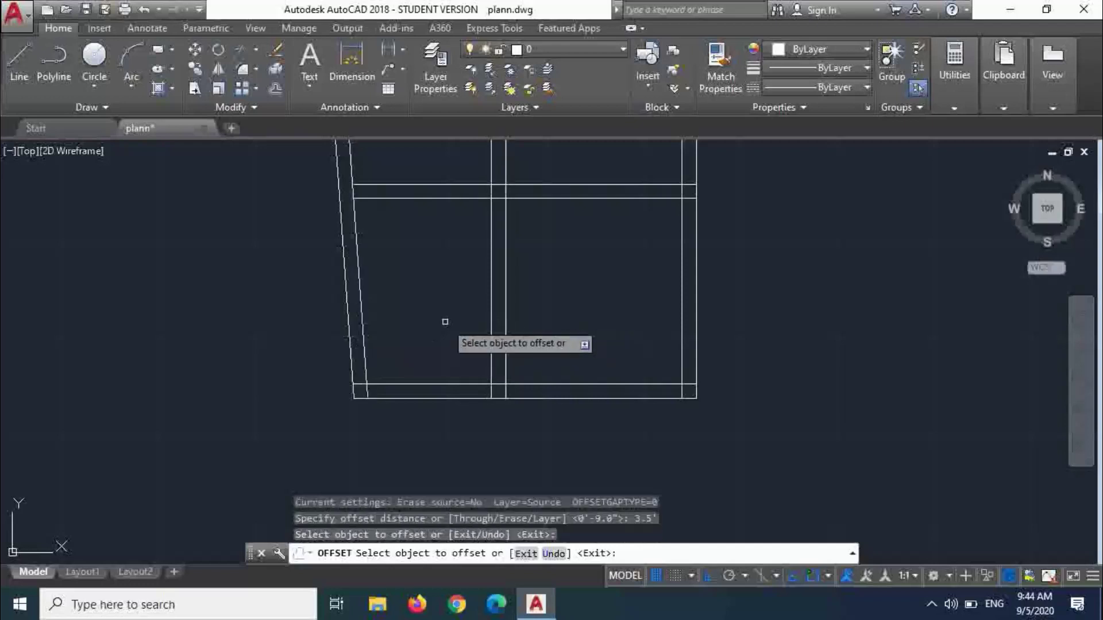
click(491, 328)
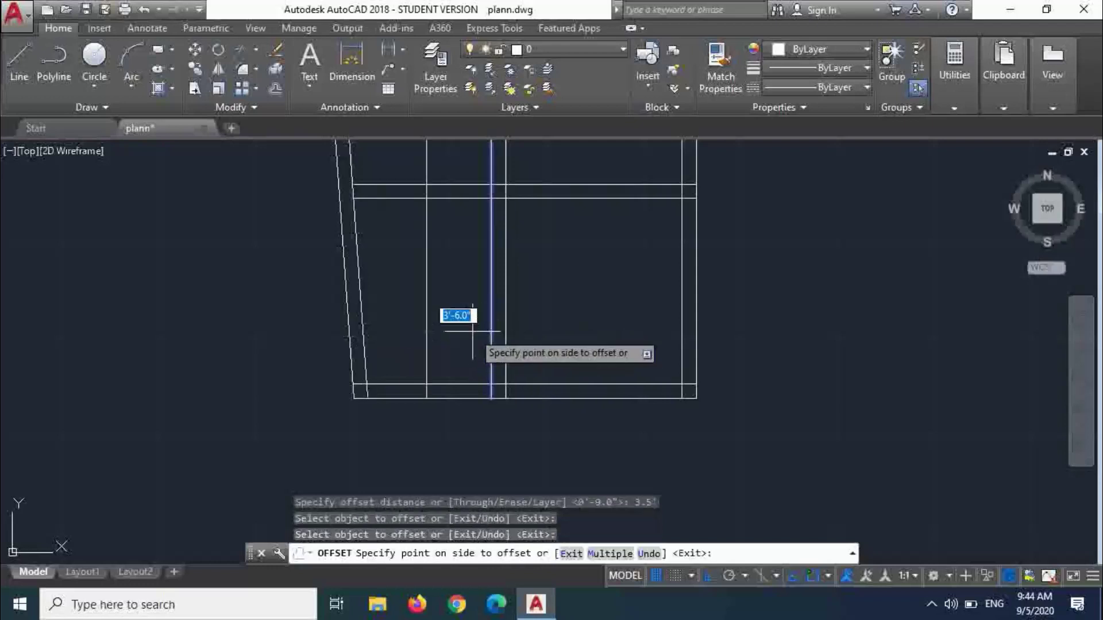
click(438, 339)
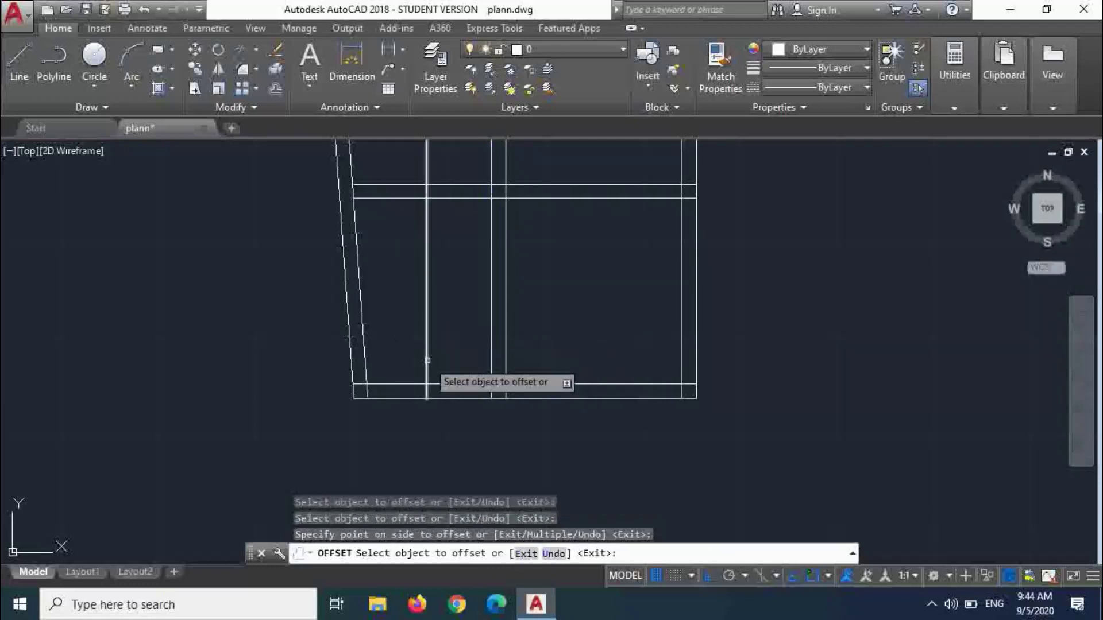
key(Escape)
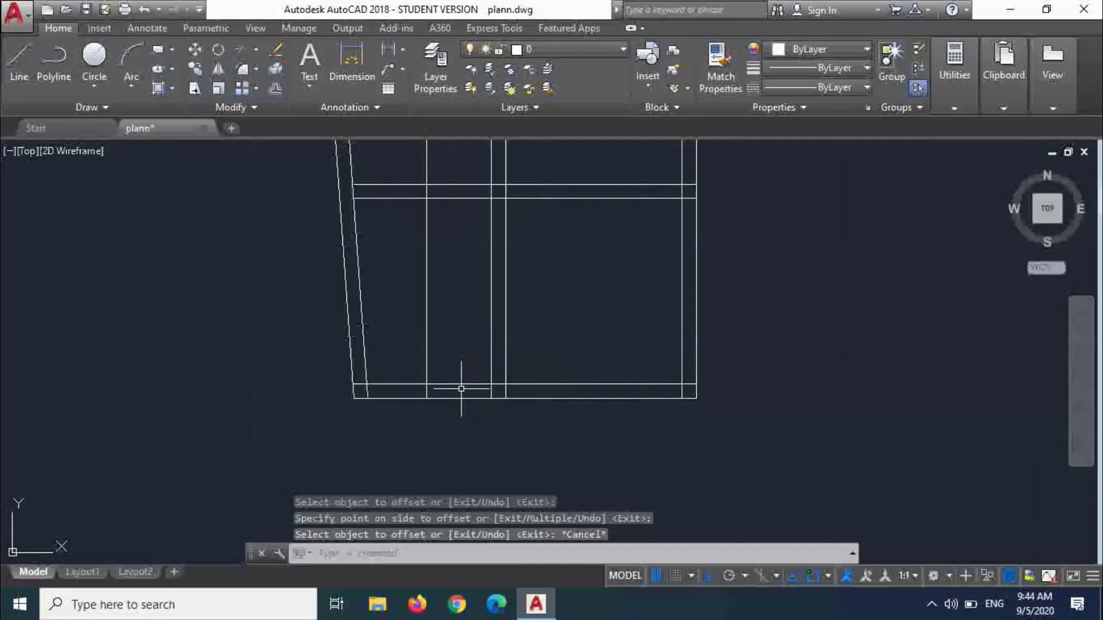
- Offset the leftmost vertical partition line 4.5 inches toward the slanted wall to form a thin partition
key(Return)
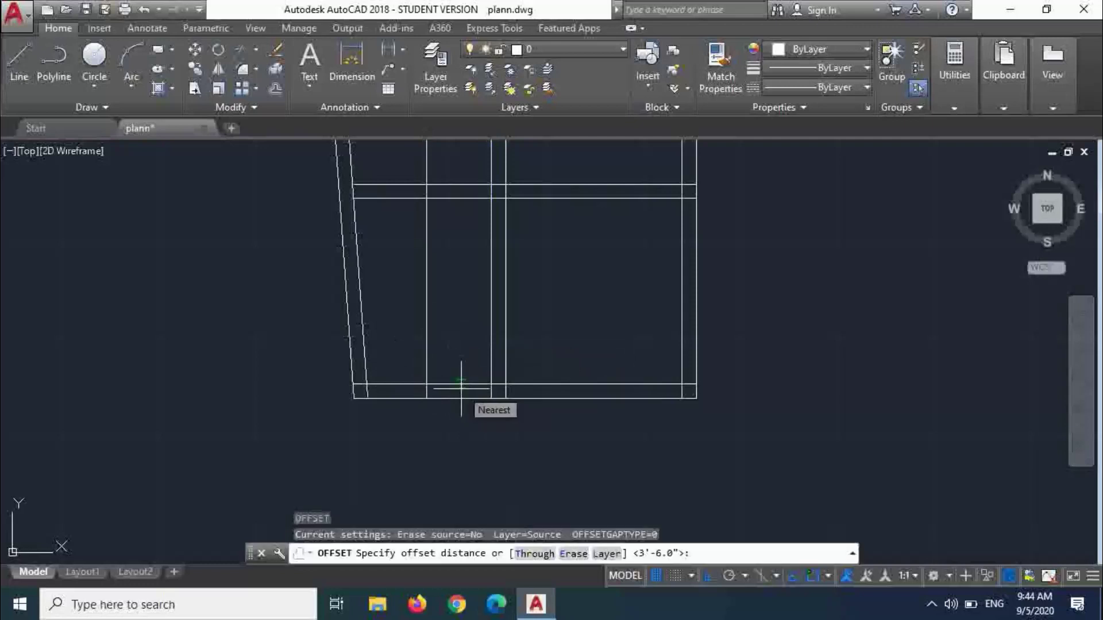
text(4.5)
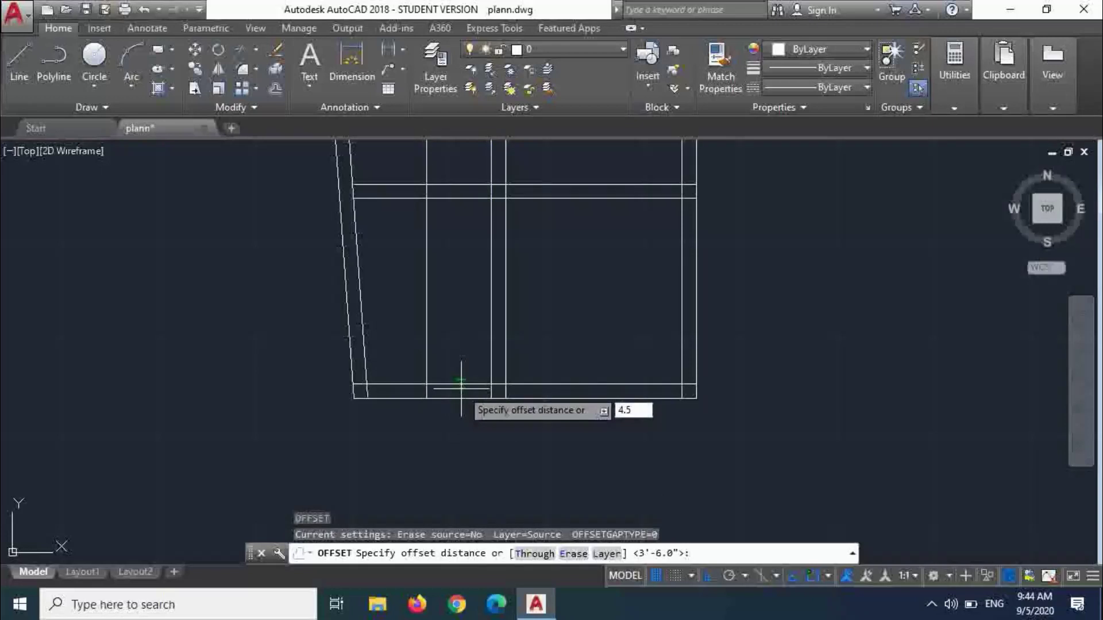
key(Return)
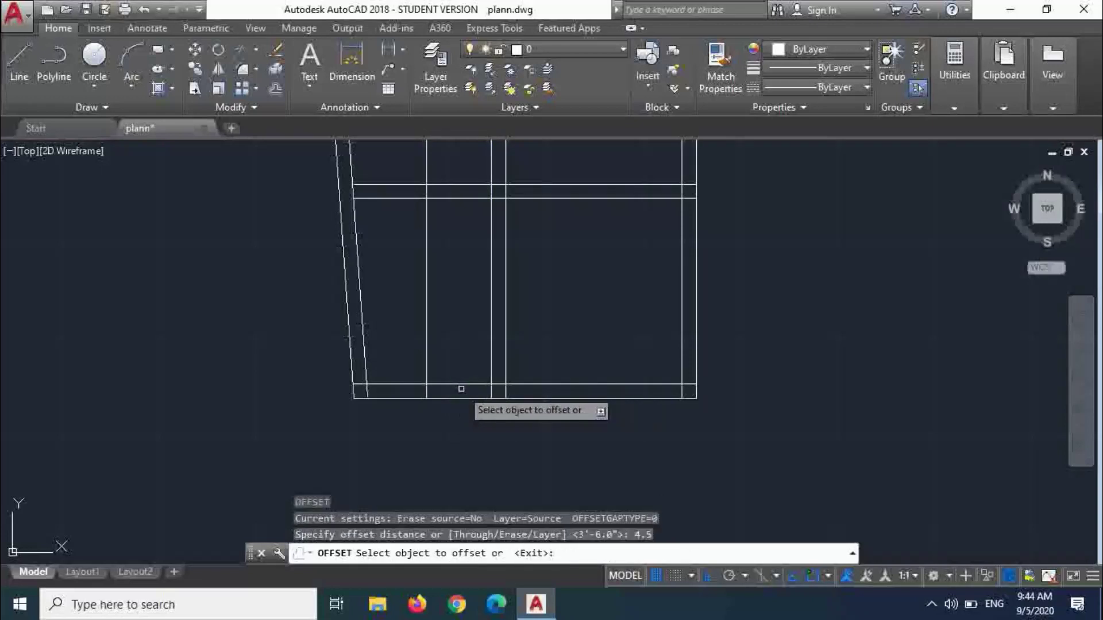
click(426, 315)
click(430, 310)
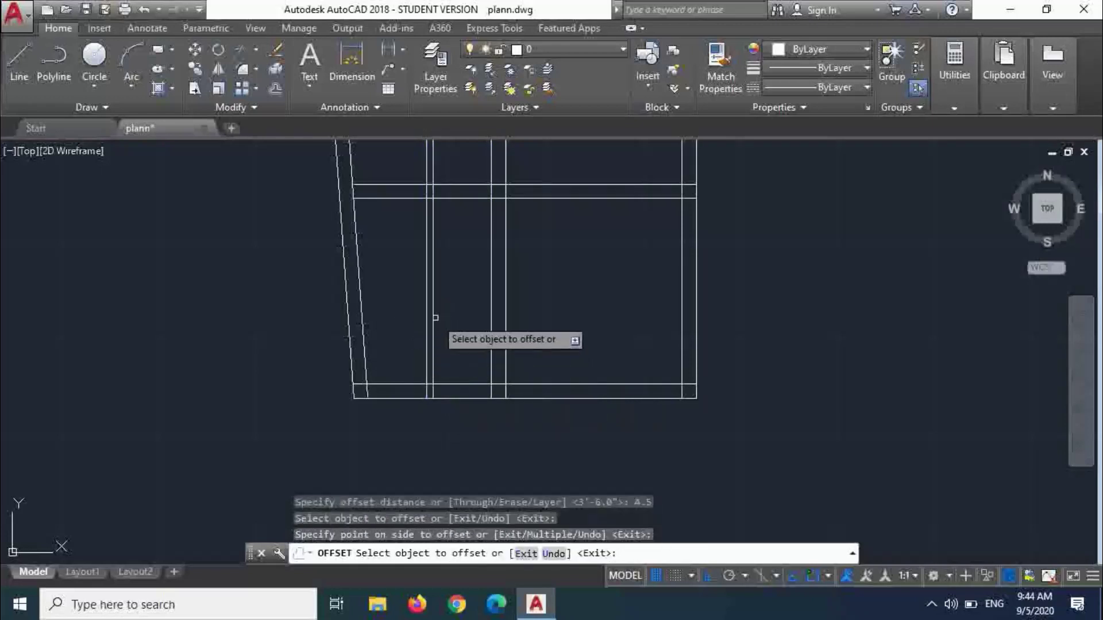
key(ctrl+z)
click(426, 313)
click(418, 359)
key(Escape)
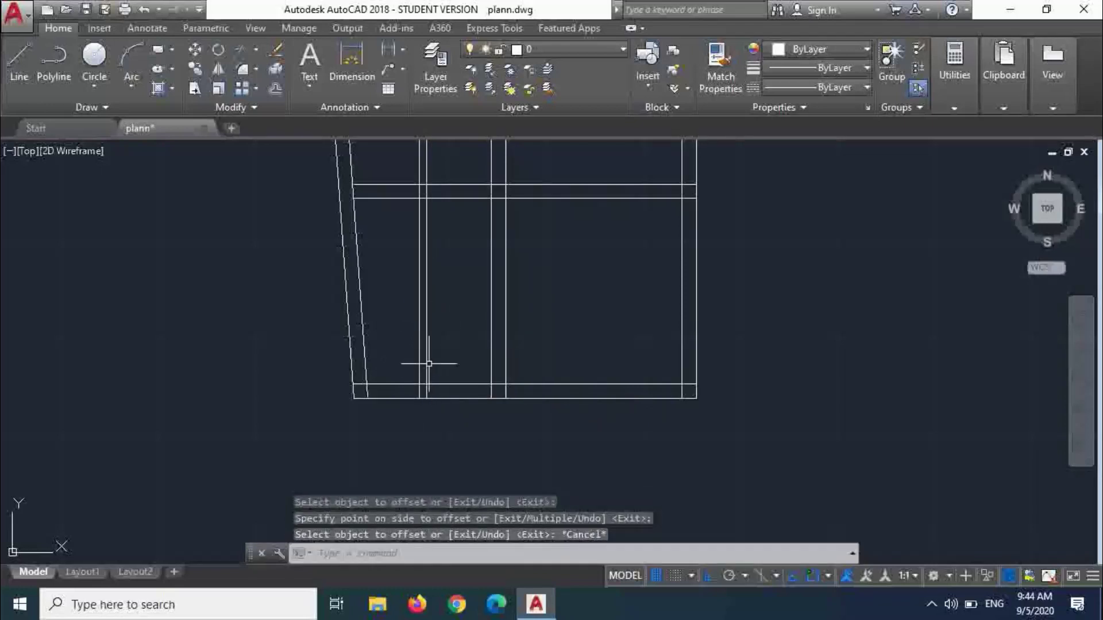
- Trim the bottom wall's two lines between the thin partition and the vertical 9-inch partition to open a gap
text(tr)
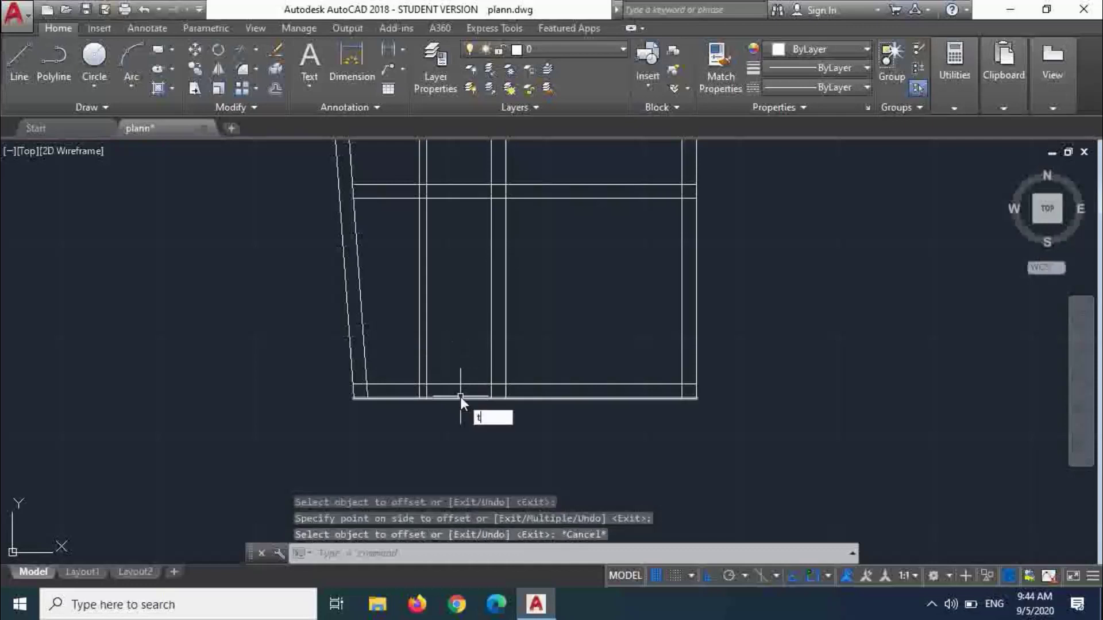
key(Return)
key(Return)
click(472, 420)
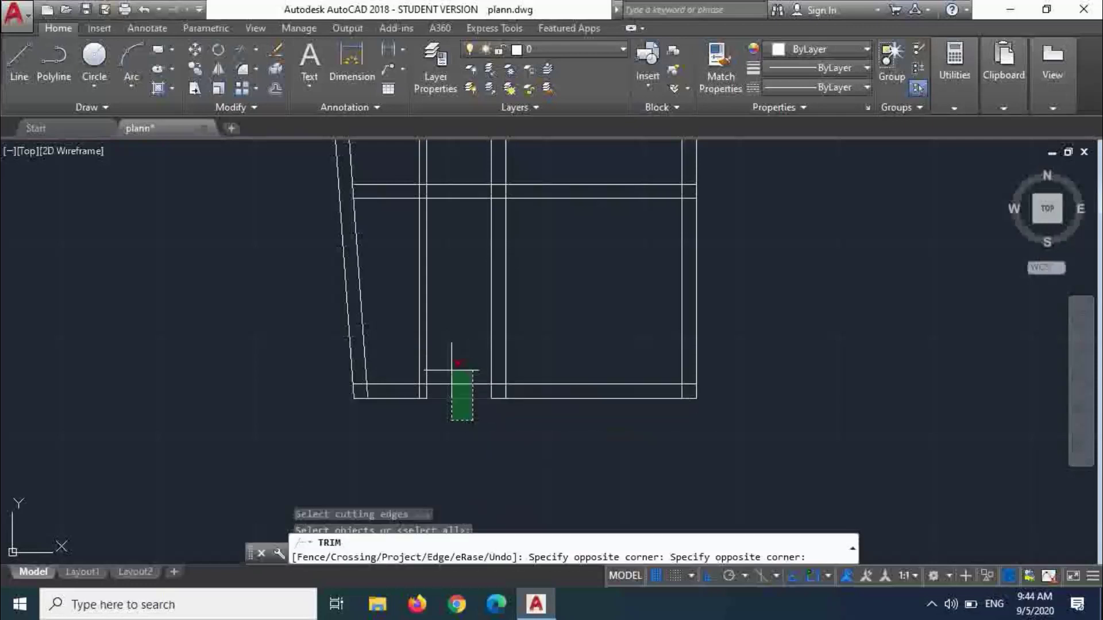
click(451, 363)
scroll(463, 435, down, 4)
scroll(512, 305, up, 4)
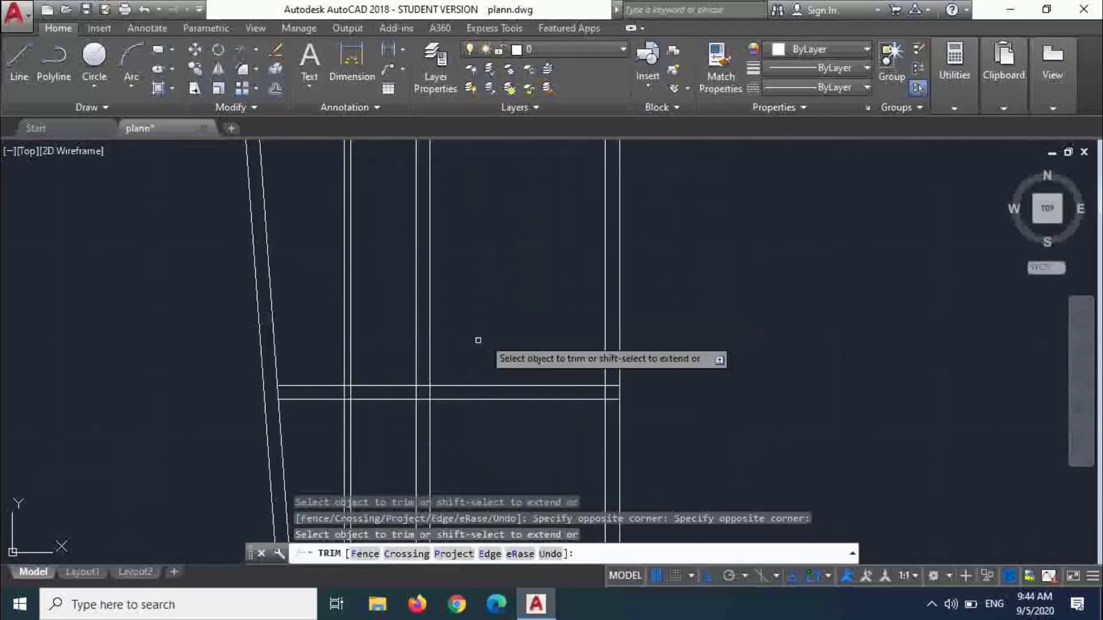
key(Return)
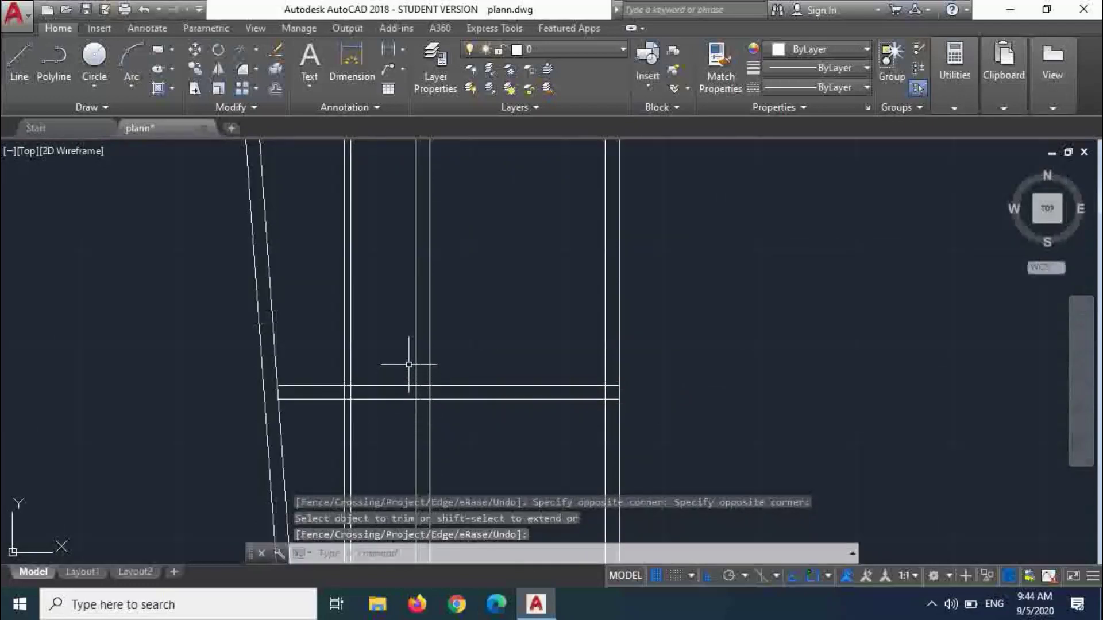
- Trim the horizontal partition's two lines between the thin partition and the vertical 9-inch partition
key(Return)
key(Return)
click(398, 364)
click(382, 419)
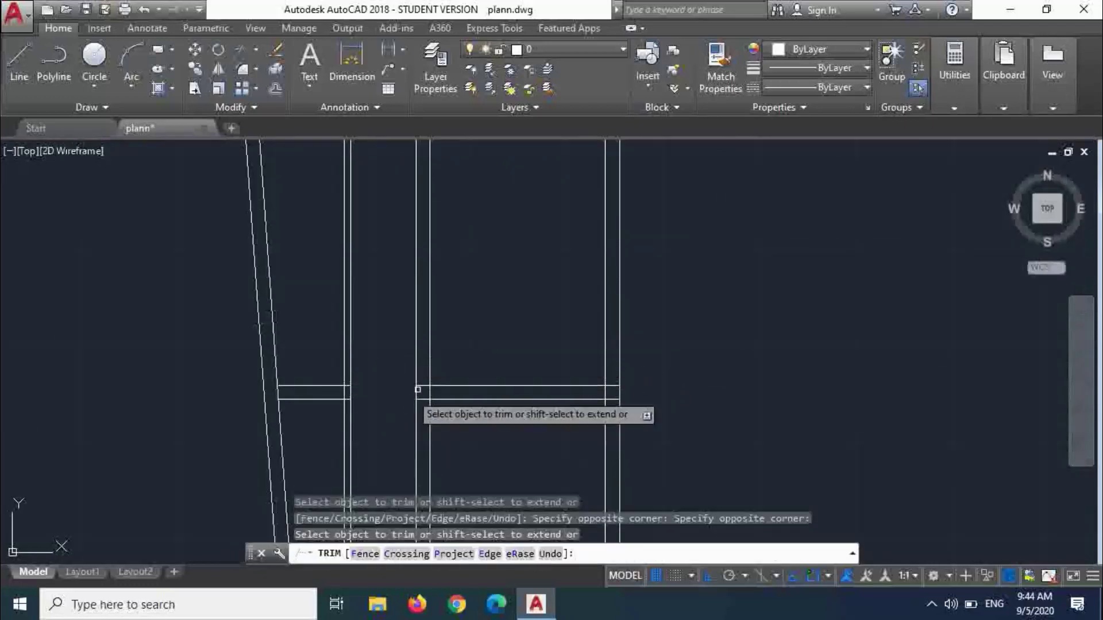
- Trim the vertical 9-inch partition above the horizontal partition, and the horizontal partition's lines between the slanted wall and the thin partition
click(449, 362)
click(369, 370)
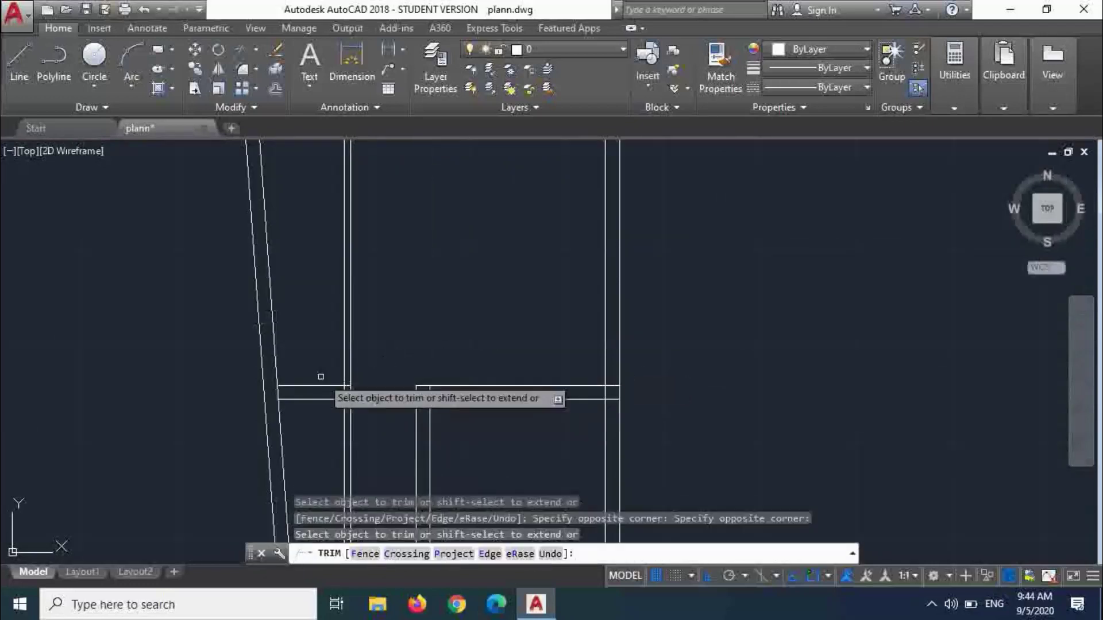
click(321, 344)
click(313, 418)
scroll(348, 337, down, 6)
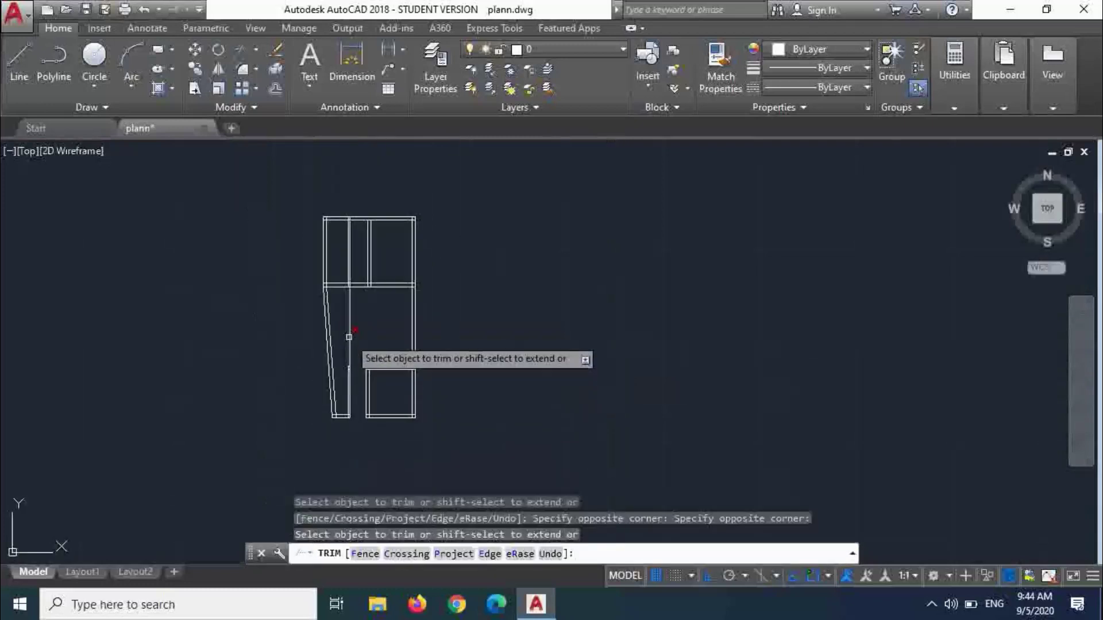
click(356, 343)
scroll(356, 301, up, 2)
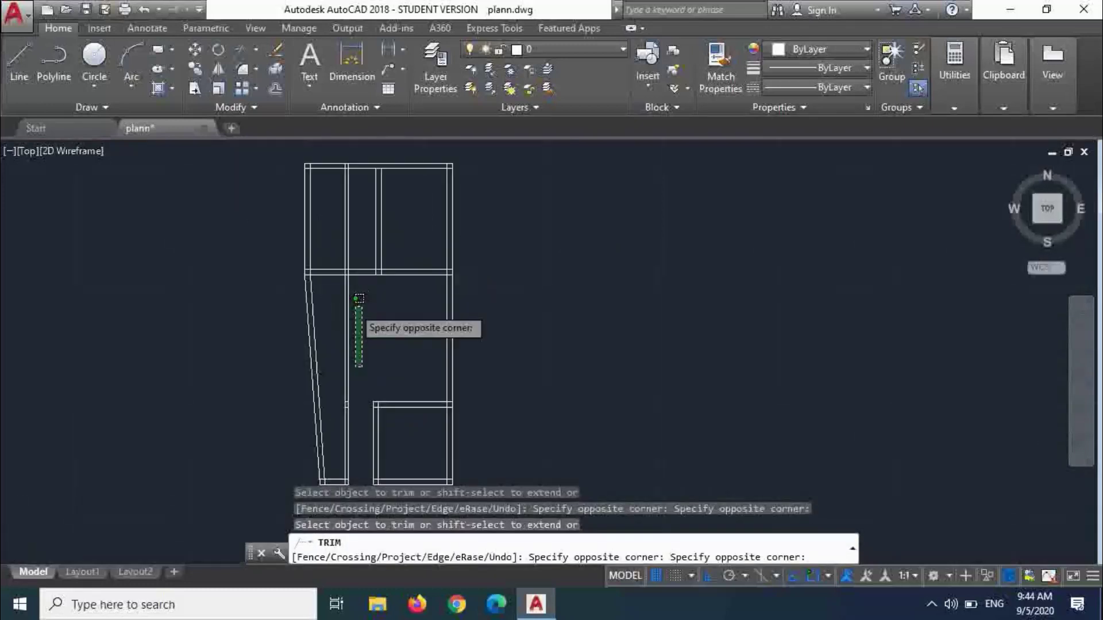
key(Escape)
- Offset the inner bottom wall line between the slanted wall and the thin partition 6.3 feet upward
scroll(364, 291, up, 2)
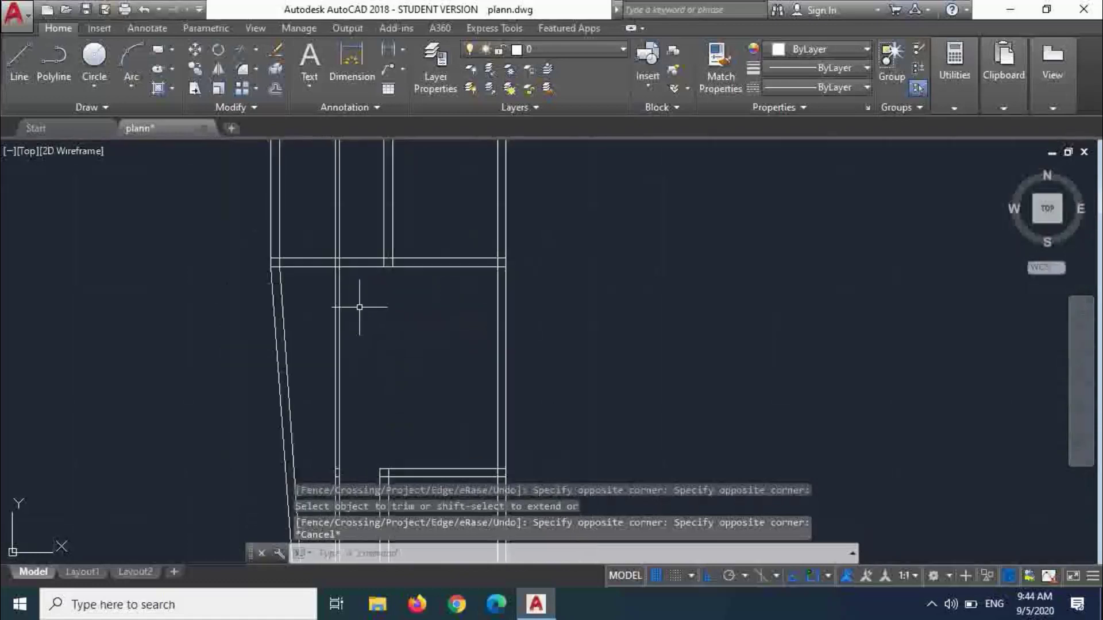
scroll(368, 287, down, 2)
scroll(363, 356, up, 4)
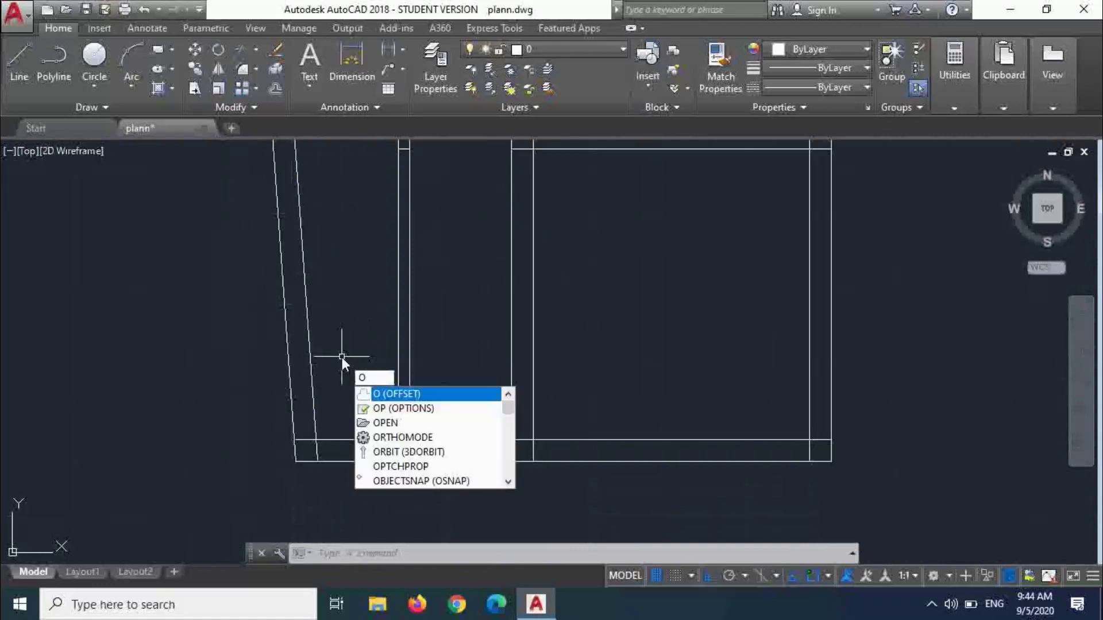
key(Return)
text(6.3')
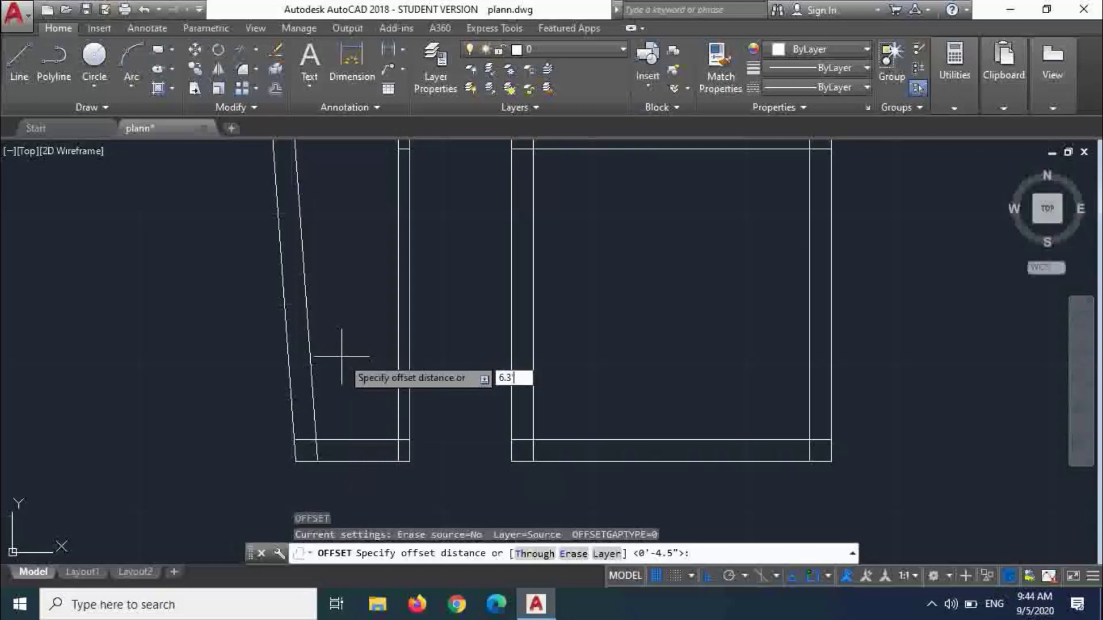
key(Return)
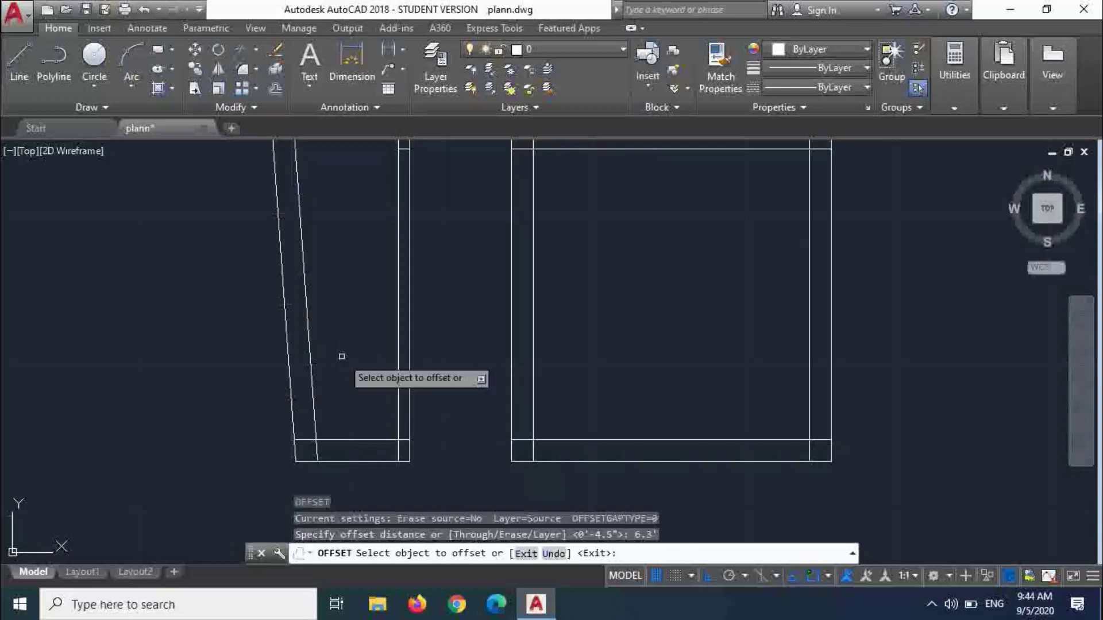
click(346, 440)
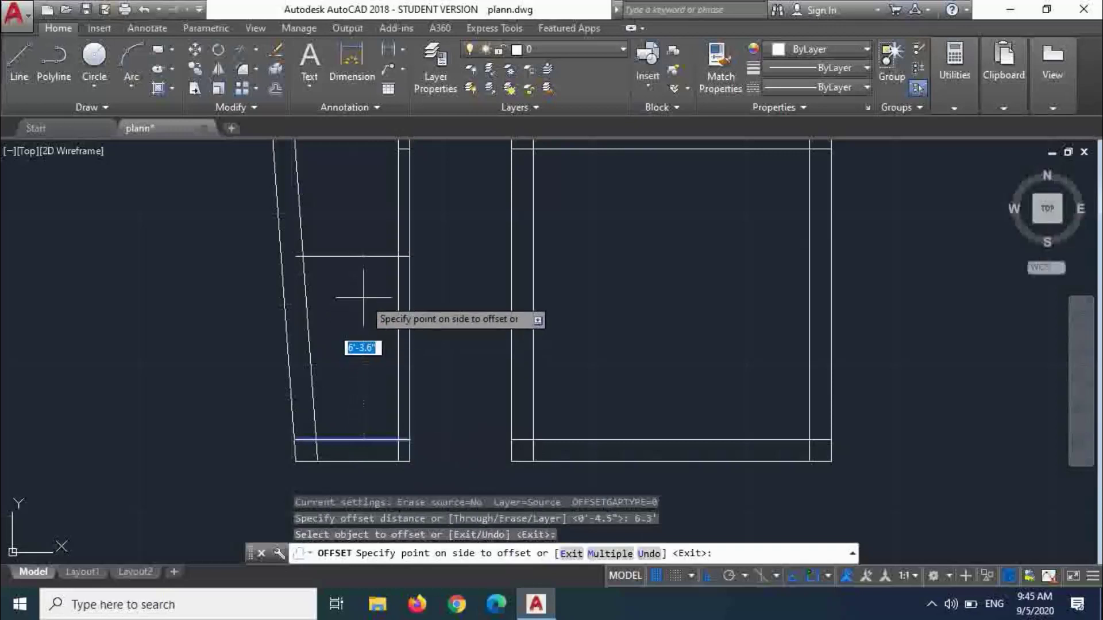
click(357, 294)
key(Escape)
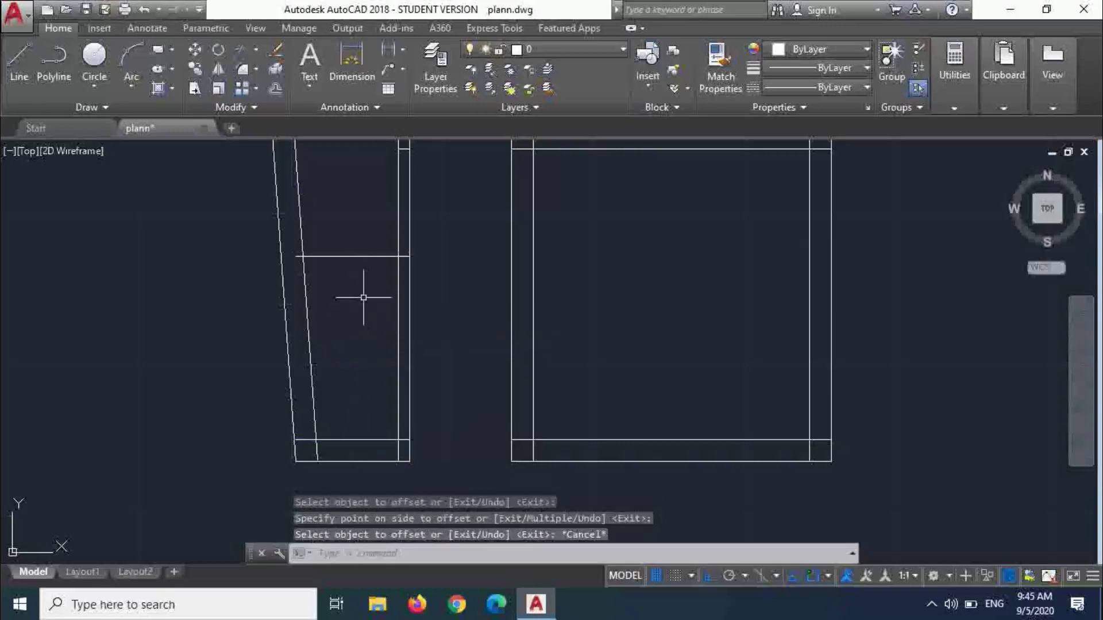
- Offset the new horizontal line beside the slanted wall 9 inches upward to give the partition its thickness
text(o)
key(Return)
text(9)
key(Return)
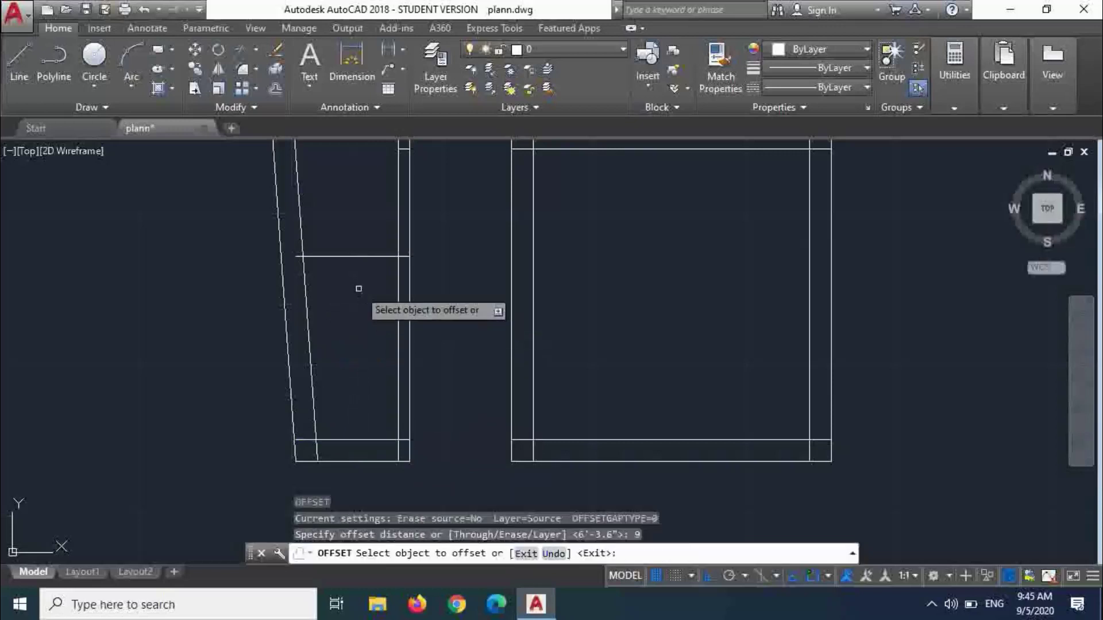
click(343, 256)
click(347, 265)
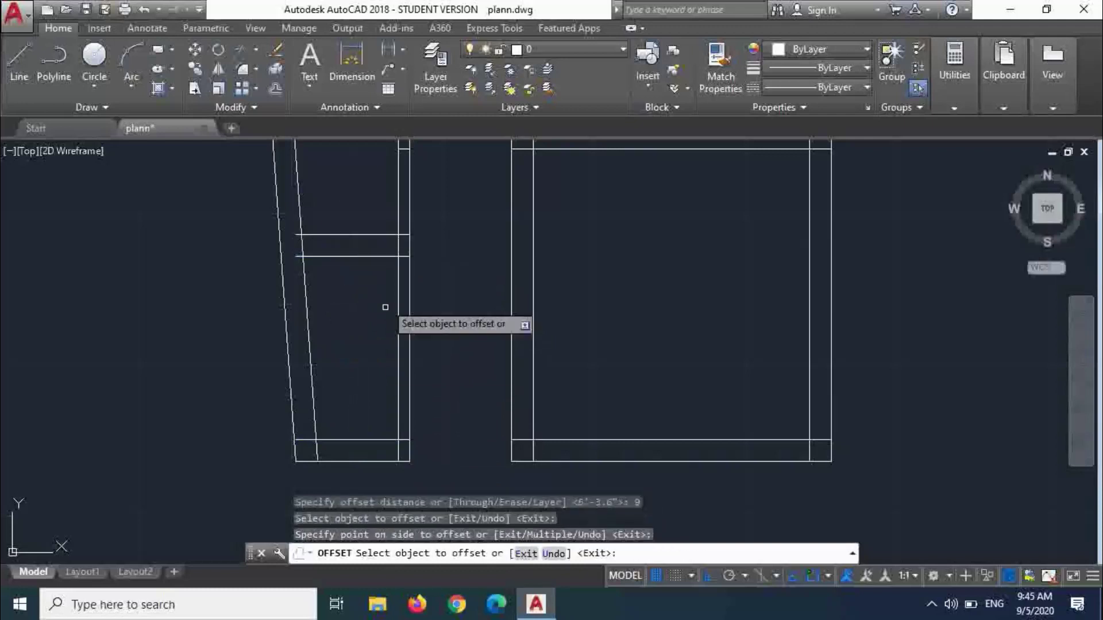
key(Escape)
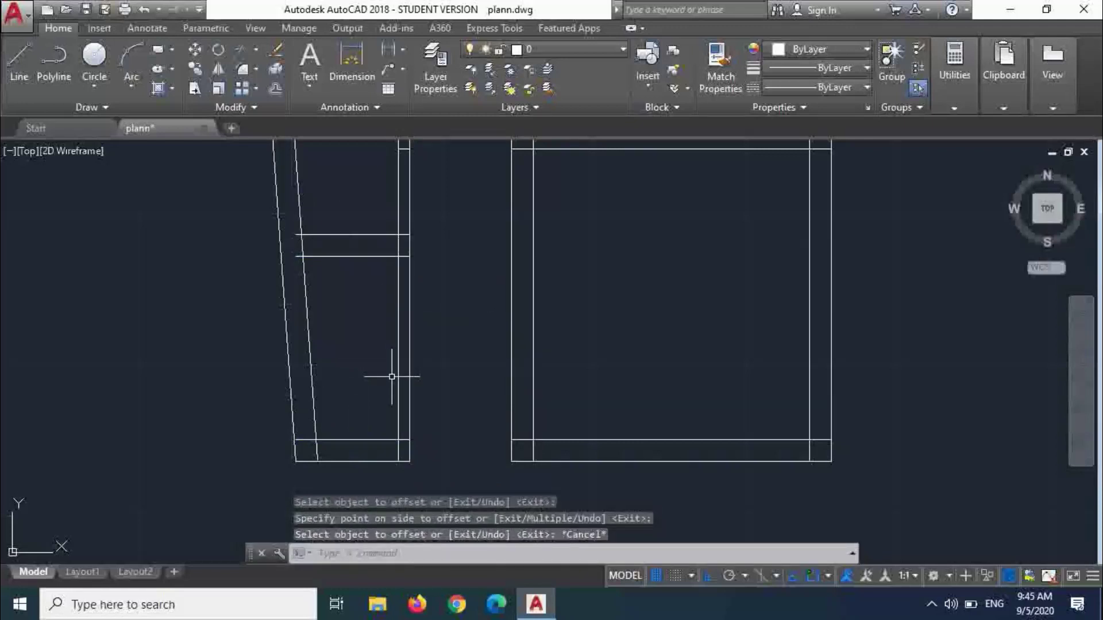
- Trim the thin vertical partition's two lines directly above the new horizontal partition of the small lower-left room
scroll(385, 405, down, 2)
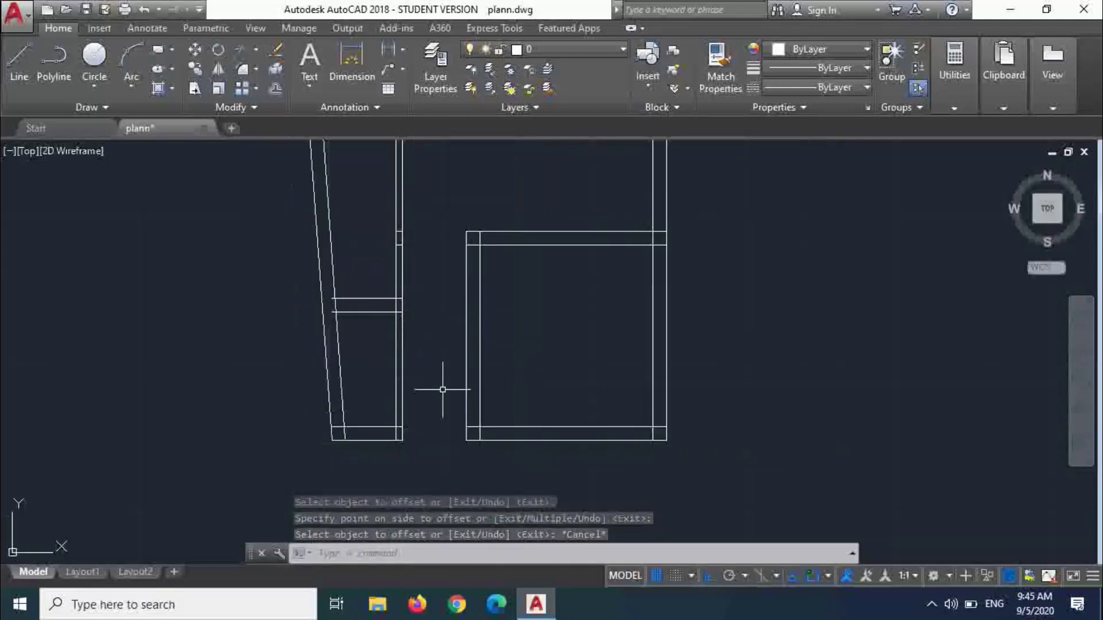
scroll(491, 341, up, 3)
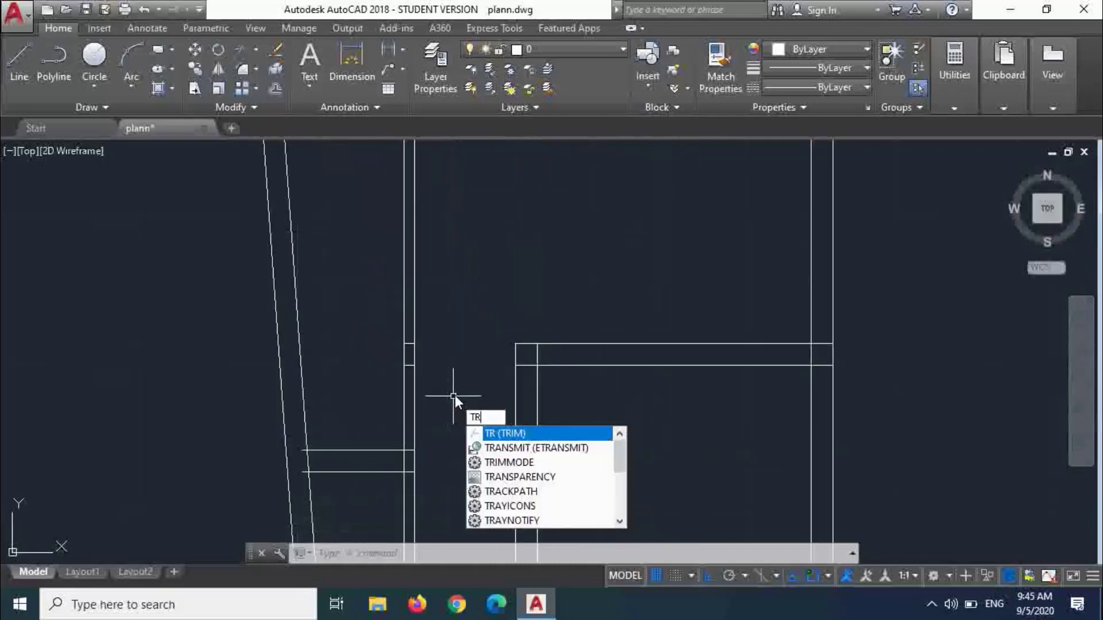
key(Return)
key(Return)
click(437, 381)
click(382, 392)
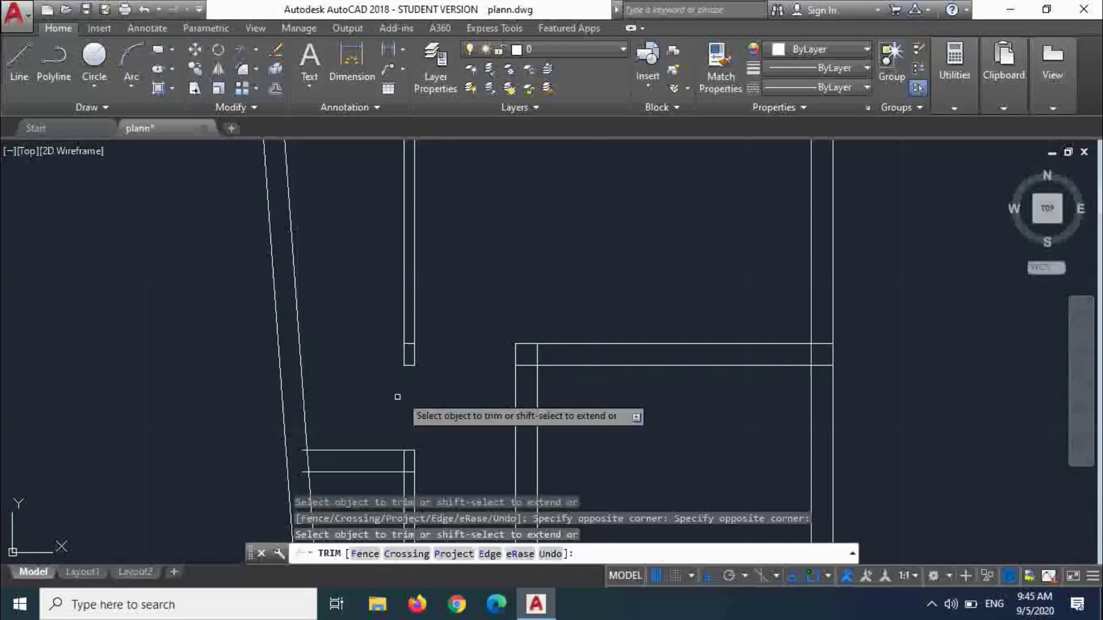
- Trim the ends of the small room's horizontal partition lines that run past the slanted wall's inner line
scroll(301, 460, up, 4)
click(317, 417)
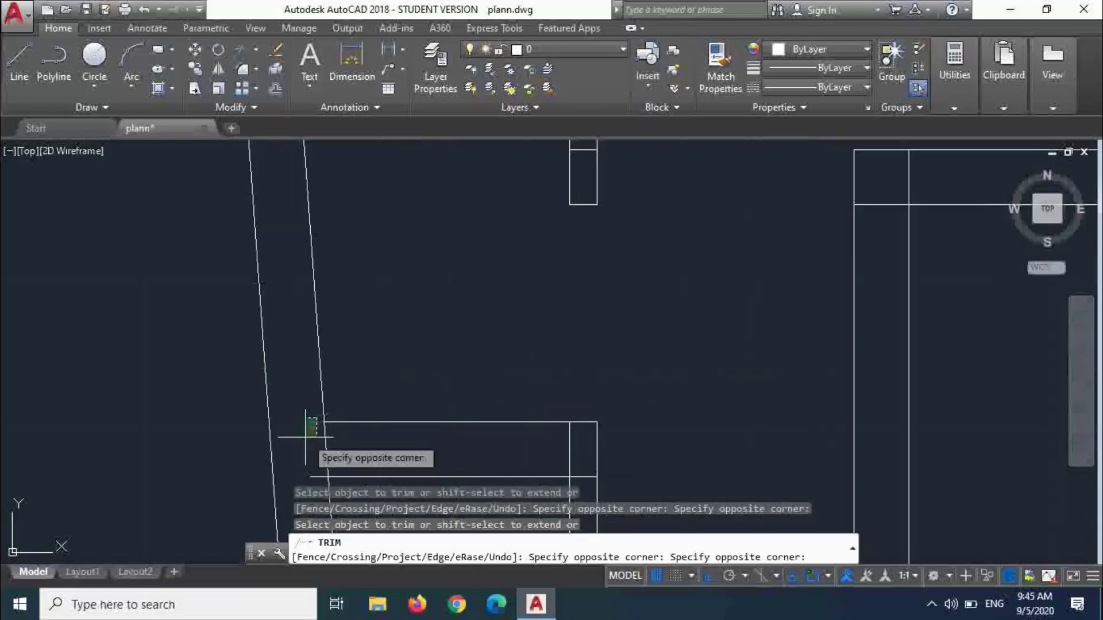
click(305, 480)
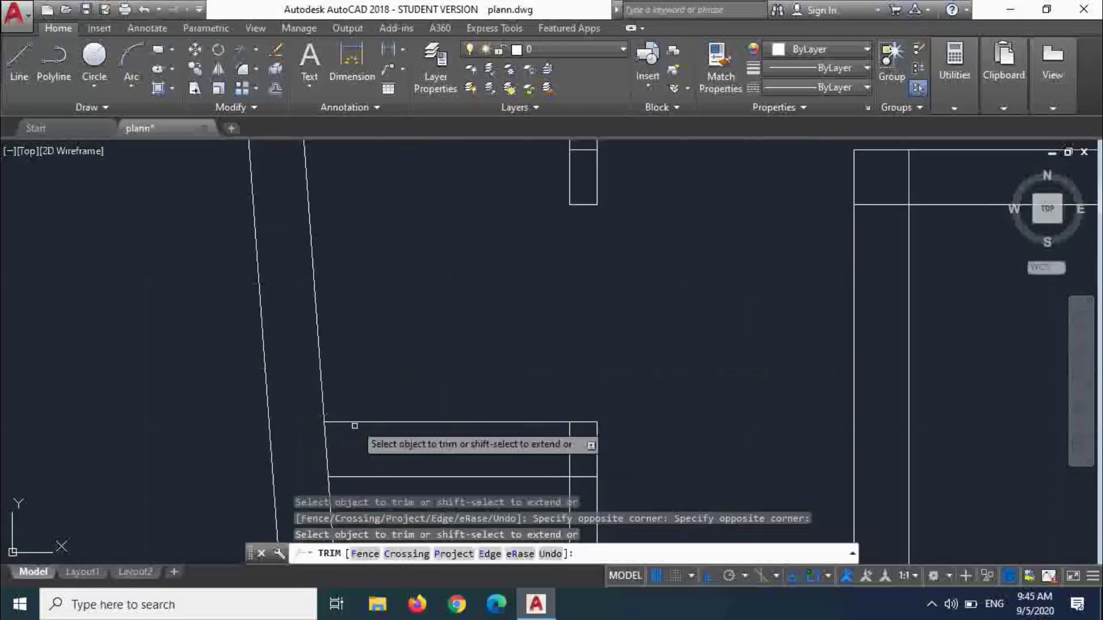
scroll(364, 432, down, 4)
key(Escape)
- Delete the remaining upper part of the thin vertical partition together with the two short horizontal pieces at its lower end
click(454, 369)
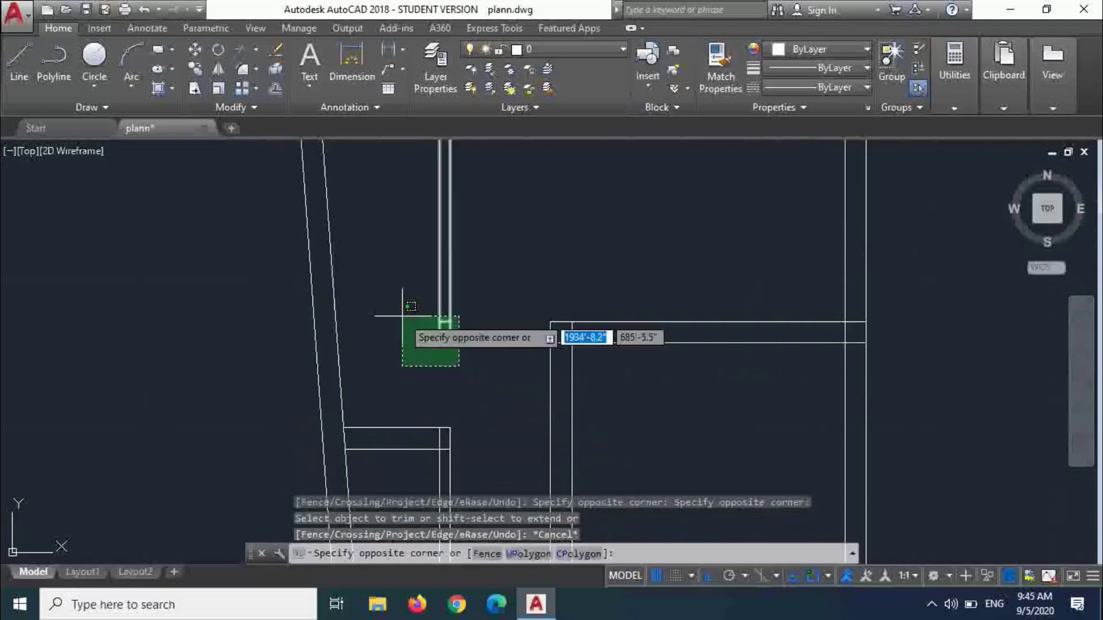
click(396, 315)
key(Delete)
scroll(394, 315, down, 2)
scroll(457, 373, down, 4)
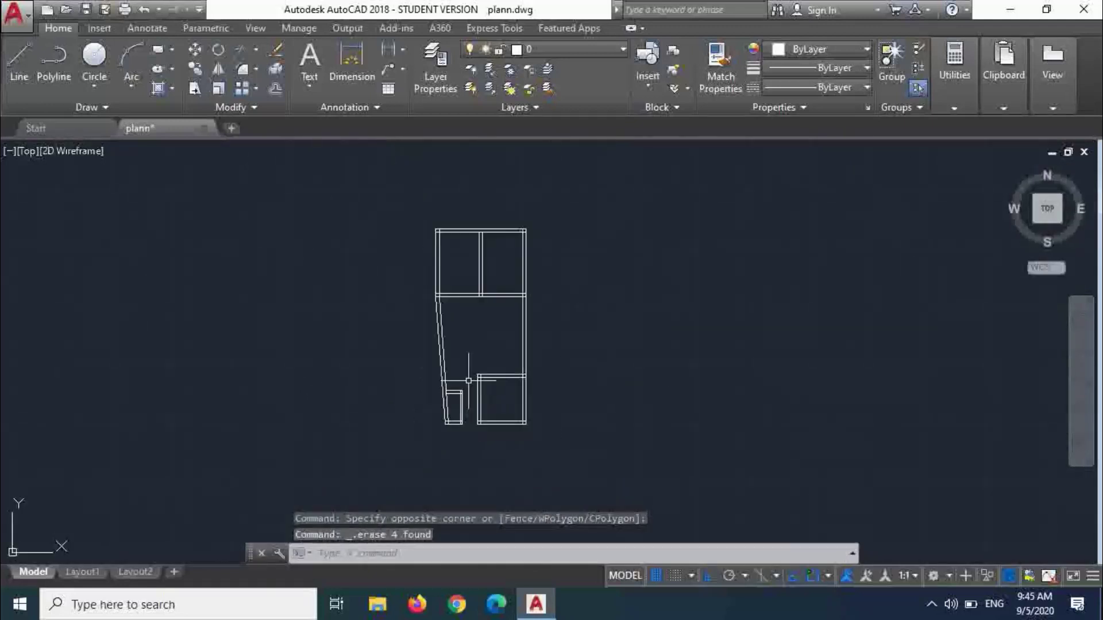
- Offset the top line of the lower-right room 3 feet upward
scroll(443, 387, up, 2)
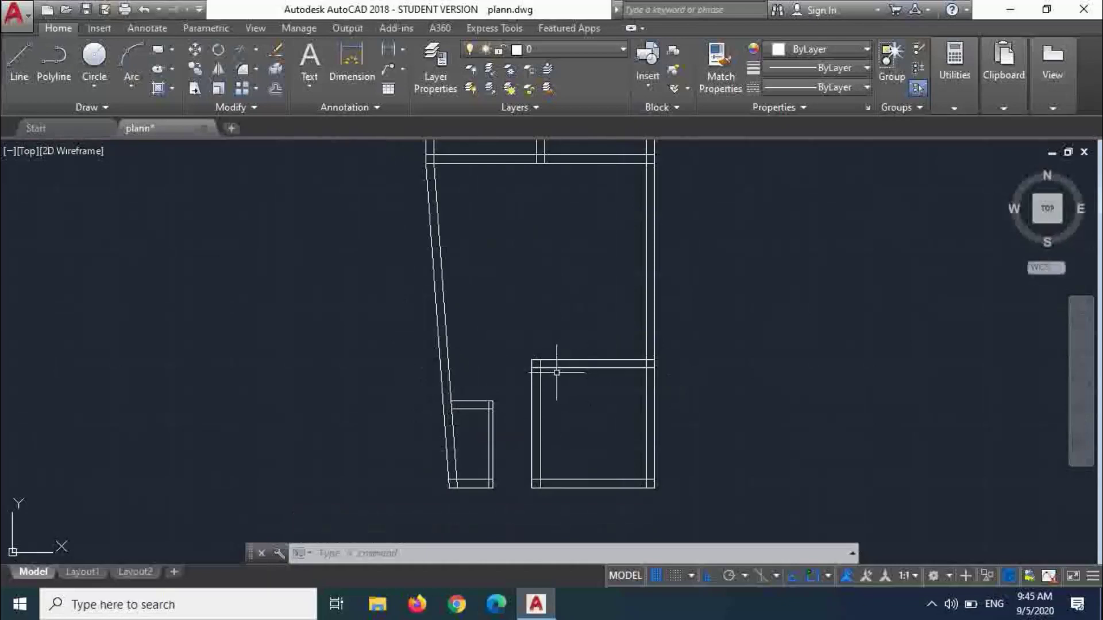
right_click(529, 359)
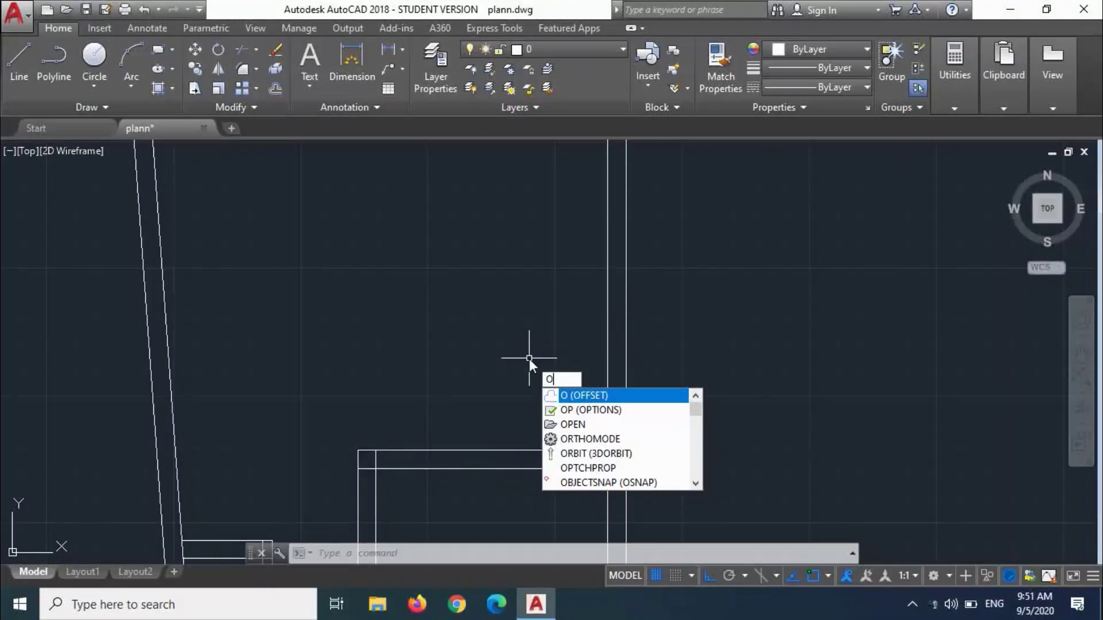
key(Return)
text(3')
key(Return)
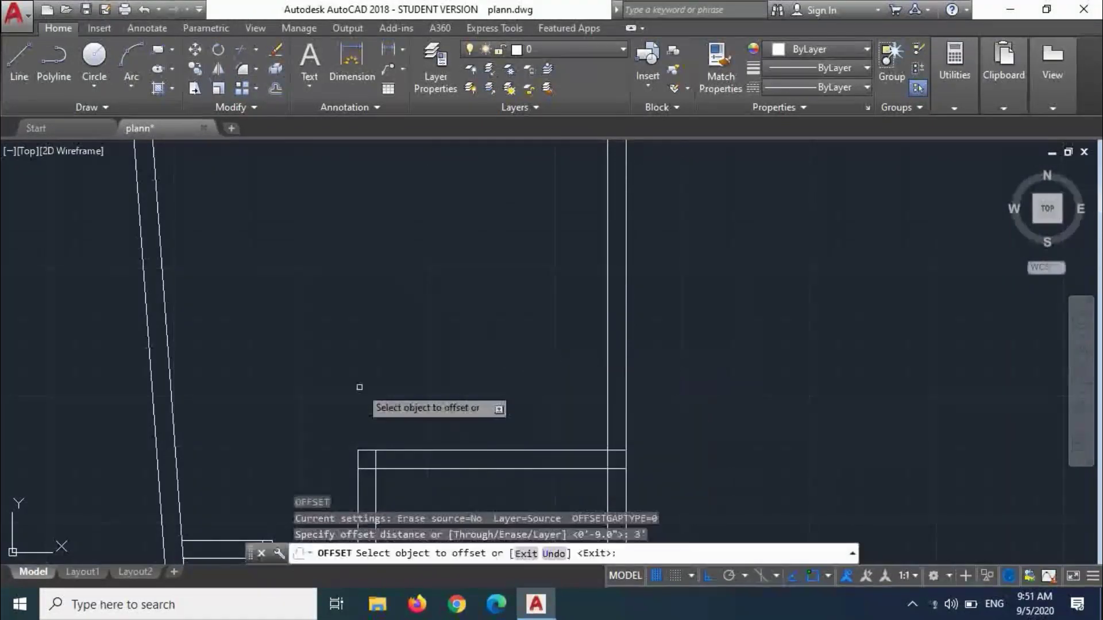
click(425, 449)
click(434, 380)
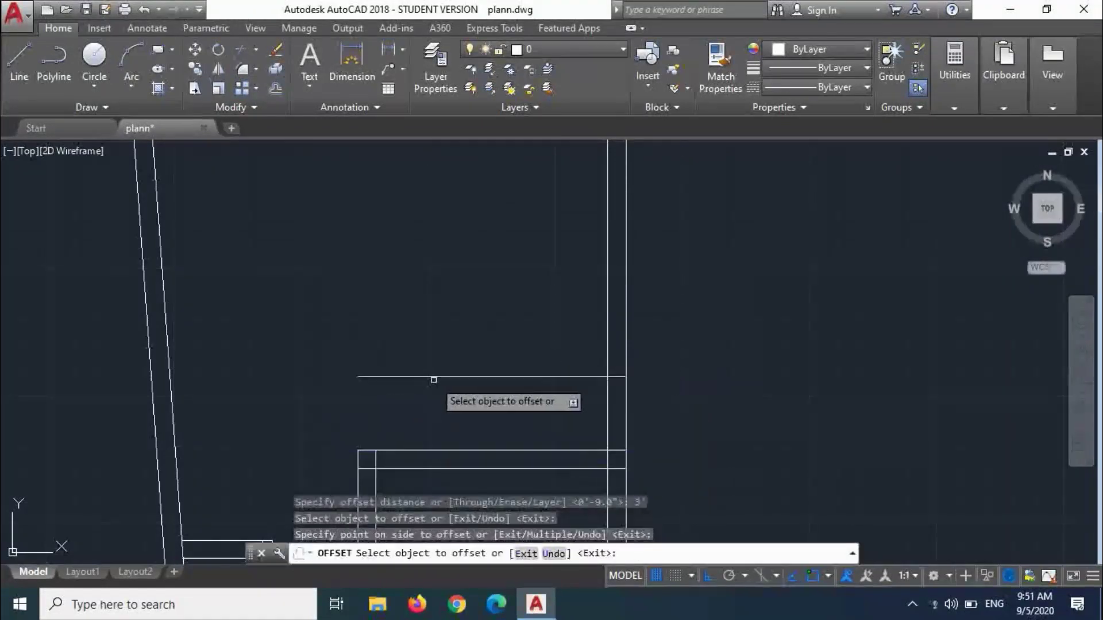
key(Escape)
- Offset the new horizontal line above the lower-right room 9 inches upward to form a wall
text(o)
key(Return)
text(9)
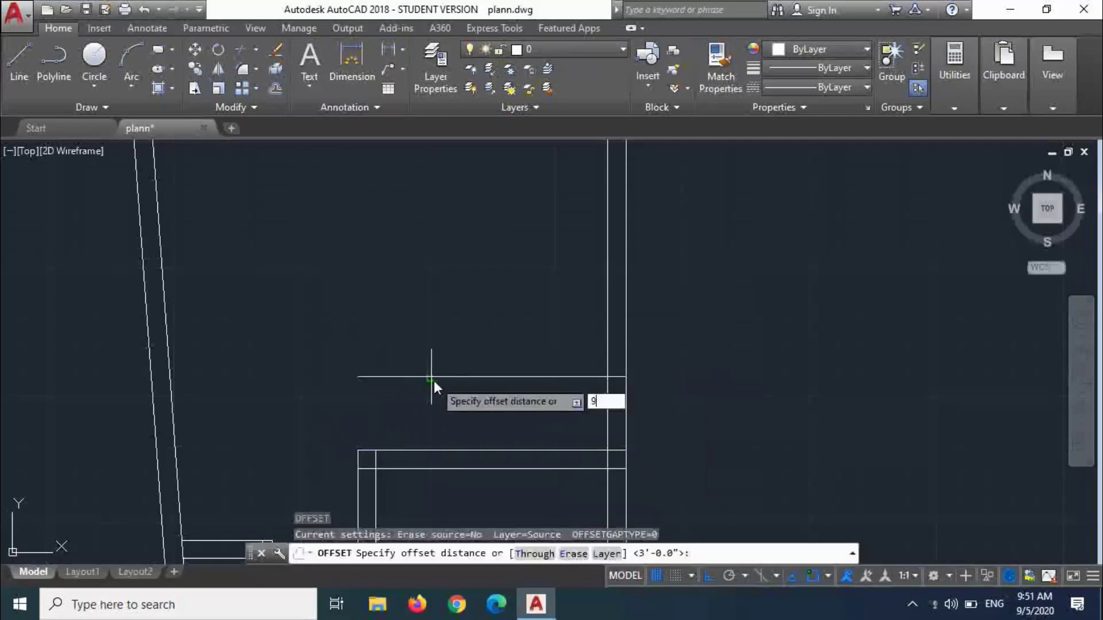
key(Return)
click(416, 376)
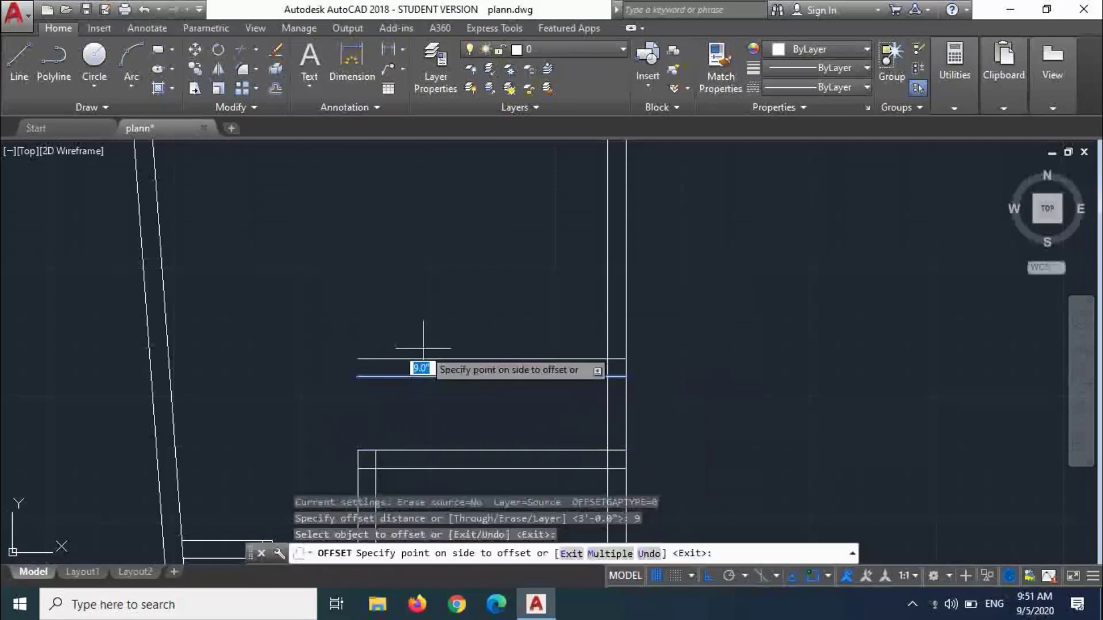
click(480, 343)
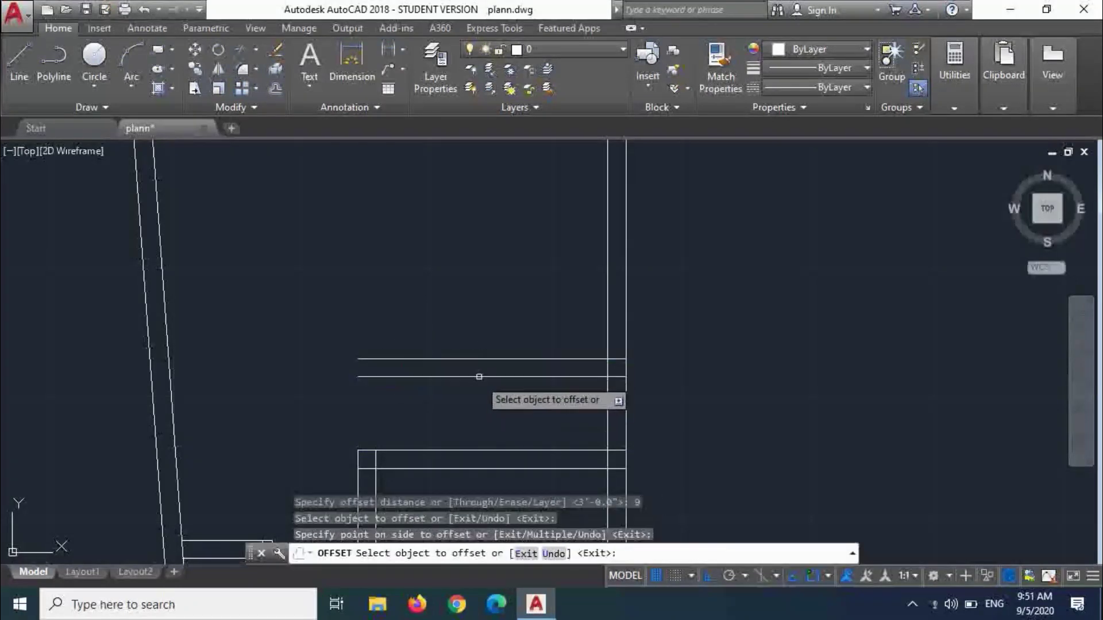
scroll(488, 345, down, 2)
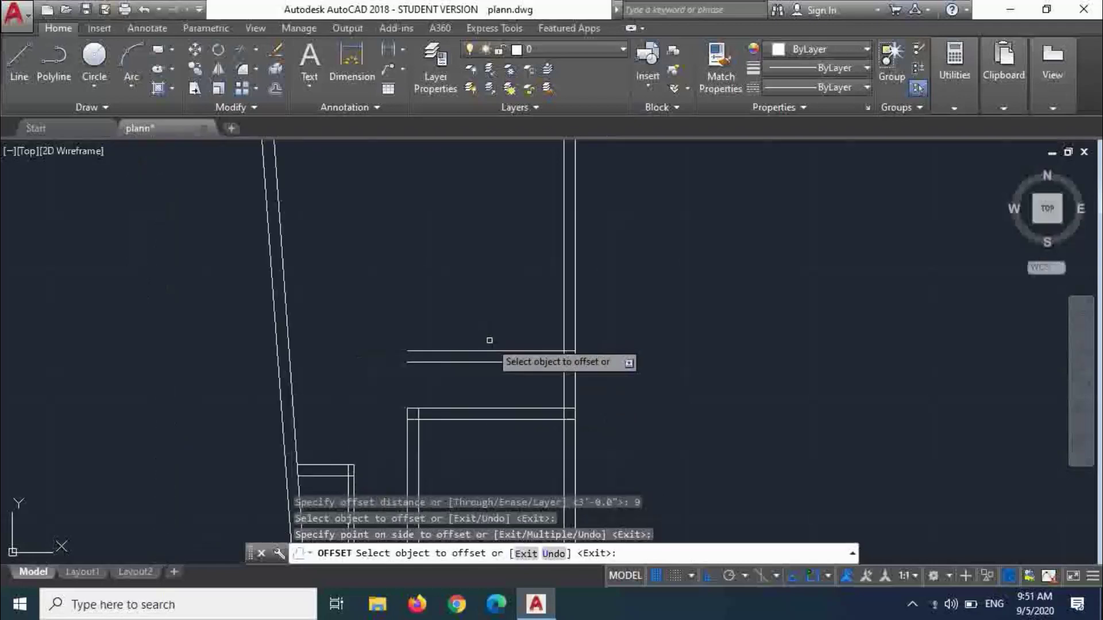
scroll(510, 305, up, 2)
key(Escape)
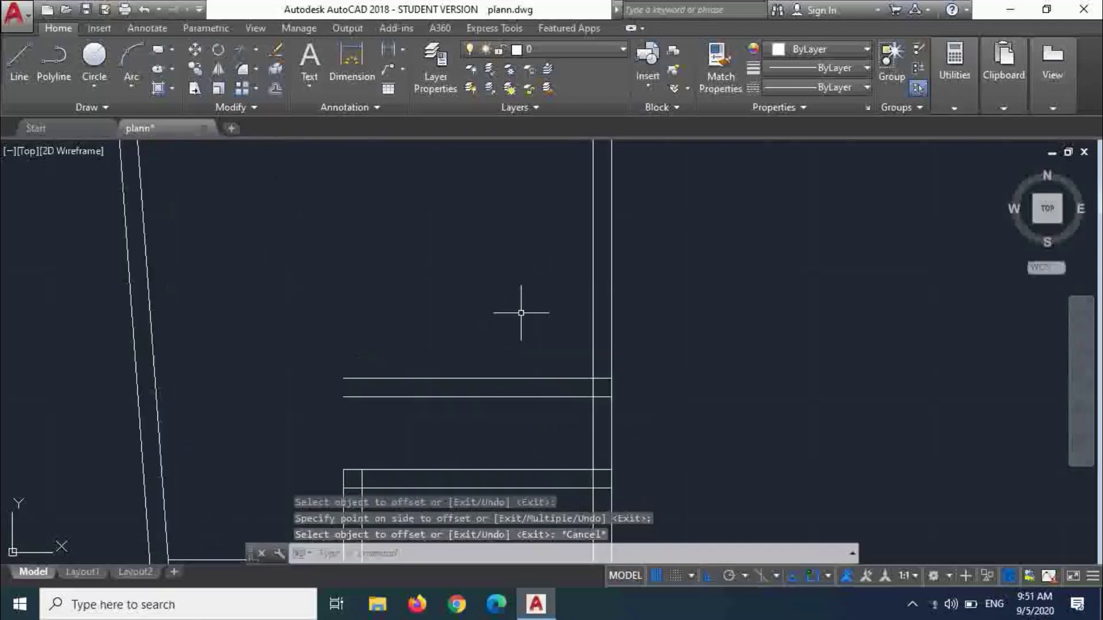
- Offset the inner line of the straight outer wall 6'.11" inward to place a vertical partition line
text(O)
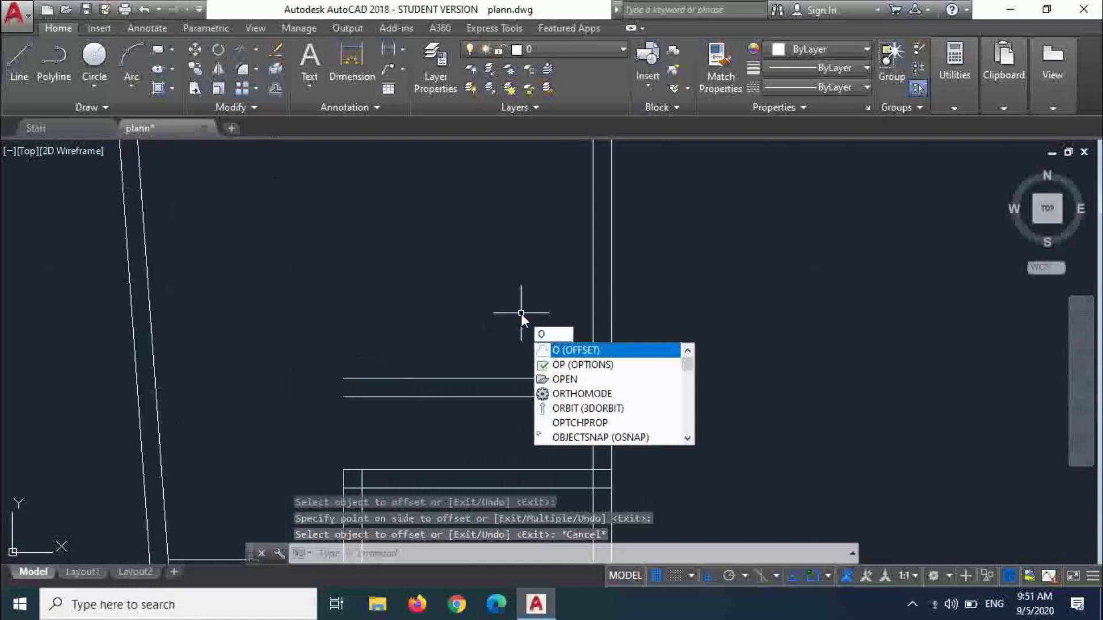
key(Return)
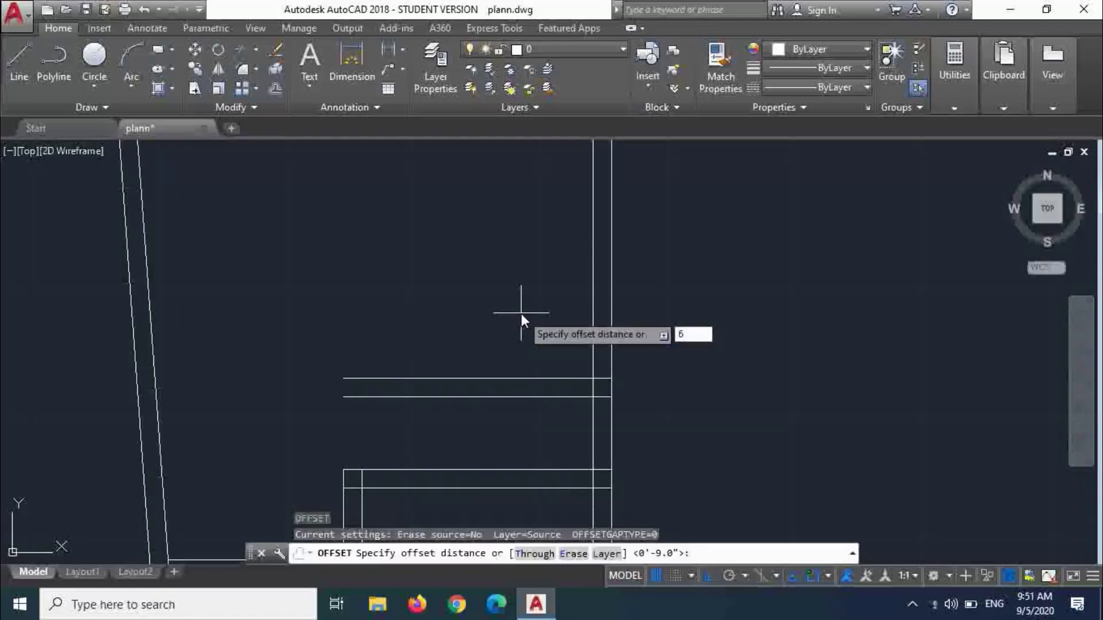
text(')
text(11")
key(Return)
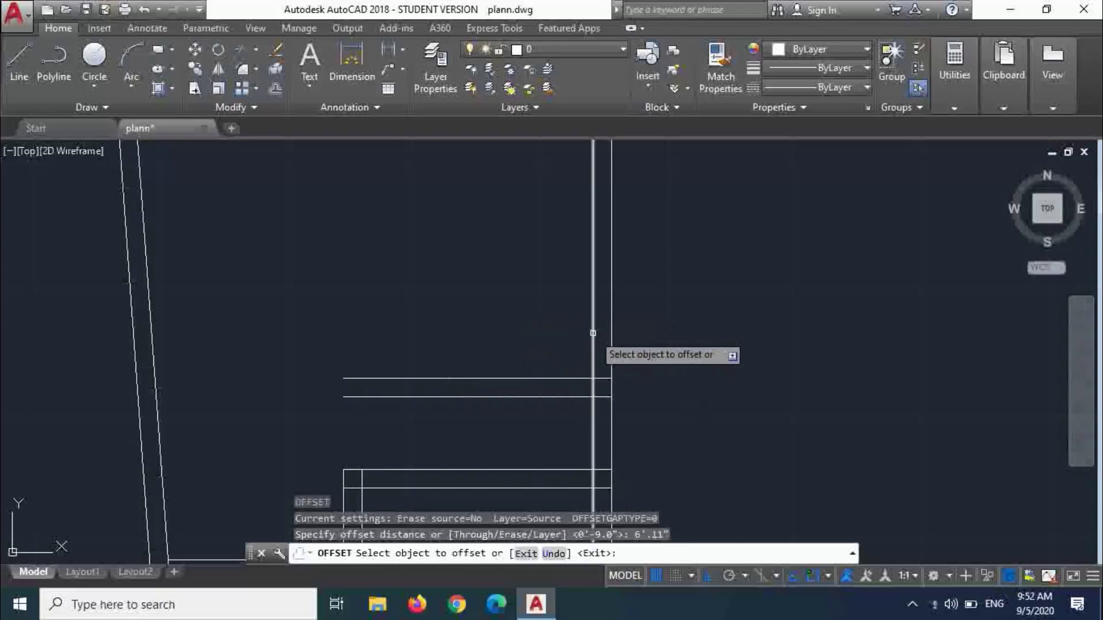
click(593, 333)
click(469, 341)
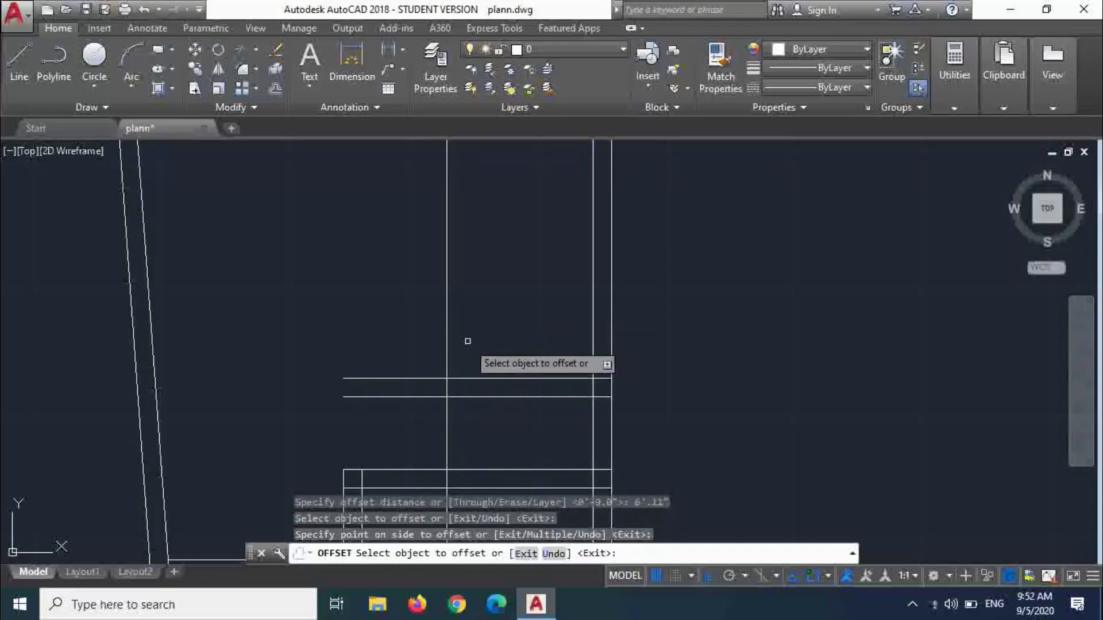
key(Return)
- Offset the new vertical partition line 9 inches away from the straight outer wall to form a wall
text(o)
key(Return)
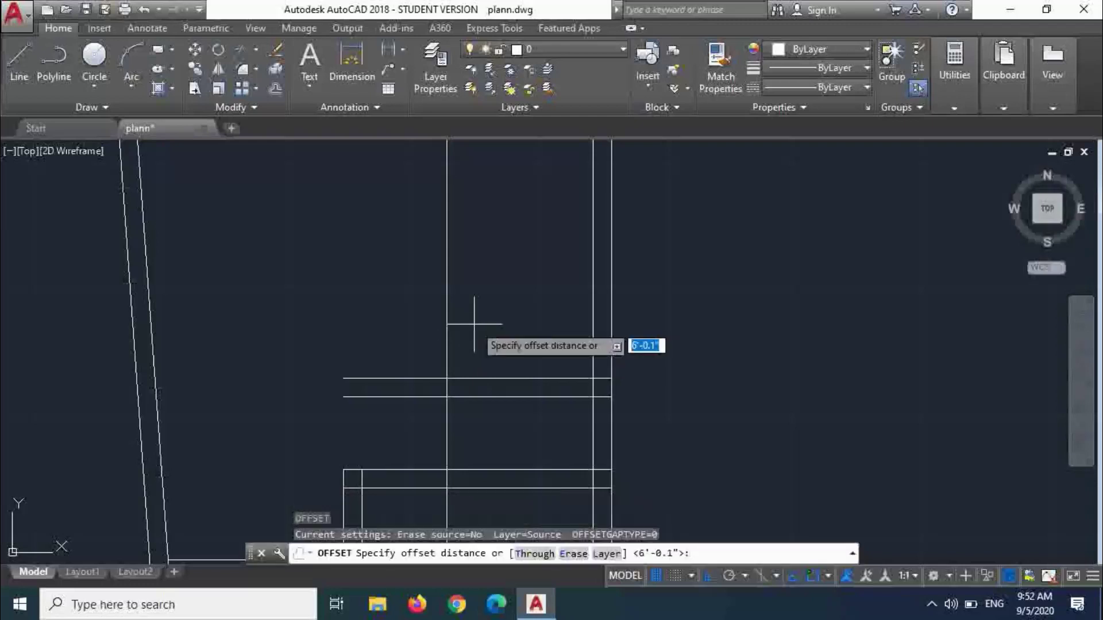
text(9)
key(Return)
scroll(459, 344, down, 2)
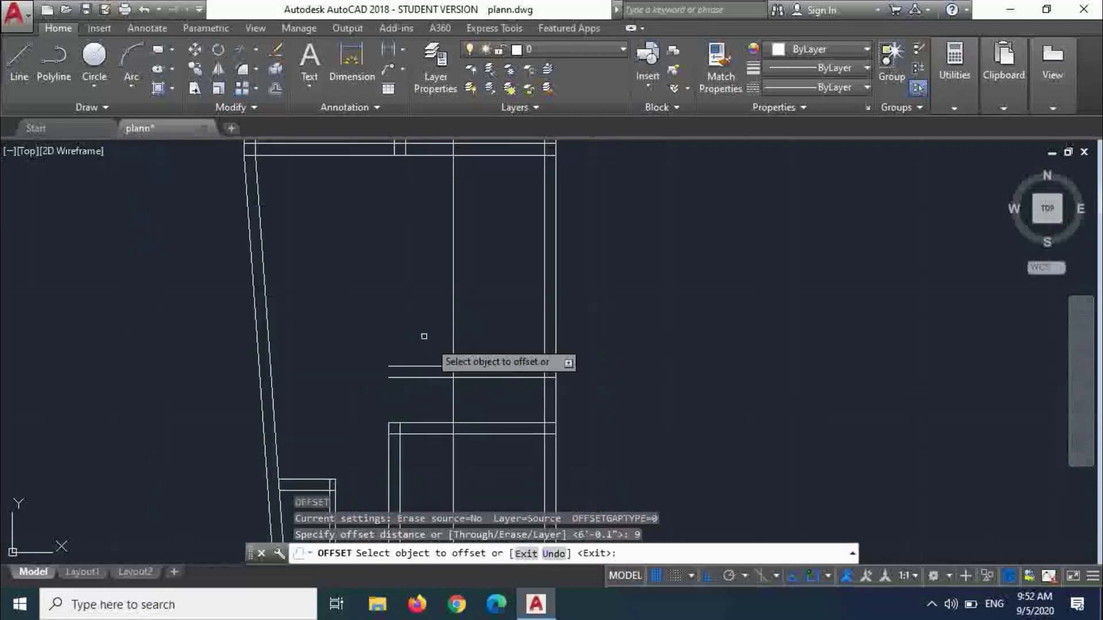
click(453, 329)
click(436, 322)
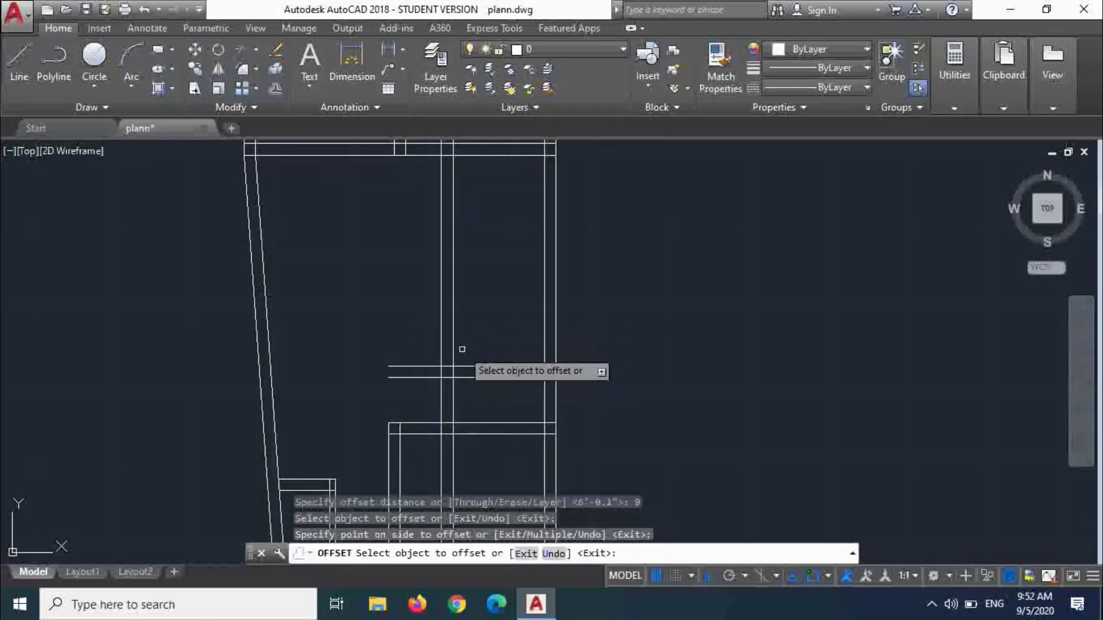
key(Escape)
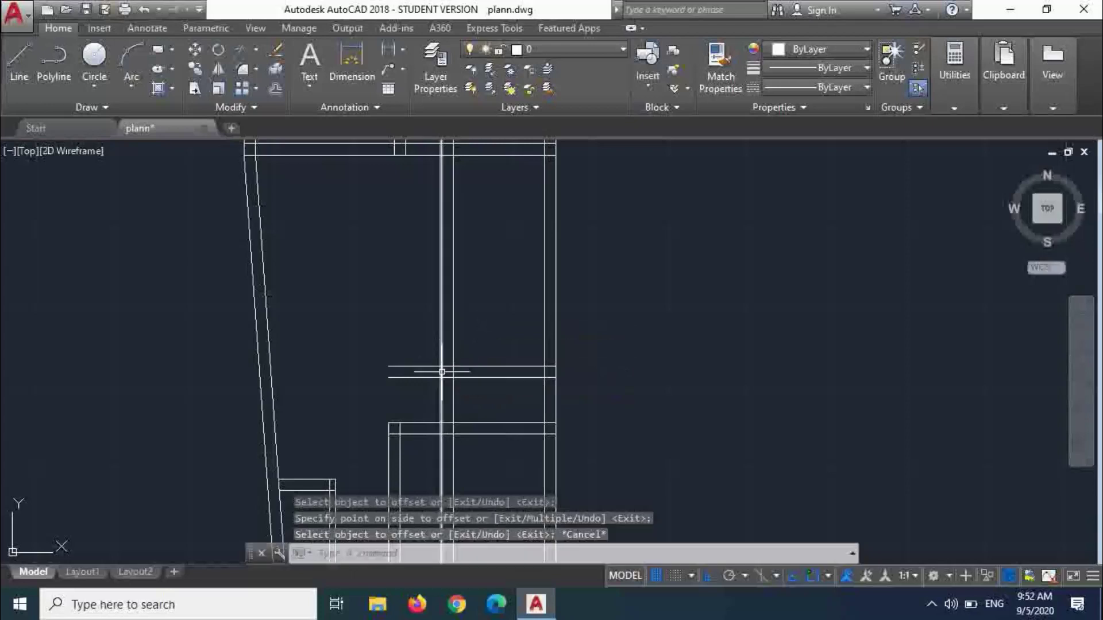
- Trim the new vertical wall's two lines between the upper rooms' bottom wall and the short horizontal partition
scroll(448, 374, down, 2)
scroll(451, 397, up, 1)
scroll(448, 390, down, 3)
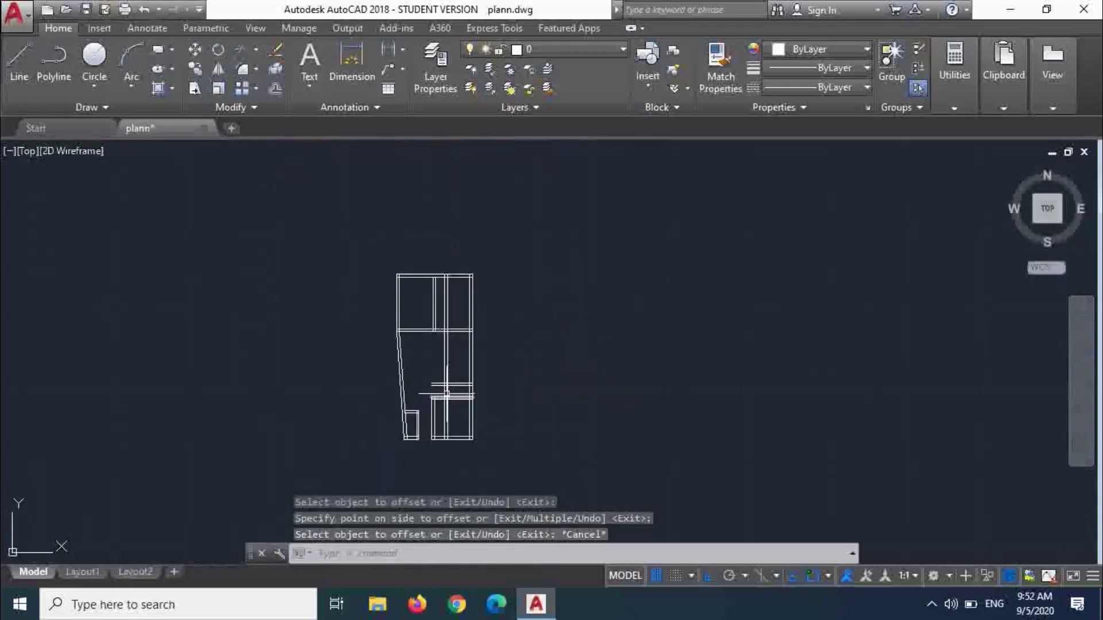
scroll(447, 345, up, 4)
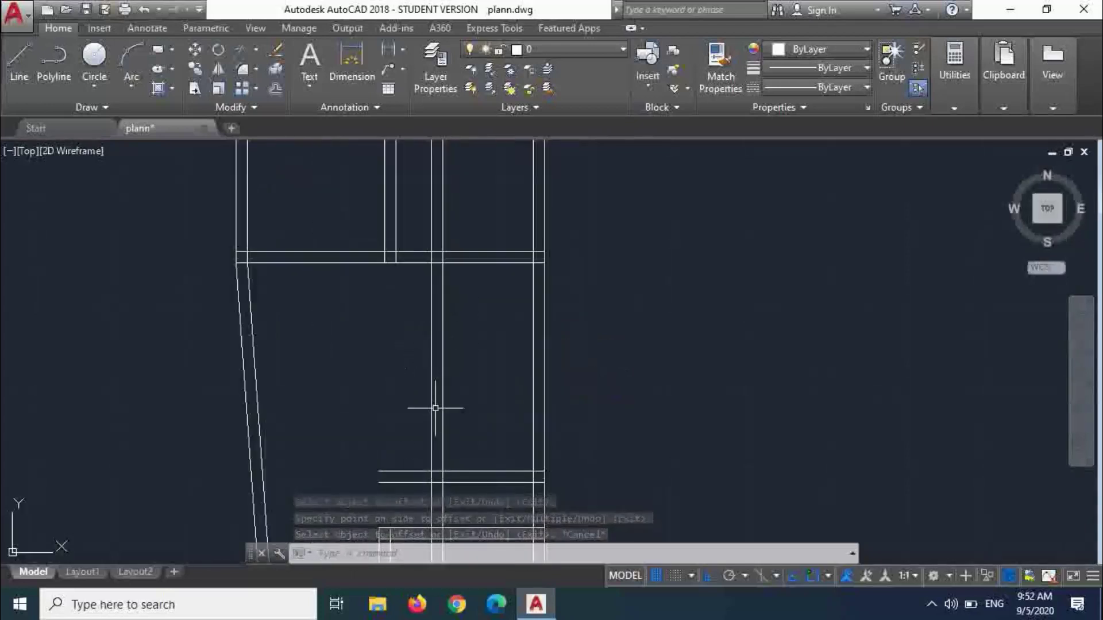
text(TR)
key(Return)
key(Return)
click(487, 371)
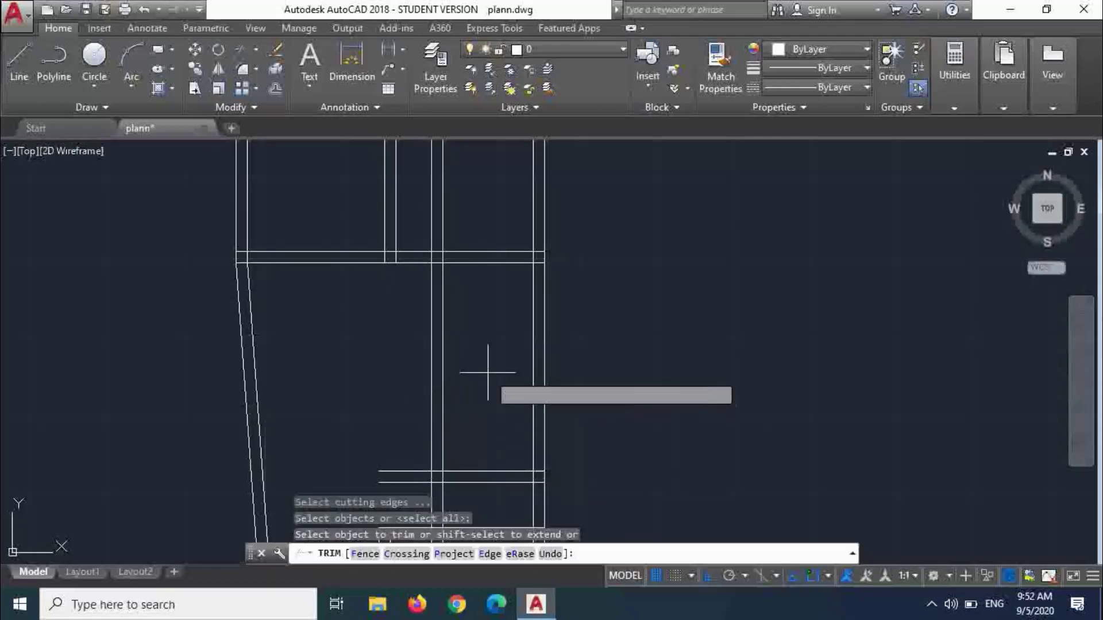
click(428, 364)
key(Escape)
- Delete the two leftover pieces of the new vertical wall inside the upper room
click(456, 217)
click(429, 212)
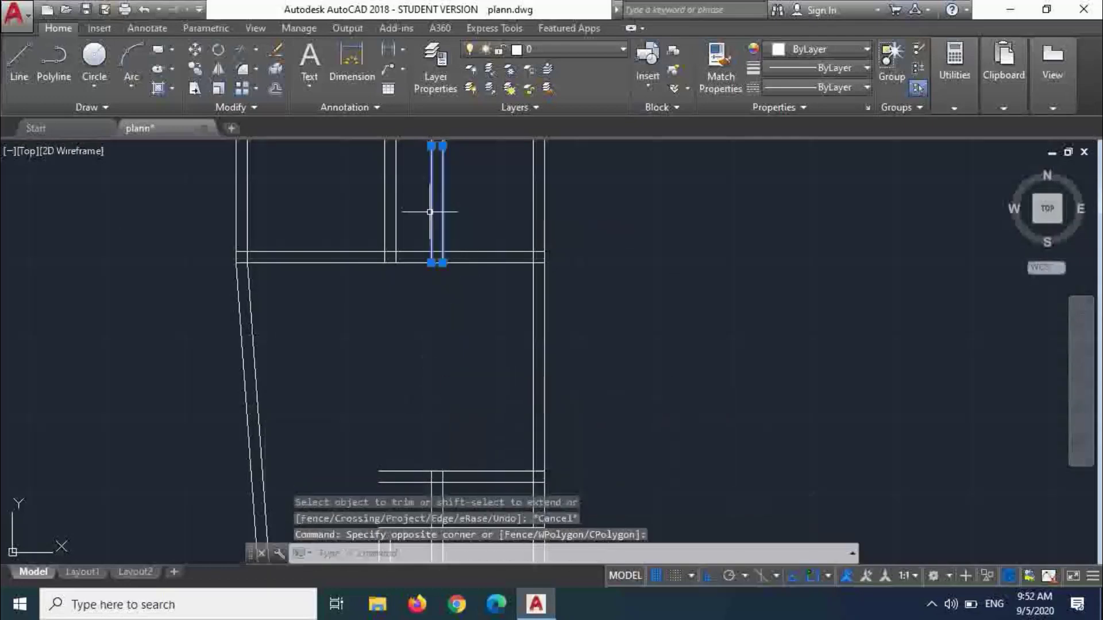
key(Delete)
- Trim the two vertical wall lines where they run down through the lower-right room
scroll(437, 253, down, 5)
scroll(436, 316, up, 5)
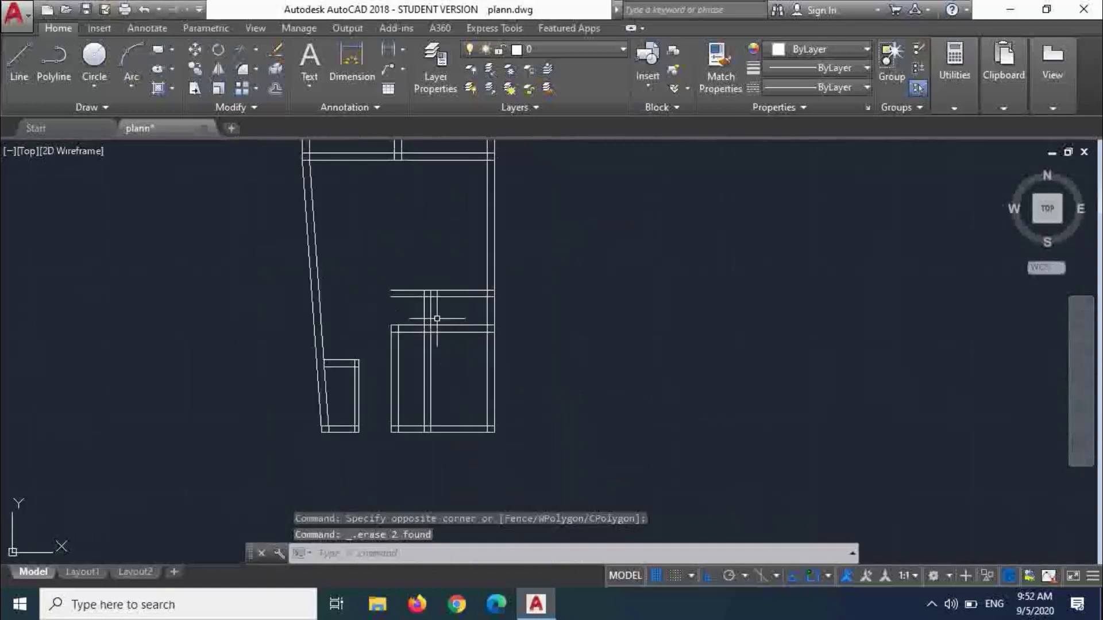
scroll(432, 337, up, 2)
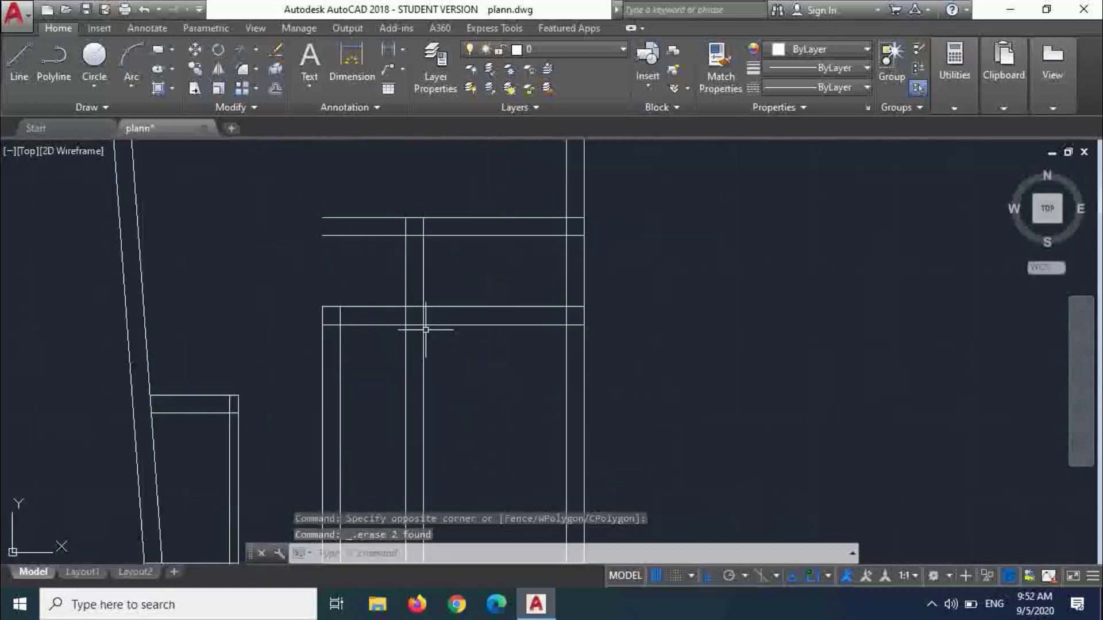
text(tr)
key(Return)
key(Return)
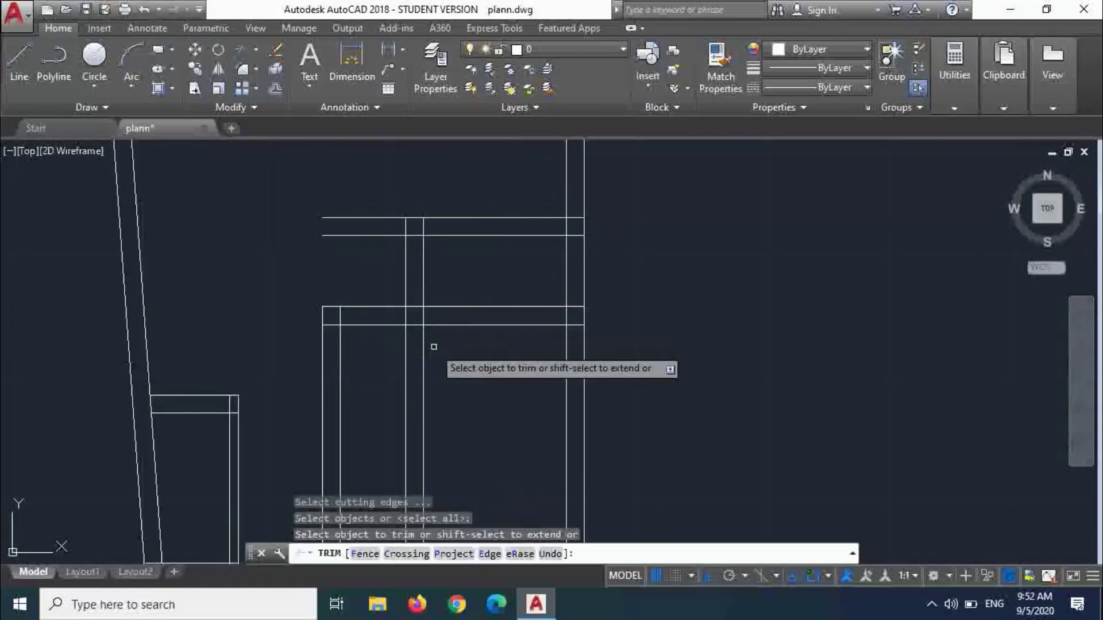
click(434, 347)
click(402, 352)
click(394, 352)
click(374, 313)
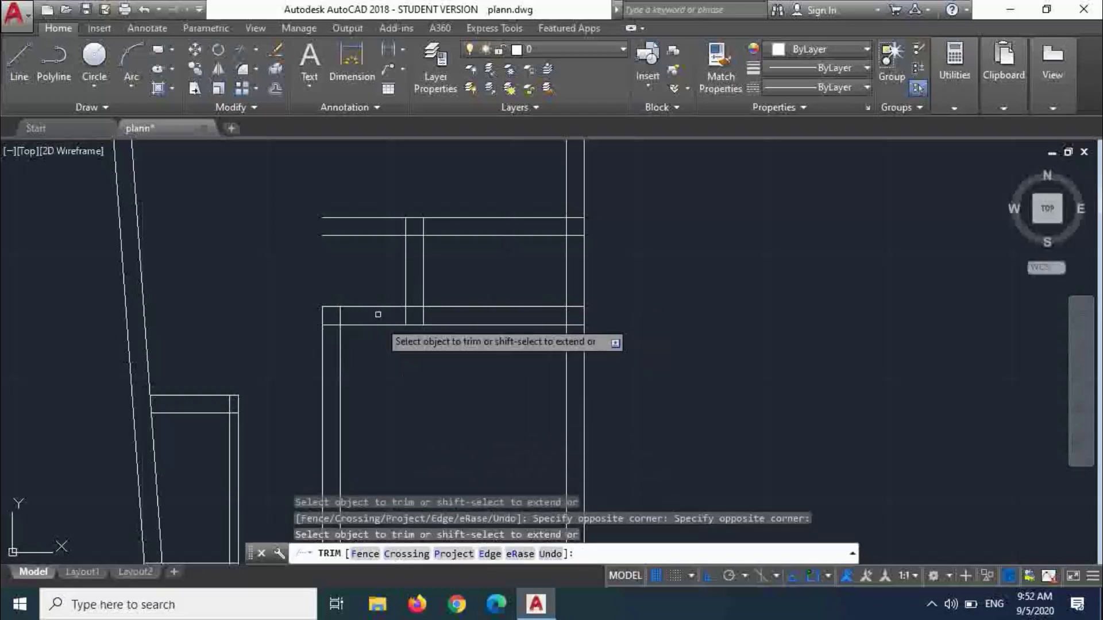
- Trim the ends of the short horizontal partition lines that run past the new vertical wall
click(372, 260)
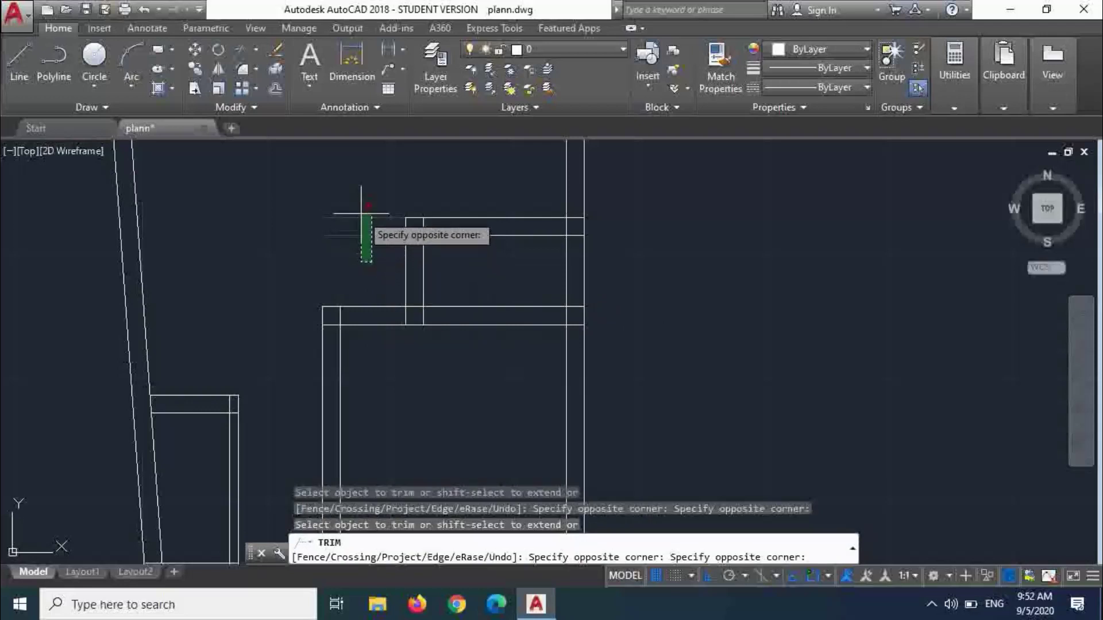
click(359, 206)
scroll(397, 328, down, 2)
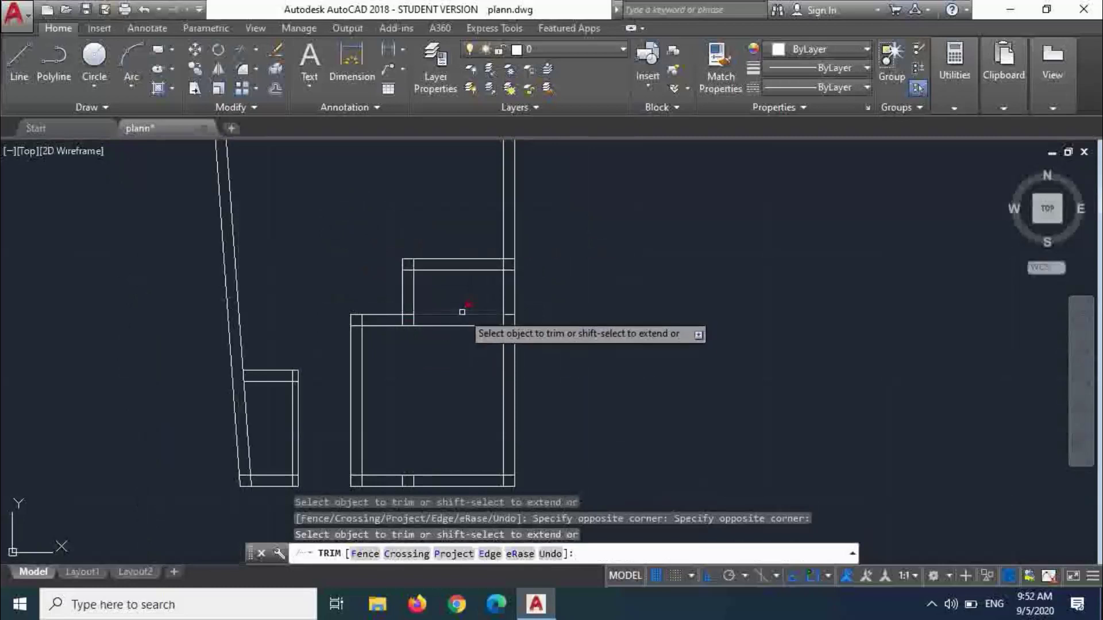
scroll(436, 290, down, 2)
scroll(434, 216, up, 2)
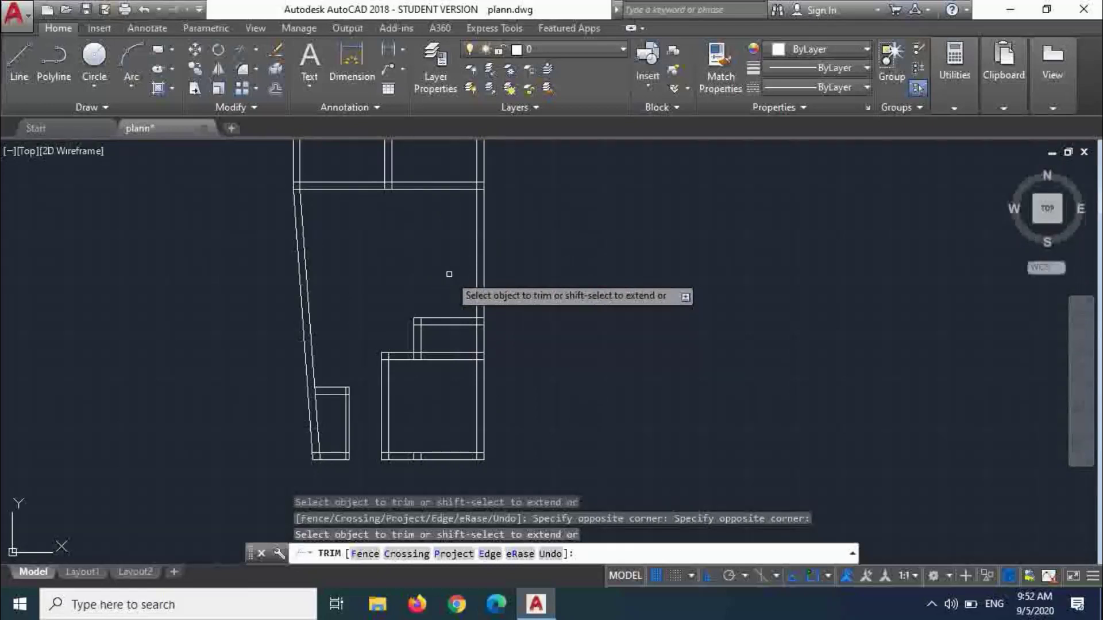
scroll(449, 274, up, 2)
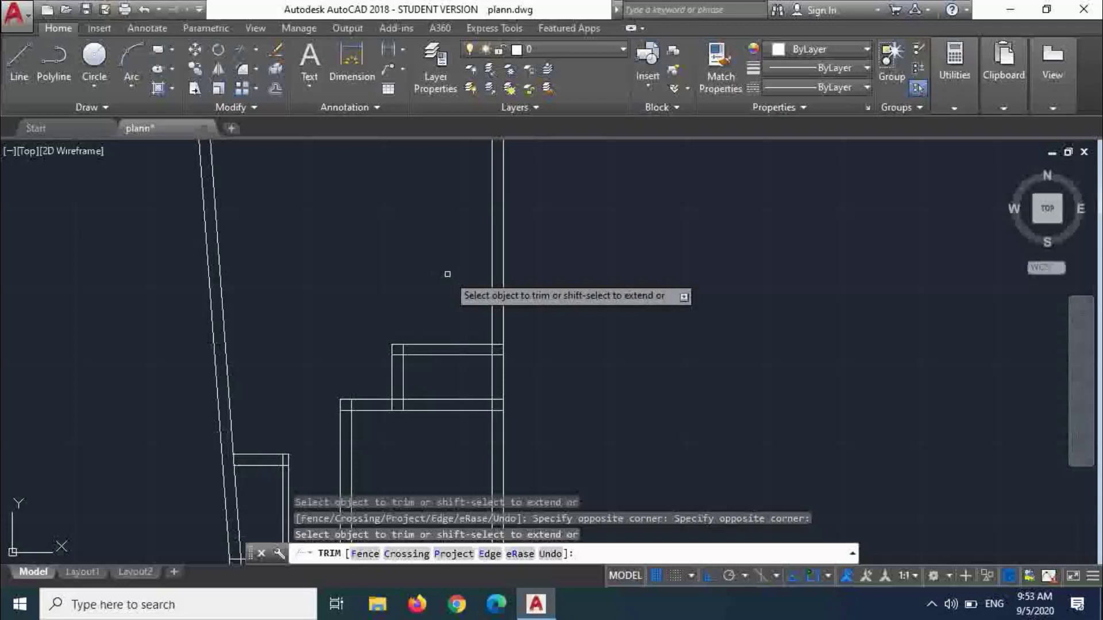
key(Escape)
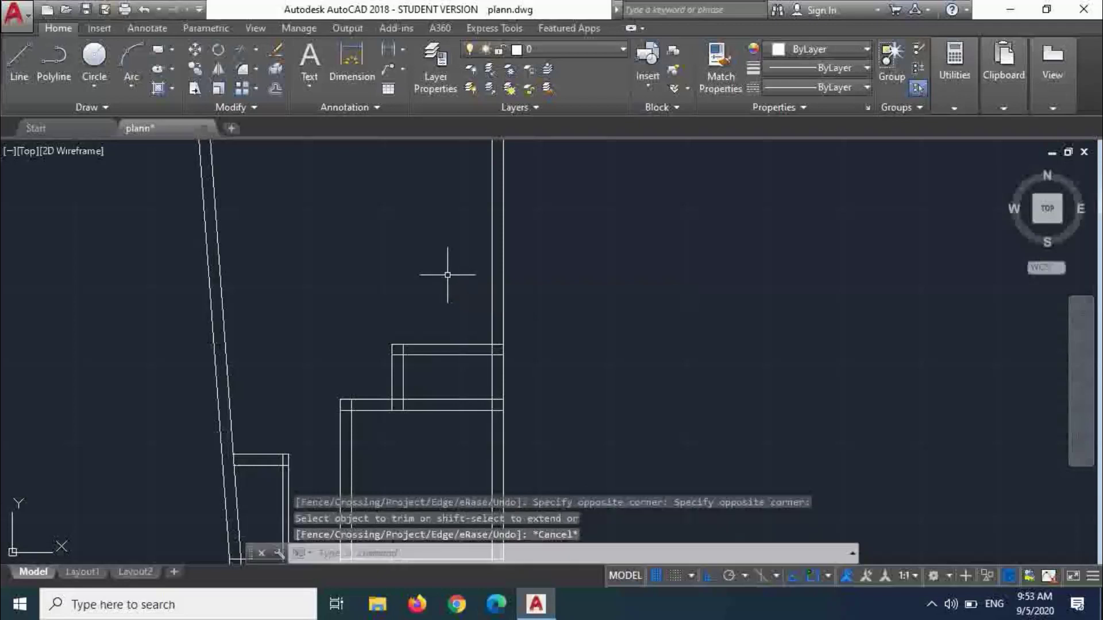
- Offset the top line of the small space above the lower-right room 6 feet upward
text(o)
key(Return)
text(5)
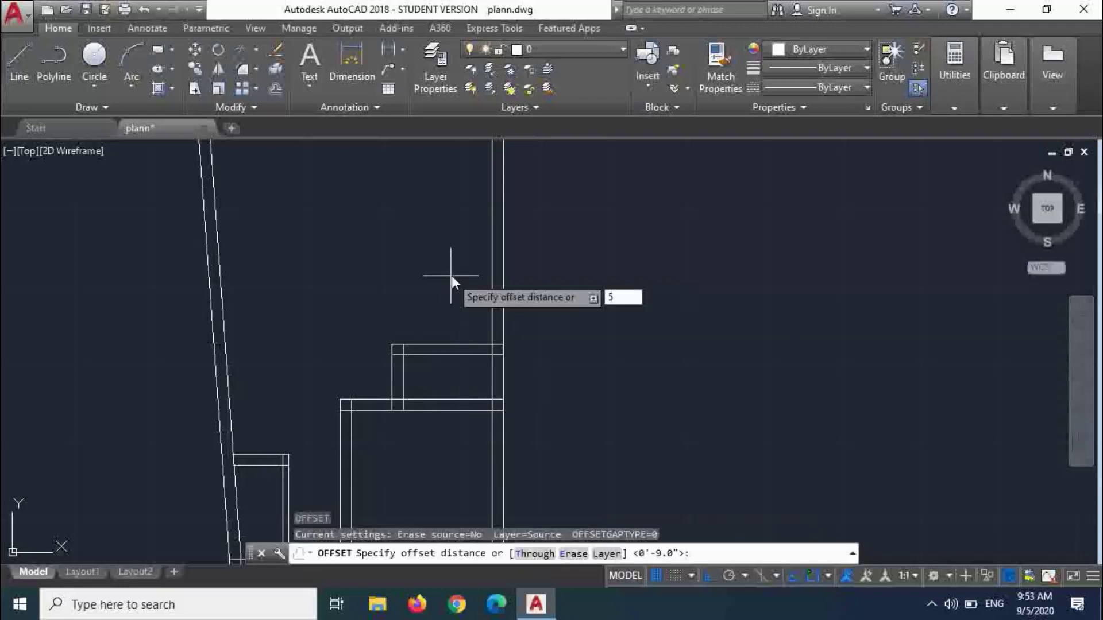
key(Return)
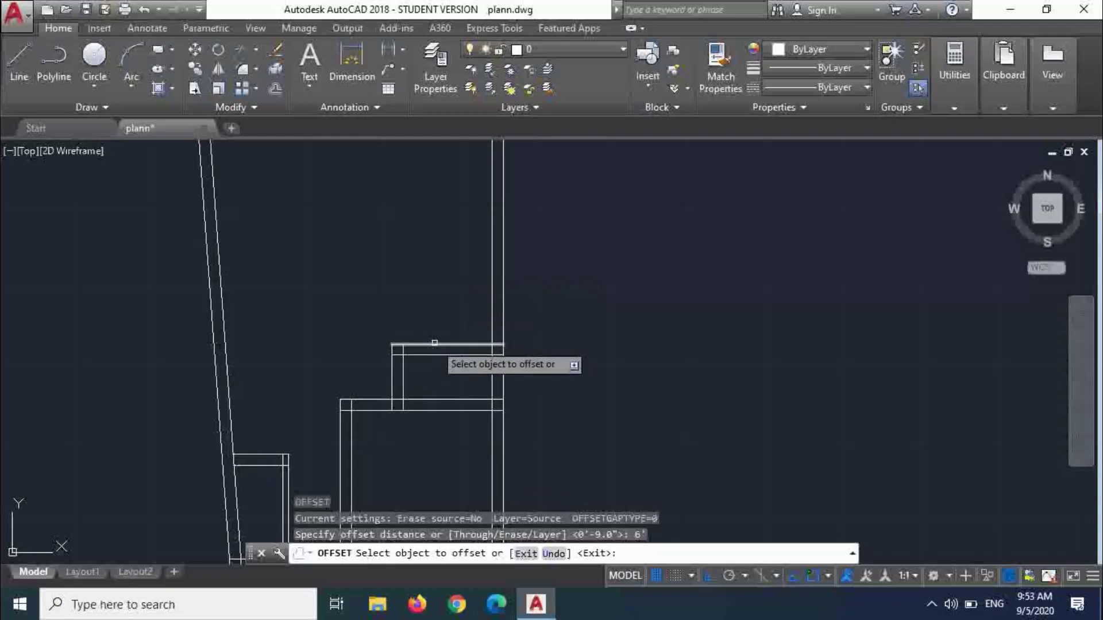
click(434, 343)
click(445, 291)
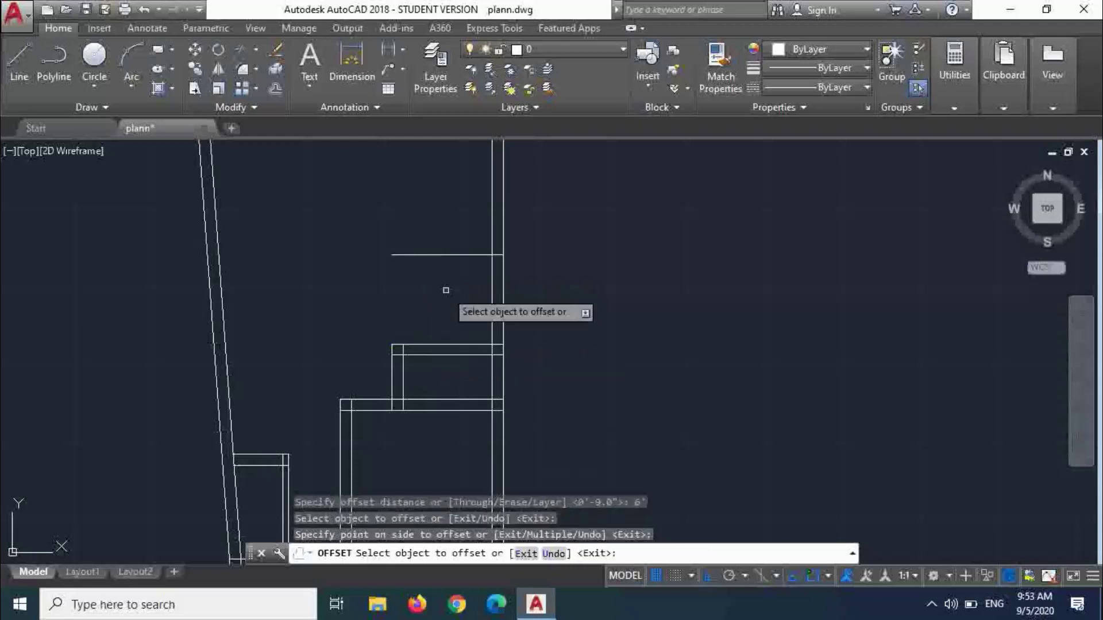
key(Escape)
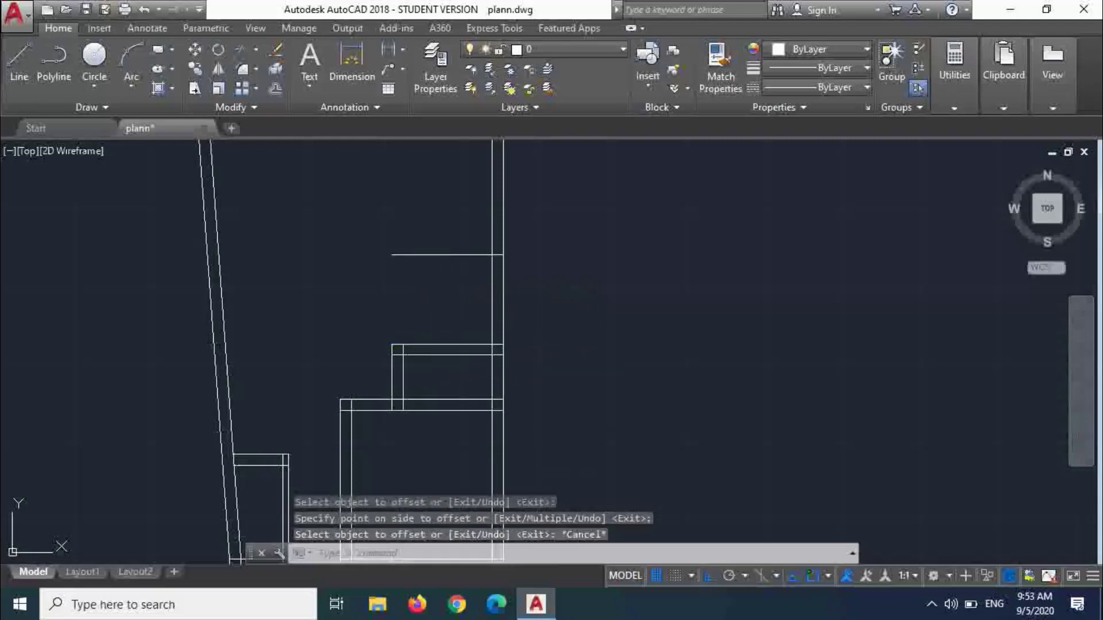
text(f)
key(Return)
key(Return)
key(Escape)
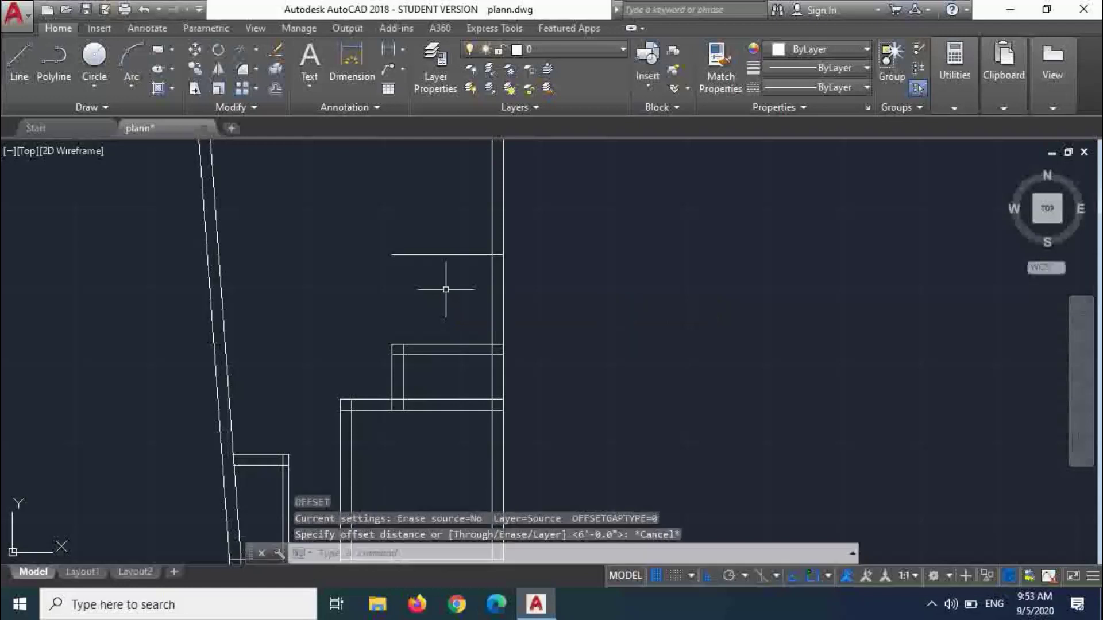
text(o)
key(Return)
key(Escape)
key(Escape)
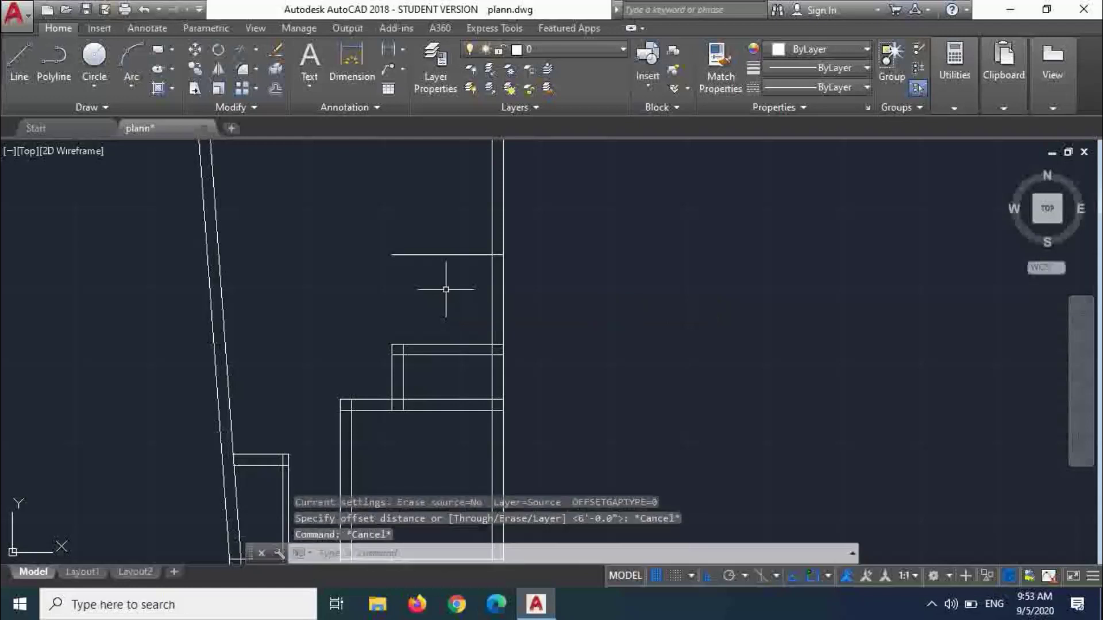
text(o)
key(Return)
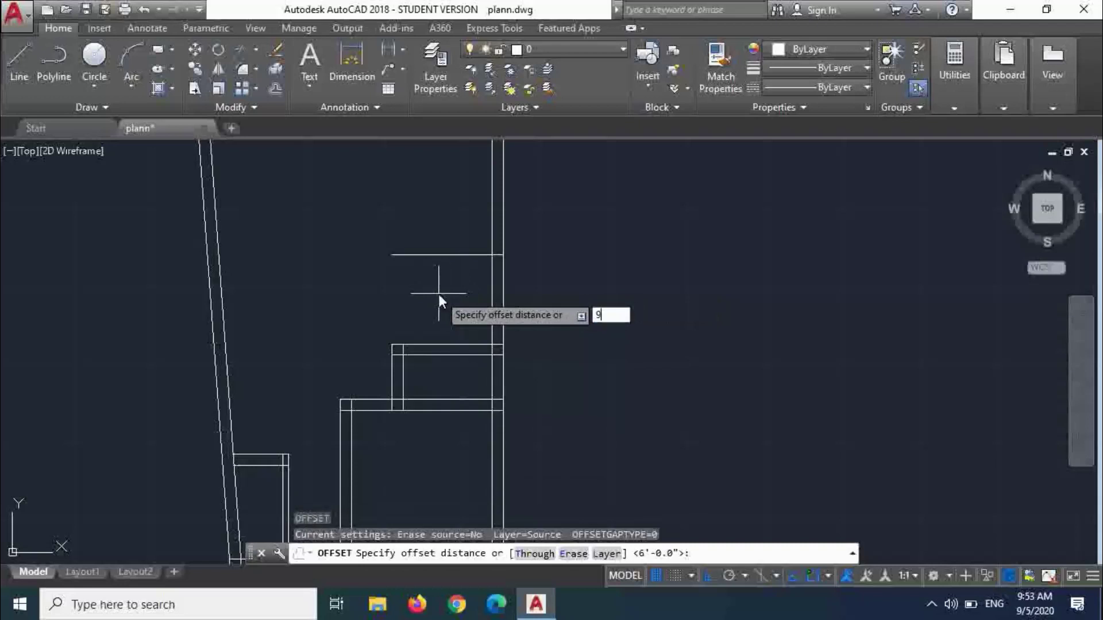
key(Escape)
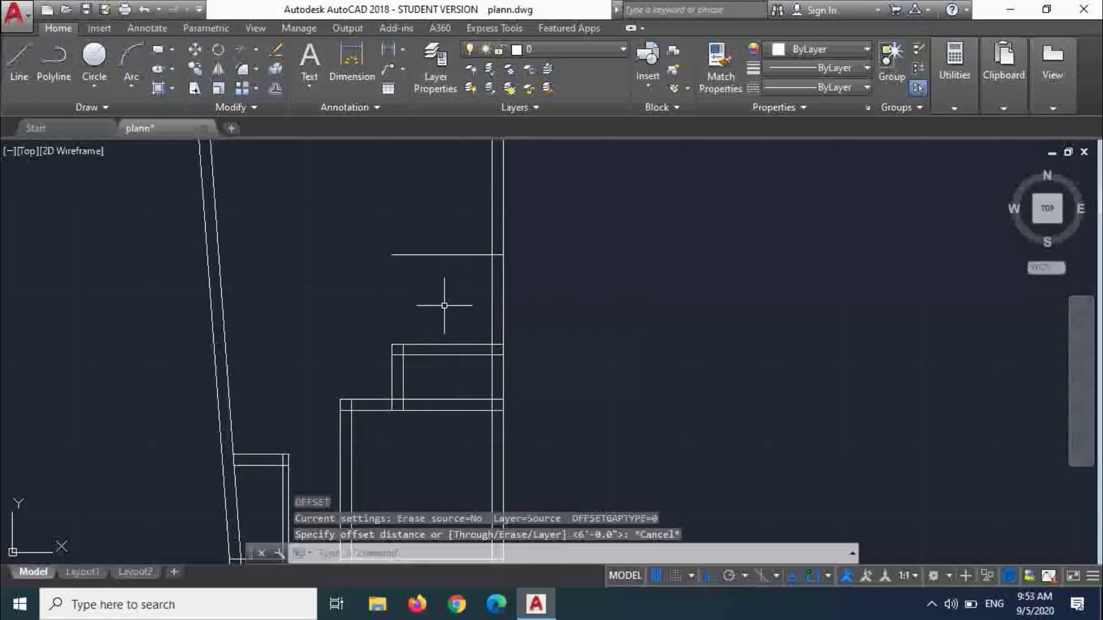
click(434, 376)
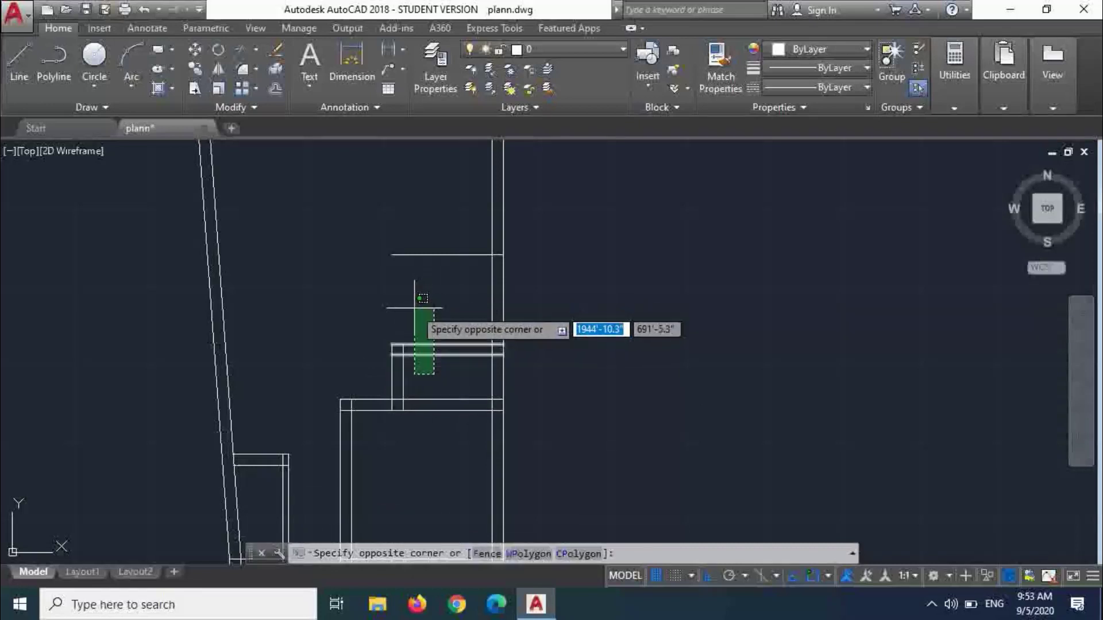
key(Escape)
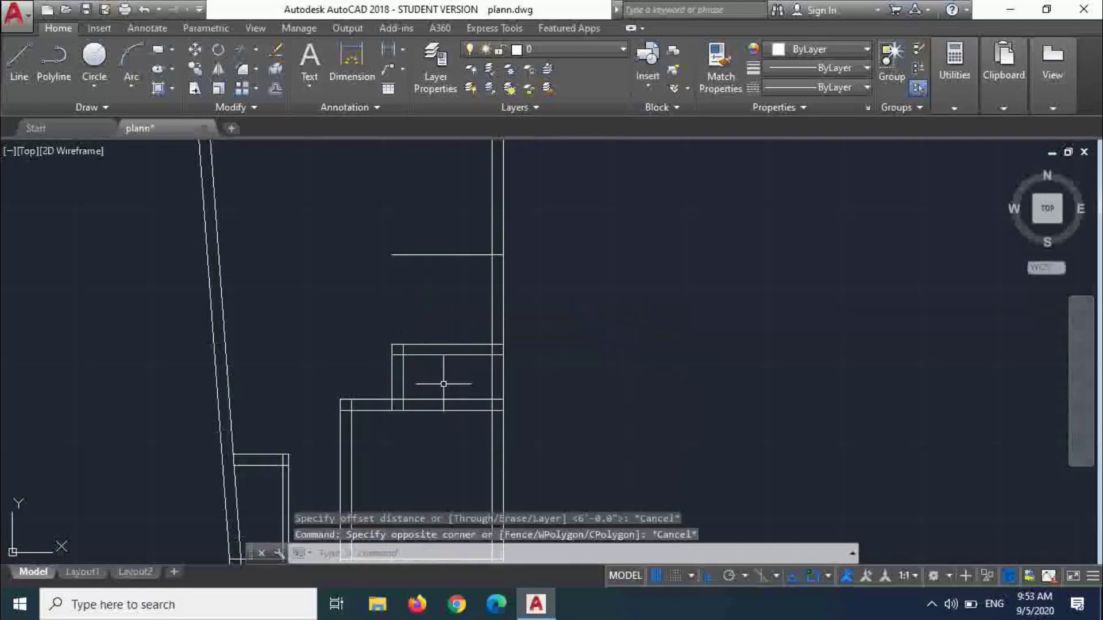
- Extend the small space's two vertical wall lines to the new horizontal line above it
key(Return)
key(Return)
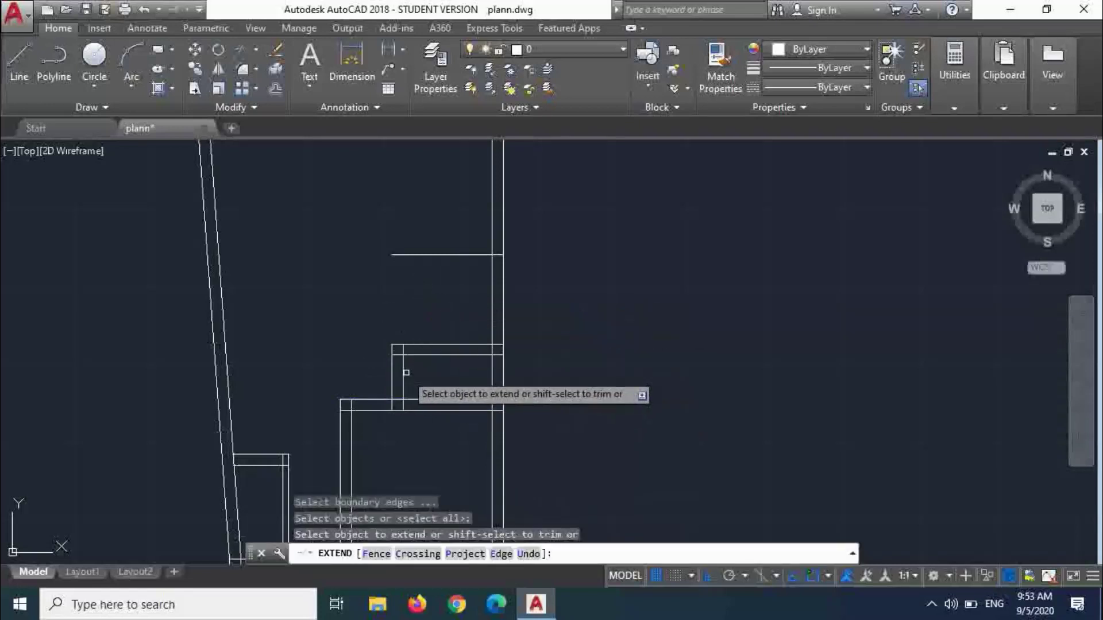
click(409, 380)
click(382, 368)
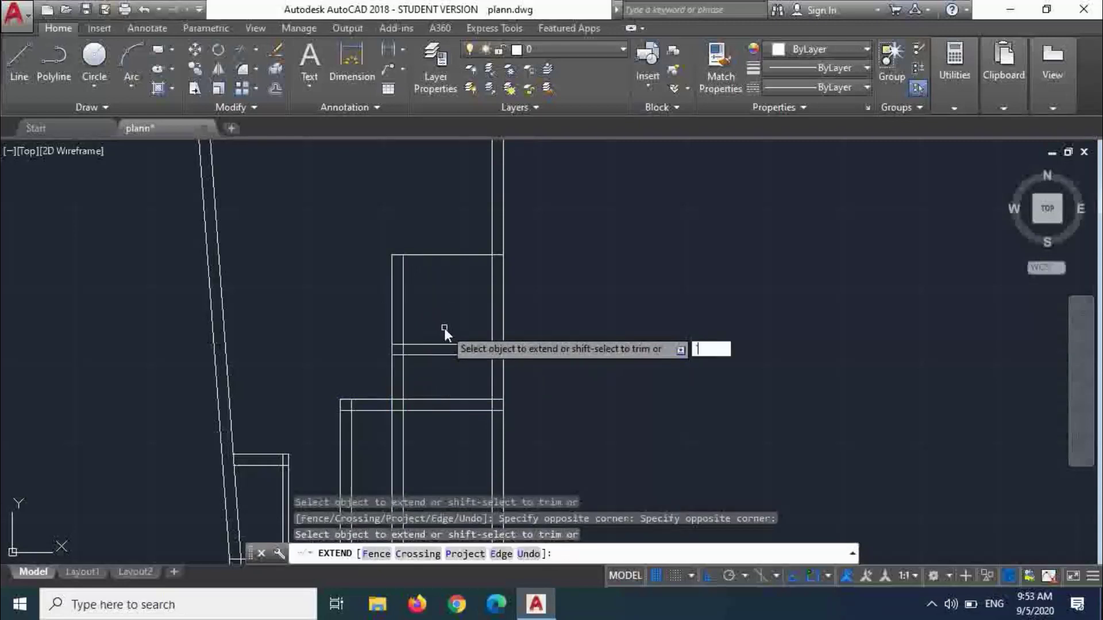
key(Return)
key(Return)
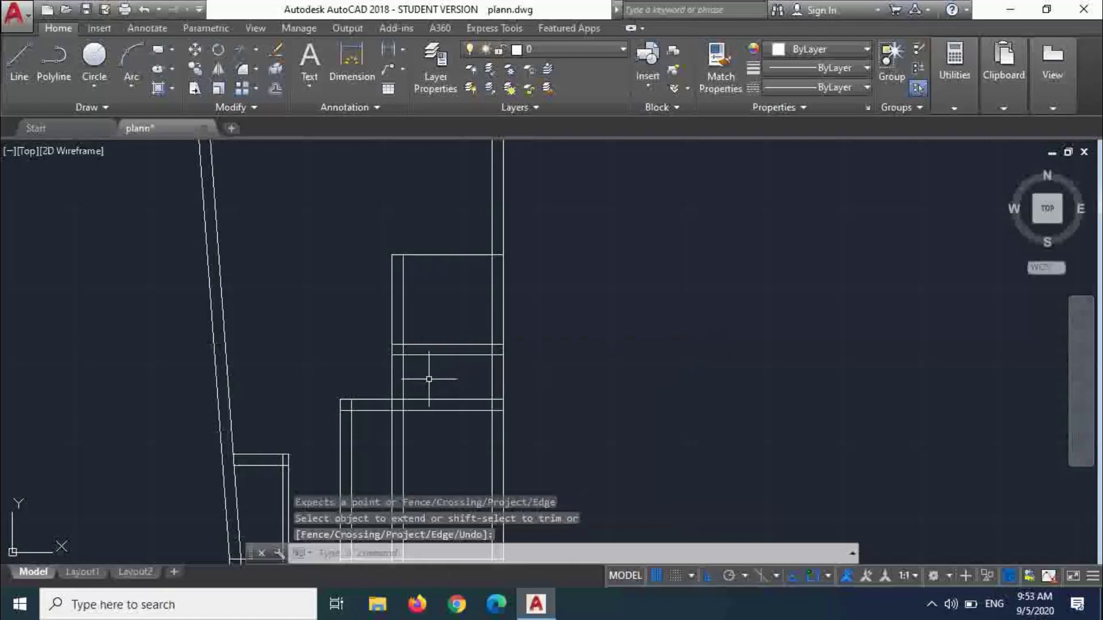
- Try to extend the small space's two vertical wall lines once more
key(Return)
click(426, 376)
click(387, 370)
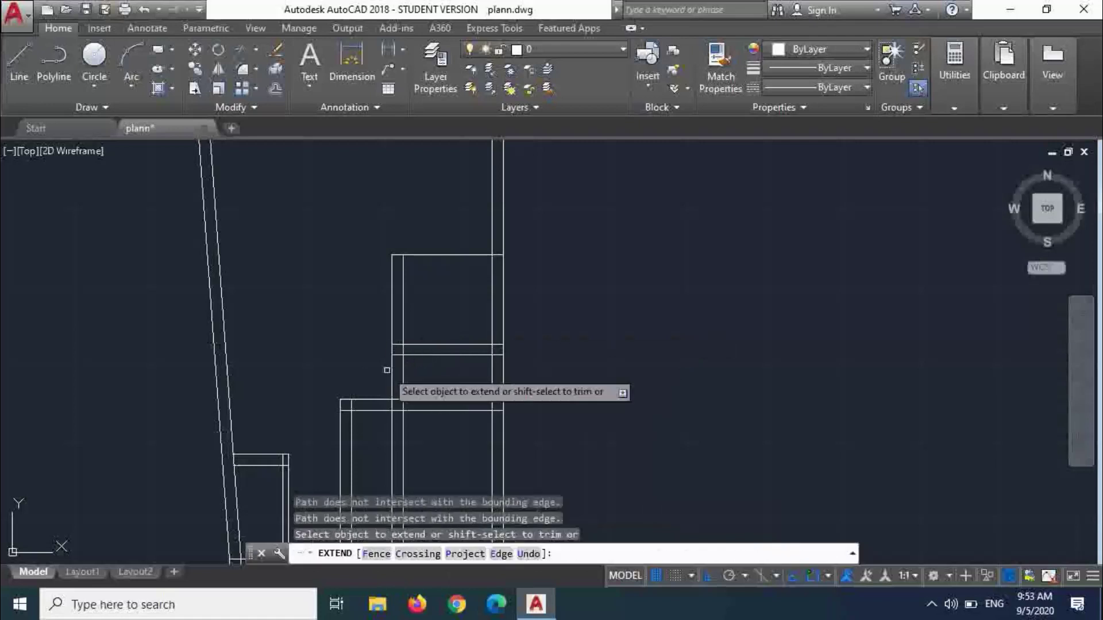
- Trim the small space's two left wall lines below its bottom wall and erase their leftovers inside the lower-right room
click(408, 381)
click(382, 369)
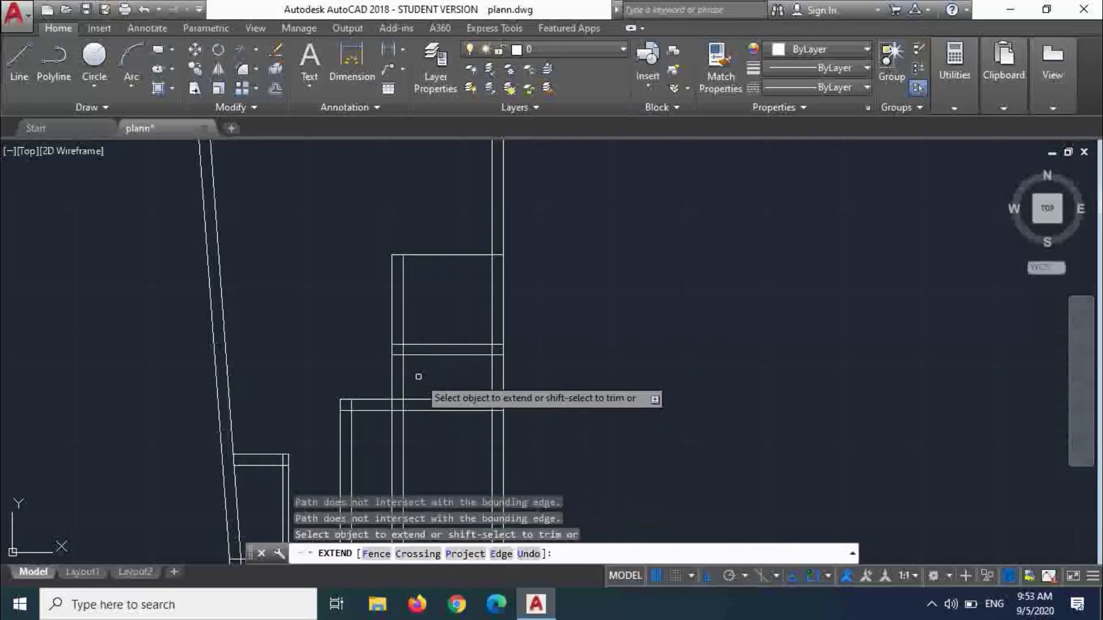
key(Escape)
key(Return)
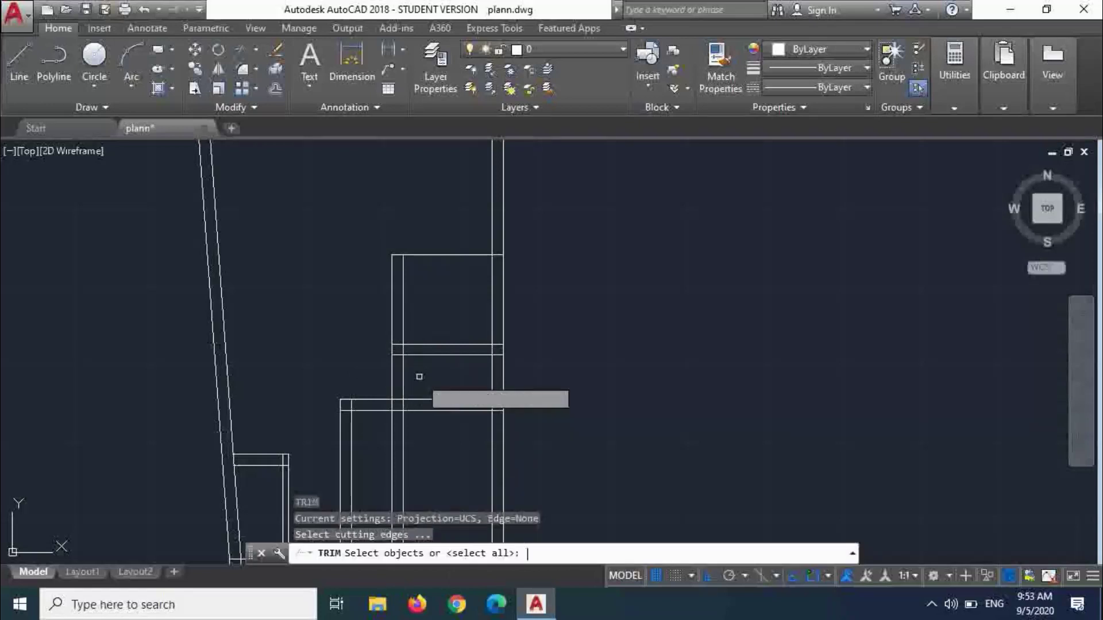
key(Return)
click(419, 377)
click(383, 369)
key(Escape)
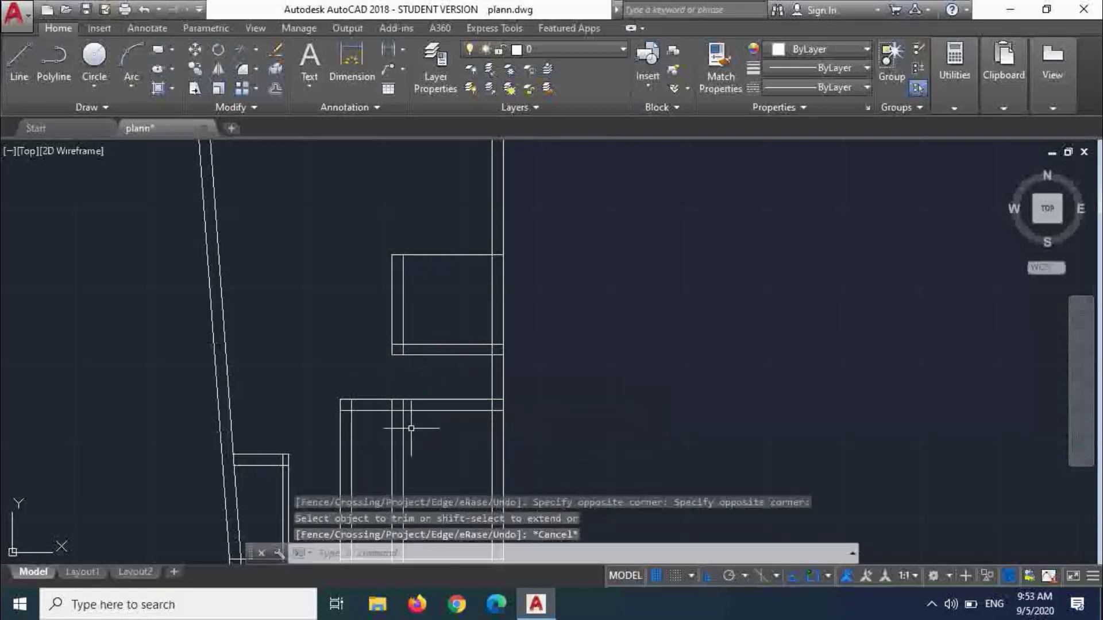
click(416, 412)
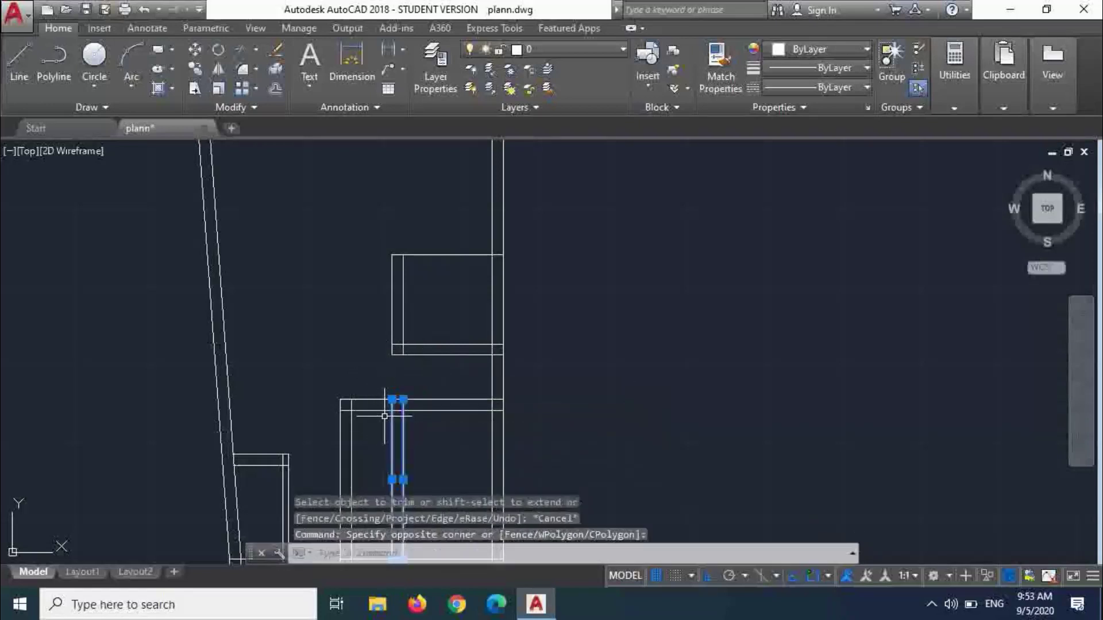
key(Delete)
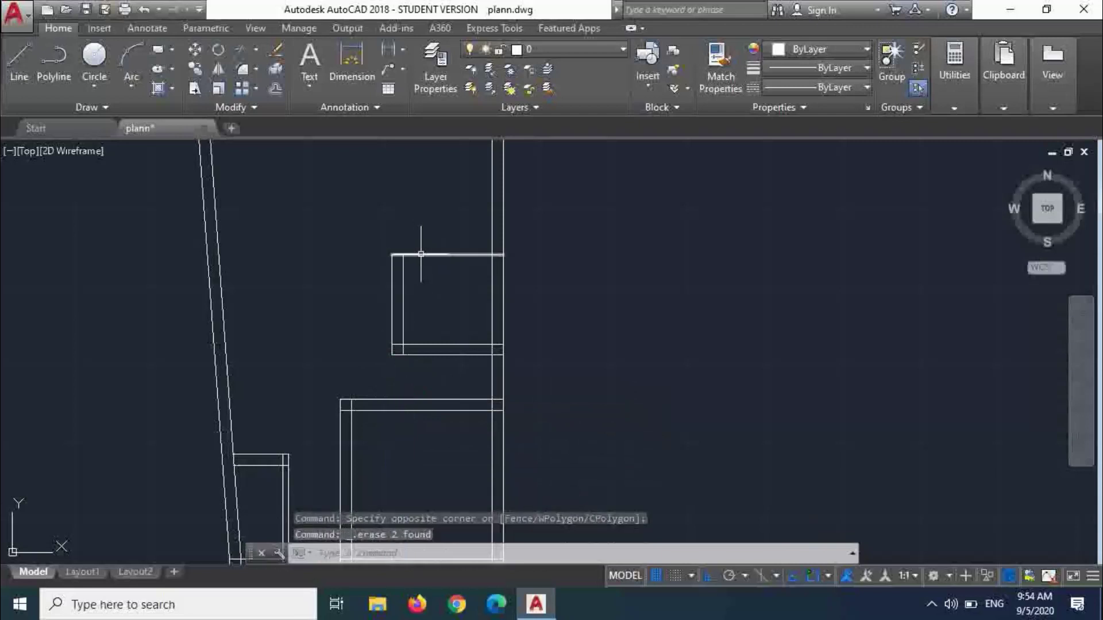
- Trim the small space's top horizontal line between its left wall and the plan's right outer wall
click(444, 255)
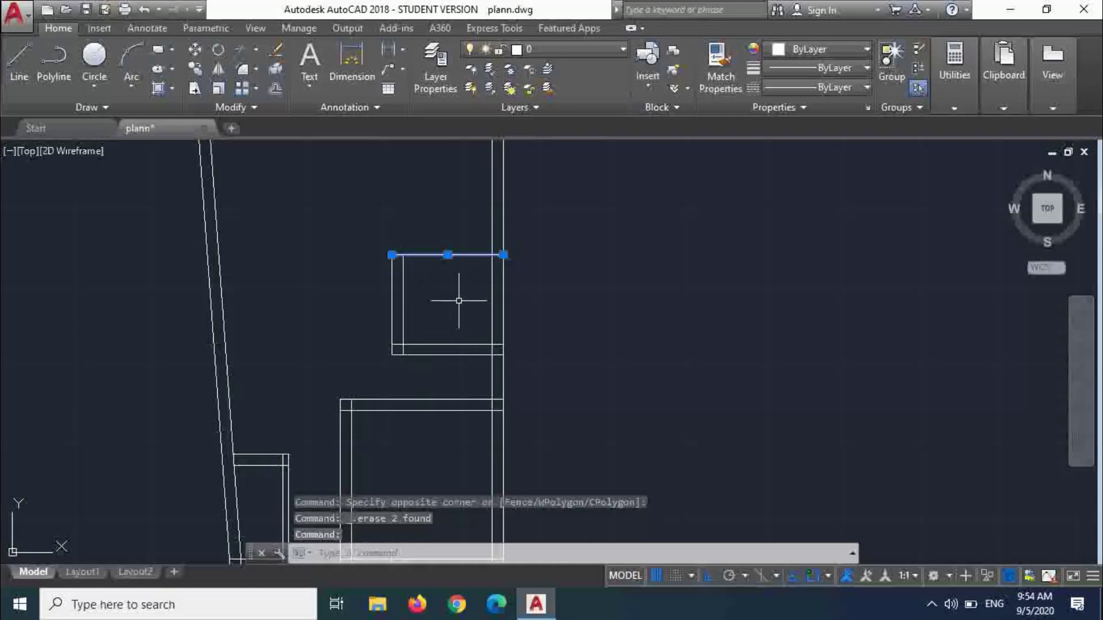
key(Escape)
key(Return)
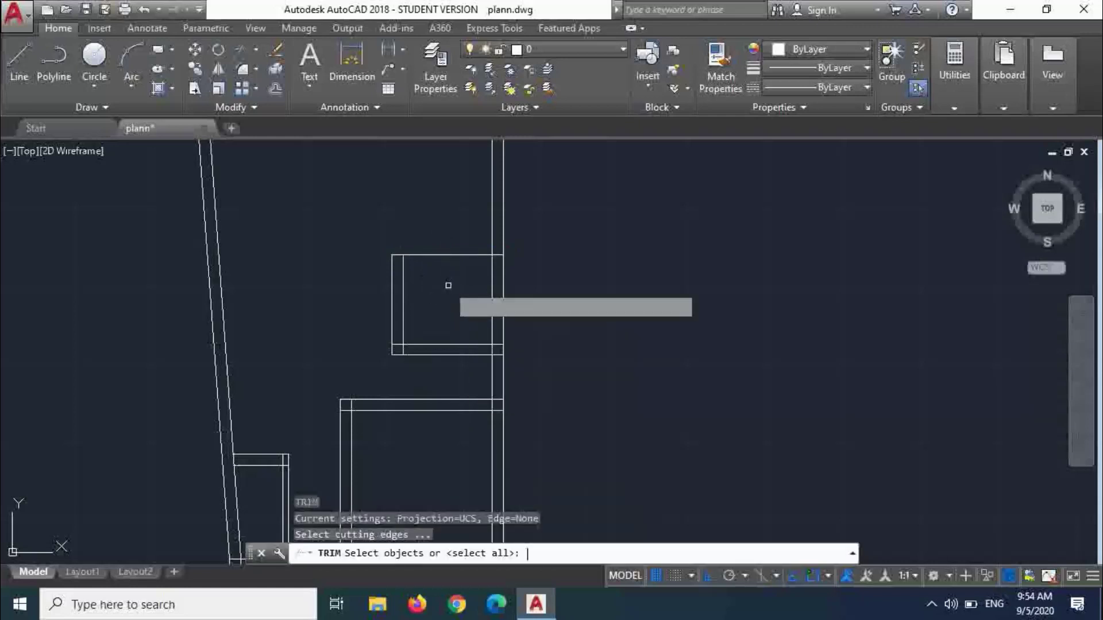
key(Return)
click(443, 279)
click(406, 239)
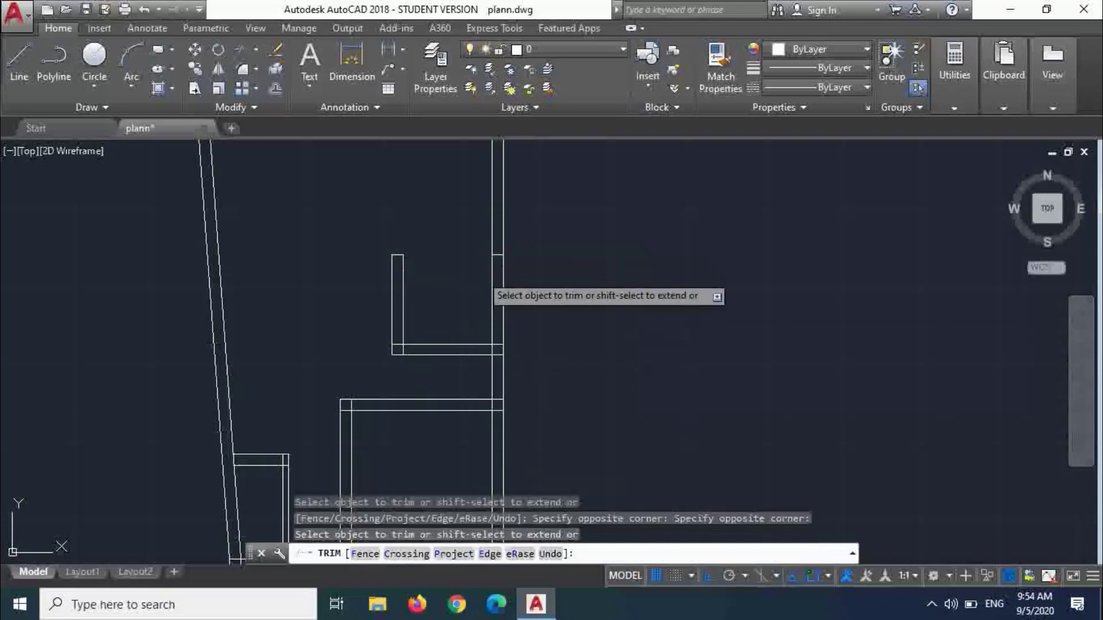
key(Escape)
- Offset the right outer wall's inner line 18 inches inward and the small space's bottom wall upper line 18 inches upward
scroll(496, 276, down, 2)
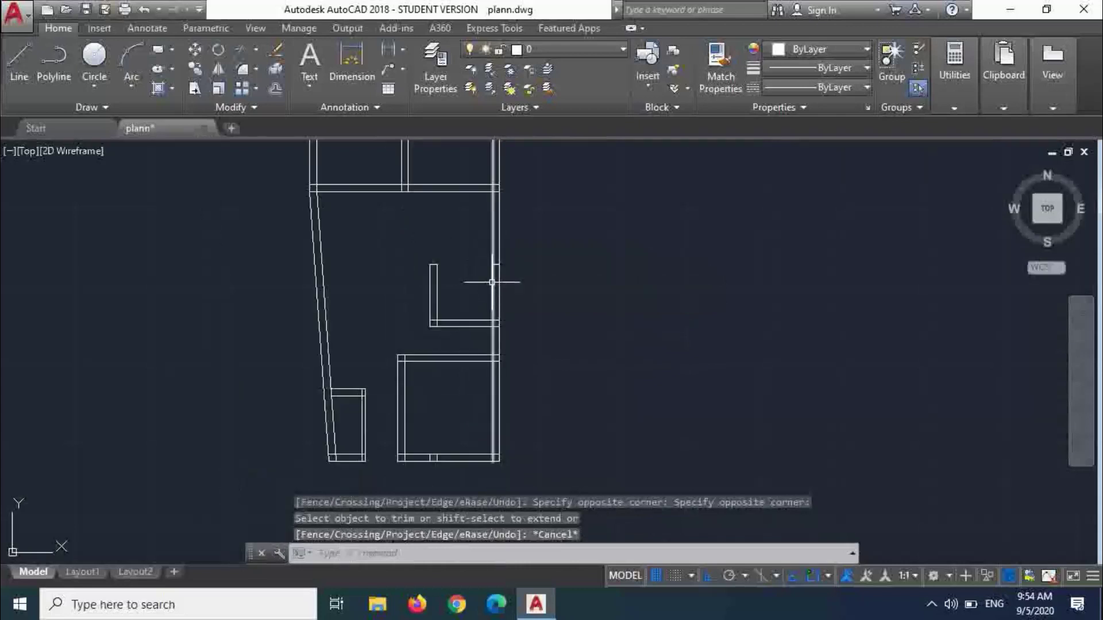
scroll(486, 224, up, 2)
text(o)
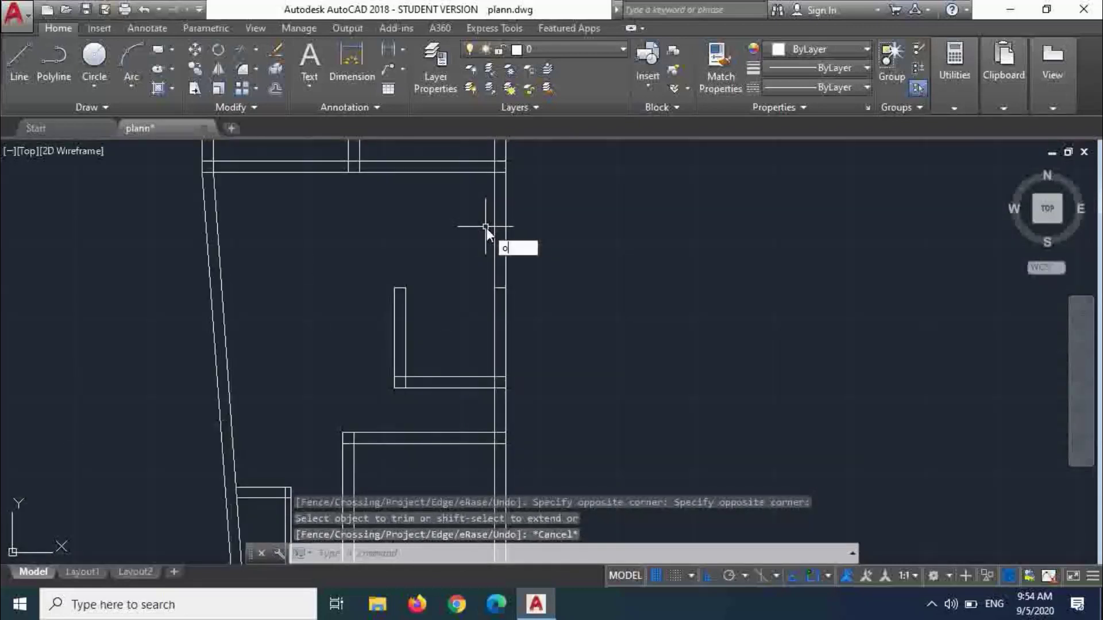
key(Return)
text(1)
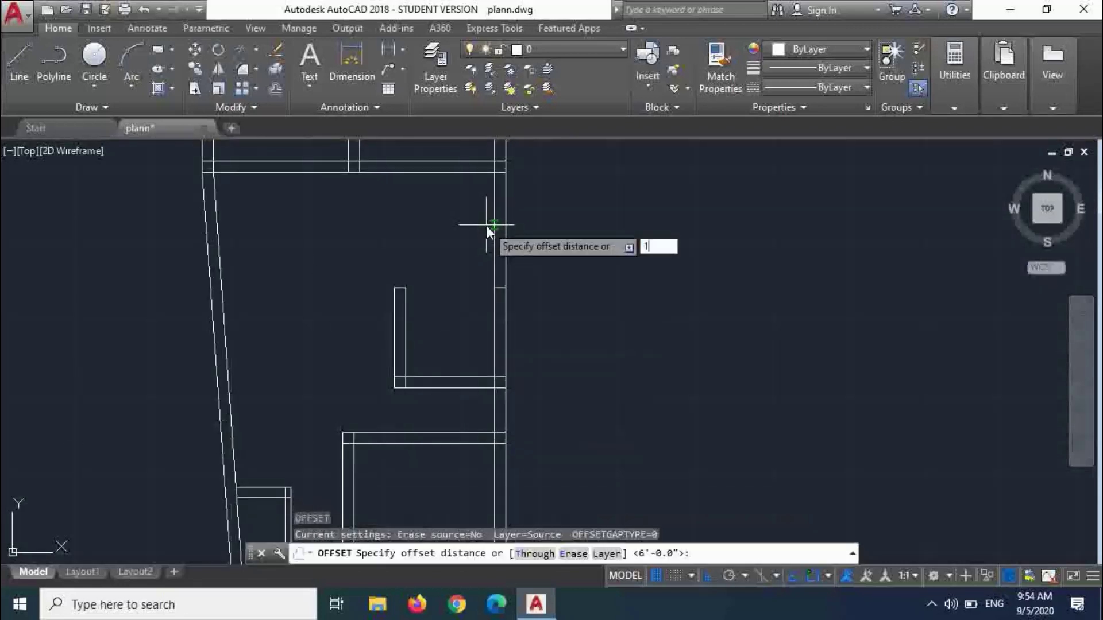
text(8)
key(Return)
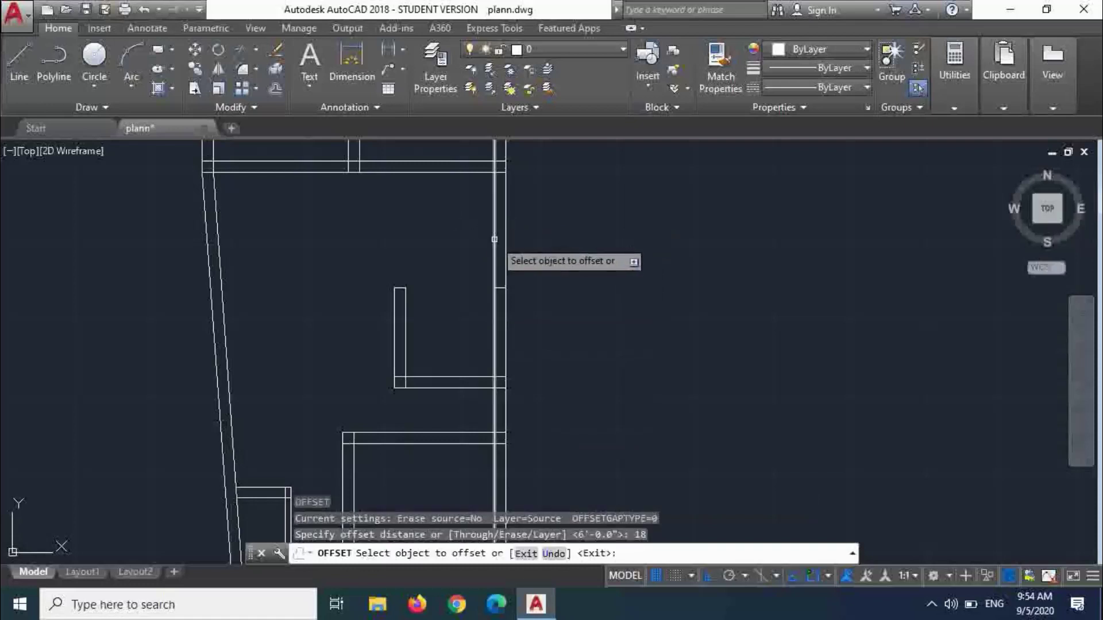
click(496, 240)
click(483, 353)
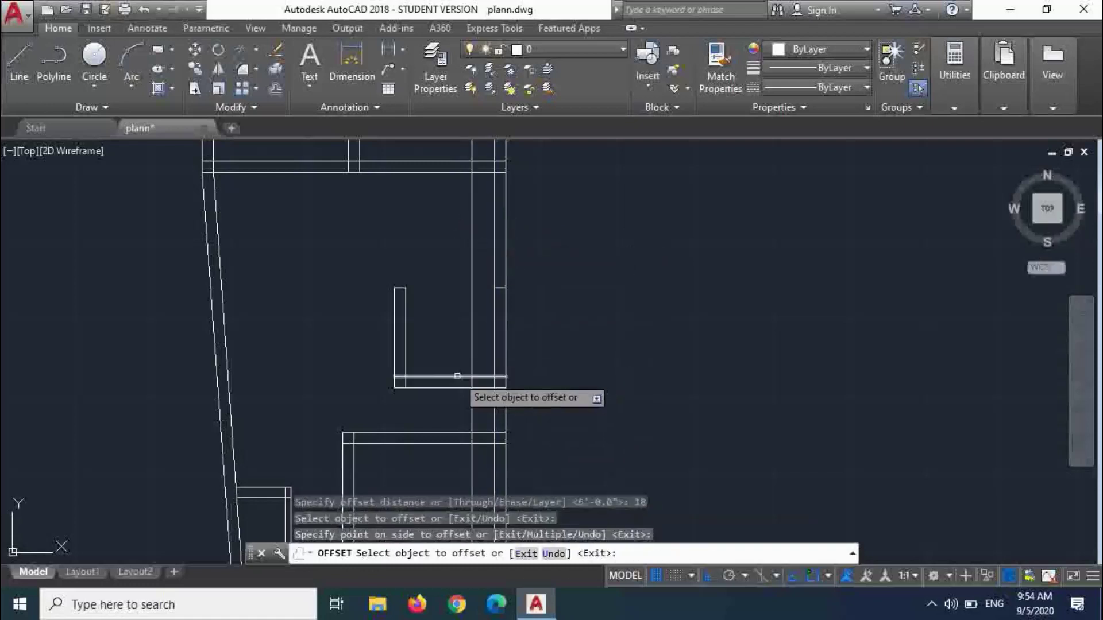
click(457, 377)
click(496, 369)
key(Escape)
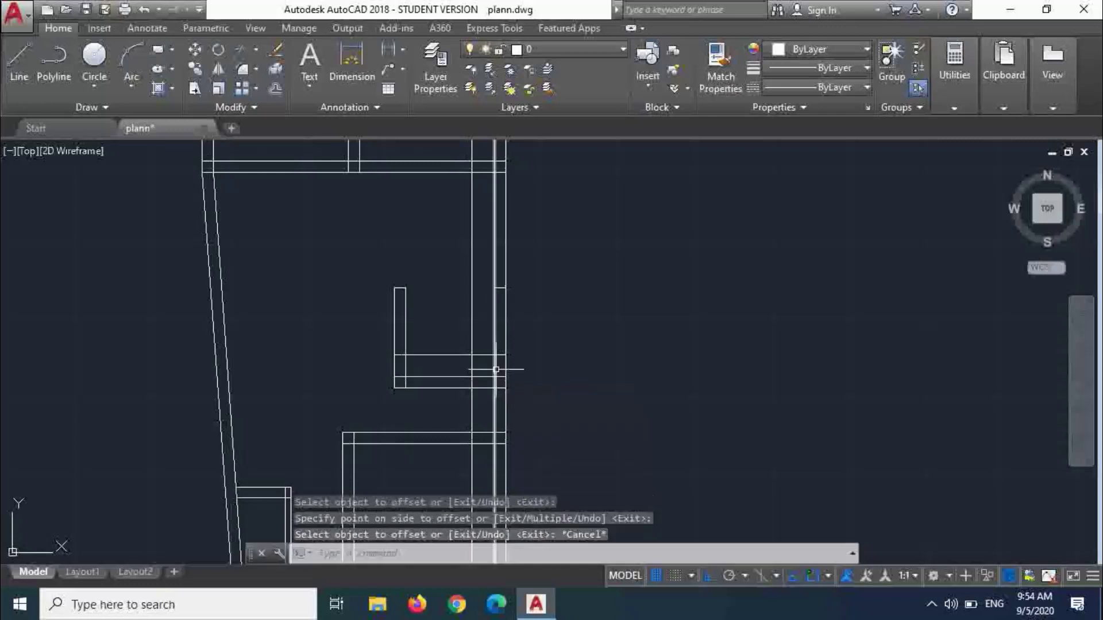
- Fillet the two 18-inch offset lines into a square inner corner with radius 0
text(f)
key(Return)
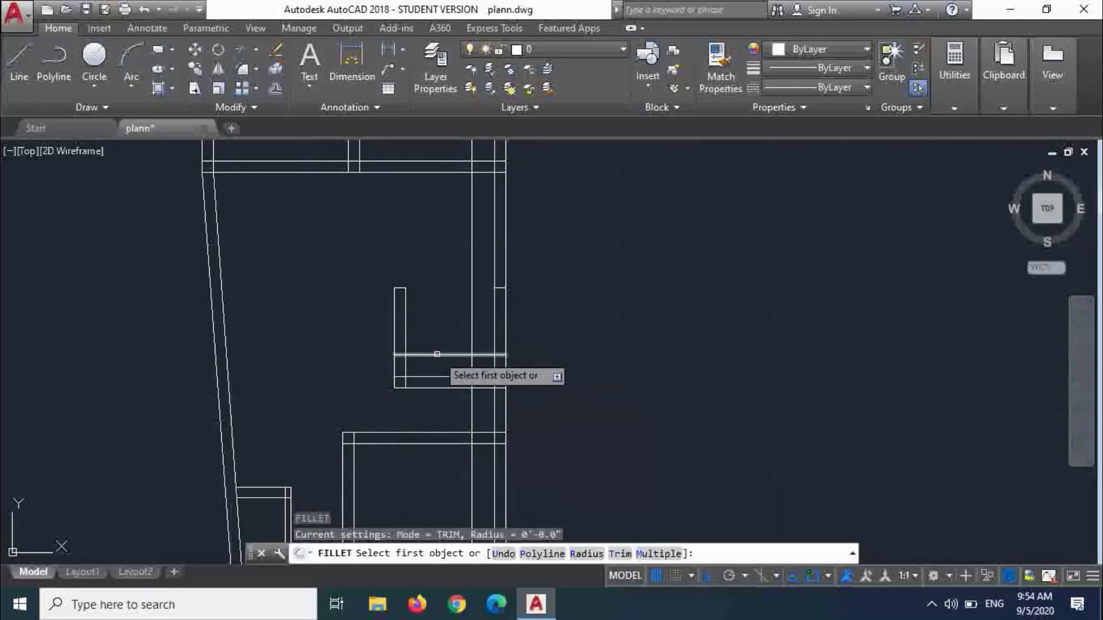
click(437, 354)
click(472, 311)
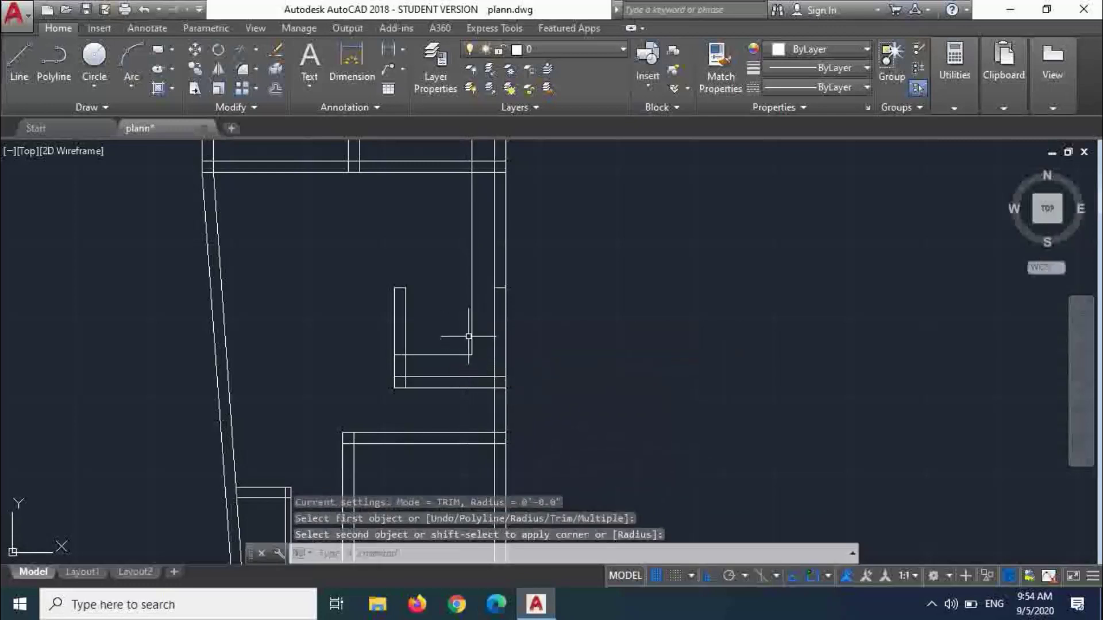
key(Escape)
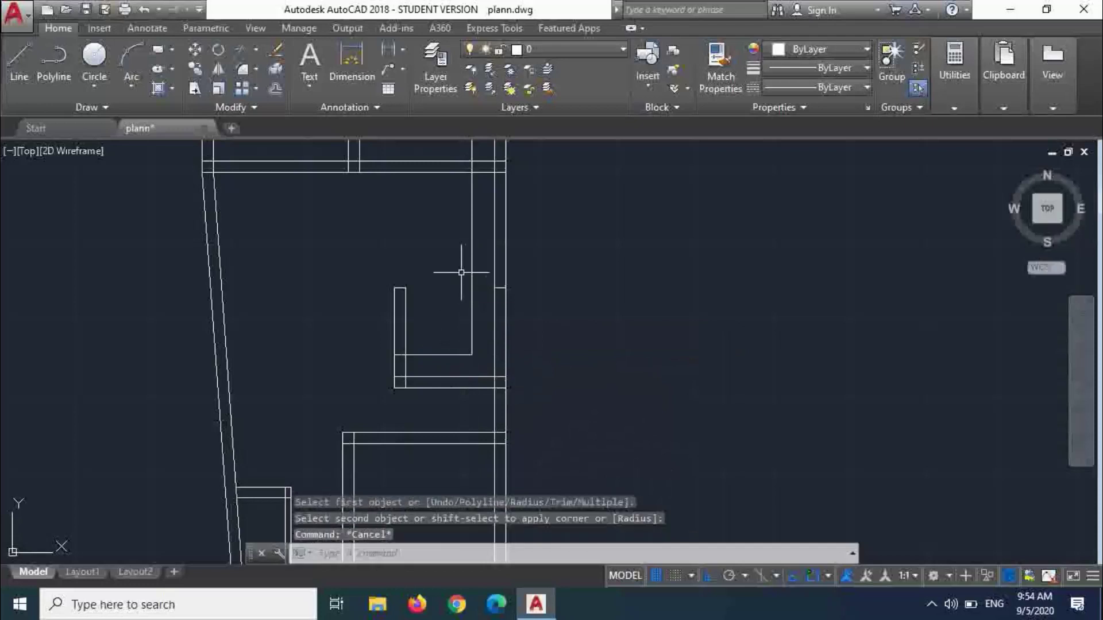
- Trim the vertical offset line at the upper rooms' bottom wall and erase its remainder inside the upper-right room
text(TR)
key(Return)
key(Return)
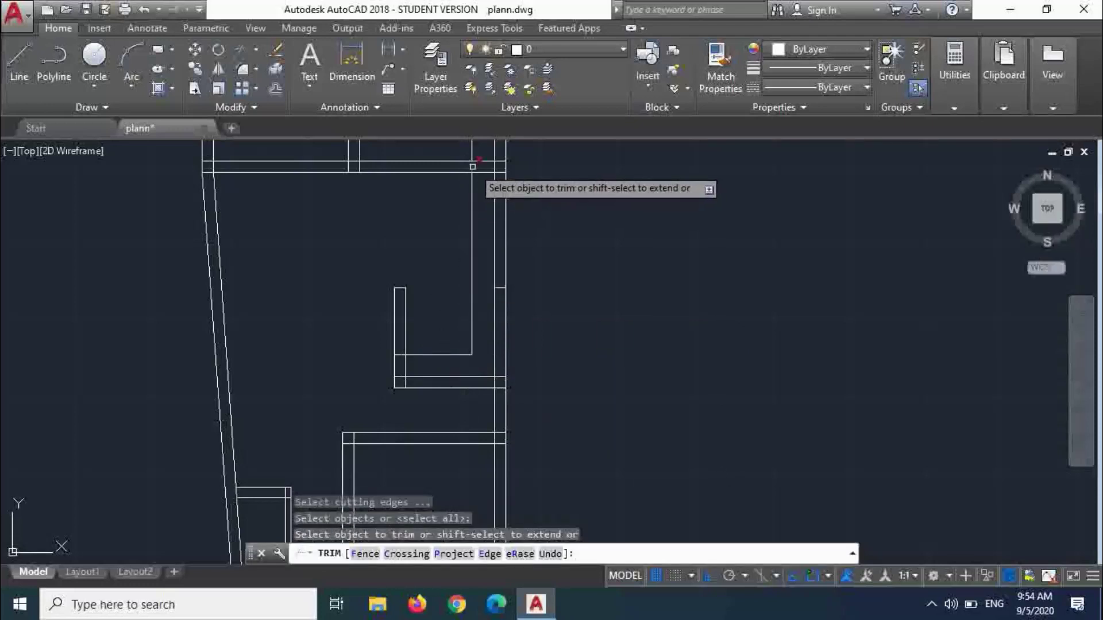
key(Escape)
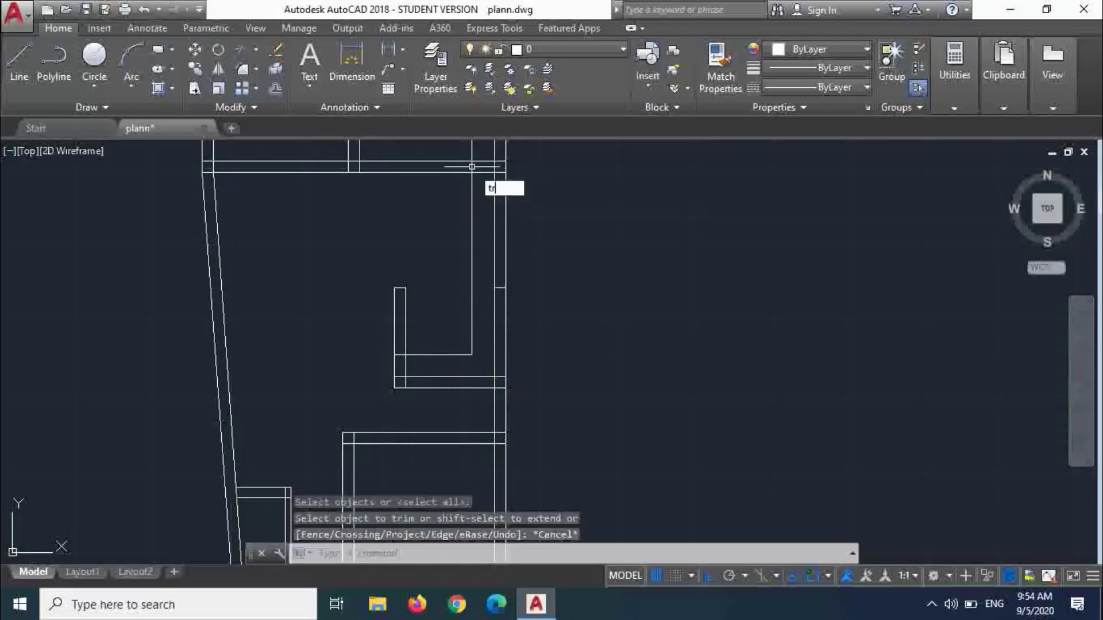
text(tr)
key(Return)
key(Return)
scroll(471, 169, up, 3)
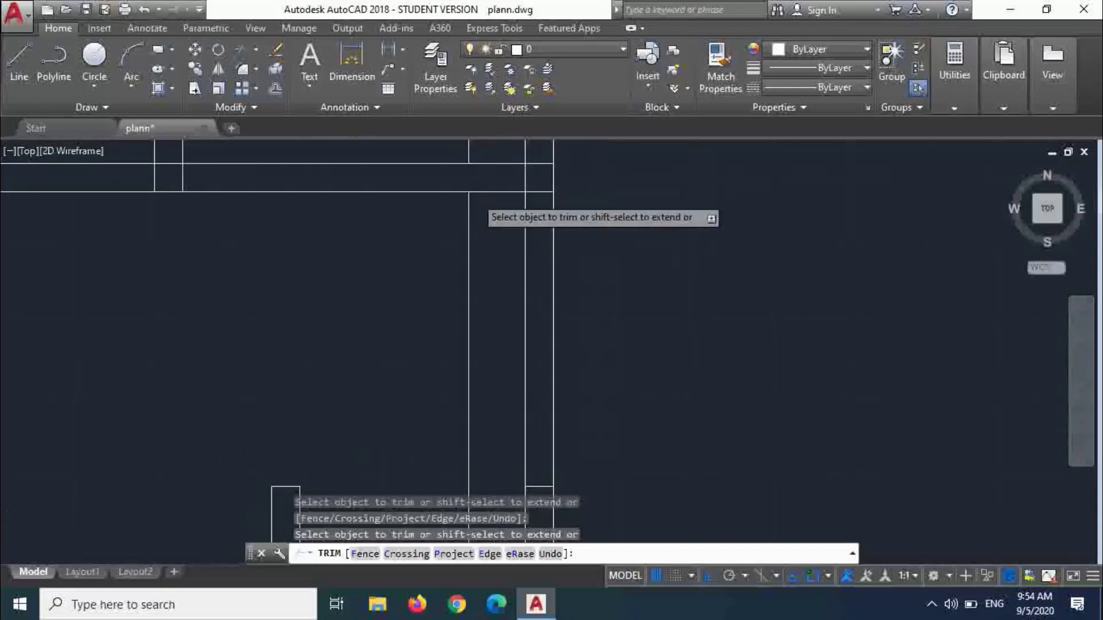
scroll(476, 185, down, 3)
key(Escape)
click(476, 182)
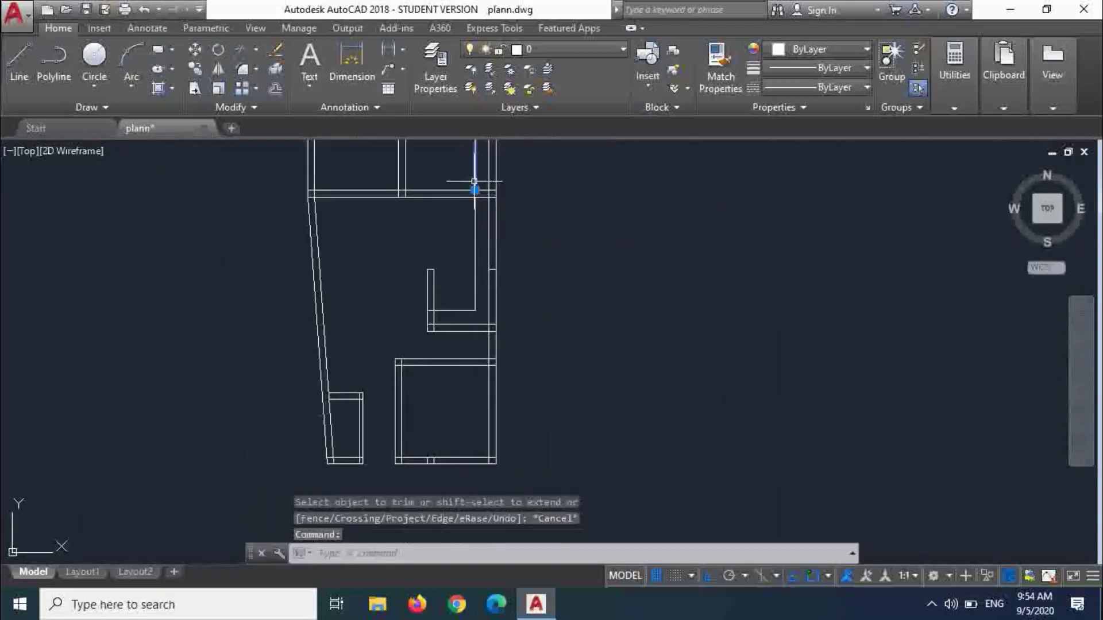
key(Delete)
- Trim the end of the horizontal offset line that crosses the small space's left wall
scroll(454, 296, down, 2)
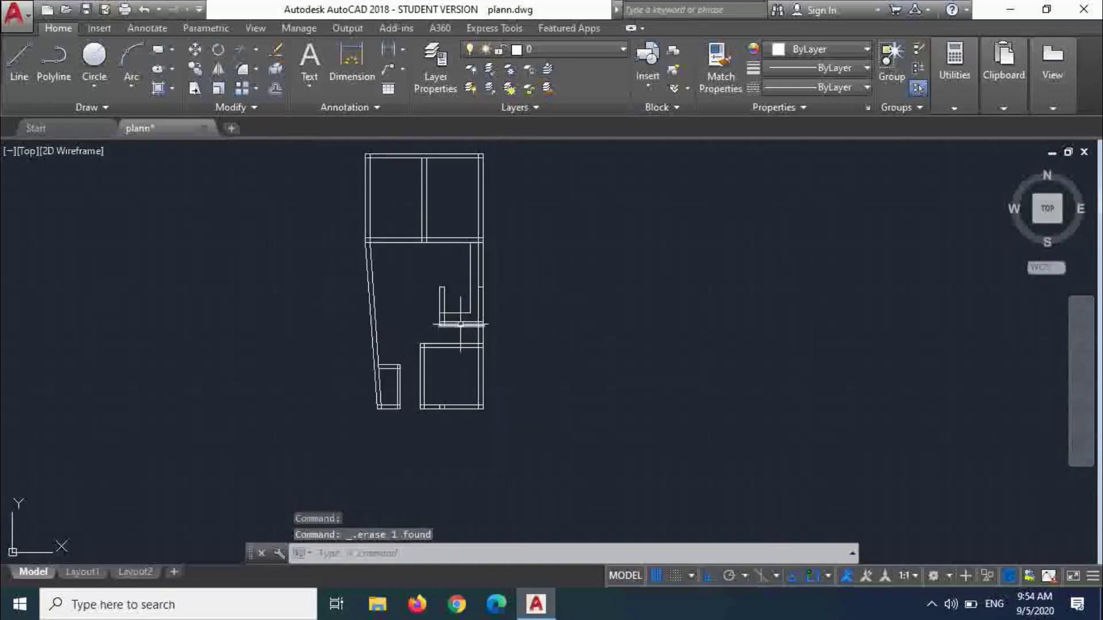
scroll(448, 302, up, 6)
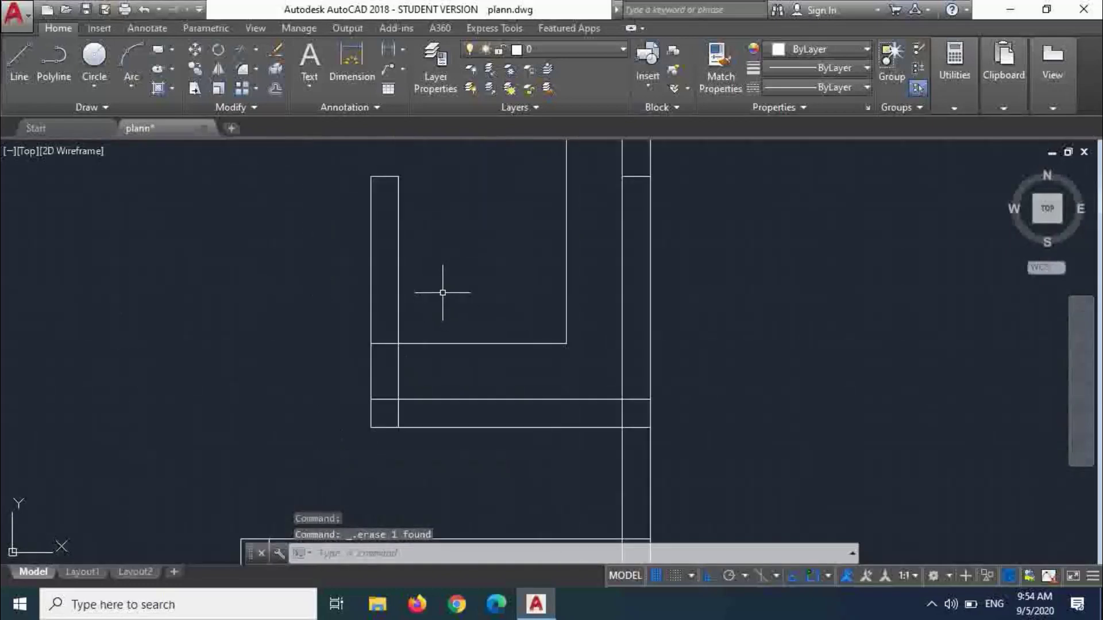
text(tr)
key(Return)
key(Return)
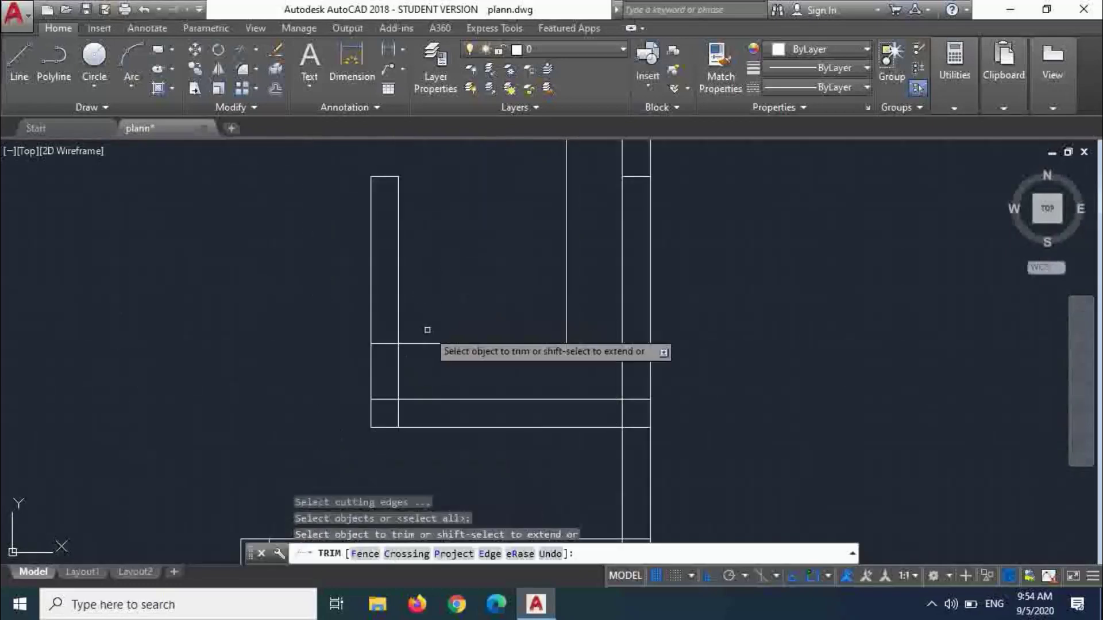
click(387, 343)
scroll(353, 413, up, 3)
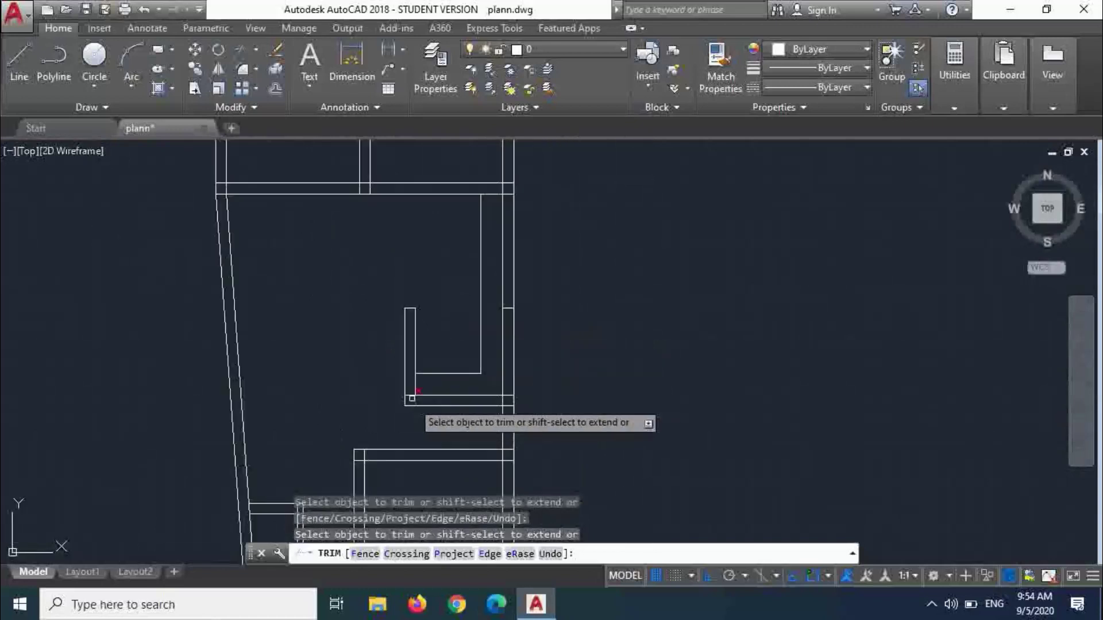
key(Escape)
- Erase the short leftover horizontal line inside the right outer wall beside the small space
scroll(396, 402, down, 5)
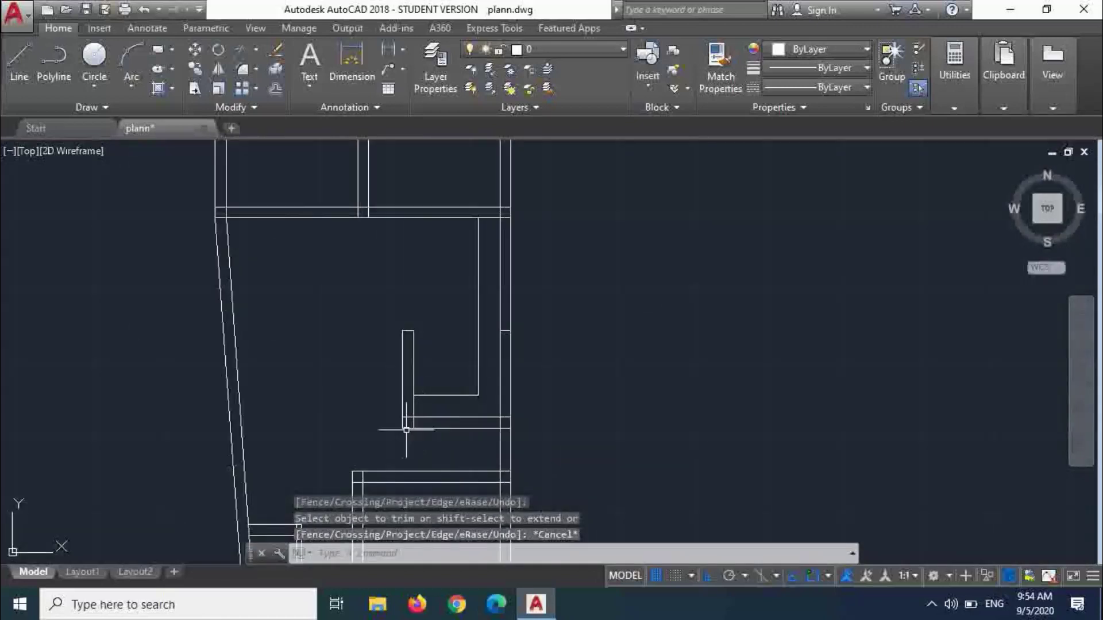
scroll(391, 391, up, 4)
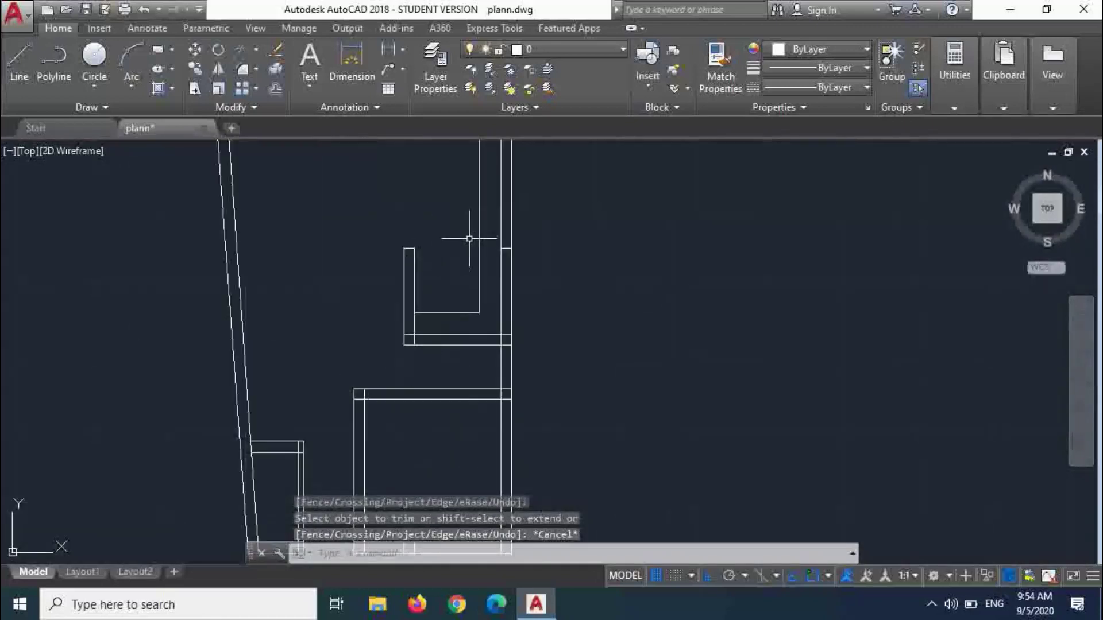
scroll(502, 248, up, 4)
click(507, 246)
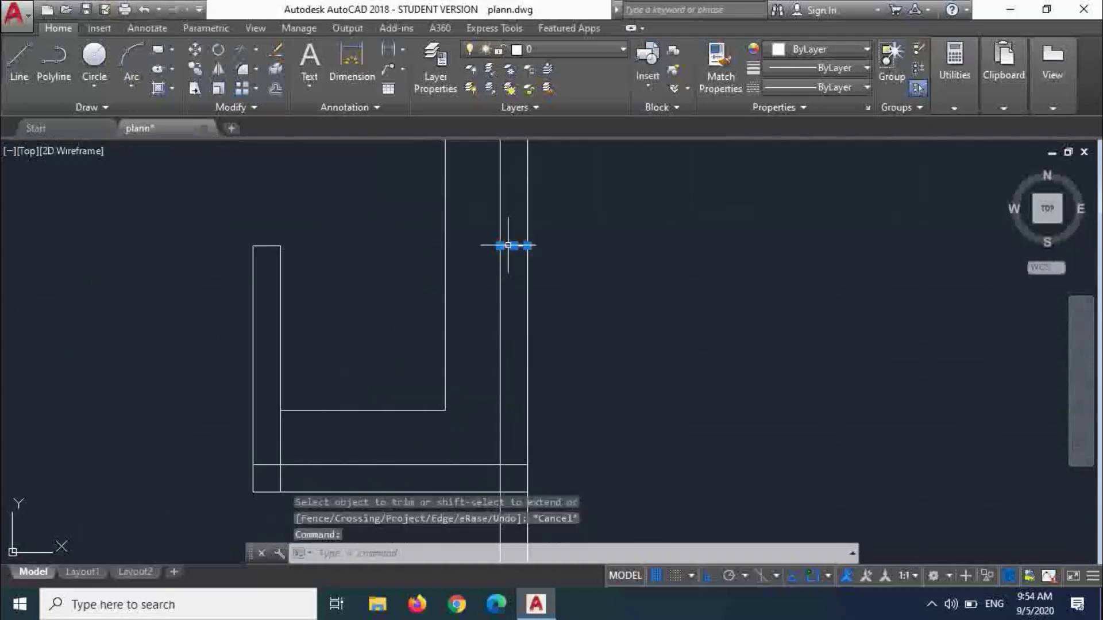
key(Delete)
- Draw a vertical line from the small space's lower-left corner down to the lower-right room's top wall
scroll(448, 390, down, 4)
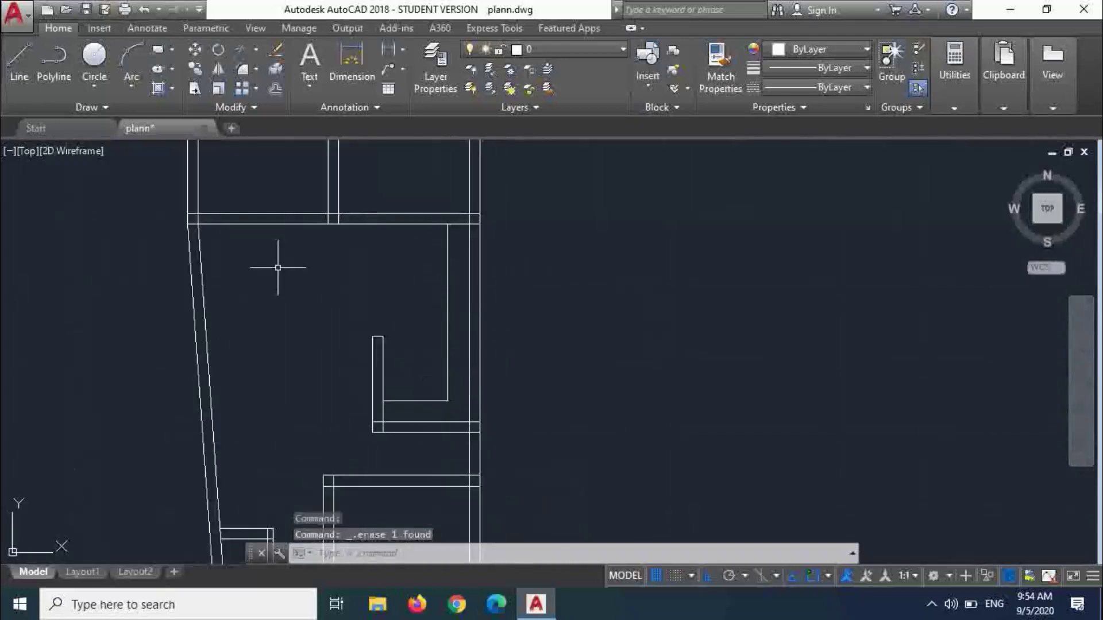
scroll(420, 296, down, 2)
scroll(426, 387, up, 4)
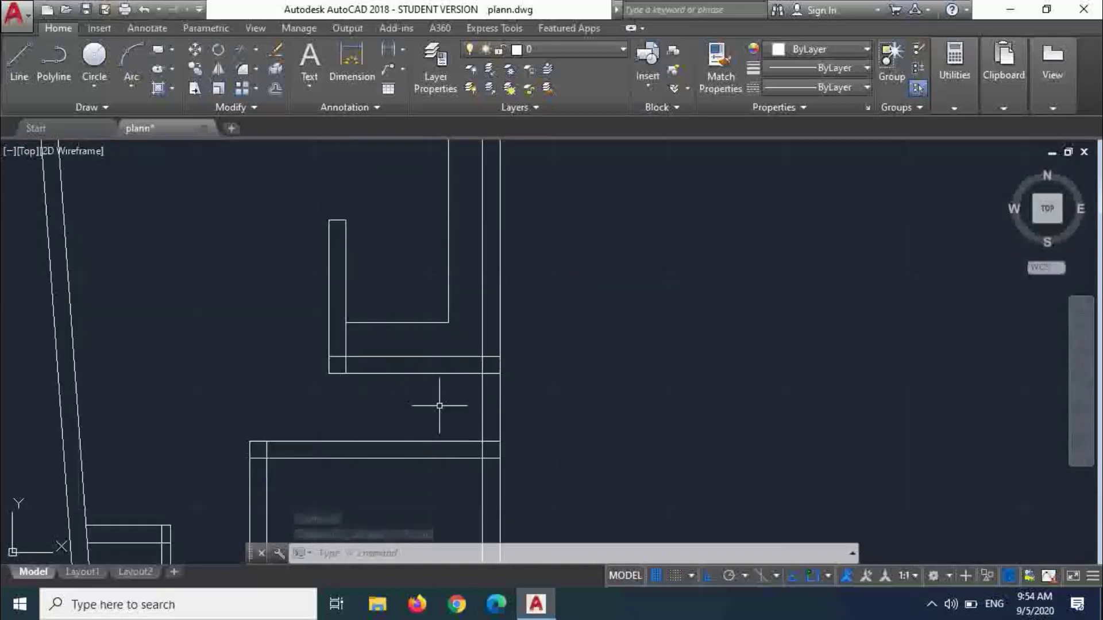
scroll(457, 385, down, 4)
scroll(448, 402, up, 2)
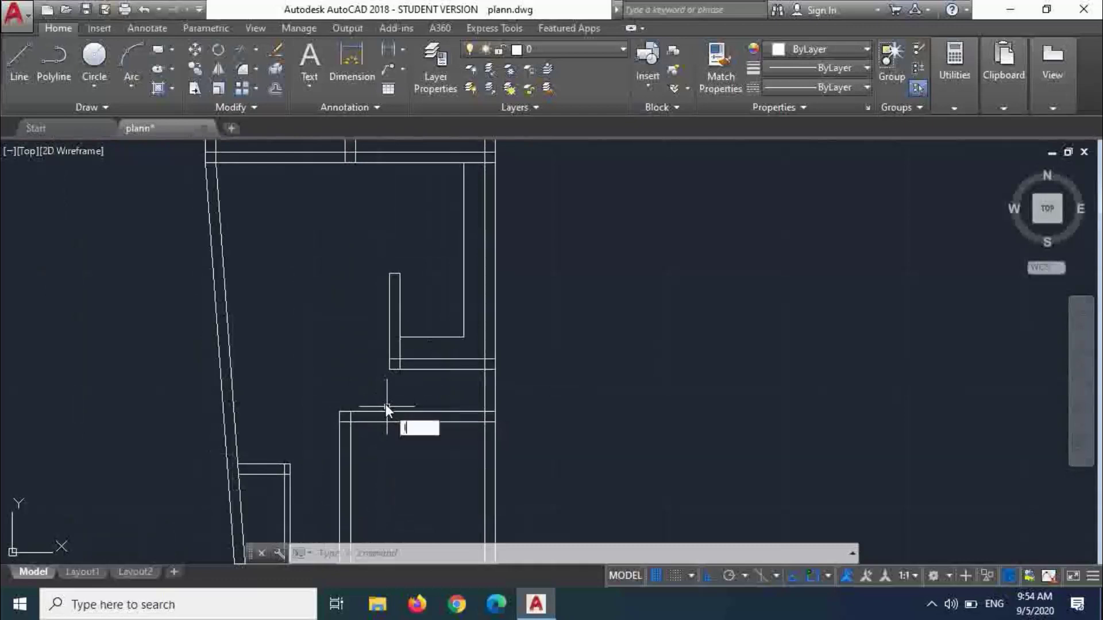
key(Return)
click(391, 370)
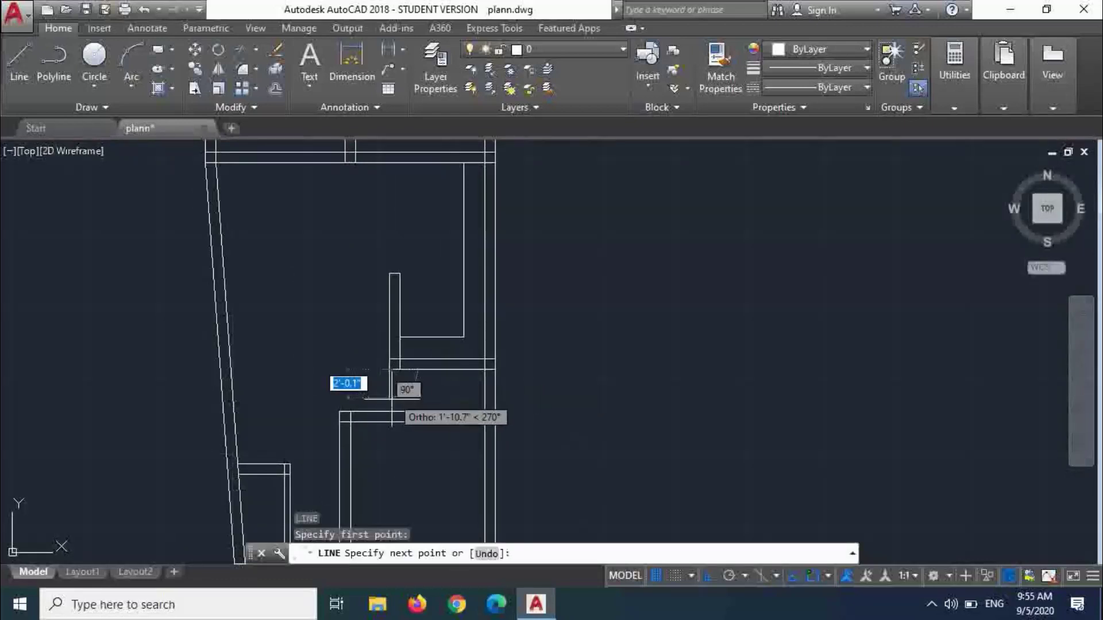
click(392, 414)
key(Escape)
- Offset the vertical line below the small space to the right five times in succession at 10-inch spacing to form stair treads
scroll(417, 410, up, 3)
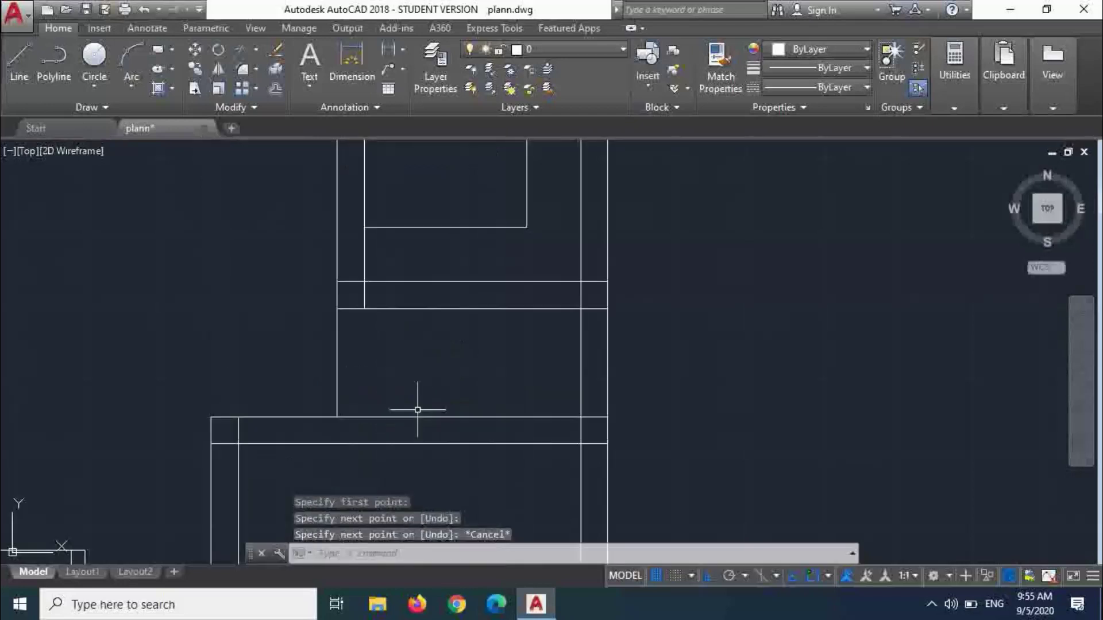
text(o)
key(Return)
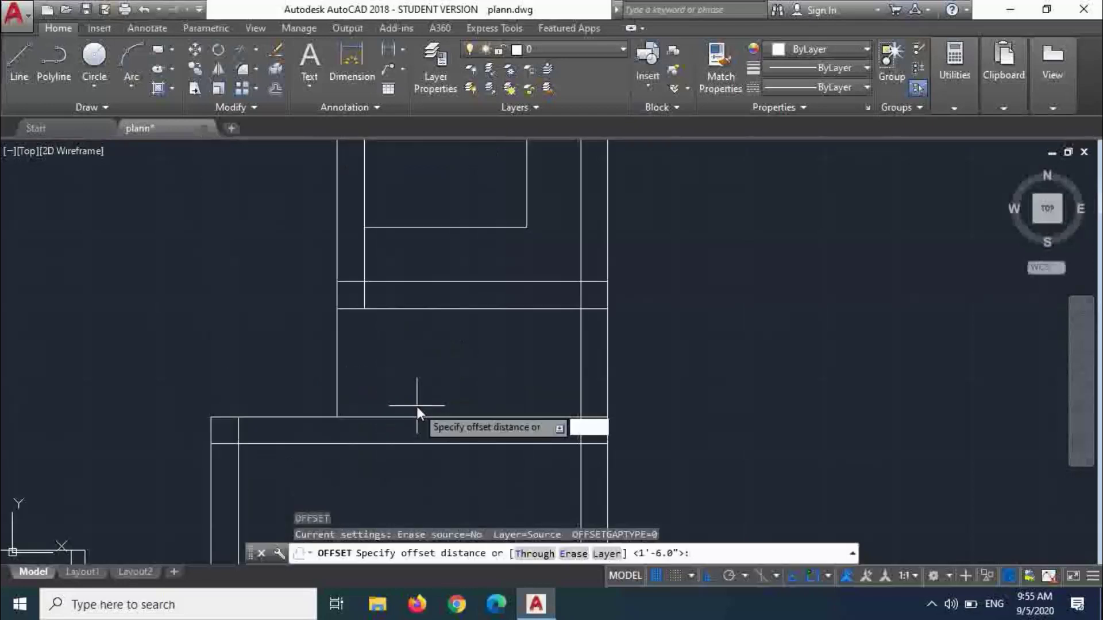
text(10)
key(Return)
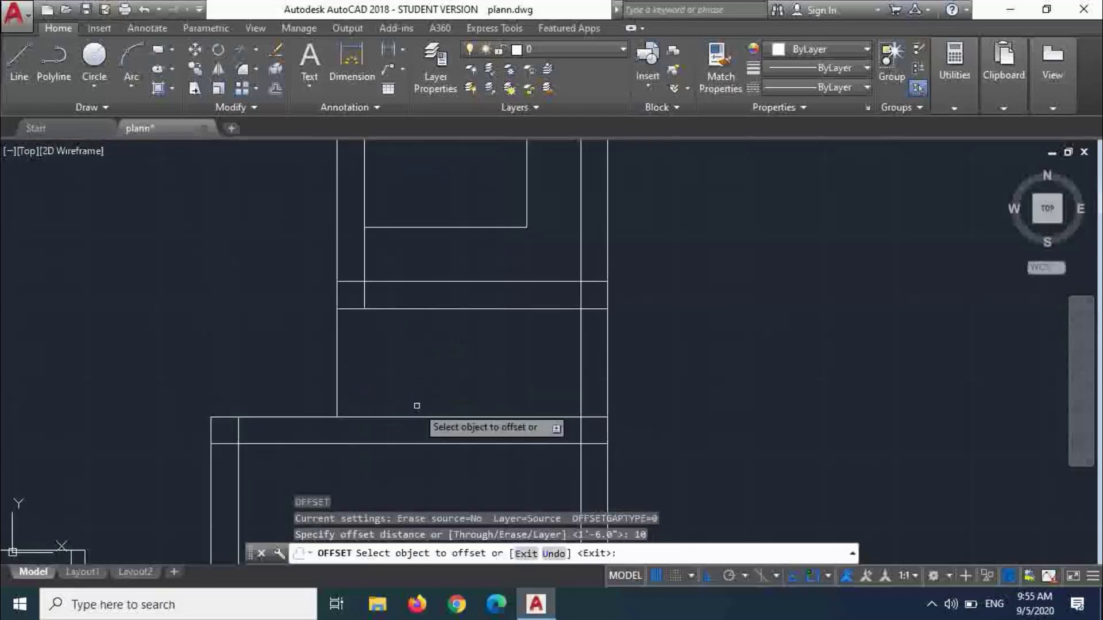
click(338, 364)
click(368, 368)
click(368, 368)
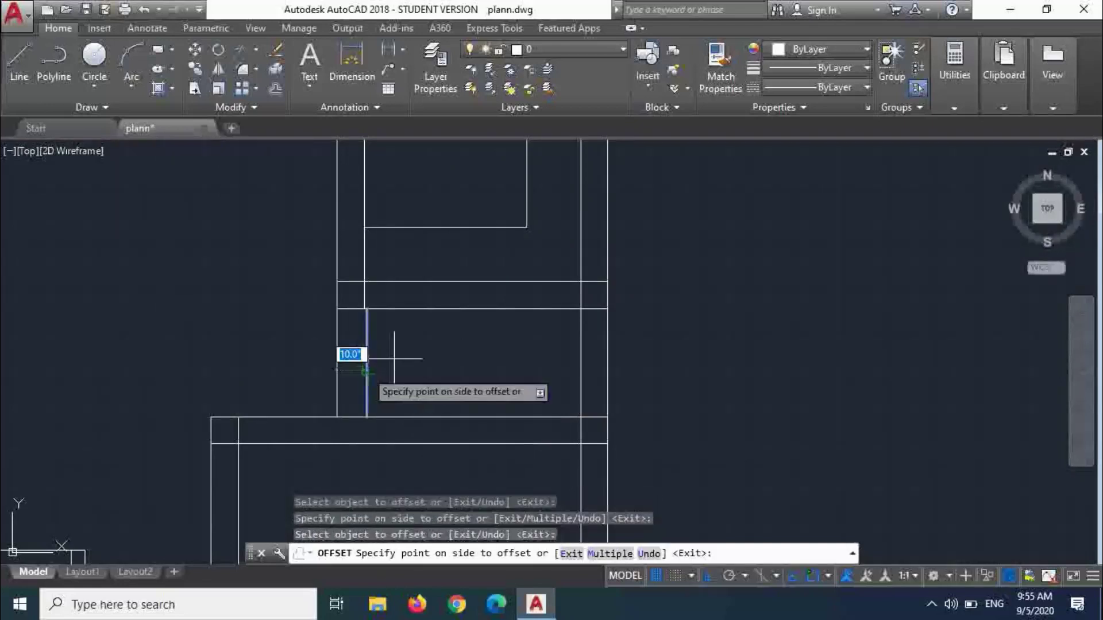
click(394, 359)
click(398, 370)
click(411, 367)
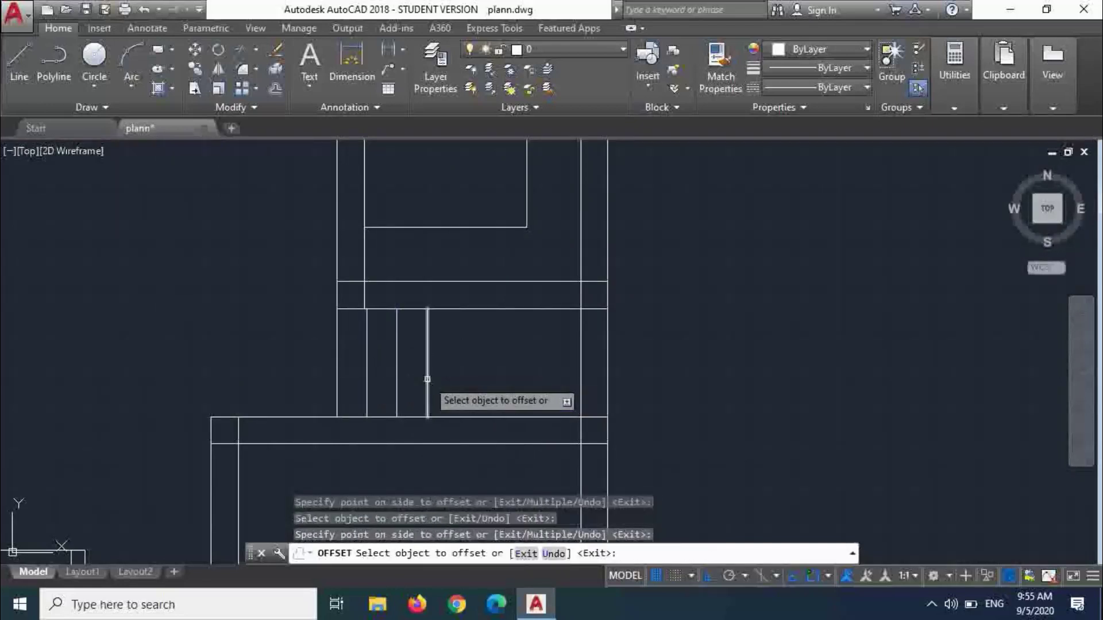
click(428, 373)
click(460, 381)
click(458, 377)
click(481, 367)
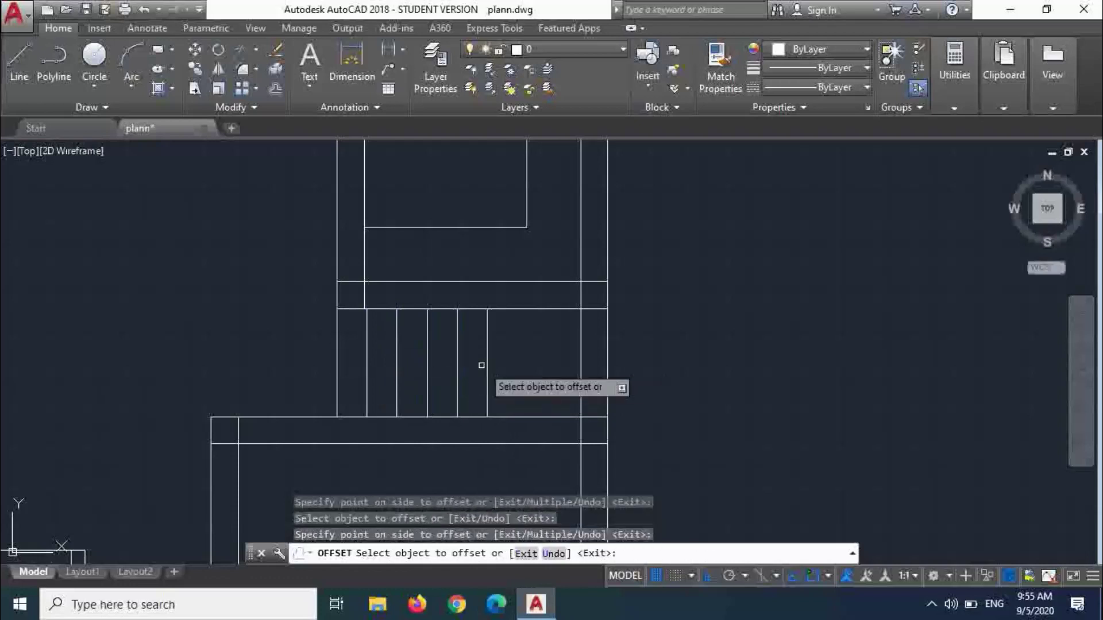
- Try a further 10-inch offset to the right of the last stair line, and undo it
click(486, 363)
click(500, 363)
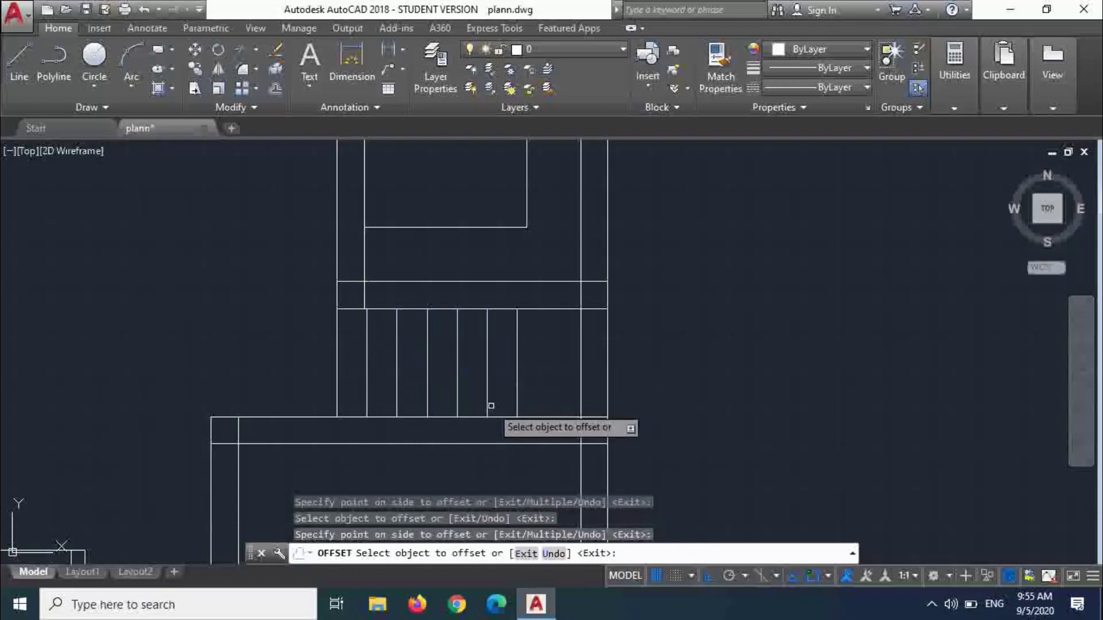
key(ctrl+z)
key(Escape)
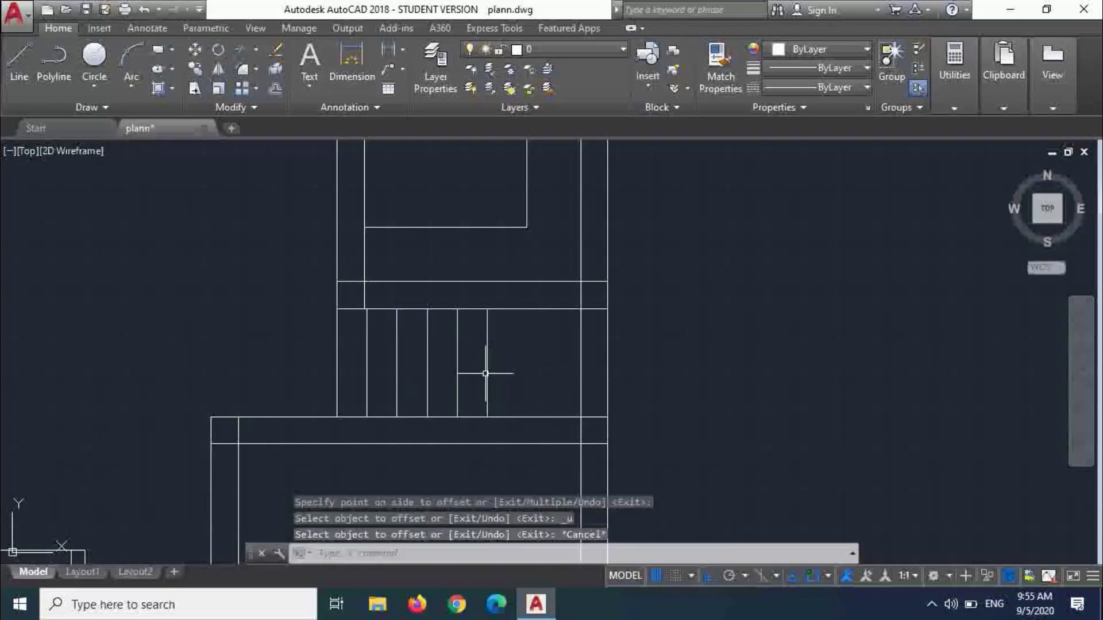
text(l)
key(Return)
click(487, 310)
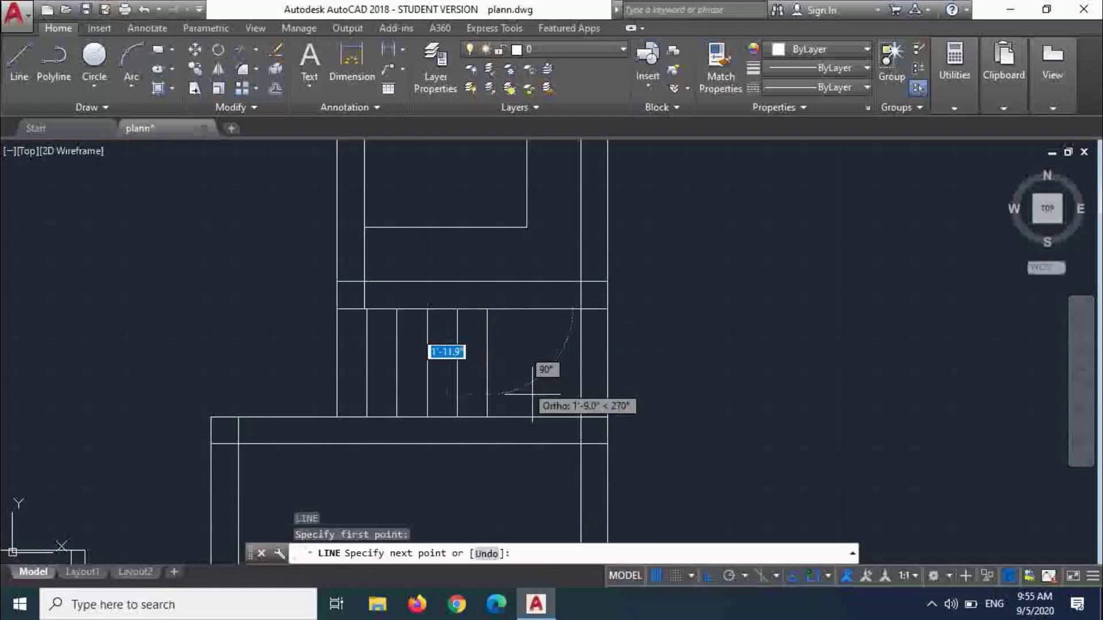
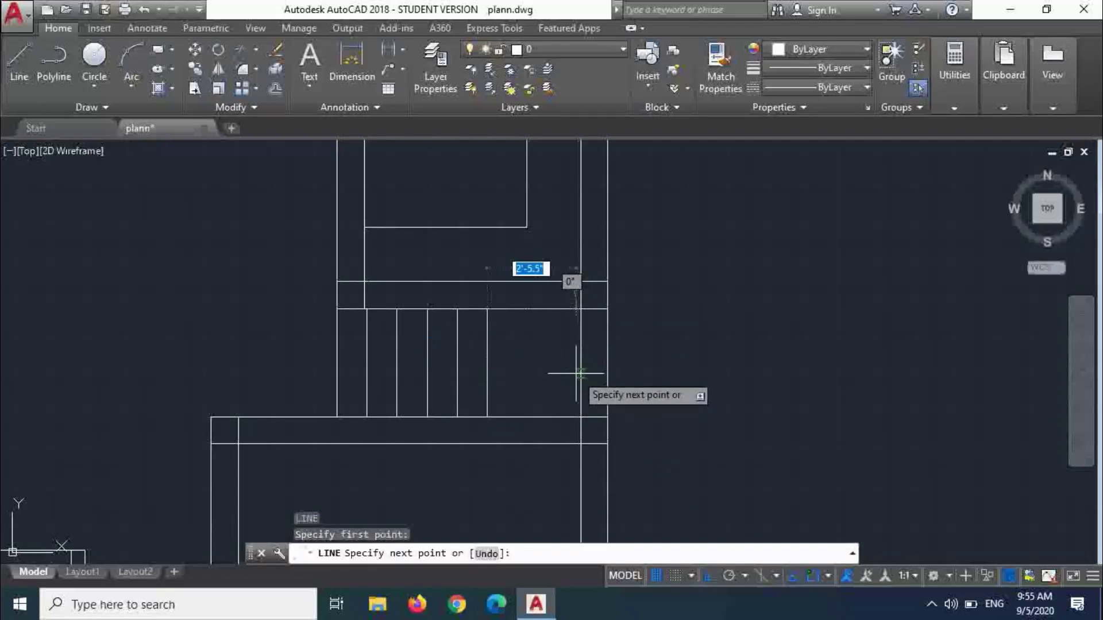
key(Escape)
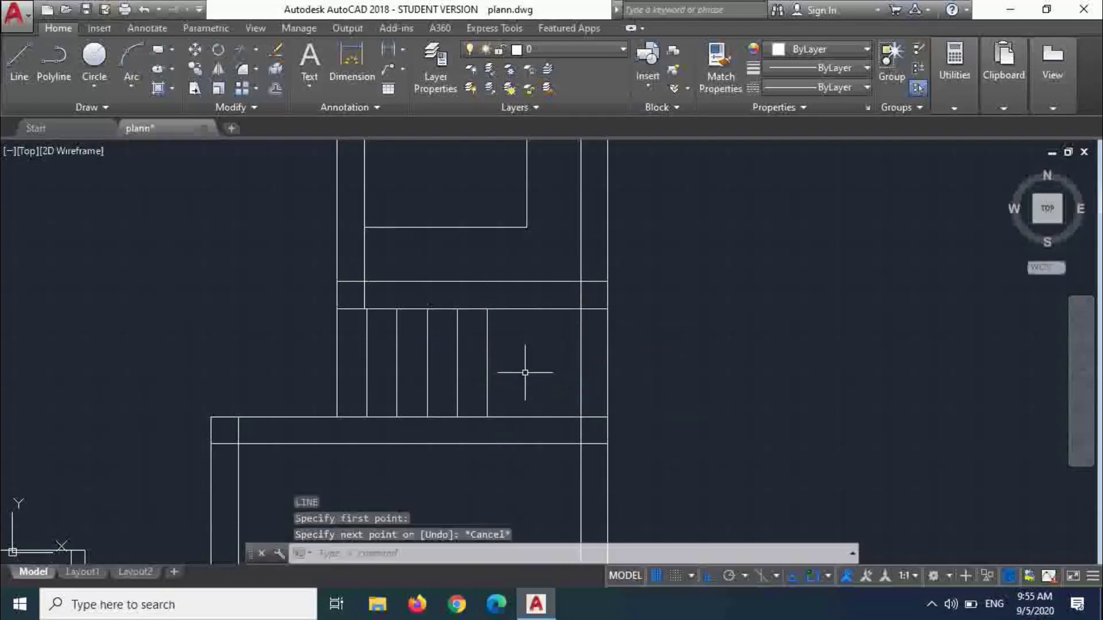
text(ex)
key(Return)
key(Return)
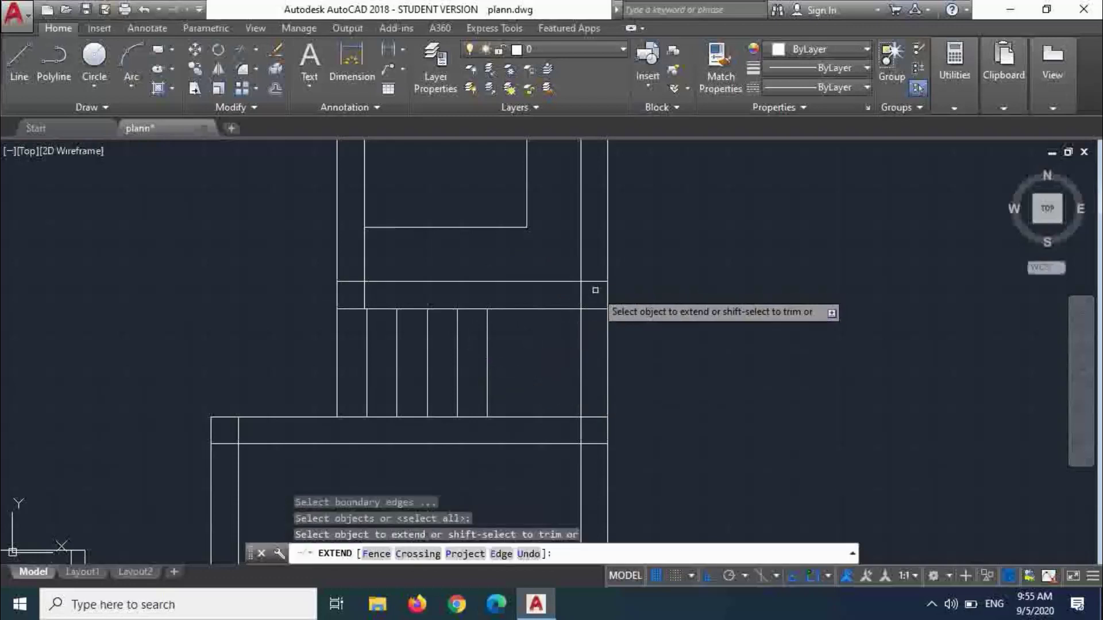
click(587, 298)
click(579, 297)
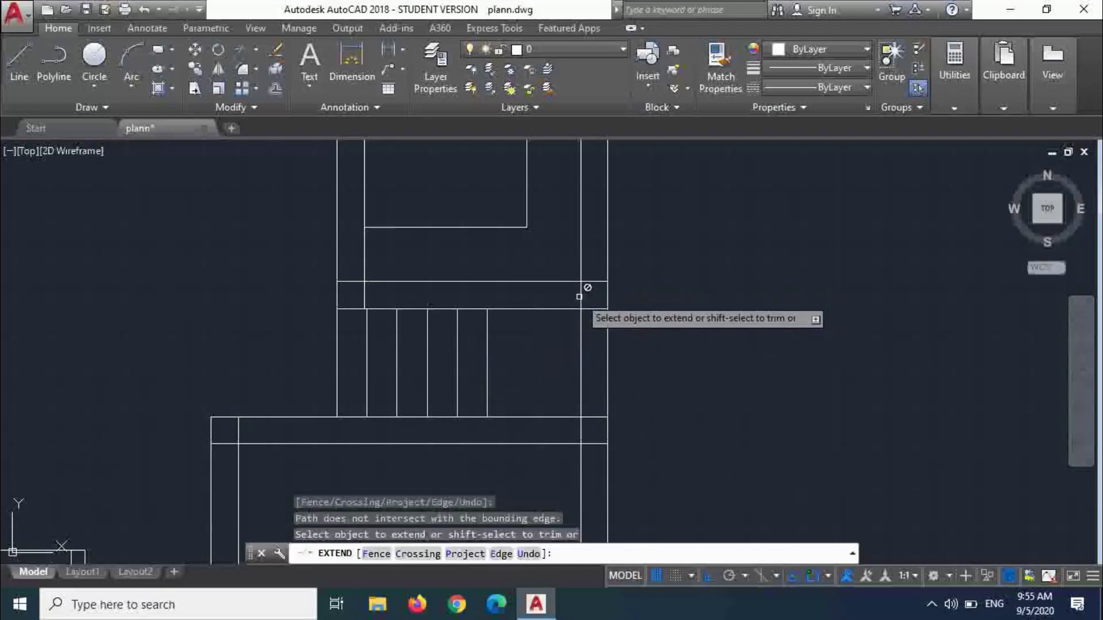
key(Escape)
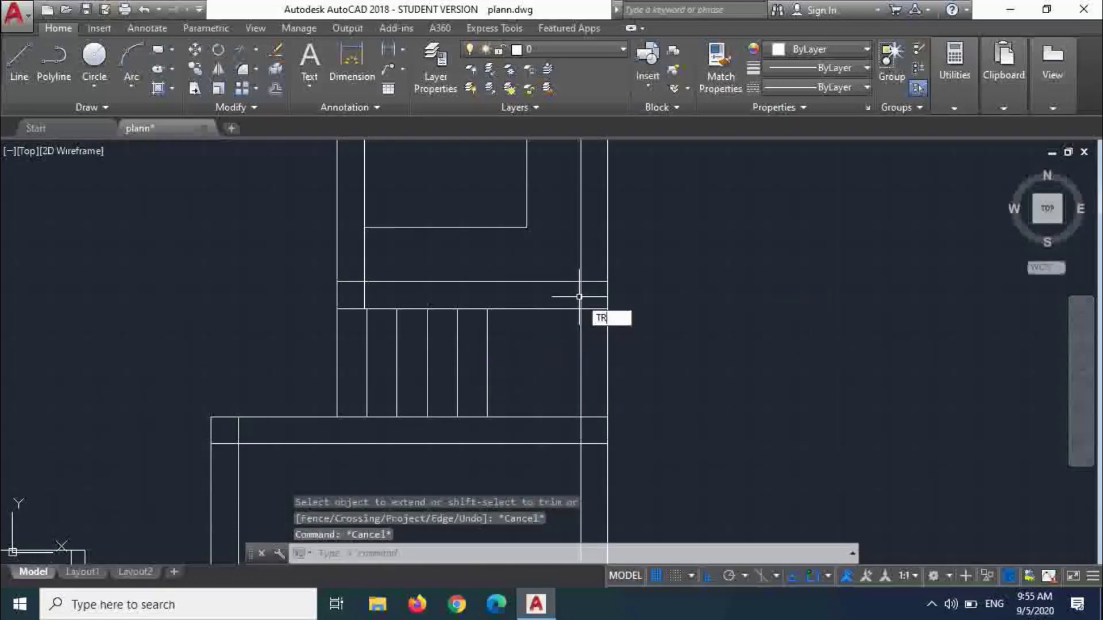
- Trim the right outer wall's inner line where it crosses the horizontal walls above and below the stair
text(TR)
key(Return)
key(Return)
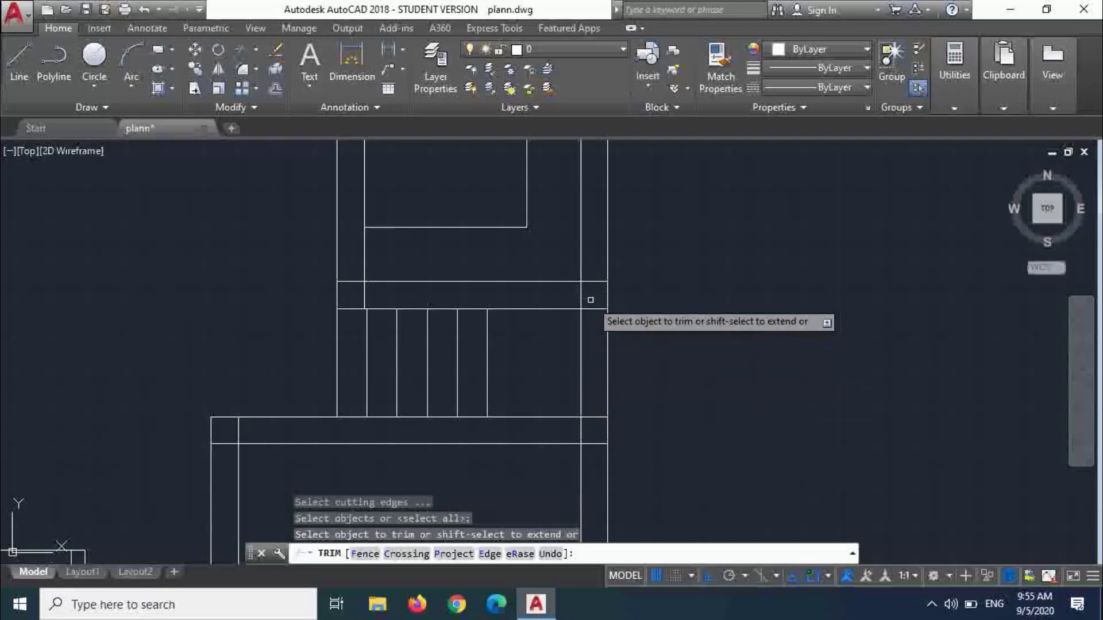
click(591, 300)
click(570, 291)
click(582, 435)
click(568, 425)
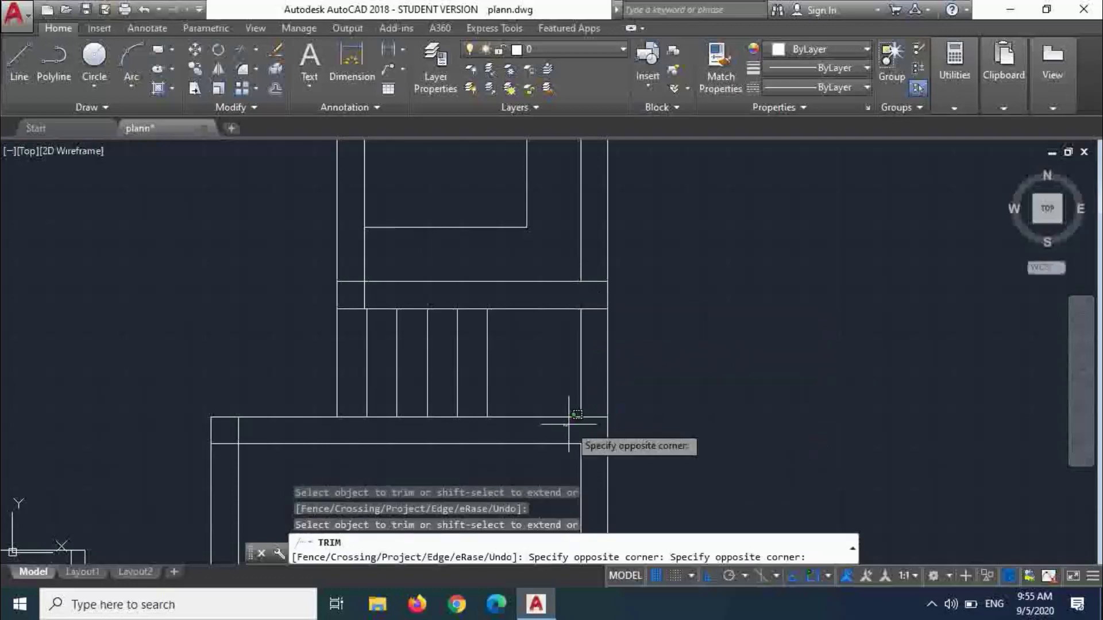
key(Escape)
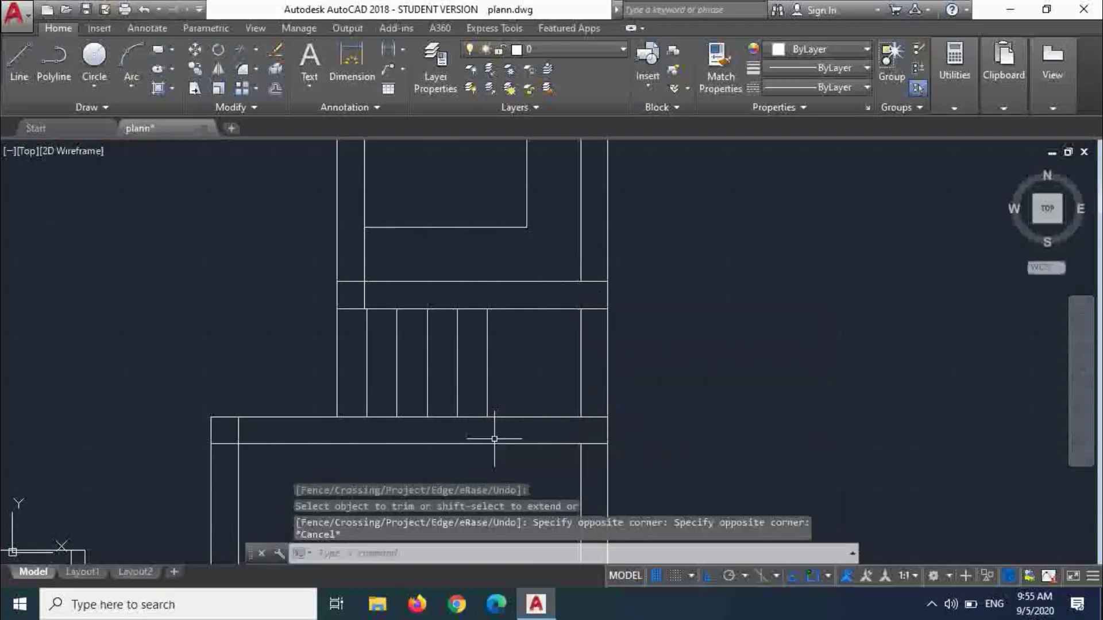
text(ex)
key(Return)
key(Return)
click(470, 418)
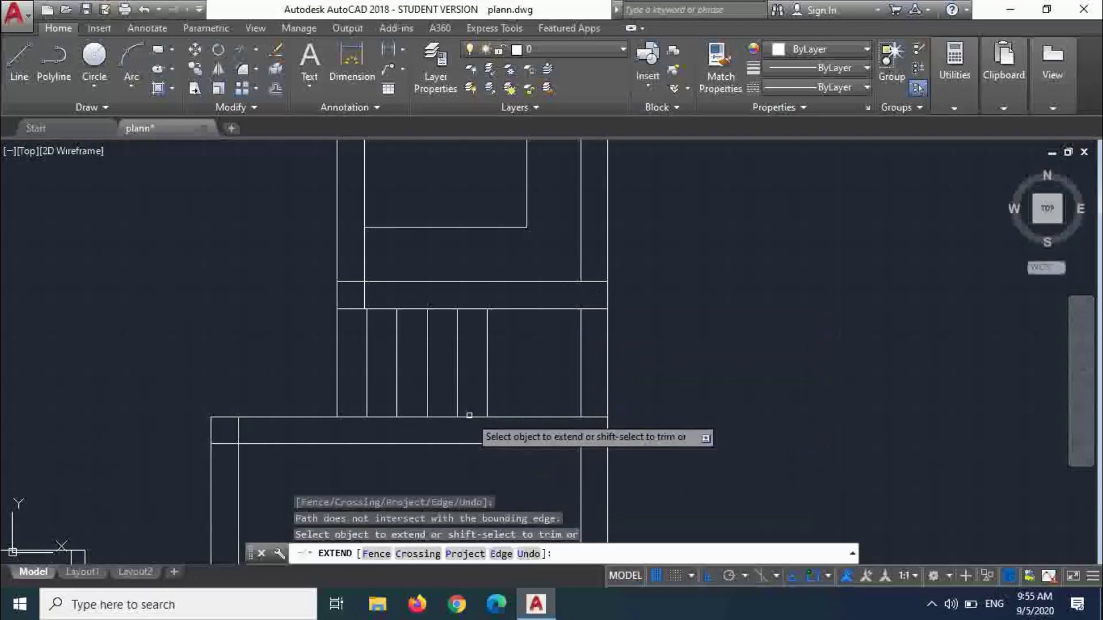
key(Escape)
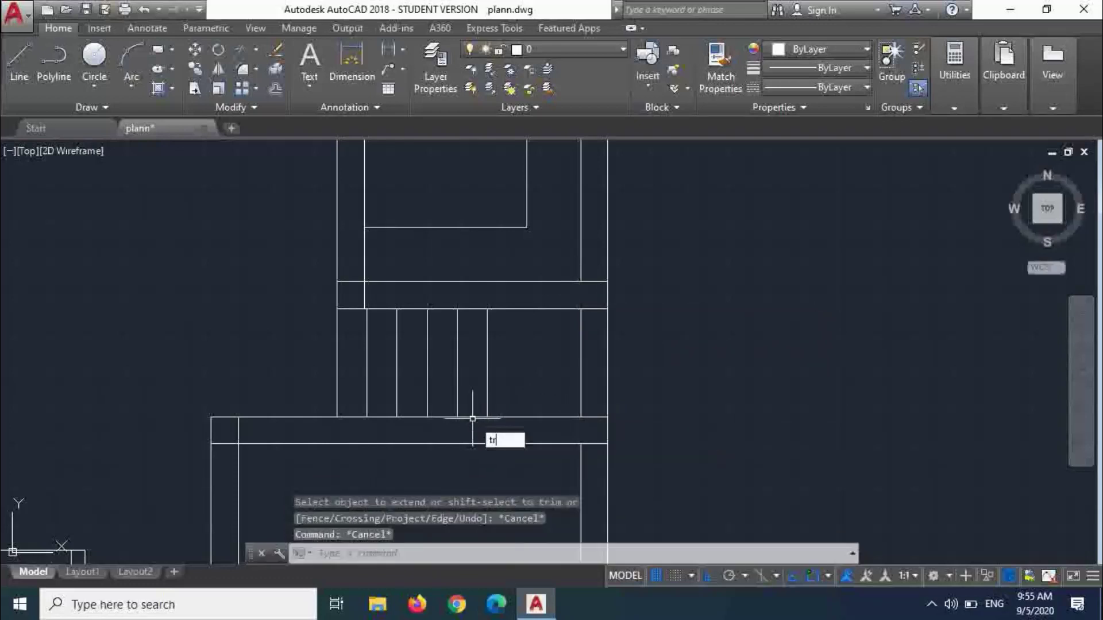
- Trim the upper line of the lower-right room's top wall between the last two stair lines
text(tr)
key(Return)
key(Return)
click(475, 417)
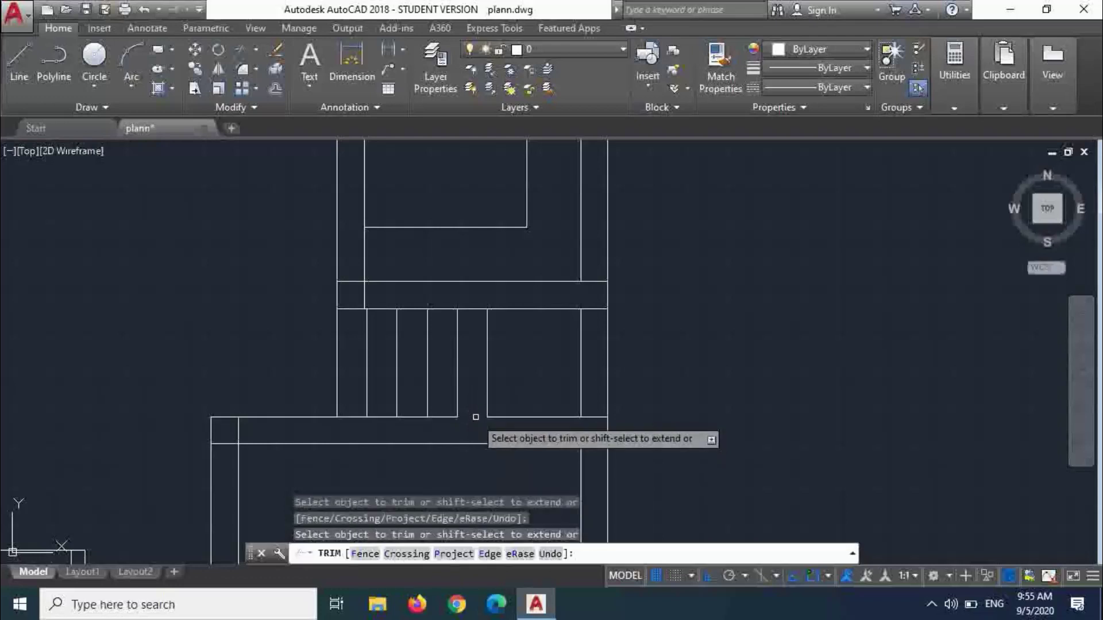
key(Escape)
- Draw two diagonal lines from the last stair line's upper end, one to the wall line below and one to the right inner wall line's midpoint
text(l)
key(Return)
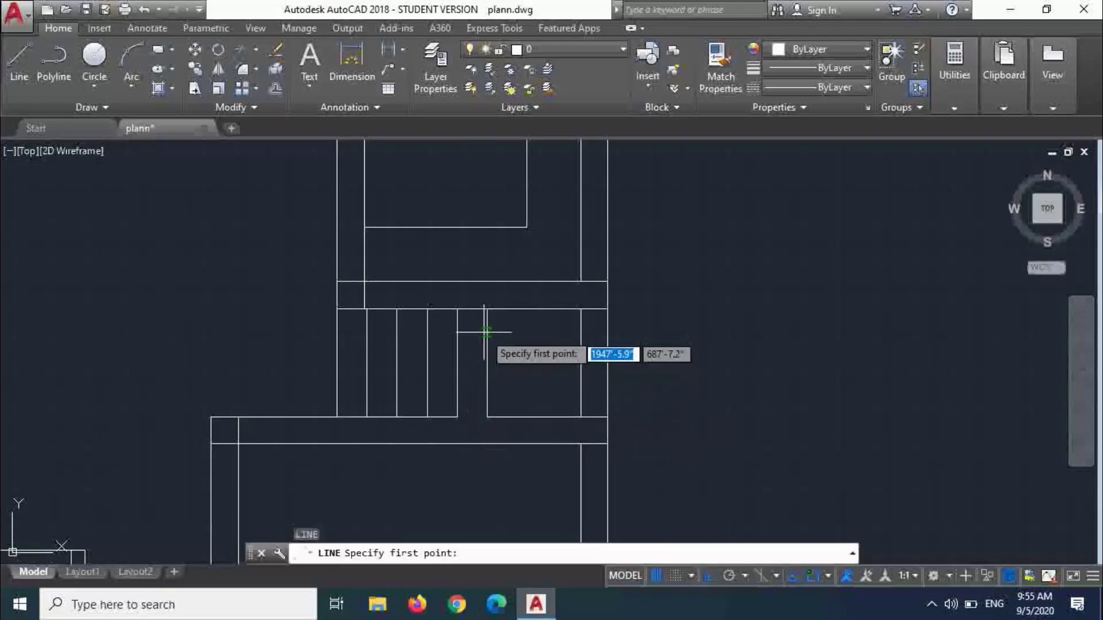
click(486, 309)
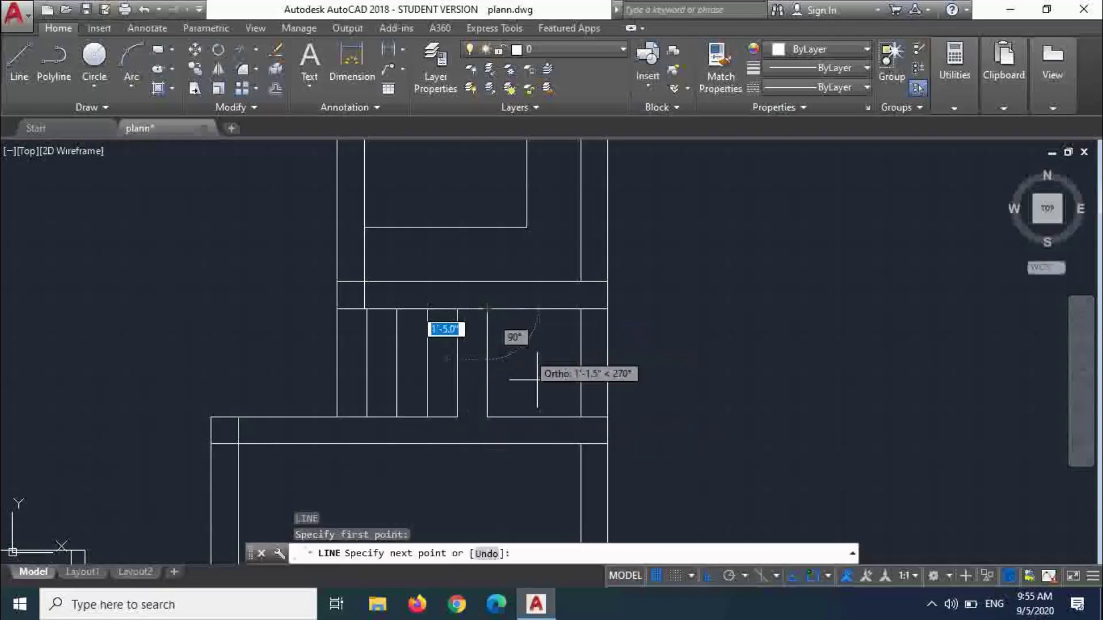
click(539, 414)
key(Escape)
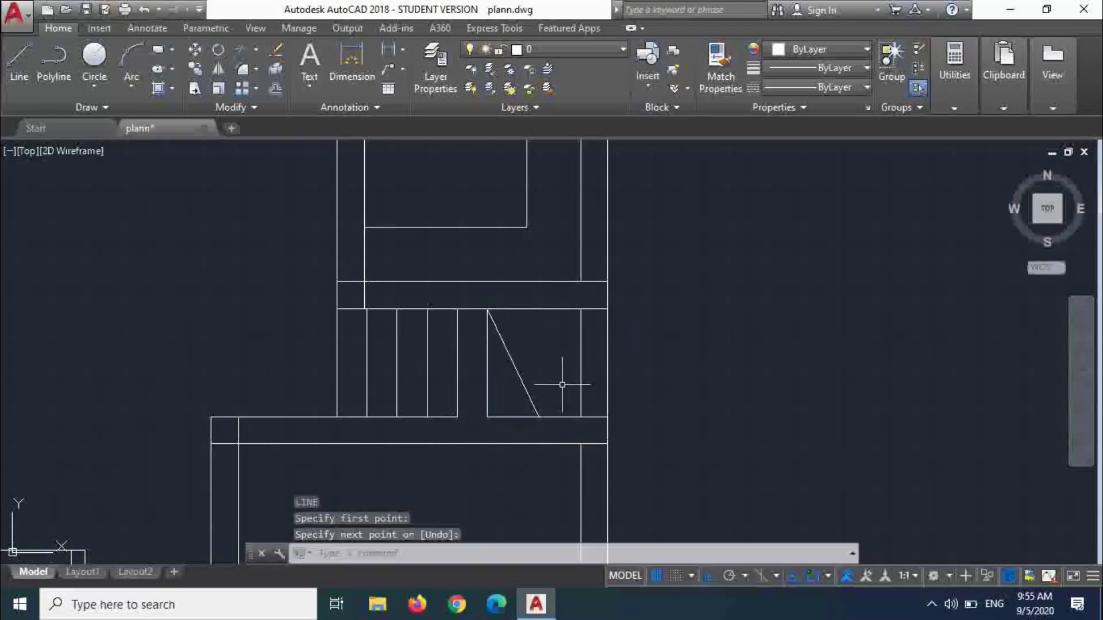
key(Return)
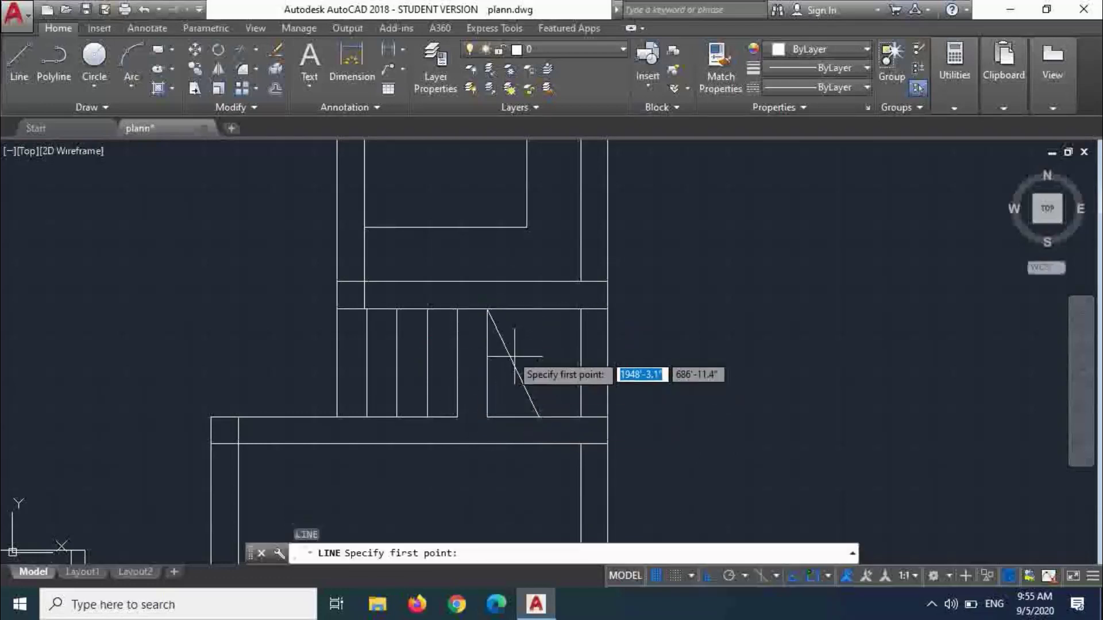
click(487, 309)
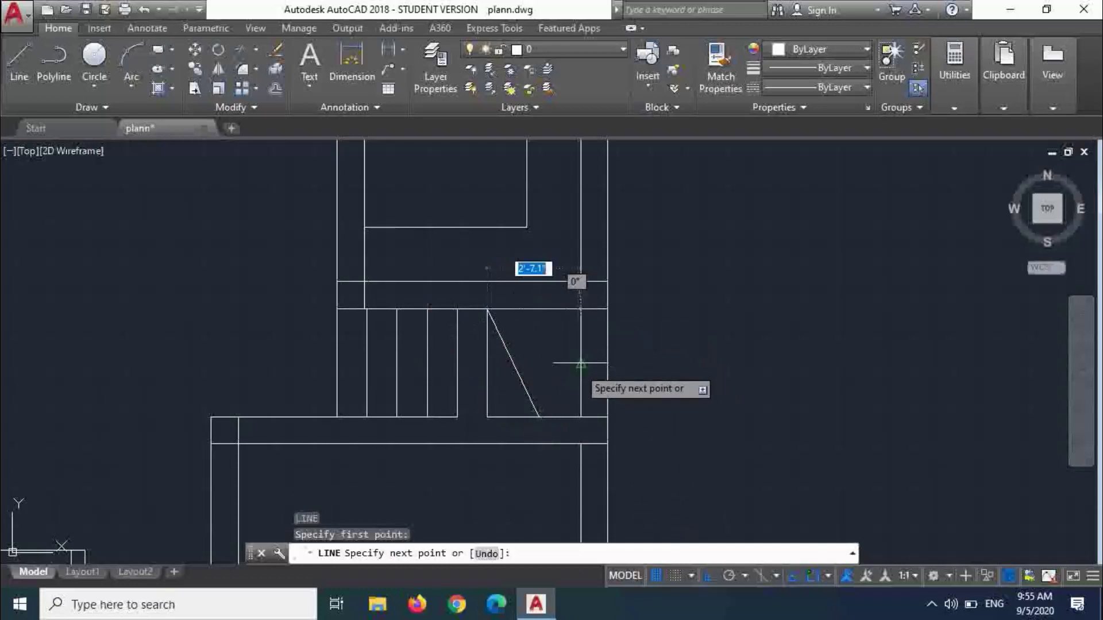
click(580, 363)
key(Escape)
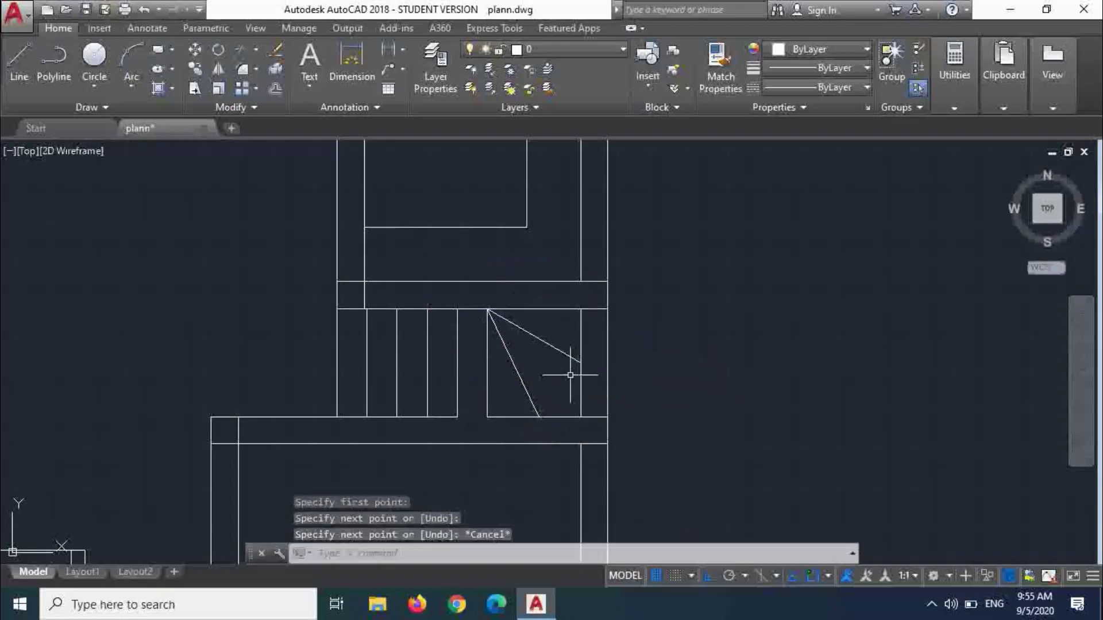
- Erase the separated piece of the lower-right room's top wall line below the diagonal stair lines
click(553, 417)
key(Delete)
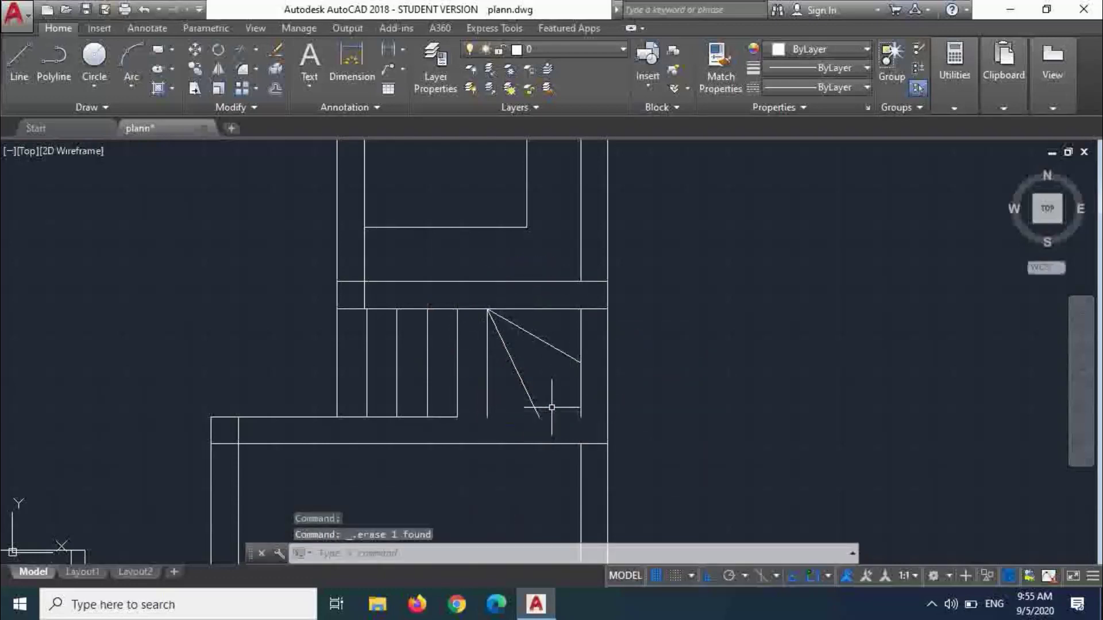
text(ec)
key(Return)
key(Return)
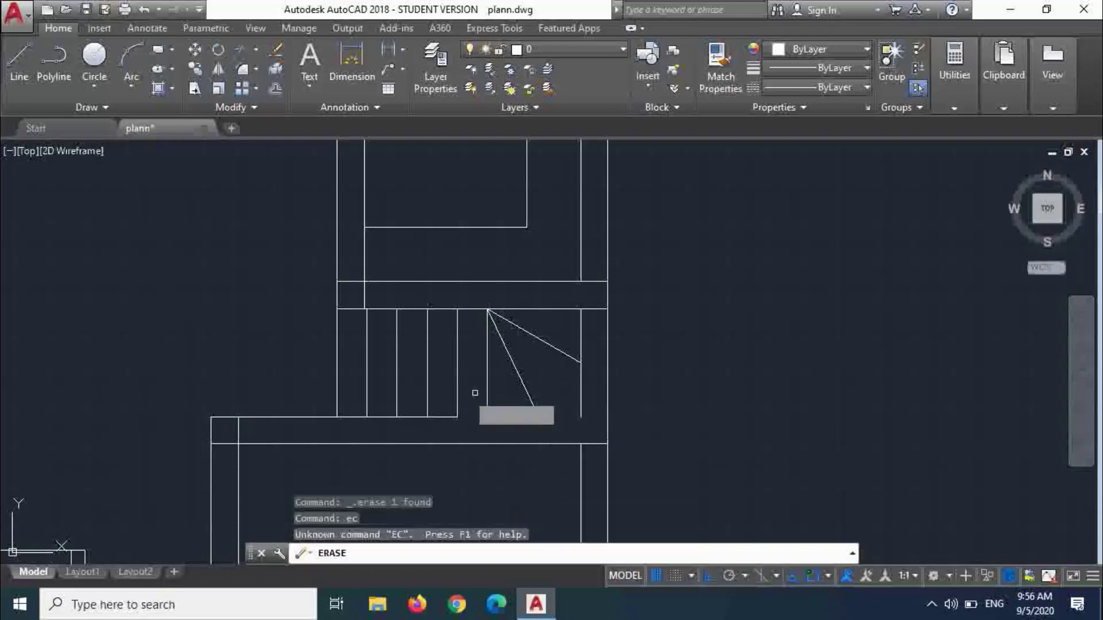
click(447, 415)
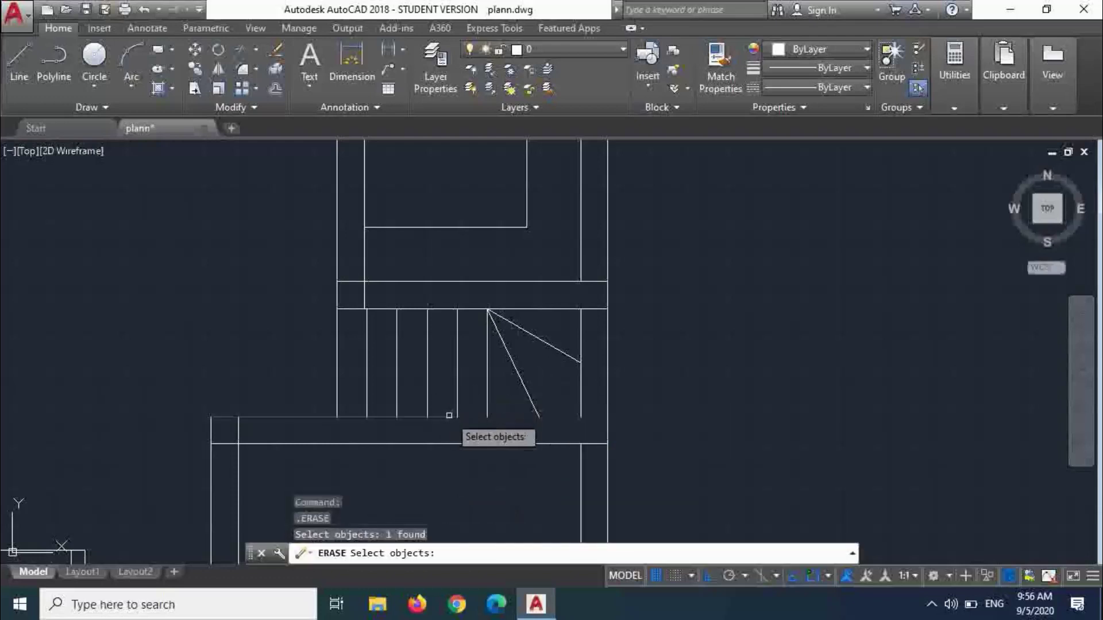
key(Escape)
key(Escape)
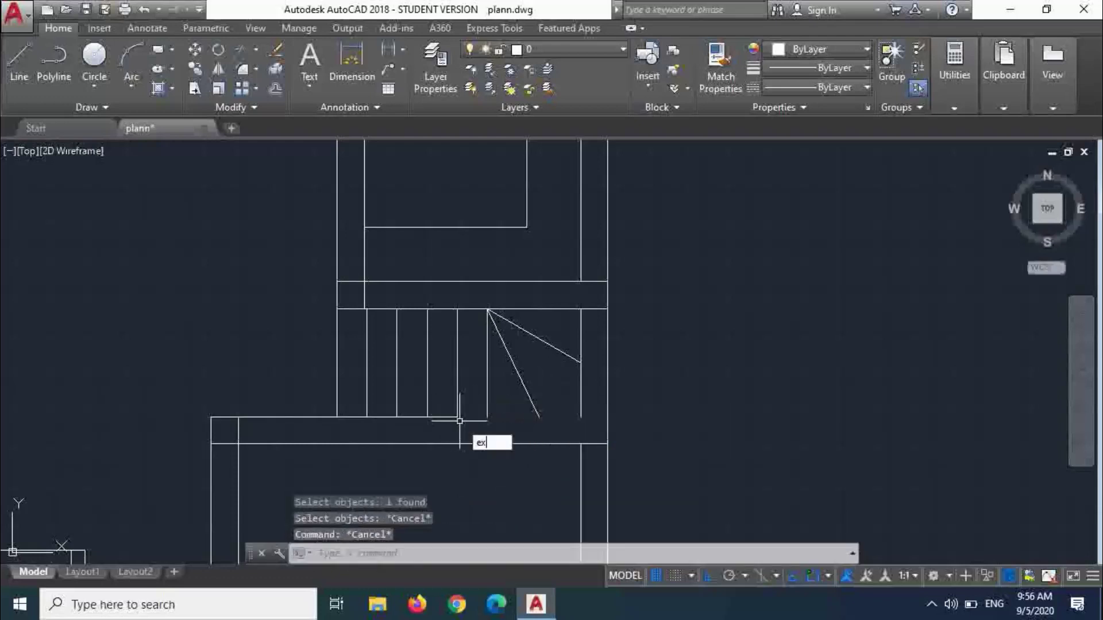
- Extend the upper line of the lower-right room's top wall rightward past the stair lines to the outer wall line
text(ex)
key(Return)
key(Return)
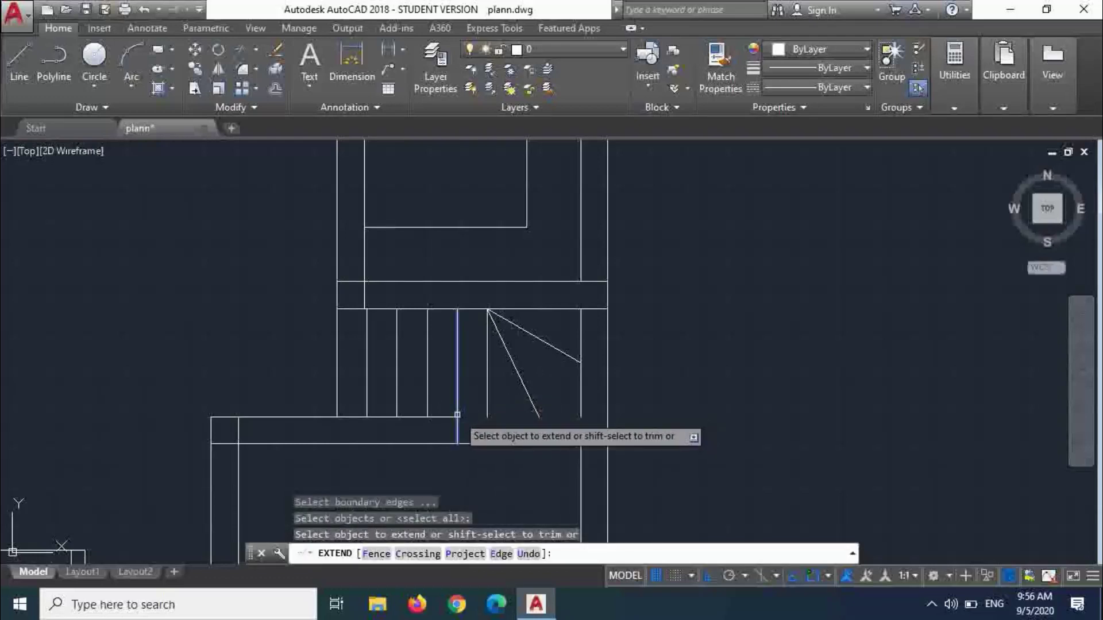
click(447, 416)
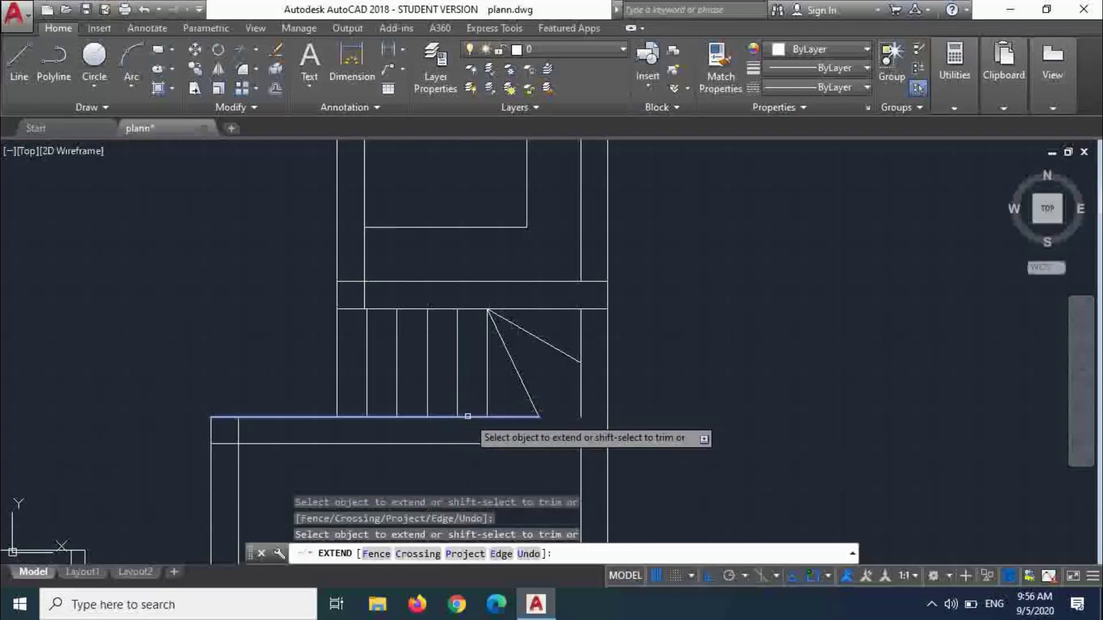
click(509, 416)
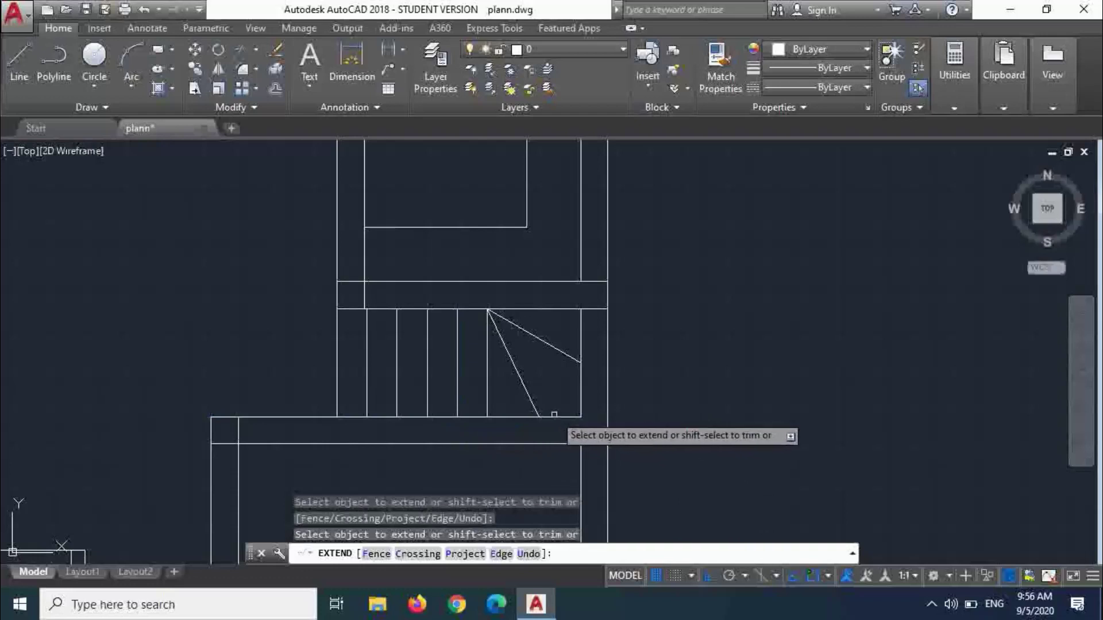
click(557, 416)
scroll(612, 321, down, 3)
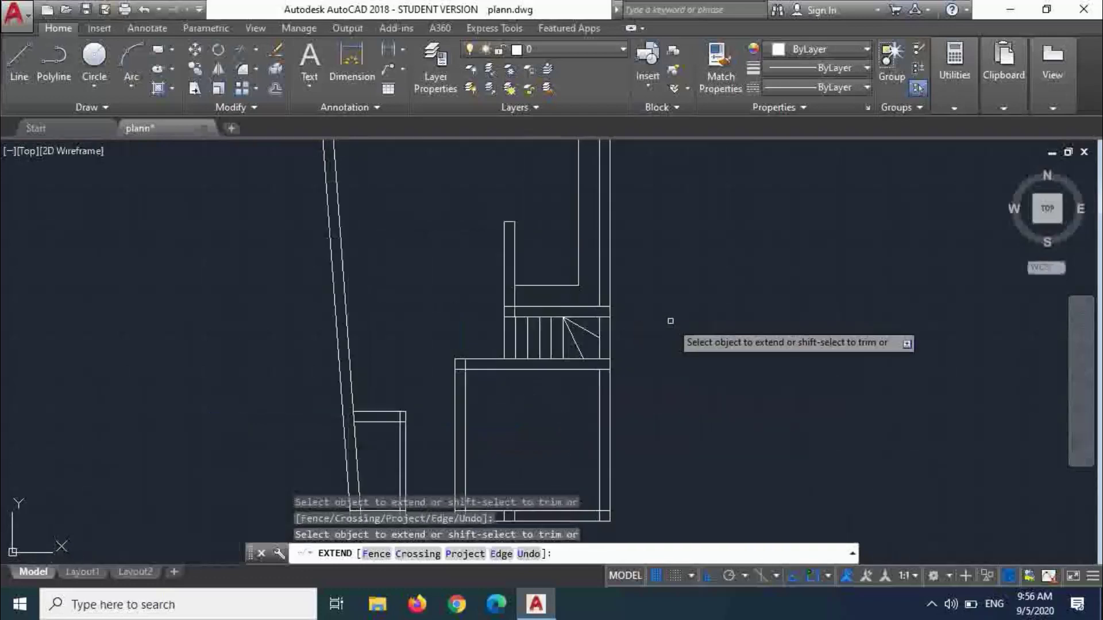
key(Escape)
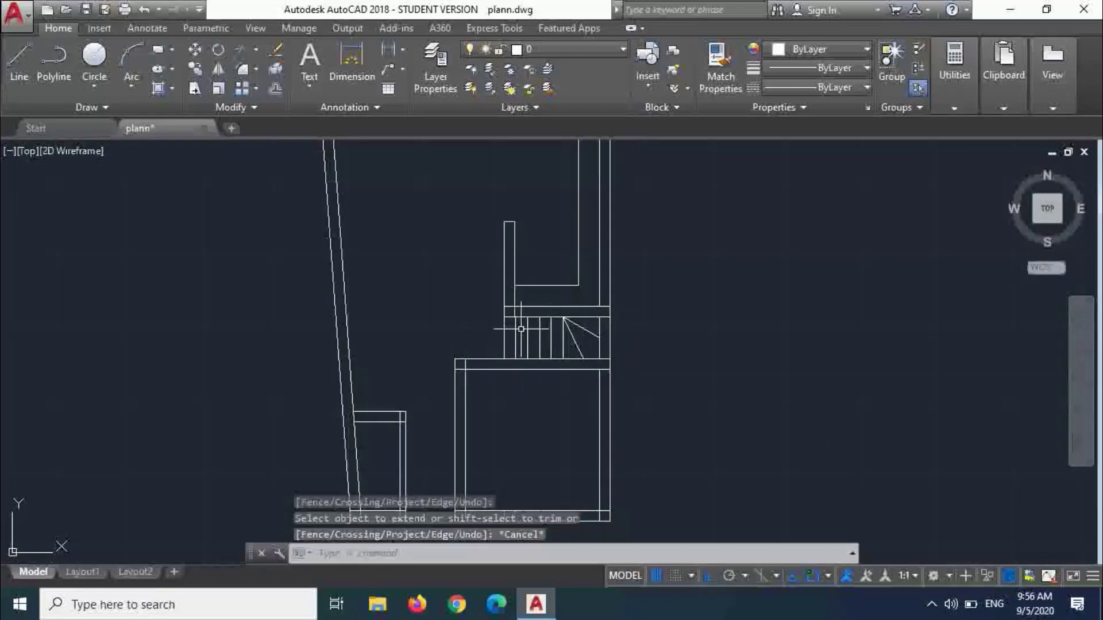
- Offset the left line of the short vertical wall above the staircase 6 inches to the left
scroll(521, 329, up, 4)
scroll(487, 286, up, 4)
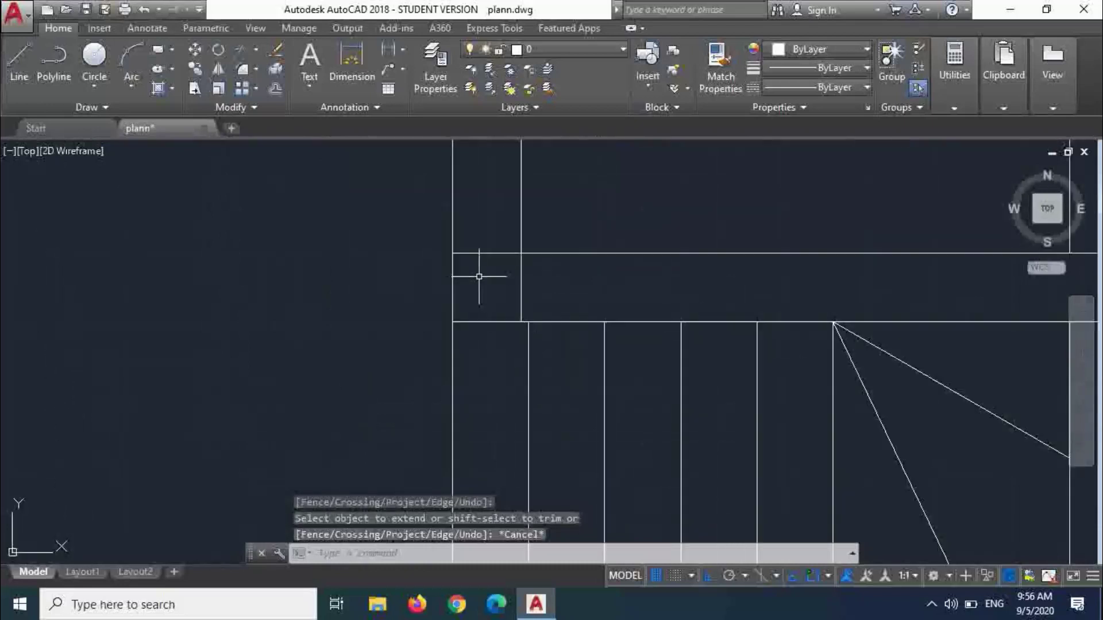
click(460, 278)
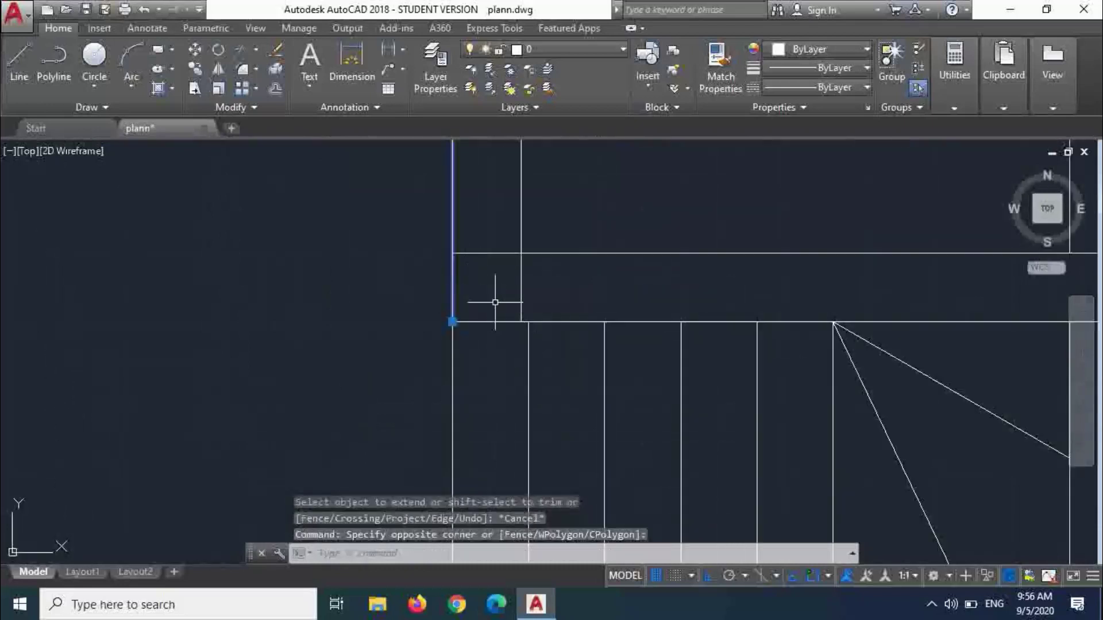
key(Escape)
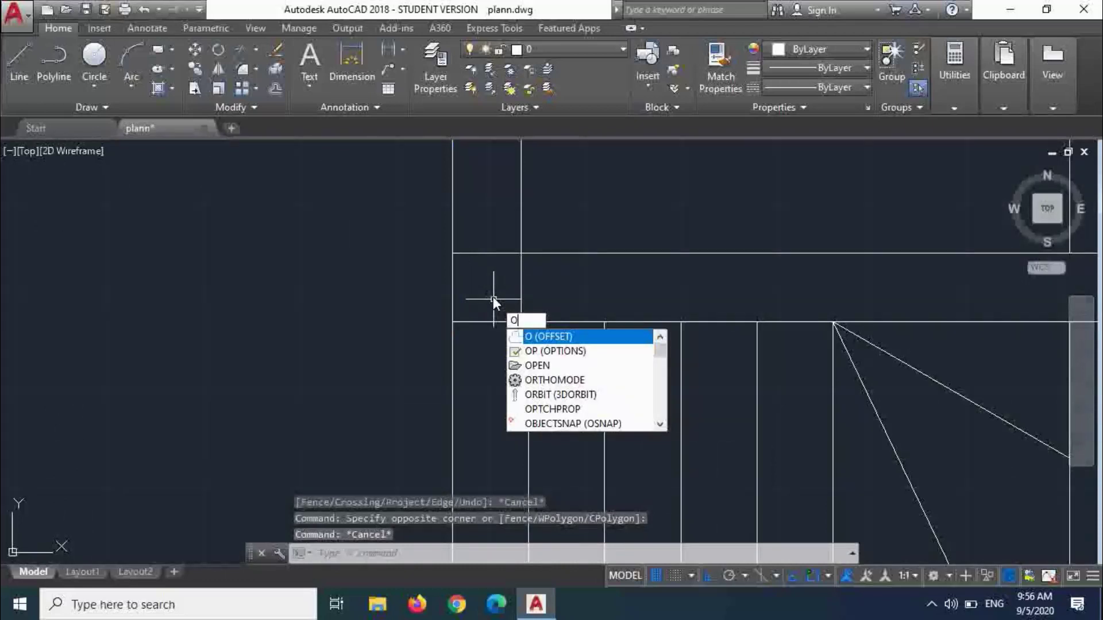
key(Return)
text(6)
key(Return)
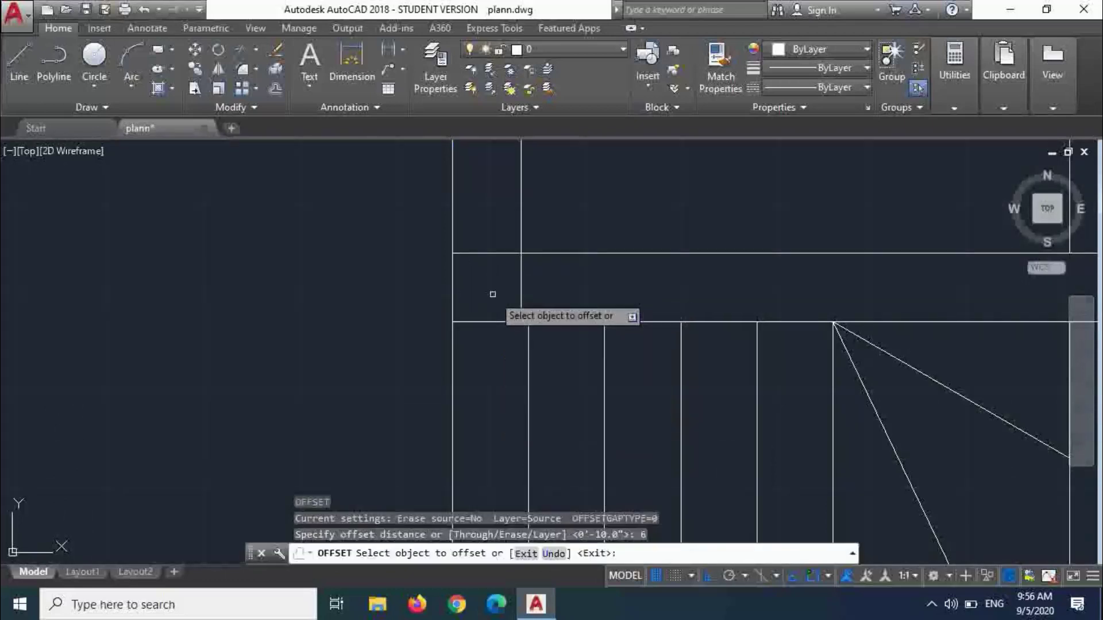
click(452, 282)
click(428, 273)
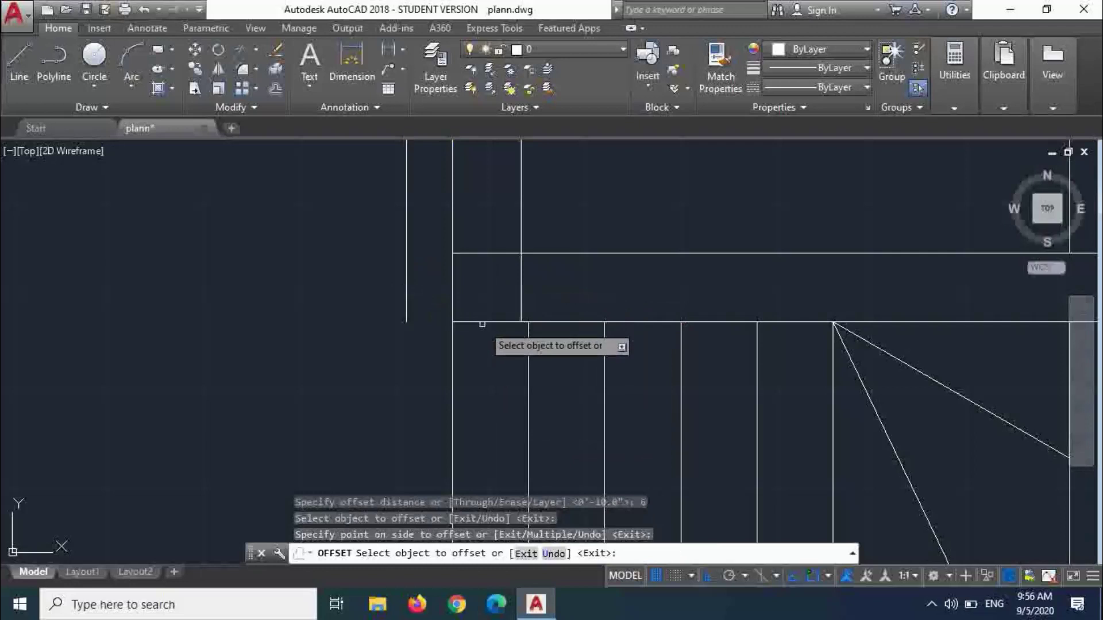
key(Escape)
key(Escape)
key(Escape)
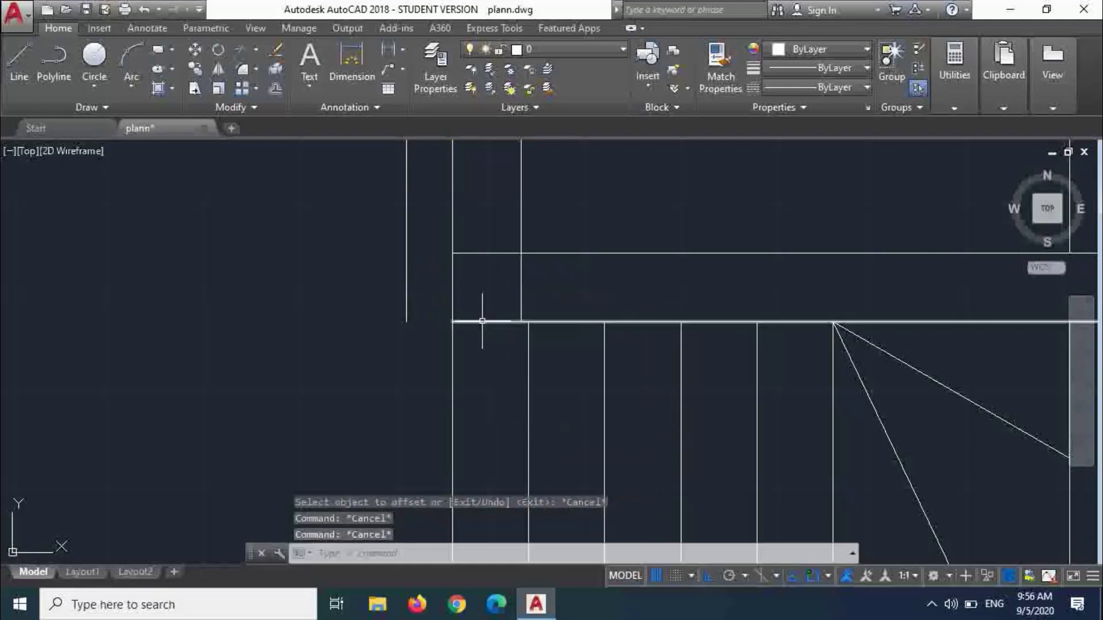
- Extend both lines of the horizontal wall above the staircase leftward to the 6-inch offset line
text(ex)
key(Return)
key(Return)
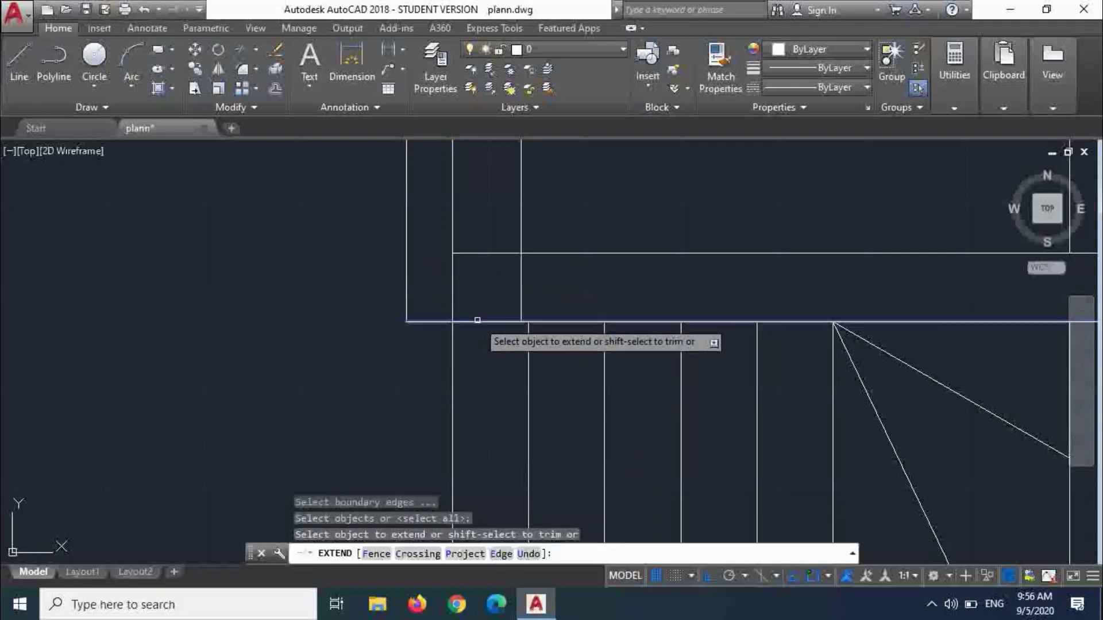
click(477, 322)
click(480, 253)
scroll(480, 254, down, 2)
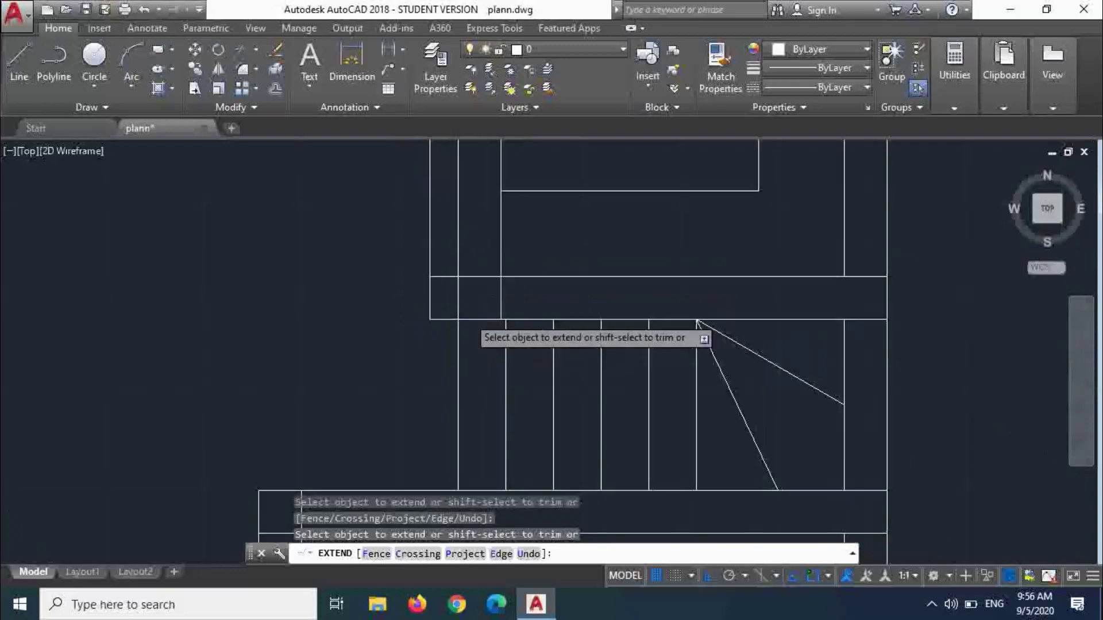
key(Escape)
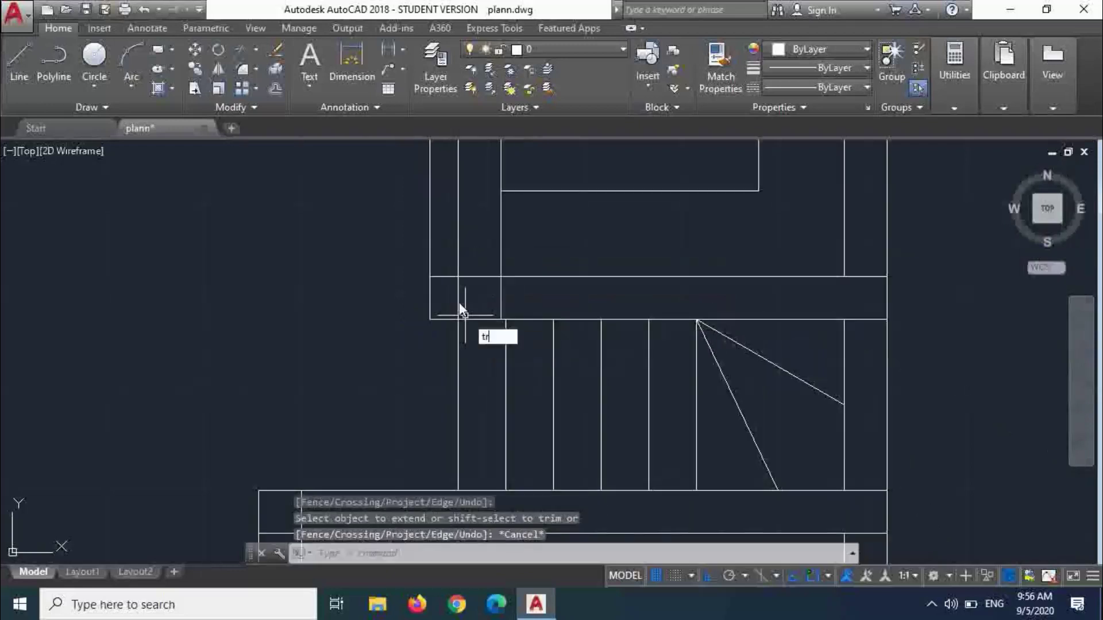
- Trim the 6-inch offset line above the horizontal wall, keeping only the piece that closes the wall's left end
key(Return)
key(Return)
click(426, 237)
click(434, 244)
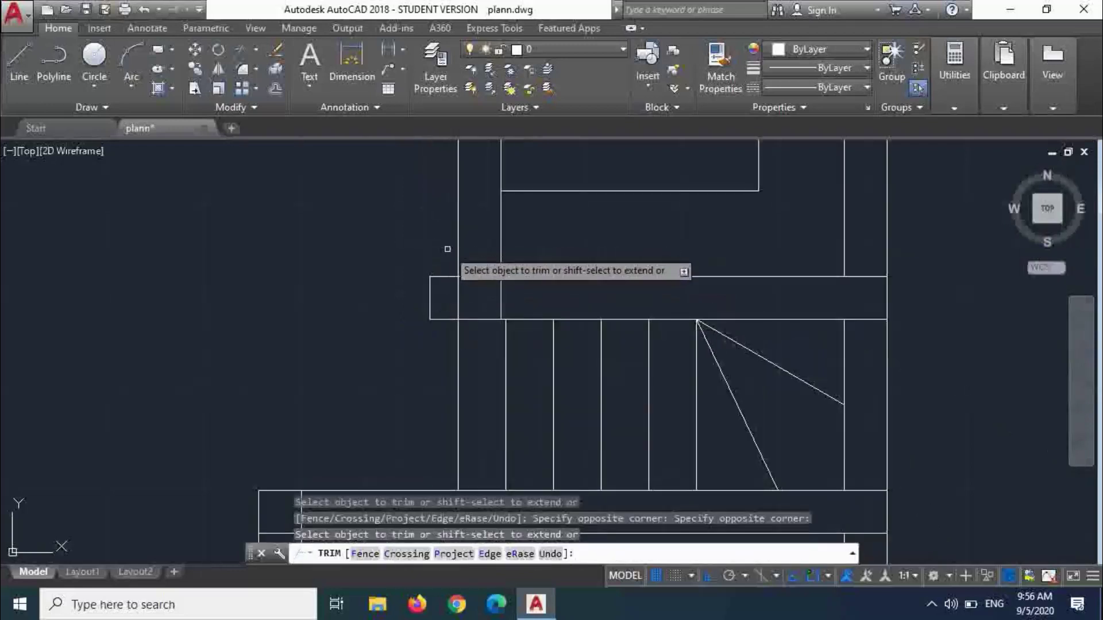
scroll(478, 308, down, 2)
scroll(478, 309, down, 3)
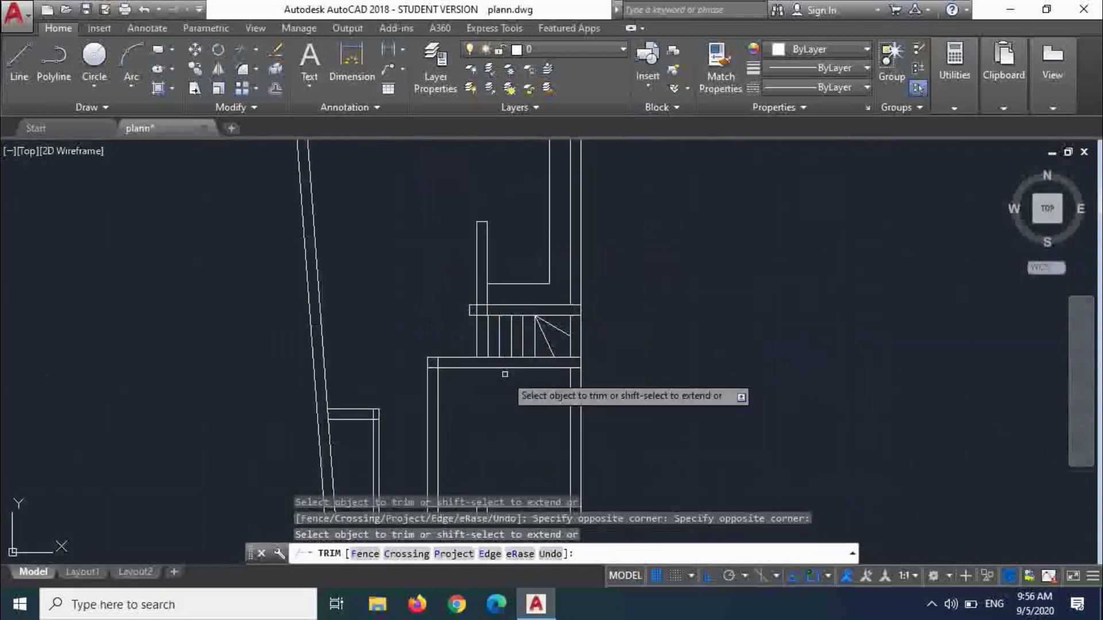
scroll(483, 261, up, 2)
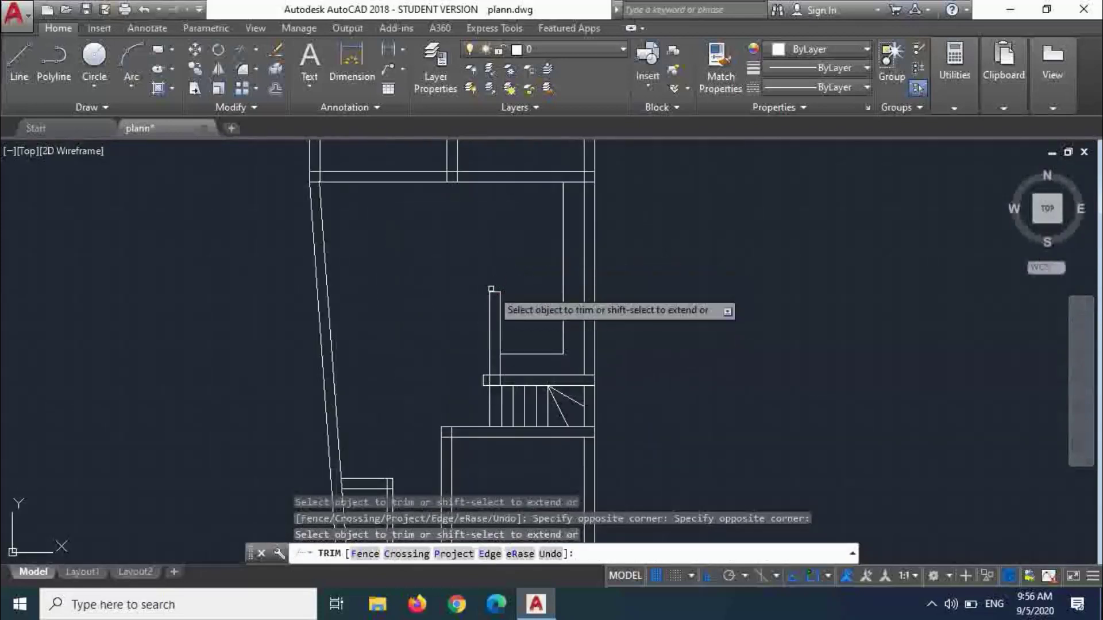
scroll(491, 303, down, 2)
scroll(425, 388, up, 2)
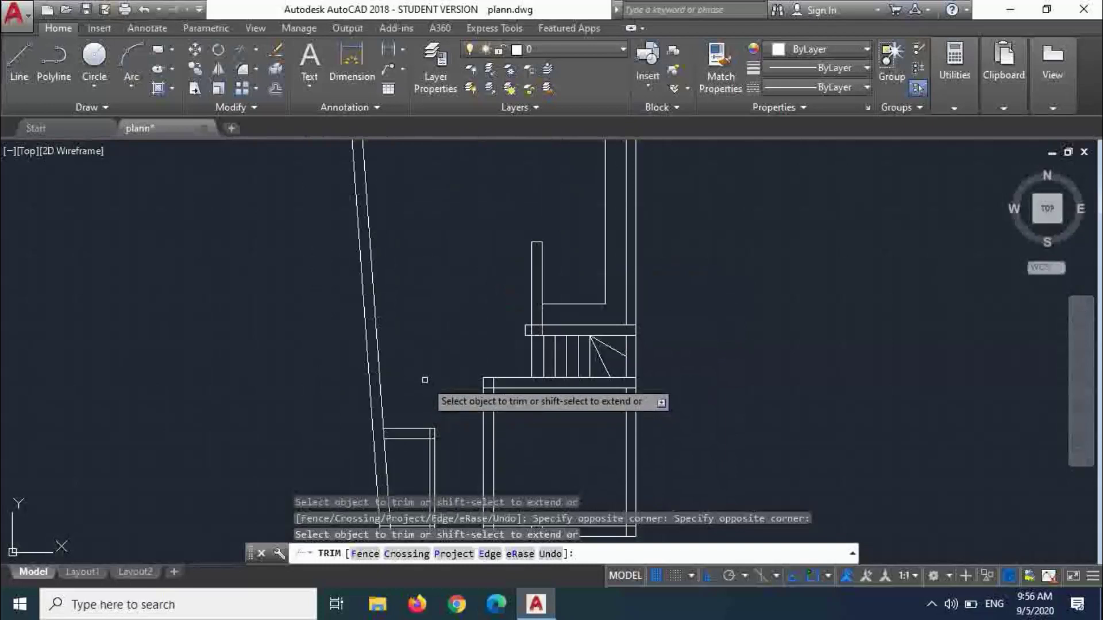
key(Escape)
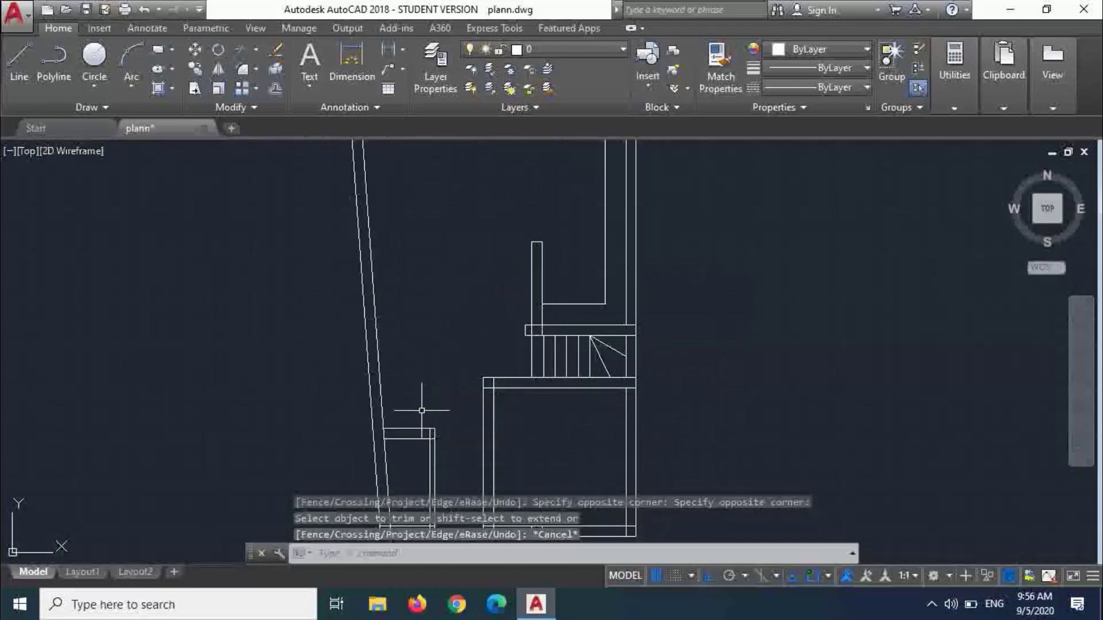
key(Escape)
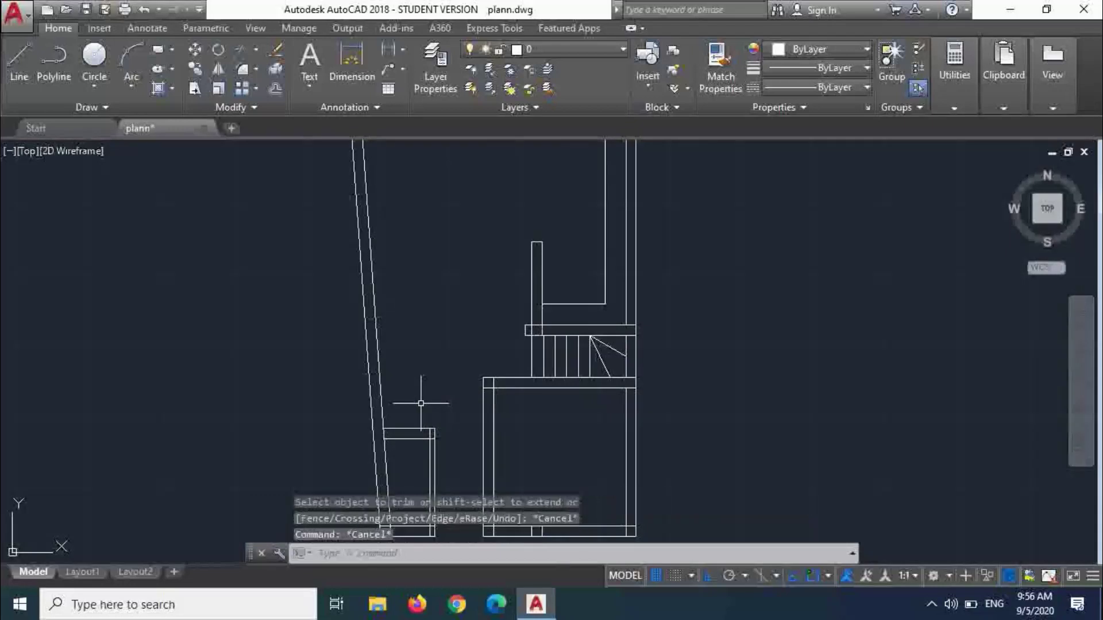
- Offset the upper line of the lower-left room's top wall upward by 3.9'
text(O)
key(Return)
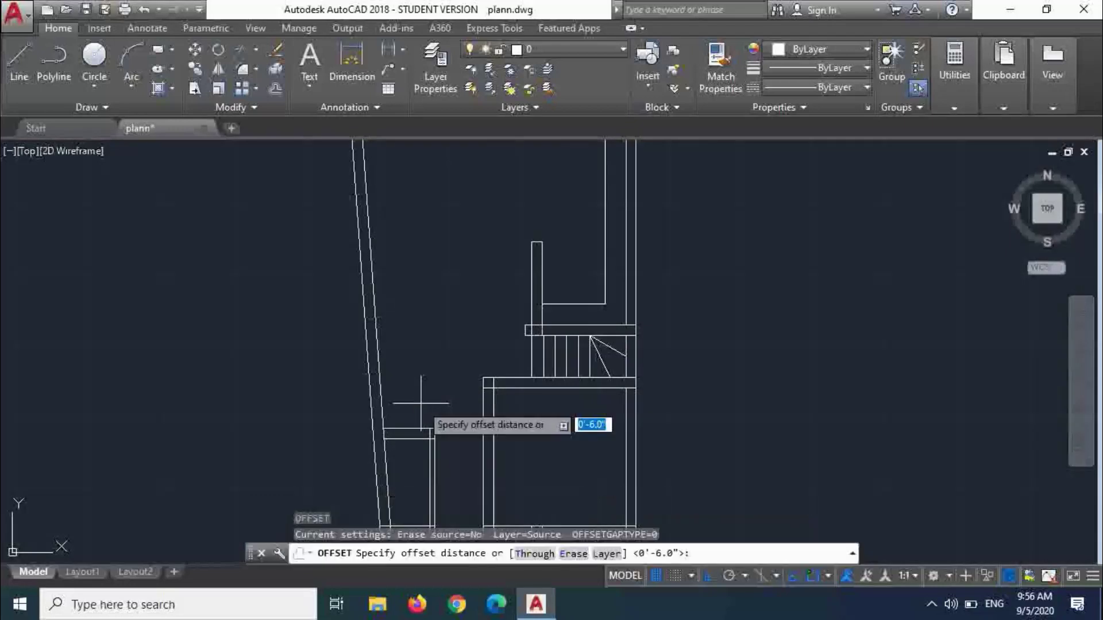
text(3.9')
key(Return)
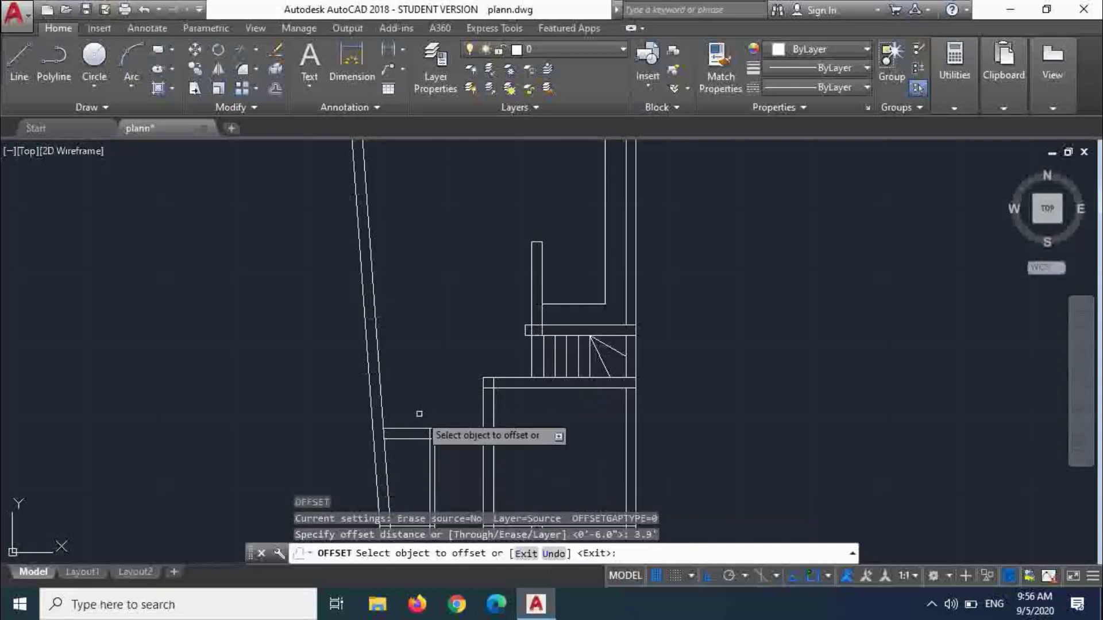
click(408, 429)
click(404, 307)
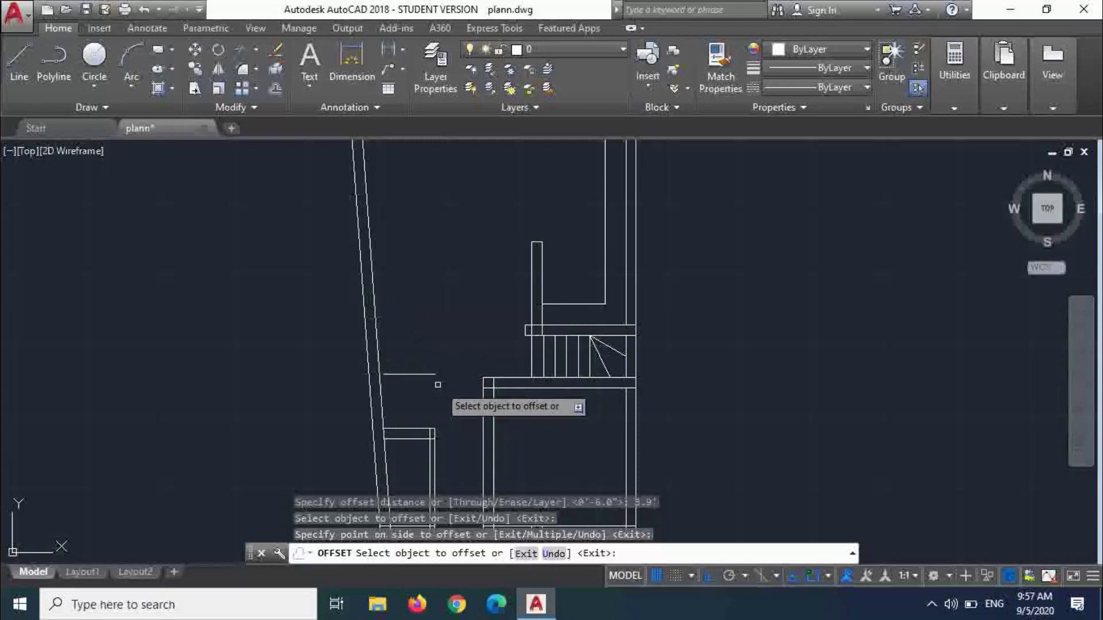
key(Escape)
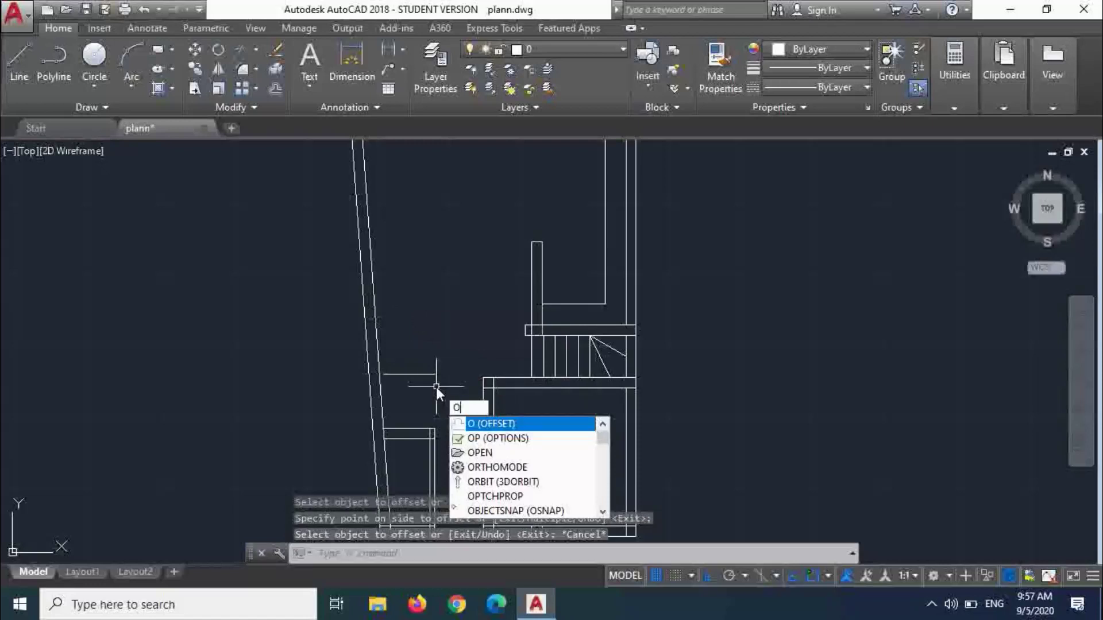
- Offset the new horizontal line above the lower-left room upward by 7.5'
key(Return)
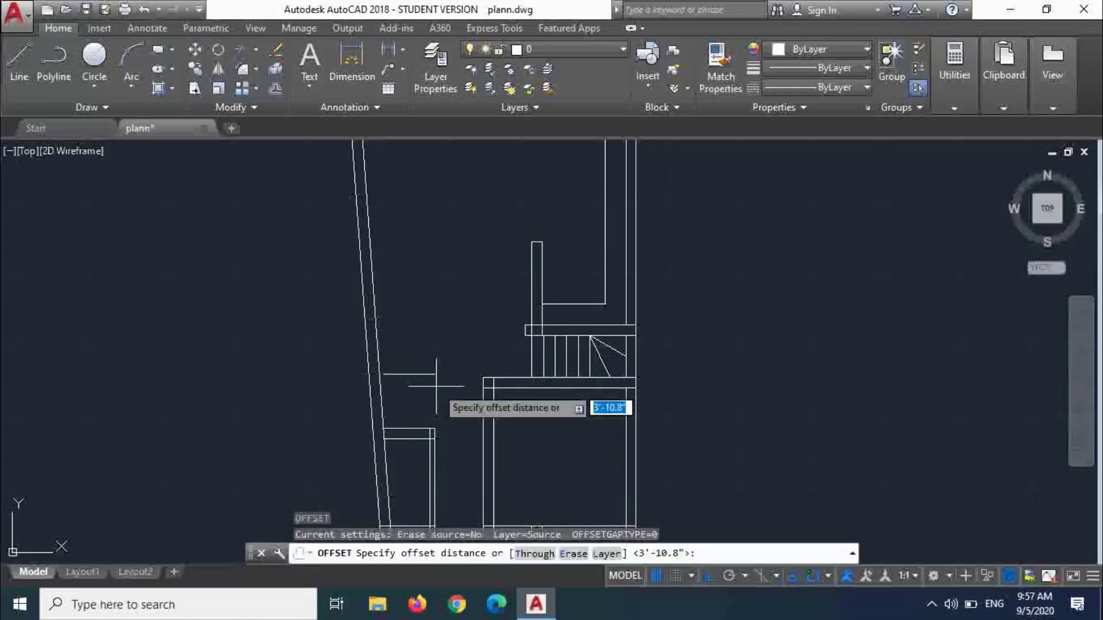
text(7.5')
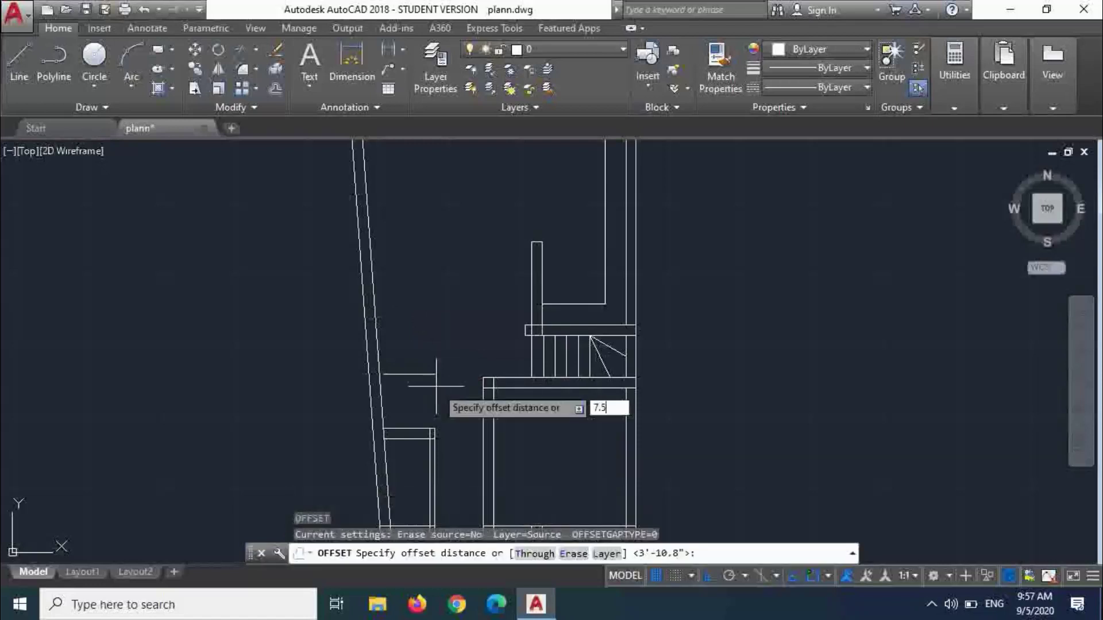
key(Return)
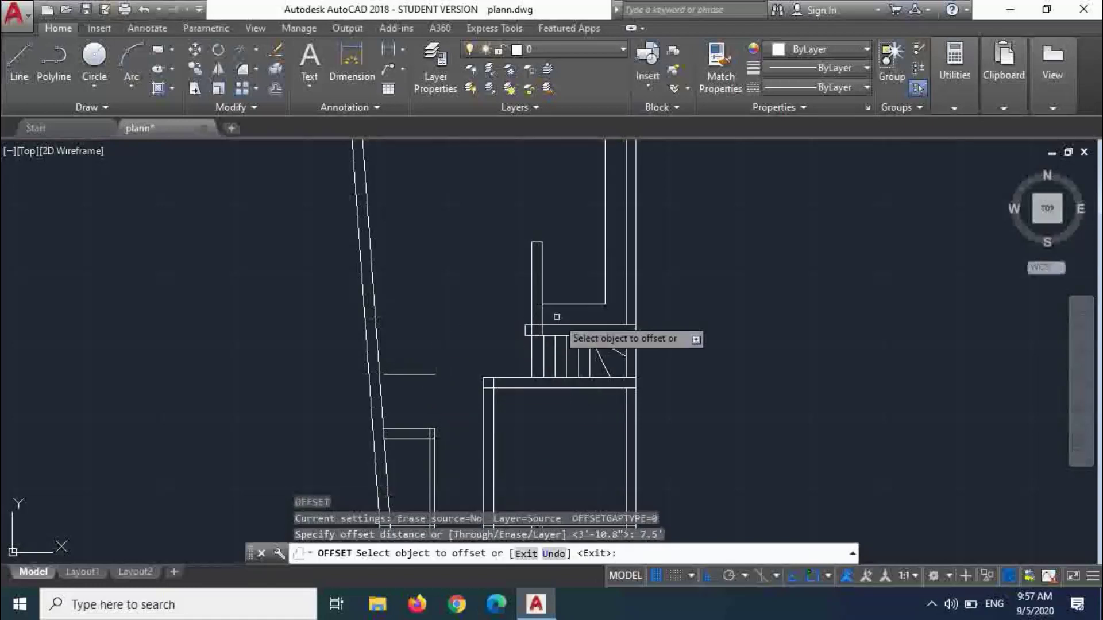
click(418, 374)
click(419, 321)
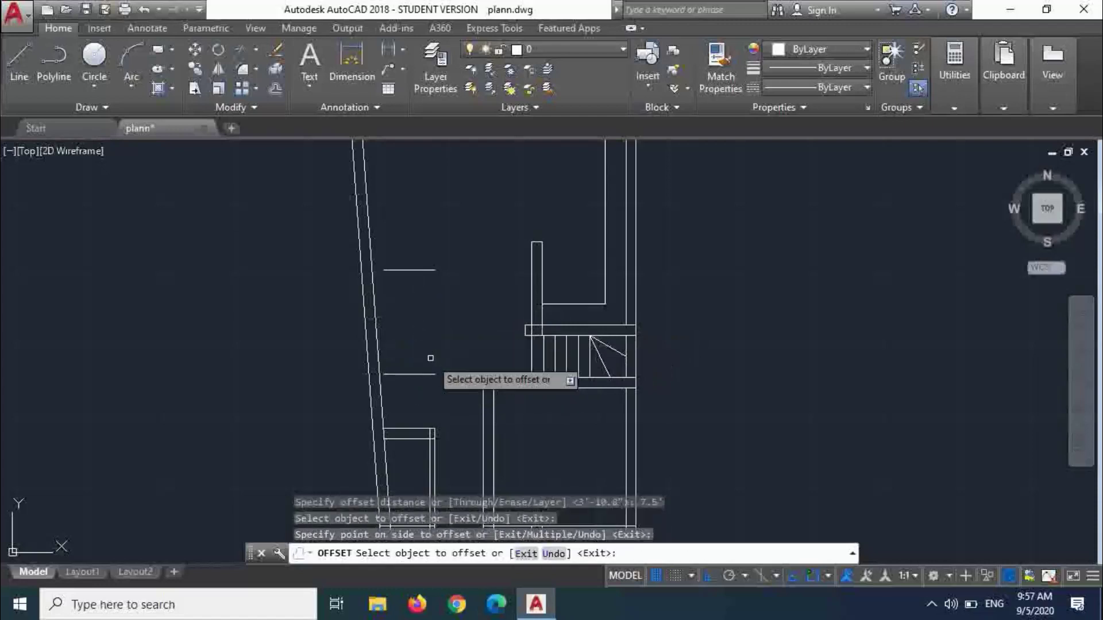
key(Escape)
- Erase the short vertical line closing the left end of the wall above the staircase
scroll(475, 322, up, 4)
click(455, 276)
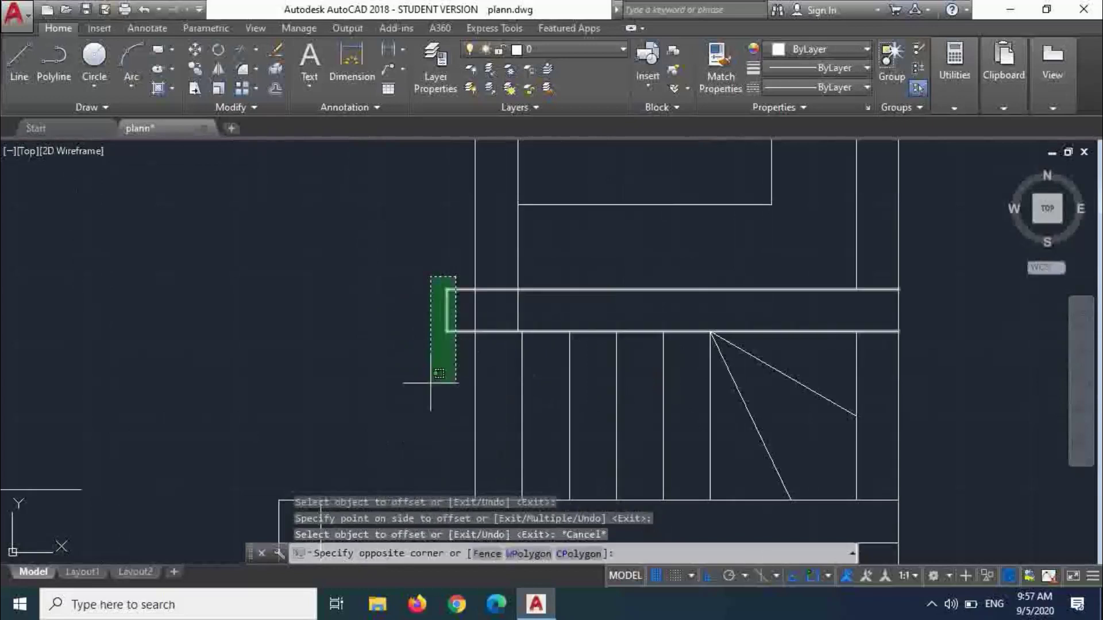
click(431, 374)
key(Escape)
click(448, 315)
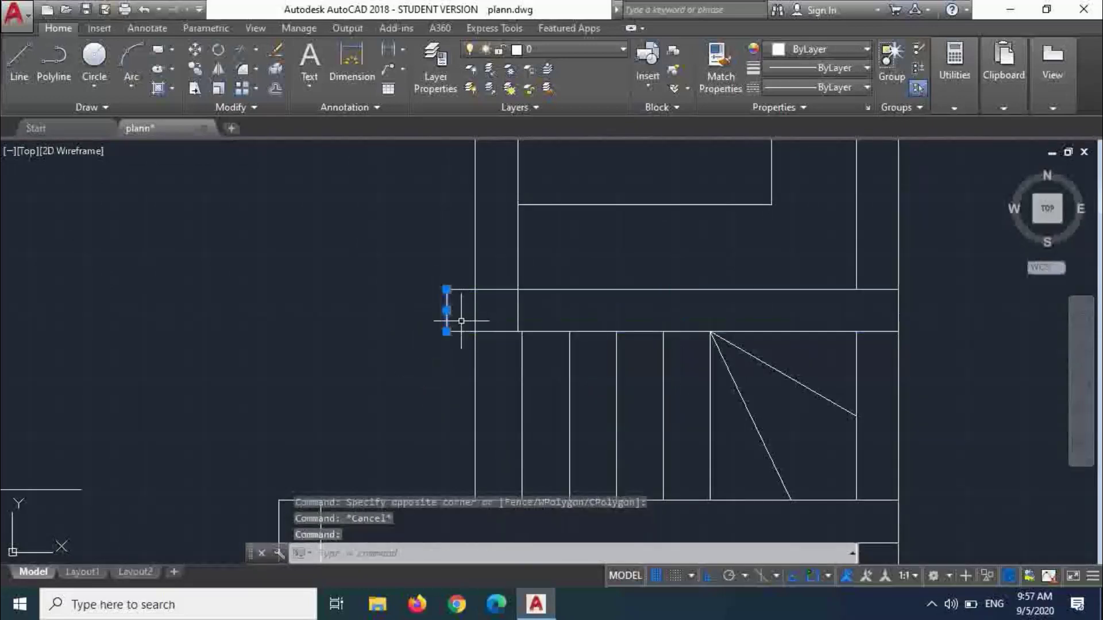
key(Delete)
- Trim both wall lines above the staircase back to the left line of the short vertical wall
key(Return)
key(Return)
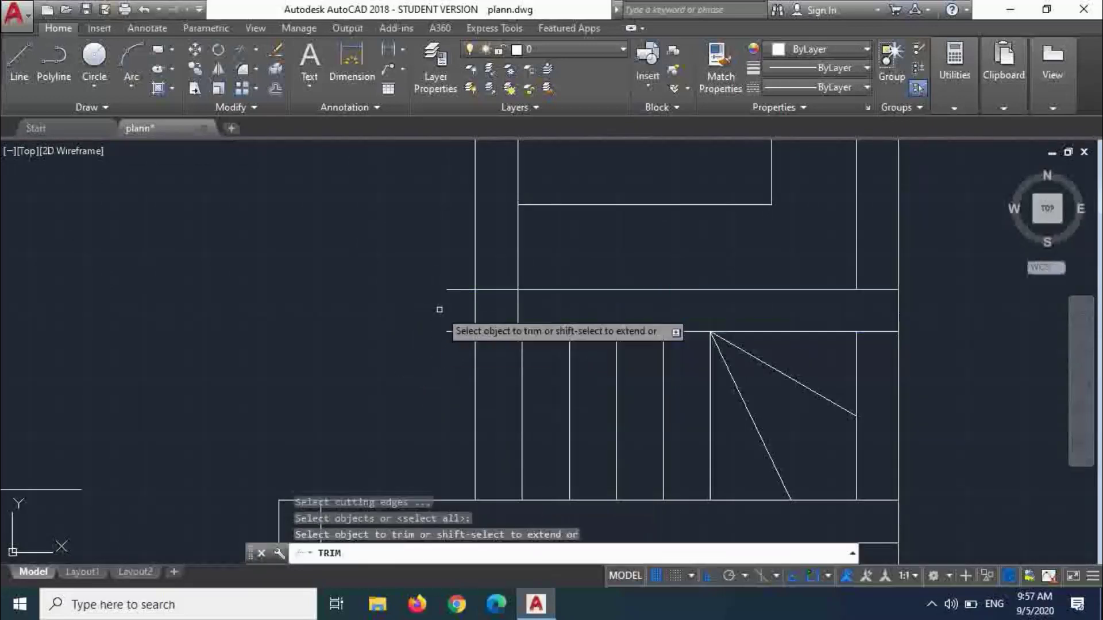
click(444, 277)
click(466, 371)
scroll(458, 384, down, 3)
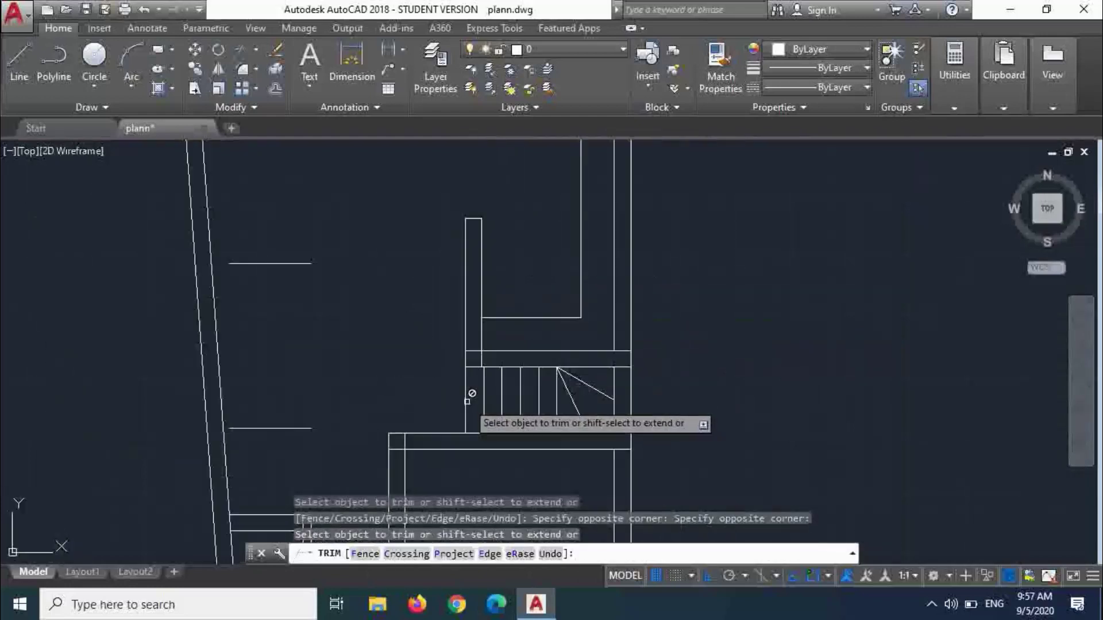
key(Escape)
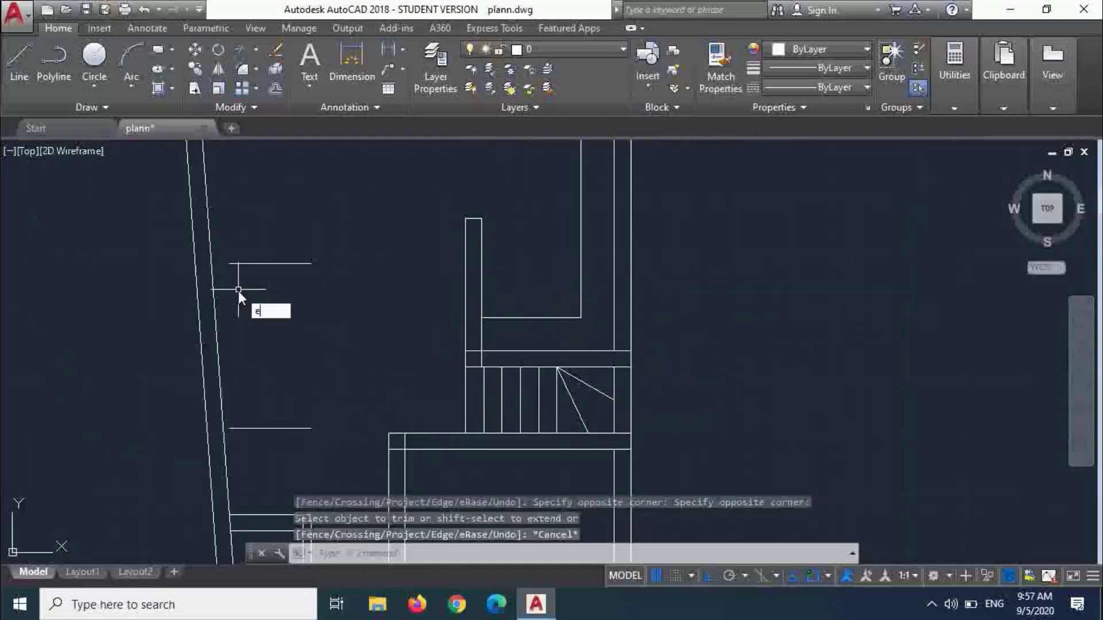
- Extend the two short horizontal lines above the lower-left room leftward to the inner line of the slanted wall
key(Return)
key(Return)
click(242, 290)
click(231, 261)
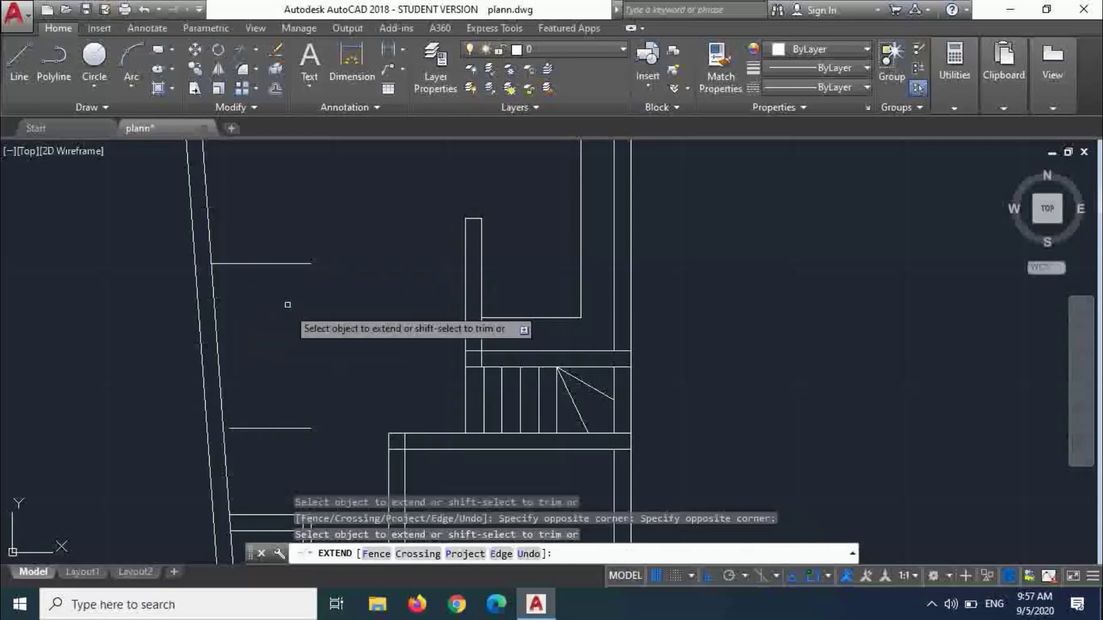
click(259, 423)
click(258, 425)
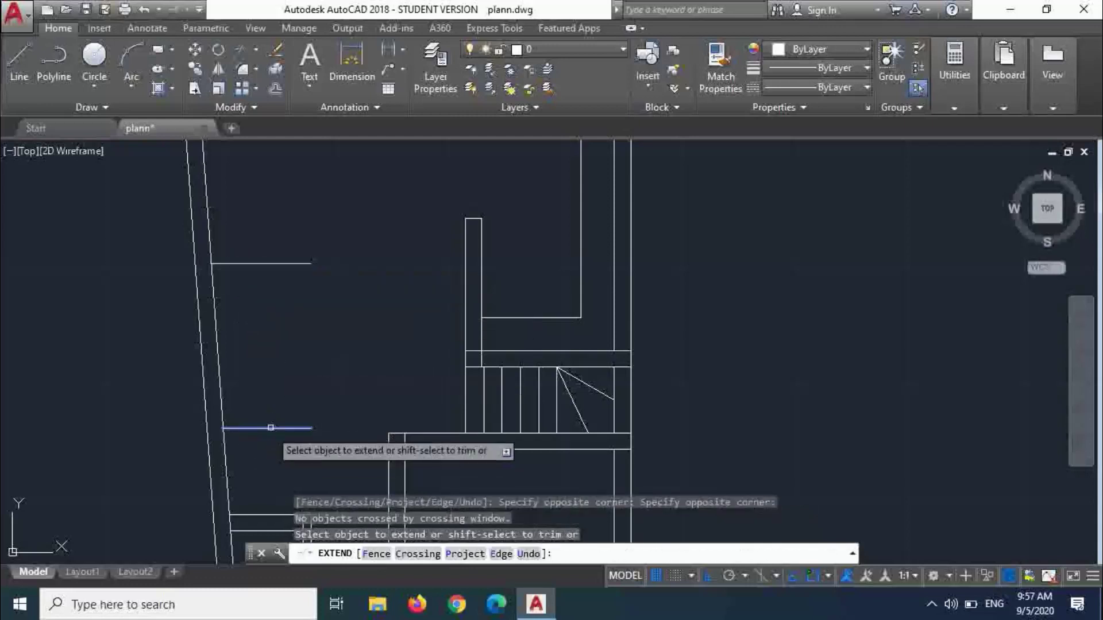
click(252, 424)
click(246, 441)
key(Escape)
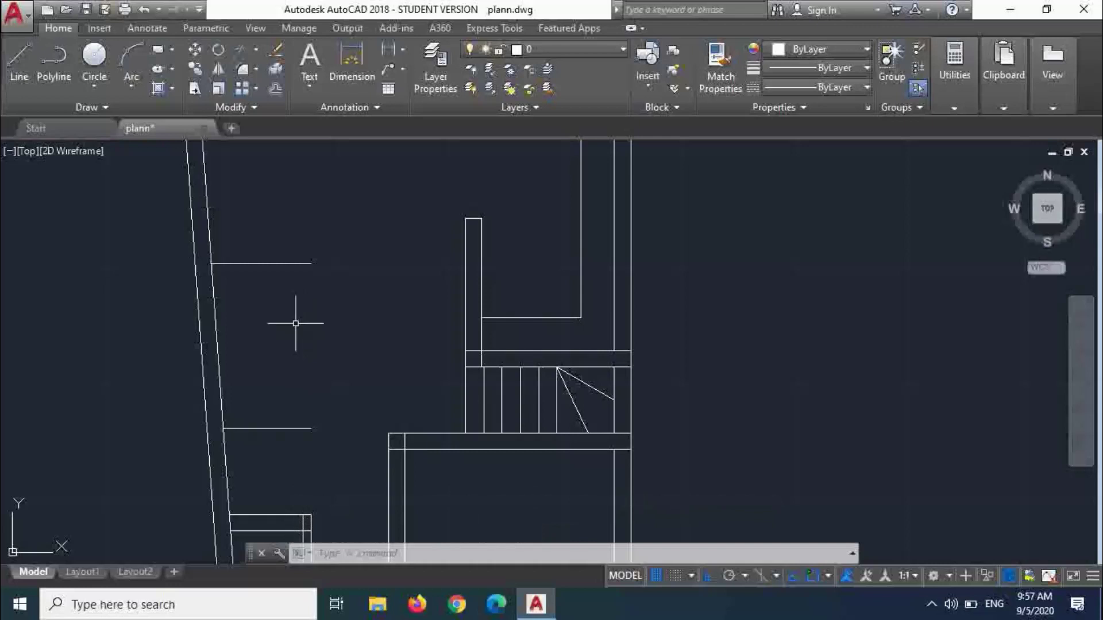
text(o)
key(Return)
text(6)
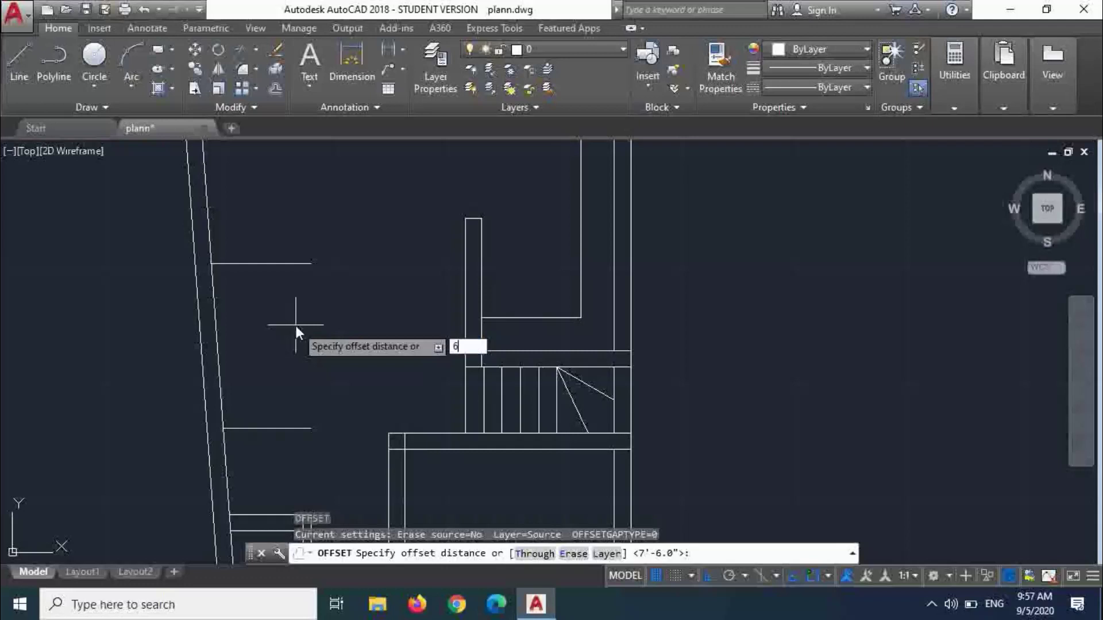
text(')
key(Return)
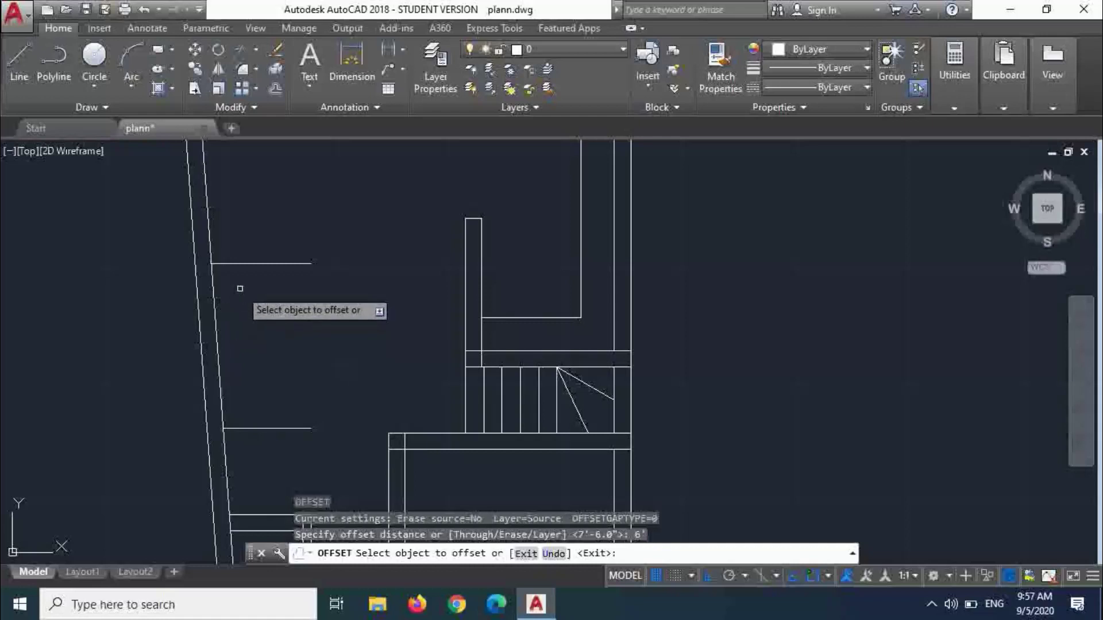
key(Escape)
- Draw a 6' horizontal line rightward from the inner slanted wall line, along the upper short horizontal line
text(l)
key(Return)
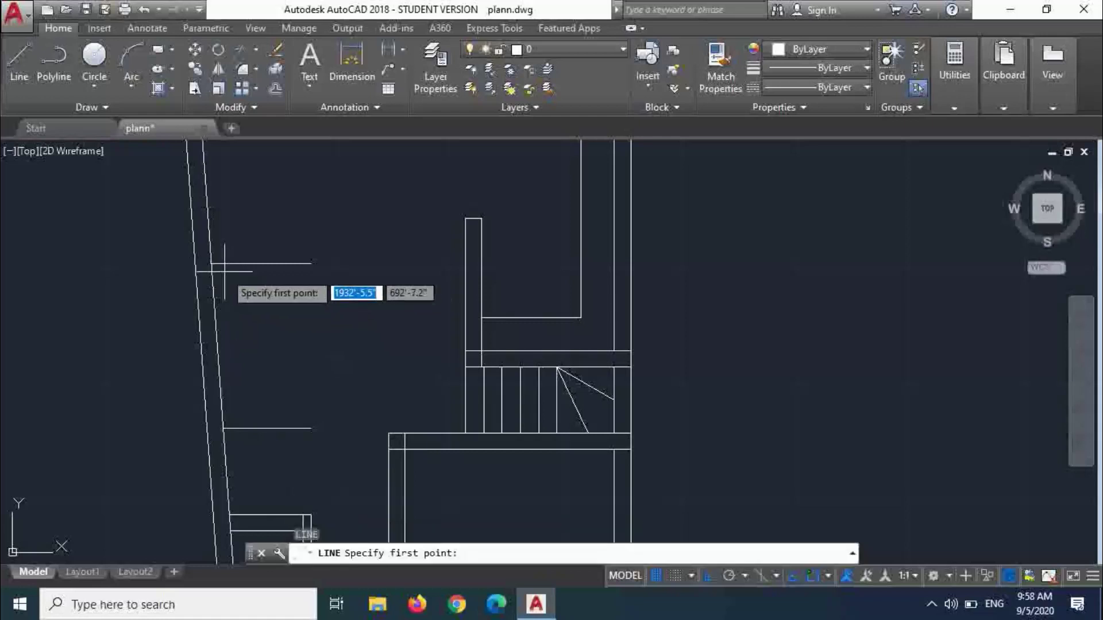
click(213, 264)
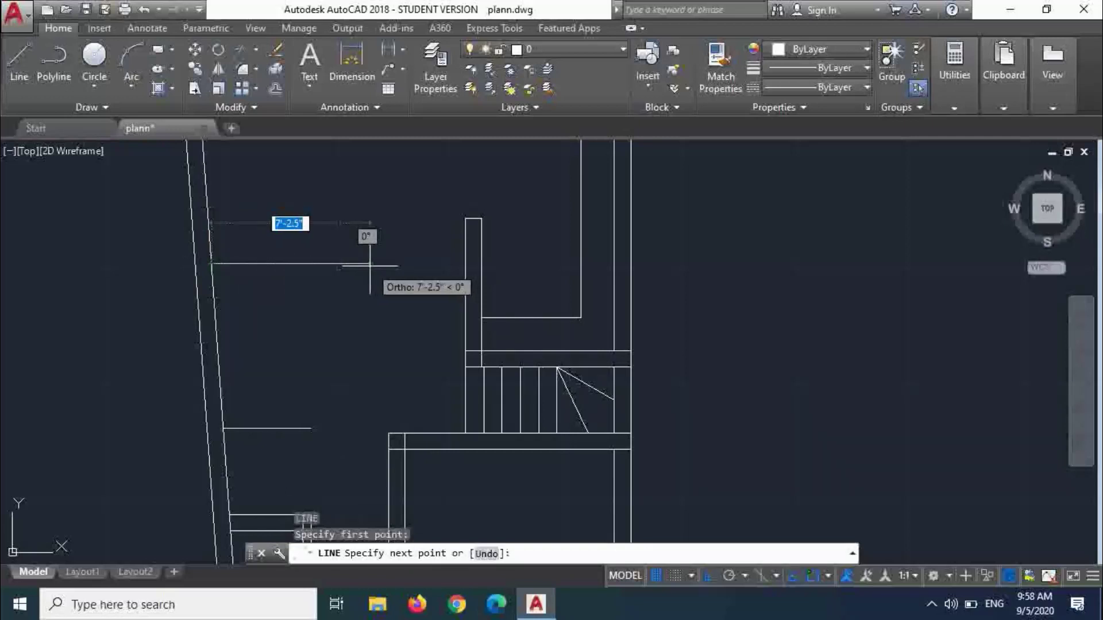
text(6')
key(Return)
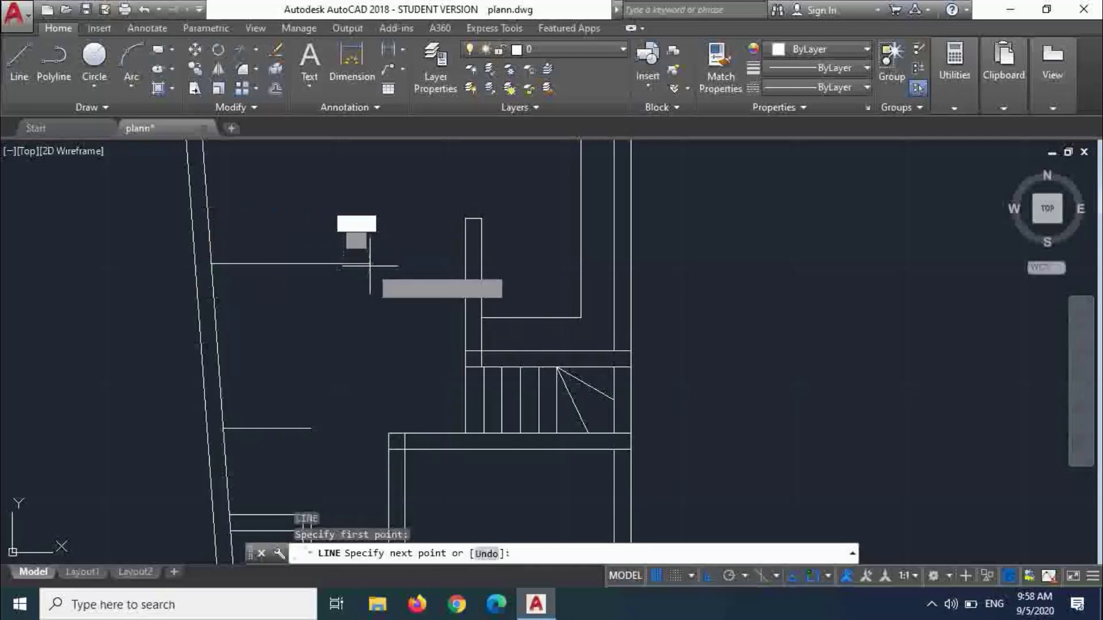
key(Escape)
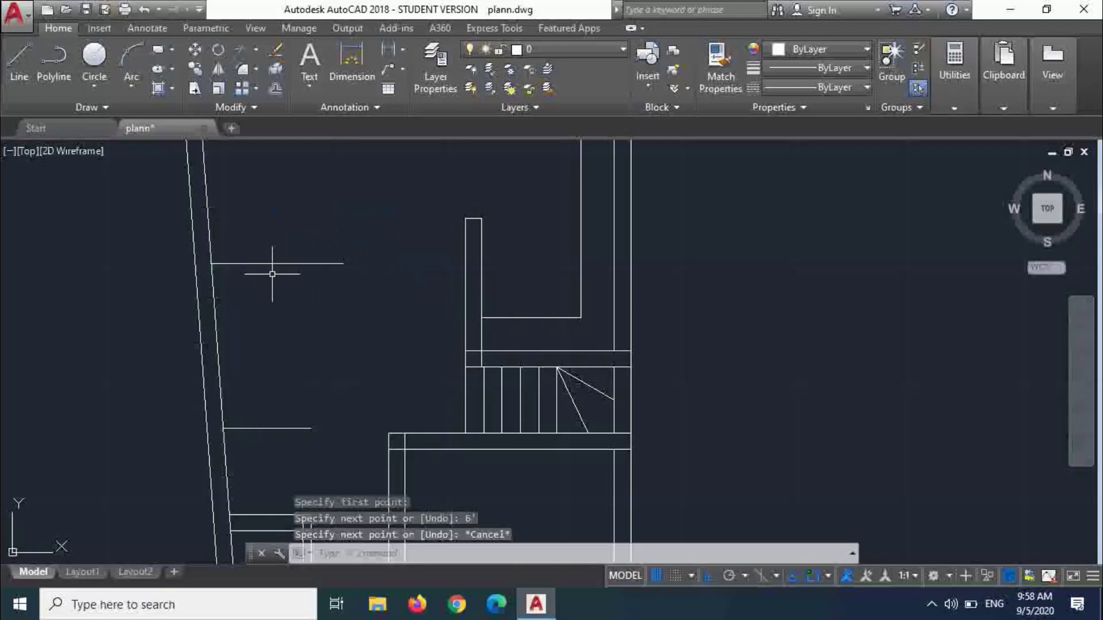
- Draw a vertical line from the right end of the 6' line down to the lower short horizontal line's level
text(L)
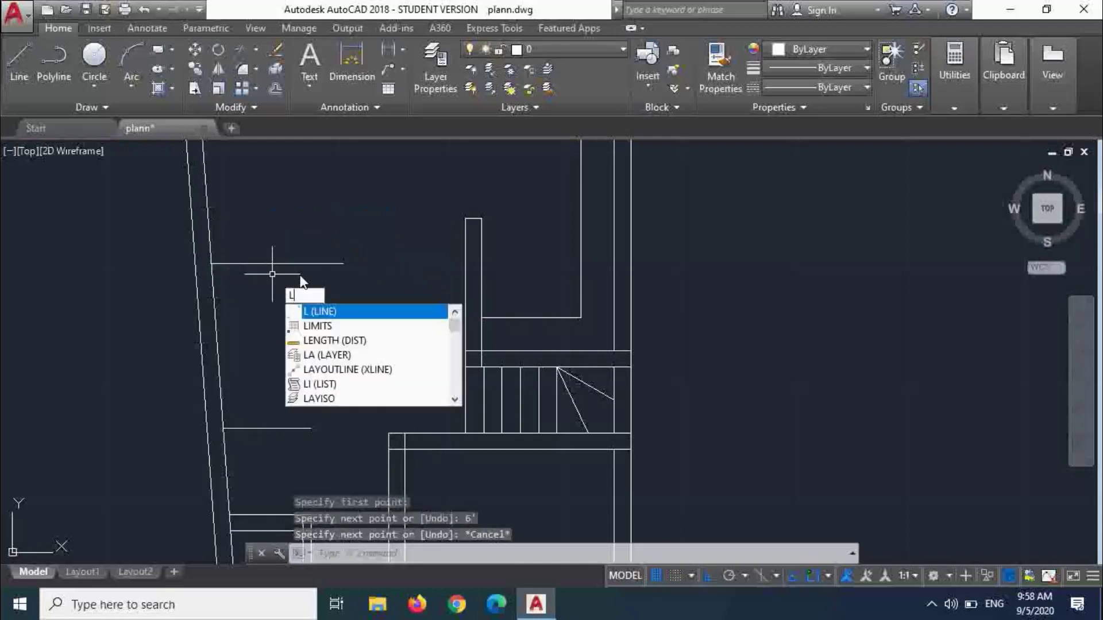
key(Return)
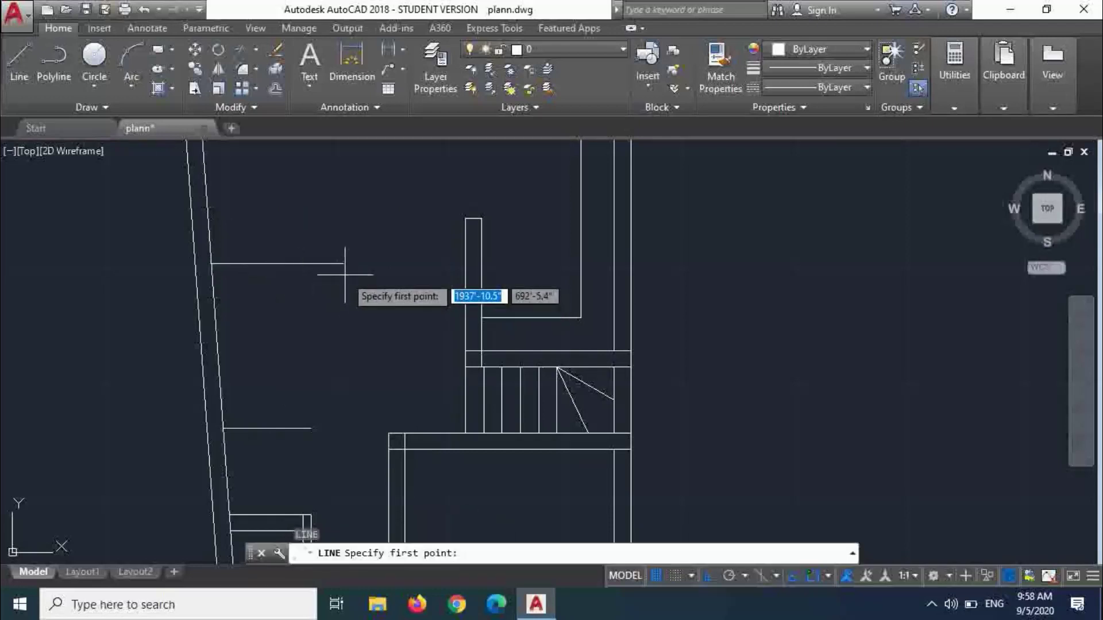
click(343, 264)
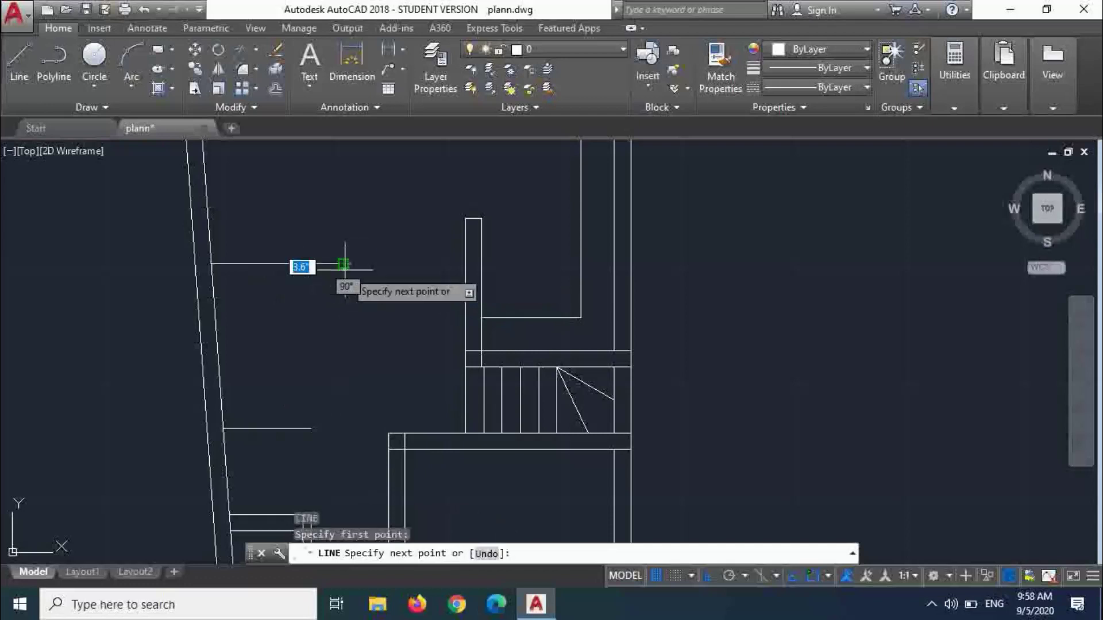
click(342, 428)
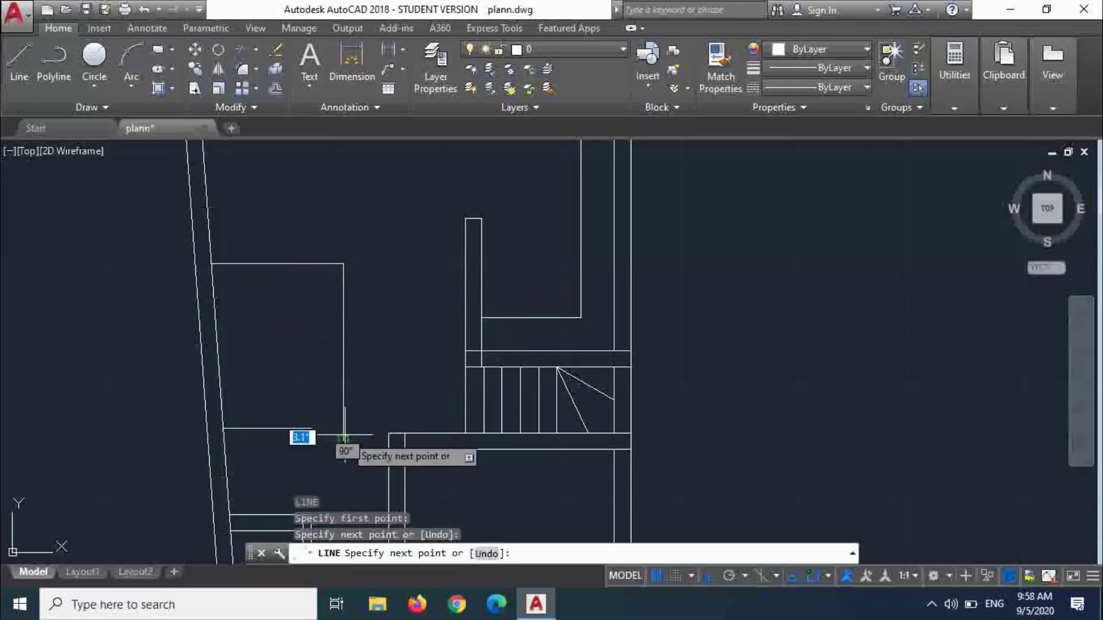
key(Escape)
- Extend the lower short horizontal line rightward to the new vertical line
key(Return)
key(Return)
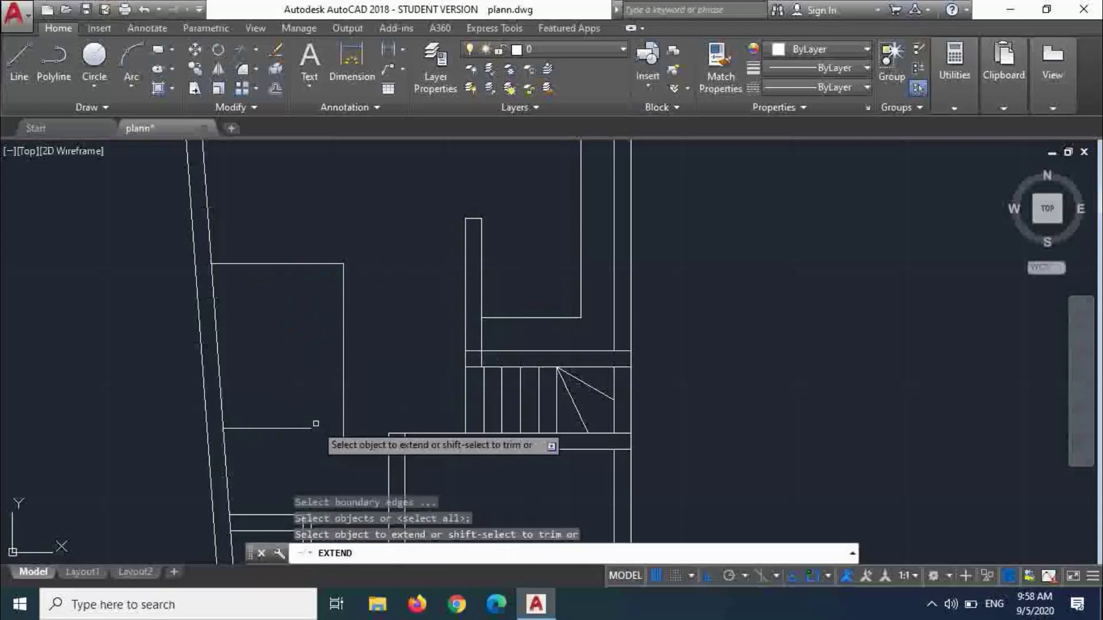
click(300, 431)
click(311, 421)
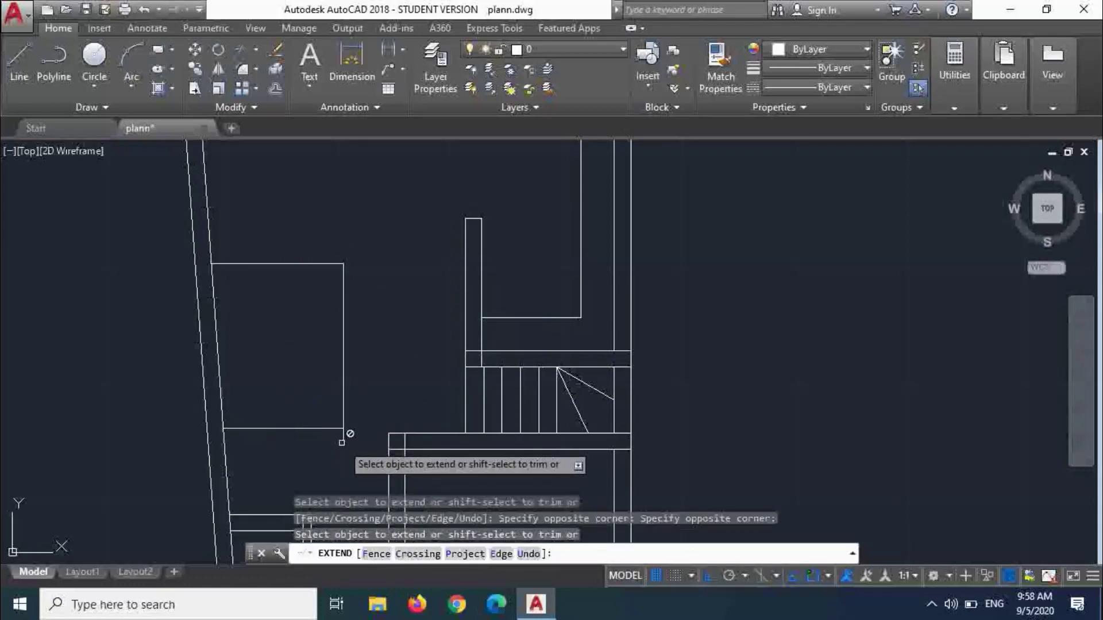
- Trim the vertical line's overhang below the lower horizontal line to close the small room's corner
key(Escape)
text(tr)
key(Return)
key(Return)
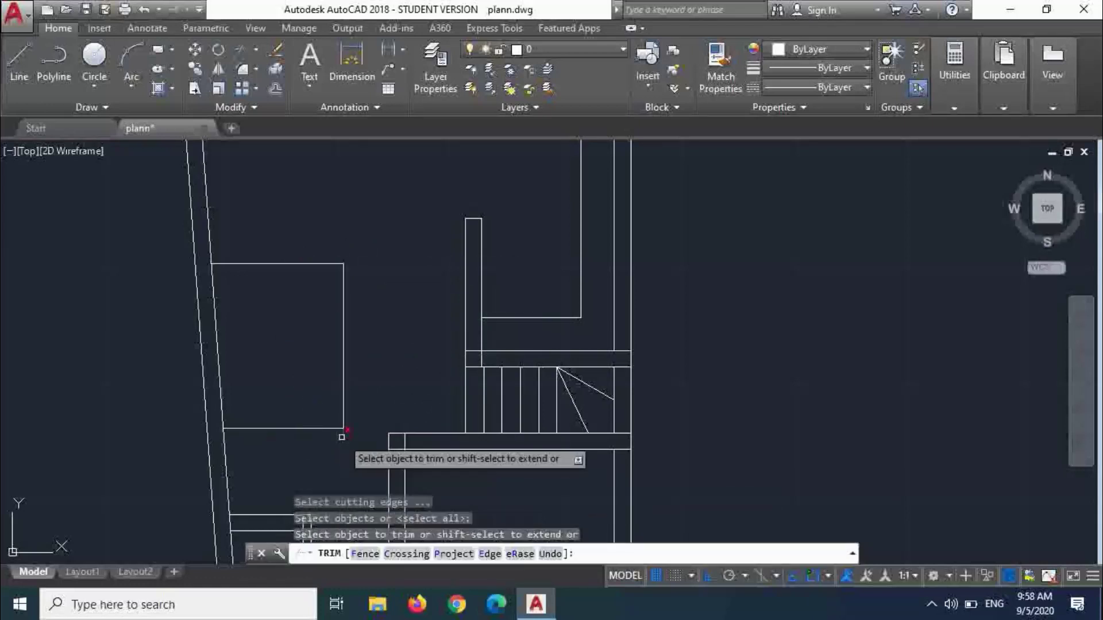
click(352, 432)
click(338, 441)
key(Escape)
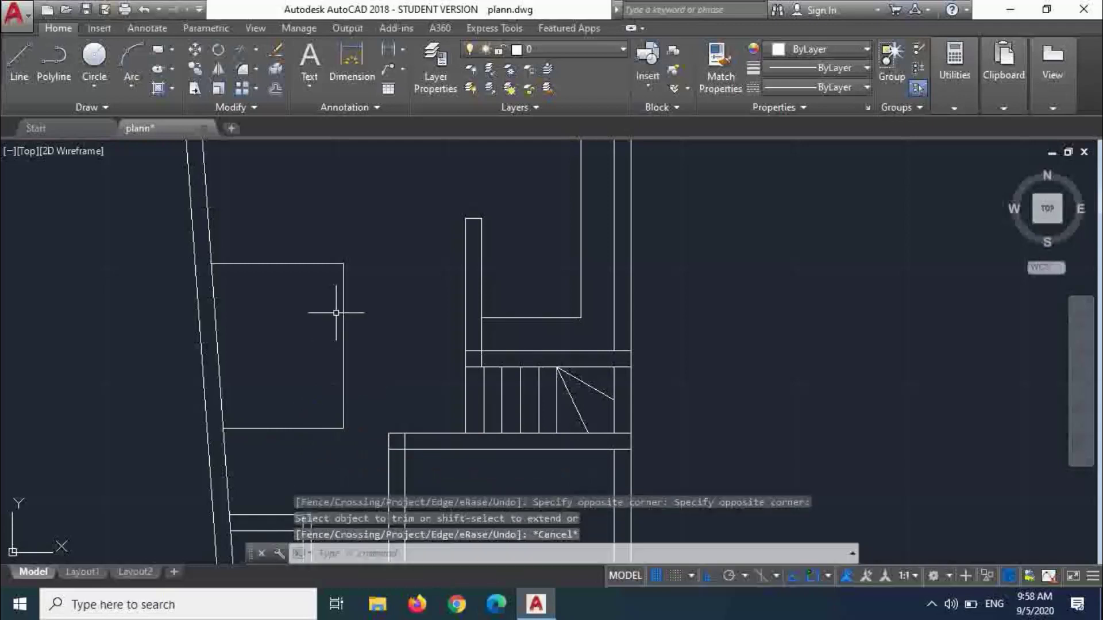
- Offset the small room's upper horizontal line upward by 9 inches
text(o)
key(Return)
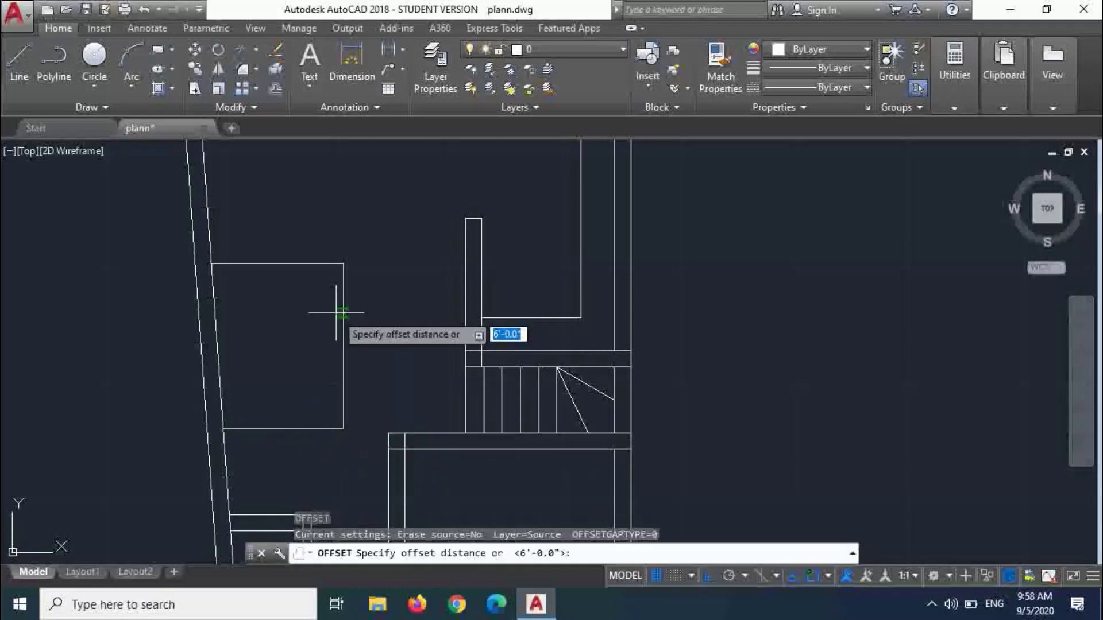
text(9)
key(Return)
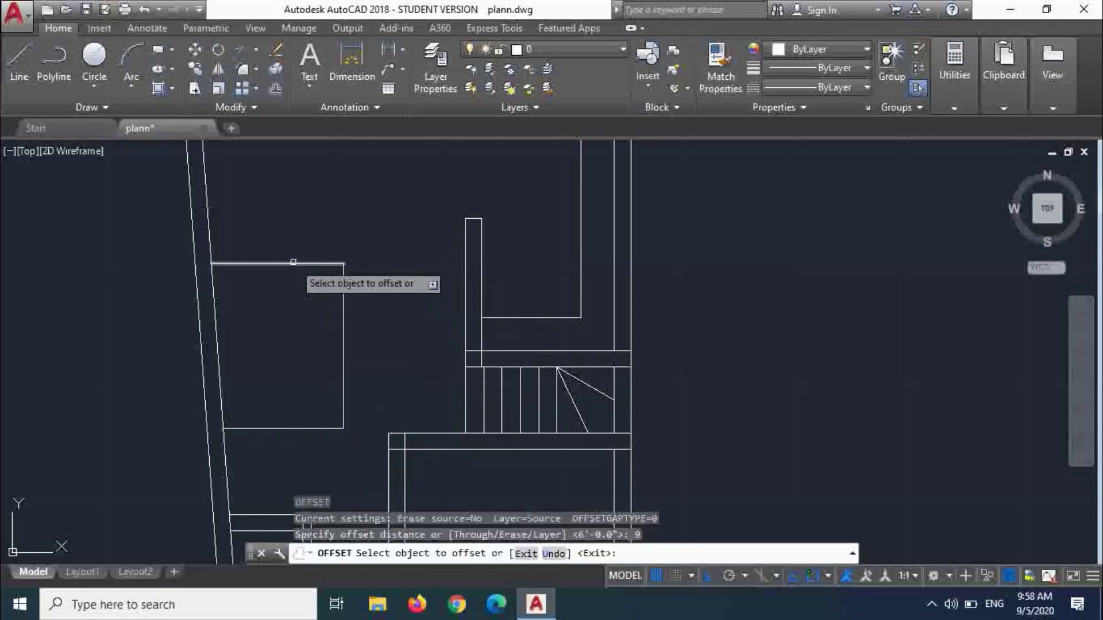
click(293, 264)
click(292, 251)
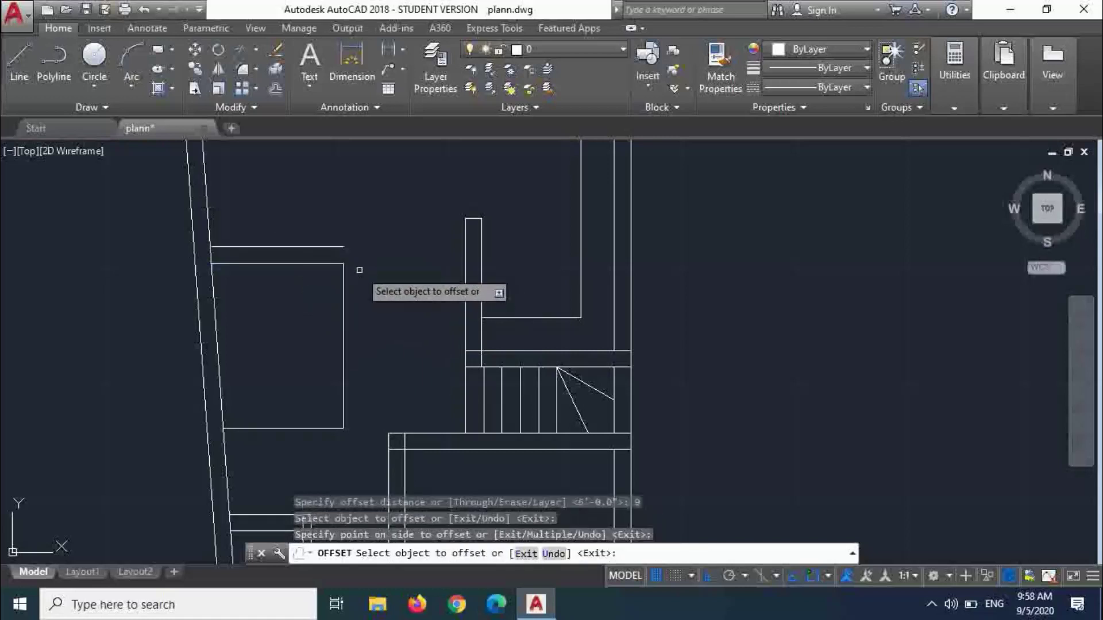
key(Escape)
- Extend the small room's right vertical line up to the new 9-inch offset line
text(ex)
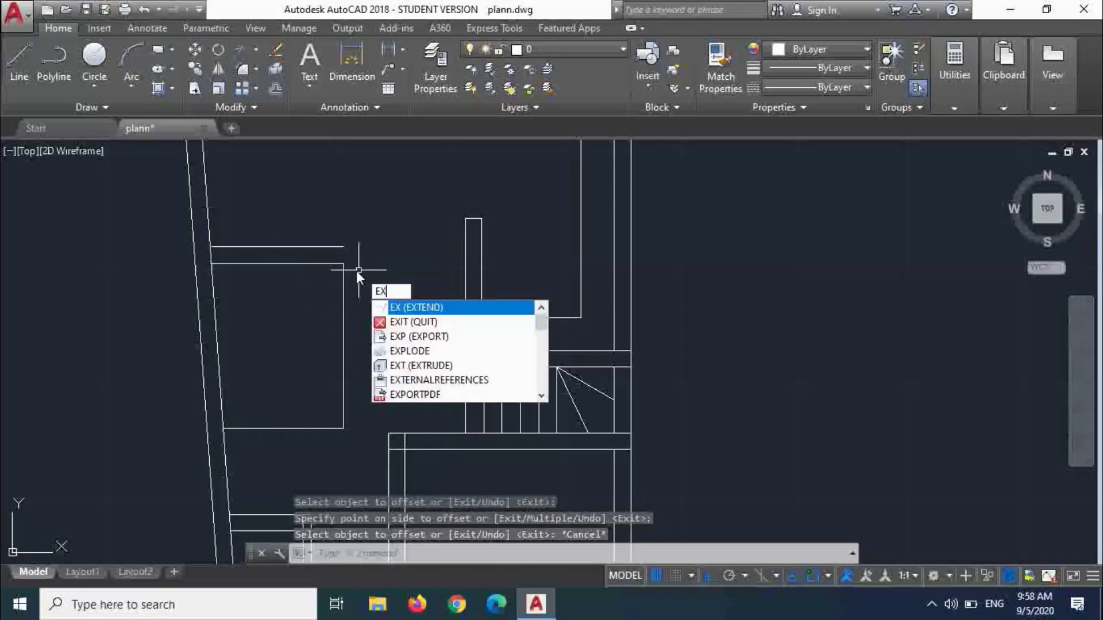
key(Return)
key(Return)
click(355, 303)
click(338, 315)
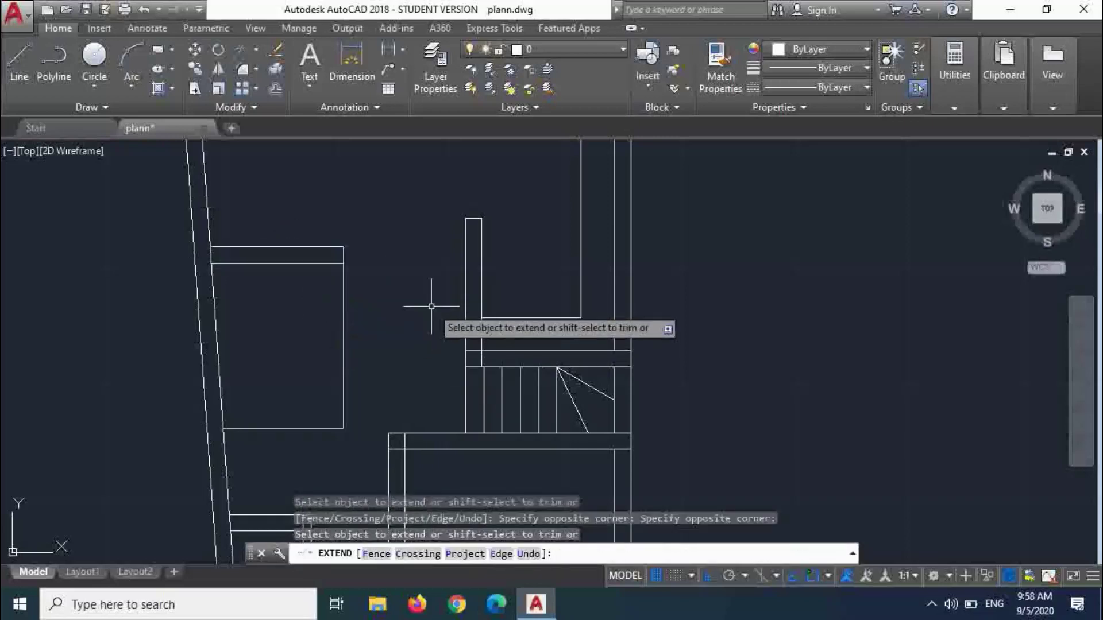
key(Escape)
key(Escape)
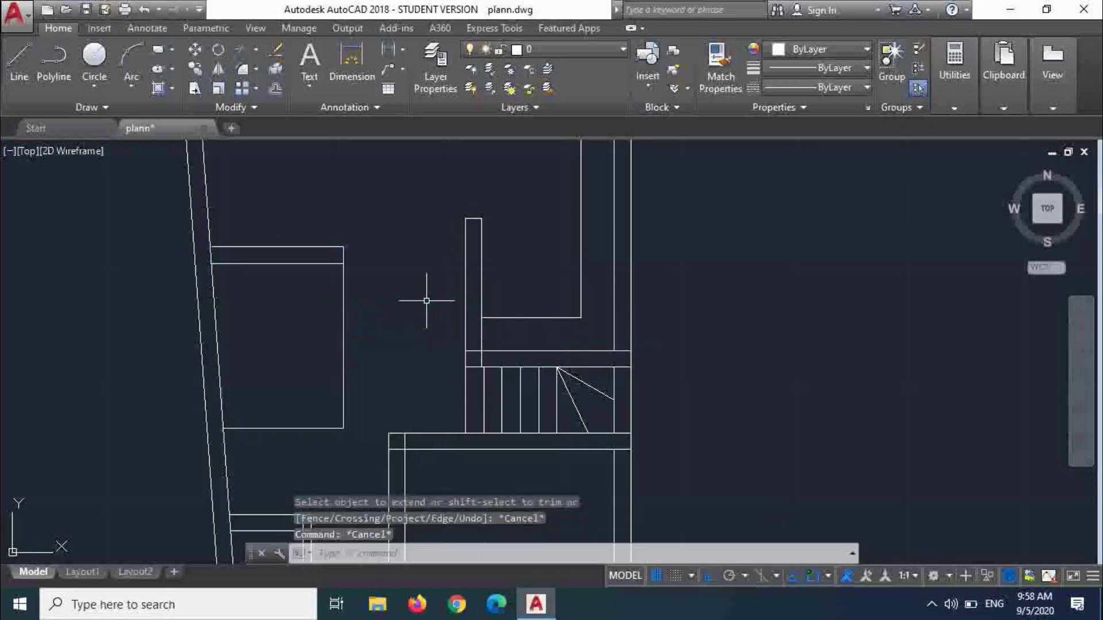
- Extend both lines of the small room's upper wall rightward to the short vertical wall above the staircase
text(ex)
key(Return)
key(Return)
click(333, 241)
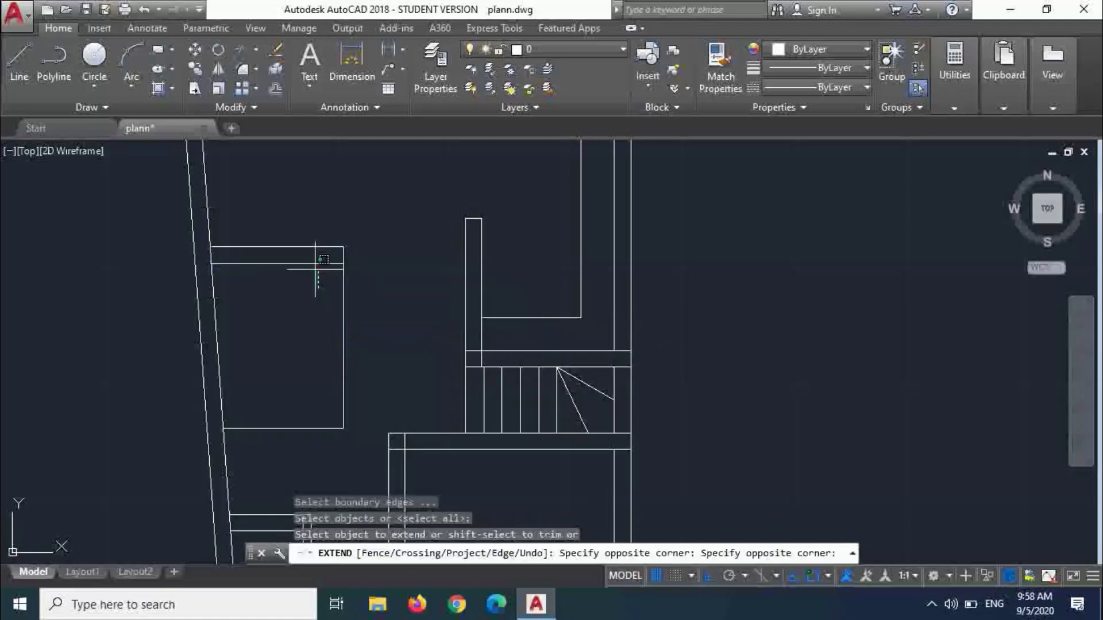
click(396, 270)
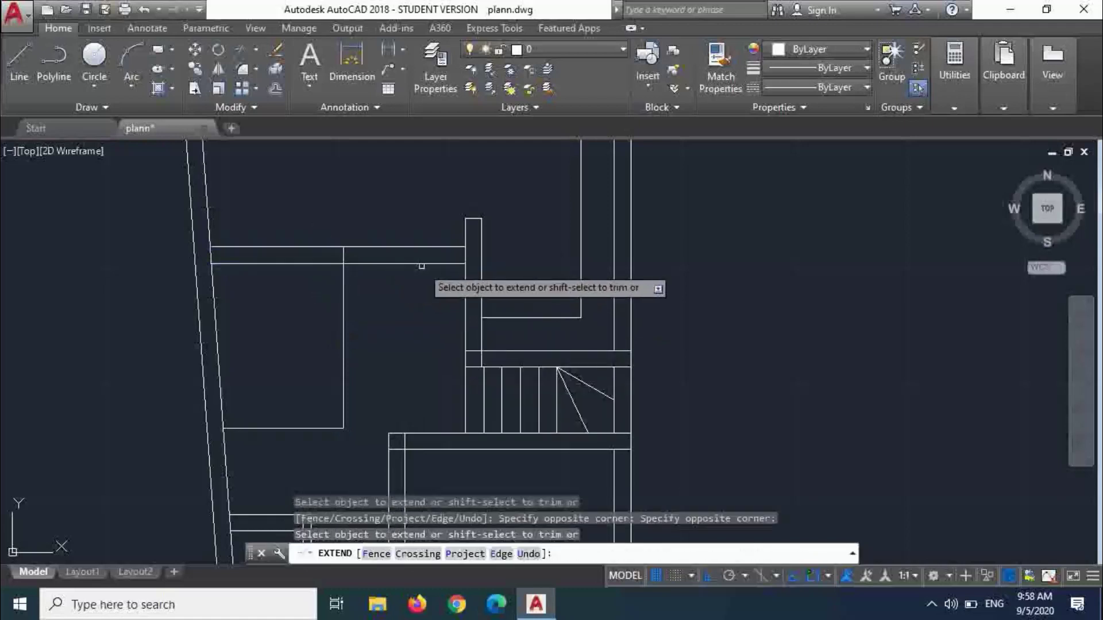
key(Escape)
key(Escape)
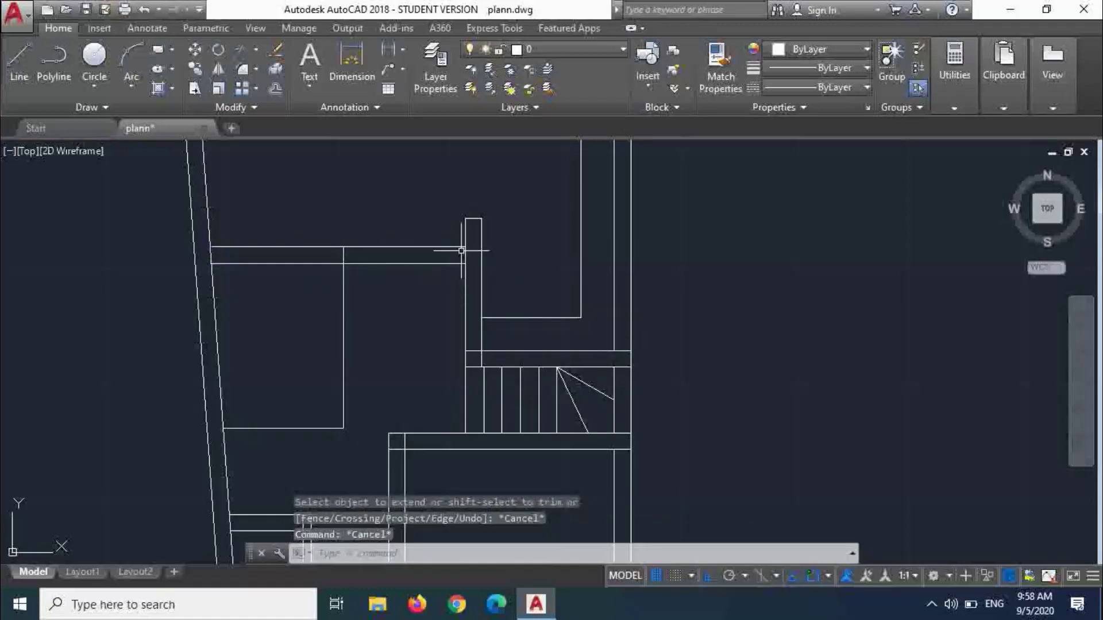
- Try to offset the left line of the short vertical wall above the staircase leftward by 6'
text(o)
key(Return)
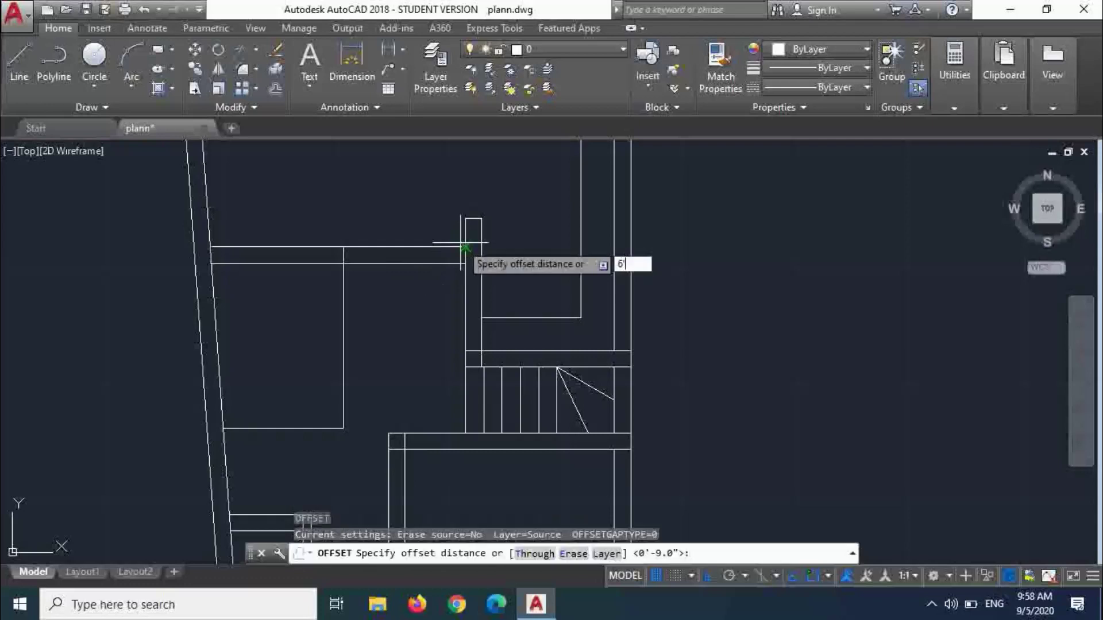
key(Return)
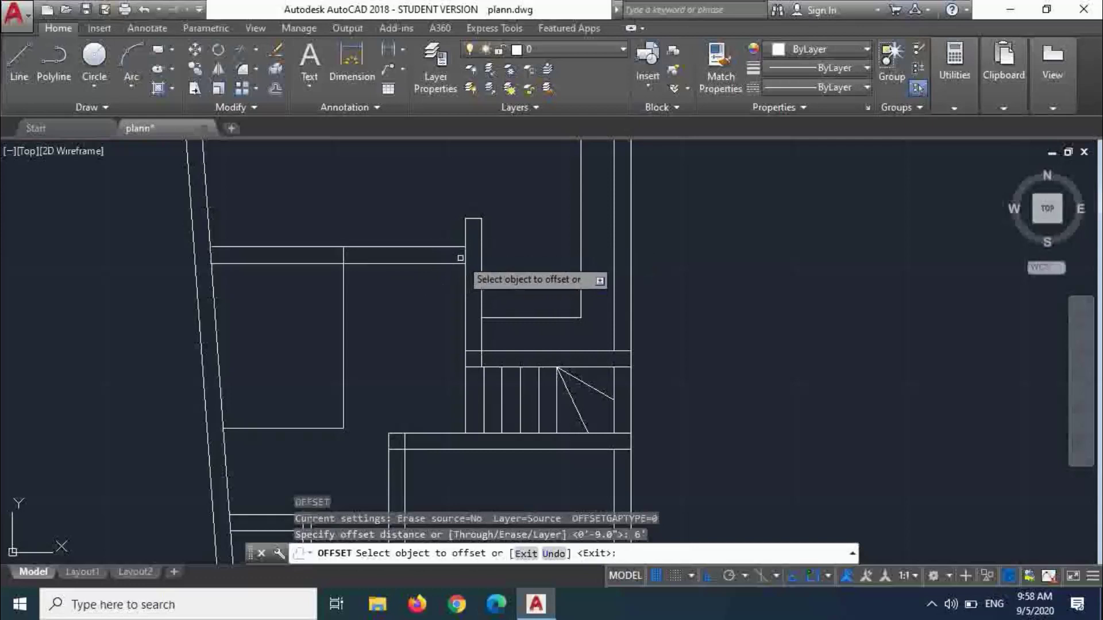
click(462, 258)
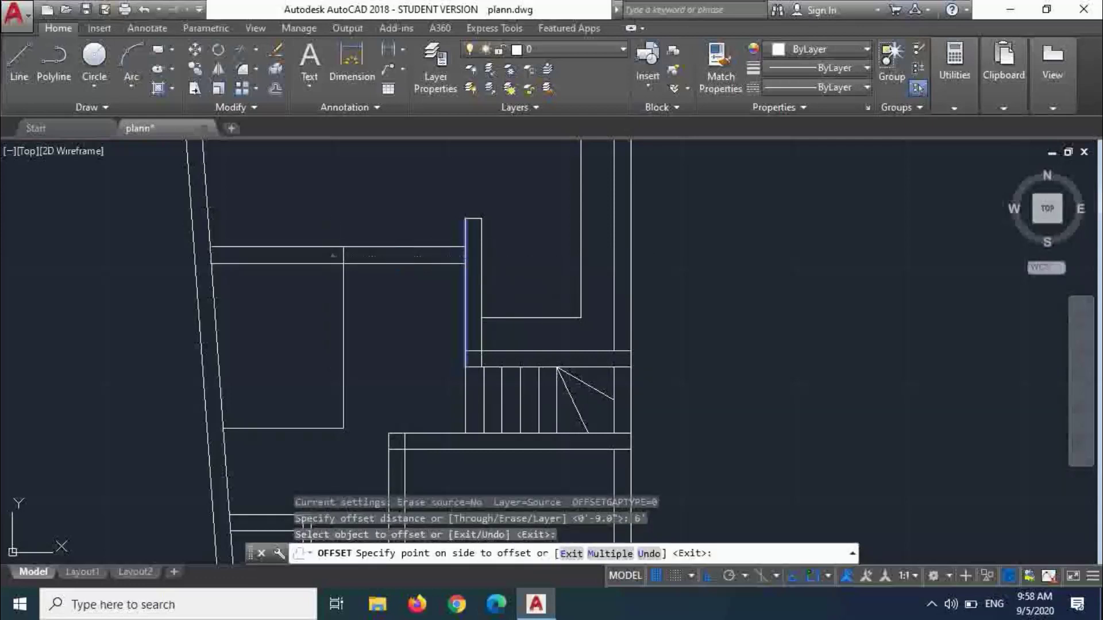
click(445, 257)
key(Escape)
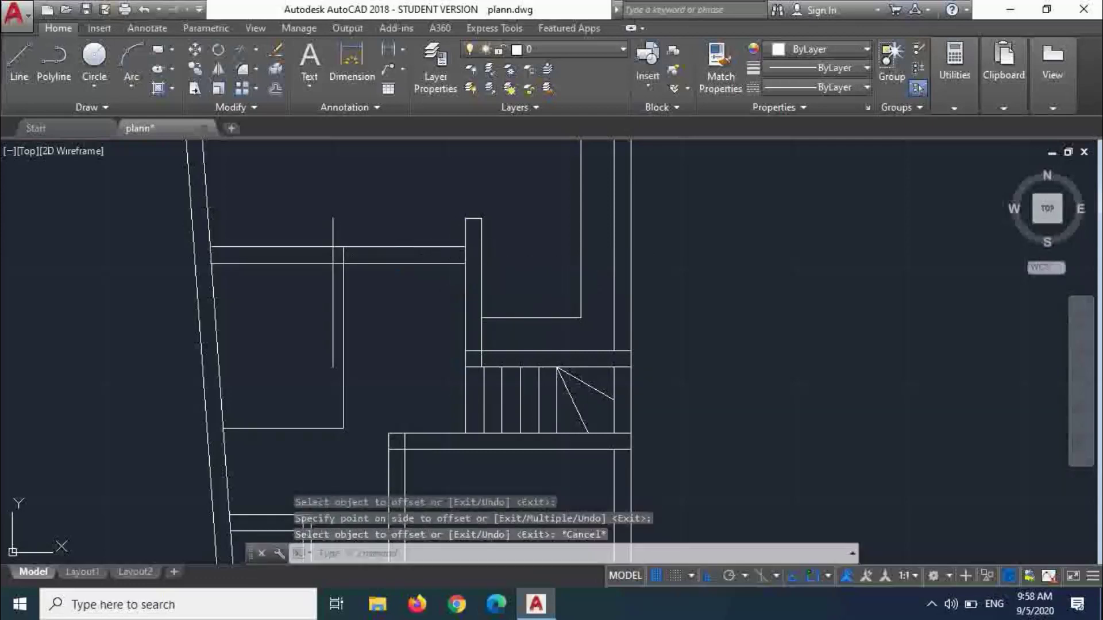
key(ctrl+z)
key(Escape)
- Offset the left line of the short vertical wall above the staircase leftward by 6 inches
key(Return)
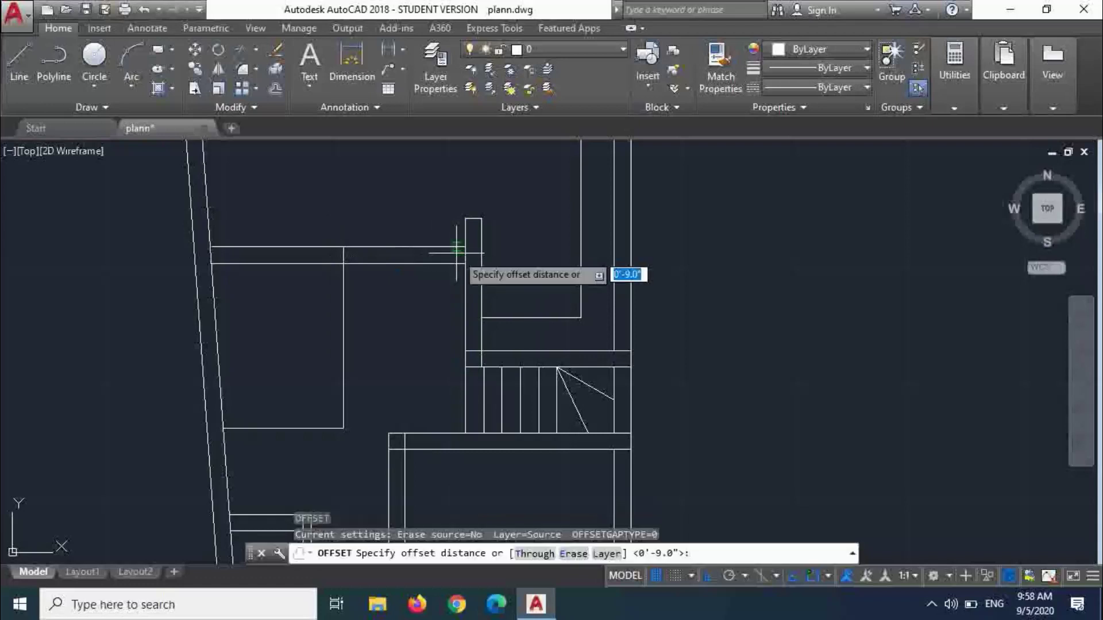
text(6)
key(Return)
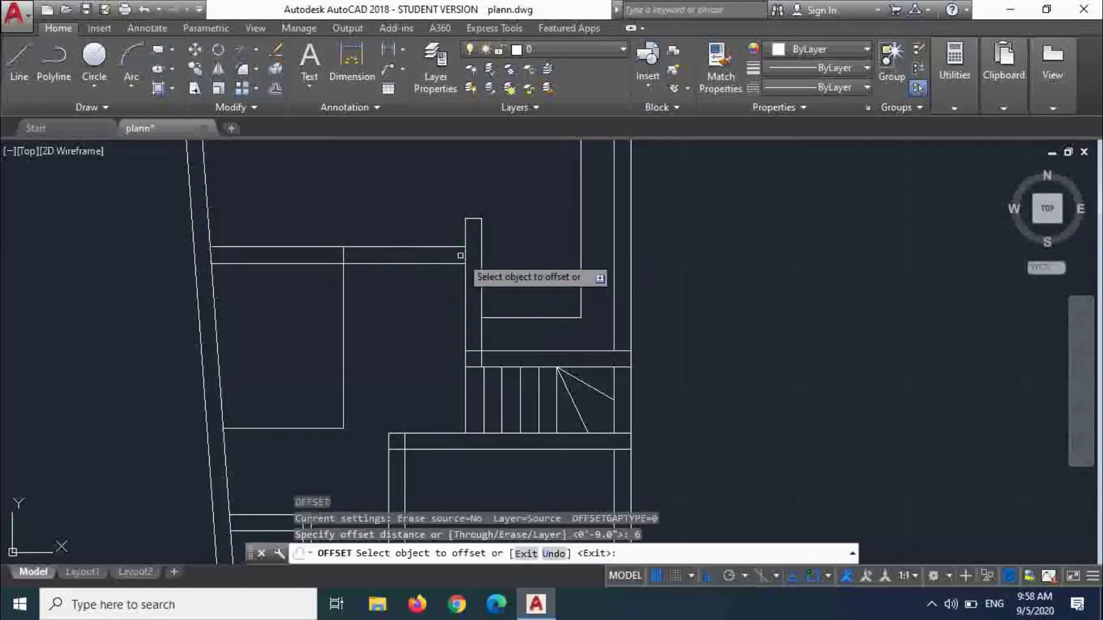
click(464, 255)
click(447, 255)
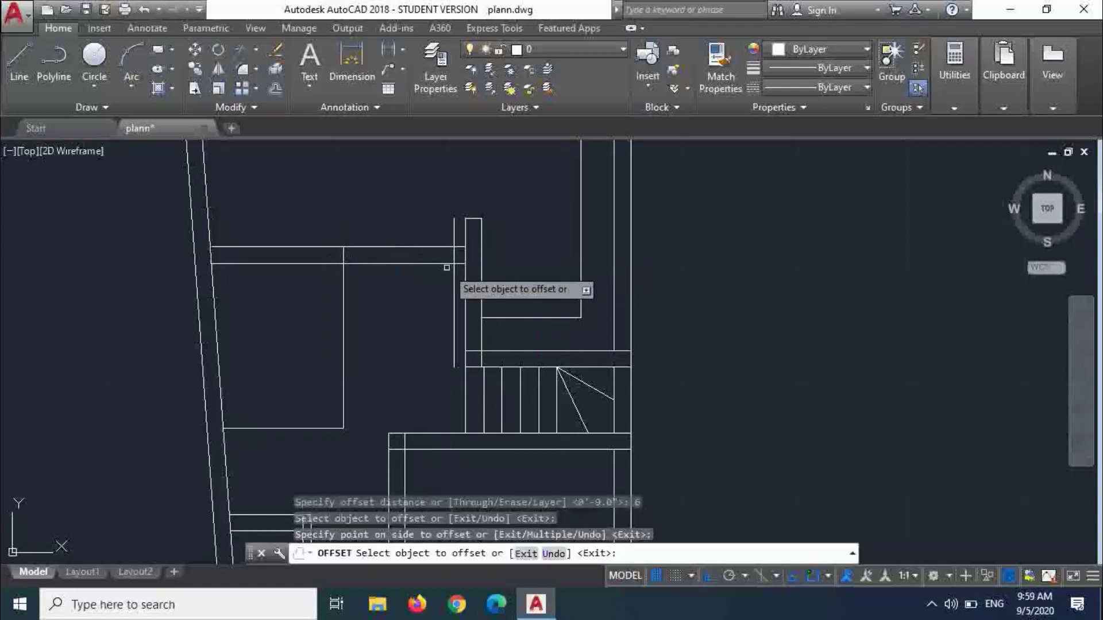
key(Escape)
key(Return)
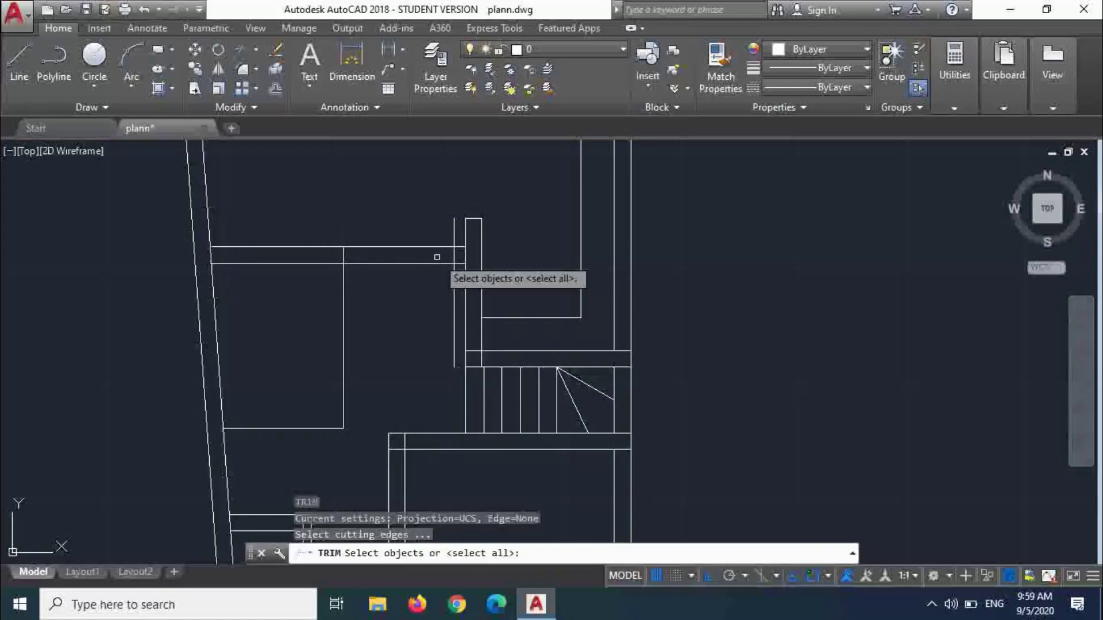
scroll(456, 246, up, 3)
click(465, 223)
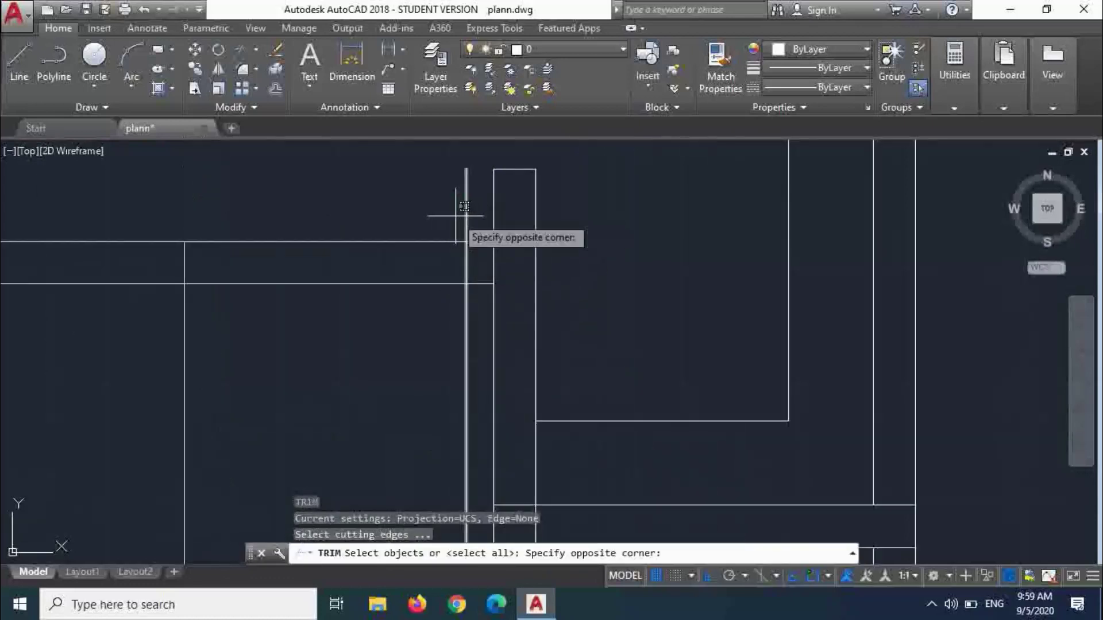
click(446, 229)
key(Escape)
key(Escape)
- Trim the 6-inch offset line above and below the horizontal wall, keeping only the piece between its two lines
text(tr)
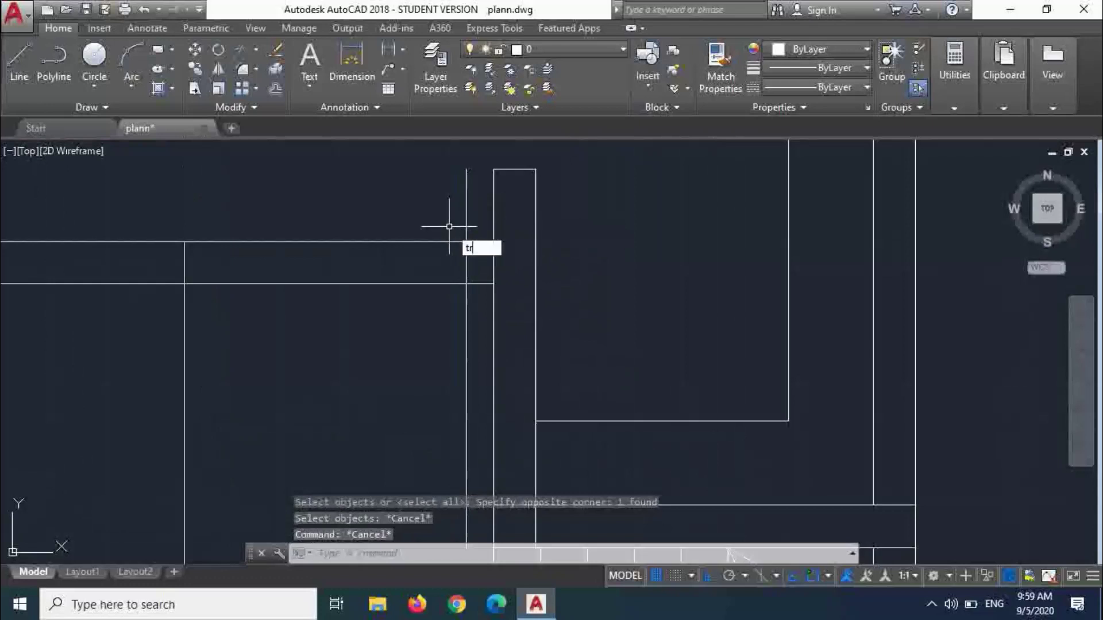
key(Return)
key(Return)
click(465, 210)
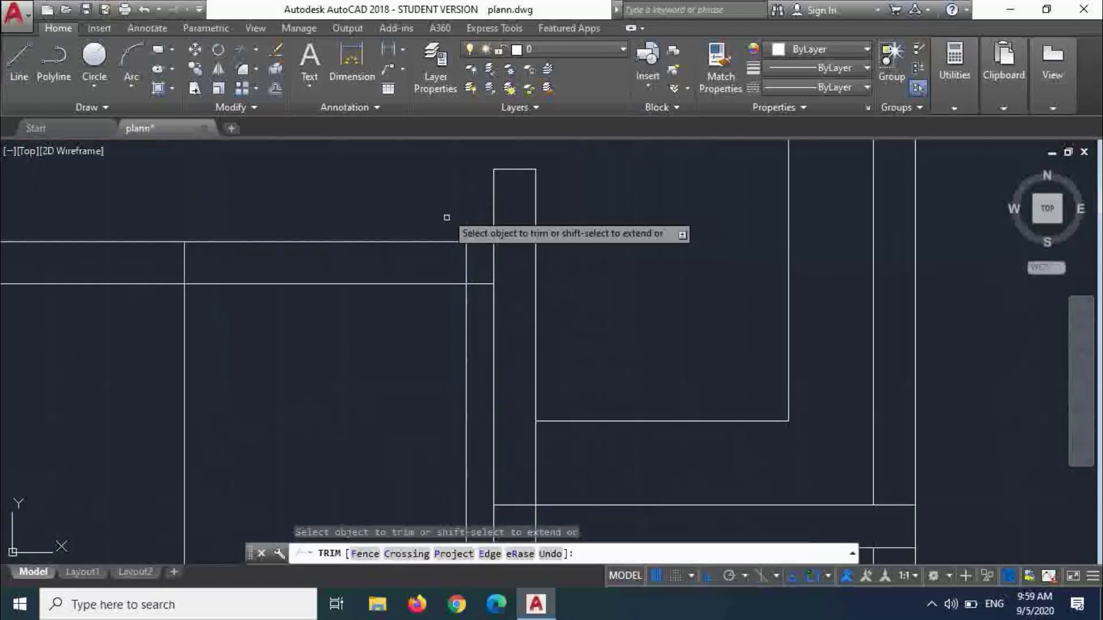
click(470, 331)
click(445, 319)
- Trim away both horizontal wall lines between the small room's right line and the short 6-inch wall stub
click(429, 308)
click(339, 221)
scroll(468, 328, down, 6)
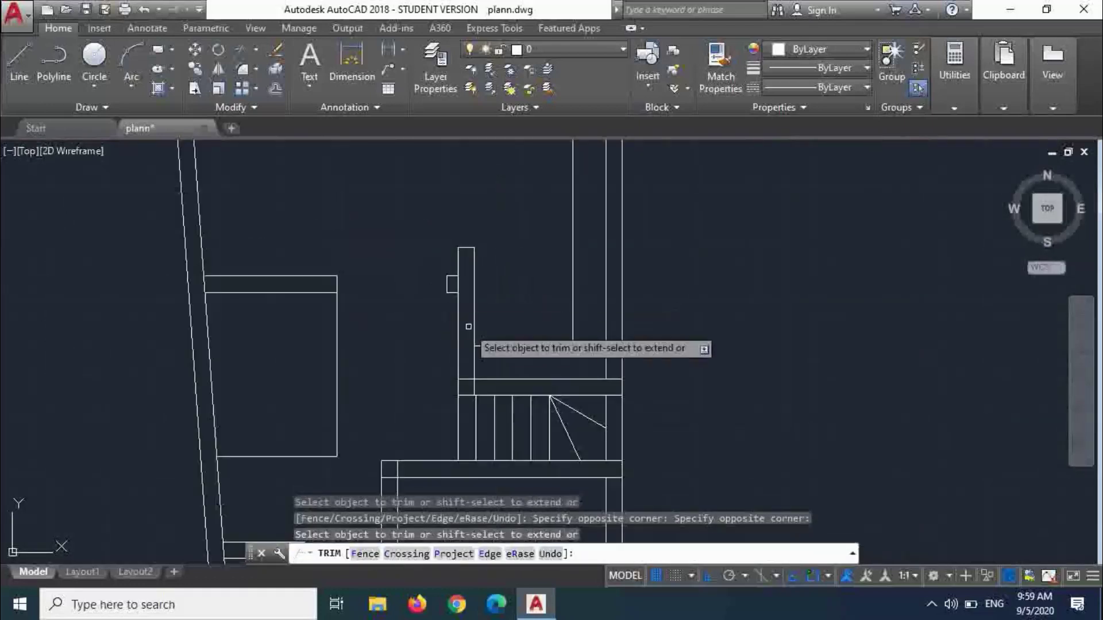
scroll(474, 390, up, 2)
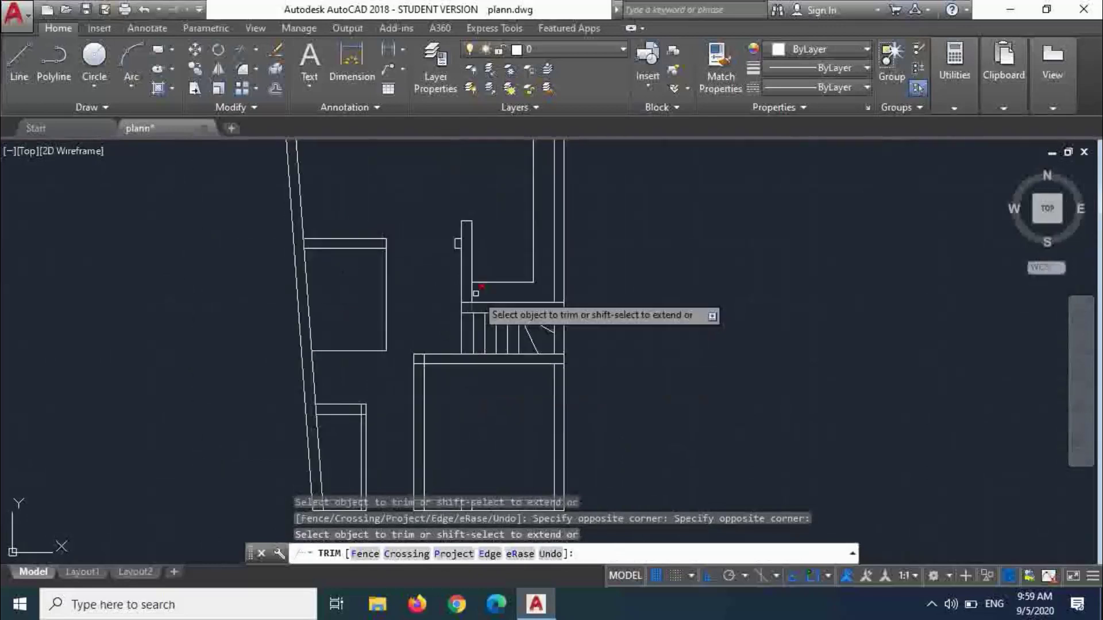
scroll(470, 307, down, 2)
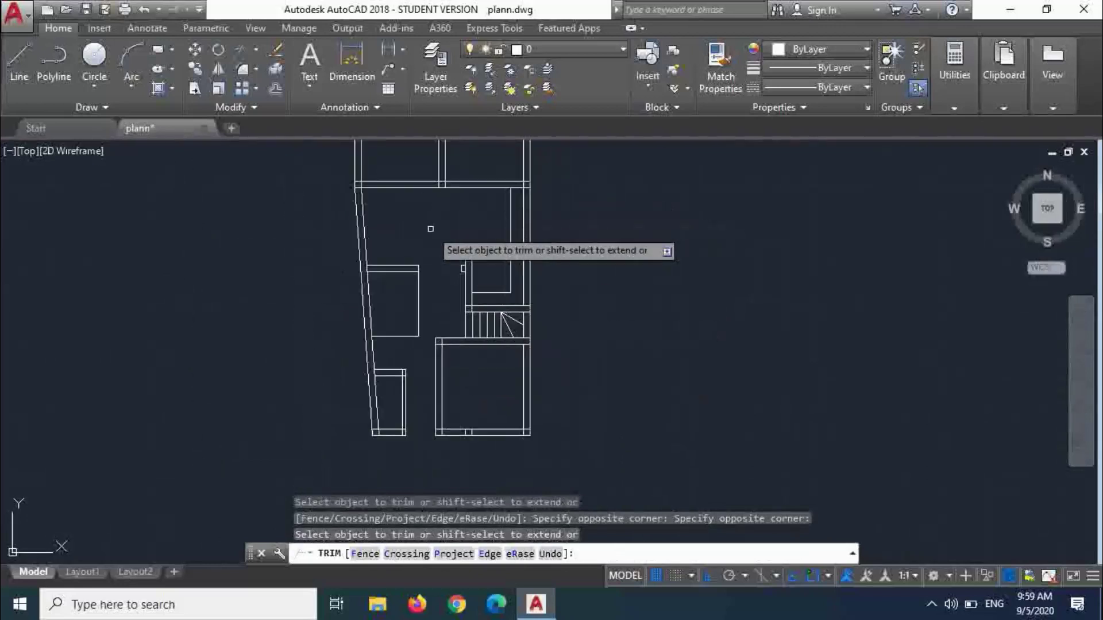
- Examine the lower half of the plan around the slanted-wall rooms, the short wall stub and the staircase, and end the trimming
scroll(431, 231, up, 2)
scroll(471, 228, down, 2)
scroll(480, 213, up, 2)
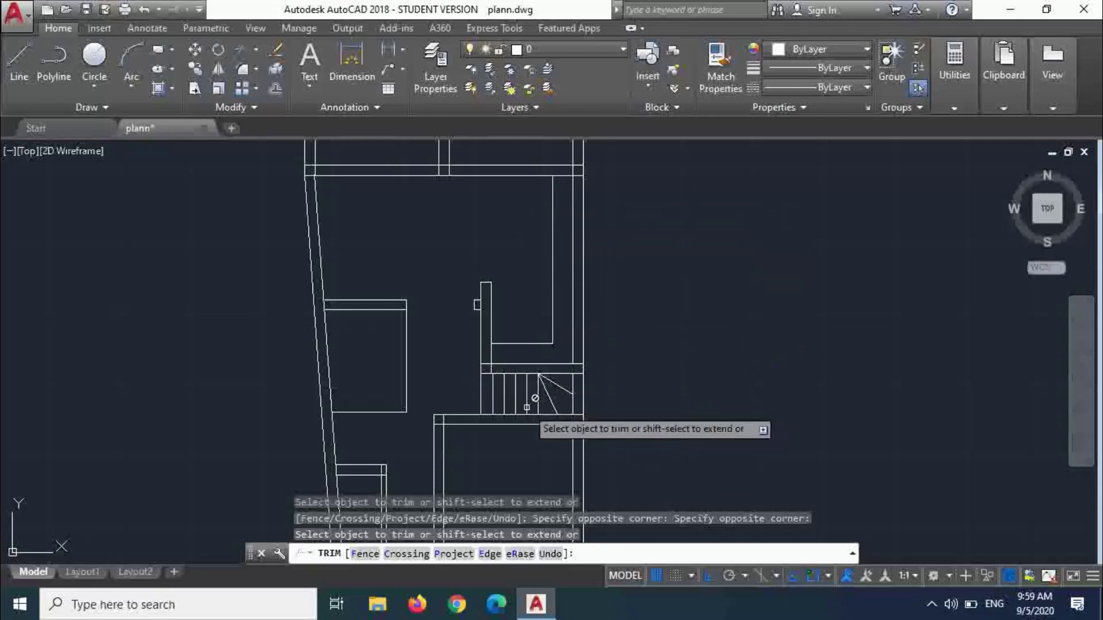
scroll(531, 393, down, 2)
scroll(509, 439, down, 2)
scroll(491, 454, up, 4)
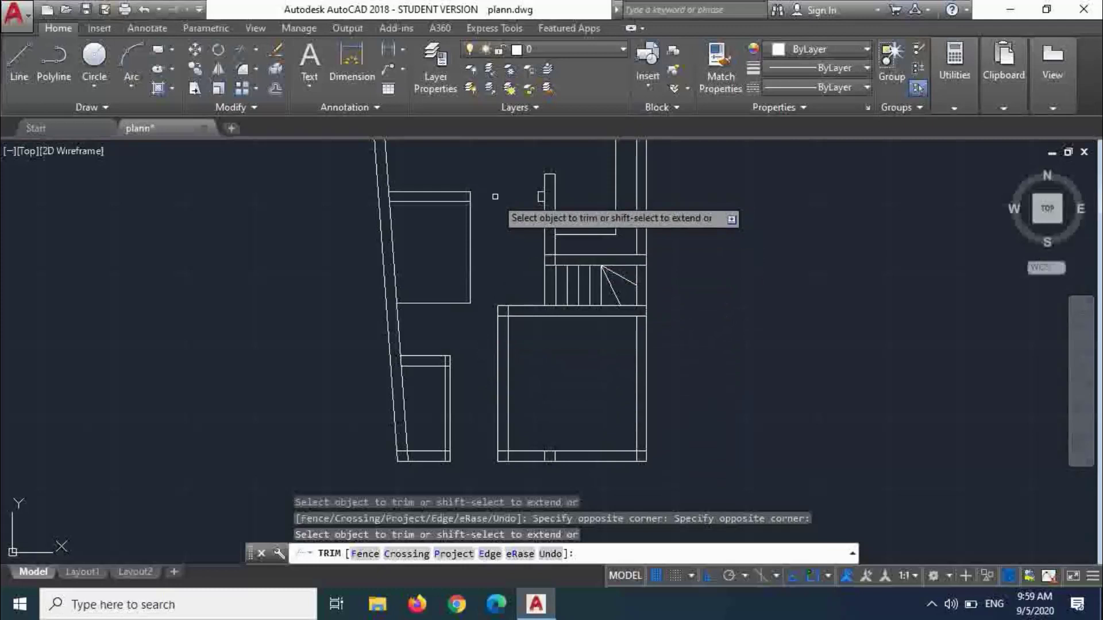
scroll(426, 261, up, 4)
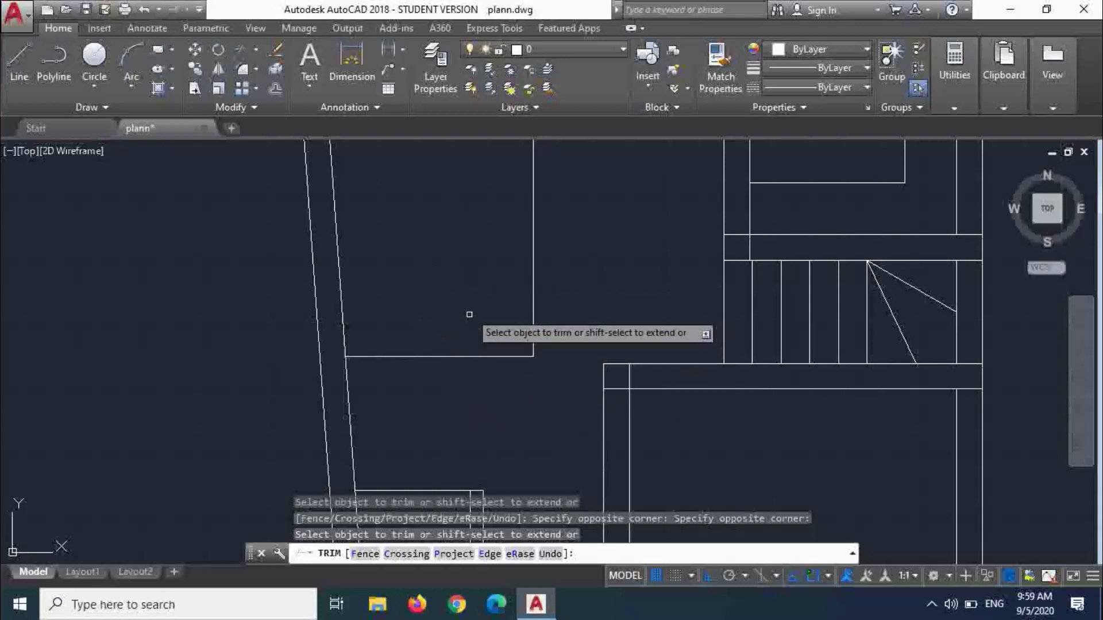
scroll(448, 281, down, 2)
scroll(445, 240, down, 2)
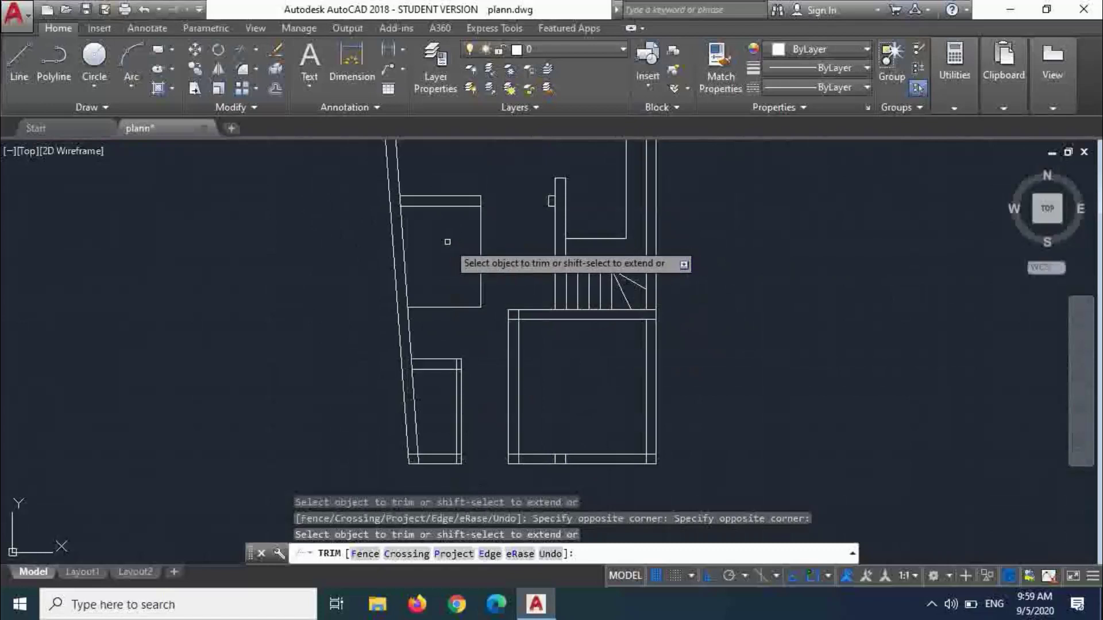
key(Escape)
scroll(490, 330, up, 2)
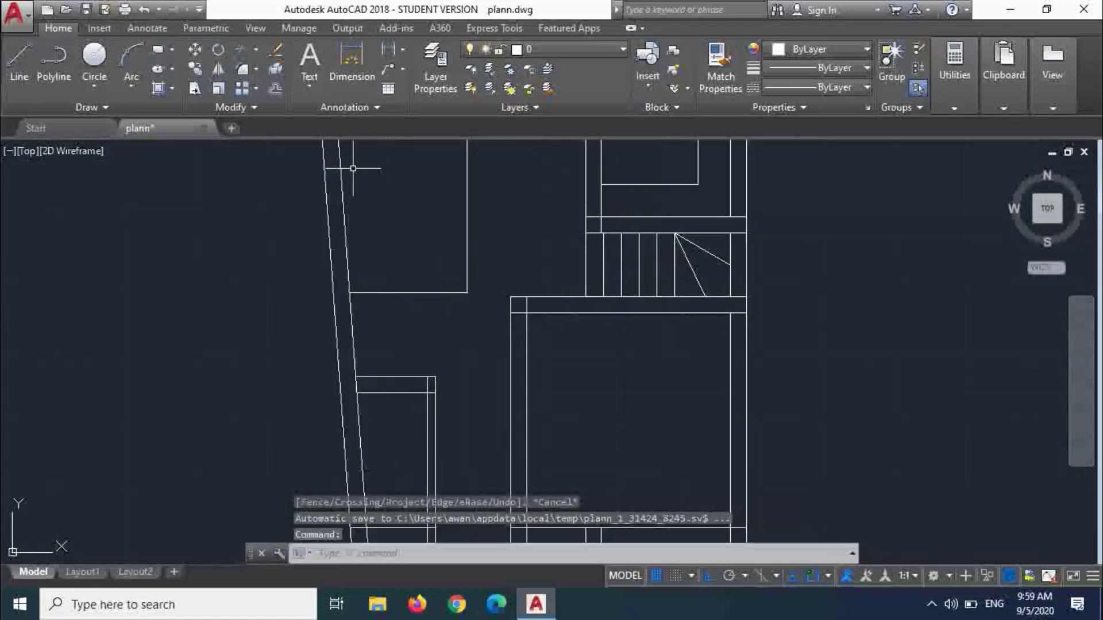
click(257, 68)
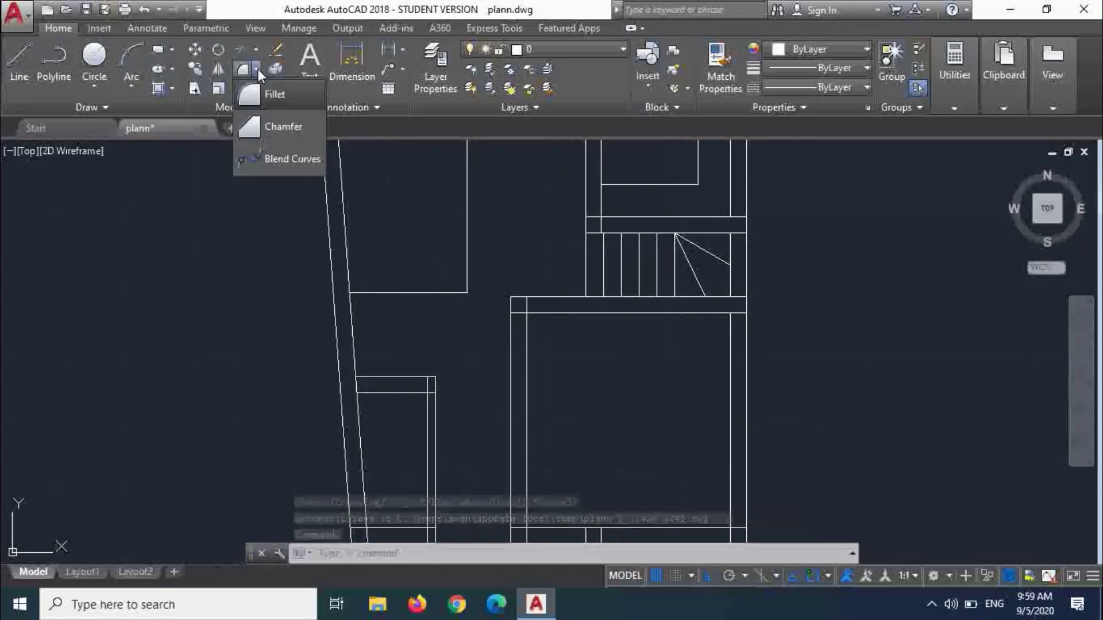
click(253, 104)
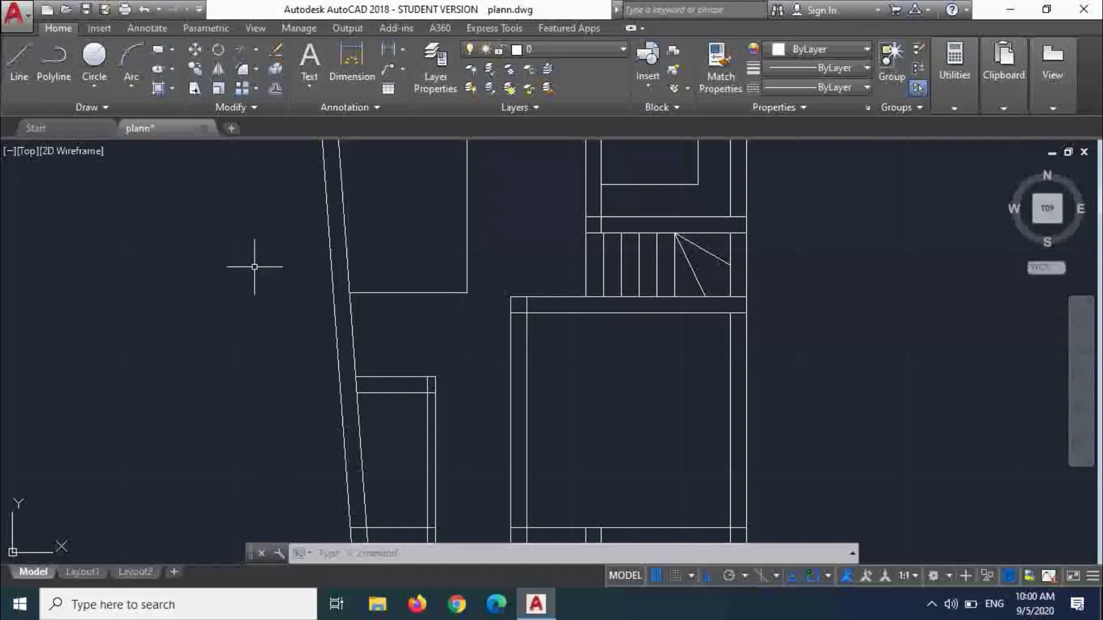
click(253, 74)
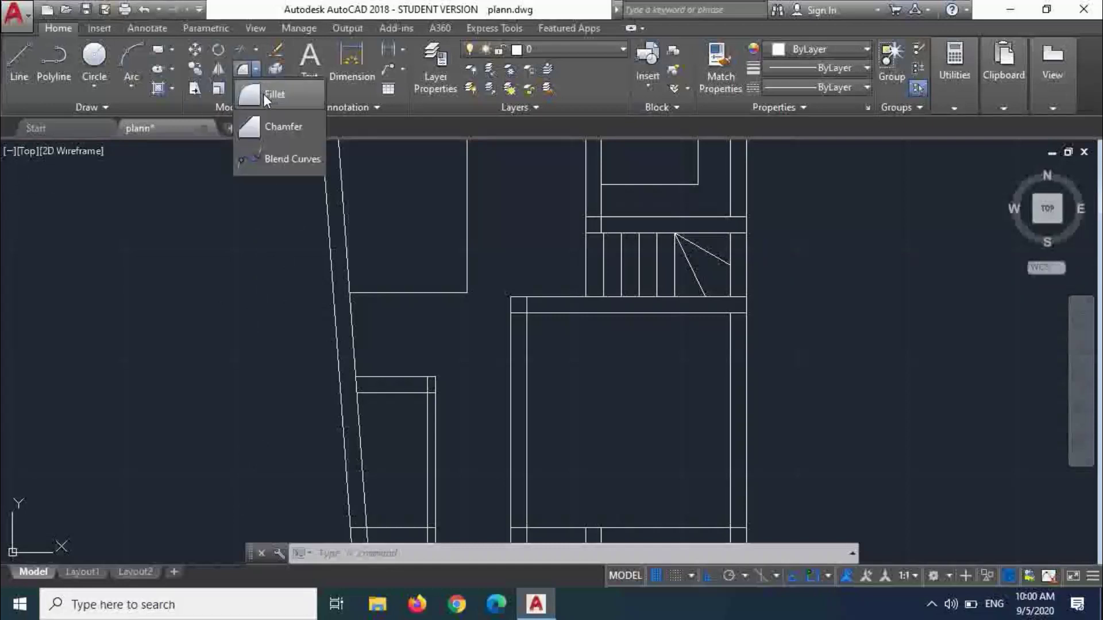
click(265, 127)
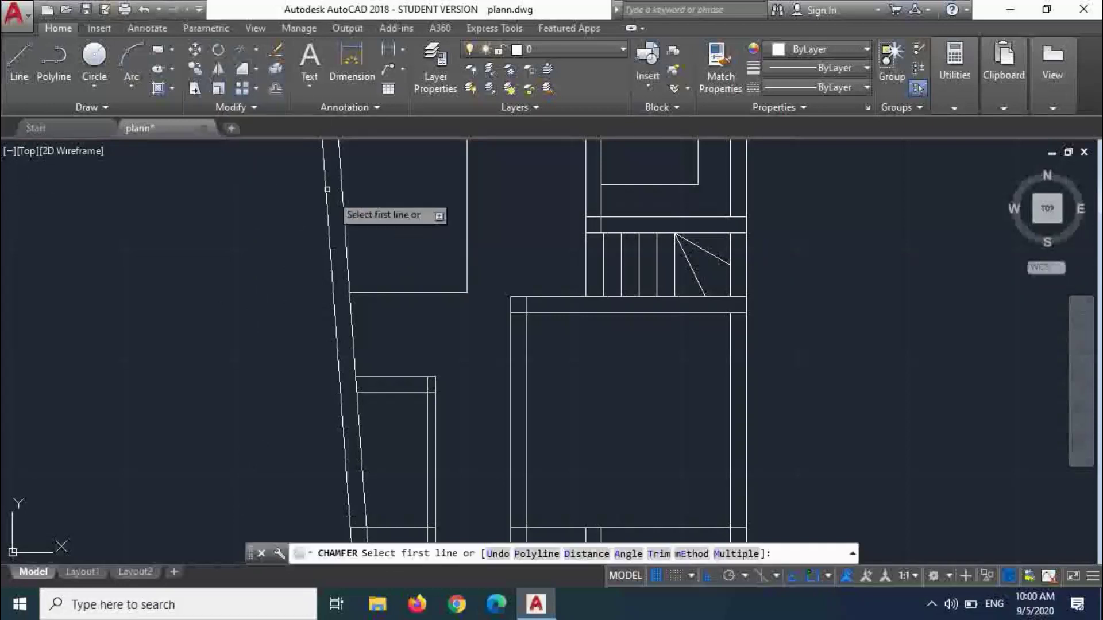
scroll(471, 208, up, 5)
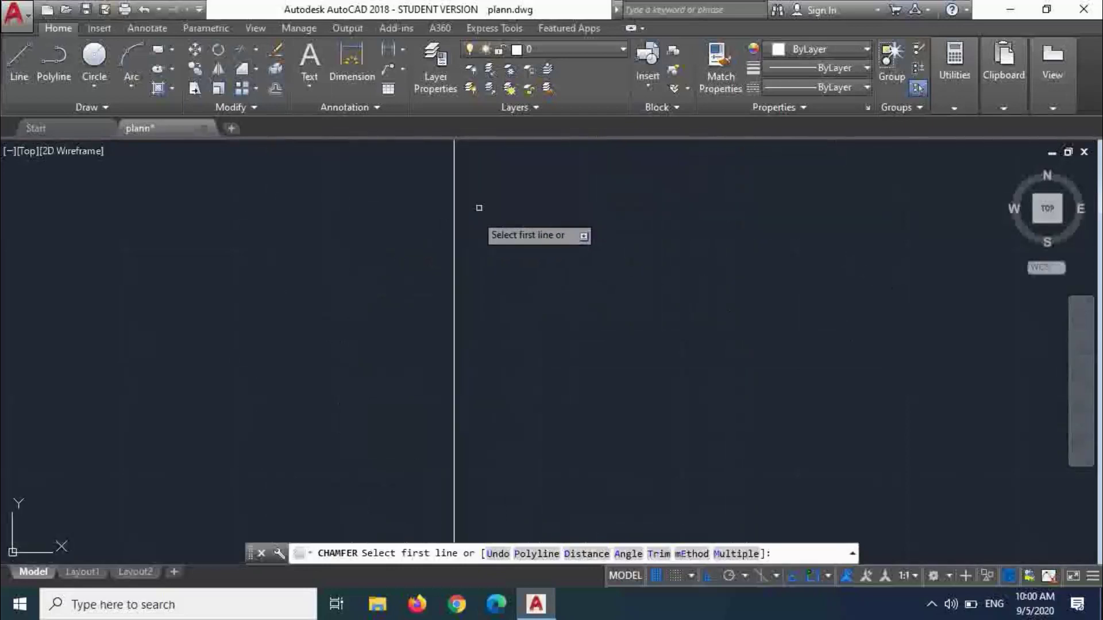
scroll(463, 268, down, 3)
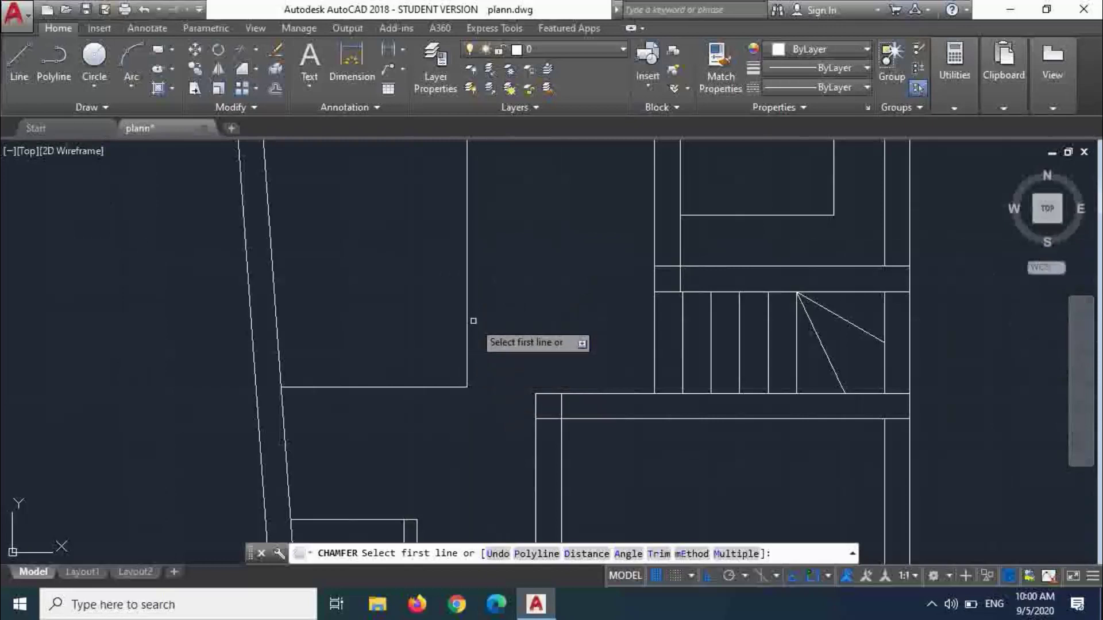
scroll(383, 405, down, 4)
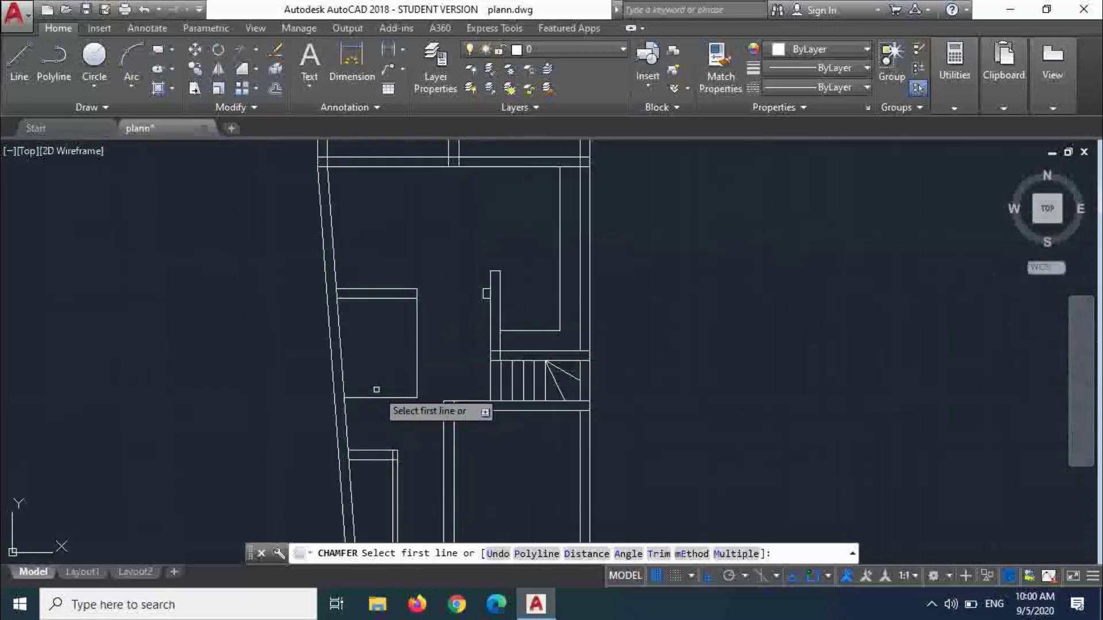
click(415, 374)
click(417, 377)
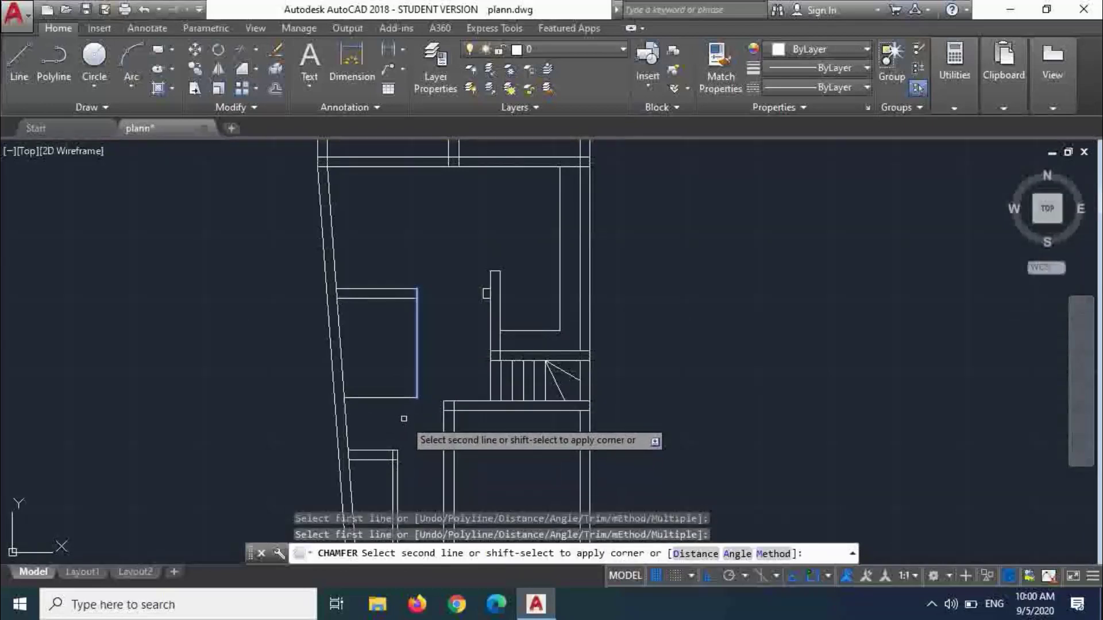
text(d)
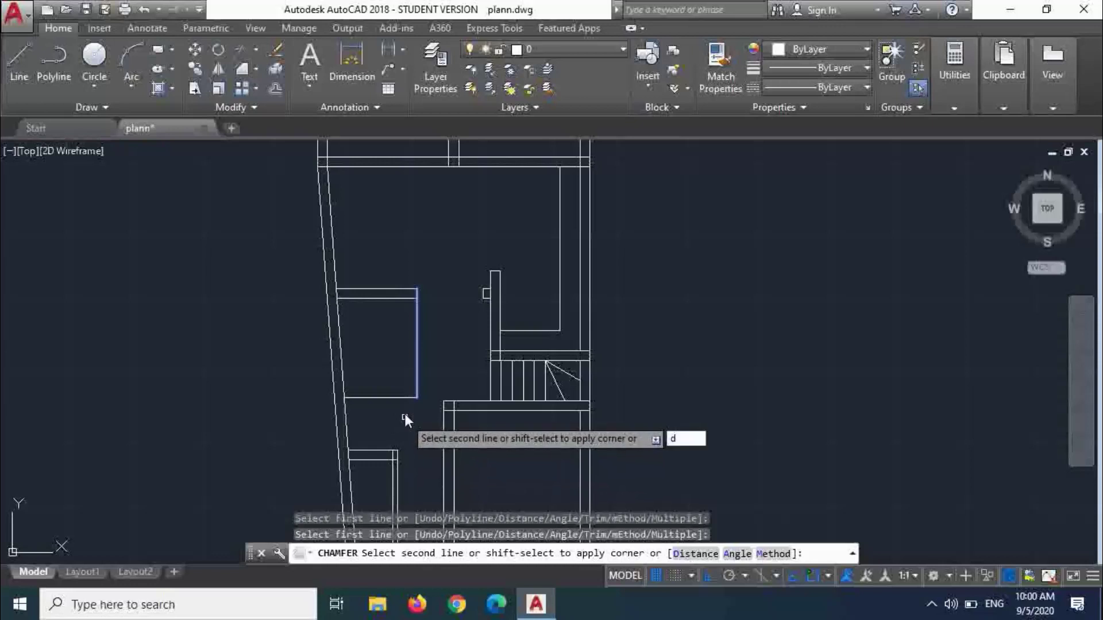
key(Return)
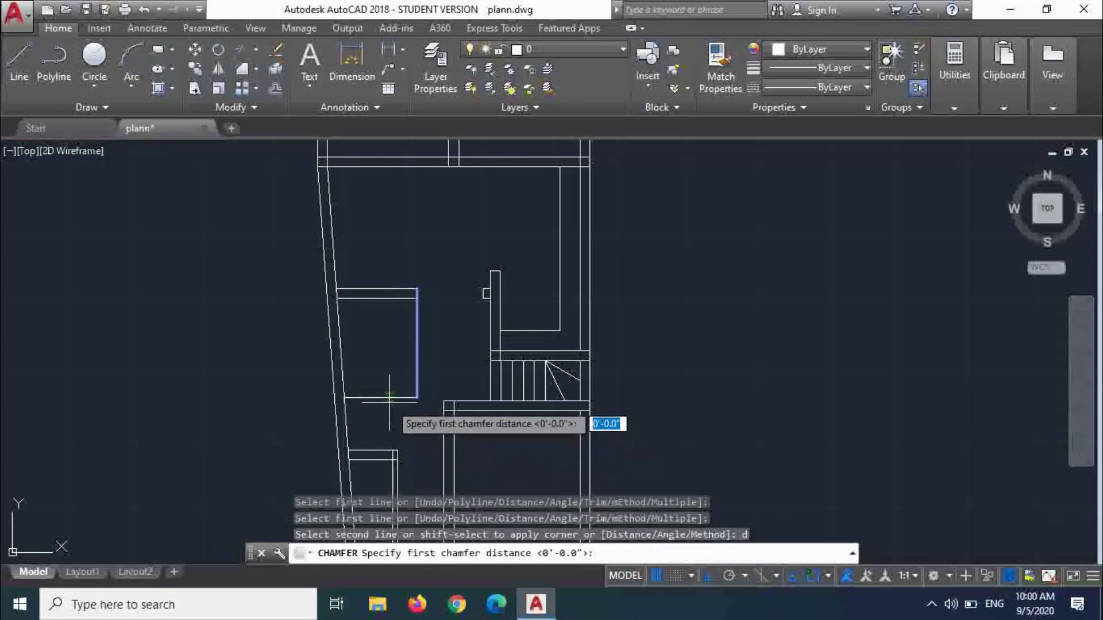
click(417, 402)
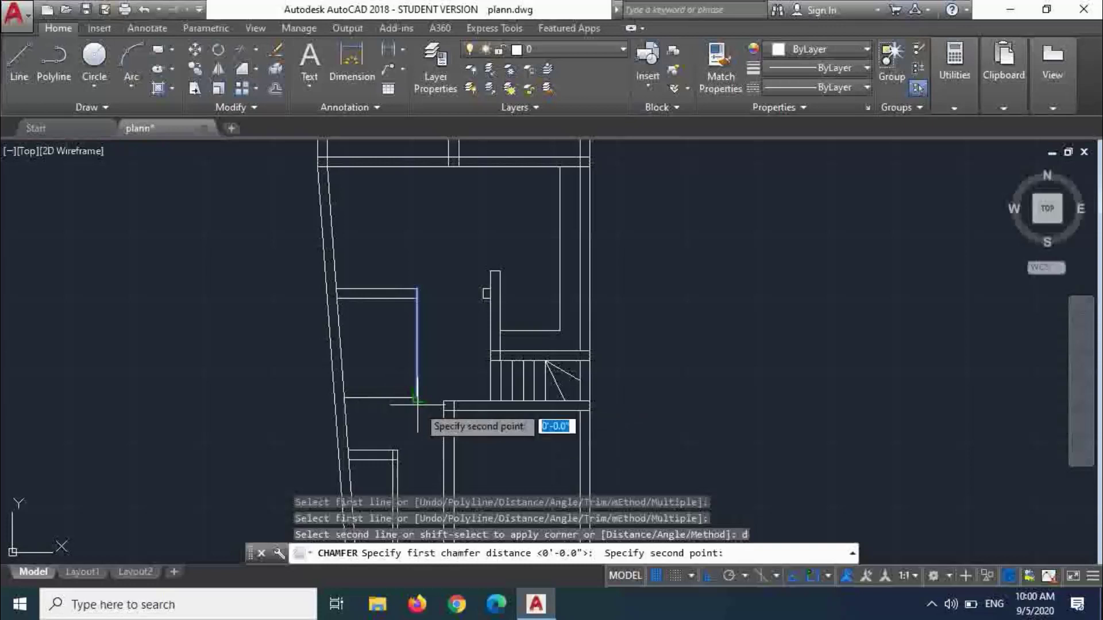
click(417, 371)
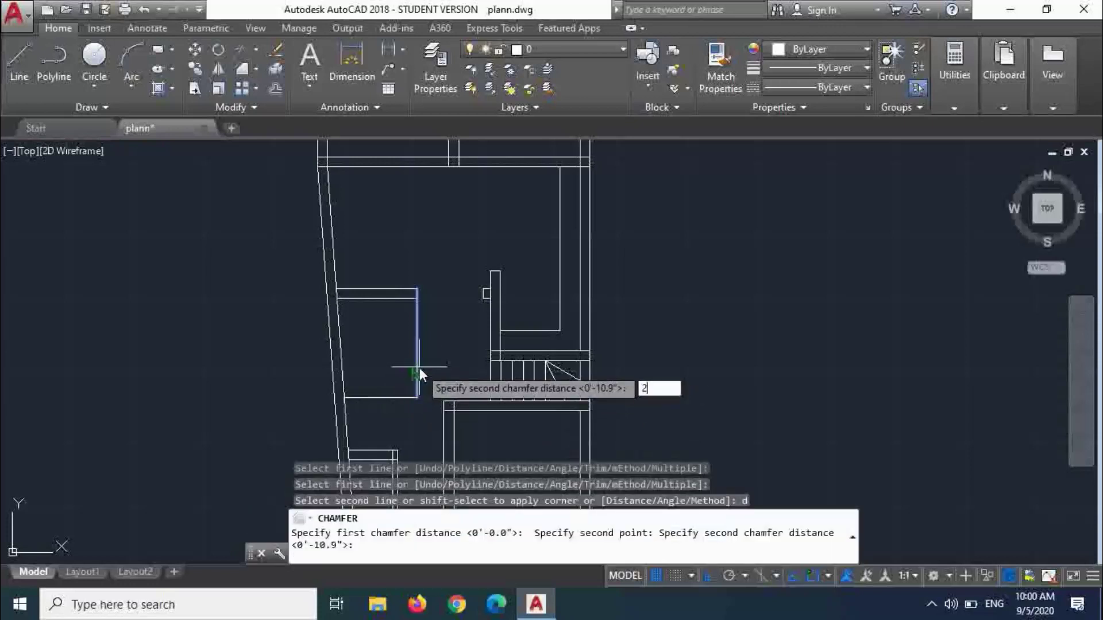
text(2.5')
key(Return)
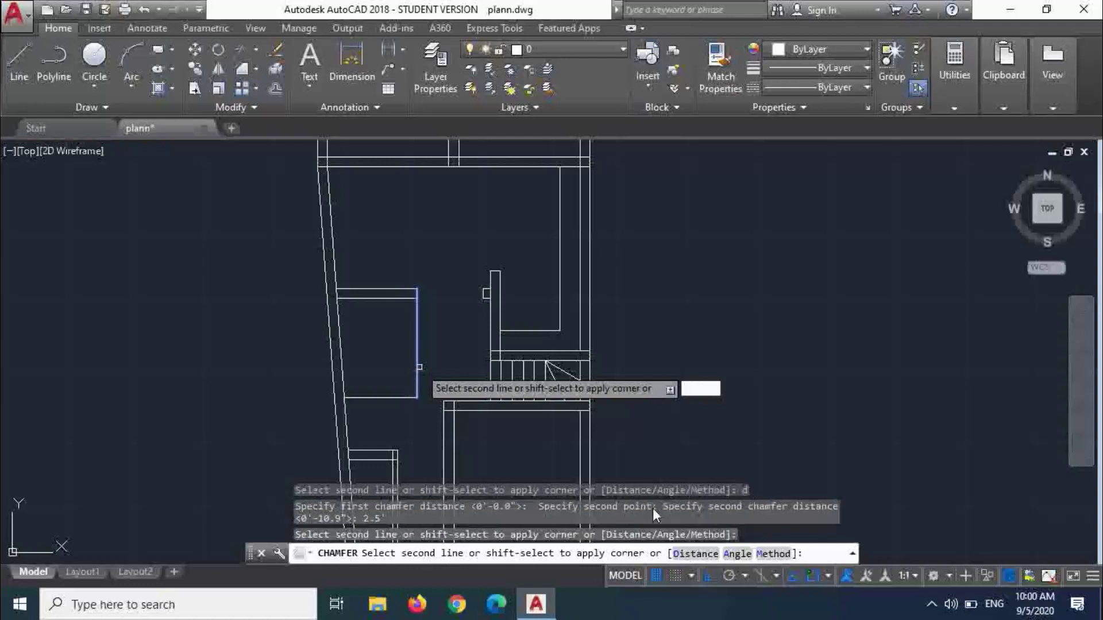
text(2.)
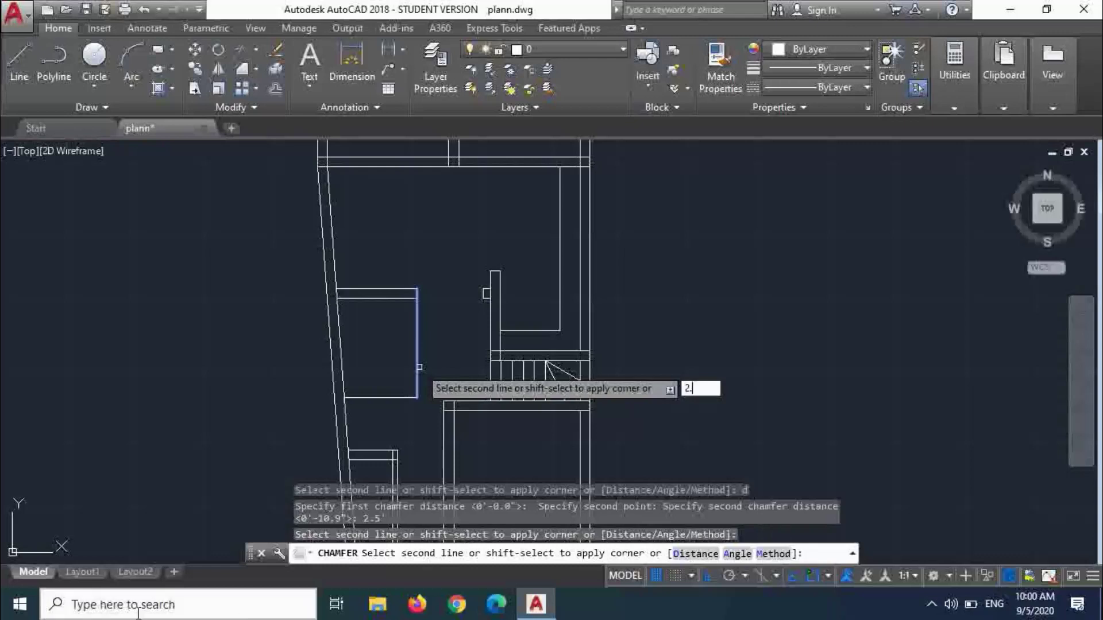
text(5')
key(Return)
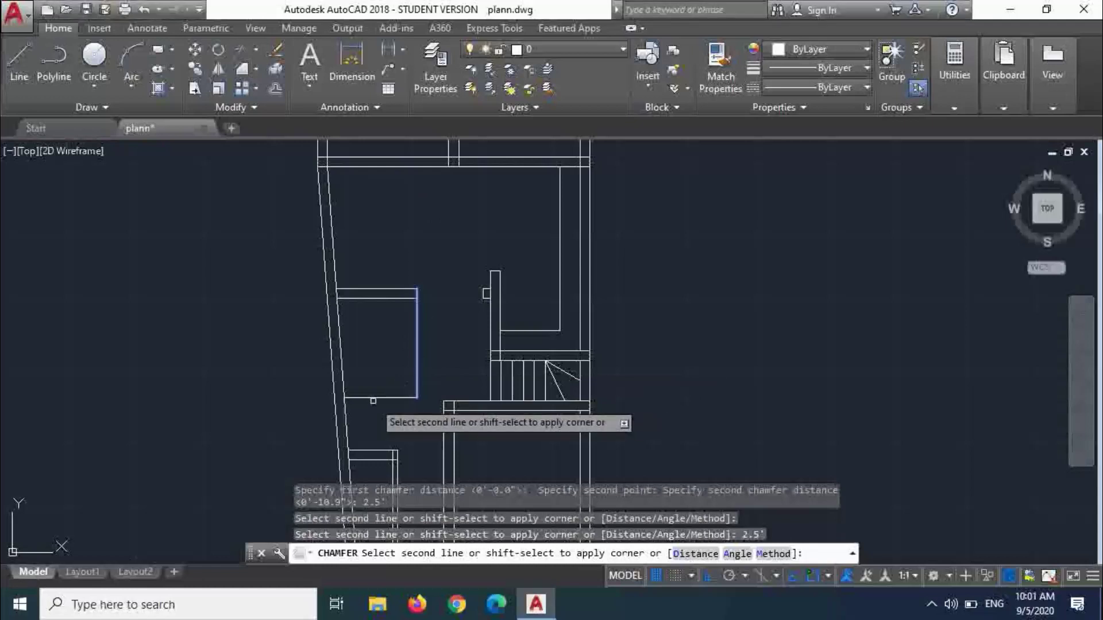
scroll(394, 384, up, 5)
right_click(381, 377)
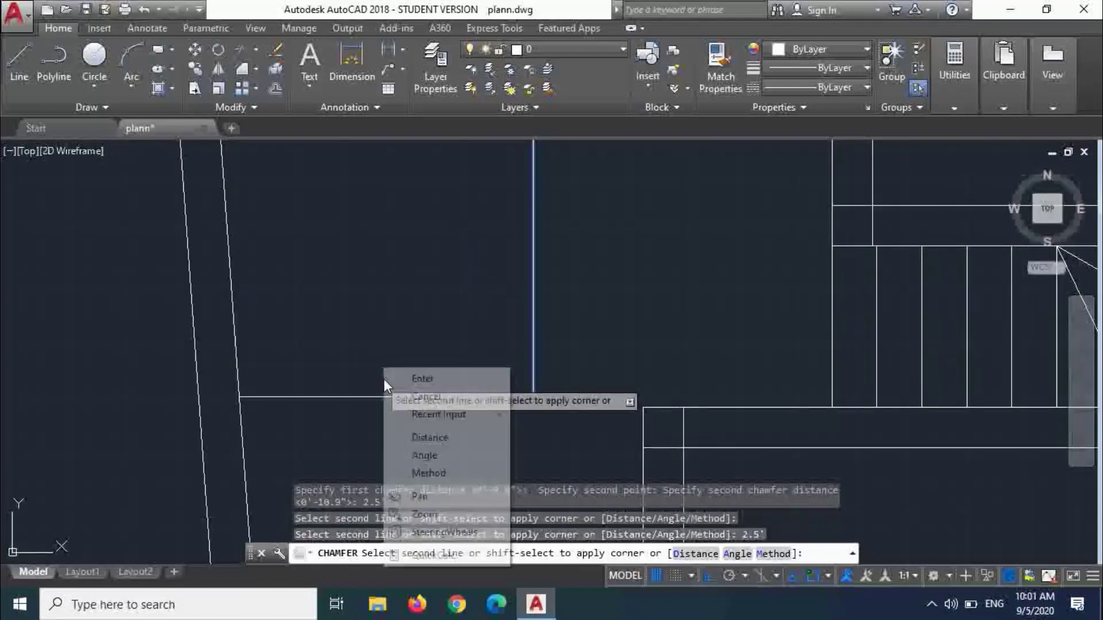
key(Escape)
key(Escape)
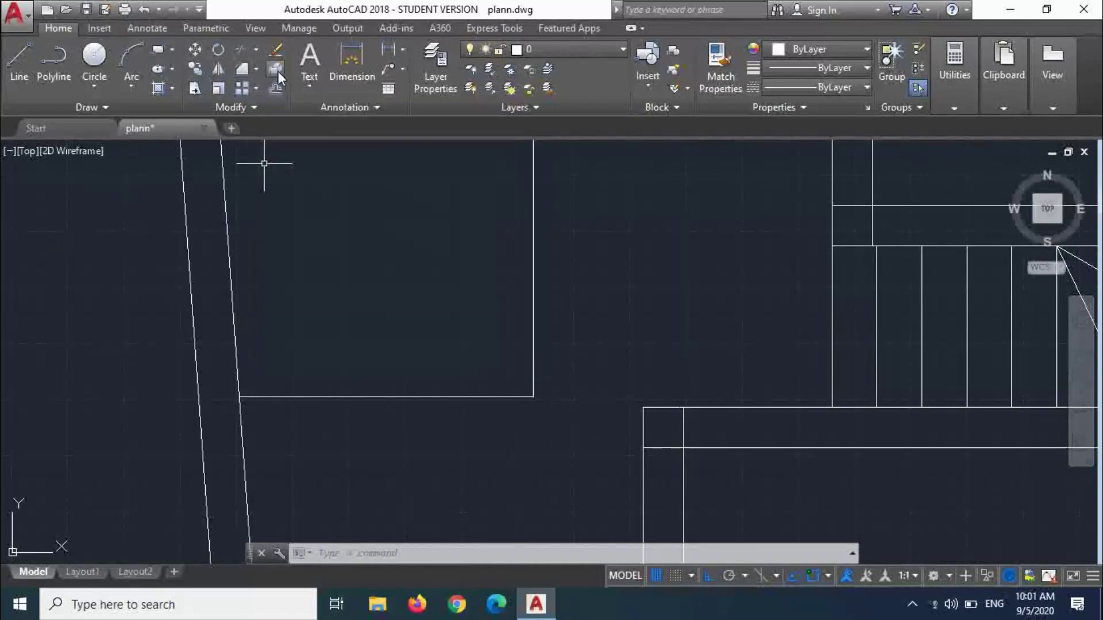
- Start a chamfer and set its first distance to 2.5'
click(254, 68)
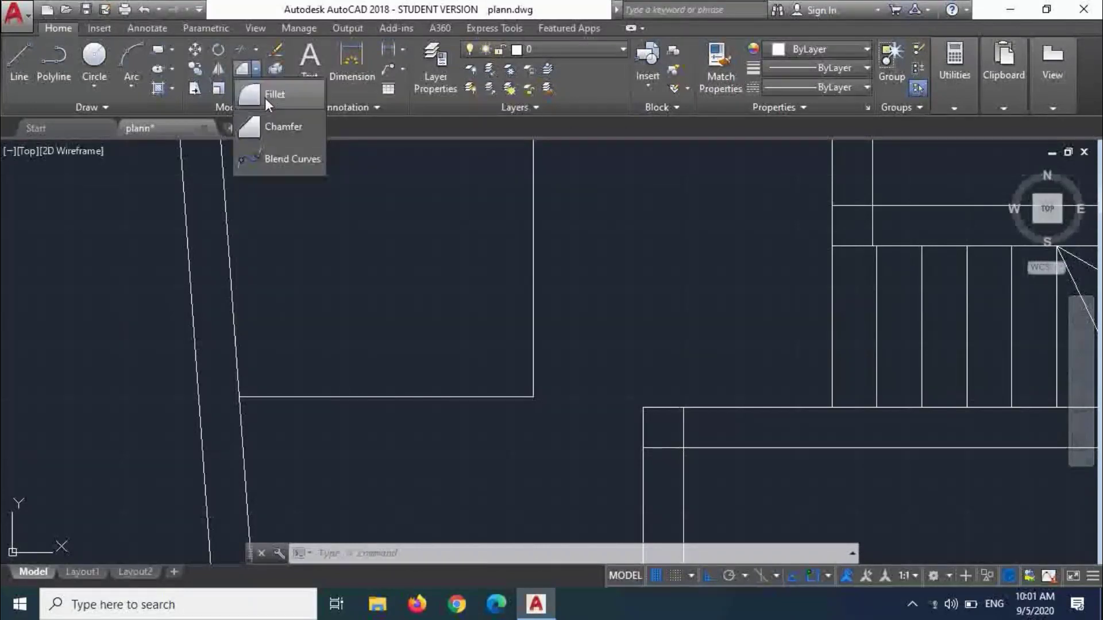
click(264, 126)
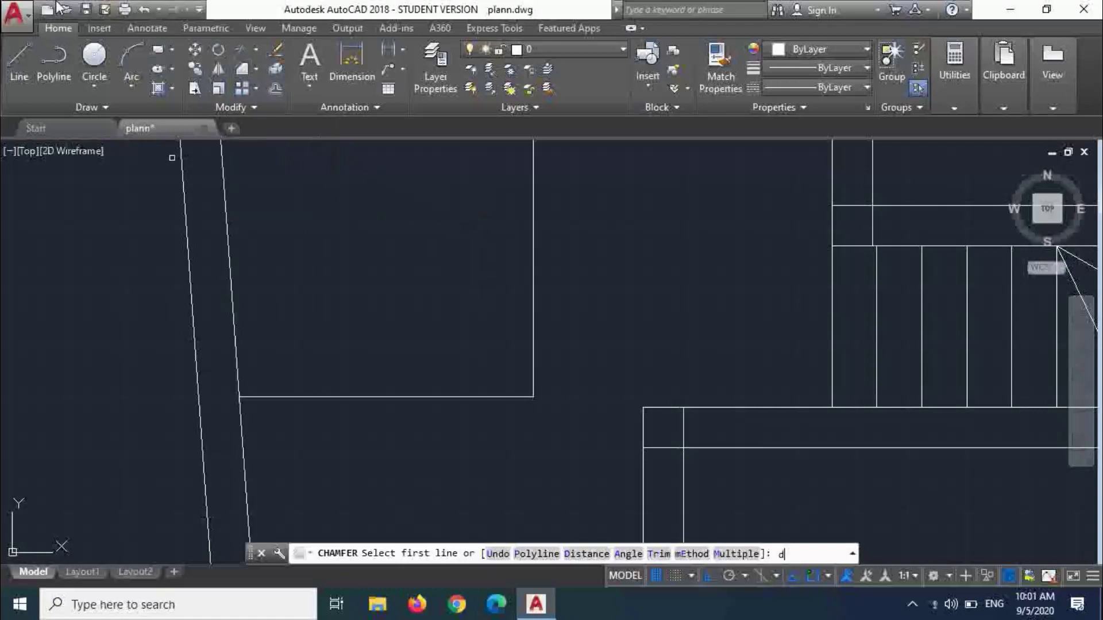
text(d)
key(Return)
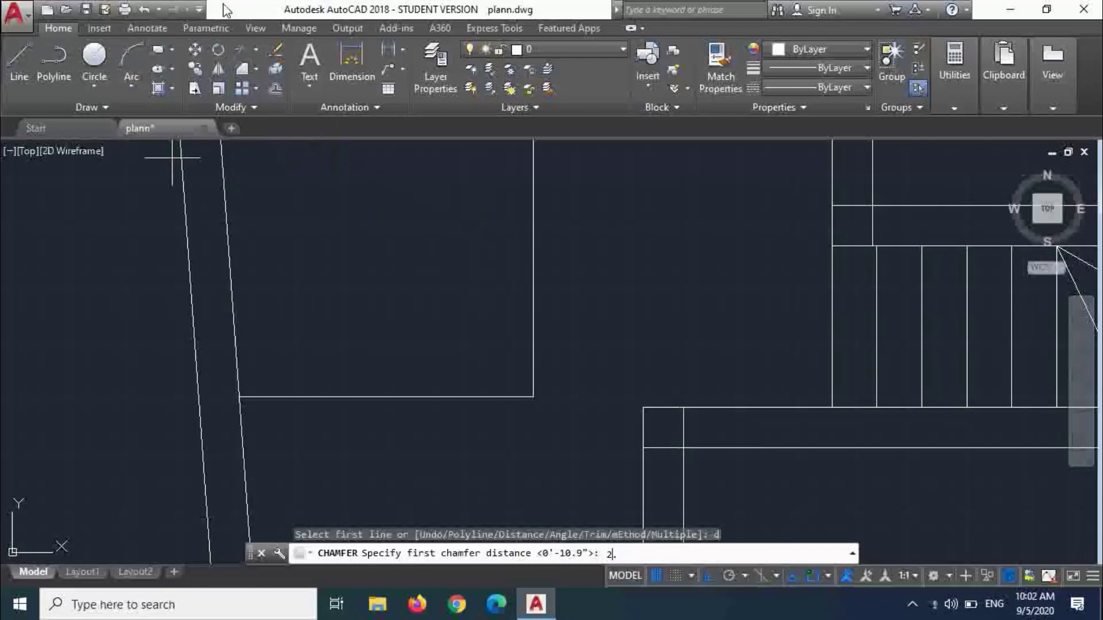
text(2.5)
key(Return)
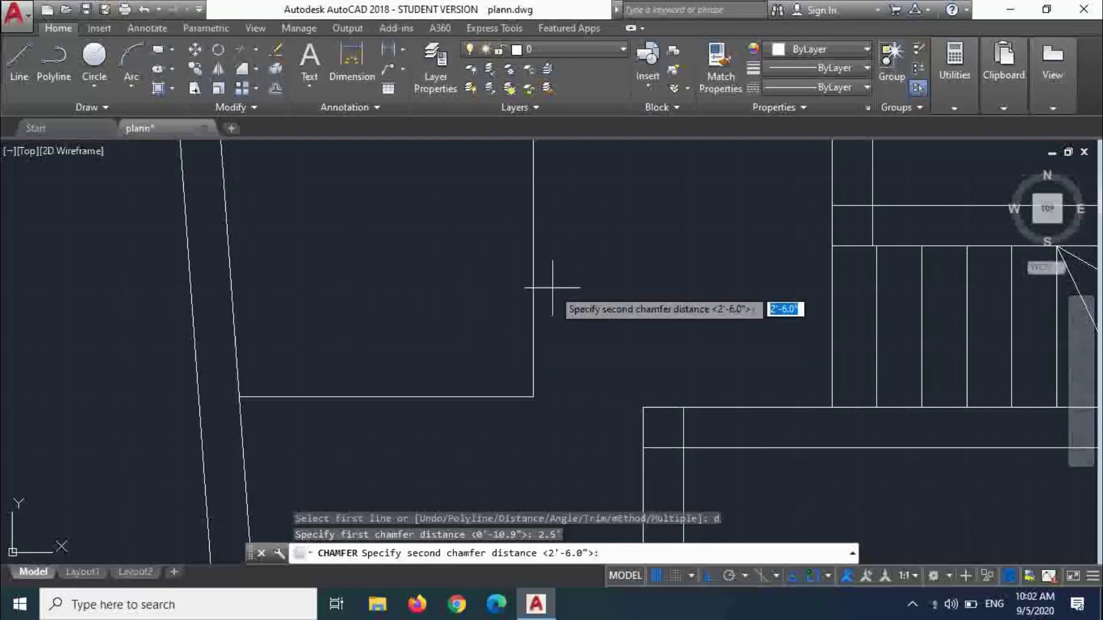
- Set the second chamfer distance to 2.5 inches and leave the Chamfer command
text(2)
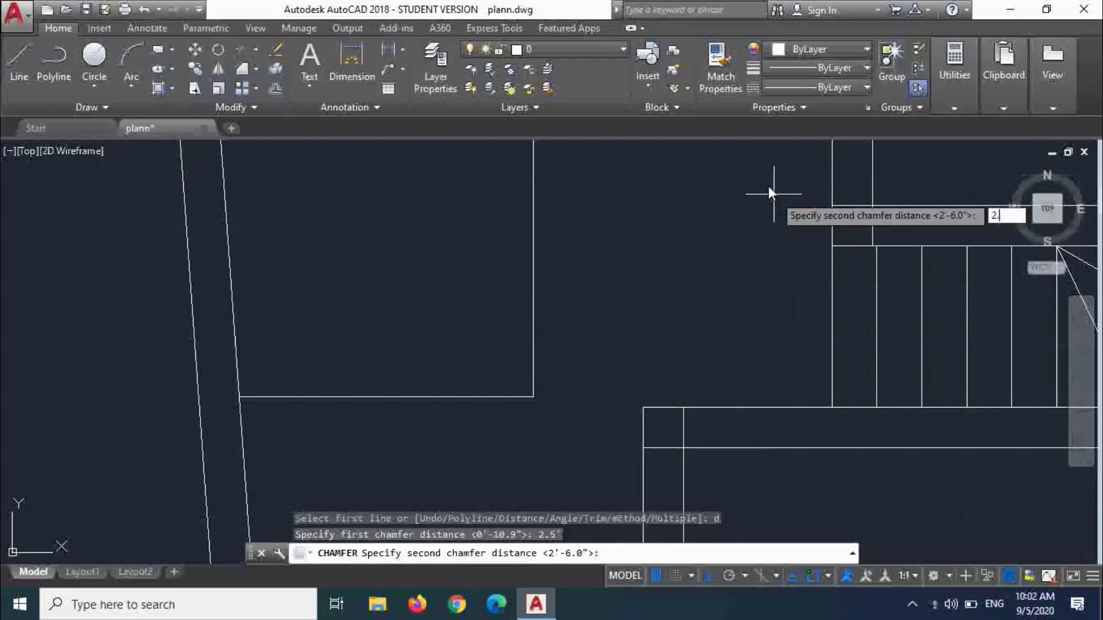
text(.5)
key(Return)
scroll(644, 390, down, 2)
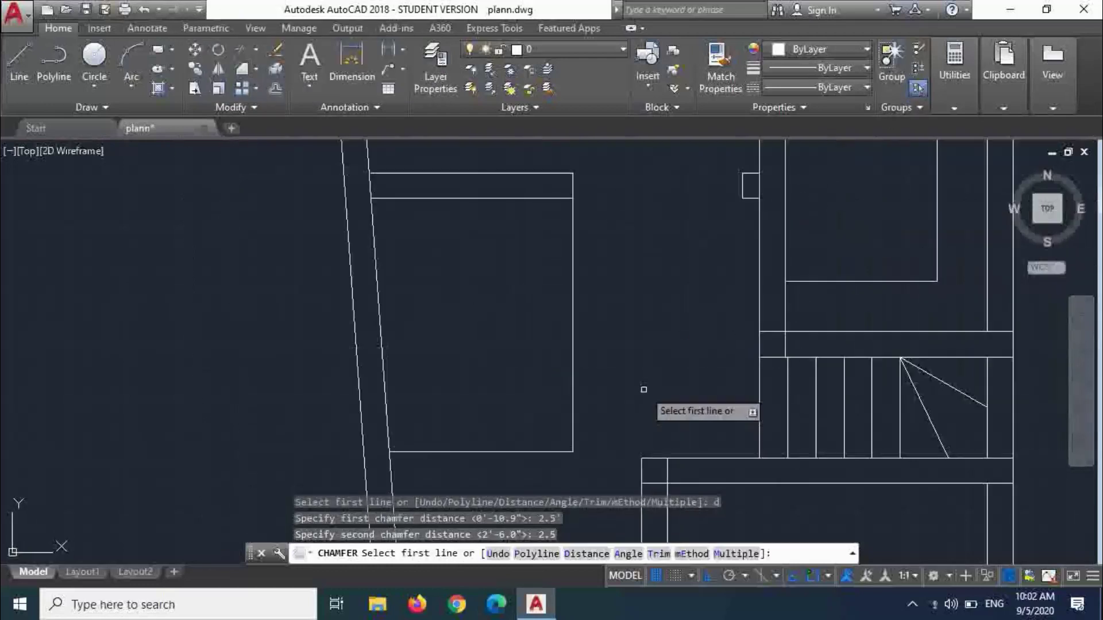
right_click(643, 391)
key(Escape)
key(Escape)
key(Escape)
key(Escape)
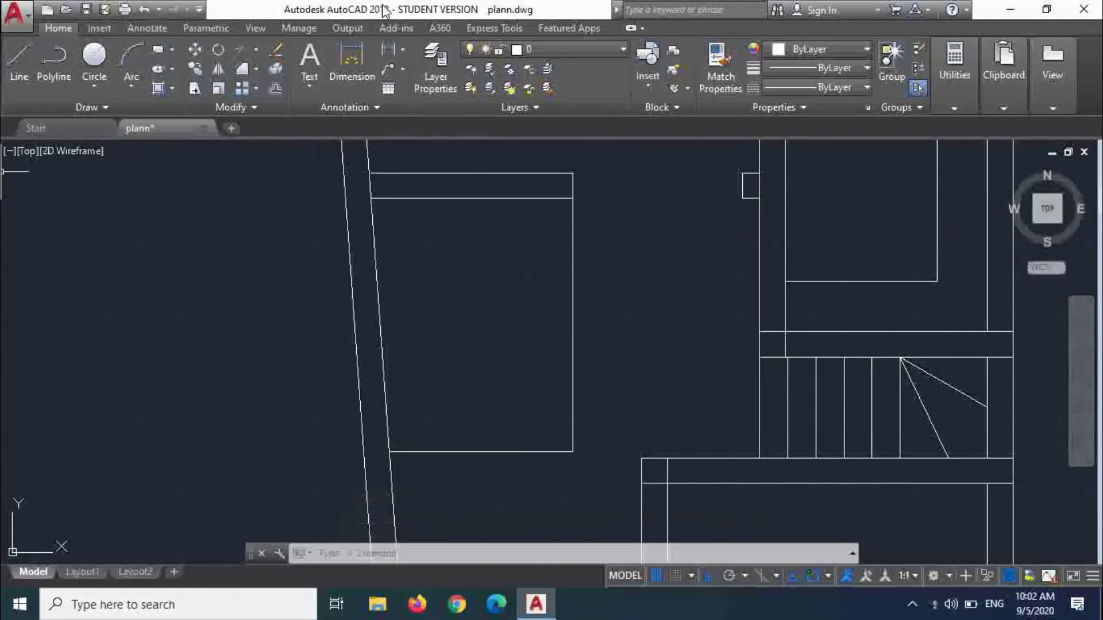
- Chamfer the lower-right corner of the small room beside the slanted wall, with both distances at 2.5'
click(243, 73)
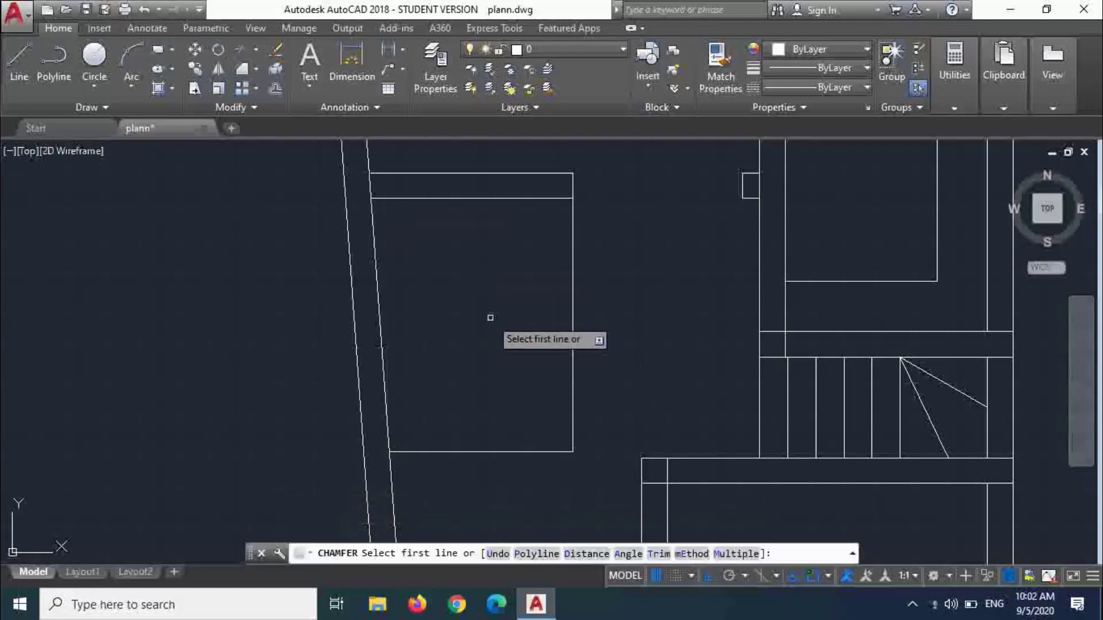
text(d)
key(Return)
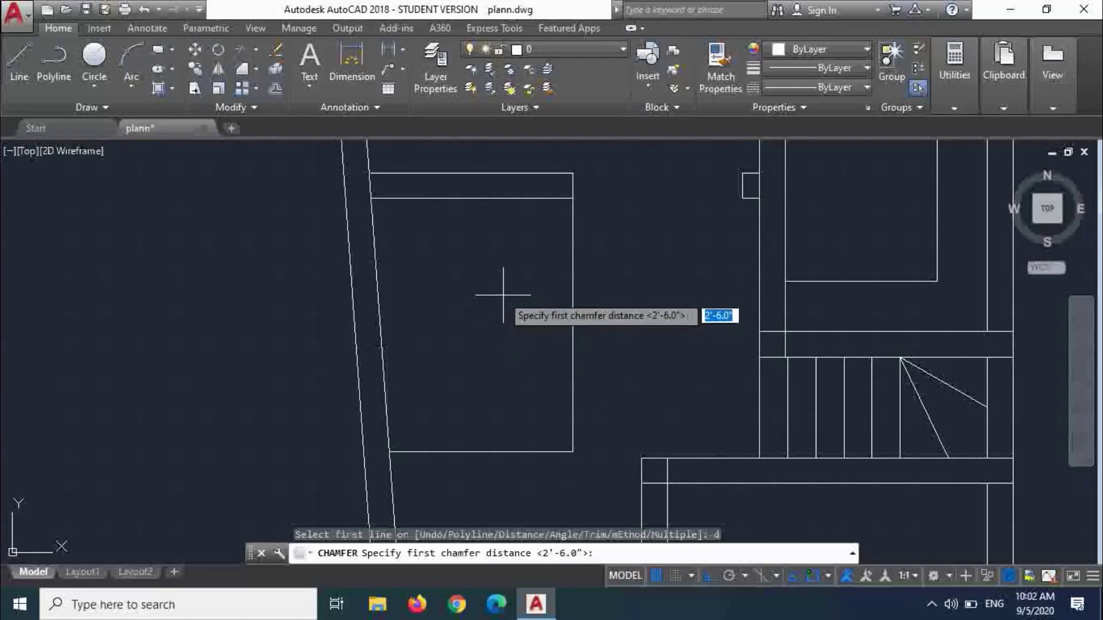
key(Return)
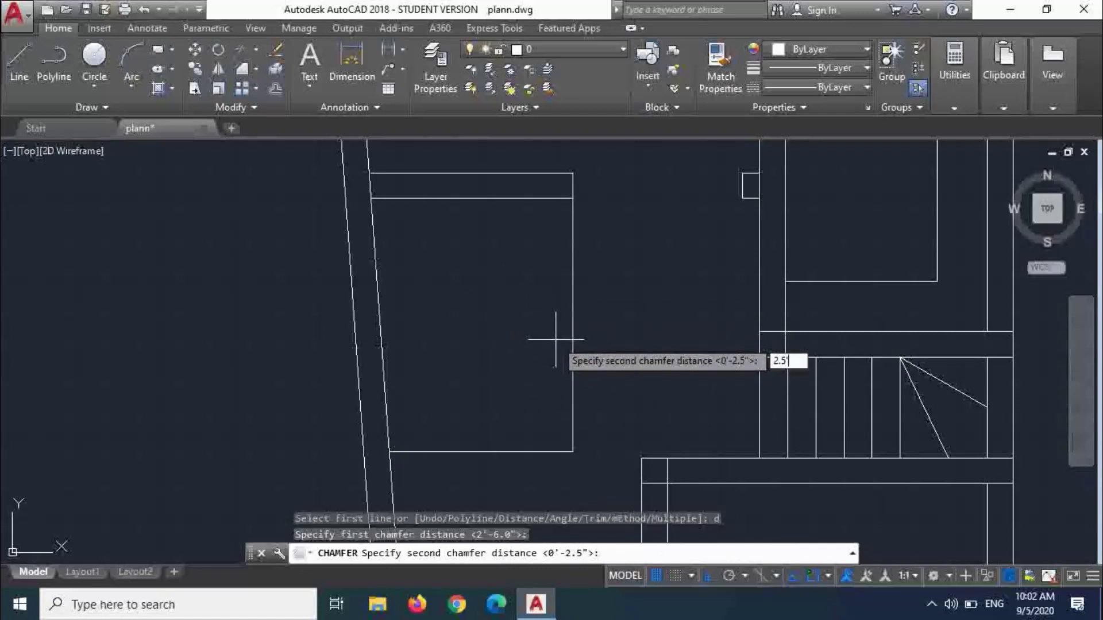
text(2.5')
key(Return)
click(573, 357)
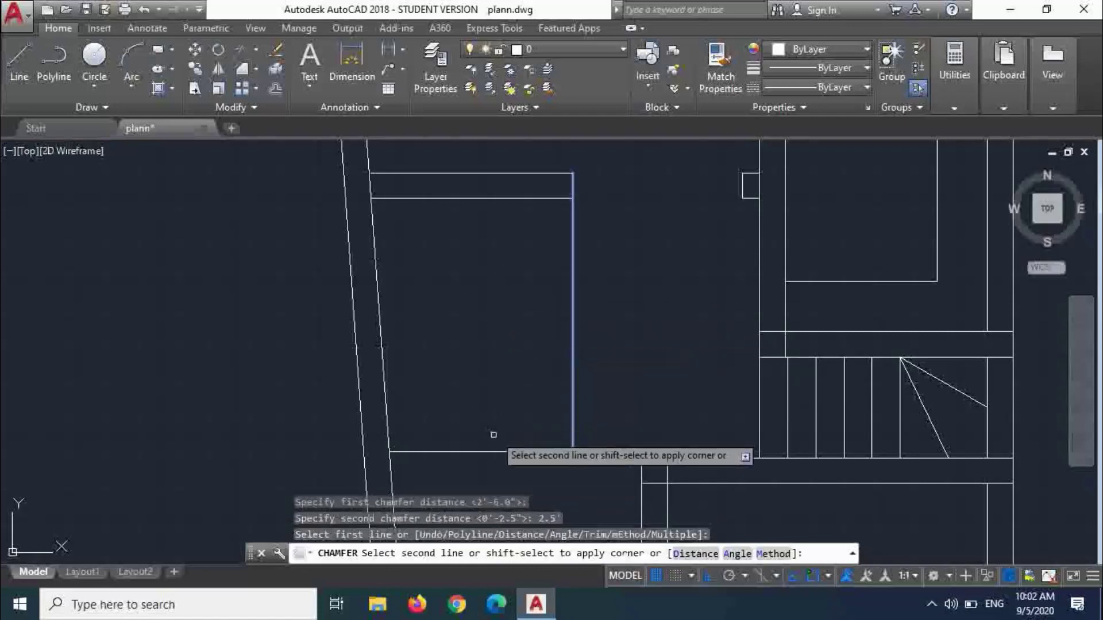
click(486, 450)
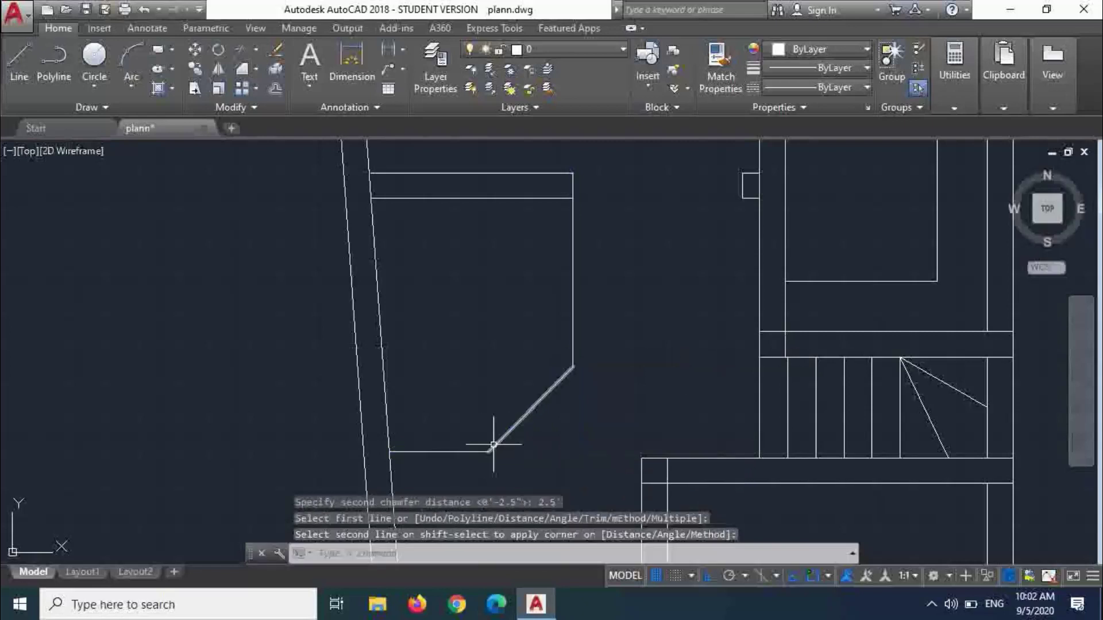
- Examine the floor plan around the chamfered room, the staircase and the two upper rooms
scroll(552, 390, down, 2)
scroll(564, 298, down, 2)
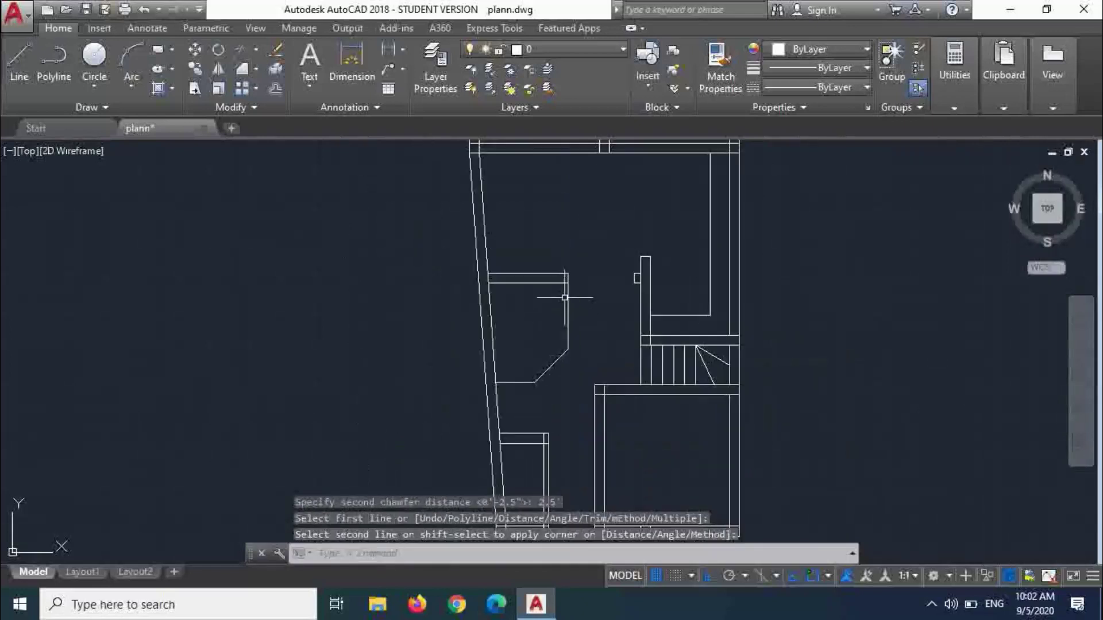
scroll(593, 264, down, 2)
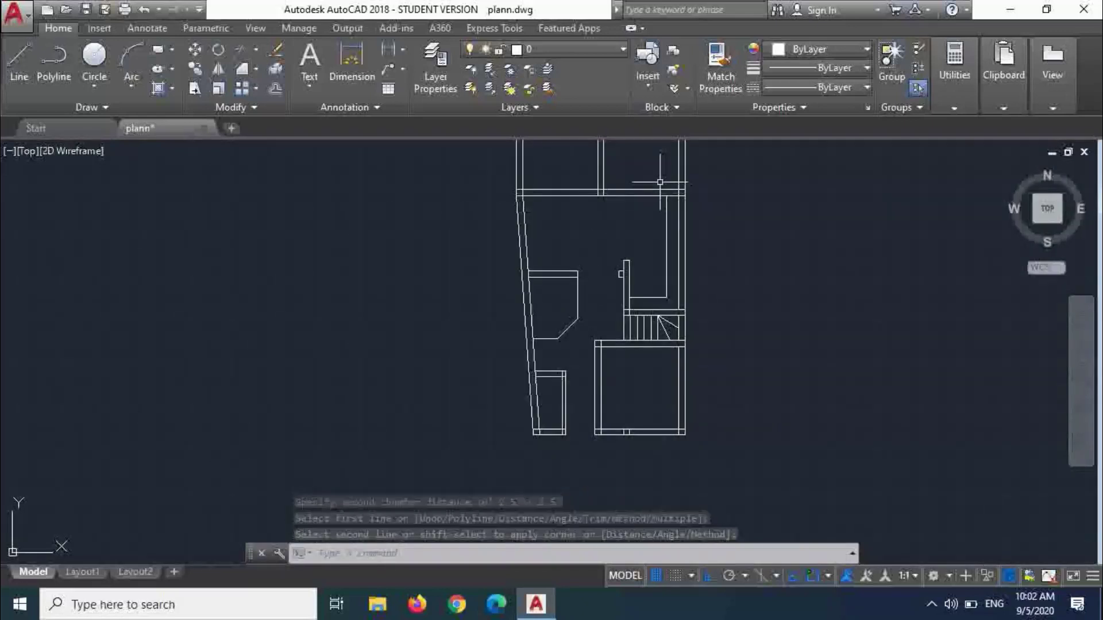
scroll(635, 172, up, 2)
scroll(637, 241, down, 2)
scroll(652, 304, up, 1)
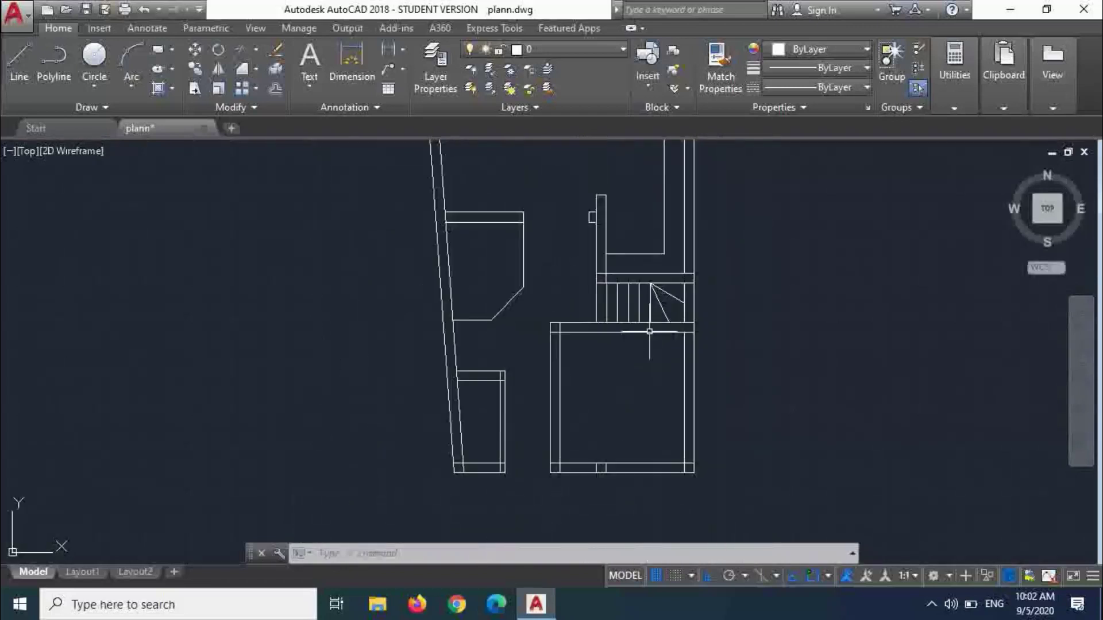
scroll(649, 292, down, 1)
scroll(649, 292, up, 4)
scroll(649, 304, down, 5)
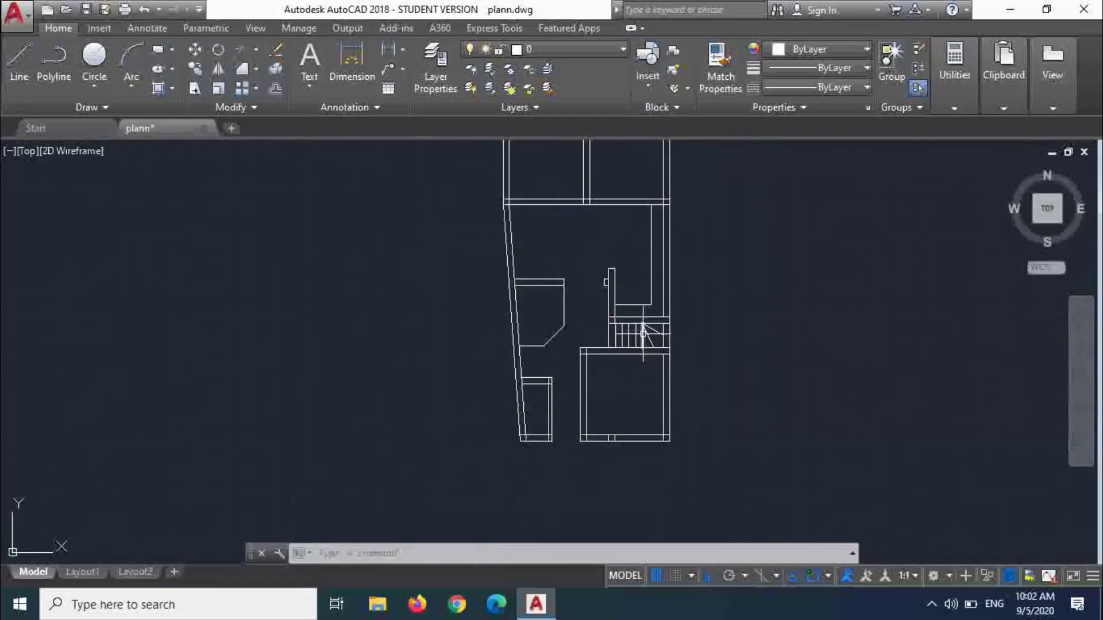
scroll(615, 178, up, 7)
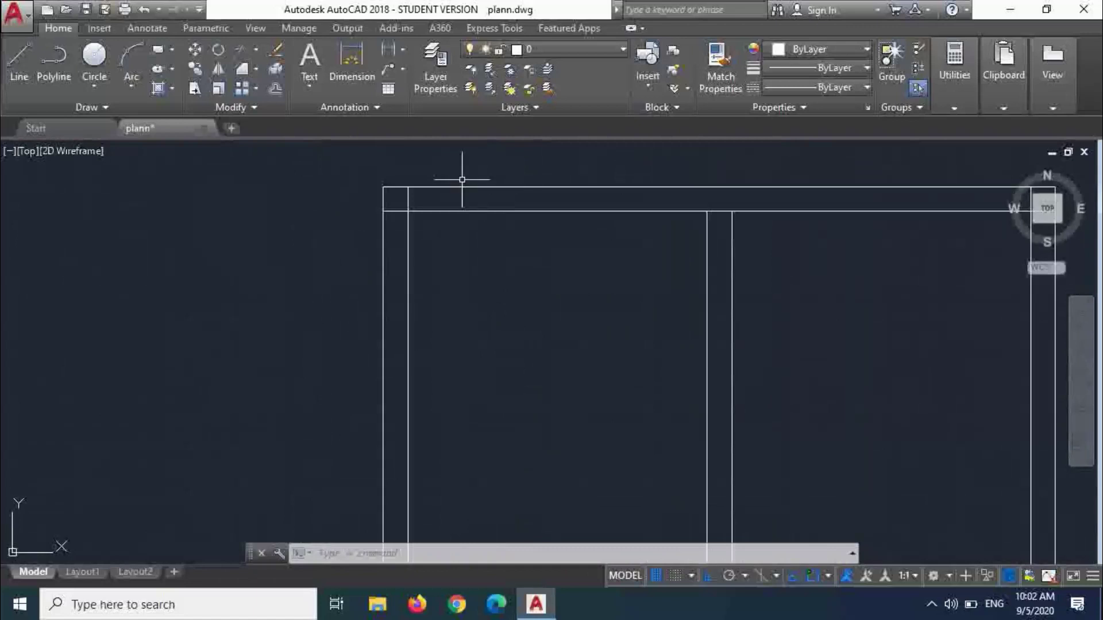
key(Return)
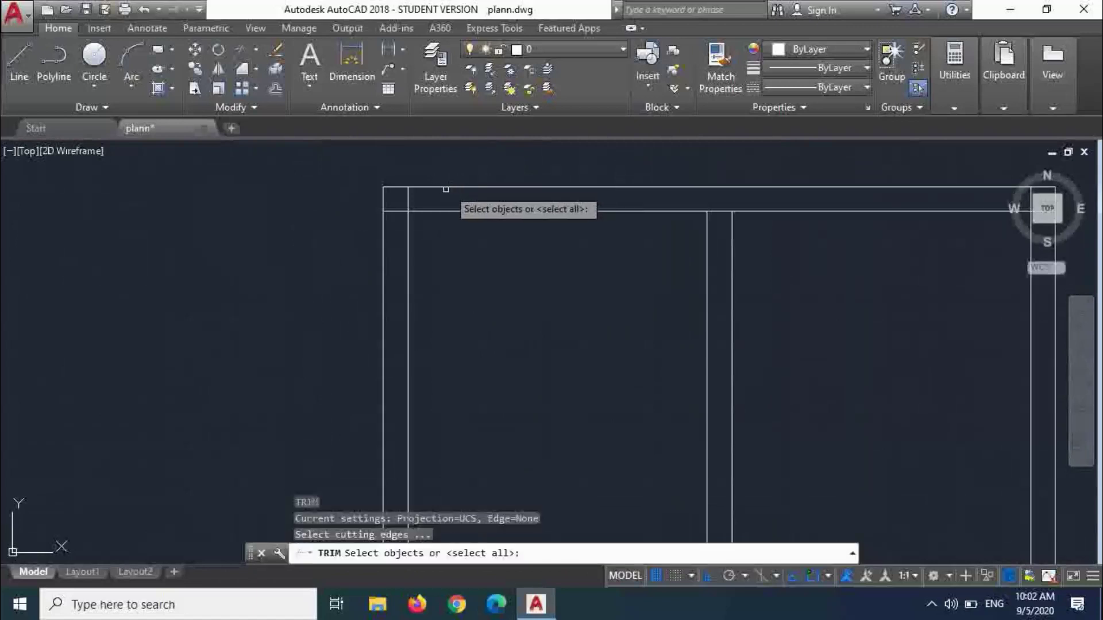
key(Escape)
scroll(440, 203, down, 4)
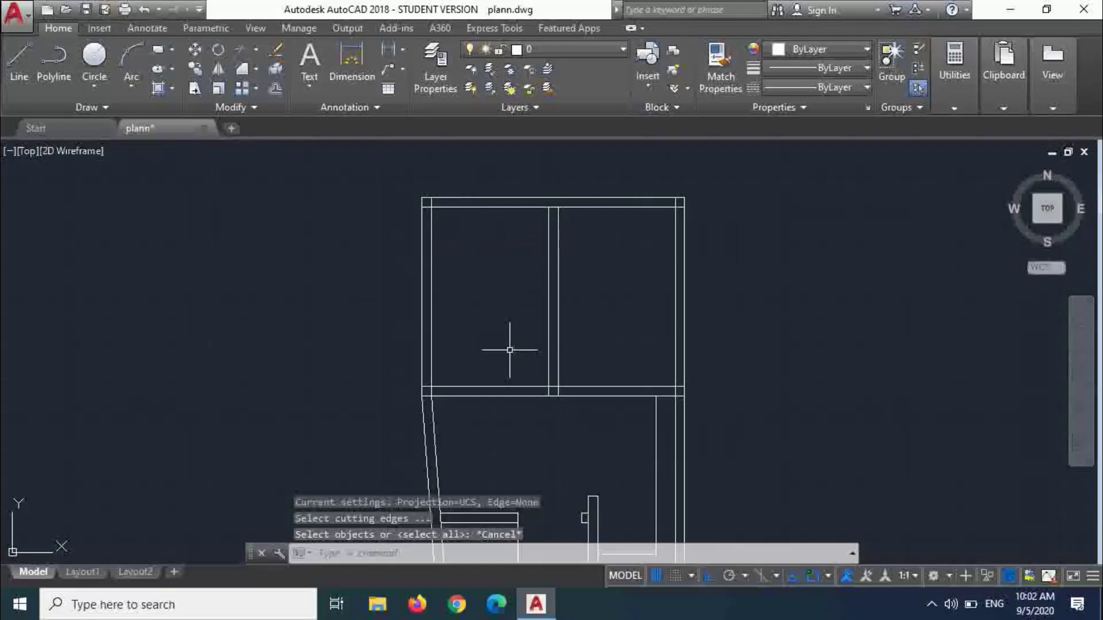
scroll(489, 359, down, 4)
scroll(495, 419, up, 3)
scroll(471, 335, down, 1)
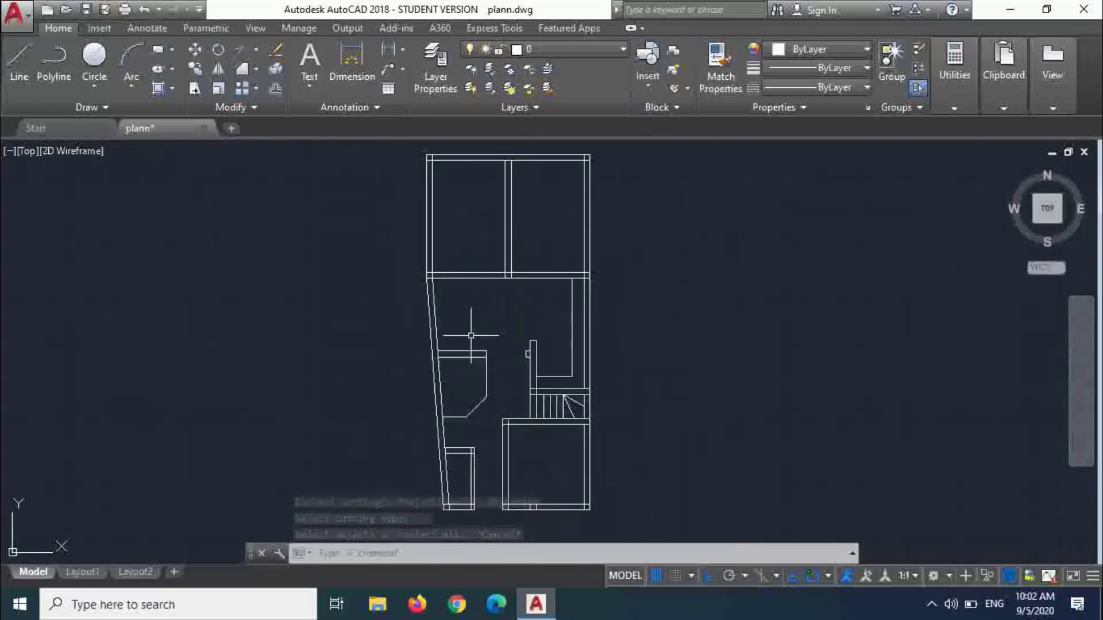
- Offset each face of the partition wall between the two upper rooms outward by 6 inches
scroll(471, 335, up, 6)
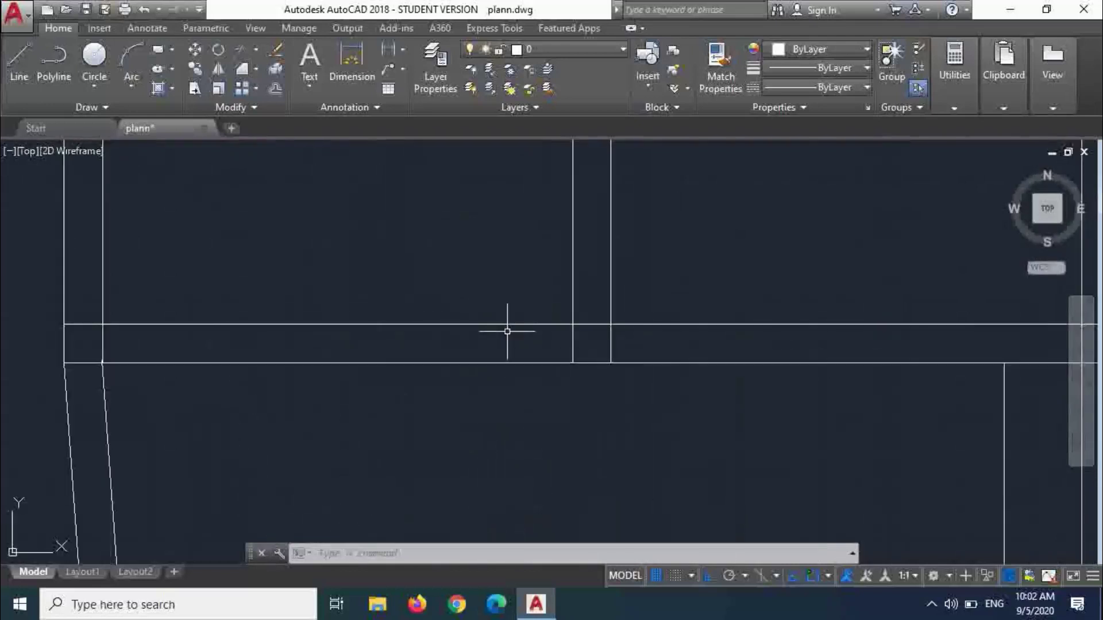
key(Escape)
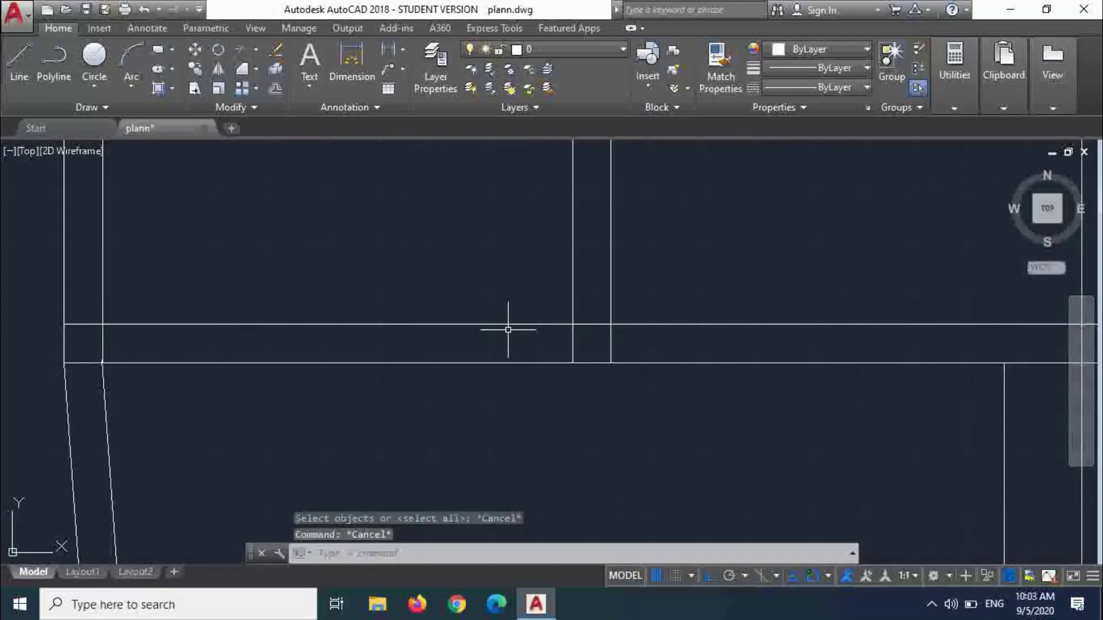
key(Return)
key(Return)
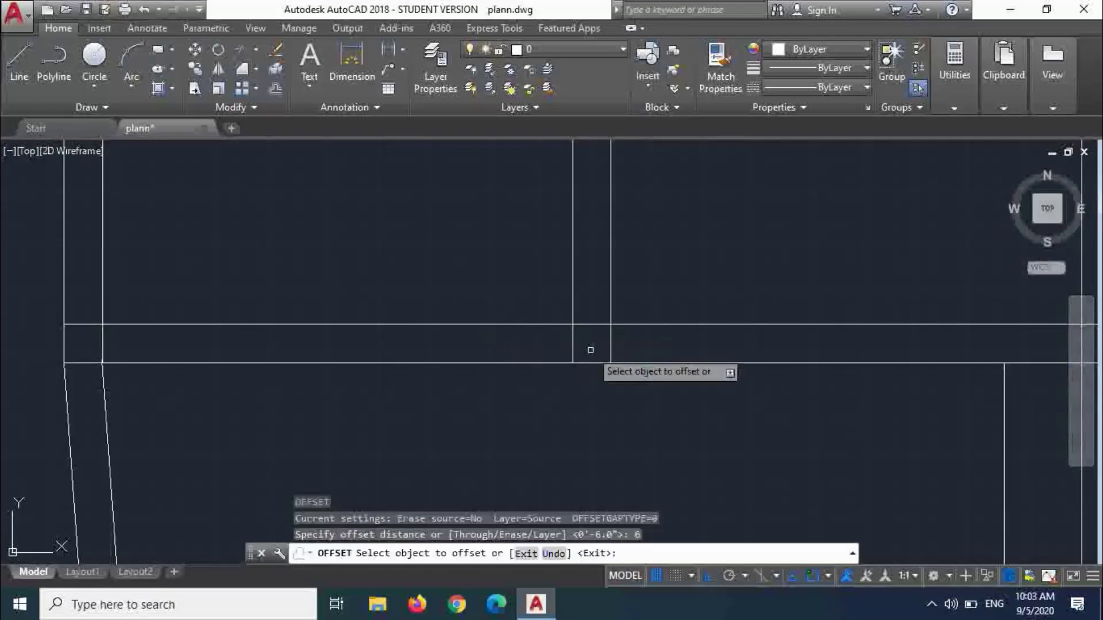
click(573, 347)
click(528, 342)
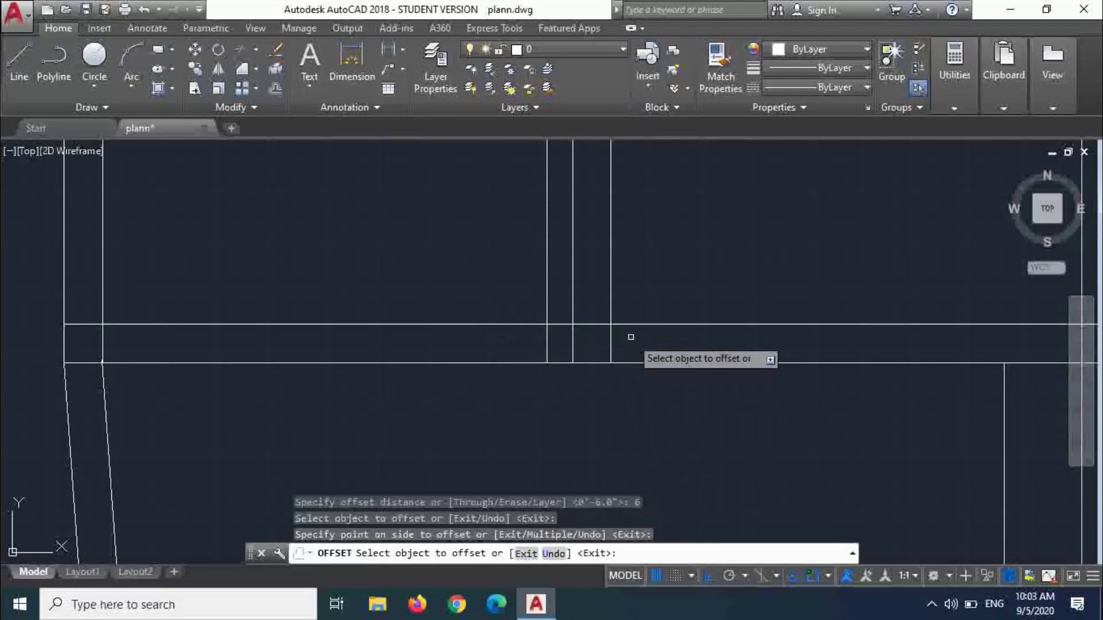
click(611, 345)
click(784, 332)
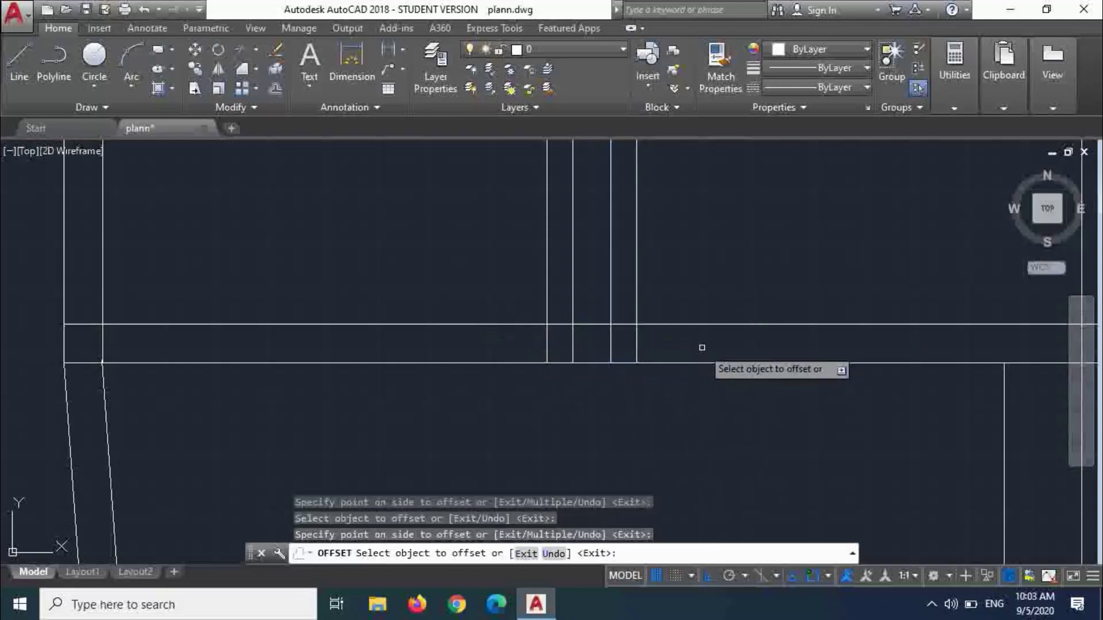
key(Escape)
key(Escape)
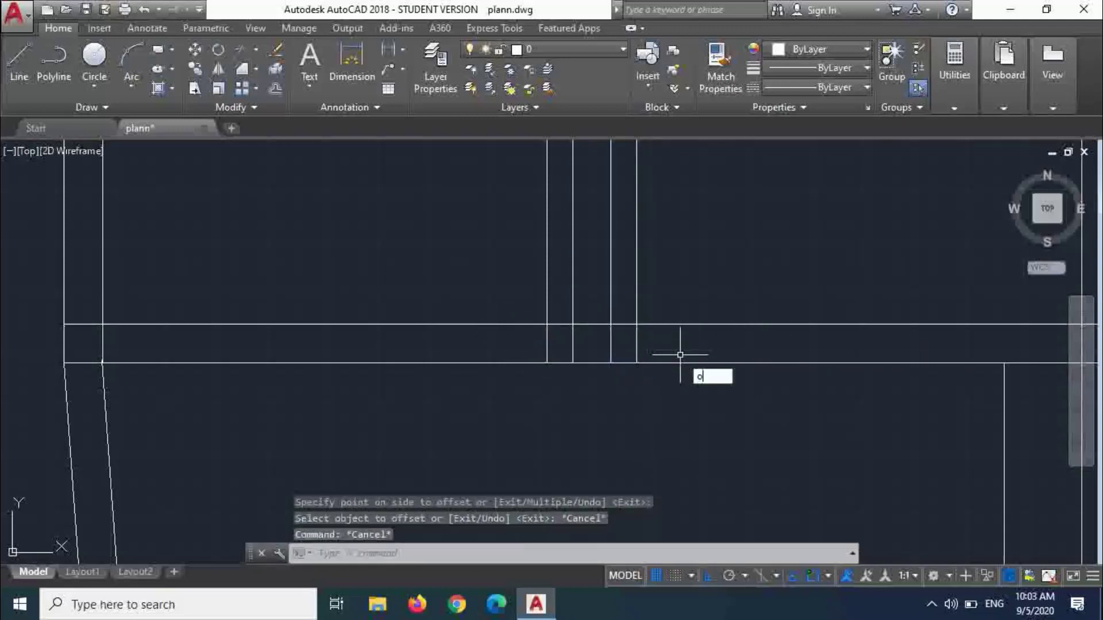
- Offset the two new lines beside the partition wall by 36 inches outward, one into each upper room
key(Return)
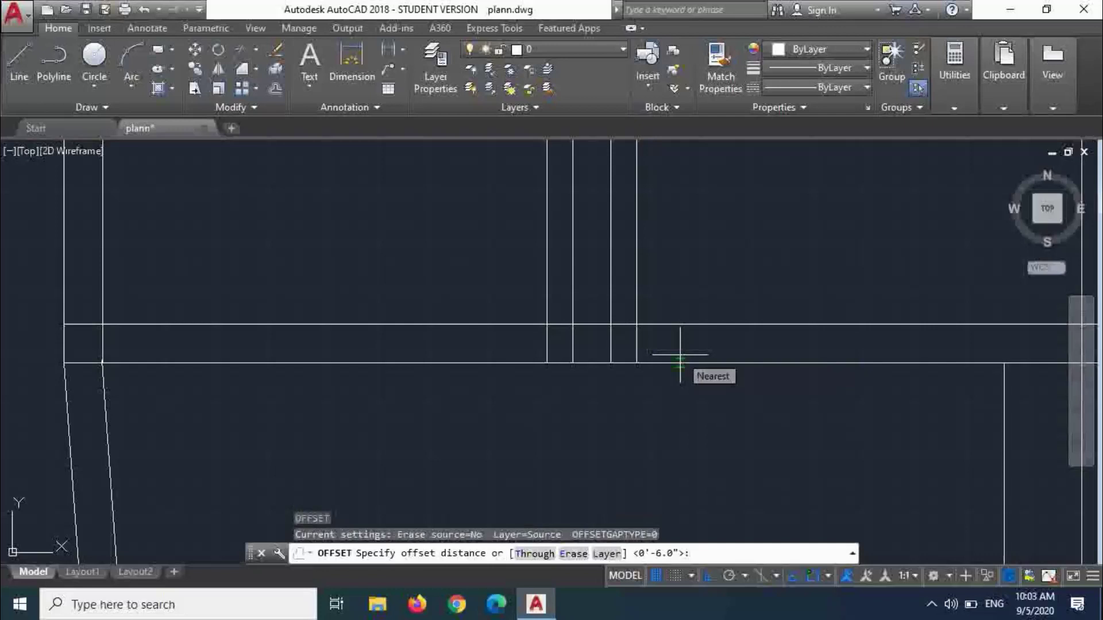
text(36)
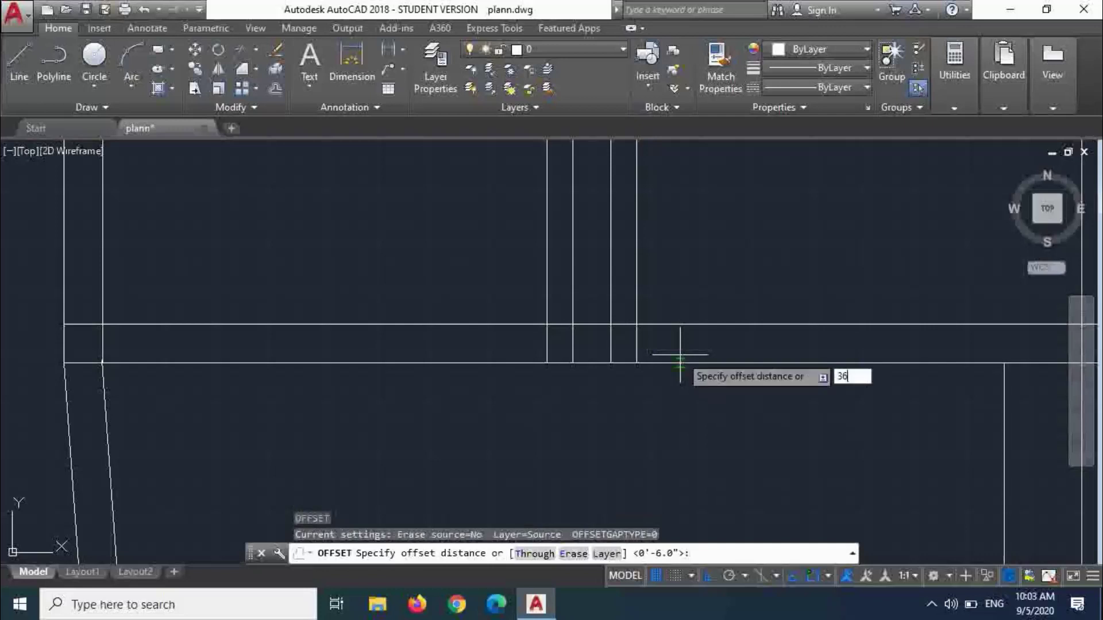
key(Return)
click(547, 349)
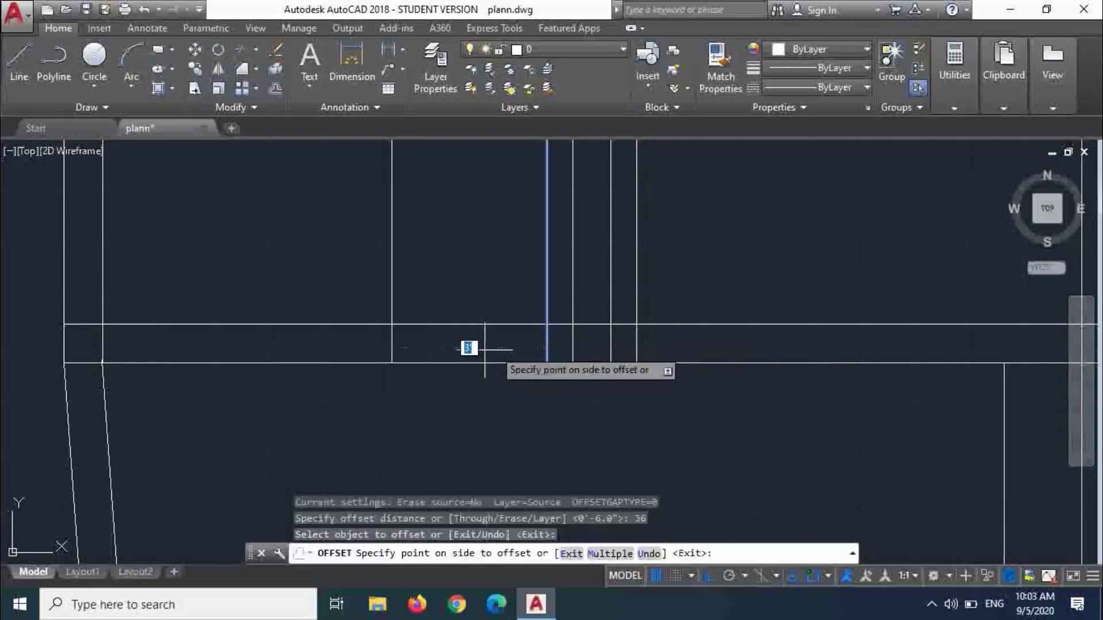
click(485, 349)
click(636, 350)
click(785, 340)
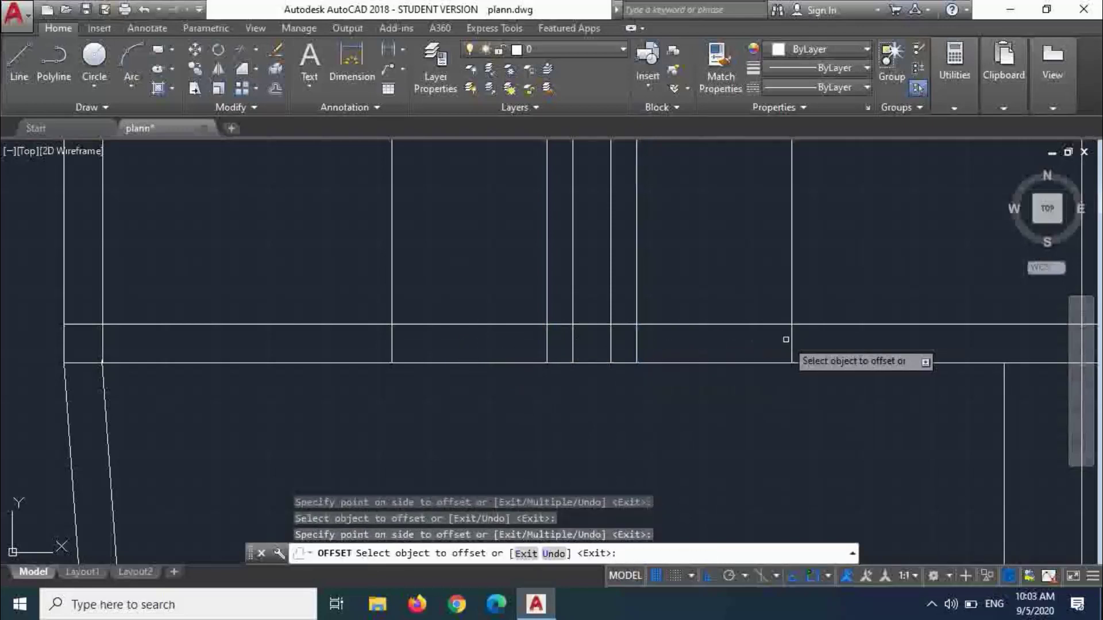
key(Return)
- Trim both lines of the horizontal wall between the offset lines to open the doorway of the upper-right room
text(tr)
key(Return)
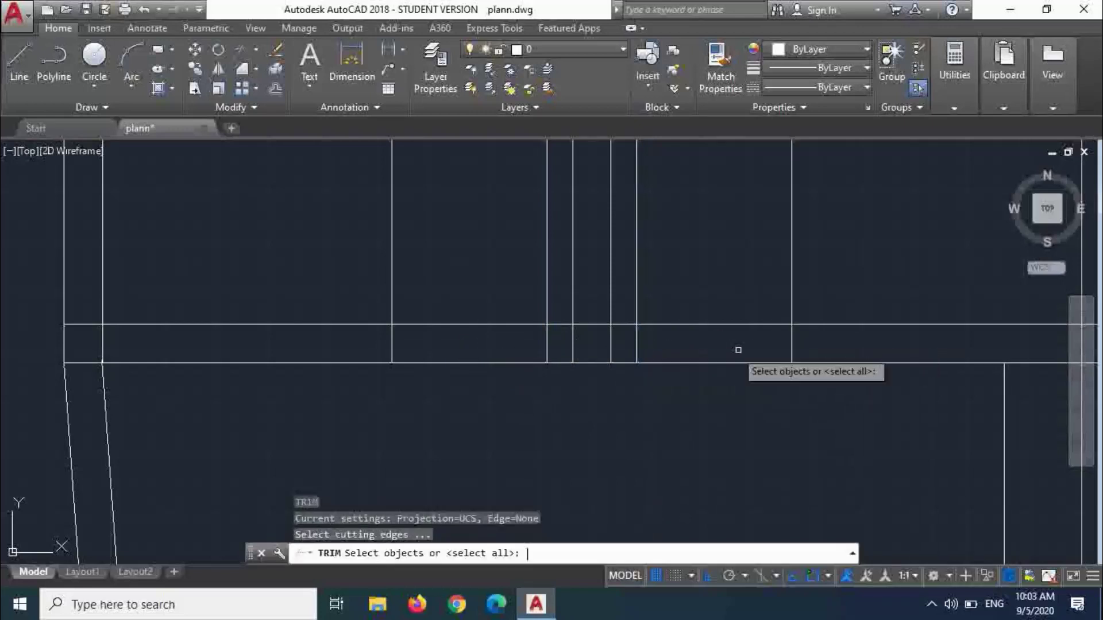
key(Return)
click(687, 426)
click(655, 299)
key(Return)
- Trim both lines of the horizontal wall between the offset lines to open the doorway of the upper-left room
click(487, 395)
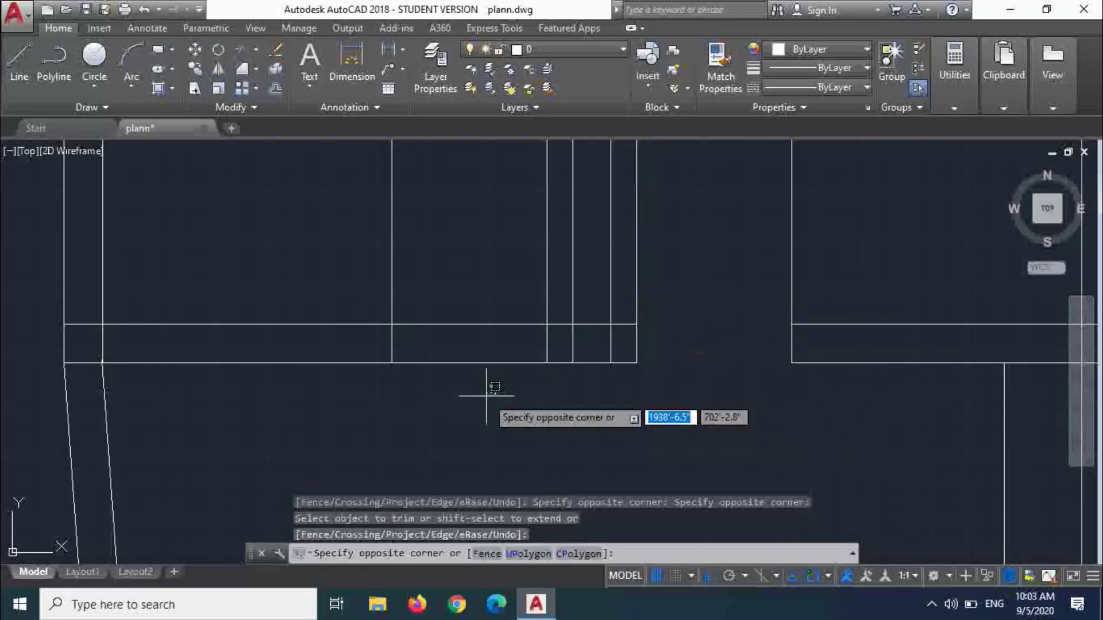
click(480, 377)
key(Return)
key(Return)
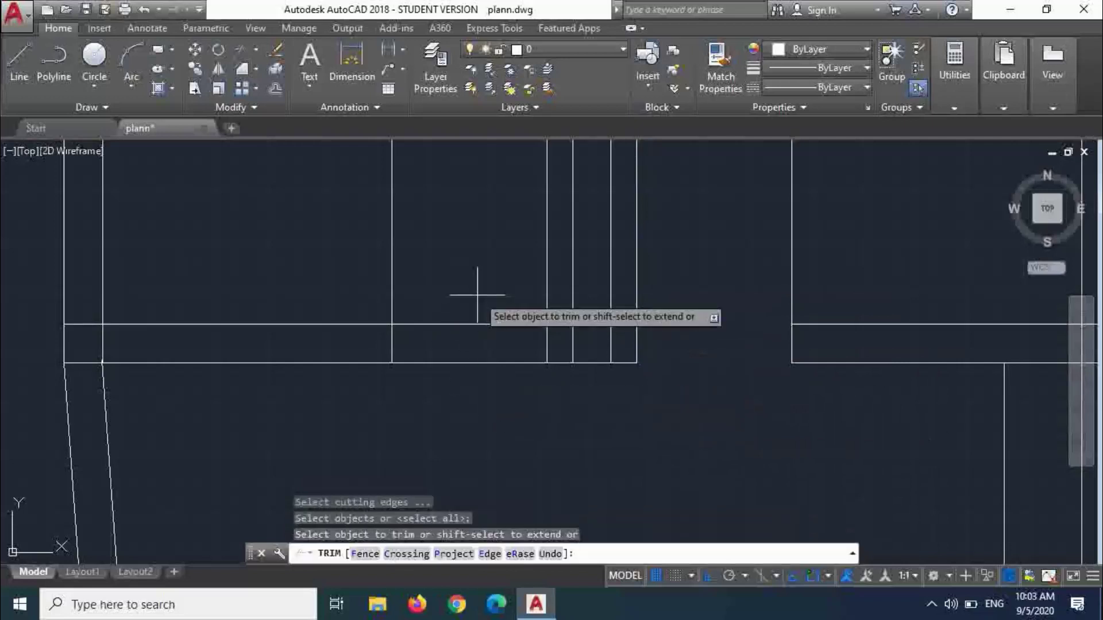
click(478, 295)
click(445, 411)
click(441, 413)
scroll(523, 413, down, 3)
scroll(530, 371, up, 3)
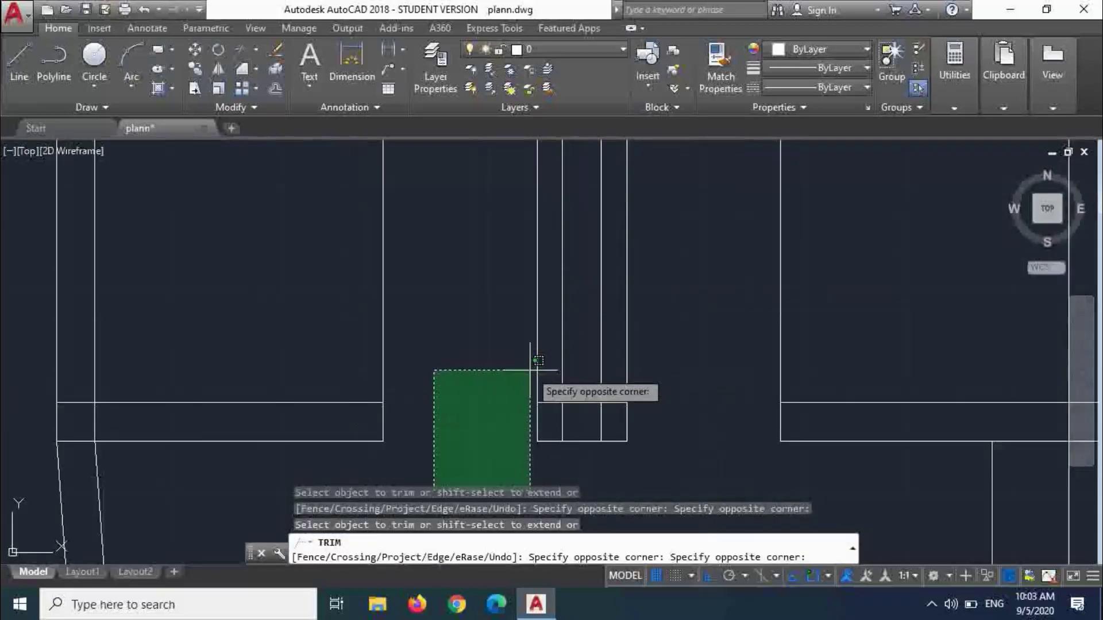
click(520, 372)
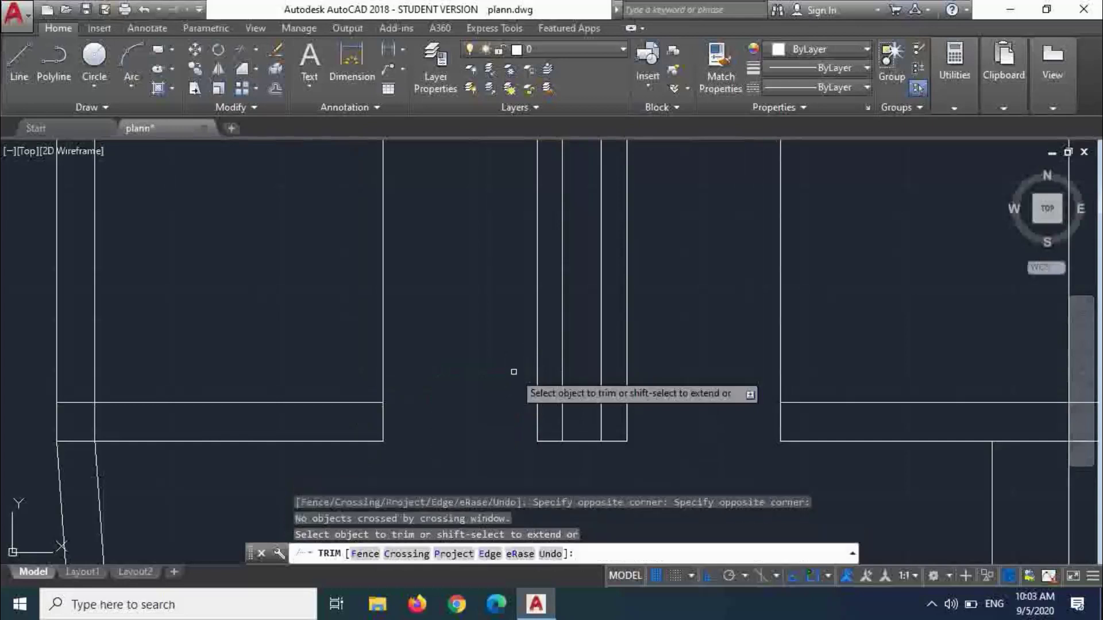
- Trim away the doorway offset lines that run up through both upper rooms above the horizontal wall
click(555, 377)
click(364, 312)
scroll(632, 337, down, 4)
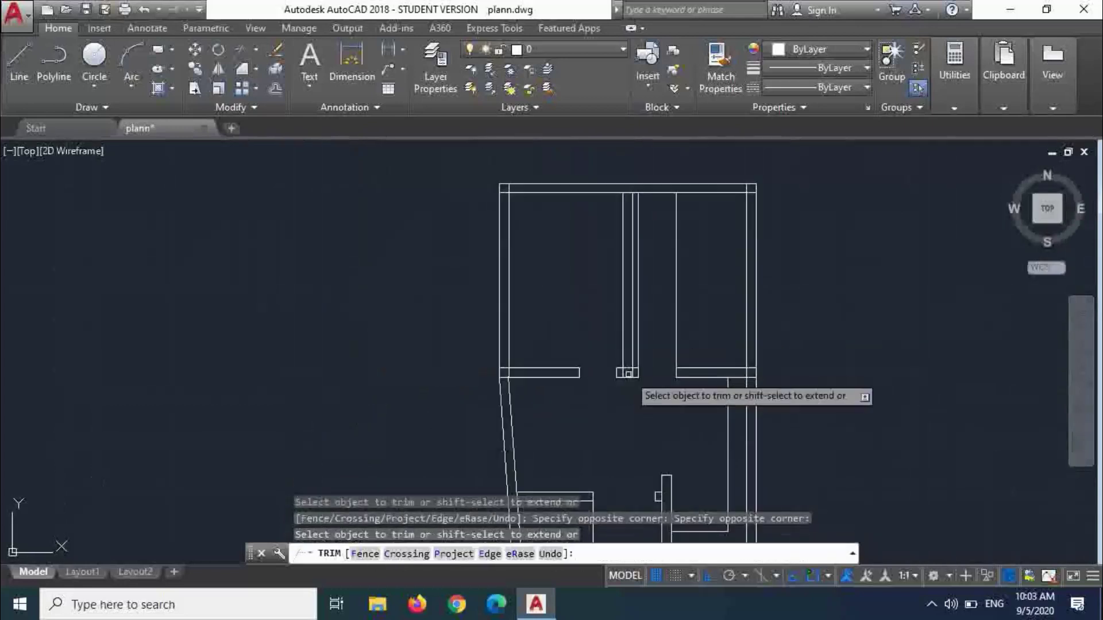
scroll(664, 352, up, 4)
click(718, 347)
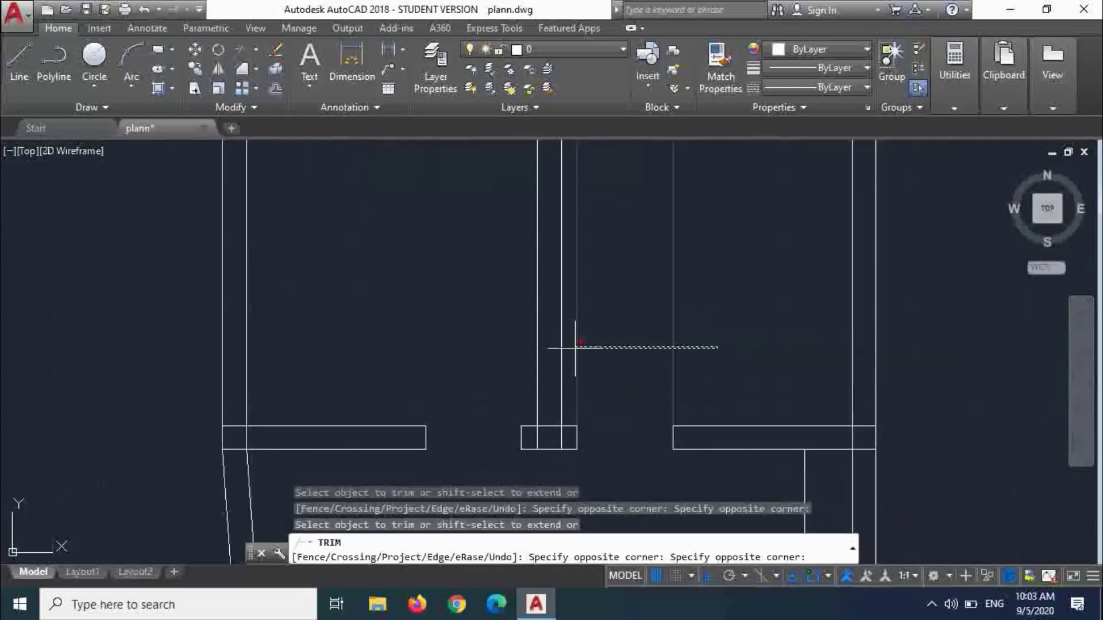
click(575, 348)
- Trim the inner lines where the partition wall meets the short wall stub between the two doorways
scroll(554, 438, up, 2)
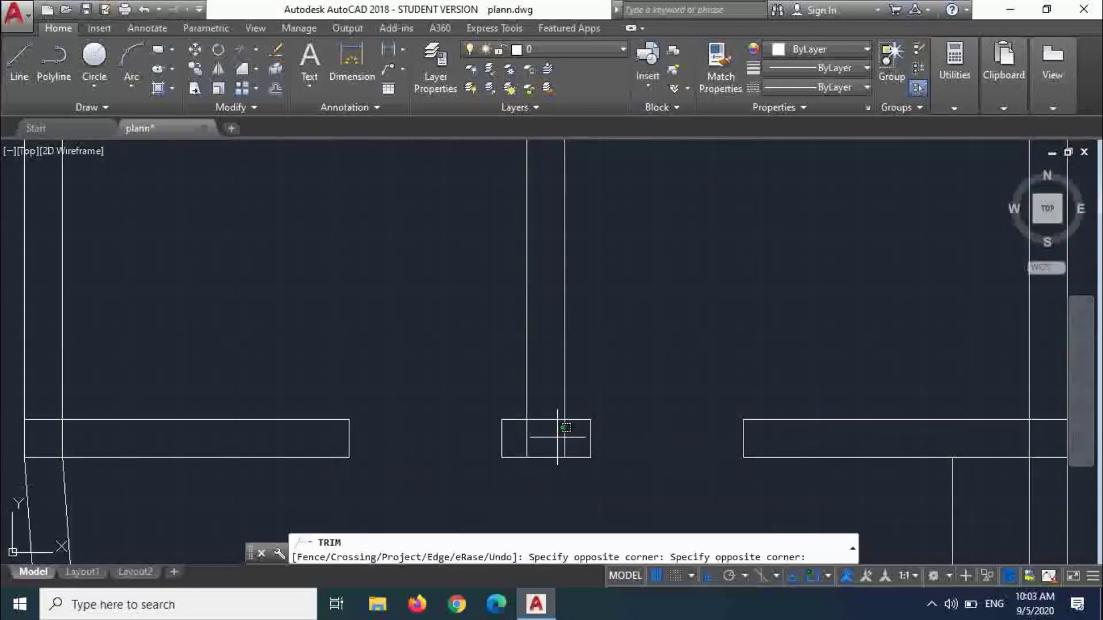
click(507, 436)
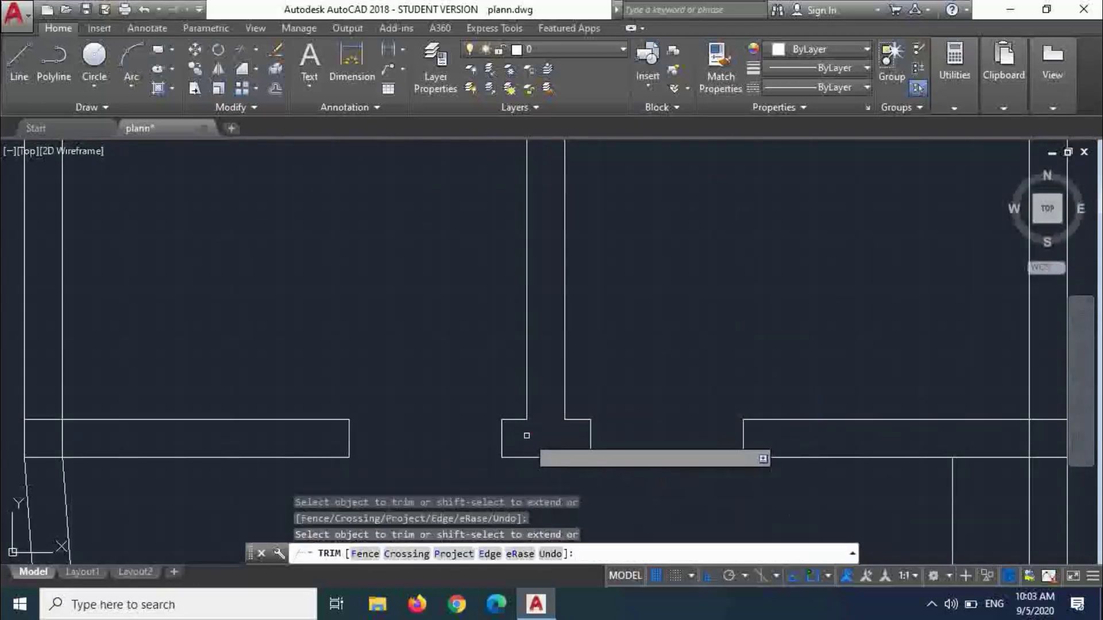
scroll(578, 453, down, 3)
scroll(330, 446, up, 3)
key(Escape)
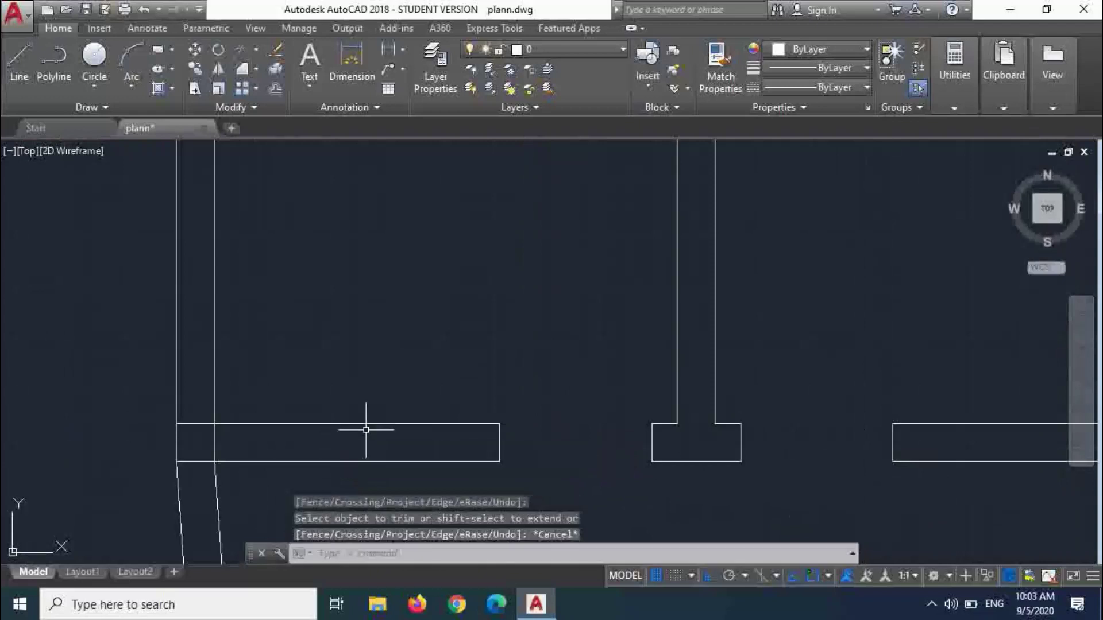
text(l)
key(Return)
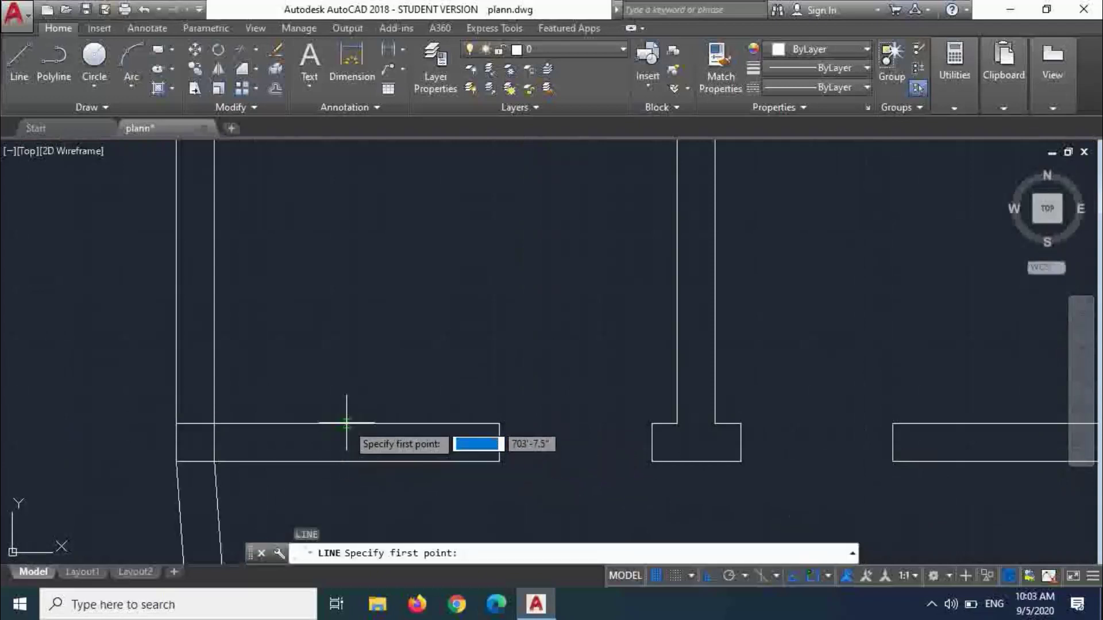
key(Escape)
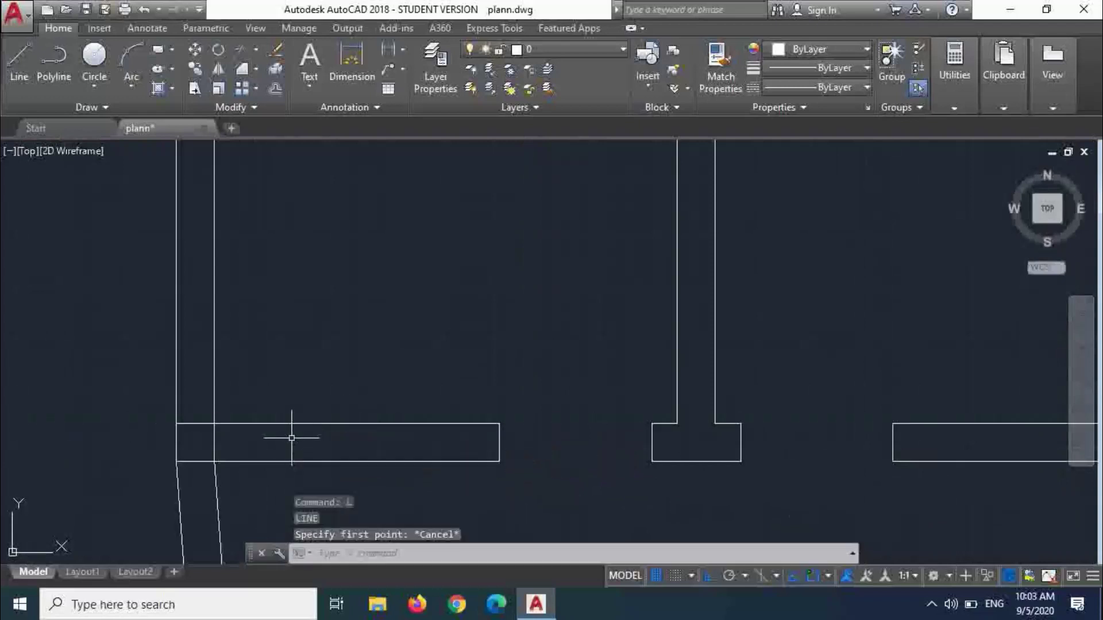
- Trim the crossing lines where the horizontal wall meets the left outer wall to clean up the junction
text(te cor)
key(Return)
key(Return)
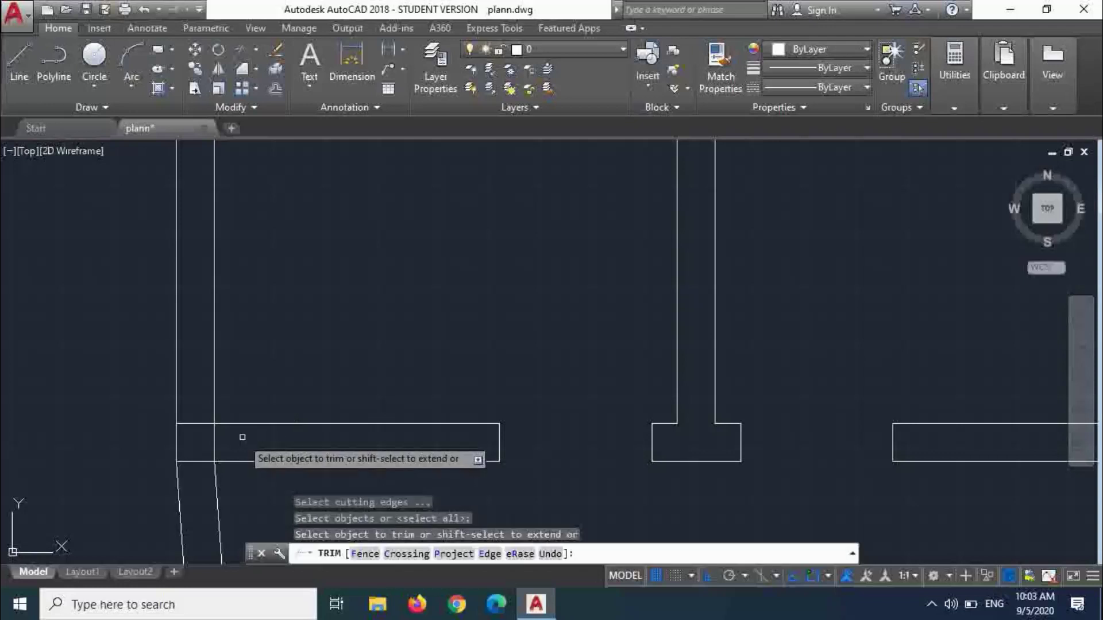
click(205, 410)
click(189, 481)
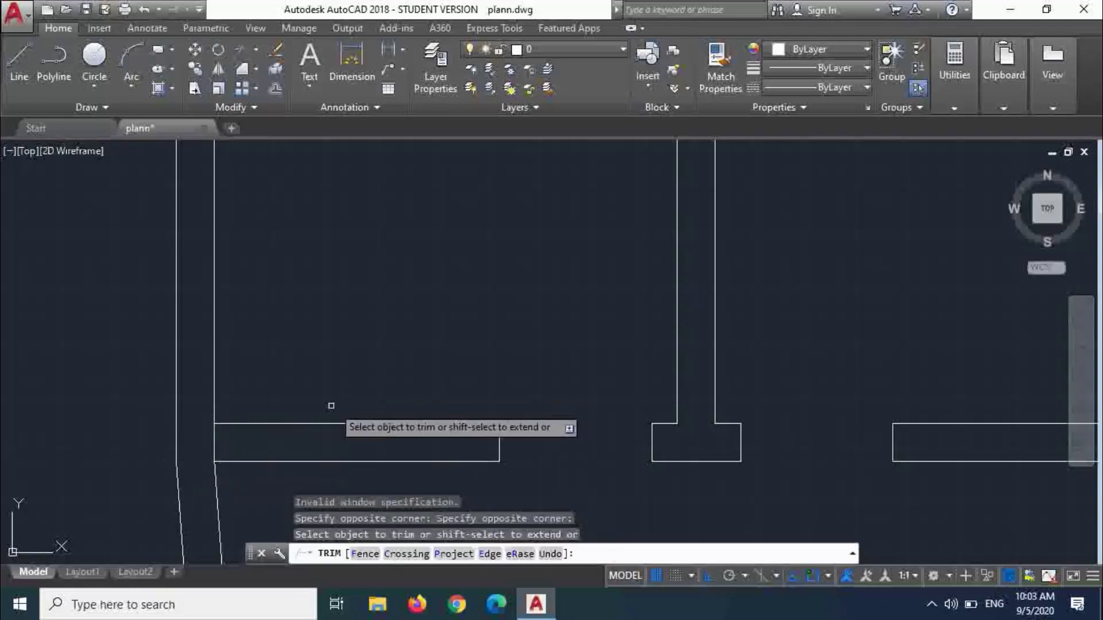
click(241, 445)
click(289, 446)
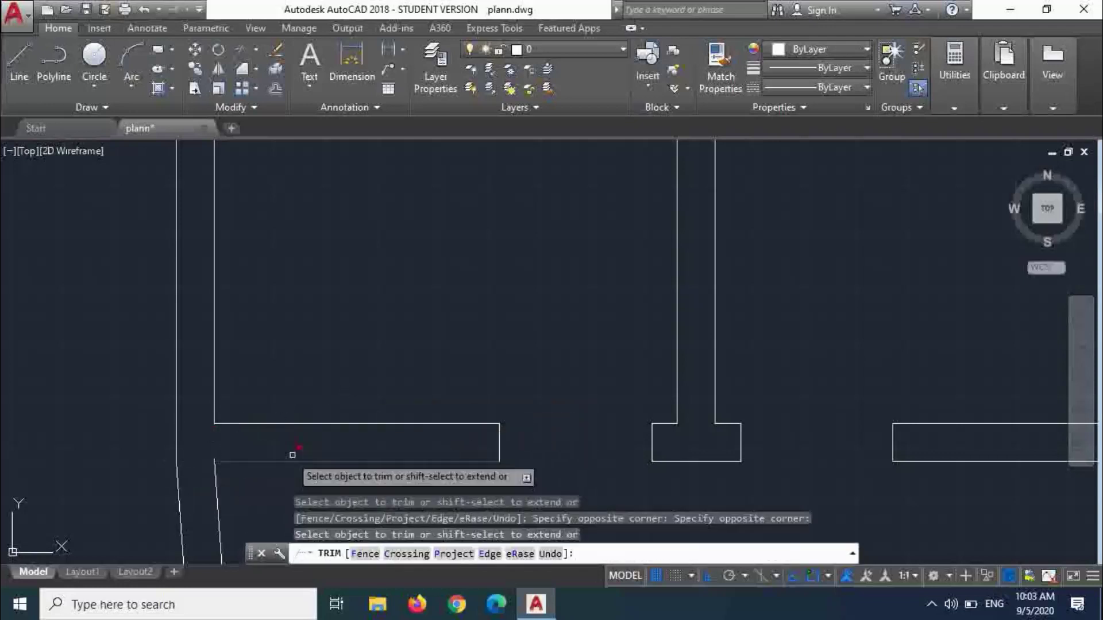
key(Escape)
text(tr)
key(Return)
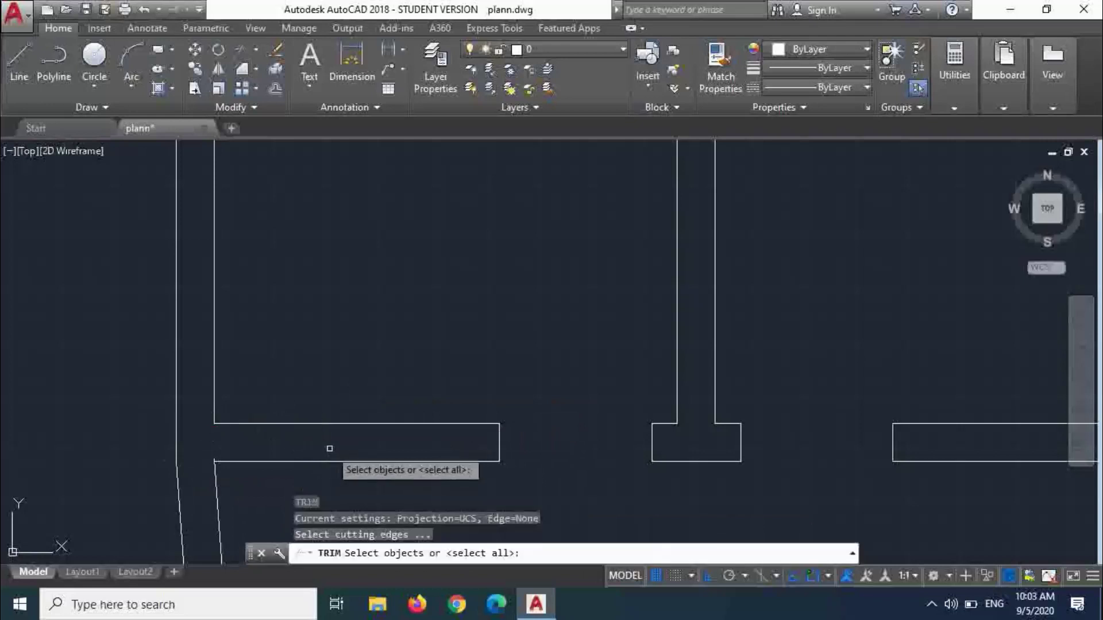
key(Escape)
- Draw a line across the horizontal wall at the midpoint of its segment between the left outer wall and the doorway
text(l)
key(Return)
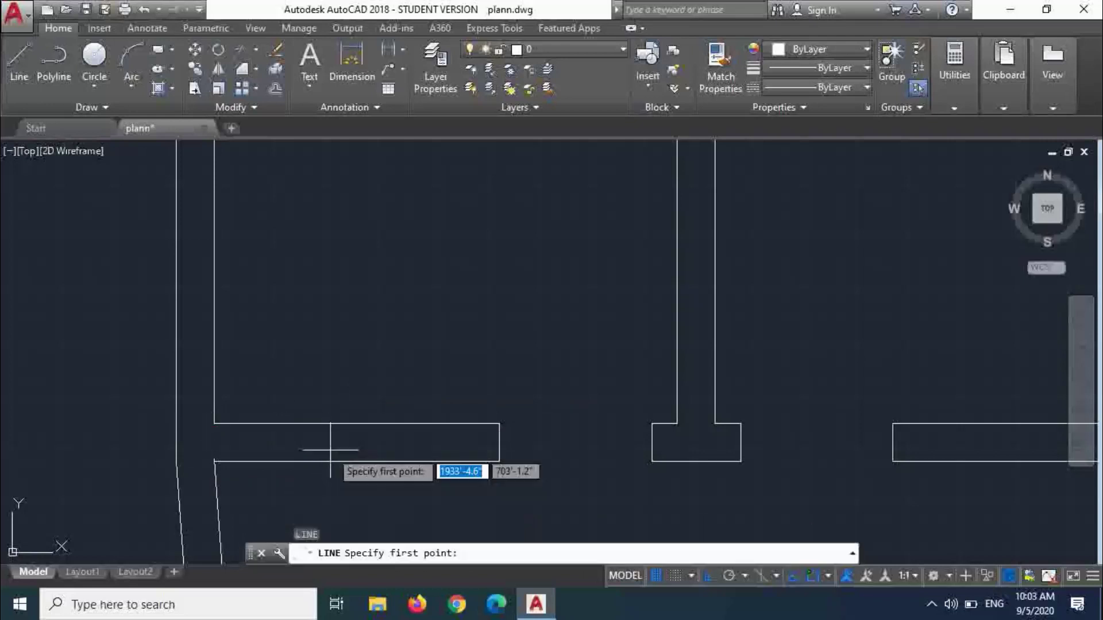
click(357, 424)
click(357, 460)
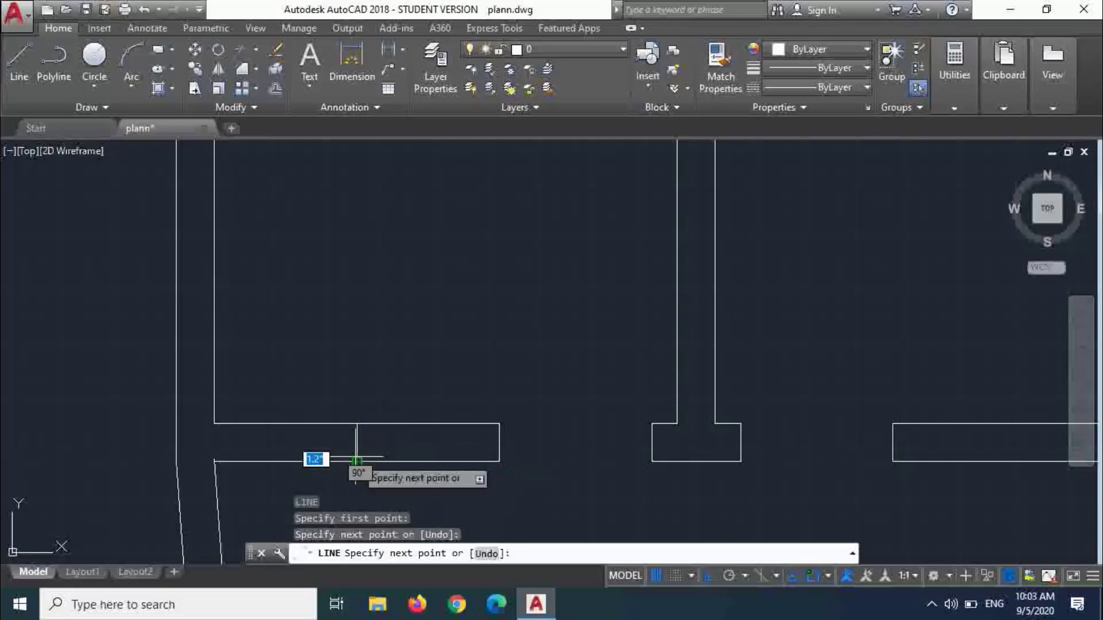
key(Escape)
key(Escape)
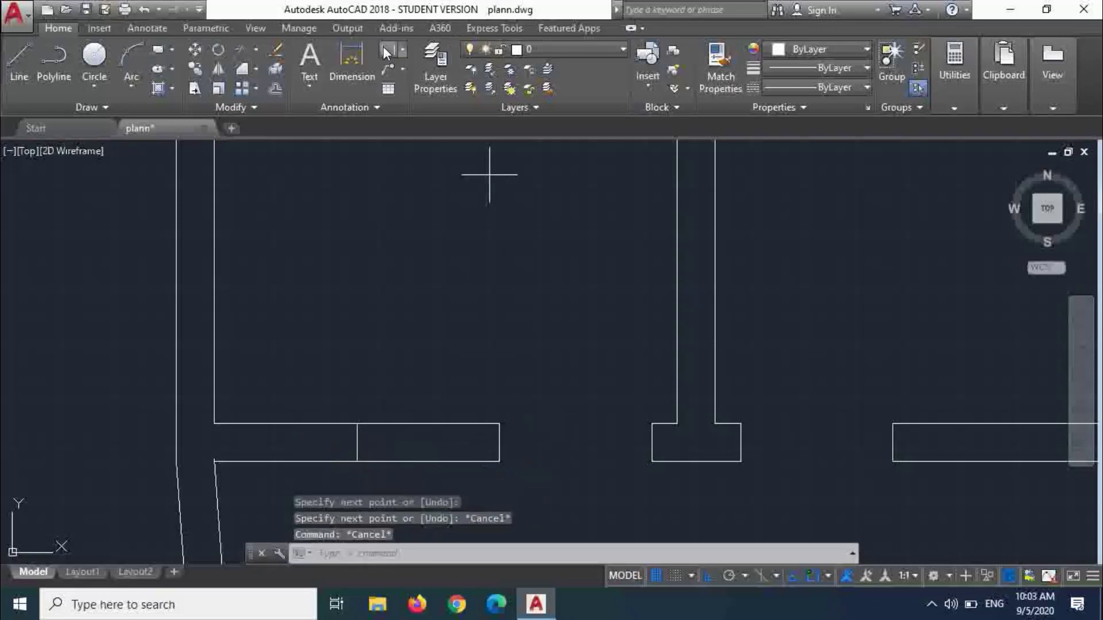
- Measure the length of the upper-left room's wall segment between the left outer wall and the doorway
click(385, 48)
click(215, 424)
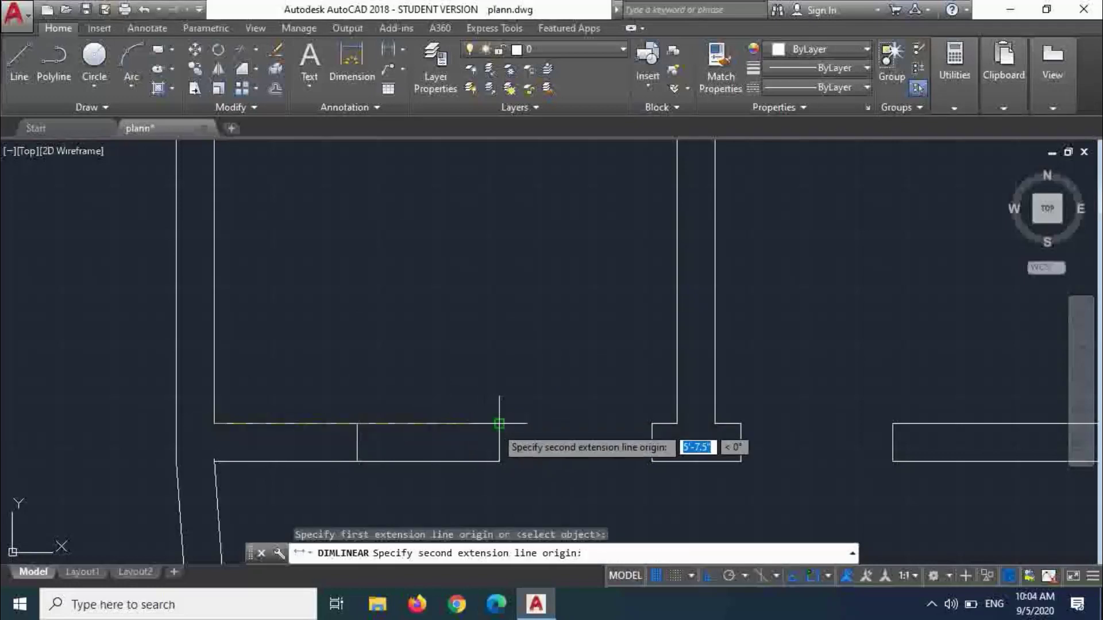
key(Escape)
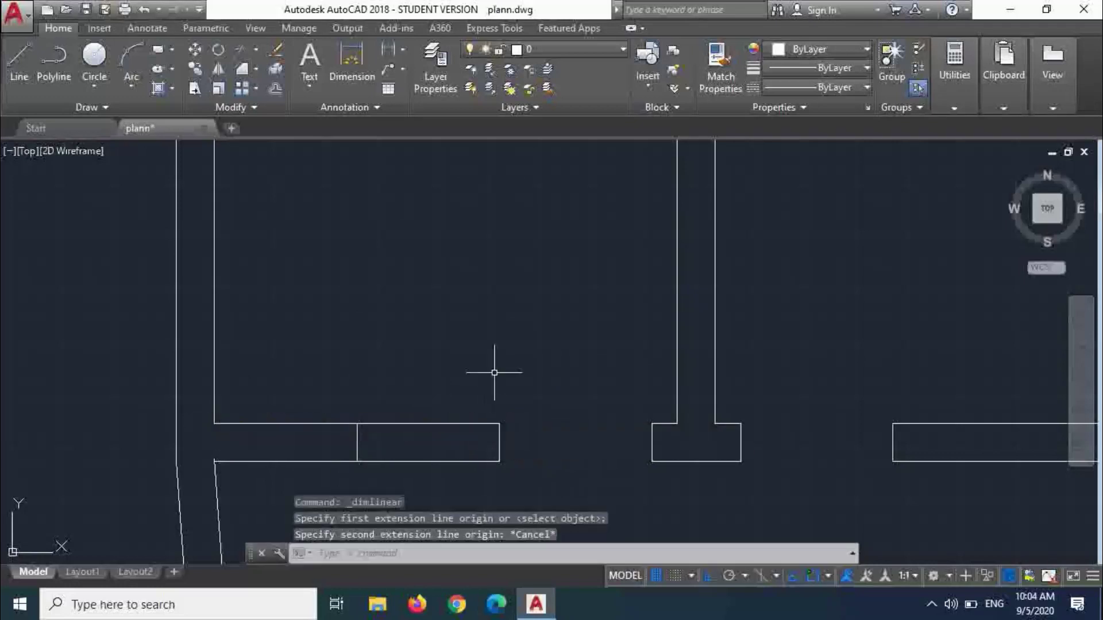
key(Escape)
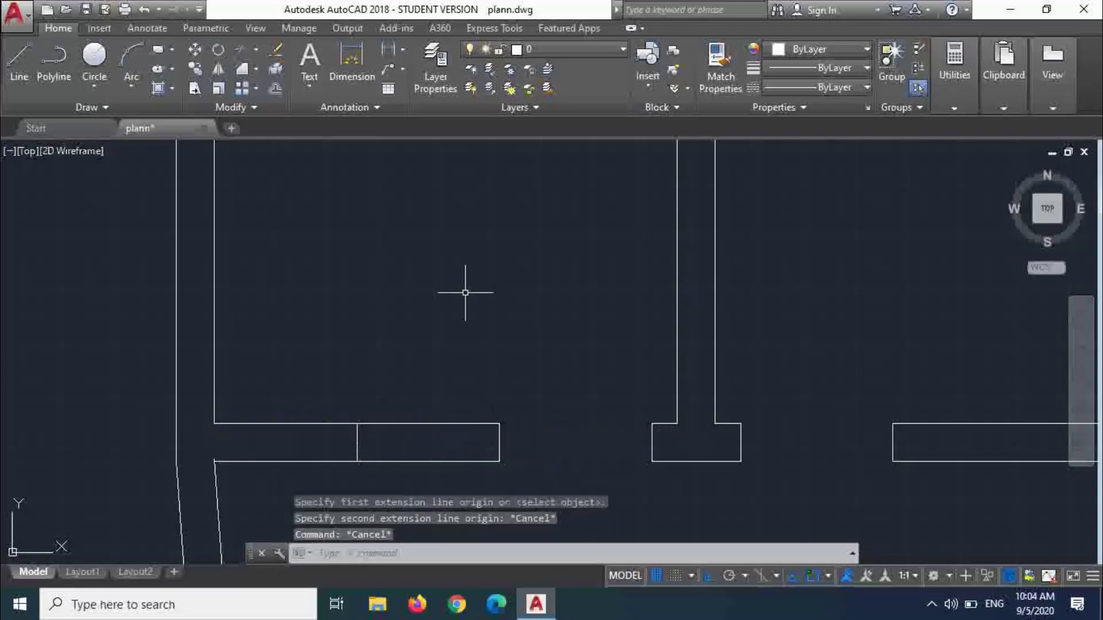
- Offset the midpoint line across the upper-left room's lower wall by 2' to both sides to mark the window jambs
text(o)
key(Return)
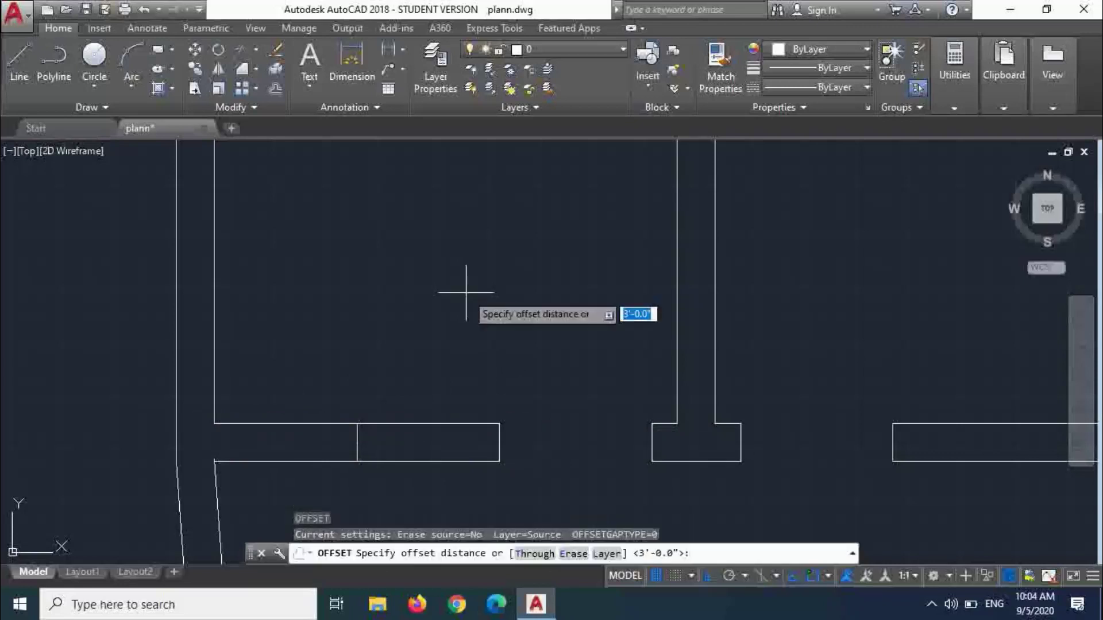
text(2')
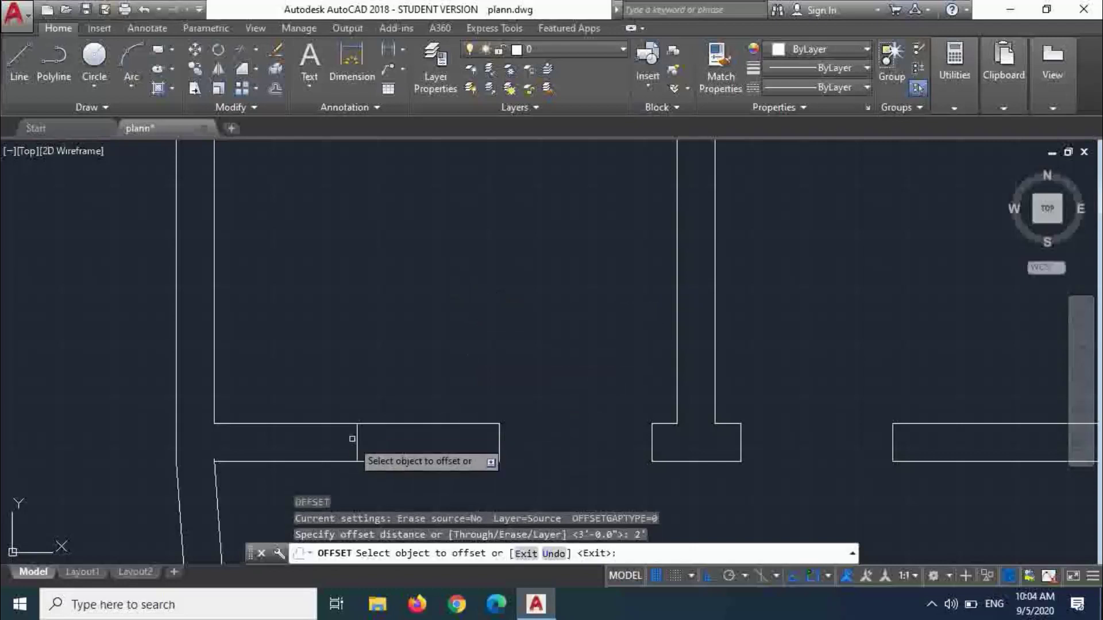
click(356, 441)
click(362, 438)
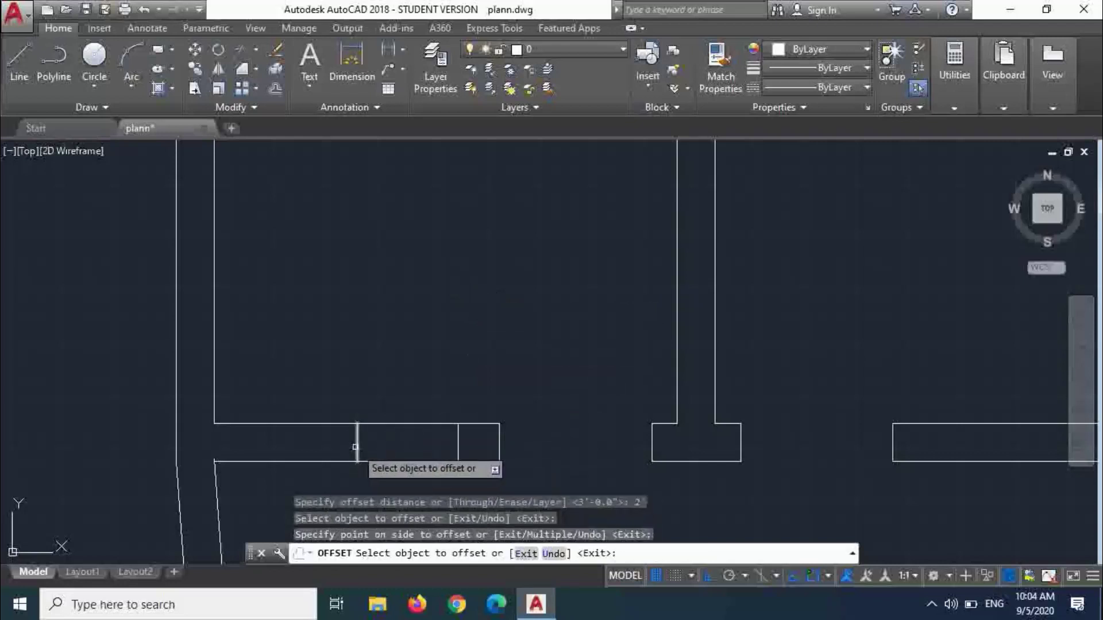
click(355, 447)
click(250, 448)
key(Escape)
- Erase the original midpoint line between the two offset jamb lines
click(365, 449)
click(322, 439)
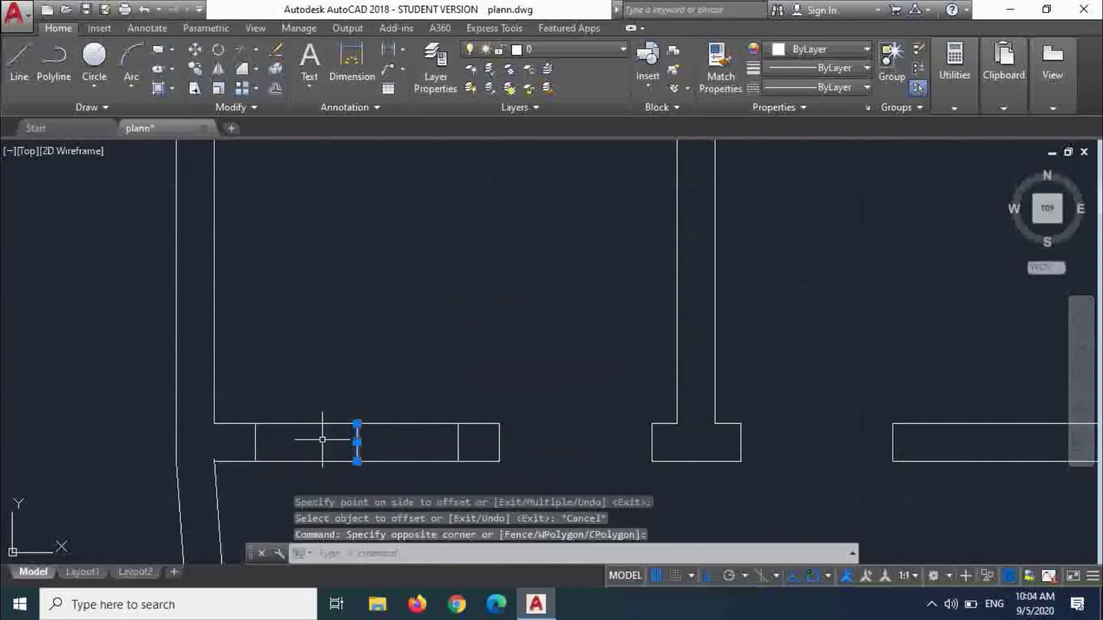
key(Delete)
key(Return)
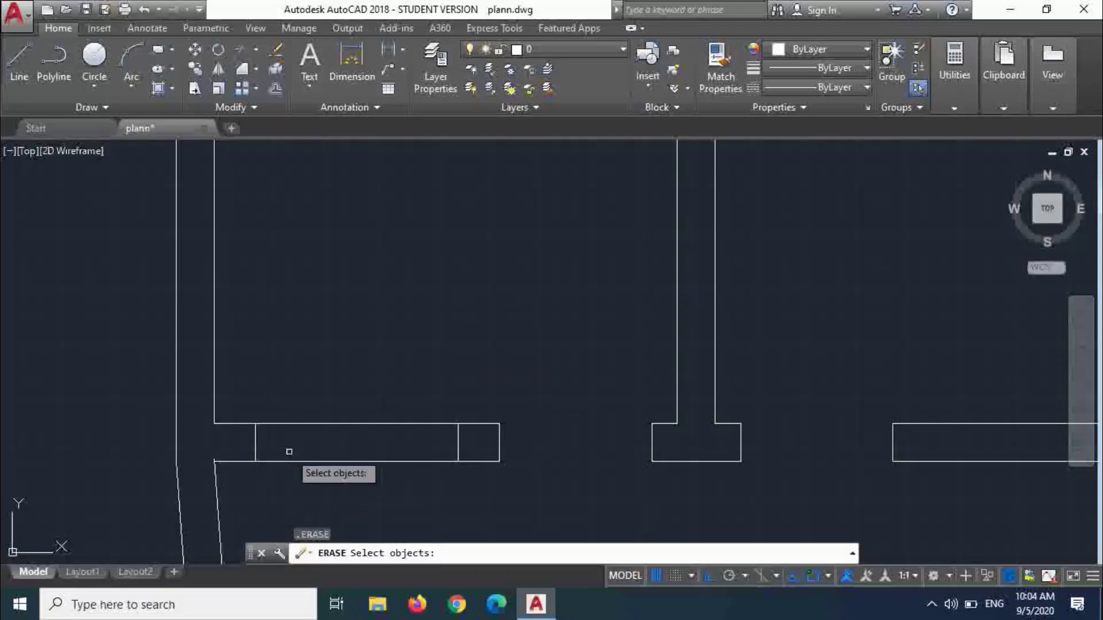
key(Escape)
- Draw a horizontal line joining the midpoints of the two jamb lines inside the wall
text(l)
key(Return)
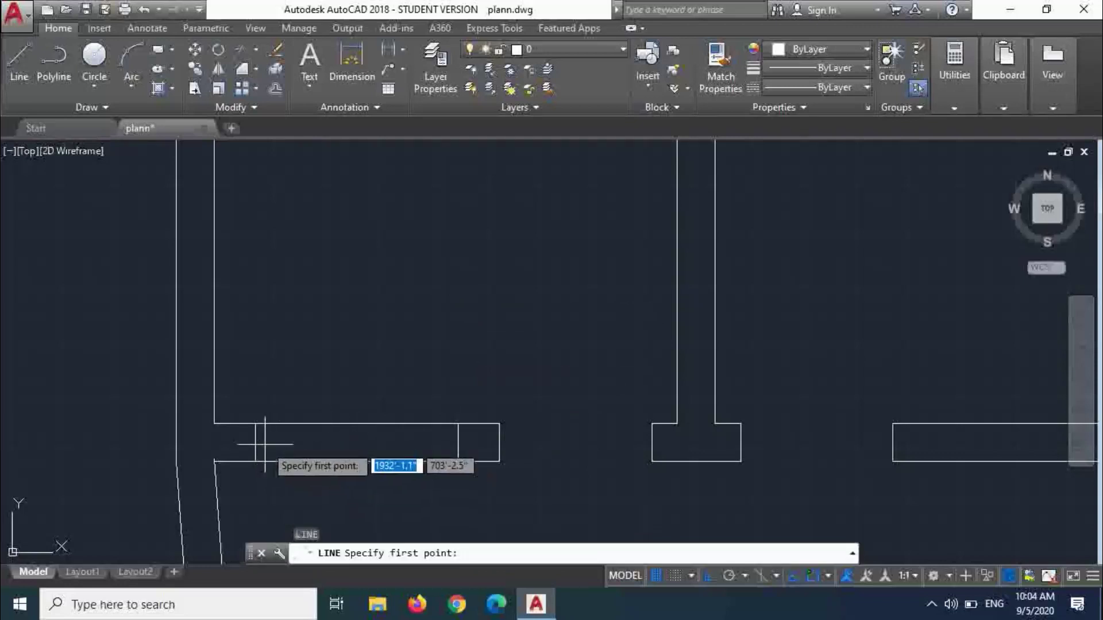
click(255, 441)
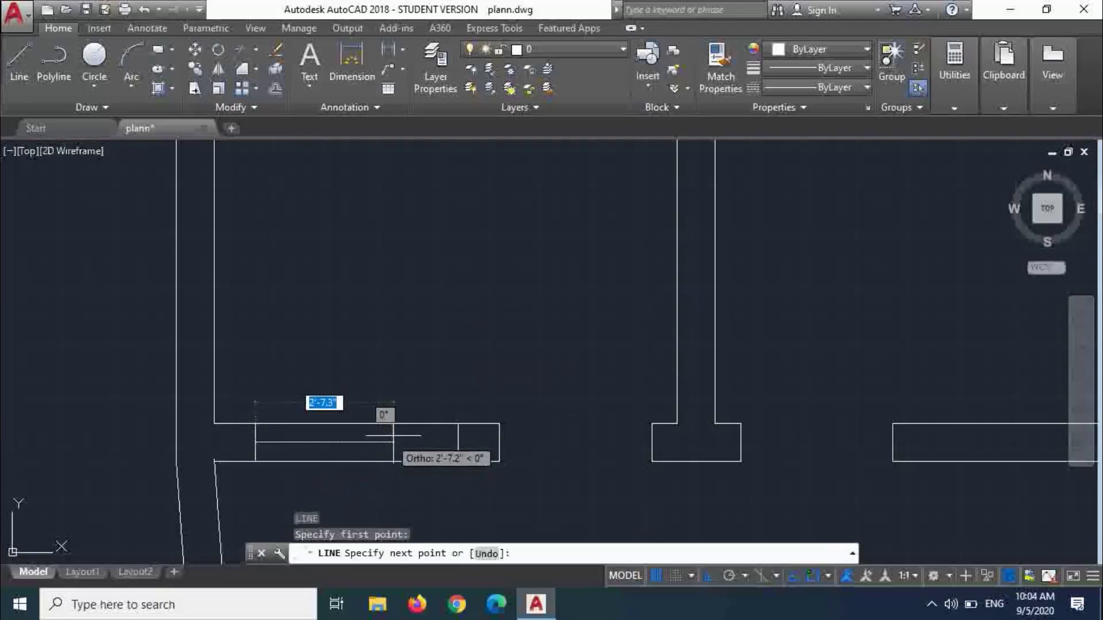
click(457, 442)
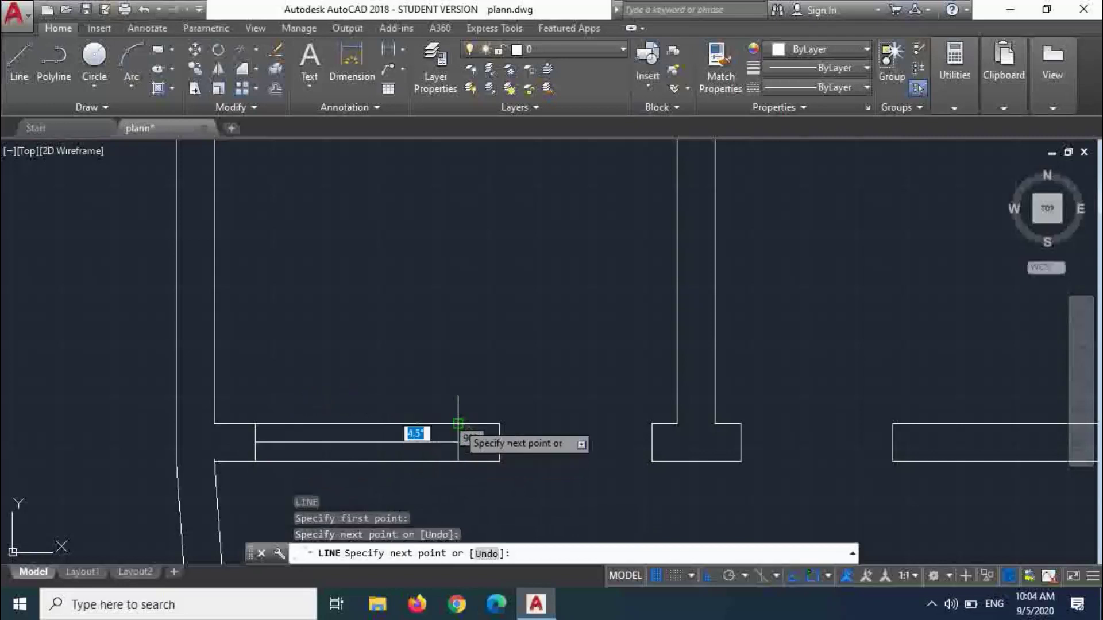
key(Escape)
- Offset the window's horizontal centre line by 1" to both sides and erase the original centre line
scroll(436, 442, up, 2)
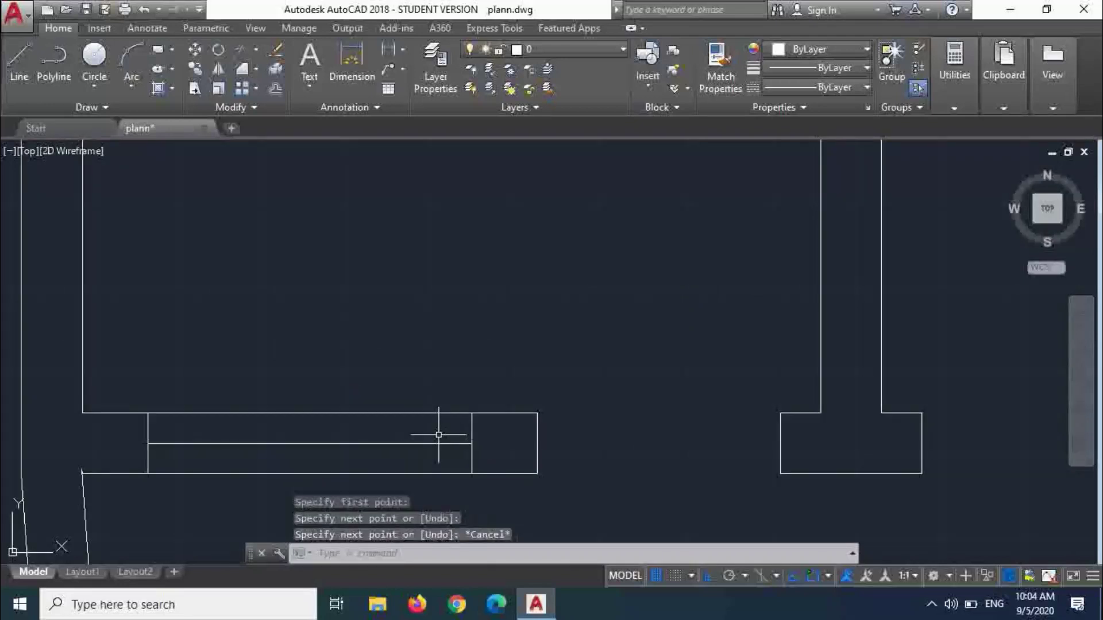
text(o)
key(Return)
text(1)
key(Return)
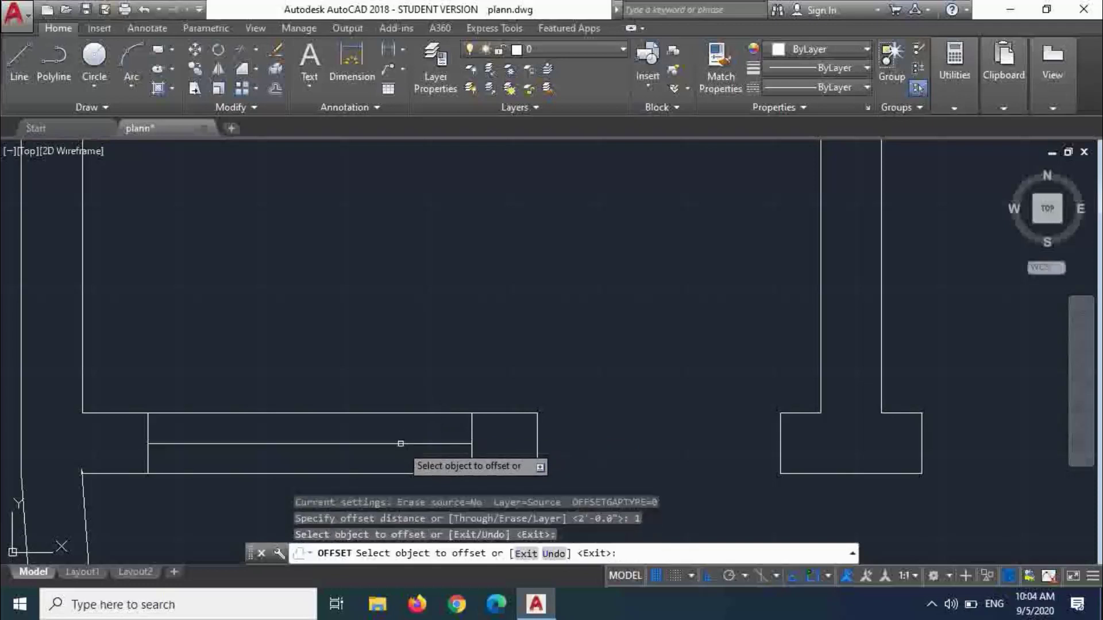
click(399, 444)
click(400, 439)
click(401, 443)
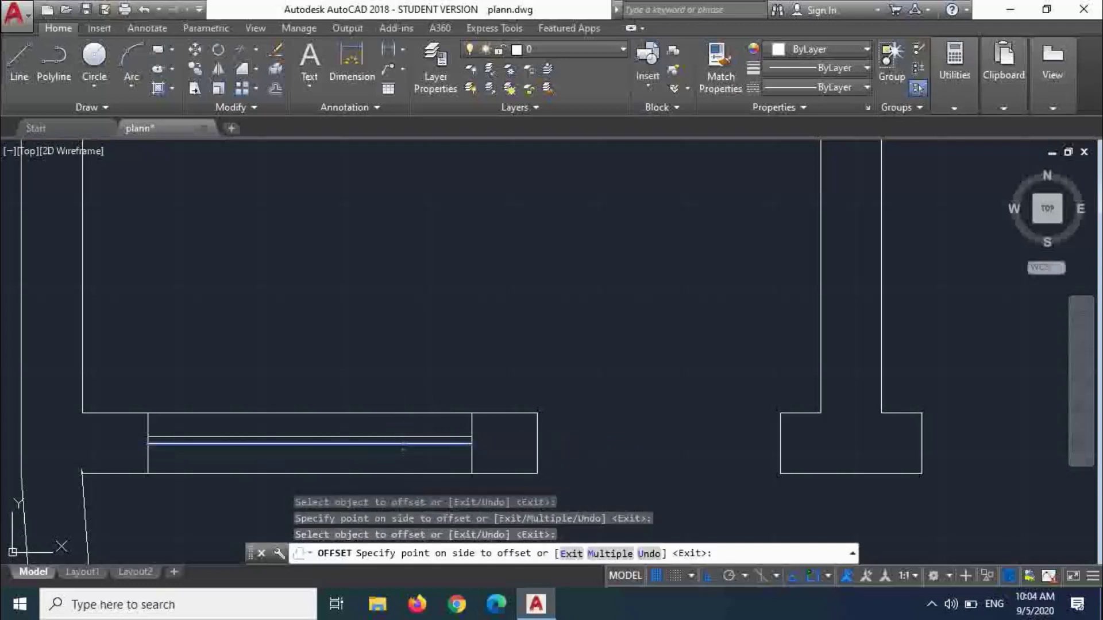
click(402, 456)
key(Escape)
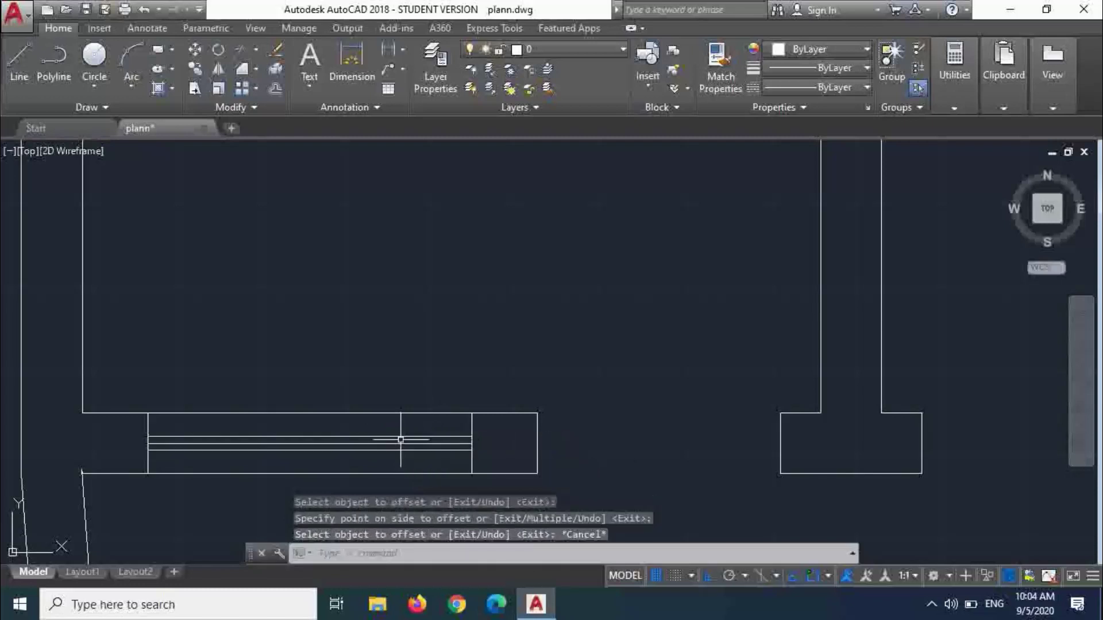
click(401, 443)
key(Delete)
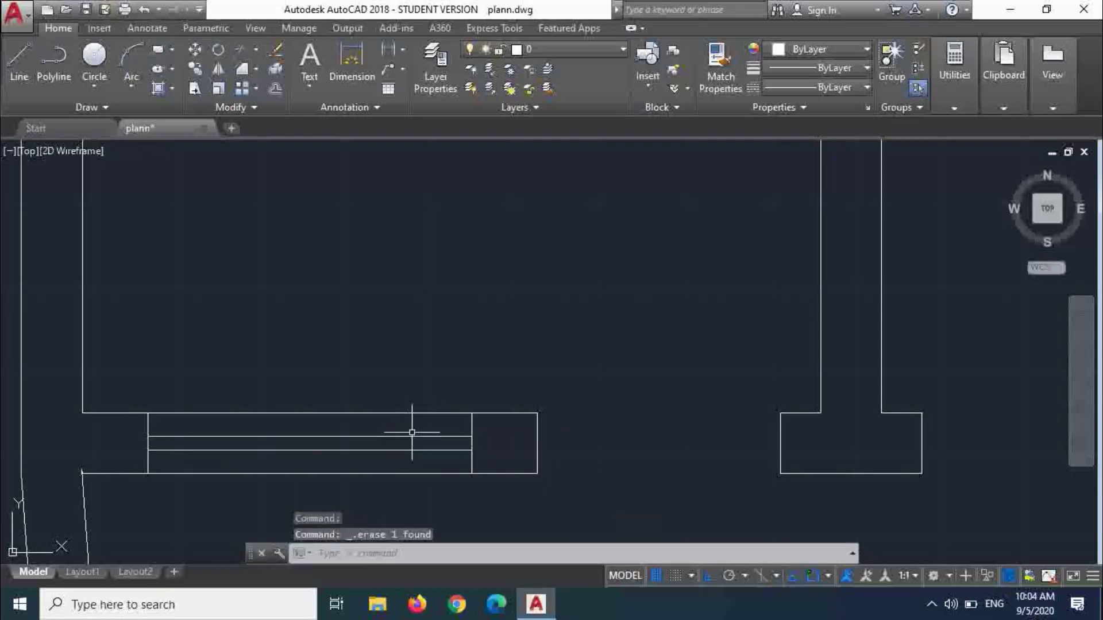
- Try to mirror the four window lines into the upper-right room's wall about the centre of the partition wall
scroll(402, 455, down, 5)
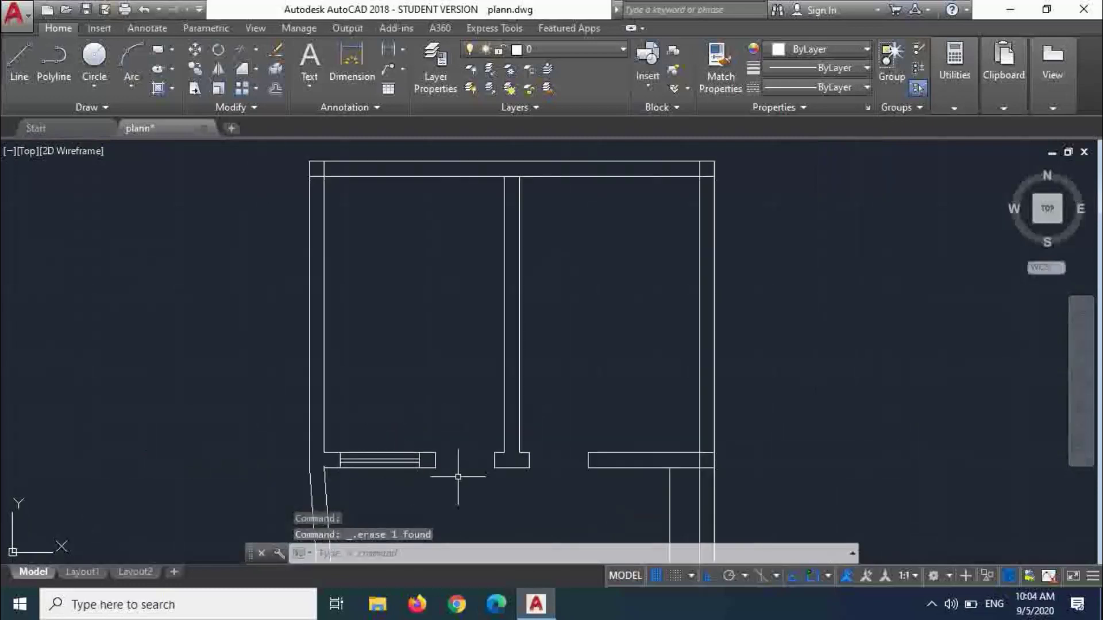
scroll(367, 481, up, 2)
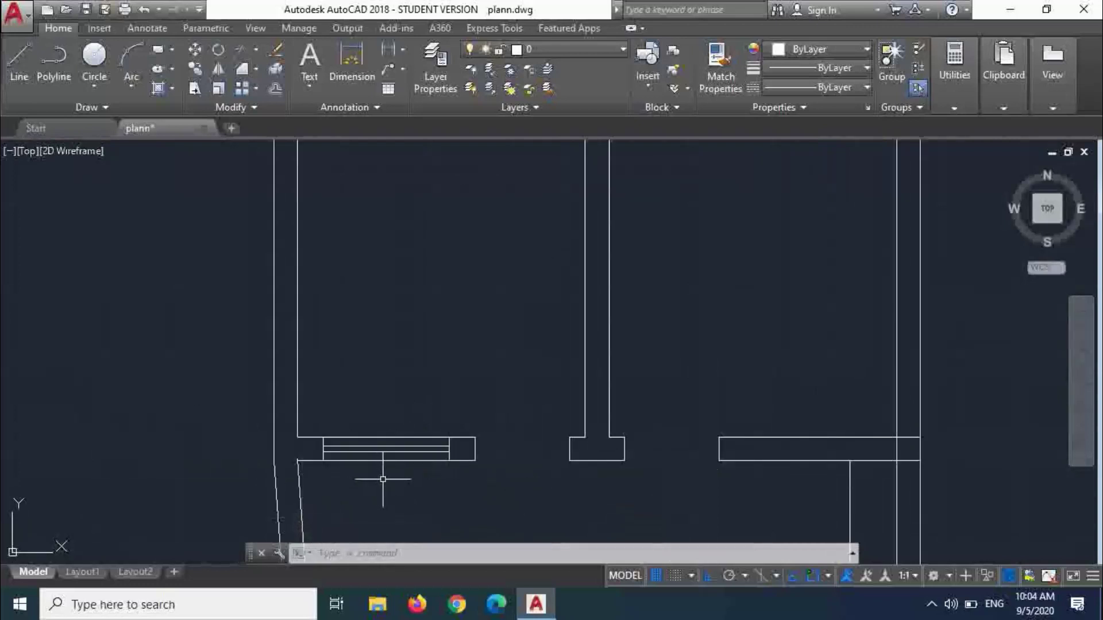
key(Return)
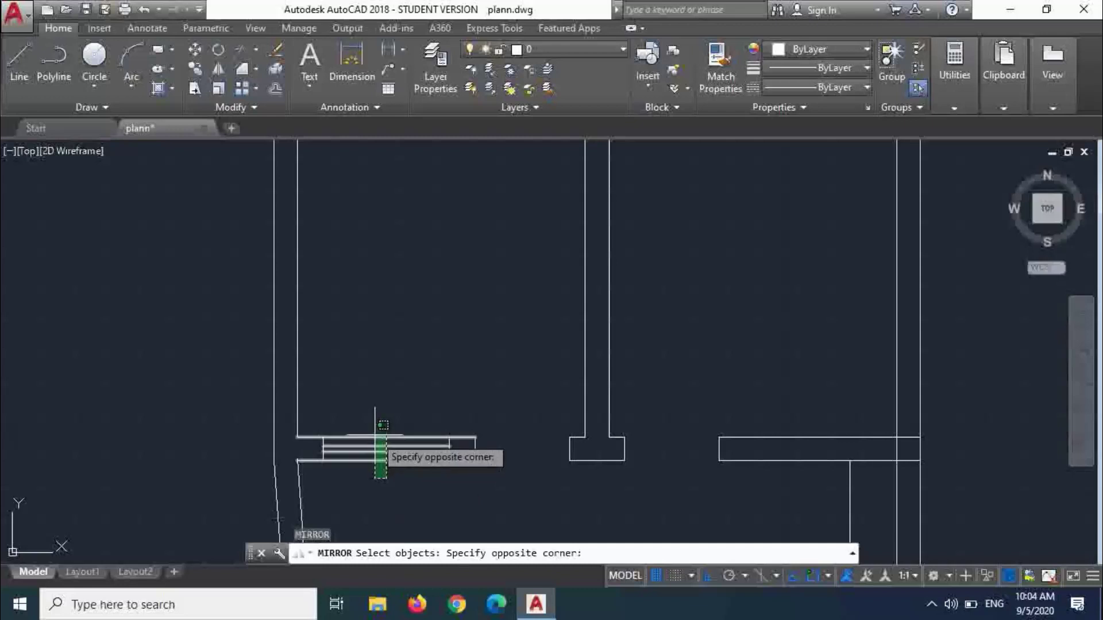
key(Escape)
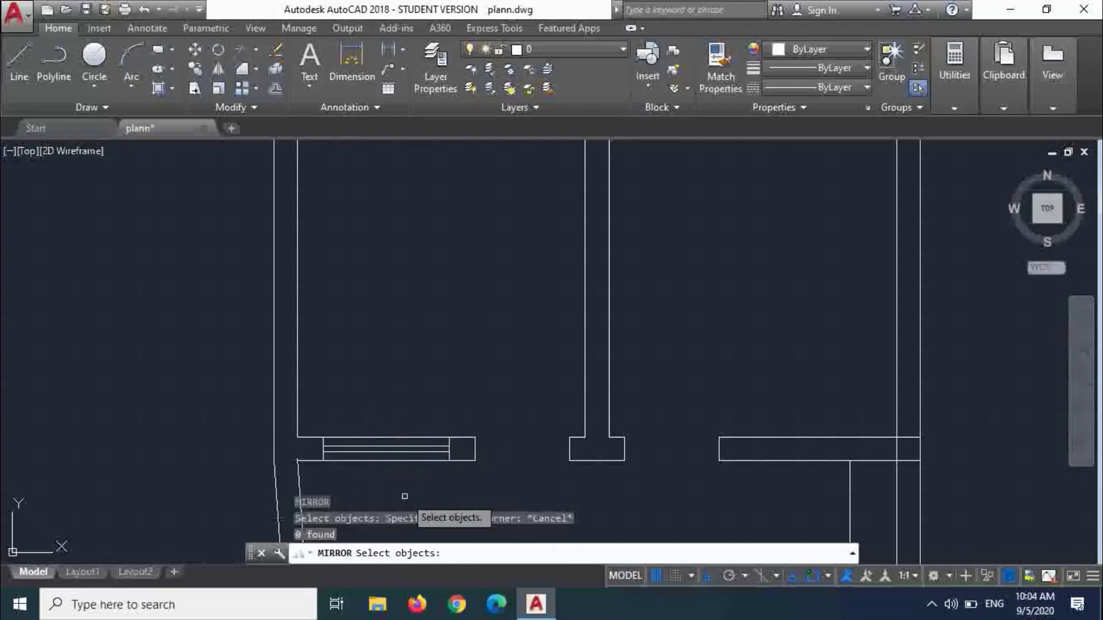
click(461, 454)
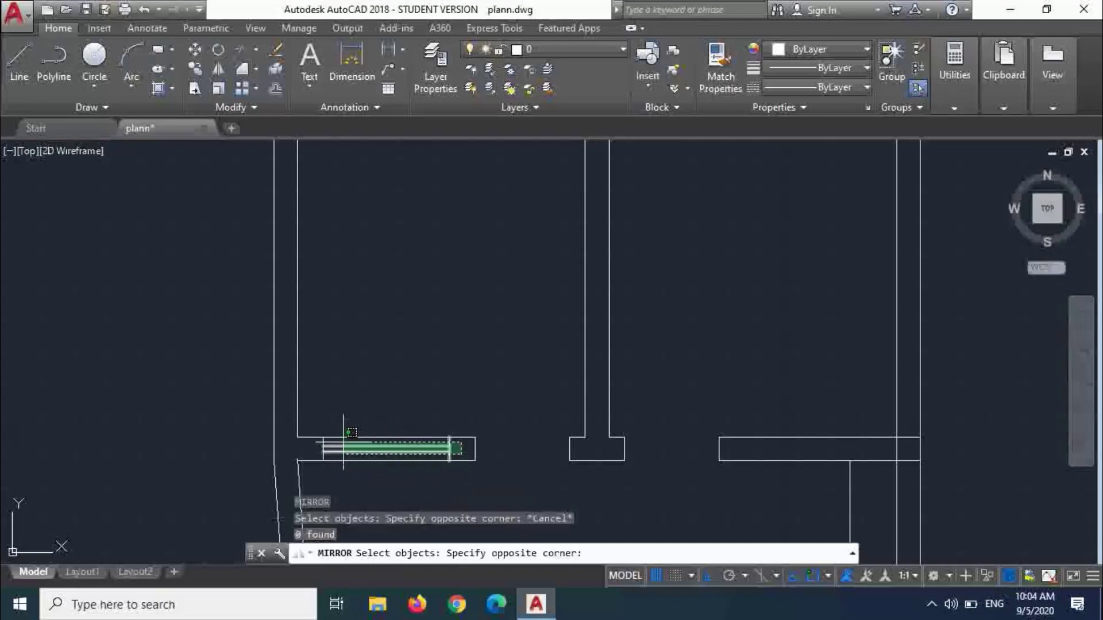
click(310, 444)
scroll(439, 474, down, 2)
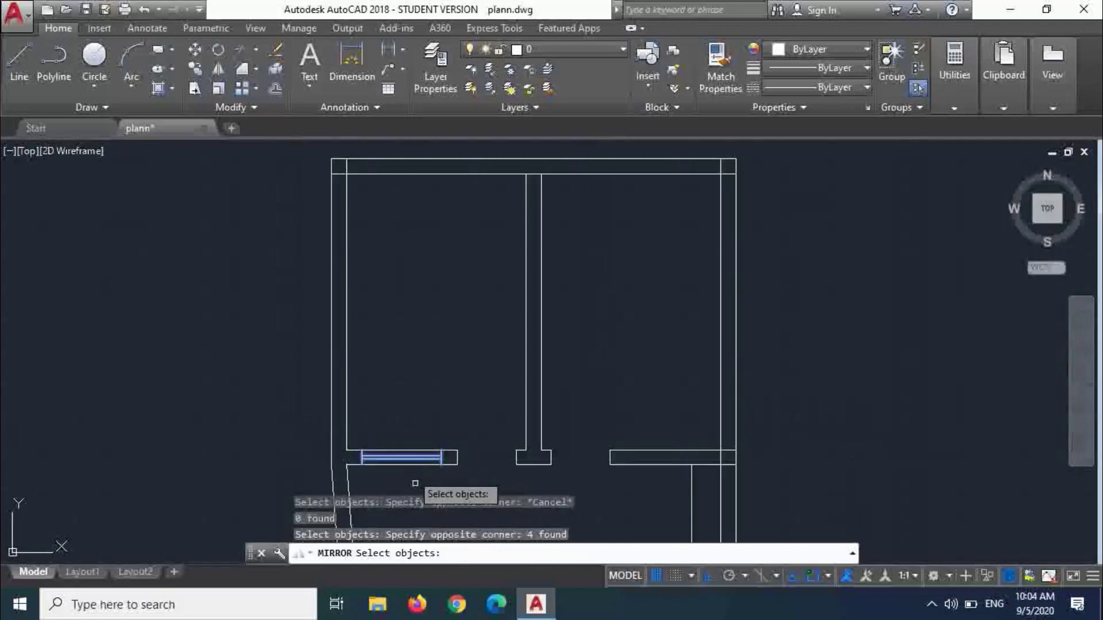
key(Return)
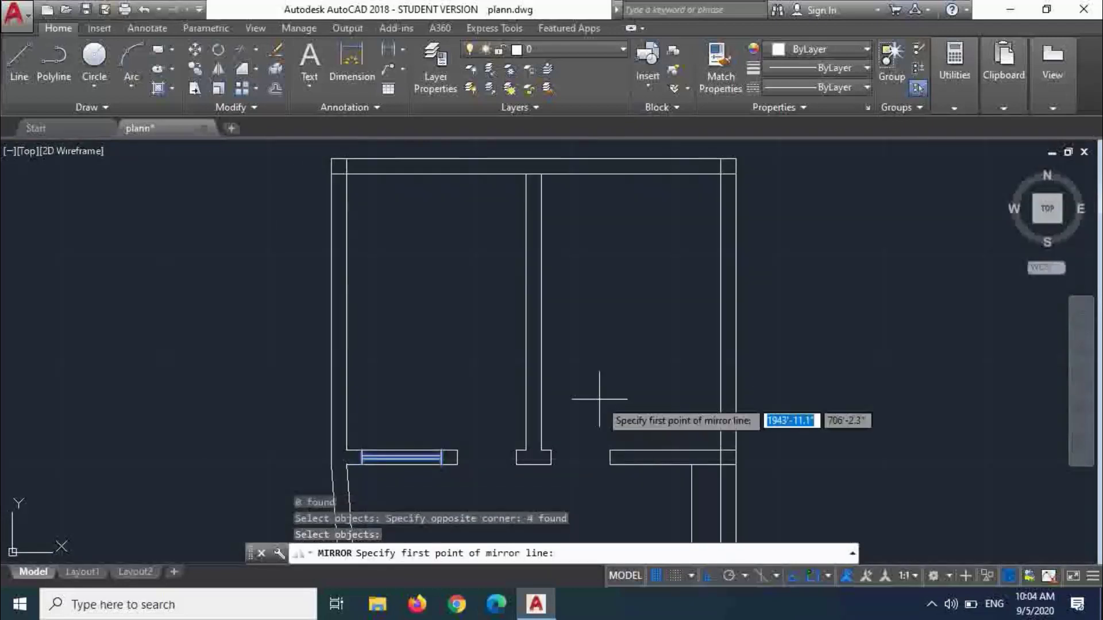
click(533, 462)
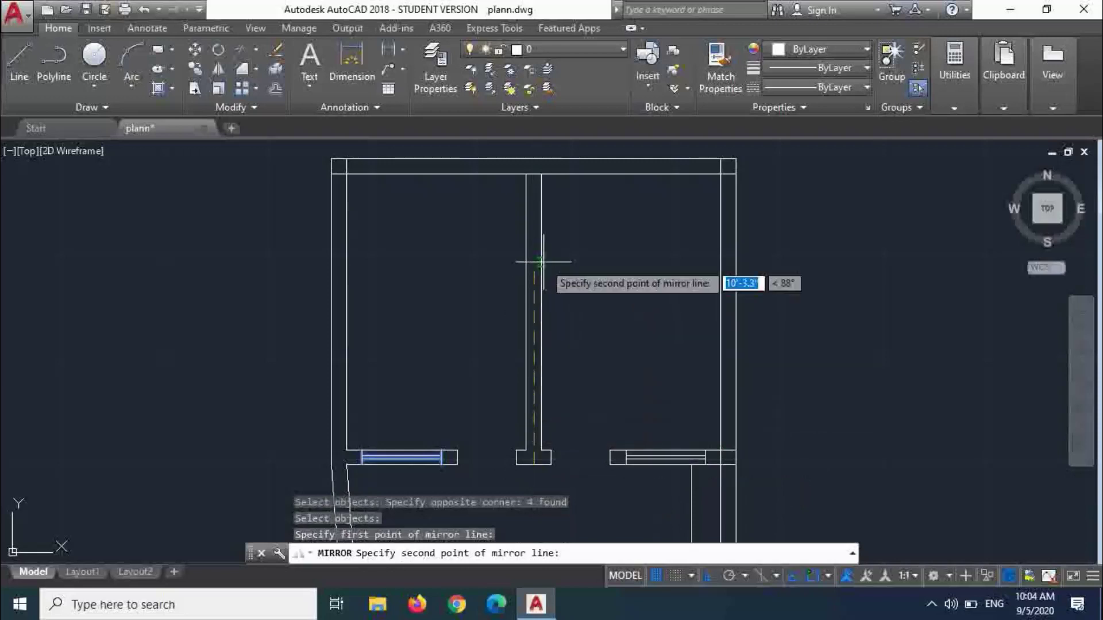
key(F8)
key(F8)
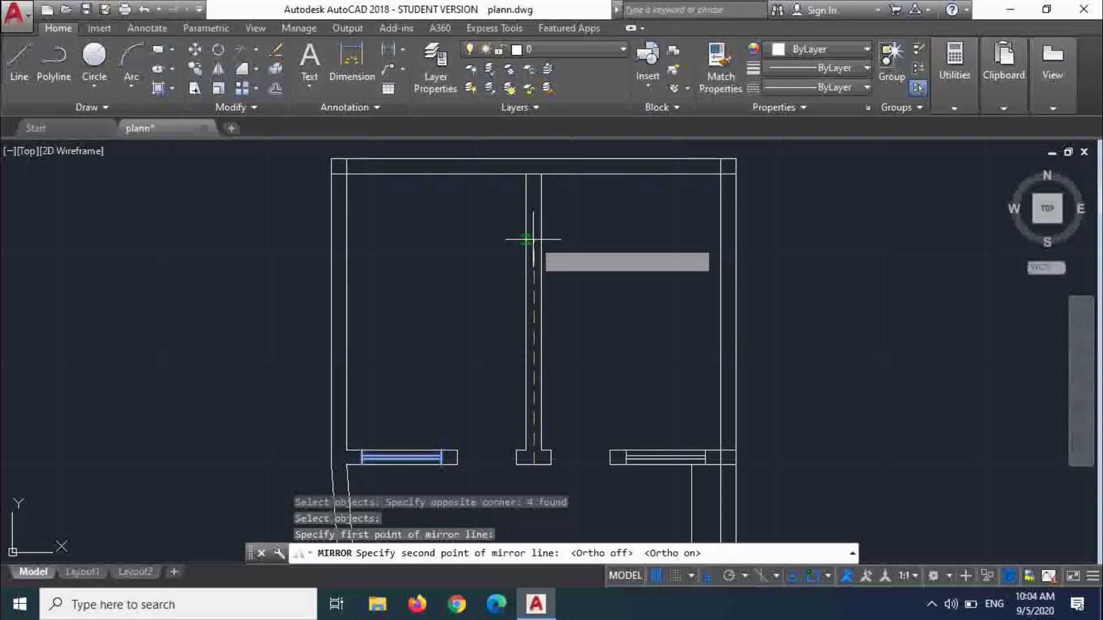
key(Return)
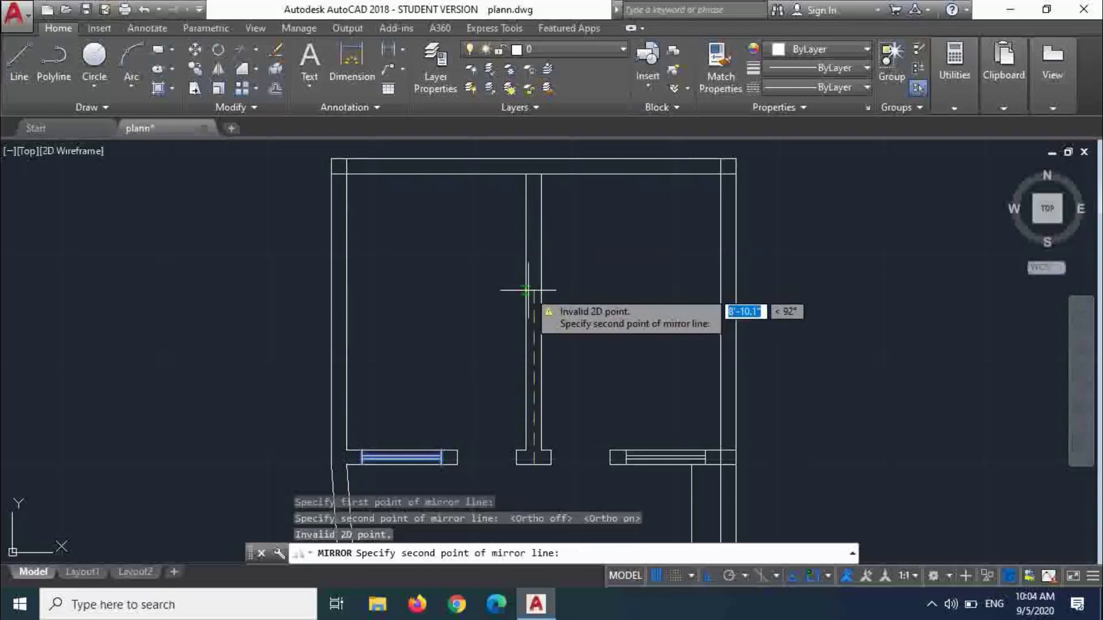
click(539, 503)
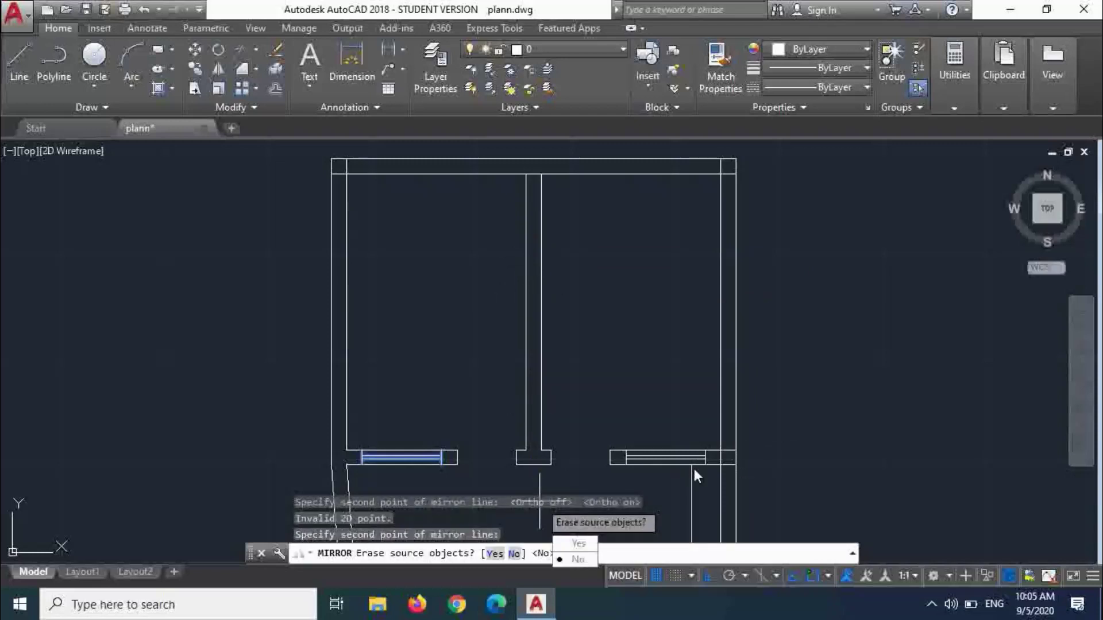
key(Escape)
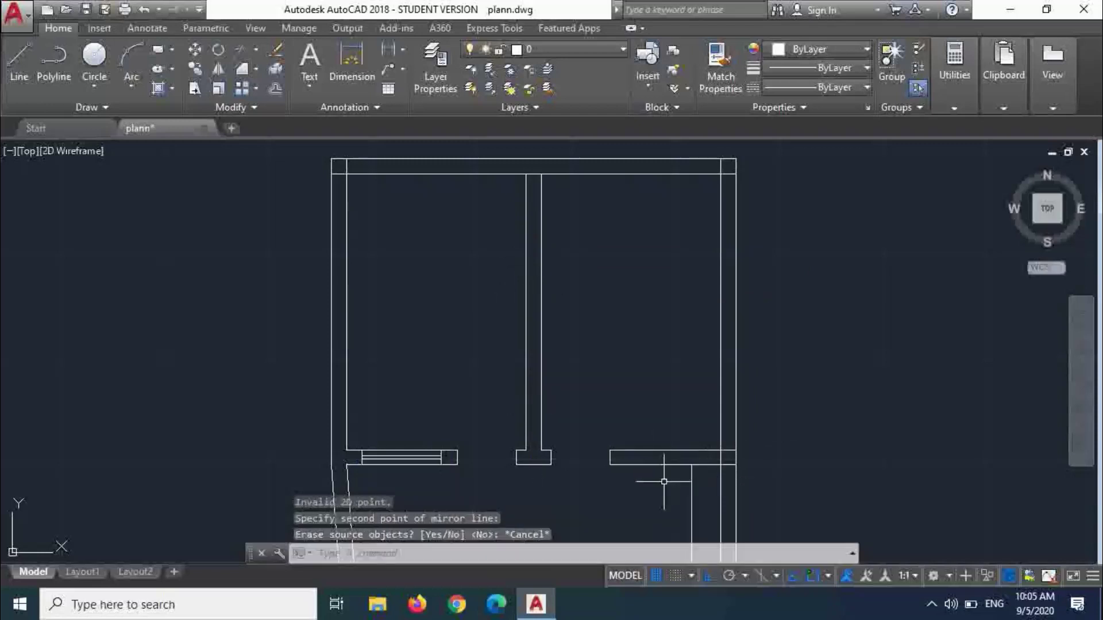
key(ctrl+y)
key(Escape)
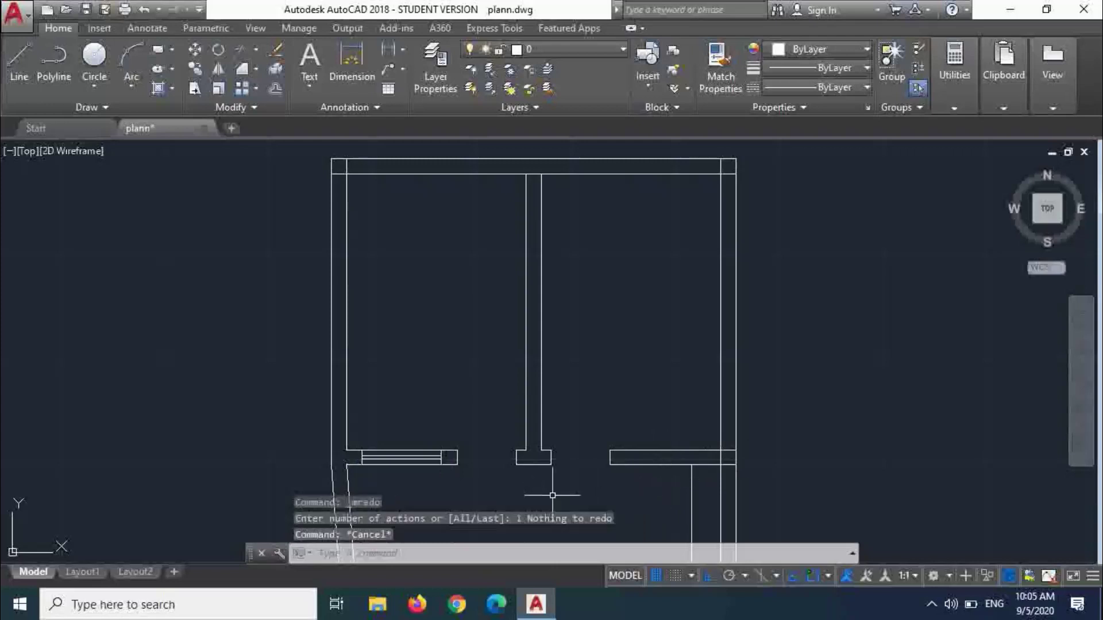
- Mirror the four window lines into the upper-right room's lower wall about a vertical axis through the wall stub's midpoint, keeping the originals
text(mi)
key(Return)
scroll(438, 494, up, 4)
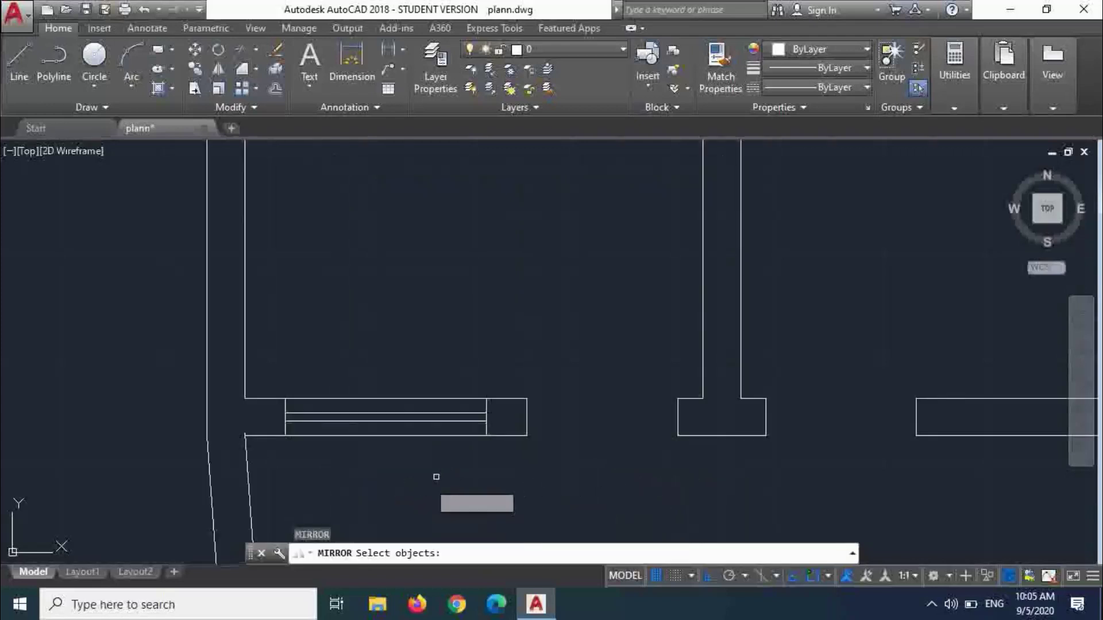
click(484, 418)
click(280, 396)
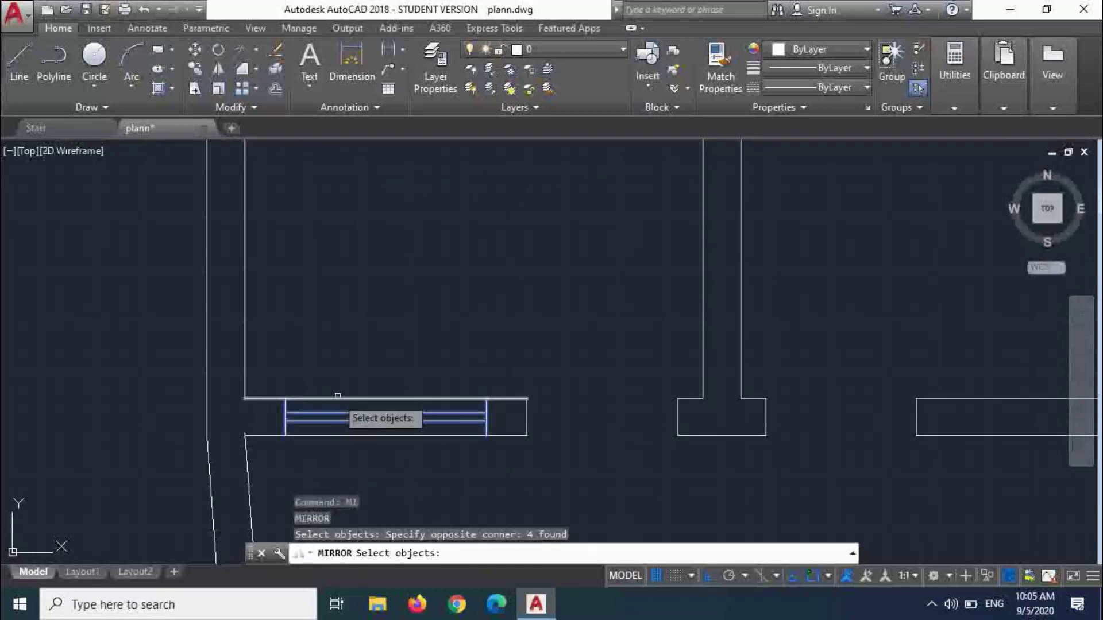
scroll(481, 301, down, 2)
key(Return)
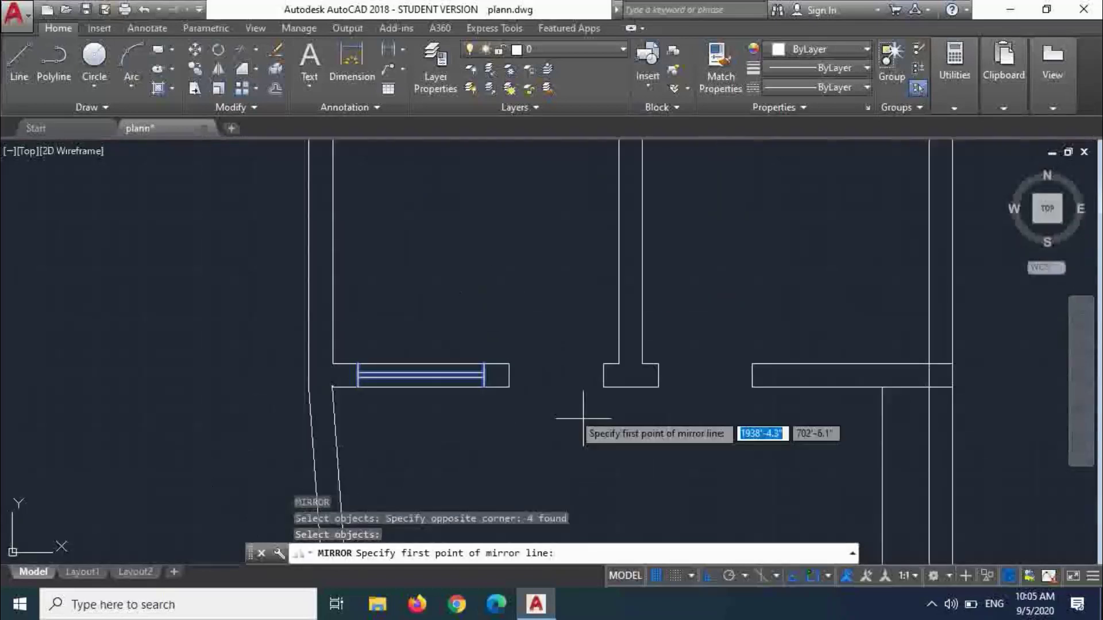
click(631, 388)
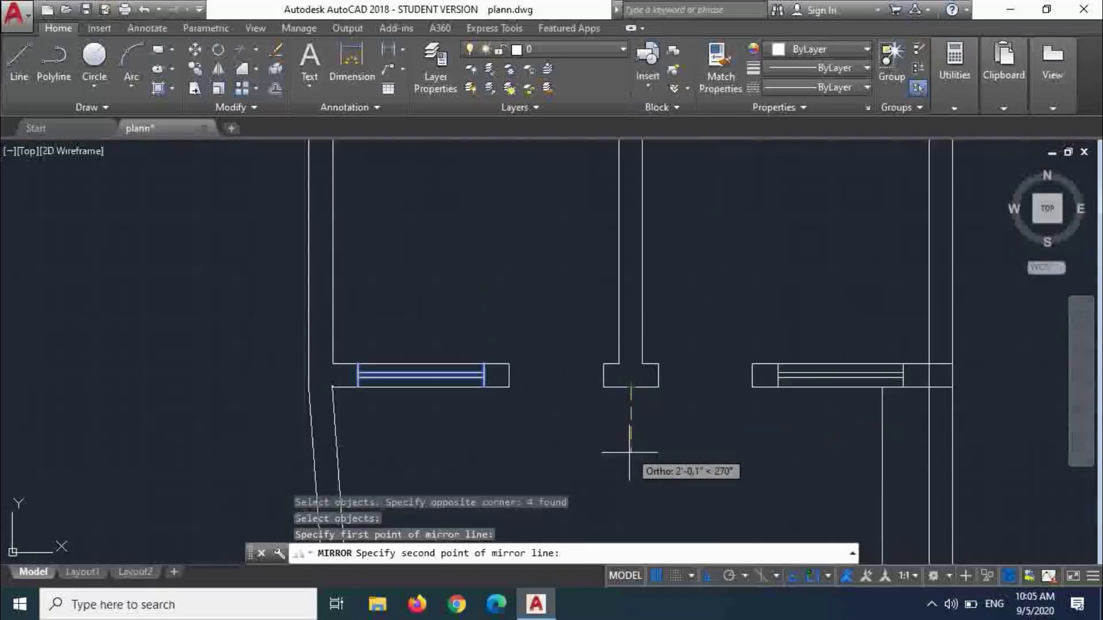
click(630, 499)
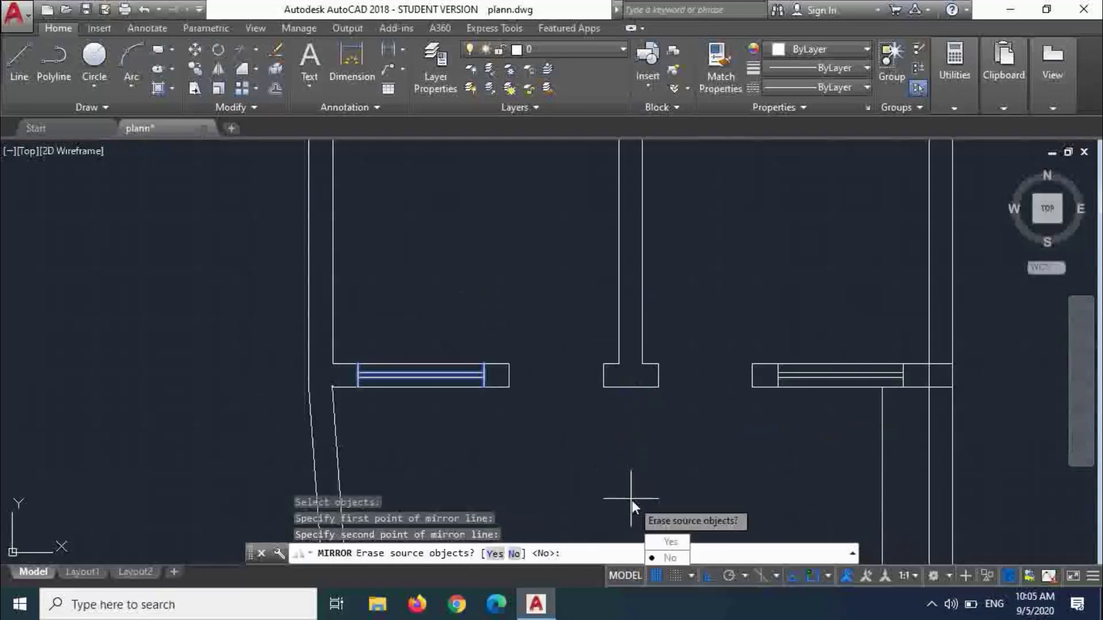
key(Return)
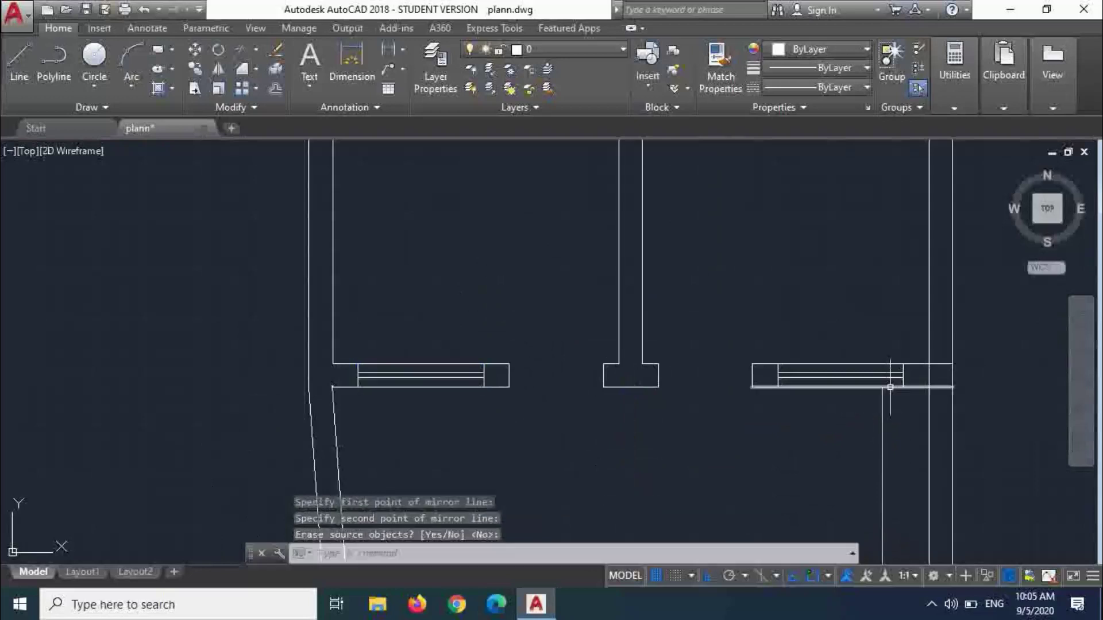
scroll(877, 448, down, 3)
scroll(877, 447, up, 4)
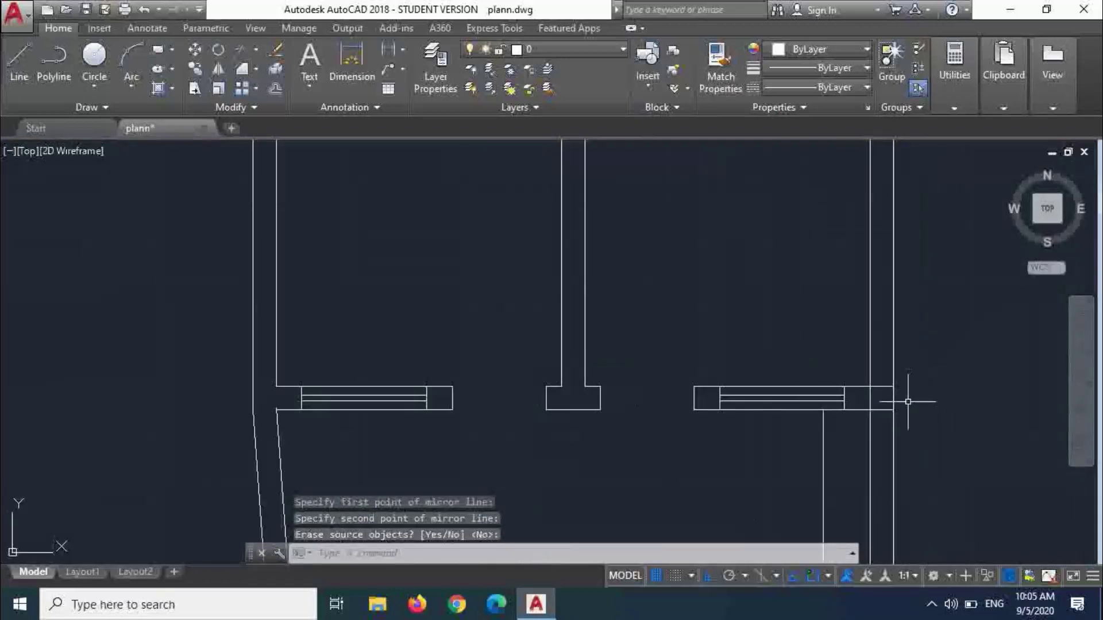
text(tr)
key(Return)
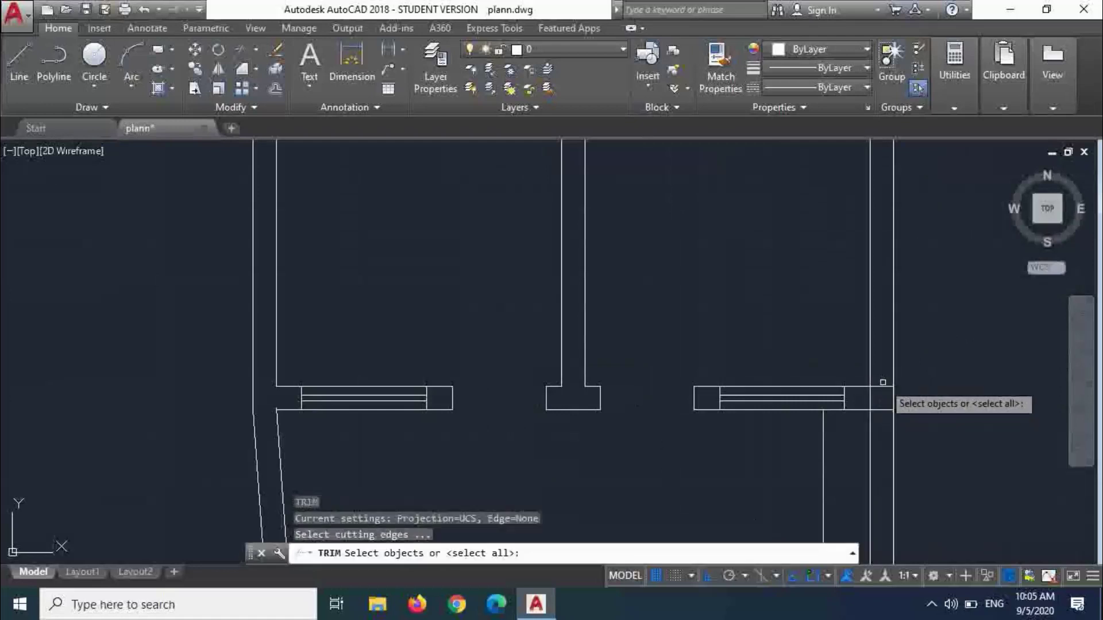
click(884, 382)
key(Escape)
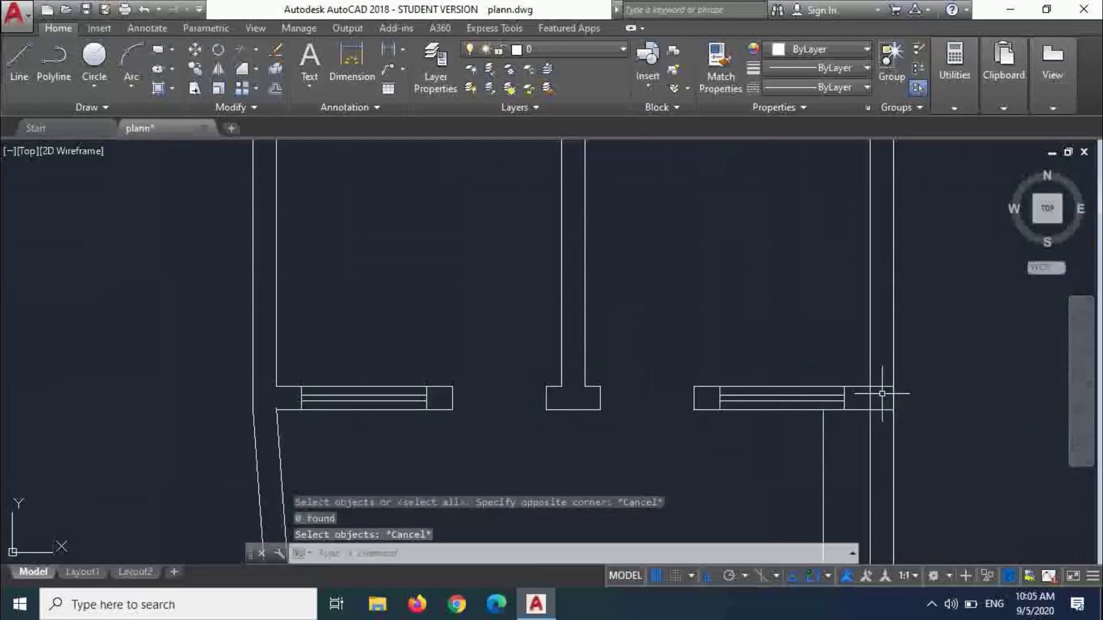
- Trim the right outer wall's inner line where the upper-right room's lower wall meets it
text(tr)
key(Return)
key(Return)
click(870, 398)
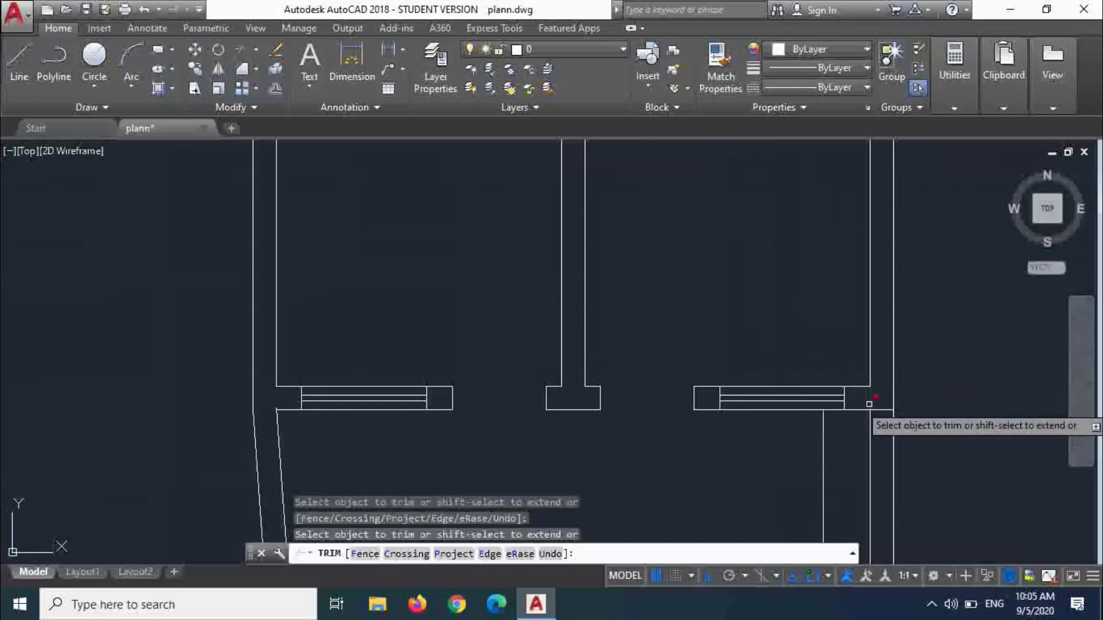
- Trim the overlapping inner wall lines at the upper-right room's top outer corner and at the top of the partition wall
scroll(874, 425, down, 4)
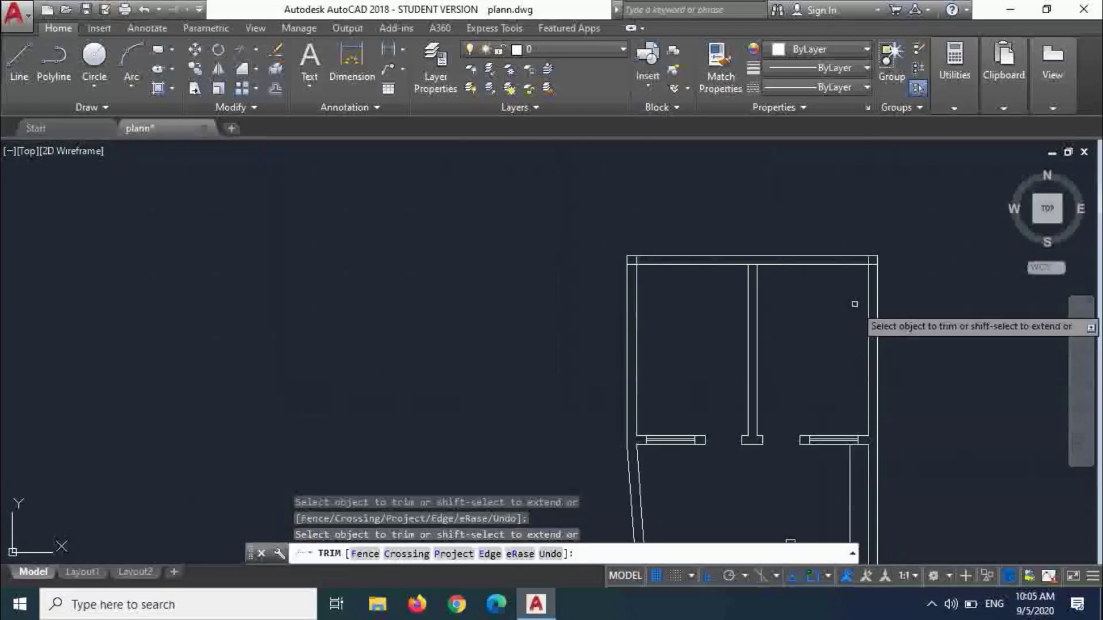
scroll(872, 287, up, 5)
click(901, 150)
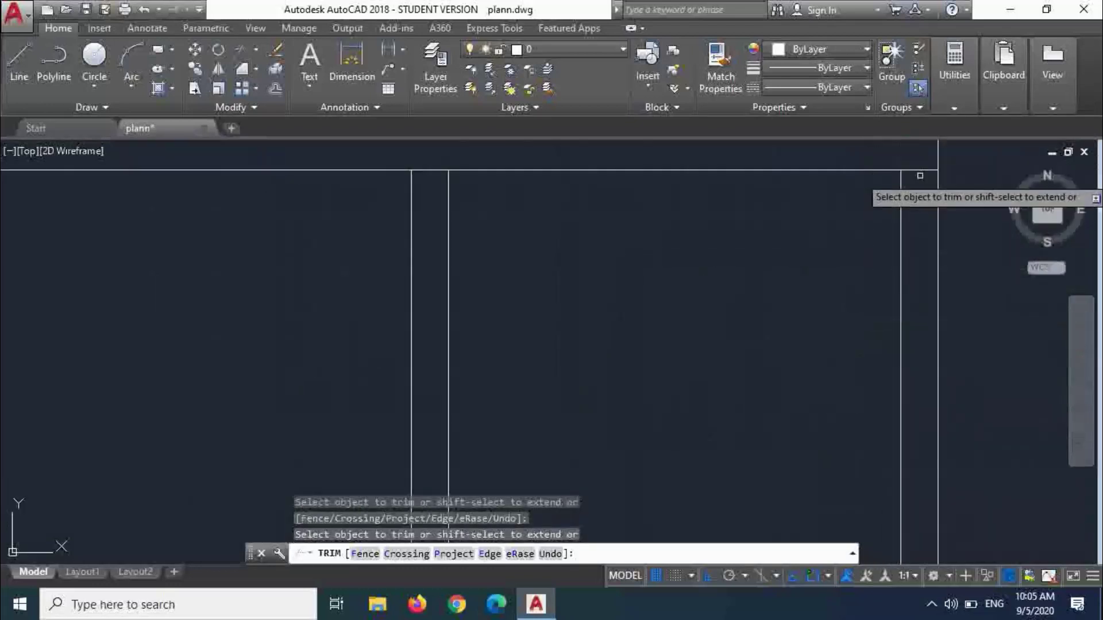
click(916, 173)
click(910, 164)
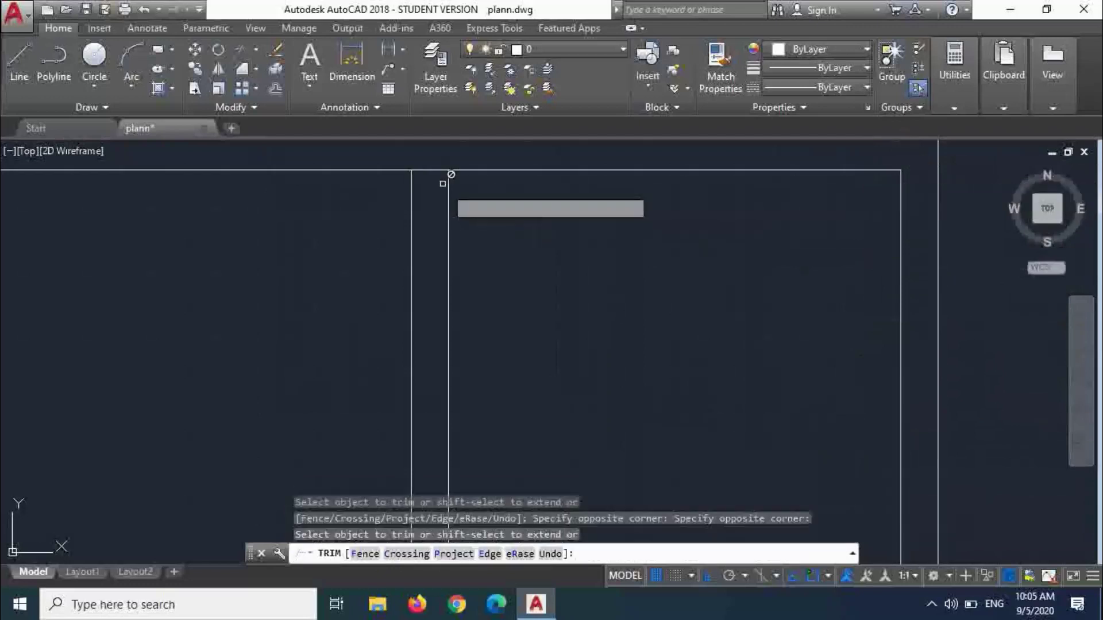
click(430, 170)
- Trim the inner wall lines that overrun the upper-left room's top outer corner
scroll(345, 211, down, 3)
scroll(253, 209, up, 4)
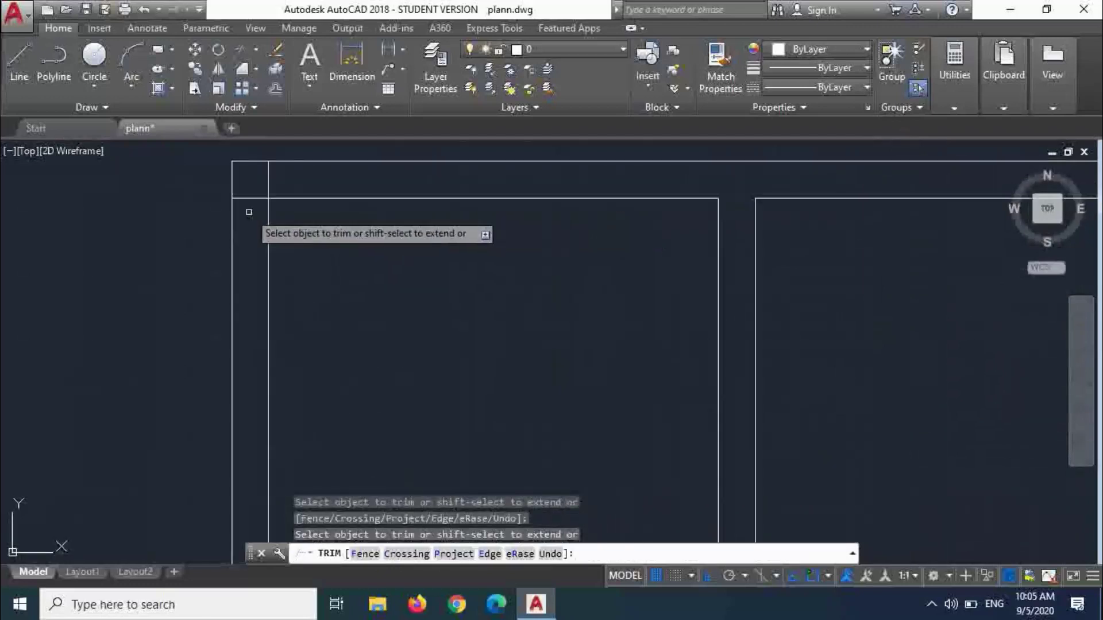
click(253, 200)
click(258, 180)
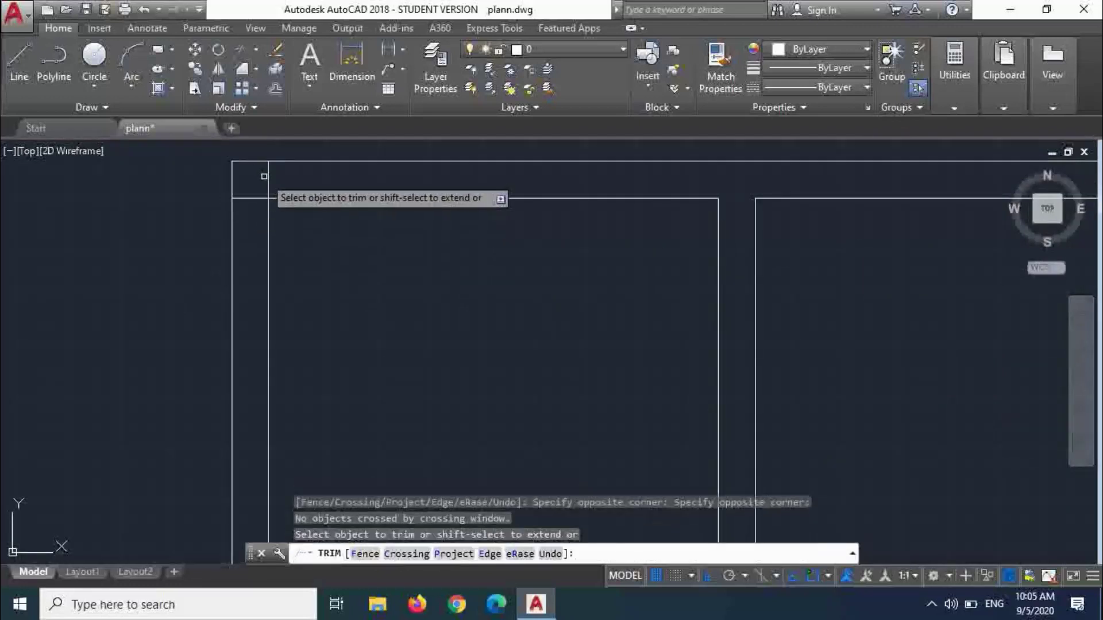
click(266, 177)
click(257, 182)
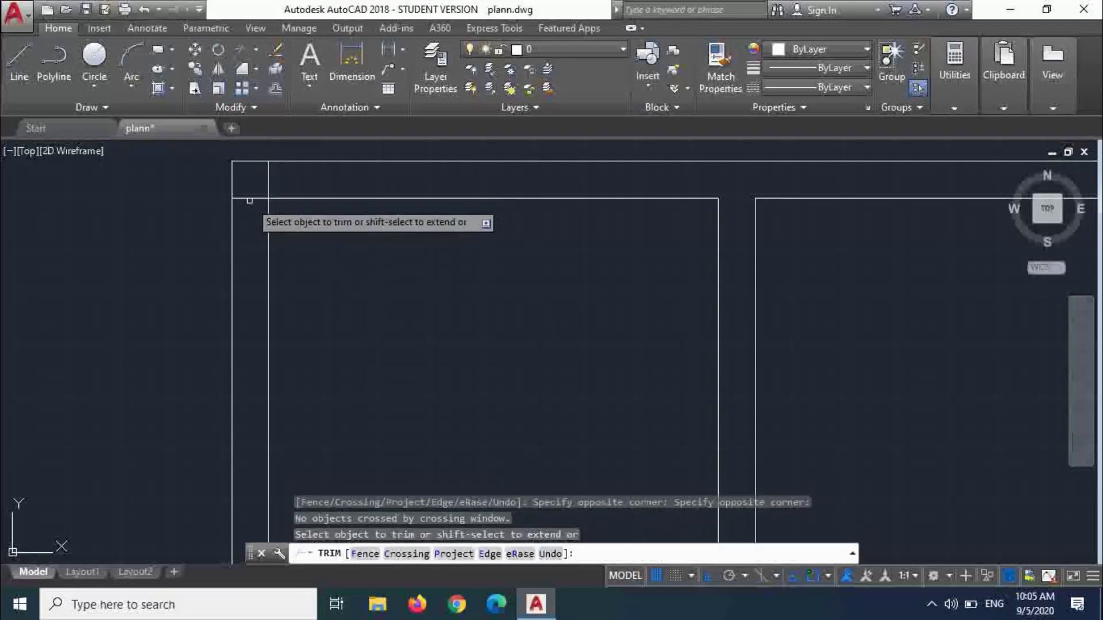
click(250, 199)
click(250, 200)
click(279, 182)
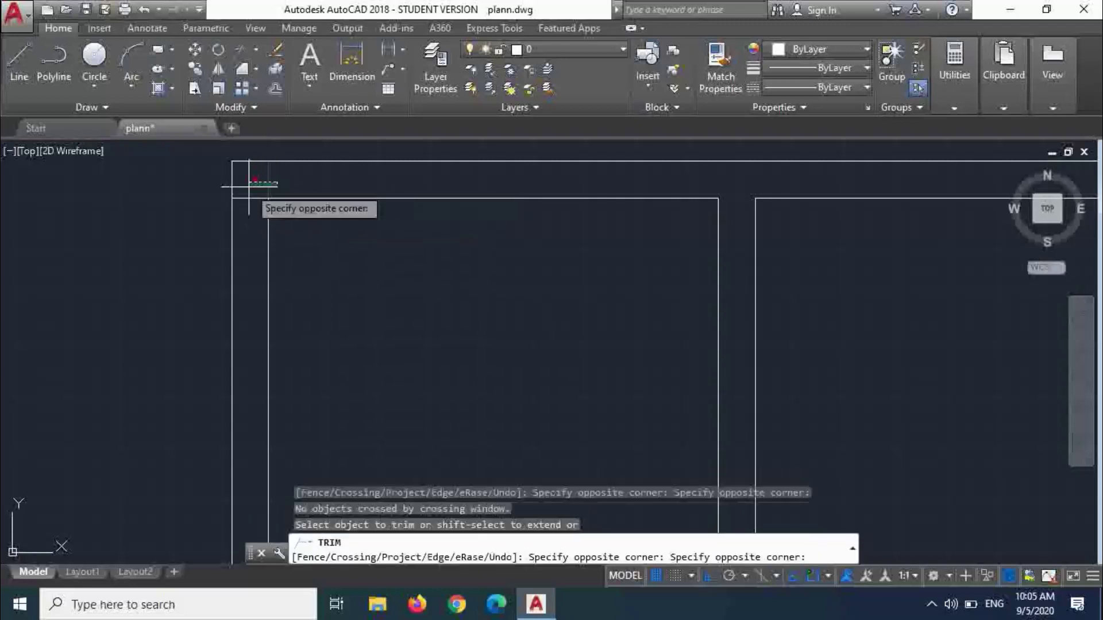
click(250, 185)
click(251, 196)
click(266, 227)
scroll(290, 253, down, 3)
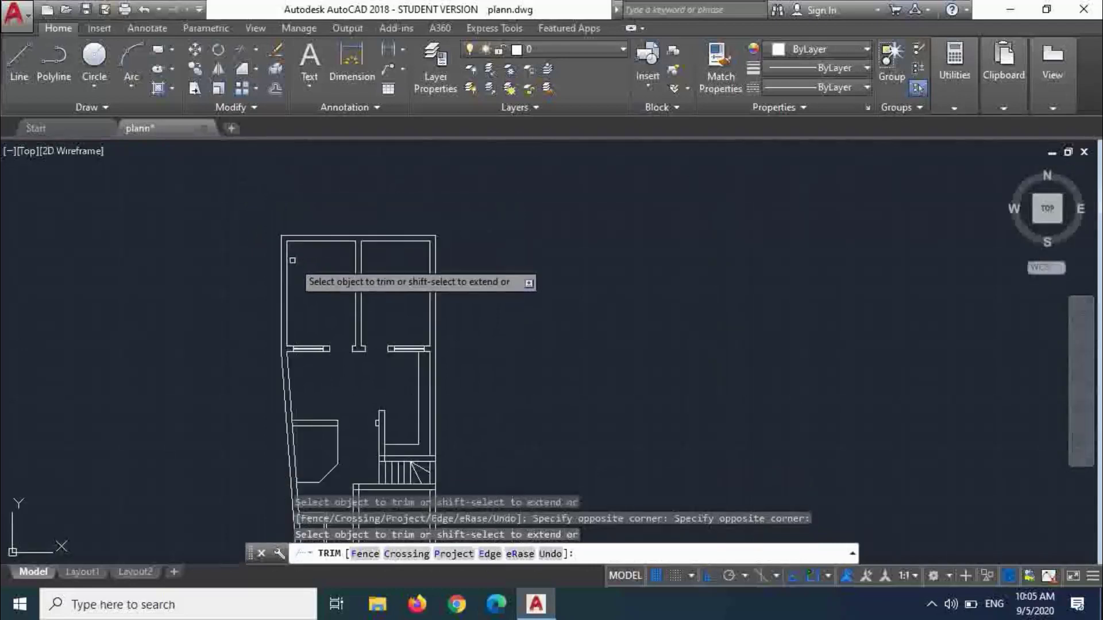
- Trim the line separating the small square stub from the free-standing wall above the stairs
scroll(488, 257, up, 3)
scroll(583, 216, up, 1)
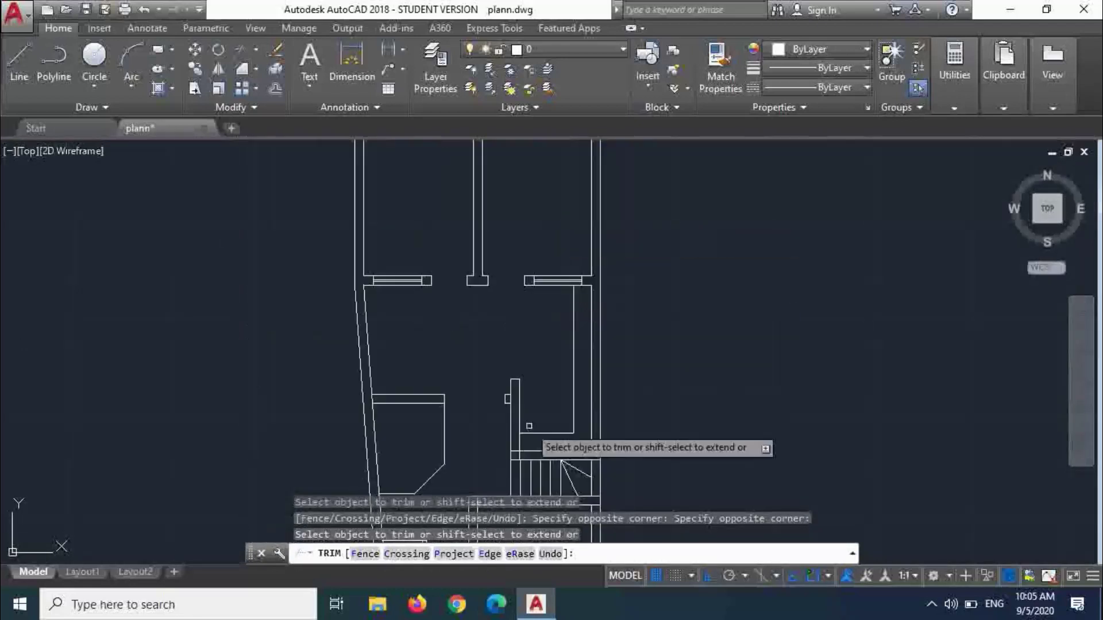
scroll(507, 432, up, 2)
click(497, 347)
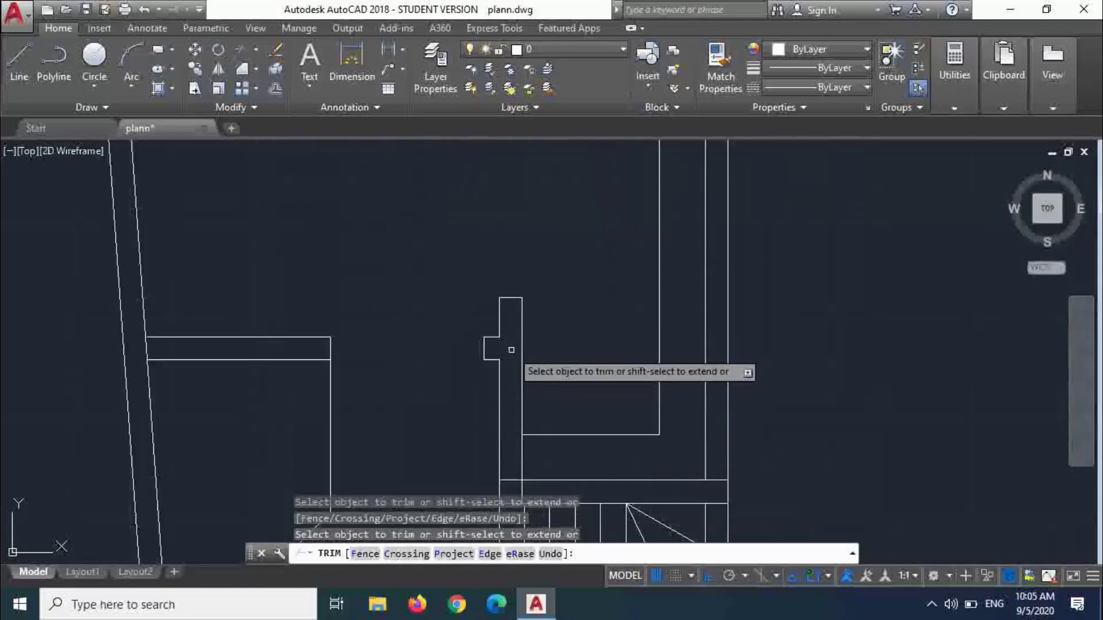
- Trim the overlapping wall lines at both ends of the wall directly above the staircase
scroll(509, 347, down, 2)
scroll(591, 238, up, 2)
scroll(584, 318, down, 2)
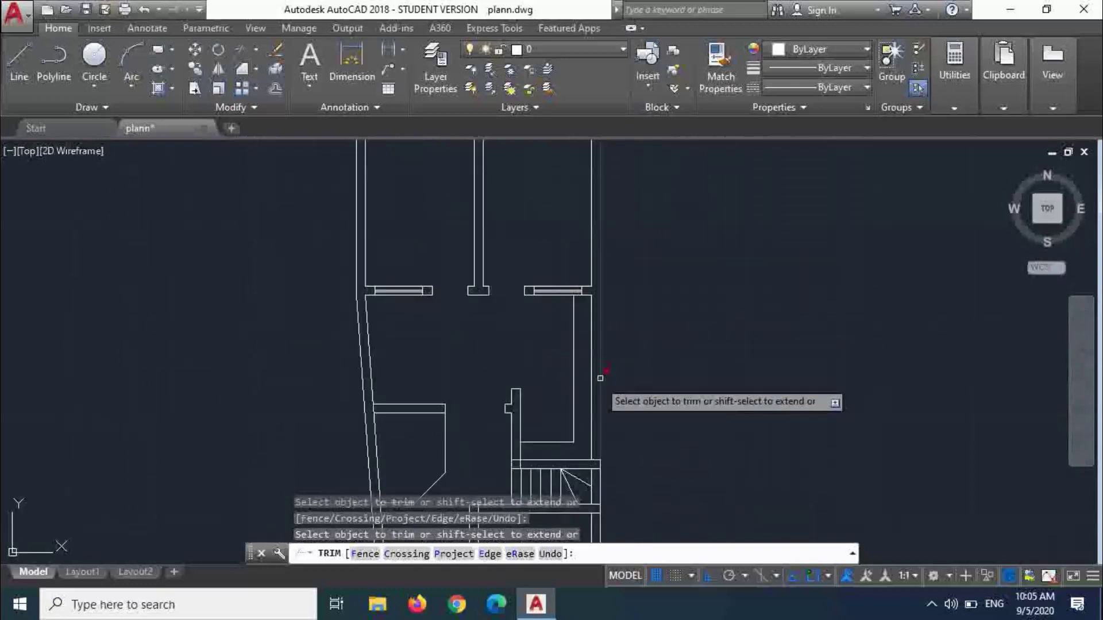
scroll(597, 378, up, 2)
scroll(589, 509, up, 2)
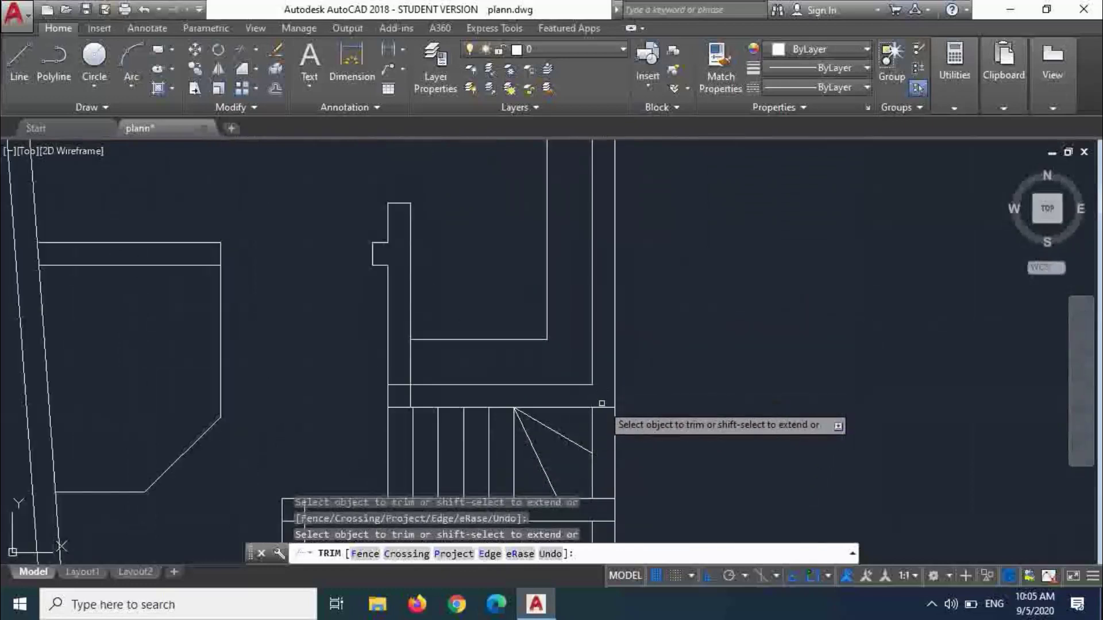
click(412, 399)
click(410, 394)
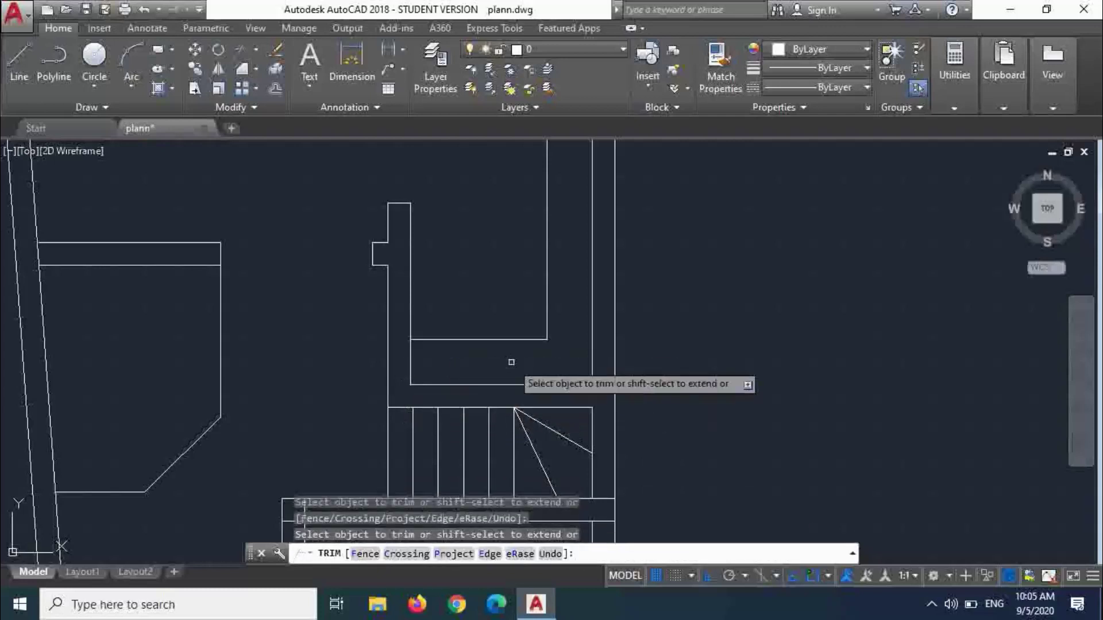
- Trim the overlapping lines where the wall below the staircase joins the right outer wall
scroll(533, 368, down, 4)
scroll(560, 402, up, 3)
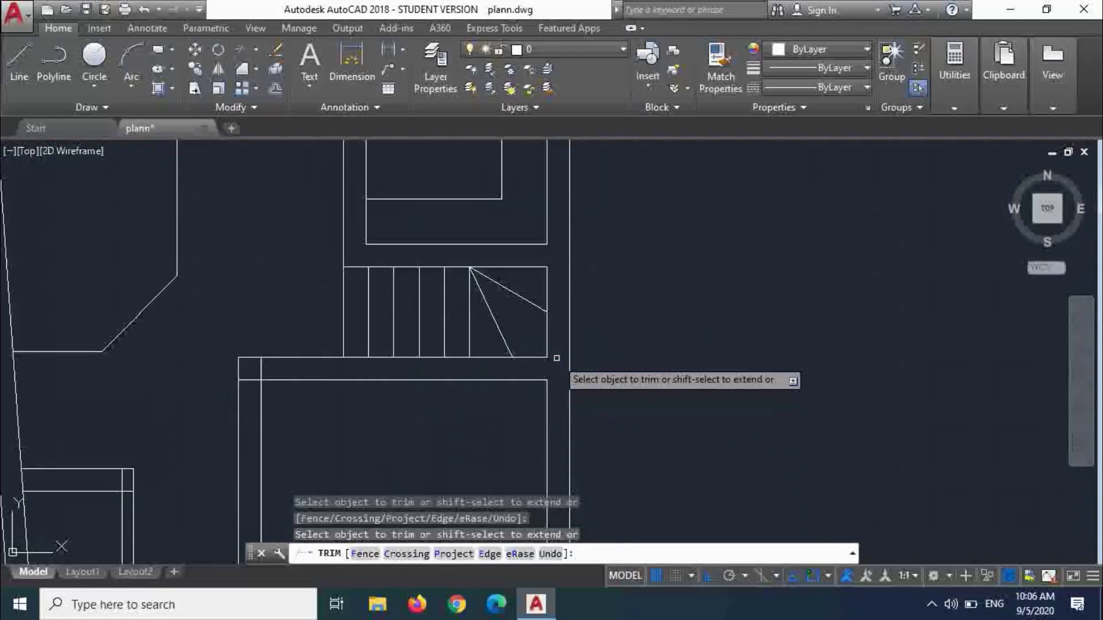
scroll(556, 347, down, 4)
scroll(543, 439, up, 2)
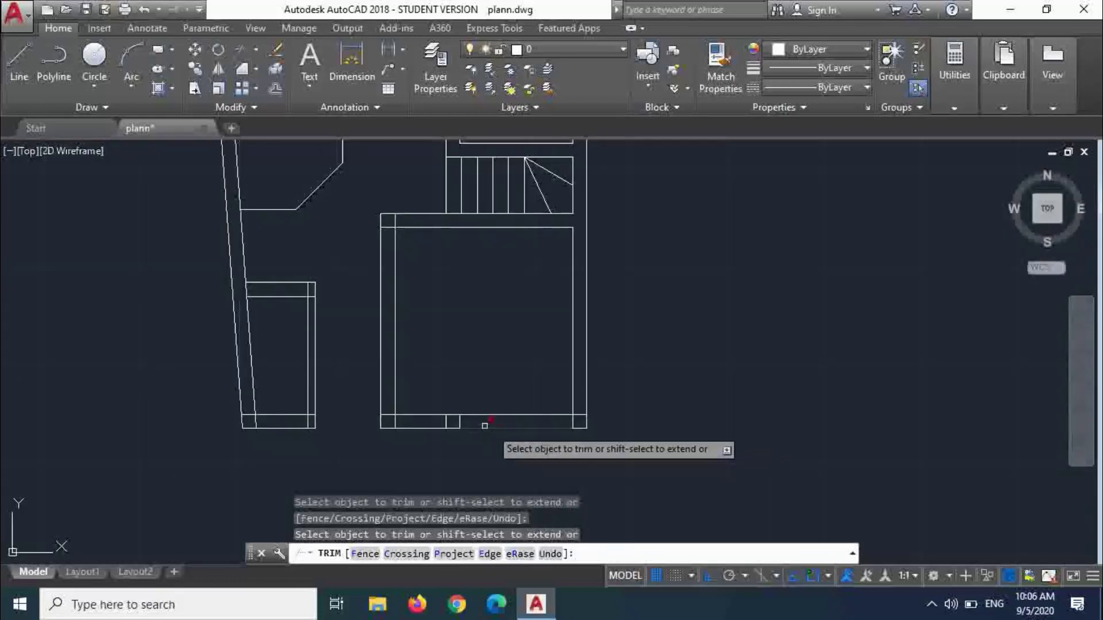
scroll(459, 425, up, 4)
key(Escape)
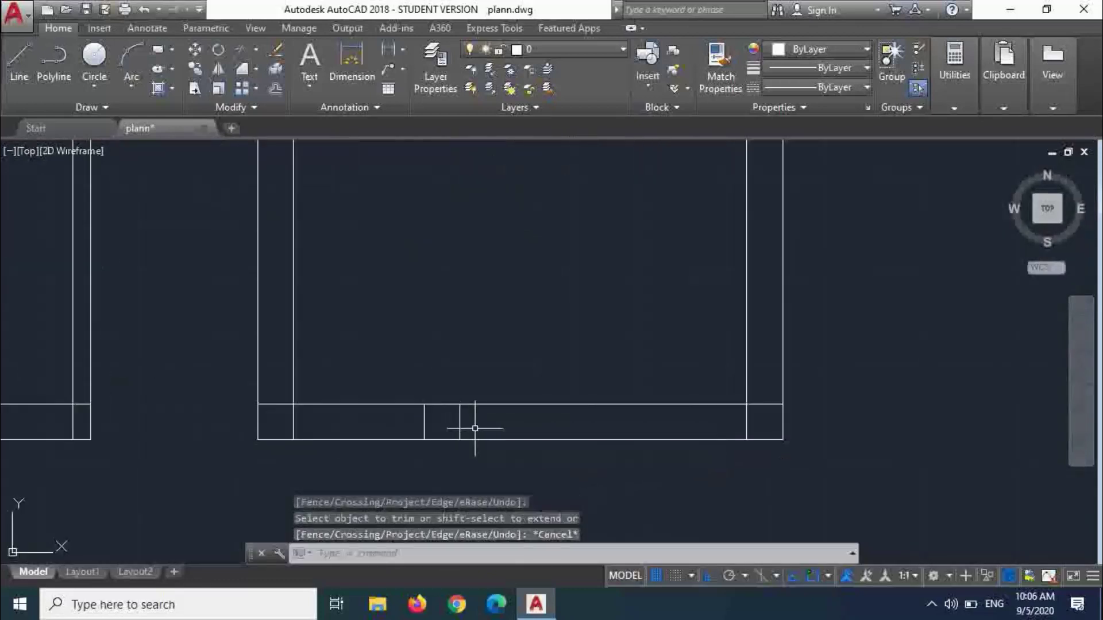
- Erase the two short vertical lines inside the lower room's bottom wall
click(476, 429)
click(419, 428)
key(Delete)
scroll(493, 477, down, 6)
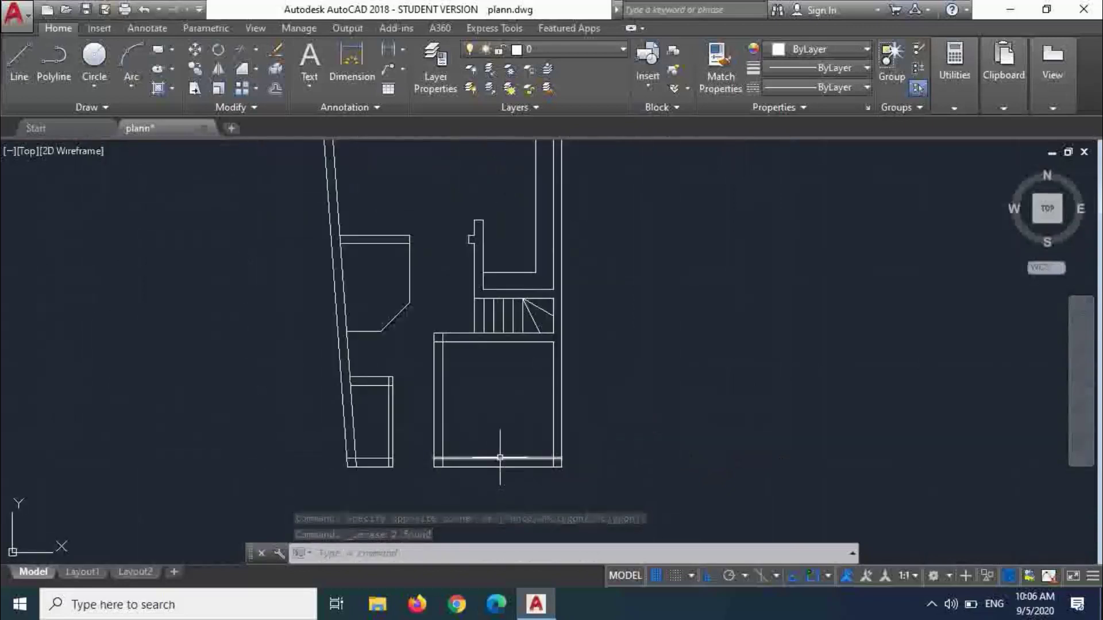
scroll(509, 438, up, 4)
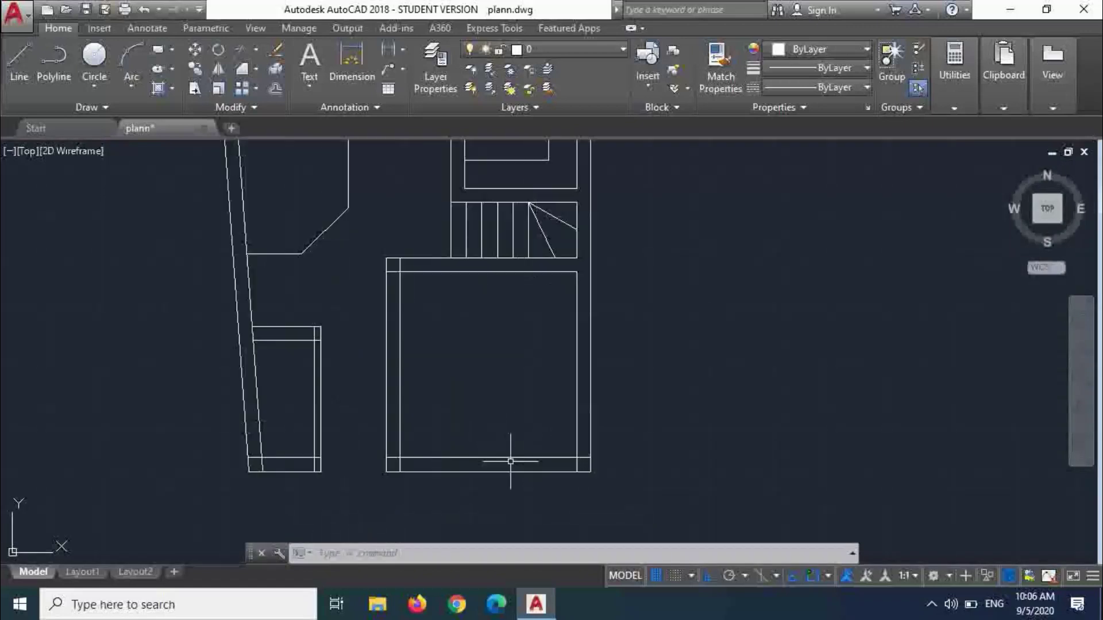
key(Escape)
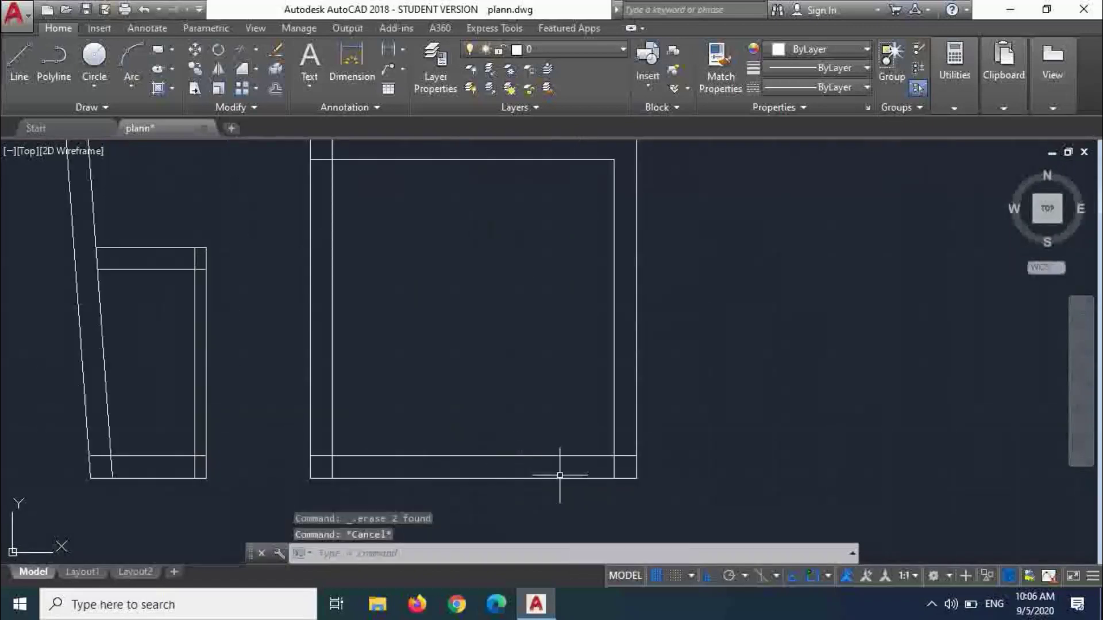
- Offset the inner line of the lower room's right wall 6" into the room
key(Return)
key(Escape)
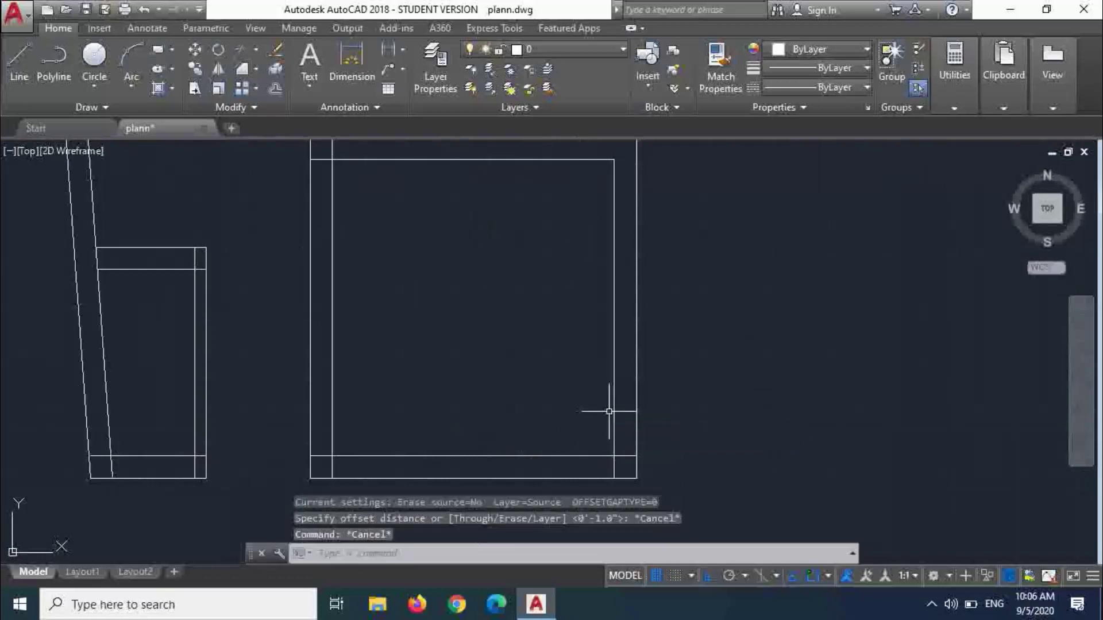
text(o)
key(Return)
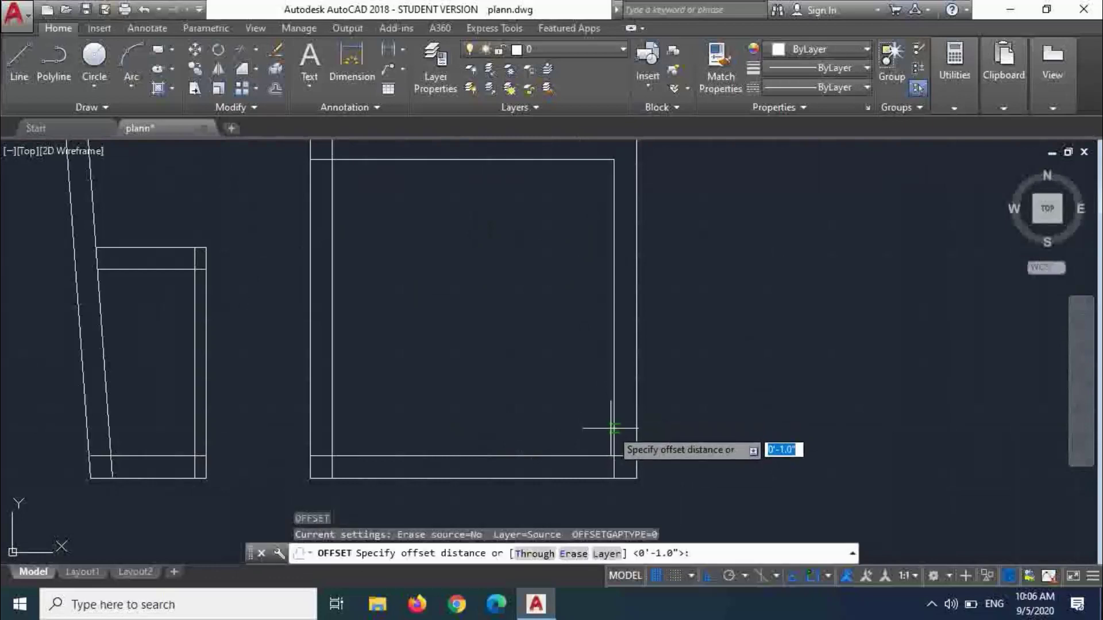
text(6)
key(Return)
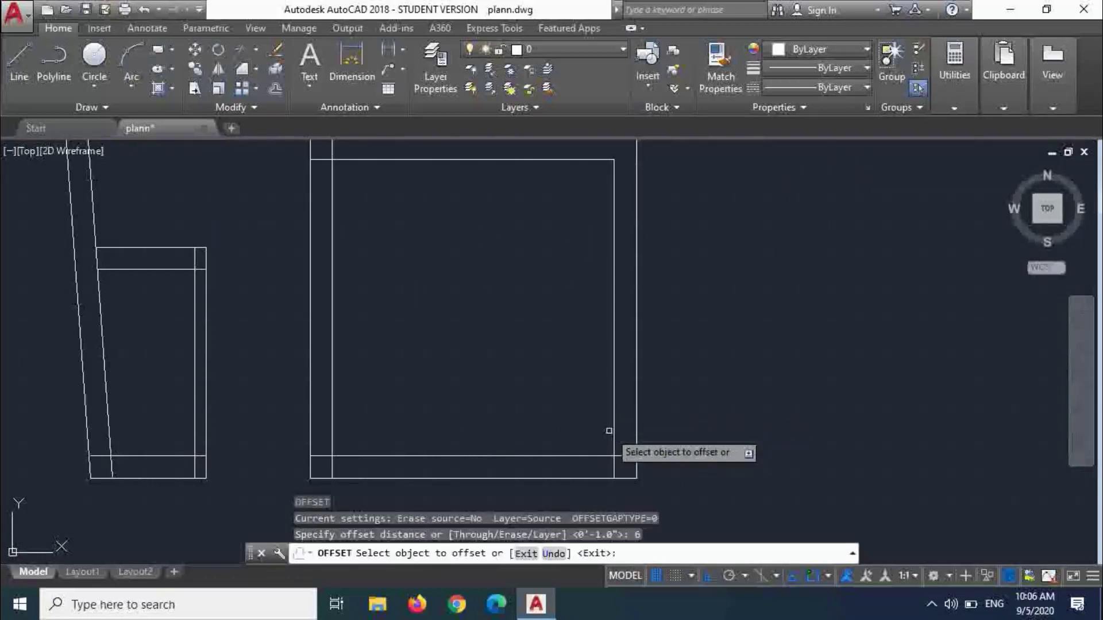
click(614, 431)
click(561, 425)
key(Escape)
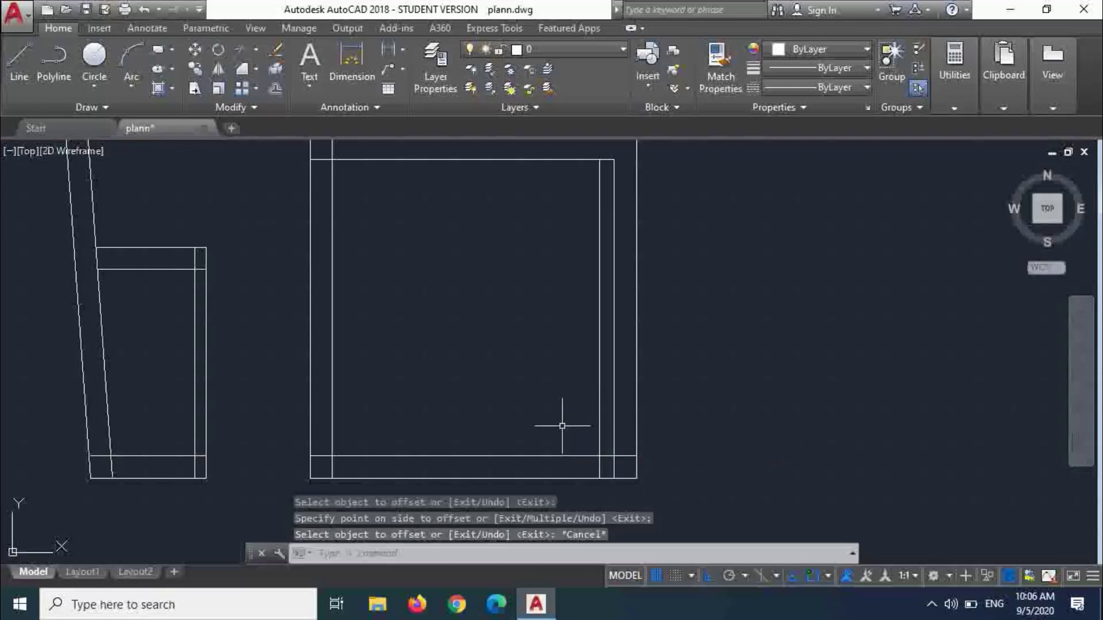
- Offset the new vertical line another 3' into the lower room to define the door width
key(Return)
text(3)
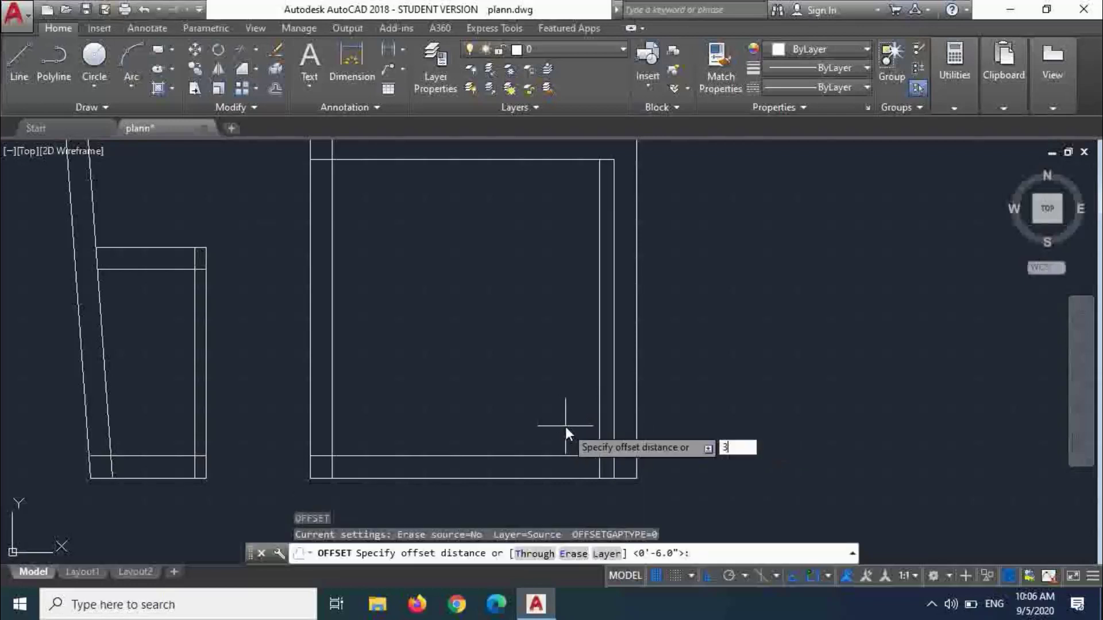
text(')
key(Return)
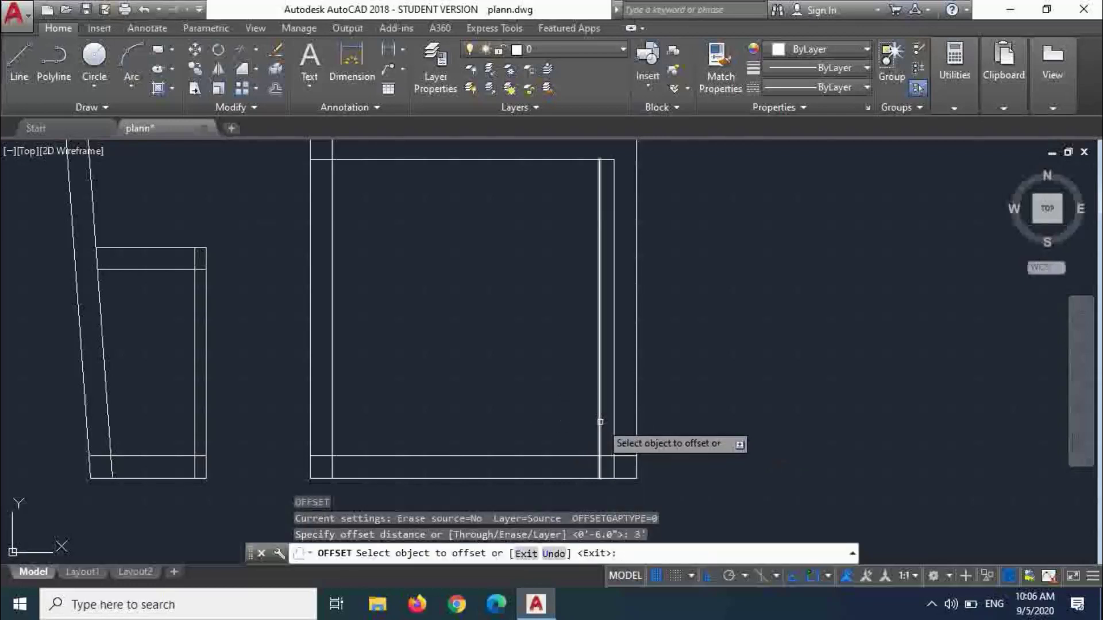
click(600, 422)
click(534, 427)
key(Escape)
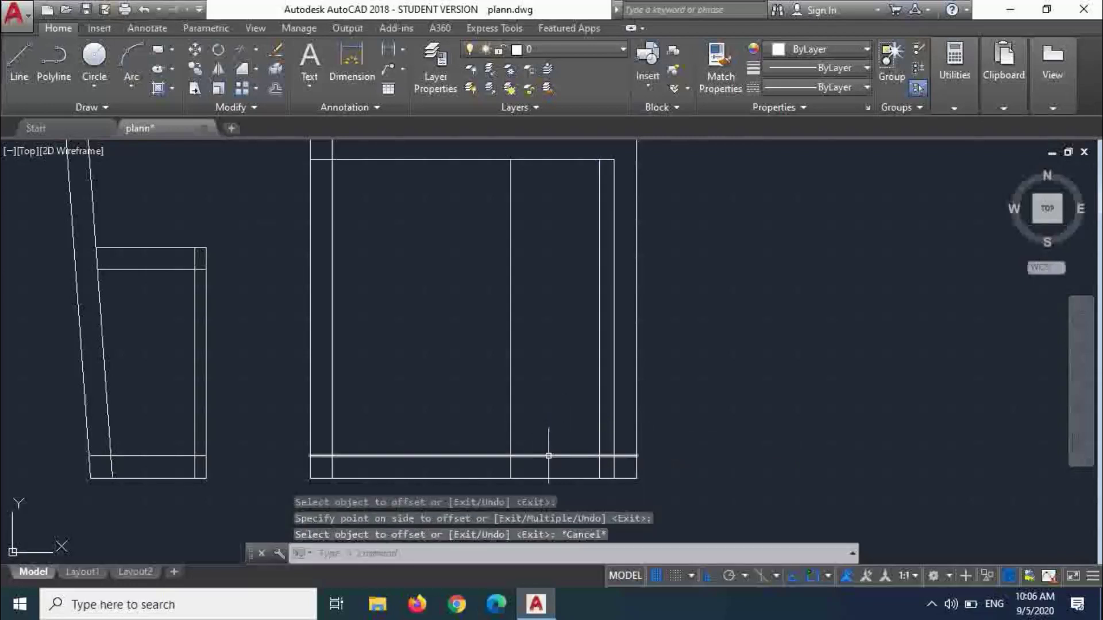
- Trim the bottom wall between the two offset lines into a door opening and remove their excess lengths above the wall
key(Return)
key(Return)
click(571, 504)
click(560, 428)
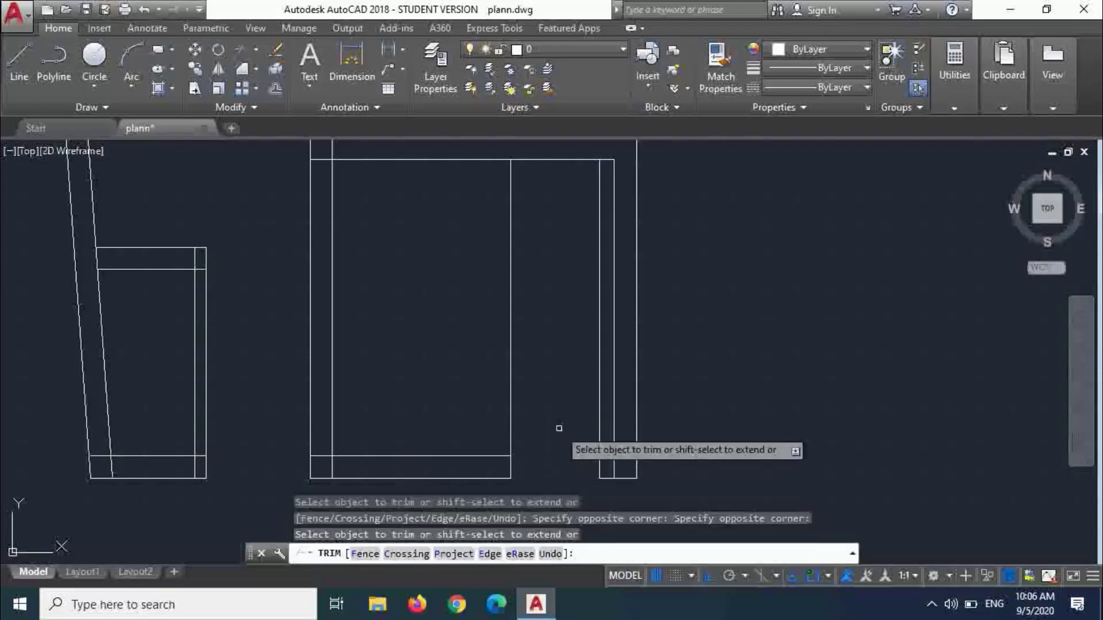
click(474, 402)
click(610, 431)
click(604, 432)
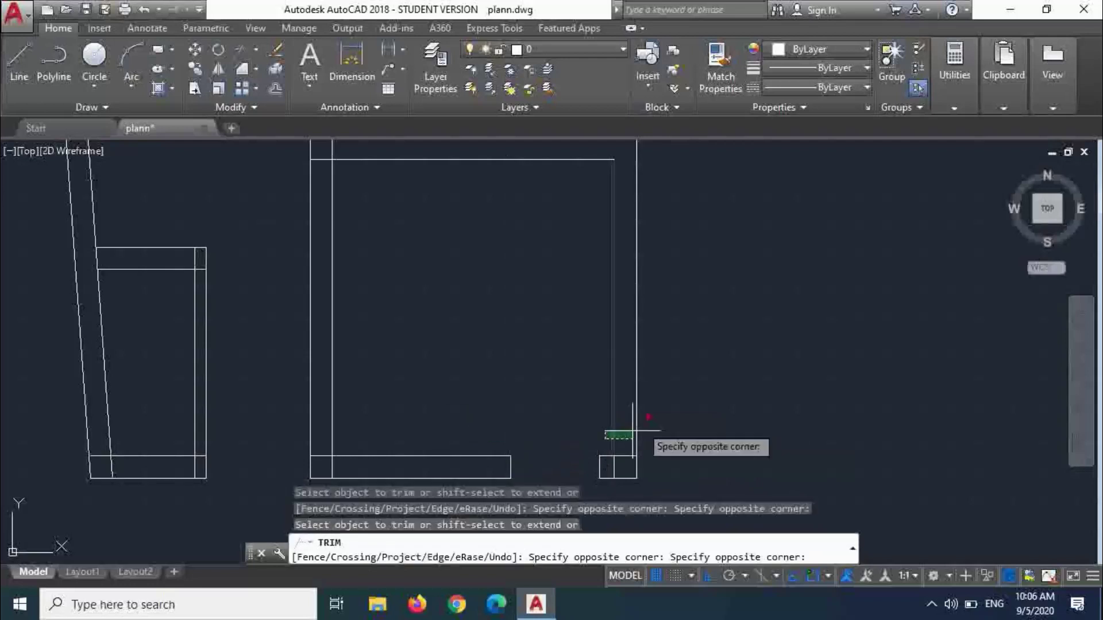
key(Escape)
key(Escape)
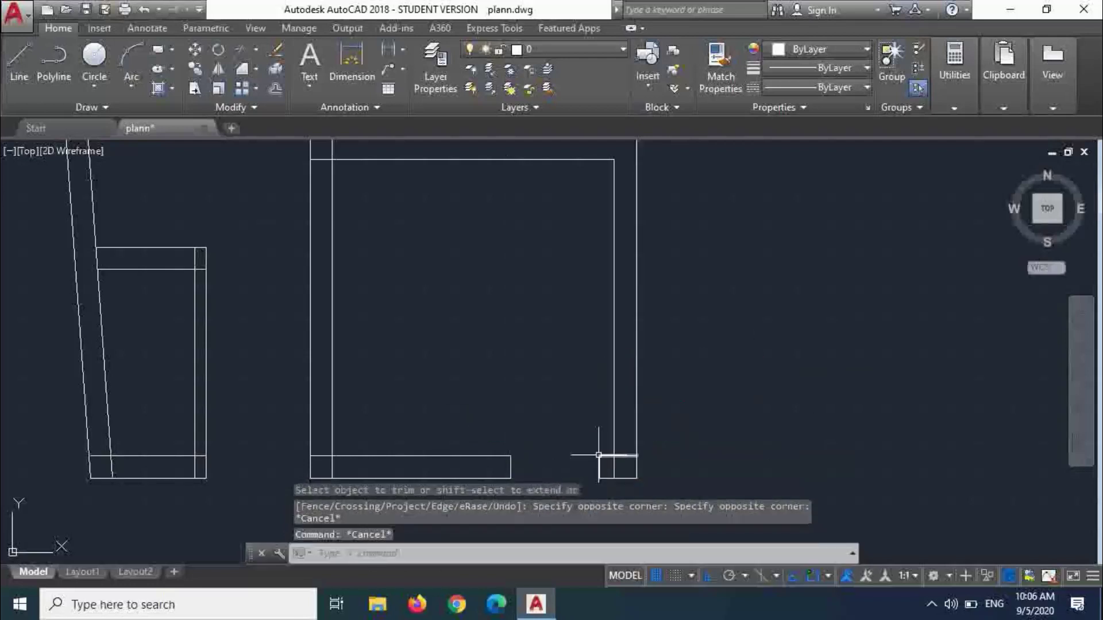
- Trim the inner lines crossing the lower room's bottom-right wall corner beside the door opening
text(tr)
key(Return)
key(Return)
scroll(600, 457, up, 4)
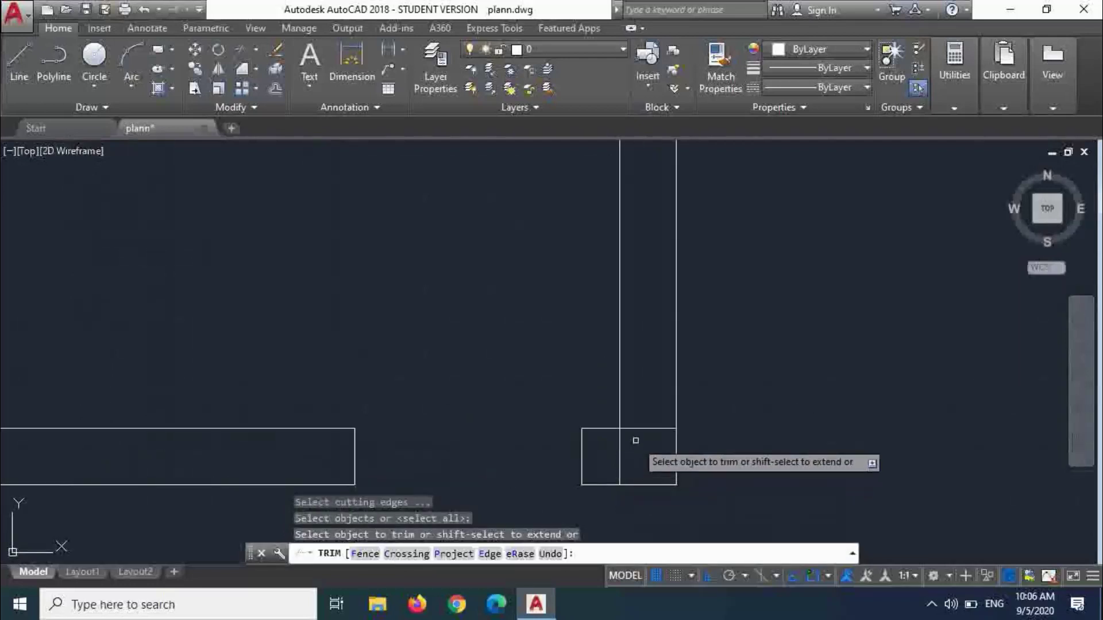
click(644, 426)
click(625, 452)
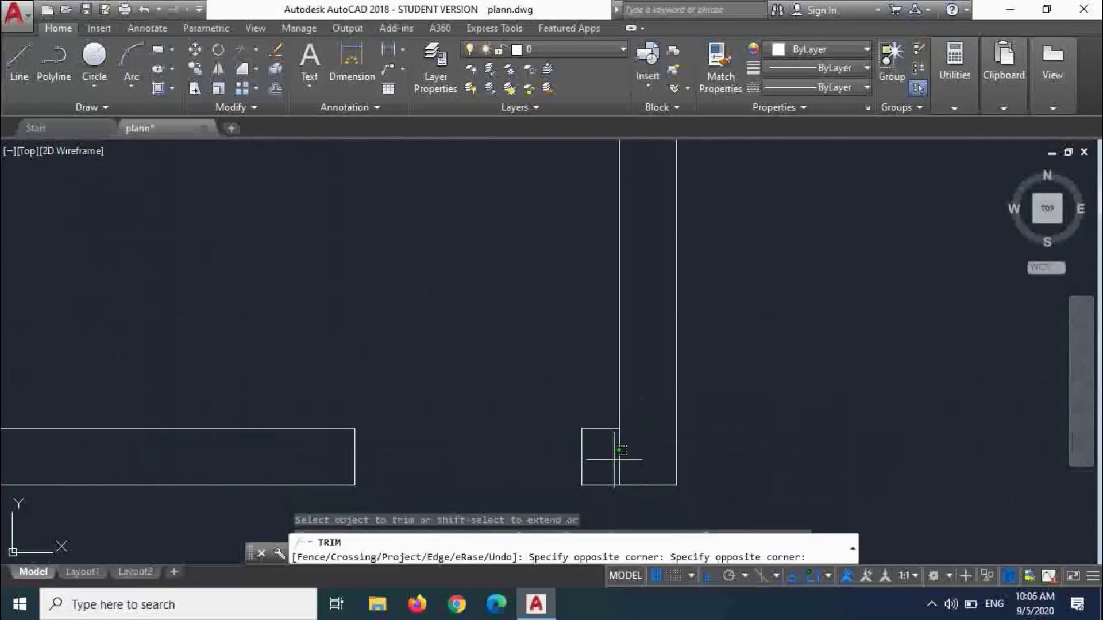
scroll(663, 475, down, 5)
scroll(475, 469, up, 3)
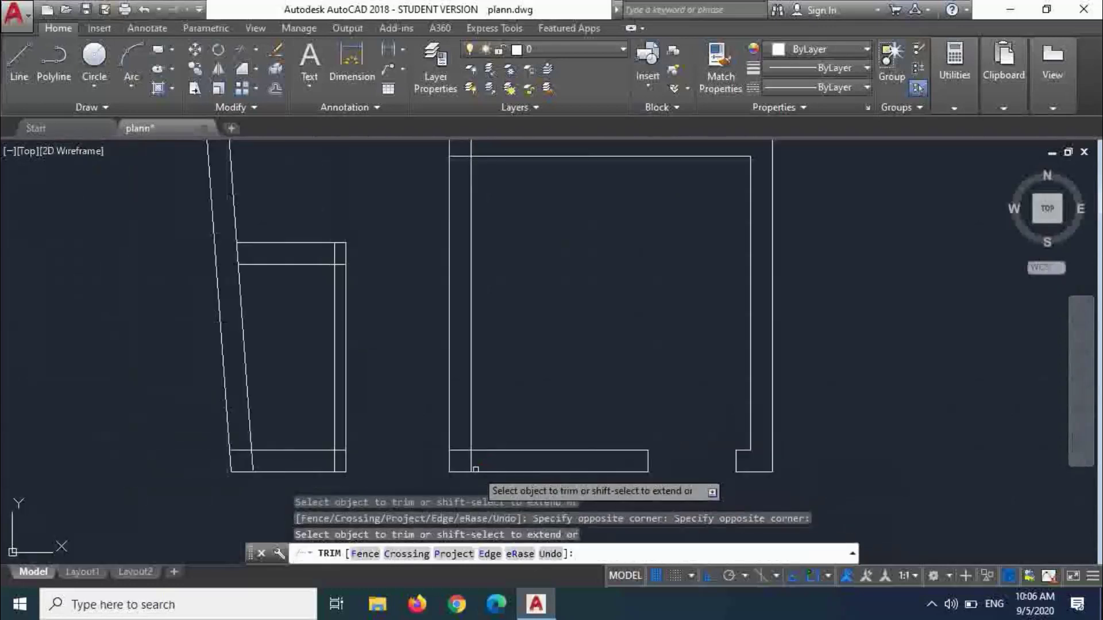
key(Escape)
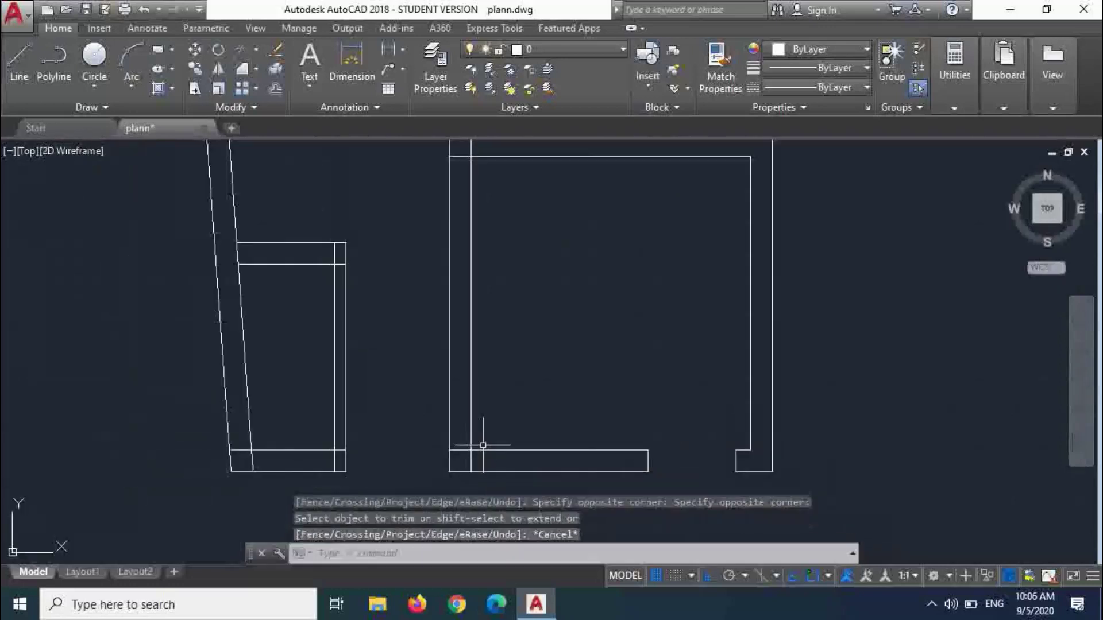
scroll(489, 240, down, 3)
scroll(511, 247, up, 3)
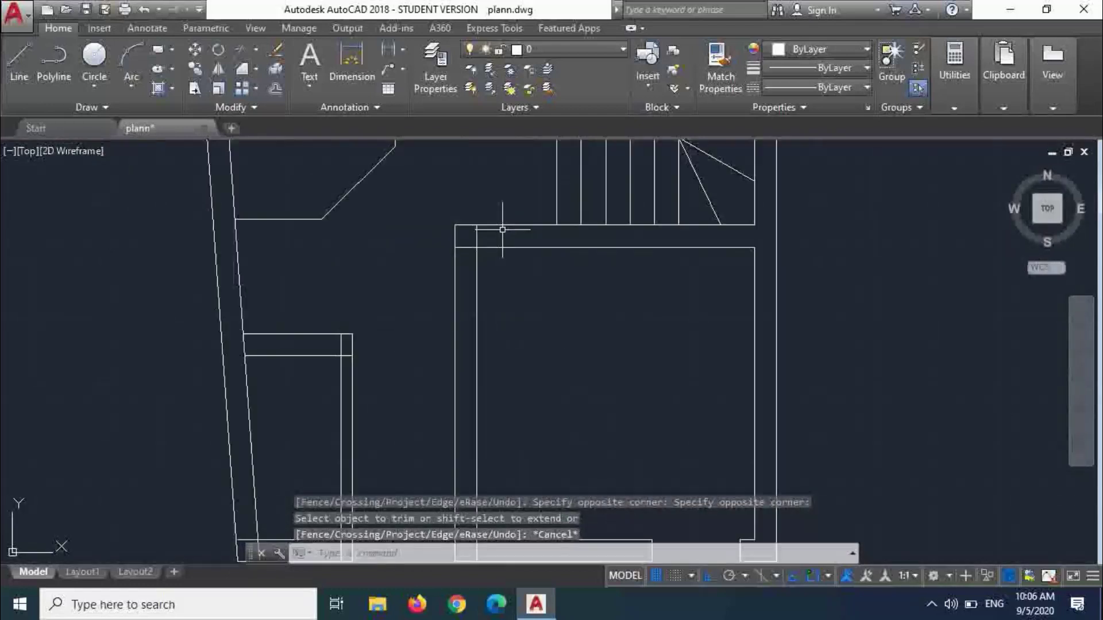
- Offset the inner line of the lower room's top wall 6" down into the room
key(Escape)
text(o)
key(Return)
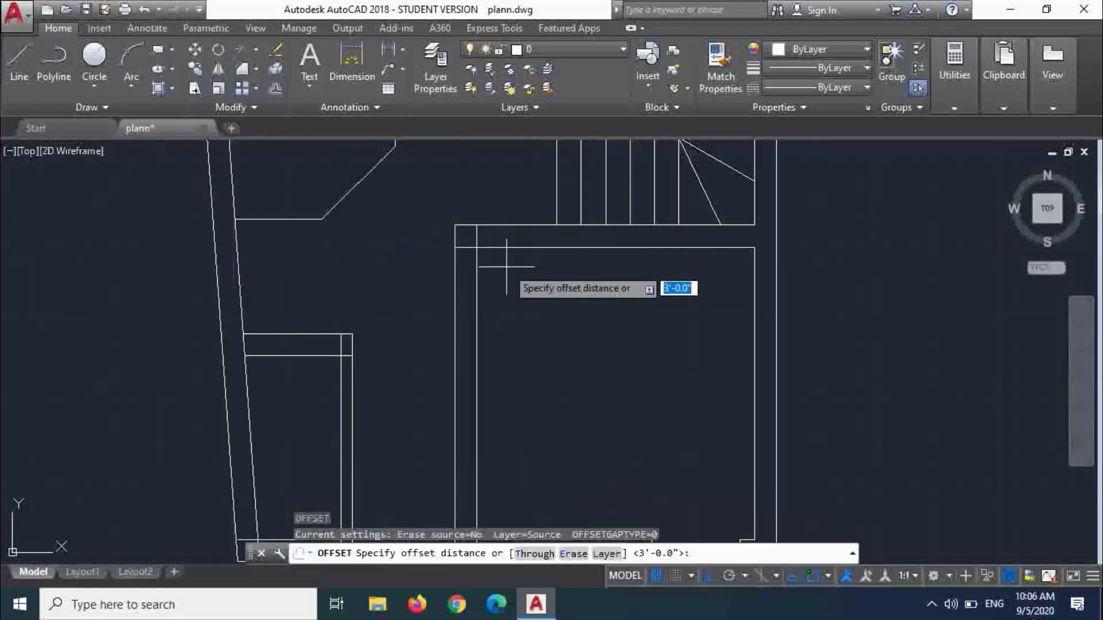
key(Return)
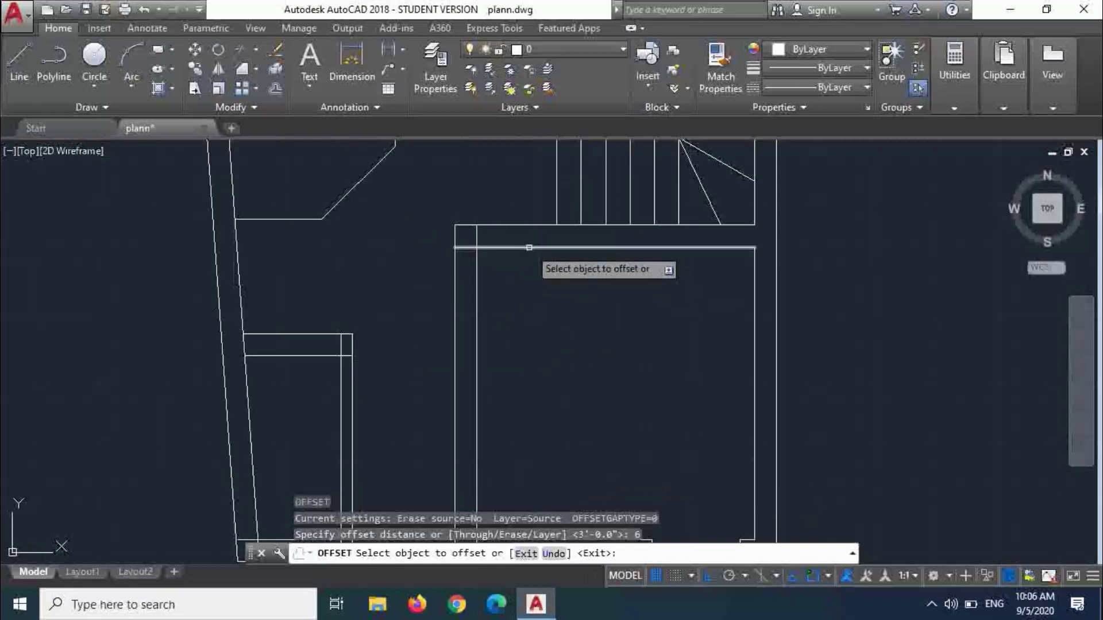
click(532, 247)
click(559, 292)
key(Escape)
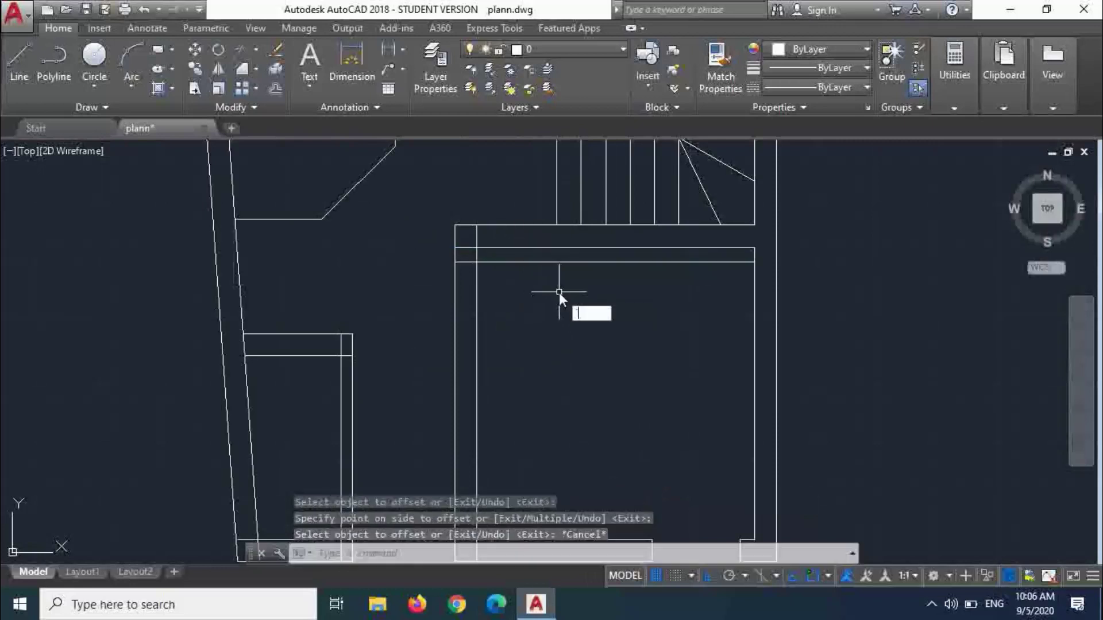
- Offset the new horizontal line another 3' down into the lower room to define the left wall's door width
key(Escape)
key(Return)
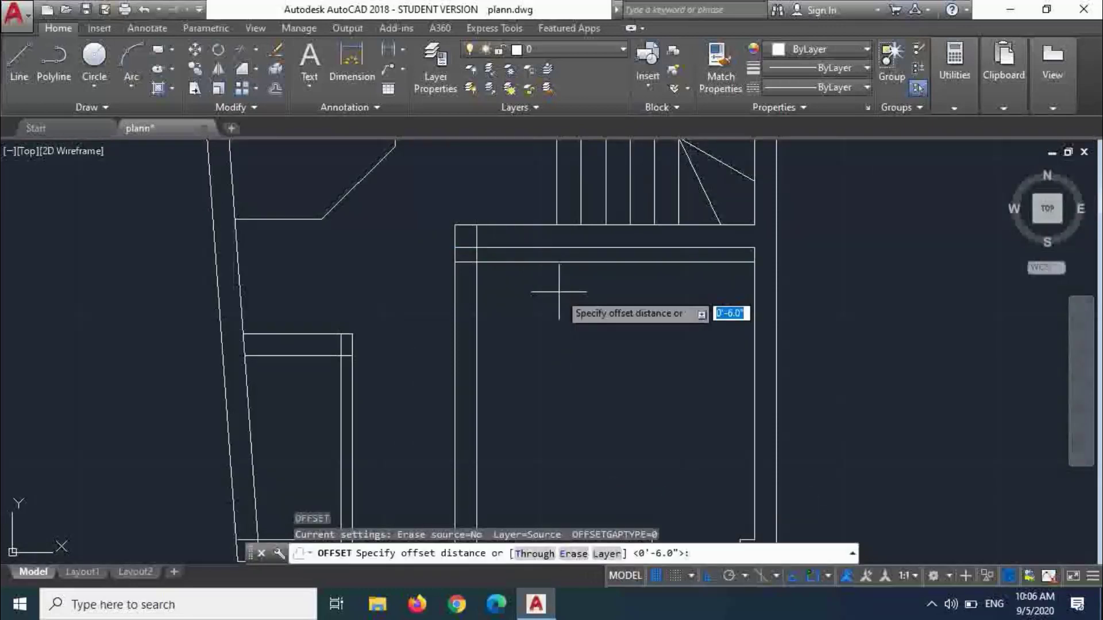
text(3')
key(Return)
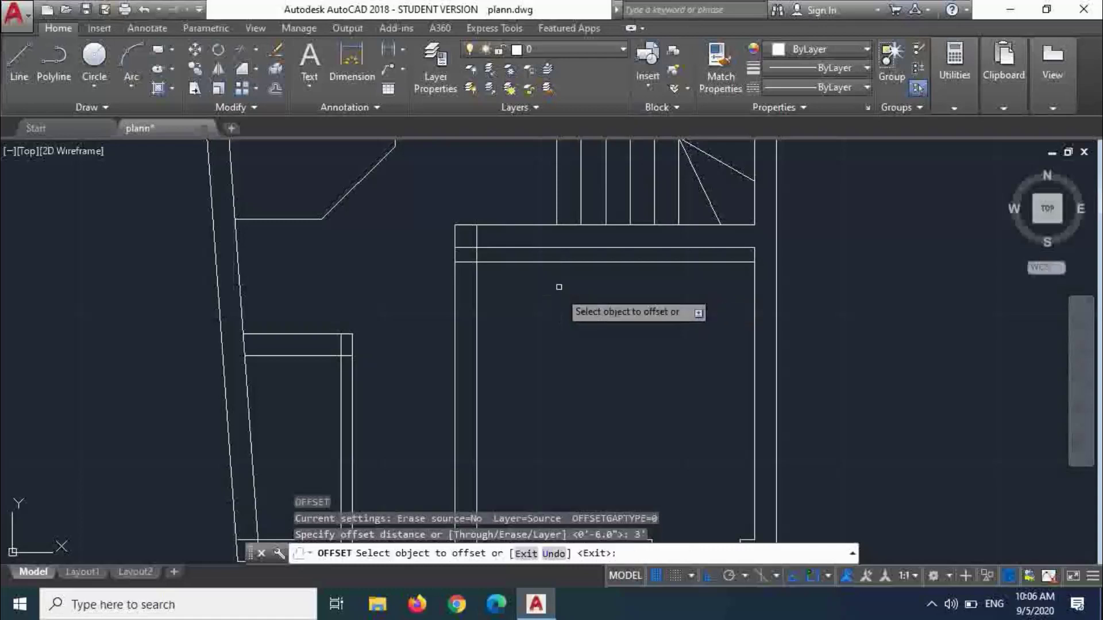
click(557, 263)
click(577, 340)
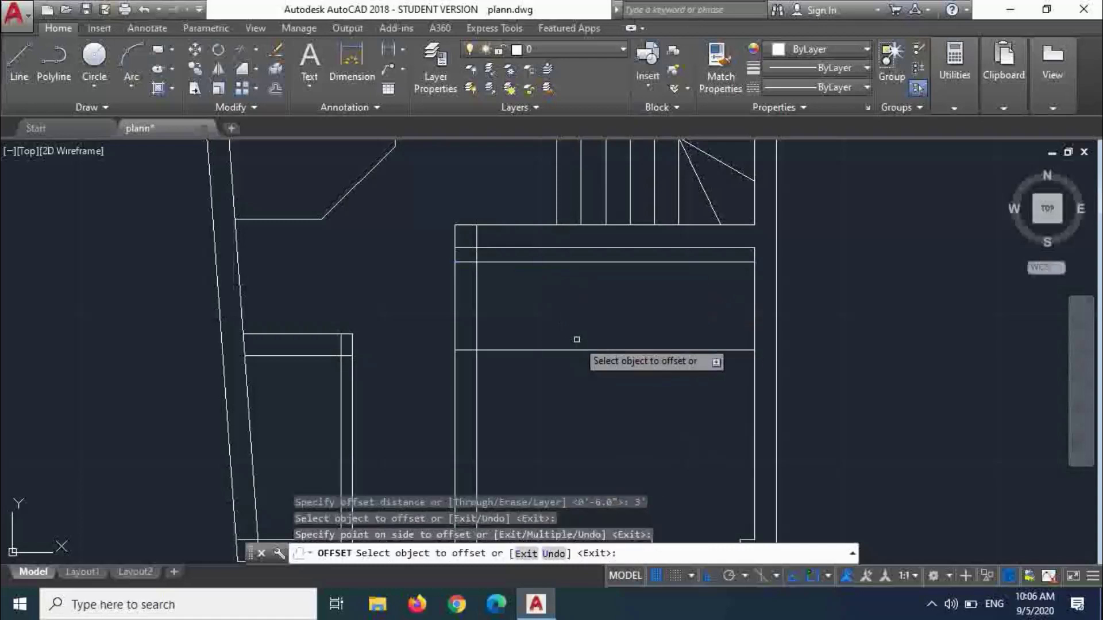
key(Escape)
- Trim the lower room's left wall between the two offset lines into a door opening and remove their excess lengths inside the room
text(tr)
key(Return)
key(Return)
click(539, 305)
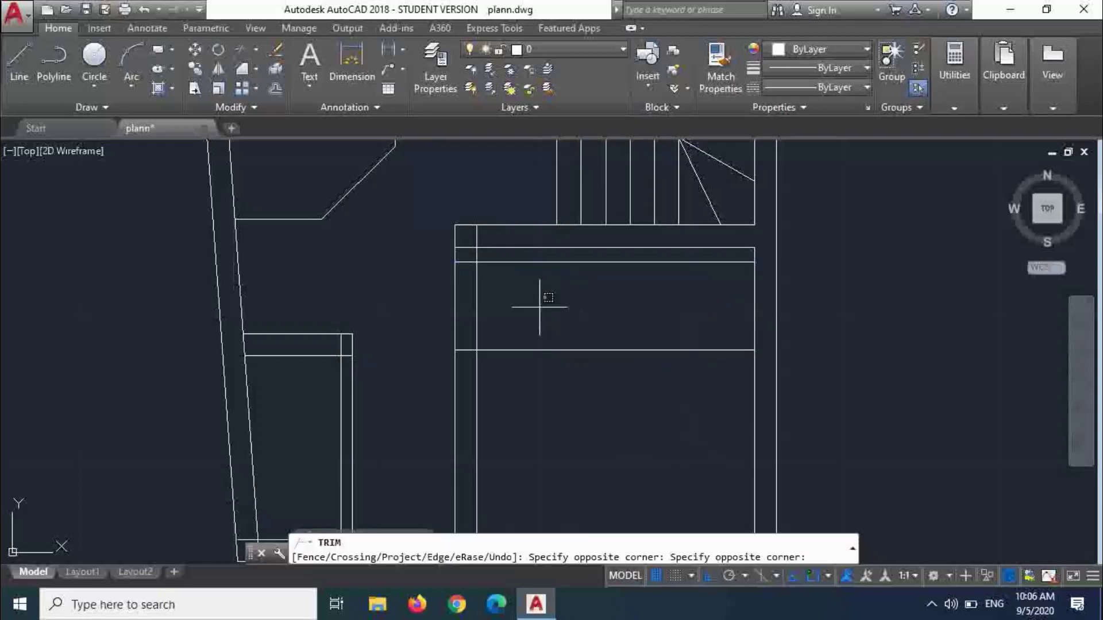
click(434, 295)
click(497, 263)
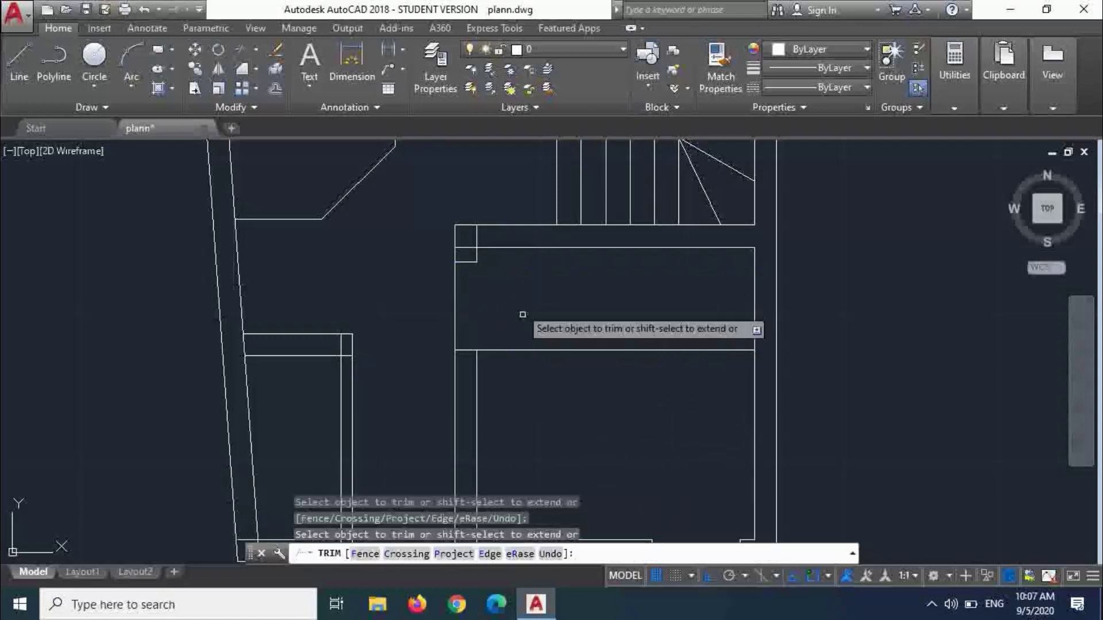
click(524, 364)
click(520, 335)
click(519, 336)
click(511, 370)
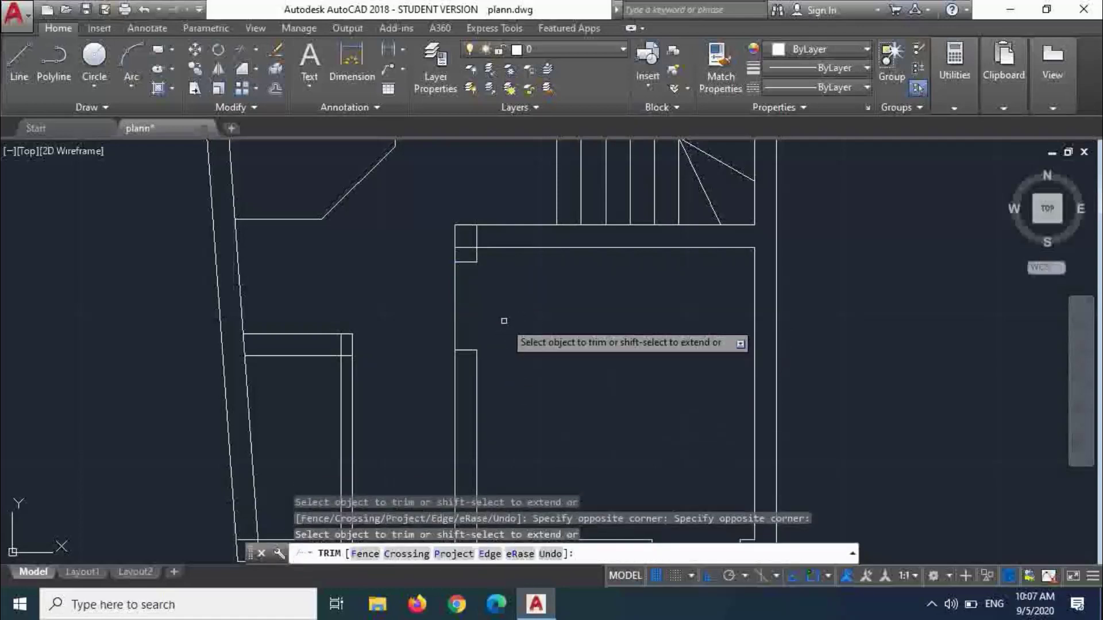
click(502, 320)
click(401, 295)
- Trim the inner lines crossing the lower room's top-left wall corner above the door opening
scroll(521, 331, down, 2)
scroll(477, 265, up, 4)
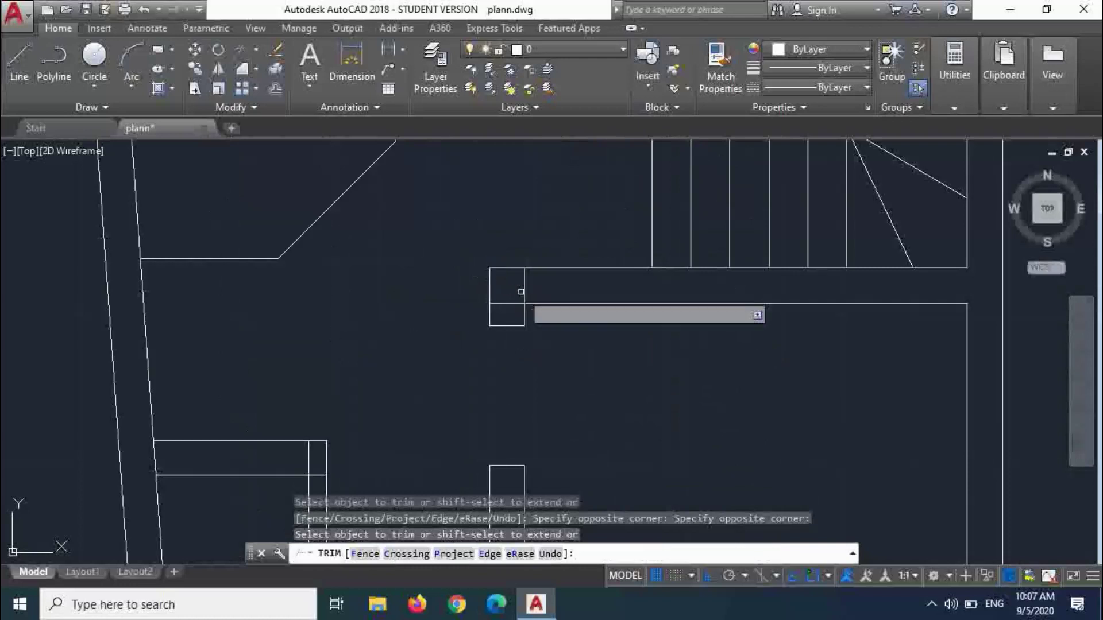
click(529, 291)
click(512, 290)
click(504, 305)
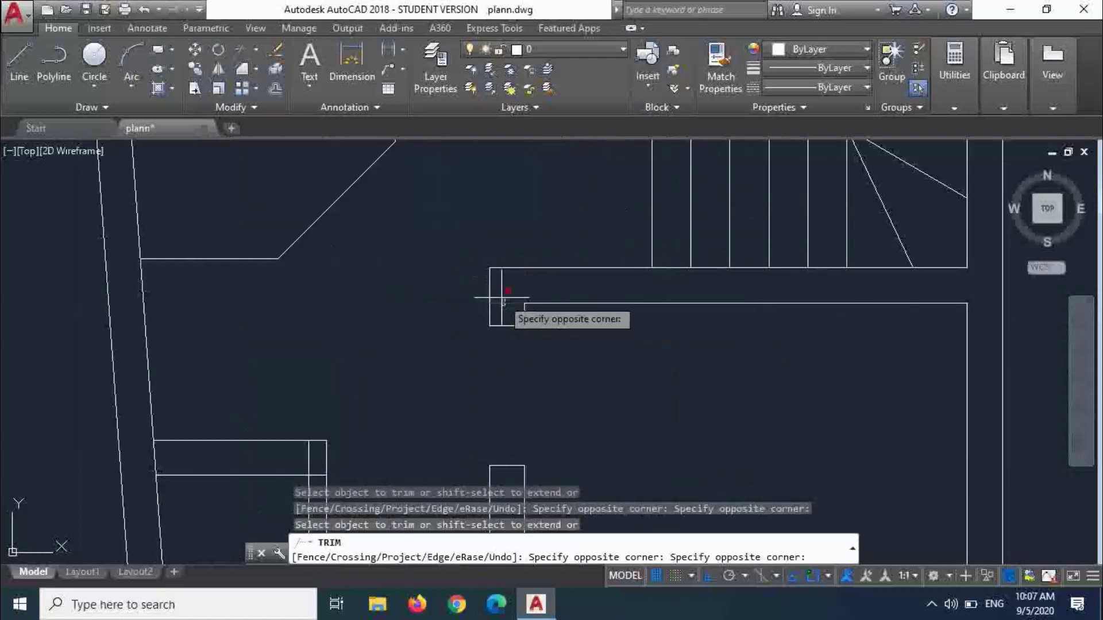
click(500, 295)
- Trim the inner lines crossing the lower room's bottom-left wall corner
scroll(504, 287, down, 4)
scroll(509, 412, up, 4)
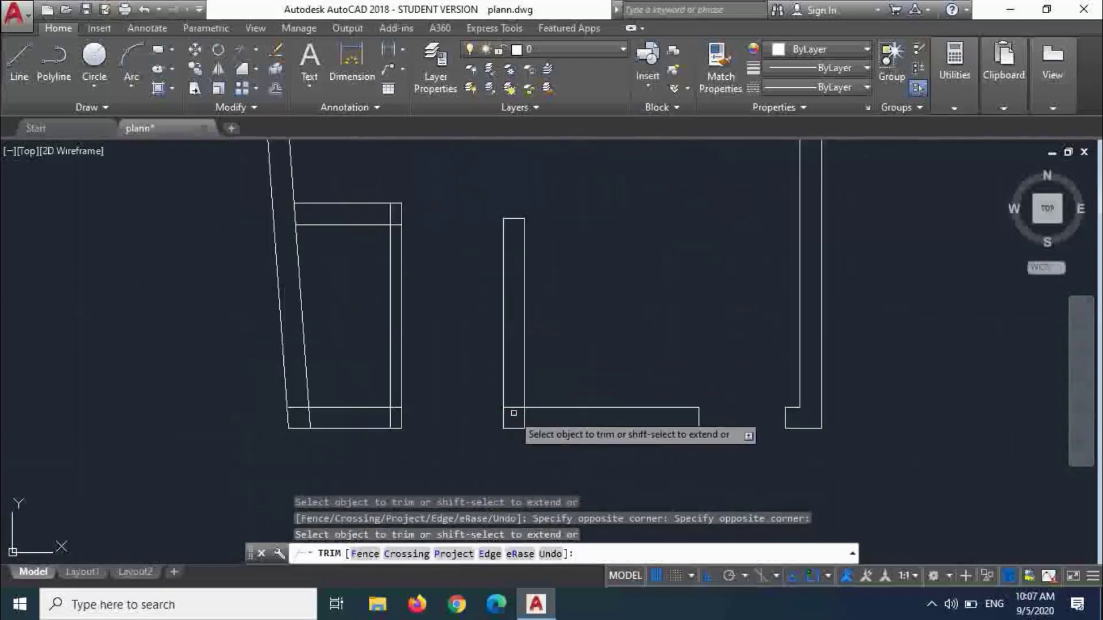
click(517, 407)
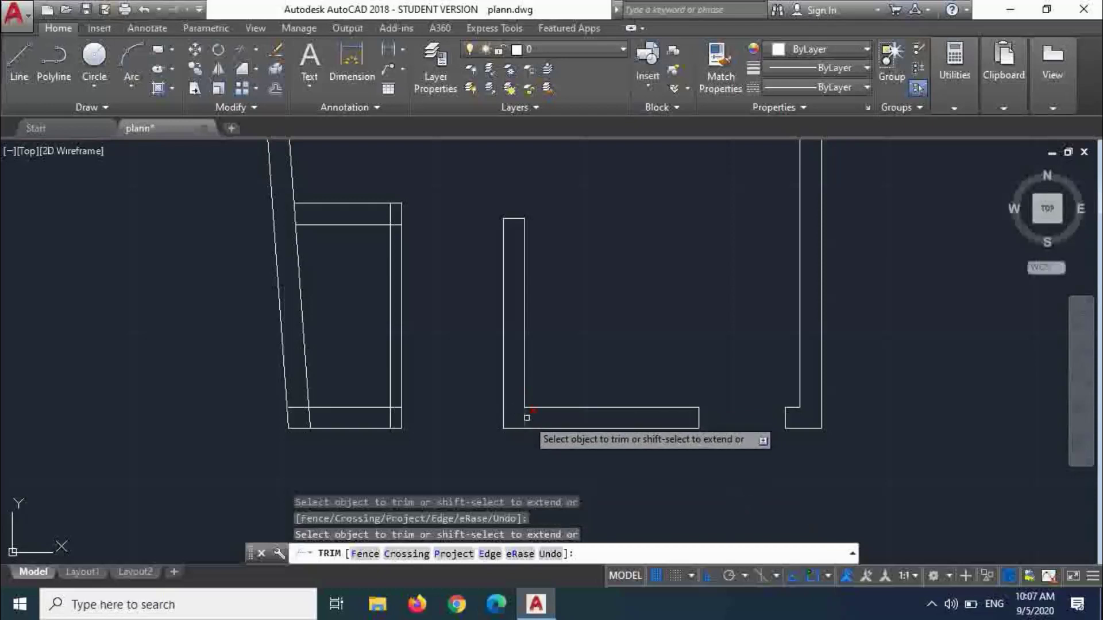
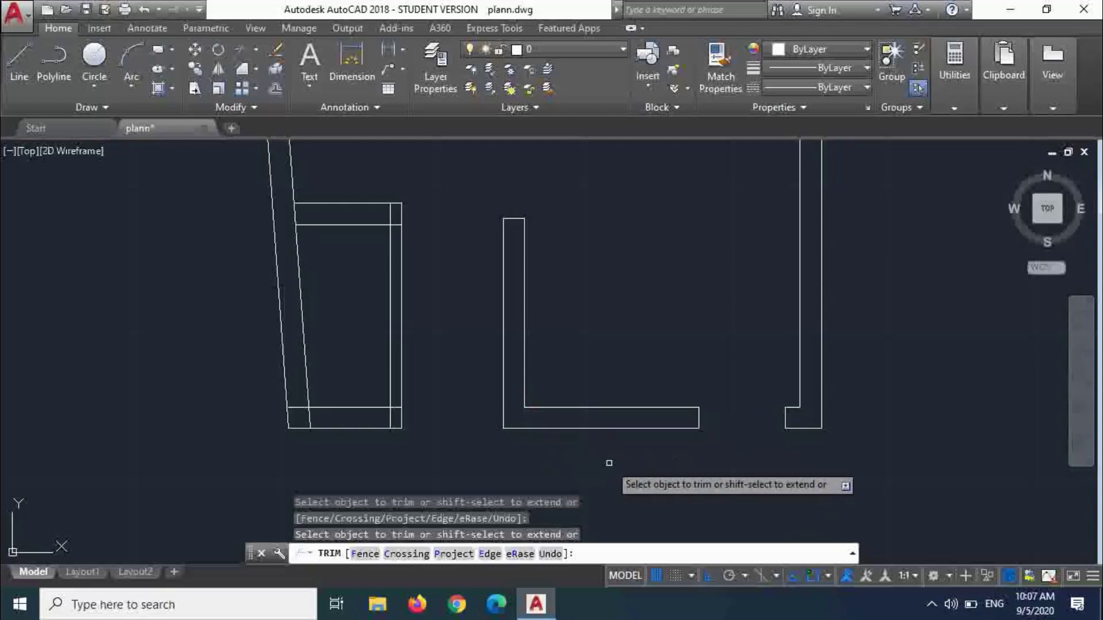
key(Escape)
- Draw a vertical line across the lower room's bottom wall from the midpoint of its inner line to the outer line
text(l)
key(Return)
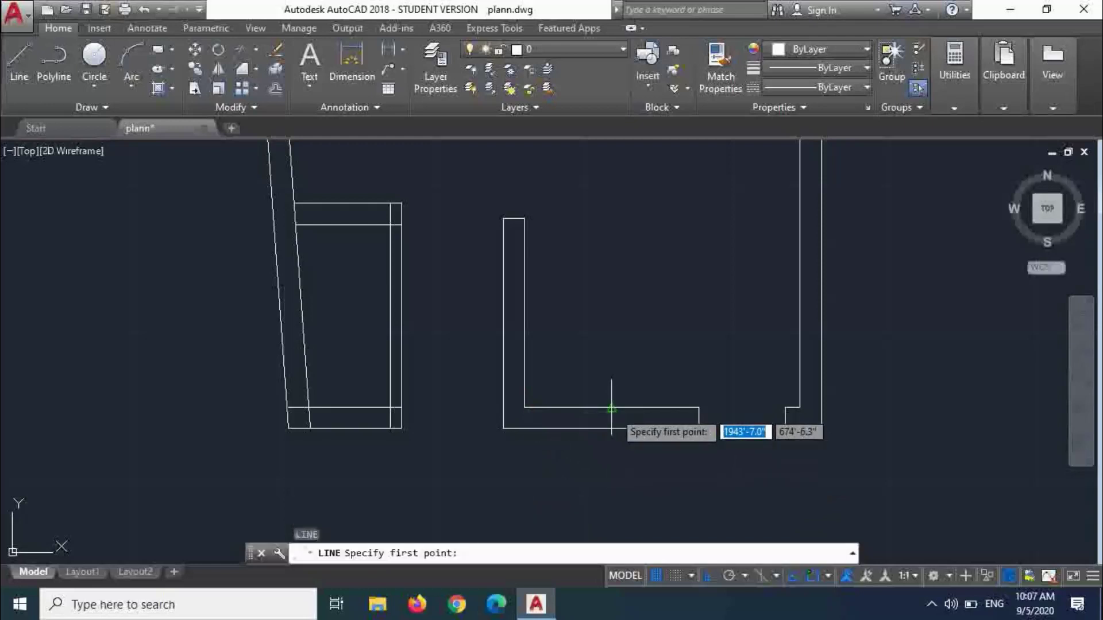
click(611, 409)
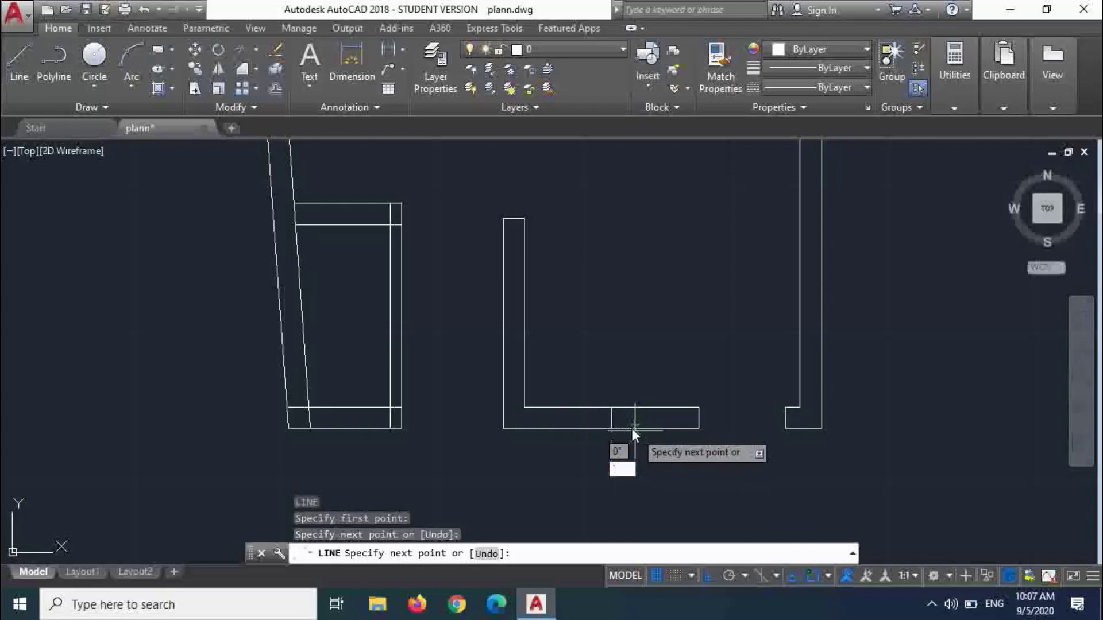
key(Escape)
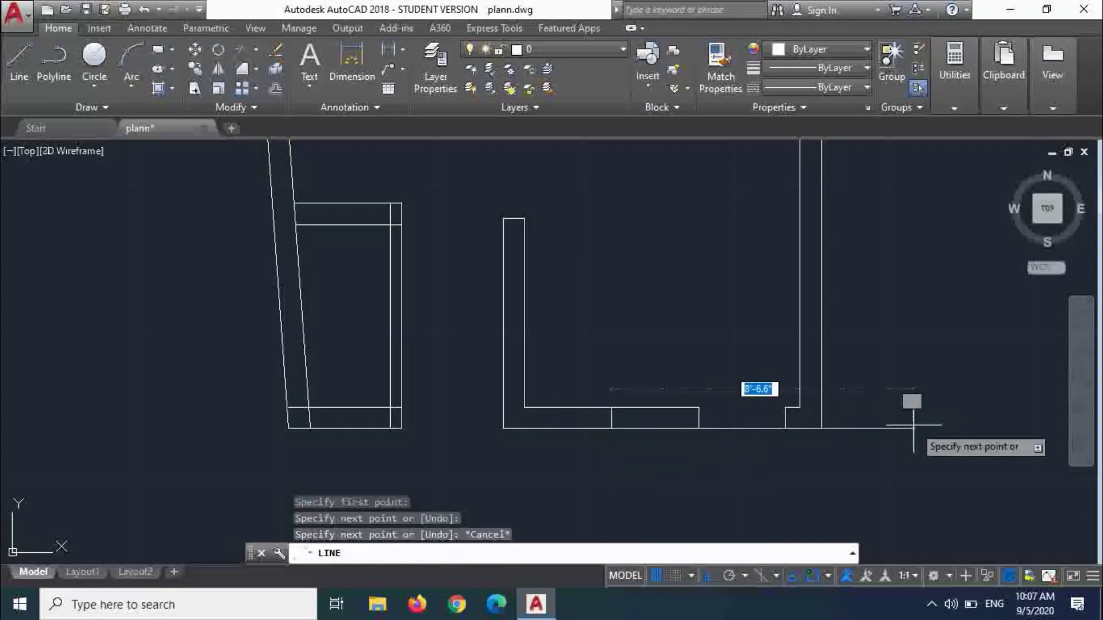
key(Escape)
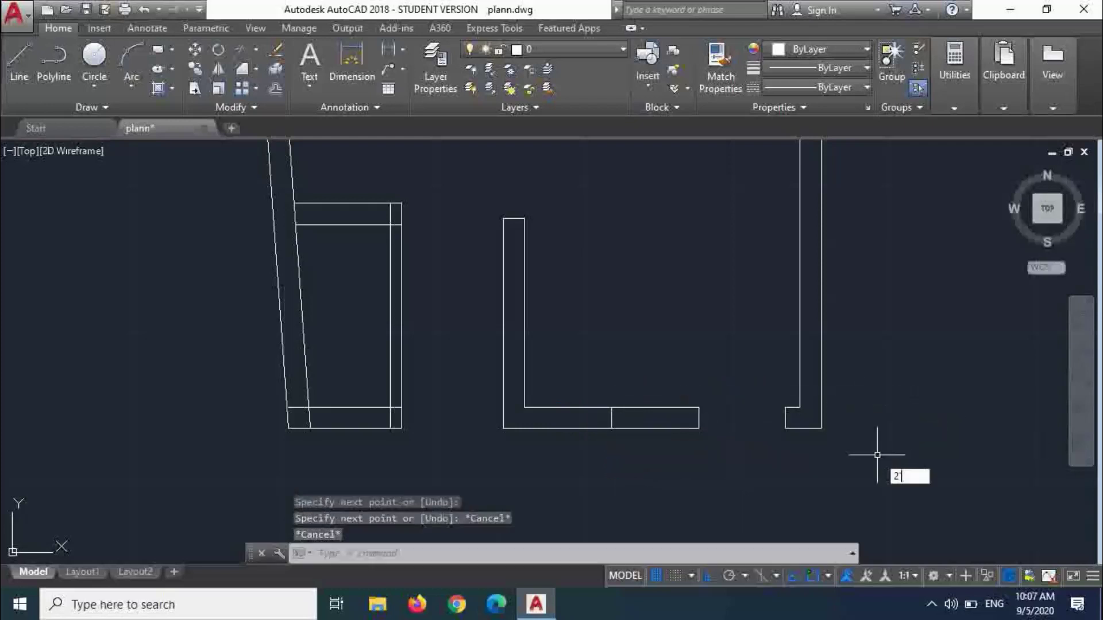
key(Escape)
key(Escape)
- Offset the vertical line in the bottom wall 2' to each side to mark the window's ends
text(o)
key(Return)
text(2)
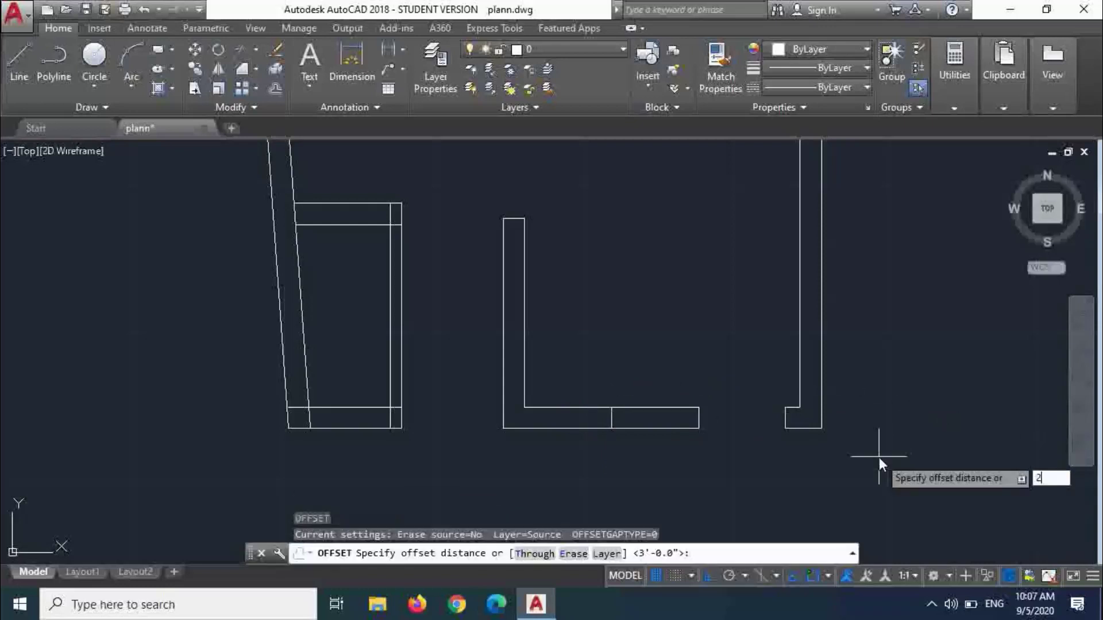
text(')
key(Return)
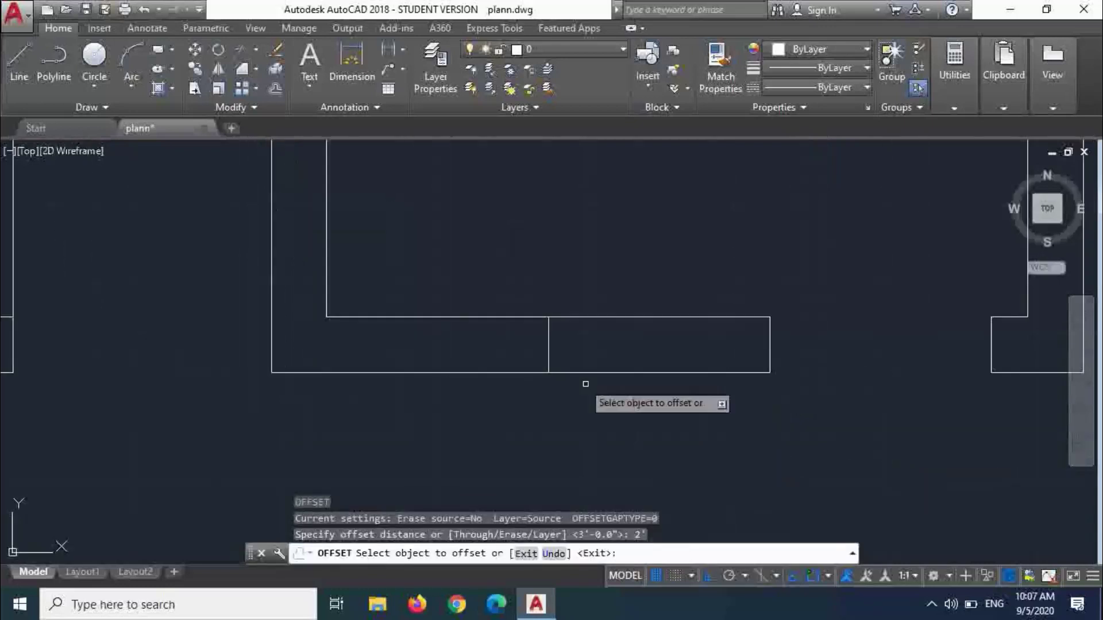
click(547, 342)
click(661, 339)
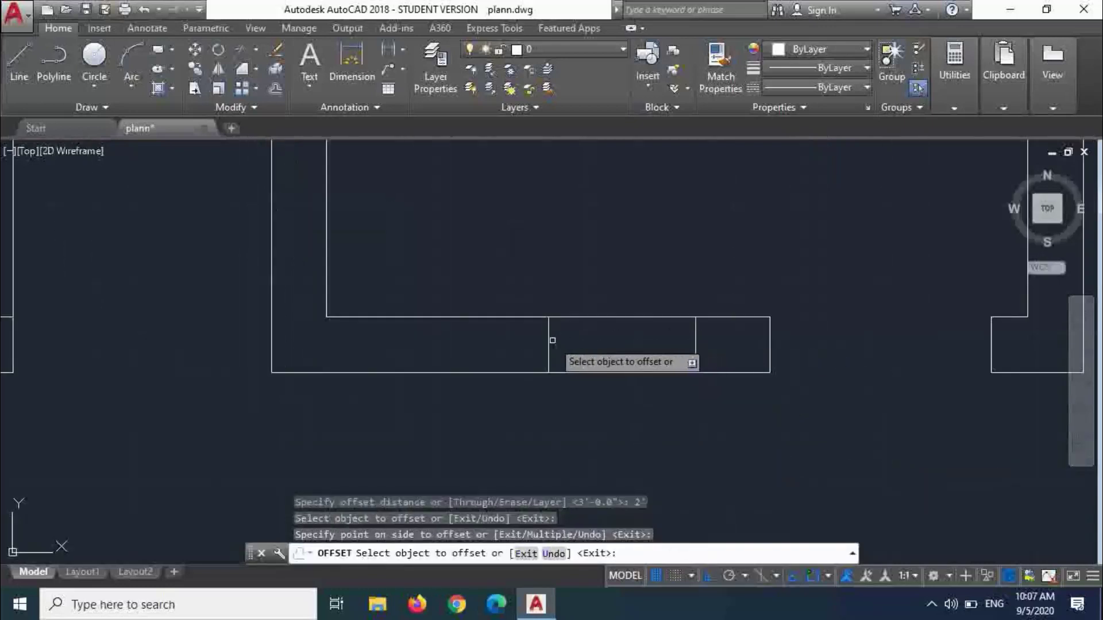
click(548, 341)
click(64, 450)
key(Escape)
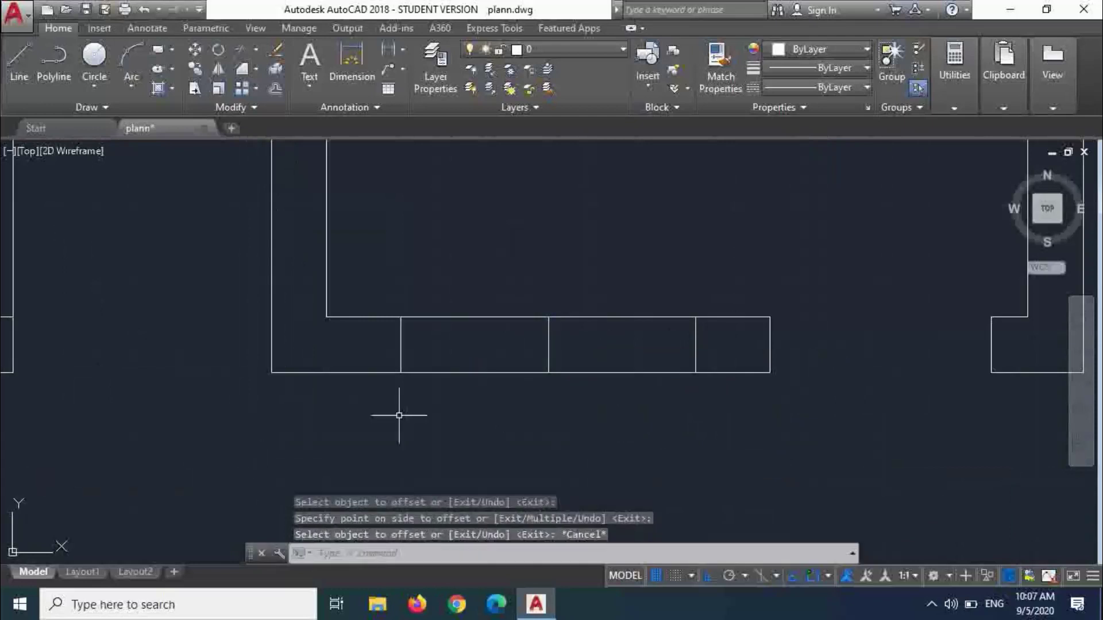
- Erase the middle vertical line between the two window end lines
click(558, 357)
click(464, 337)
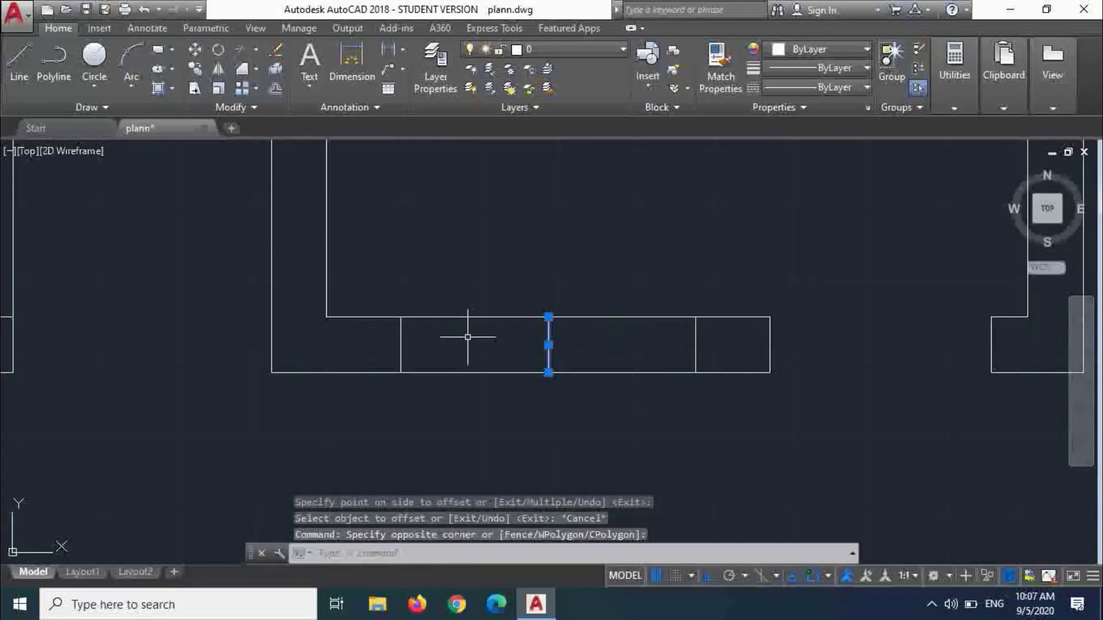
key(Delete)
- Draw a horizontal line inside the bottom wall joining the midpoints of the two window end lines
key(Return)
click(400, 344)
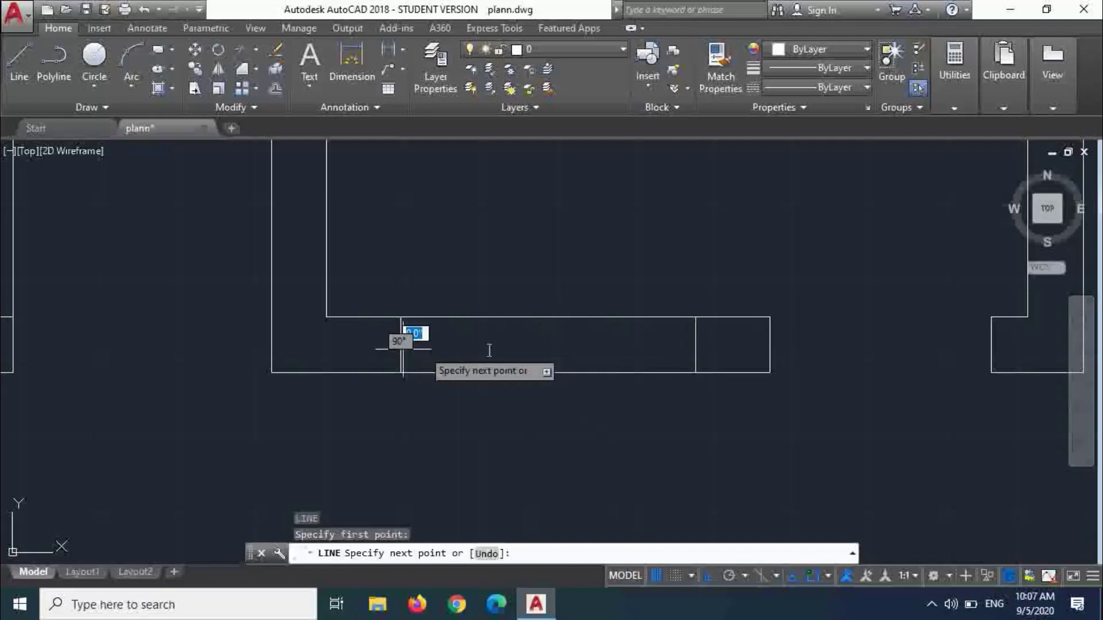
click(695, 345)
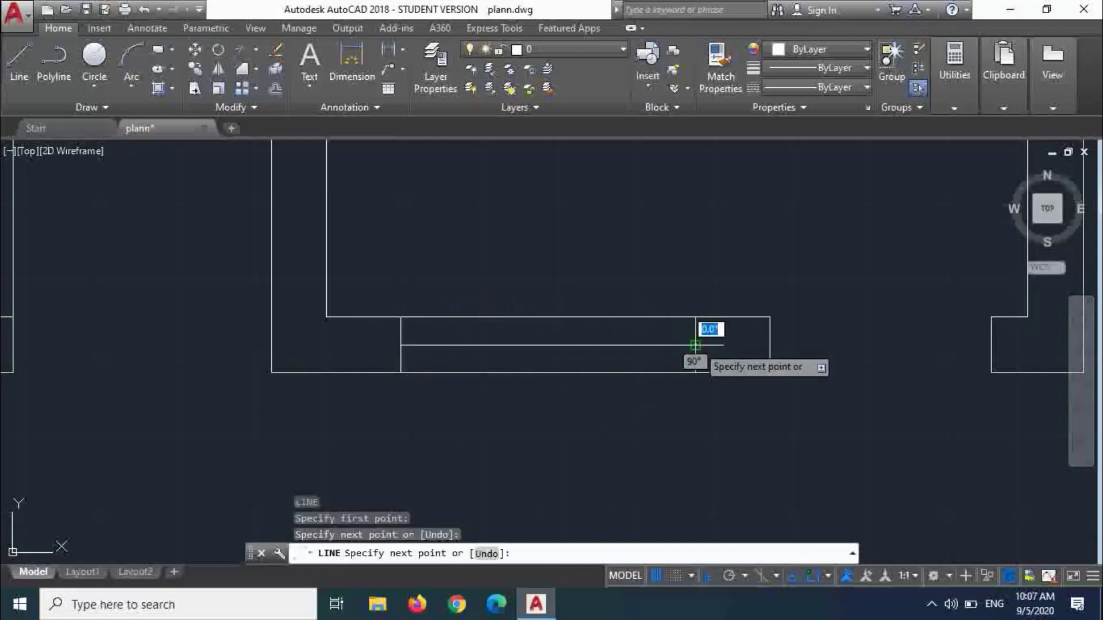
key(Escape)
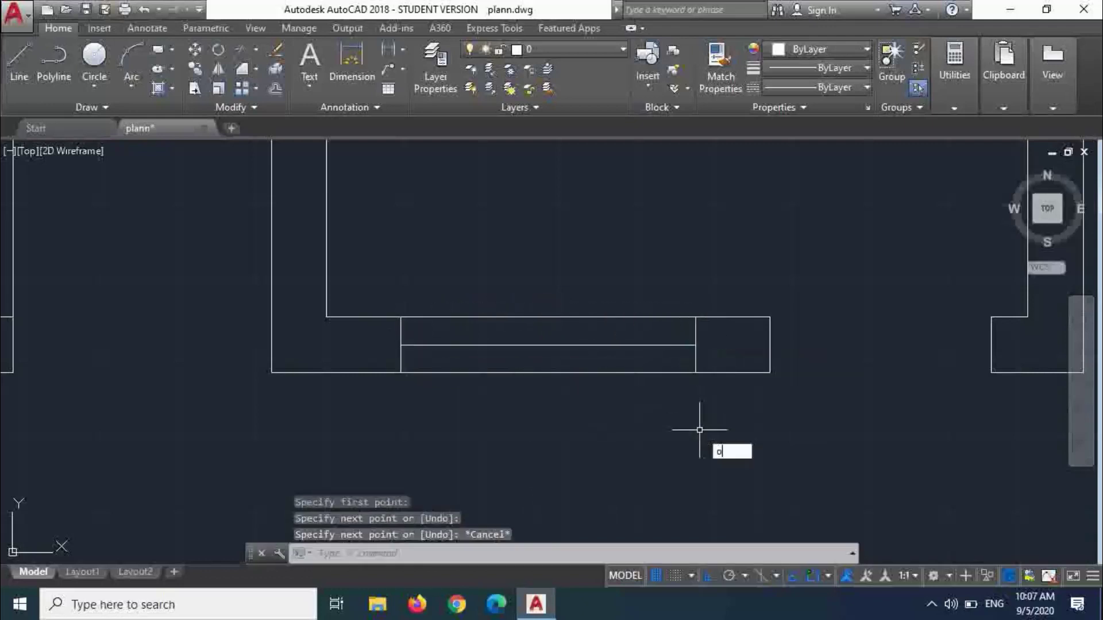
- Offset the window's centre line 1" to both sides and erase the original centre line
key(Return)
text(1)
key(Return)
click(632, 345)
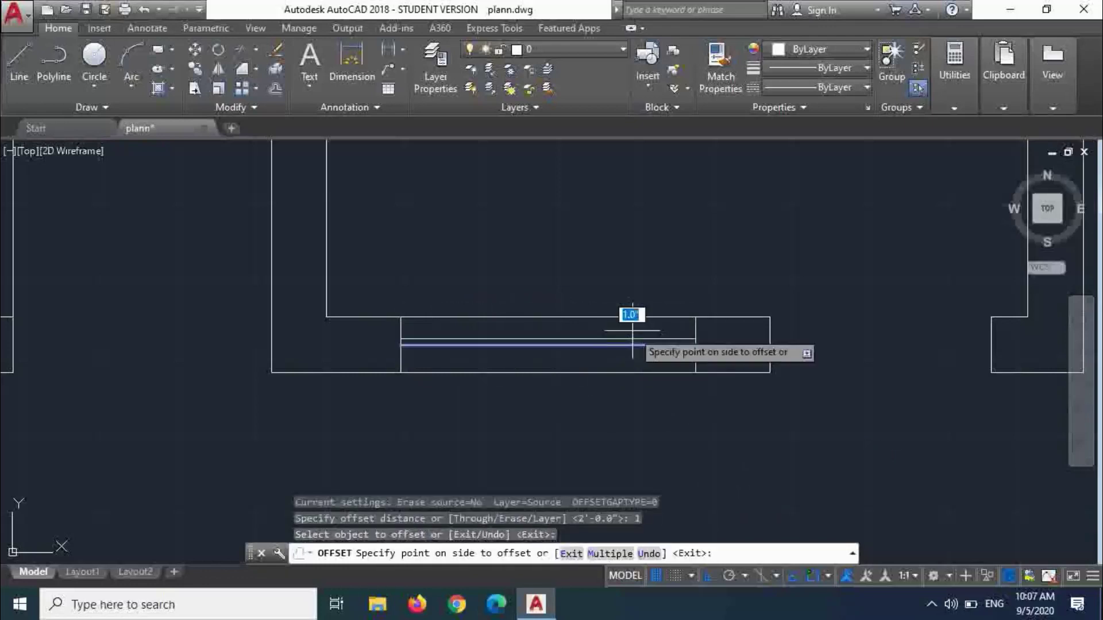
click(632, 329)
click(630, 345)
click(630, 358)
key(Escape)
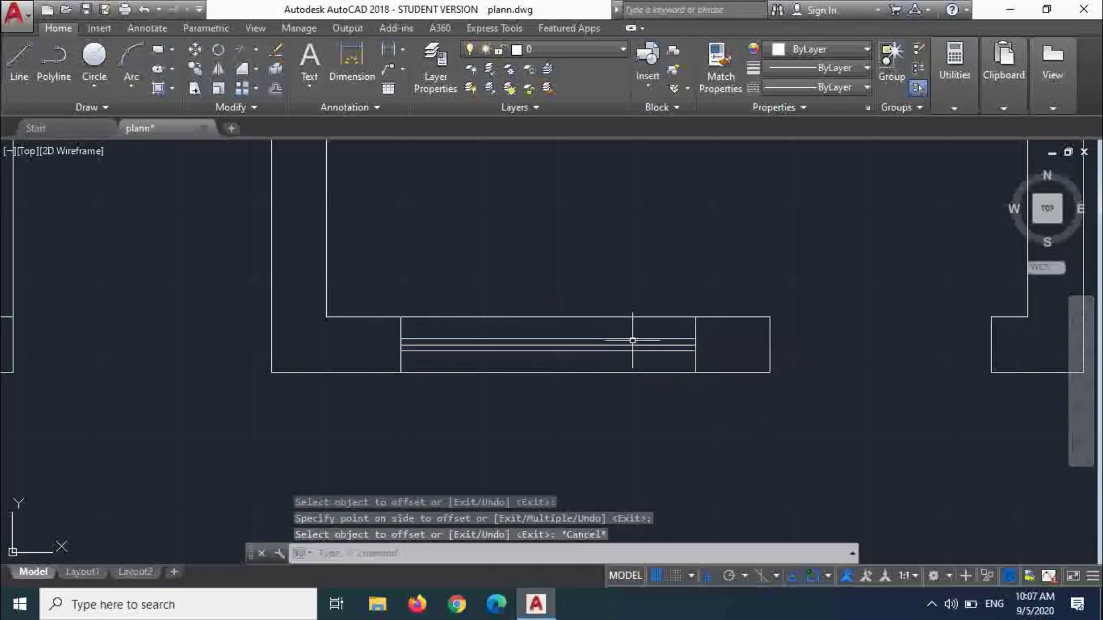
click(640, 339)
key(Delete)
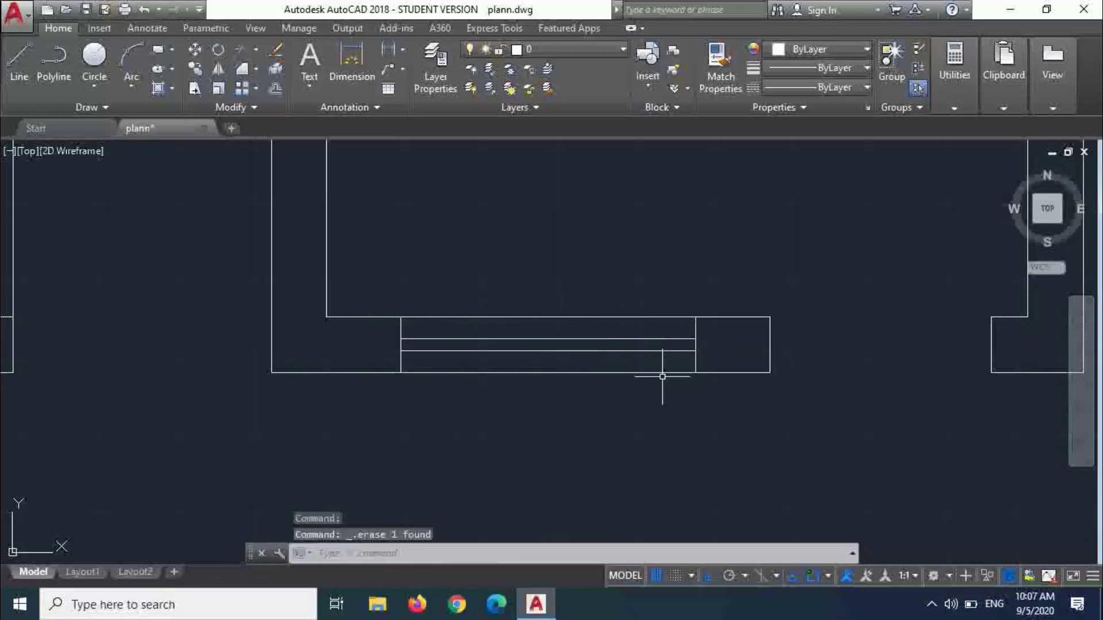
- Trim the bottom wall's inner line where it runs through the side walls at both lower corners of the small left room
scroll(702, 417, down, 2)
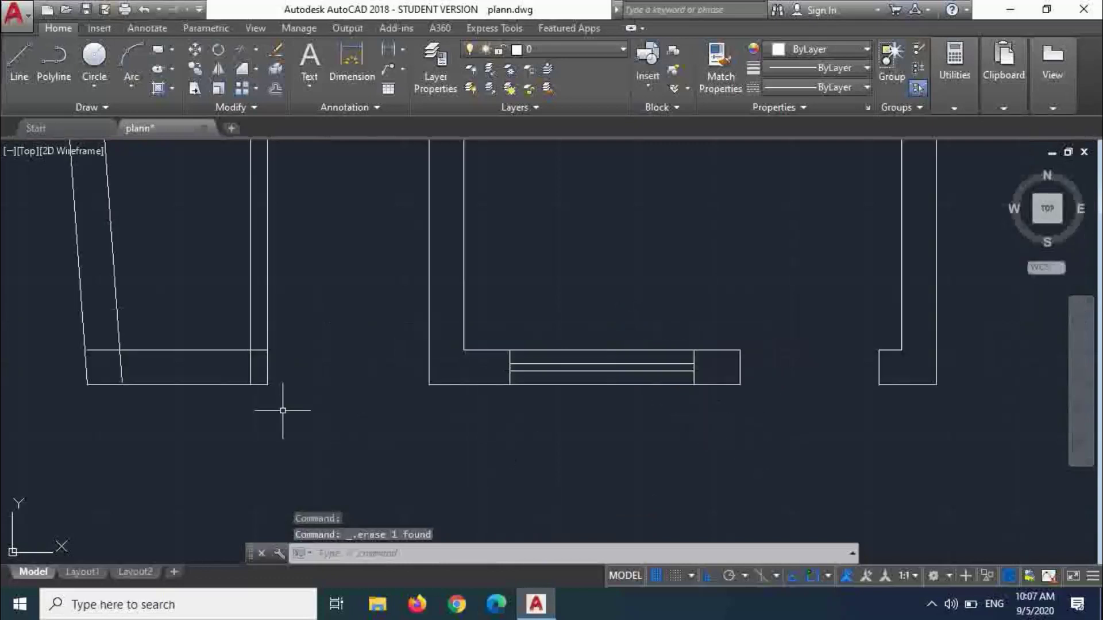
scroll(192, 368, up, 2)
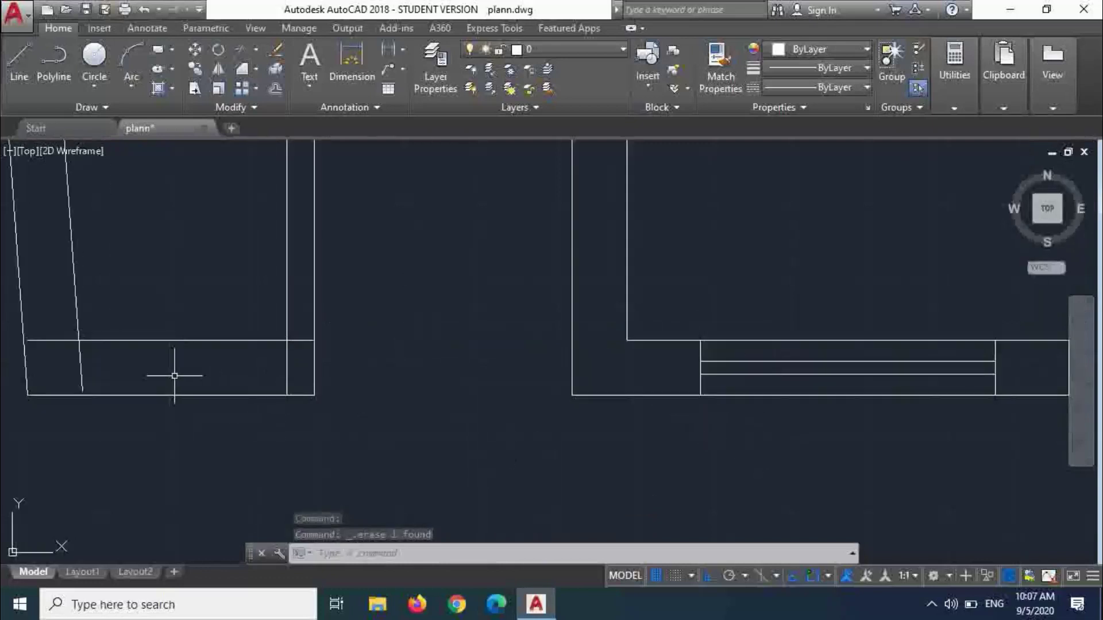
text(tr)
key(Return)
key(Return)
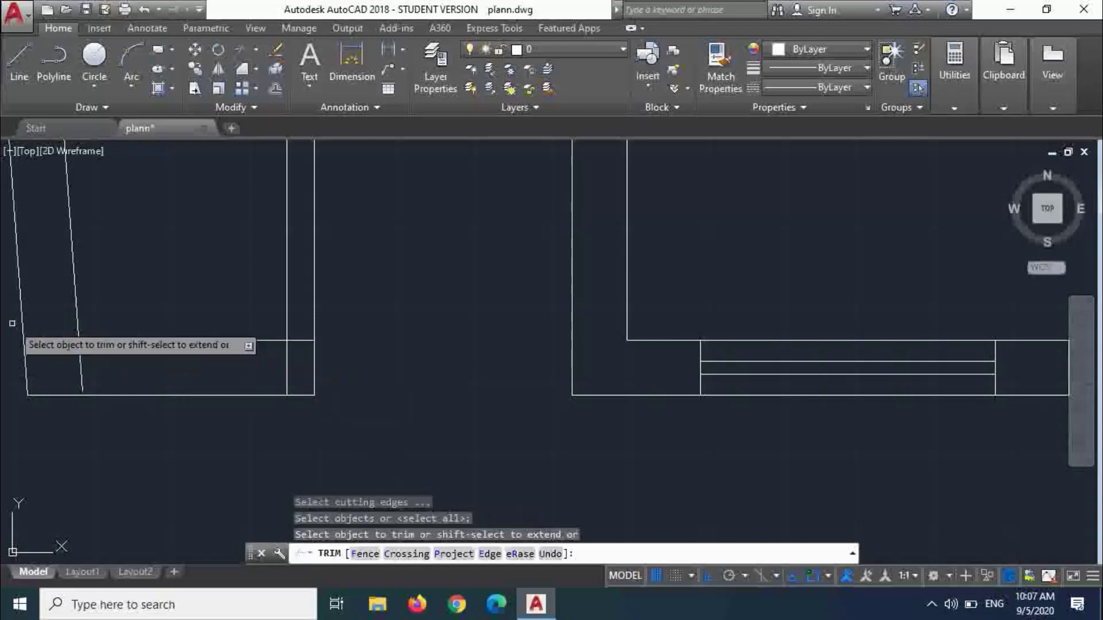
click(35, 324)
click(45, 356)
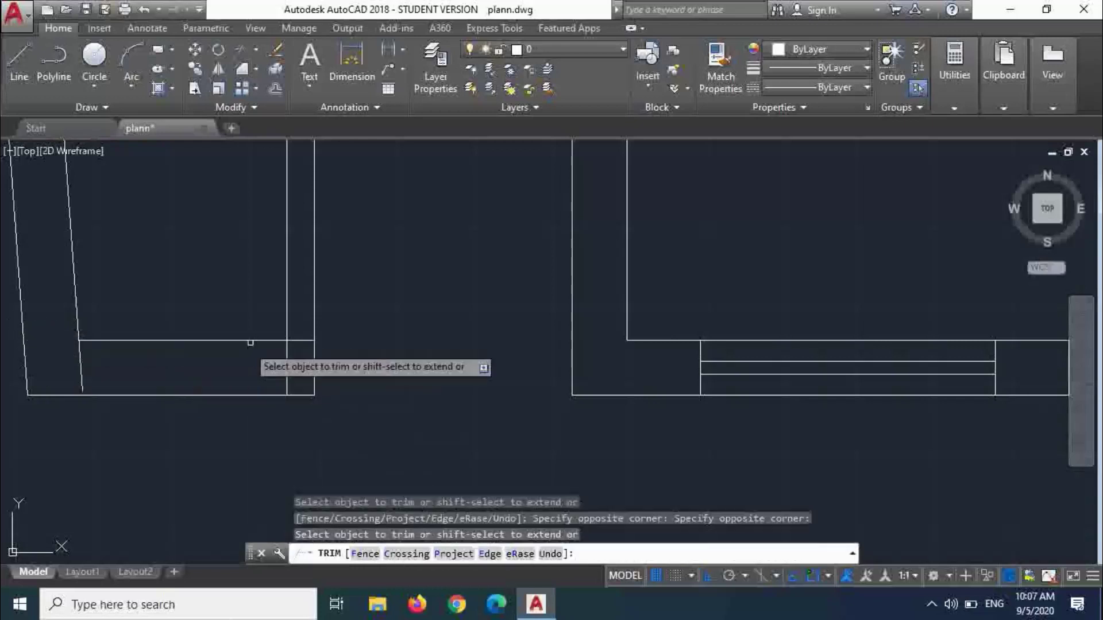
click(296, 325)
click(301, 349)
key(Escape)
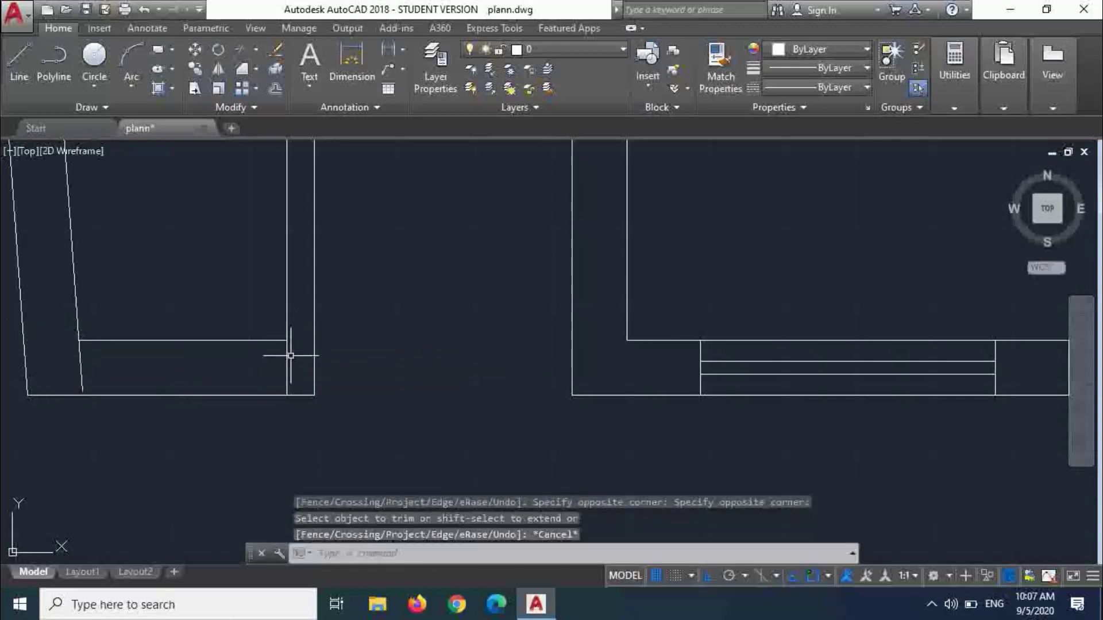
- Extend the inner line of the small left room's slanted wall down to the outer line of the bottom wall
text(ex)
key(Return)
key(Return)
click(109, 302)
click(59, 289)
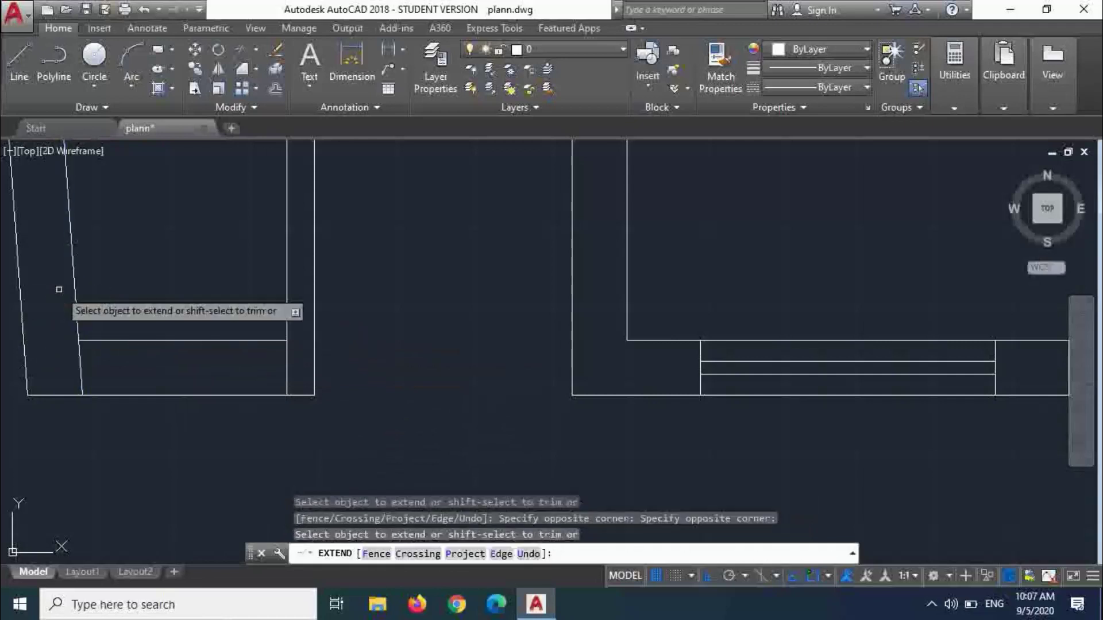
- Draw a vertical line across the small left room's bottom wall from the midpoint of its inner line to the outer line
key(Escape)
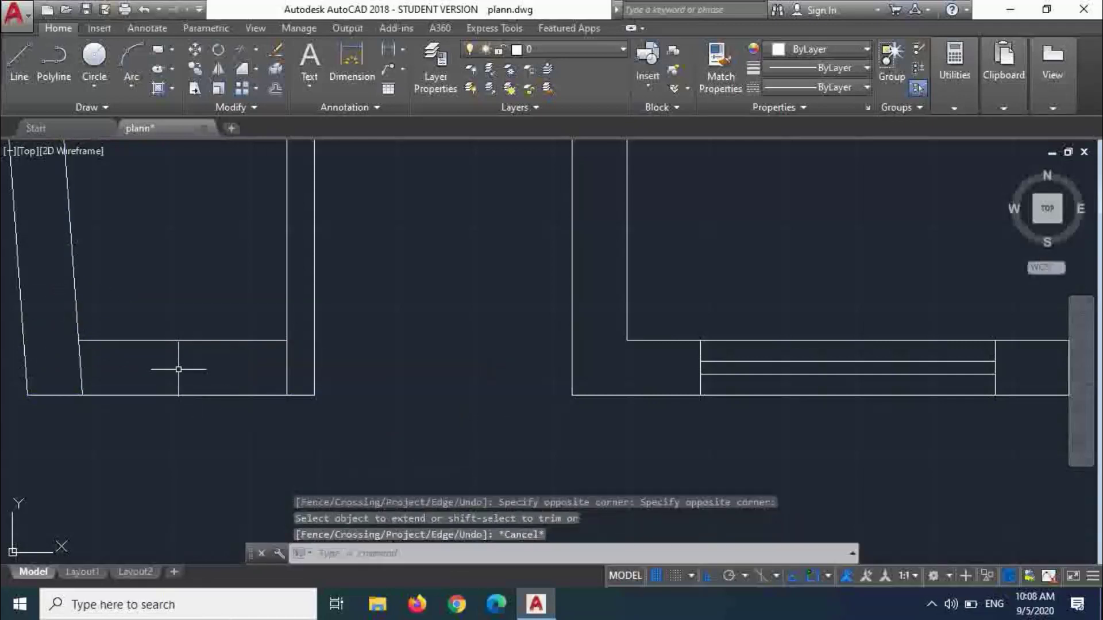
scroll(159, 354, up, 2)
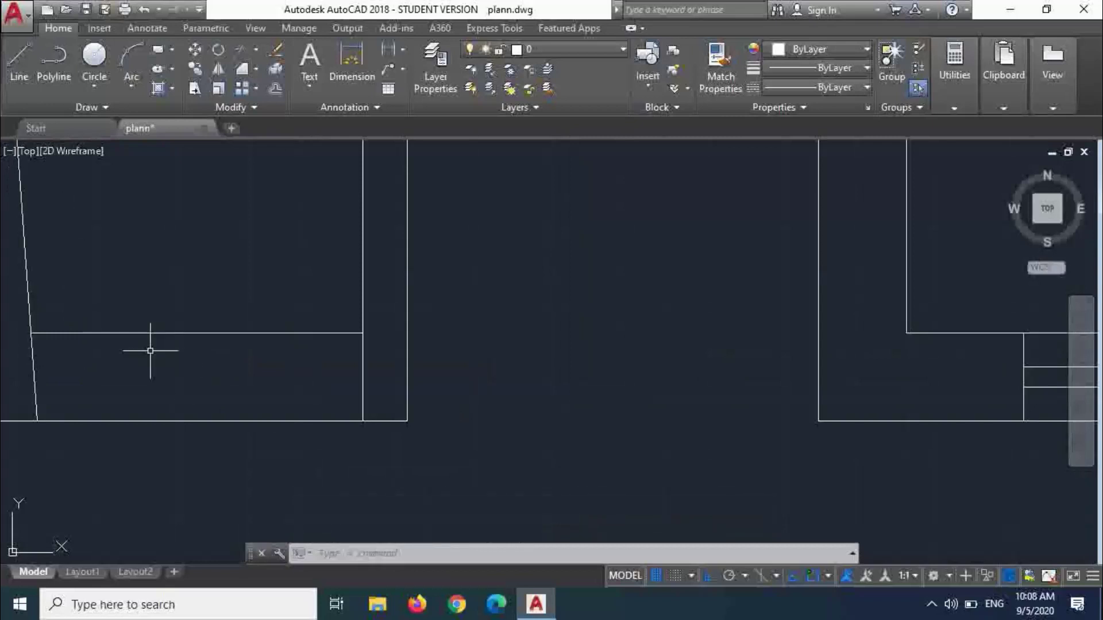
key(l)
key(Return)
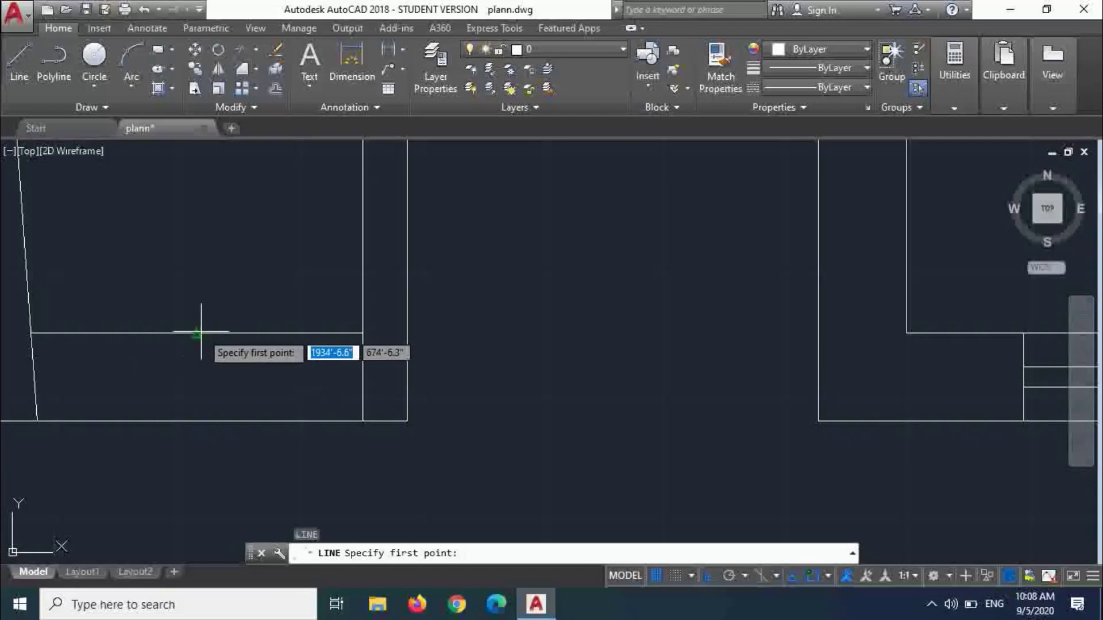
click(196, 333)
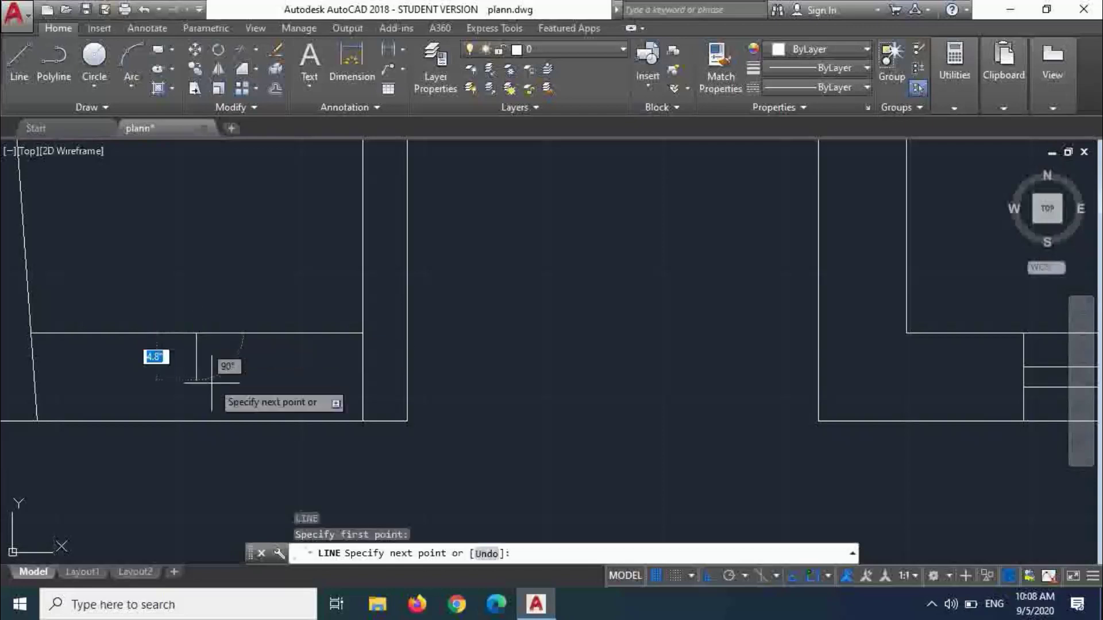
click(197, 421)
key(Escape)
- Offset the vertical line in the small left room's bottom wall 9" to both sides and erase the original line
text(o)
key(Return)
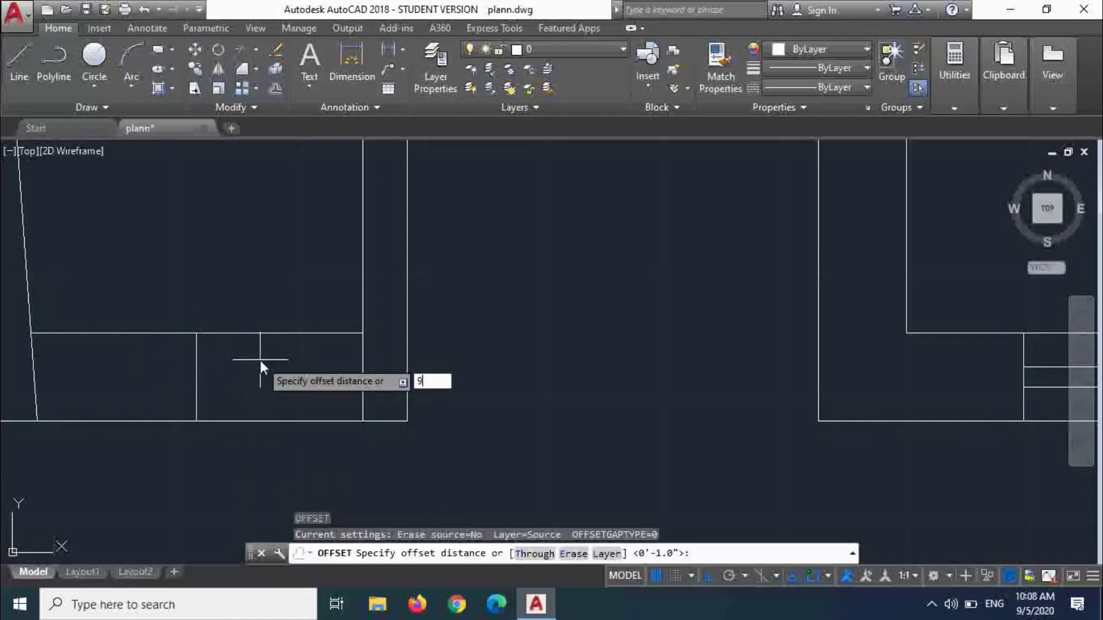
text(9)
key(Return)
click(196, 382)
click(271, 377)
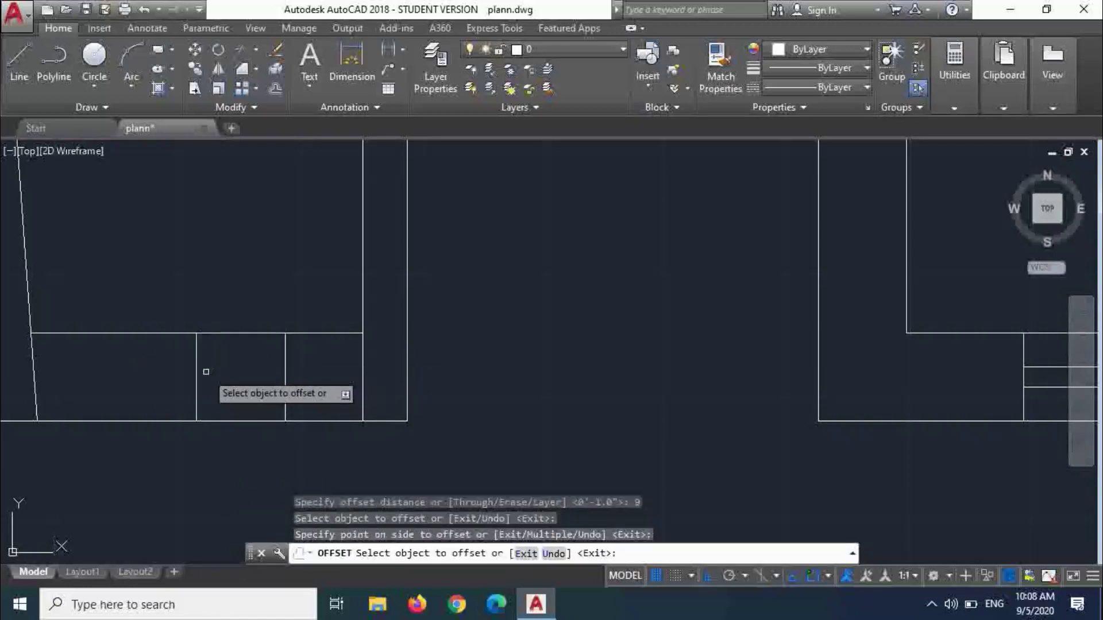
click(197, 368)
click(159, 374)
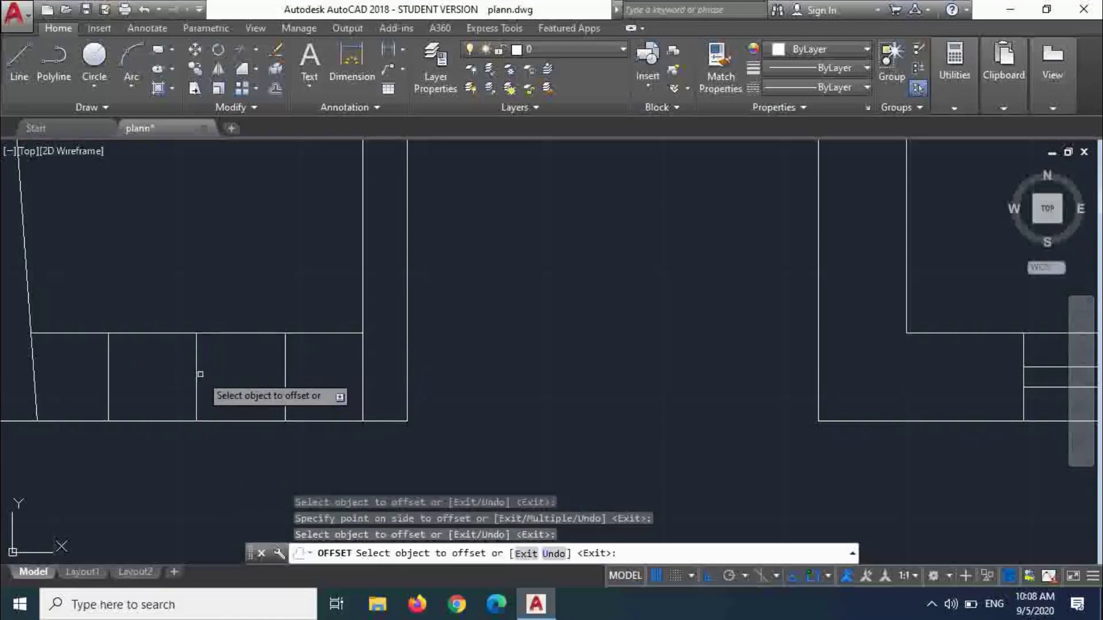
key(Escape)
click(215, 376)
click(177, 365)
key(Delete)
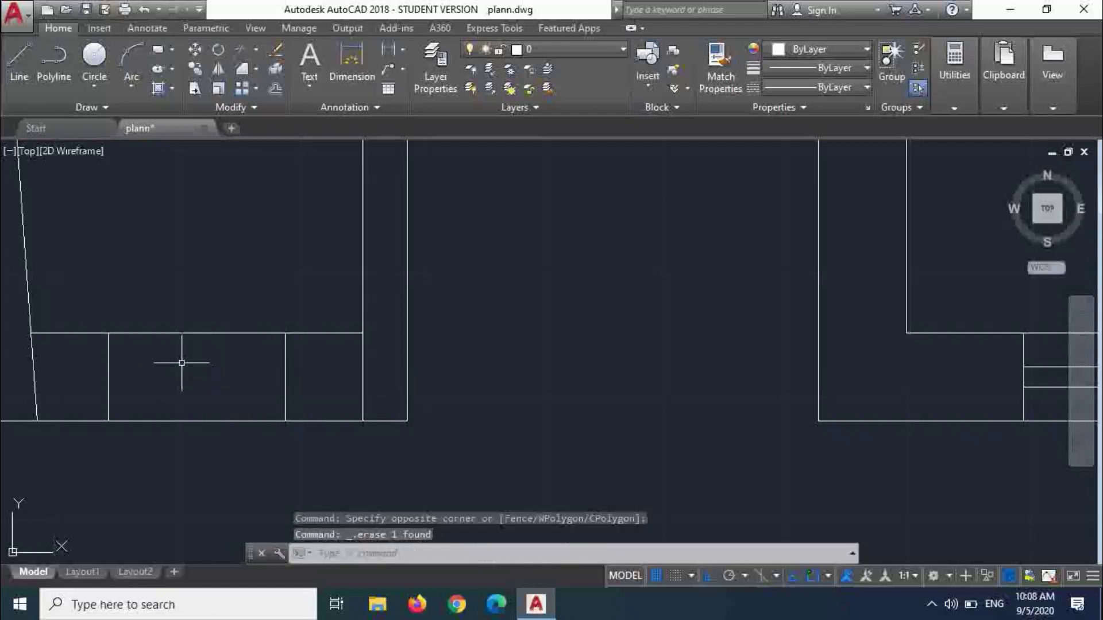
- Draw a horizontal line joining the midpoints of the two window end lines in the small left room's bottom wall
text(l)
key(Return)
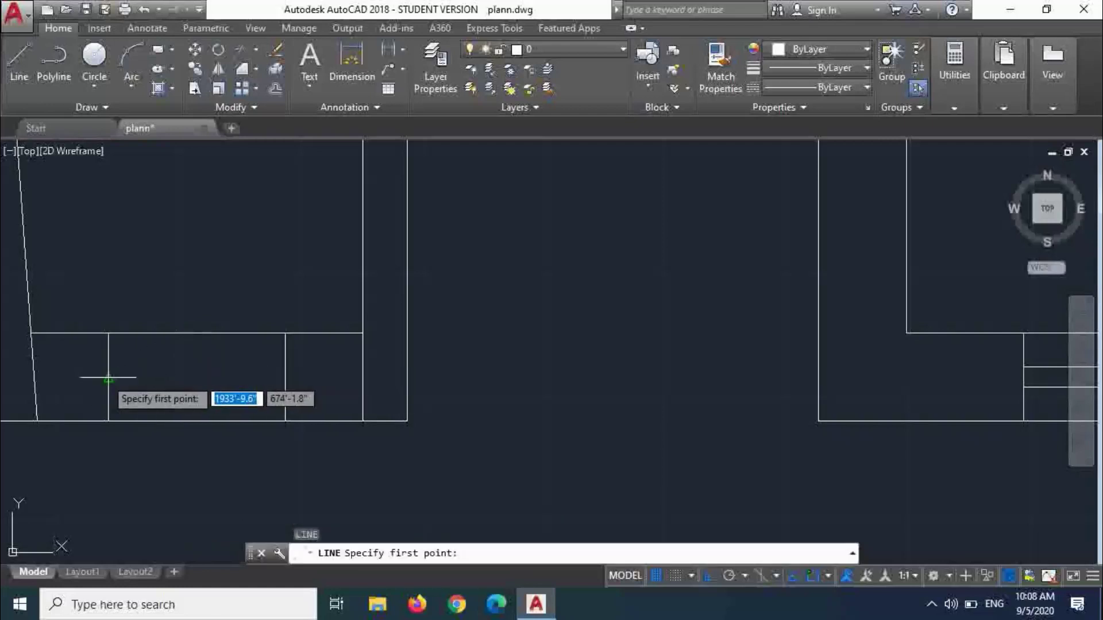
click(109, 377)
click(284, 378)
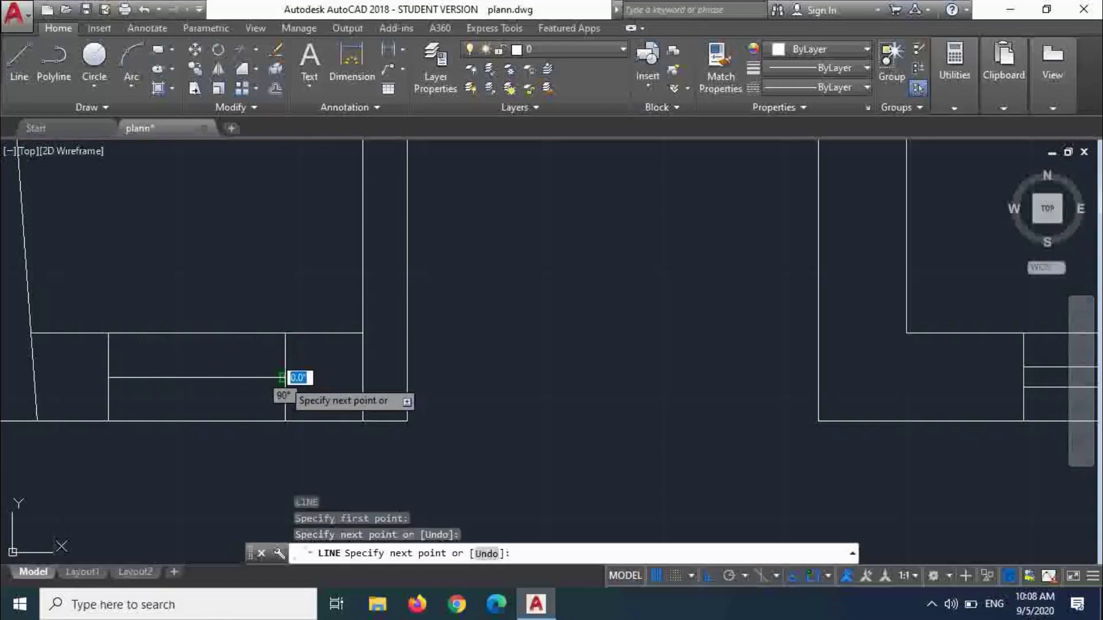
key(Escape)
- Offset the small left room window's centre line 1" to both sides and erase the original centre line
text(o)
key(Return)
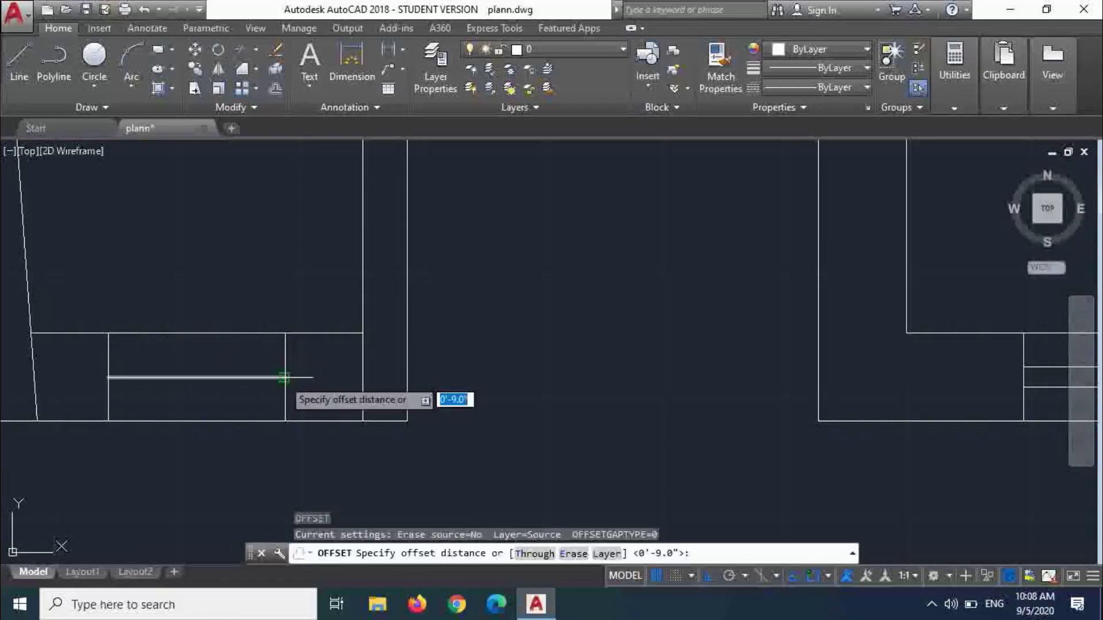
text(1)
key(Return)
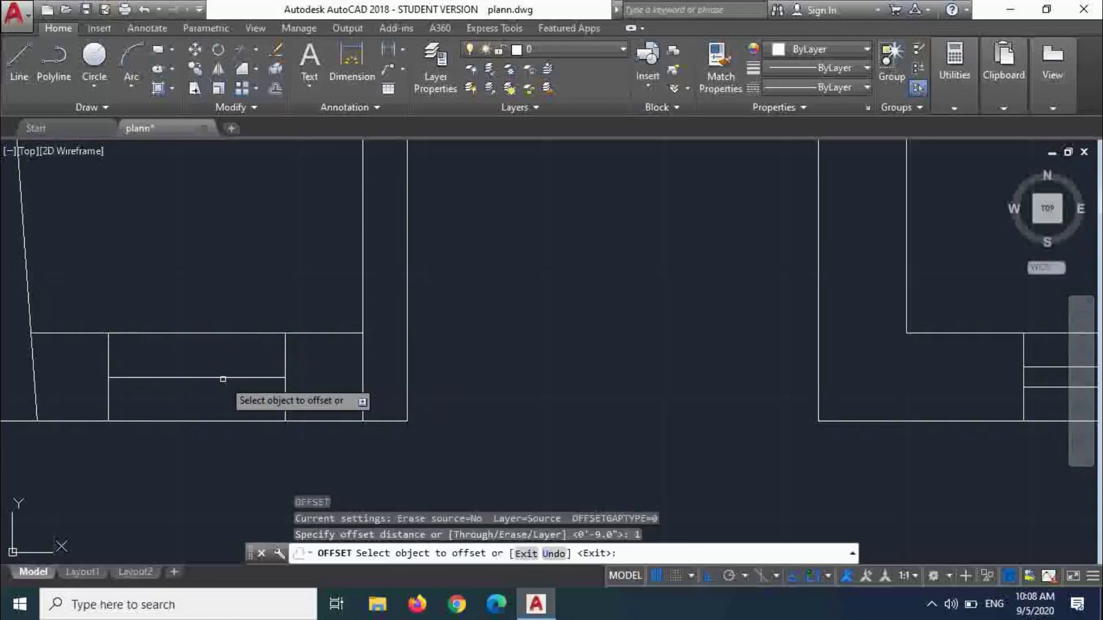
click(223, 379)
click(225, 371)
click(228, 377)
click(218, 389)
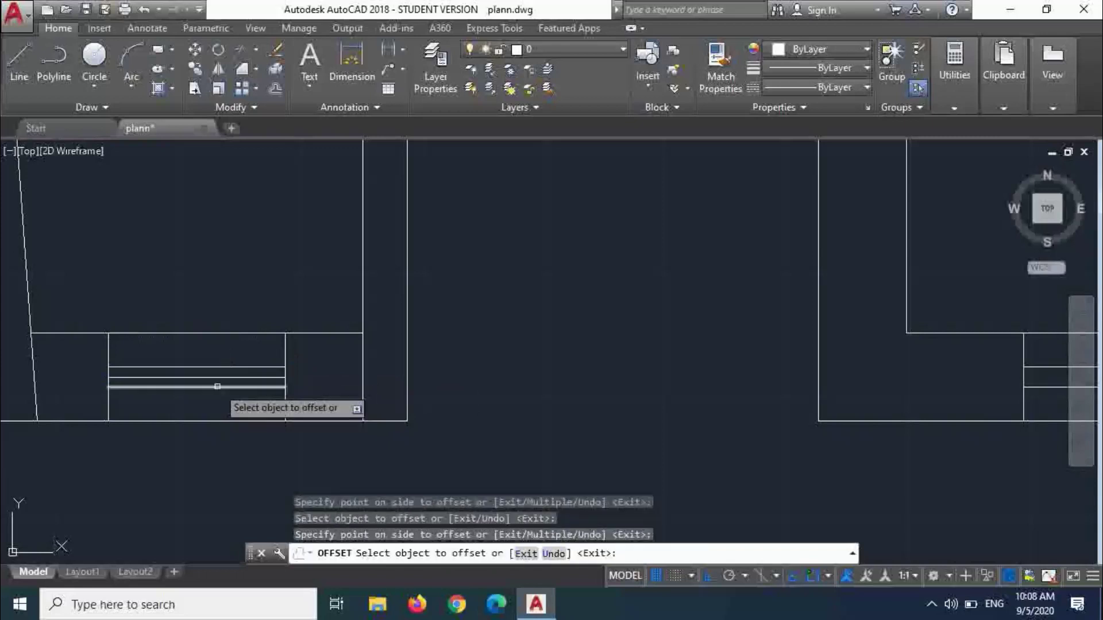
key(Escape)
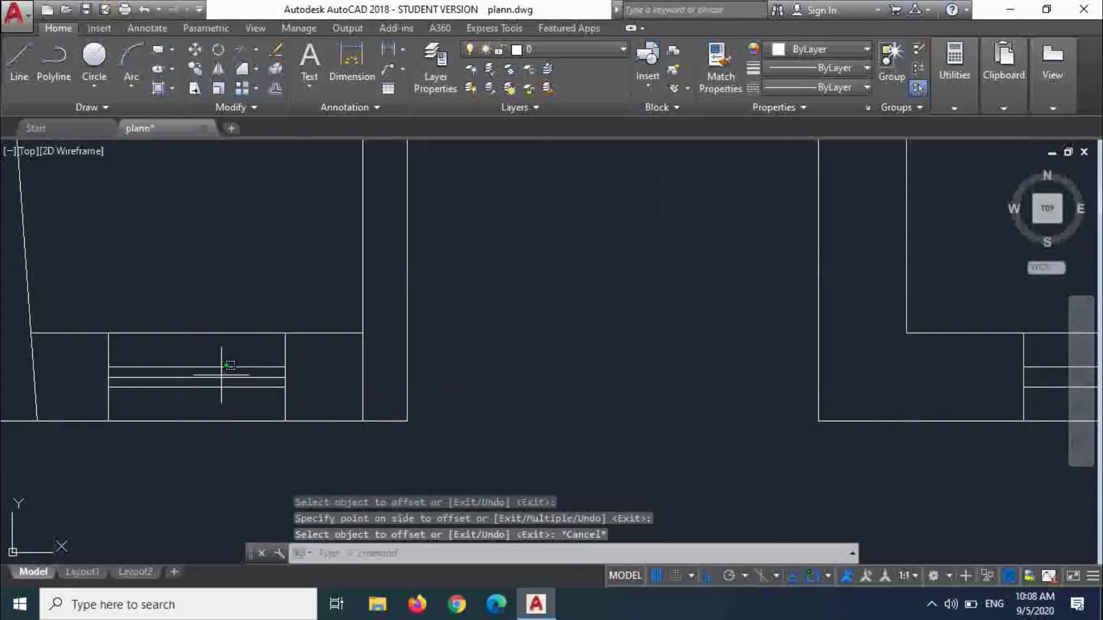
click(200, 375)
key(Delete)
- Trim the inner lines of the small left room's slanted and right walls where they run through the bottom wall
scroll(111, 392, down, 3)
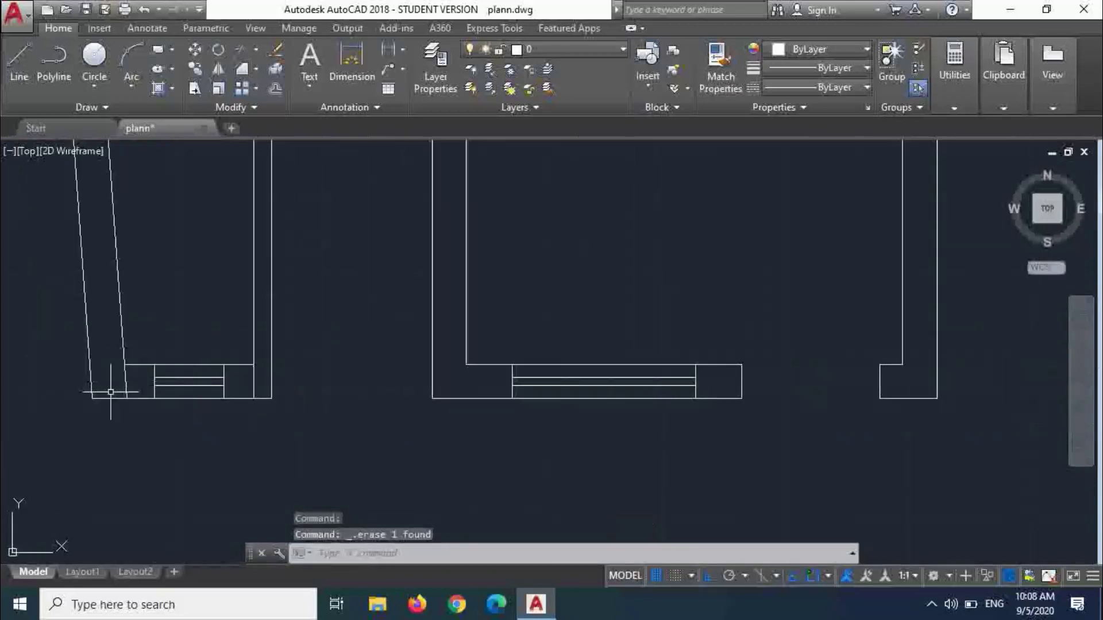
text(tr)
key(Return)
key(Return)
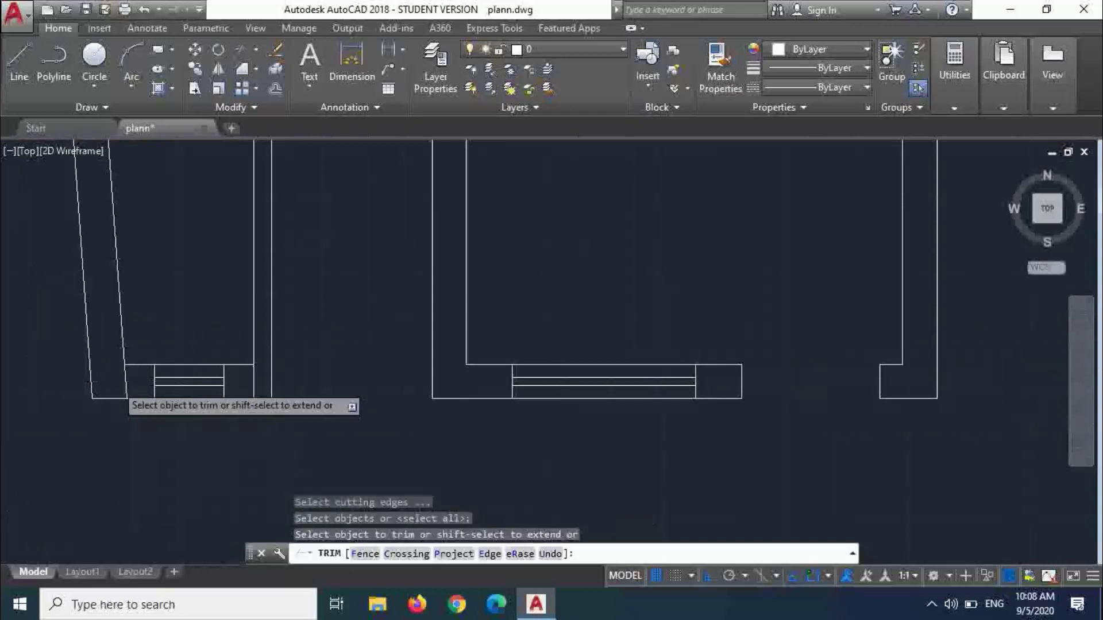
scroll(117, 385, up, 4)
scroll(145, 393, down, 2)
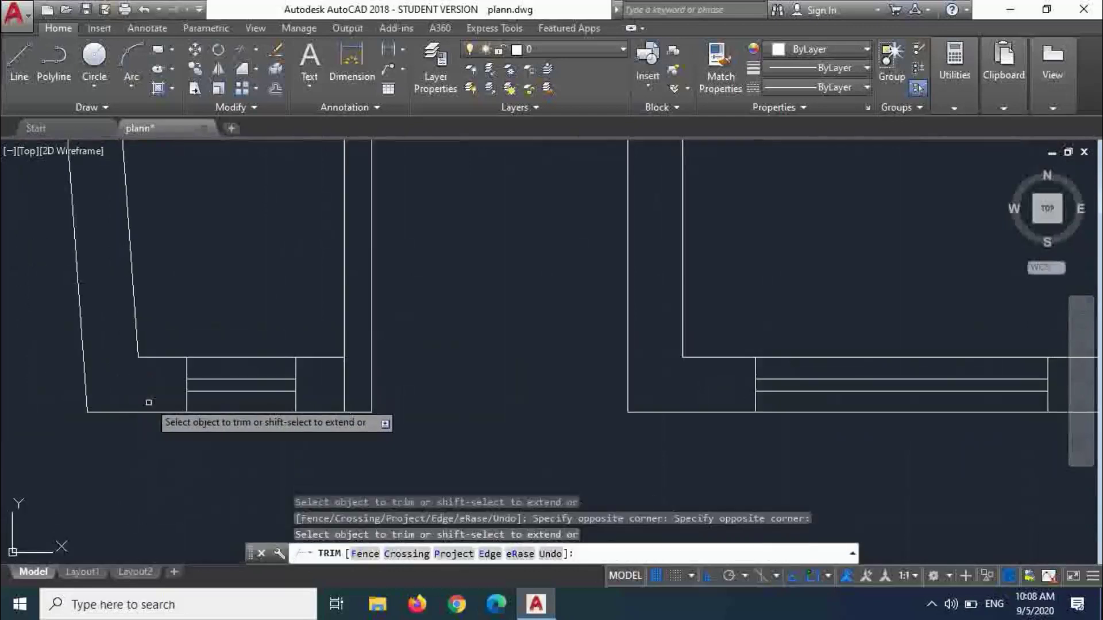
click(320, 387)
click(362, 395)
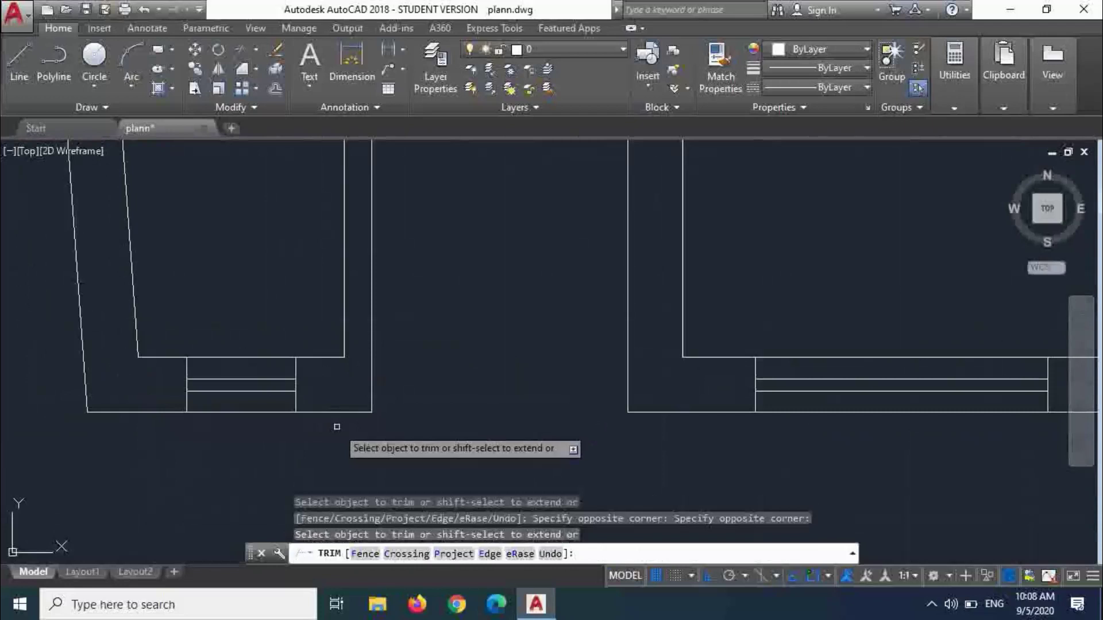
scroll(337, 427, down, 4)
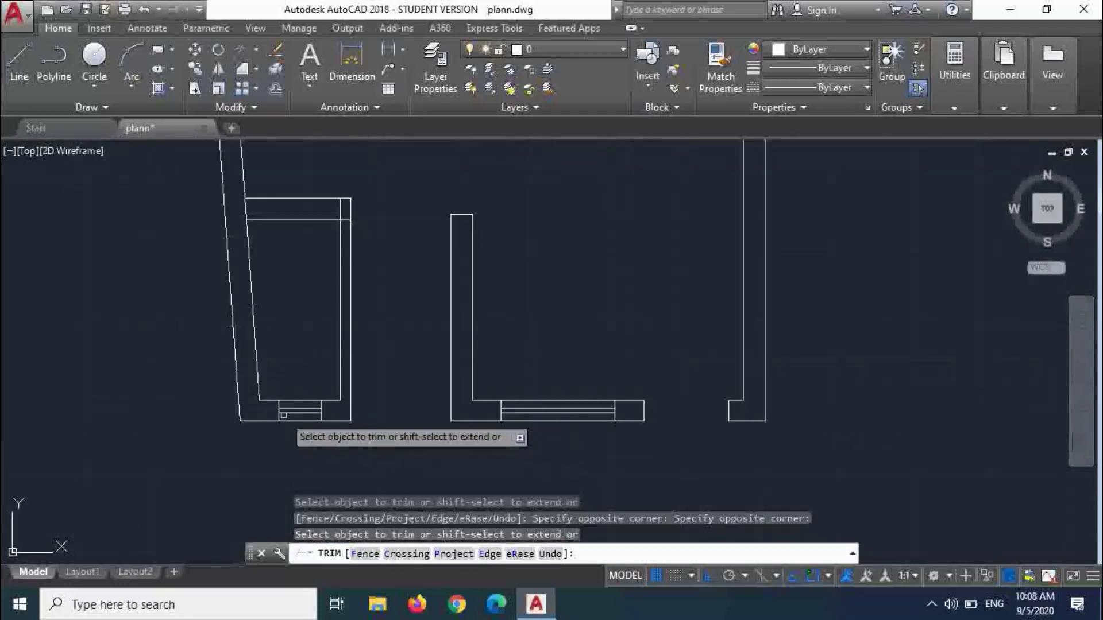
scroll(318, 414, up, 1)
scroll(317, 411, down, 1)
scroll(319, 345, up, 2)
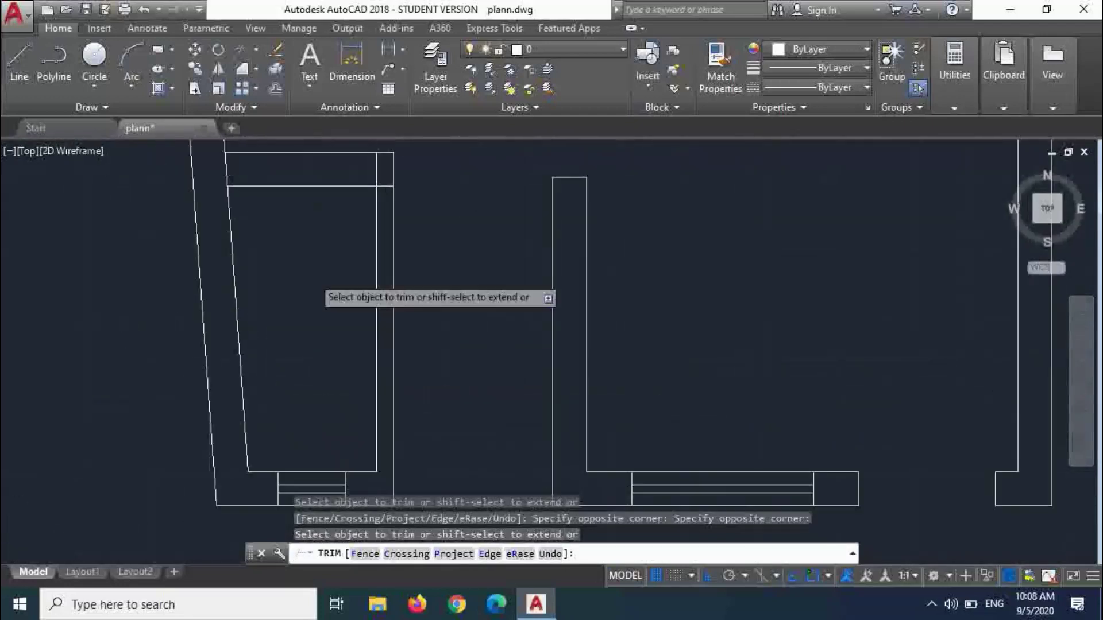
scroll(324, 172, up, 2)
key(Escape)
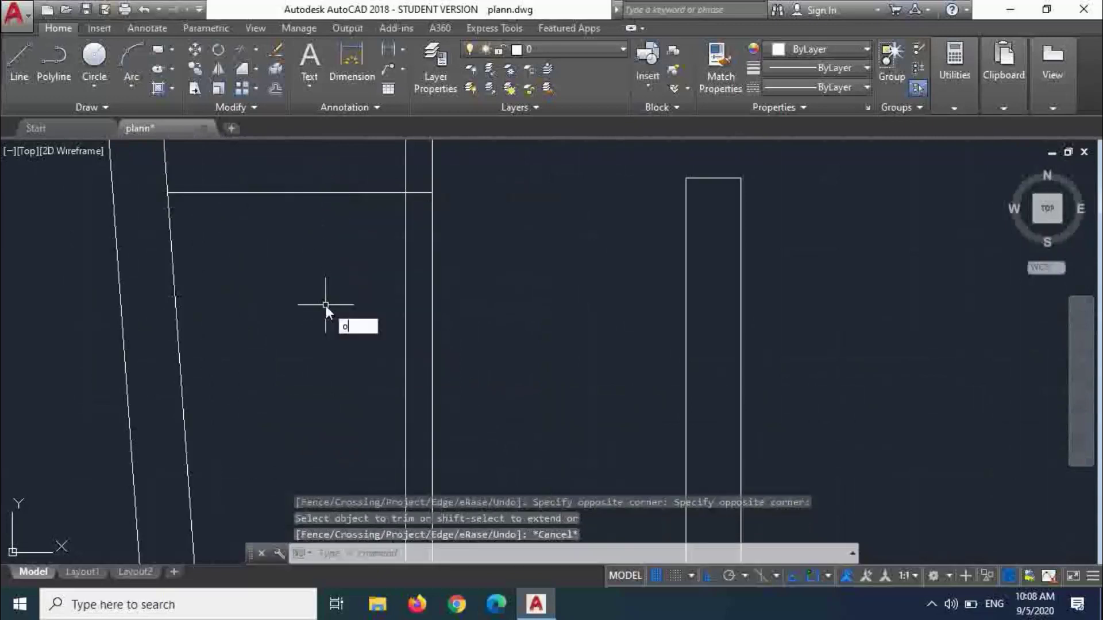
- Offset the inner line of the small left room's top wall 6" down into the room
text(o)
key(Return)
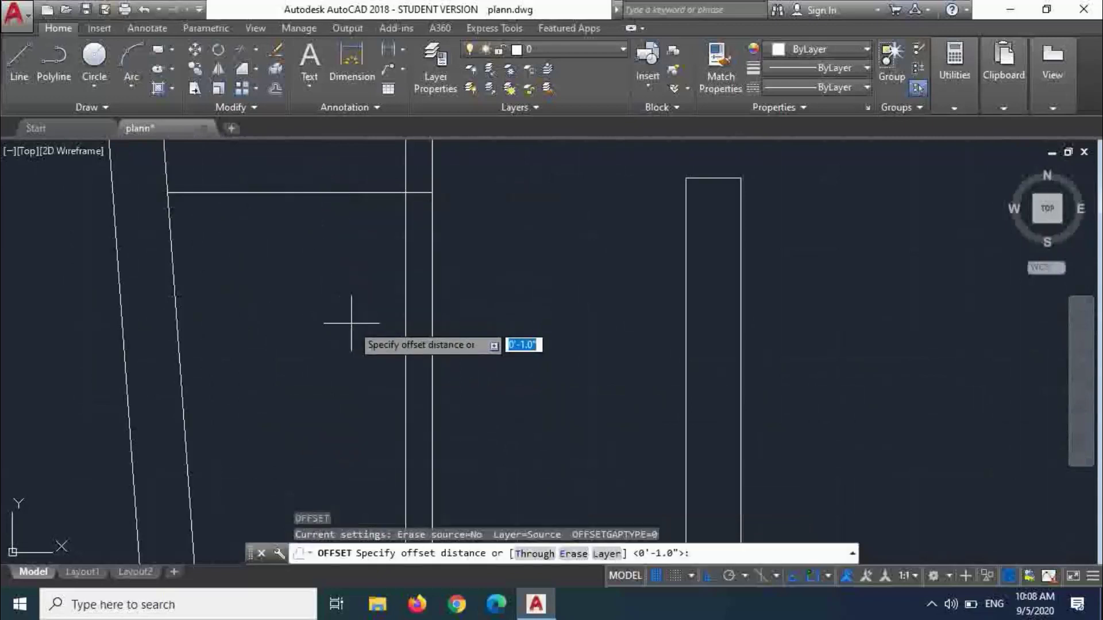
text(6)
key(Return)
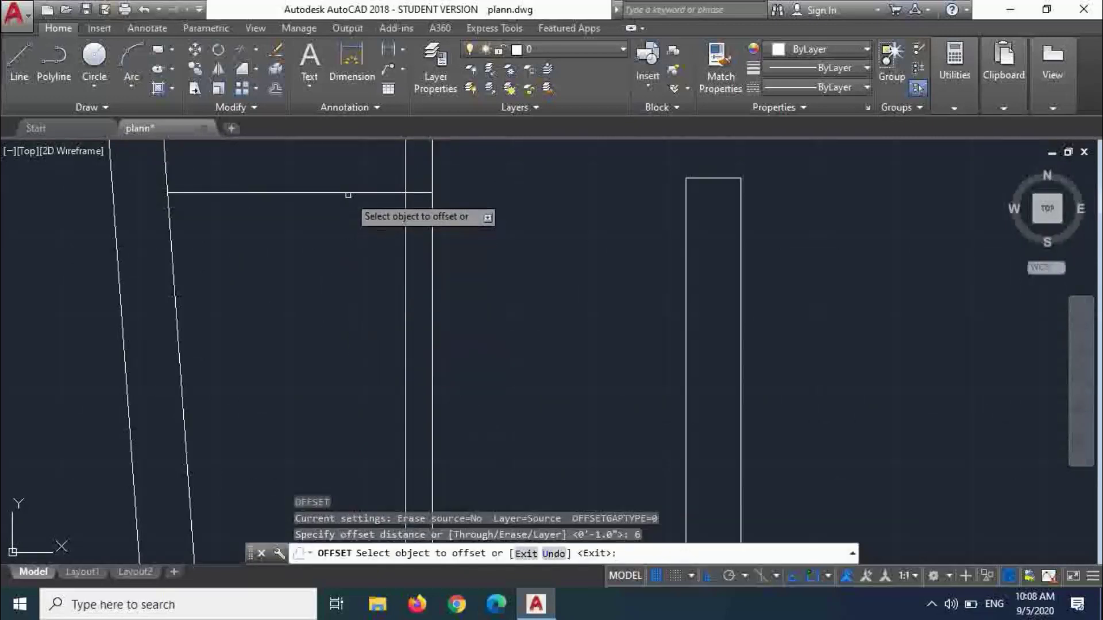
click(348, 191)
click(362, 261)
key(Escape)
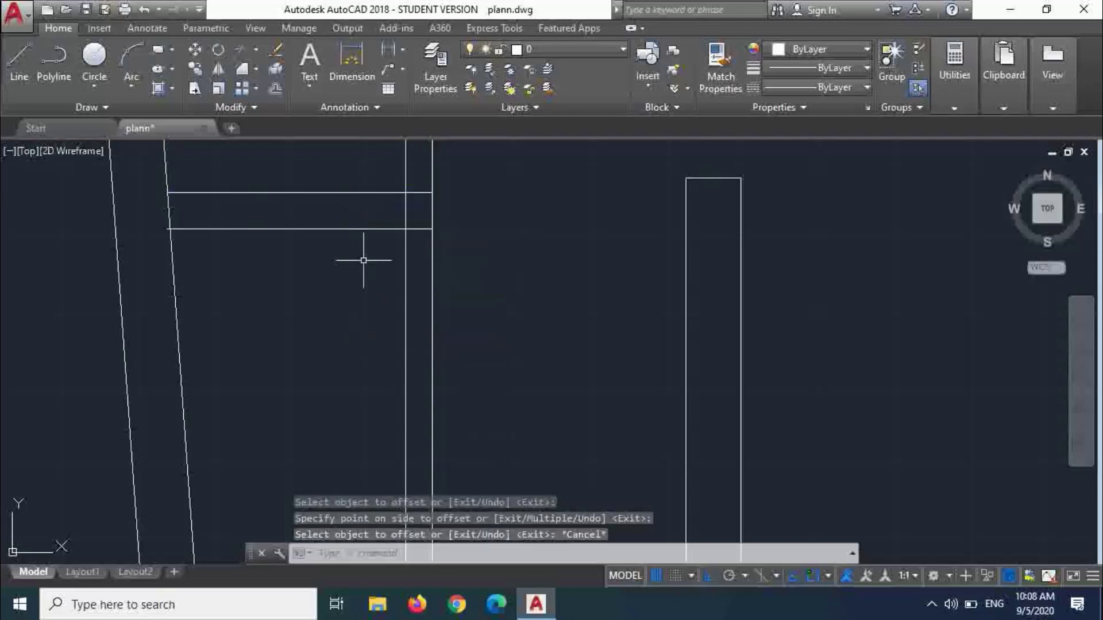
key(Return)
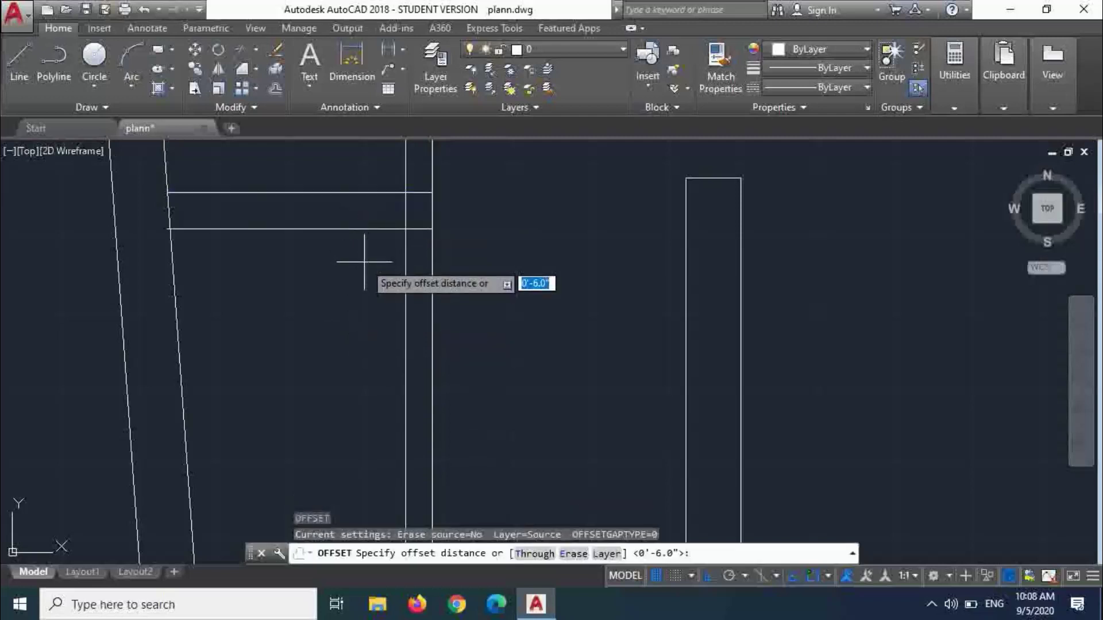
text(30)
key(Return)
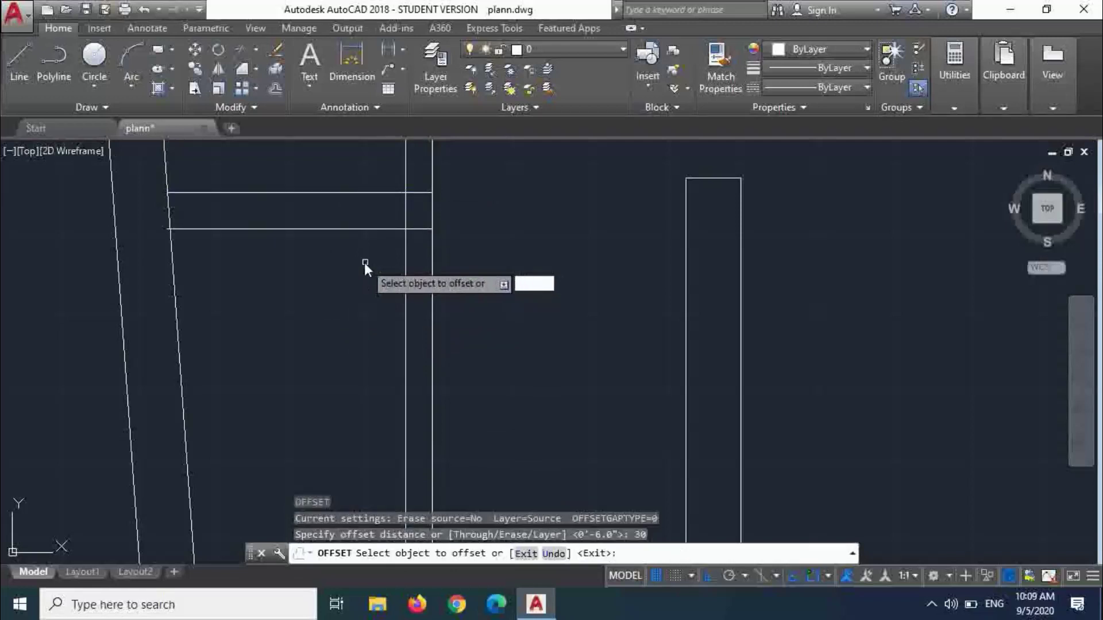
key(Escape)
- Offset the lower of the two closely spaced lines at the small left room's top wall 30" down for the door opening
key(Return)
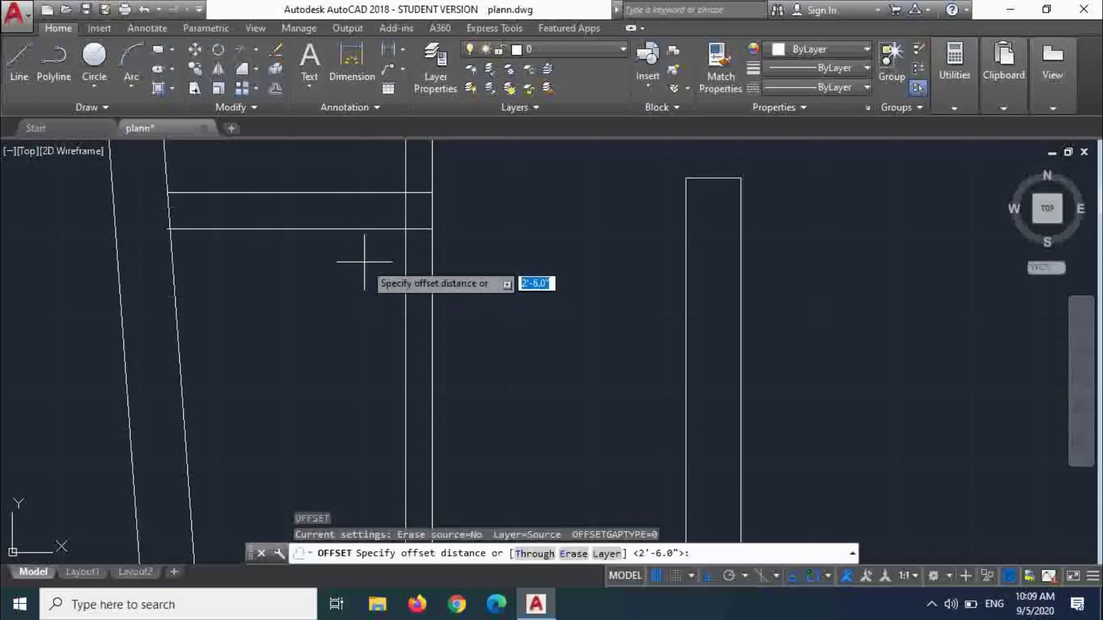
text(30)
key(Return)
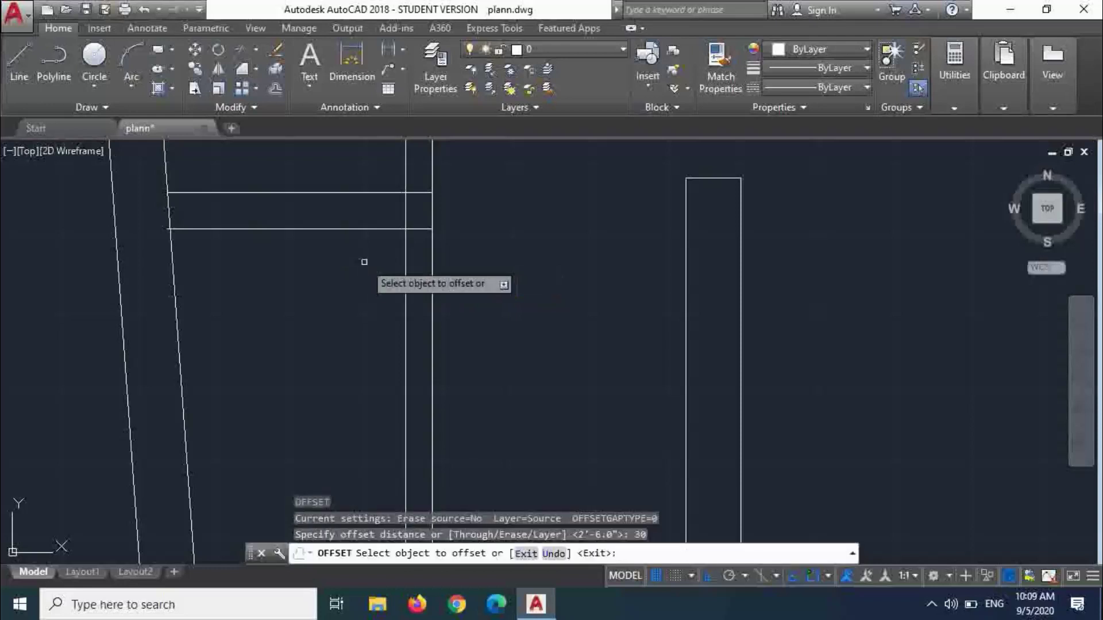
click(356, 230)
click(366, 304)
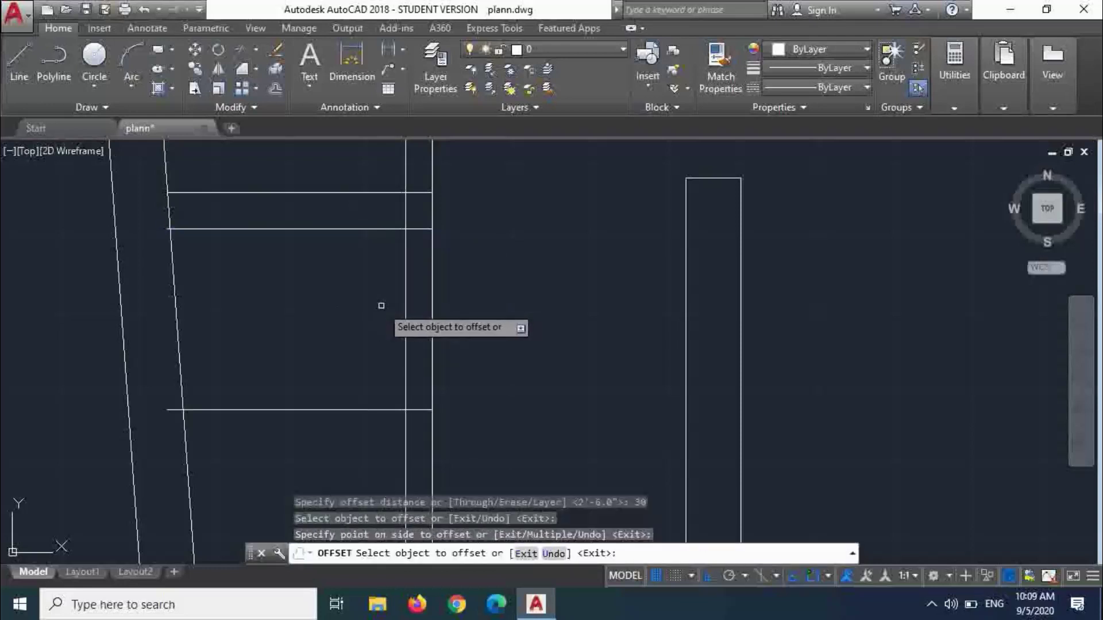
key(Escape)
text(tr)
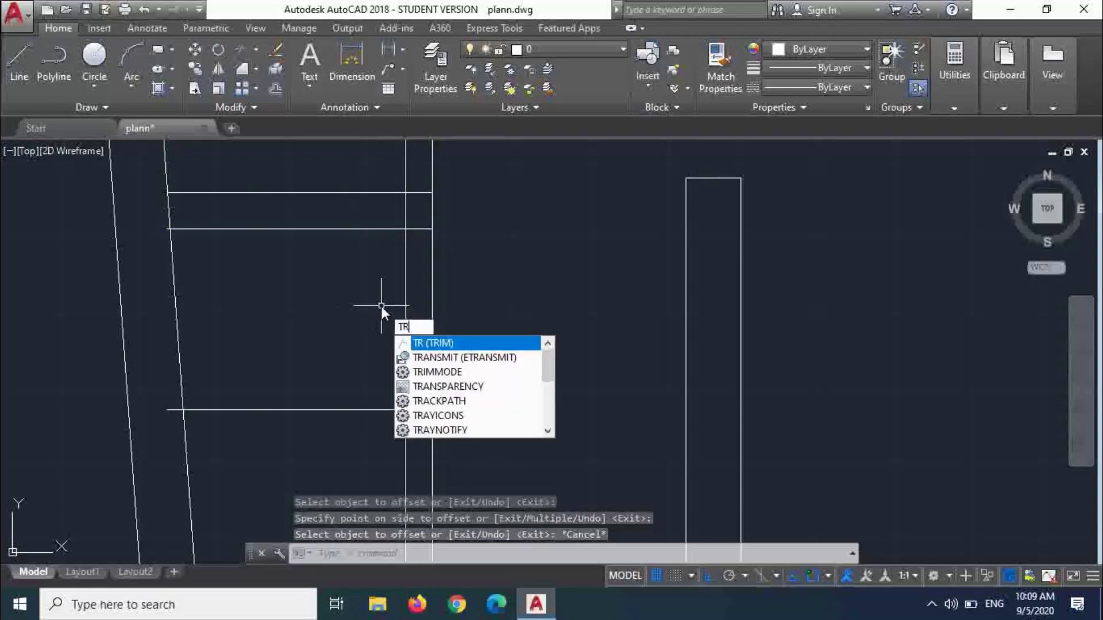
key(Return)
key(Return)
scroll(328, 377, down, 5)
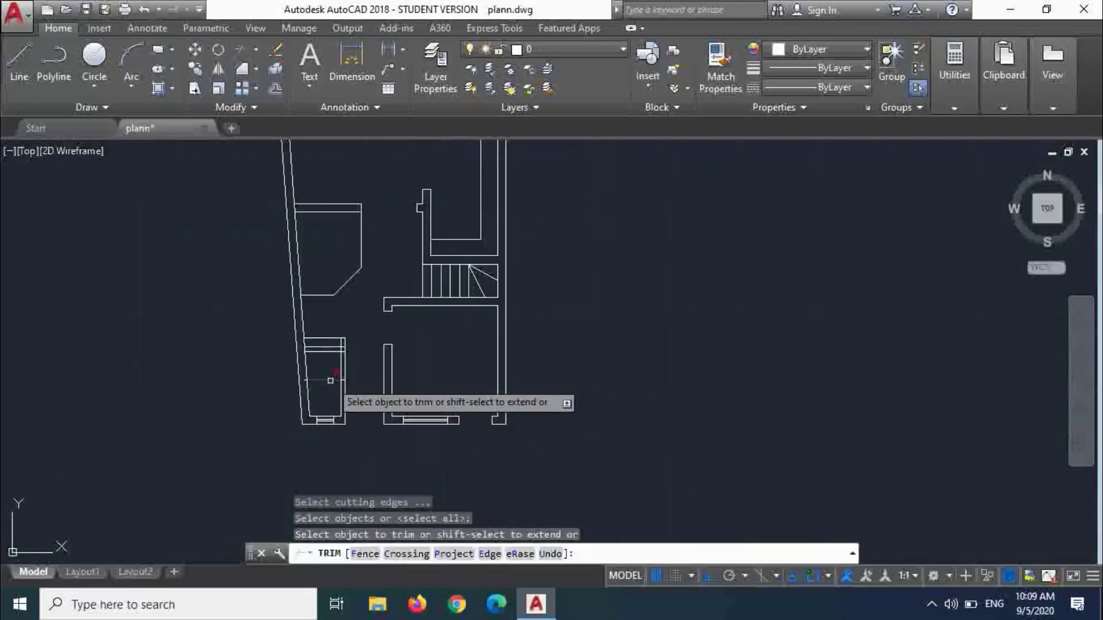
scroll(313, 416, up, 2)
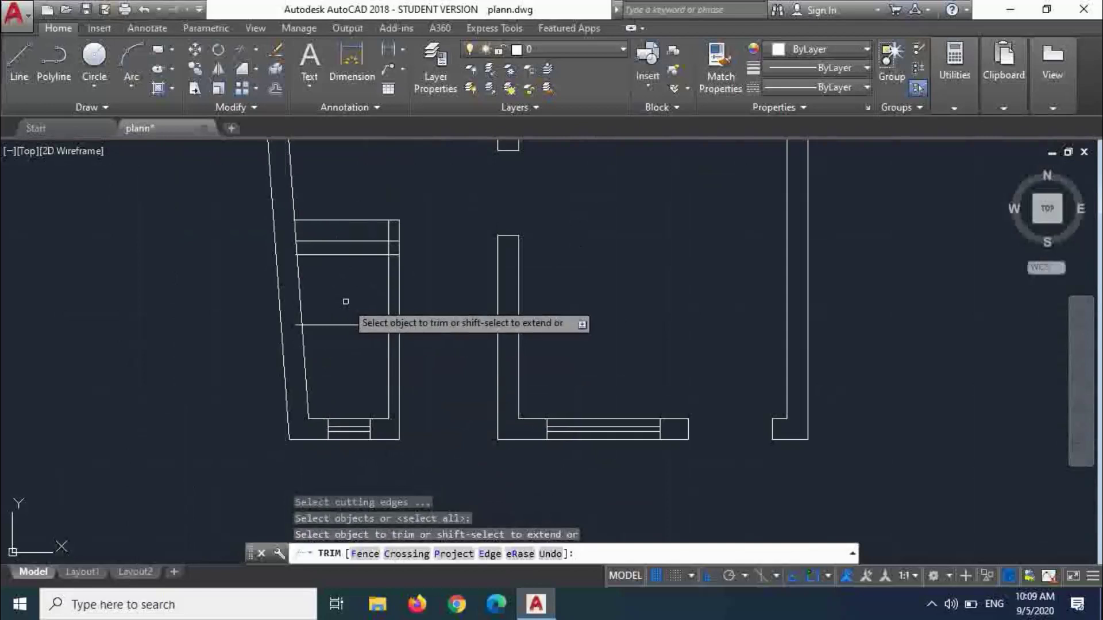
scroll(344, 298, up, 4)
key(ctrl+z)
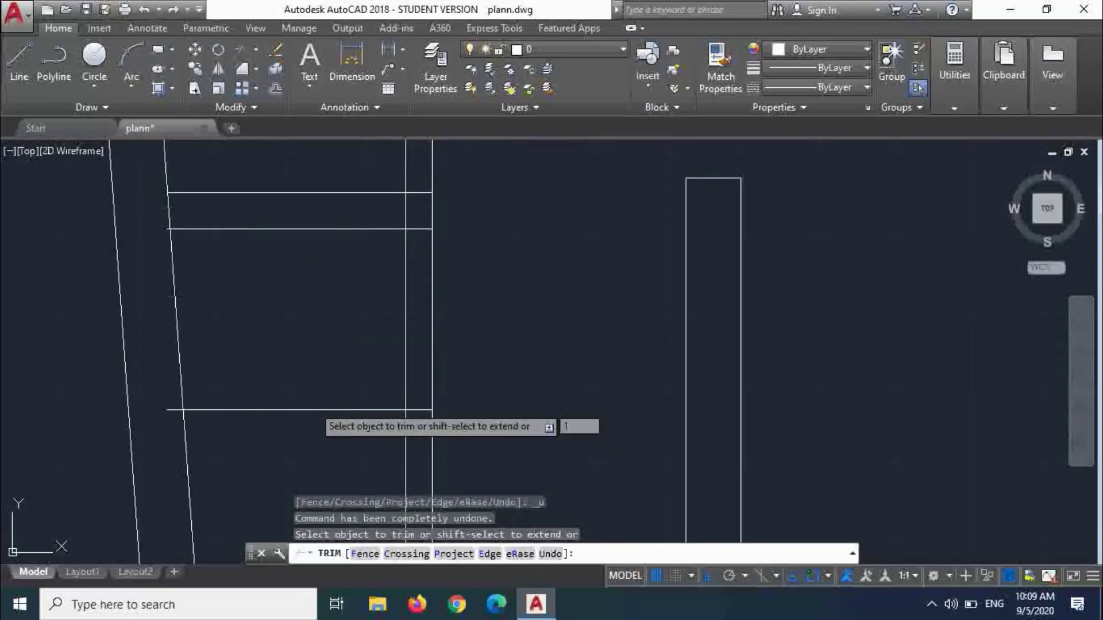
key(Escape)
- Leave the trim and erase the lower door-opening line across the small left room
drag(270, 374, 249, 425)
key(Escape)
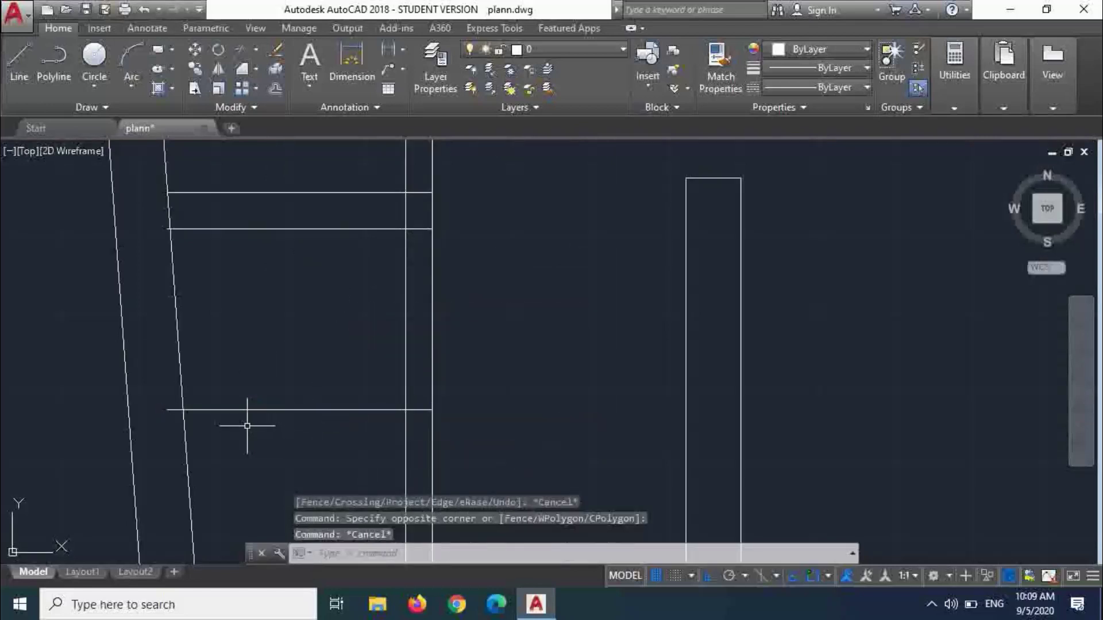
click(248, 424)
click(245, 416)
click(229, 382)
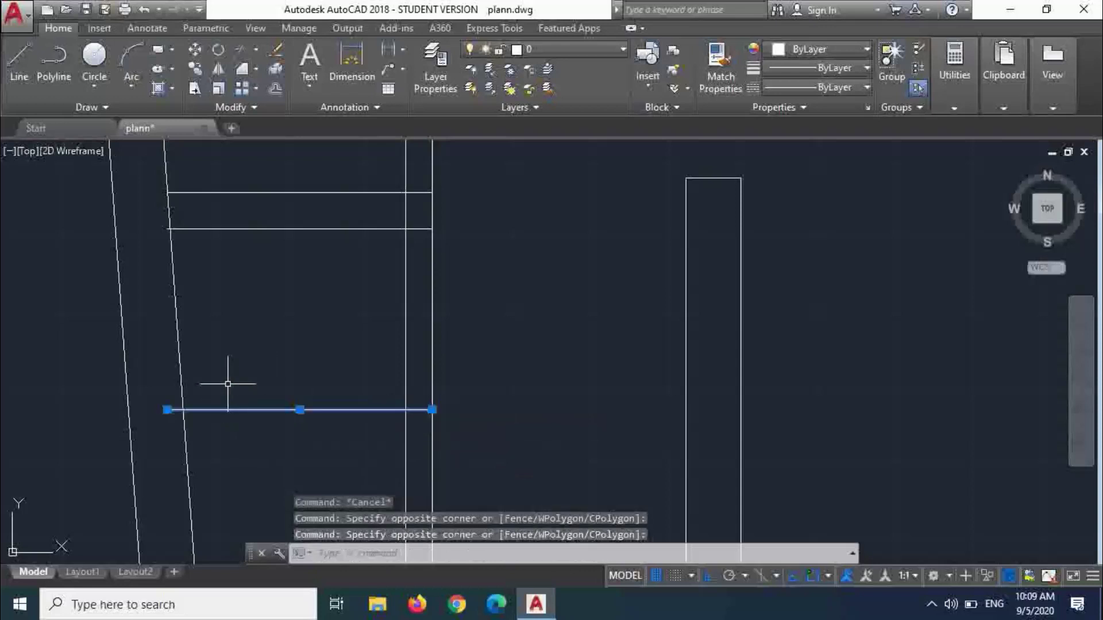
key(Delete)
key(Escape)
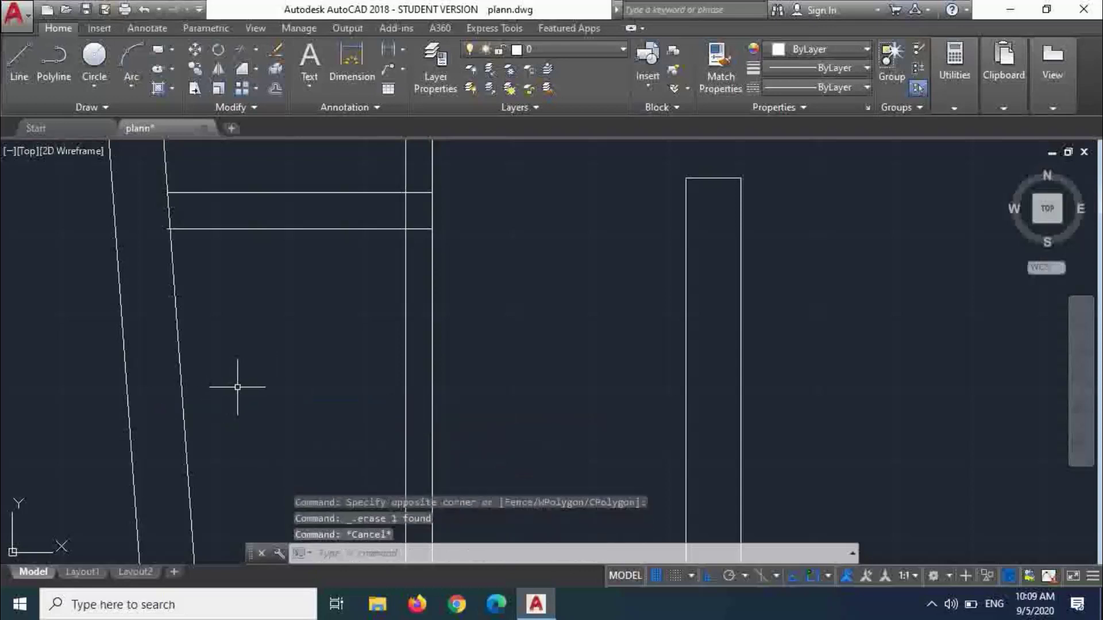
- Offset the lower of the two closely spaced lines at the small left room's top wall 2.5' down for the door opening
key(Return)
text(2.5')
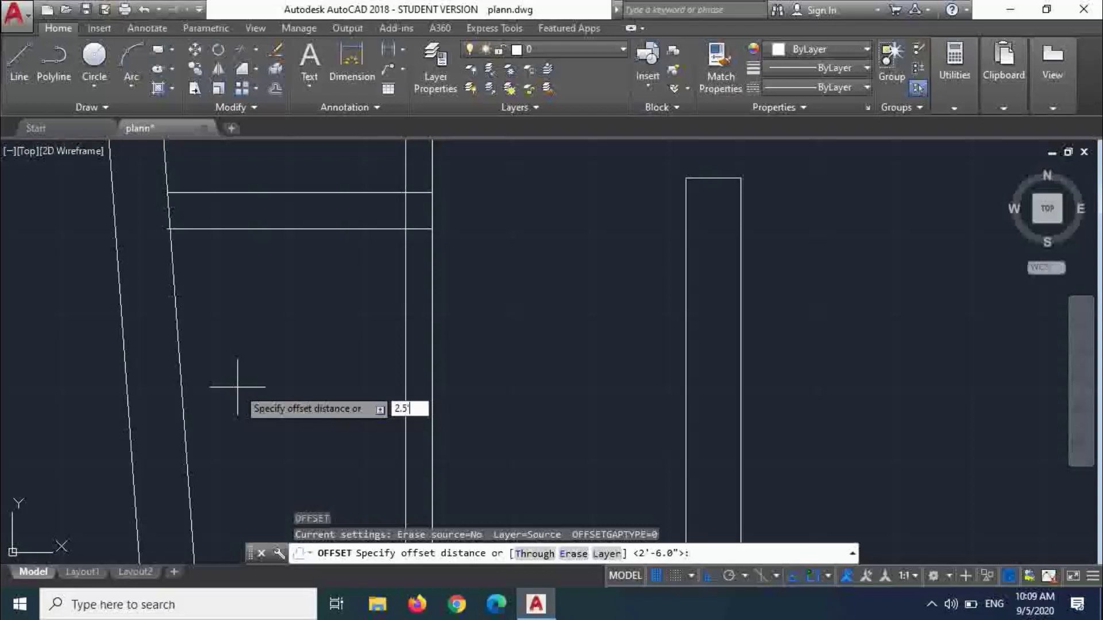
key(Return)
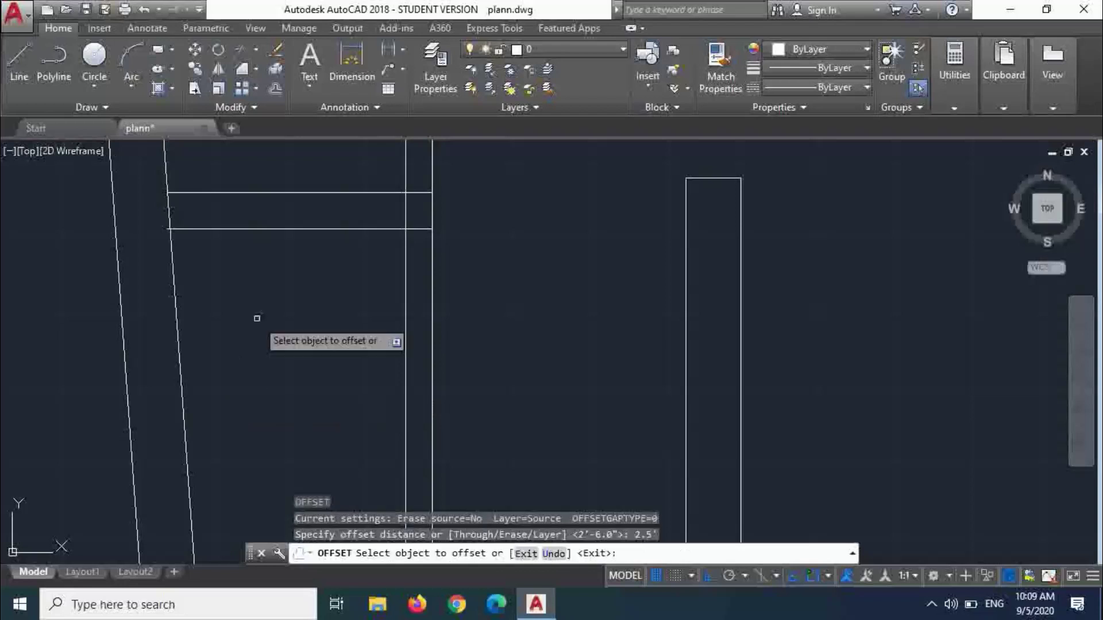
click(304, 229)
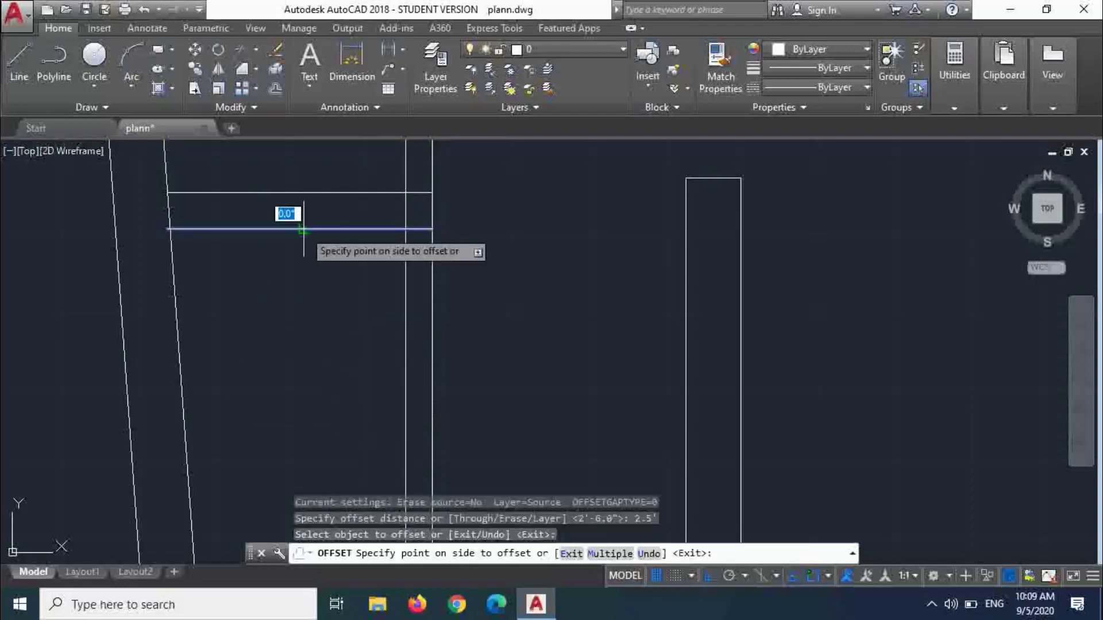
click(343, 309)
key(Escape)
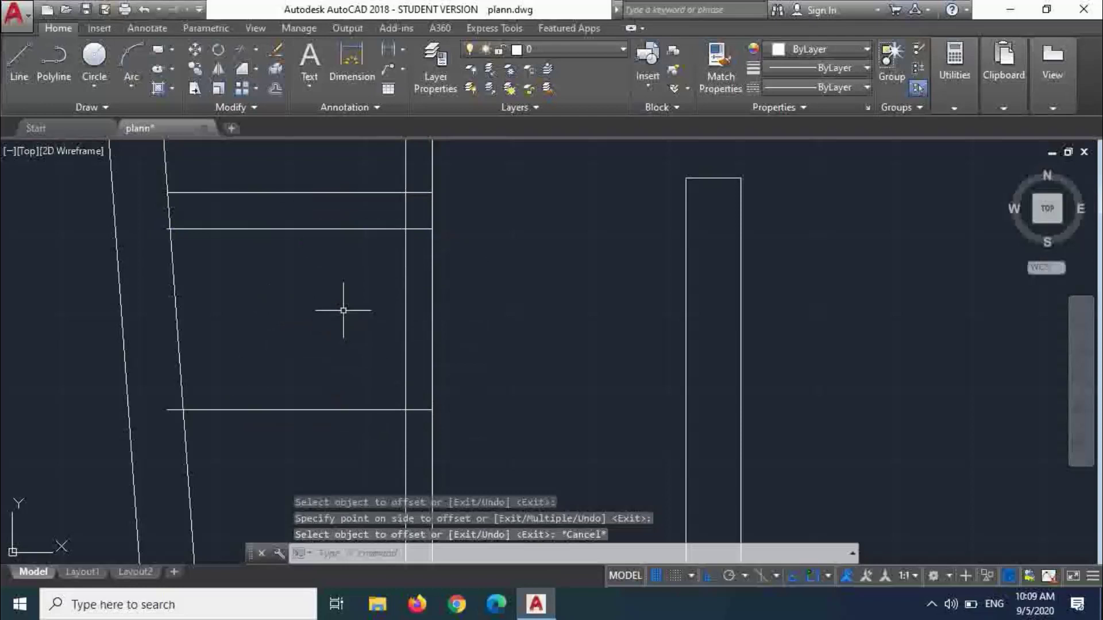
- Trim both lines of the small left room's right wall between the two offset lines to cut the door opening
text(f)
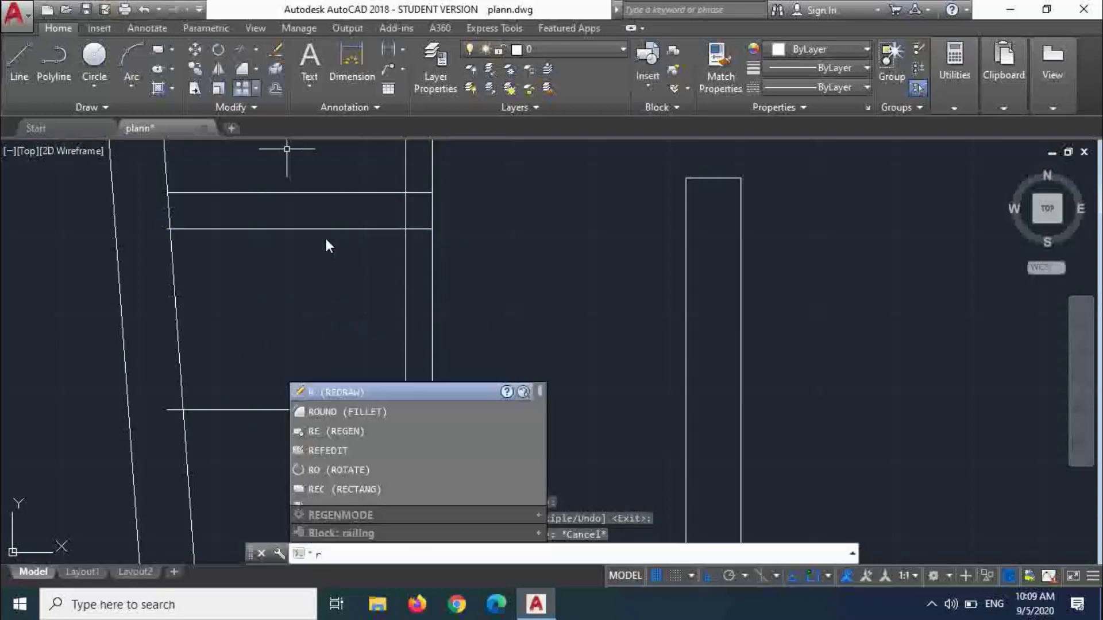
key(Escape)
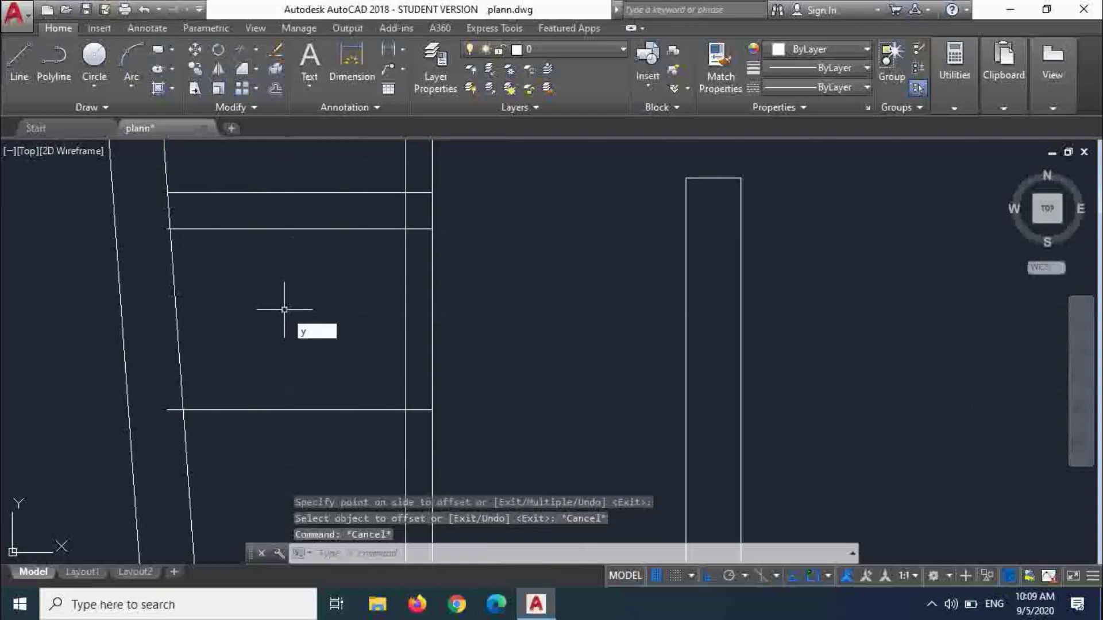
scroll(290, 305, up, 2)
key(Escape)
key(Return)
key(Return)
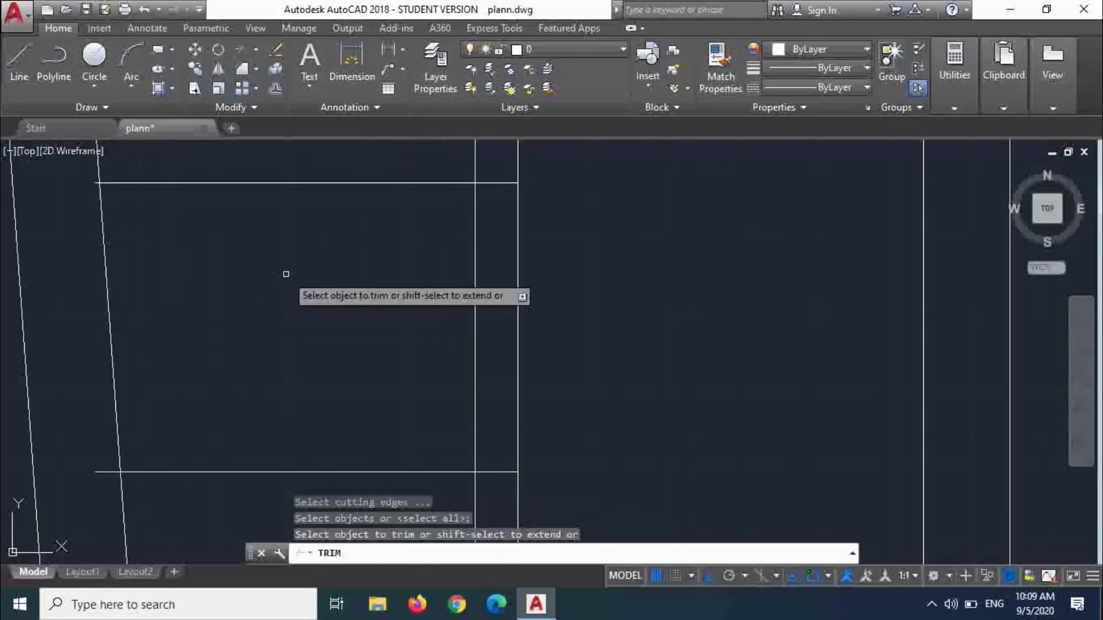
click(551, 362)
click(349, 278)
- Trim the two door-opening offset lines inside the small left room so they only cap the right wall's ends
scroll(374, 270, down, 3)
click(360, 381)
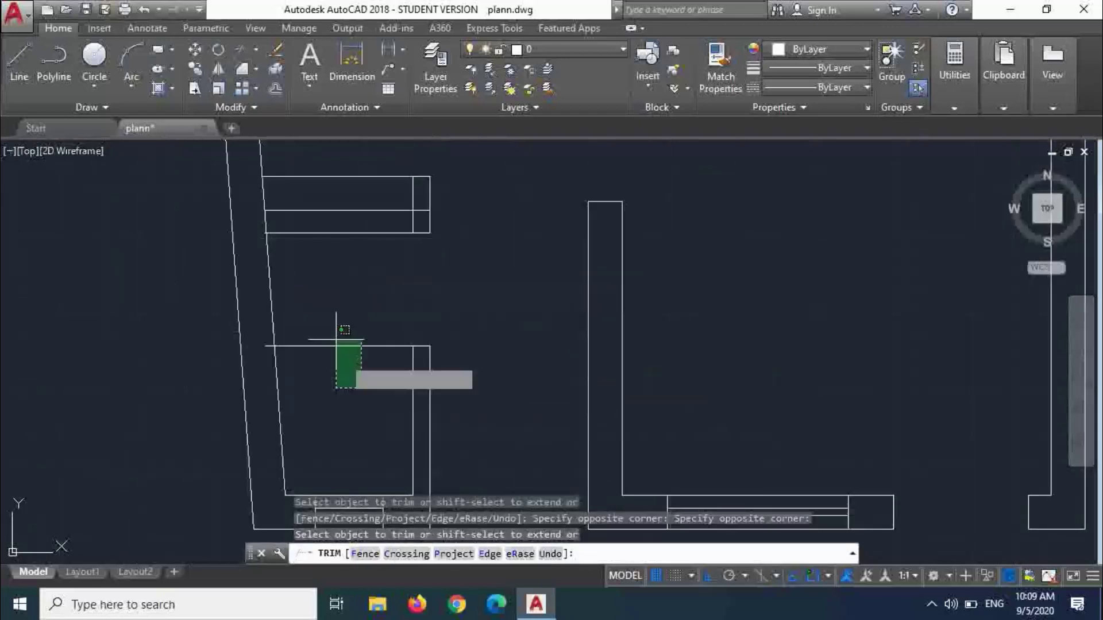
click(333, 304)
click(271, 310)
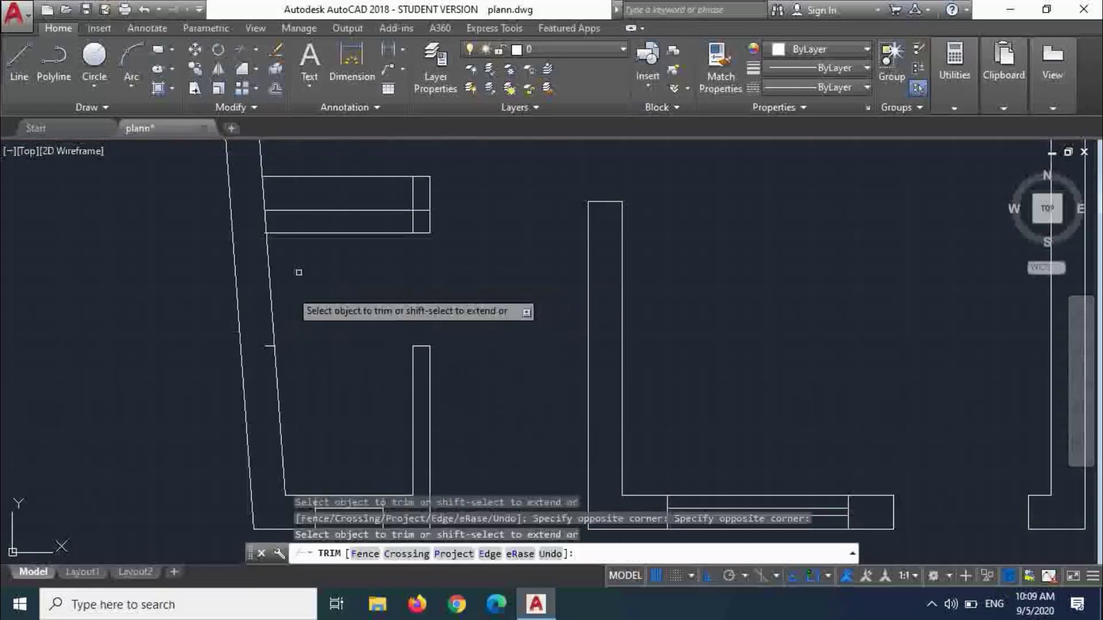
click(322, 232)
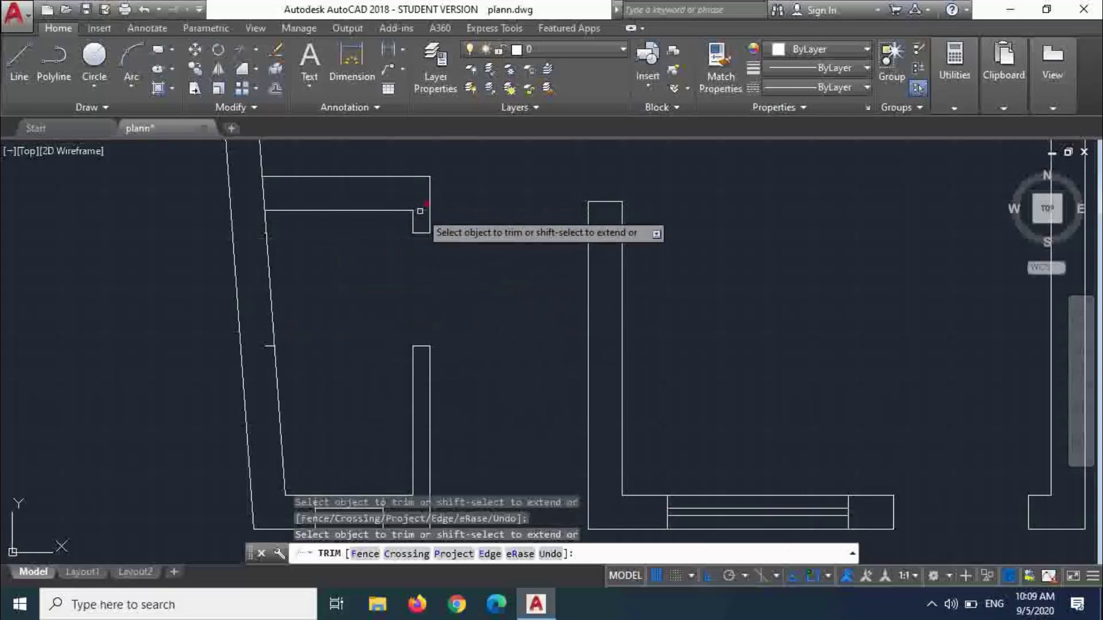
- Try to trim the slanted wall's inner line where it passes the small left room's top wall
scroll(310, 201, up, 3)
click(221, 169)
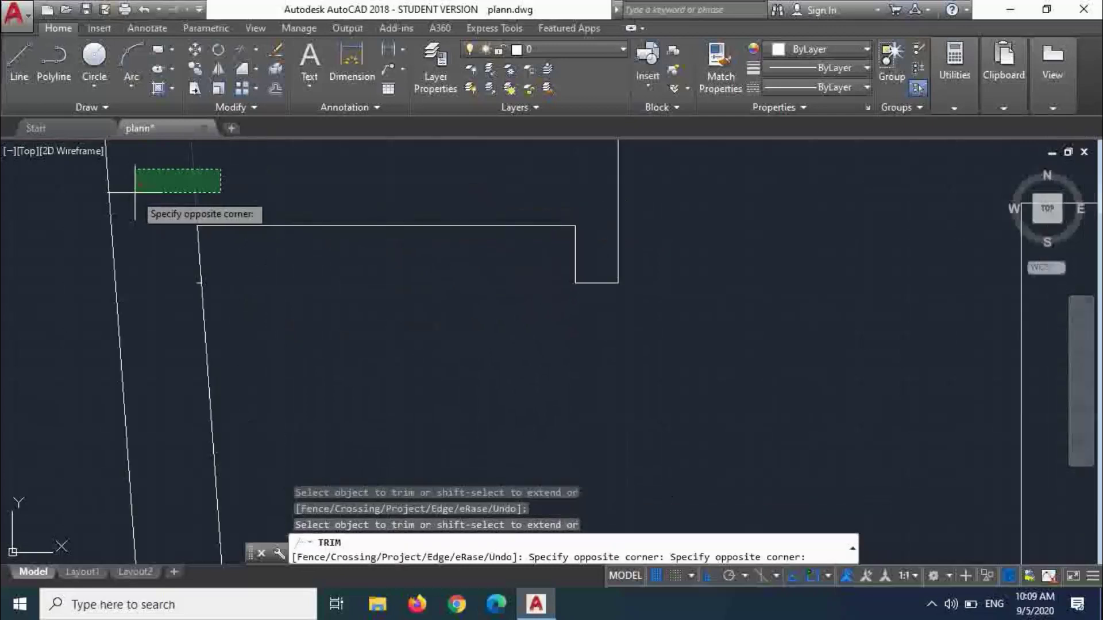
click(137, 191)
scroll(155, 263, down, 3)
key(ctrl+z)
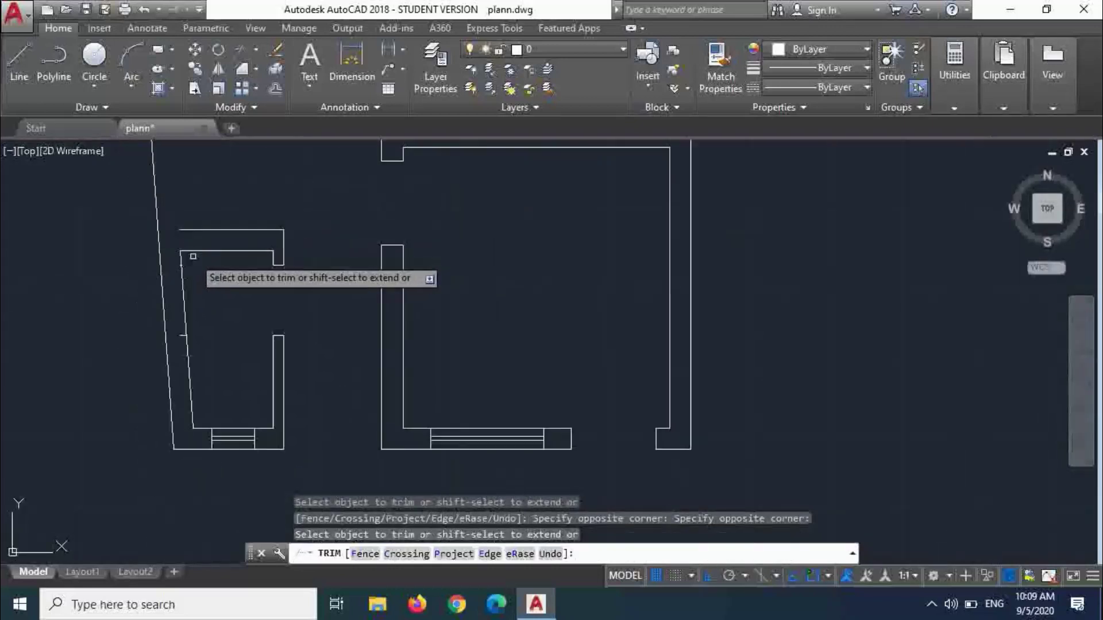
key(Escape)
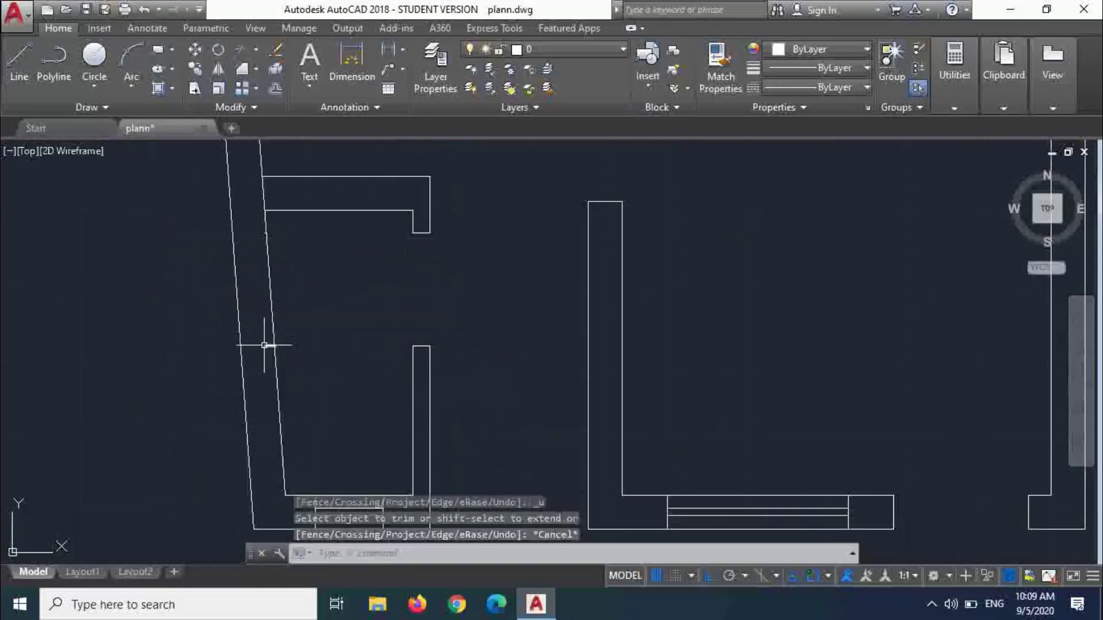
- Erase the leftover stub on the slanted wall and extend the small left room's top wall lines to the slanted wall's outer line
click(266, 346)
key(Delete)
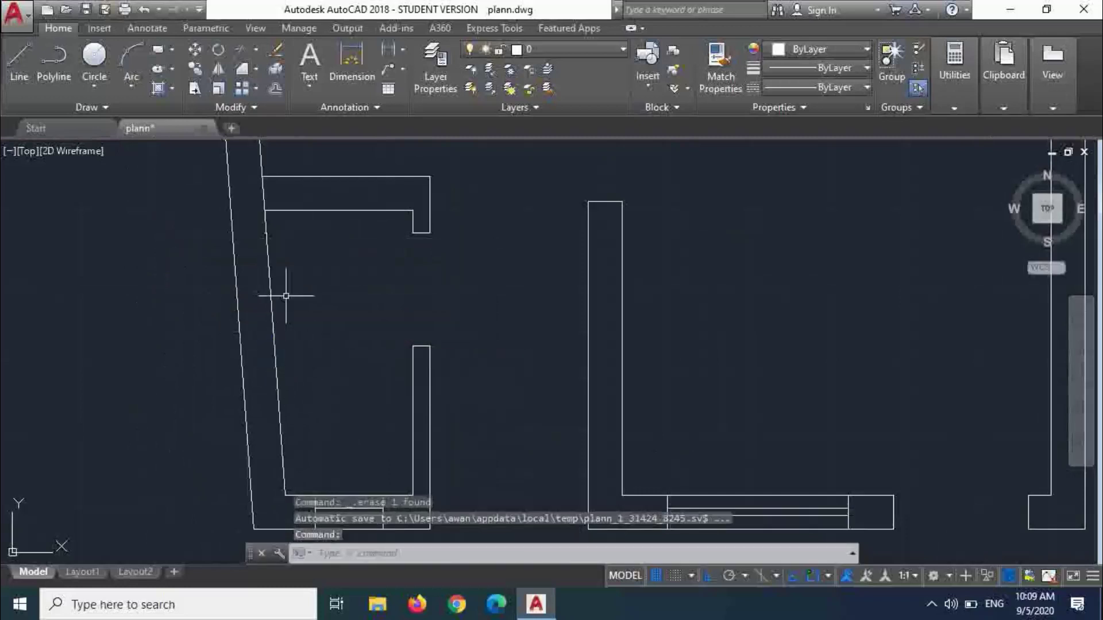
key(Return)
key(Return)
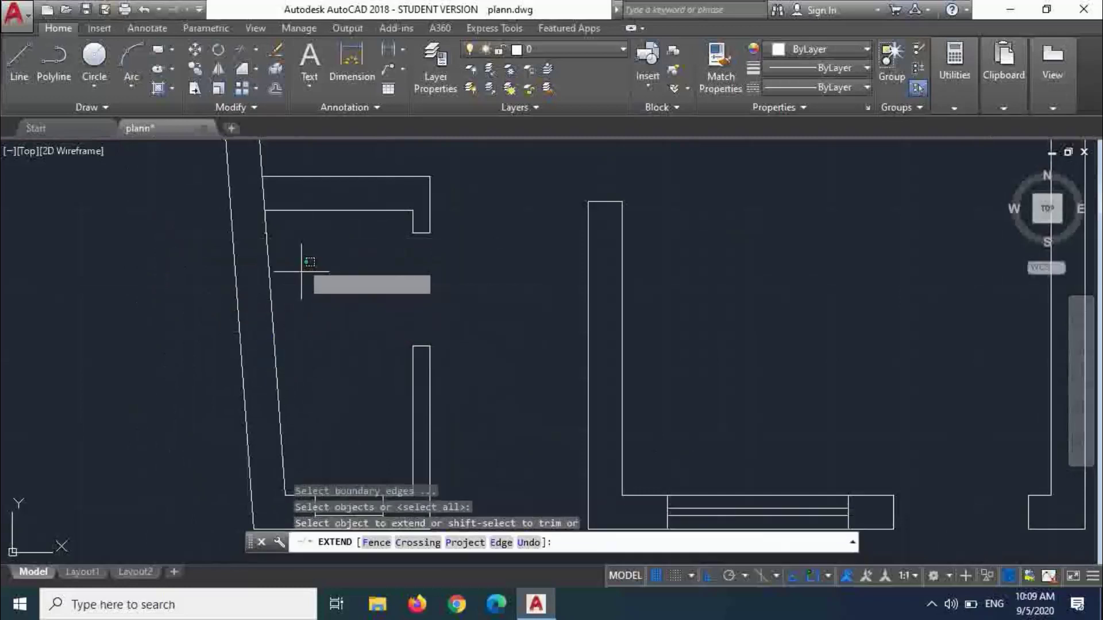
click(308, 259)
click(280, 166)
scroll(332, 298, down, 2)
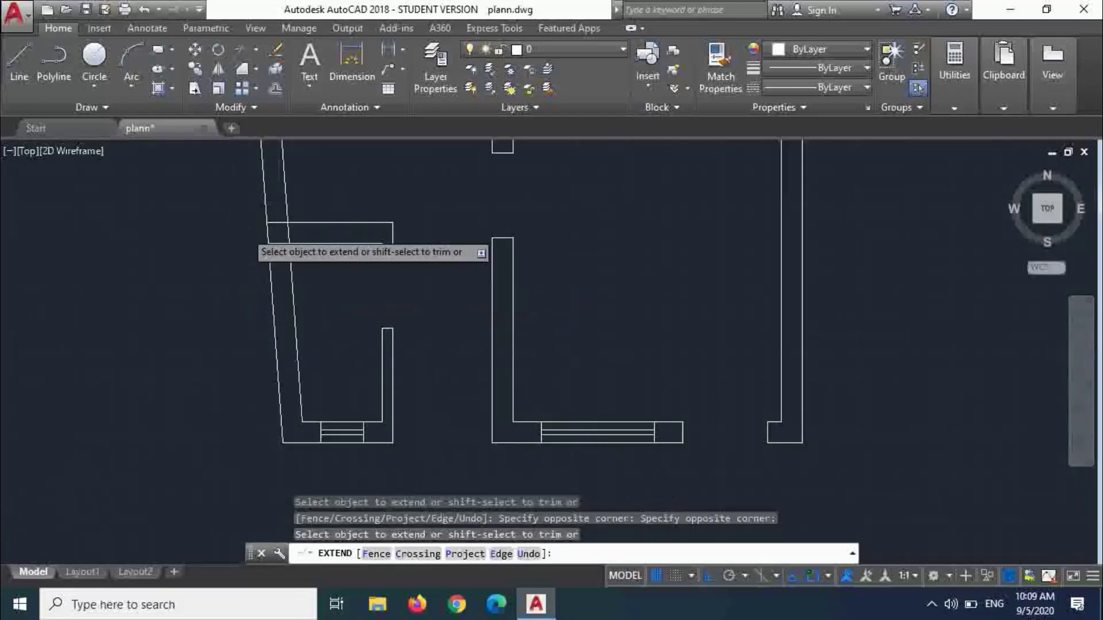
scroll(246, 231, up, 2)
key(Escape)
- Trim the small left room's top wall lines between the slanted wall's inner and outer lines
text(r)
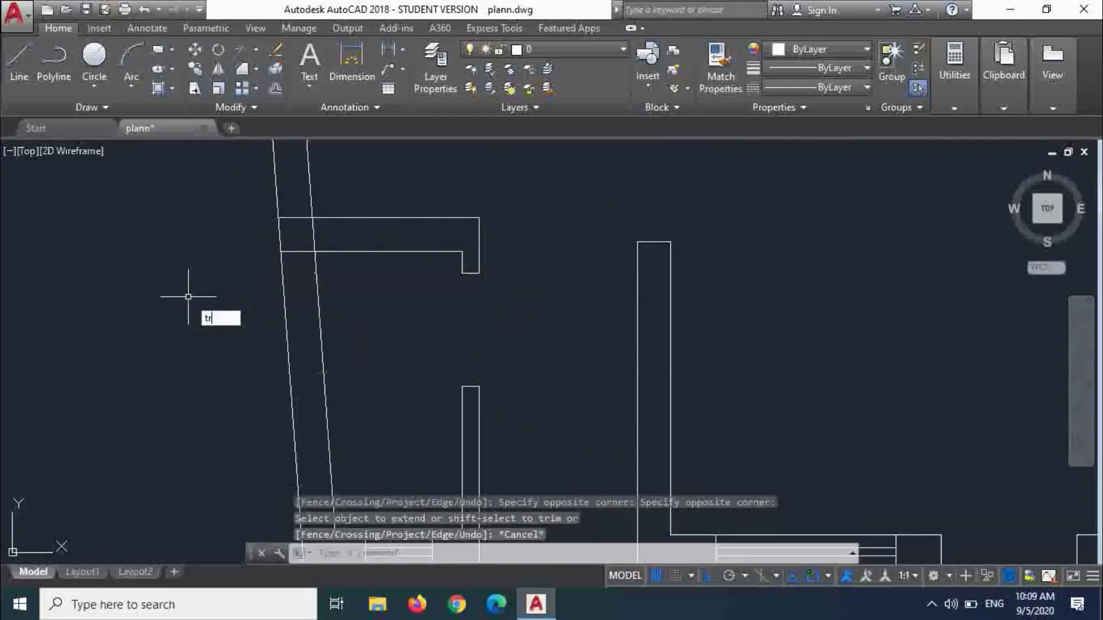
key(Return)
key(Return)
click(300, 204)
click(302, 265)
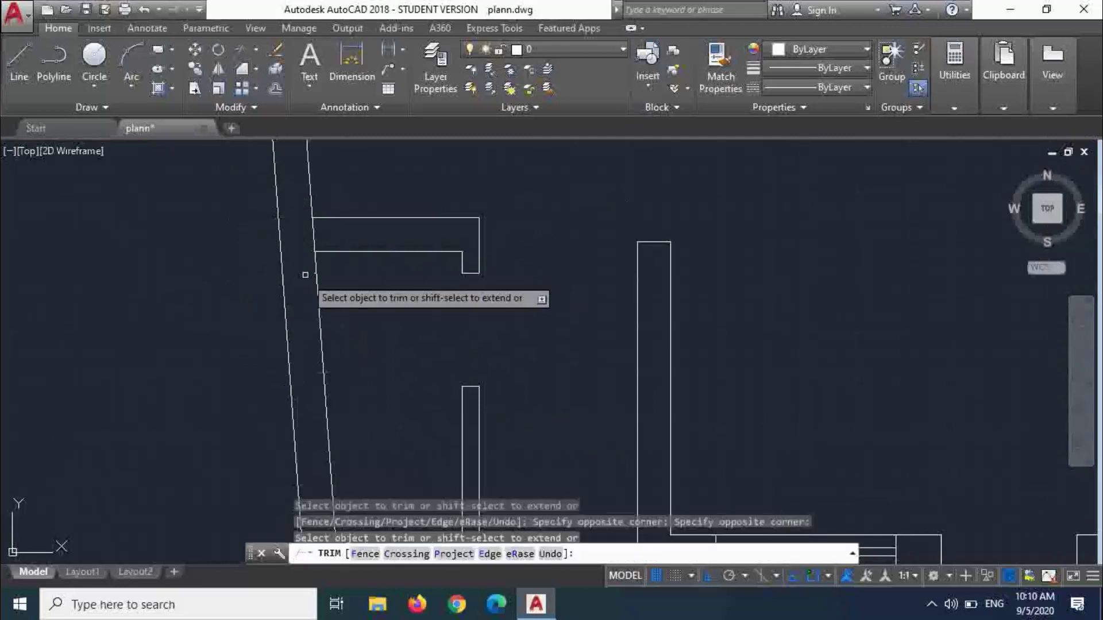
- Examine the whole floor plan, checking the wall junctions, door openings and windows of each room
scroll(313, 253, down, 3)
scroll(291, 296, down, 2)
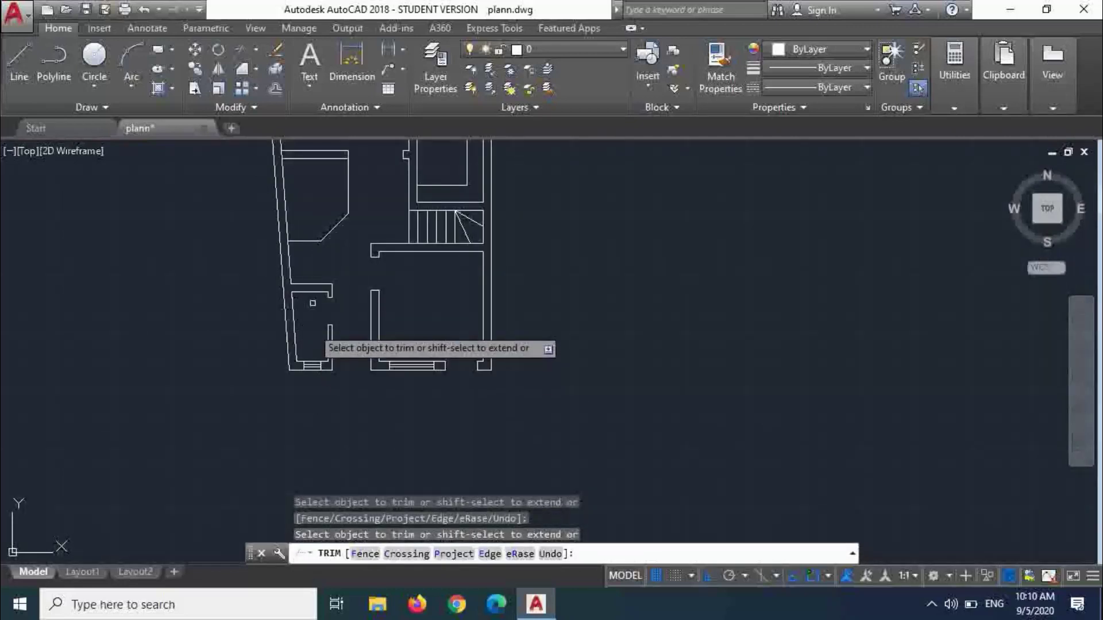
scroll(331, 208, down, 2)
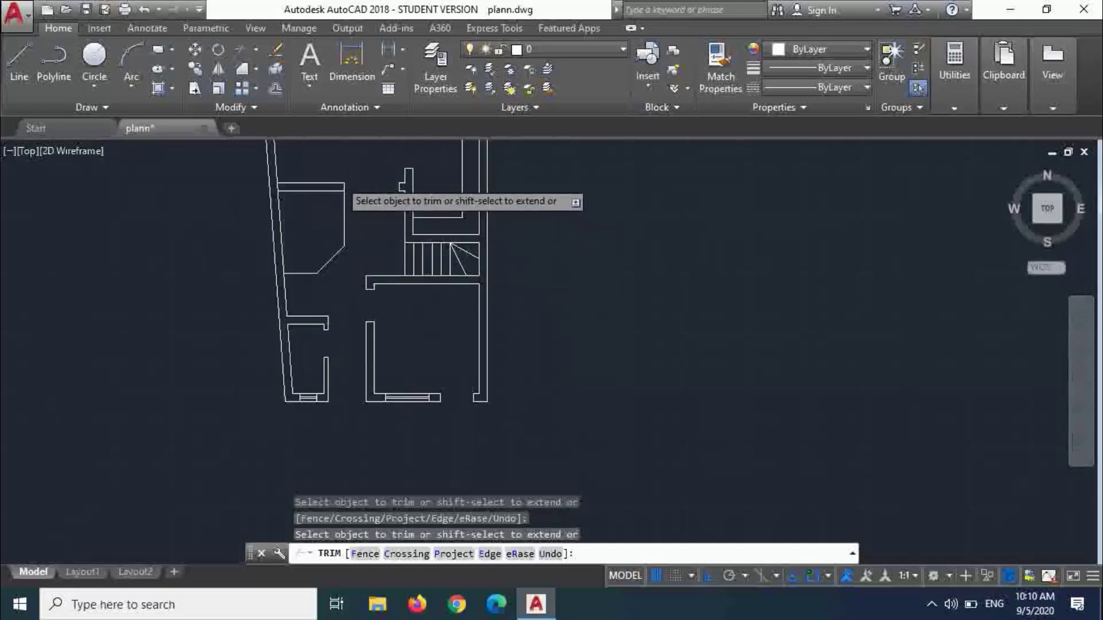
scroll(345, 175, up, 2)
scroll(411, 281, down, 2)
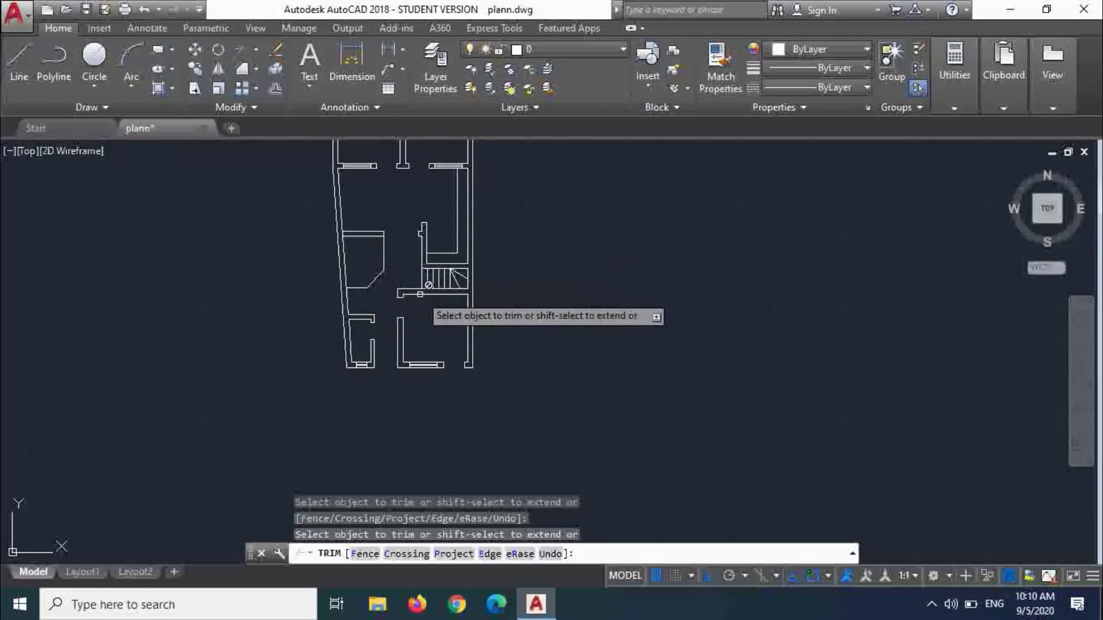
scroll(463, 167, up, 2)
scroll(457, 177, up, 2)
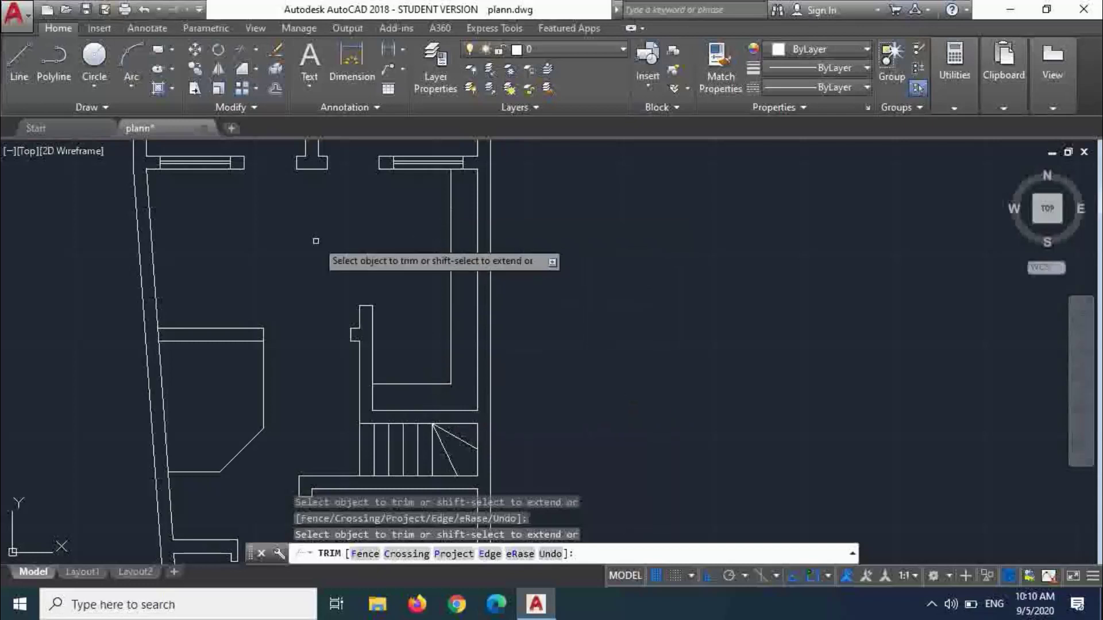
scroll(350, 325, down, 4)
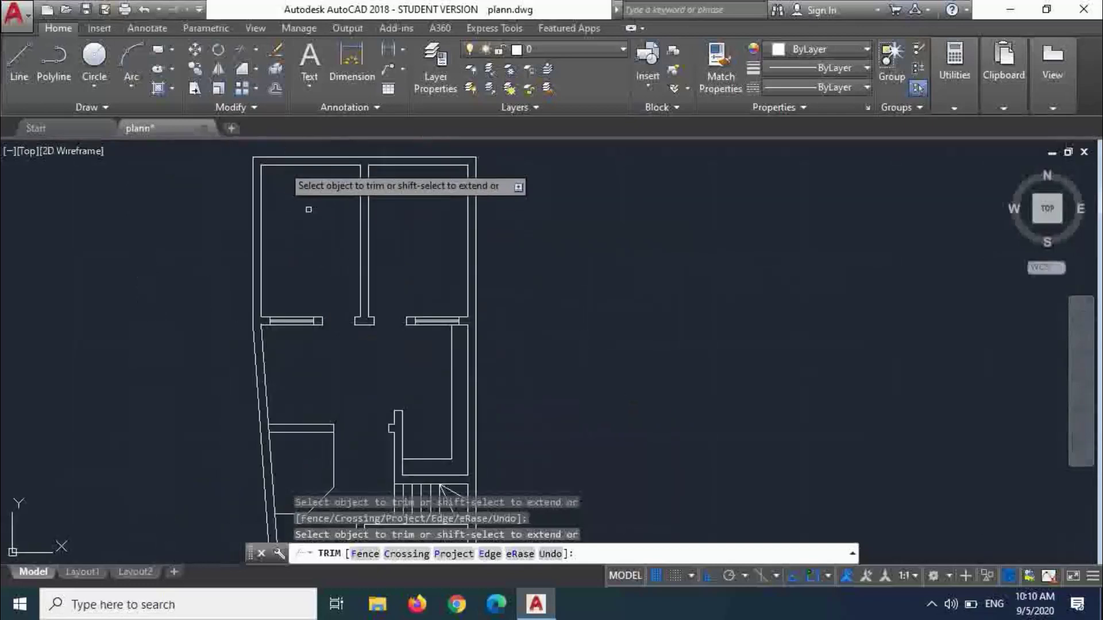
scroll(327, 182, up, 2)
scroll(296, 402, down, 3)
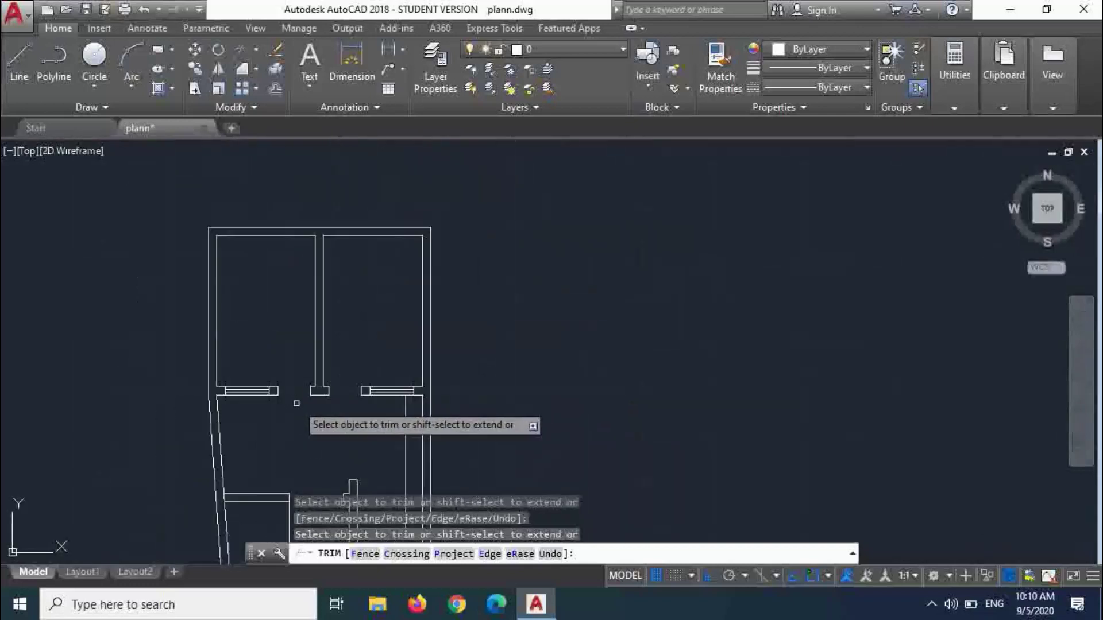
scroll(333, 433, up, 3)
scroll(374, 345, down, 2)
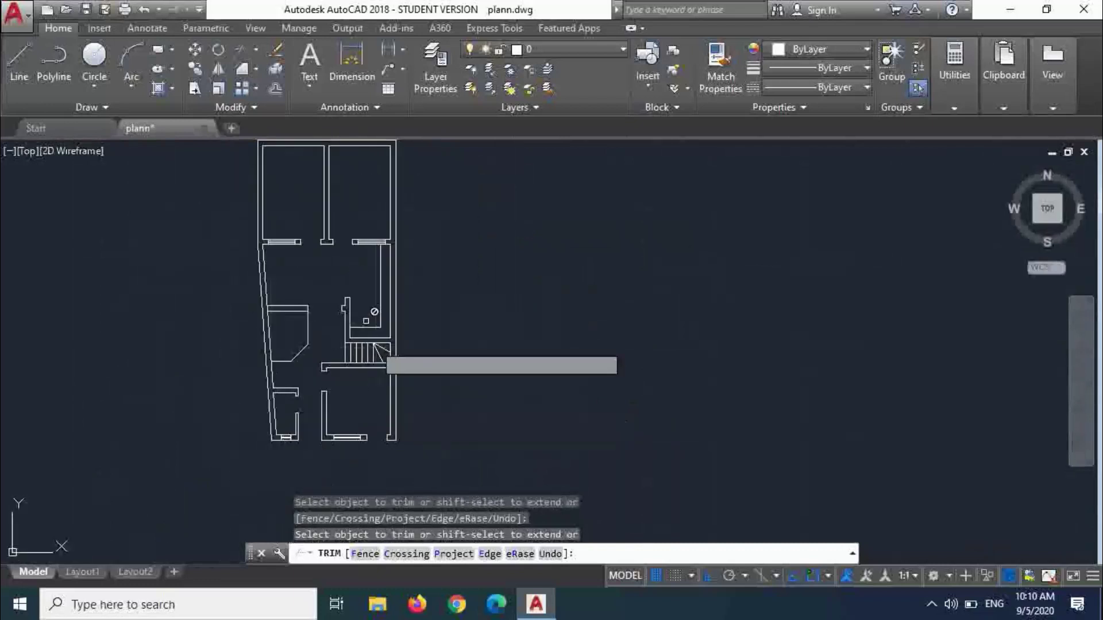
scroll(290, 168, up, 3)
scroll(279, 191, down, 2)
scroll(278, 192, up, 2)
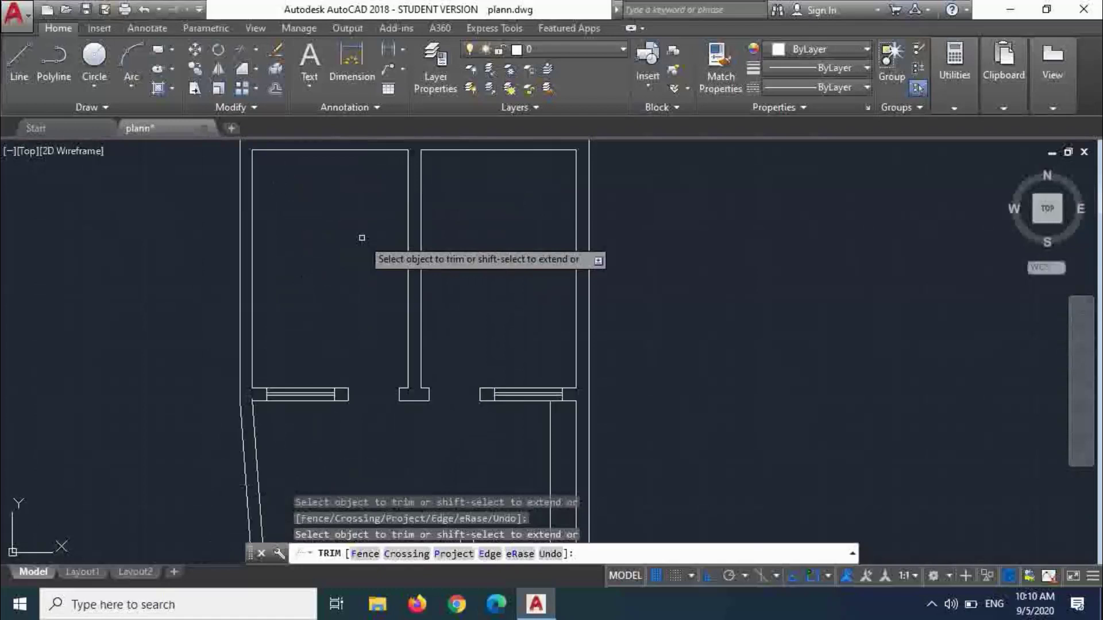
- Leave the trim and save the drawing
key(Escape)
scroll(361, 252, down, 3)
key(ctrl+s)
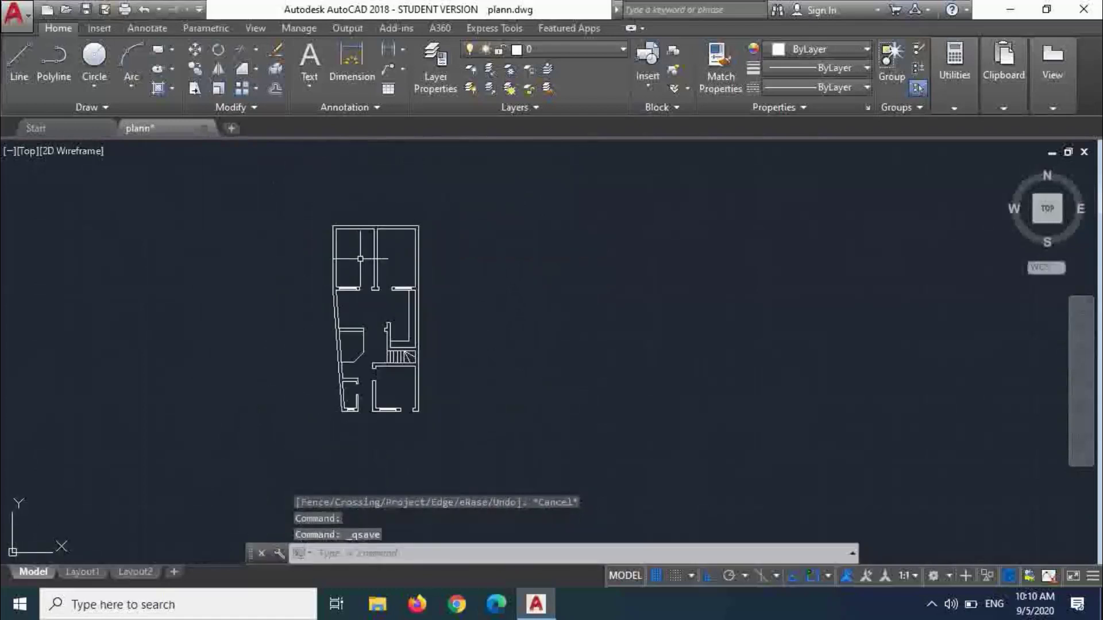
- Add a multiline text label in the top-left room reading "Bed Room" with "9'.5" x 14'" on the second line
scroll(360, 345, up, 2)
scroll(372, 373, down, 1)
scroll(350, 336, down, 2)
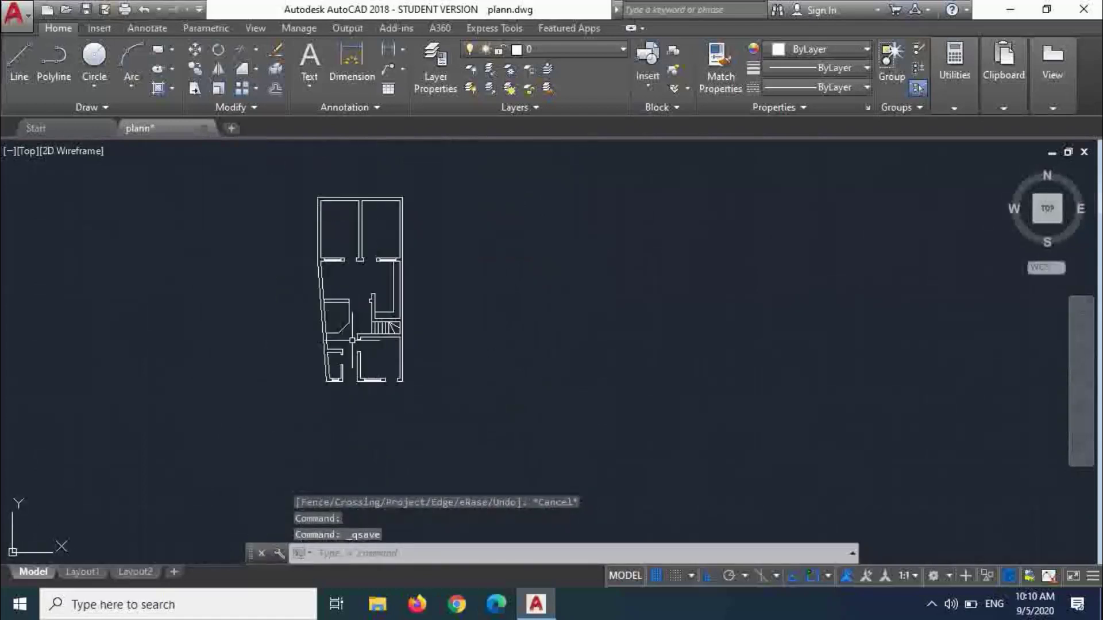
scroll(340, 223, up, 10)
scroll(321, 172, down, 2)
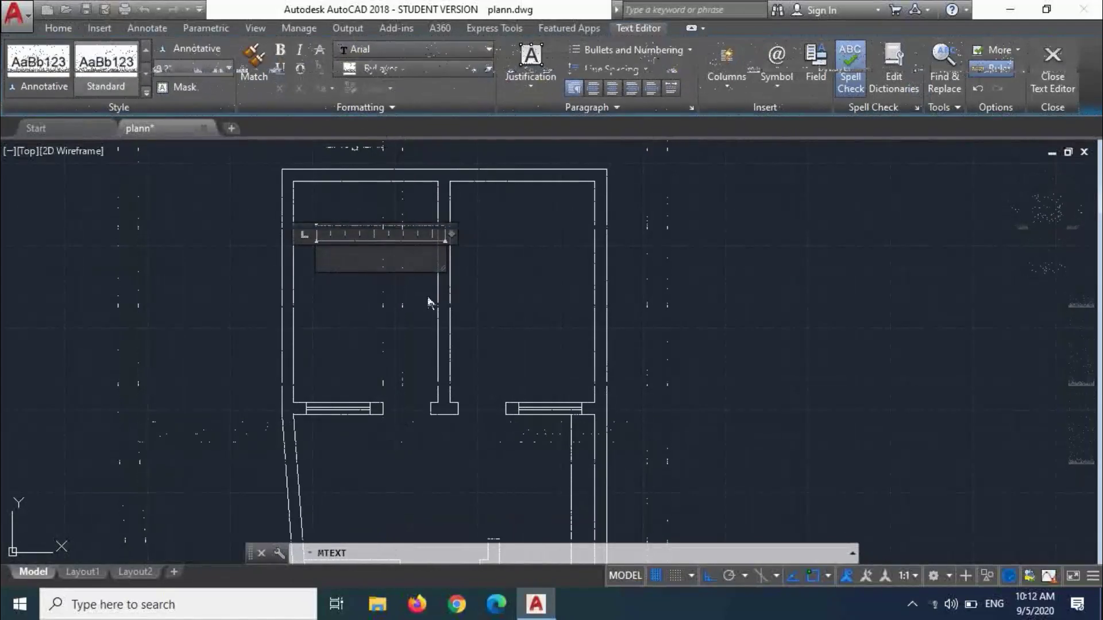
text(Be)
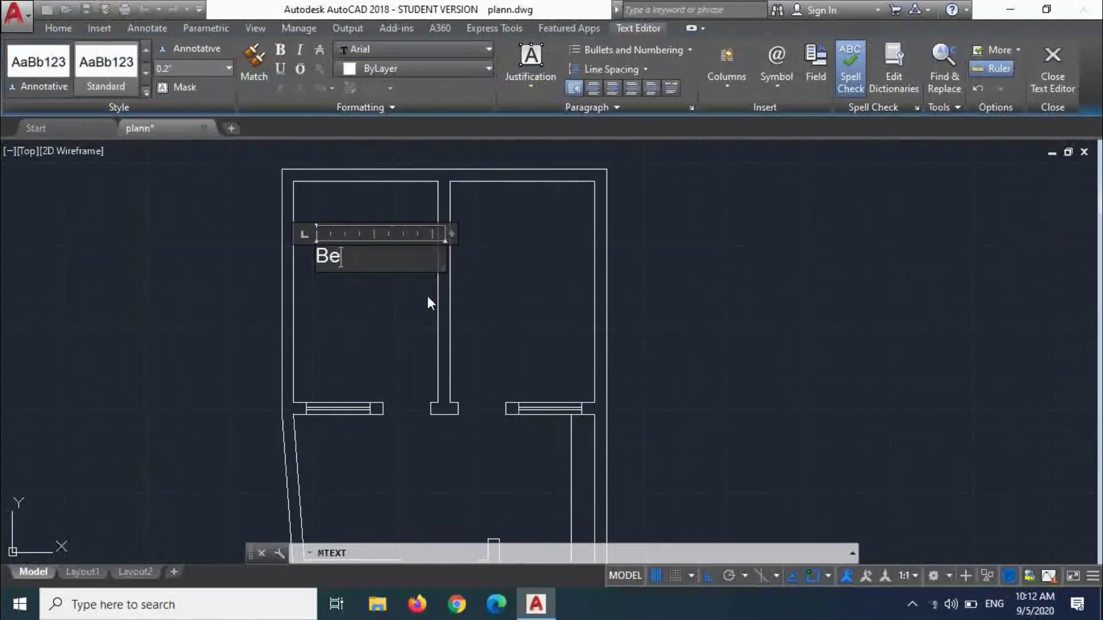
text(d  Room)
key(Return)
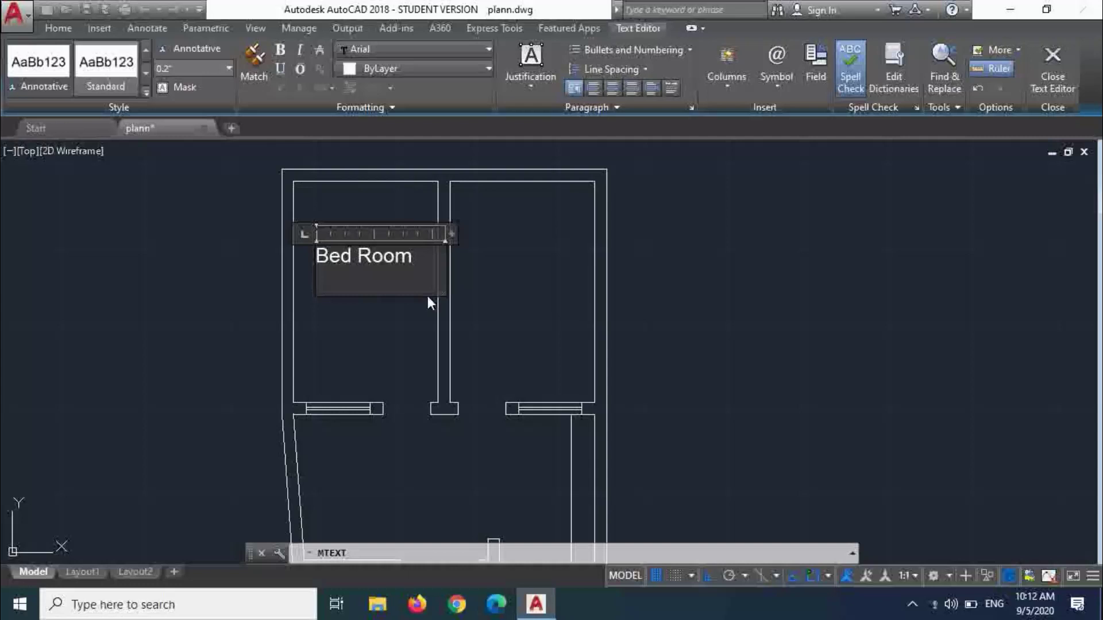
text(9'.5" x 14)
- Centre both lines of the Bed Room label and finish the text
drag(422, 289, 318, 256)
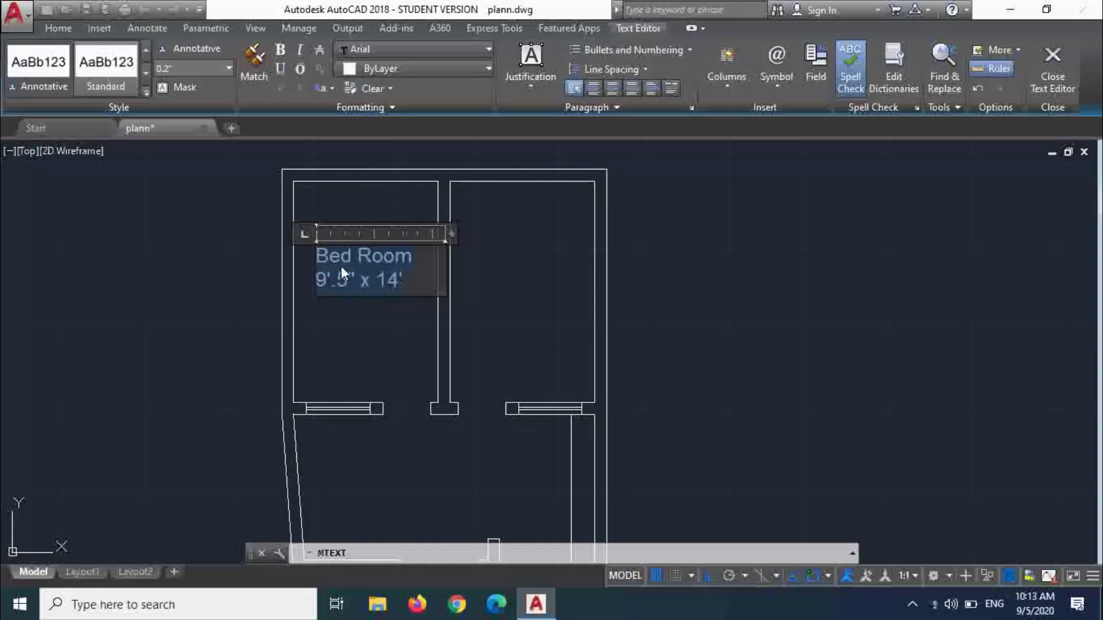
click(613, 92)
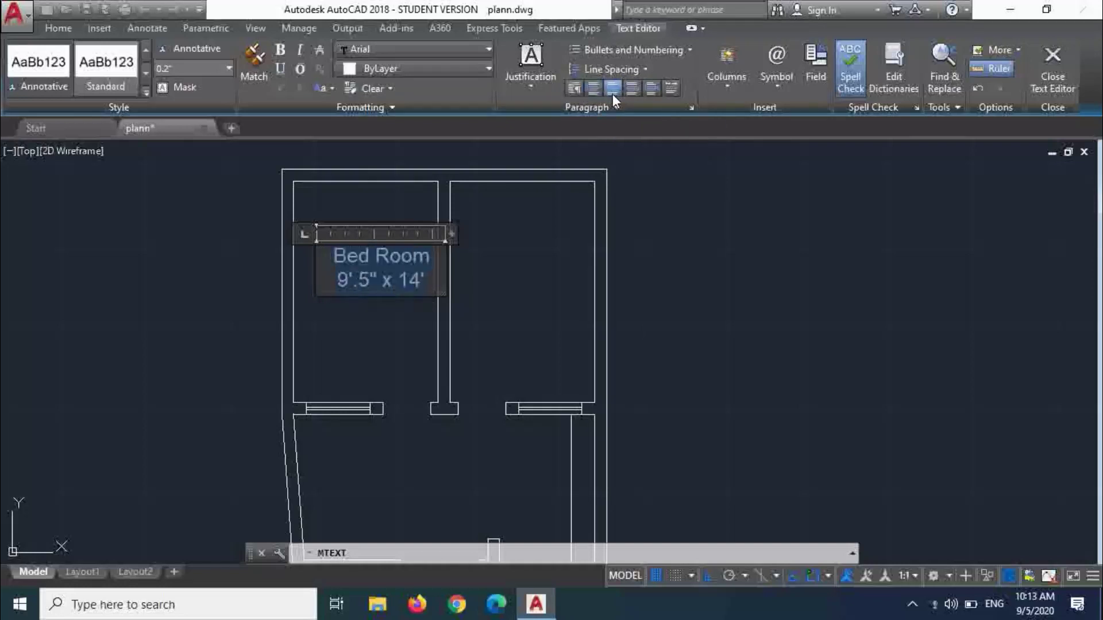
click(246, 200)
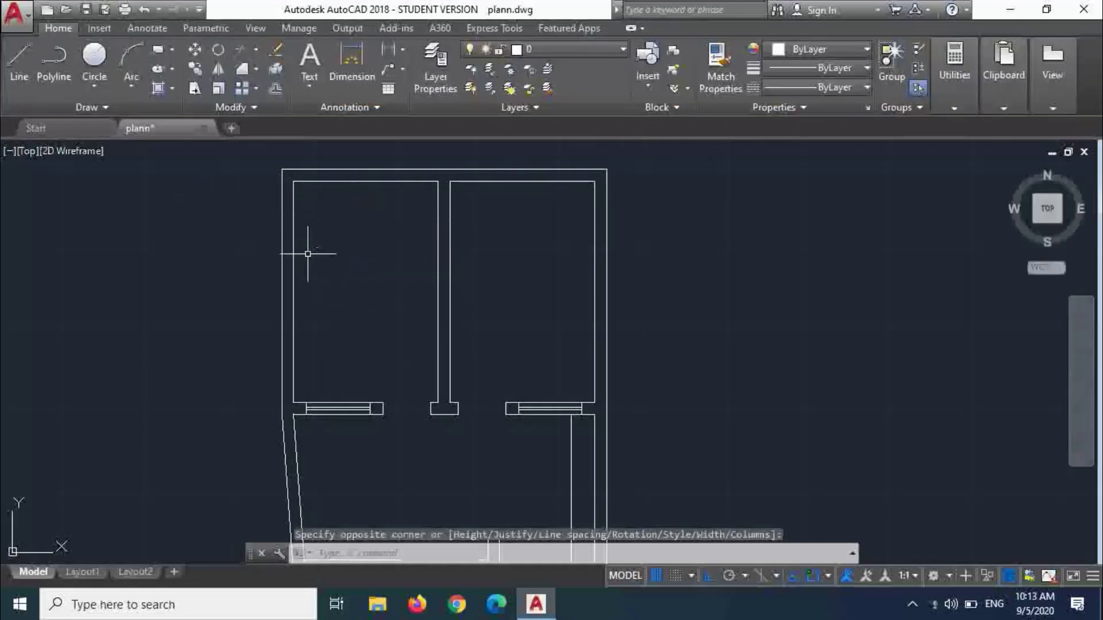
- Reopen the tiny Bed Room label and set the height of all its text to 6"
scroll(308, 253, up, 5)
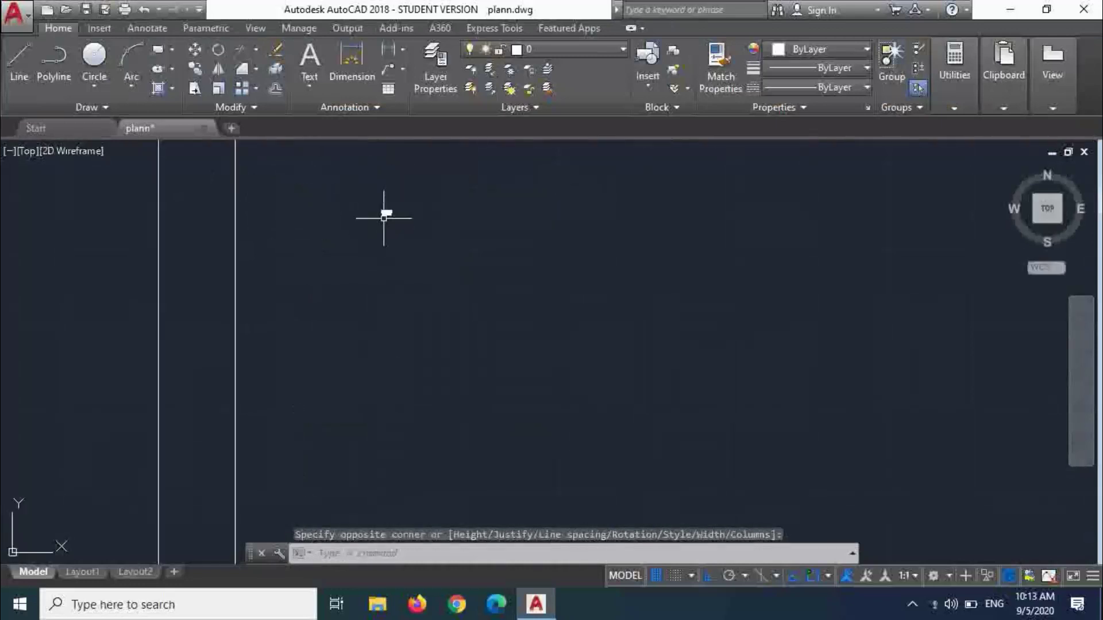
key(Escape)
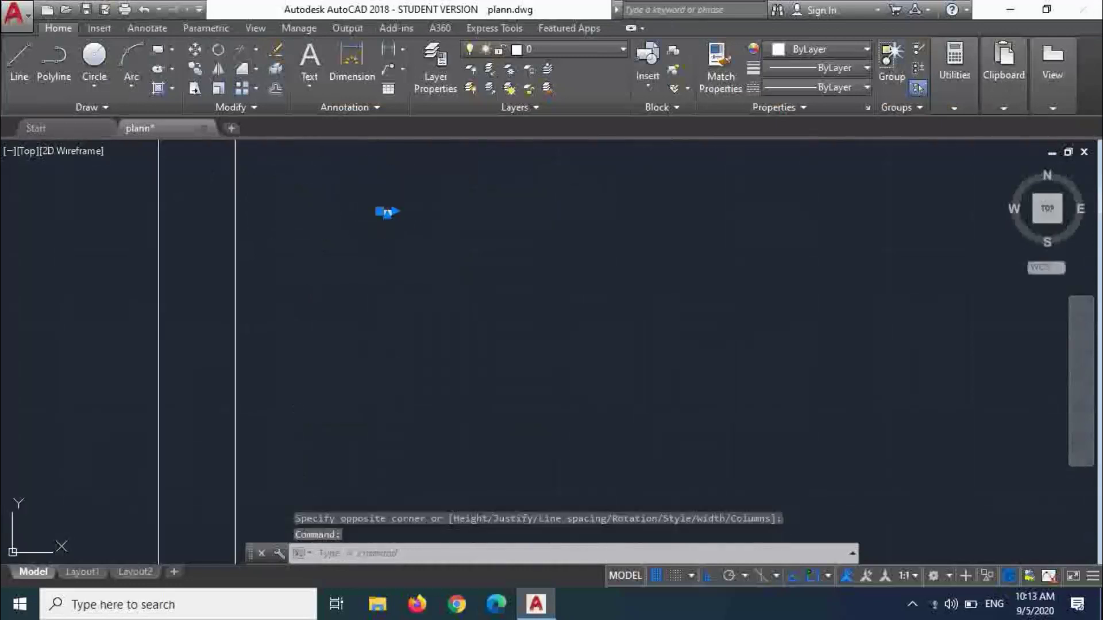
double_click(386, 212)
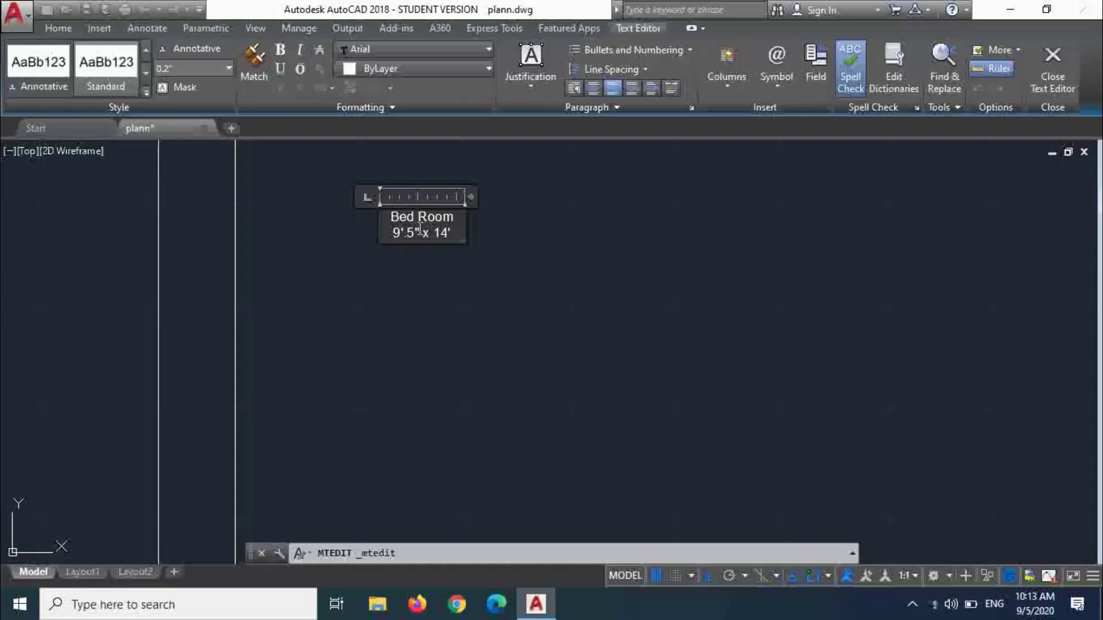
key(ctrl+a)
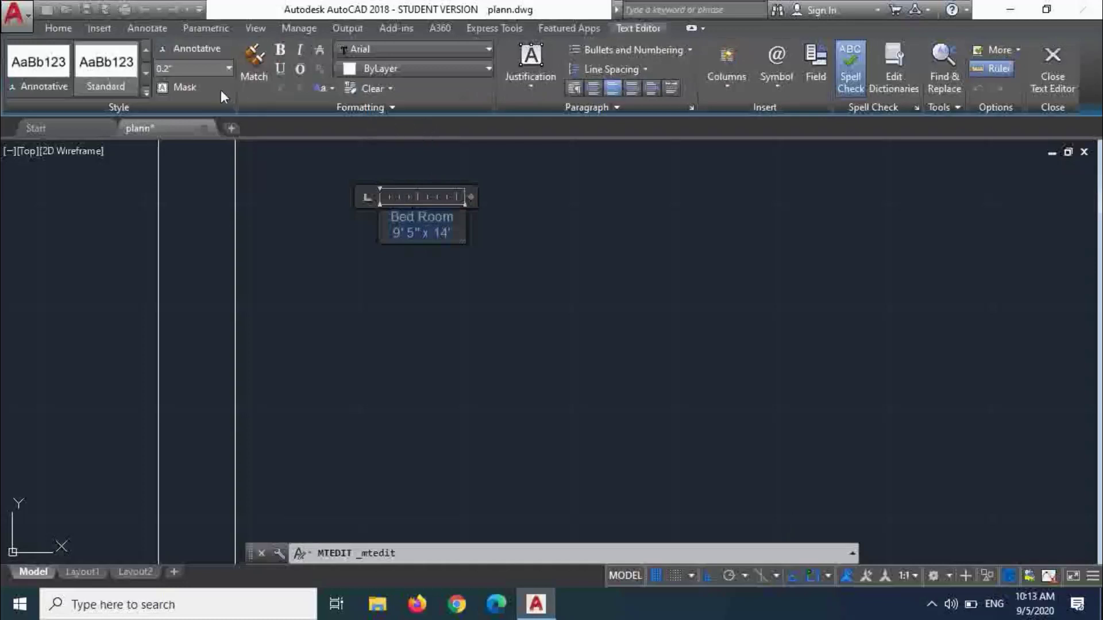
text(6)
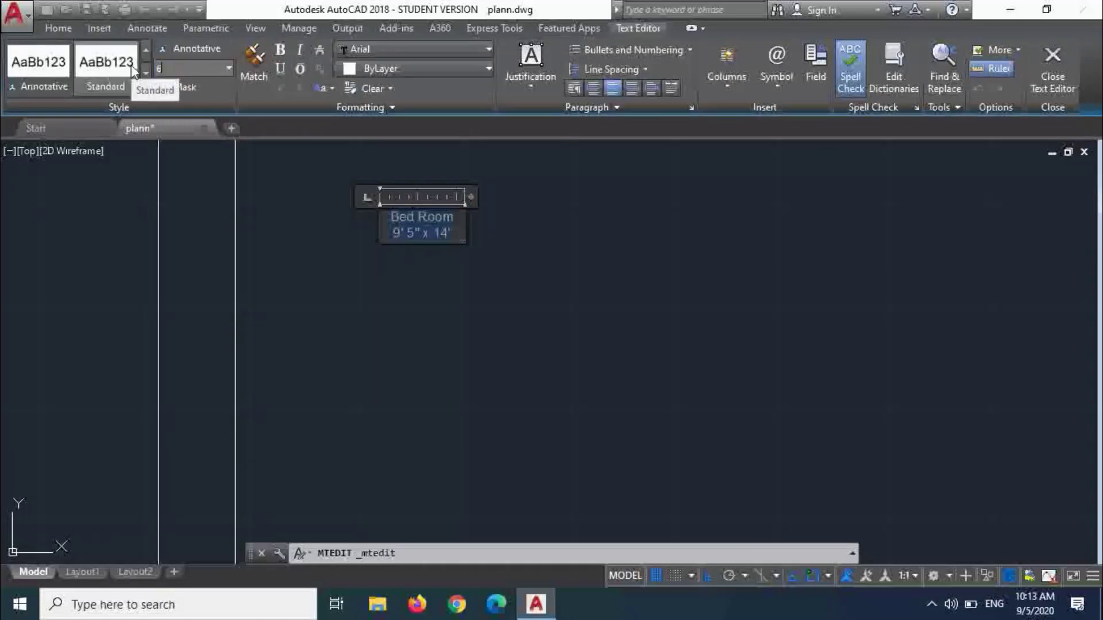
key(Return)
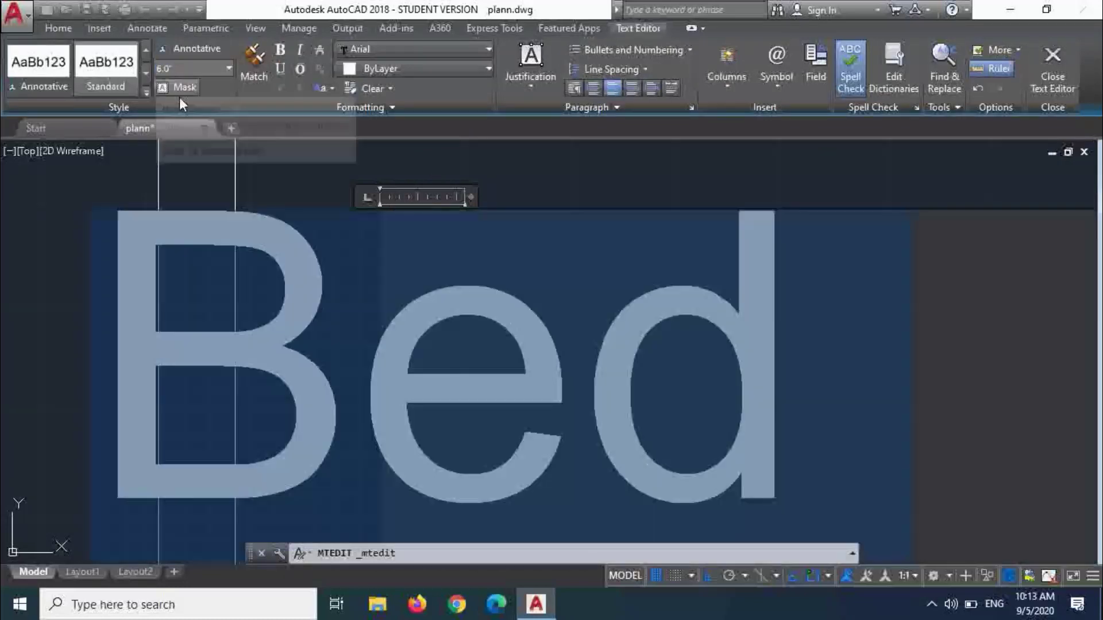
scroll(317, 245, down, 8)
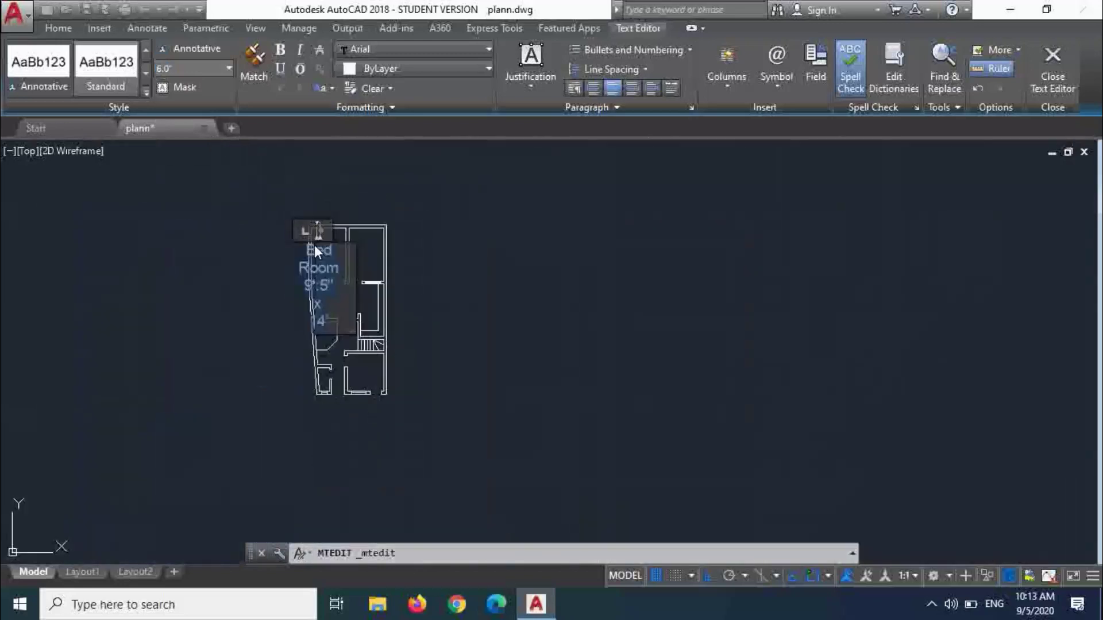
click(283, 250)
- Widen the Bed Room label's text frame so the name and the size each fit on one line
scroll(328, 240, up, 7)
scroll(318, 253, up, 2)
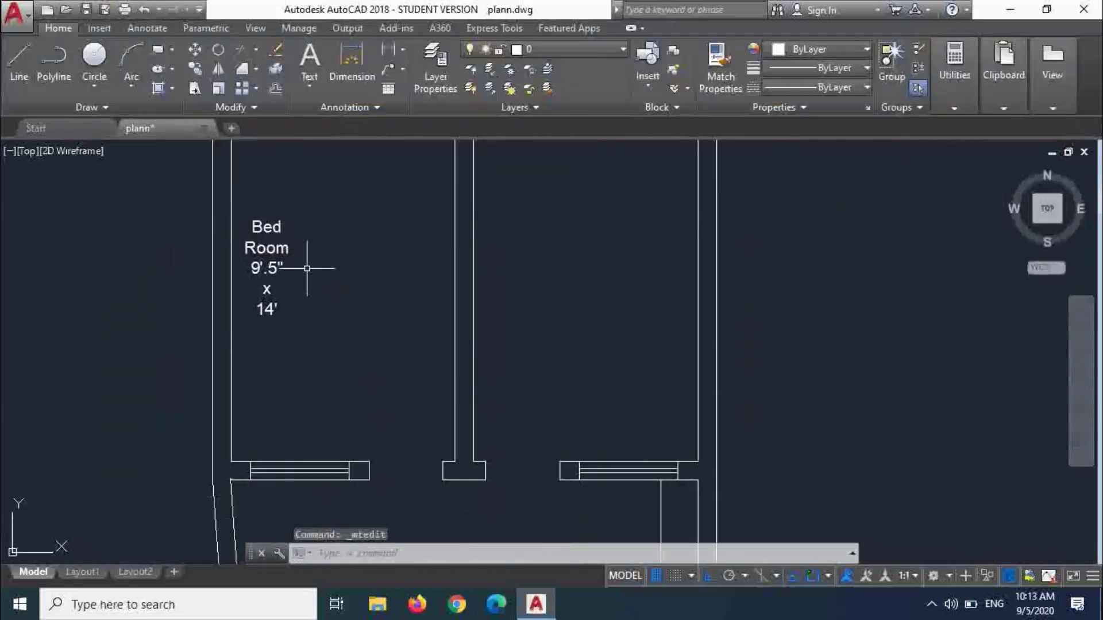
click(279, 248)
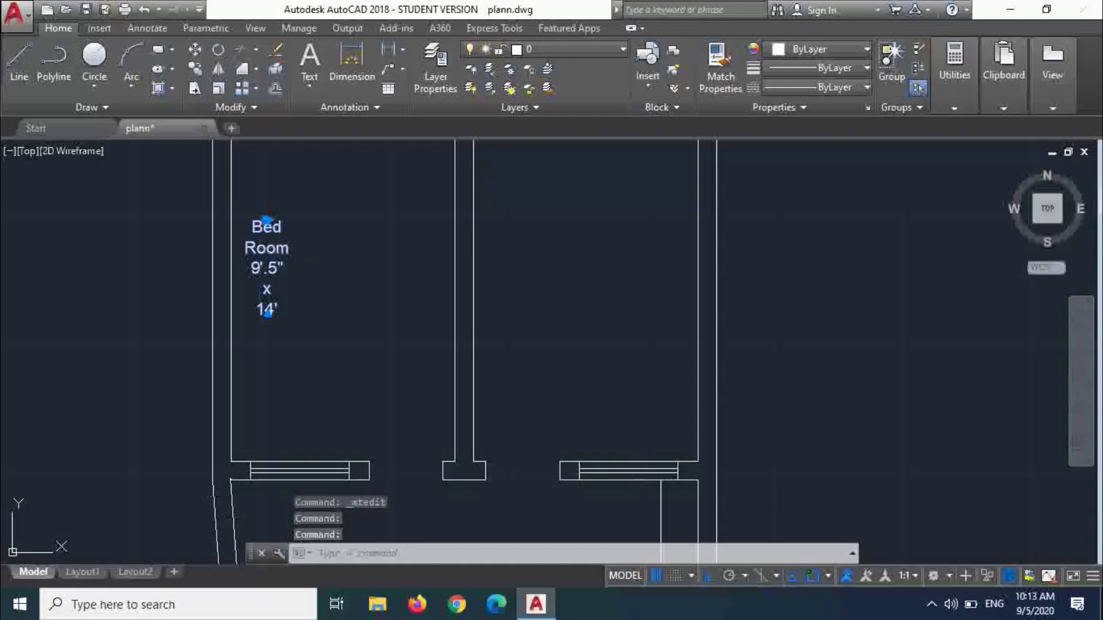
double_click(281, 270)
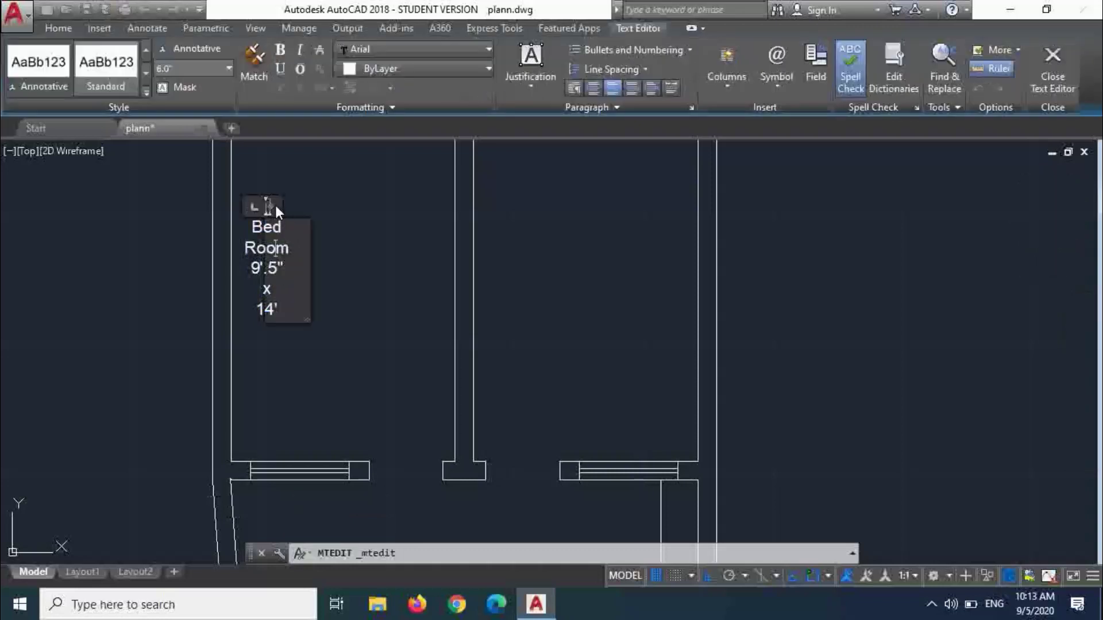
drag(271, 207, 399, 218)
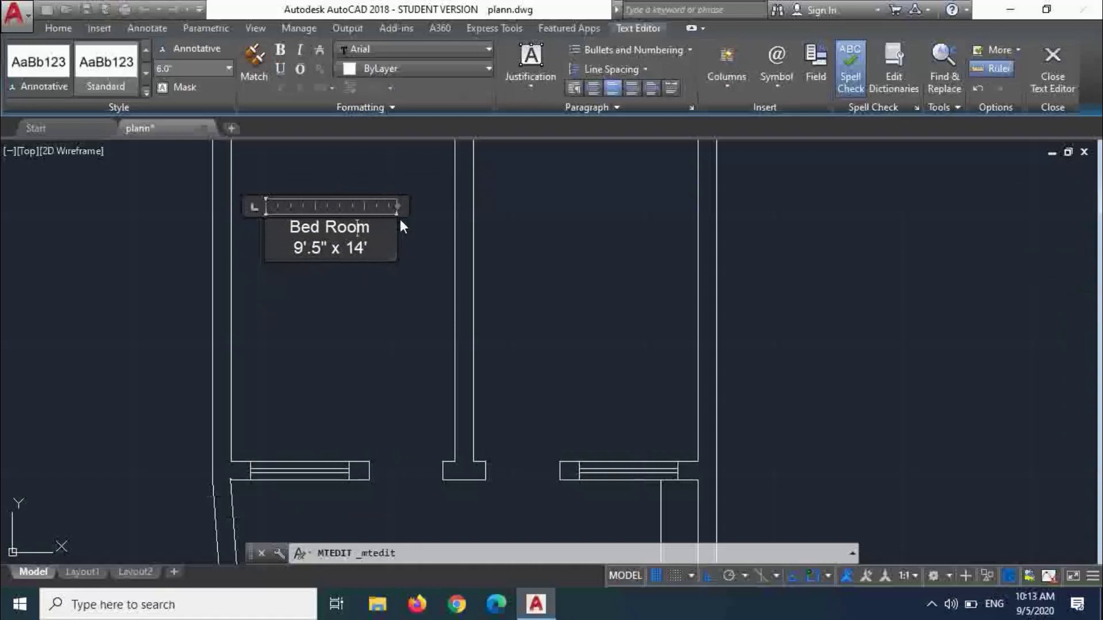
key(Return)
key(ctrl+l)
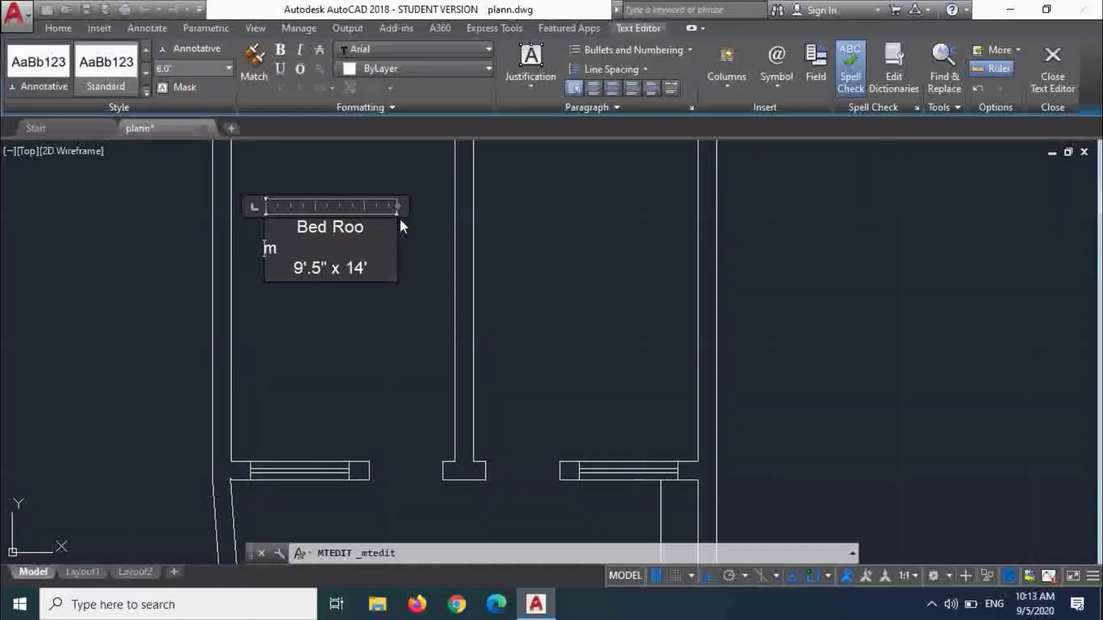
key(BackSpace)
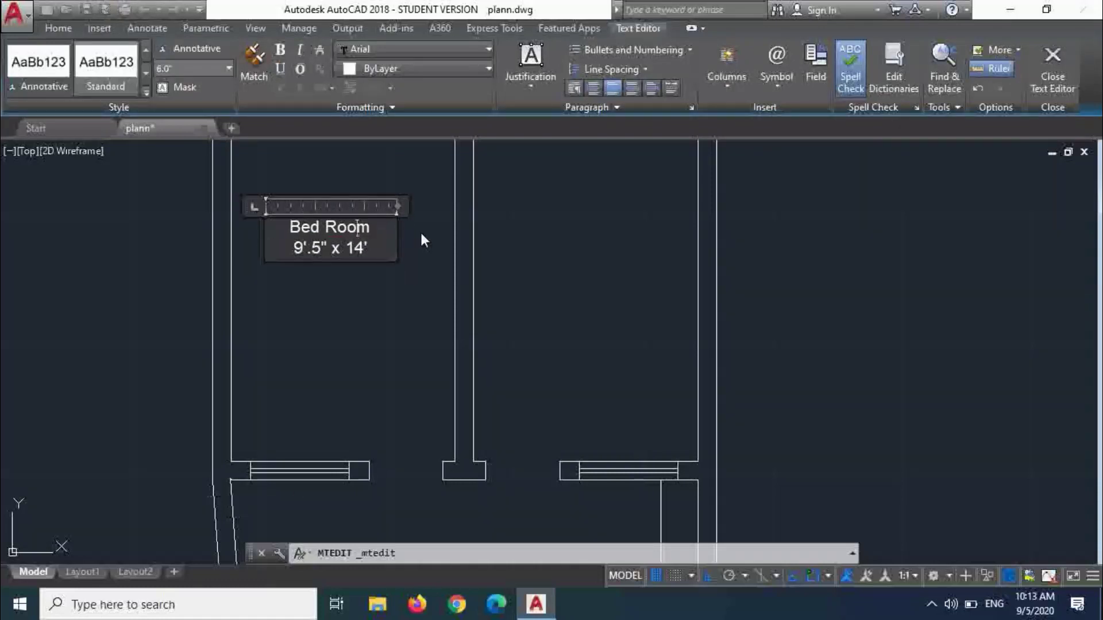
click(415, 295)
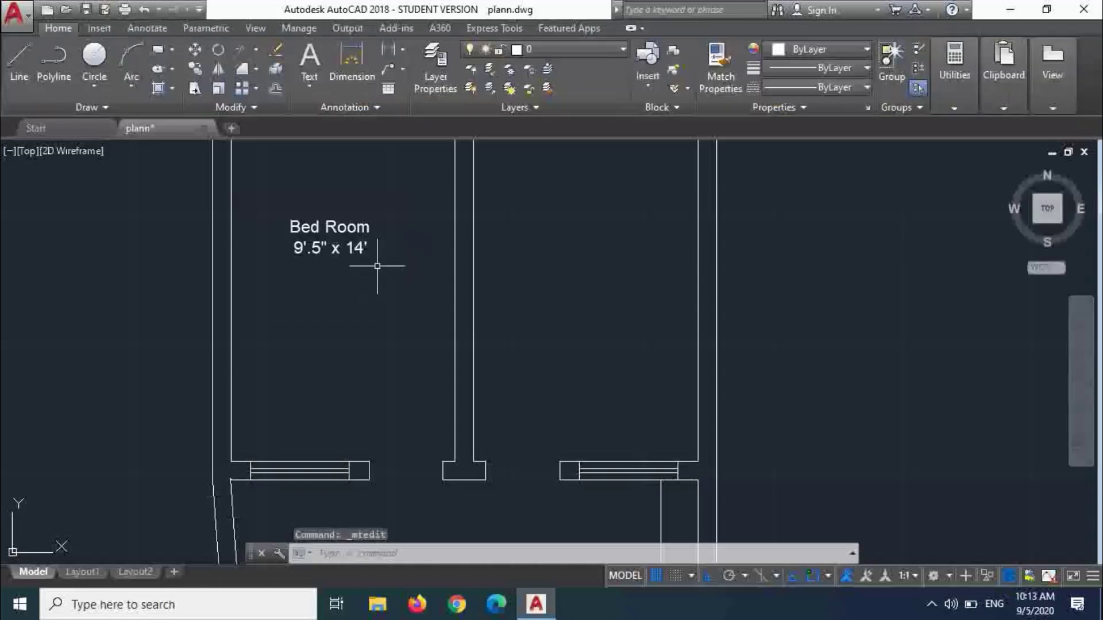
- Move the Bed Room label straight down towards the middle of the top-left room
text(m)
key(Return)
click(350, 252)
key(Return)
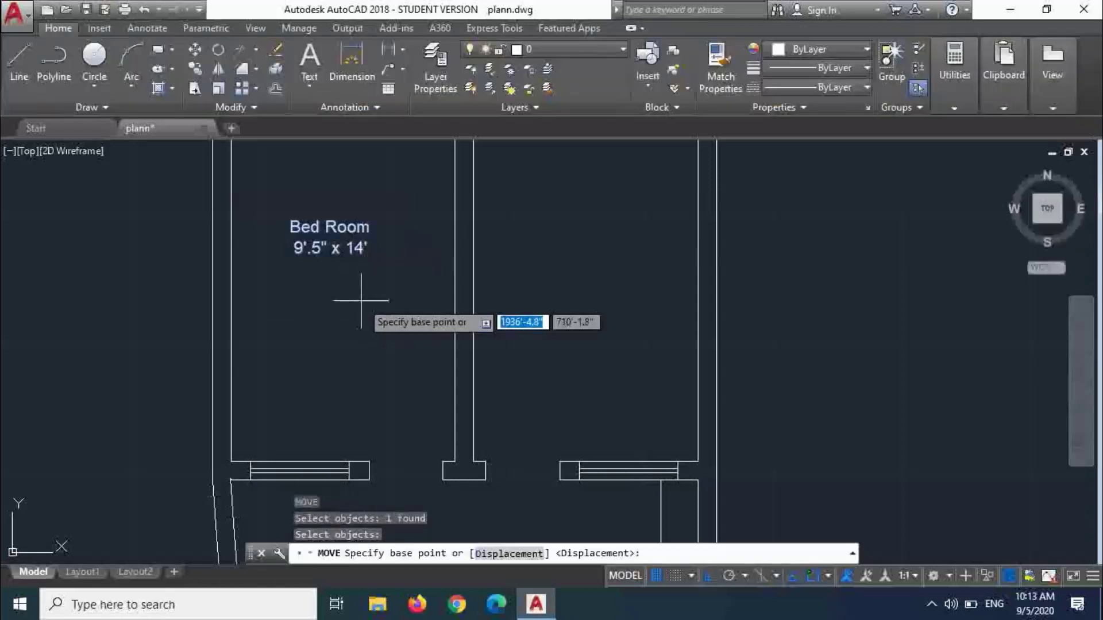
click(374, 307)
click(372, 348)
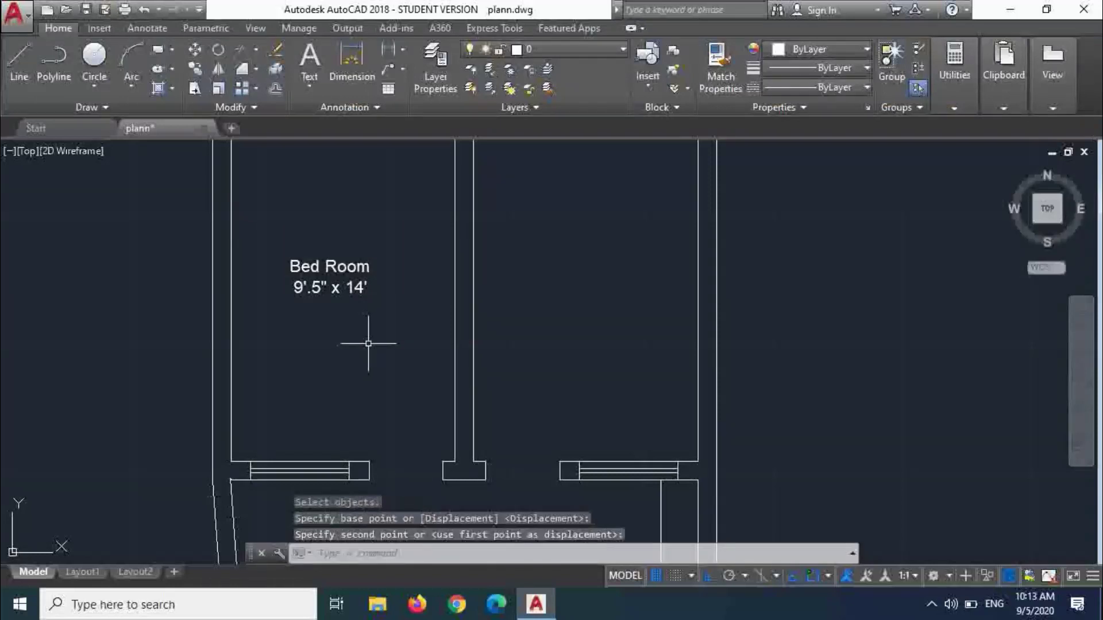
- Copy the Bed Room label horizontally into the top-right room
text(co)
key(Return)
click(361, 290)
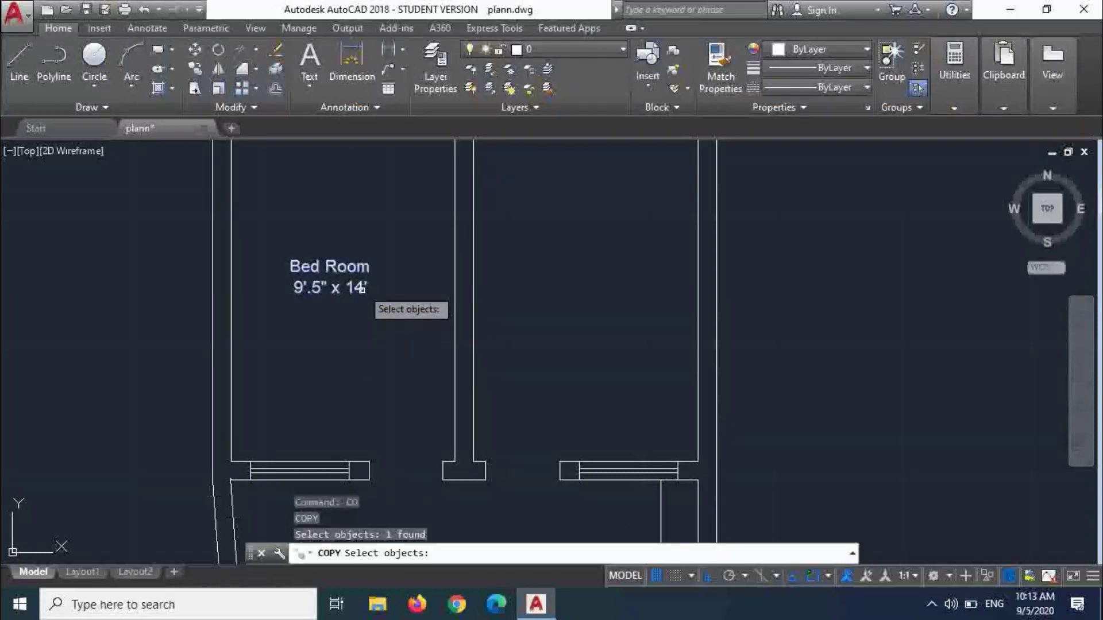
key(Return)
click(374, 338)
click(625, 310)
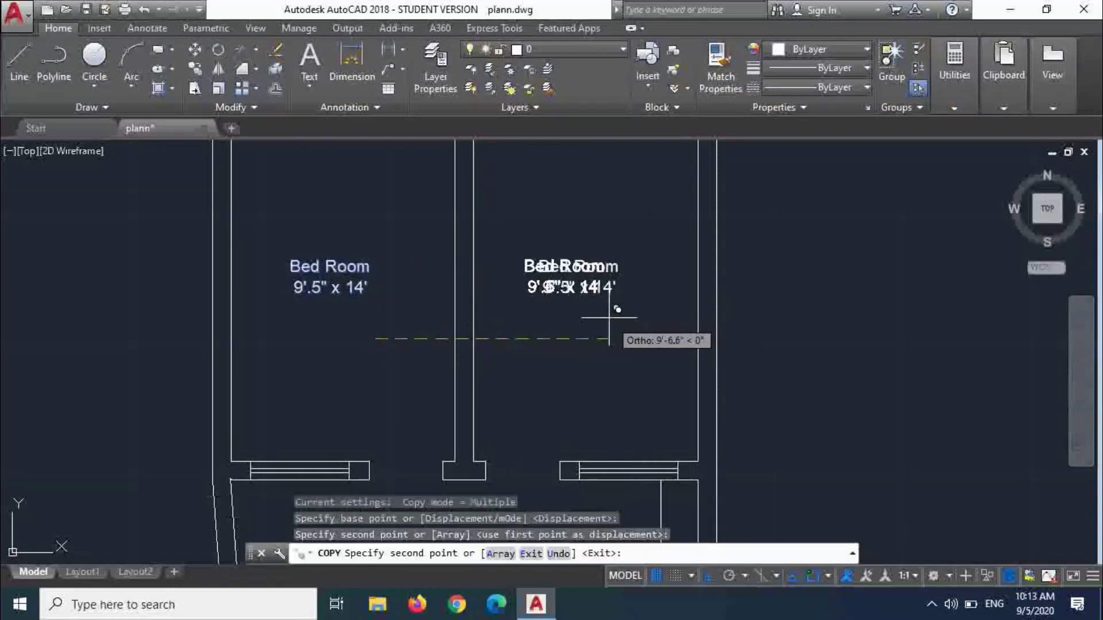
key(Escape)
- Copy the top-right room's label straight down about 31'-7" into the bottom-right room below the stairs
scroll(590, 376, down, 5)
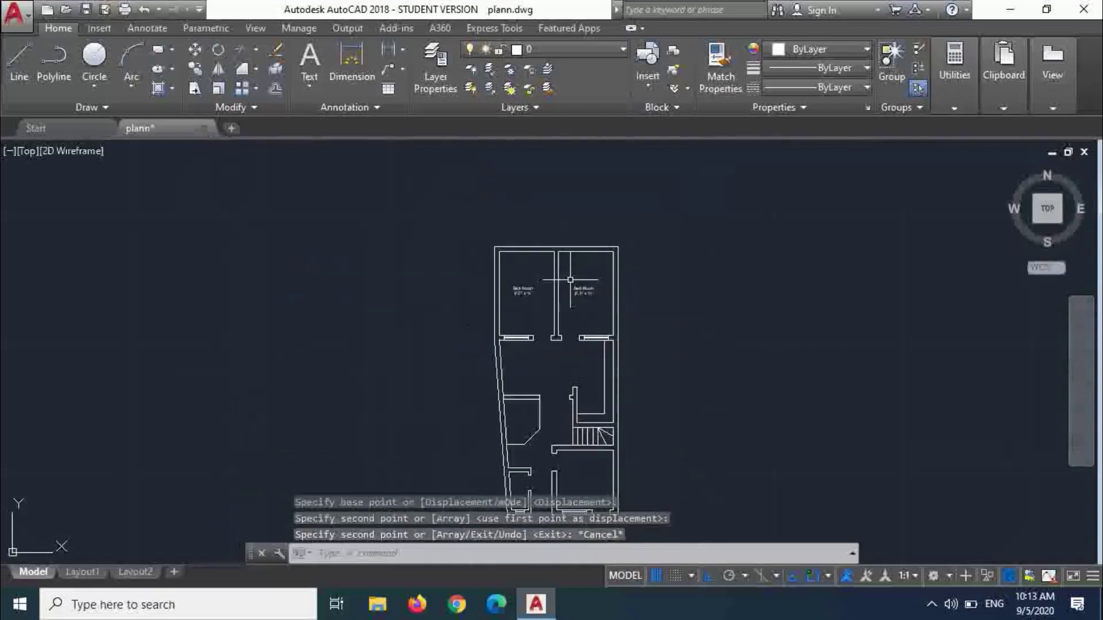
scroll(591, 376, up, 4)
scroll(566, 262, down, 4)
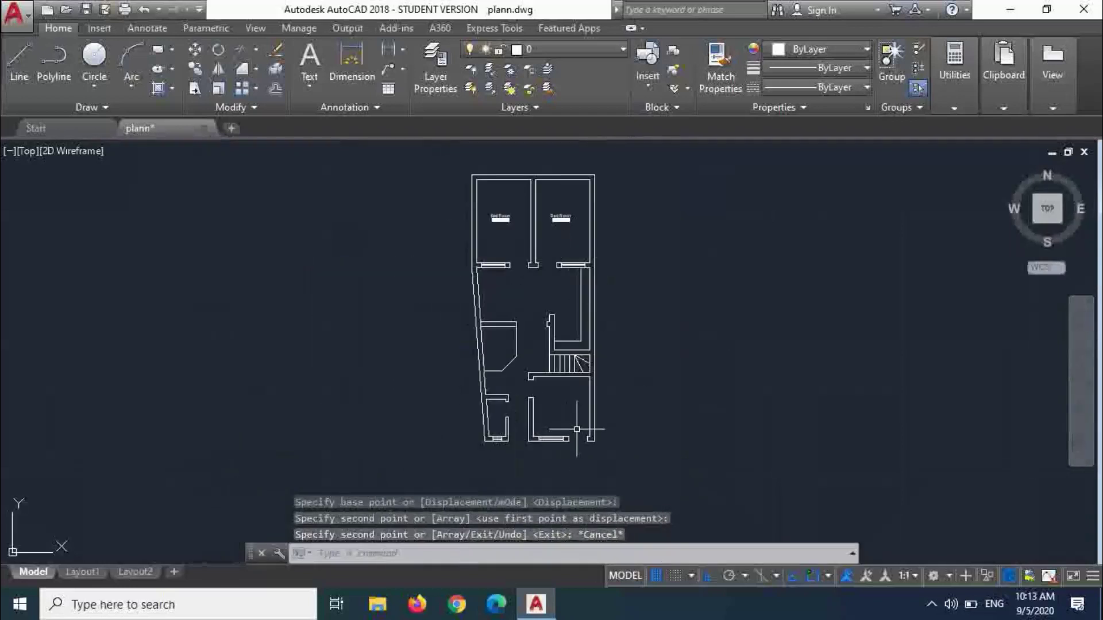
scroll(563, 233, up, 2)
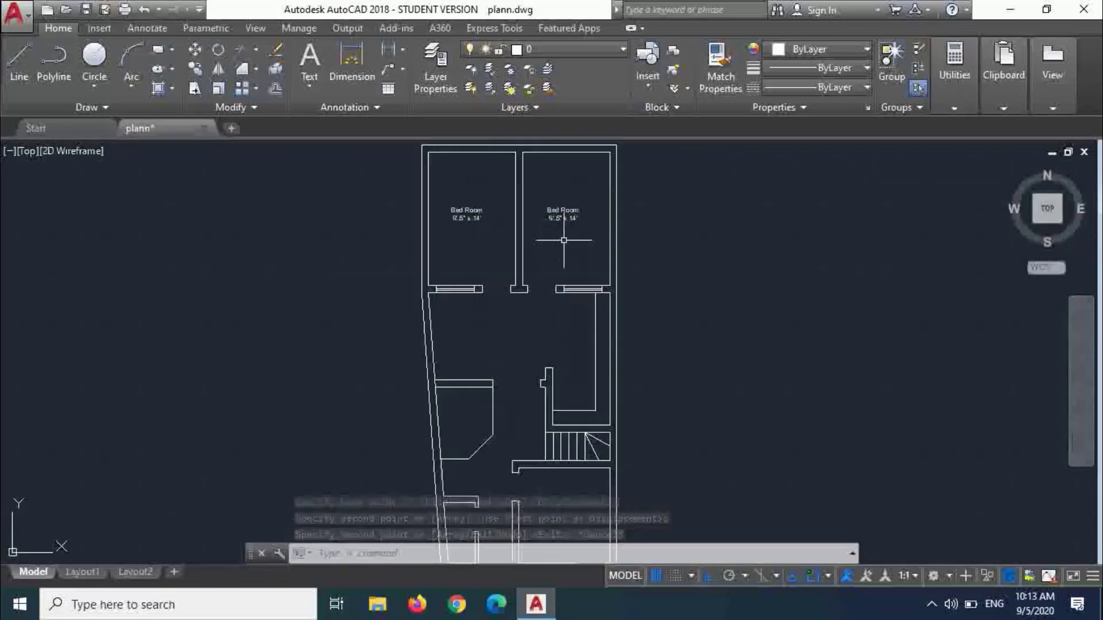
text(Co)
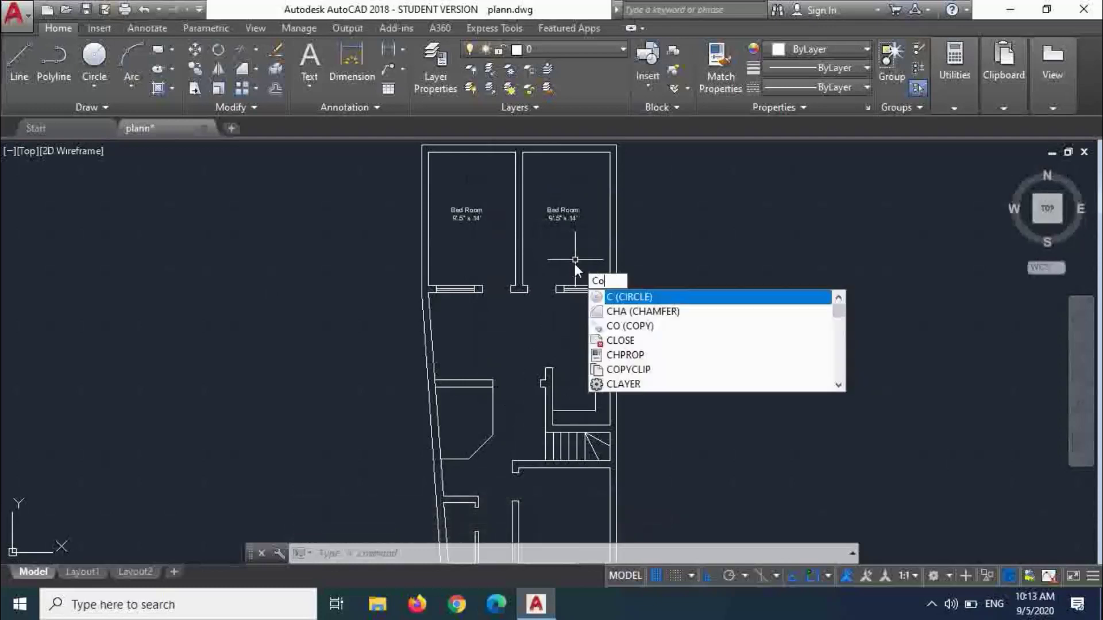
key(Return)
click(563, 213)
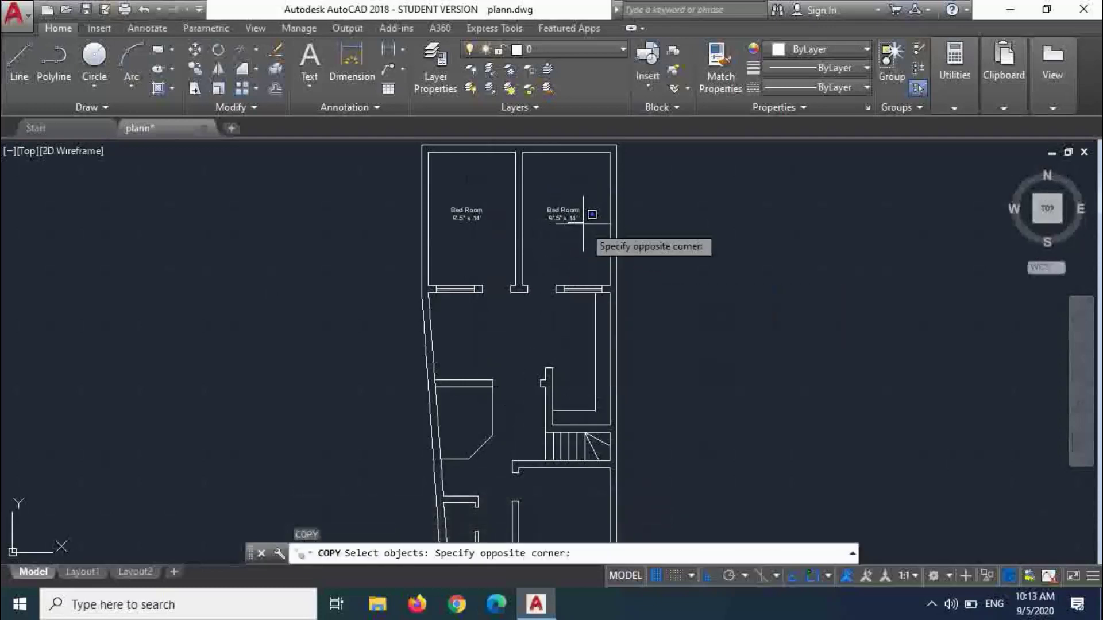
click(565, 213)
click(565, 212)
key(Return)
click(614, 235)
scroll(603, 258, down, 4)
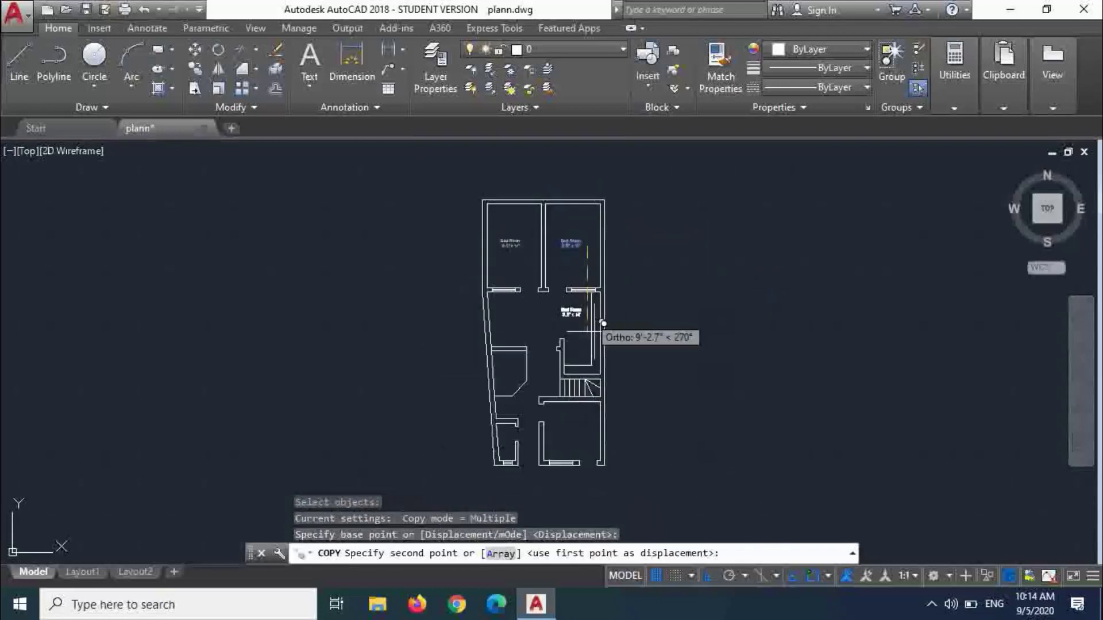
scroll(601, 405, up, 5)
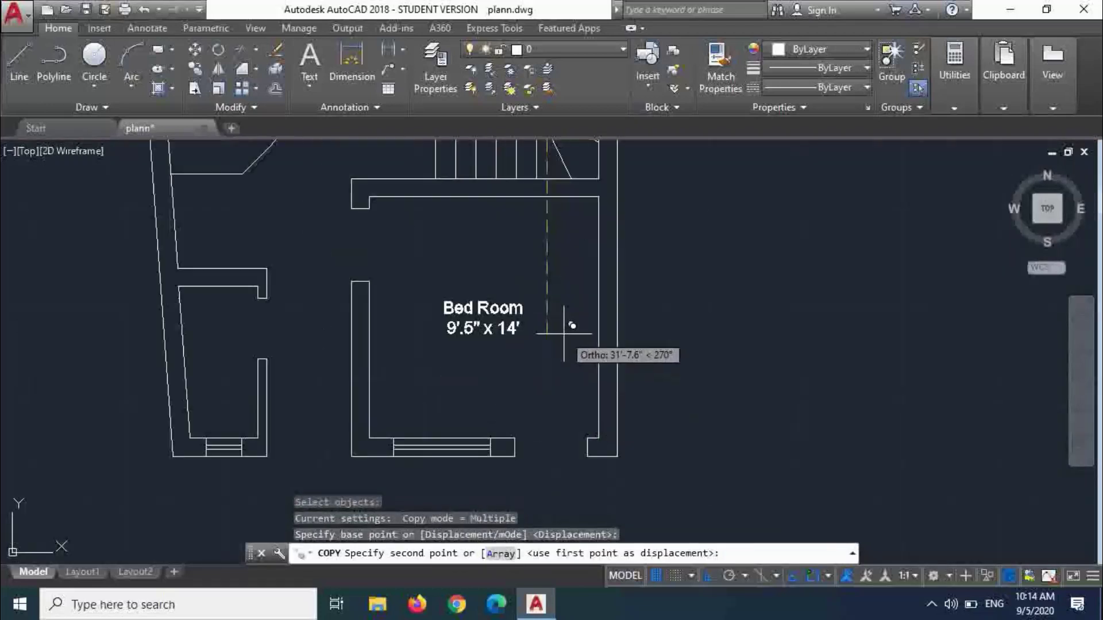
click(504, 317)
key(Escape)
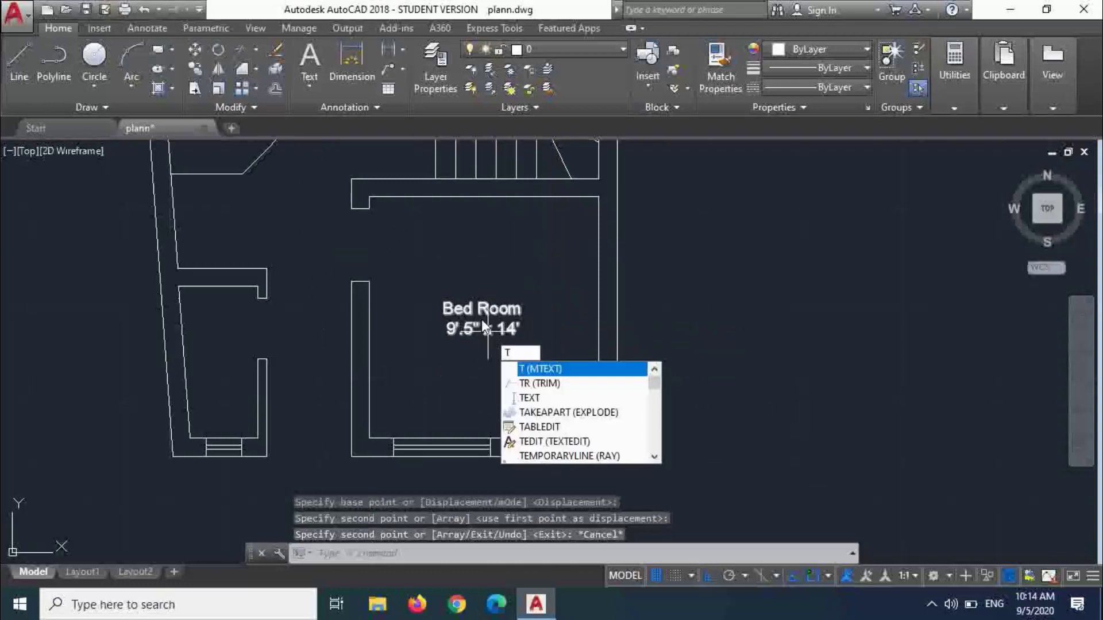
- Rename the copied Bed Room label in the room below the stairs to D/Room
key(Escape)
click(481, 319)
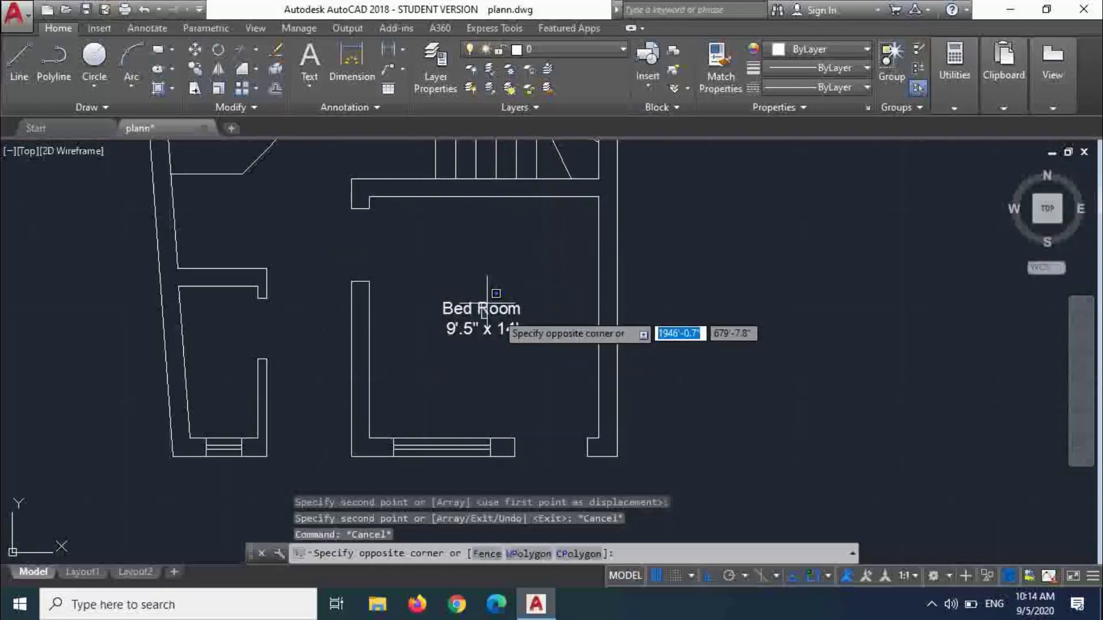
click(487, 310)
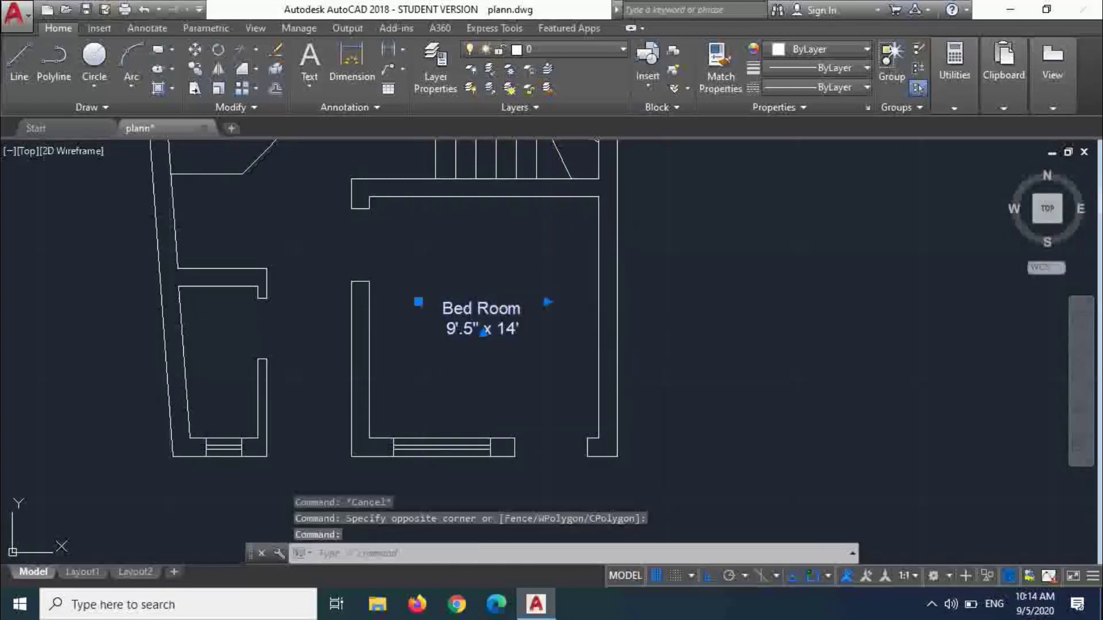
double_click(492, 310)
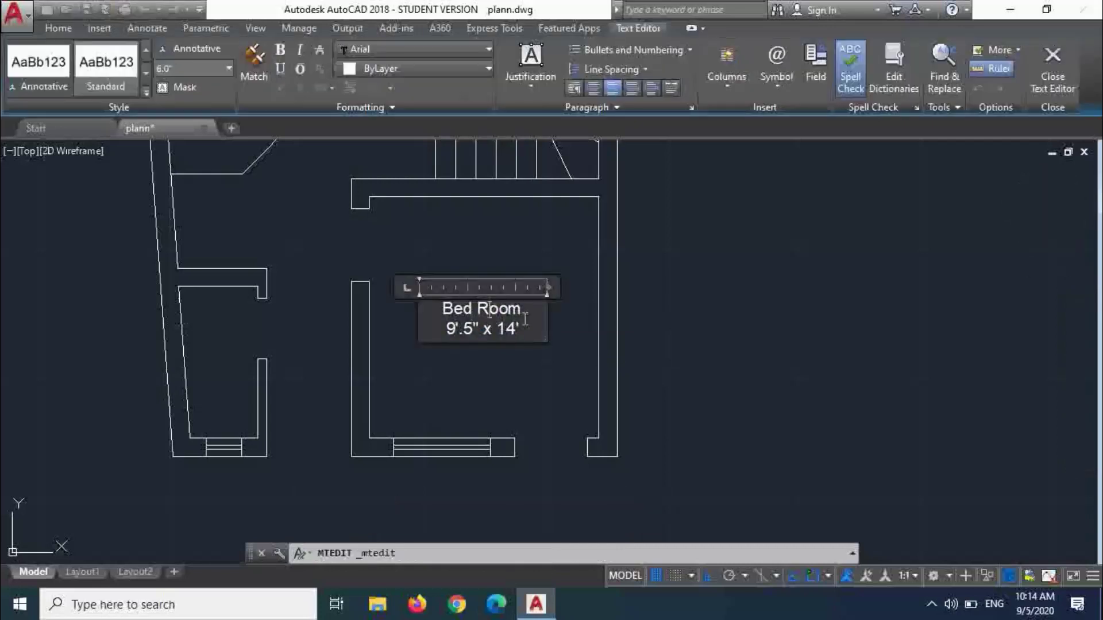
key(shift+Left)
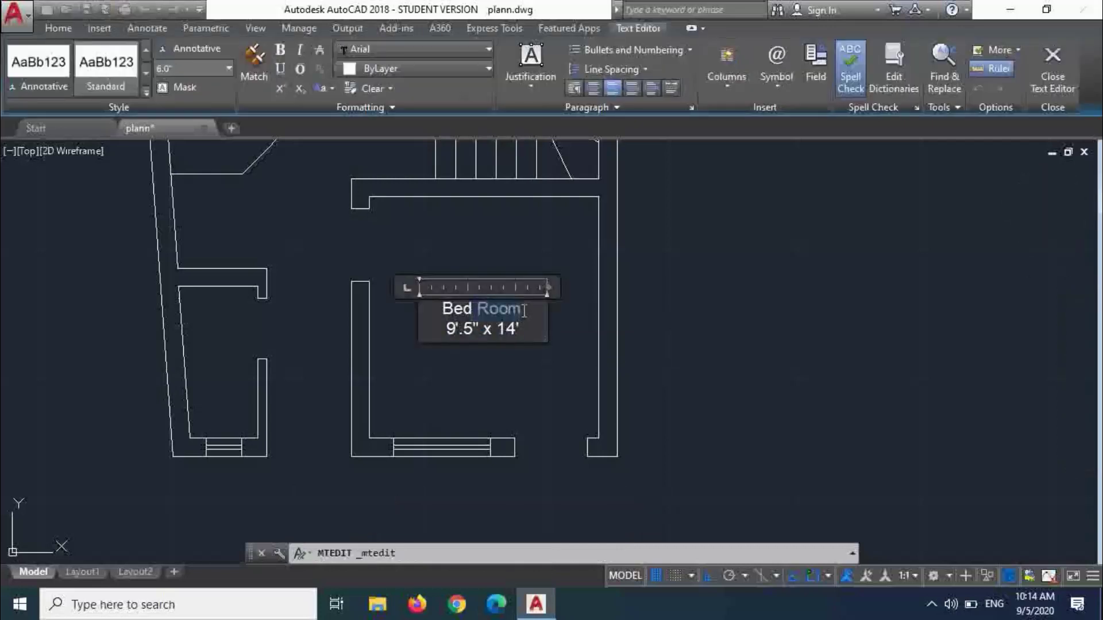
key(shift+Left)
key(shift+Left)
key(shift+Left)
key(shift+Left)
text(Draw)
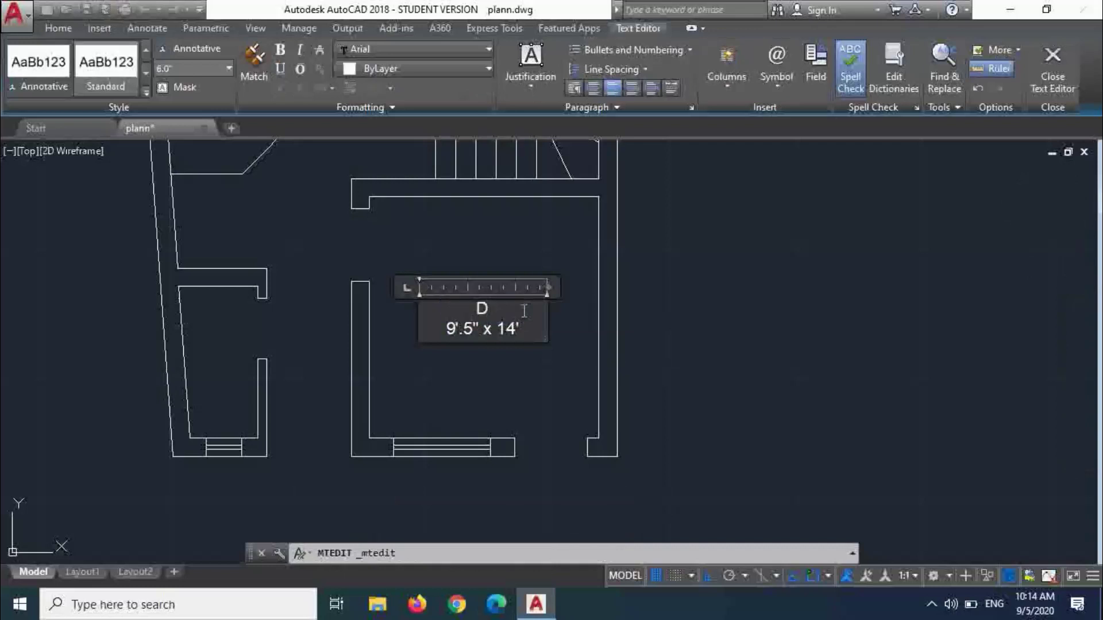
key(BackSpace)
key(BackSpace)
key(BackSpace)
text(/Room)
- Change the size line of the D/Room label to 9'.5" x 10' and finish editing the text
key(Down)
key(BackSpace)
key(BackSpace)
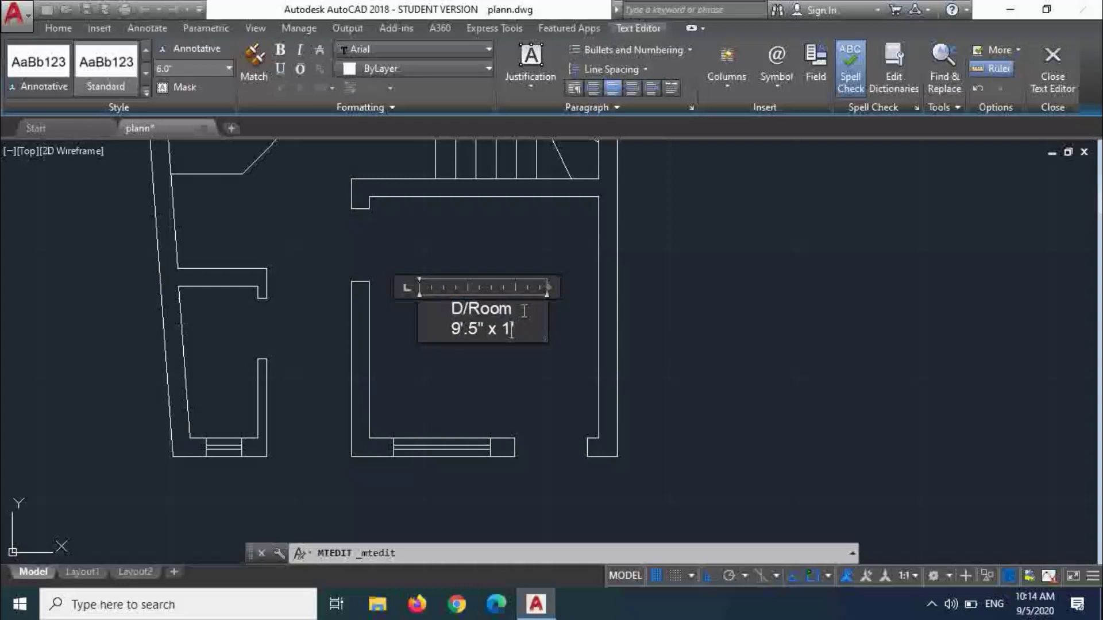
key(BackSpace)
key(BackSpace)
key(BackSpace)
key(BackSpace)
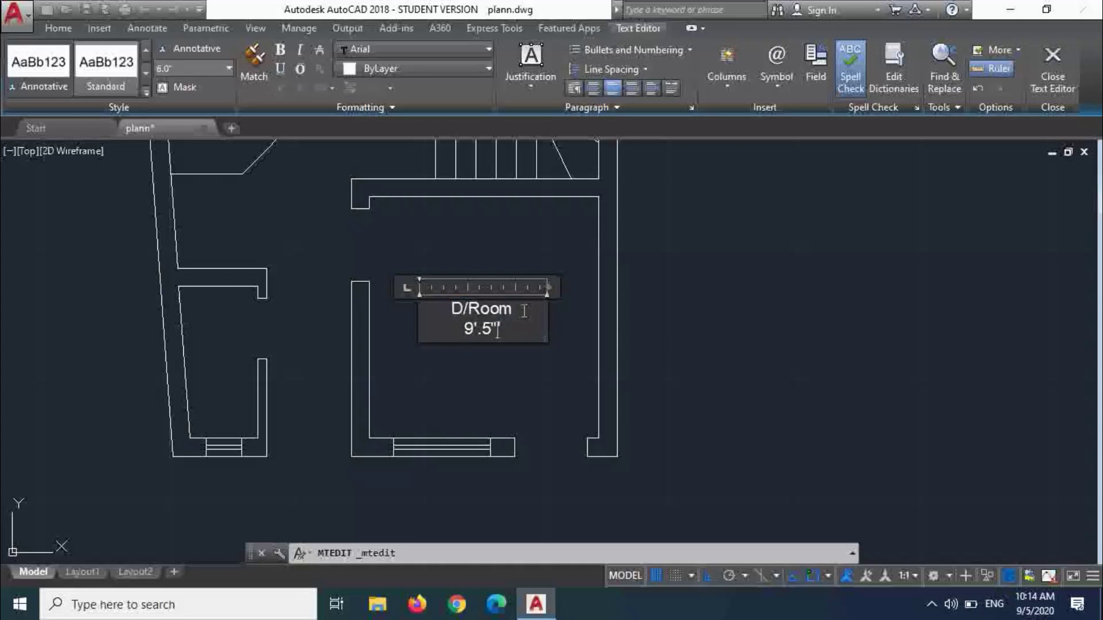
text(x 10)
key(Return)
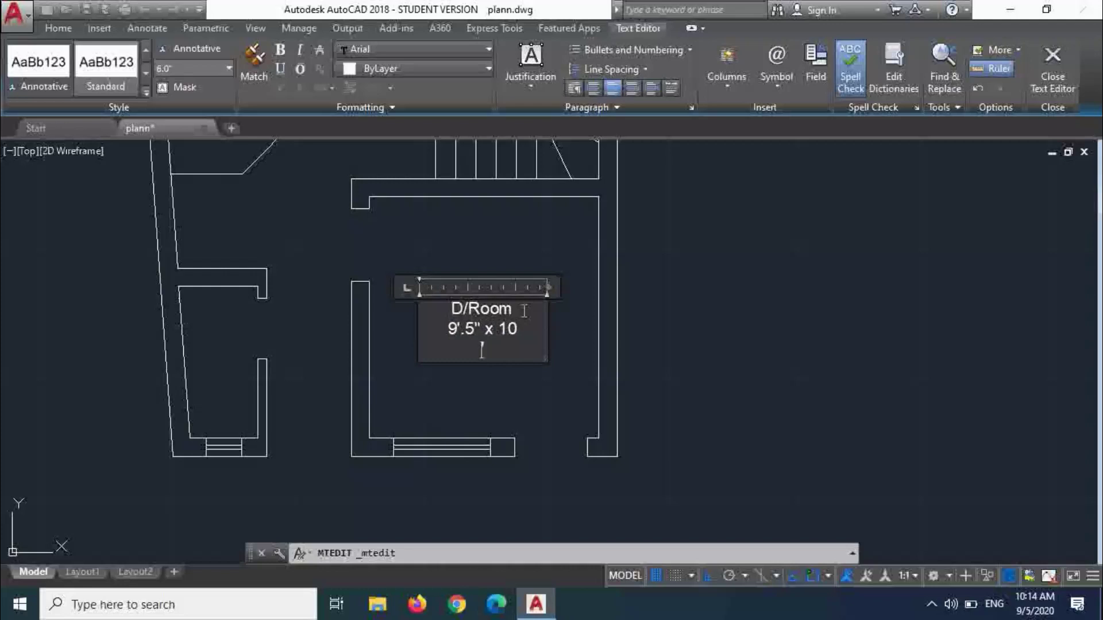
key(ctrl+l)
key(BackSpace)
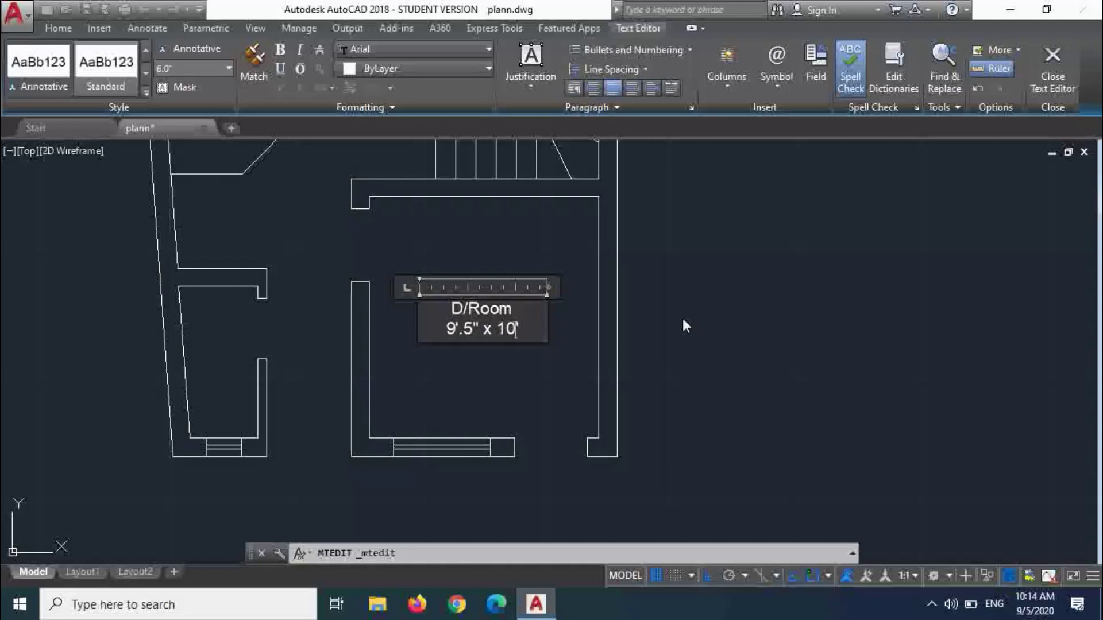
click(709, 320)
- Copy the D/Room label horizontally about 10'-8" into the small room at the plan's bottom-left corner
text(co)
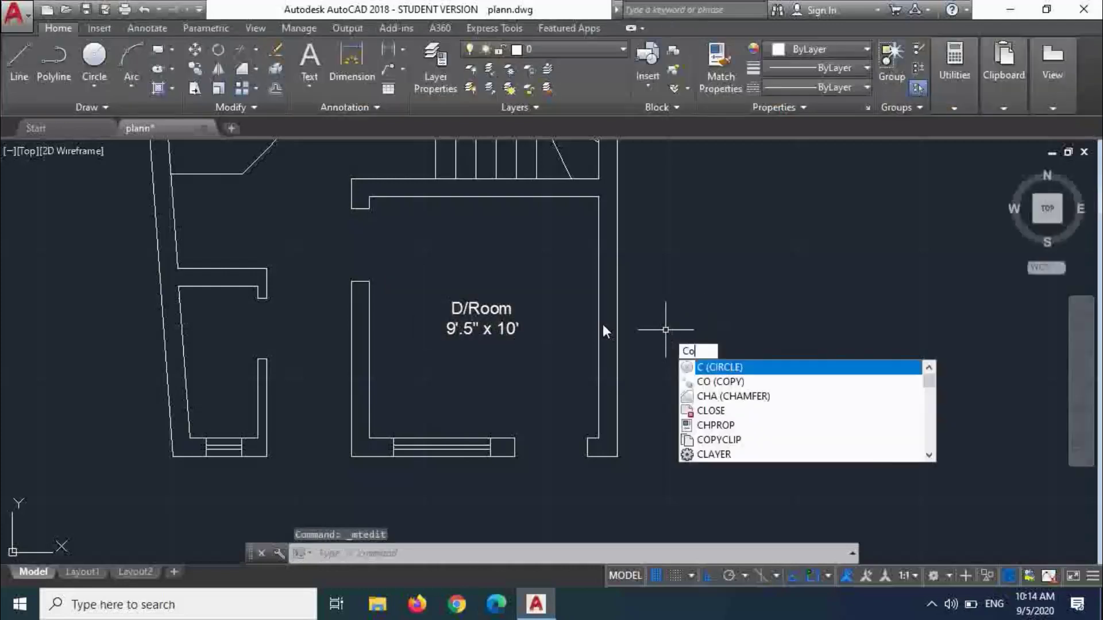
key(Return)
click(482, 311)
click(482, 310)
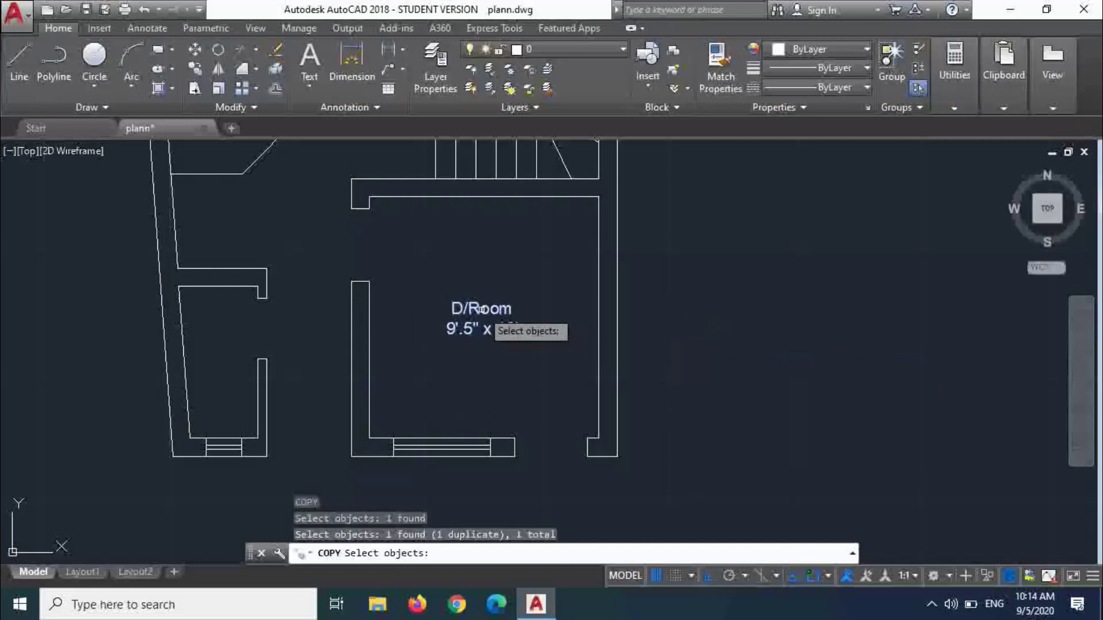
key(Return)
click(667, 317)
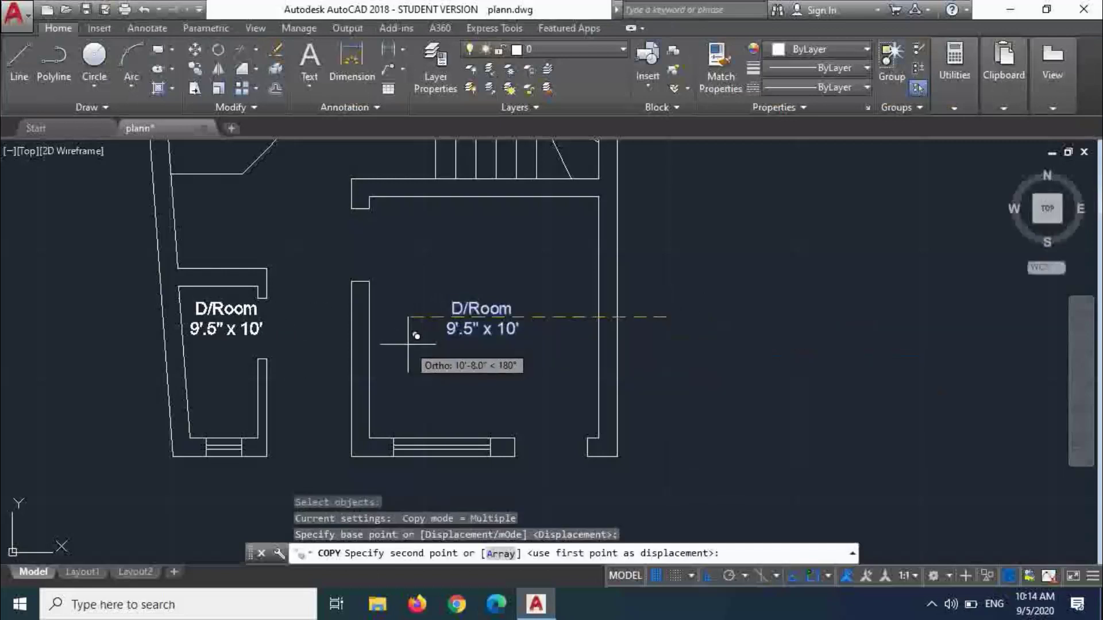
click(408, 342)
key(Escape)
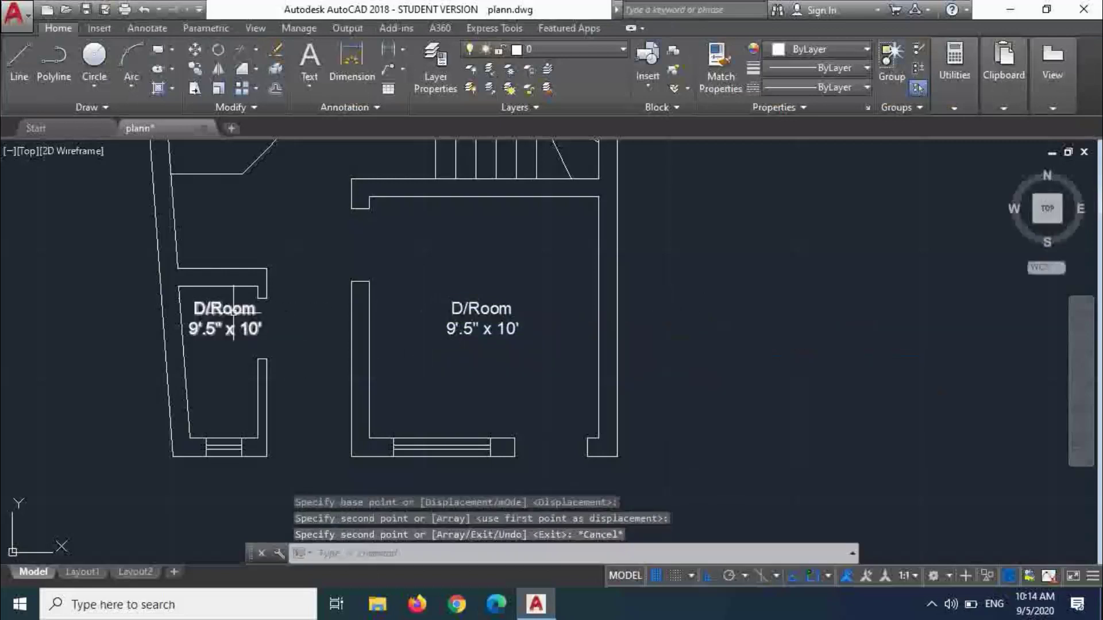
- Replace the name in the small bottom-left room's copied label with Bath, keeping the size on its own line
scroll(241, 316, up, 5)
scroll(258, 319, down, 3)
click(280, 321)
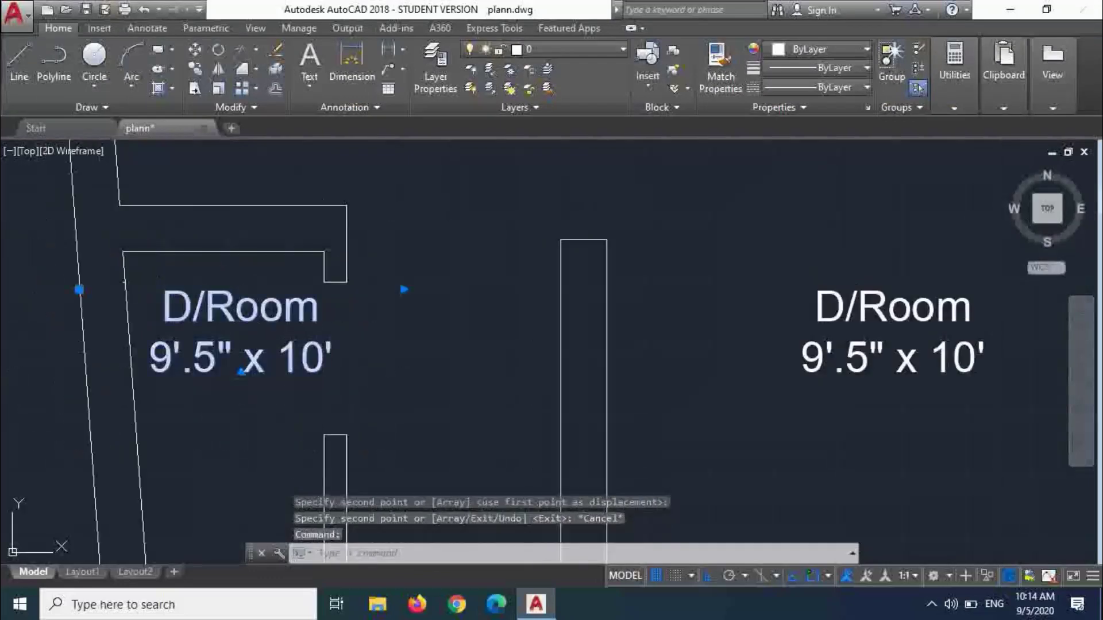
double_click(250, 314)
triple_click(249, 313)
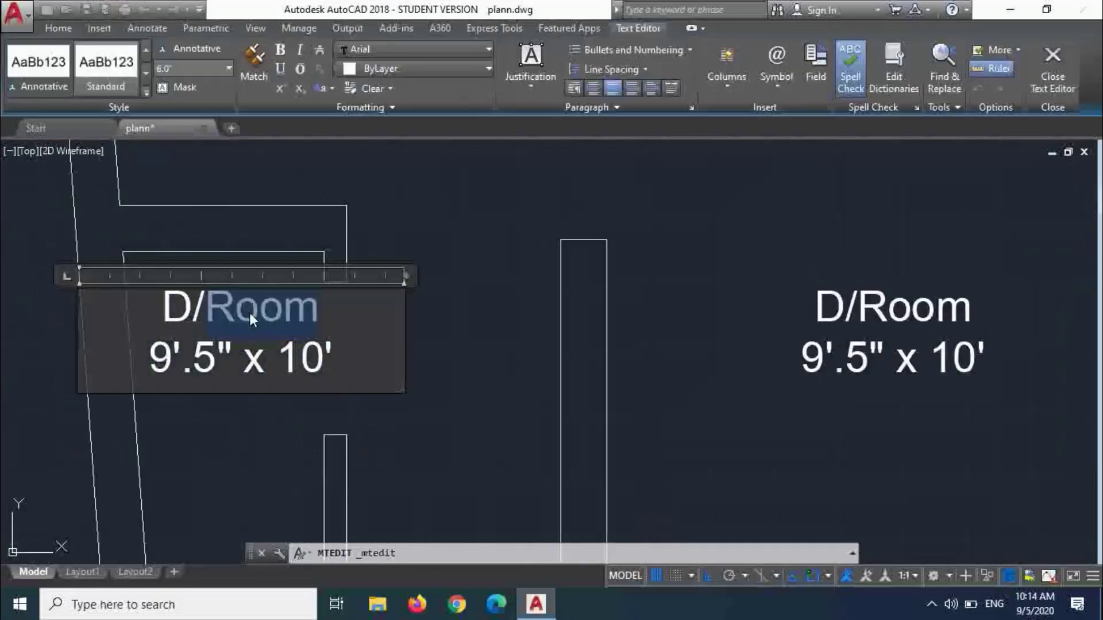
text(ba)
key(BackSpace)
key(BackSpace)
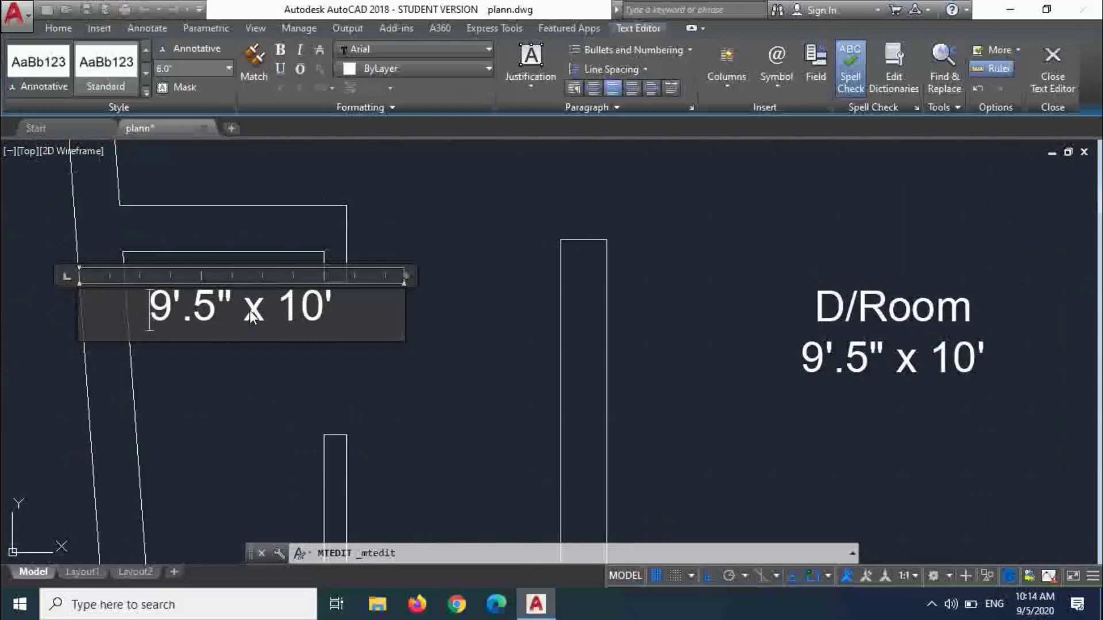
text(Bath)
key(Return)
- Change the size line of the Bath label to 3'.5"x6'.3" and finish editing the text
scroll(249, 310, up, 2)
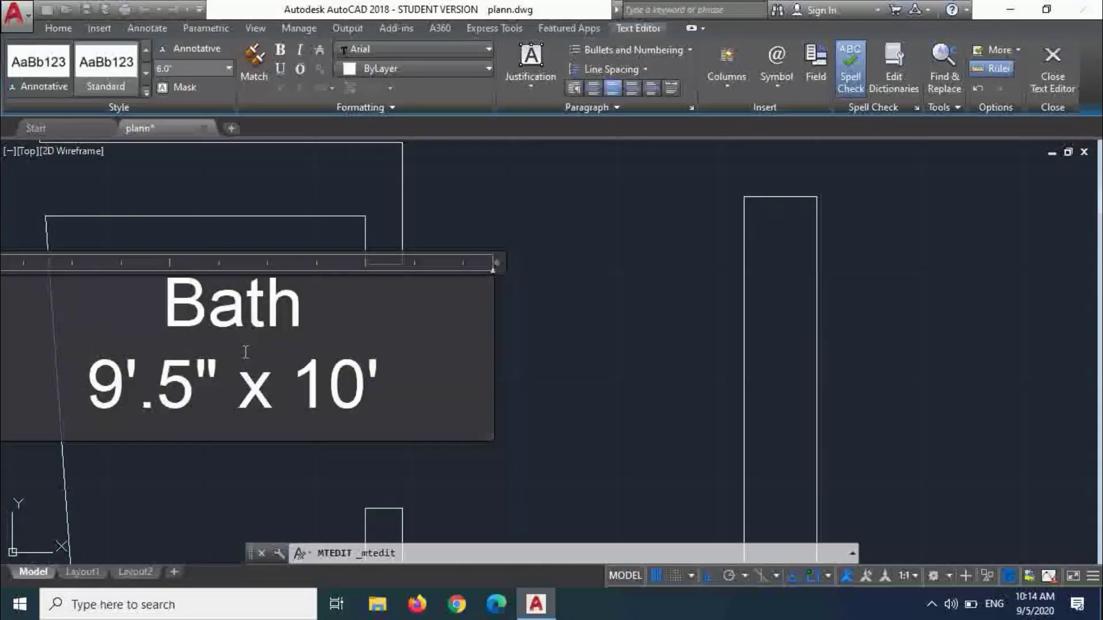
triple_click(237, 389)
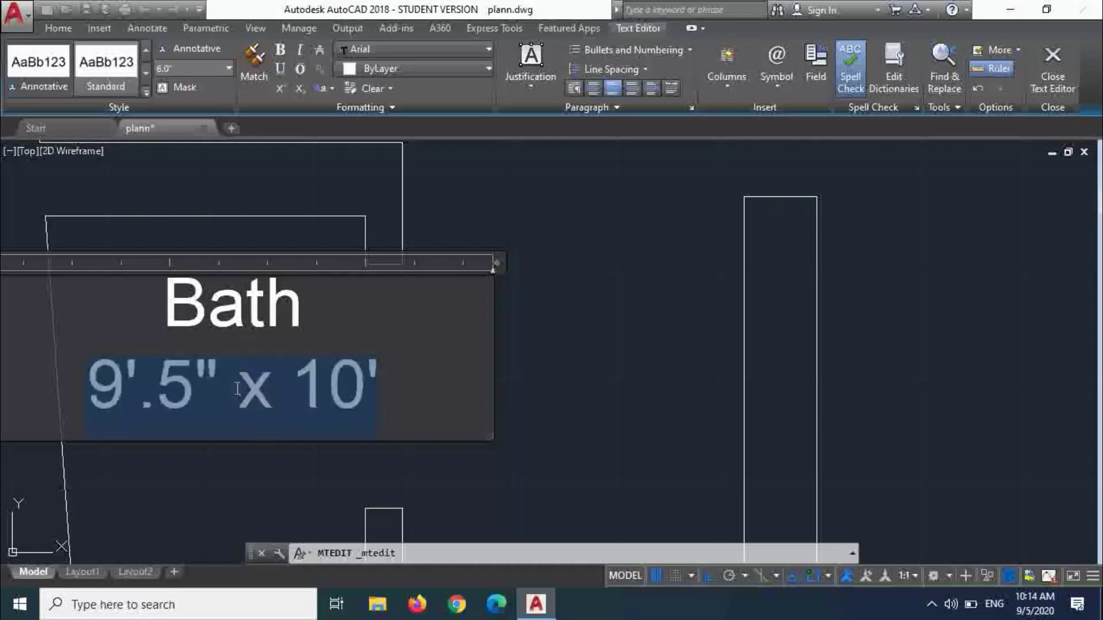
text(3)
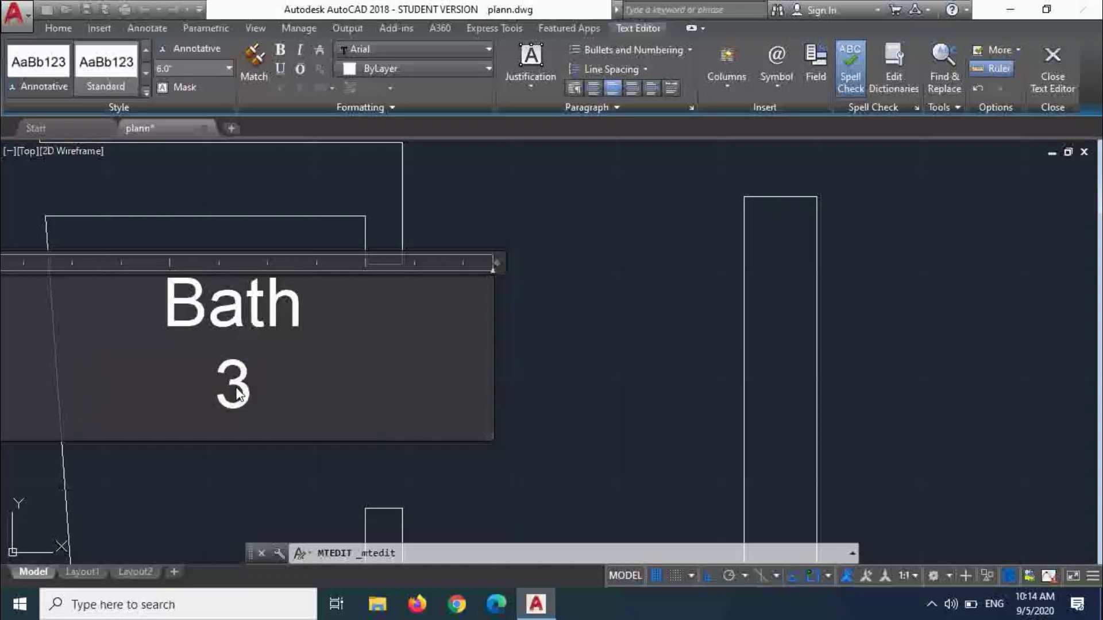
text('x)
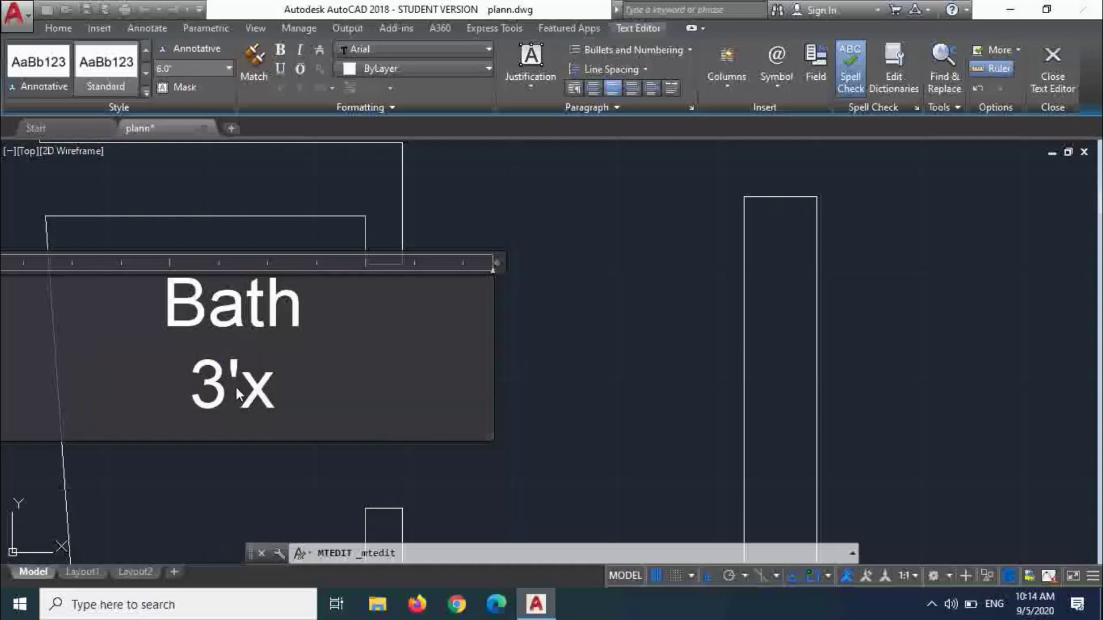
text(5")
key(BackSpace)
key(BackSpace)
key(BackSpace)
text(.5)
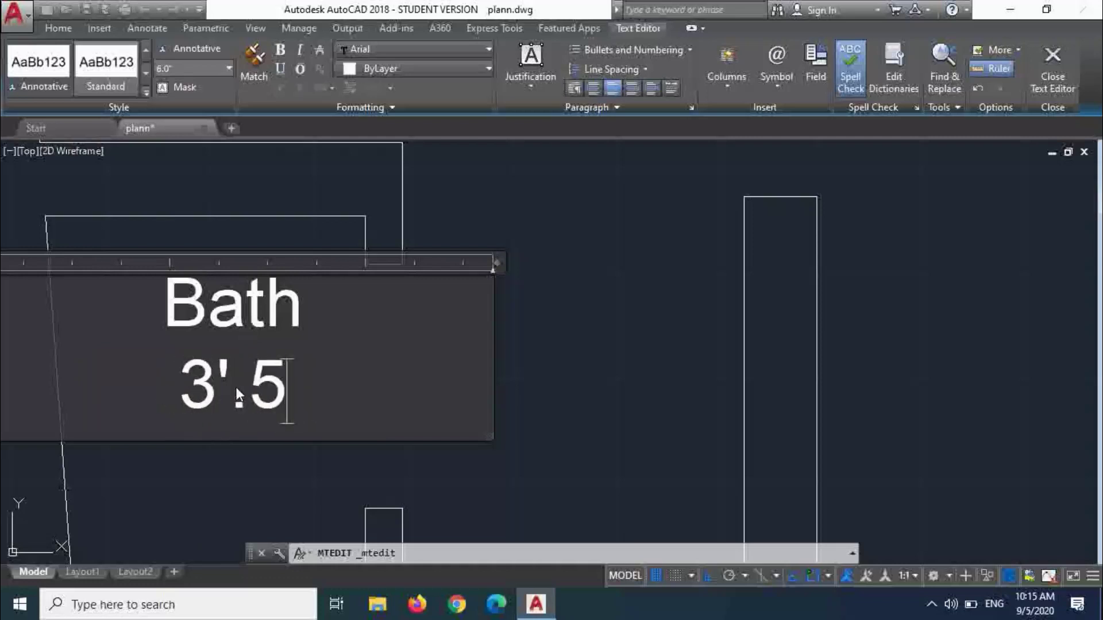
text("x)
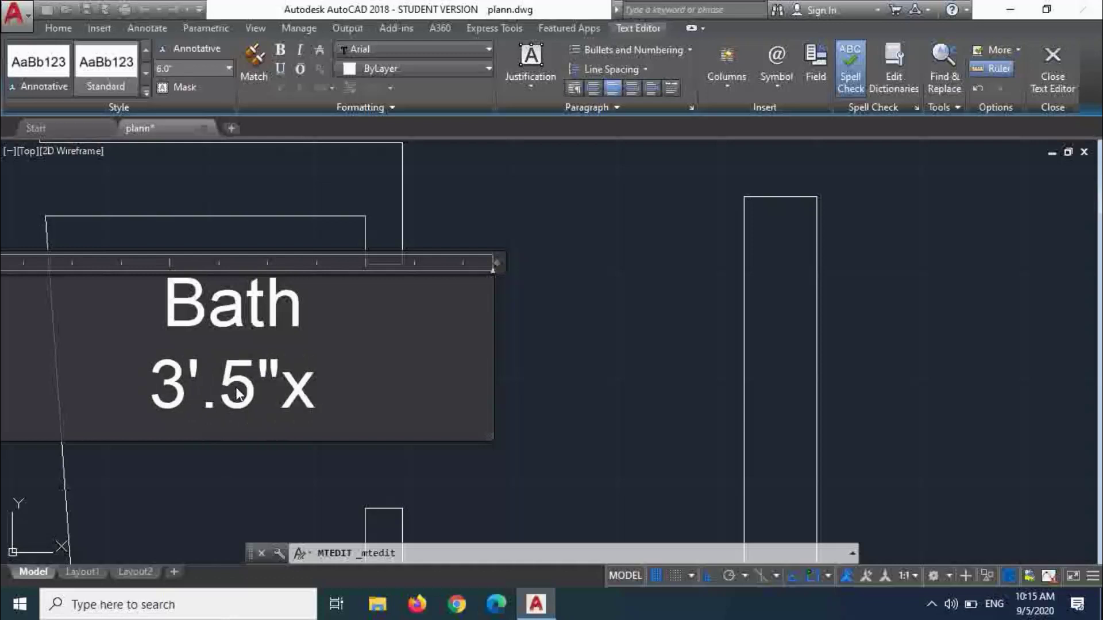
text(6')
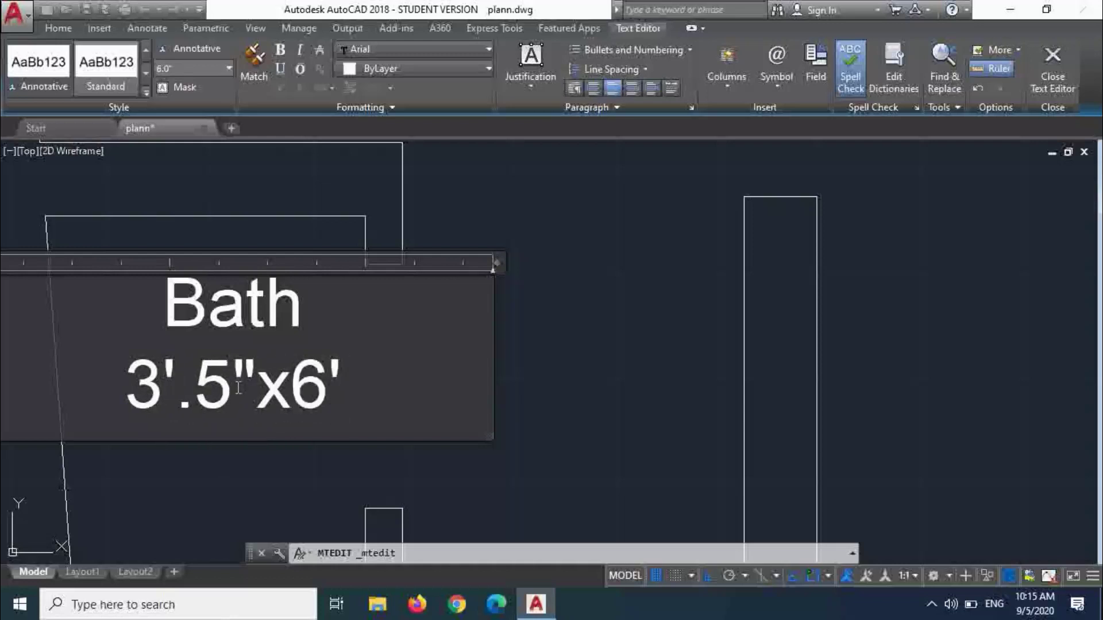
text(.)
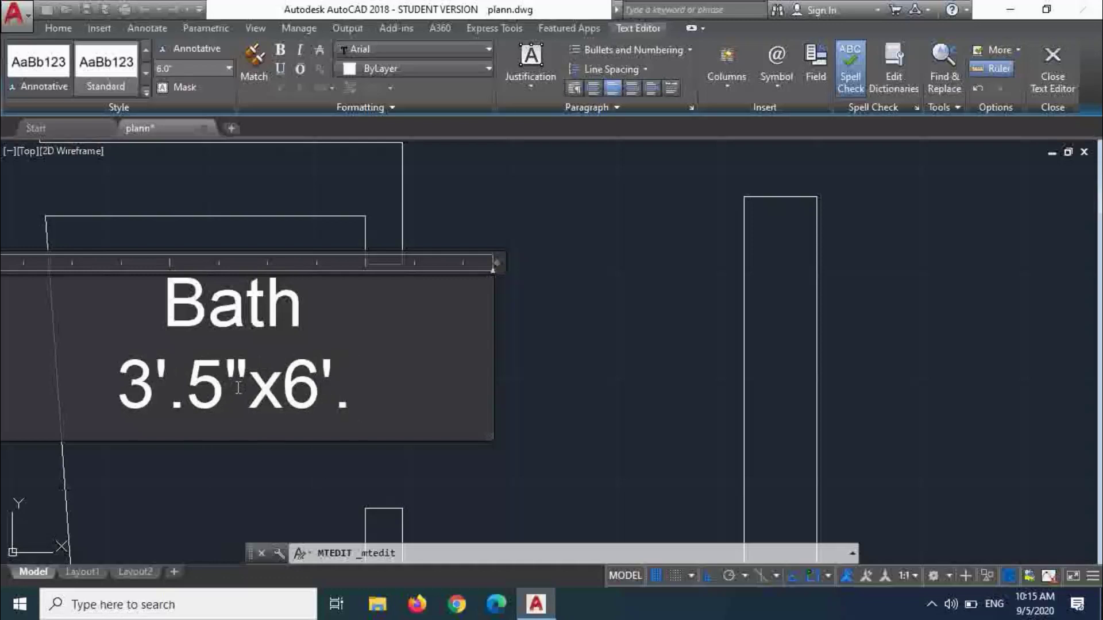
text(3")
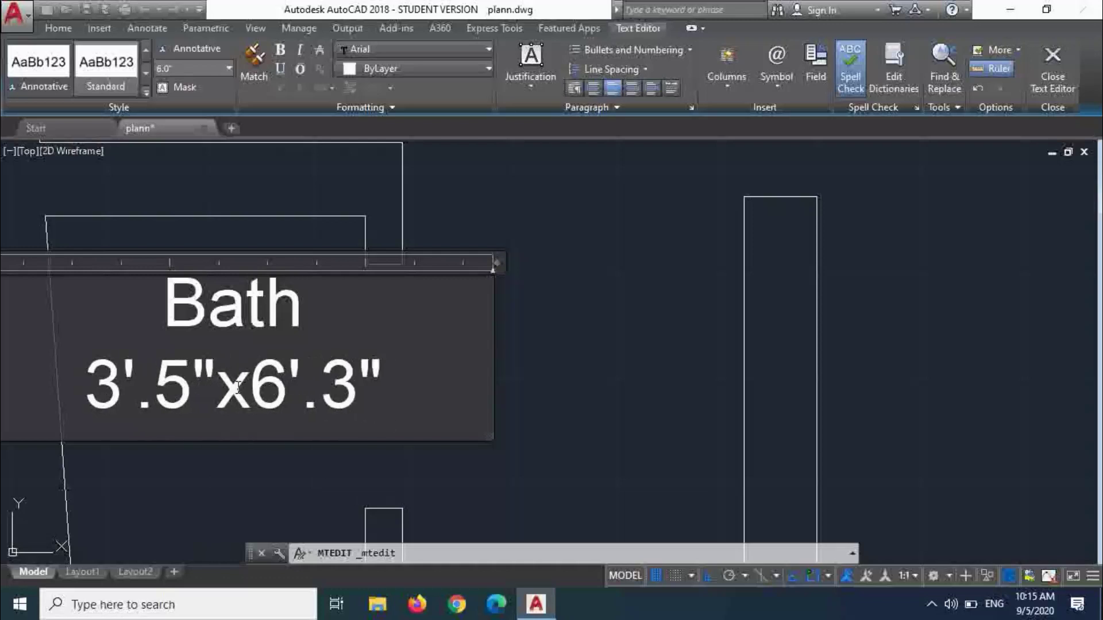
click(632, 320)
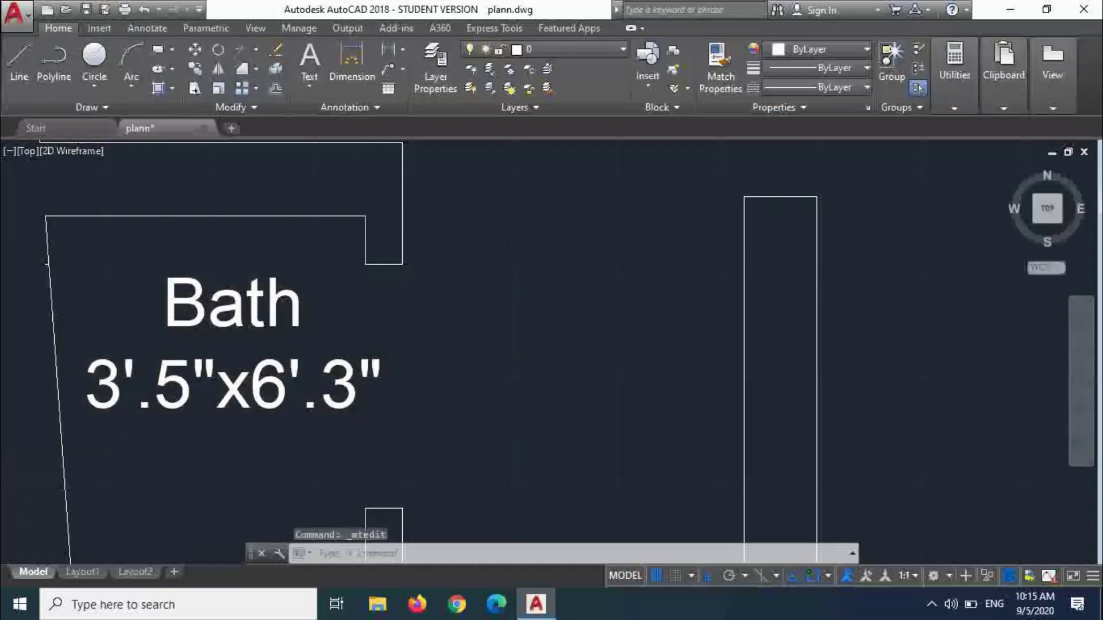
- Add a vertical linear dimension across the stair flight, from its upper edge to its lower edge, placed over the treads
scroll(525, 338, down, 10)
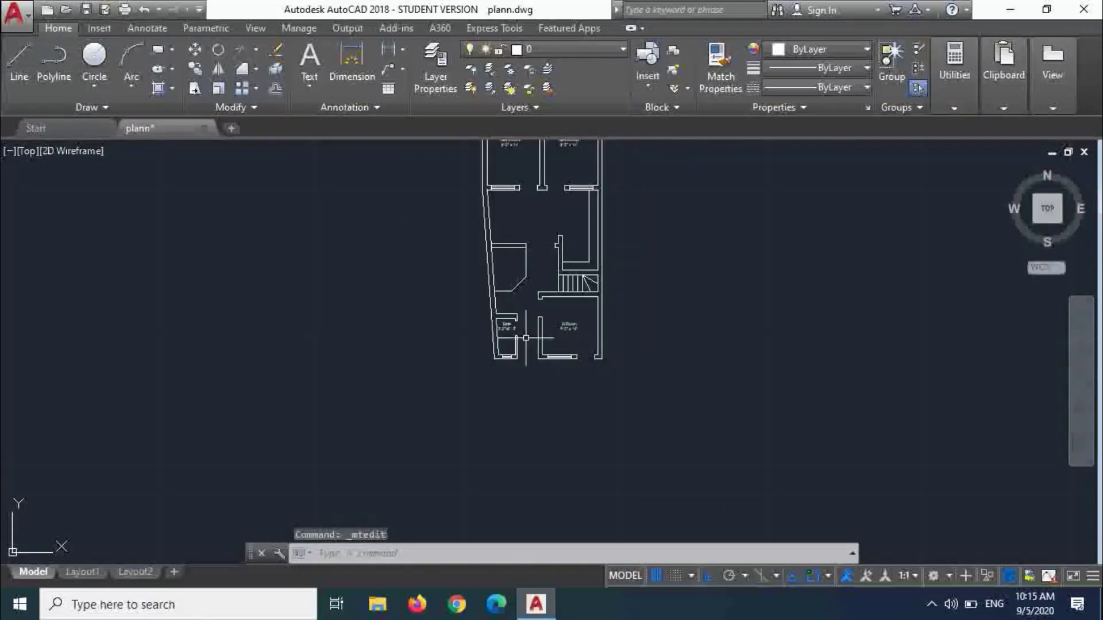
scroll(525, 338, up, 5)
scroll(610, 259, down, 5)
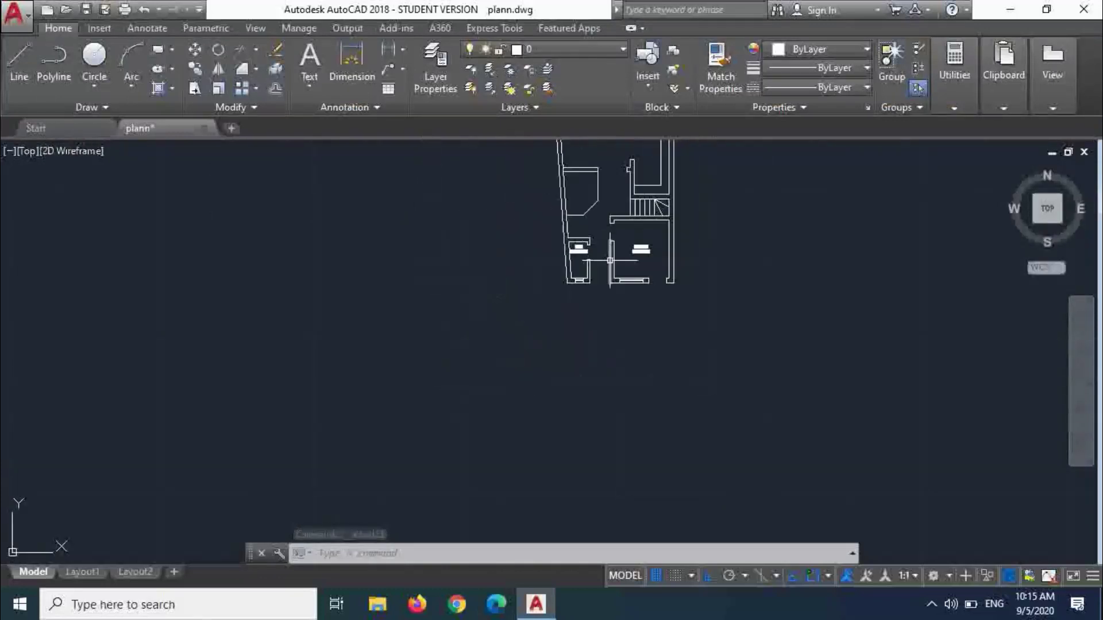
scroll(639, 156, up, 6)
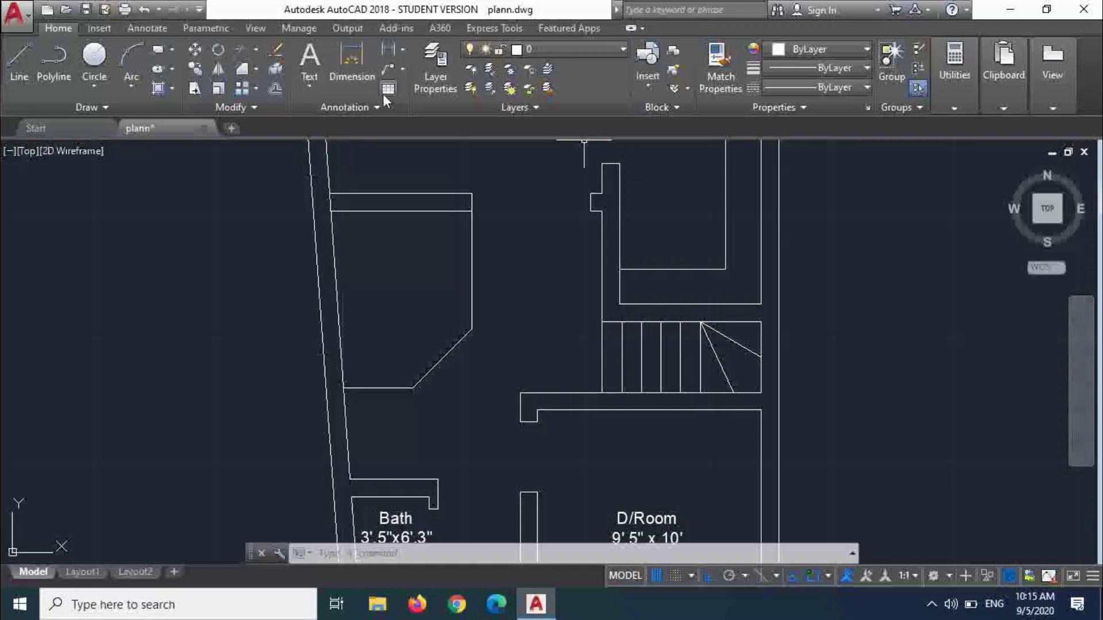
click(389, 49)
scroll(729, 369, down, 2)
scroll(689, 397, up, 4)
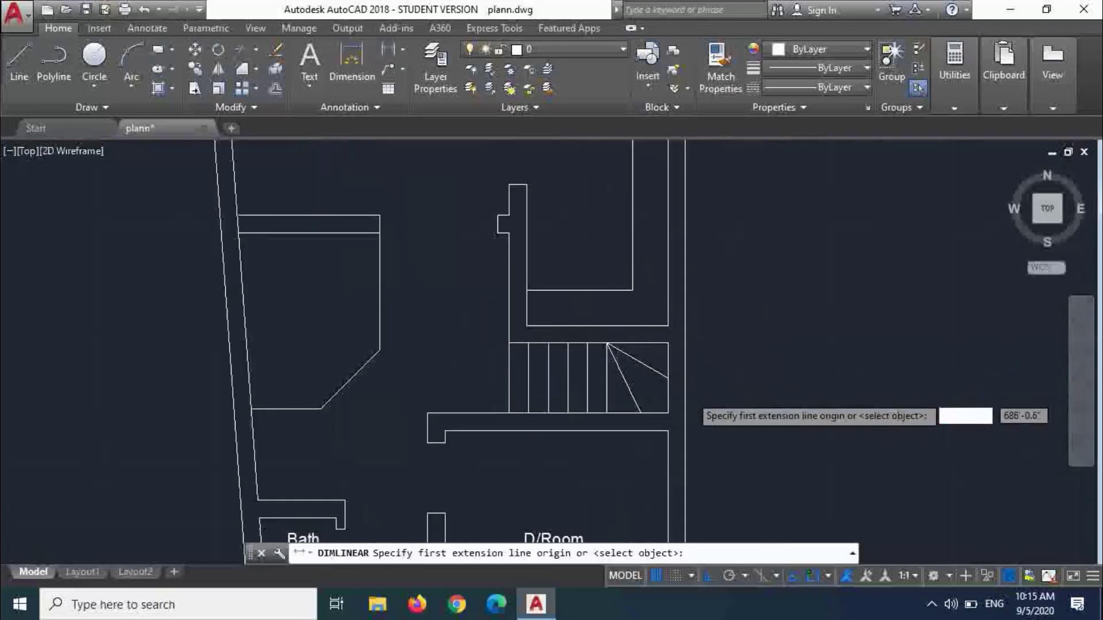
click(505, 313)
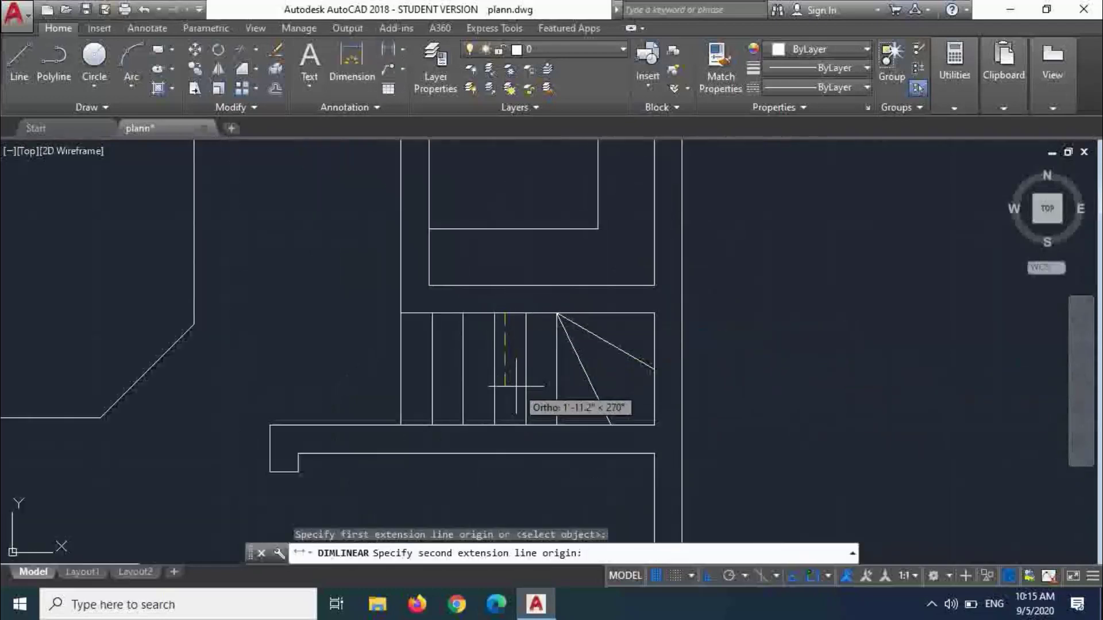
click(505, 422)
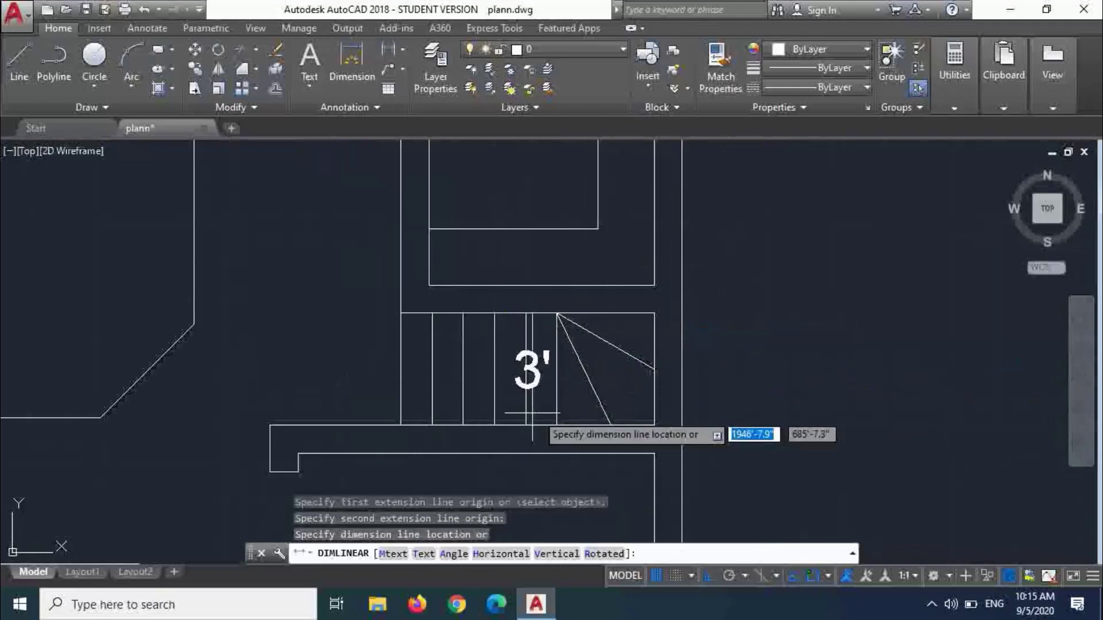
click(515, 412)
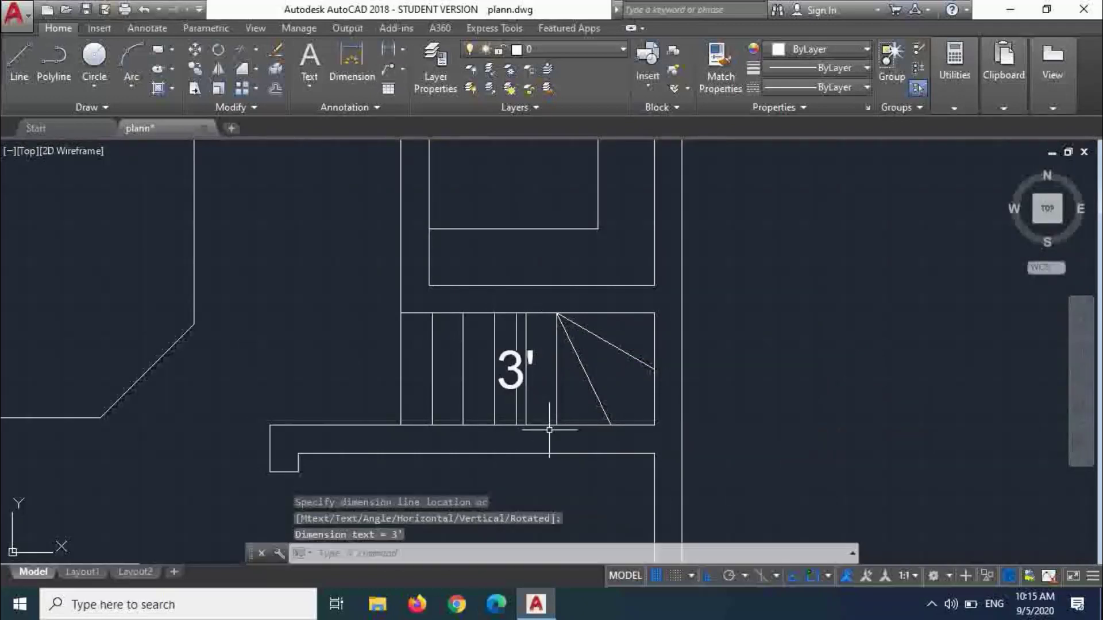
key(Escape)
scroll(557, 428, down, 2)
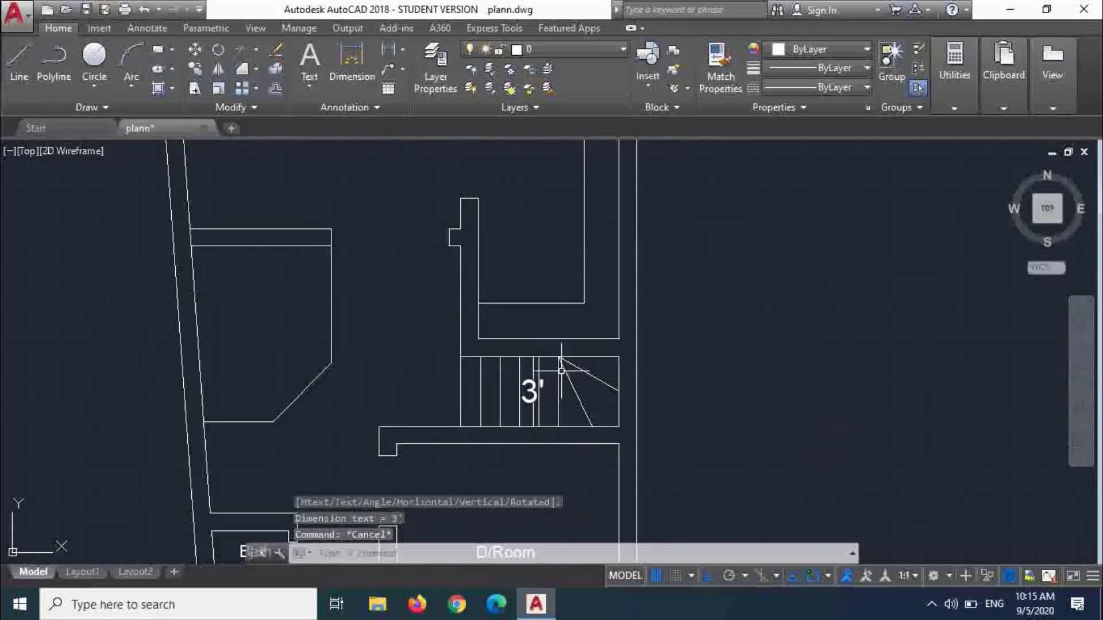
scroll(561, 368, down, 5)
scroll(561, 265, up, 5)
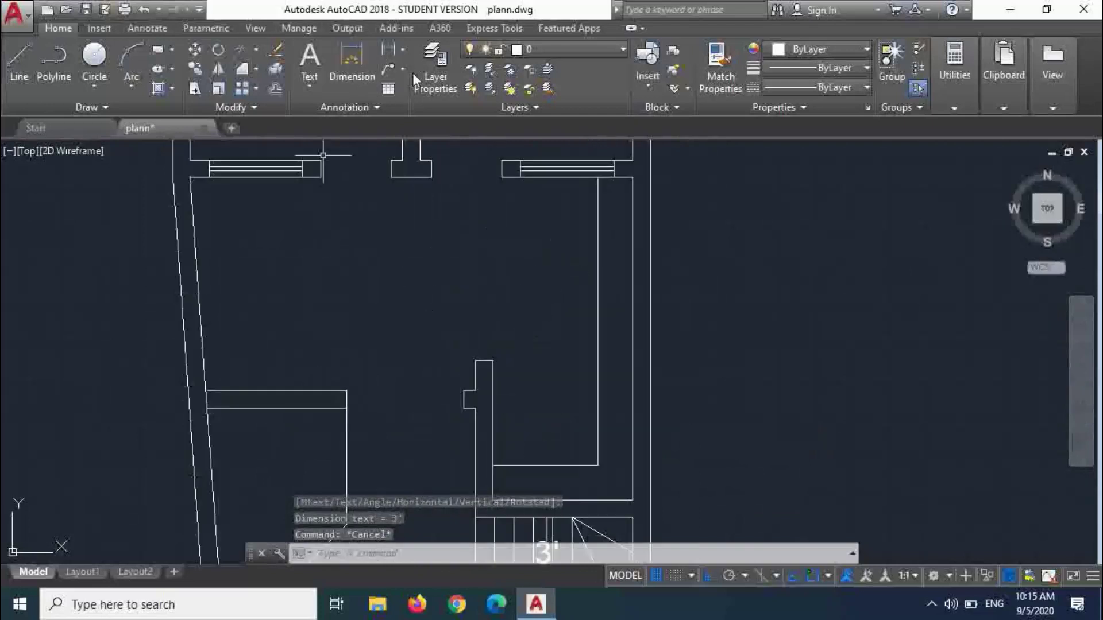
- Add a vertical linear dimension from the bedroom wall's lower face down to the wall above the stairs, placed near the counter line
click(389, 49)
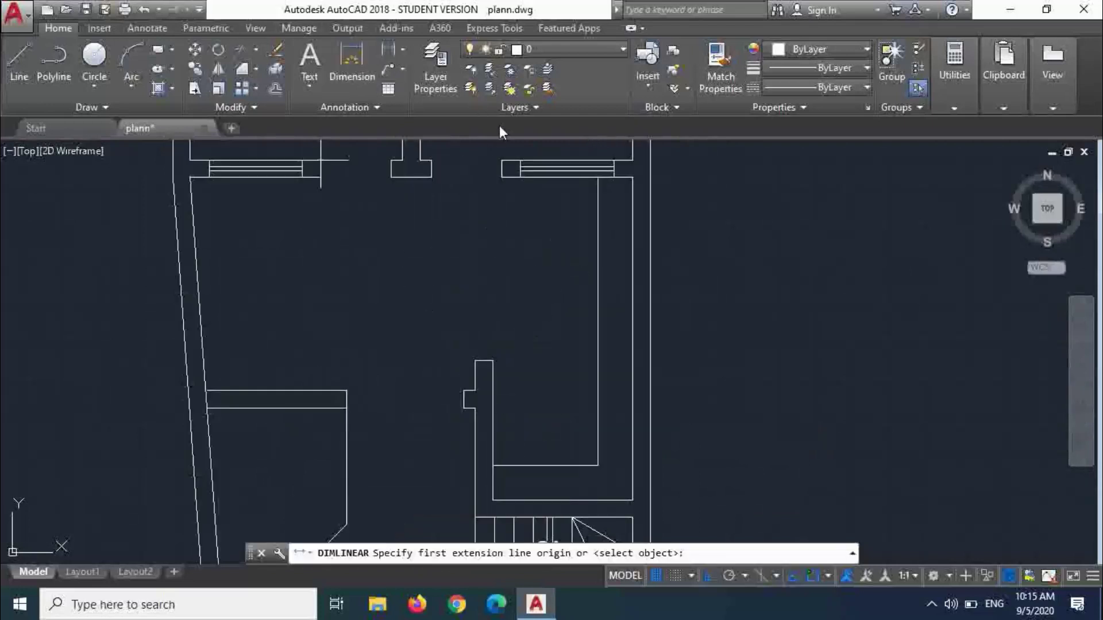
click(520, 177)
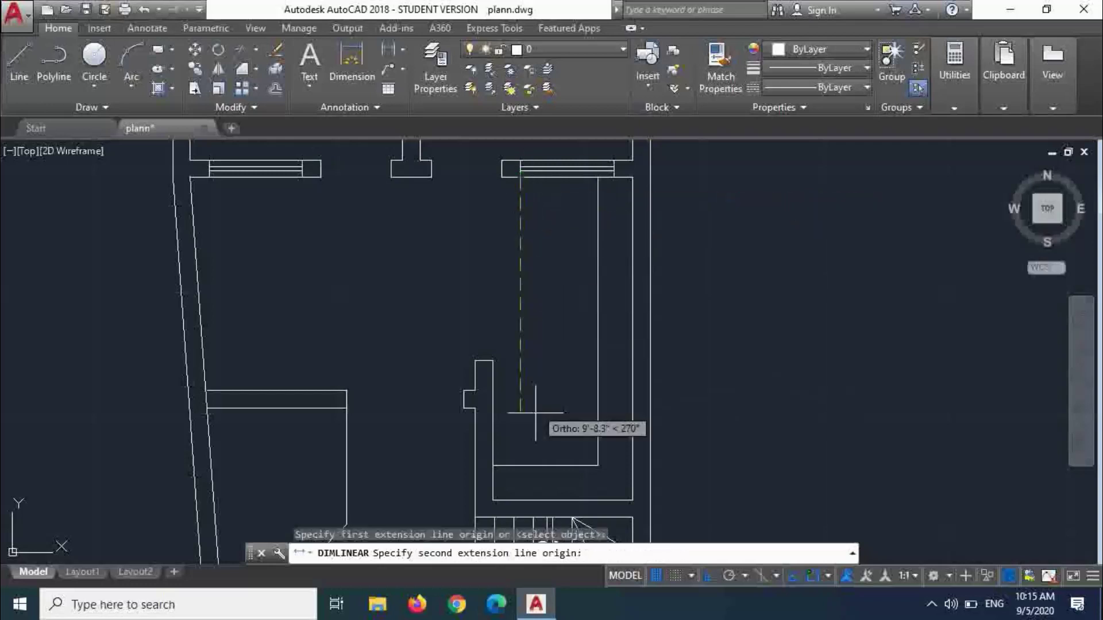
click(519, 500)
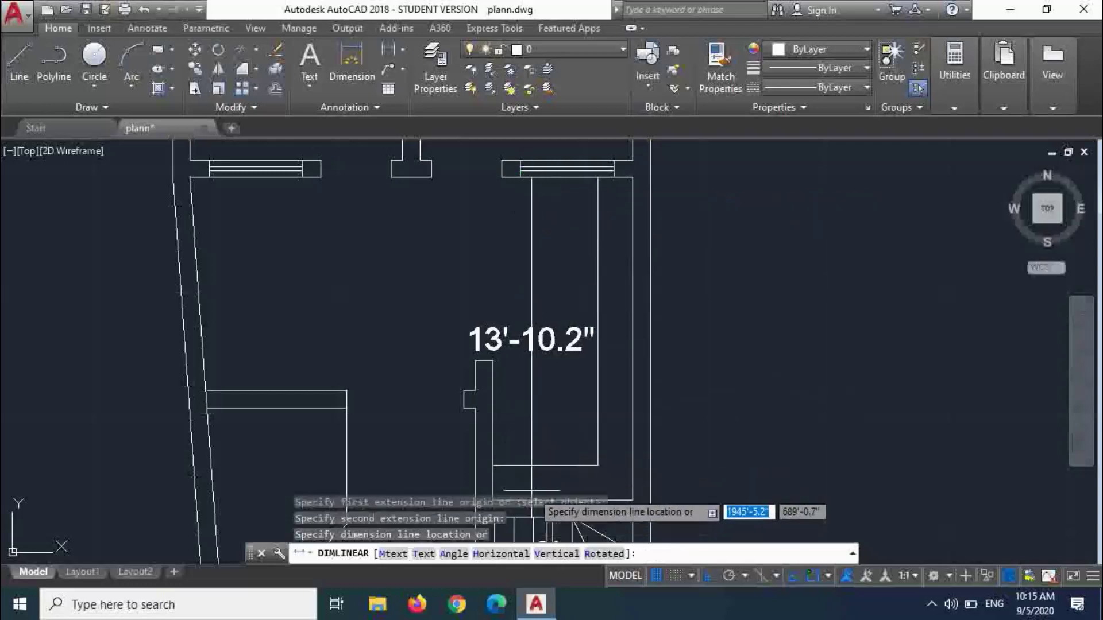
click(568, 482)
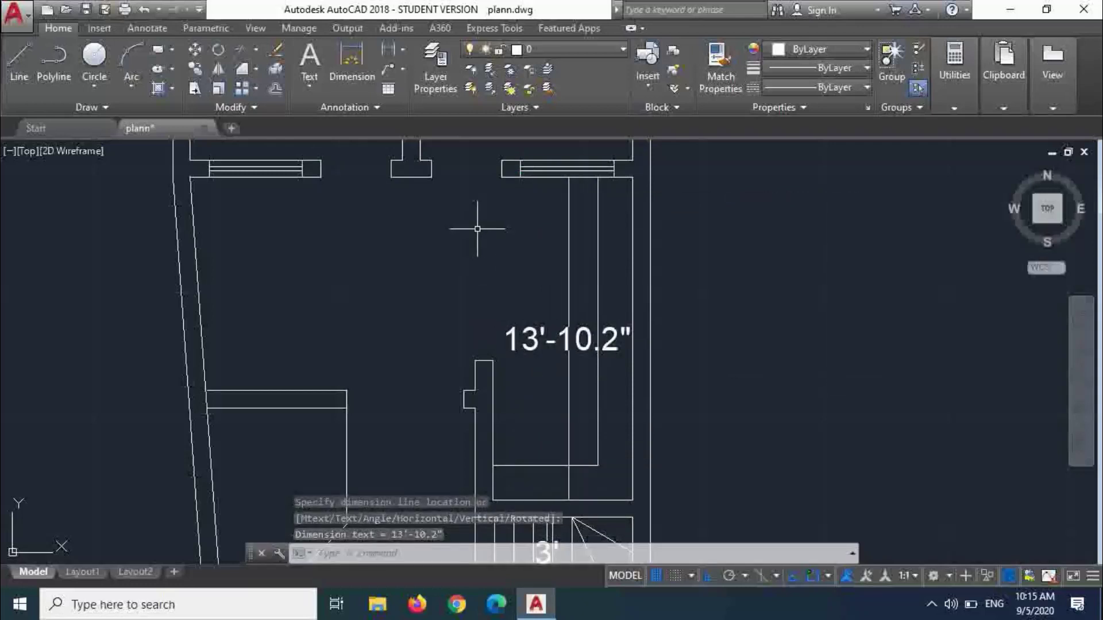
- Add a horizontal linear dimension between the inner faces of the outer side walls, placed just below the bedroom wall
scroll(487, 231, down, 2)
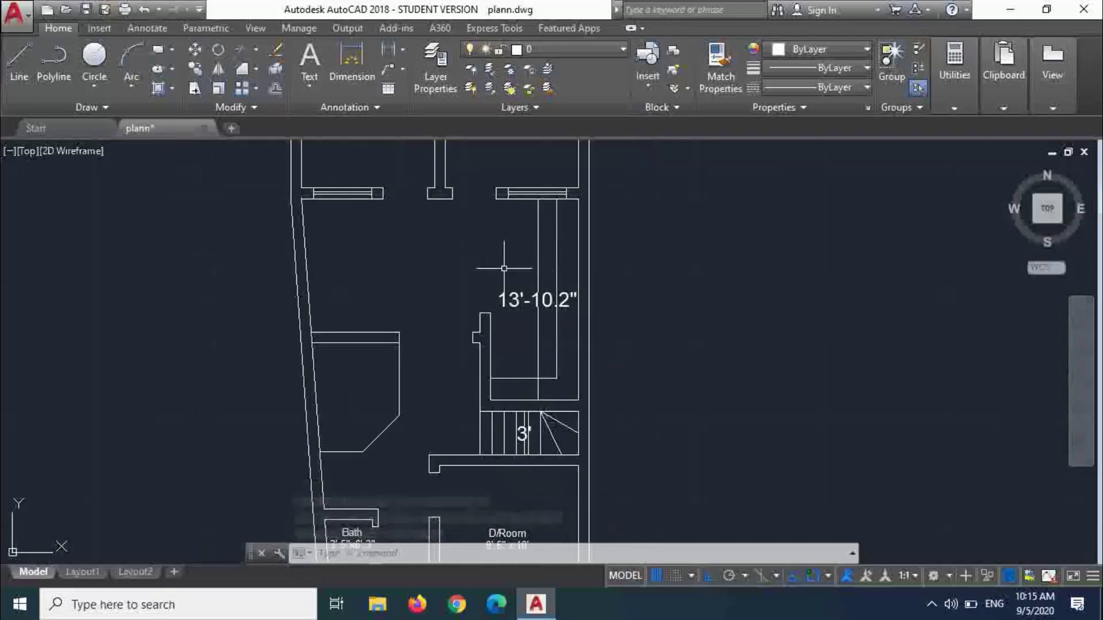
scroll(491, 262, up, 2)
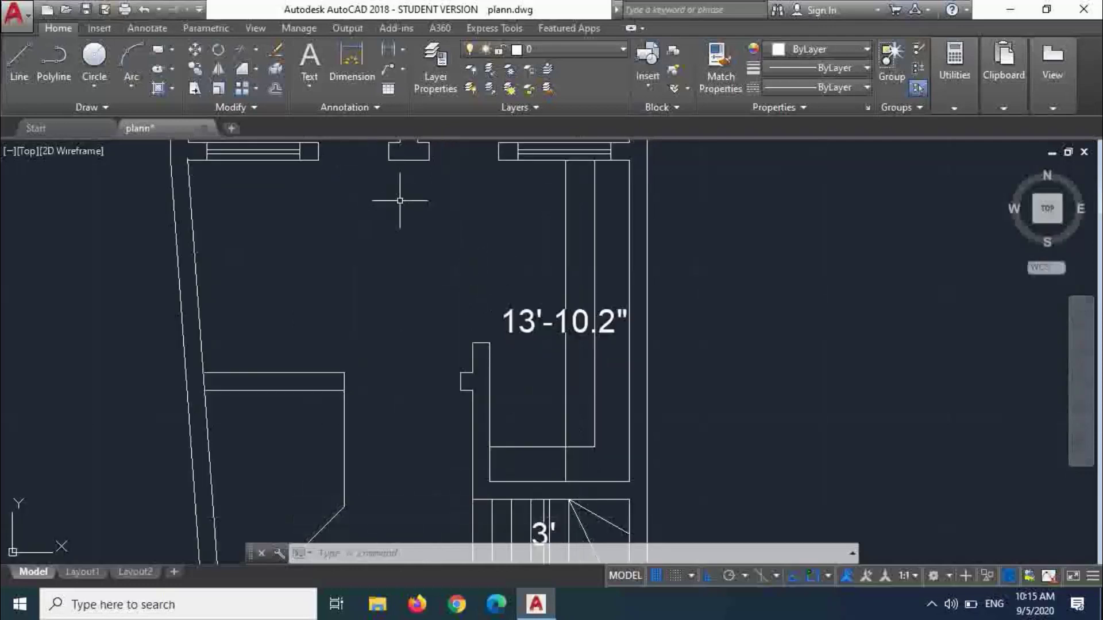
click(383, 54)
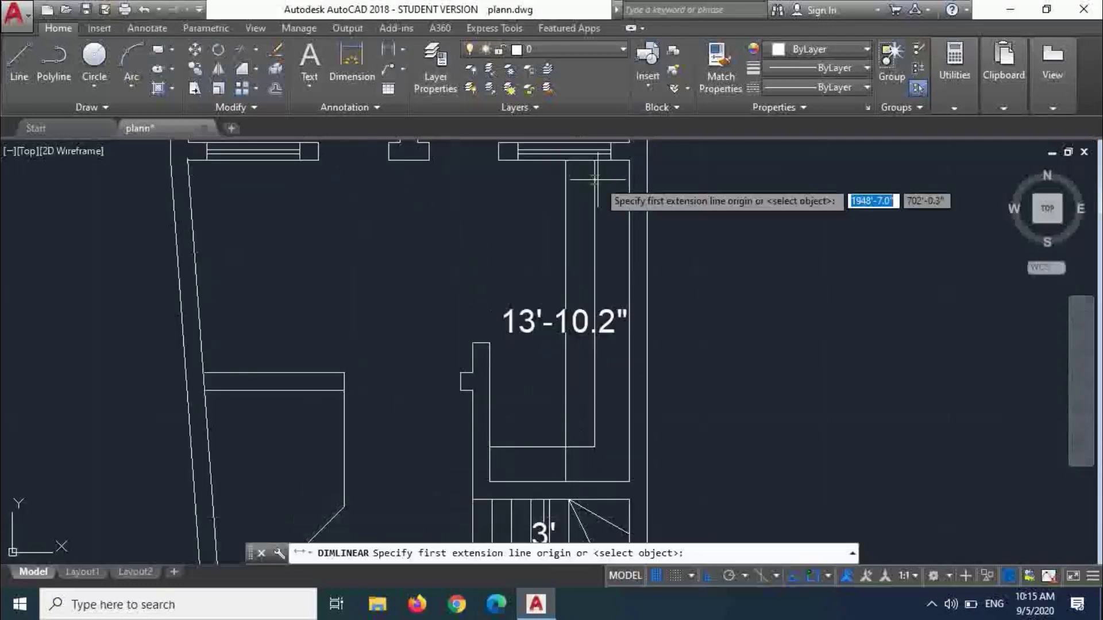
click(628, 160)
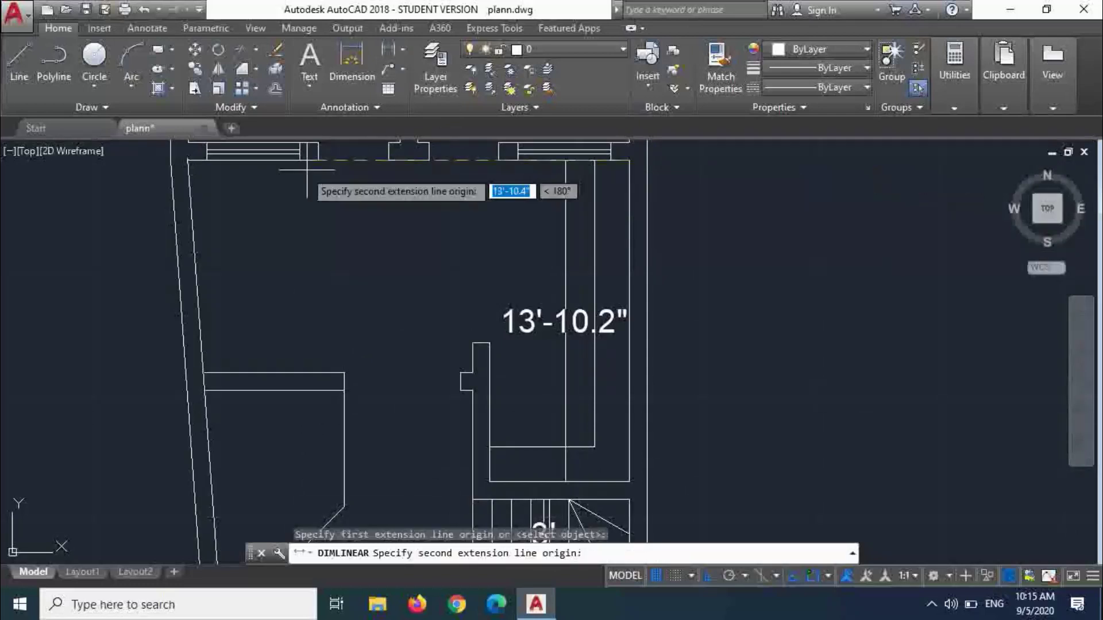
click(187, 159)
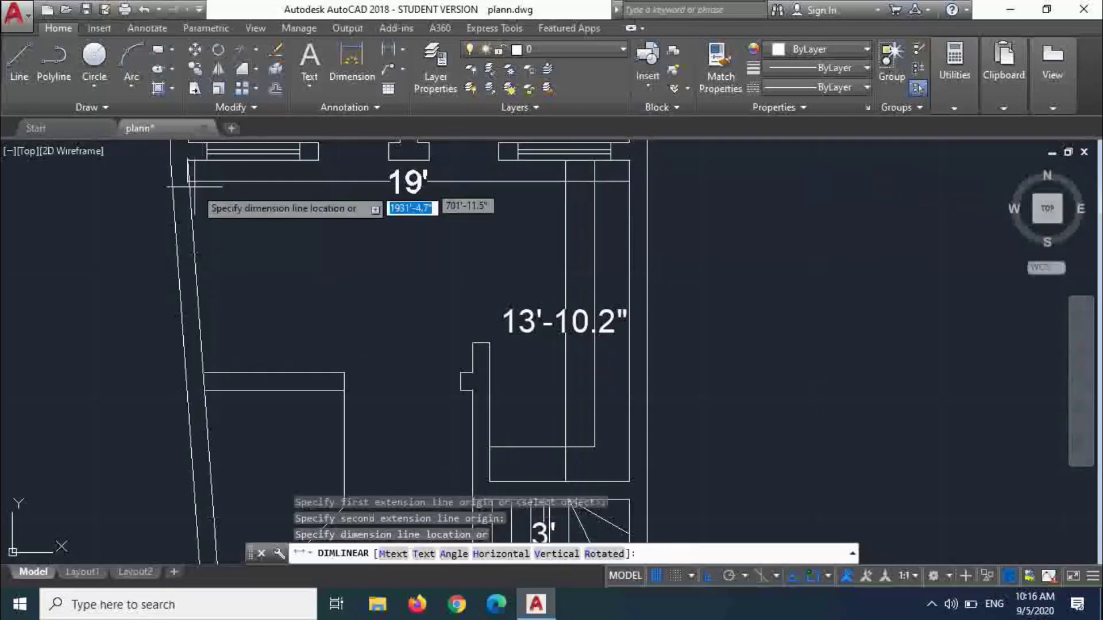
click(206, 204)
key(Escape)
- Add a horizontal linear dimension along the lower line of the short wall above the chamfered area, placed just inside that area
scroll(362, 352, down, 2)
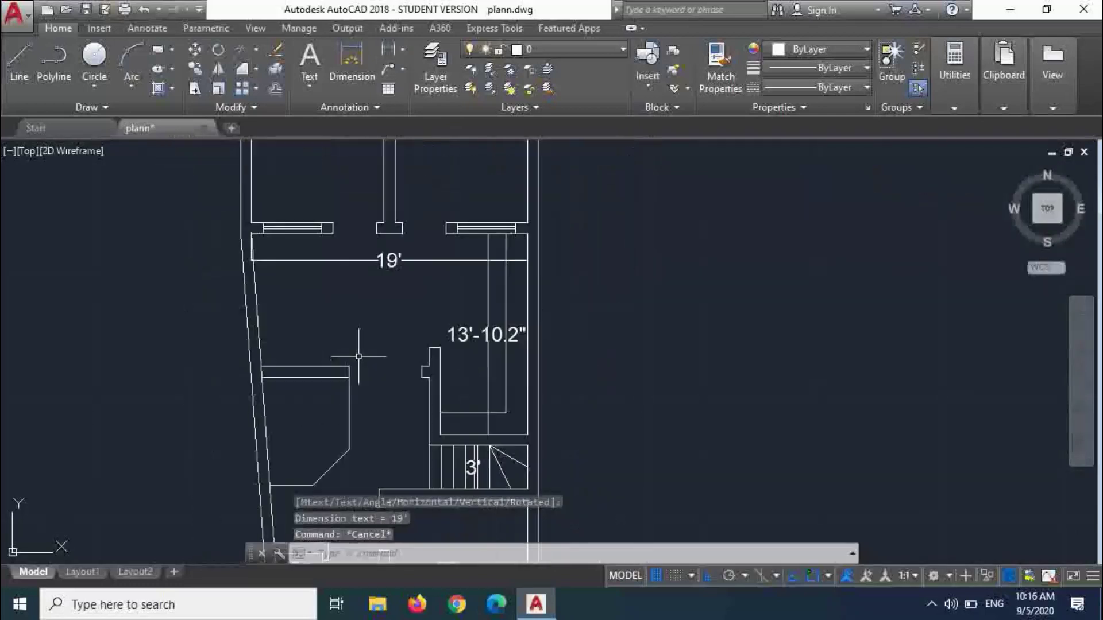
scroll(361, 367, down, 2)
middle_drag(353, 394, 362, 358)
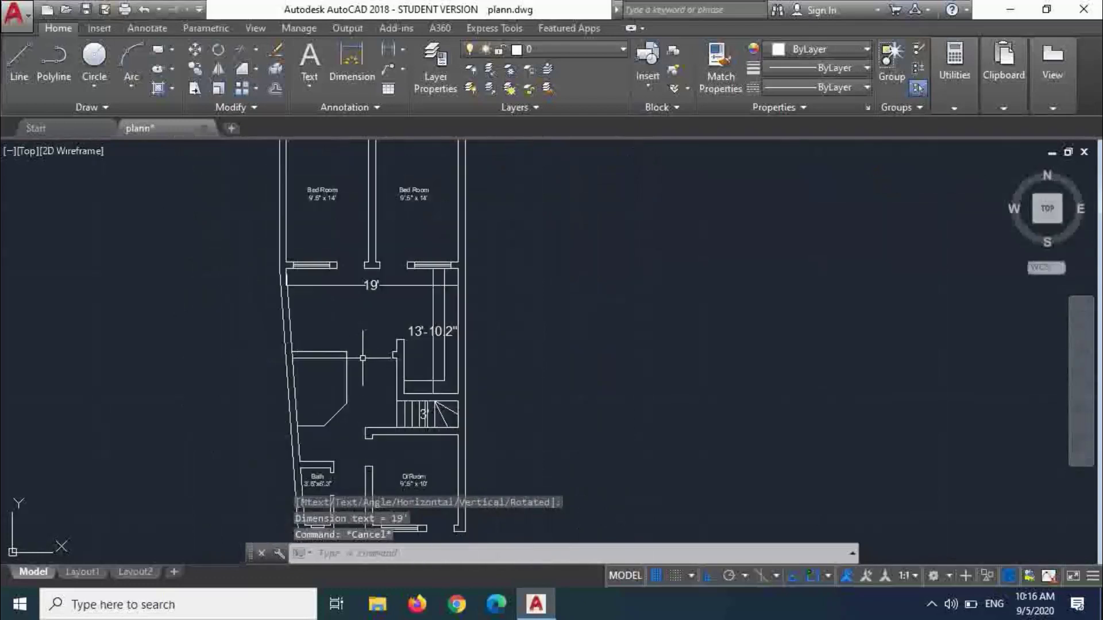
scroll(322, 464, up, 4)
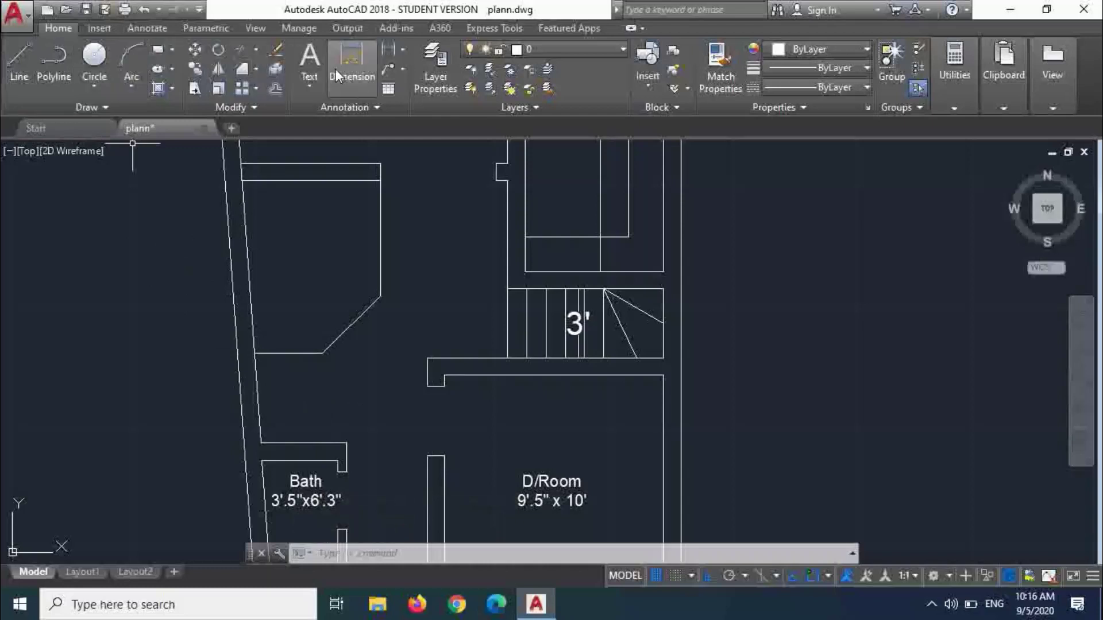
click(376, 55)
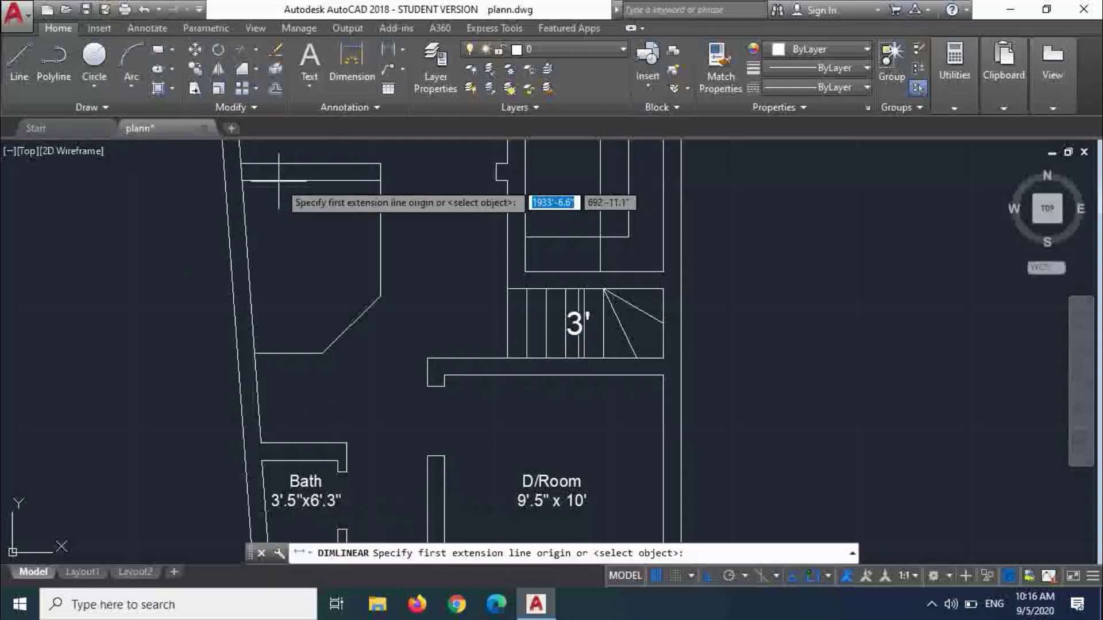
click(241, 180)
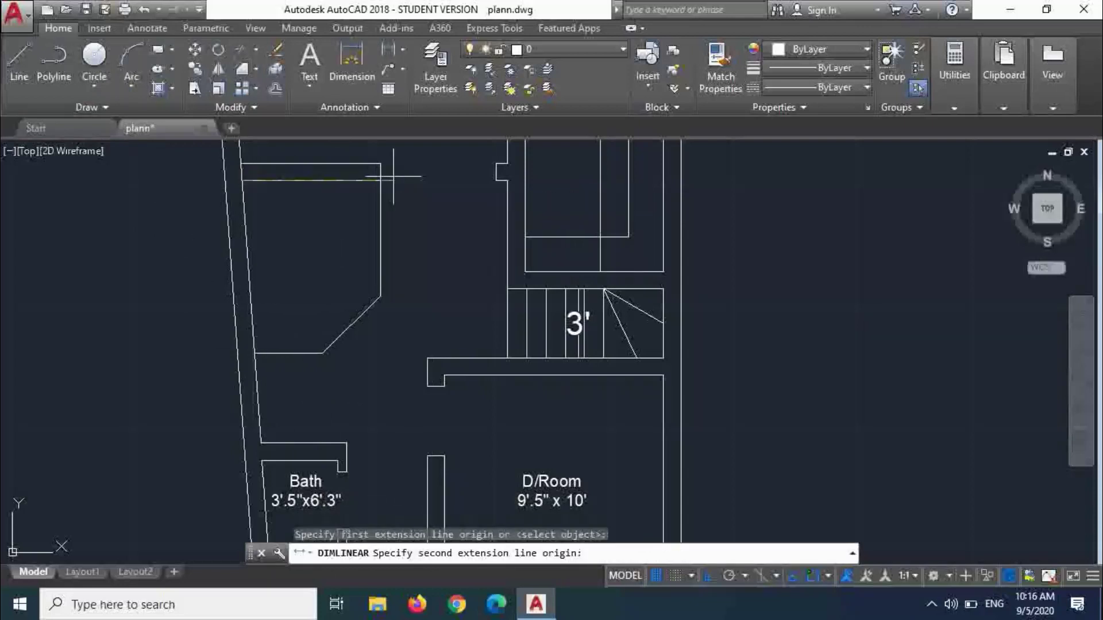
click(380, 181)
click(381, 209)
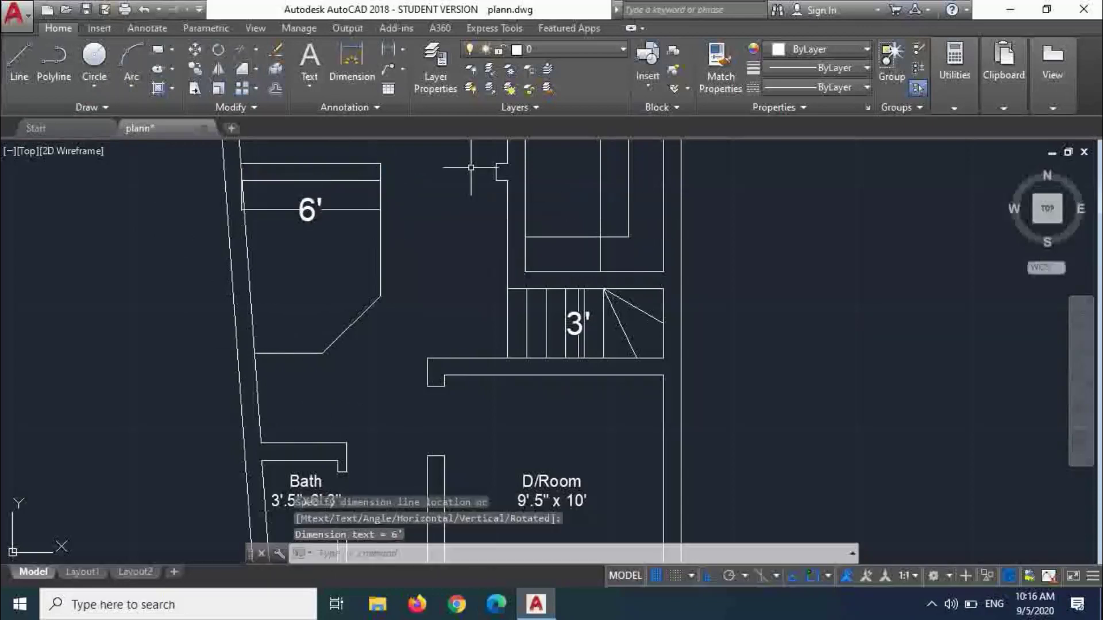
- Try a horizontal linear dimension on the chamfered area's short lower edge, and undo both dimensions of that area
click(351, 57)
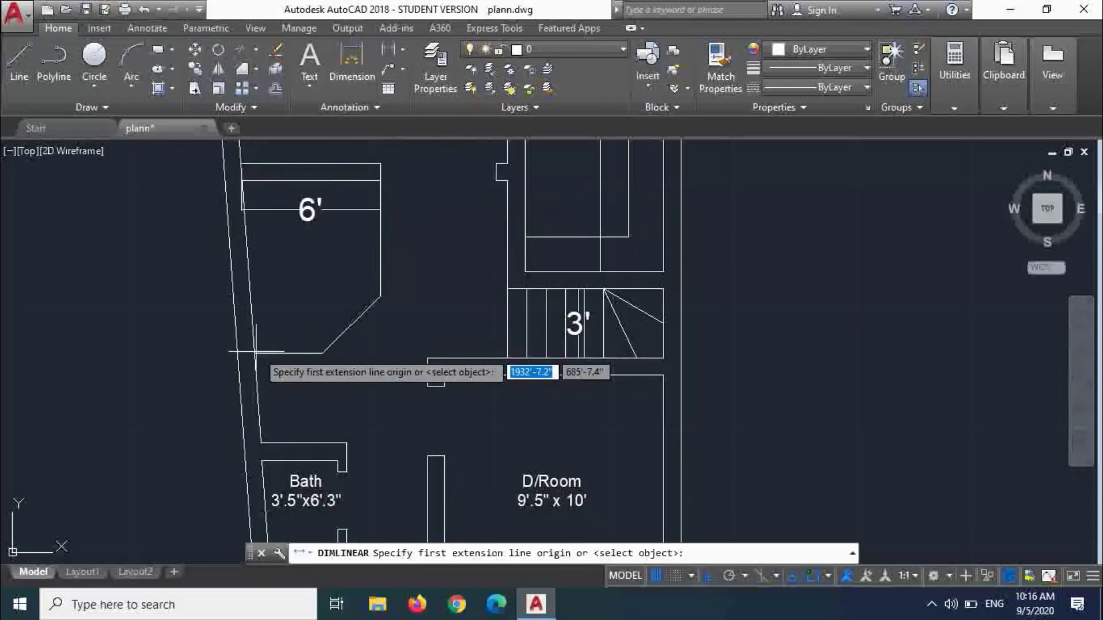
click(252, 354)
click(322, 353)
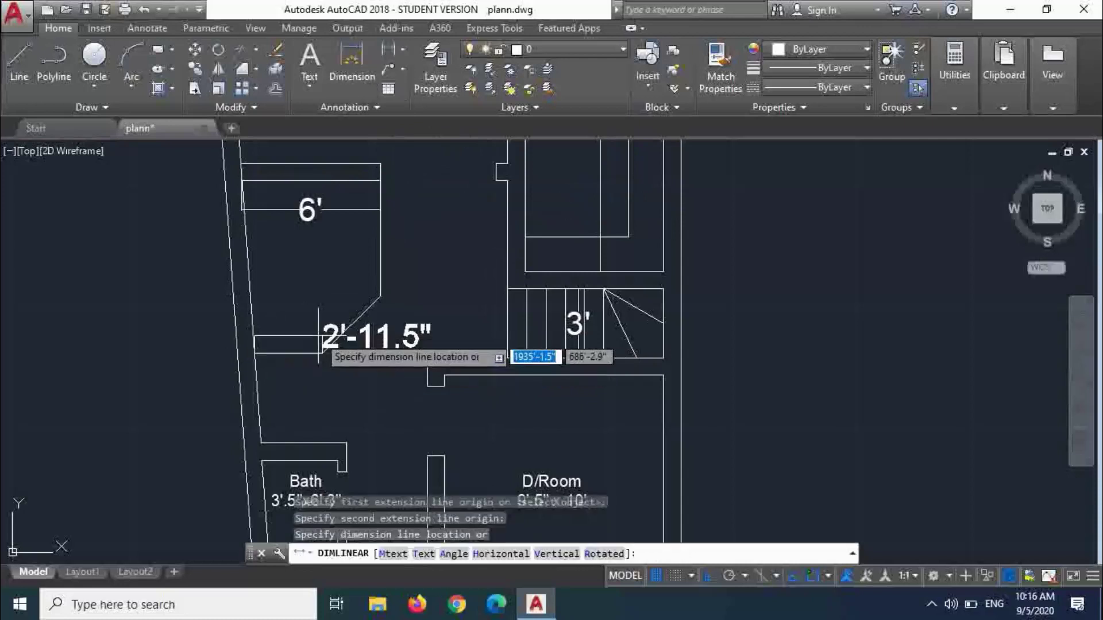
click(322, 338)
key(ctrl+z)
key(ctrl+z)
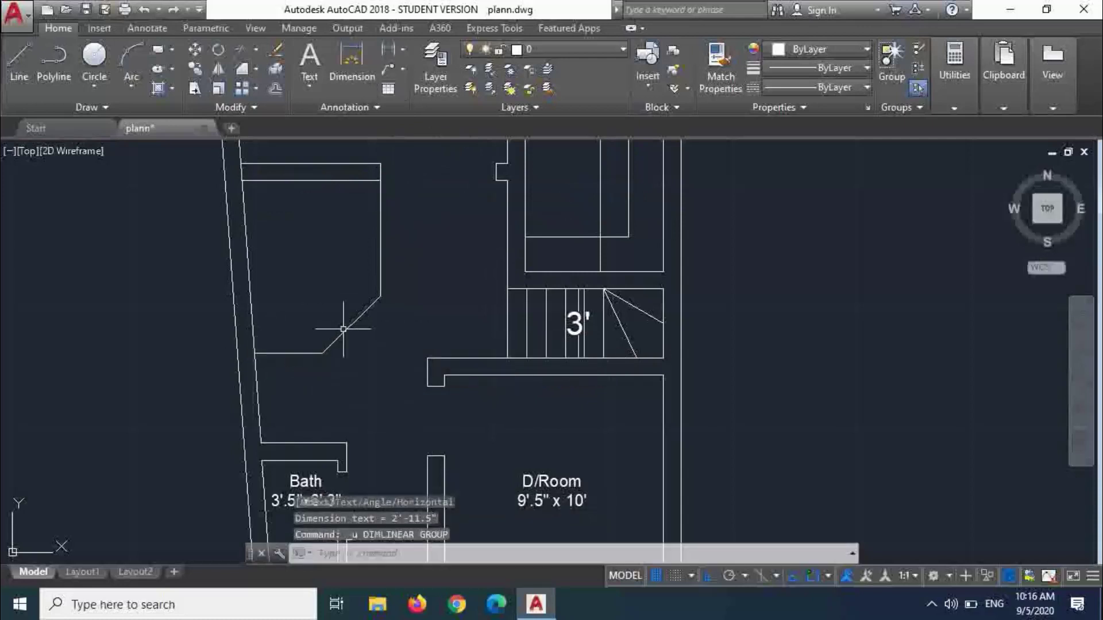
- Add a horizontal linear dimension across the opening between the Bath and the D/Room at the plan's lower edge, placed below the plan
scroll(352, 340, down, 3)
scroll(404, 332, down, 2)
scroll(429, 252, up, 2)
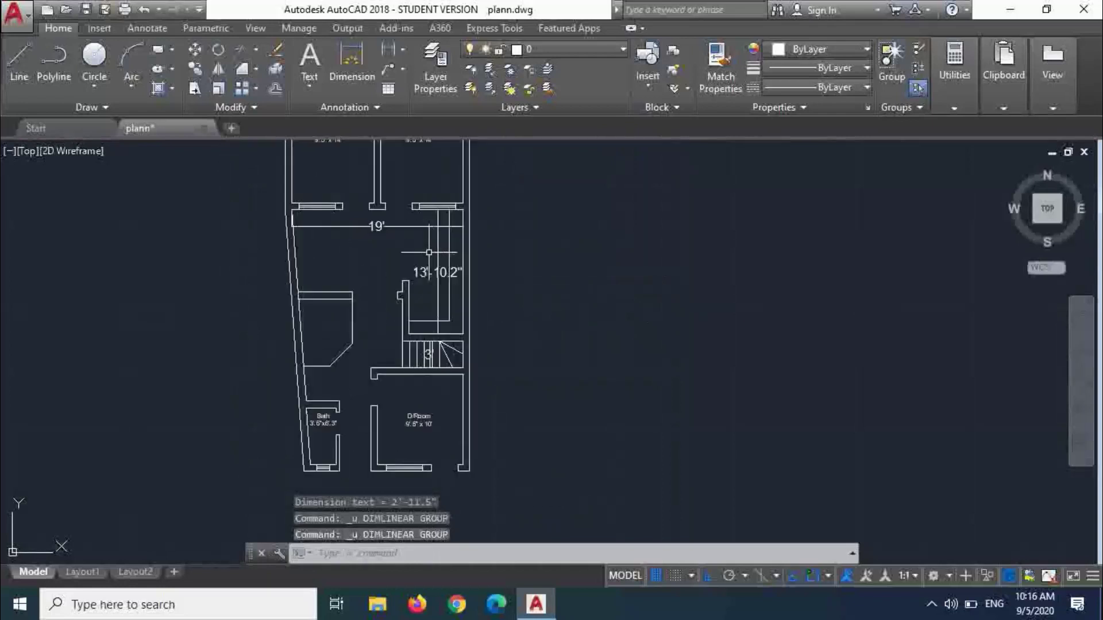
scroll(320, 483, up, 3)
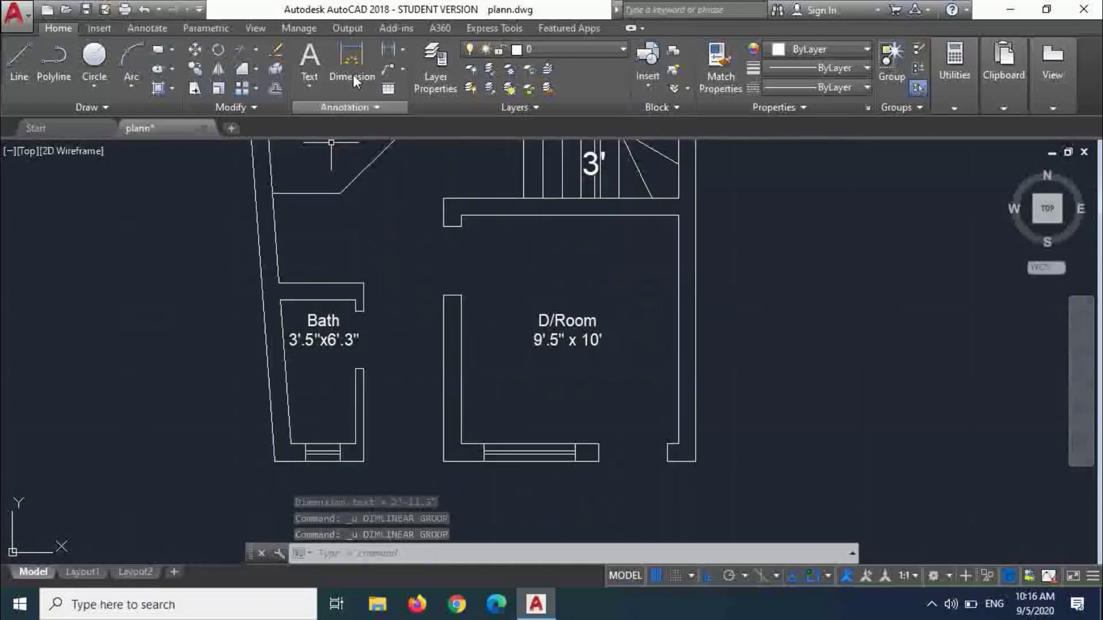
click(378, 49)
click(396, 50)
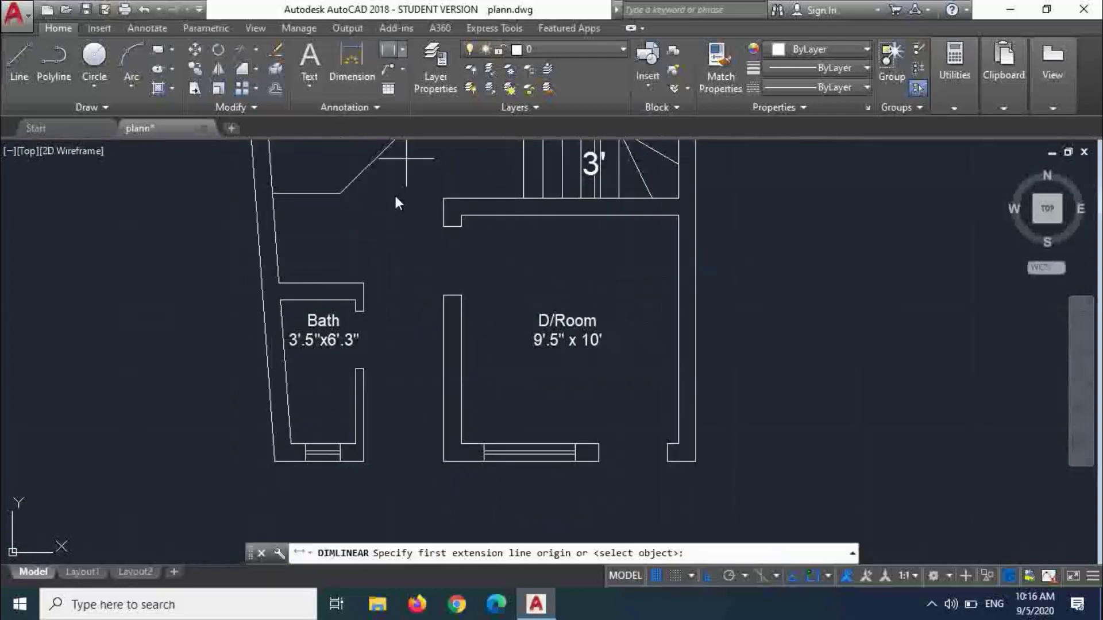
click(365, 461)
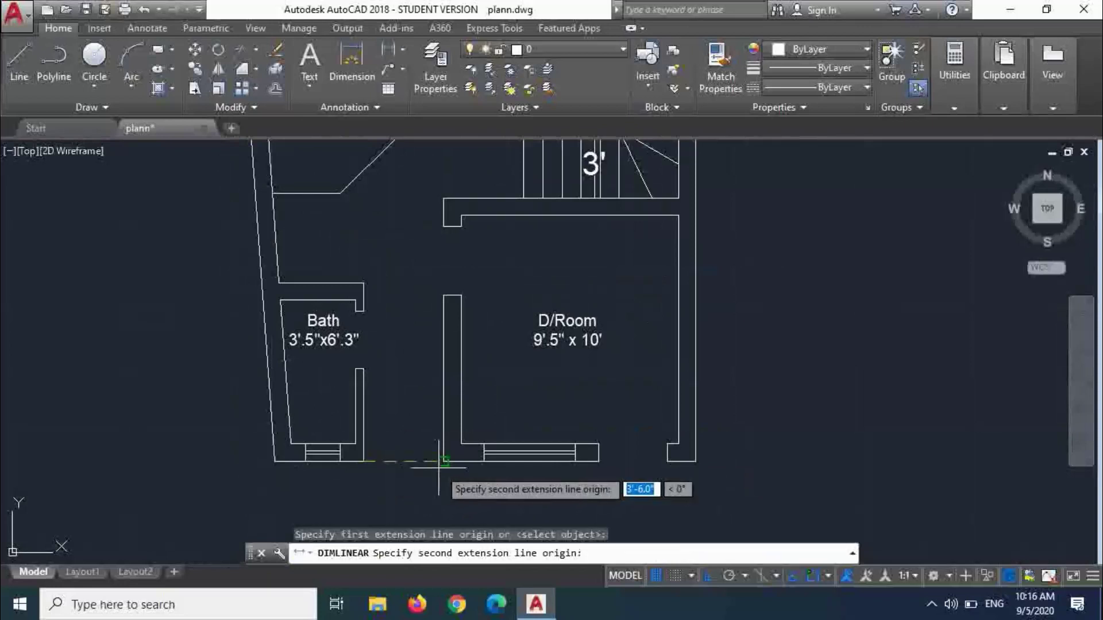
click(443, 461)
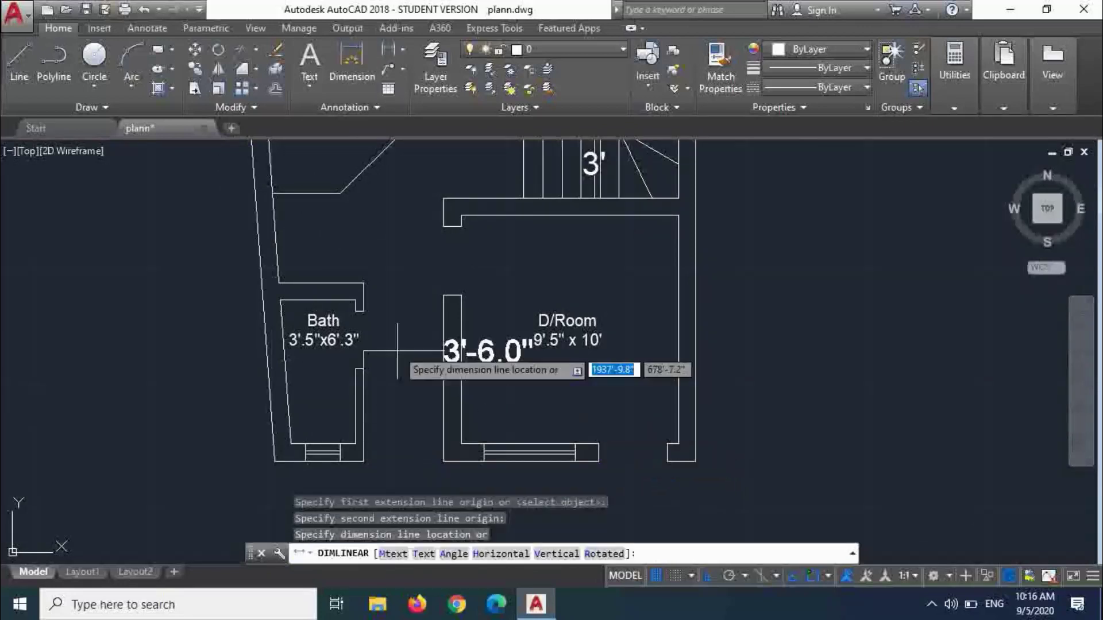
click(420, 485)
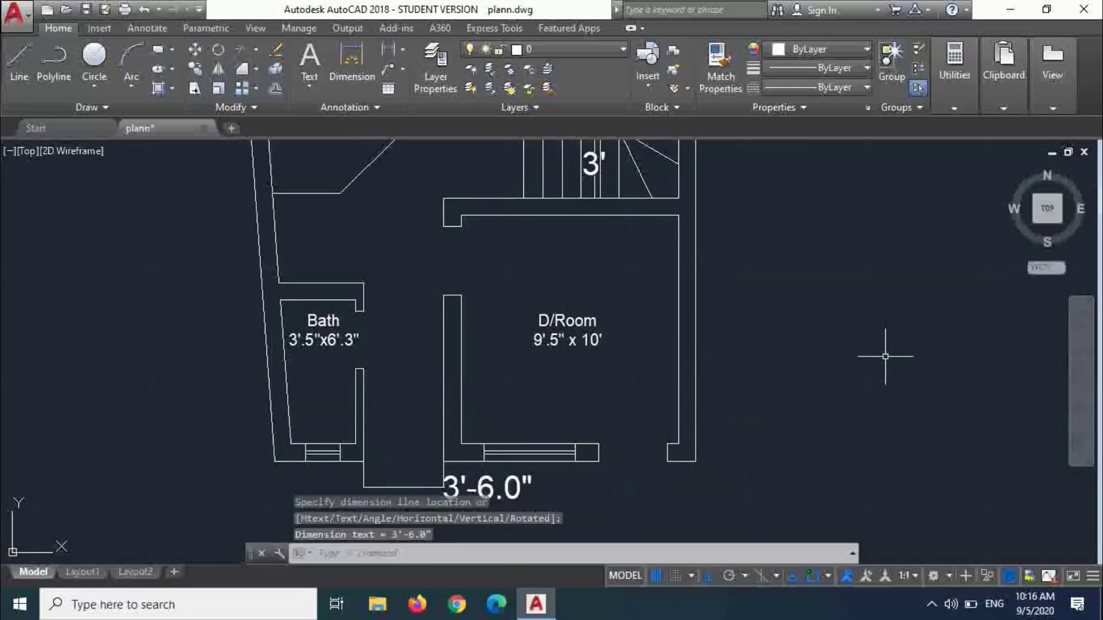
- Add a horizontal linear dimension from the slanted outer wall to the stair's side wall, placed across the chamfered area
scroll(832, 334, down, 2)
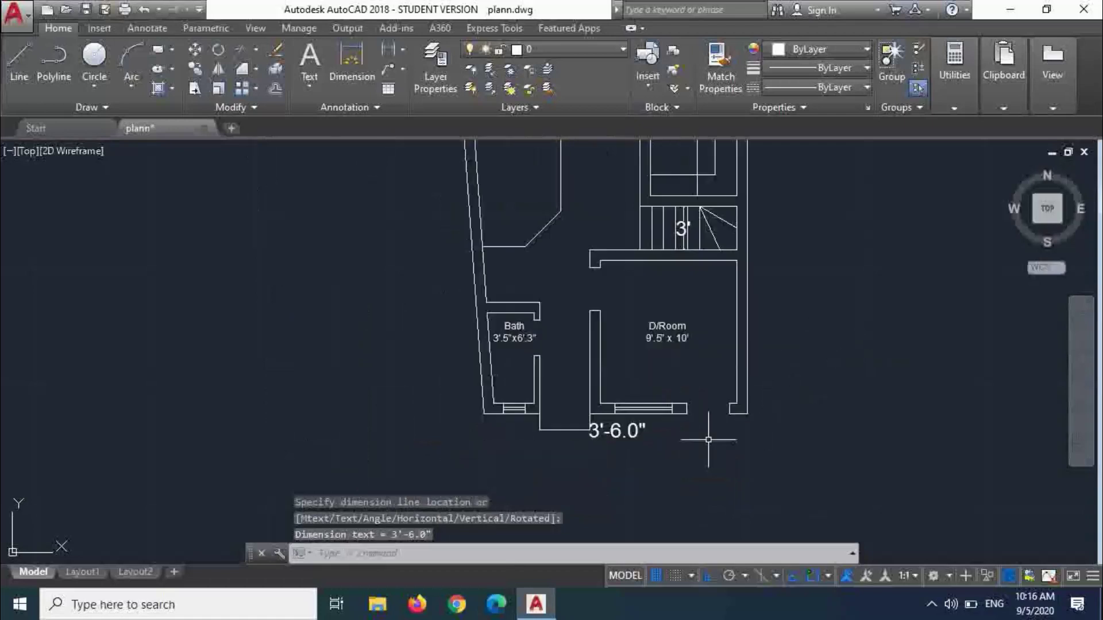
scroll(653, 448, down, 2)
scroll(620, 345, up, 3)
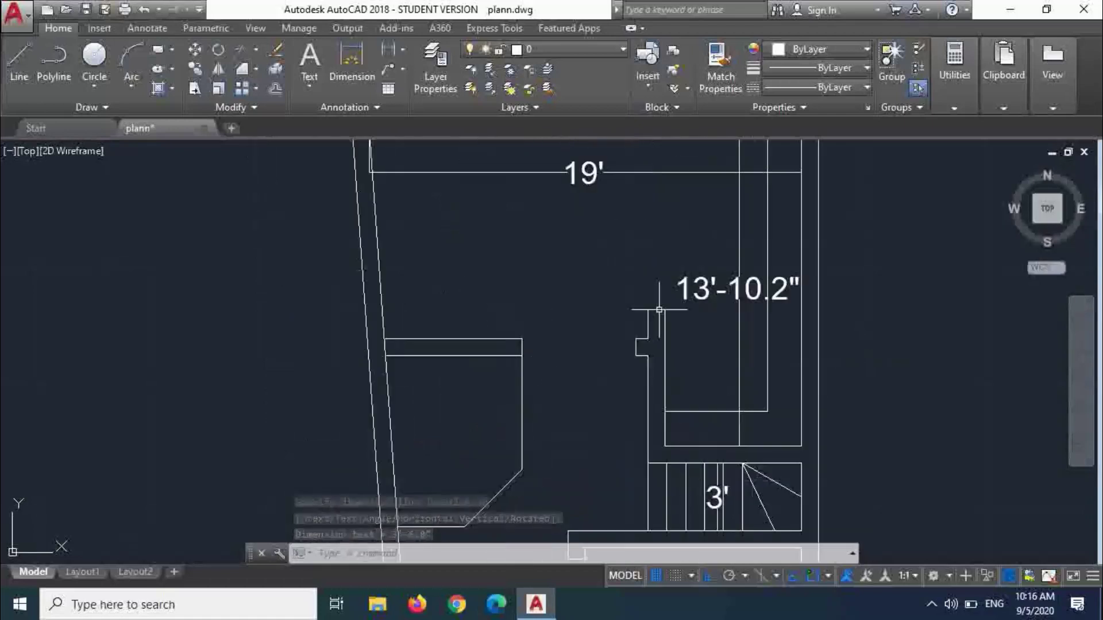
scroll(615, 230, down, 1)
scroll(612, 210, up, 1)
scroll(612, 388, up, 2)
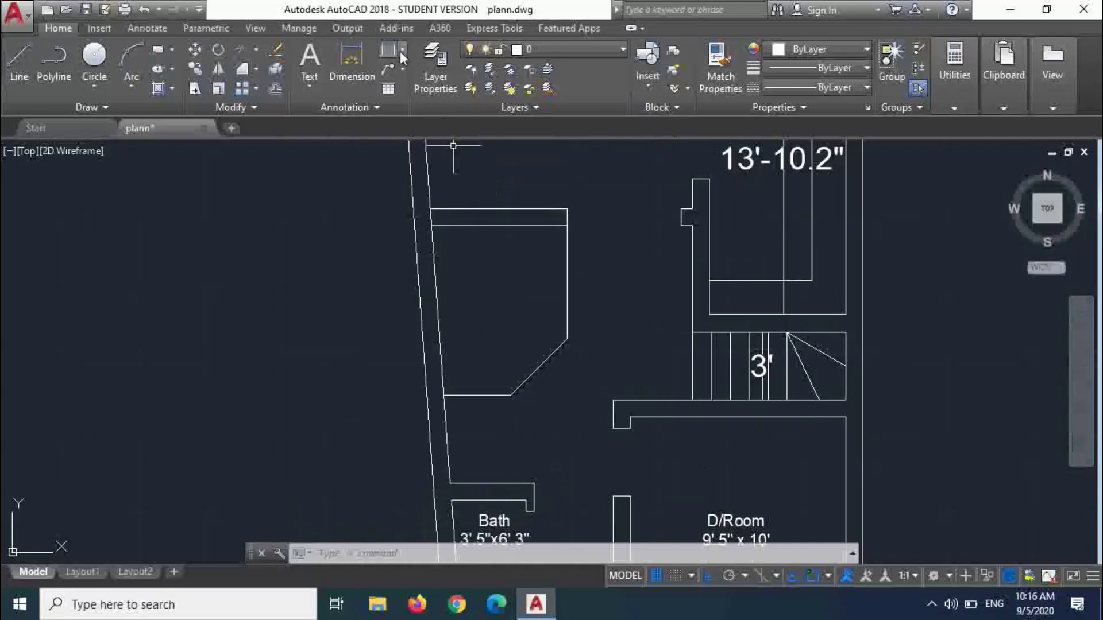
click(400, 53)
click(440, 326)
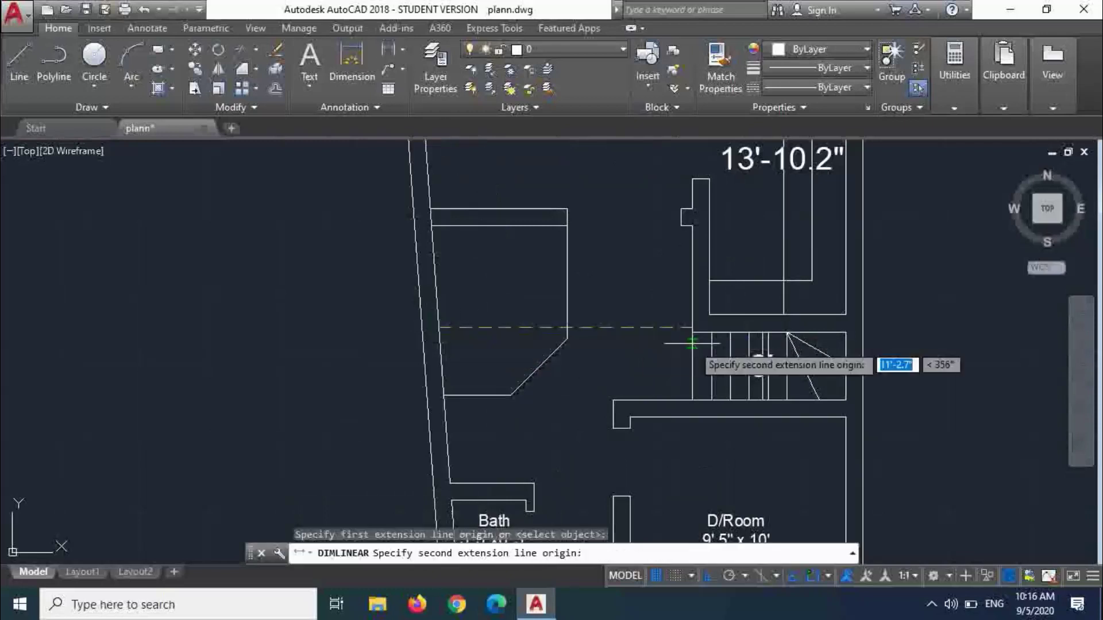
click(692, 343)
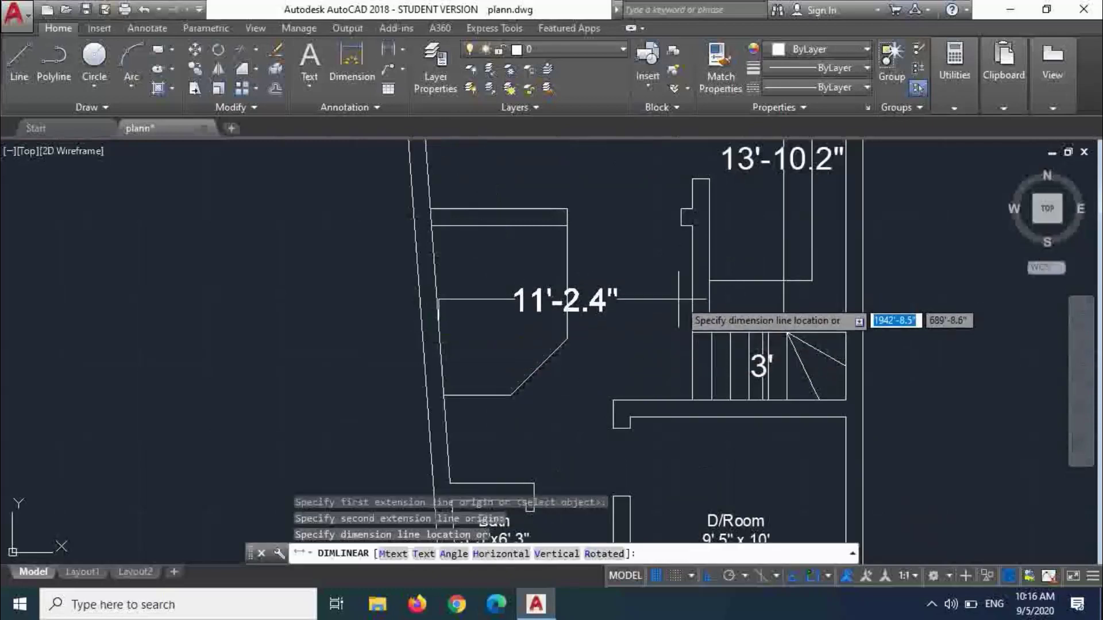
click(678, 300)
key(Escape)
- Copy the D/Room label about 12'-8" straight down to the empty space below the plan
scroll(639, 246, down, 5)
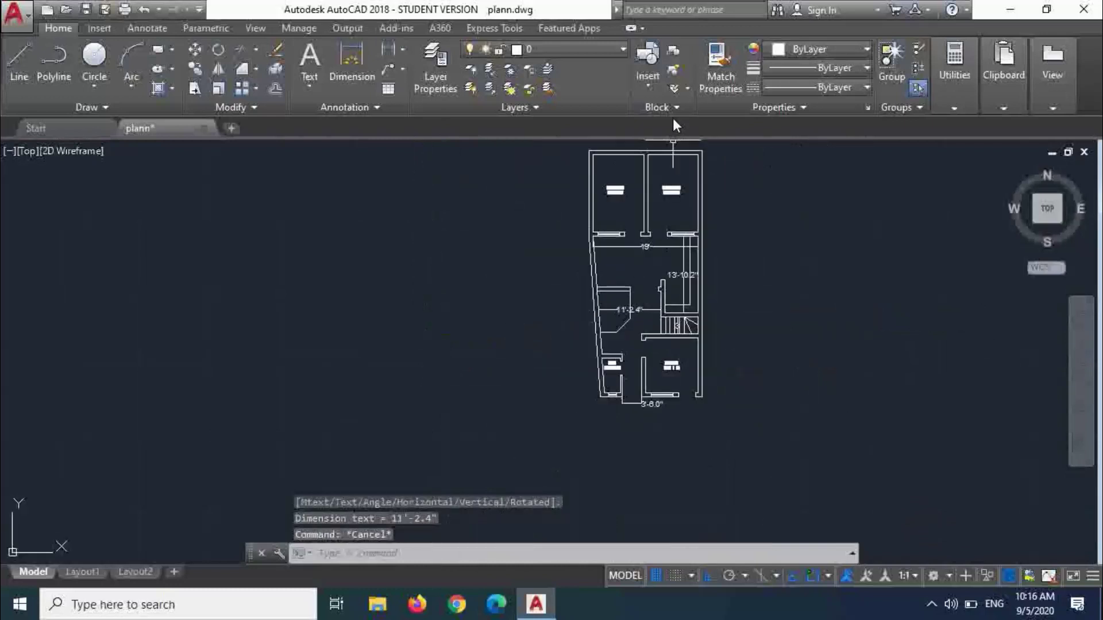
scroll(632, 344, up, 3)
scroll(626, 367, down, 3)
scroll(619, 375, up, 4)
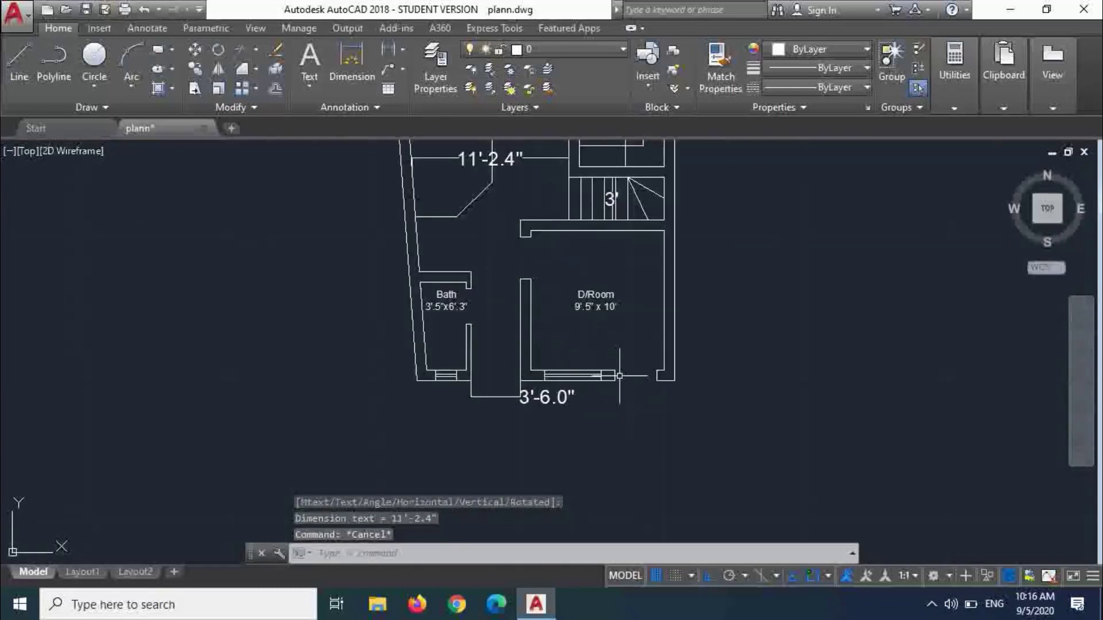
scroll(620, 375, up, 2)
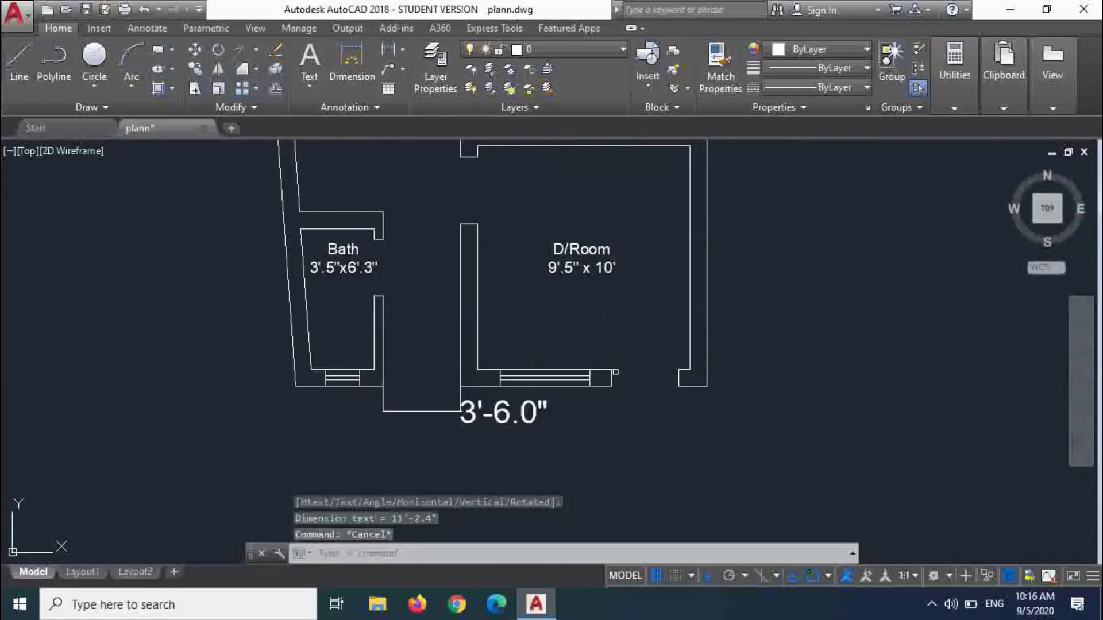
text(co)
key(Return)
click(572, 270)
key(Return)
click(603, 305)
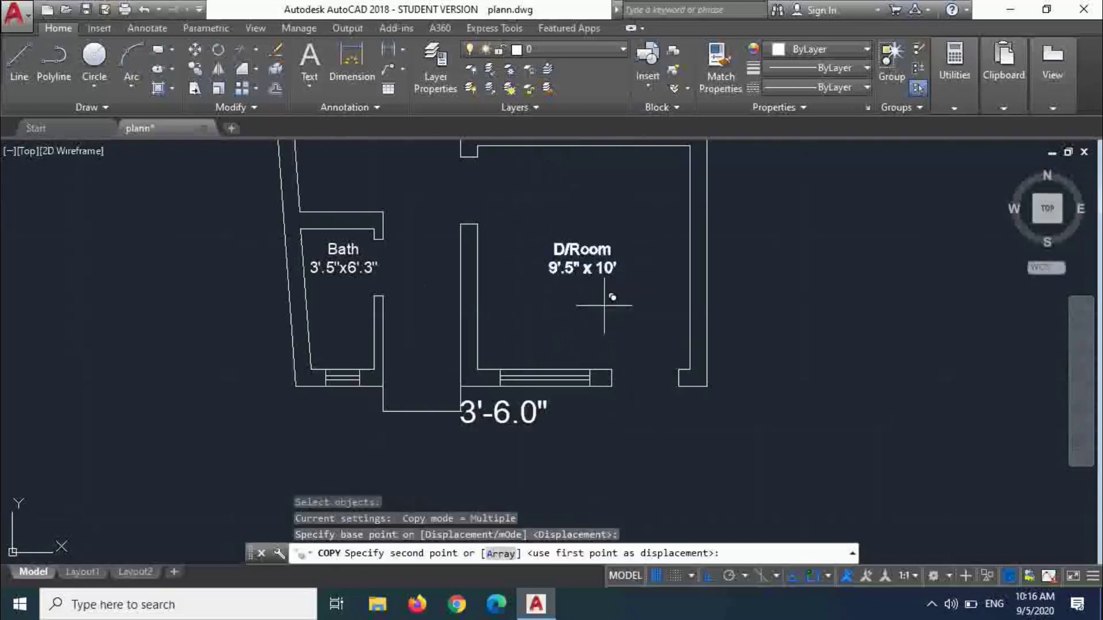
scroll(571, 420, down, 5)
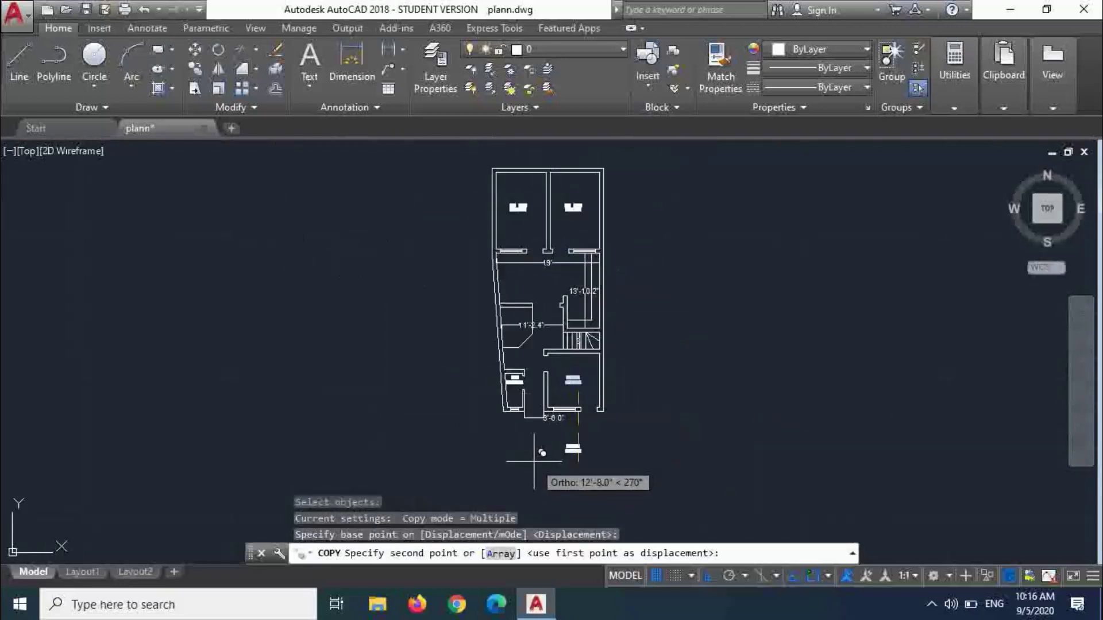
click(535, 461)
scroll(575, 451, up, 5)
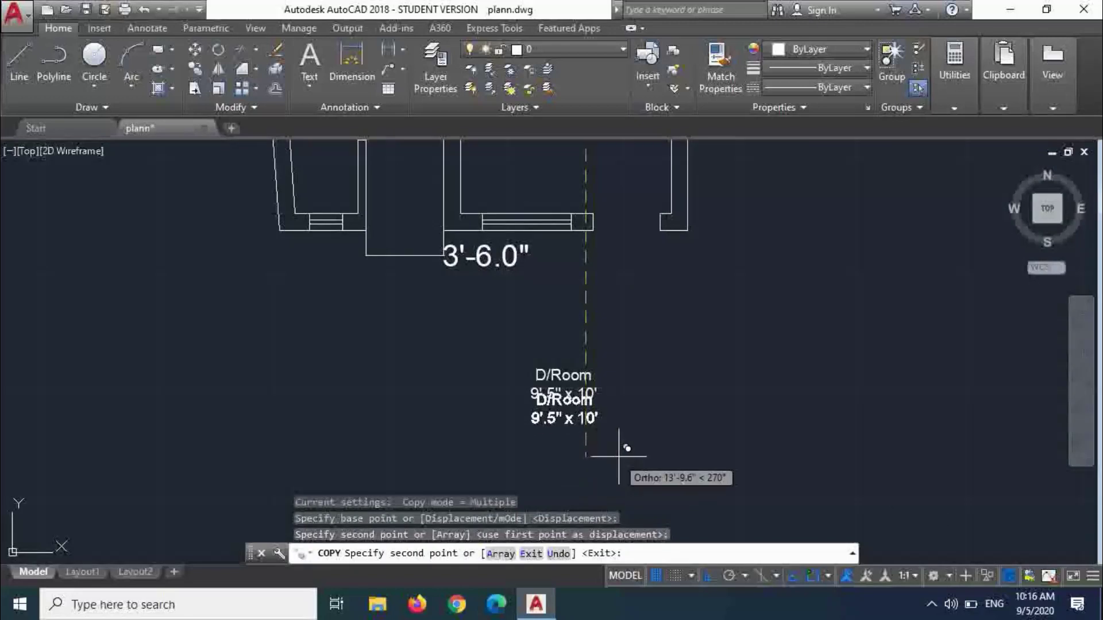
- Move the copied D/Room label about 5'-8" up and to the left, with Ortho off, to below the opening's 3'-6.0" dimension
key(Escape)
scroll(617, 457, down, 4)
scroll(611, 449, up, 2)
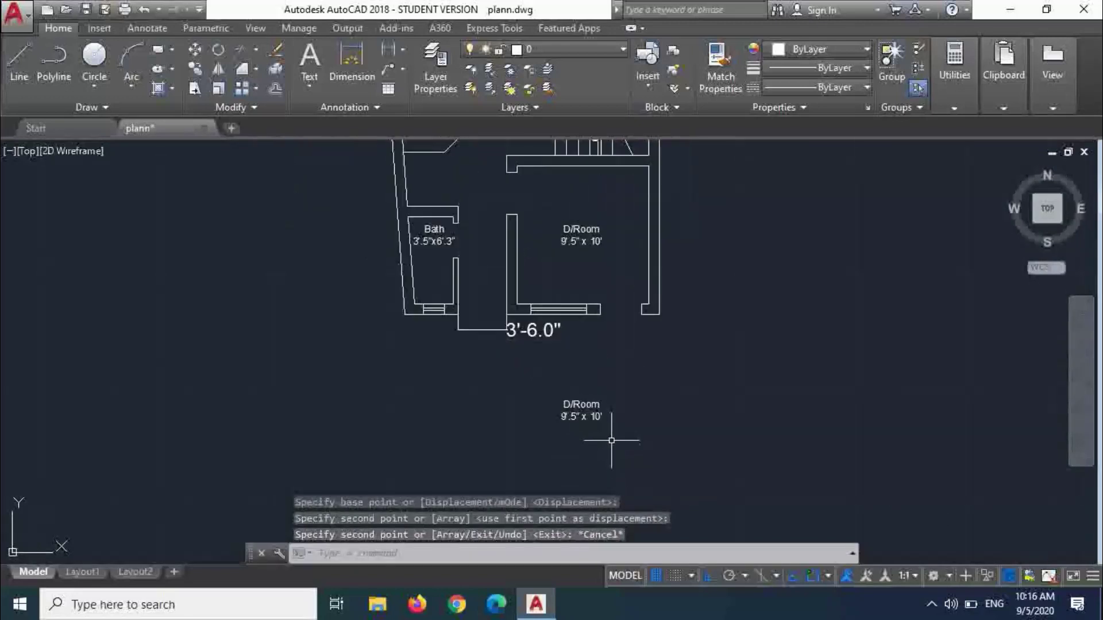
text(m)
key(Return)
click(598, 421)
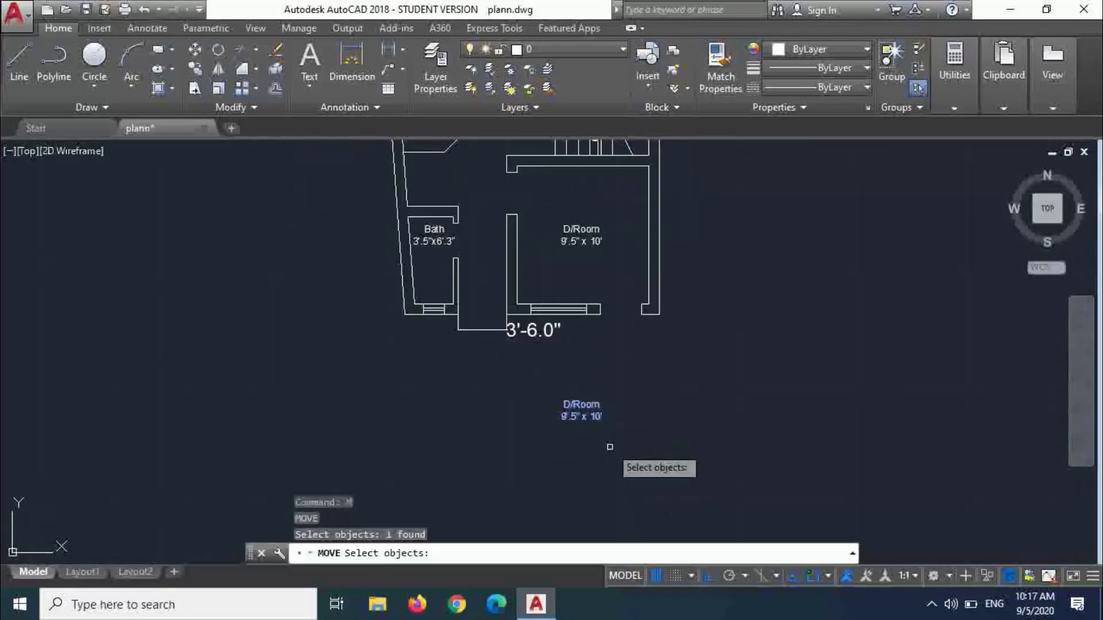
click(614, 438)
click(561, 449)
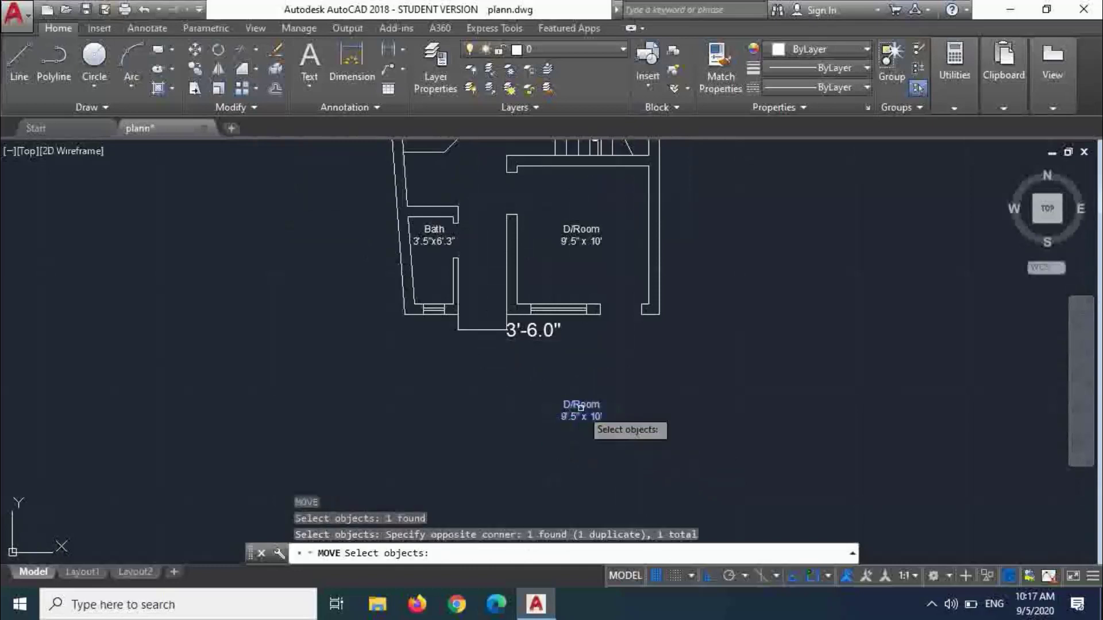
key(Return)
click(620, 445)
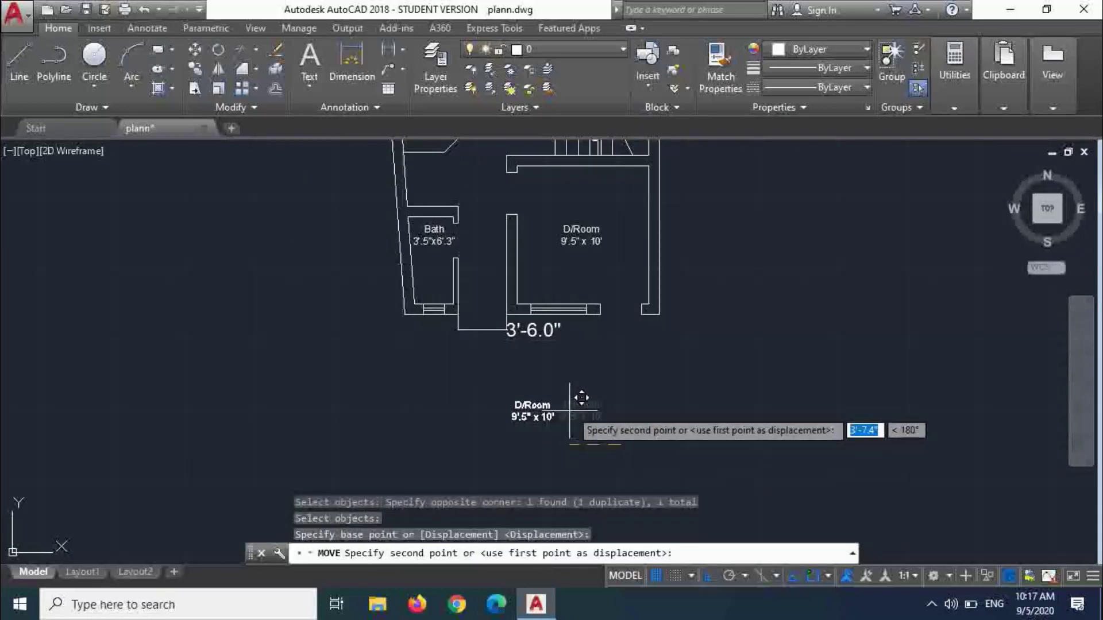
key(F8)
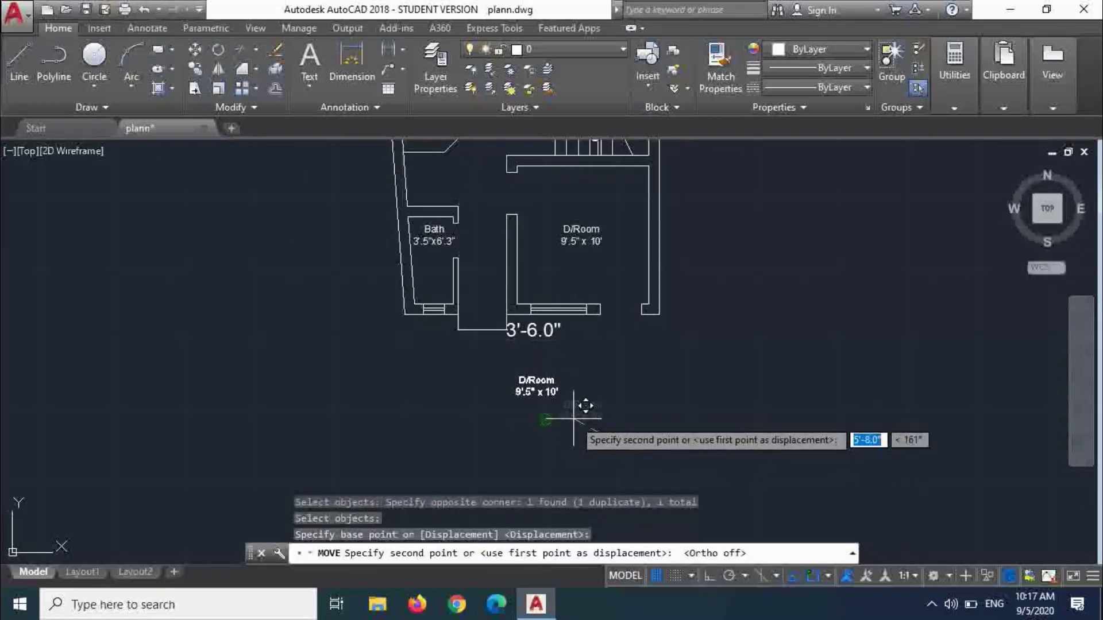
click(579, 419)
- Open the copied D/Room label below the plan for editing and select all its text
scroll(529, 390, up, 5)
click(489, 375)
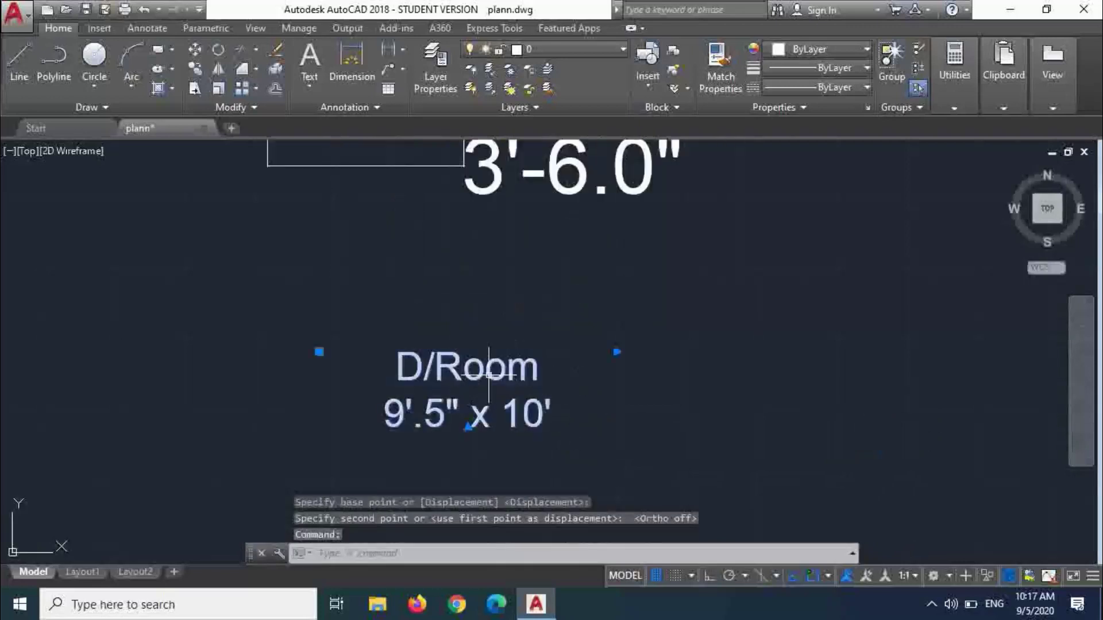
double_click(497, 375)
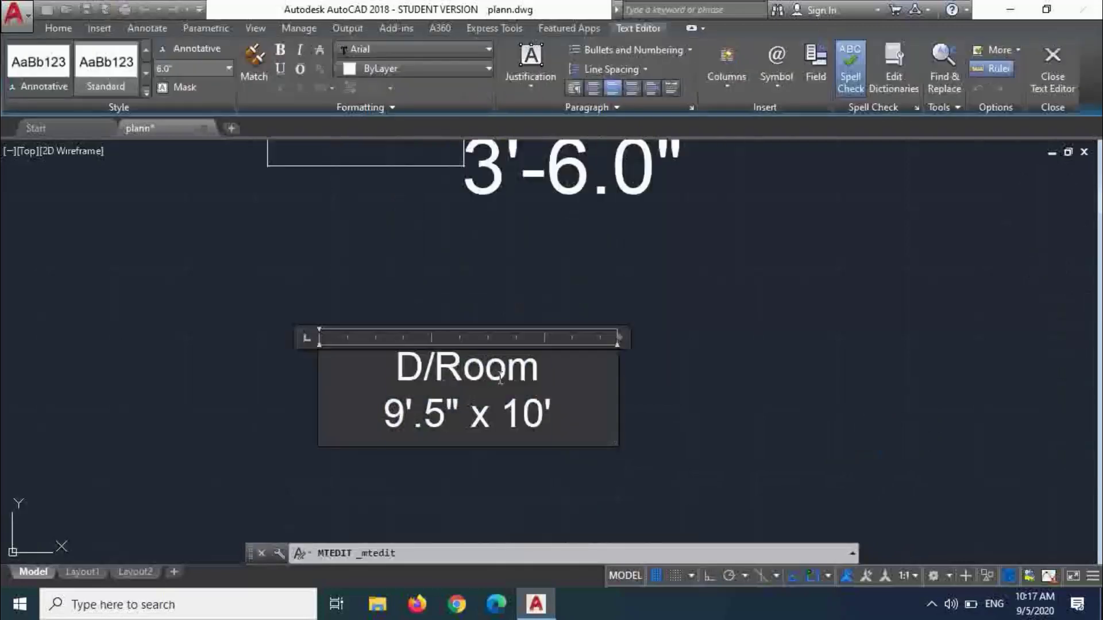
key(ctrl+a)
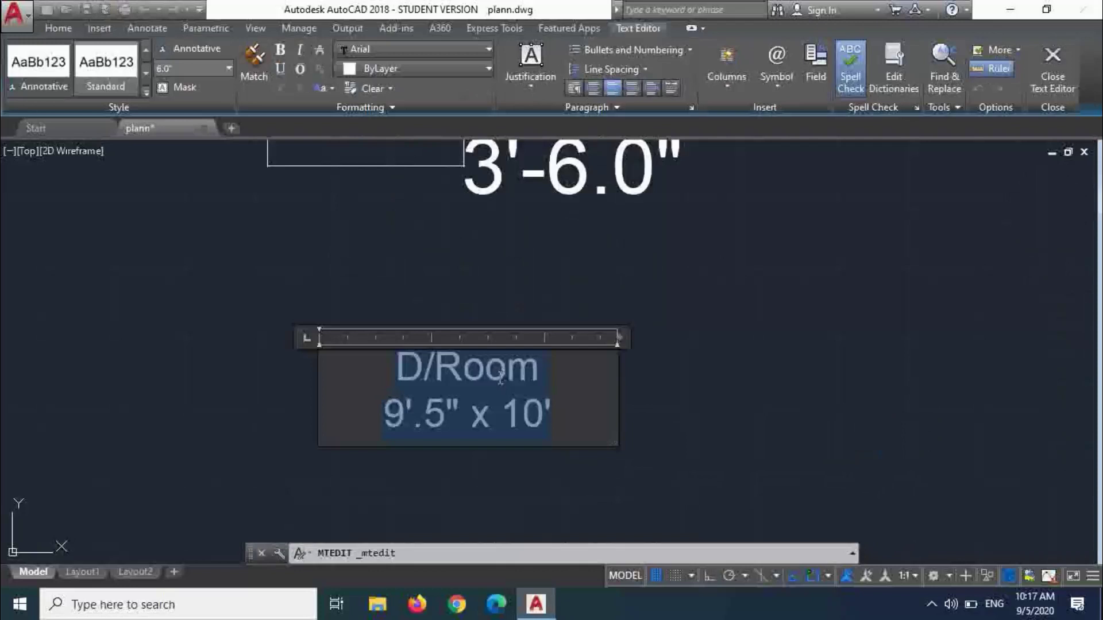
- Replace the D/Room text below the plan with the title "Ground Floor Plan"
text(Ground)
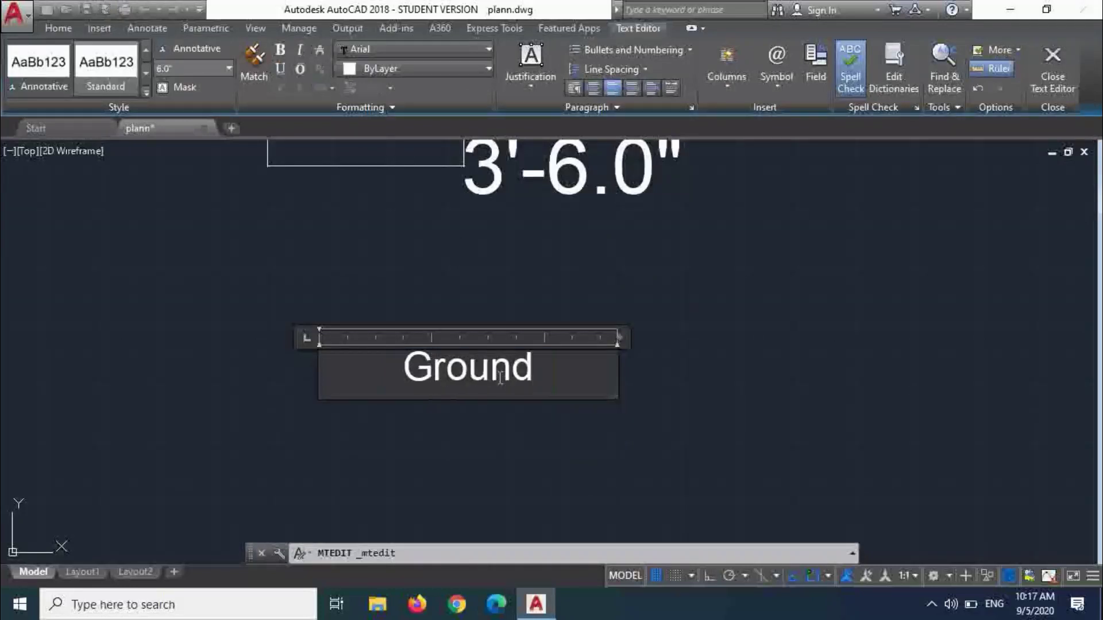
text( Floor)
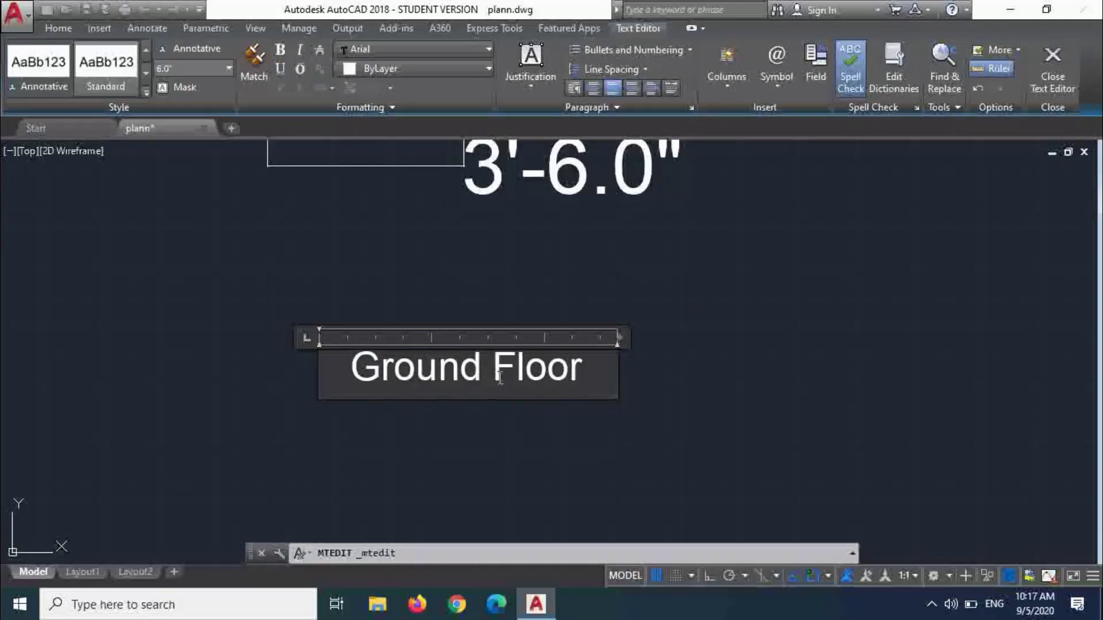
text( Plan)
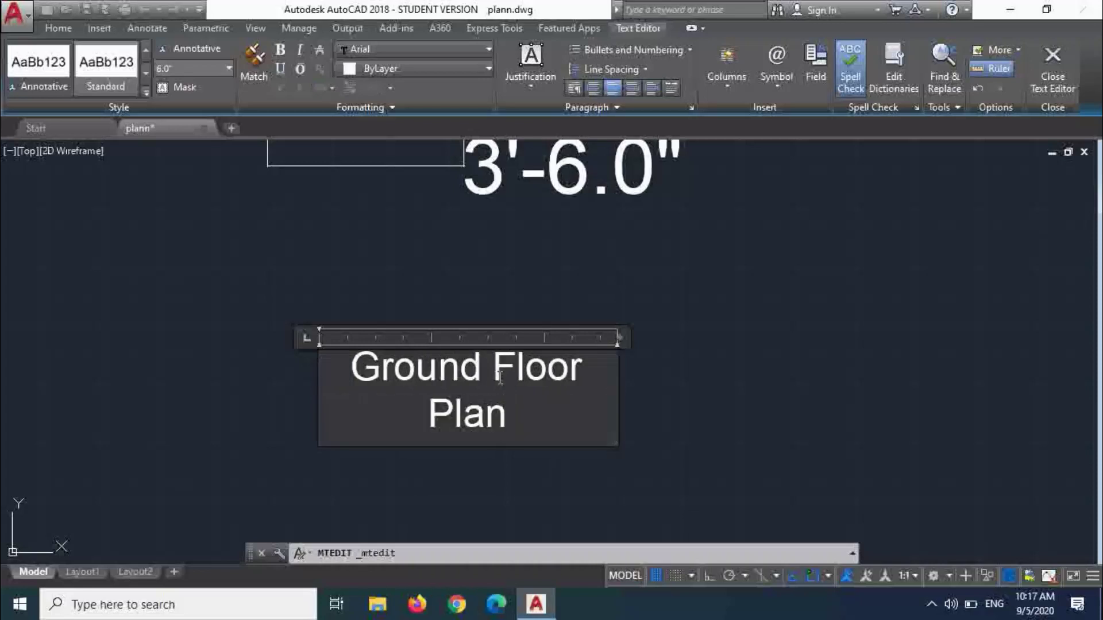
key(Return)
key(ctrl+l)
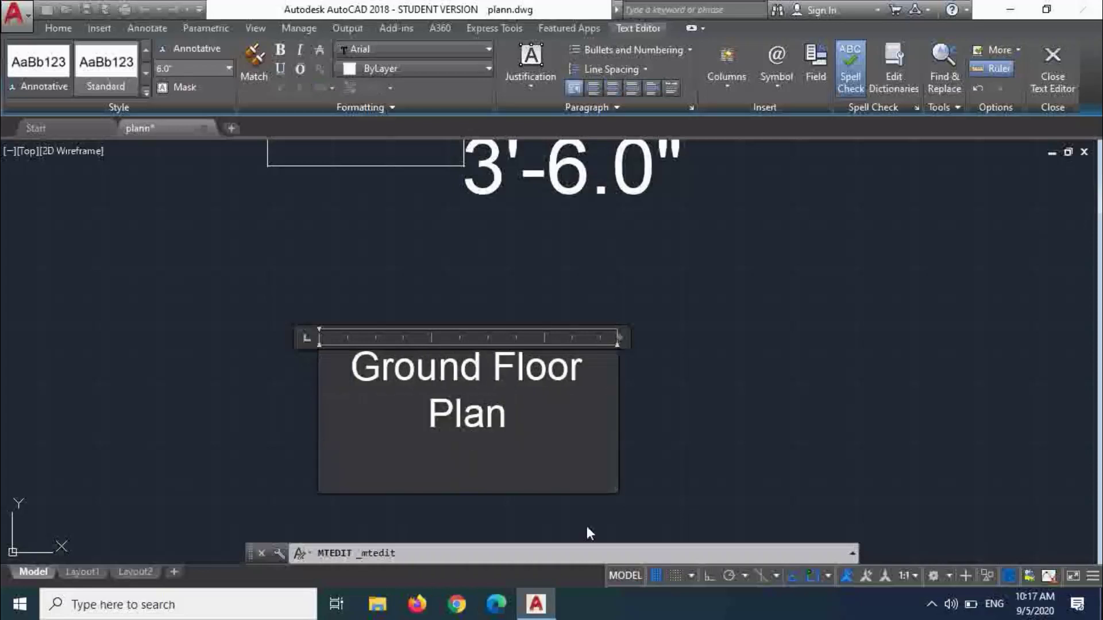
- Widen the title's text frame to fit one line and remove the blank line beneath the title
drag(617, 337, 751, 336)
triple_click(573, 376)
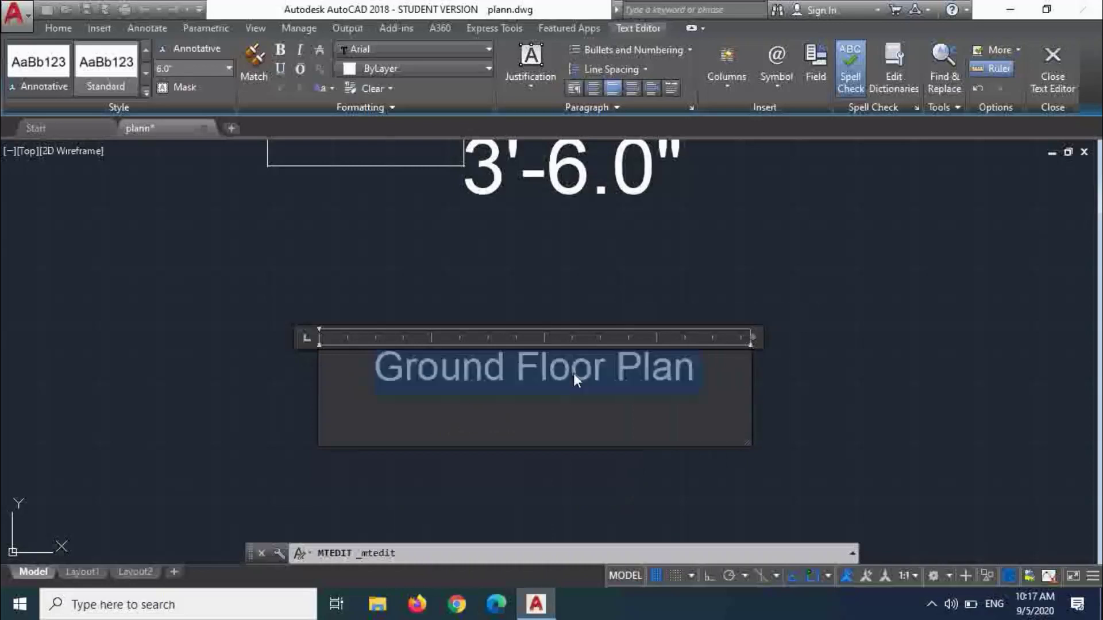
click(547, 421)
key(BackSpace)
key(ctrl+a)
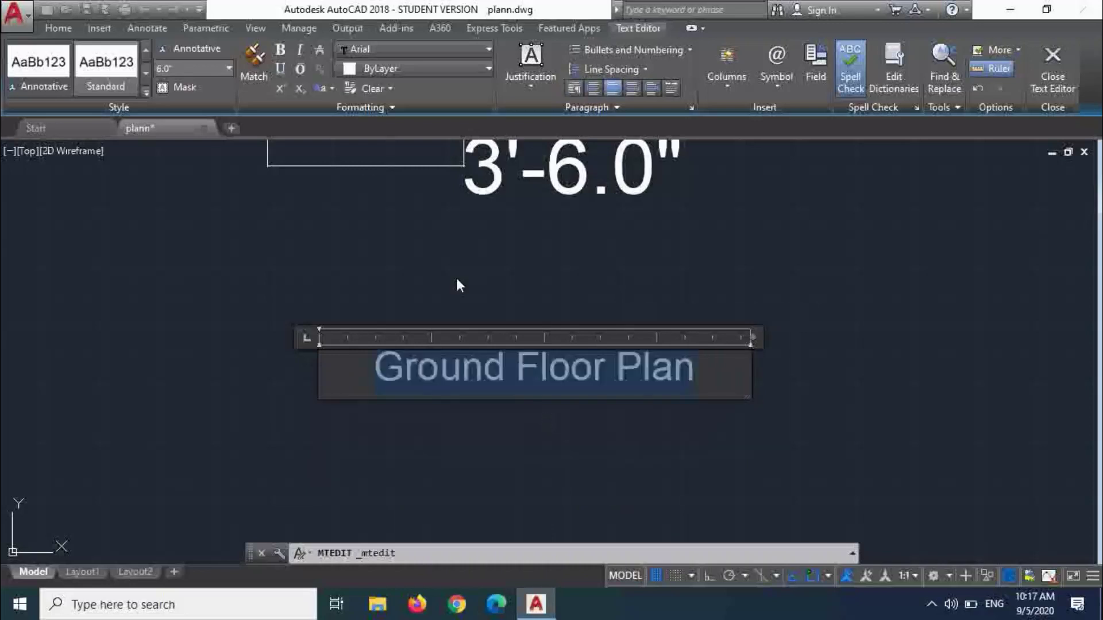
- Try to set the title's text height to 1'
drag(188, 69, 10, 63)
key(Return)
key(ctrl+a)
drag(174, 69, 123, 78)
text(1')
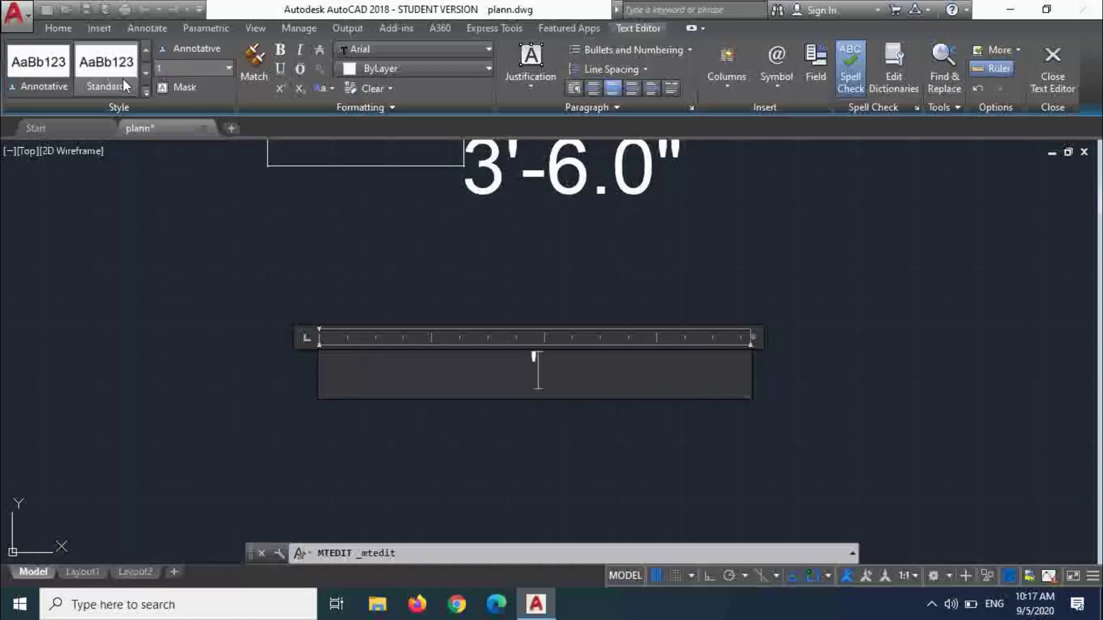
key(ctrl+z)
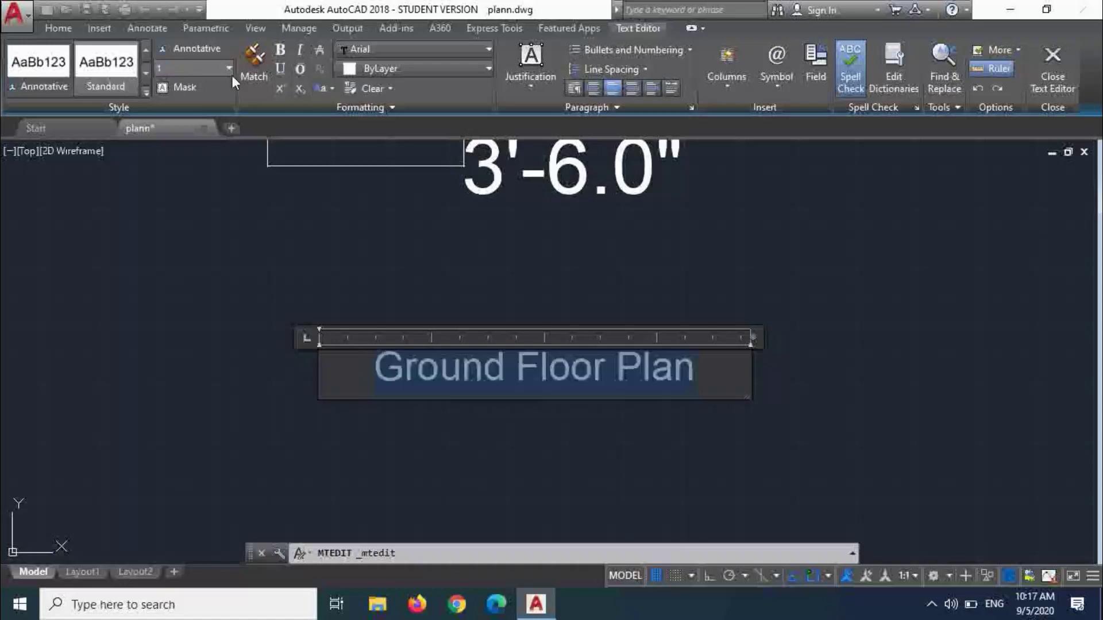
click(228, 69)
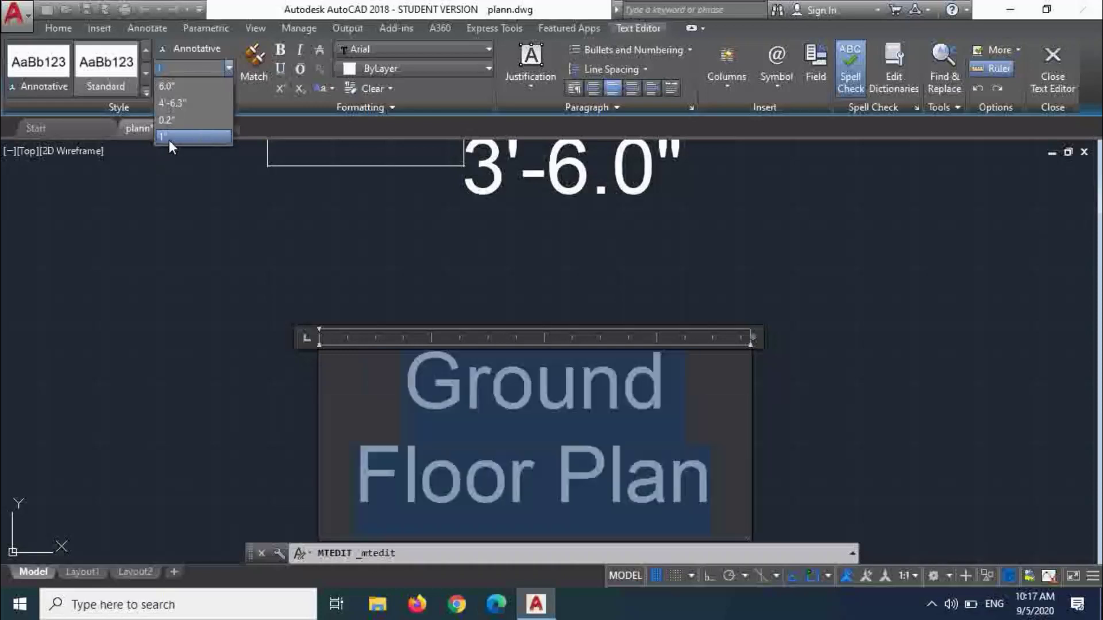
key(Escape)
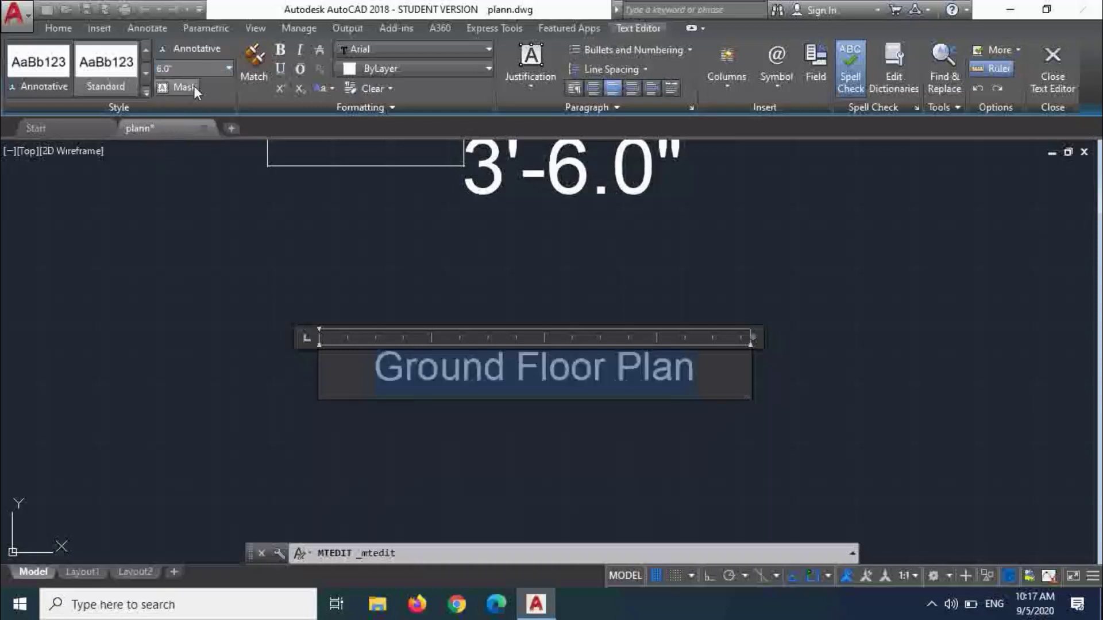
- Format the title as underlined text 1' high and widen its frame to keep it on one line
click(229, 69)
click(198, 137)
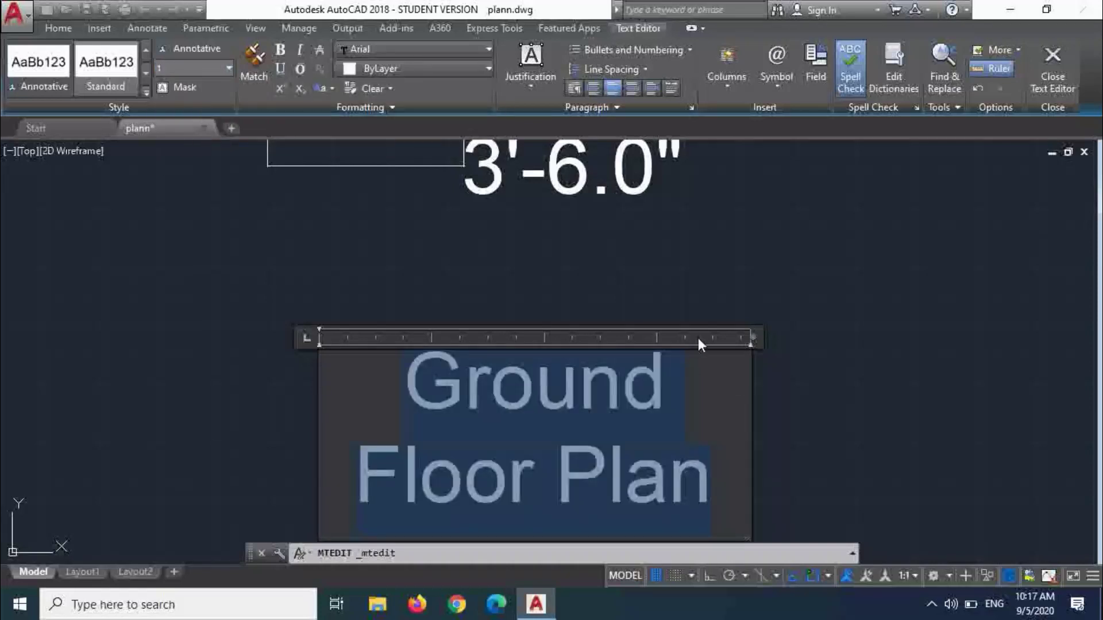
drag(749, 339, 971, 339)
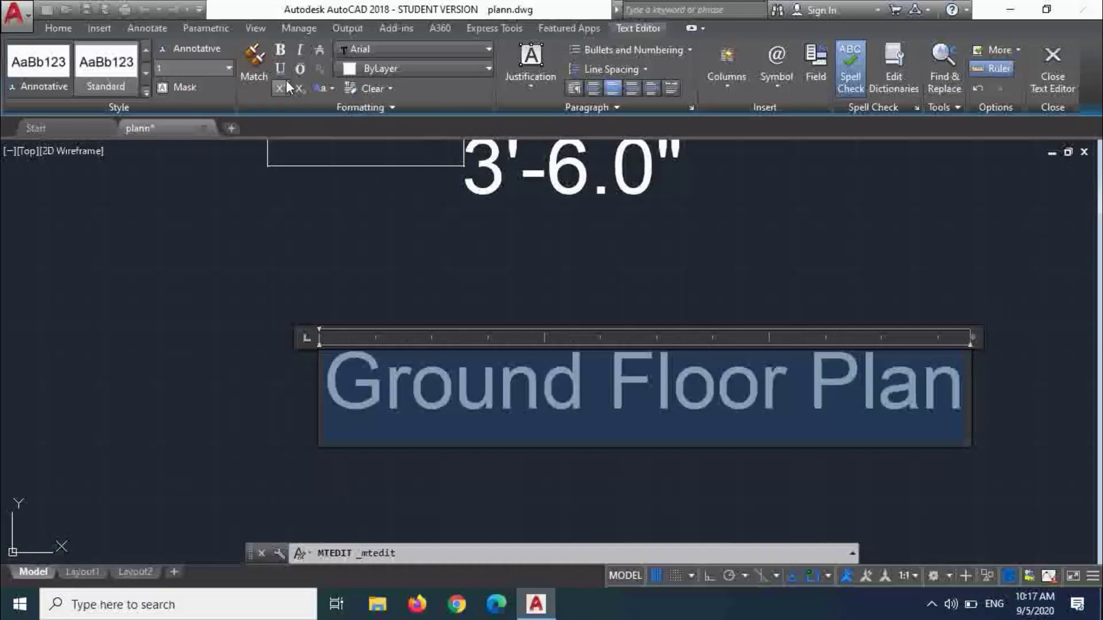
click(301, 161)
scroll(359, 269, down, 5)
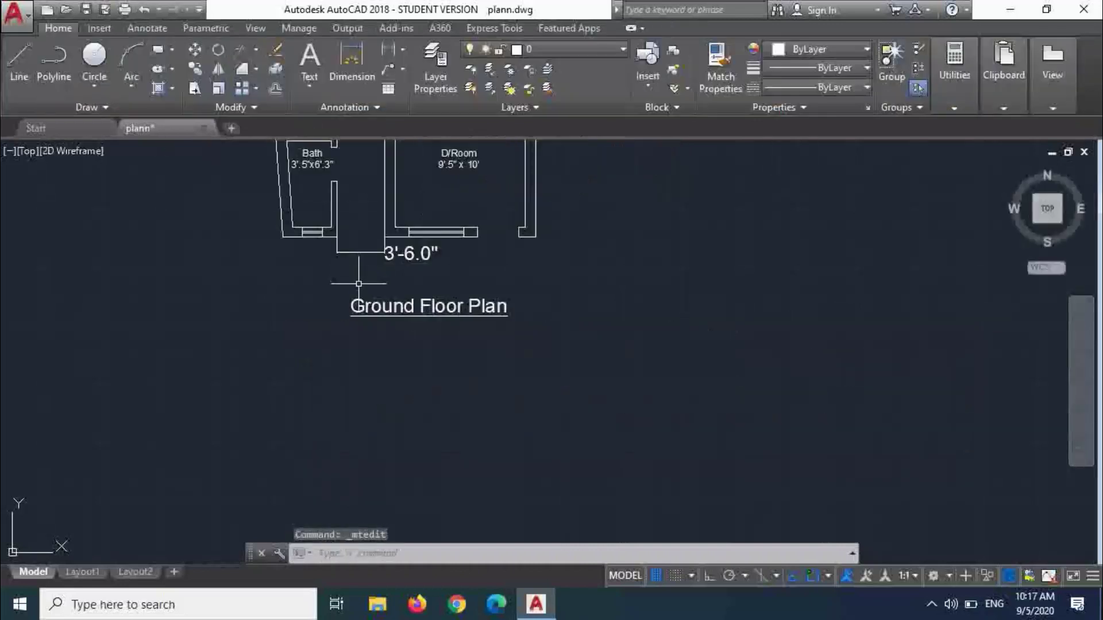
- Move the "Ground Floor Plan" title slightly up and left to sit beneath the plan, and save the drawing
text(m)
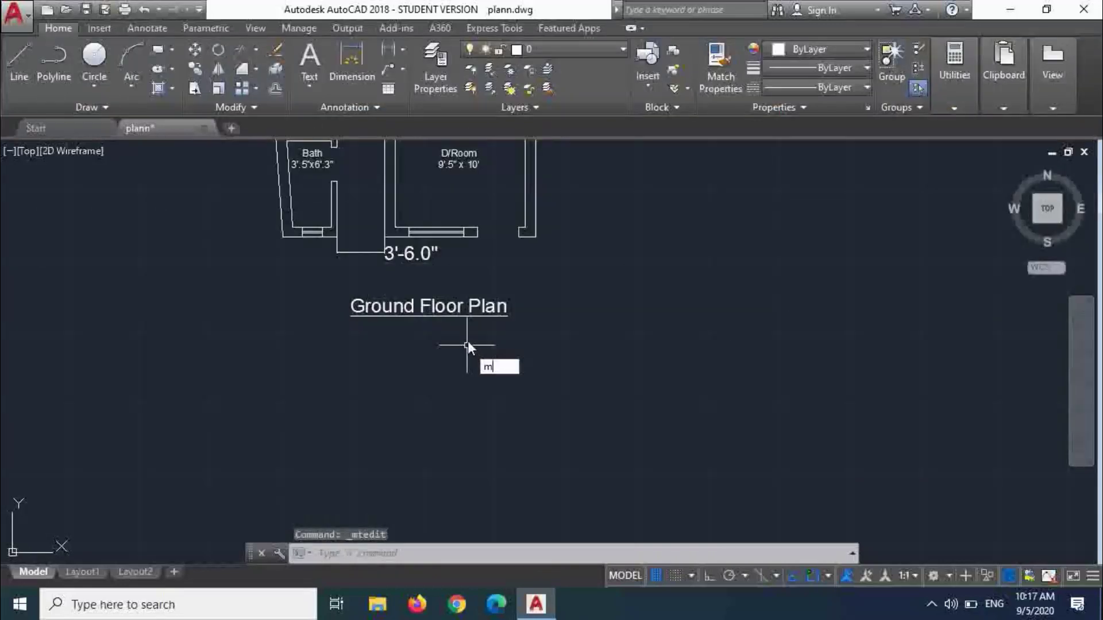
key(Return)
click(486, 309)
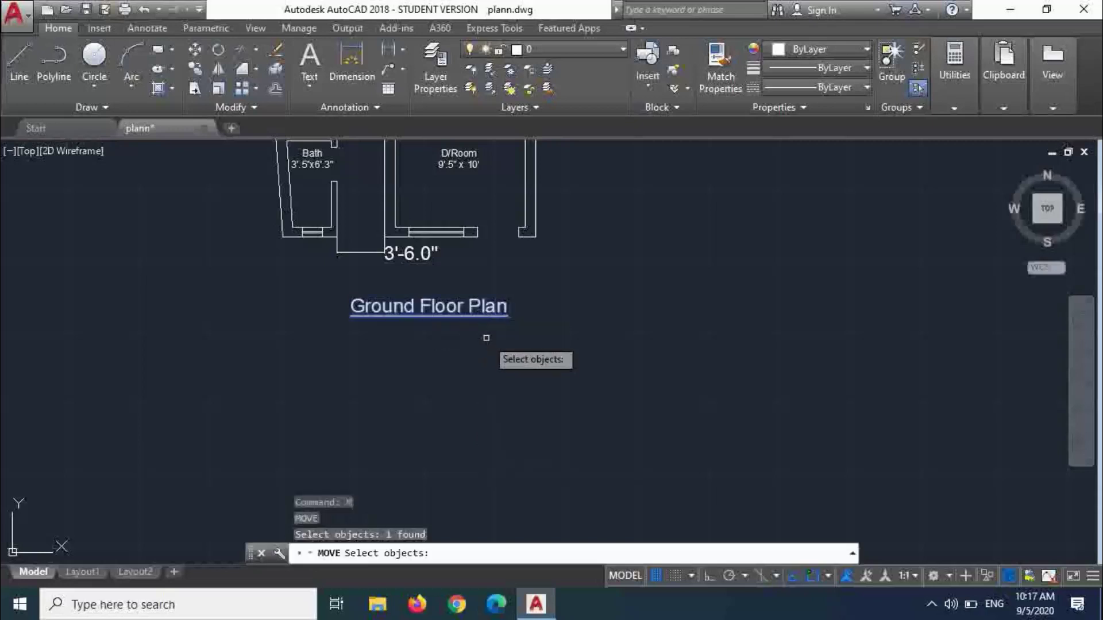
key(Return)
click(484, 337)
click(460, 326)
scroll(491, 442, down, 4)
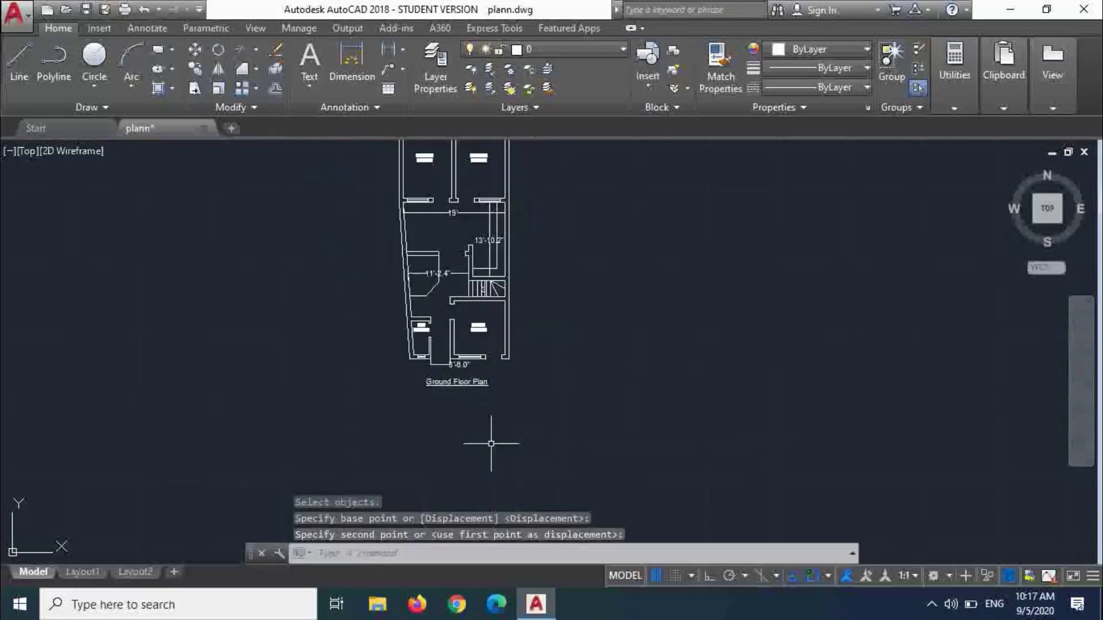
key(ctrl+s)
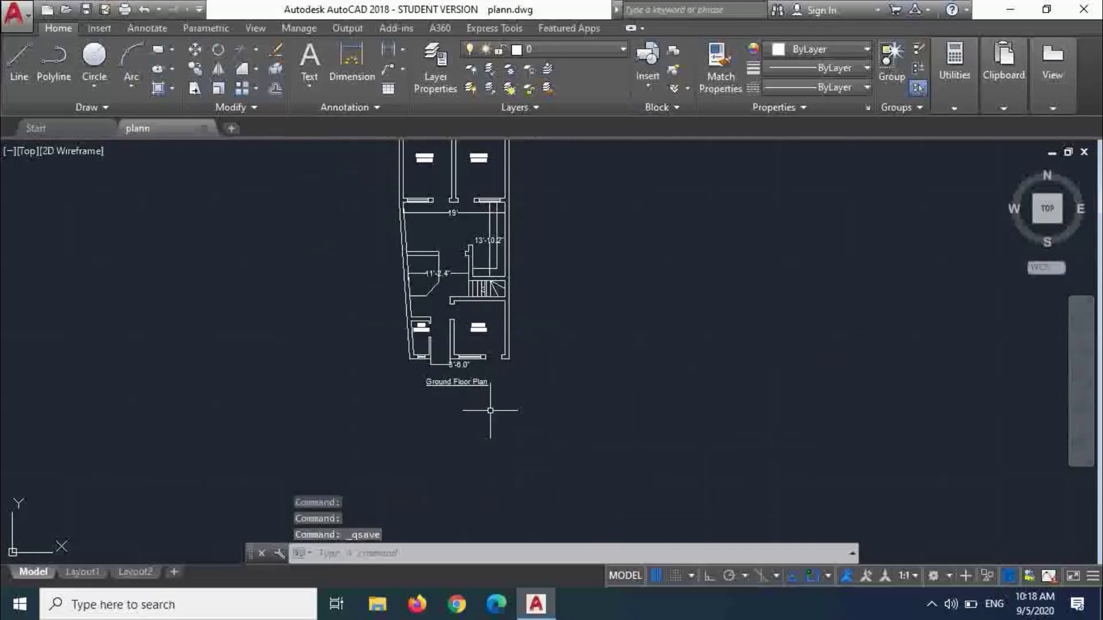
- Copy the whole floor plan with its title to the empty area directly right of the original
scroll(476, 429, down, 2)
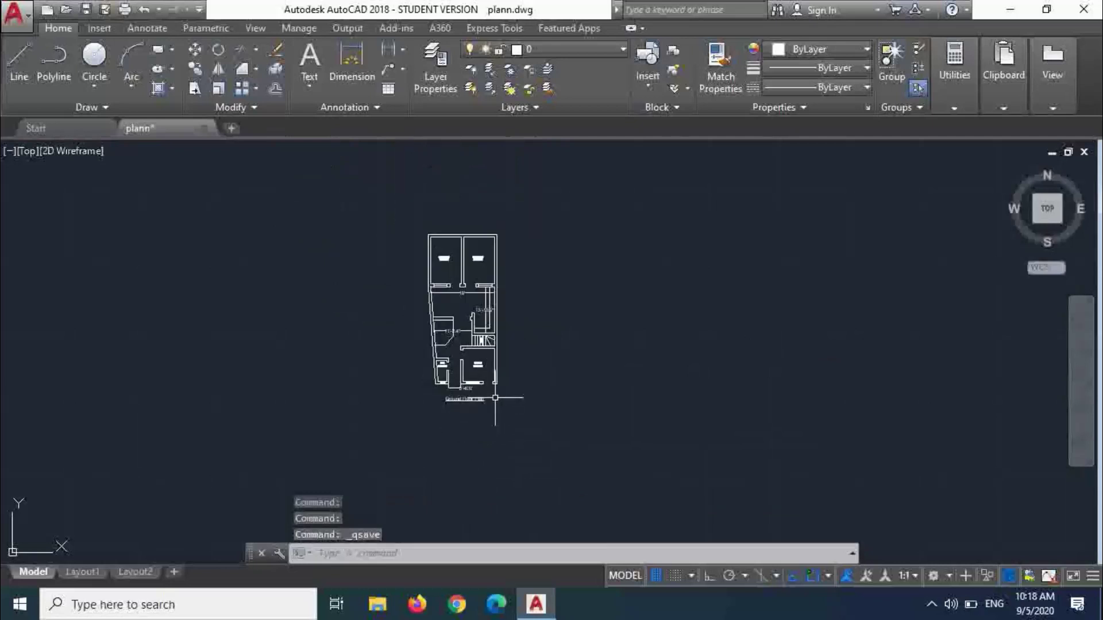
scroll(522, 226, up, 2)
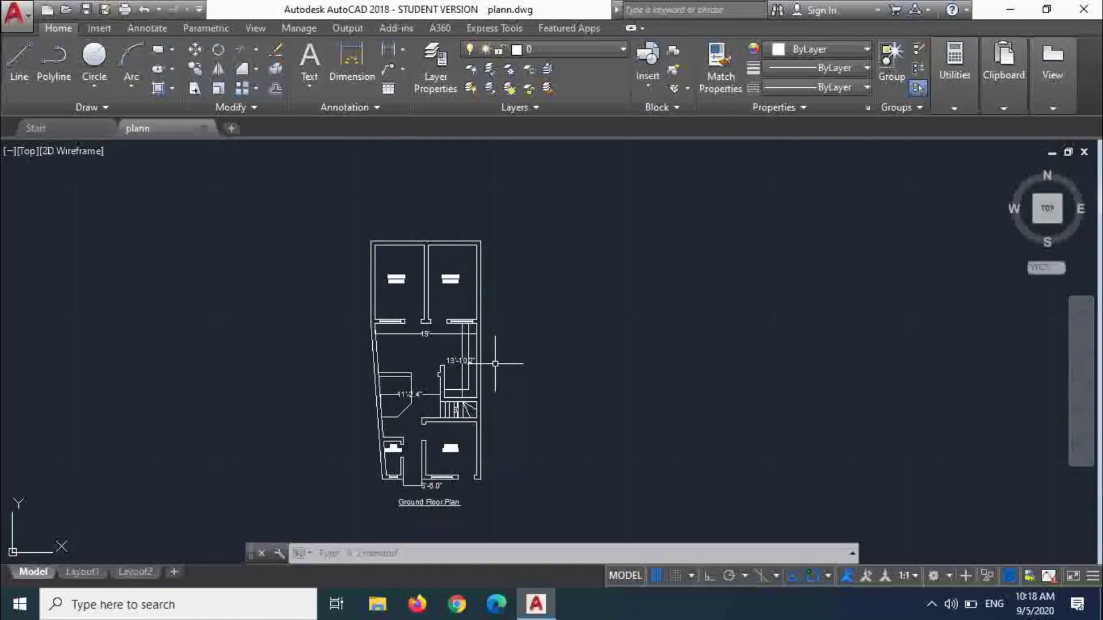
text(c)
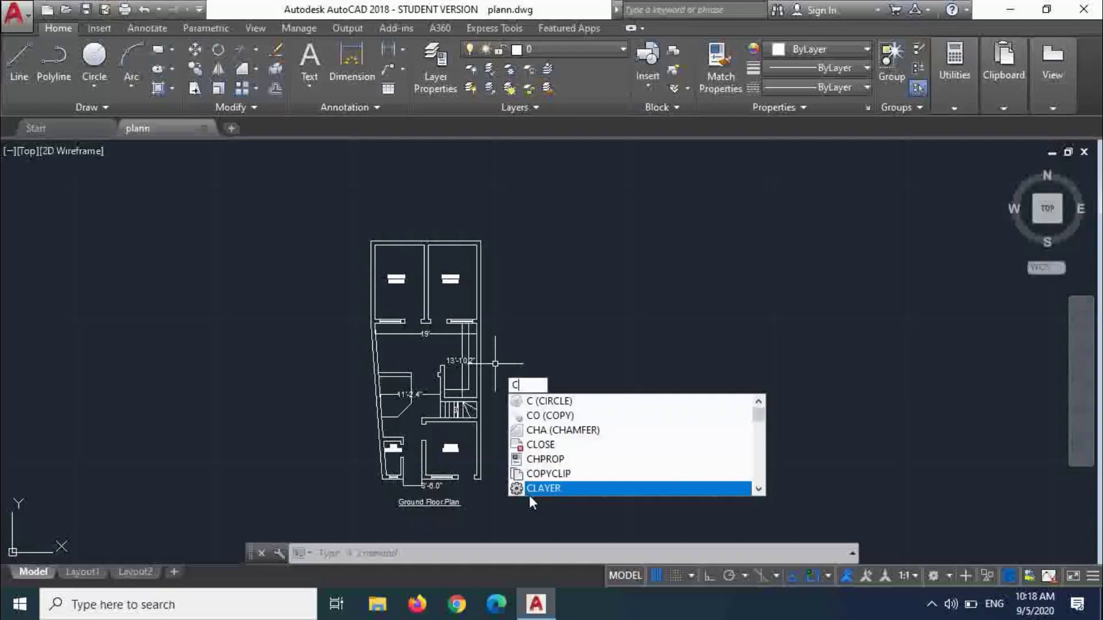
key(Escape)
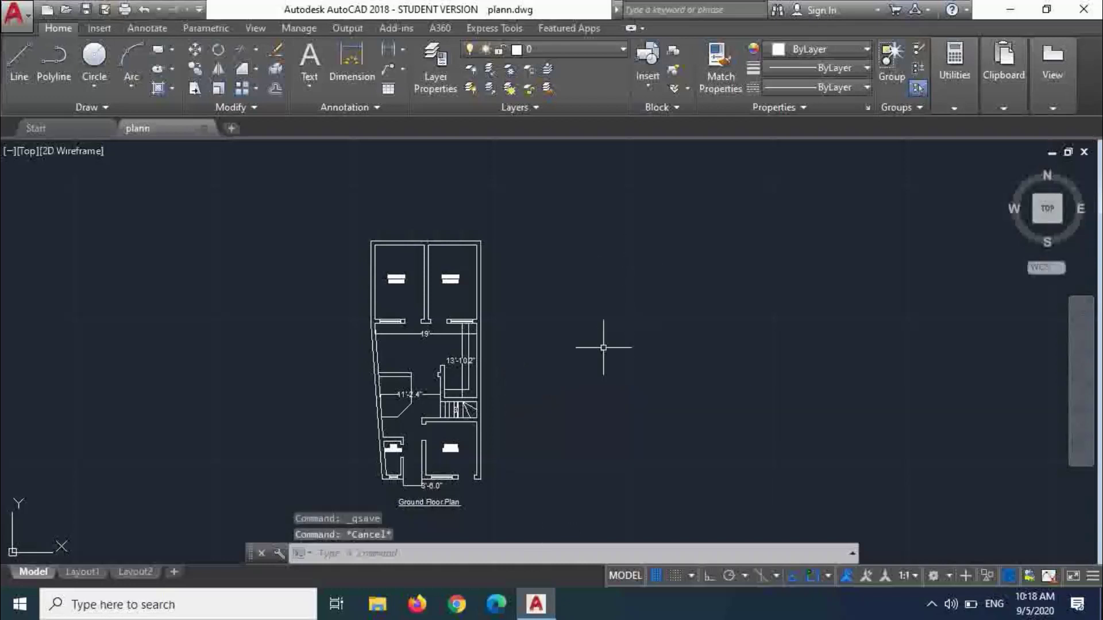
text(ct o)
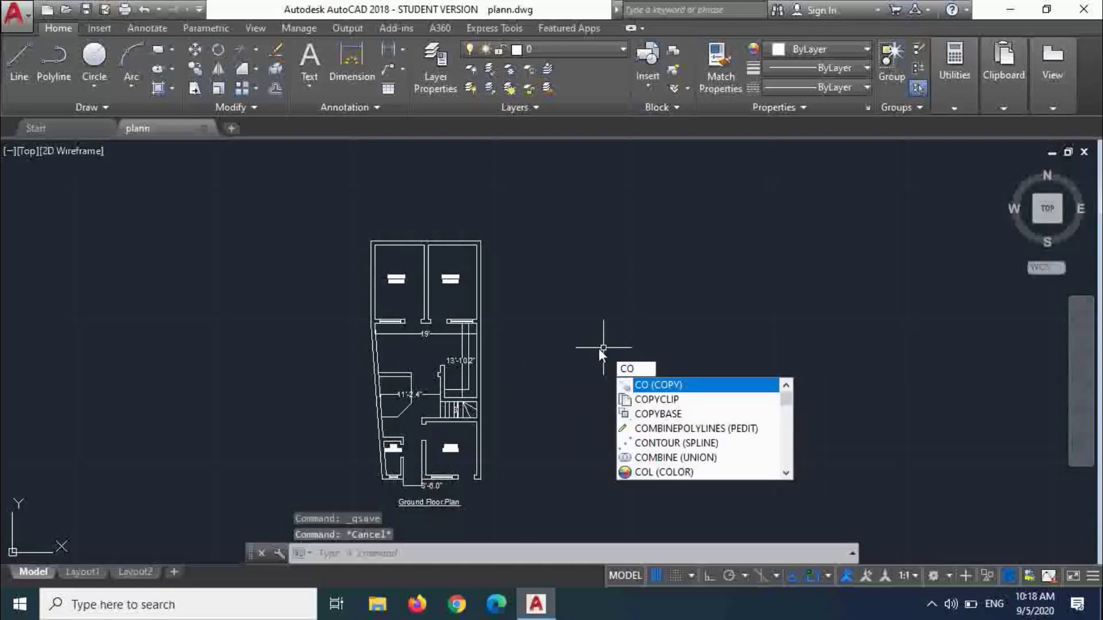
key(Return)
click(581, 192)
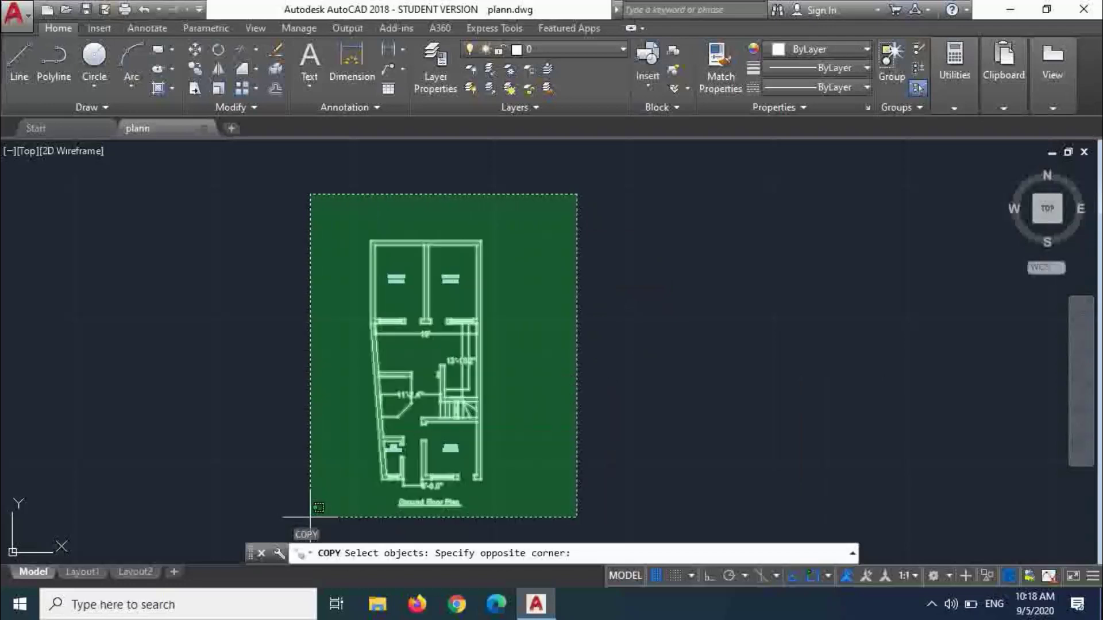
click(283, 550)
key(Return)
click(320, 452)
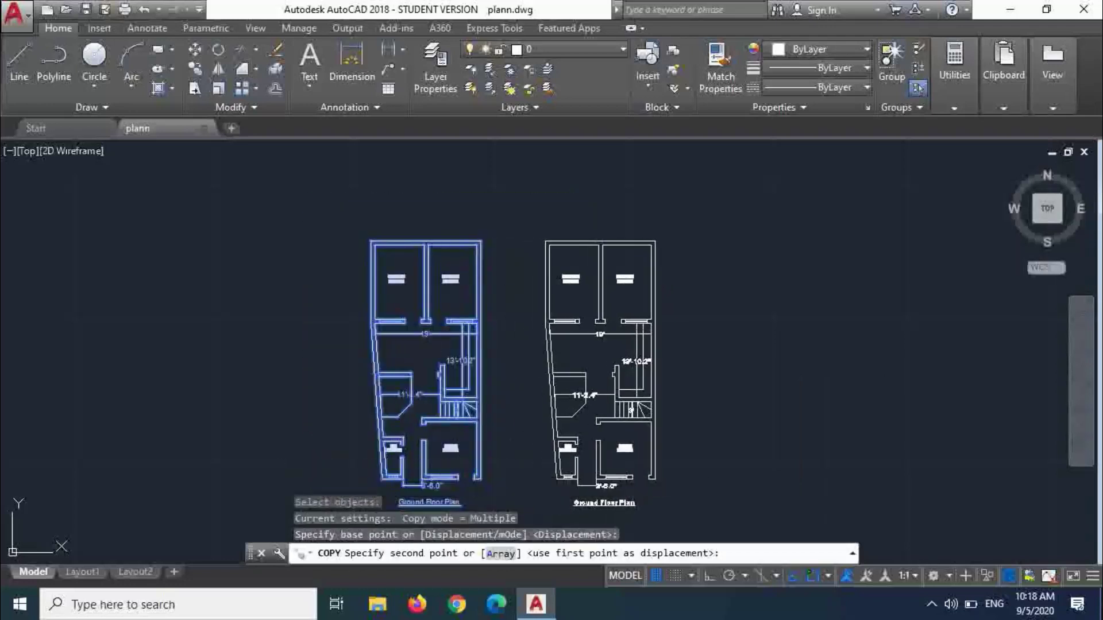
click(489, 452)
key(Escape)
- Examine the copied plan from the bedrooms down to the Bath and D/Room at its lower end
scroll(581, 251, up, 5)
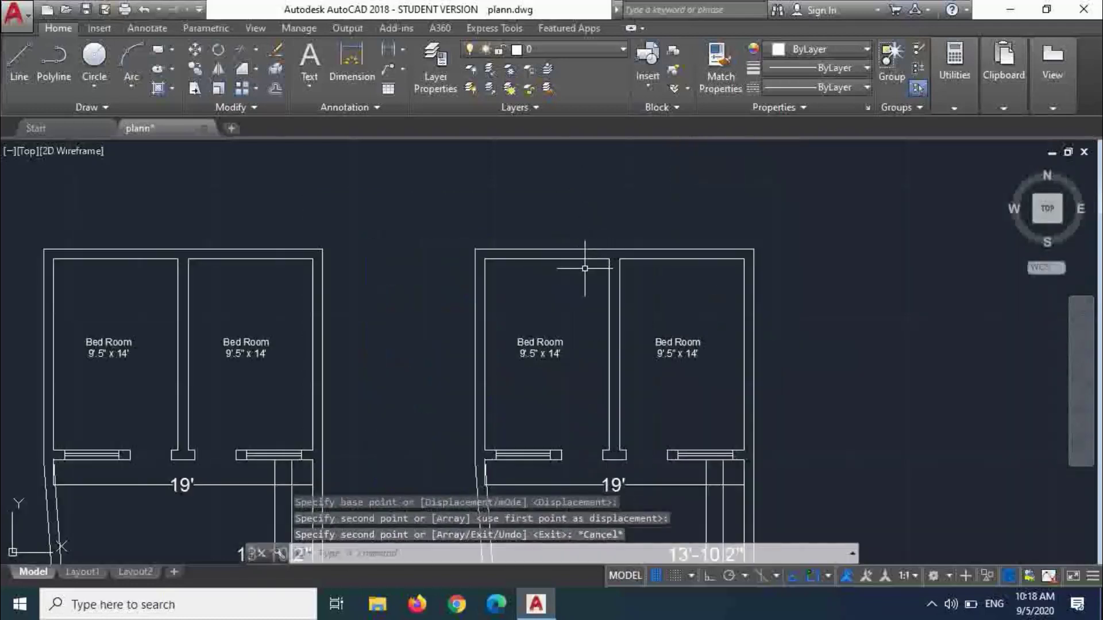
scroll(592, 276, up, 2)
scroll(609, 283, down, 5)
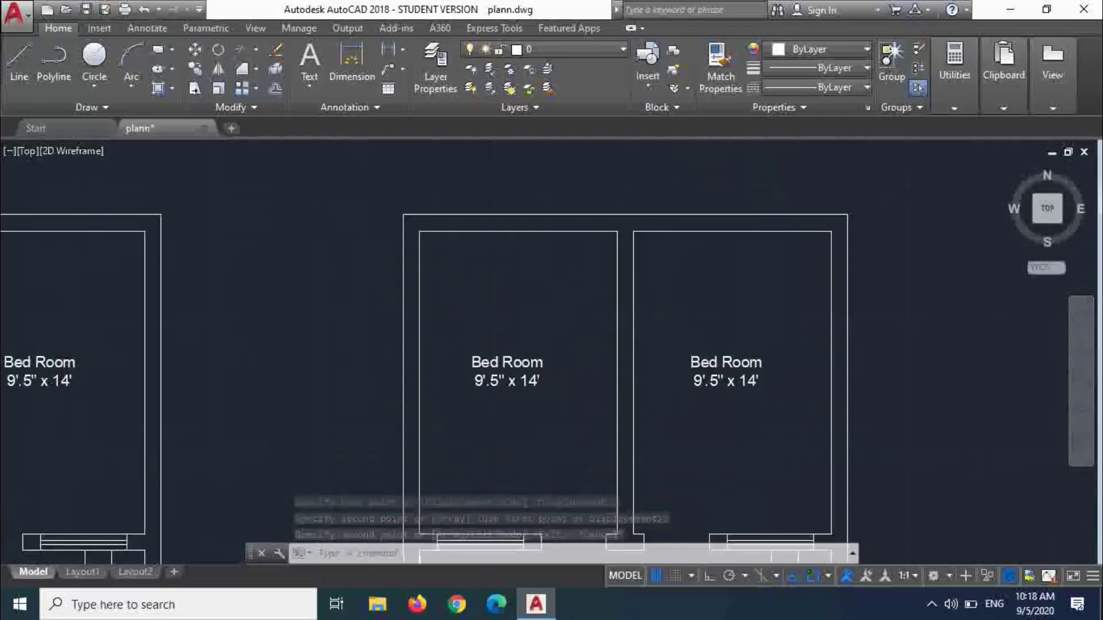
scroll(612, 404, up, 2)
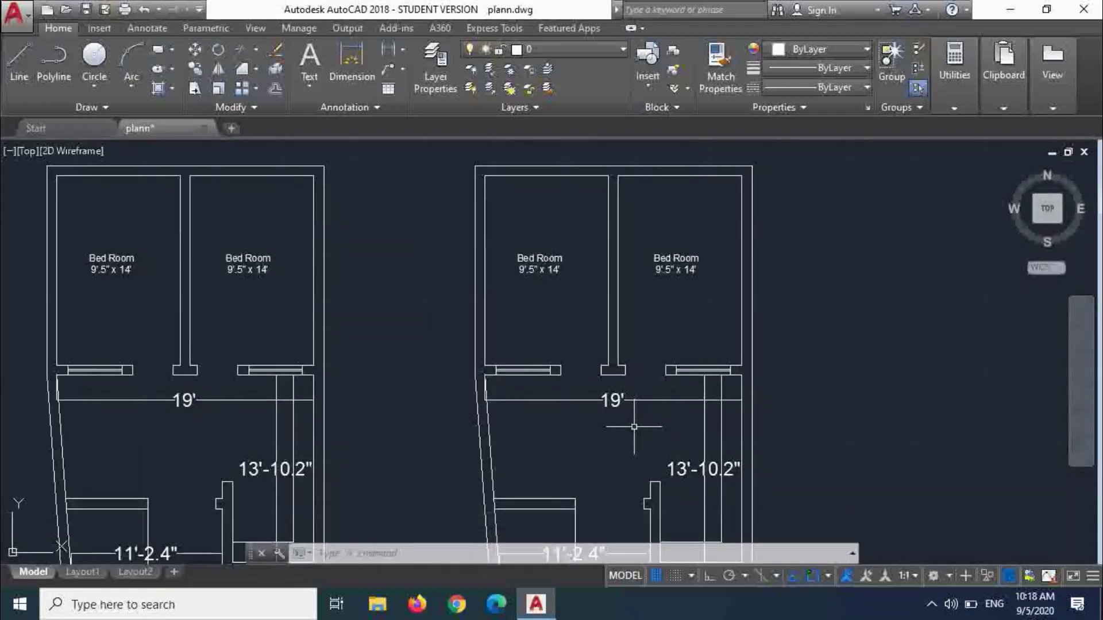
scroll(635, 385, down, 4)
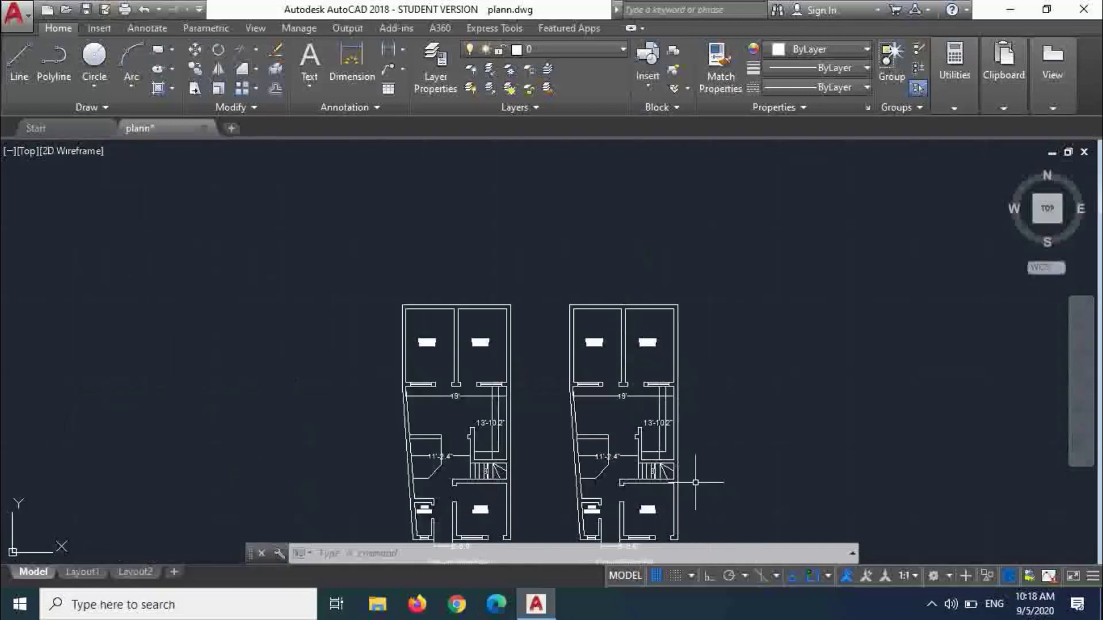
scroll(686, 494, up, 8)
scroll(670, 442, down, 6)
scroll(669, 443, up, 6)
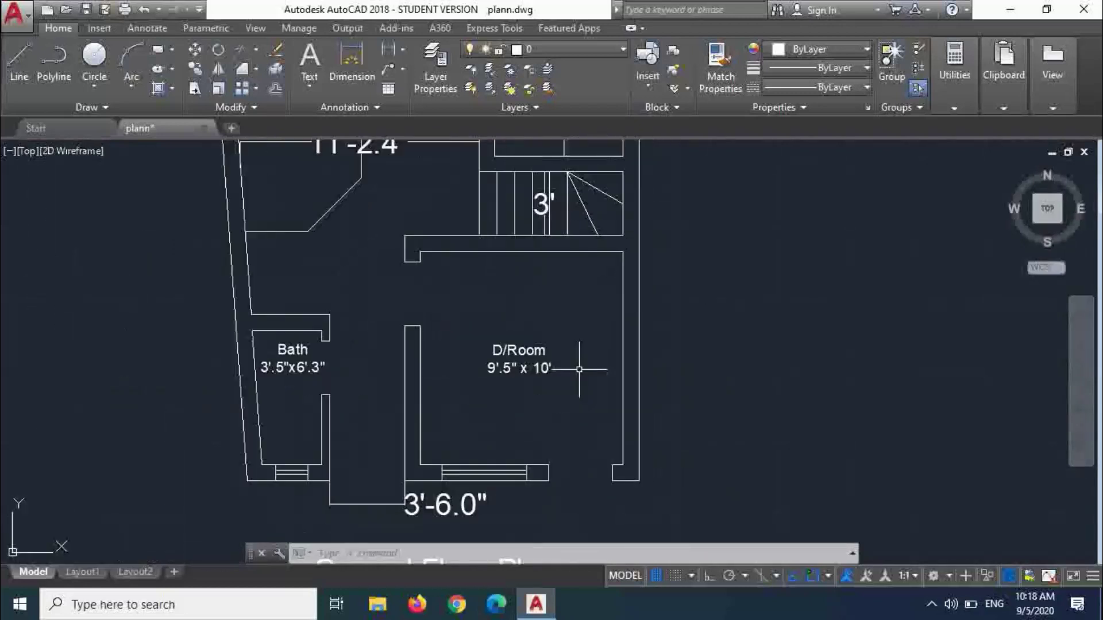
scroll(579, 369, down, 2)
scroll(468, 424, up, 3)
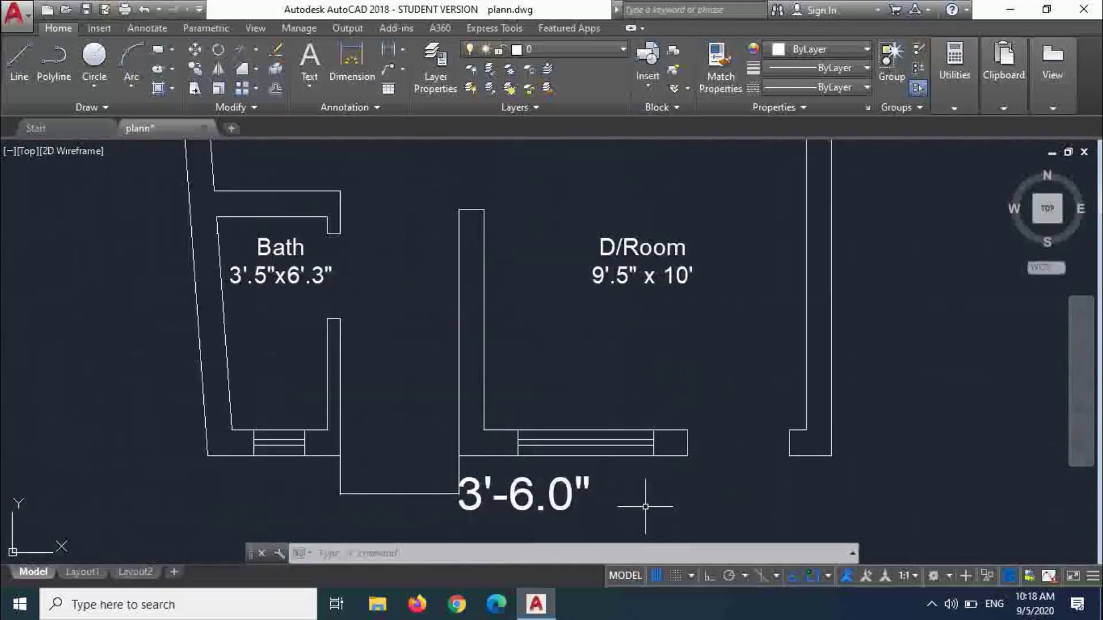
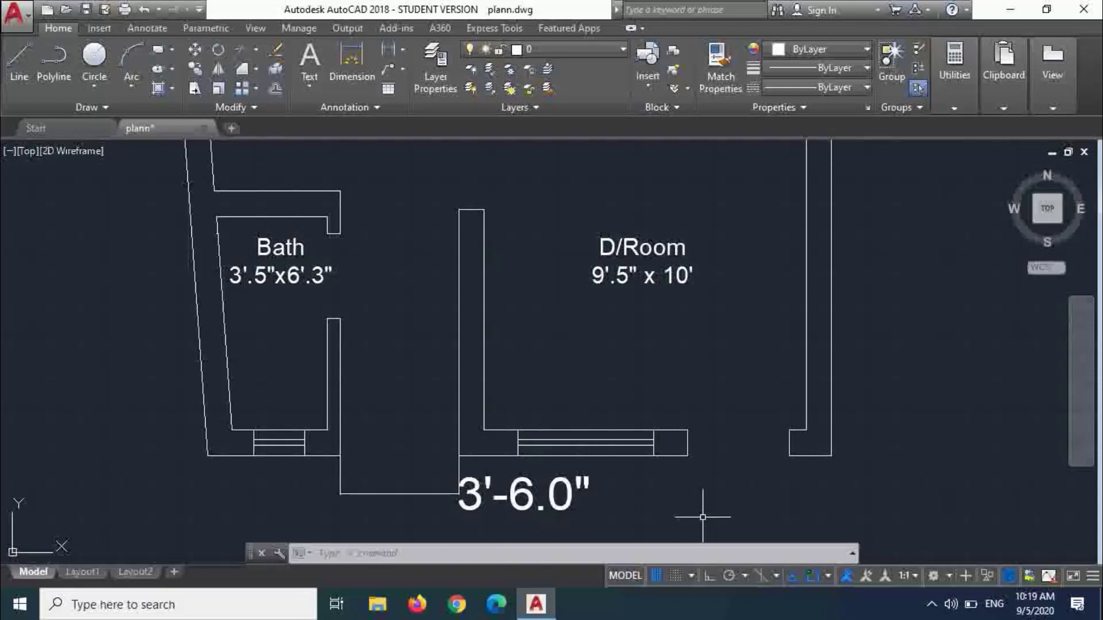
- Erase the copied plan's front wall lines and windows, the 3'-6.0" dimension, and the wall segments flanking the entrance passage
click(703, 517)
click(283, 394)
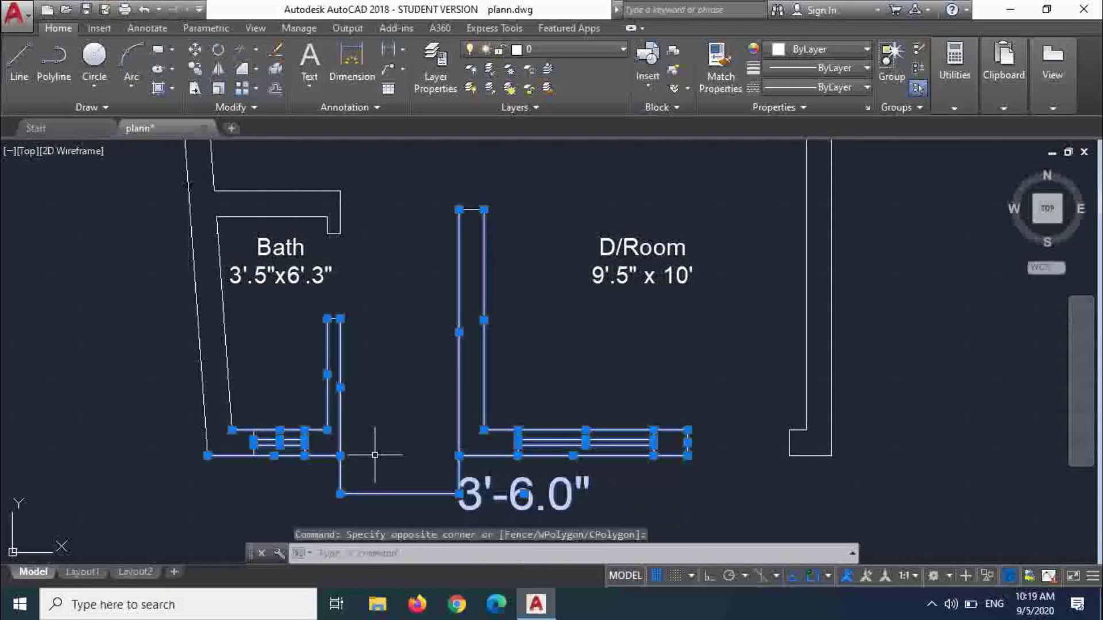
key(Delete)
- Erase the leftover end lines of the removed walls beside the D/Room and Bath in the copied plan
click(612, 204)
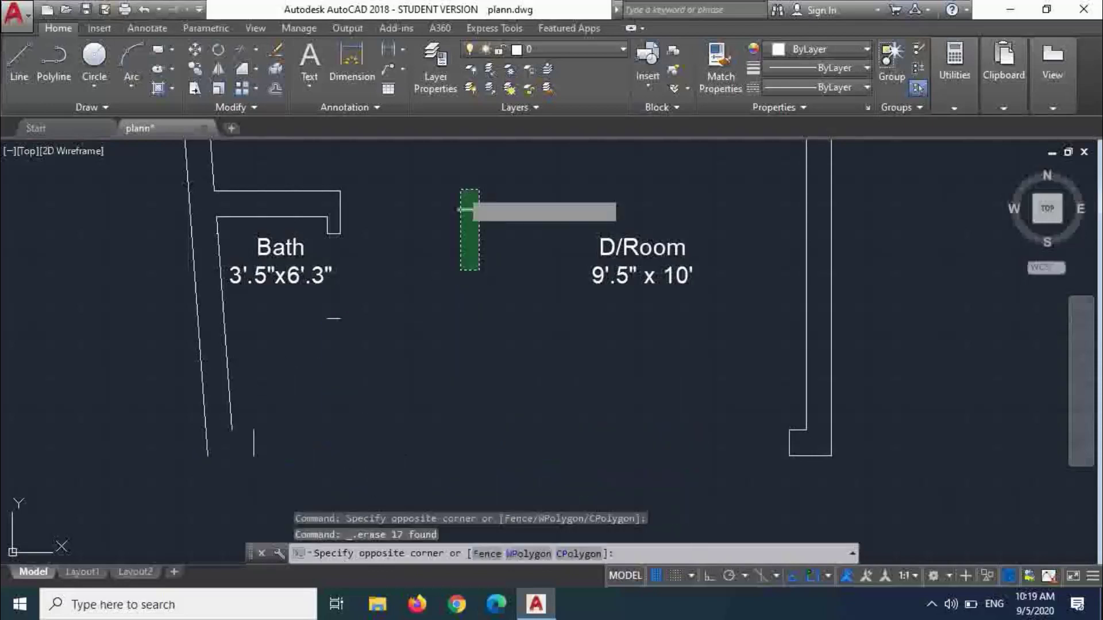
click(469, 235)
key(Delete)
click(357, 387)
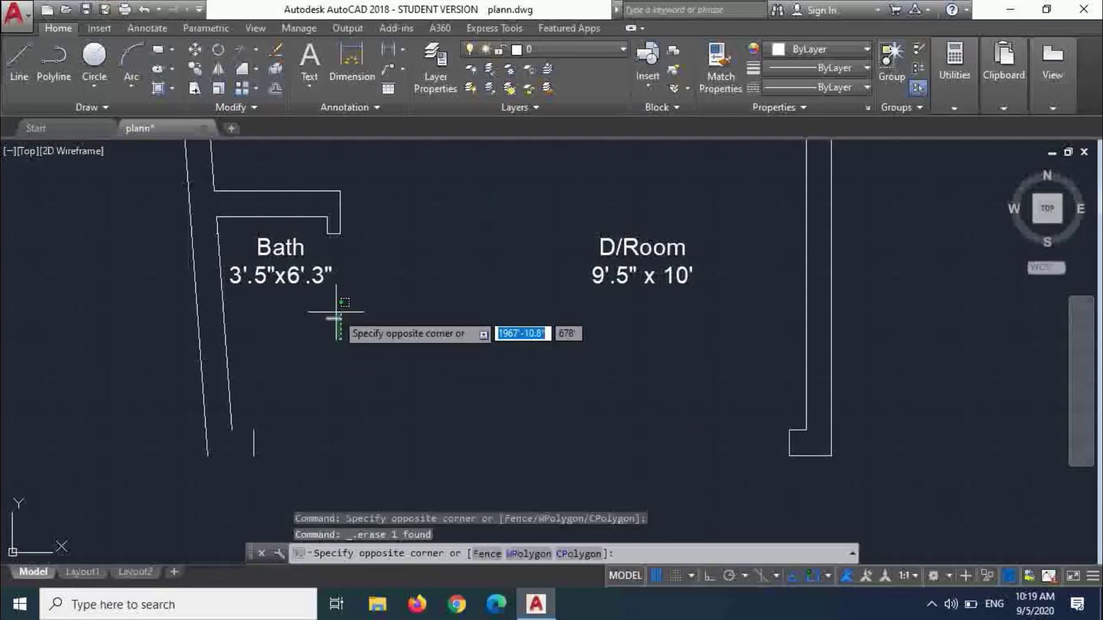
click(320, 315)
key(Delete)
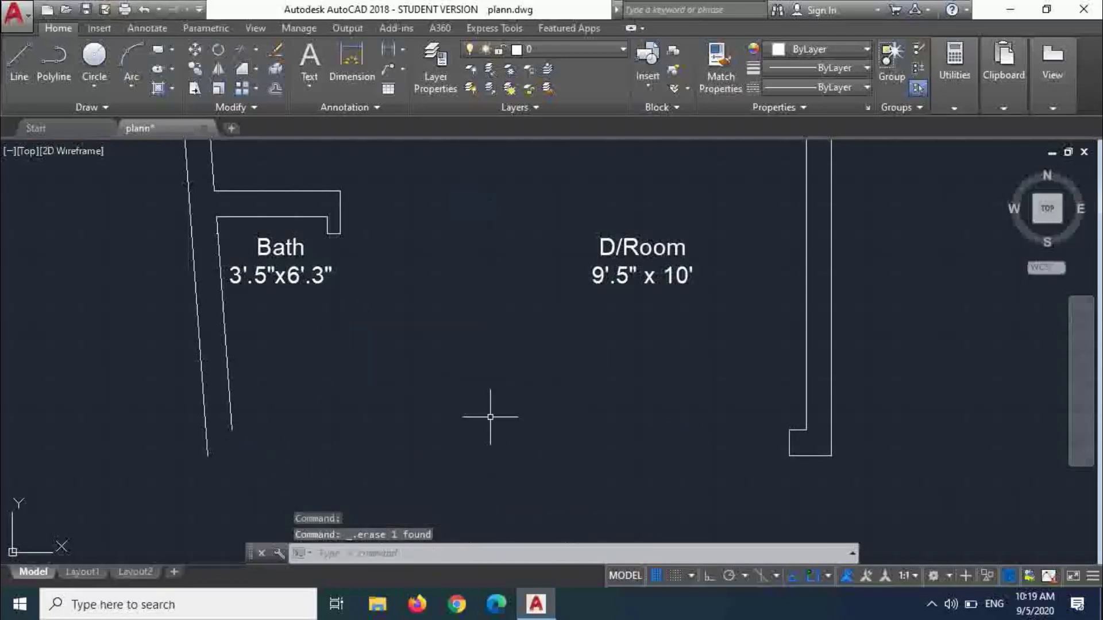
- Erase the short end line at the D/Room's lower outer corner and extend both front wall lines to the Bath's slanted side wall
click(801, 443)
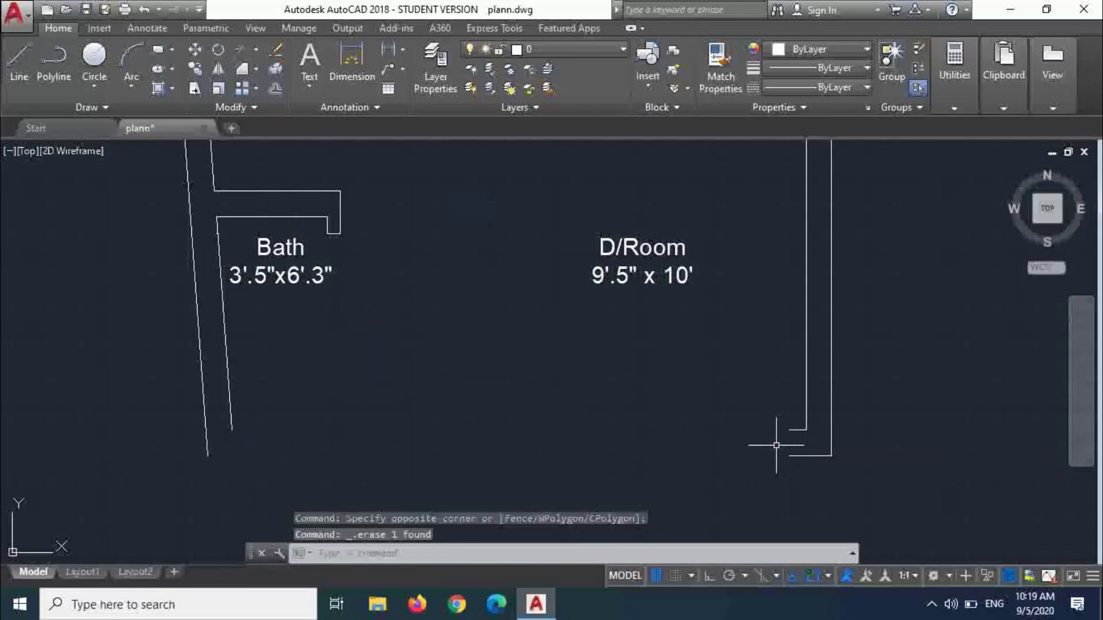
key(Escape)
text(ex)
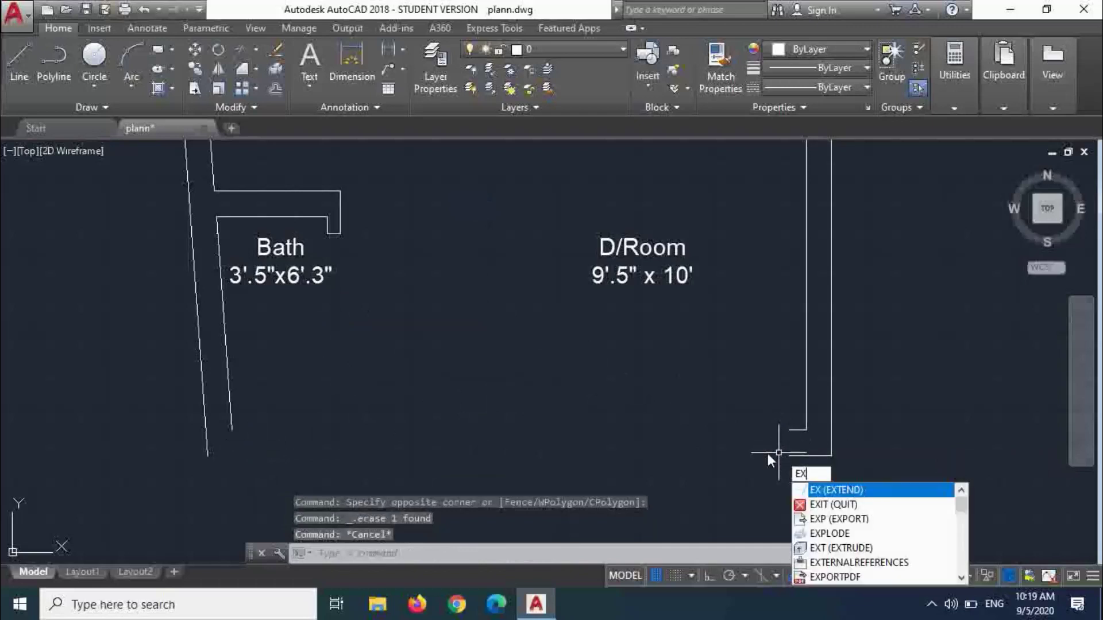
key(Return)
click(774, 477)
click(782, 405)
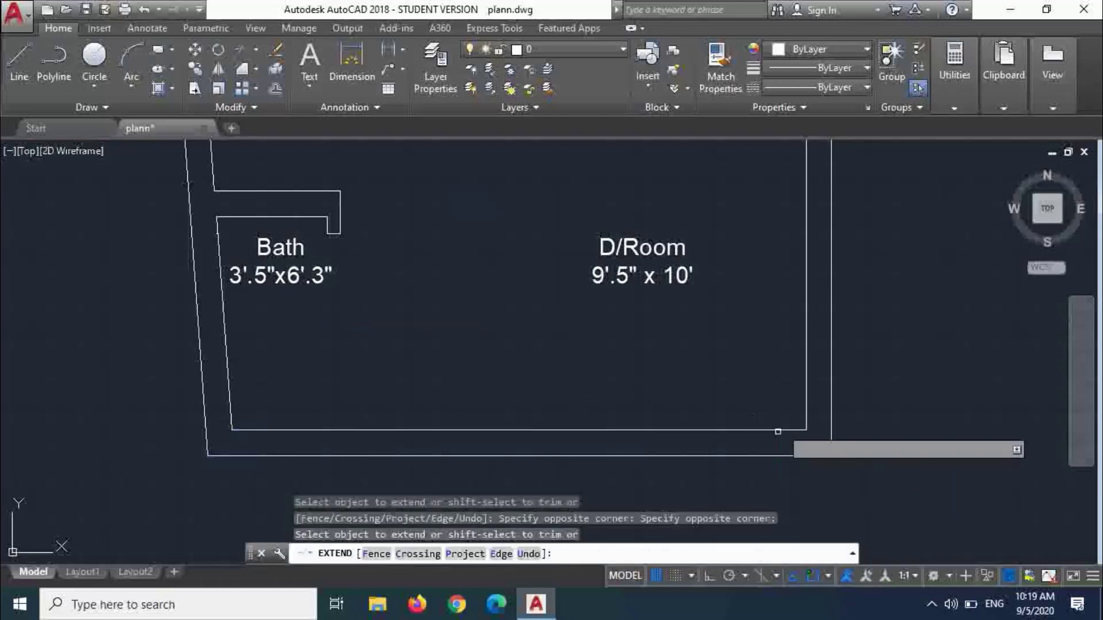
key(Escape)
scroll(613, 409, down, 2)
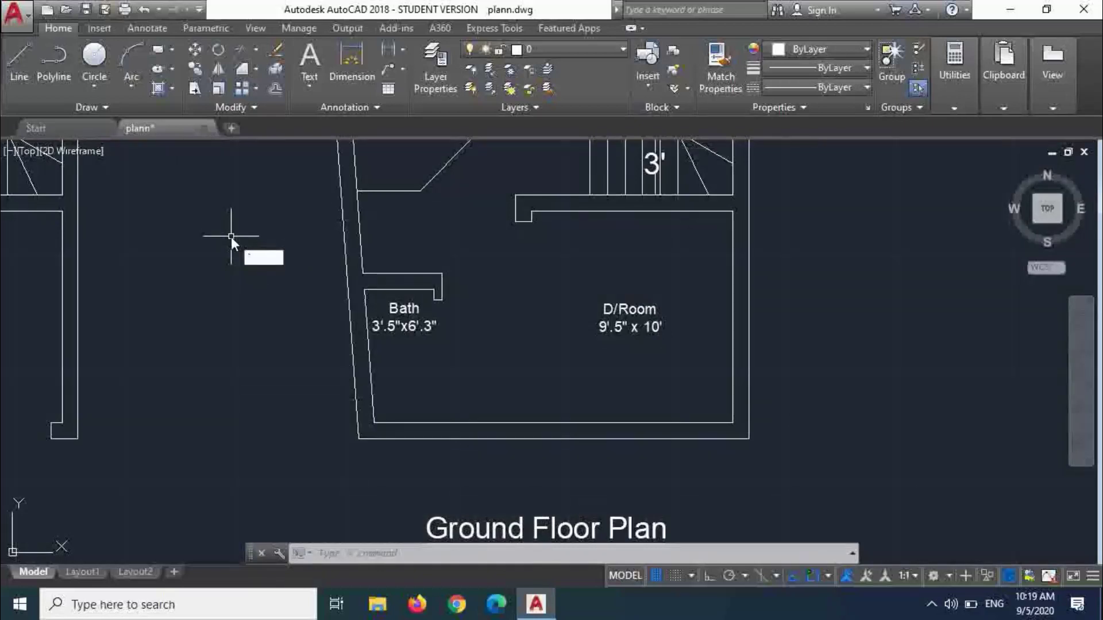
key(Escape)
key(Escape)
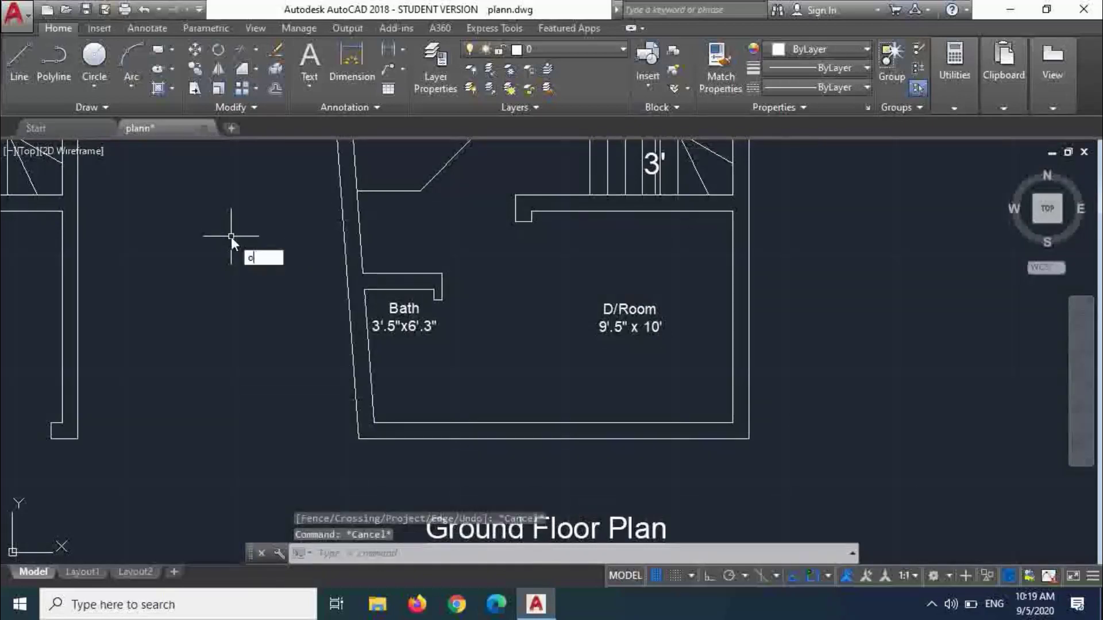
key(Escape)
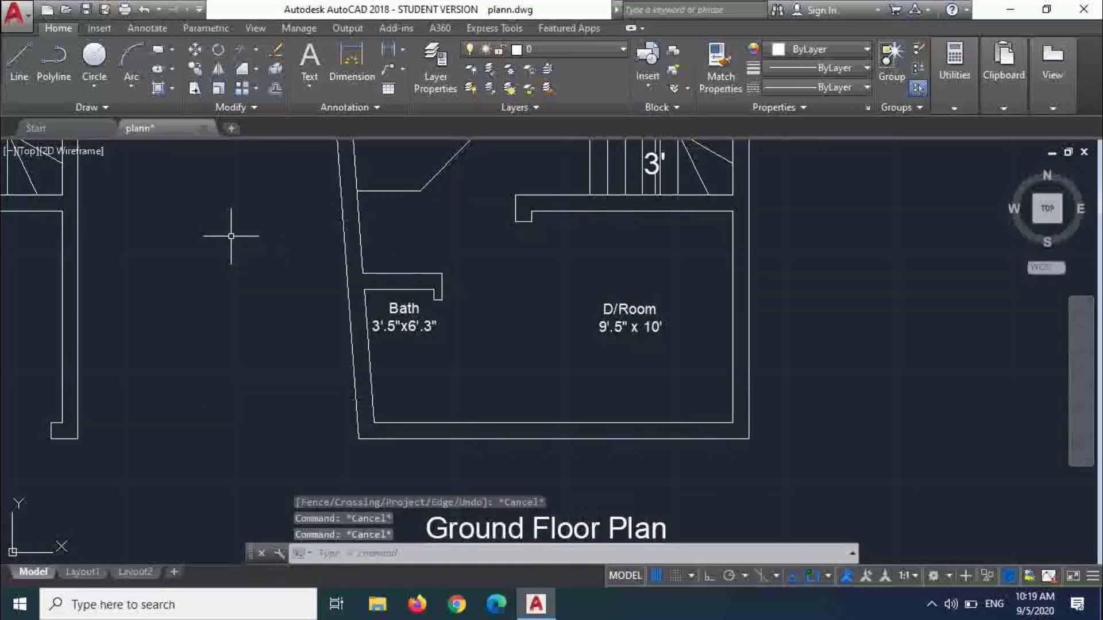
key(Escape)
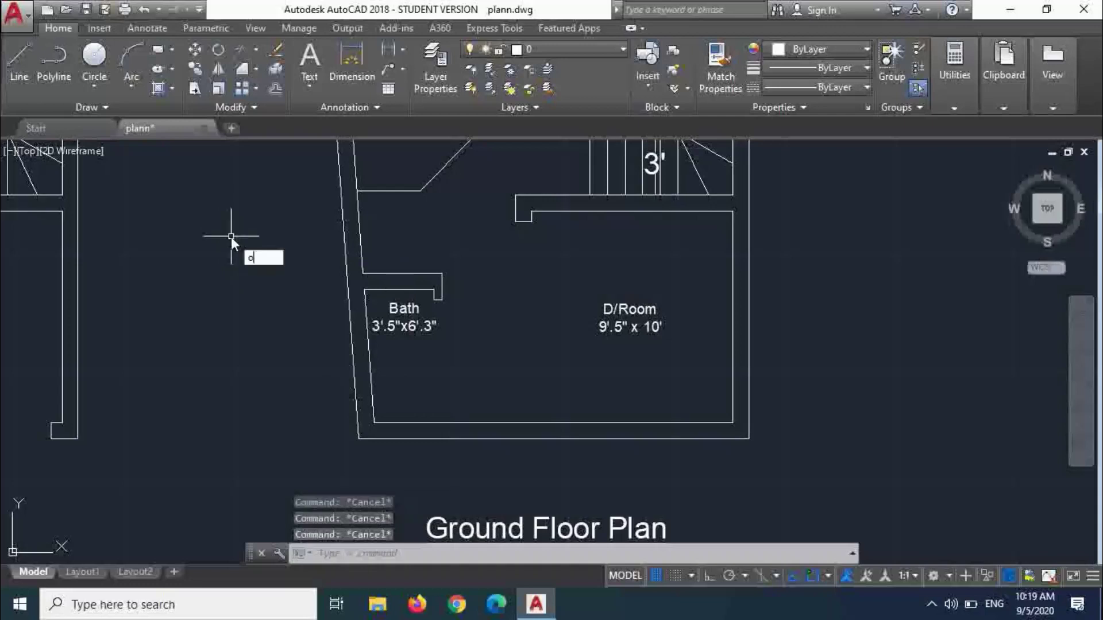
key(Return)
text(12.5)
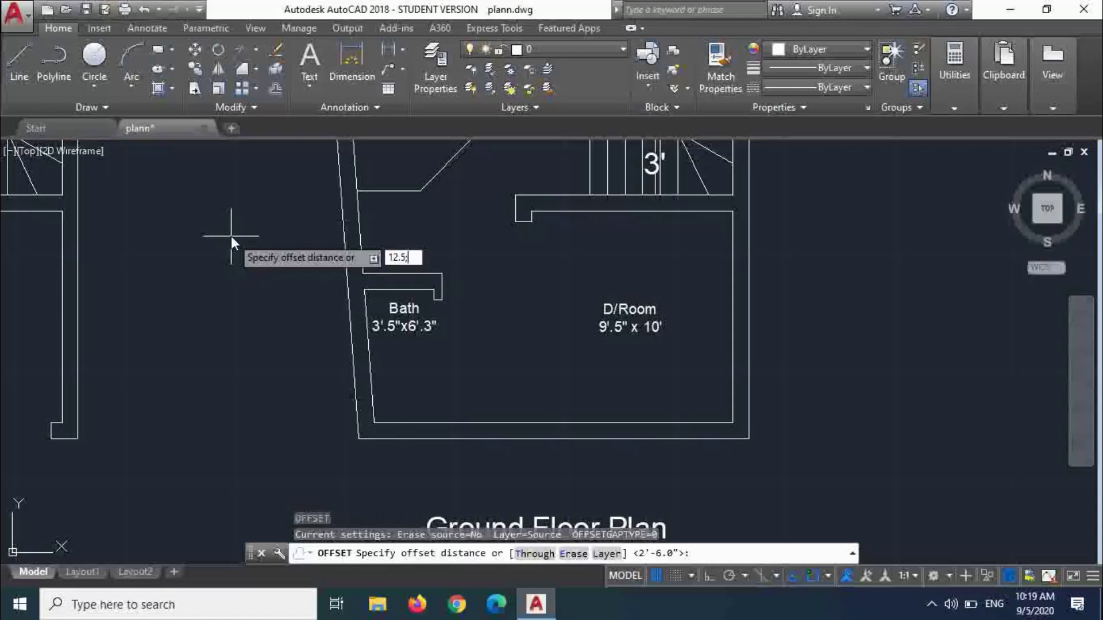
key(Return)
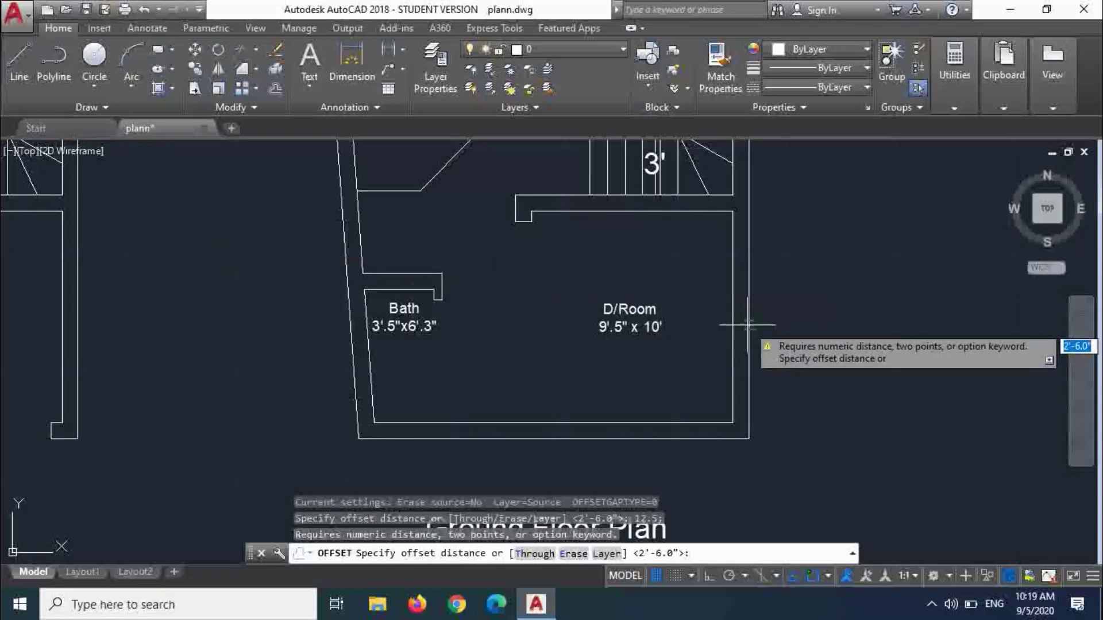
key(Escape)
key(Escape)
- Offset the inner line of the D/Room's outer side wall by 12.5' towards the Bath
text(o)
key(Return)
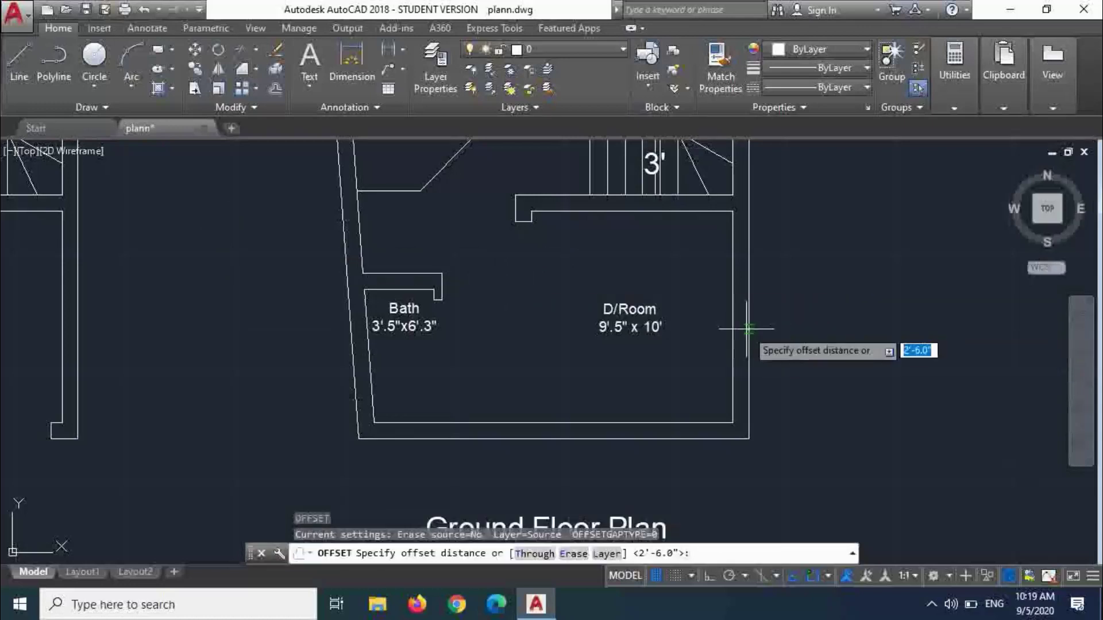
text(12.5')
key(Return)
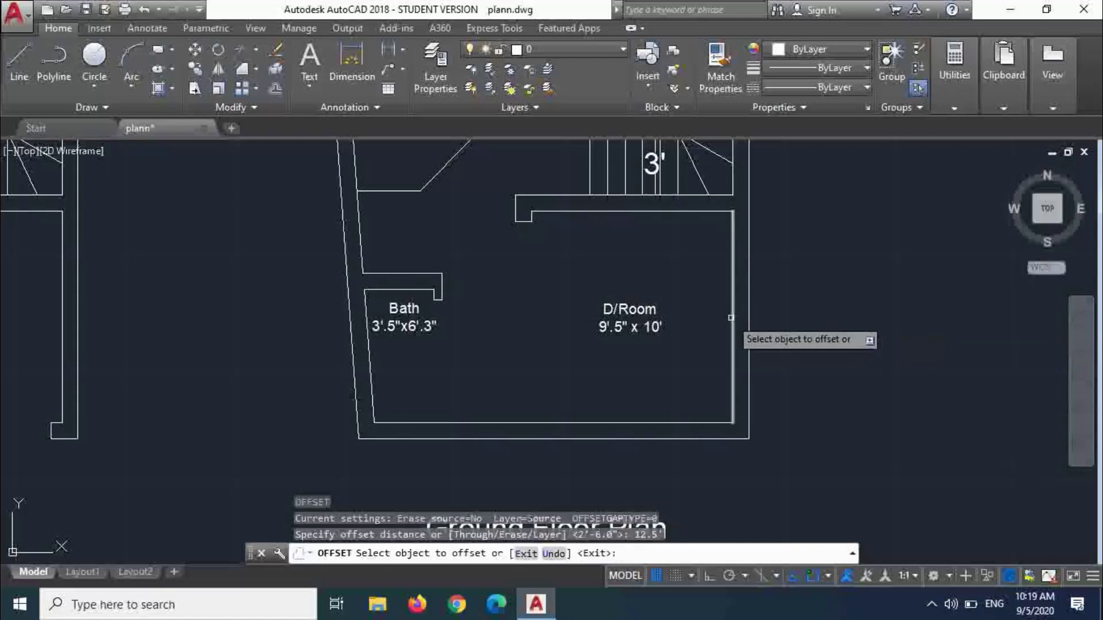
click(733, 317)
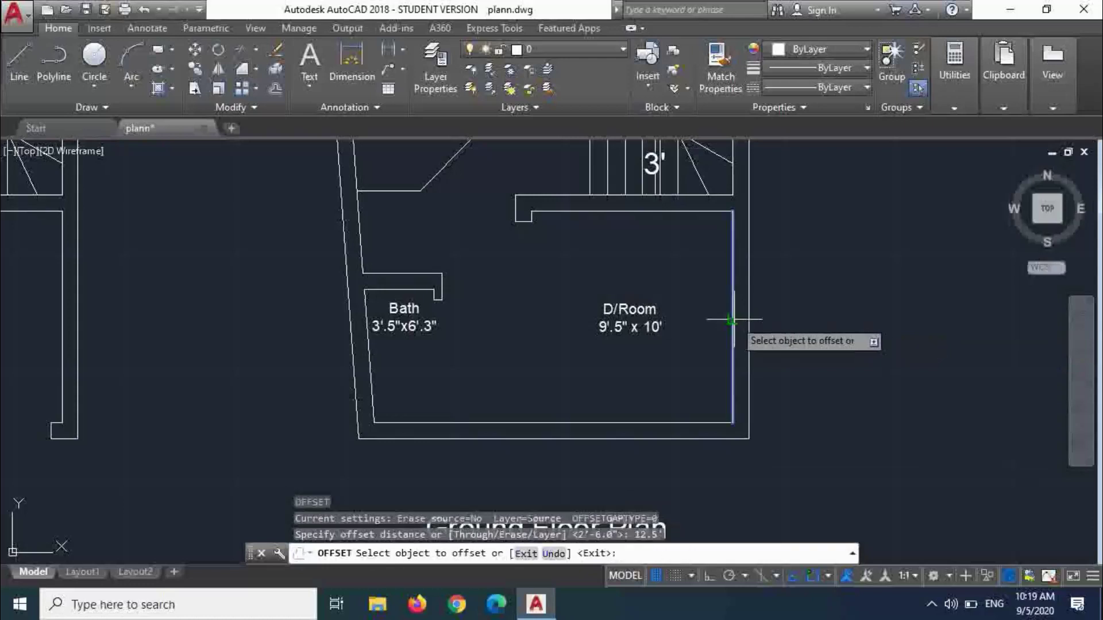
click(540, 325)
key(Escape)
- Offset the new partition line by 4.5 towards the Bath to give the wall its thickness
text(o)
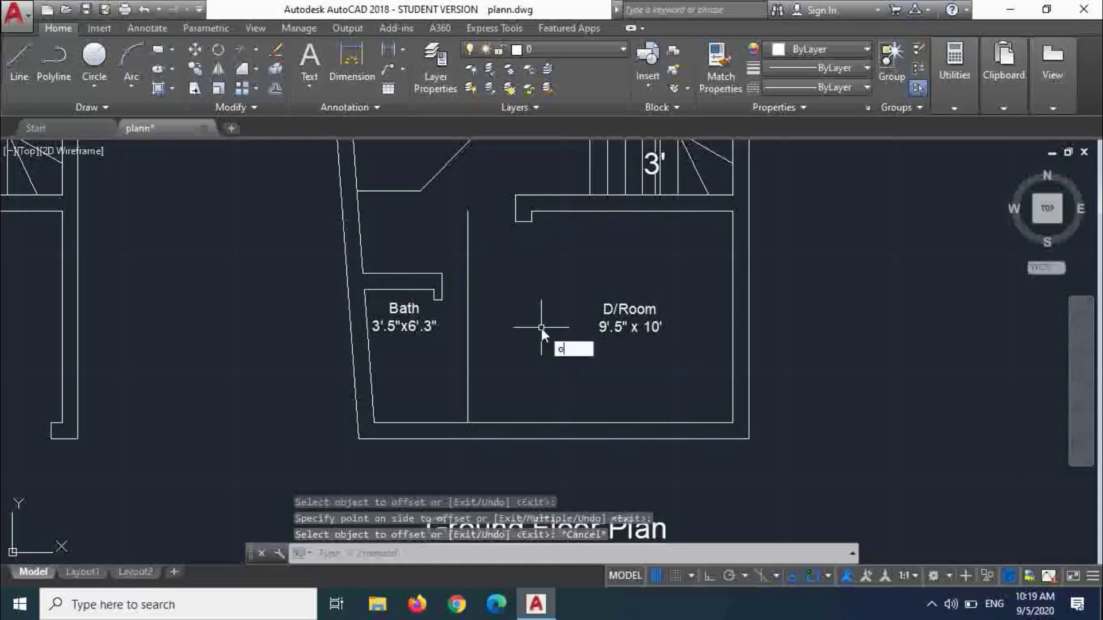
key(Return)
text(4.5)
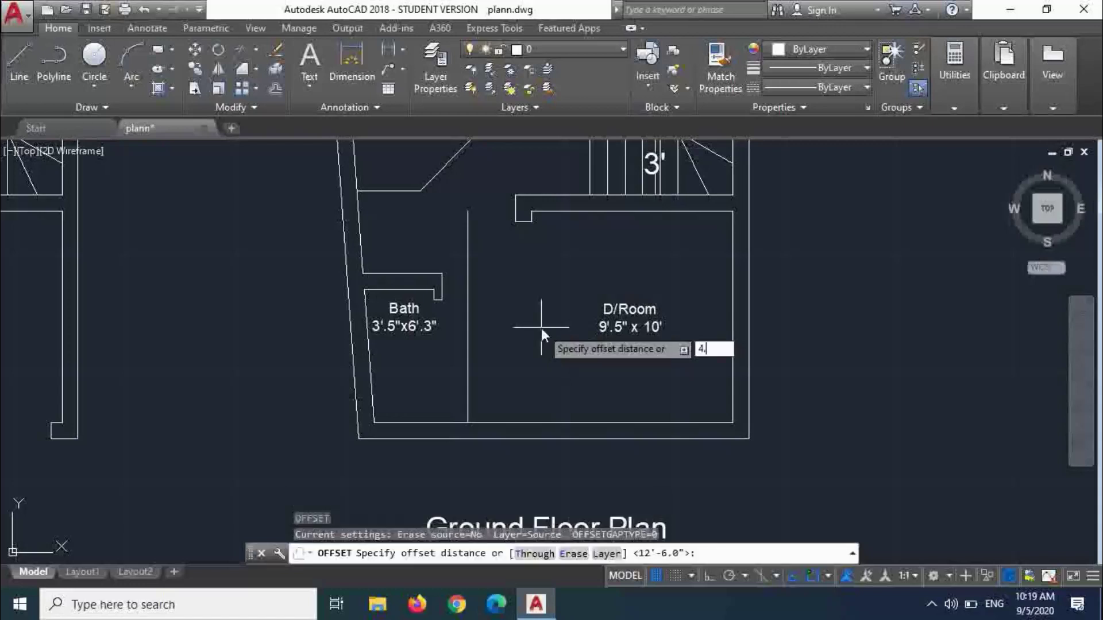
key(Return)
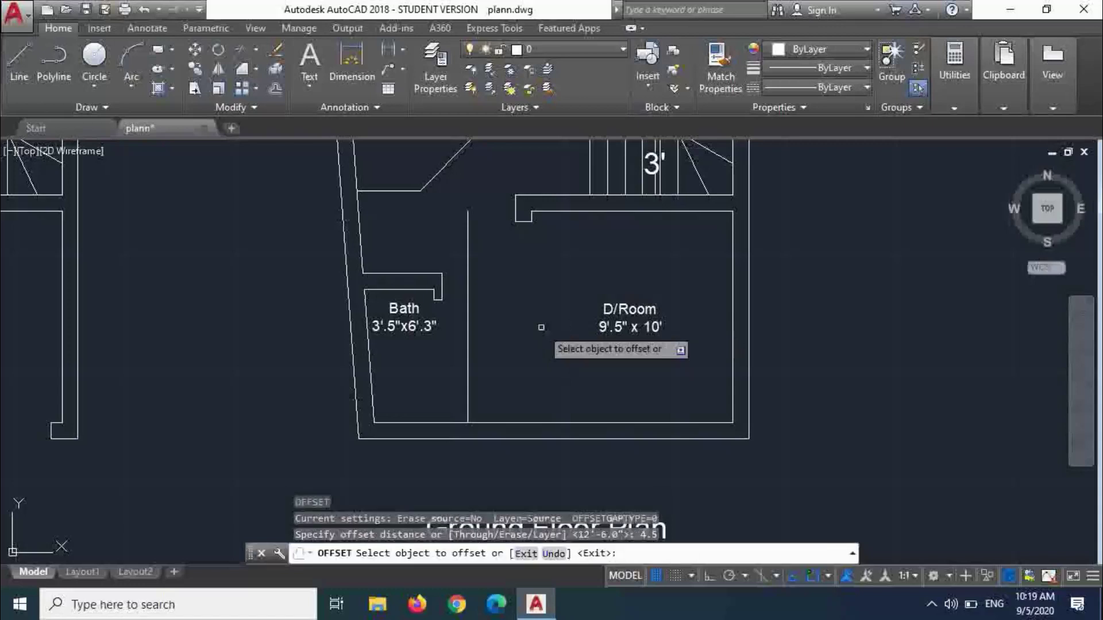
click(469, 317)
click(457, 330)
key(Escape)
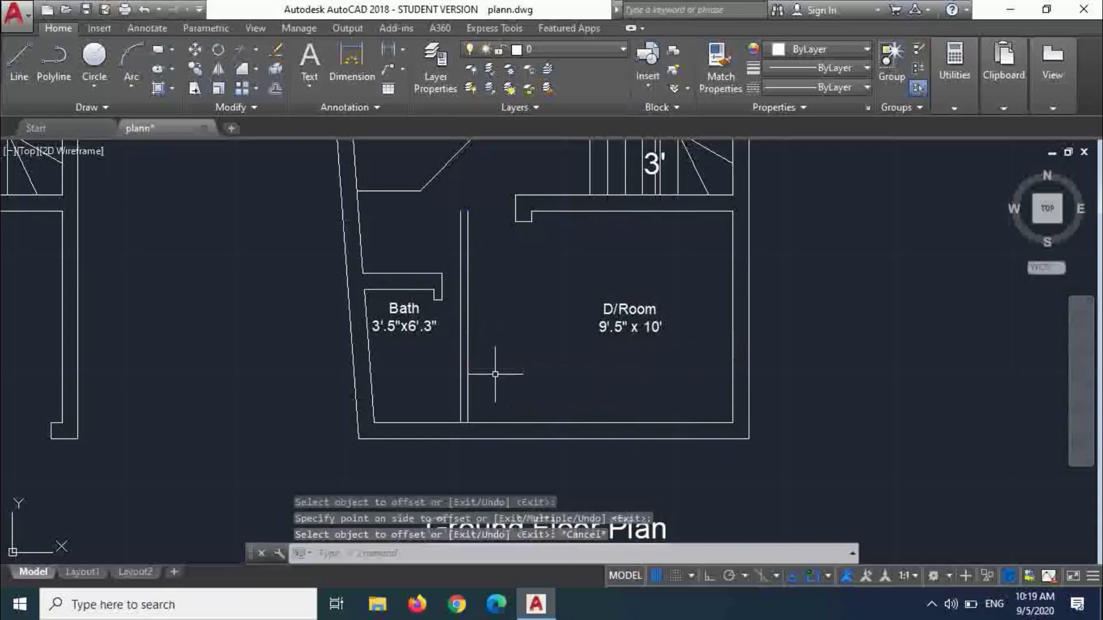
- Fillet the two partition lines with the outer and inner lines of the D/Room's upper wall to form square corners
scroll(496, 345, down, 3)
scroll(470, 270, down, 2)
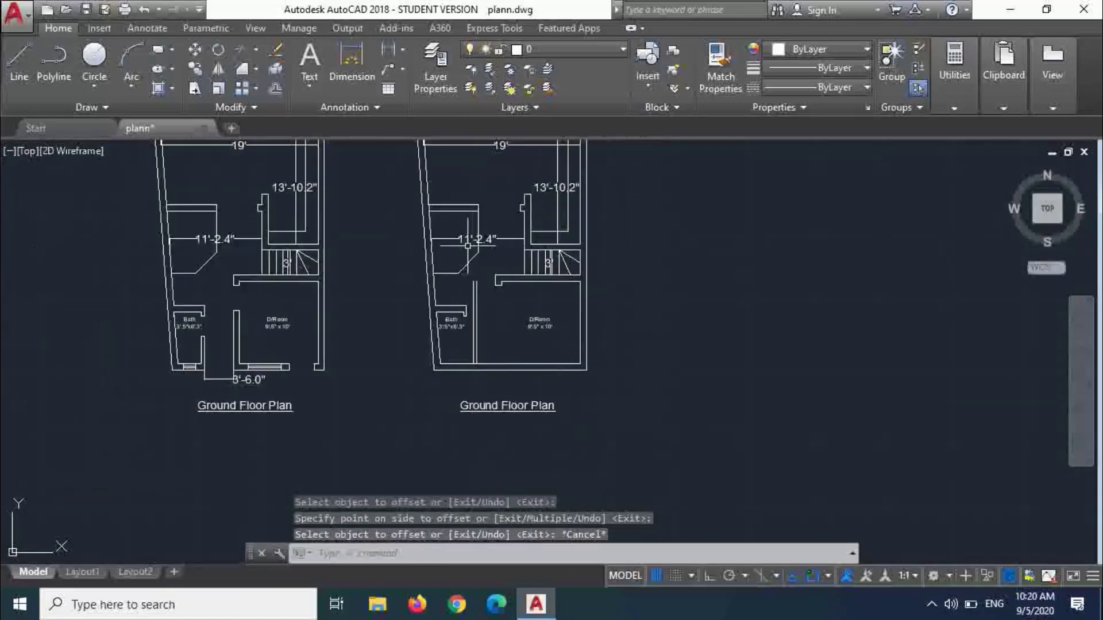
scroll(489, 276, up, 6)
scroll(502, 307, up, 2)
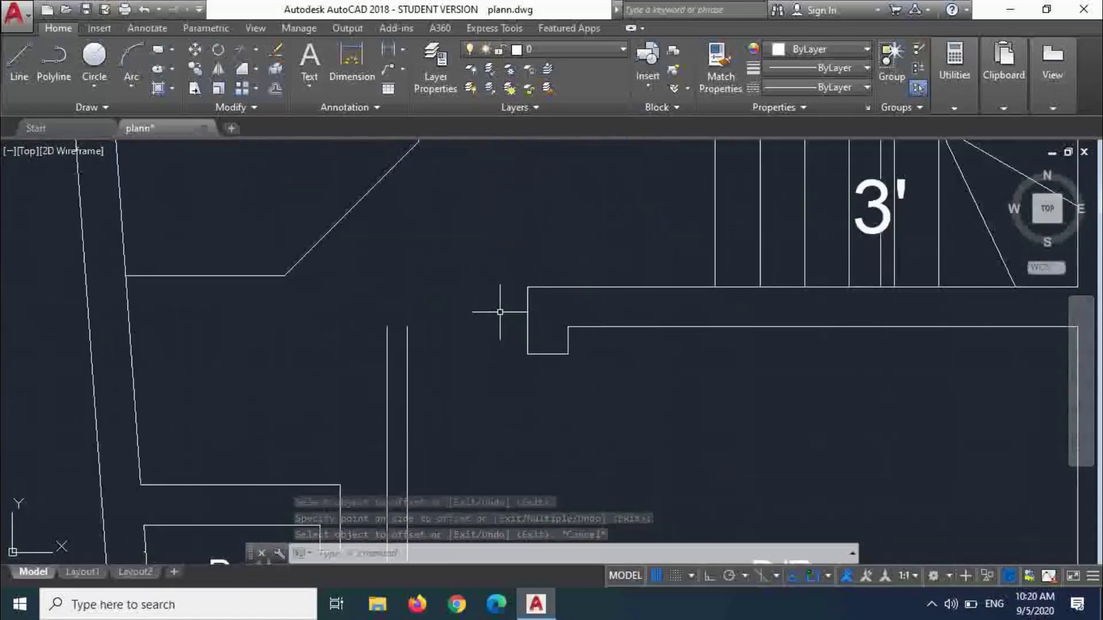
key(Escape)
key(Return)
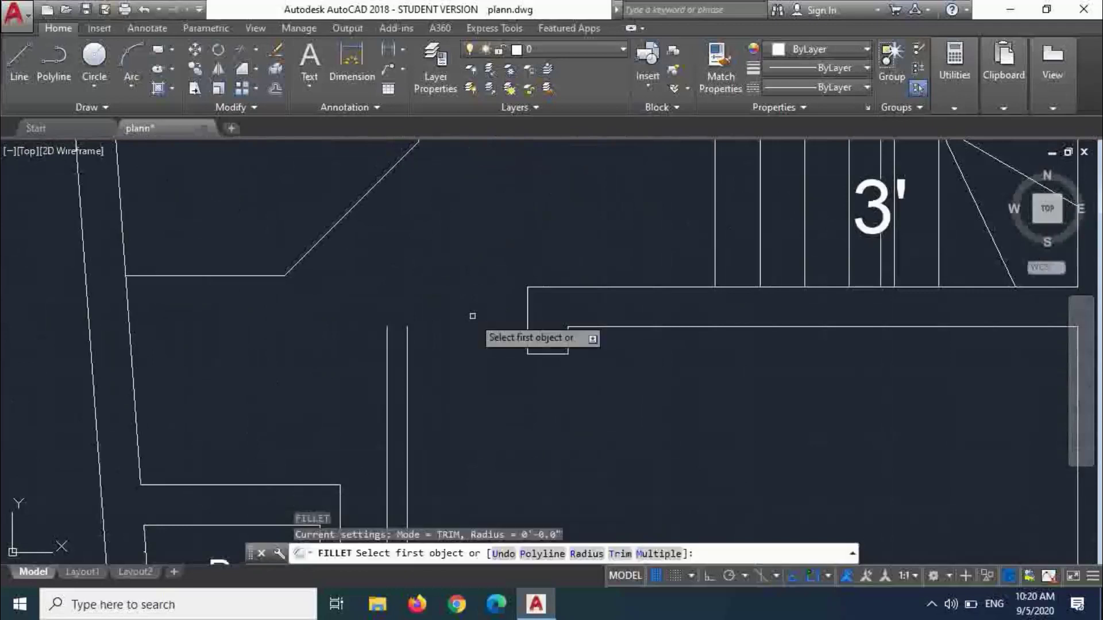
click(387, 333)
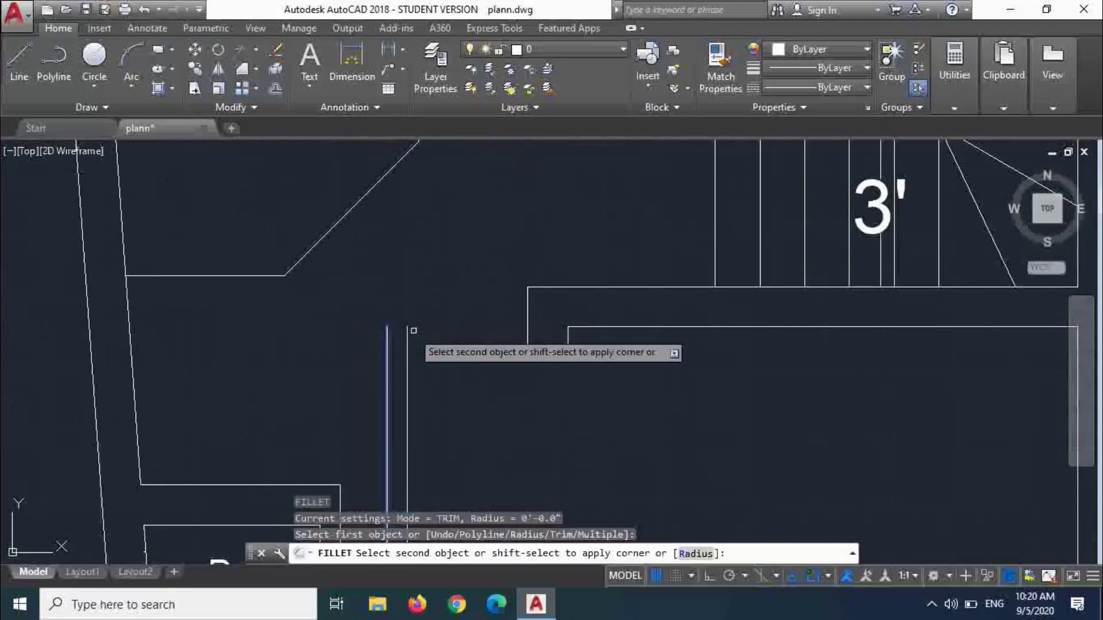
click(546, 287)
key(Return)
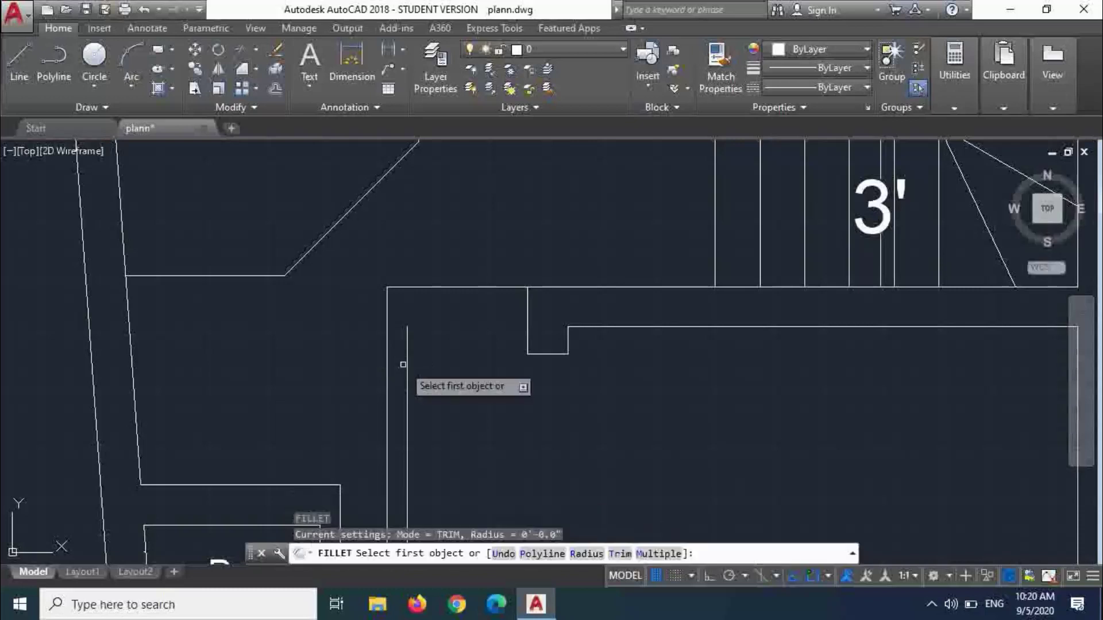
click(407, 371)
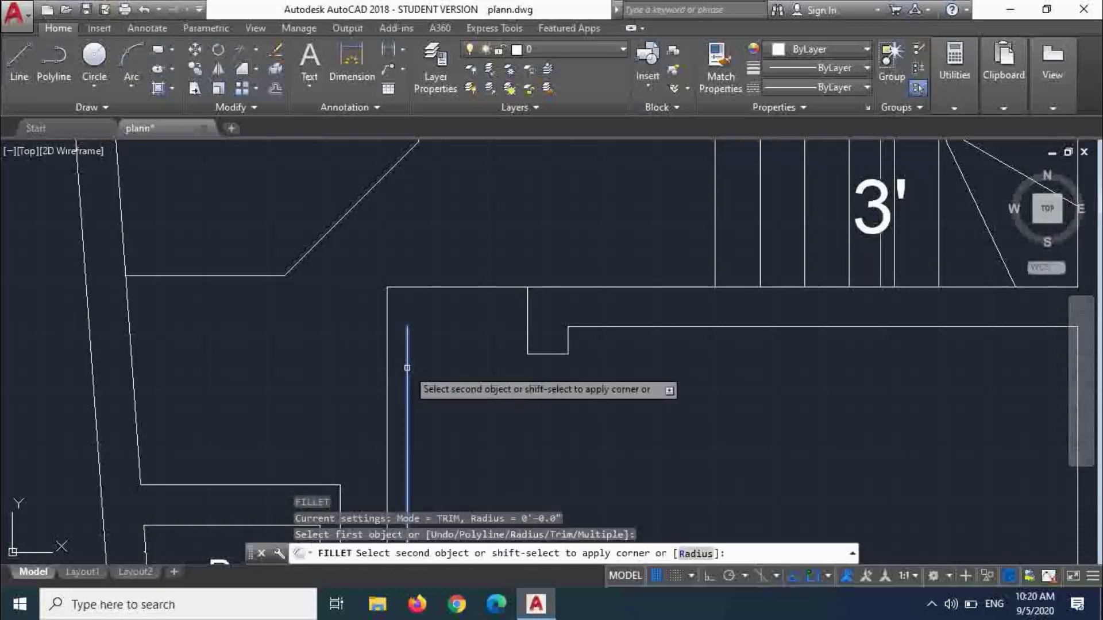
click(586, 327)
key(Escape)
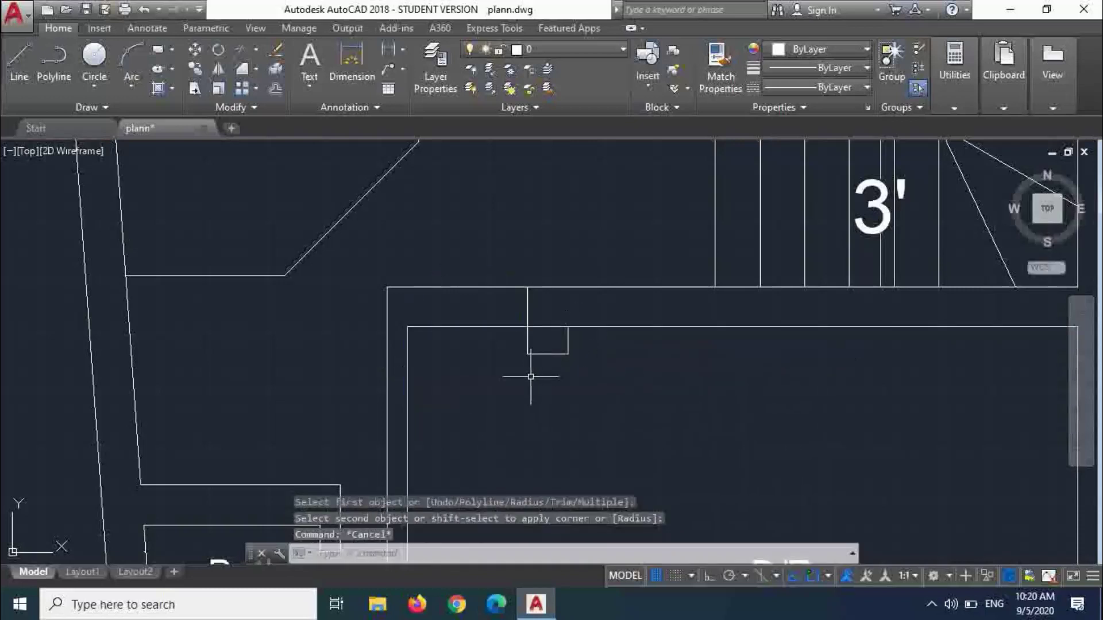
- Erase the three leftover short lines of the old wall stub in the D/Room's upper wall
scroll(531, 377, down, 2)
click(540, 357)
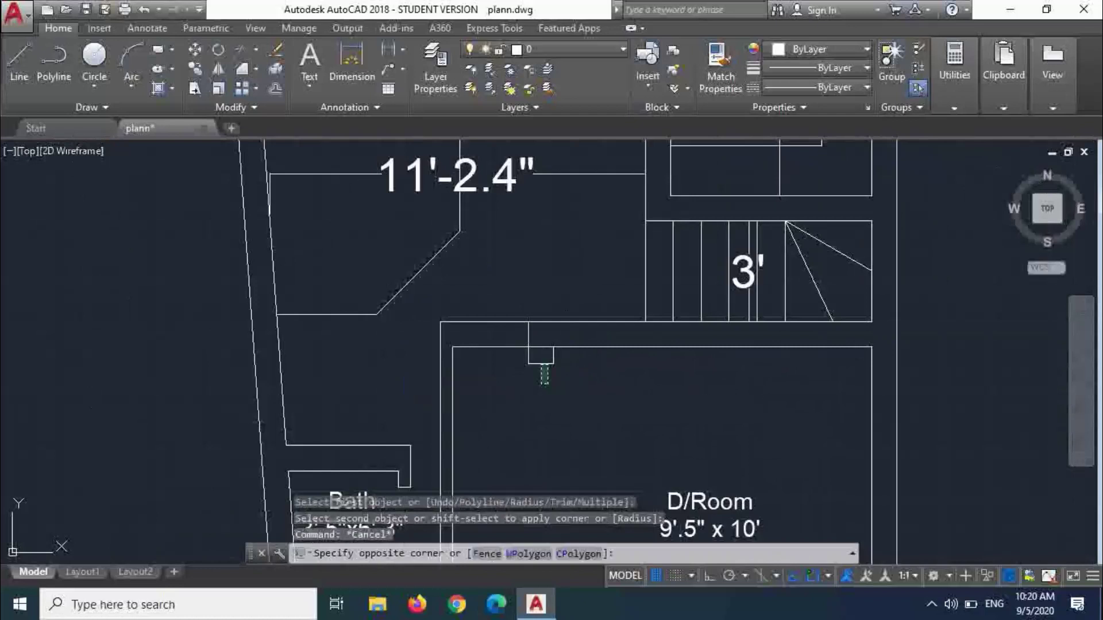
click(526, 371)
key(Delete)
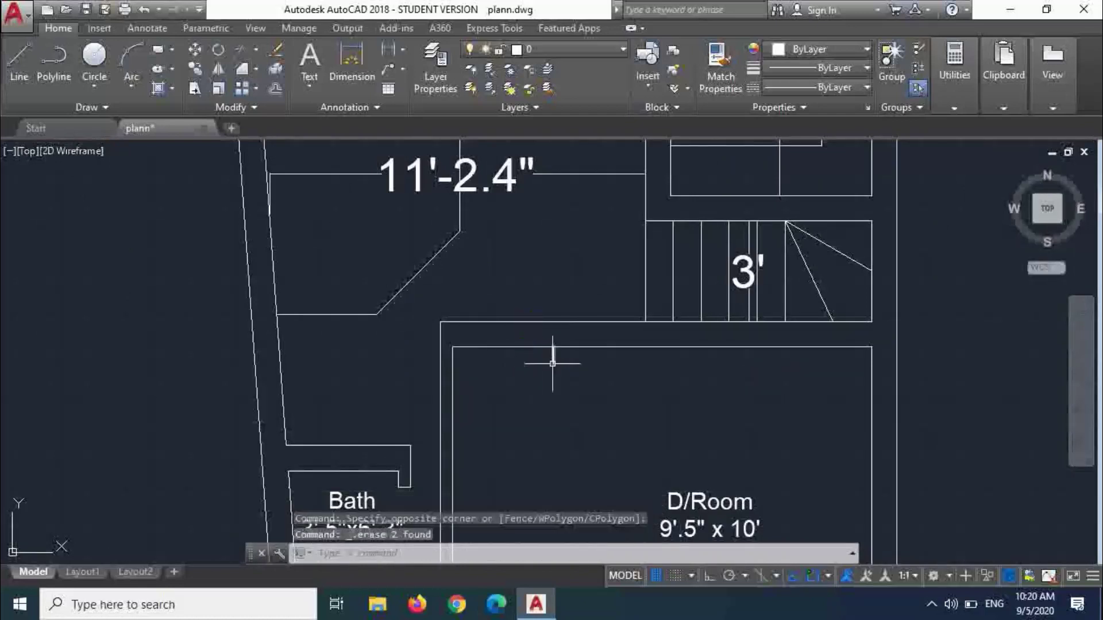
click(517, 364)
click(537, 370)
- Change the copied plan's title to "1st Floor Plan"
scroll(553, 345, down, 1)
scroll(553, 345, down, 3)
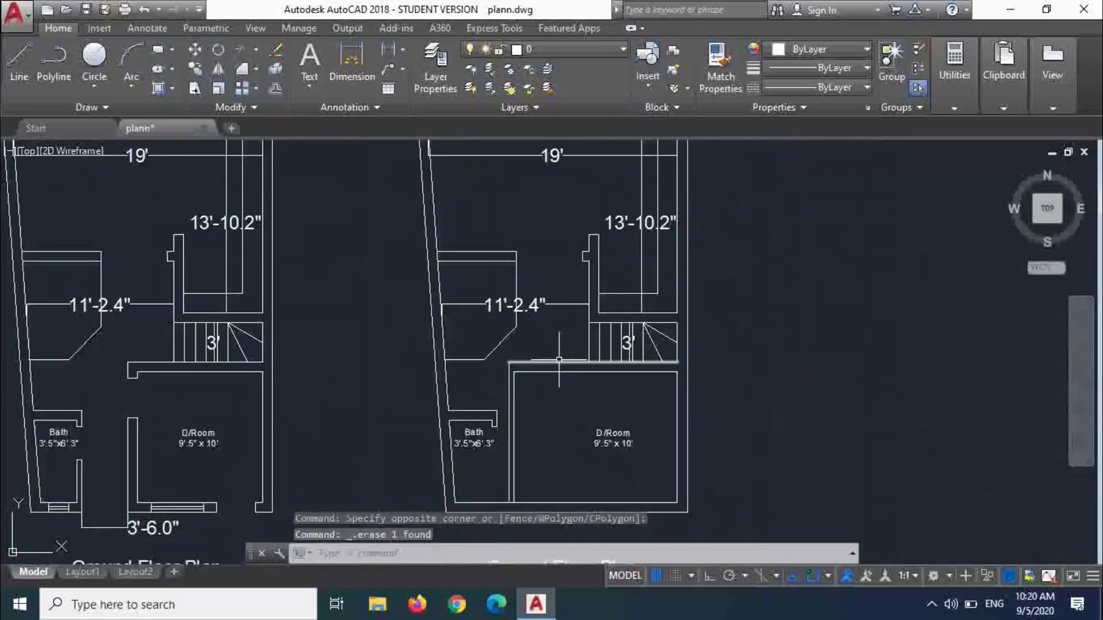
scroll(581, 310, down, 2)
scroll(570, 357, up, 3)
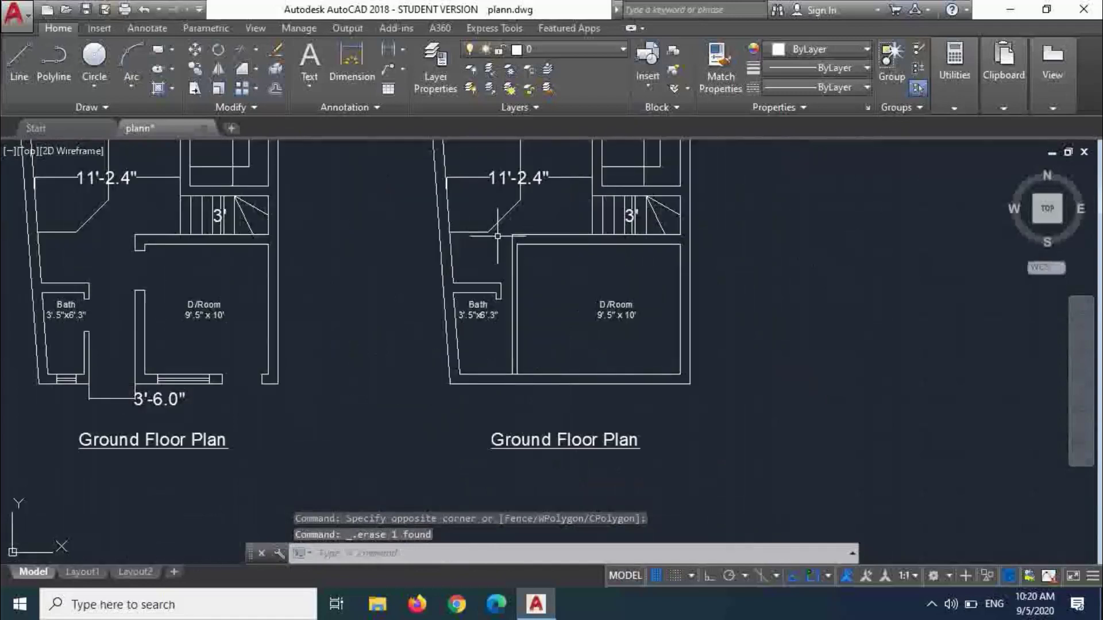
scroll(539, 350, down, 1)
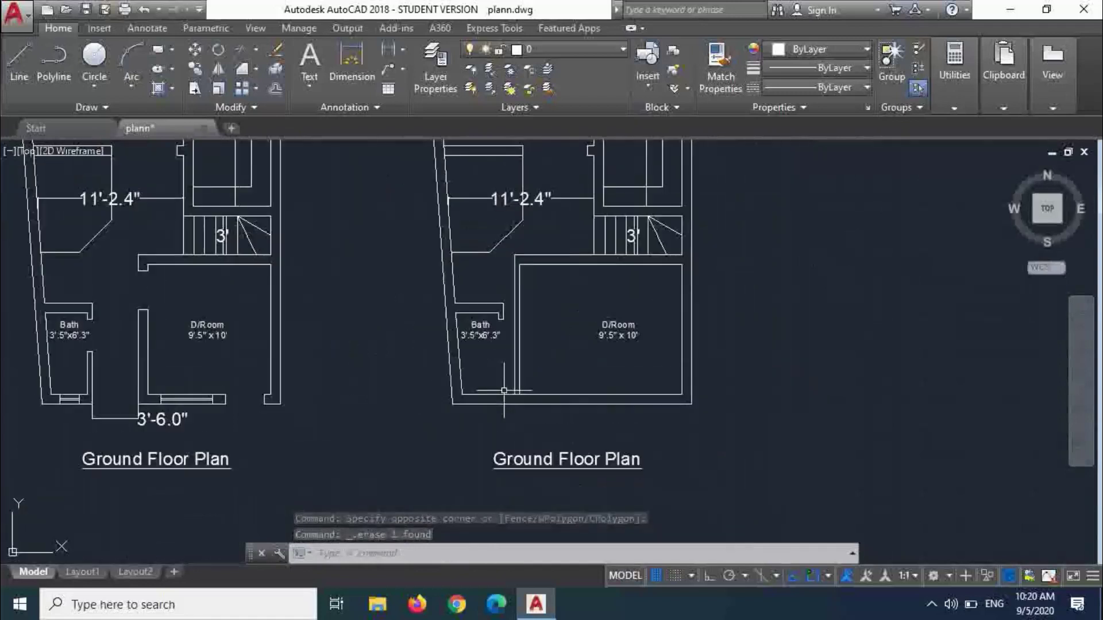
click(551, 456)
double_click(554, 460)
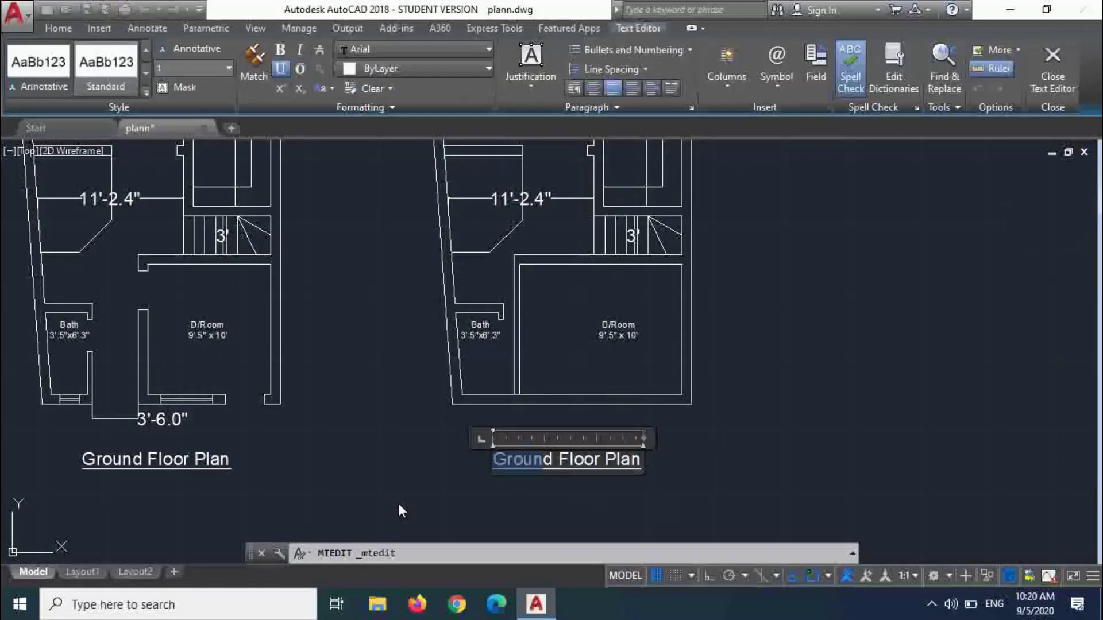
text(1st)
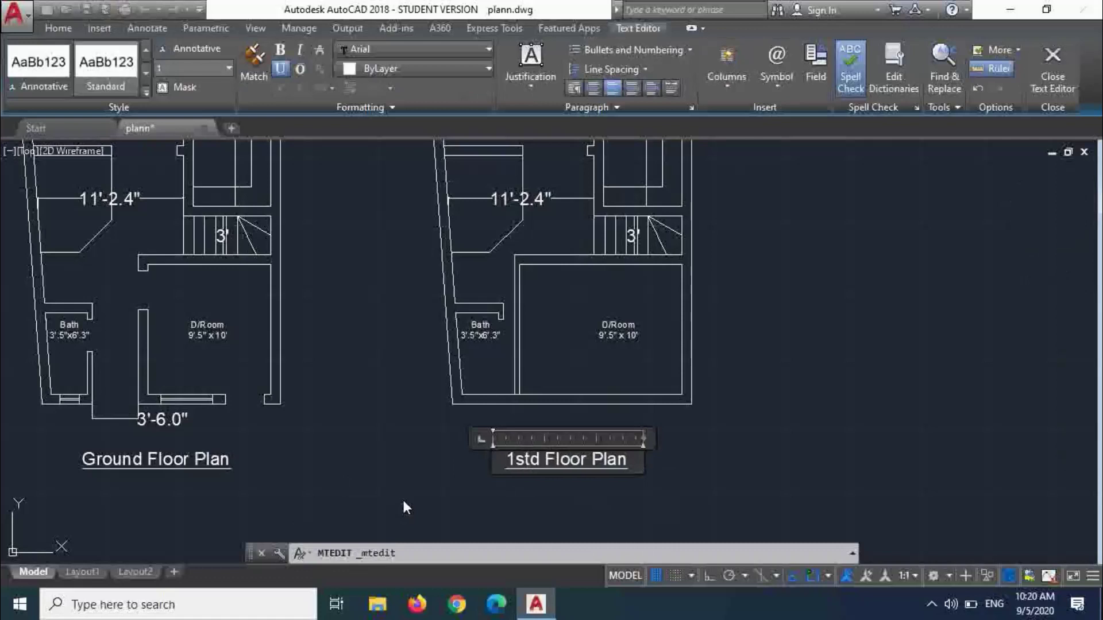
key(Return)
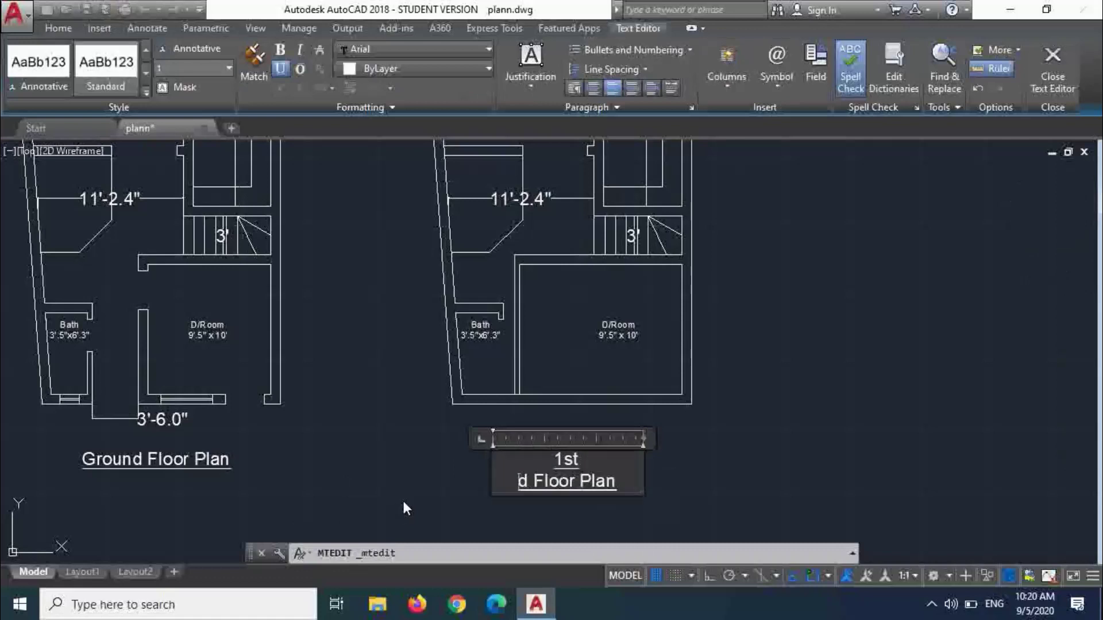
key(BackSpace)
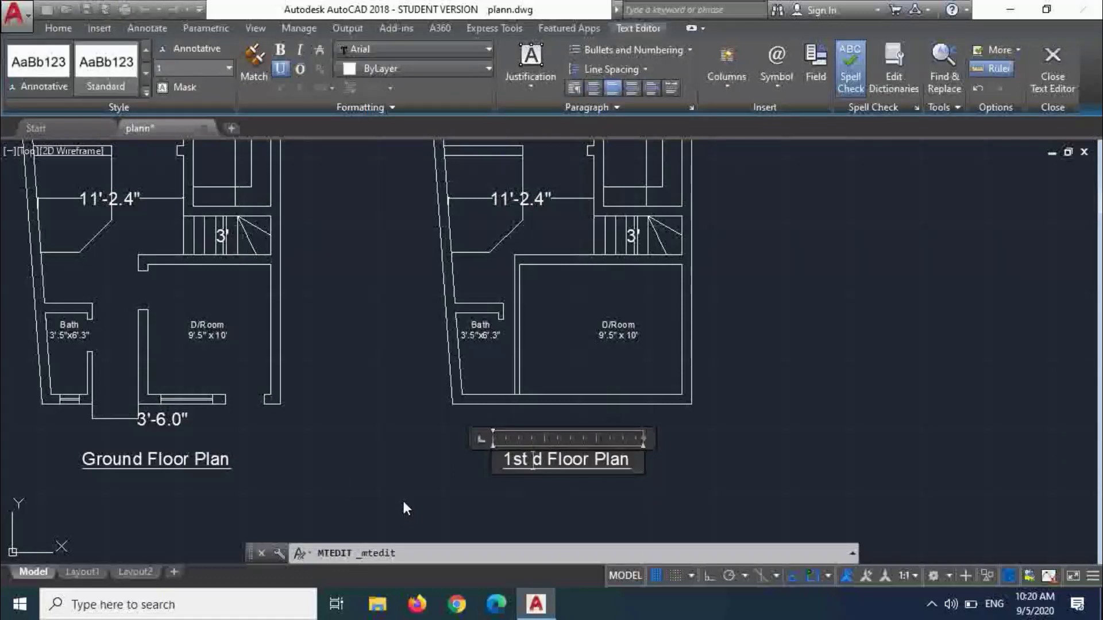
key(Delete)
click(489, 418)
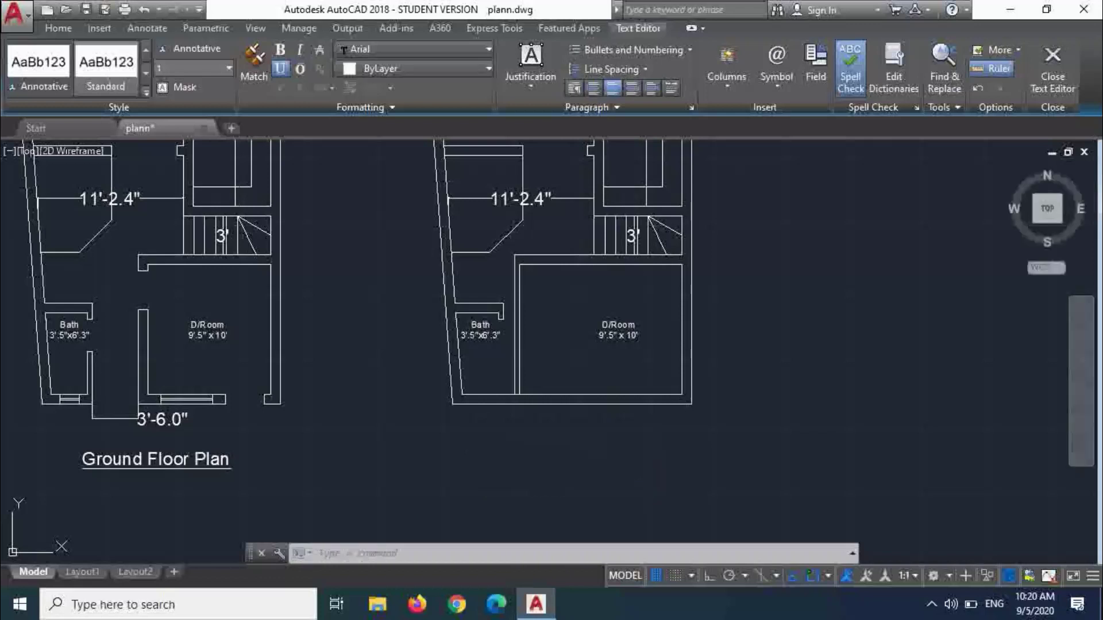
- Extend both lines of the Bath's upper wall to the D/Room partition in the 1st Floor Plan
scroll(598, 387, up, 5)
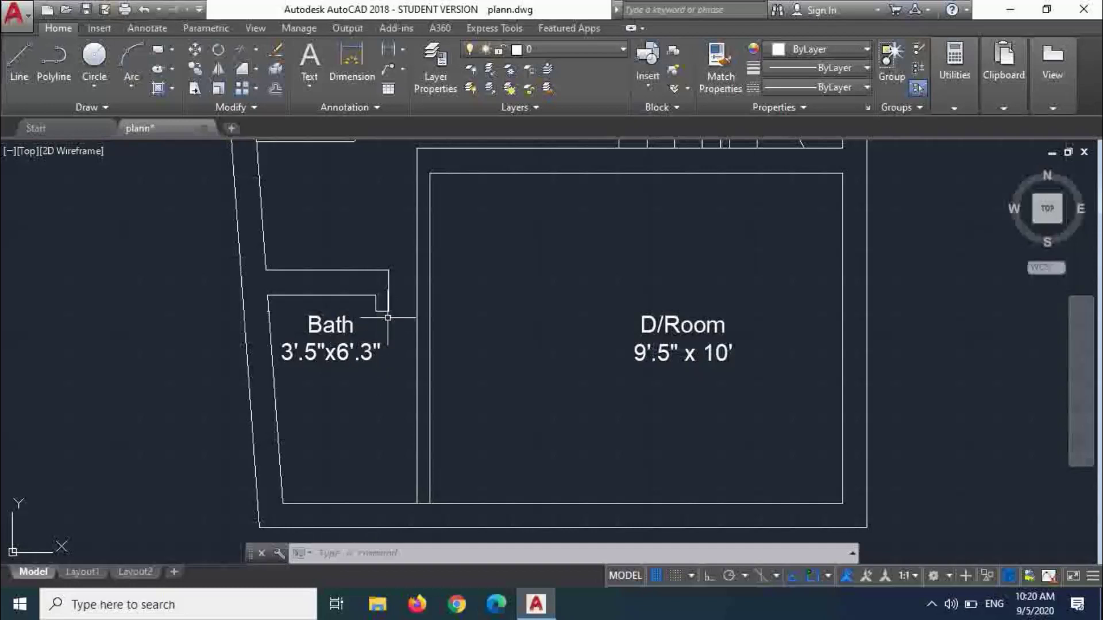
click(367, 307)
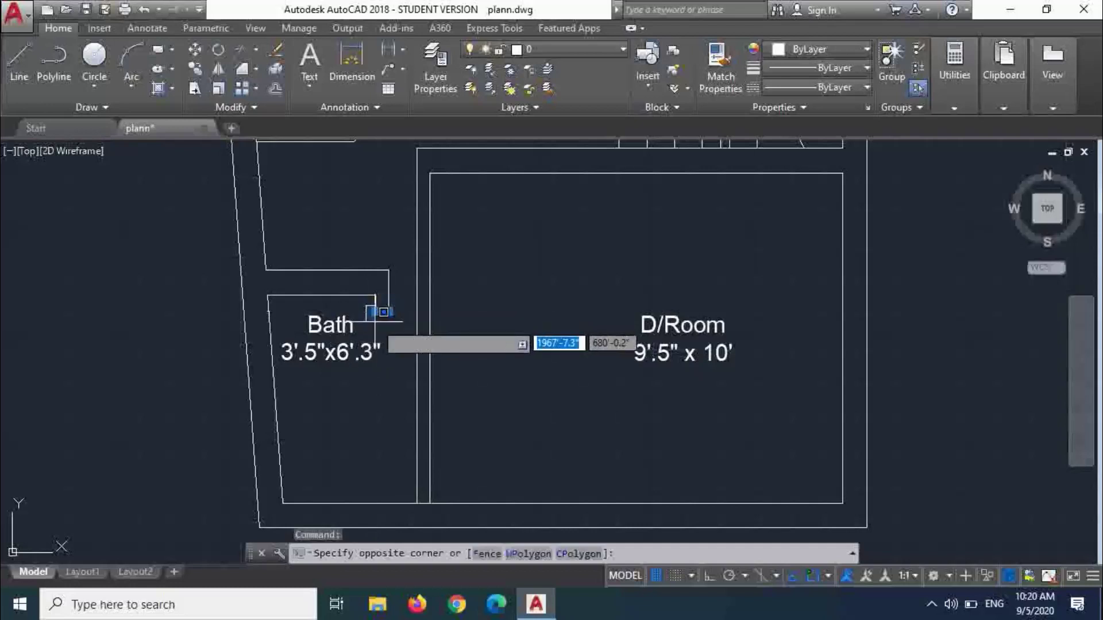
key(Escape)
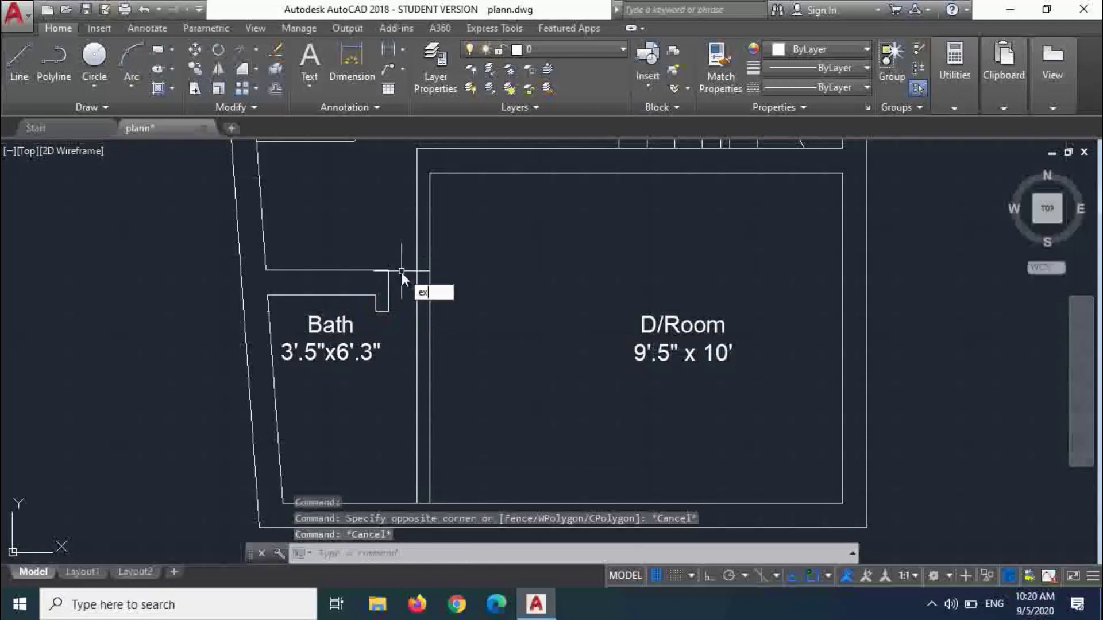
text(ex)
key(Return)
key(Return)
click(366, 277)
click(350, 287)
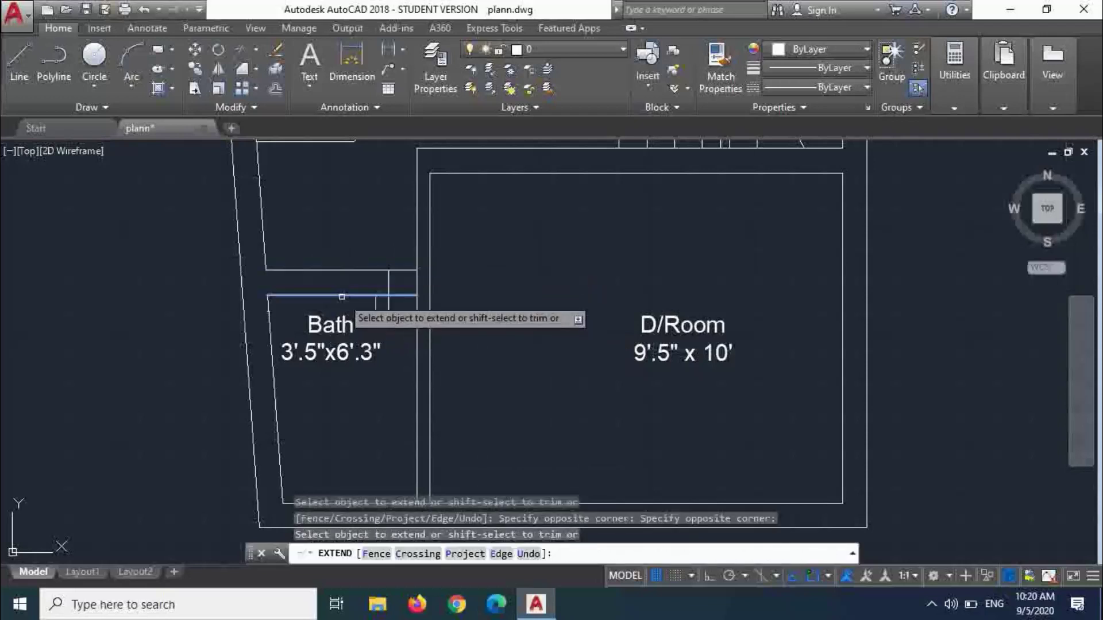
key(Escape)
- Erase the three leftover short lines of the old door stub at the end of the Bath's upper wall
click(395, 319)
click(370, 301)
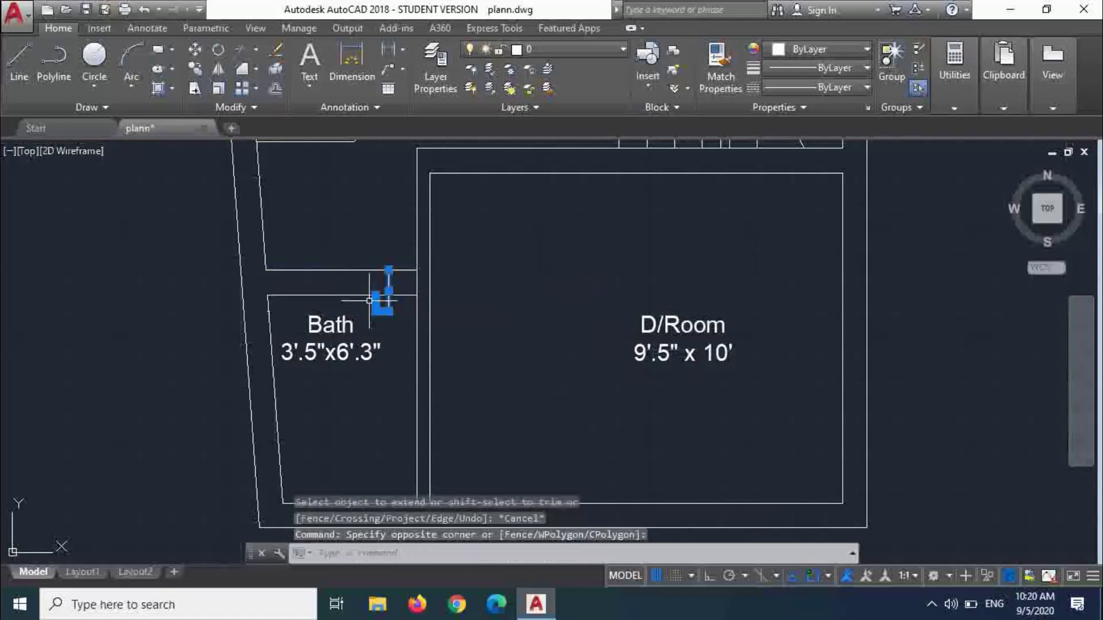
key(Delete)
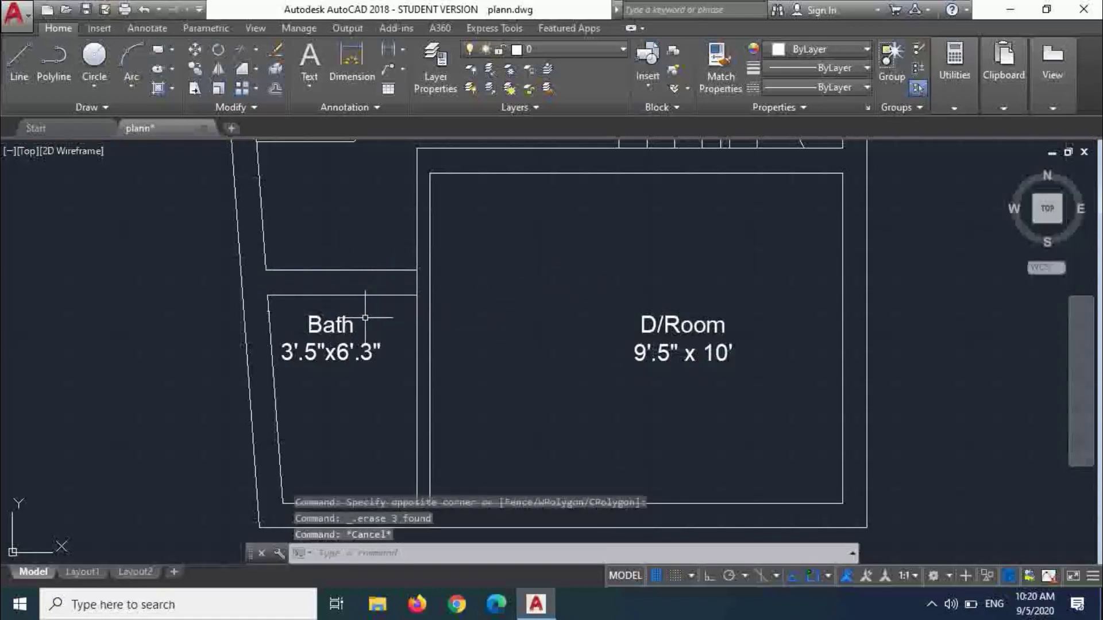
- Offset the lower line of the Bath's upper wall upward by 4.5
text(o)
key(Return)
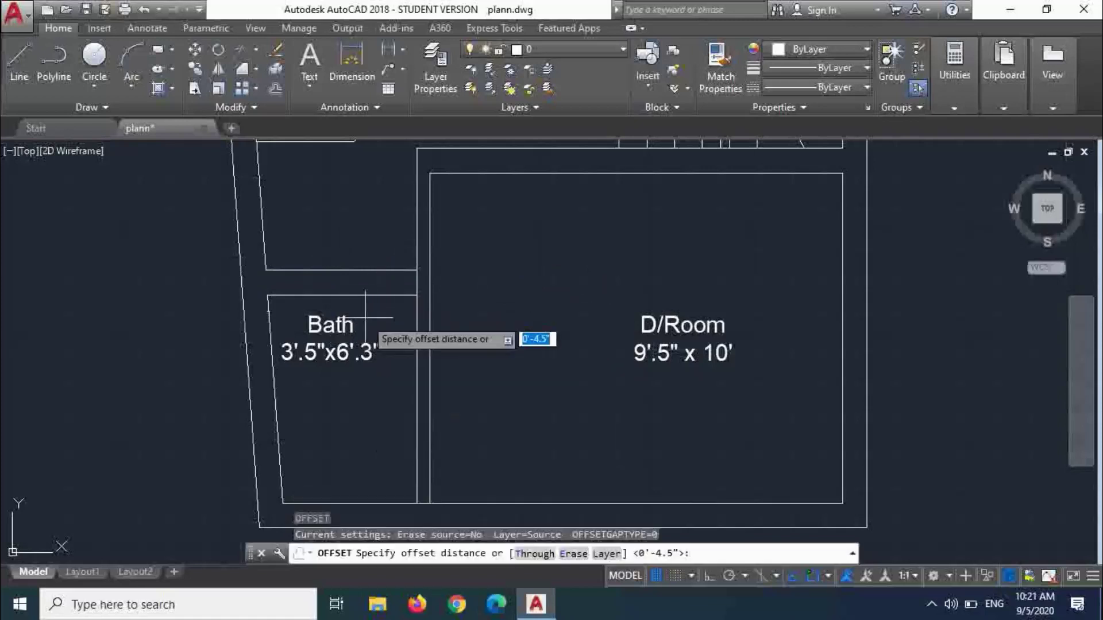
text(4.5)
key(Return)
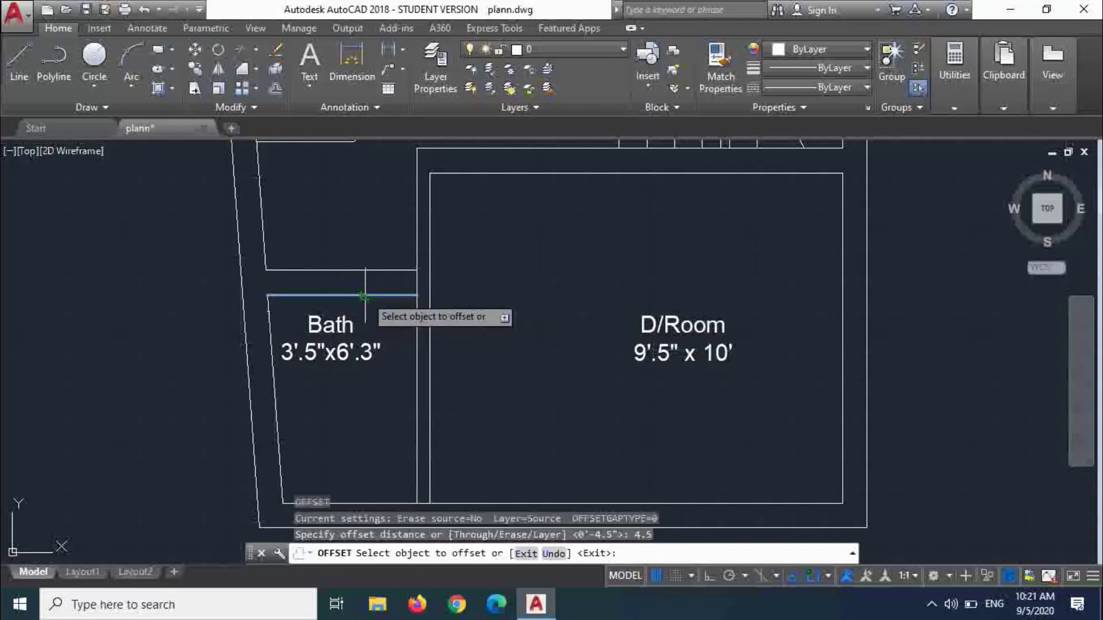
click(364, 296)
click(367, 278)
key(Escape)
- Erase the old topmost line of the Bath's upper wall
click(370, 270)
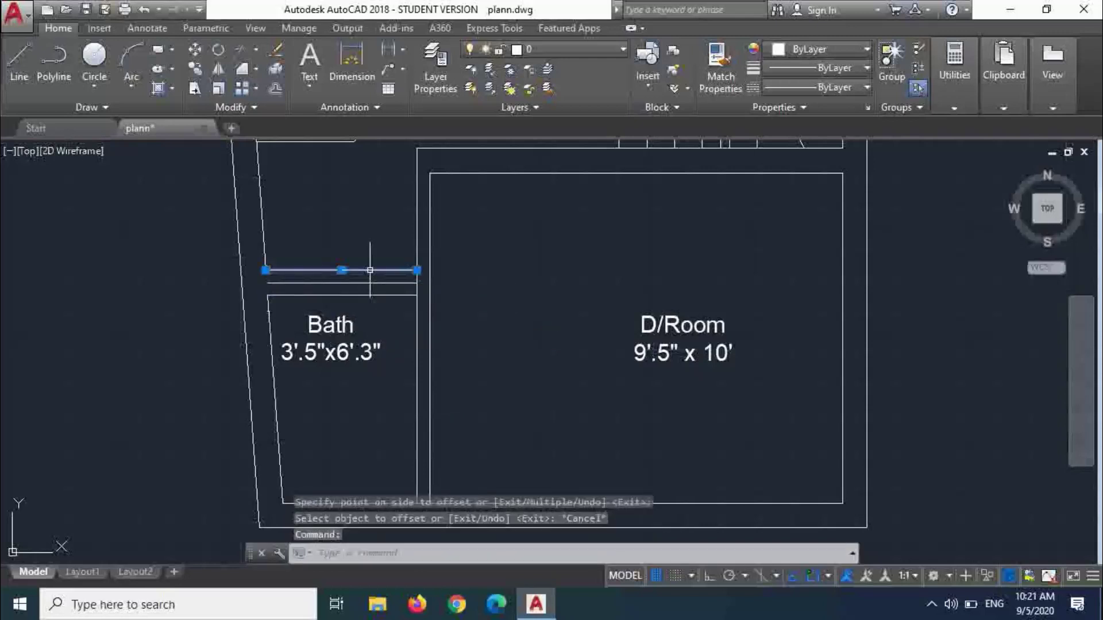
text(EX)
key(Escape)
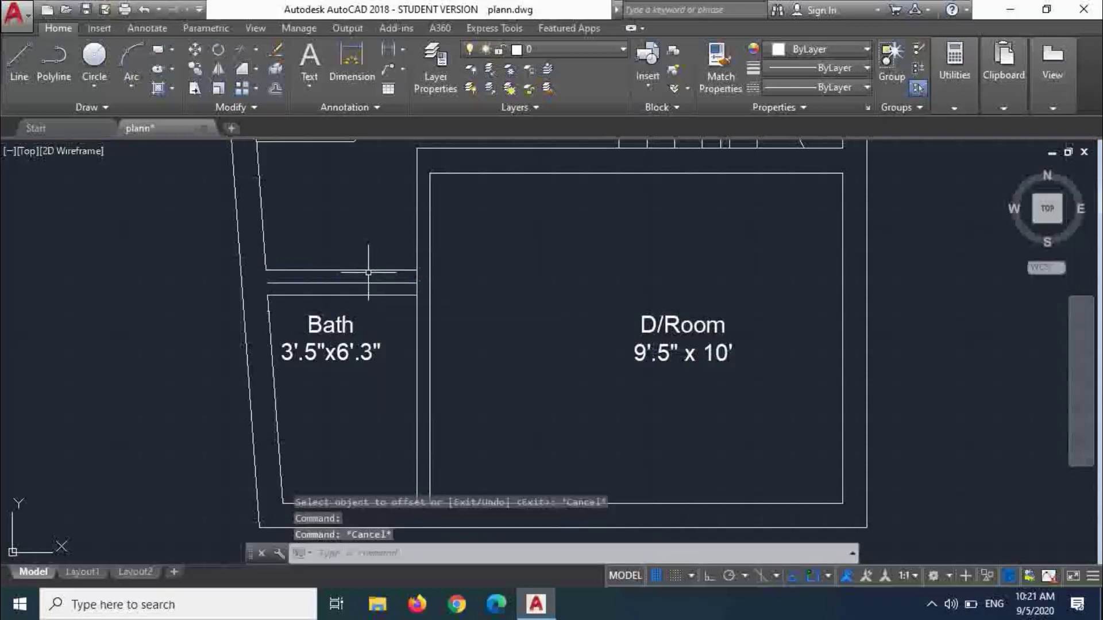
click(369, 270)
key(Delete)
key(Escape)
key(Escape)
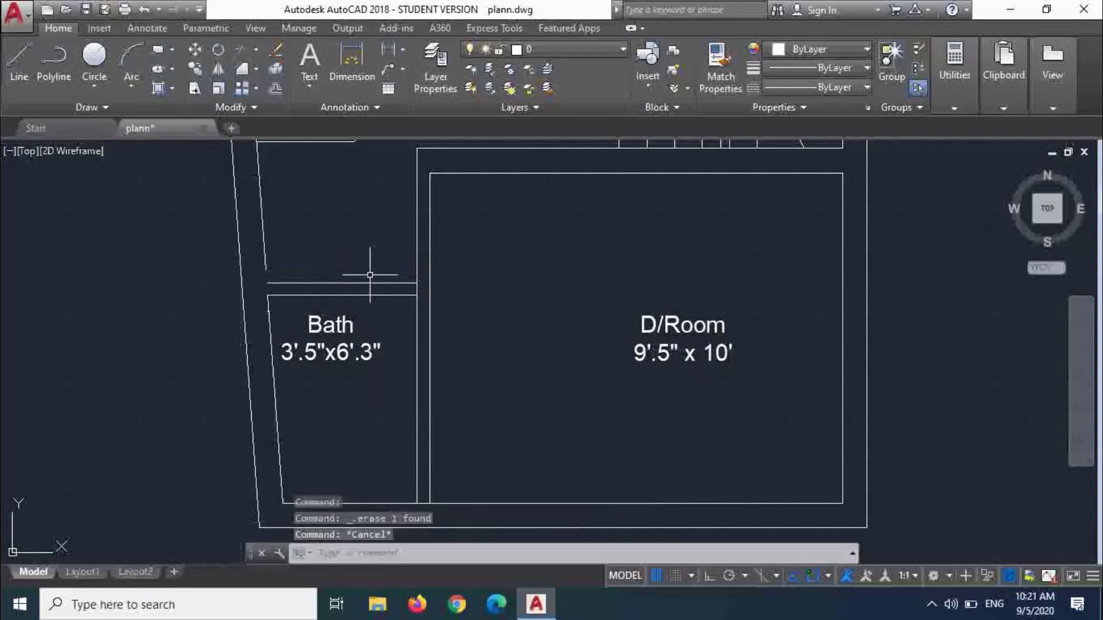
- Extend the inner line of the slanted outer wall down to the new upper line of the Bath wall
key(Return)
key(Return)
click(289, 230)
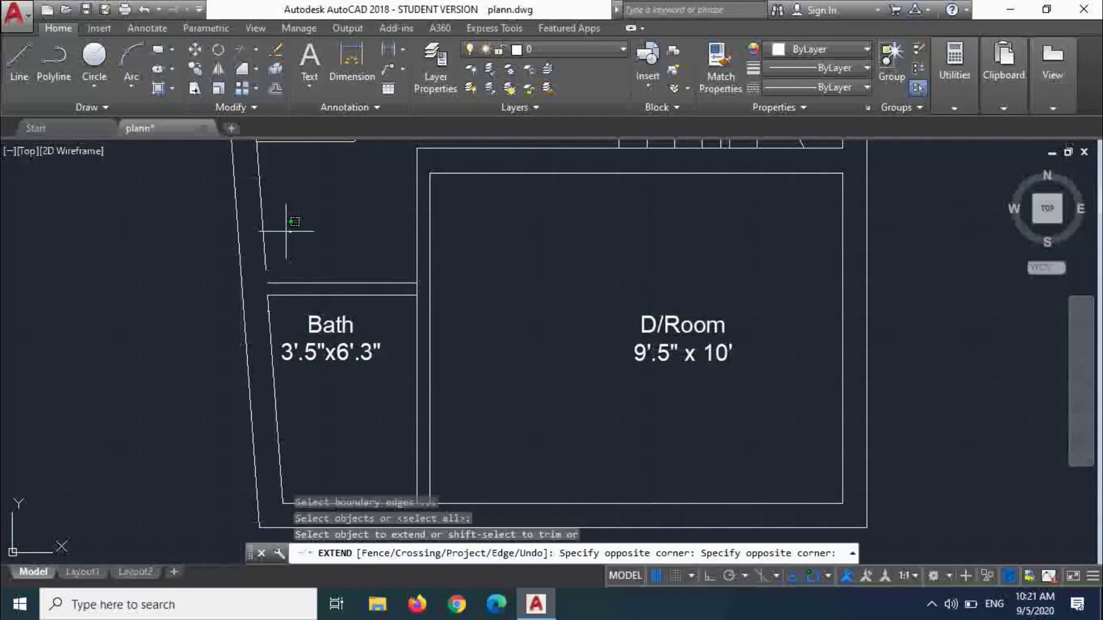
click(257, 227)
key(Escape)
- Move the Bath label out of its room to the empty space outside the slanted wall
scroll(374, 262, down, 2)
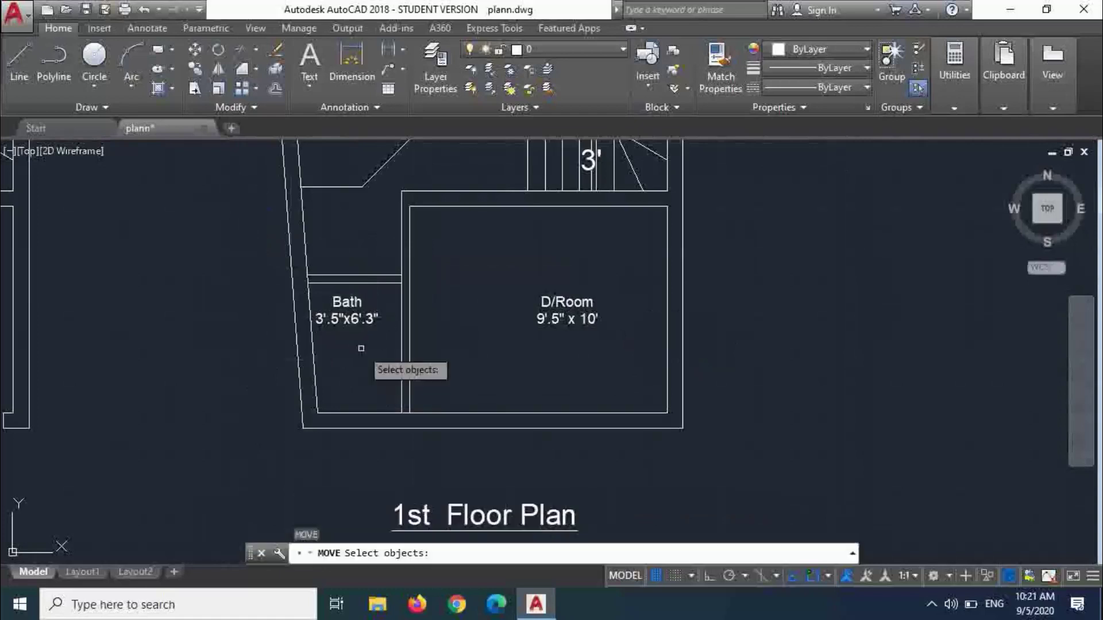
text(m)
key(Return)
click(359, 327)
key(Return)
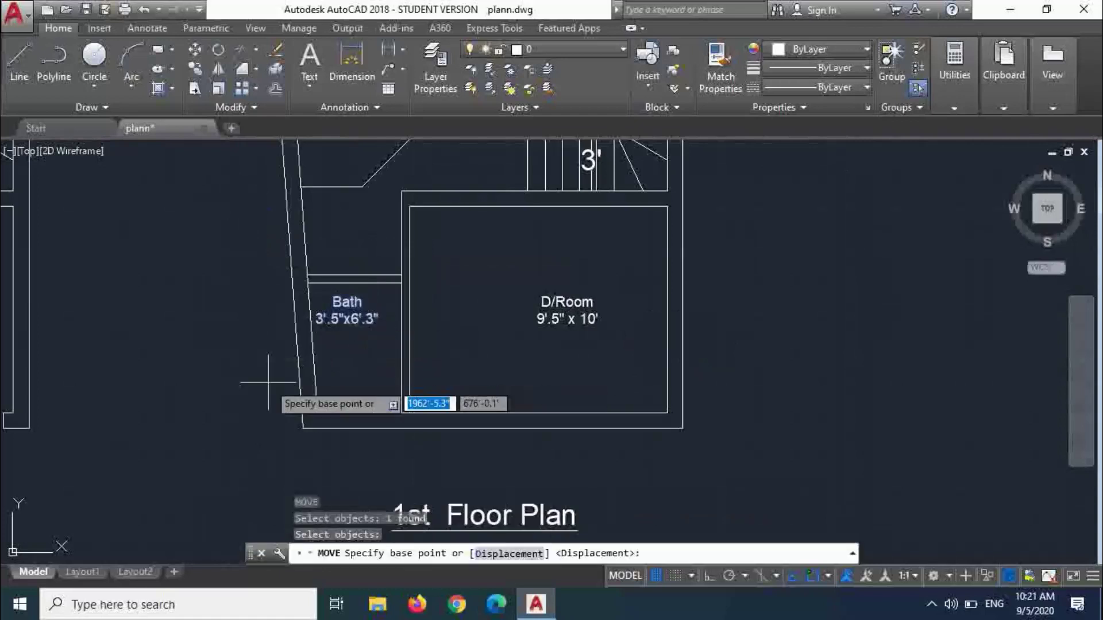
click(346, 367)
click(219, 377)
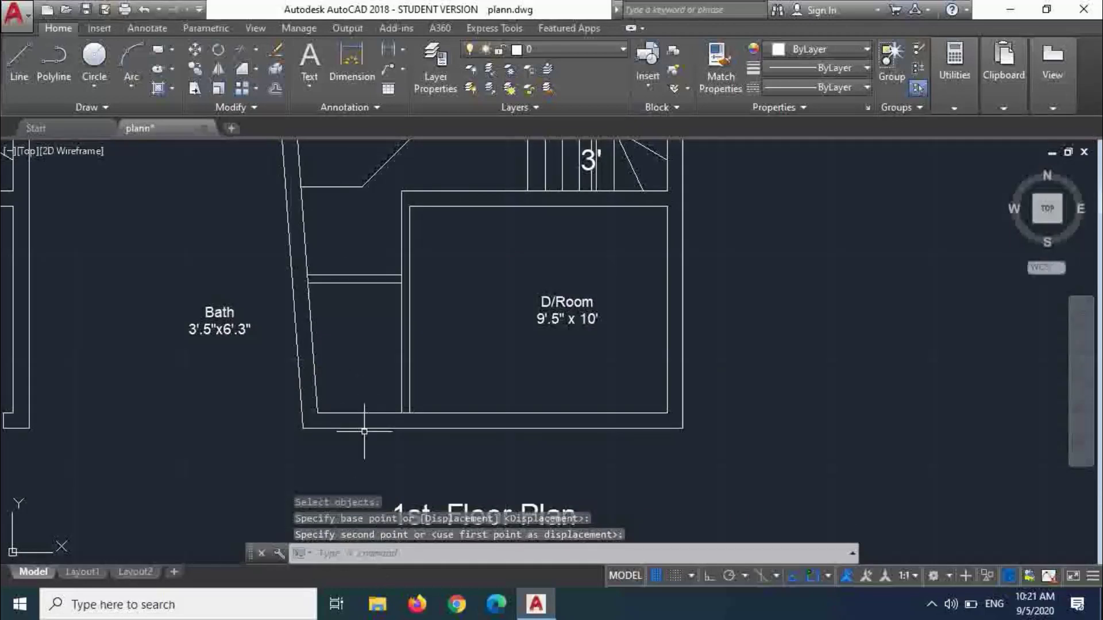
- Compare the area between the bedrooms and the staircase in the Ground Floor Plan and the 1st Floor Plan
scroll(377, 318, down, 4)
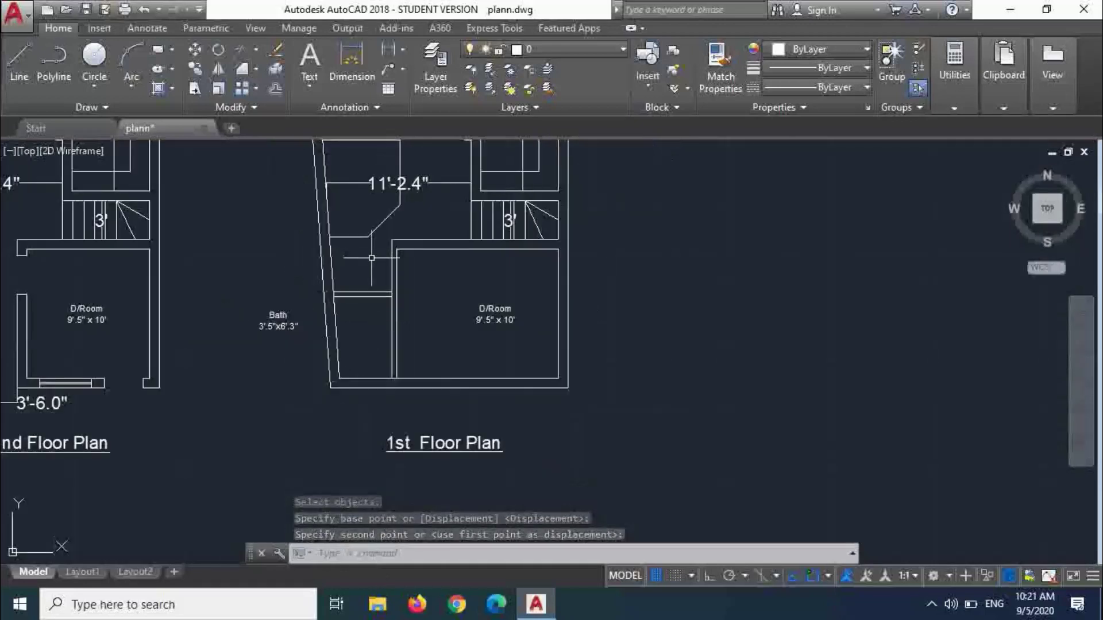
scroll(394, 220, up, 4)
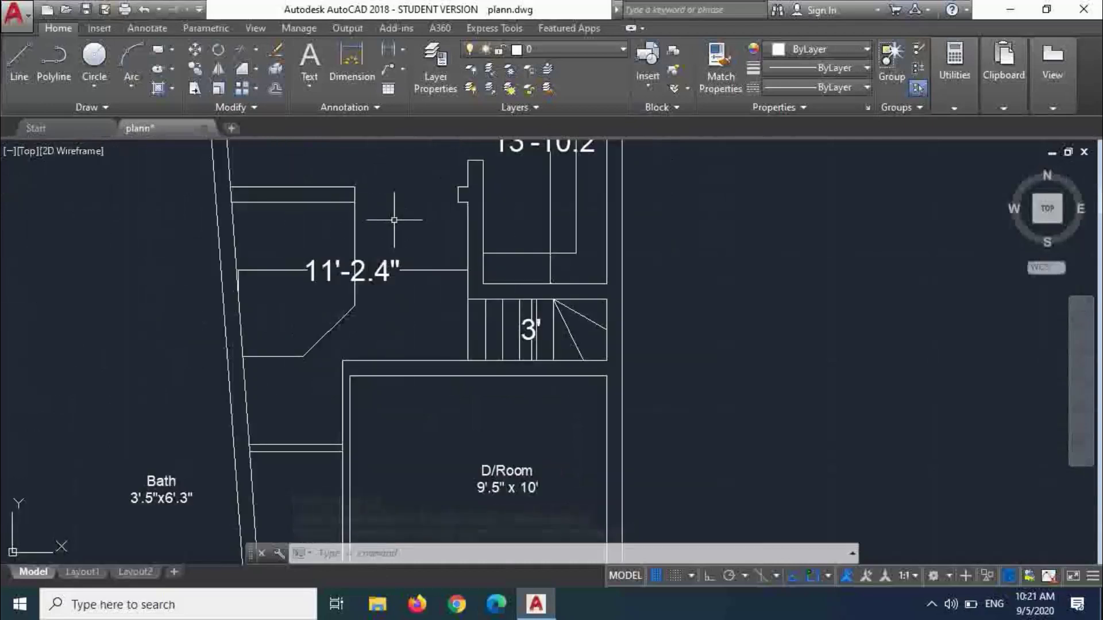
scroll(385, 252, down, 4)
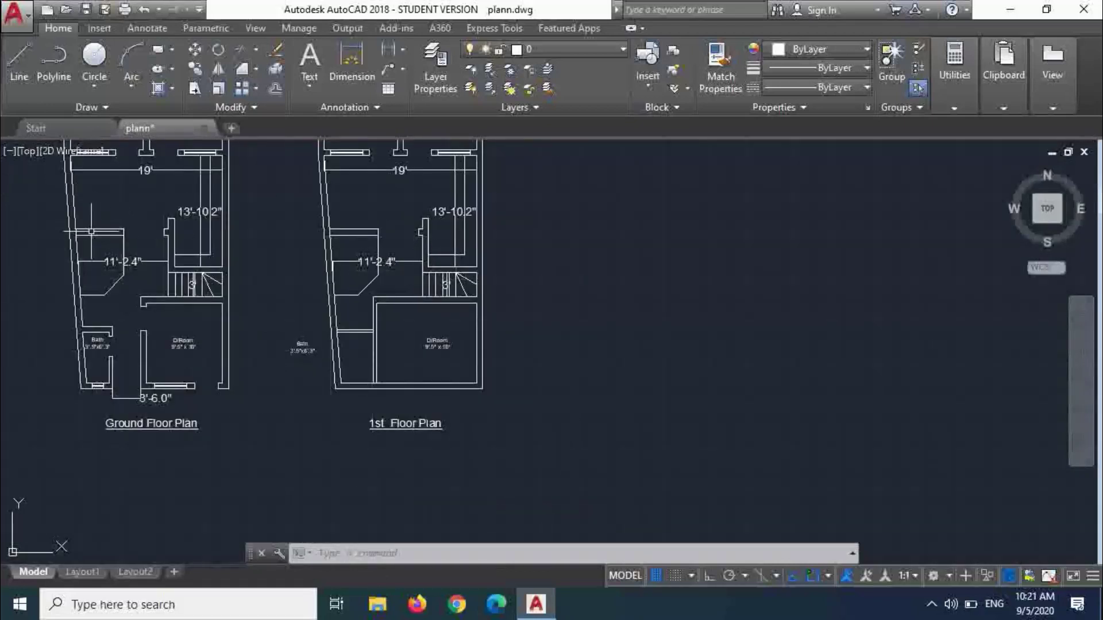
scroll(91, 232, up, 4)
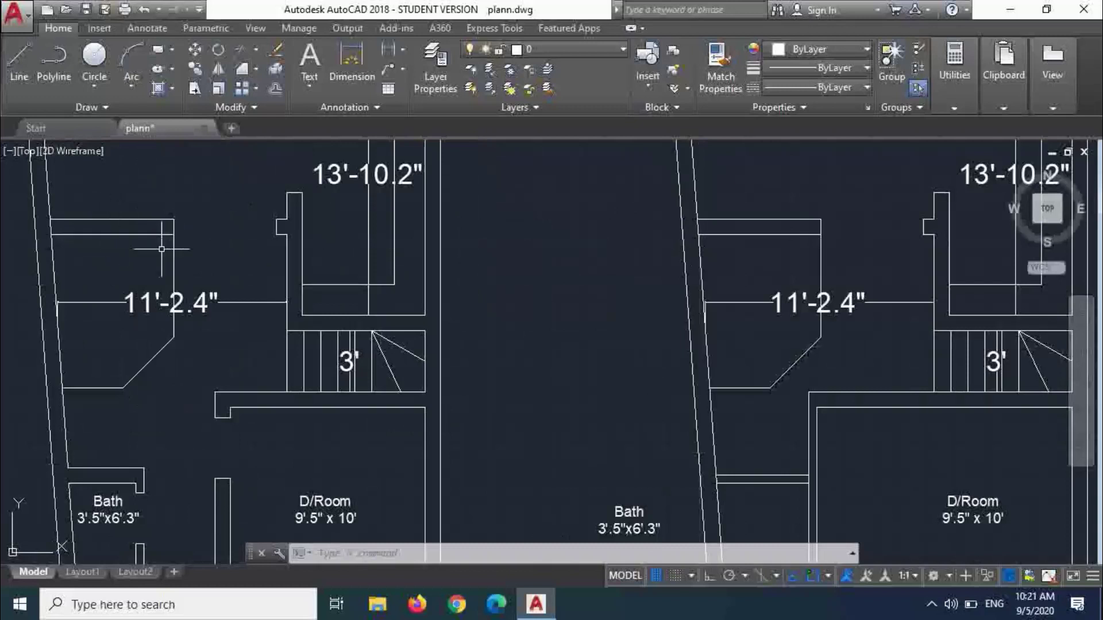
scroll(216, 336, down, 2)
scroll(146, 301, down, 2)
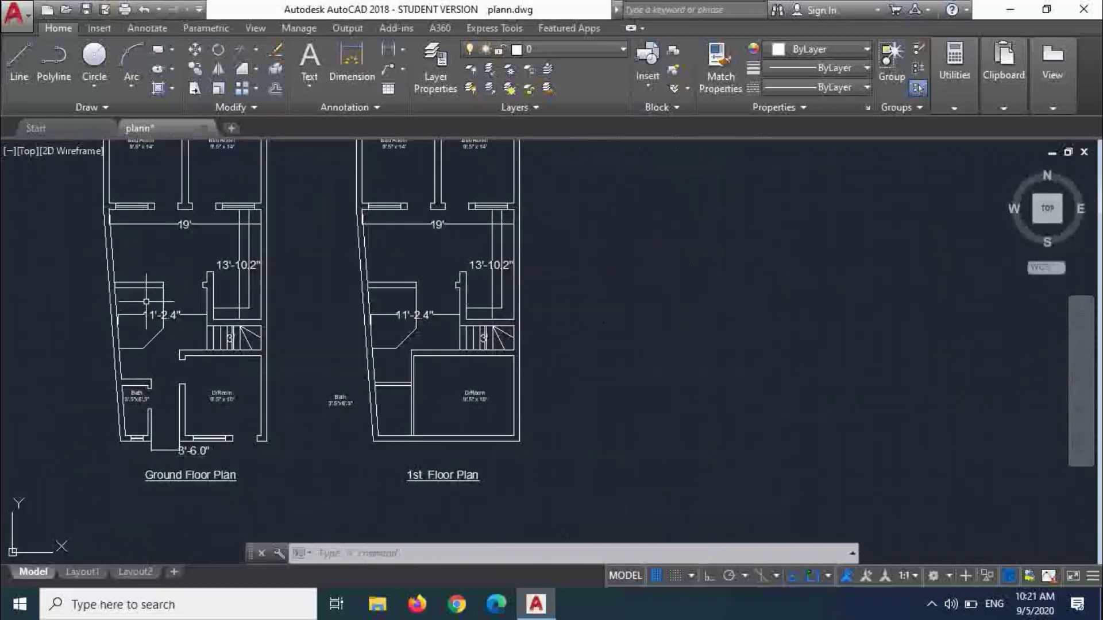
scroll(116, 240, up, 4)
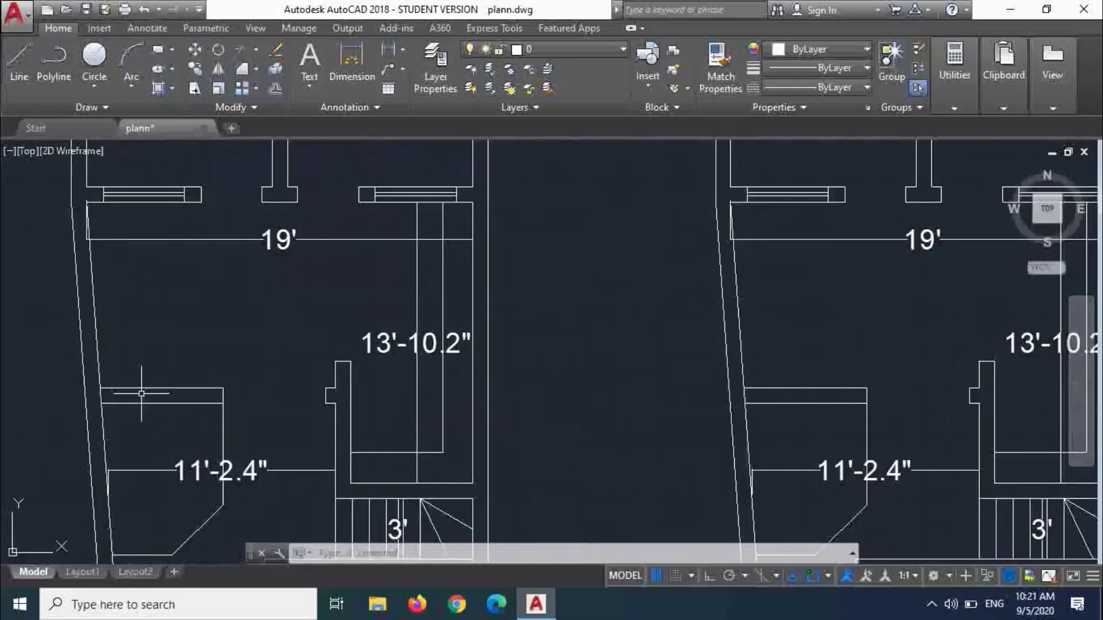
scroll(159, 418, up, 2)
scroll(160, 413, down, 4)
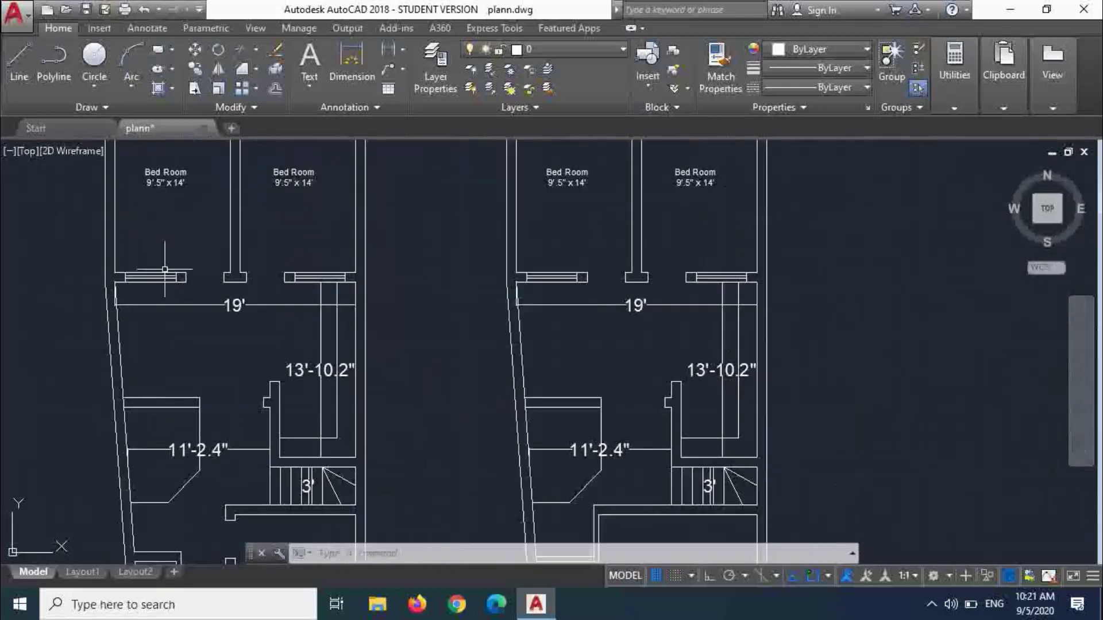
scroll(165, 269, up, 6)
click(222, 314)
click(1, 315)
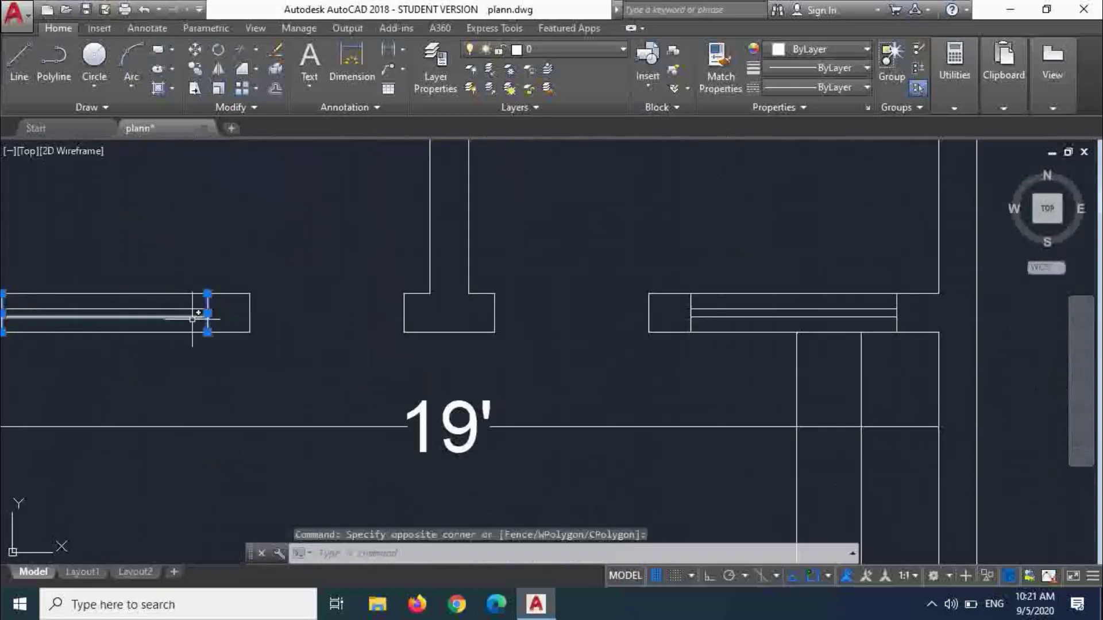
scroll(194, 319, down, 2)
scroll(146, 321, up, 4)
click(142, 327)
click(94, 299)
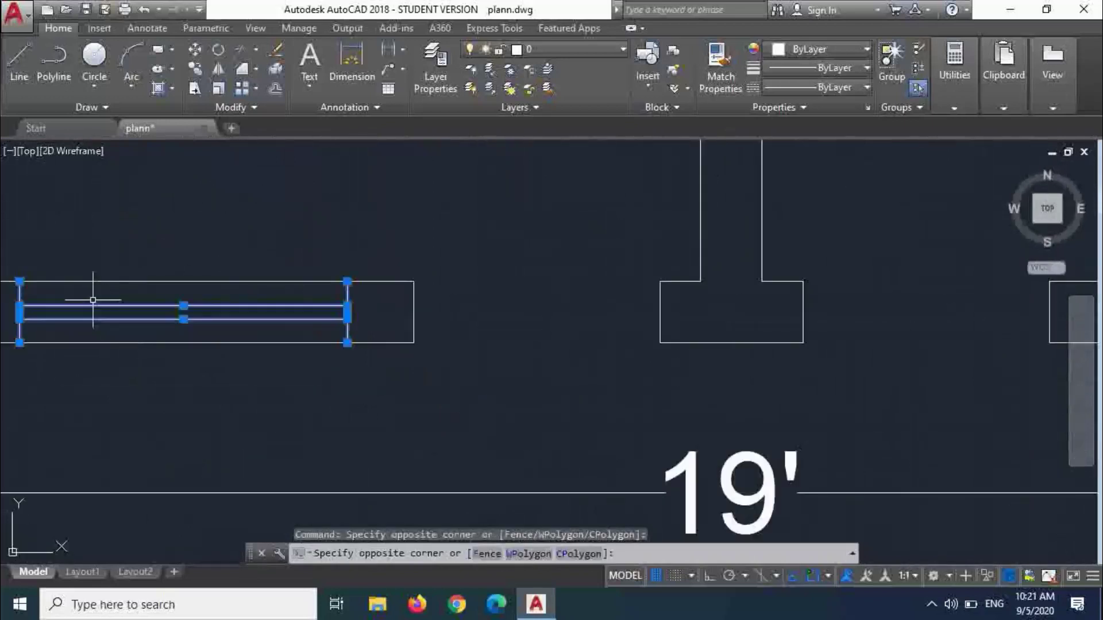
key(Return)
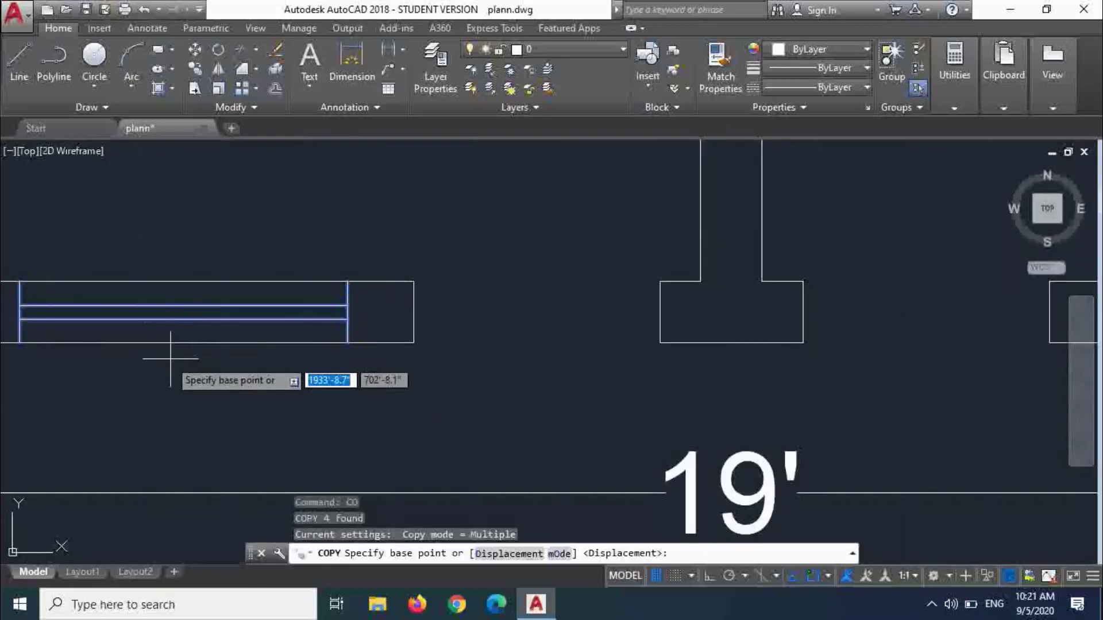
key(Escape)
key(Escape)
key(Escape)
- Copy the first bedroom's four window lines to the midpoint of the short wall above the 11'-2.4" dimension in the Ground Floor Plan
text(co)
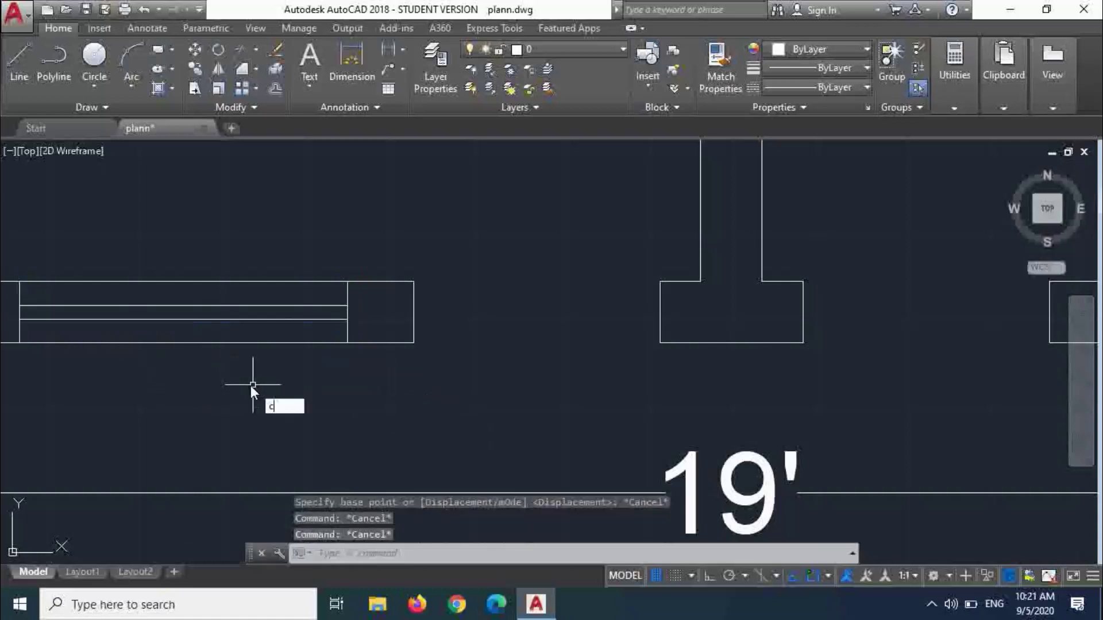
key(Return)
click(362, 324)
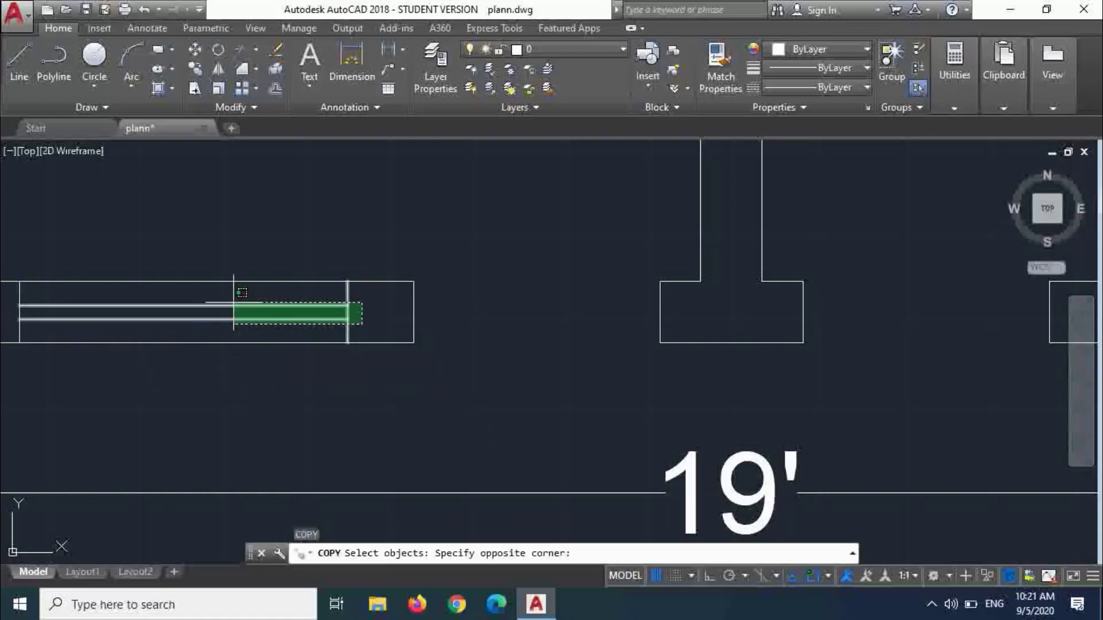
click(234, 298)
click(20, 293)
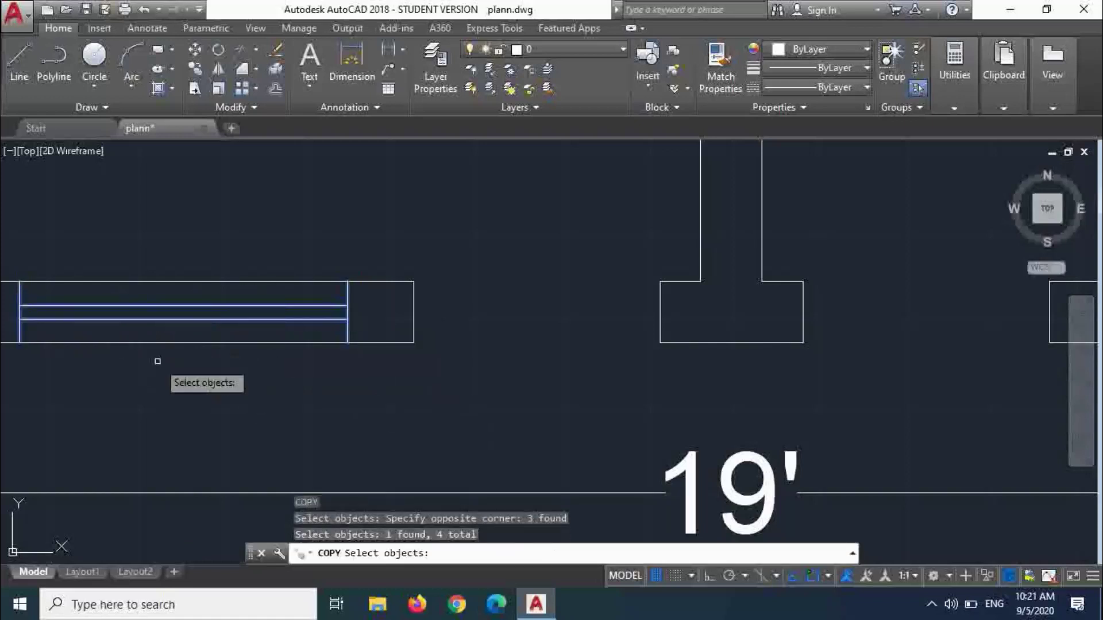
key(Return)
scroll(179, 356, down, 2)
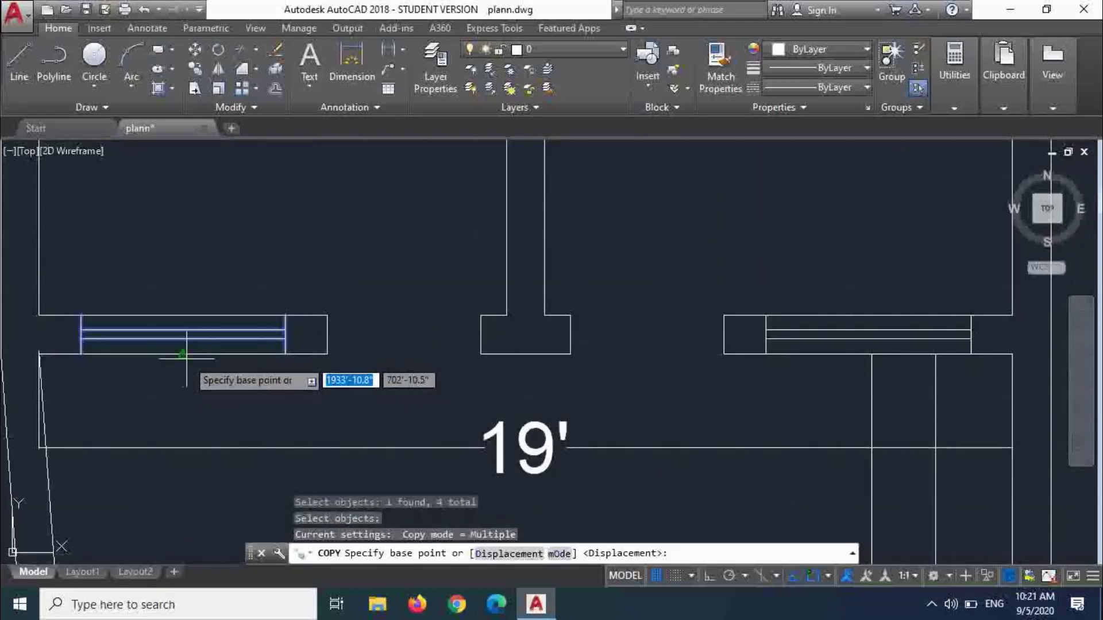
click(182, 356)
scroll(261, 330, down, 3)
scroll(255, 391, up, 5)
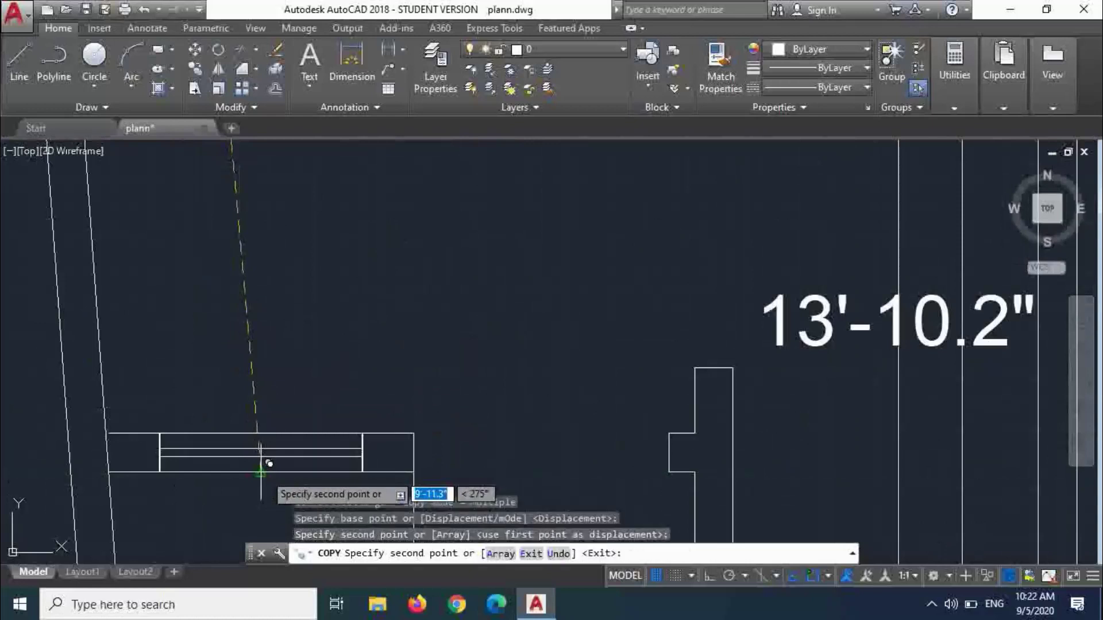
scroll(275, 313, down, 5)
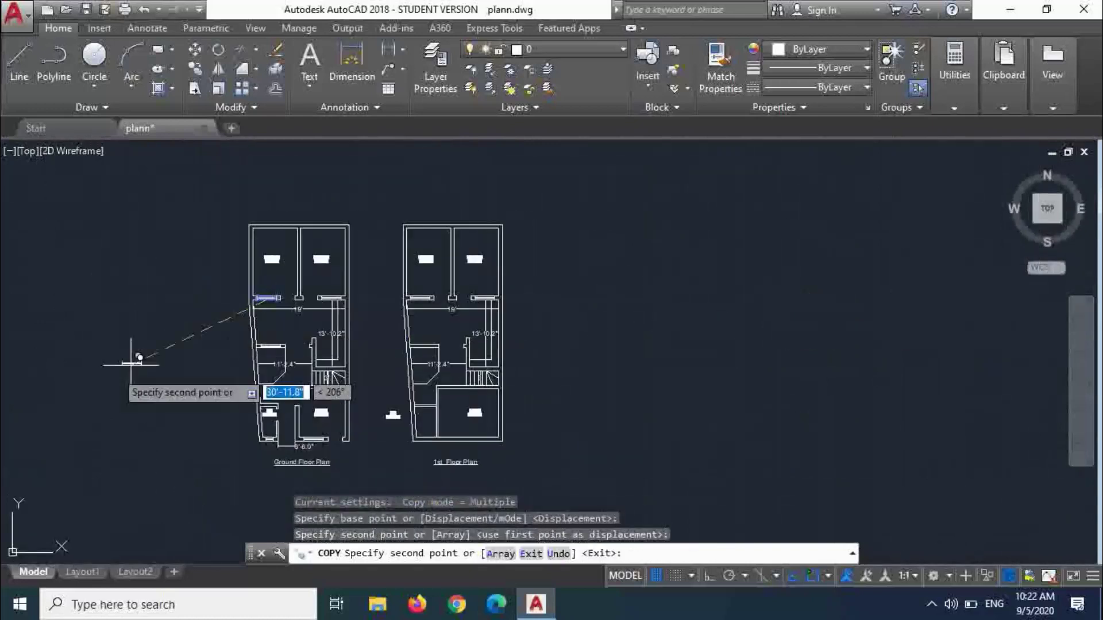
scroll(335, 356, up, 8)
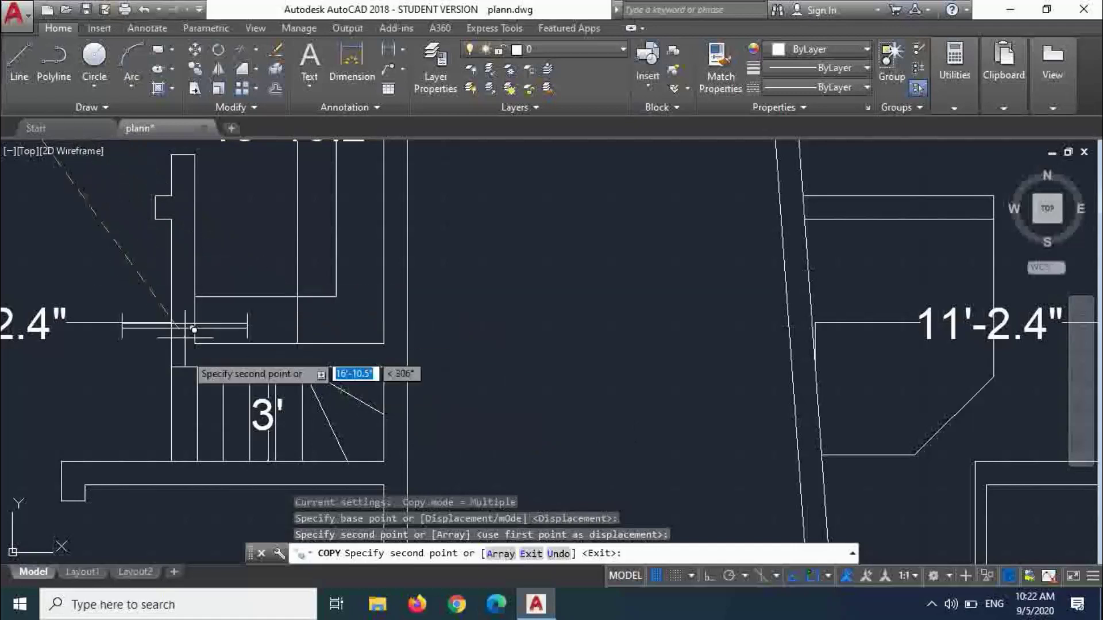
key(Escape)
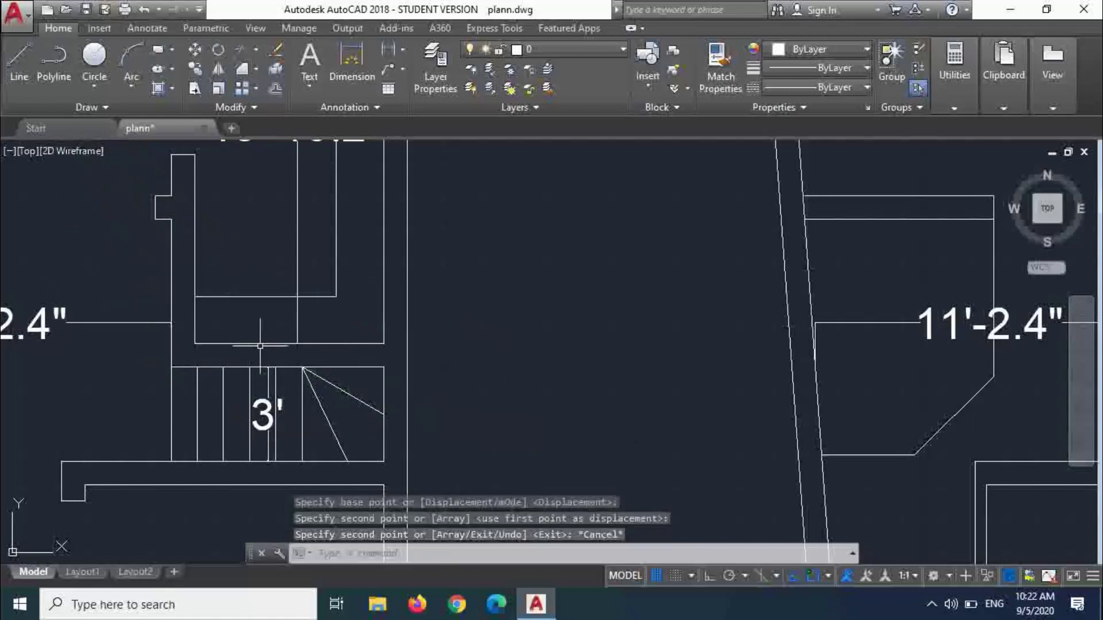
- Copy the four window lines of the short wall above the 11'-2.4" dimension to the empty space outside the slanted outer wall
scroll(313, 393, down, 6)
scroll(313, 393, up, 6)
scroll(313, 394, down, 5)
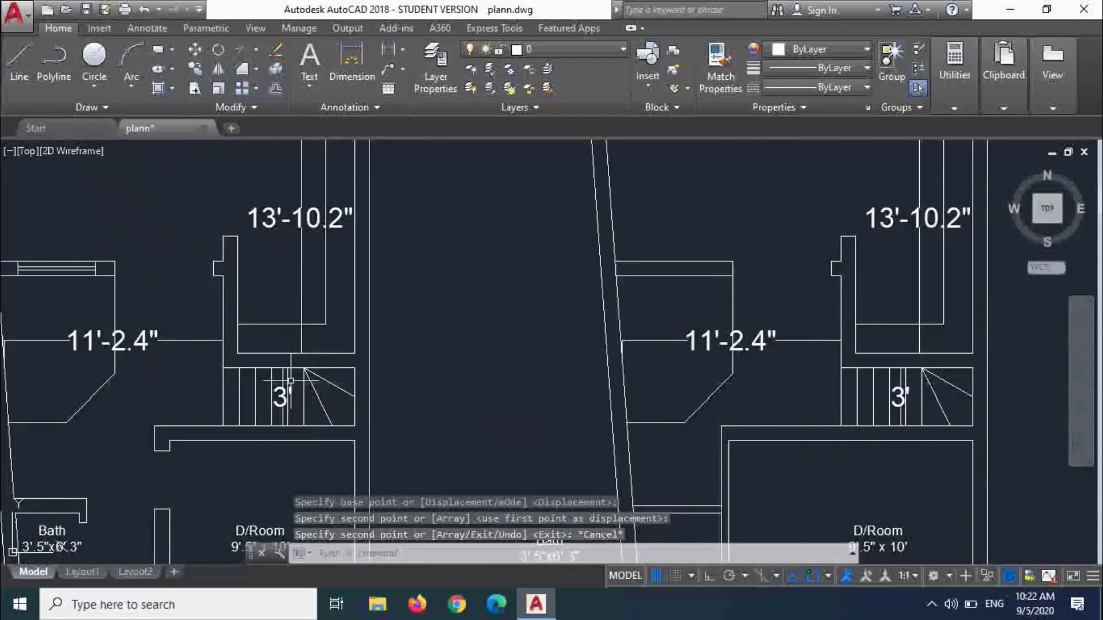
scroll(57, 296, up, 8)
text(co)
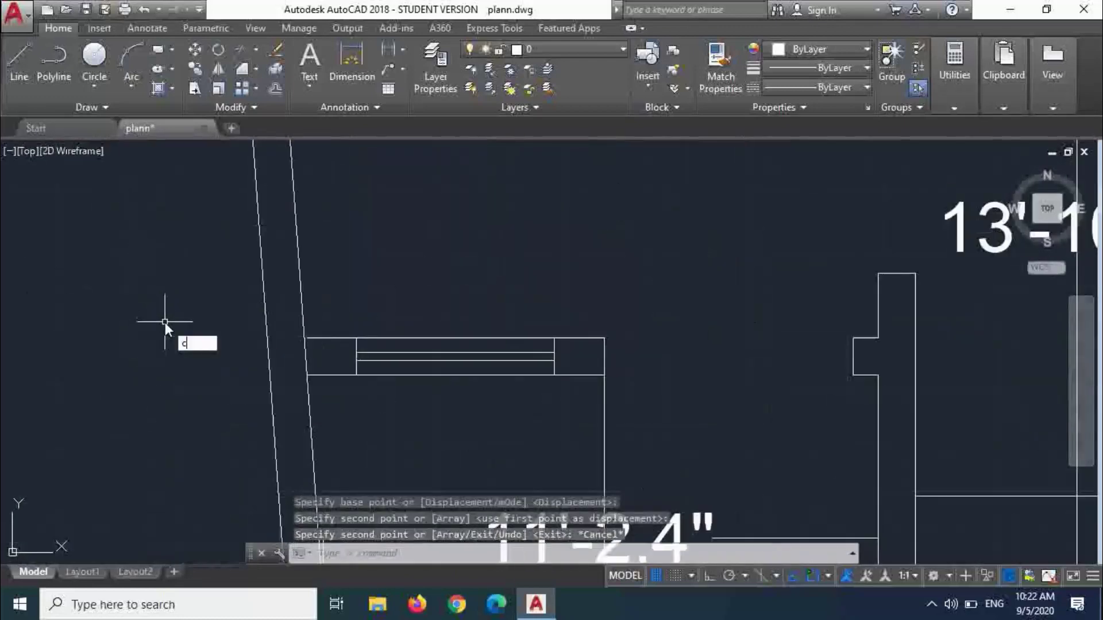
key(Return)
scroll(438, 345, up, 4)
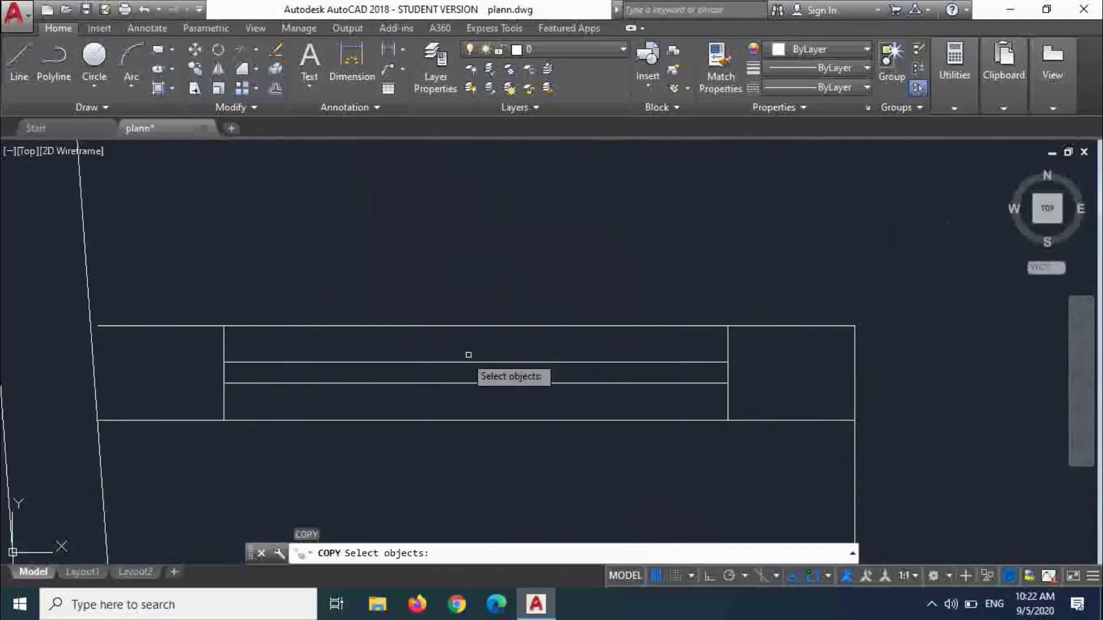
click(764, 350)
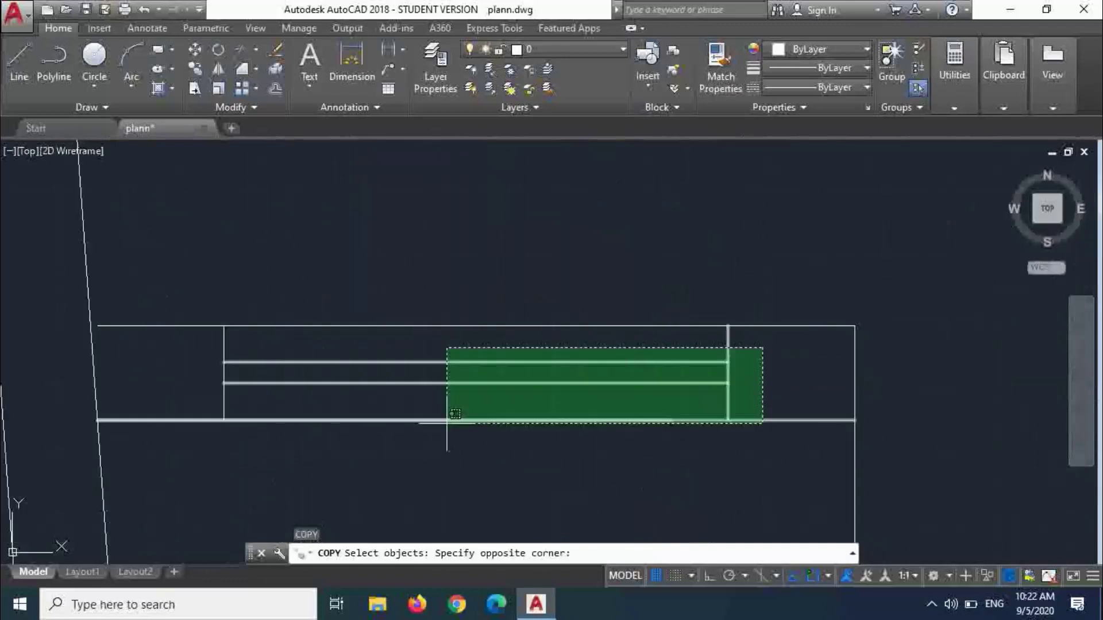
click(153, 408)
click(162, 384)
click(162, 385)
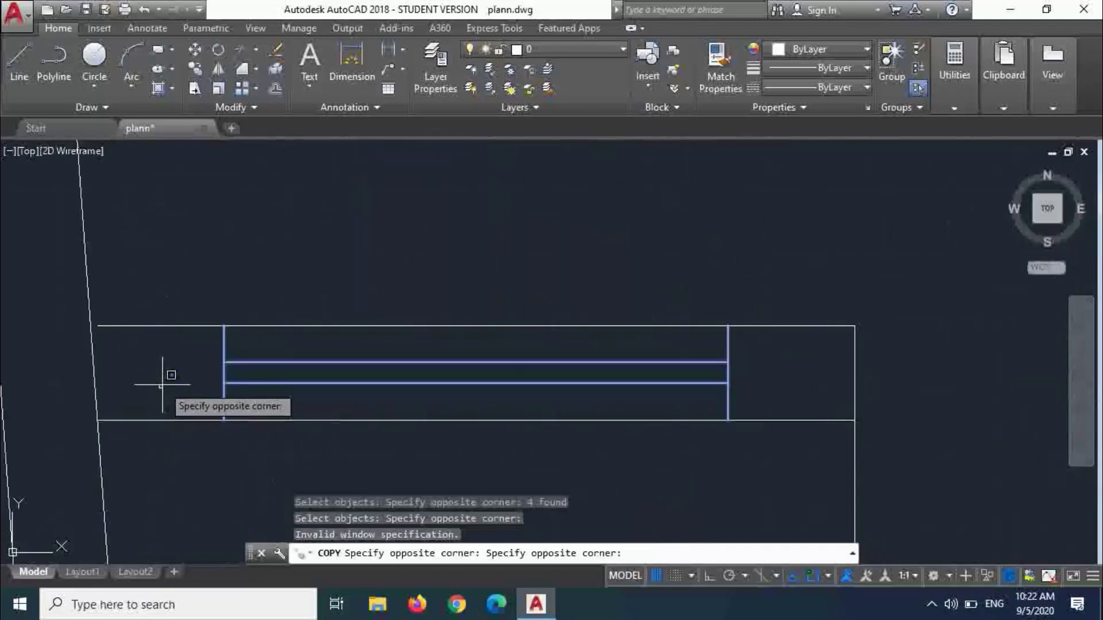
click(163, 383)
key(Return)
click(178, 380)
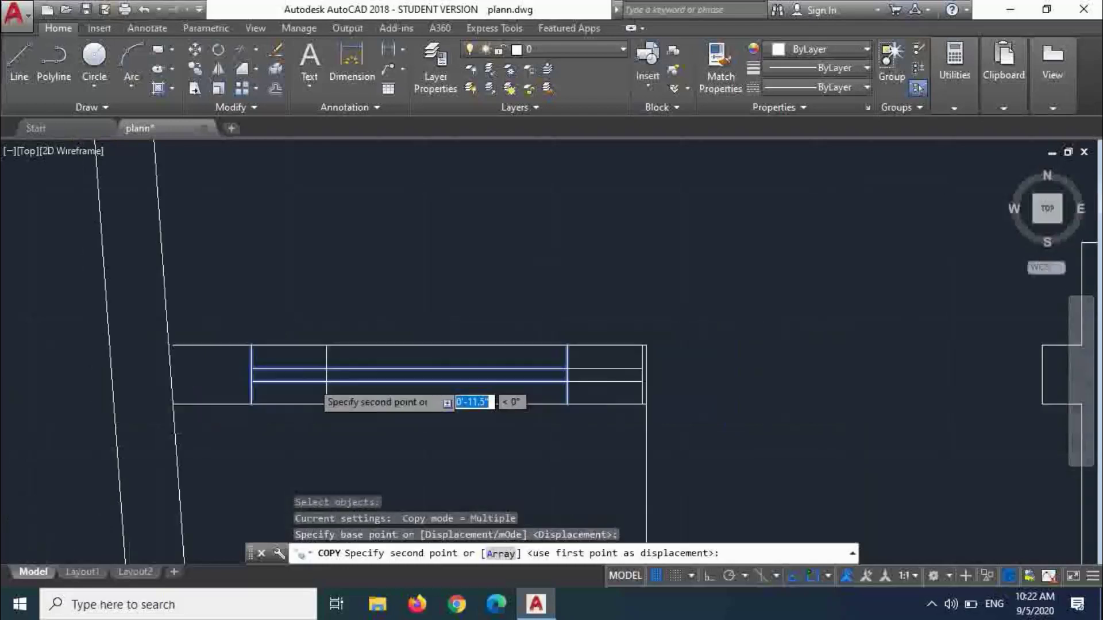
scroll(316, 379, down, 8)
key(Escape)
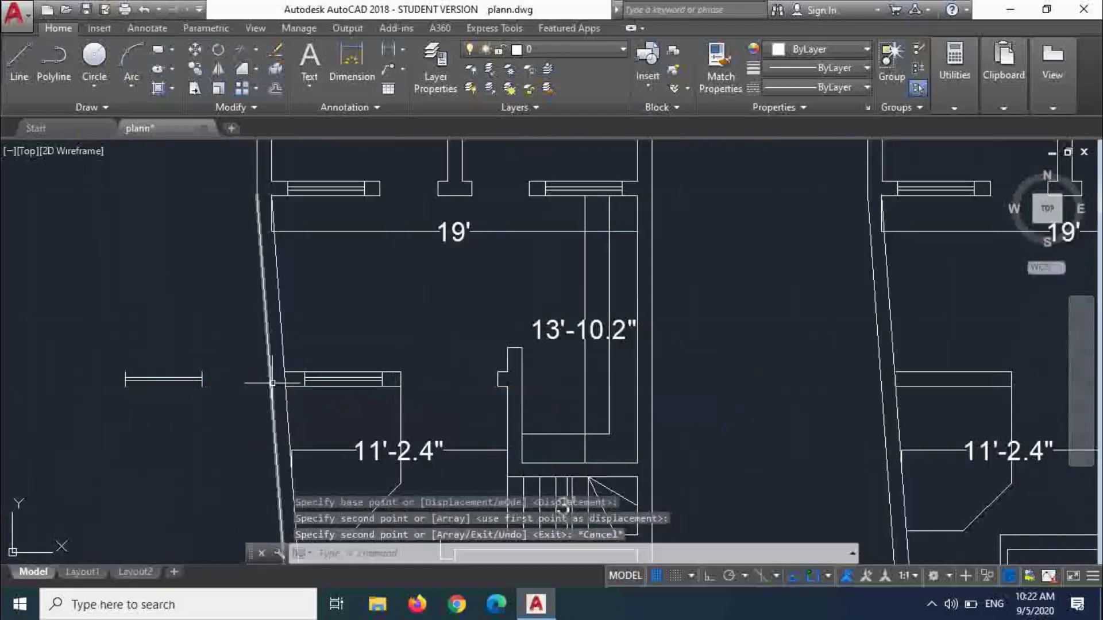
- Extend the upper line of the short windowed wall to the inner line of the slanted outer wall
scroll(300, 370, up, 6)
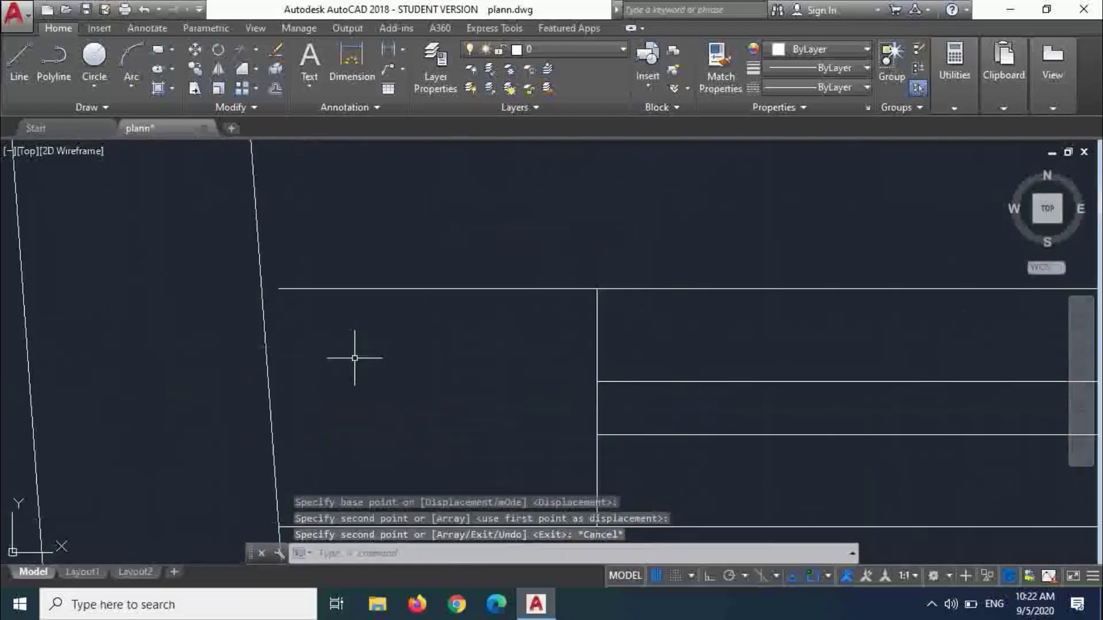
key(Return)
key(Return)
click(381, 347)
click(316, 253)
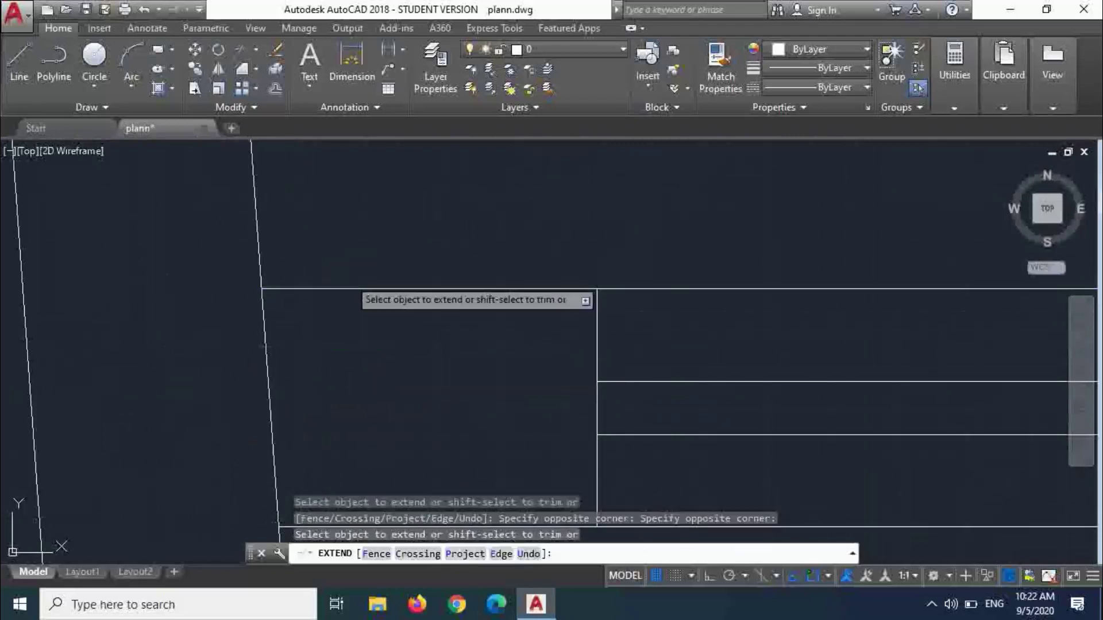
key(Escape)
scroll(400, 308, down, 8)
scroll(252, 363, down, 3)
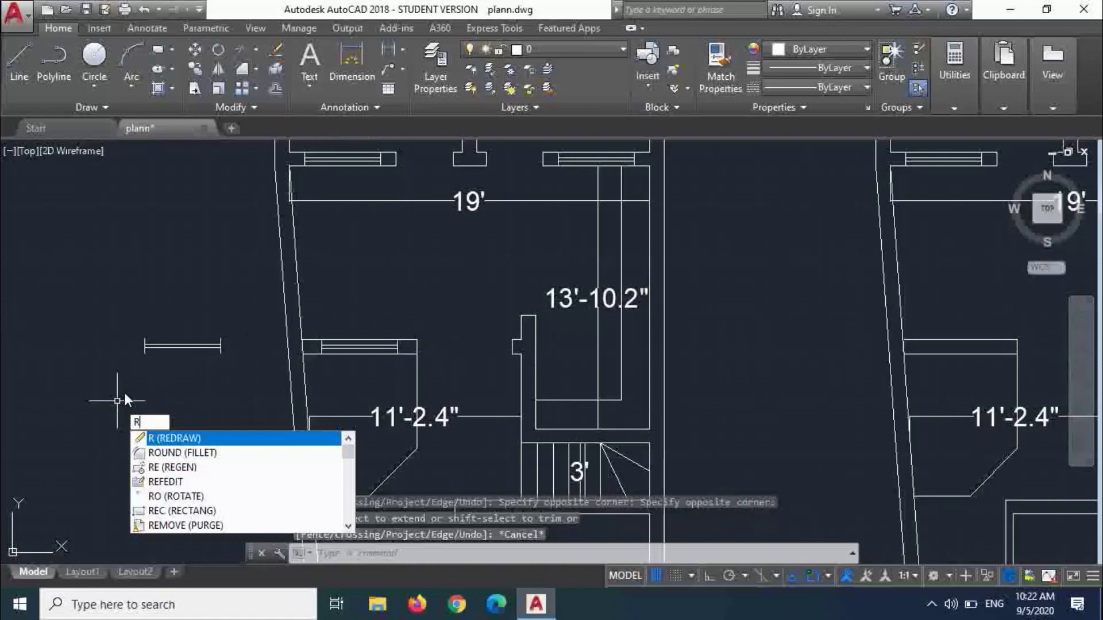
- Try to rotate the loose window copy outside the slanted wall to upright with ortho mode on
text(ro)
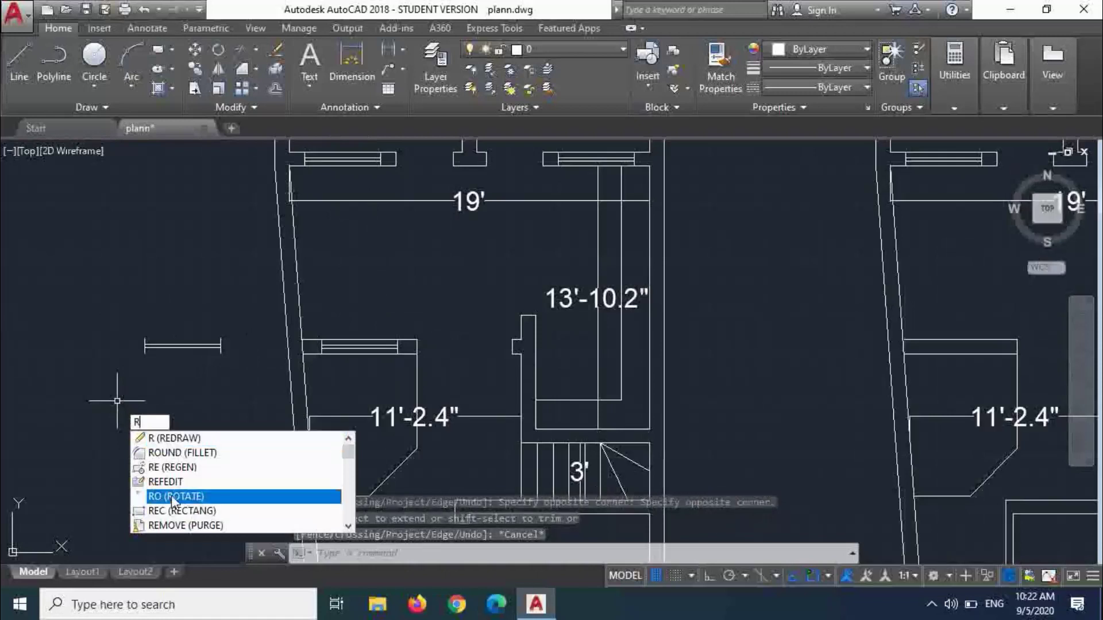
key(Return)
click(134, 336)
click(242, 372)
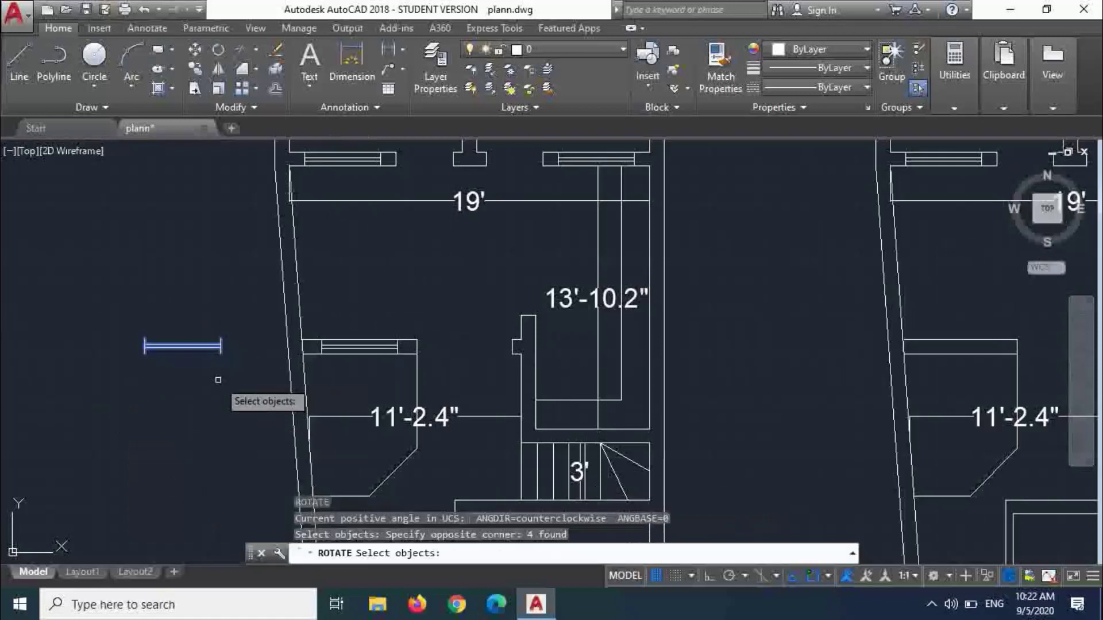
key(Return)
click(216, 384)
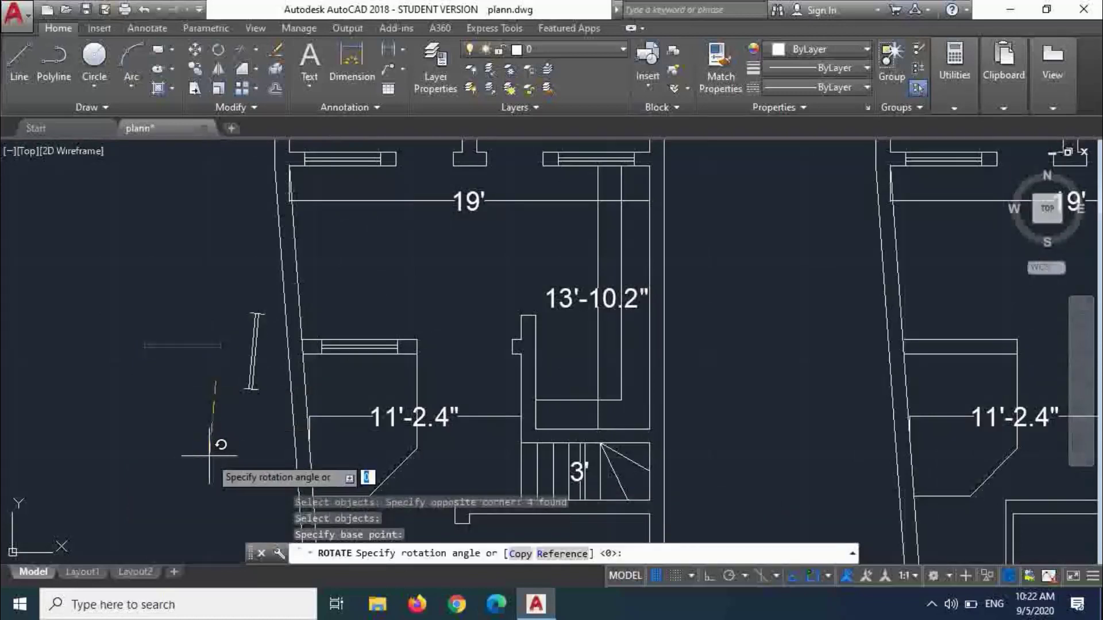
key(F8)
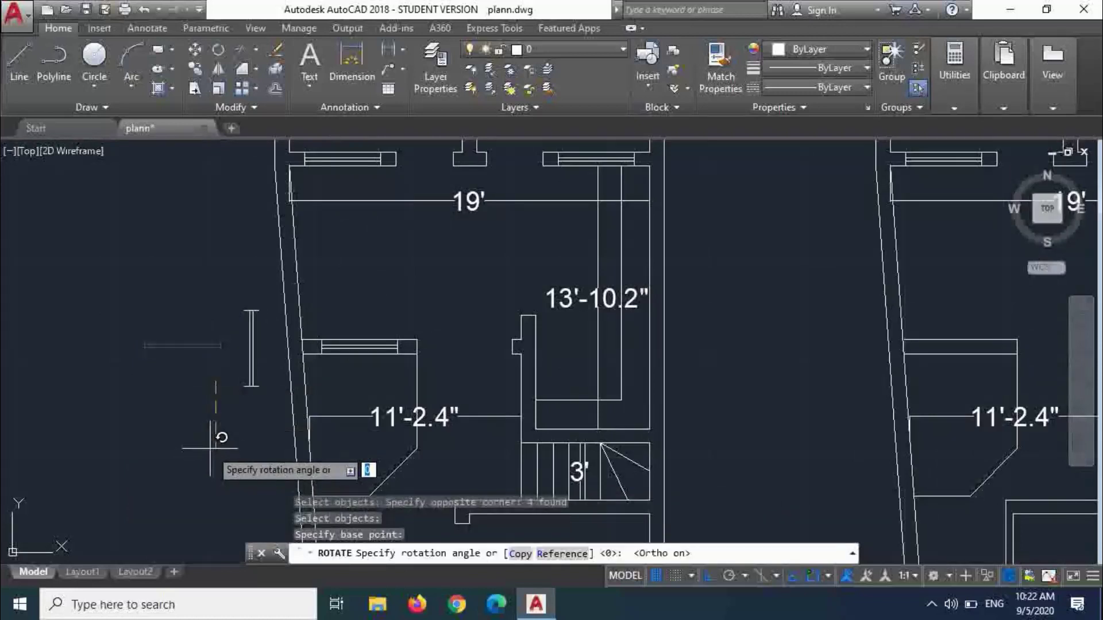
click(212, 444)
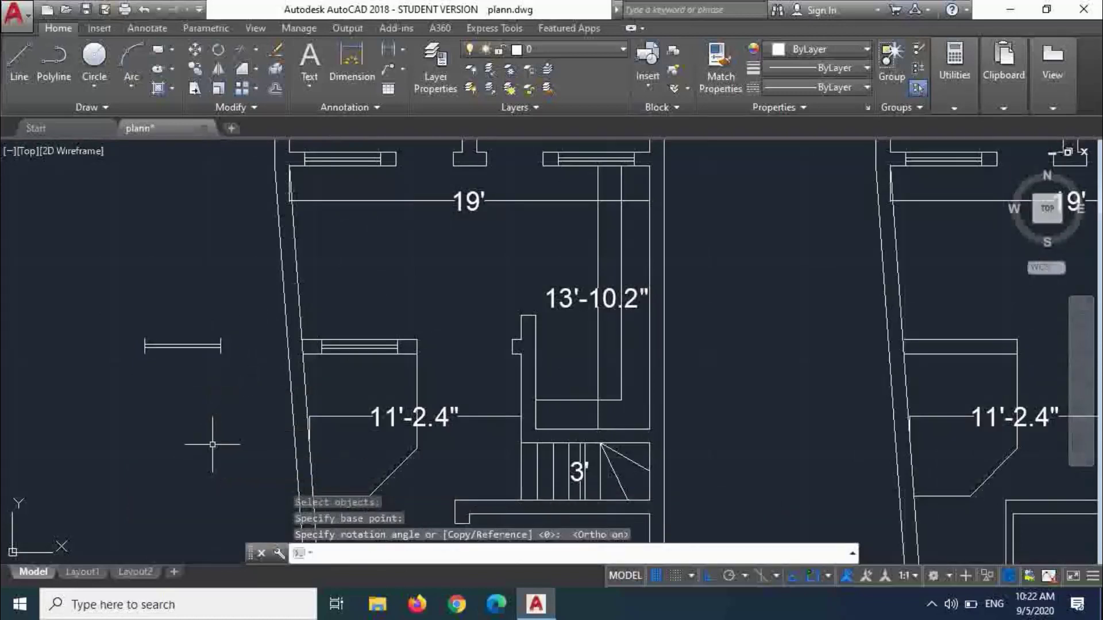
text(R)
key(Return)
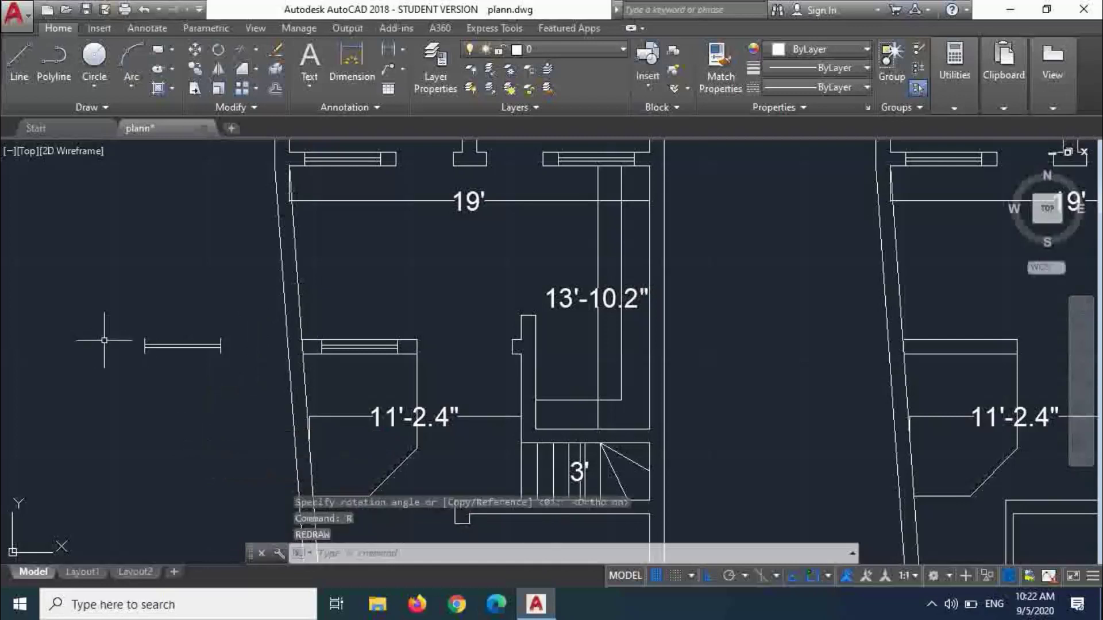
key(Escape)
- Rotate the loose window copy outside the slanted wall by 270° so it stands upright
text(RO)
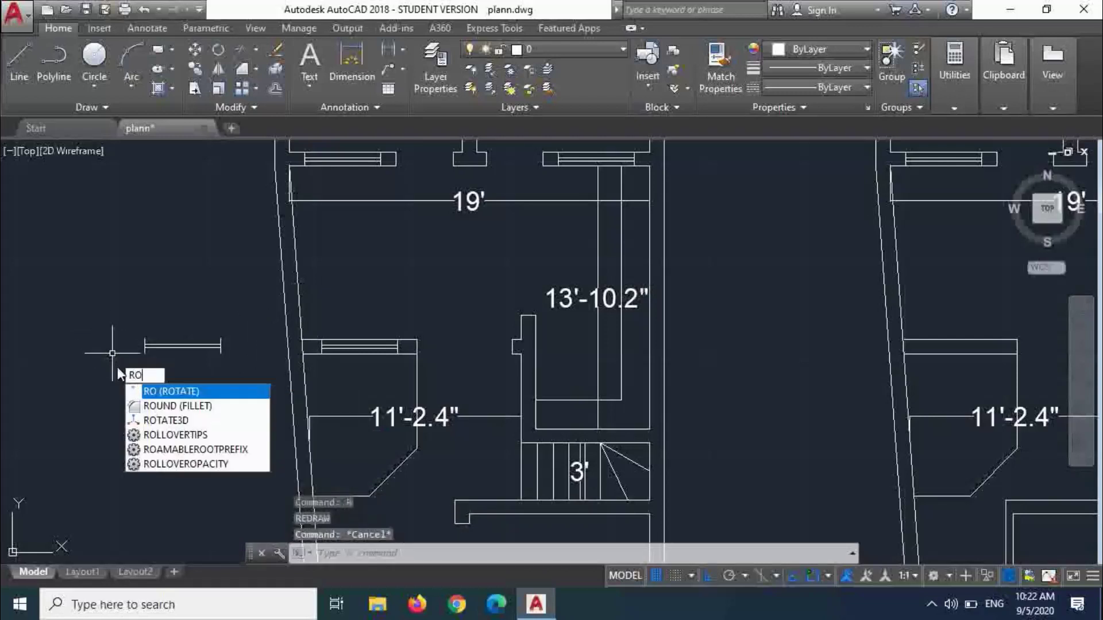
key(Return)
click(103, 314)
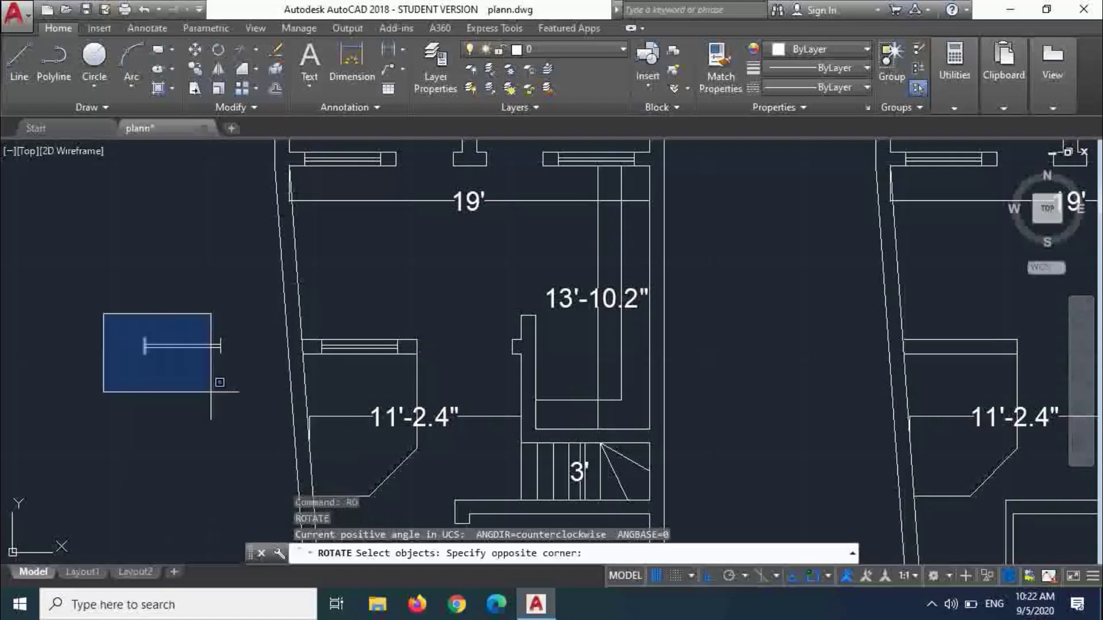
click(232, 398)
key(Return)
click(217, 396)
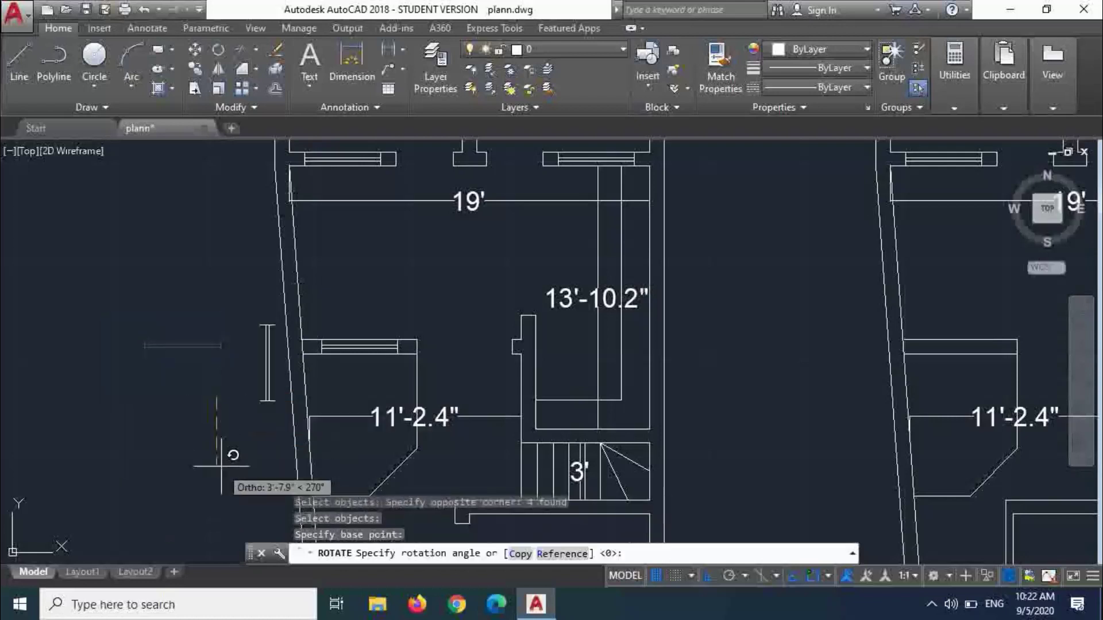
click(221, 466)
click(229, 419)
key(Escape)
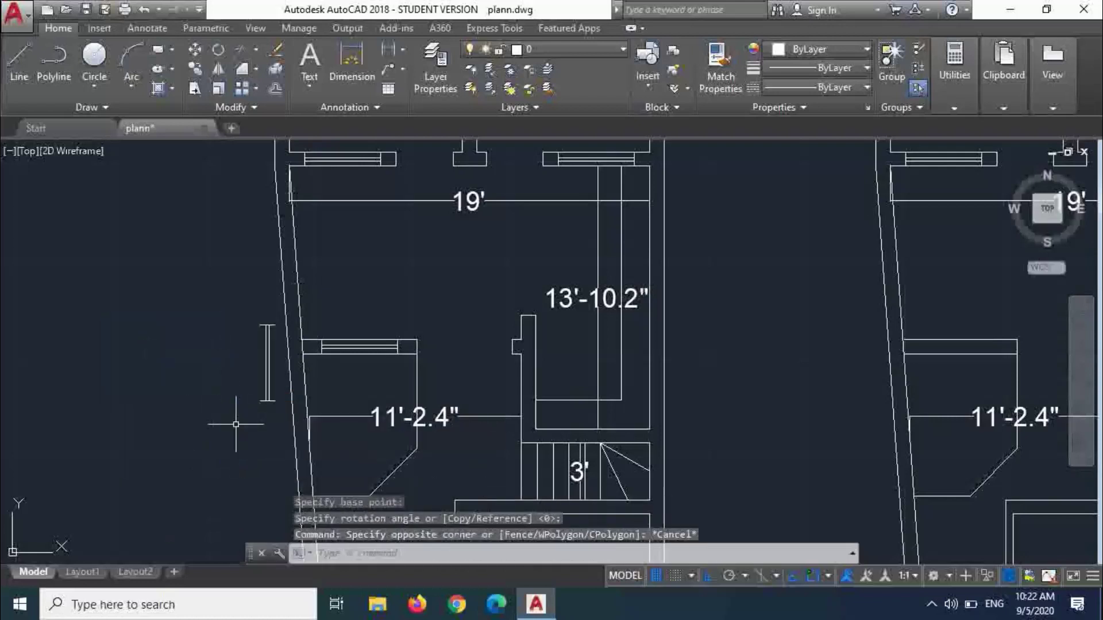
- Extend the upper line of the wall above the staircase across to the outer line of the adjoining vertical wall
scroll(292, 371, up, 2)
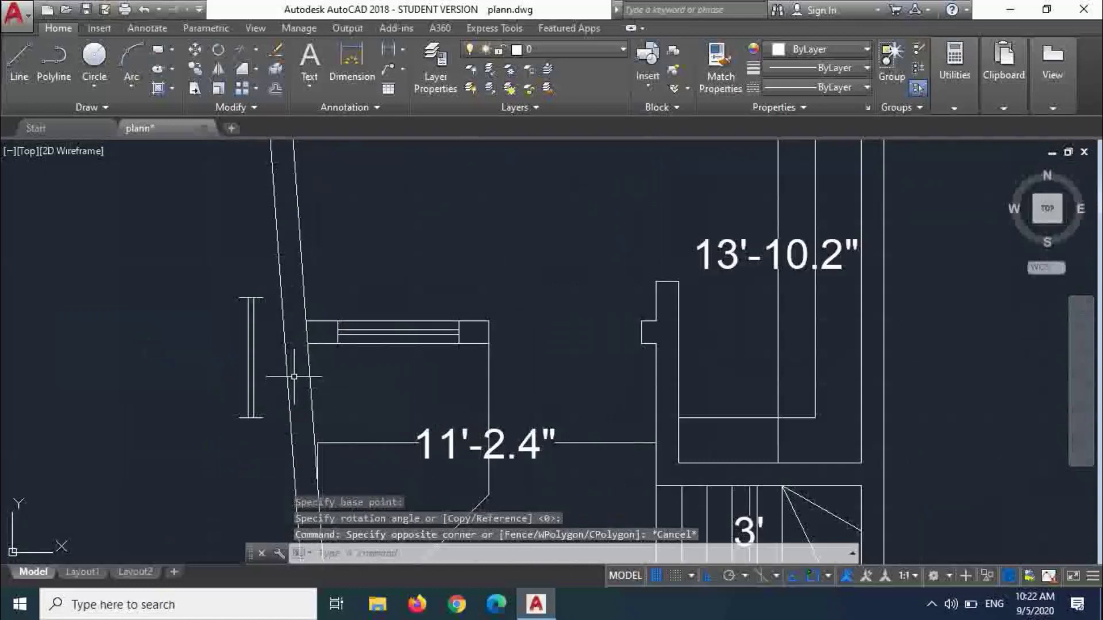
click(661, 418)
click(656, 414)
key(Escape)
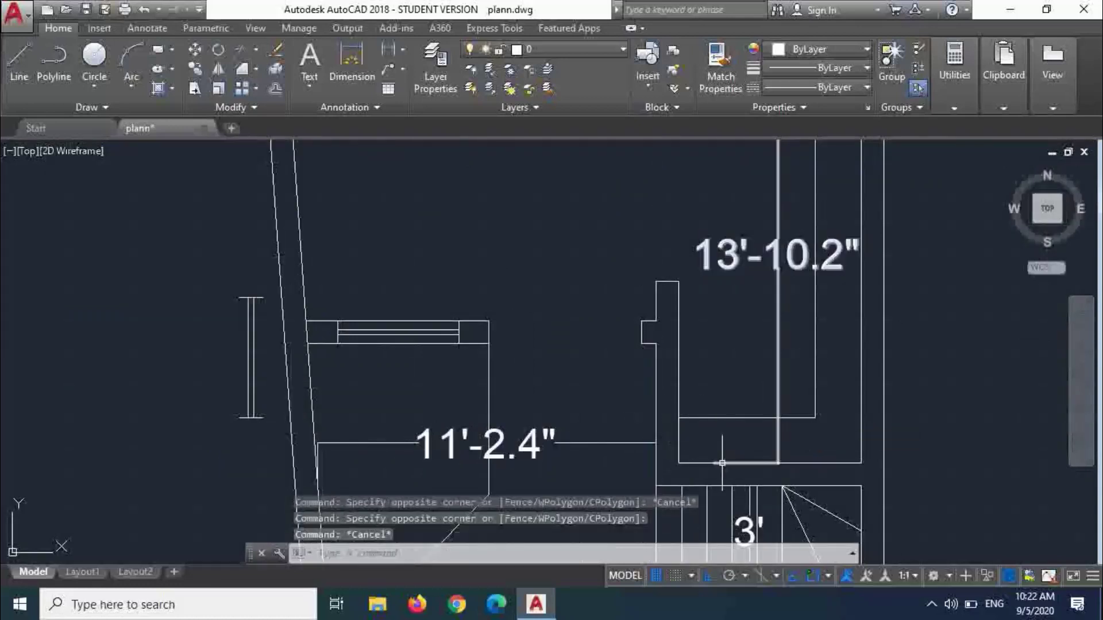
key(Return)
key(Return)
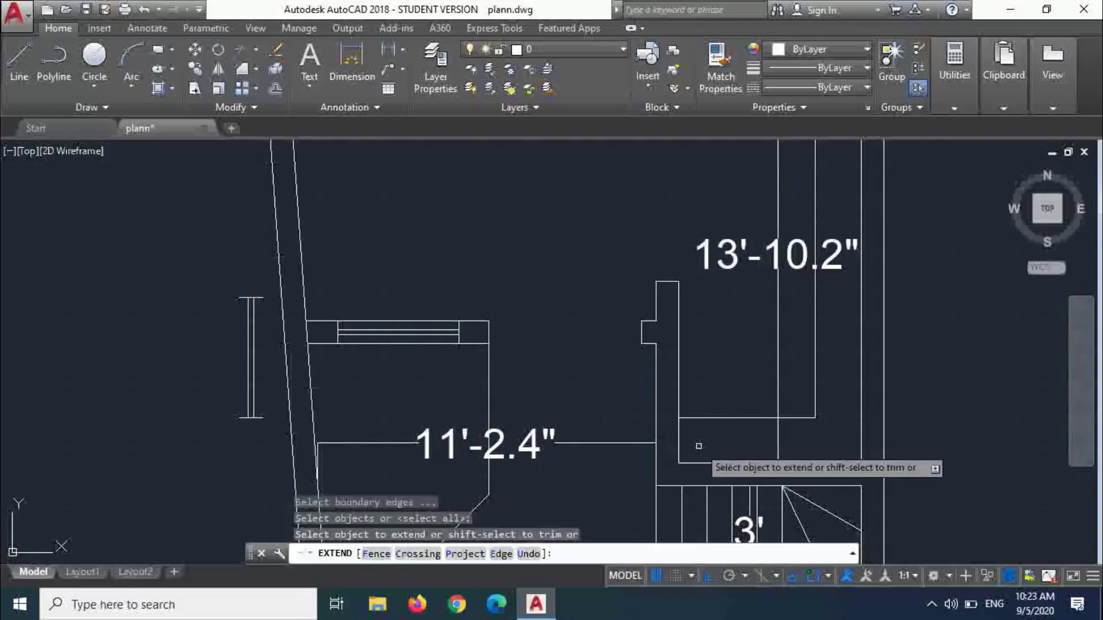
click(692, 464)
key(Escape)
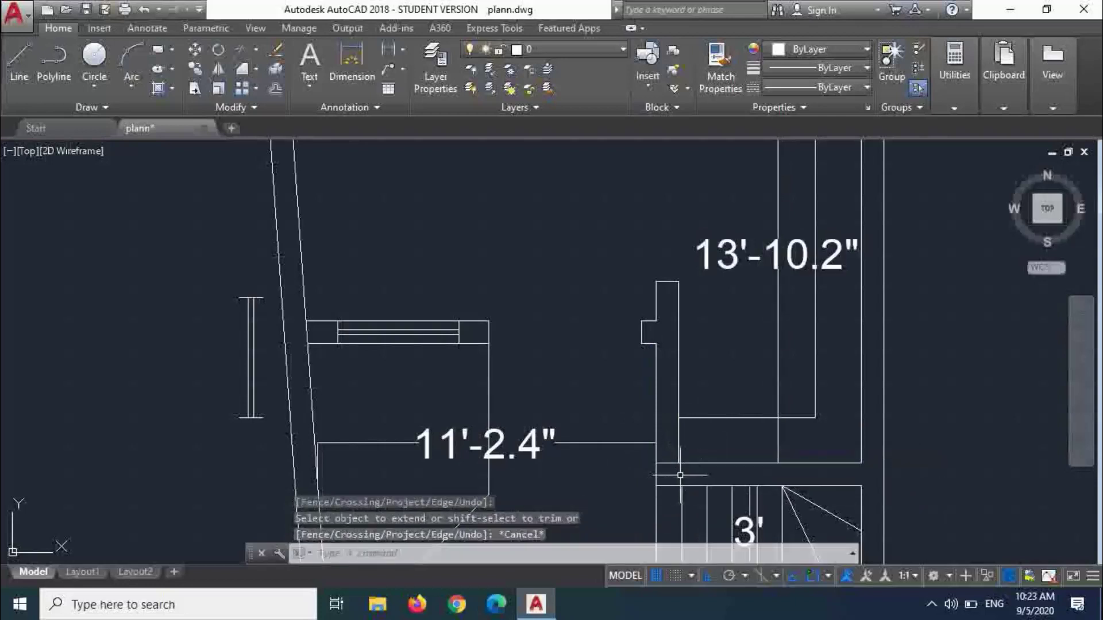
- Try to trim the short vertical line closing the end of the wall above the staircase
text(tr)
key(Return)
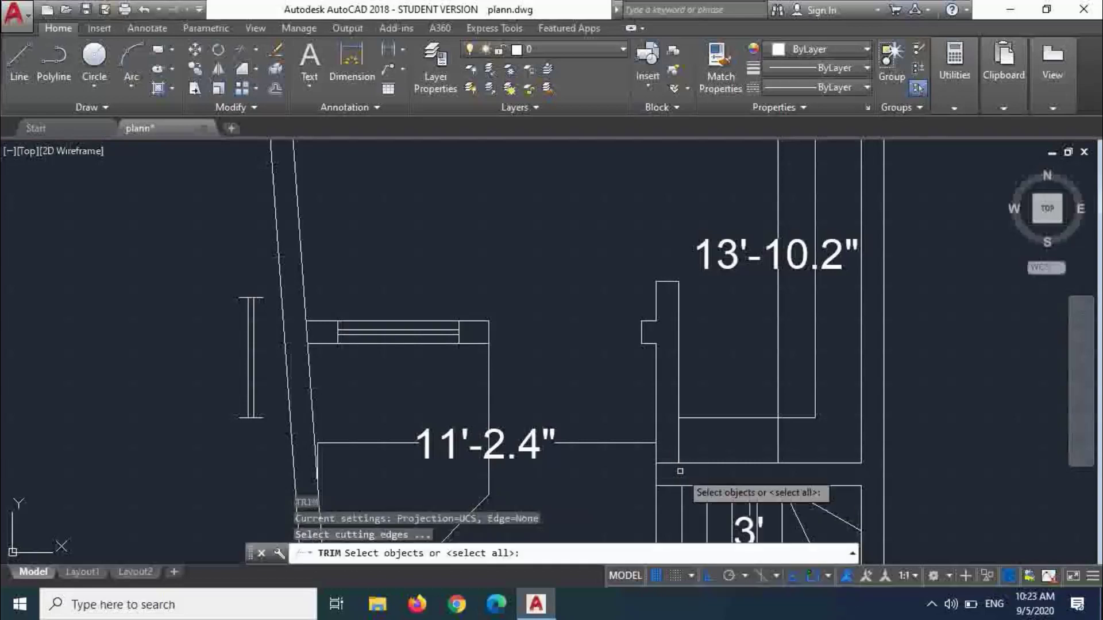
key(Return)
click(657, 470)
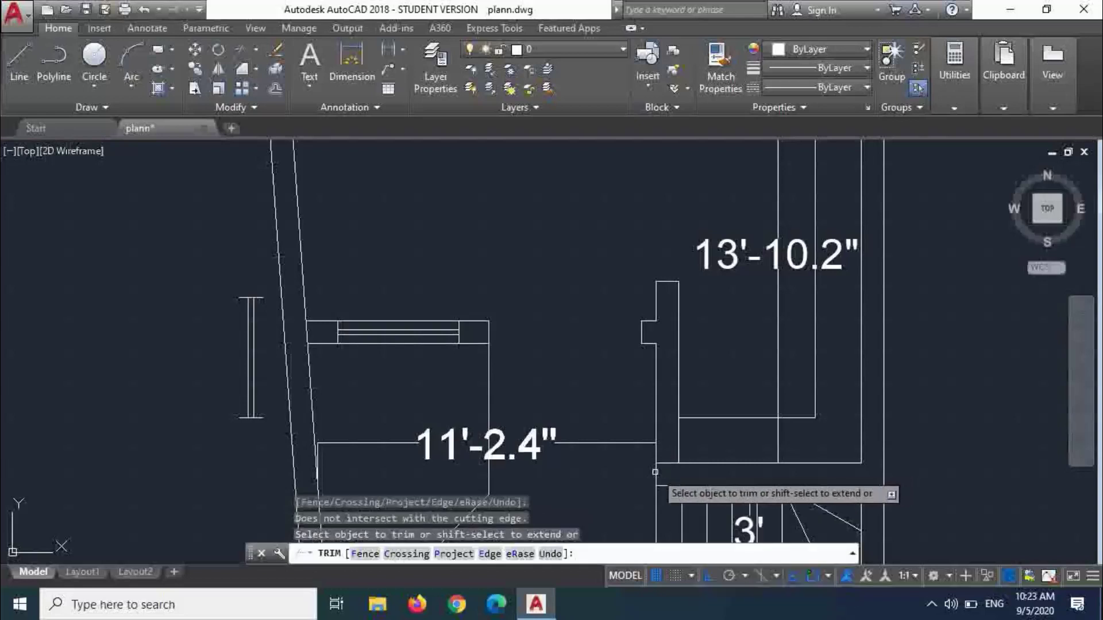
key(Escape)
key(Return)
key(Return)
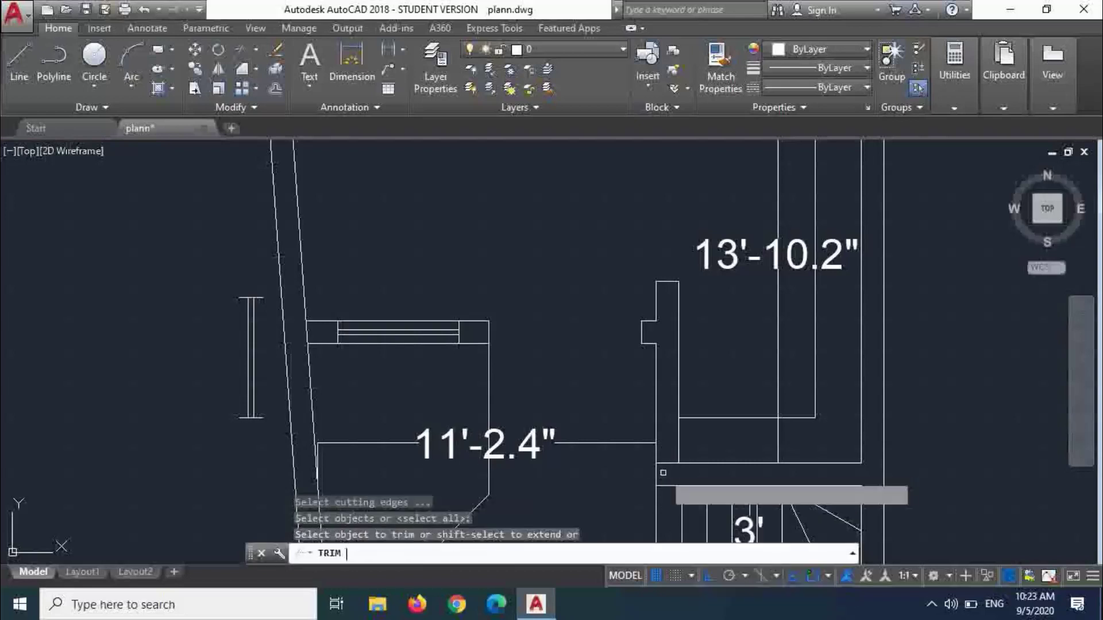
scroll(659, 474, up, 6)
click(659, 476)
click(609, 463)
key(Escape)
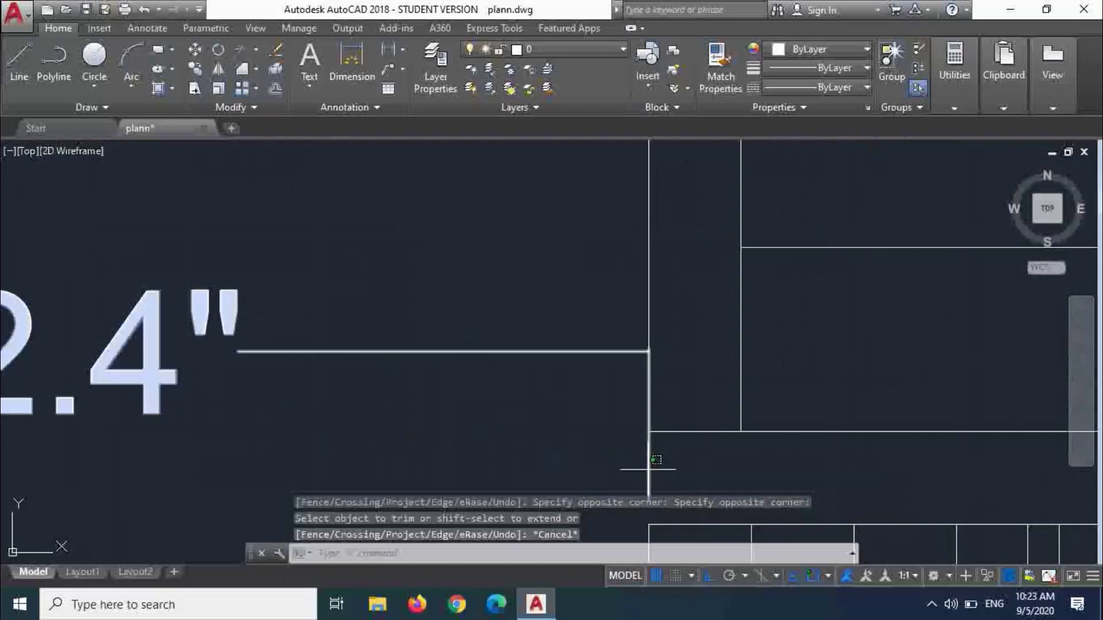
click(649, 467)
click(650, 468)
key(Escape)
scroll(660, 474, down, 2)
scroll(705, 443, down, 5)
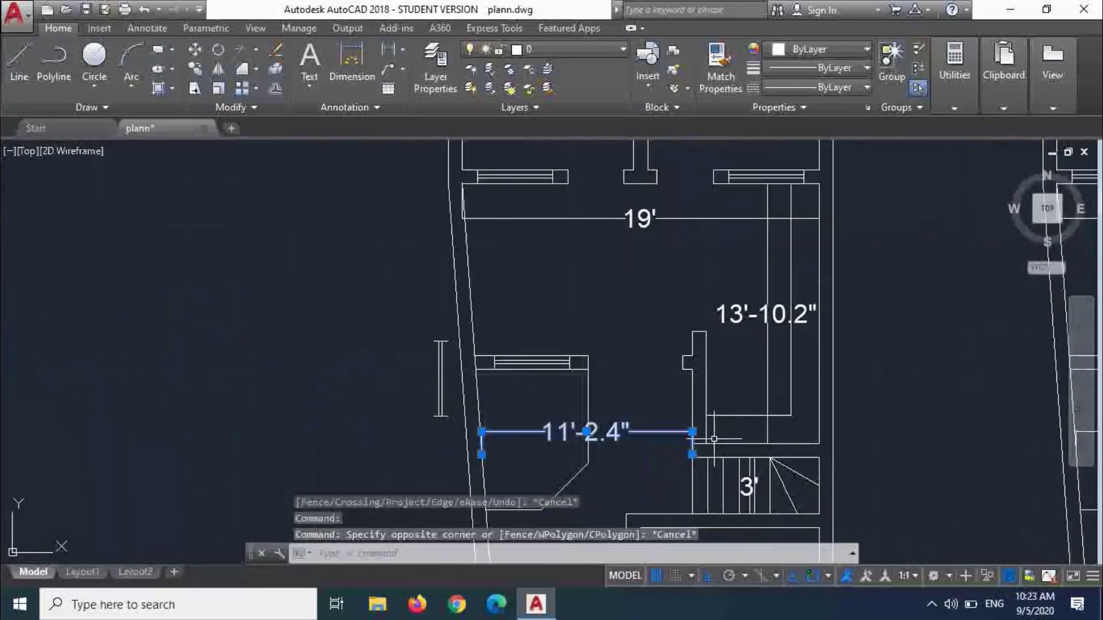
click(412, 441)
key(Escape)
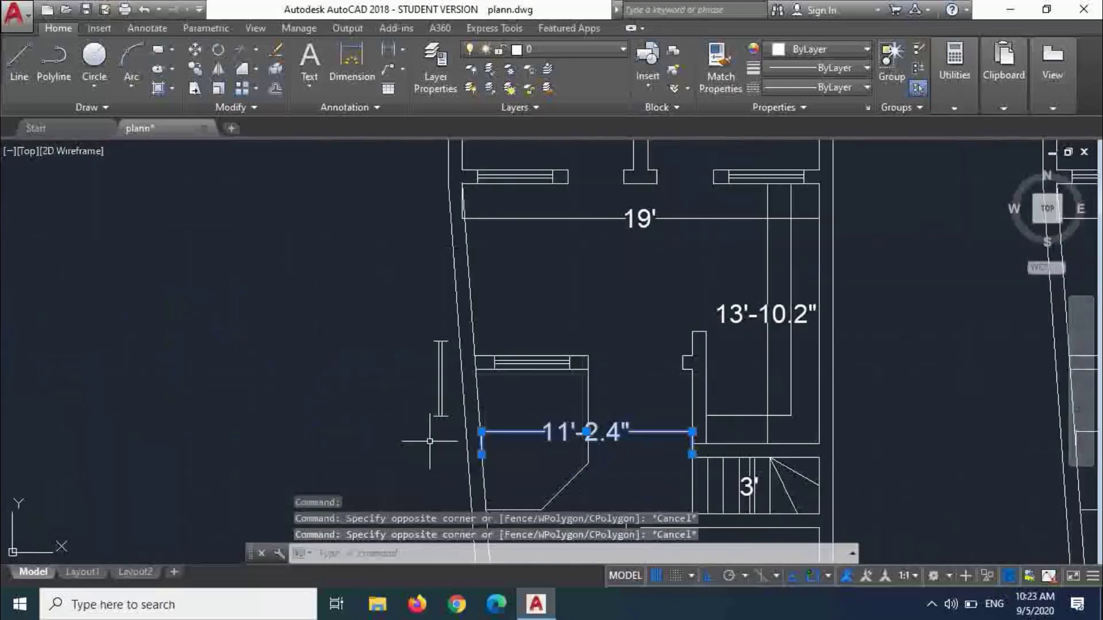
key(Return)
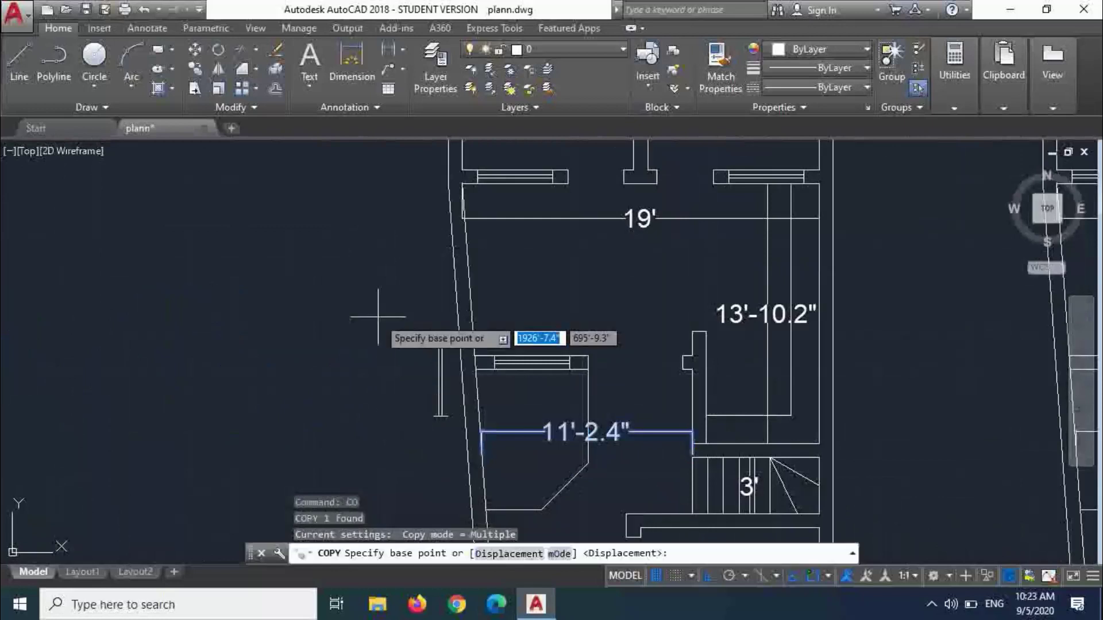
click(380, 317)
key(Escape)
key(Escape)
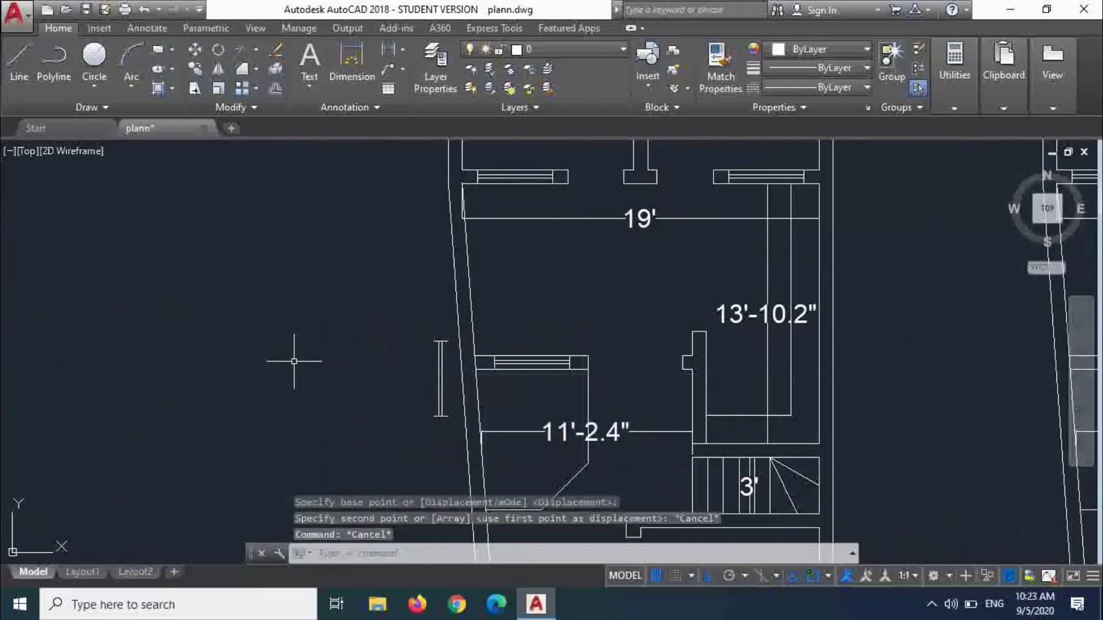
- Copy the loose upright window into the Ground Floor vertical wall above the staircase, aligning its upper corner with the wall edge beside the stub
text(ct o)
key(Return)
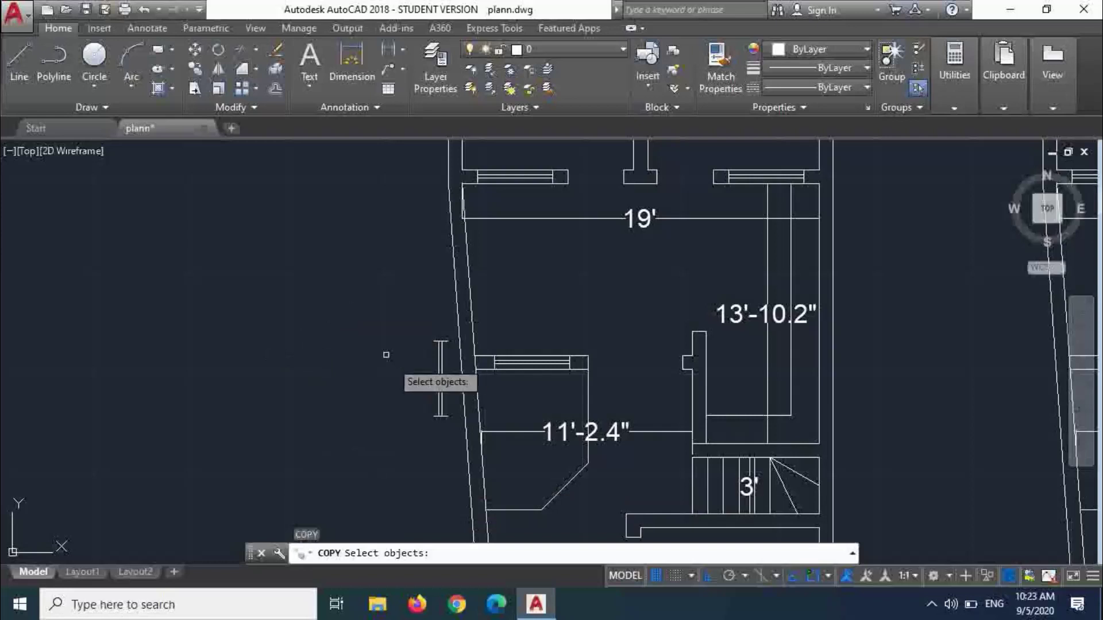
click(390, 336)
click(447, 441)
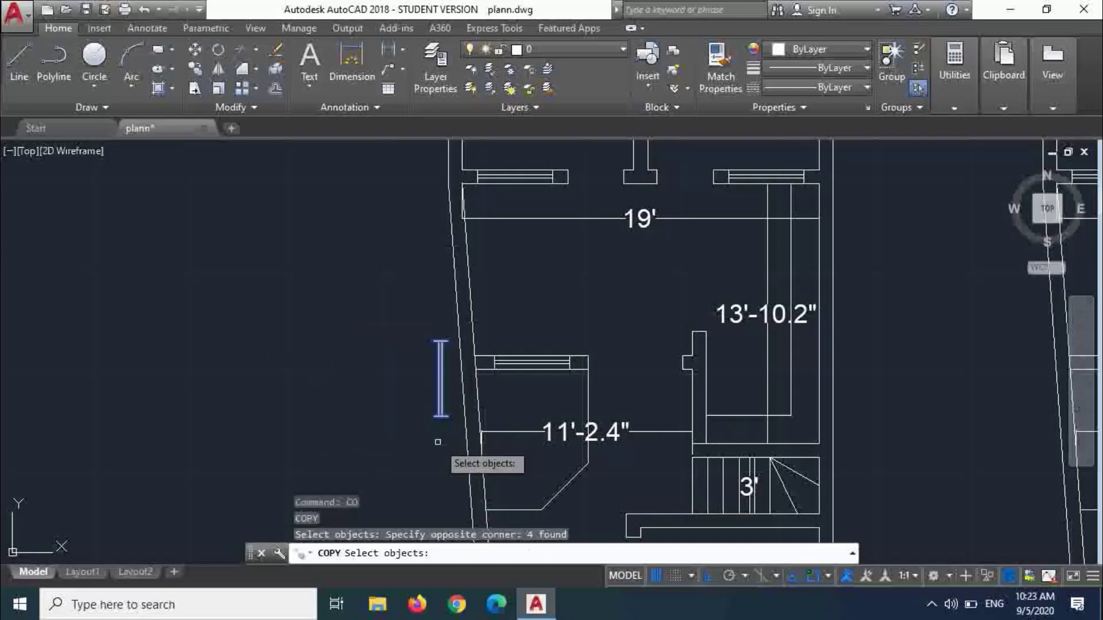
key(Return)
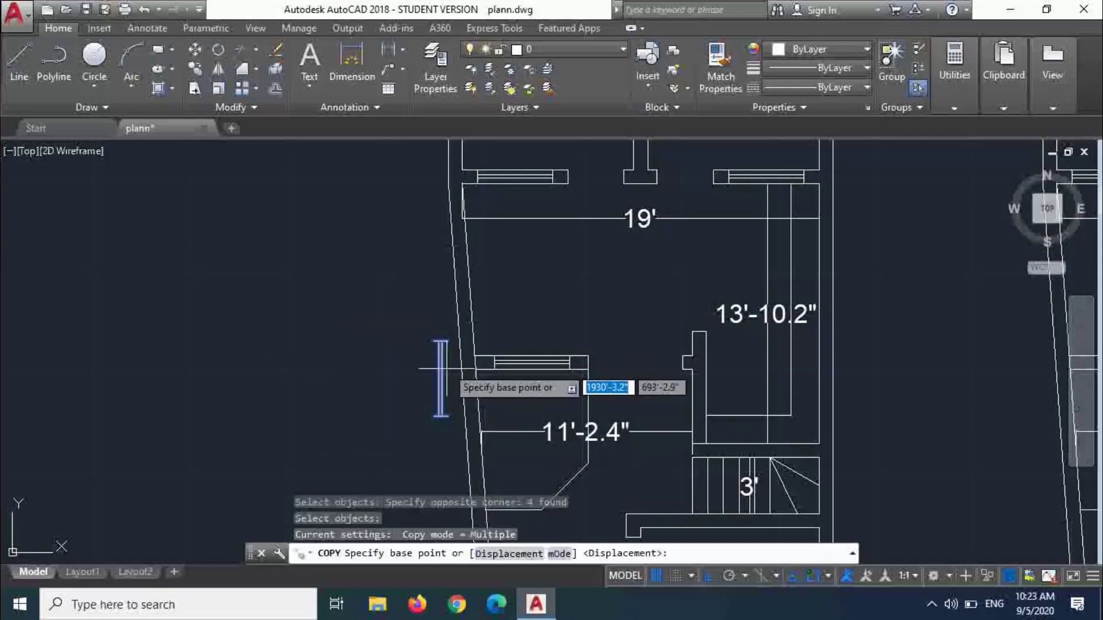
scroll(446, 379, up, 2)
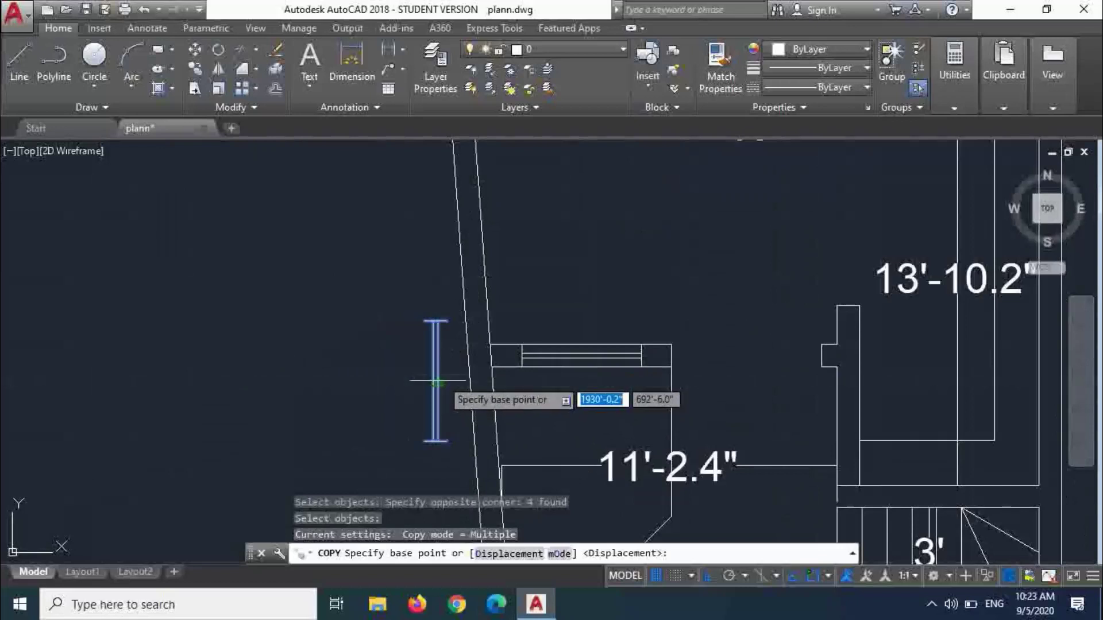
click(447, 320)
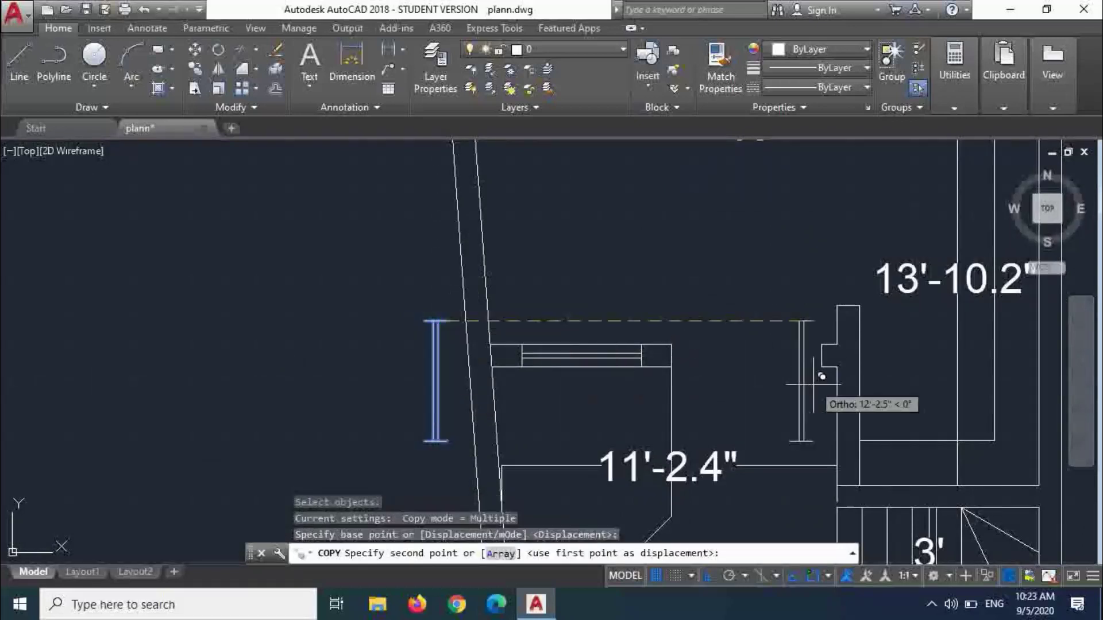
key(F8)
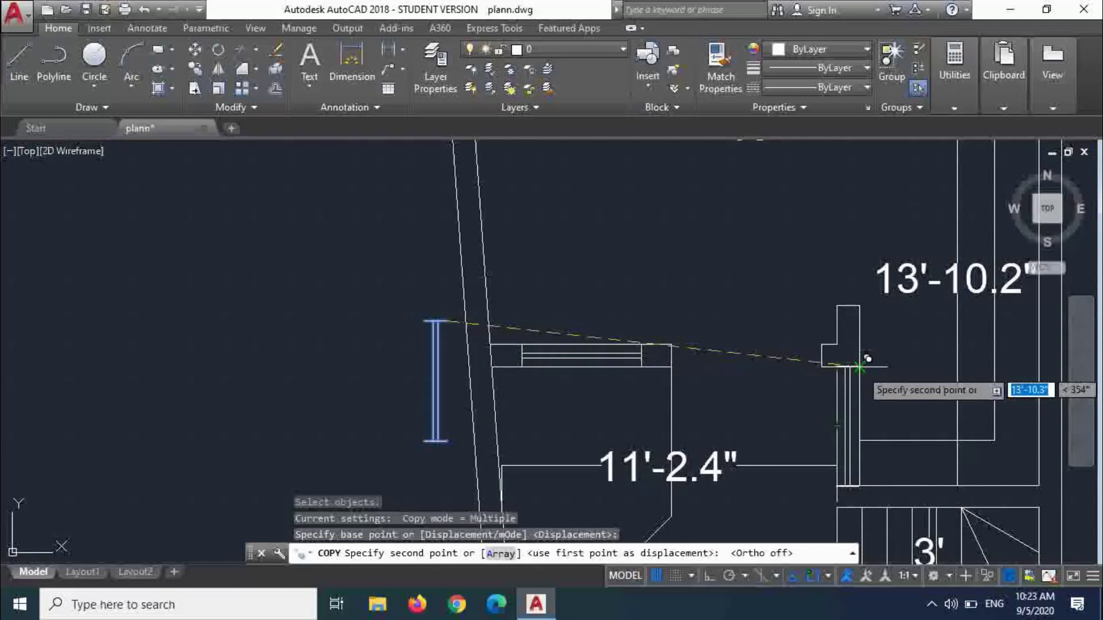
click(860, 366)
key(Escape)
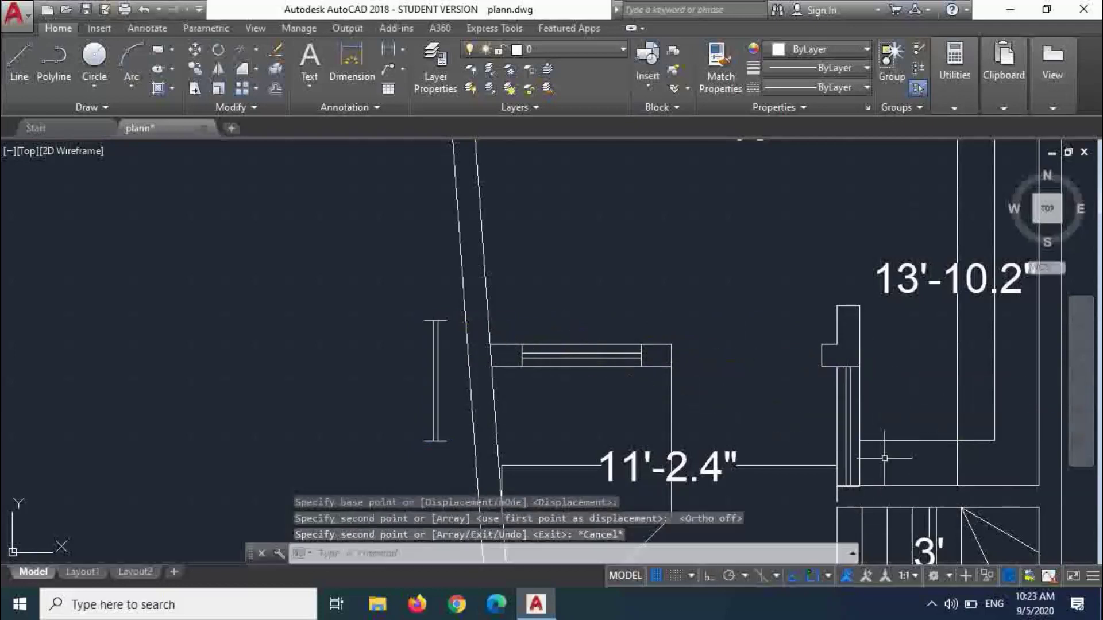
scroll(885, 458, up, 5)
scroll(832, 402, down, 3)
scroll(805, 448, up, 5)
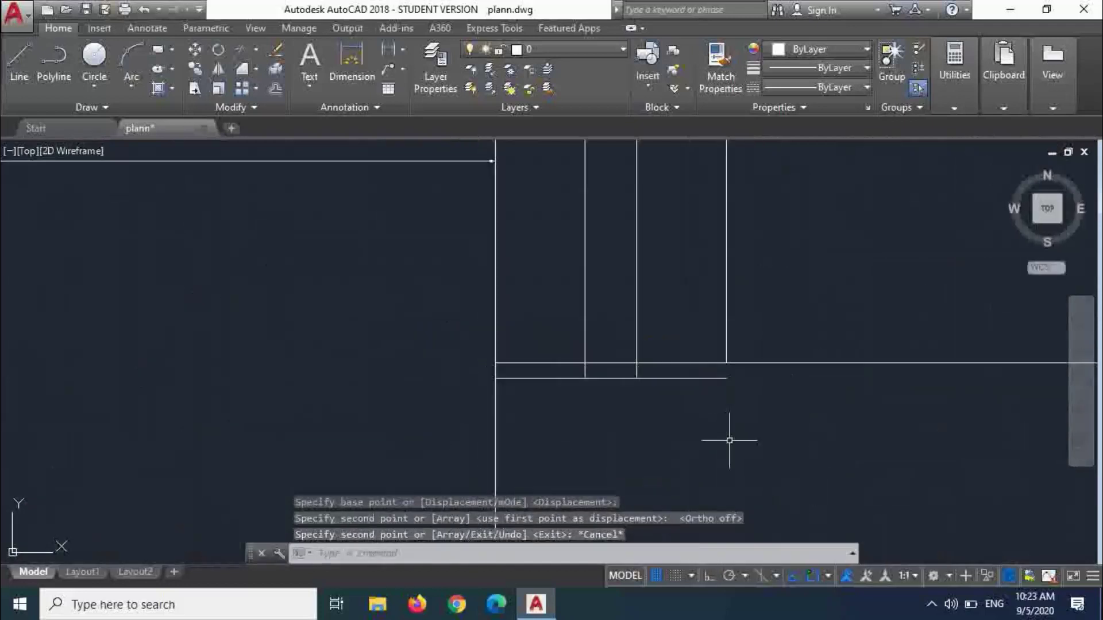
click(661, 383)
click(569, 376)
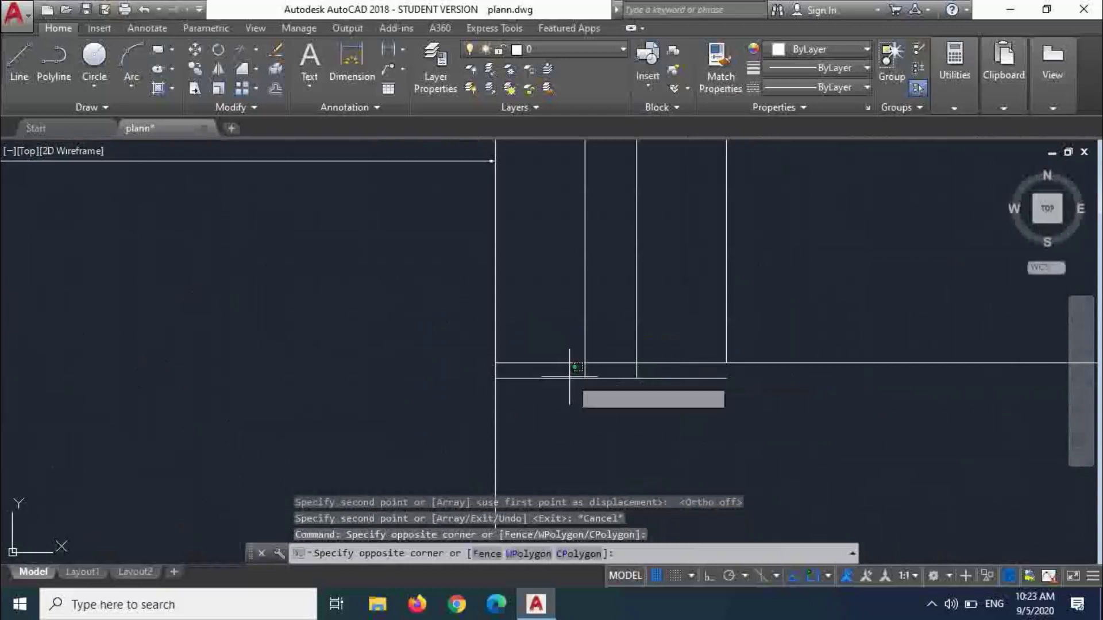
click(638, 385)
click(683, 396)
click(595, 372)
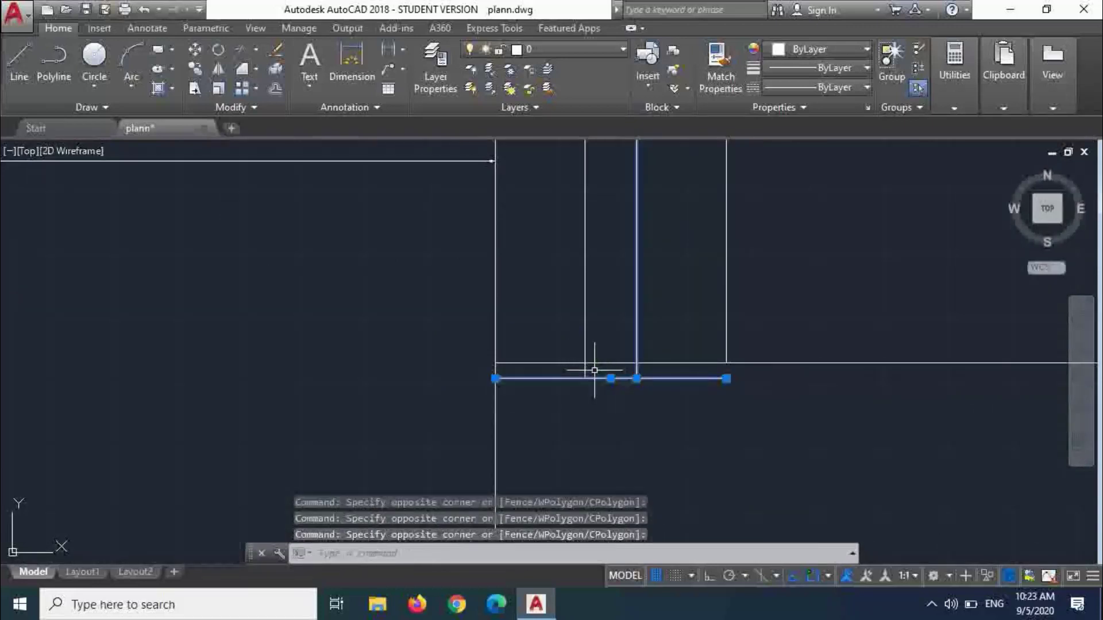
key(Escape)
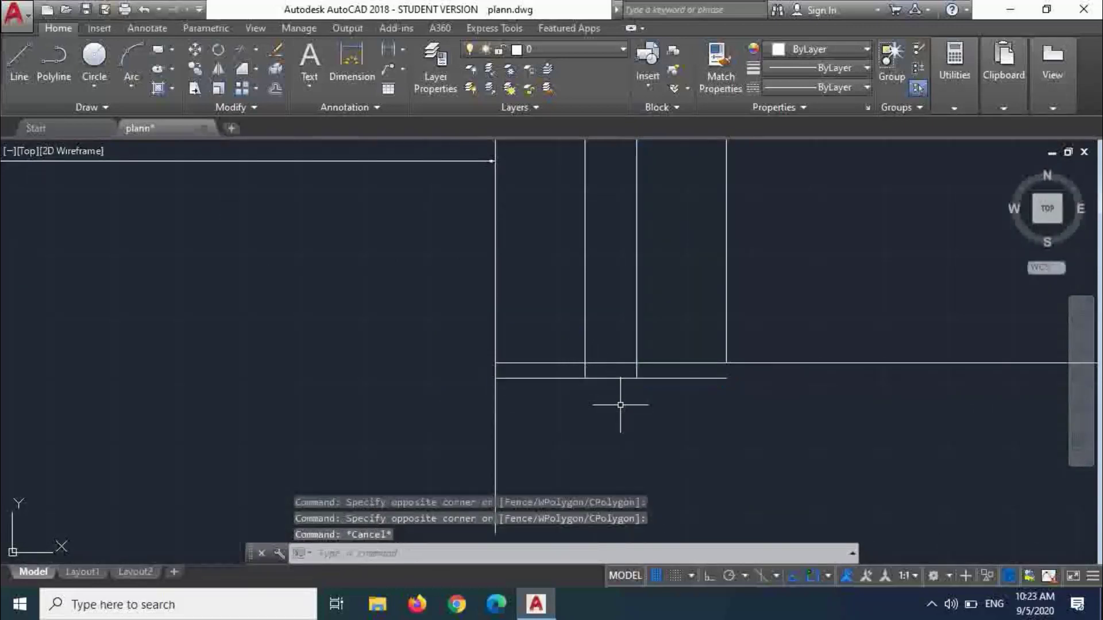
- Trim the two upright window lines that run past the wall line above the staircase and delete the leftover window end line
text(tr)
key(Return)
key(Return)
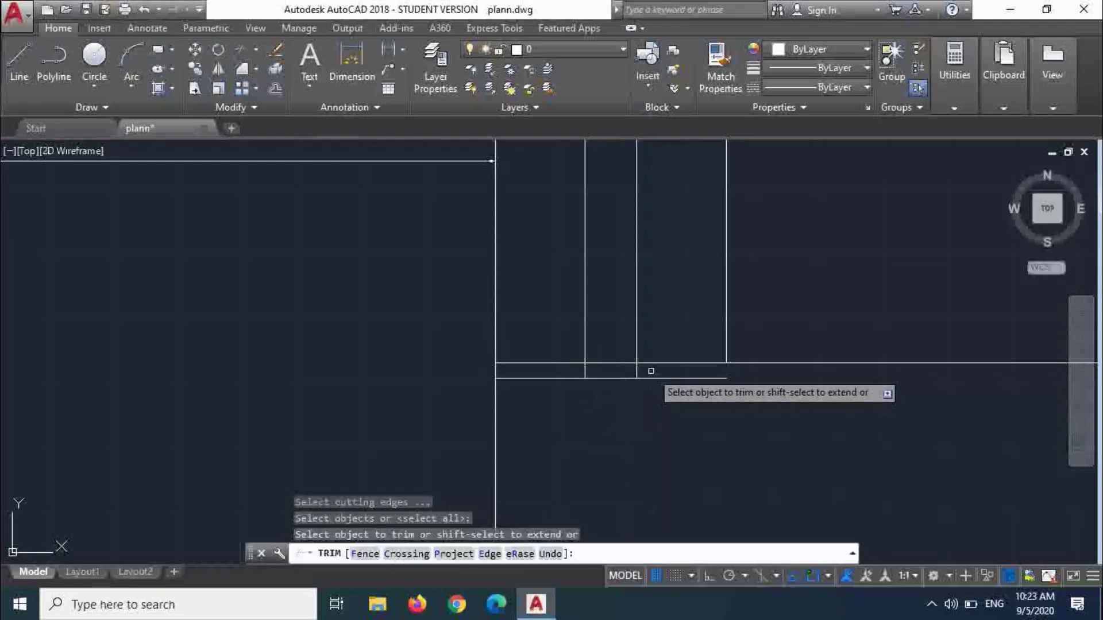
click(652, 368)
click(606, 368)
key(Escape)
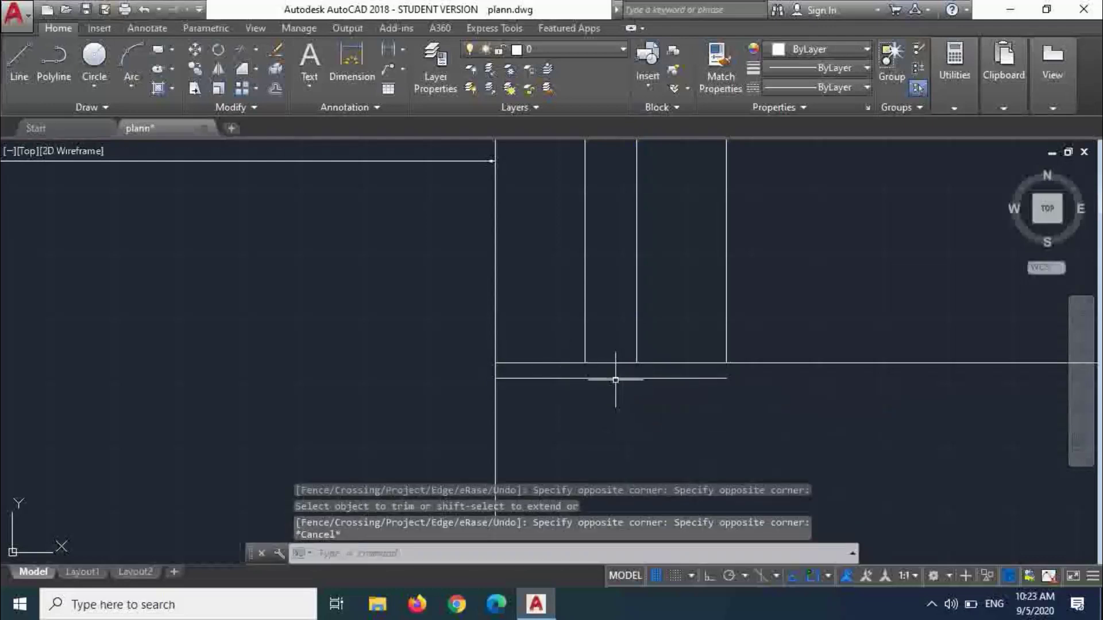
click(622, 366)
click(606, 382)
key(Delete)
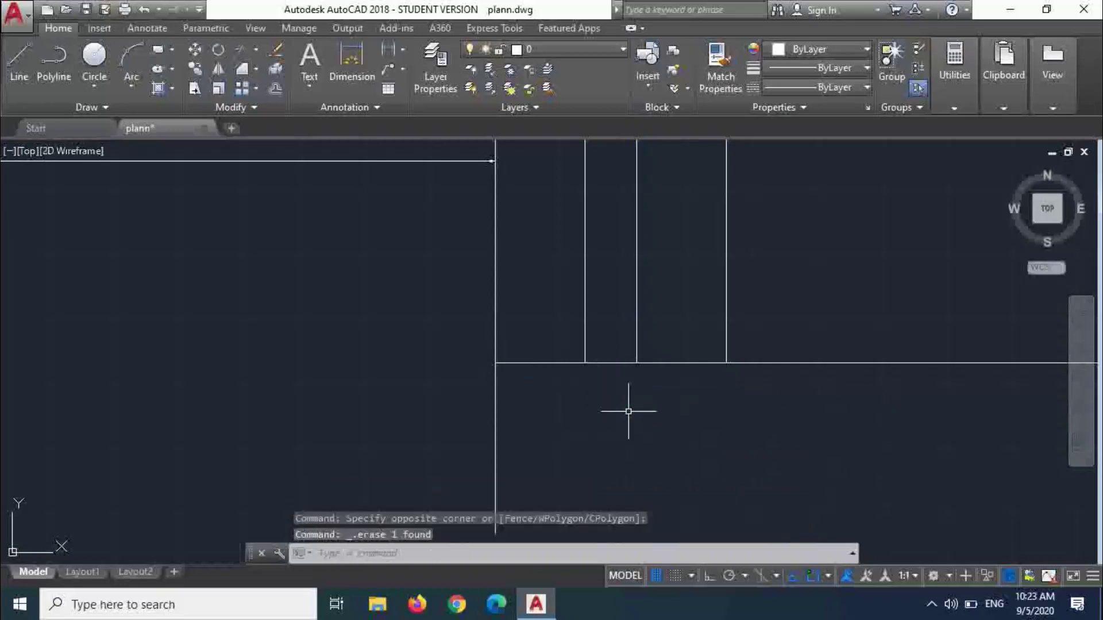
- Delete the loose upright window copy outside the Ground Floor slanted wall, including its leftover end line
scroll(637, 414, down, 3)
scroll(655, 402, down, 6)
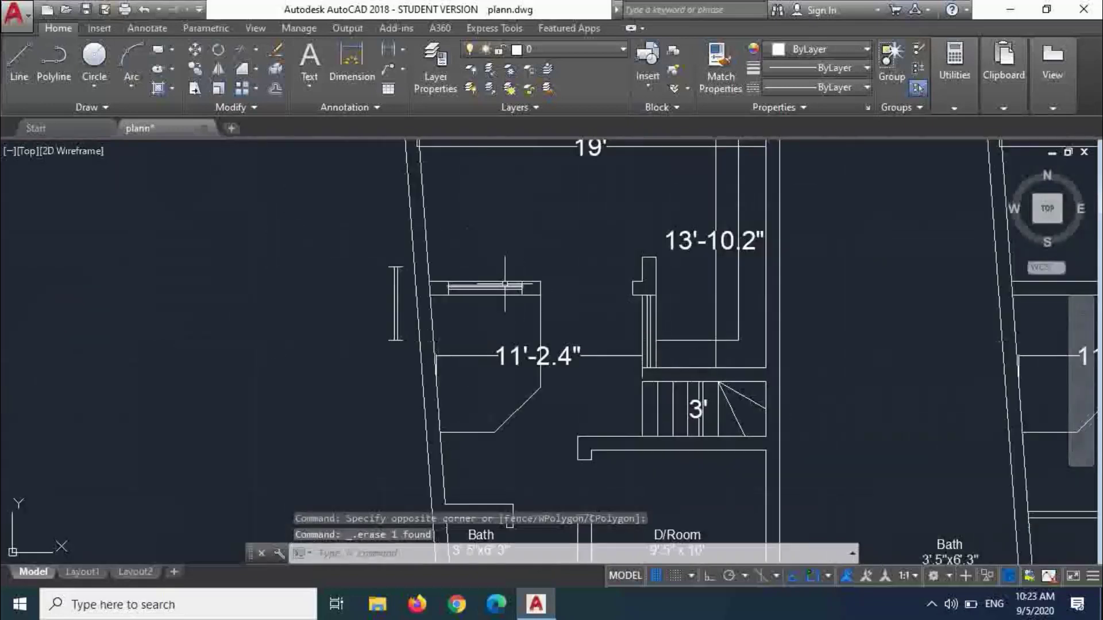
scroll(505, 275, down, 5)
scroll(445, 318, up, 7)
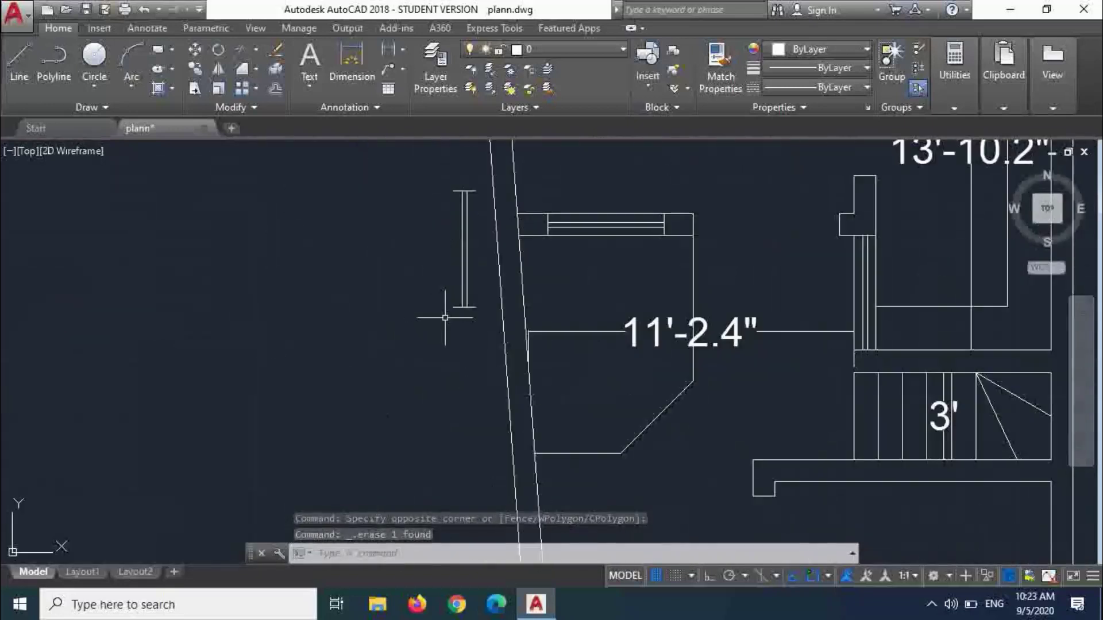
click(474, 331)
click(449, 202)
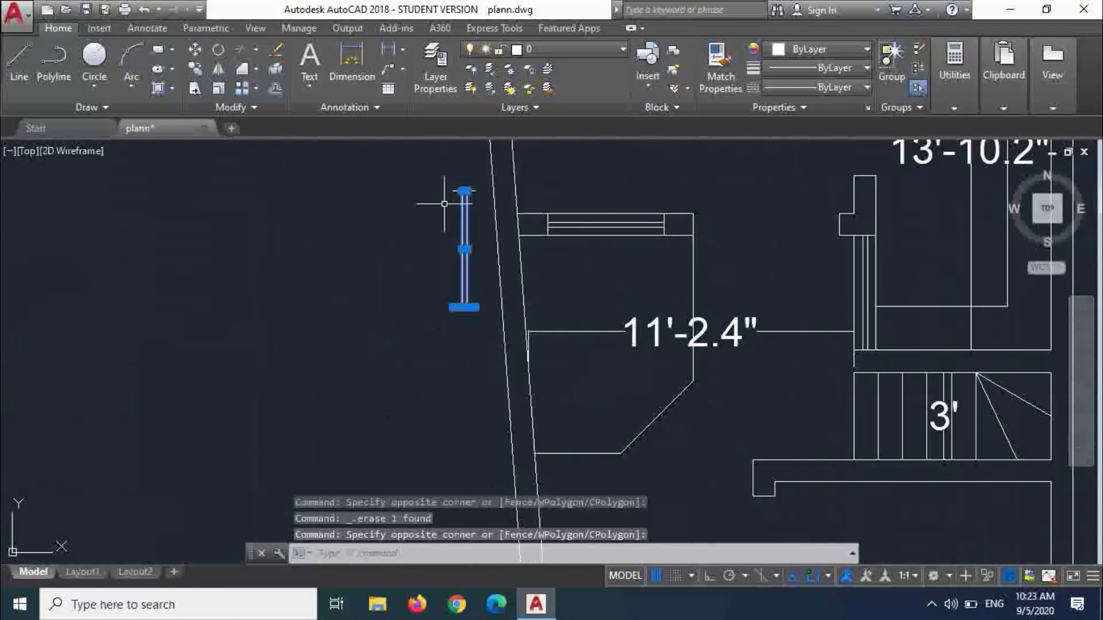
key(Delete)
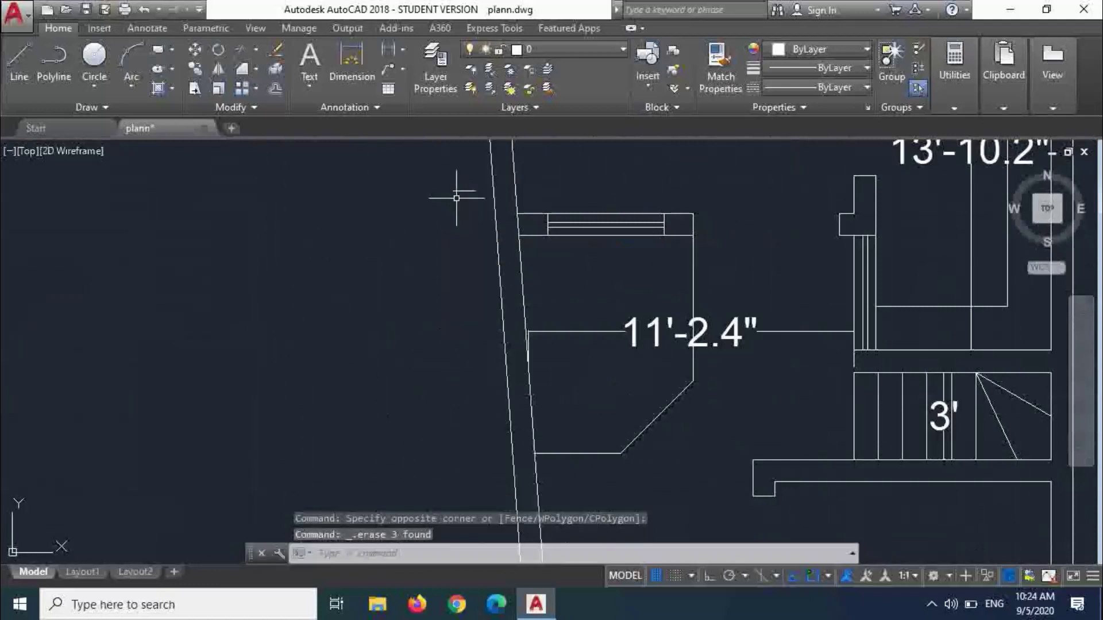
click(457, 179)
click(451, 200)
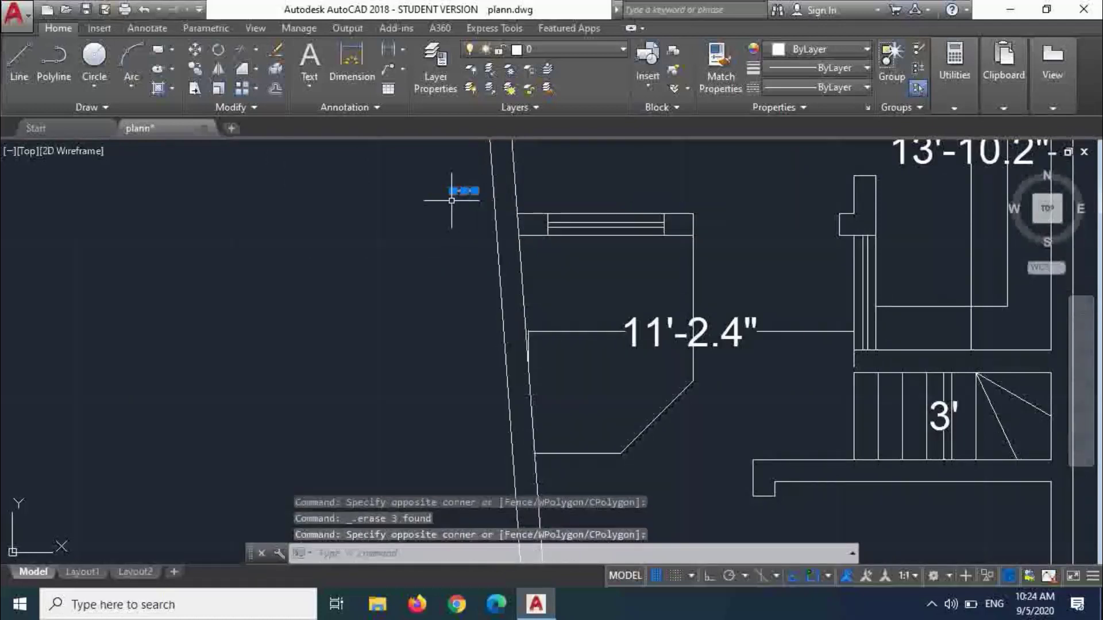
key(Delete)
- Copy the window below the 1st Floor Plan's left bedroom to the middle of the short horizontal wall above the 11'-2.4" dimension
scroll(402, 235, down, 8)
scroll(608, 182, up, 5)
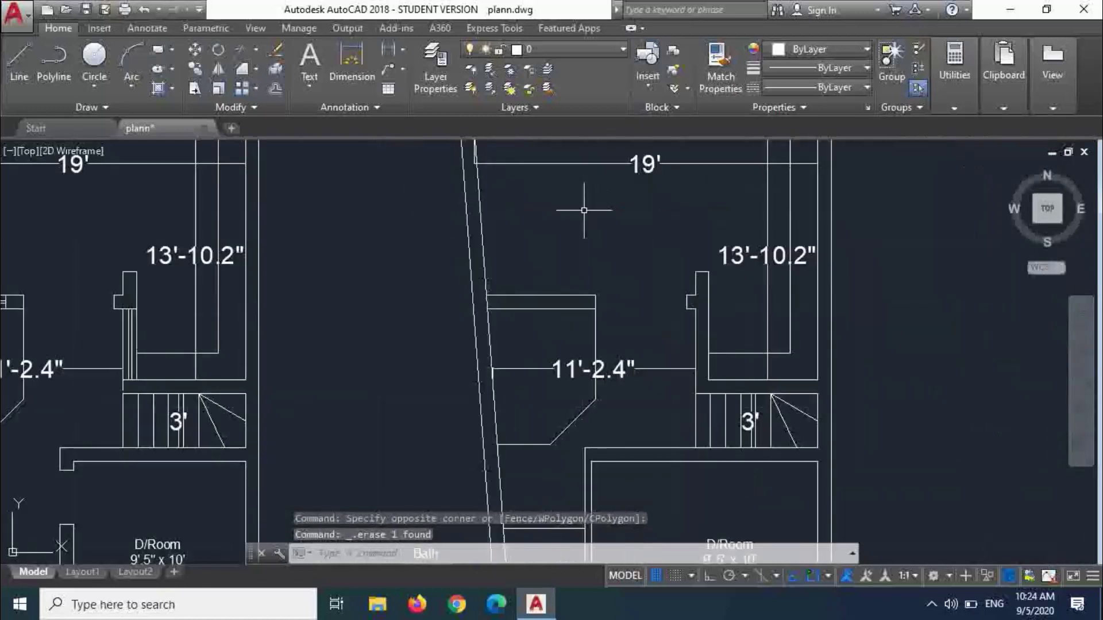
scroll(583, 202, down, 5)
scroll(574, 189, up, 6)
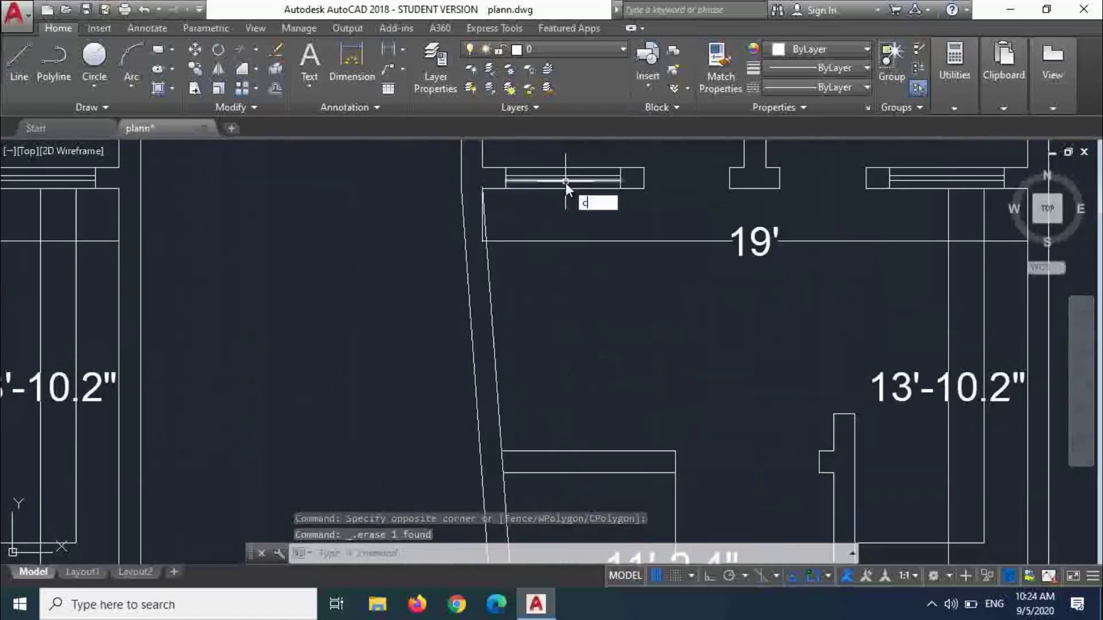
text(ct o)
key(Return)
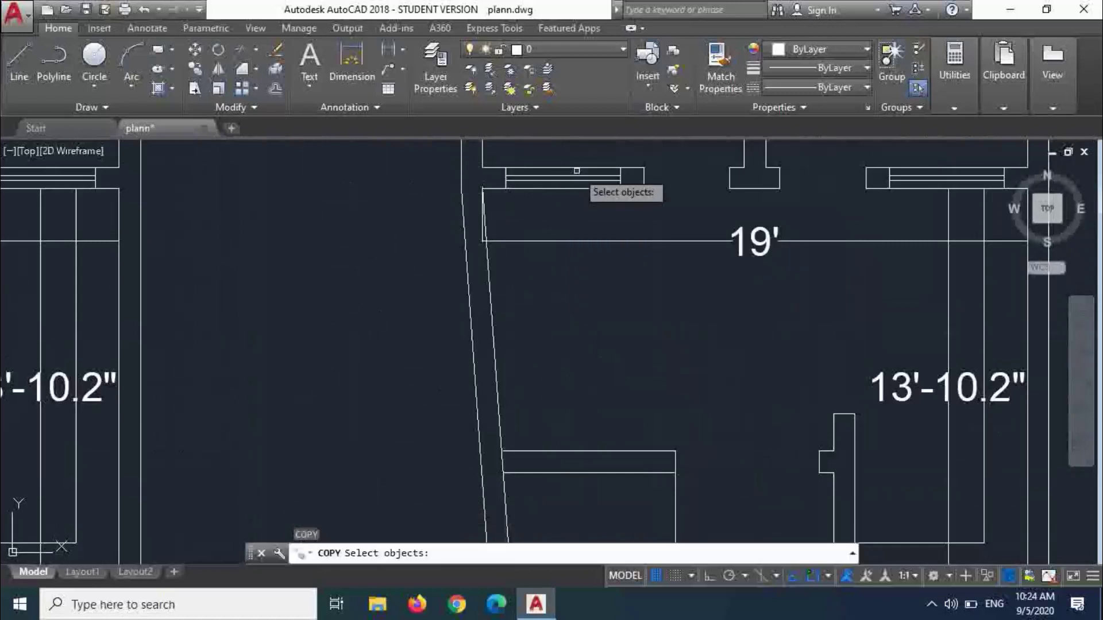
scroll(575, 182, up, 4)
click(703, 171)
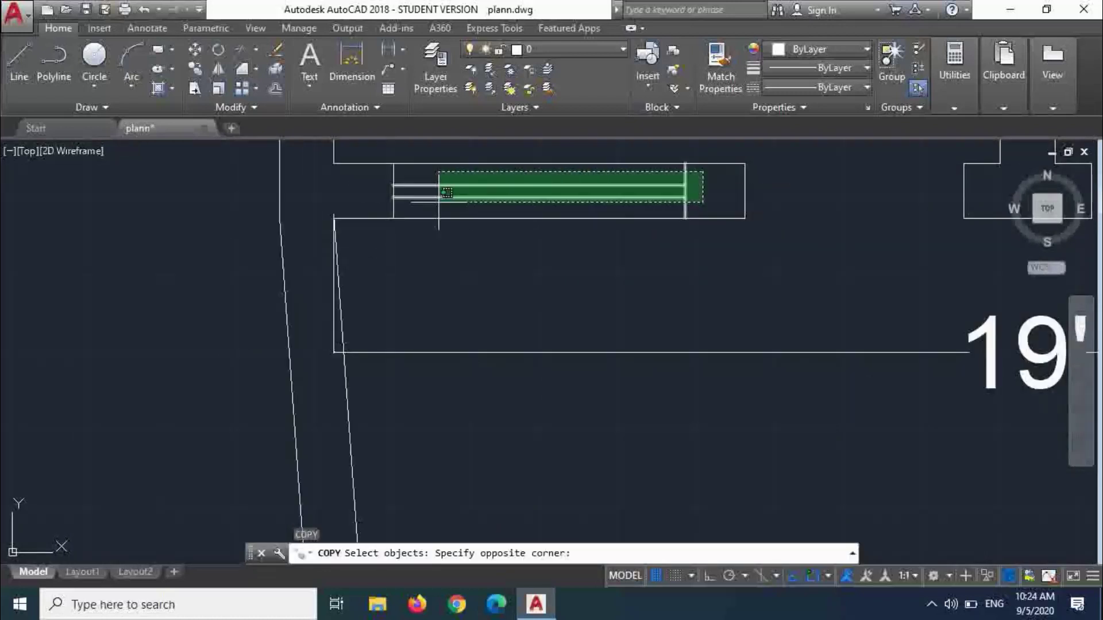
click(384, 202)
key(Return)
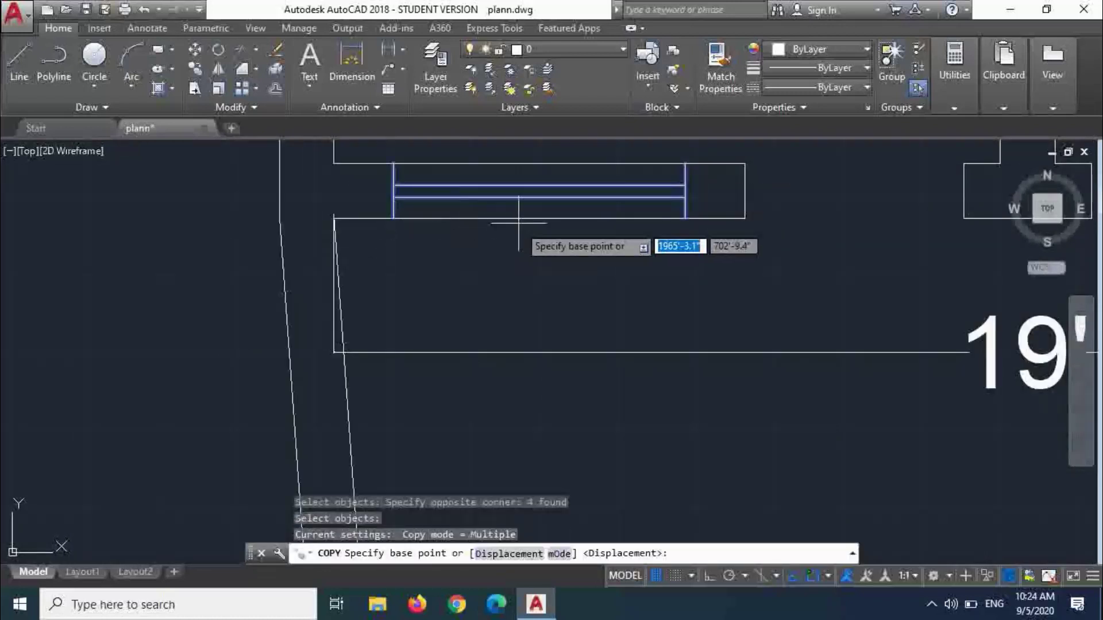
click(525, 172)
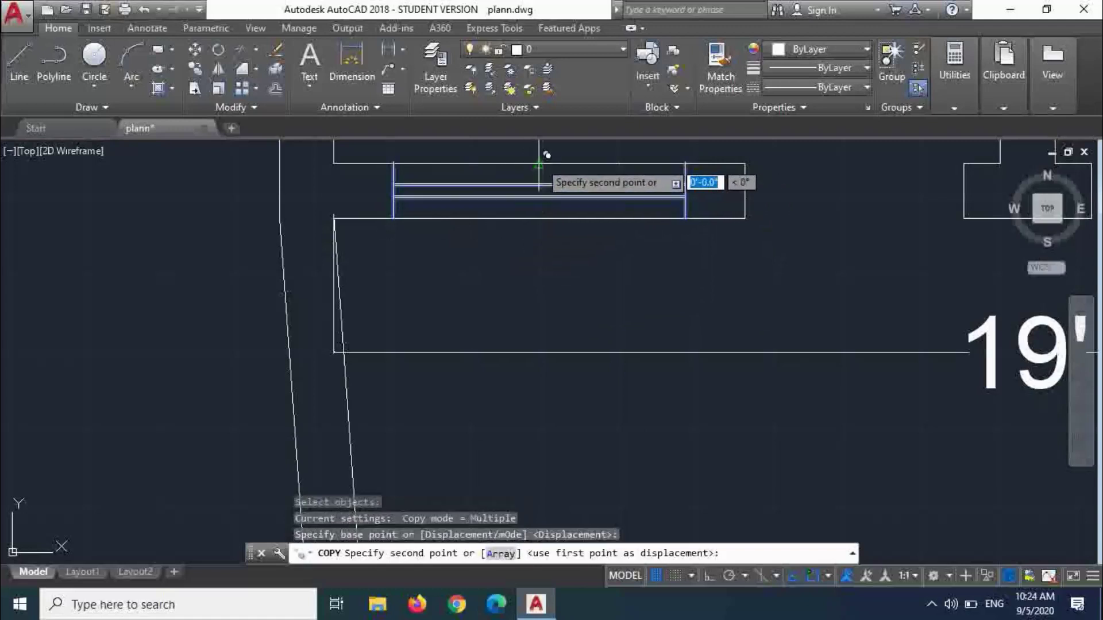
scroll(505, 213, down, 3)
scroll(557, 345, up, 1)
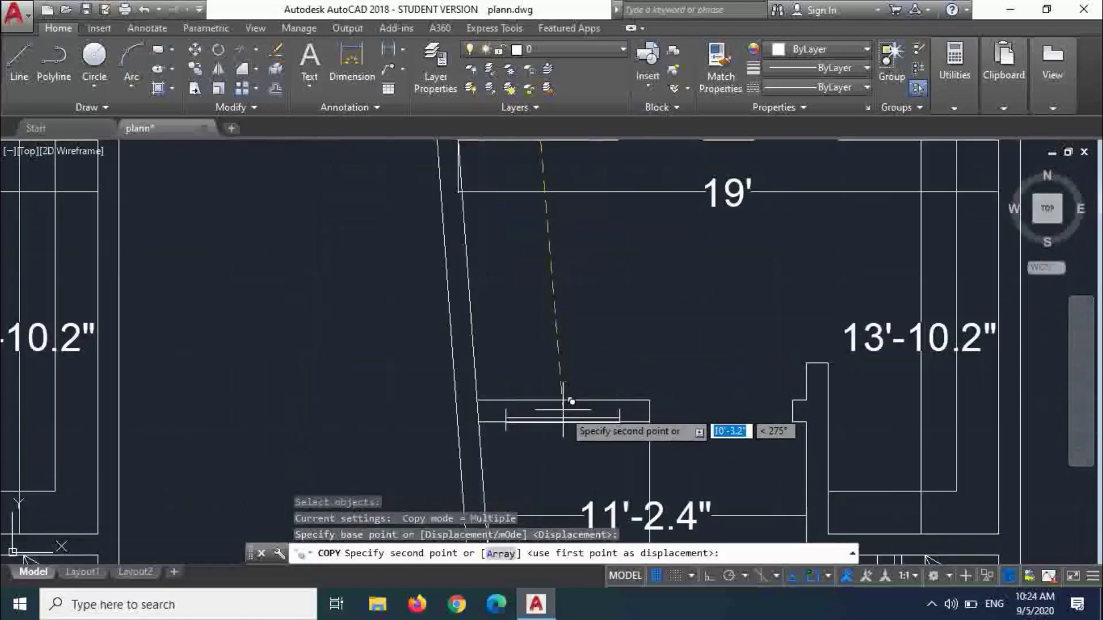
click(566, 391)
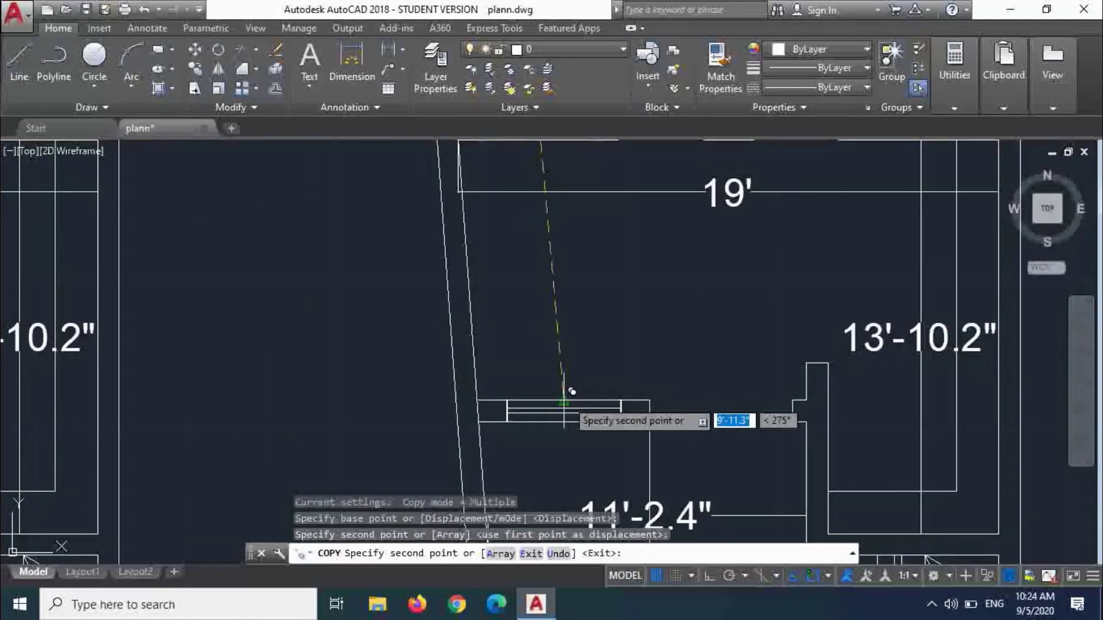
key(Escape)
- Delete the 13'-10.2" dimension above the staircase in the 1st Floor Plan
scroll(482, 316, down, 3)
scroll(581, 437, down, 3)
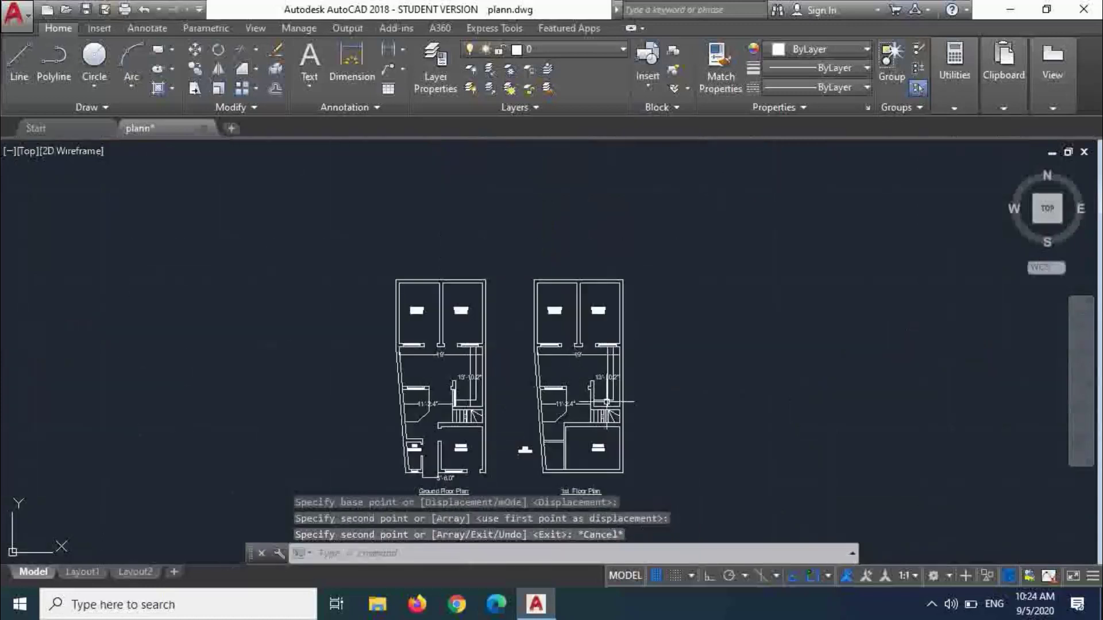
scroll(609, 442, up, 3)
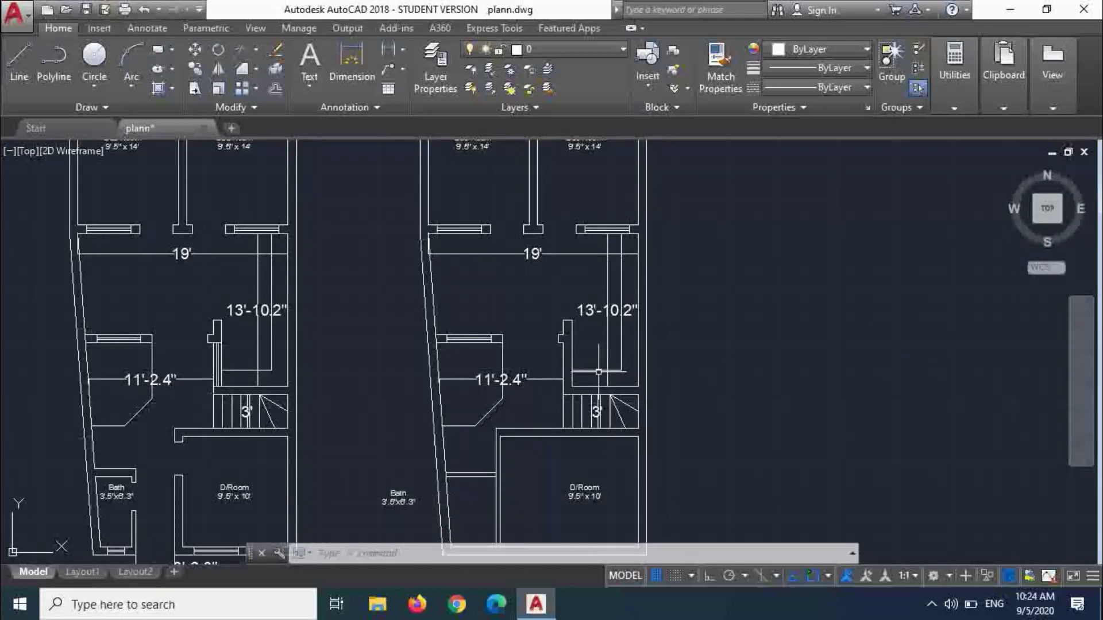
scroll(599, 372, up, 2)
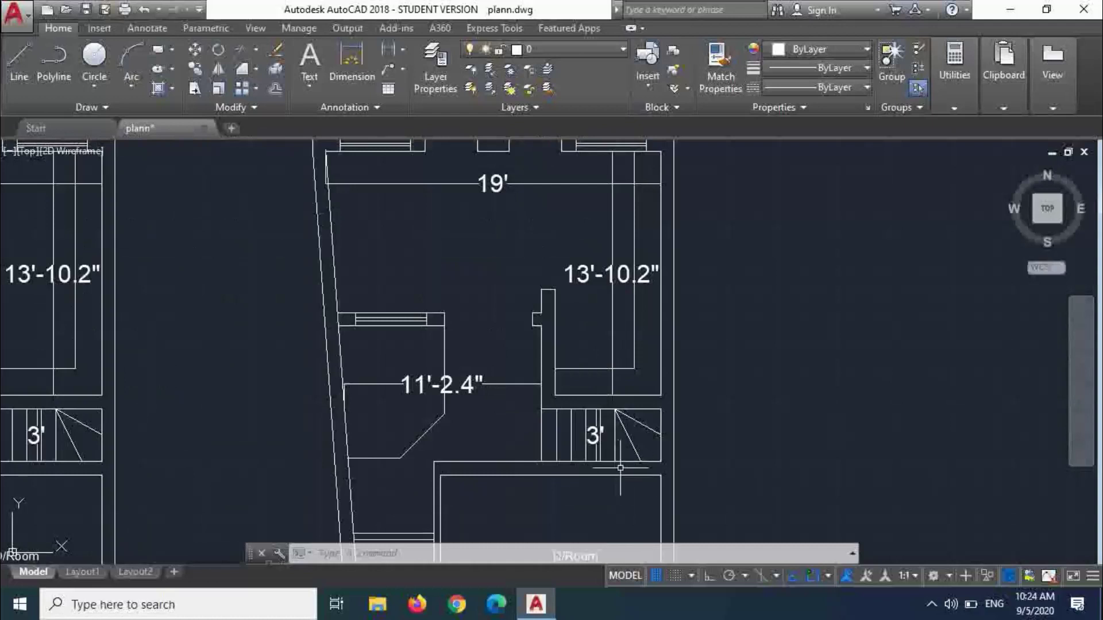
scroll(620, 468, up, 2)
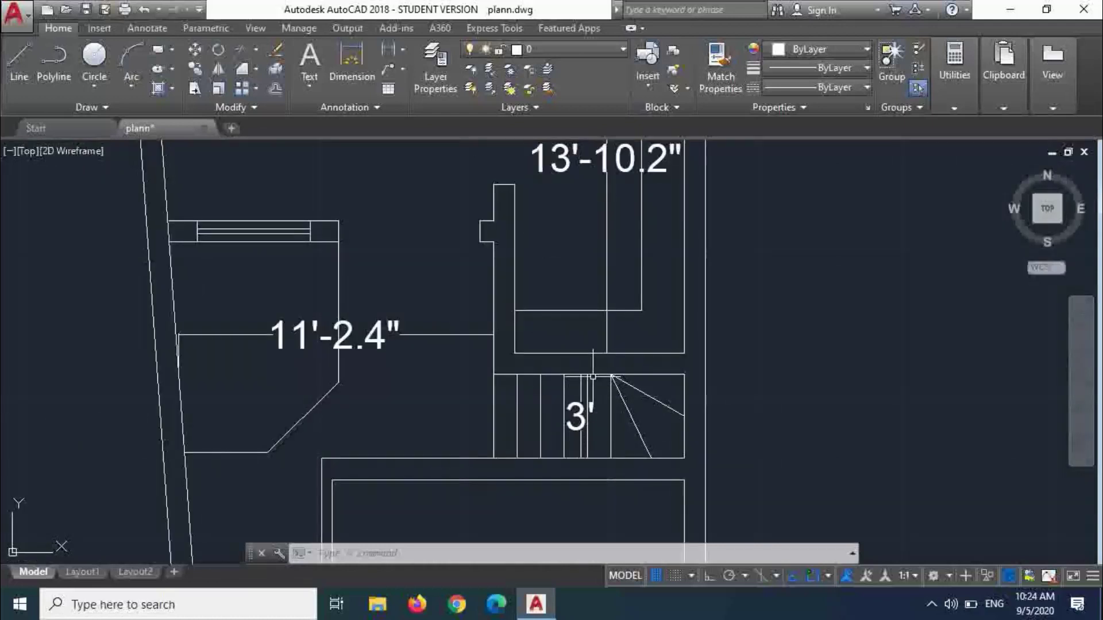
click(638, 321)
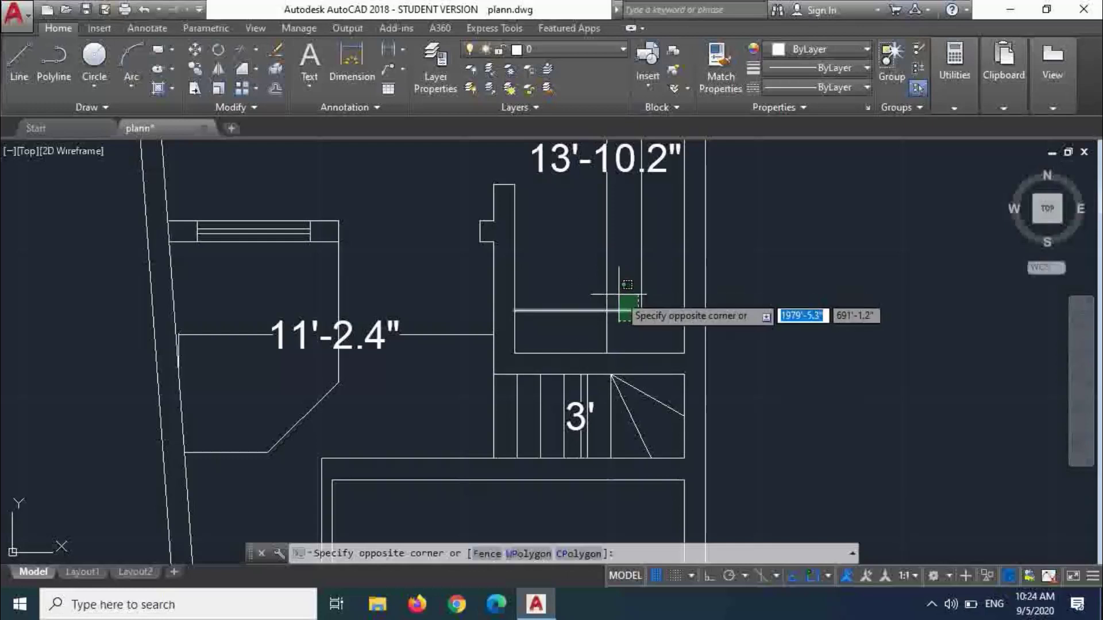
key(Escape)
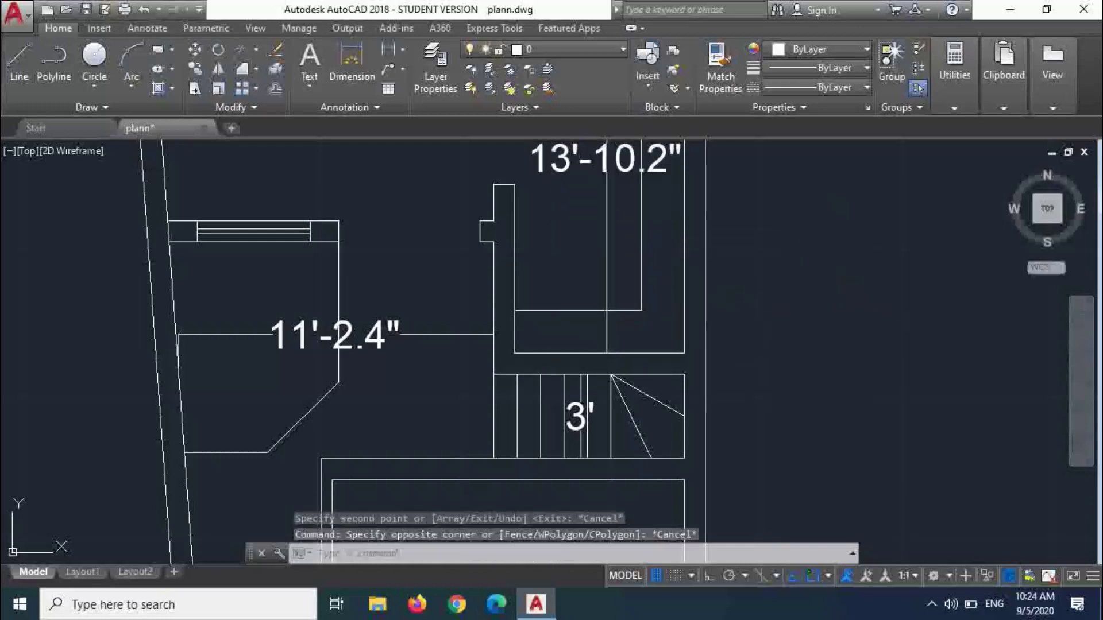
click(607, 259)
key(Delete)
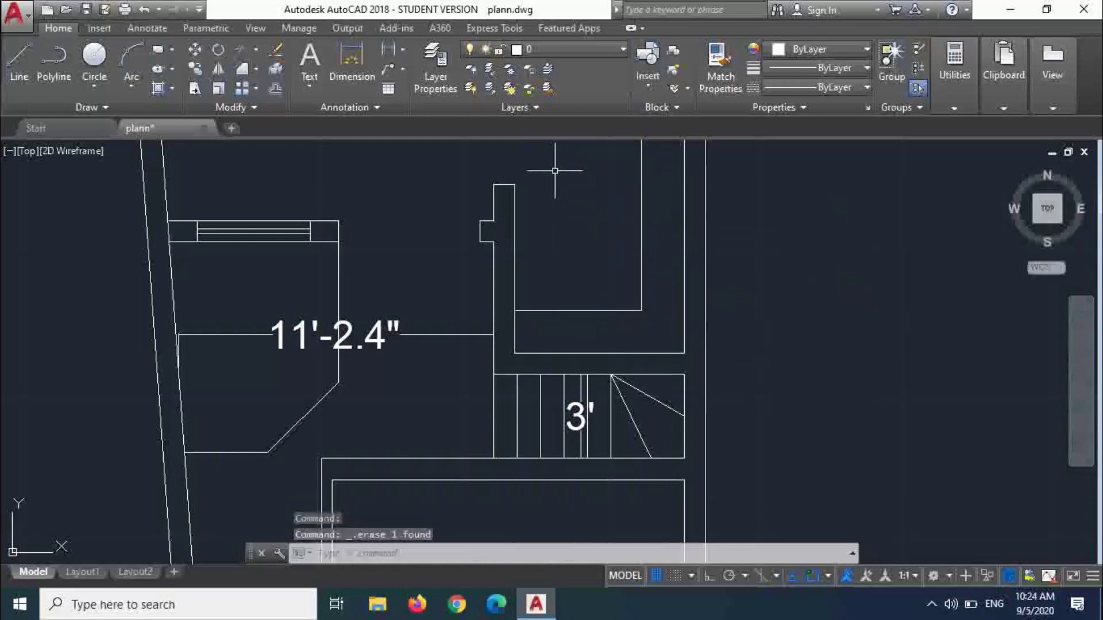
- Delete the two lines forming the inner L-shaped outline above the staircase in the 1st Floor Plan
click(644, 337)
click(604, 290)
key(Delete)
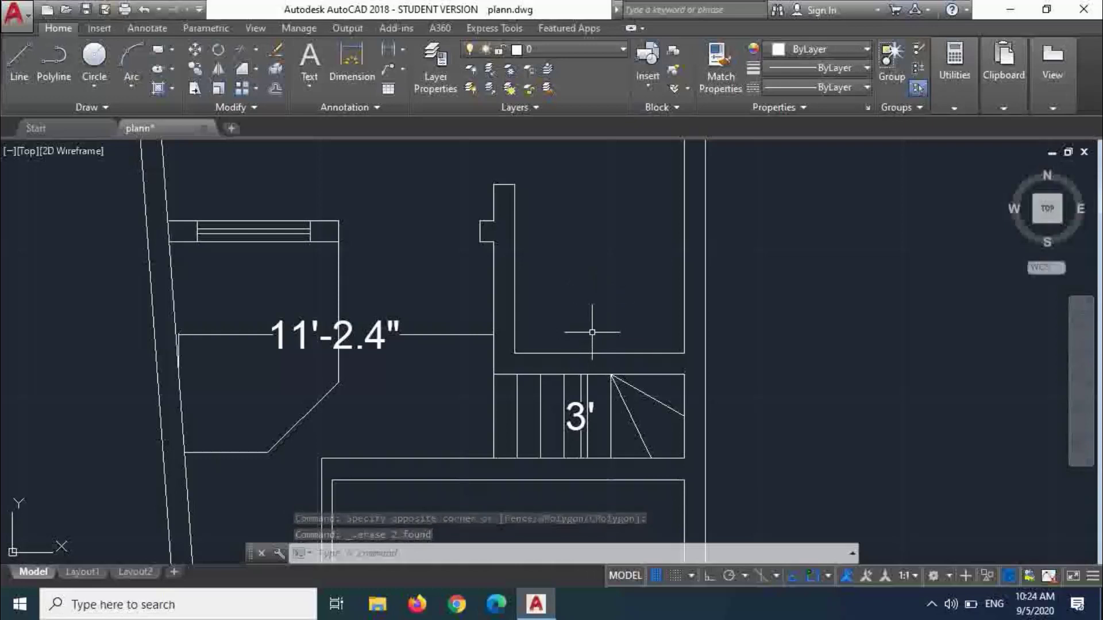
text(o)
key(Return)
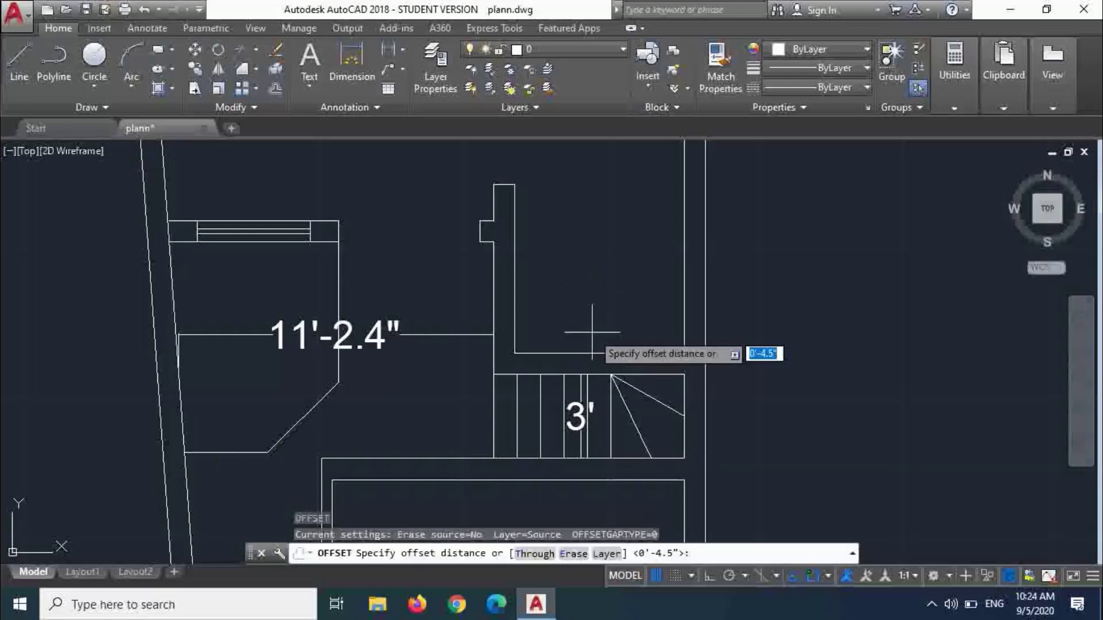
text(1)
key(Return)
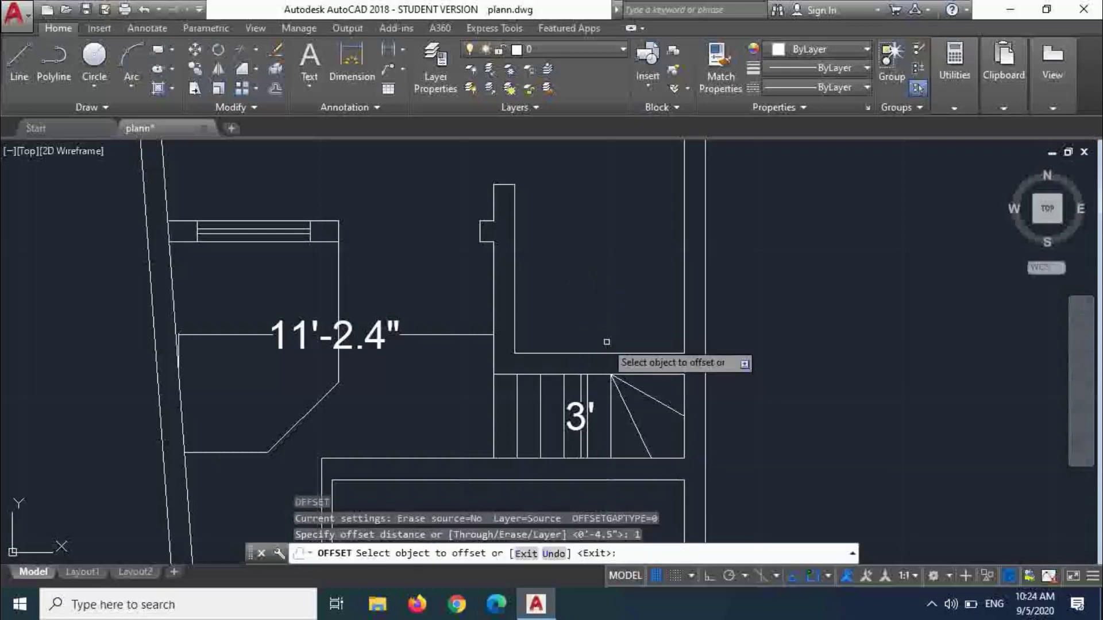
key(Escape)
- Delete the vertical wall above the staircase's start in the 1st Floor Plan, including its short side stub and end line
click(560, 186)
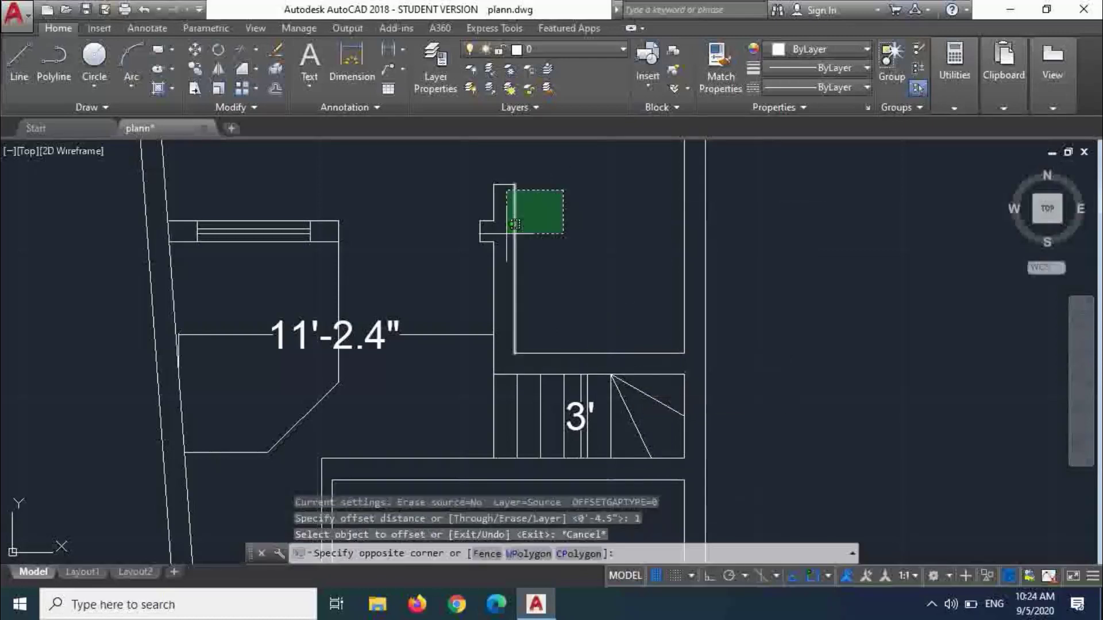
click(457, 272)
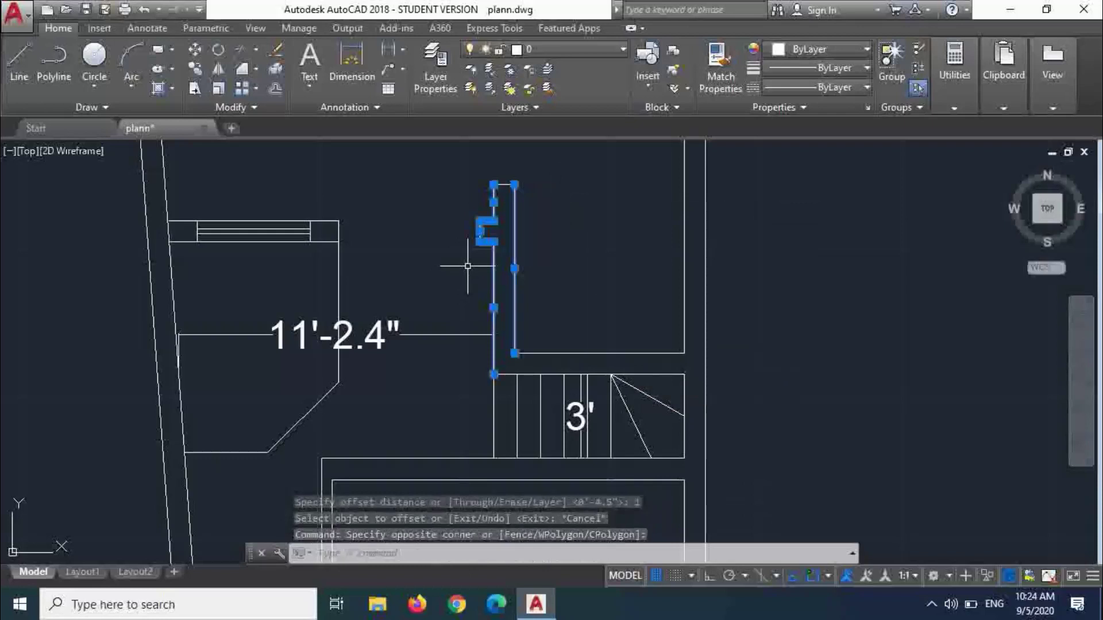
key(Escape)
click(585, 206)
click(434, 260)
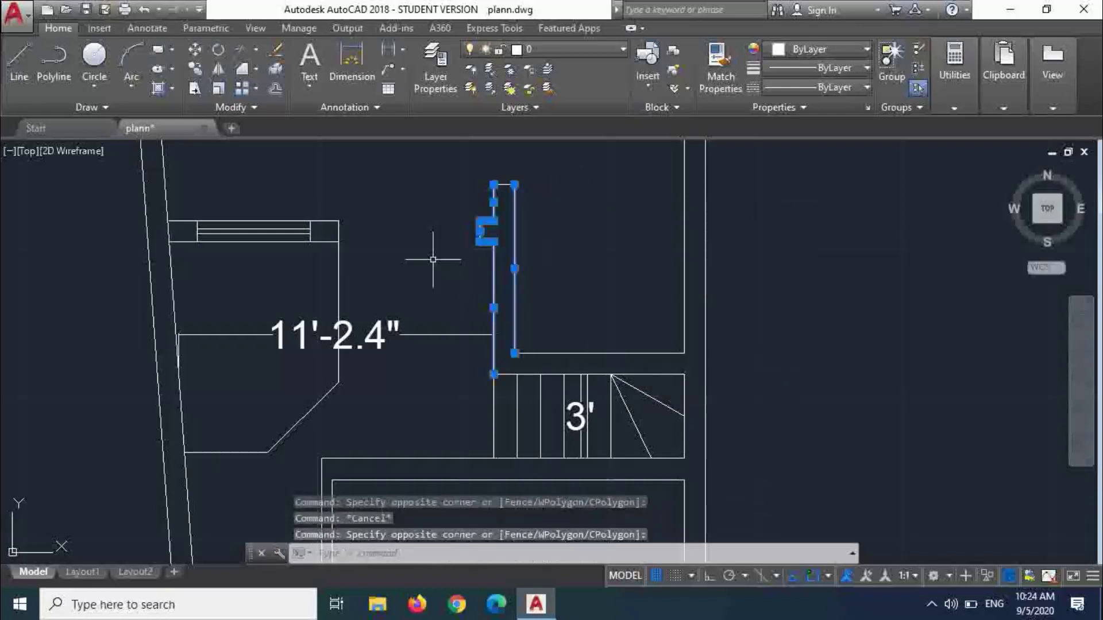
key(Delete)
click(574, 200)
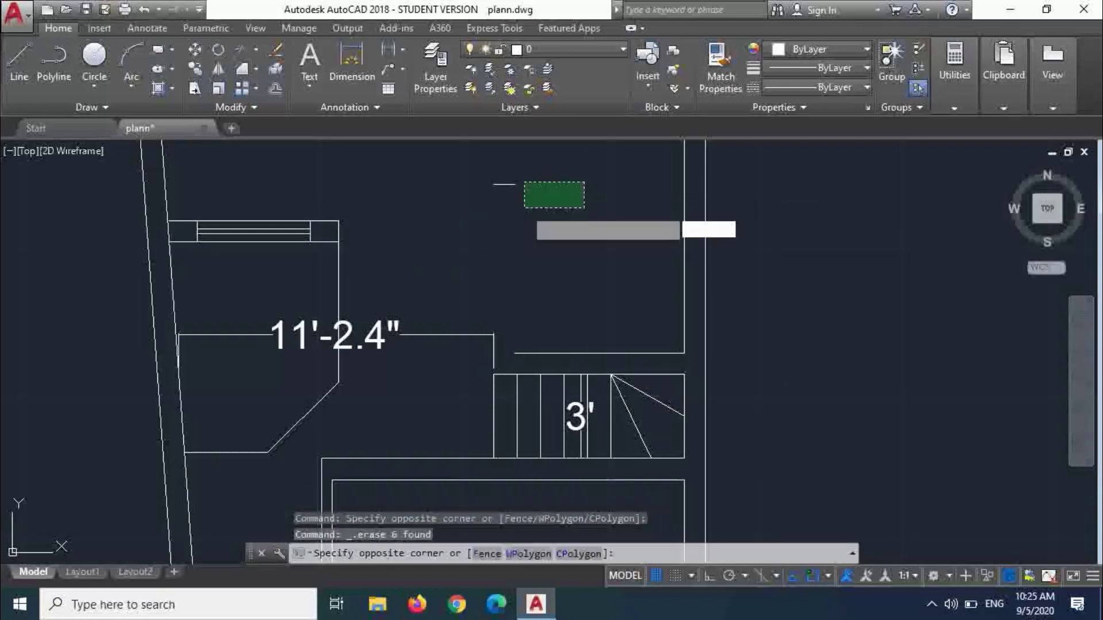
click(499, 214)
key(Delete)
- Delete the 11'-2.4" dimension beside the staircase in the 1st Floor Plan
click(517, 258)
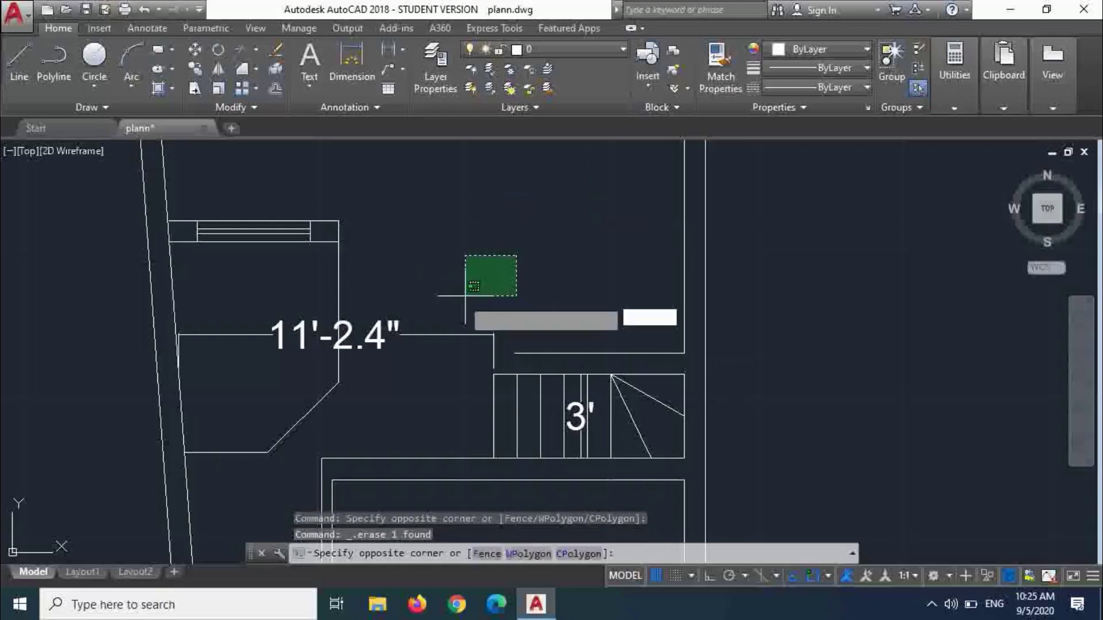
click(420, 344)
key(Delete)
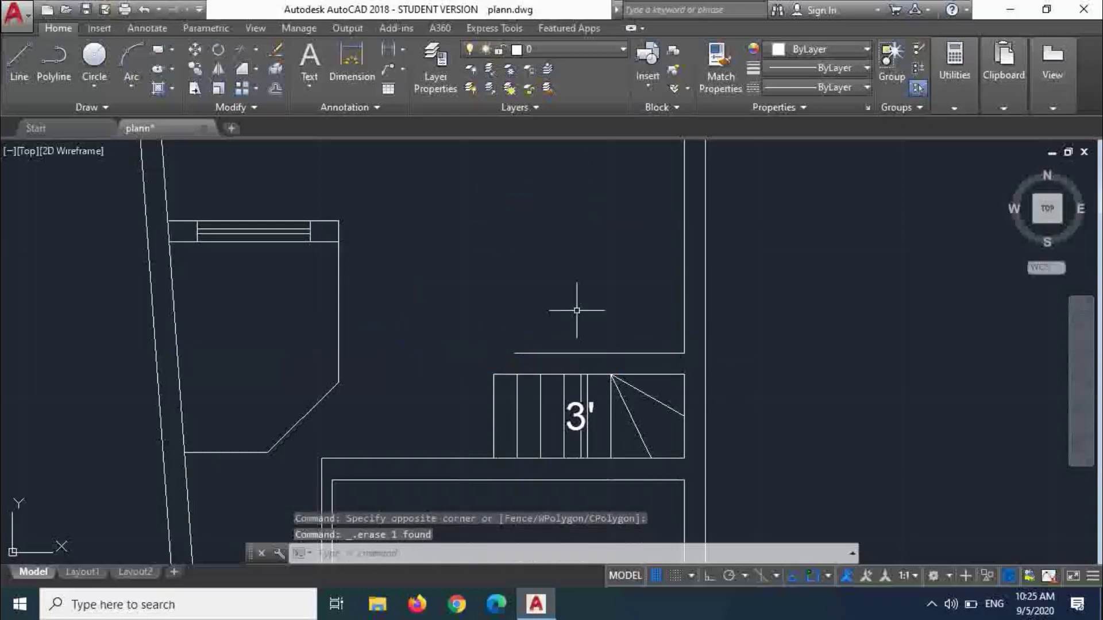
- Delete the leftover horizontal wall line just above the staircase in the 1st Floor Plan
scroll(616, 365, up, 4)
click(569, 336)
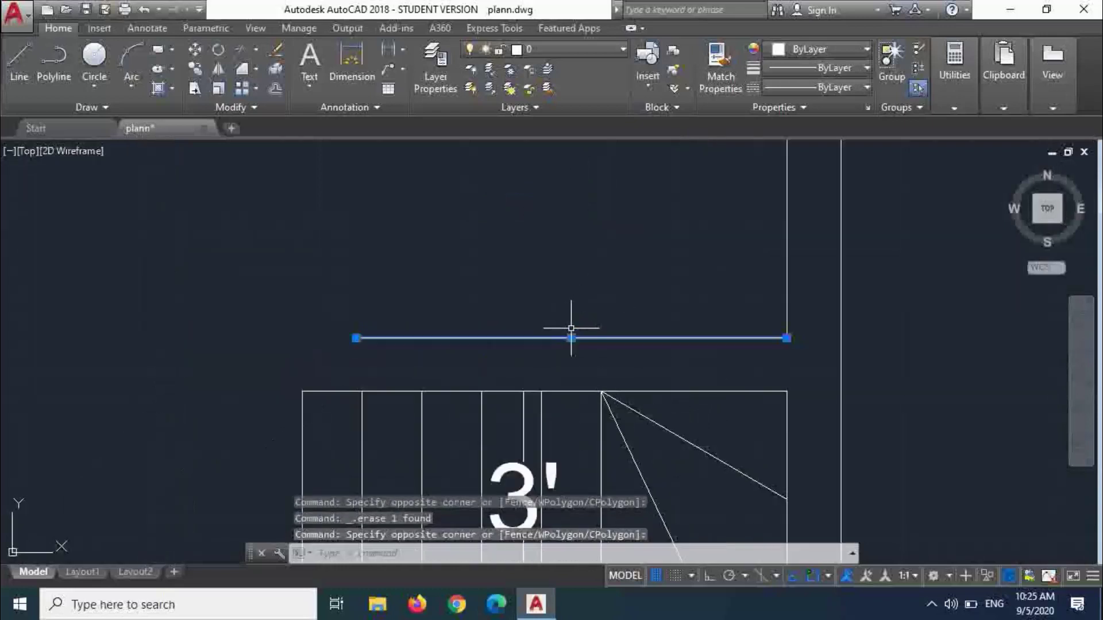
key(Delete)
scroll(572, 328, down, 3)
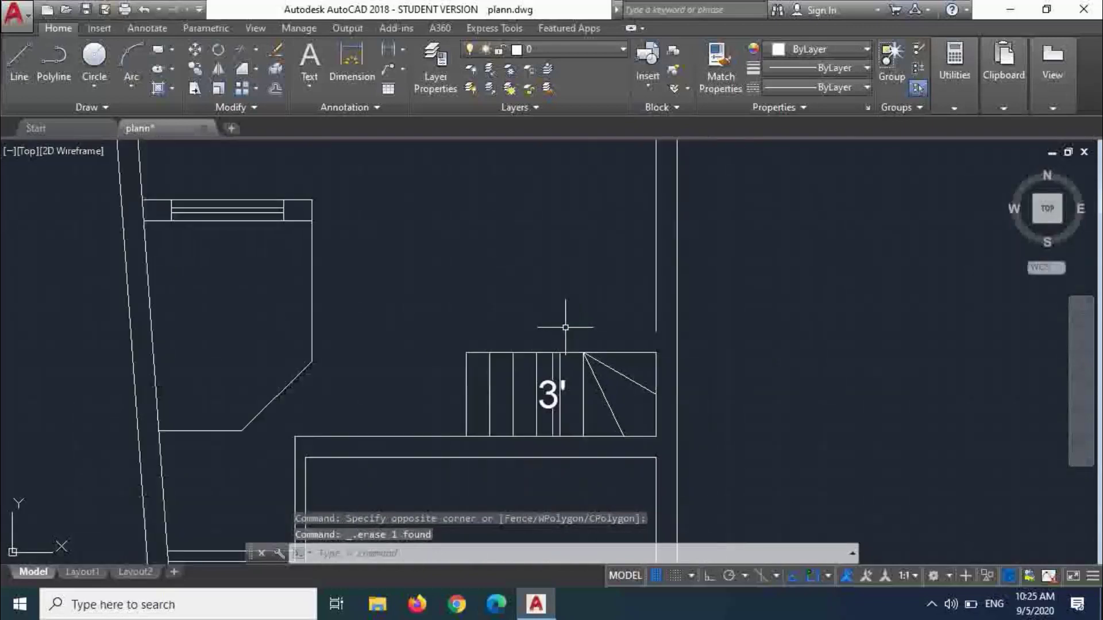
- Offset the staircase's upper edge line 2" upward in the 1st Floor Plan
scroll(565, 328, up, 2)
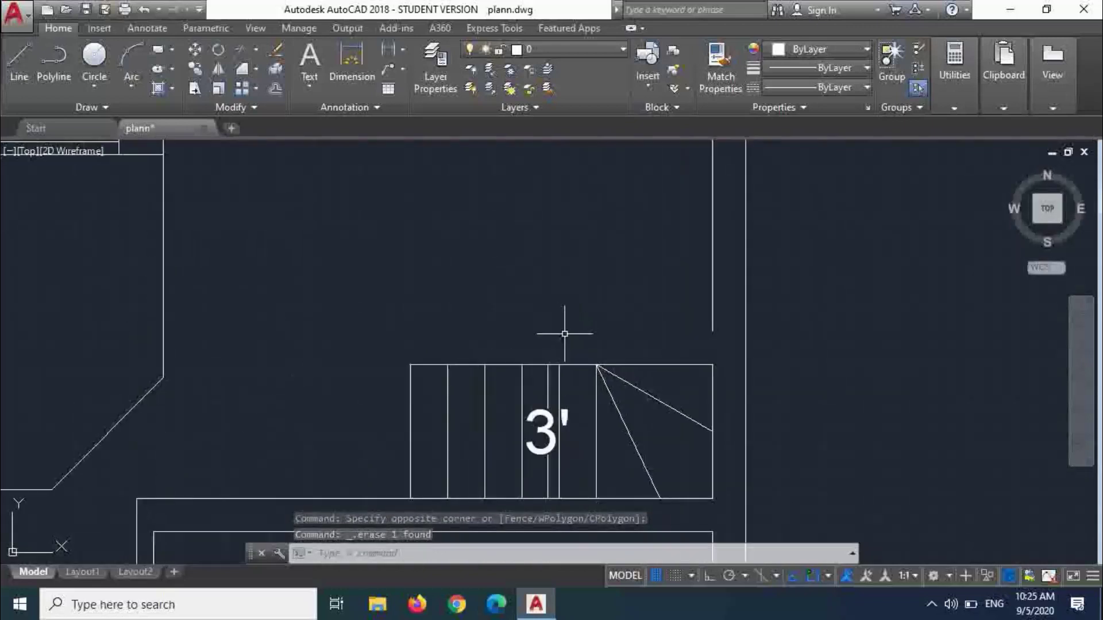
scroll(565, 334, down, 4)
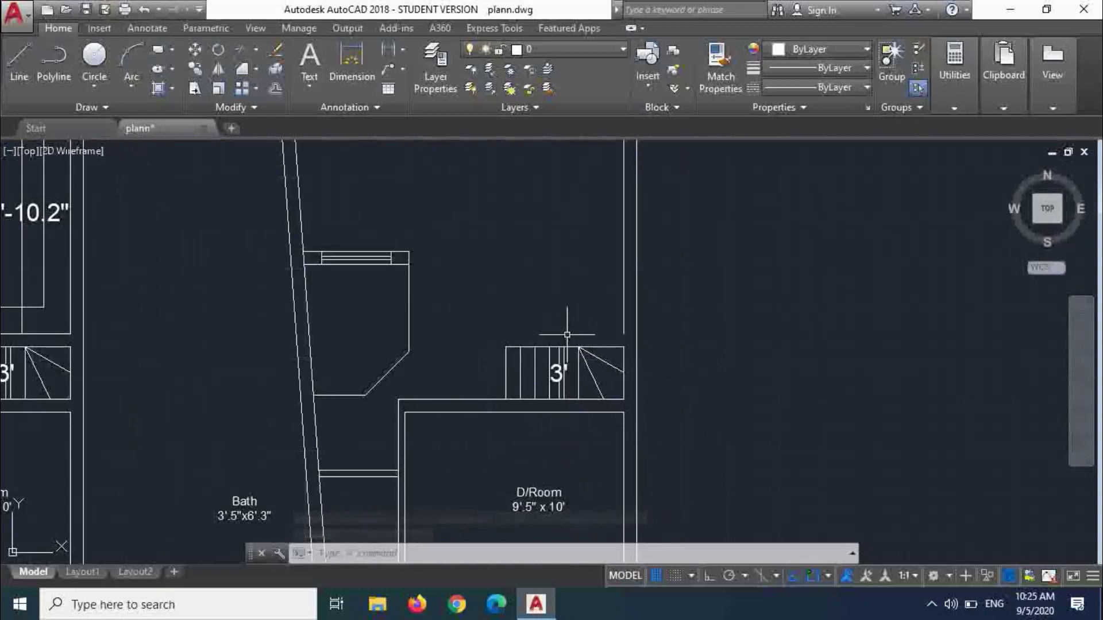
scroll(544, 351, up, 4)
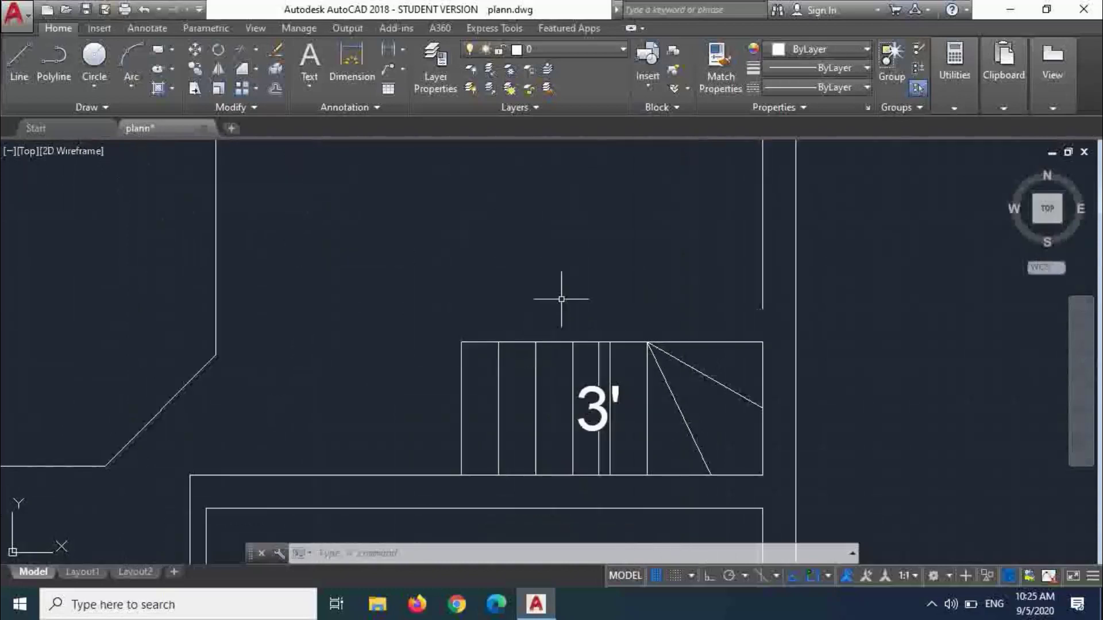
scroll(561, 301, down, 5)
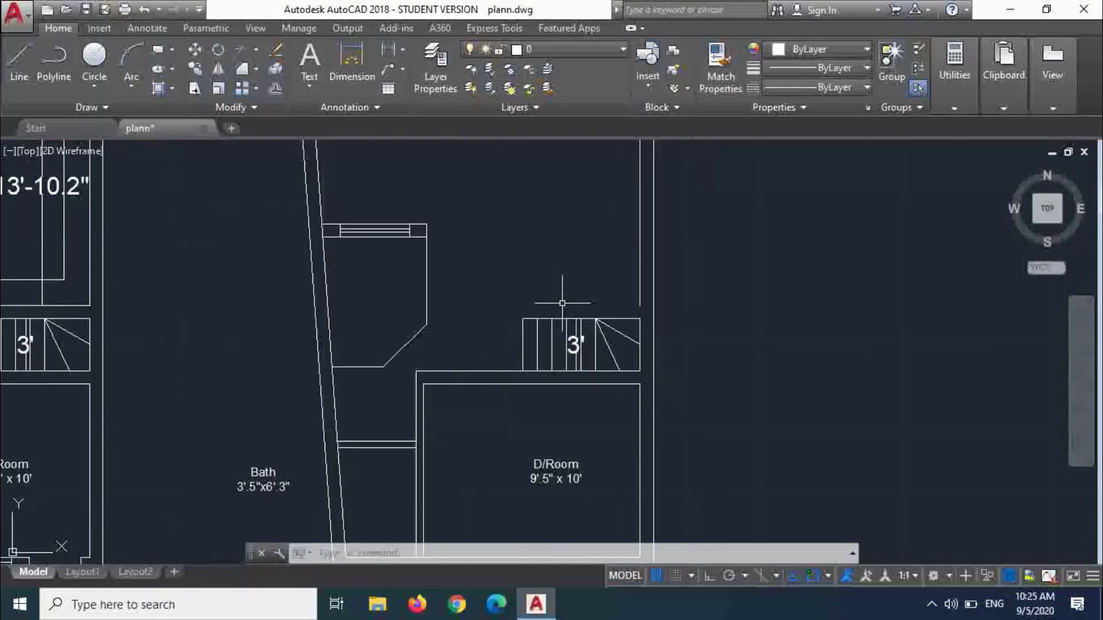
scroll(563, 303, up, 5)
key(Escape)
text(o)
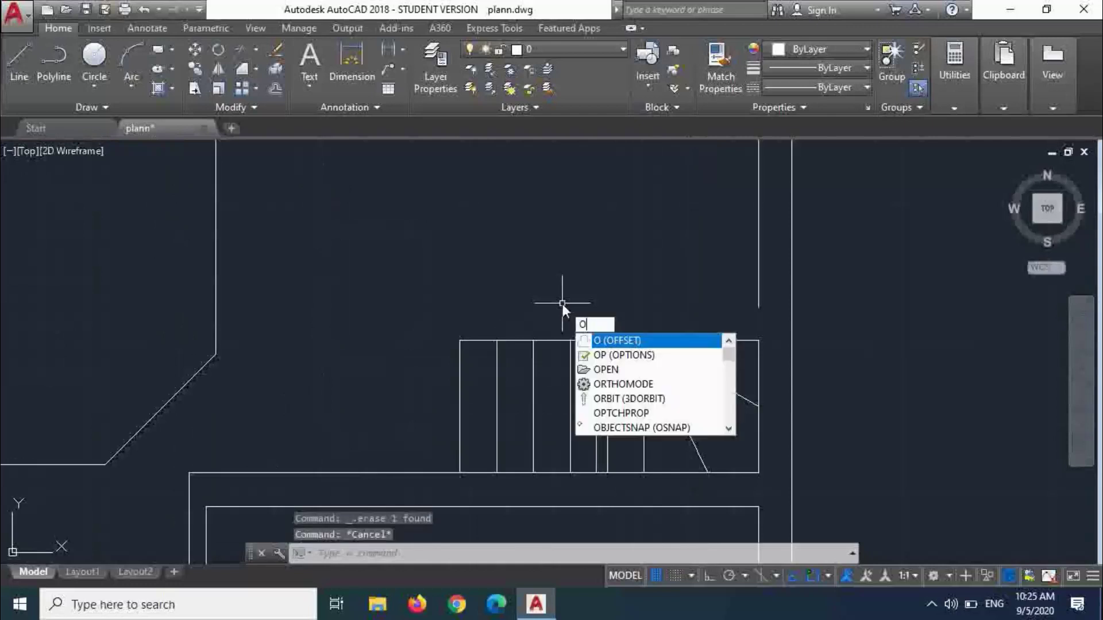
key(Return)
text(2)
key(Return)
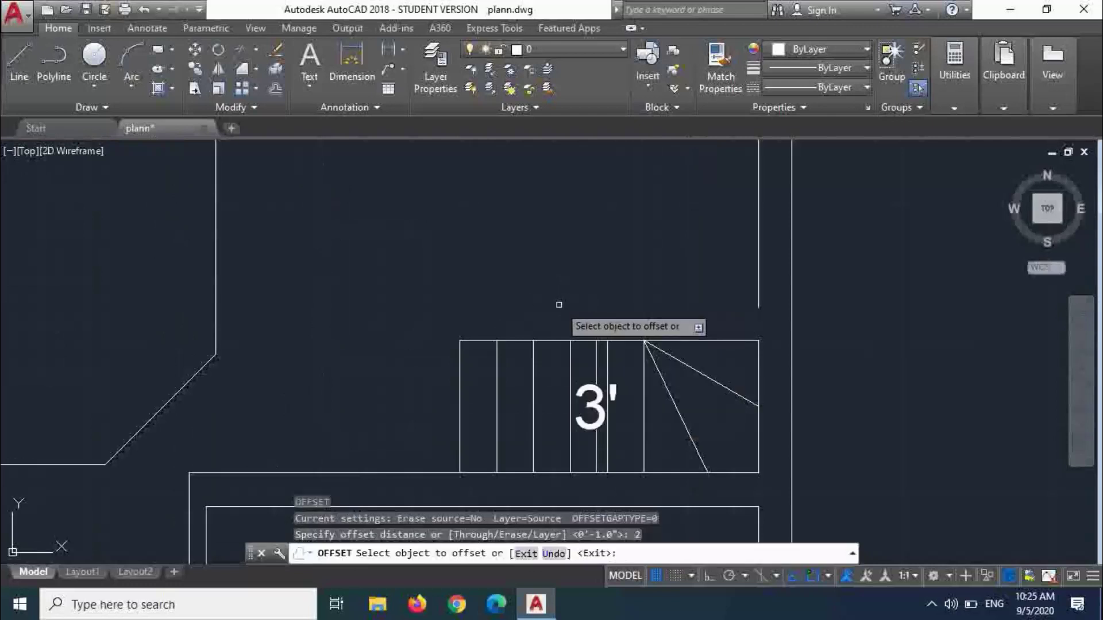
click(626, 343)
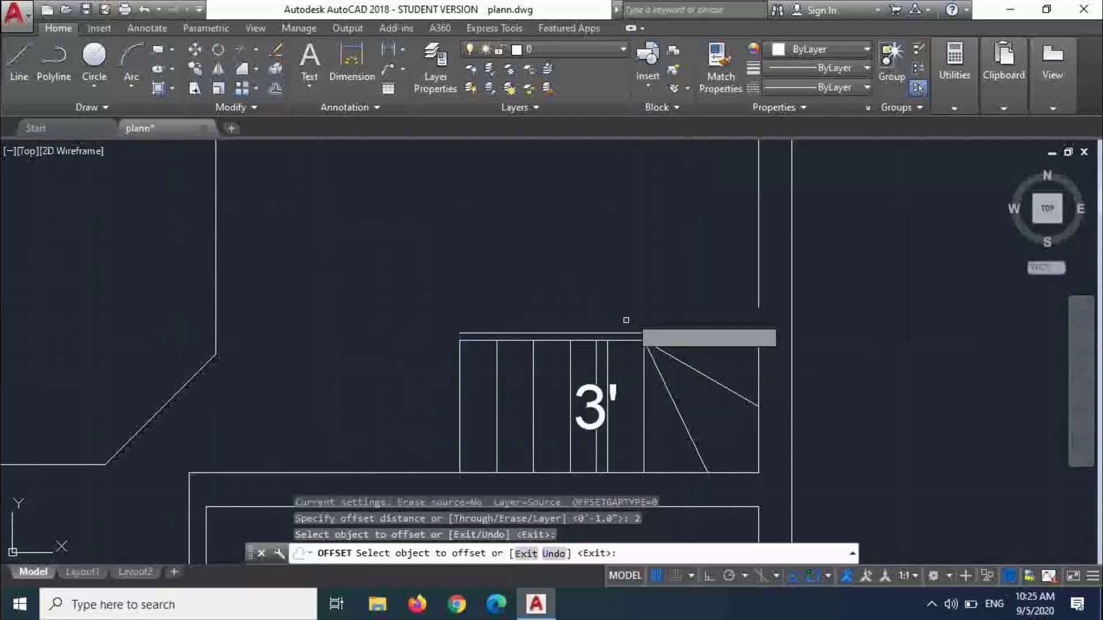
click(627, 319)
key(Escape)
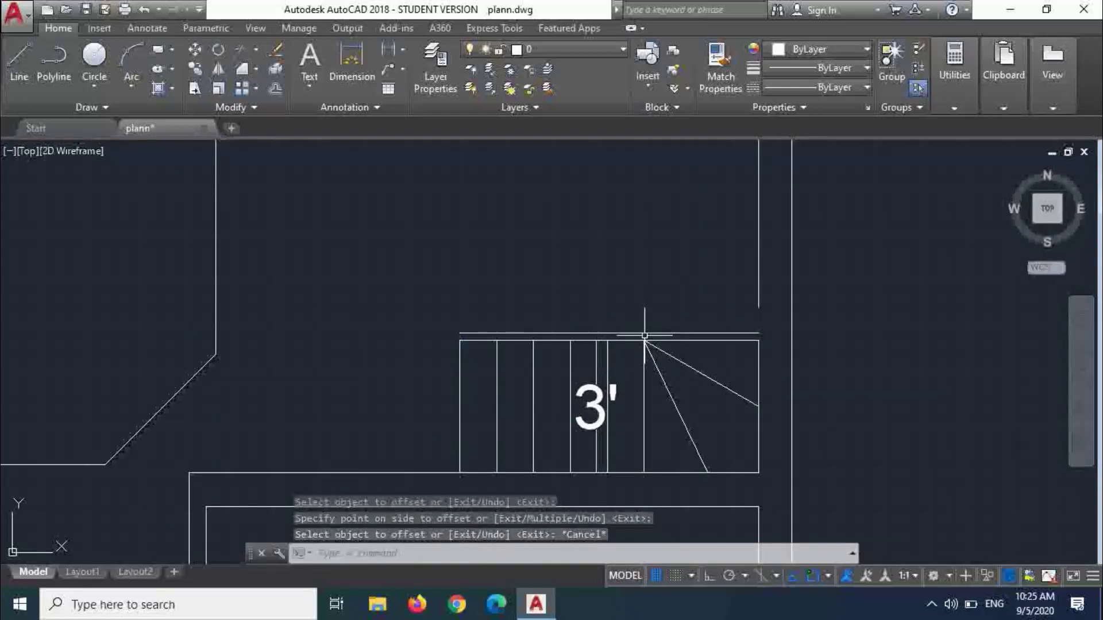
text(o)
key(Return)
key(Return)
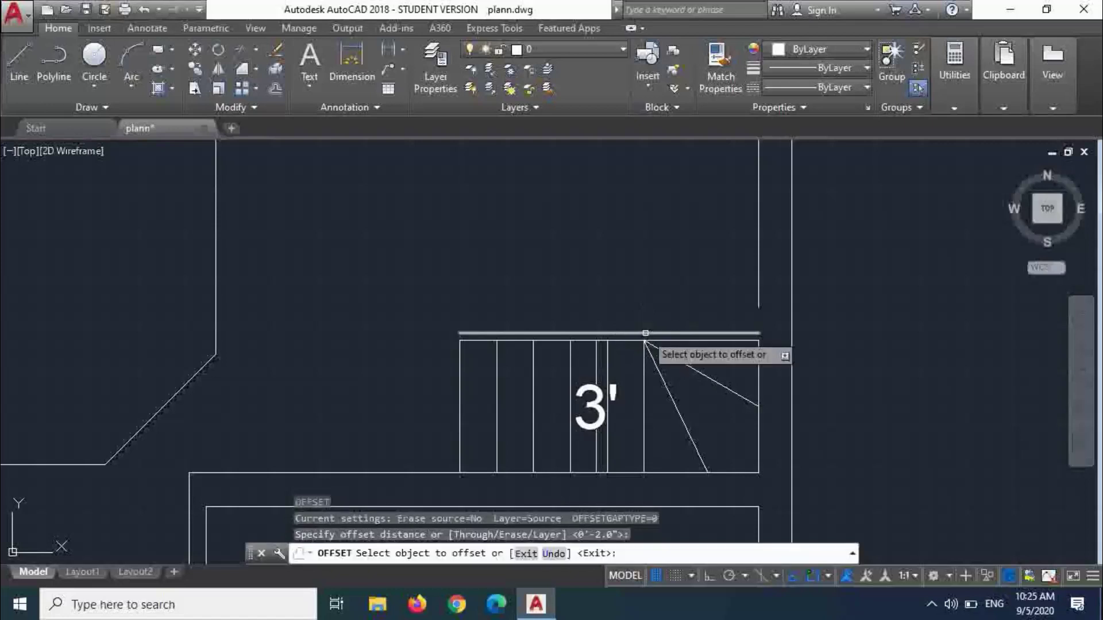
key(Escape)
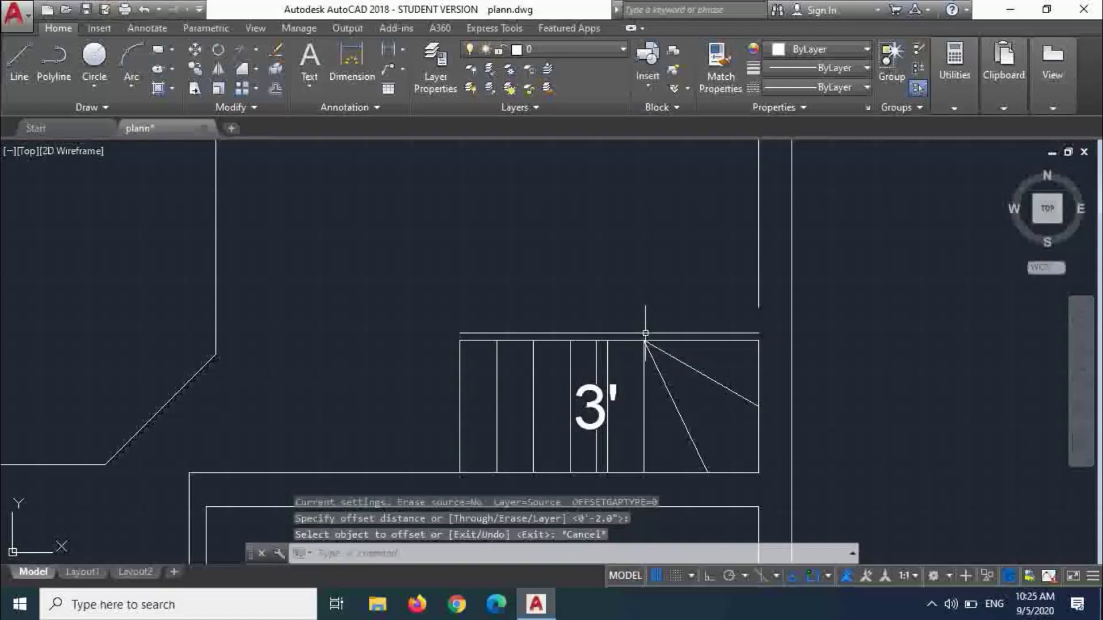
- Offset the new line above the staircase 3' upward to form the width of a second flight
key(Return)
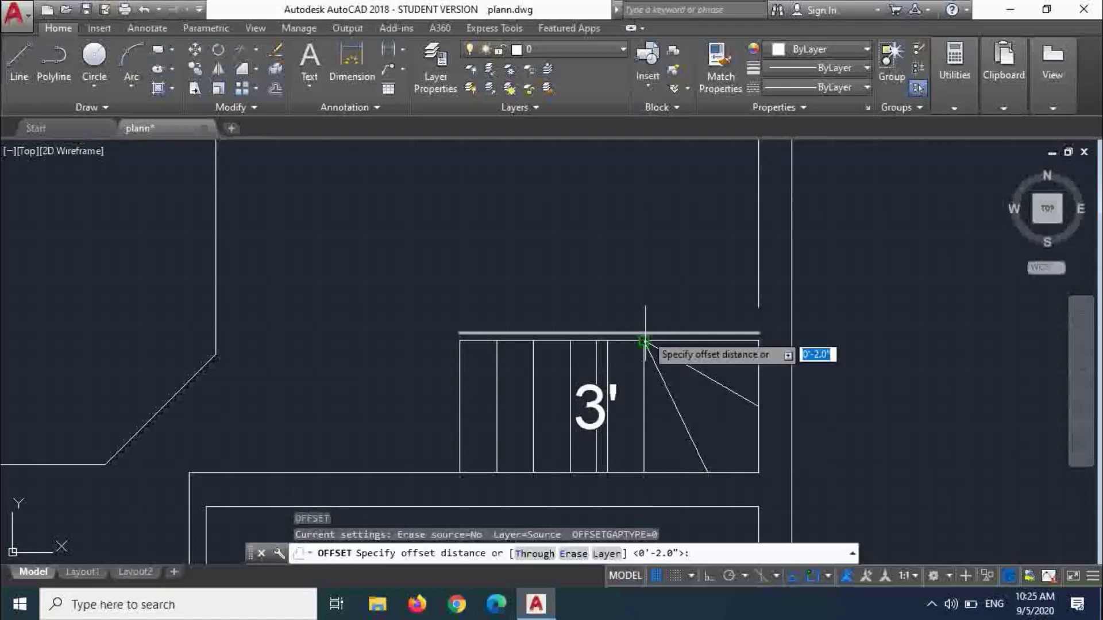
key(Return)
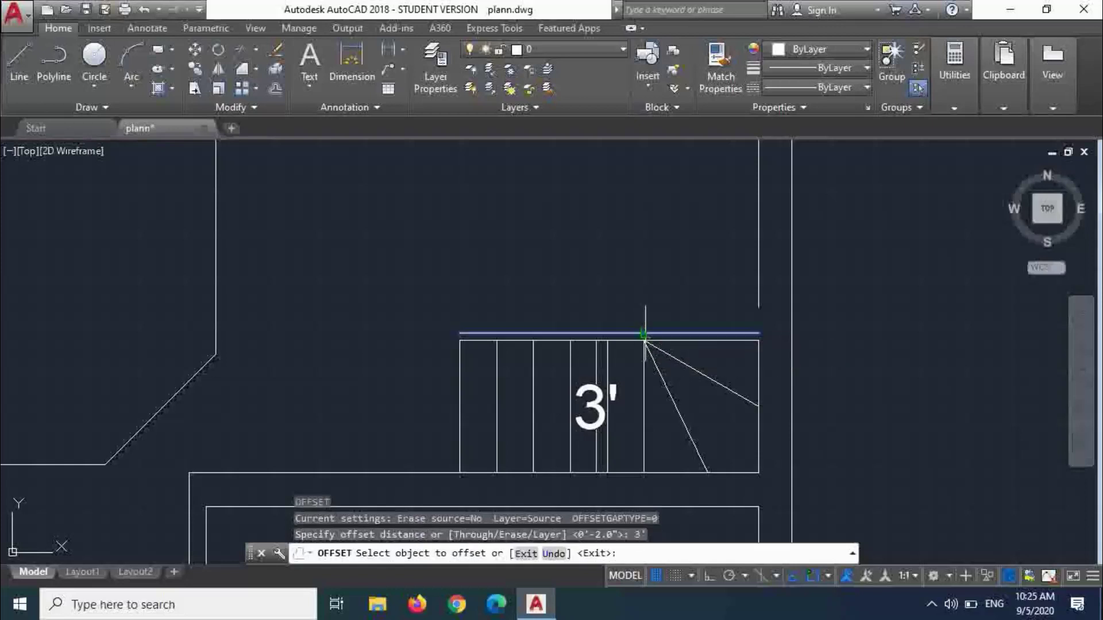
click(645, 332)
click(637, 260)
key(Escape)
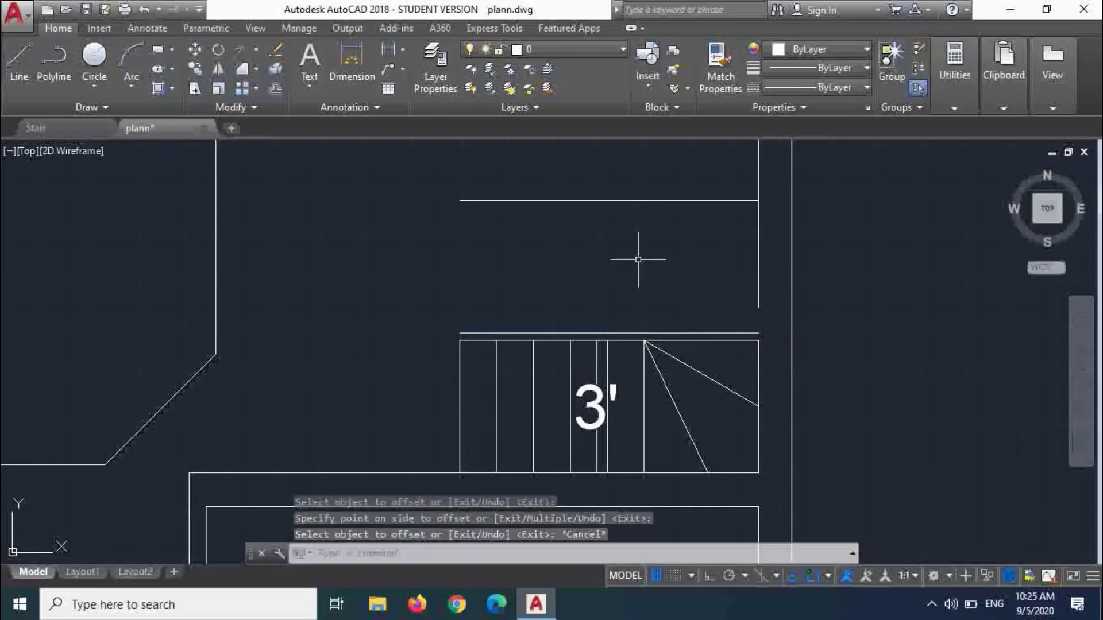
text(9)
key(Return)
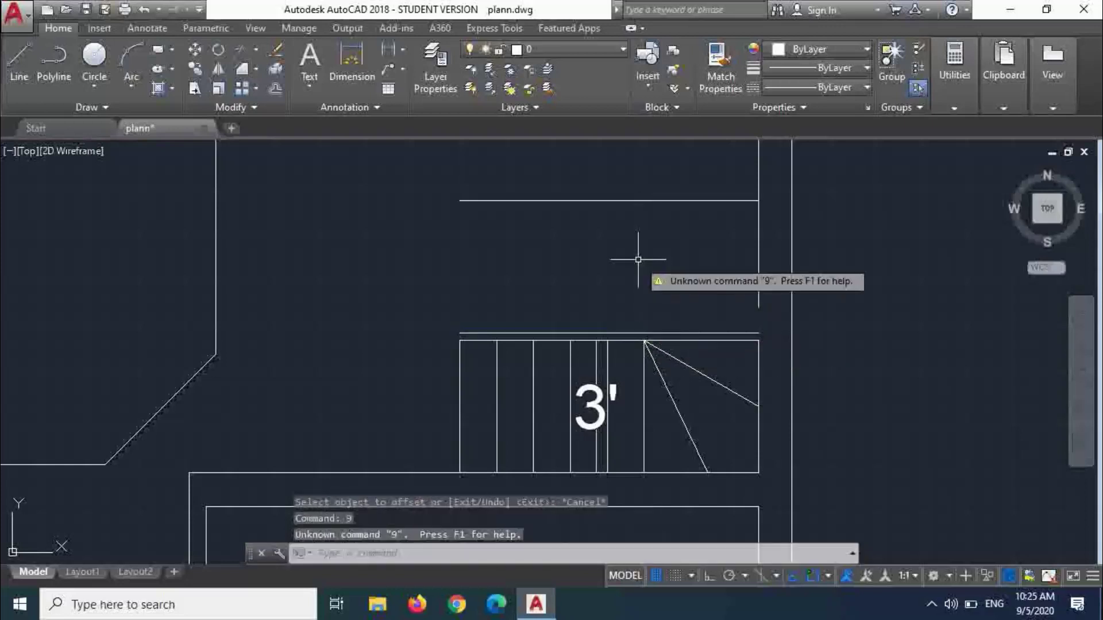
key(Escape)
key(Escape)
text(9)
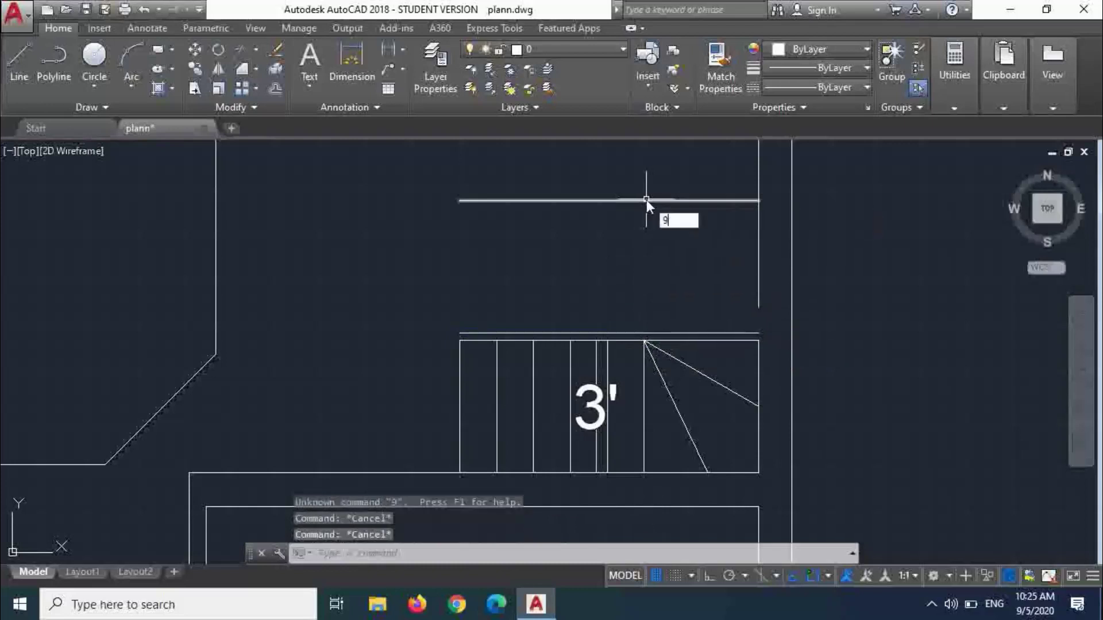
key(Return)
- Offset the second flight's upper edge line 9" upward to give the wall its thickness
text(o)
key(Return)
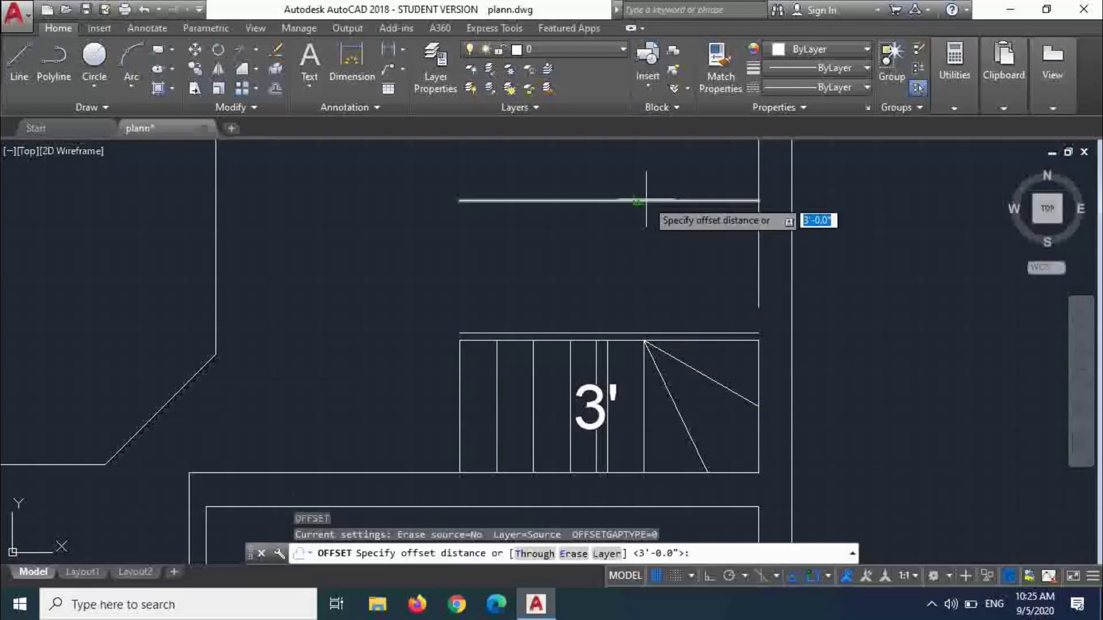
text(9)
key(Return)
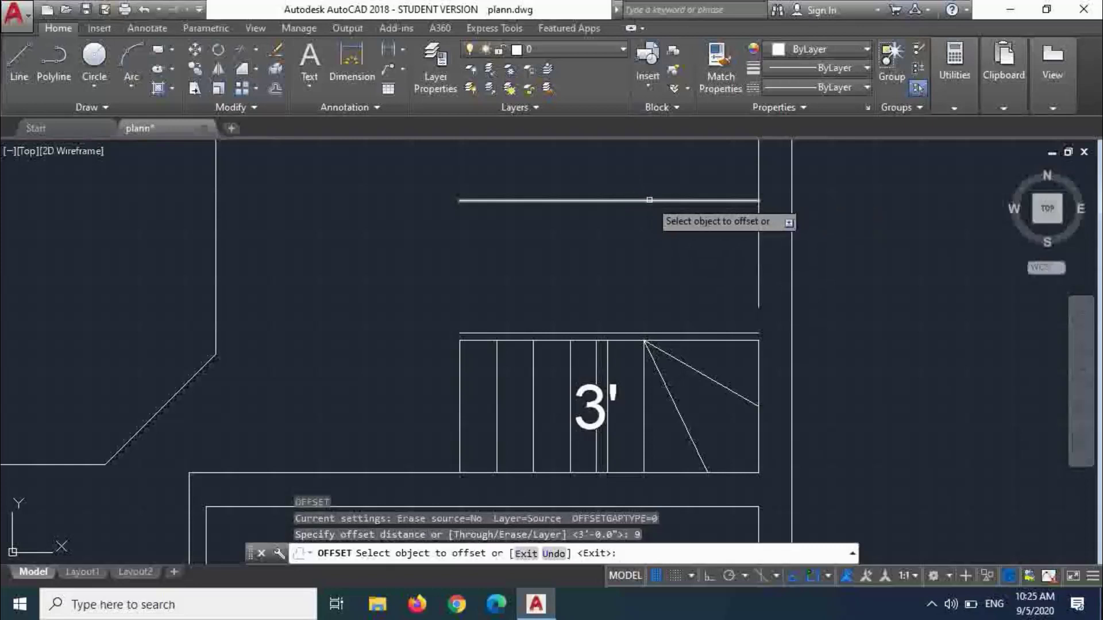
click(645, 200)
click(639, 173)
key(Escape)
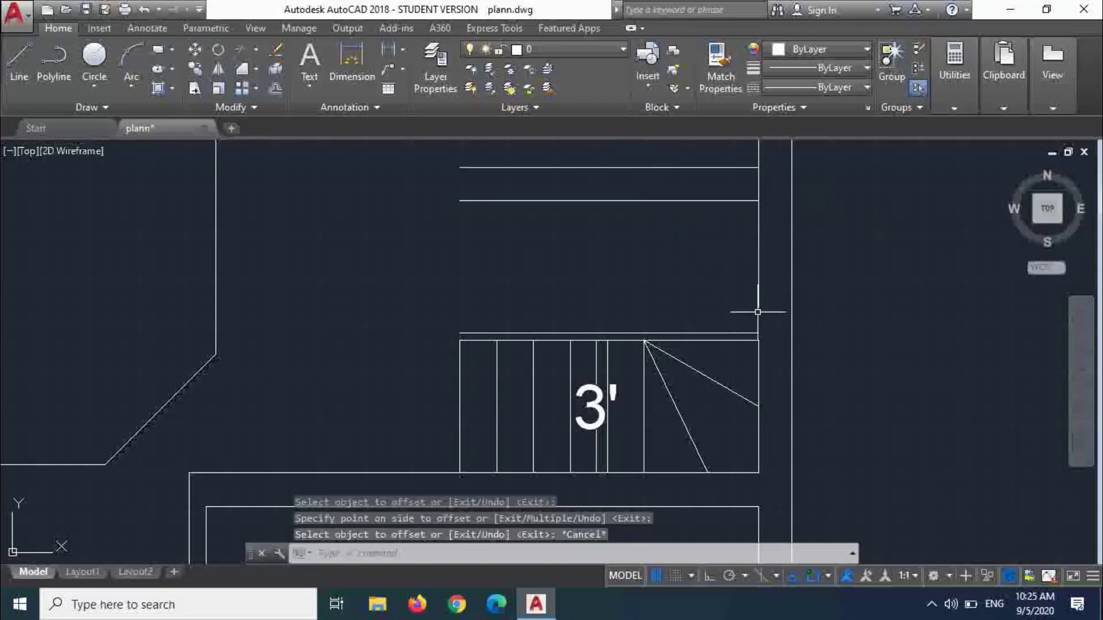
- Extend the inner line of the right outer wall down to the staircase's upper edge
text(ex)
key(Return)
key(Return)
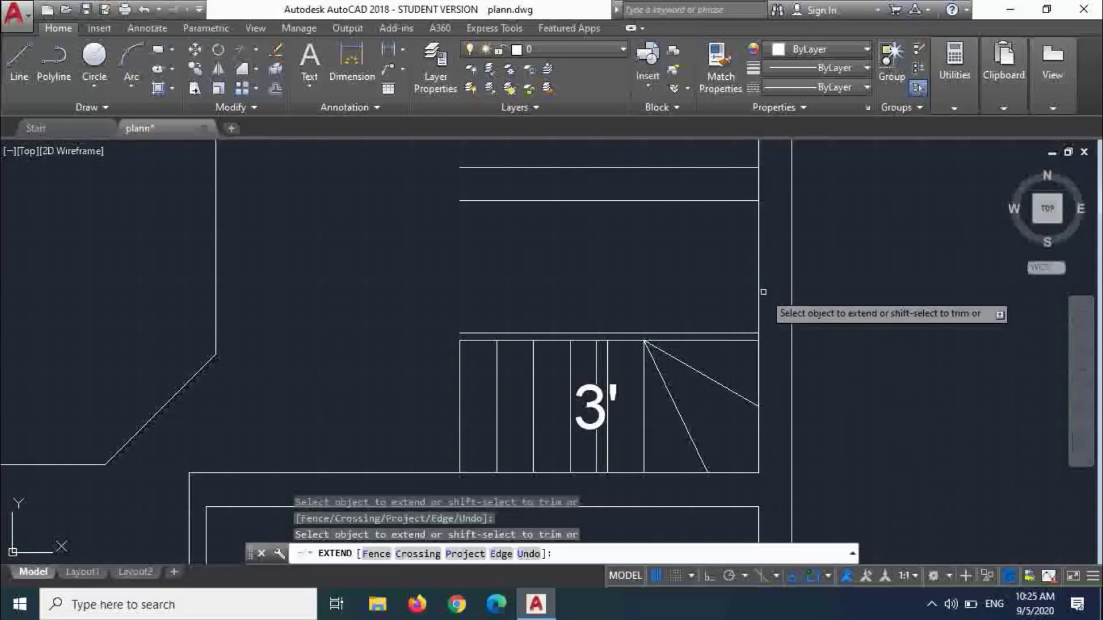
key(Escape)
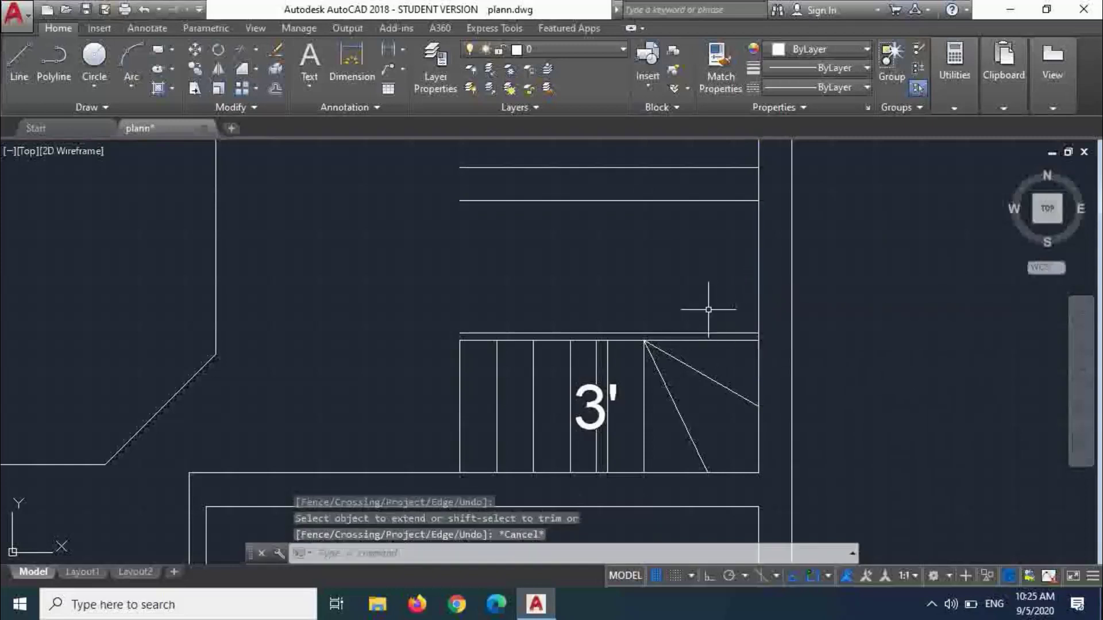
- Delete the vertical tread line that meets the winder steps' corner in the lower flight
scroll(691, 388, up, 3)
scroll(666, 317, down, 3)
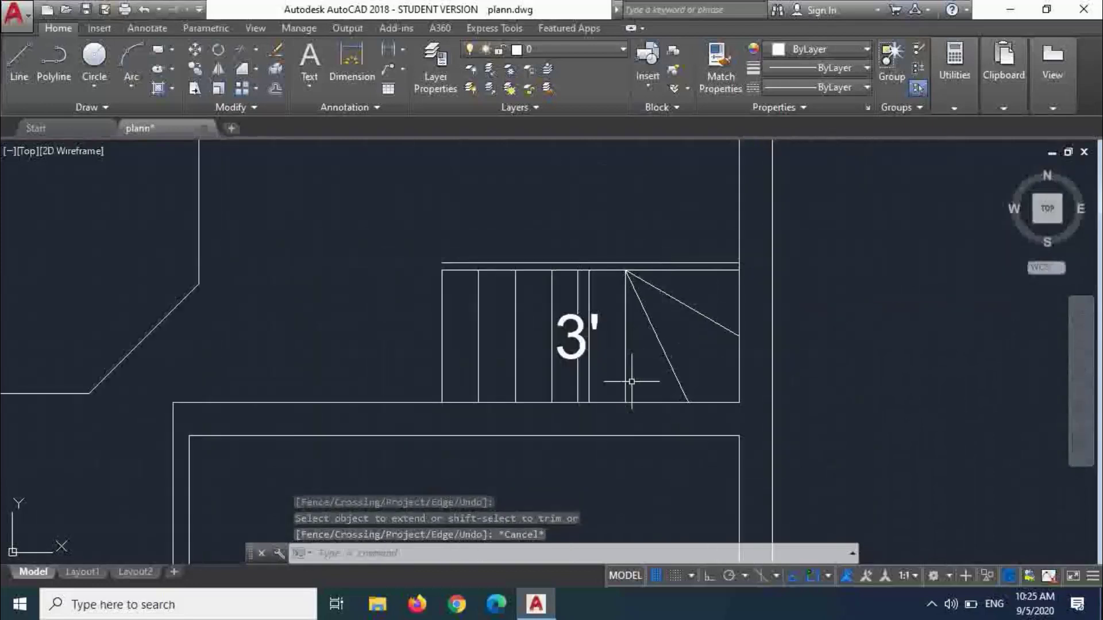
scroll(635, 382, up, 1)
click(621, 372)
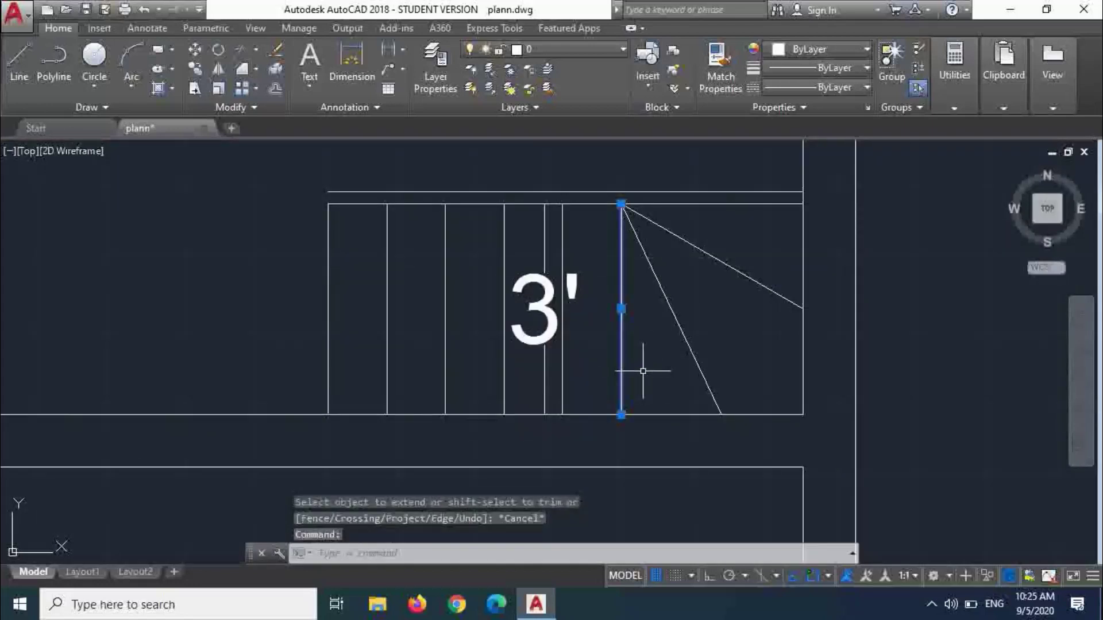
key(Delete)
key(Escape)
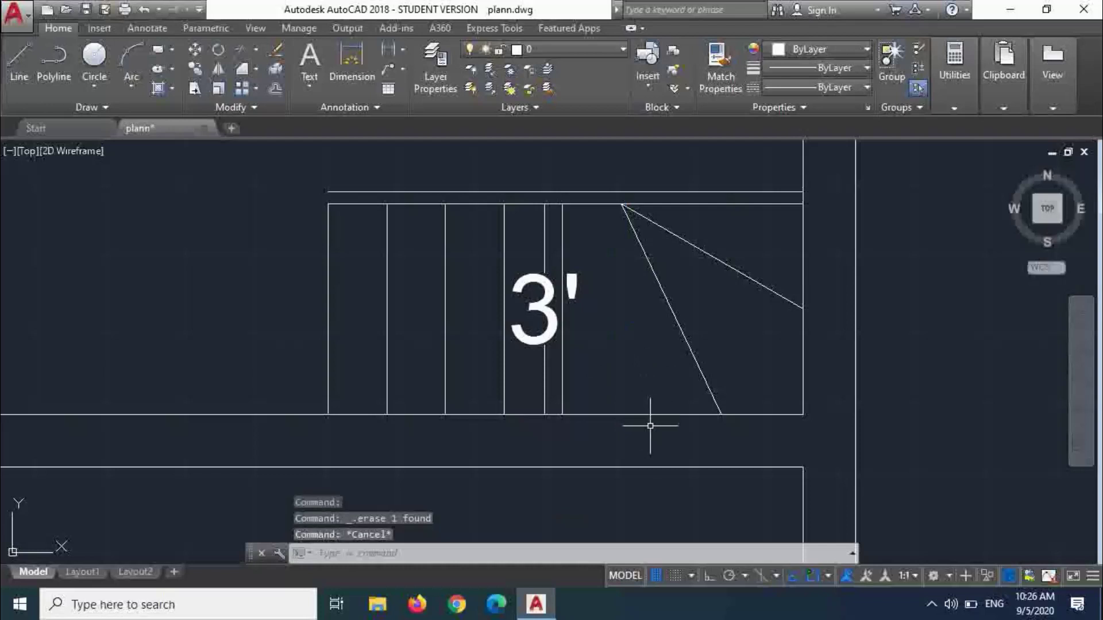
- Offset the lower flight's last vertical tread line 10" toward the winder steps
key(Return)
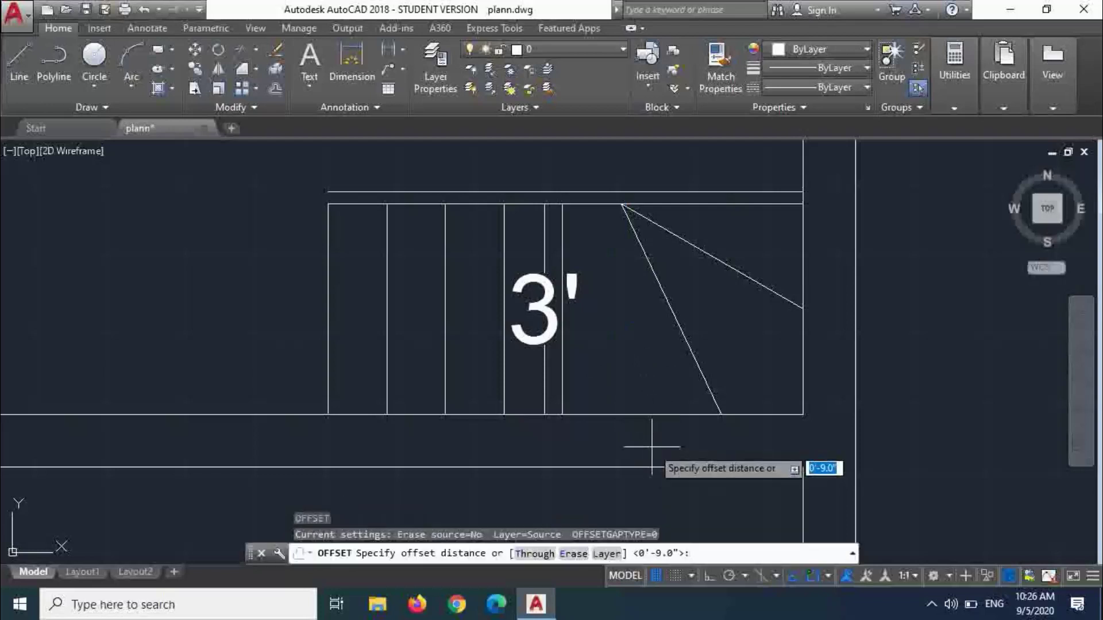
text(10)
key(Return)
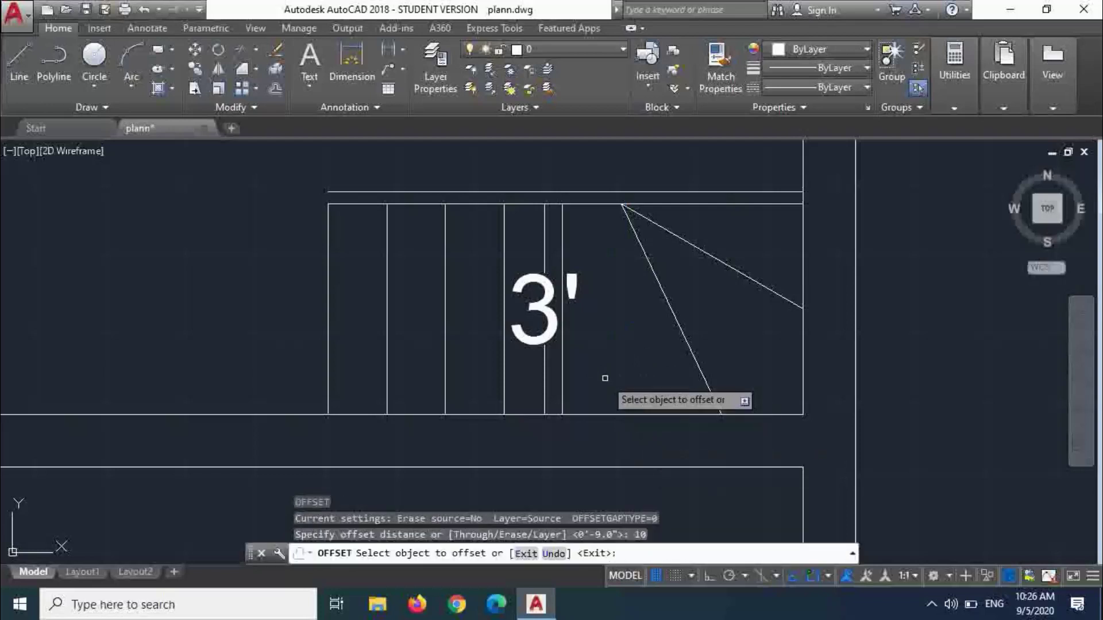
click(563, 378)
click(660, 384)
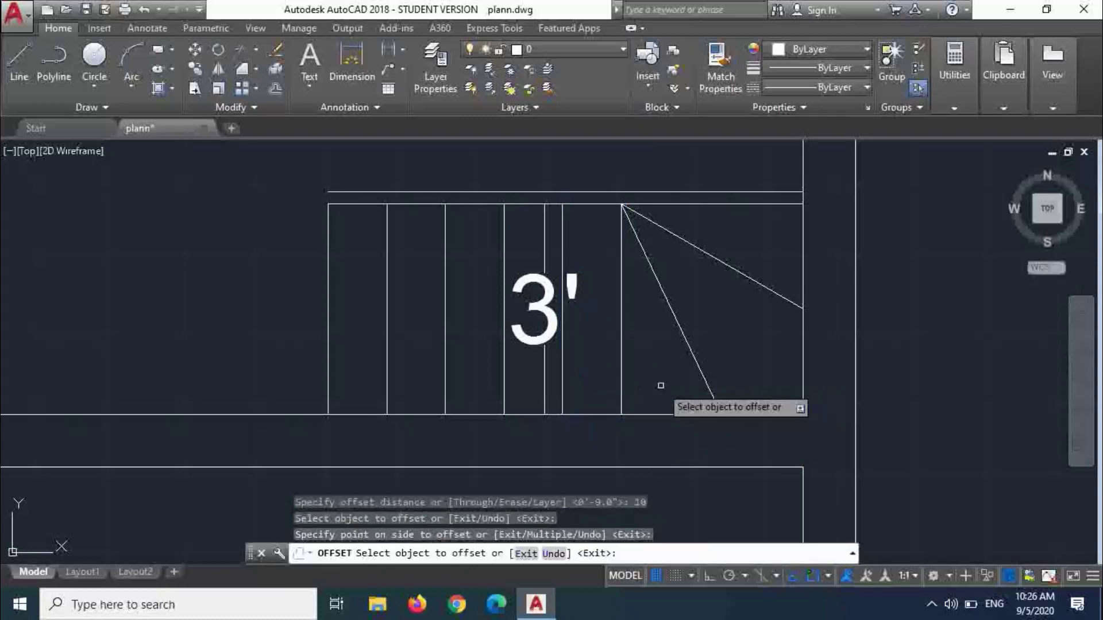
key(Escape)
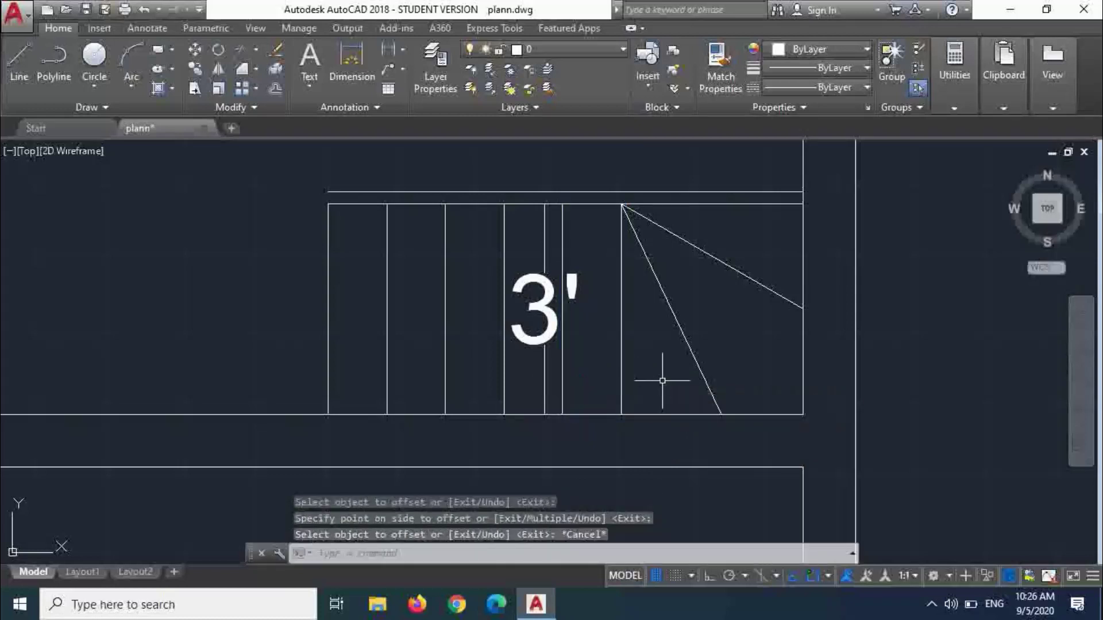
- Extend the new tread line at the winder corner up to the parallel line just above the lower flight
text(ex)
key(Return)
key(Return)
click(621, 325)
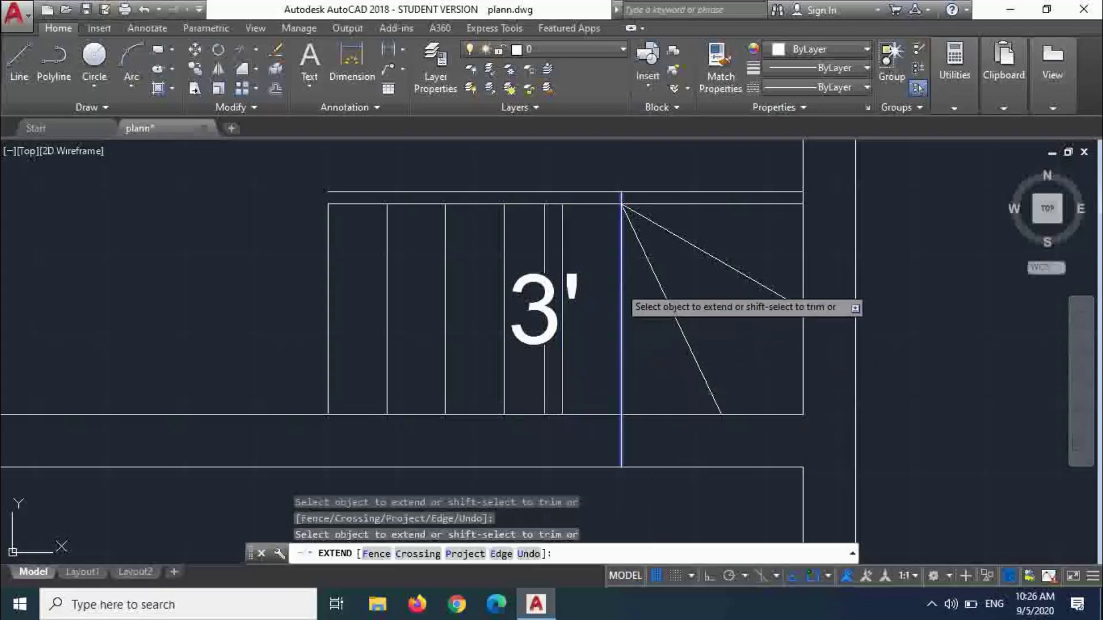
key(ctrl+z)
click(621, 266)
click(620, 256)
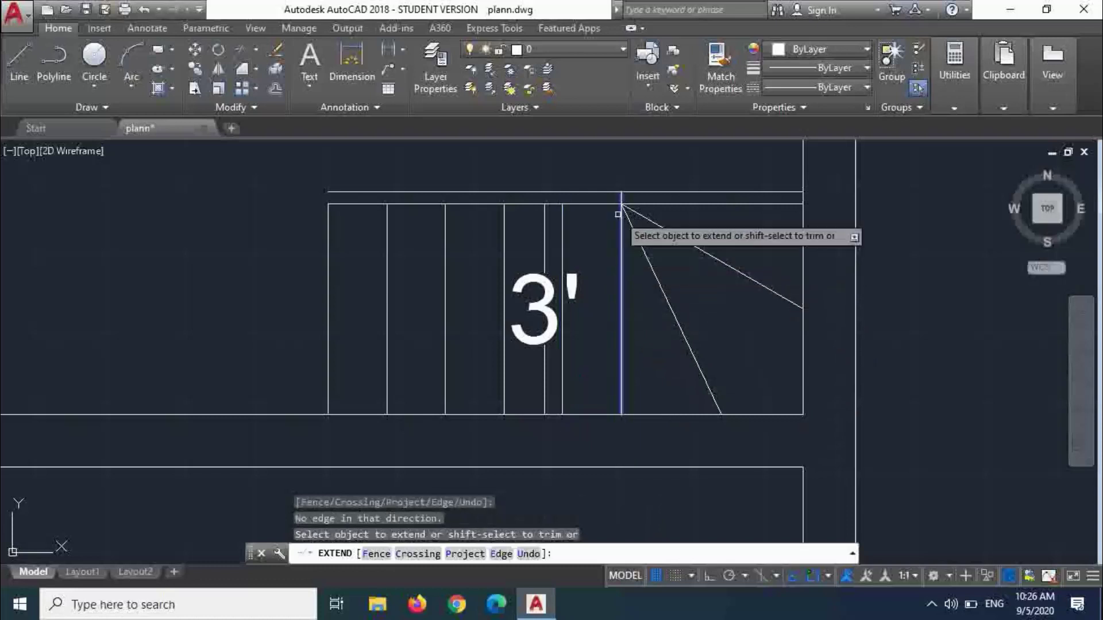
scroll(623, 237, down, 5)
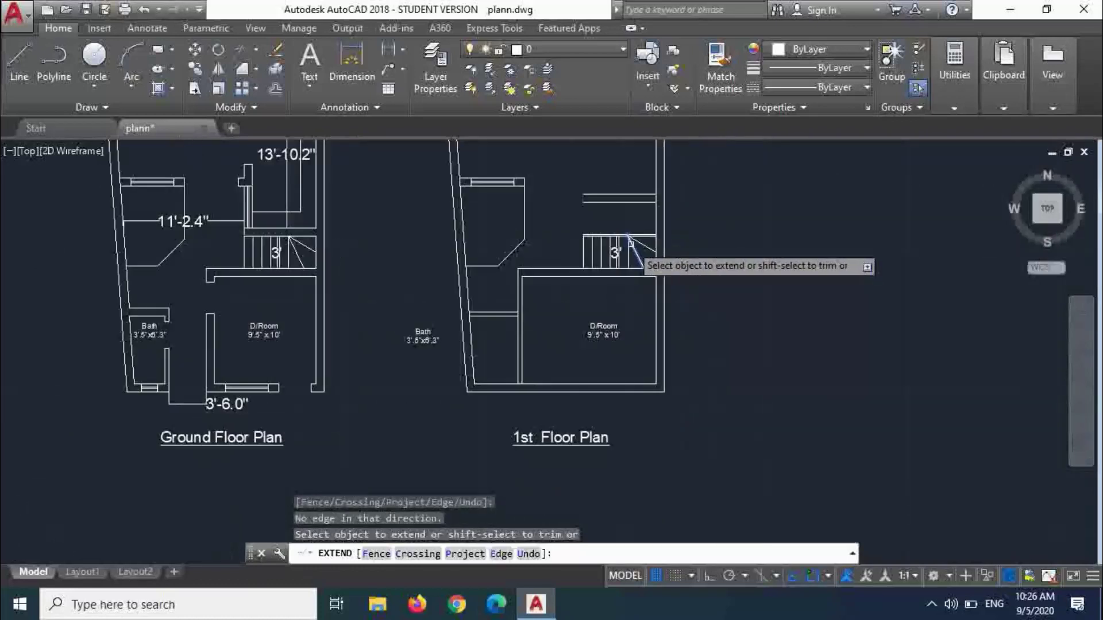
scroll(629, 237, up, 5)
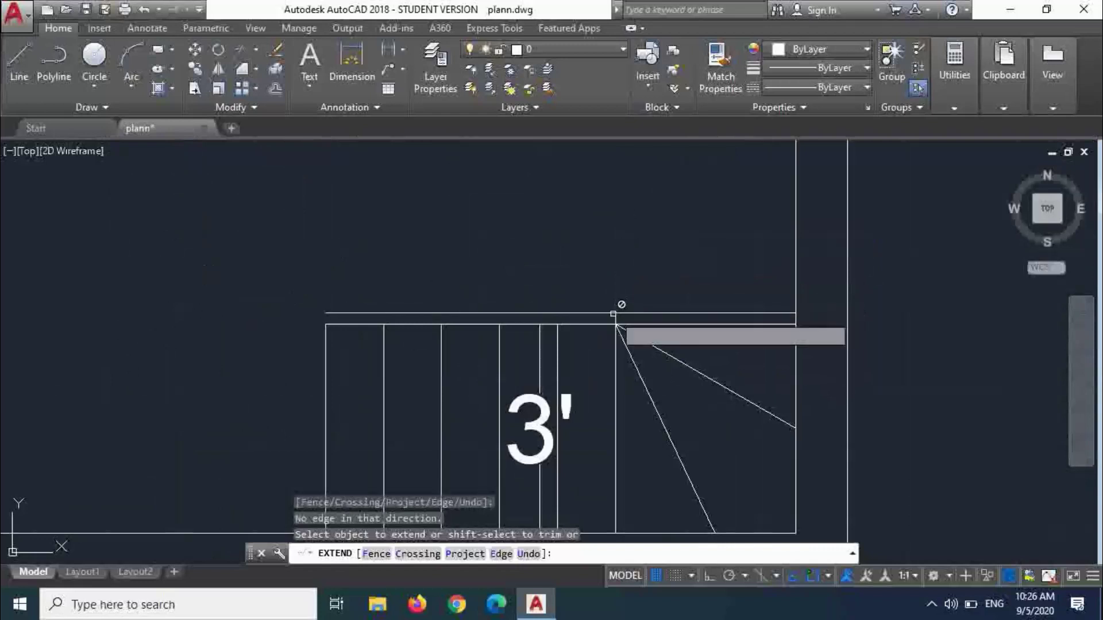
click(613, 314)
click(610, 314)
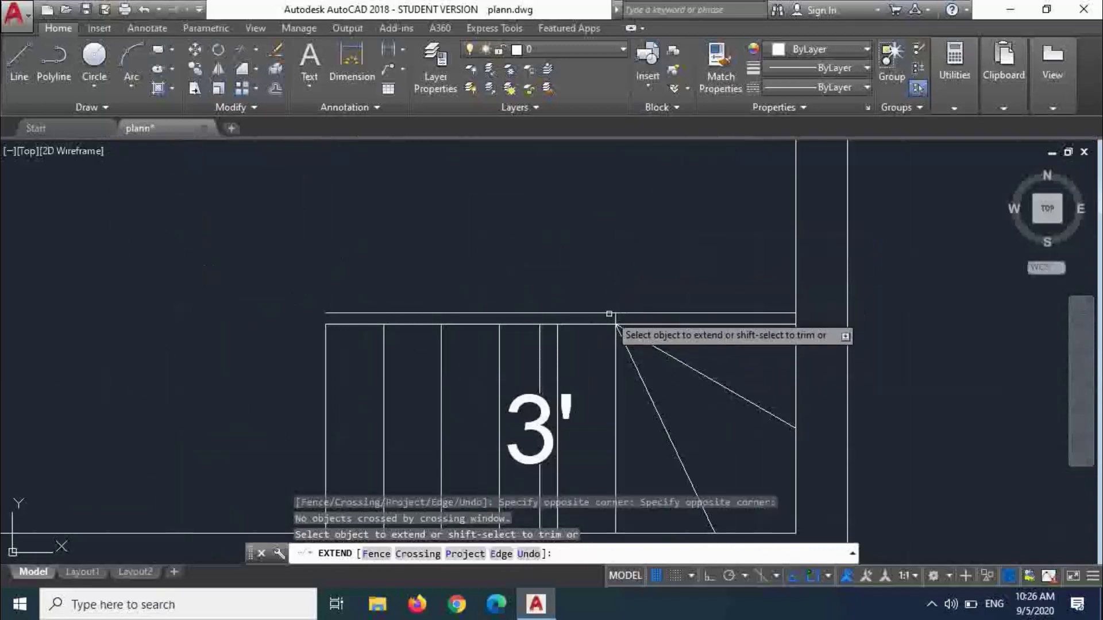
key(Escape)
- Draw a vertical line with Ortho on from the extended tread's top end up to the second flight's upper edge
text(l)
key(Return)
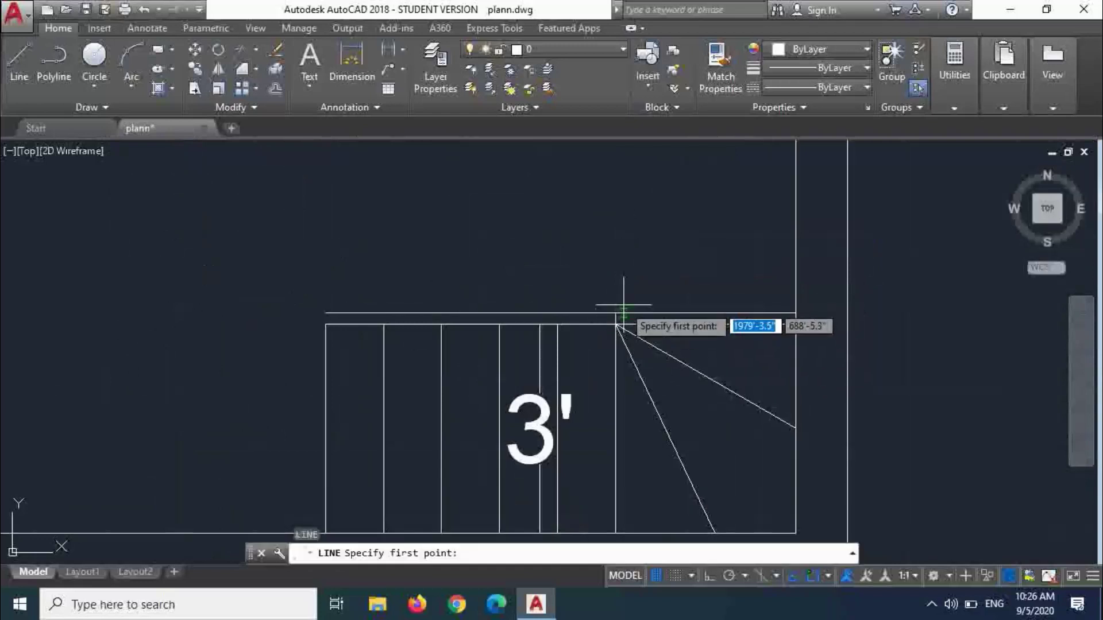
click(614, 313)
scroll(615, 316, down, 2)
scroll(618, 321, down, 2)
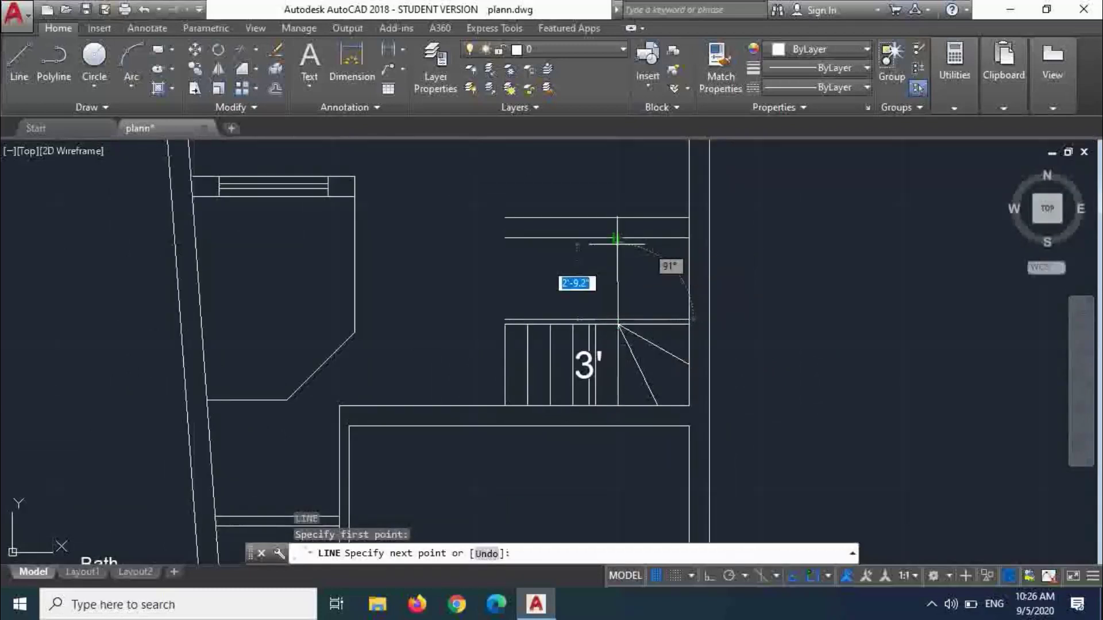
key(F8)
key(Escape)
scroll(632, 345, up, 4)
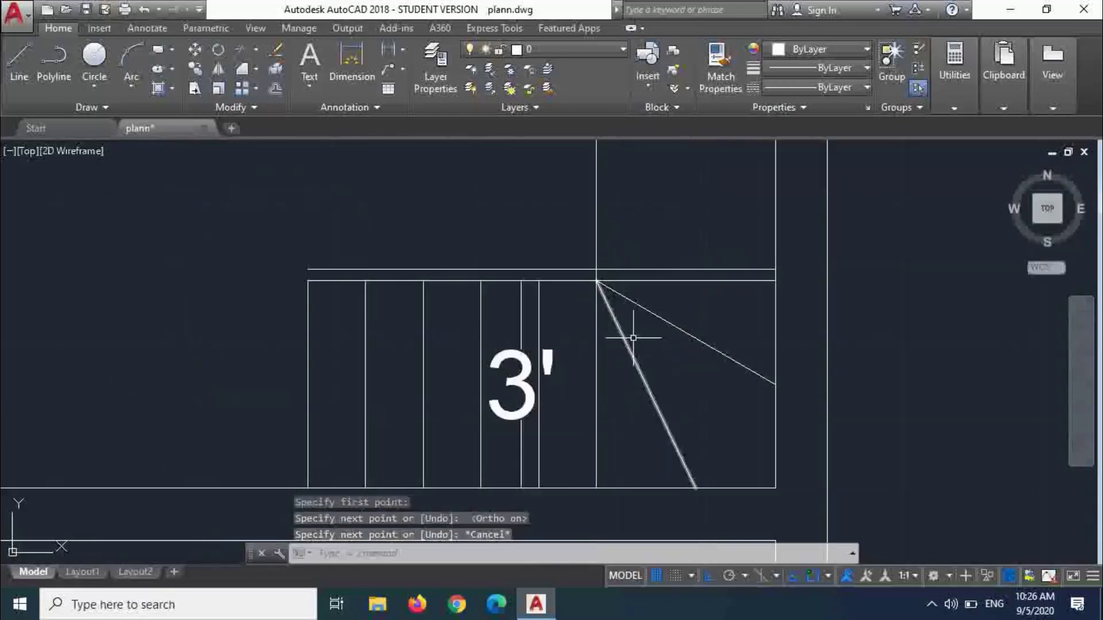
- Trim the short vertical piece between the two parallel lines separating the flights at the winder corner
text(tr)
key(Return)
key(Return)
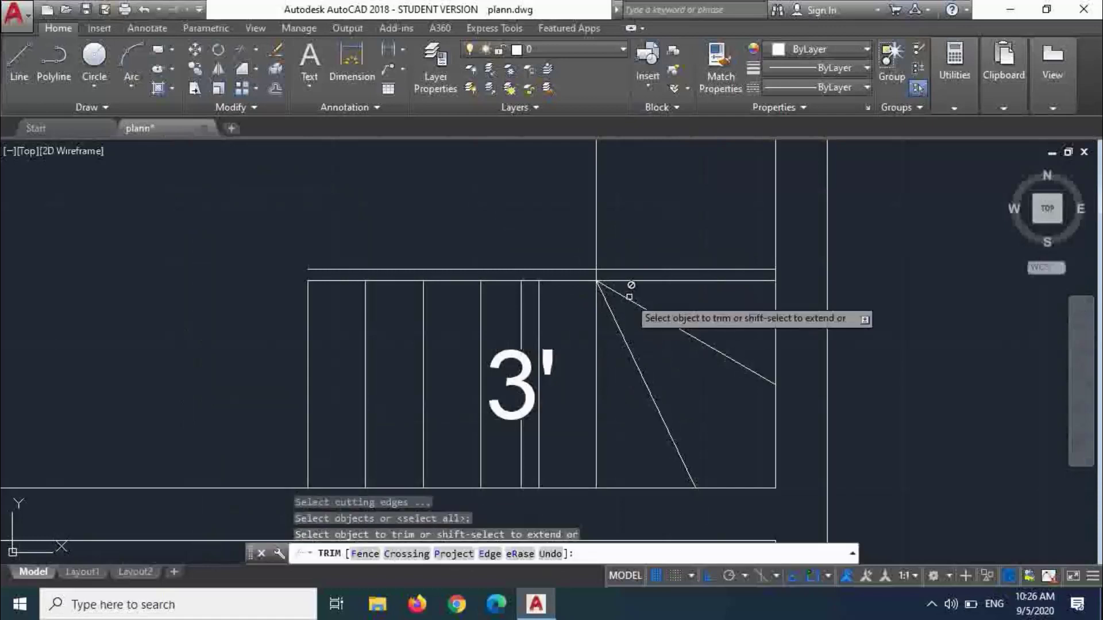
scroll(601, 275, up, 2)
click(602, 272)
click(532, 270)
scroll(653, 330, down, 6)
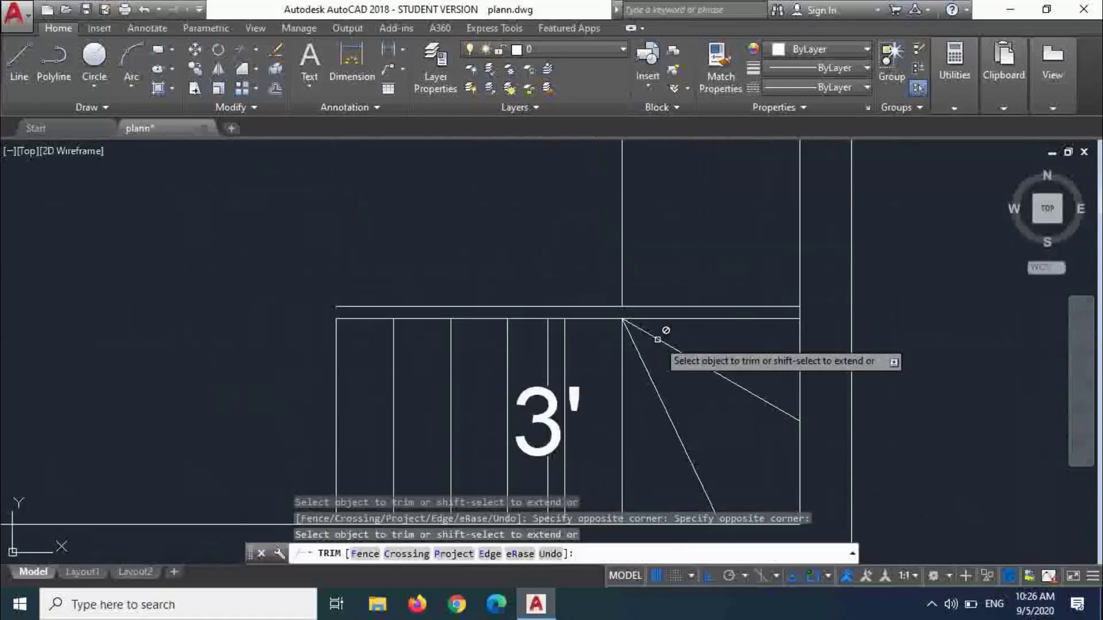
scroll(661, 344, up, 1)
key(Escape)
- Draw a vertical line closing the second flight's open left end between its upper and lower edges
scroll(577, 295, up, 2)
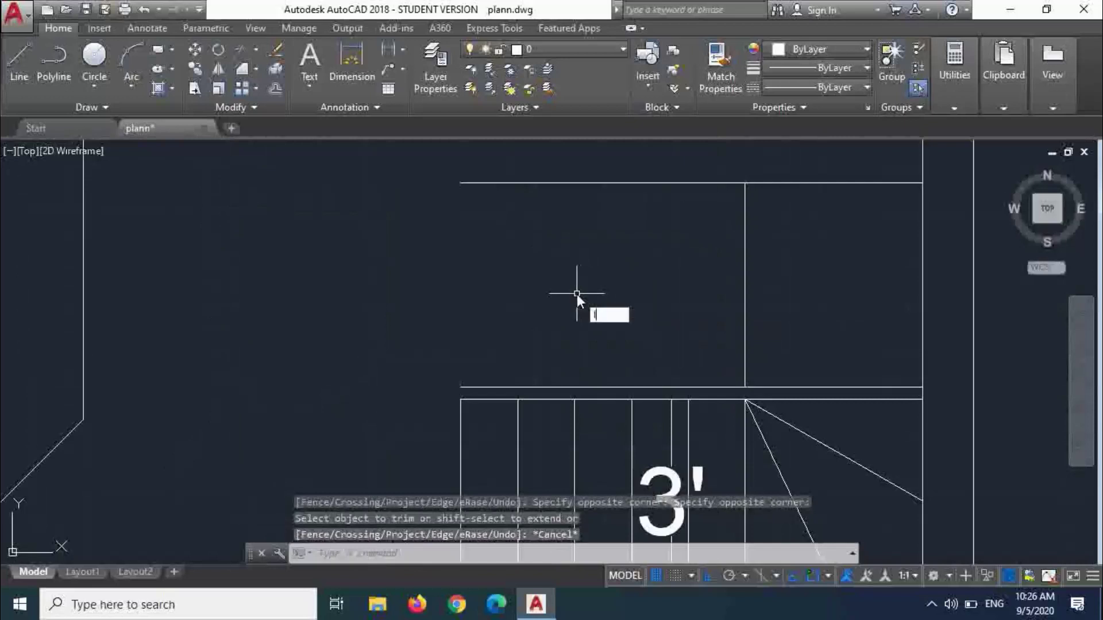
text(l)
key(Return)
click(460, 183)
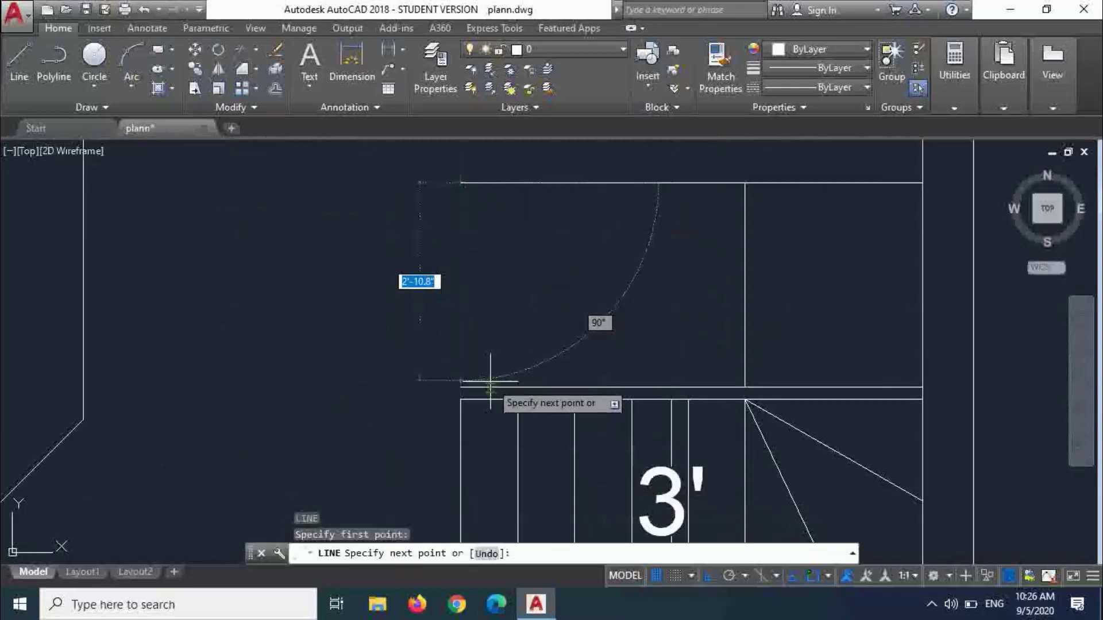
click(460, 386)
key(Escape)
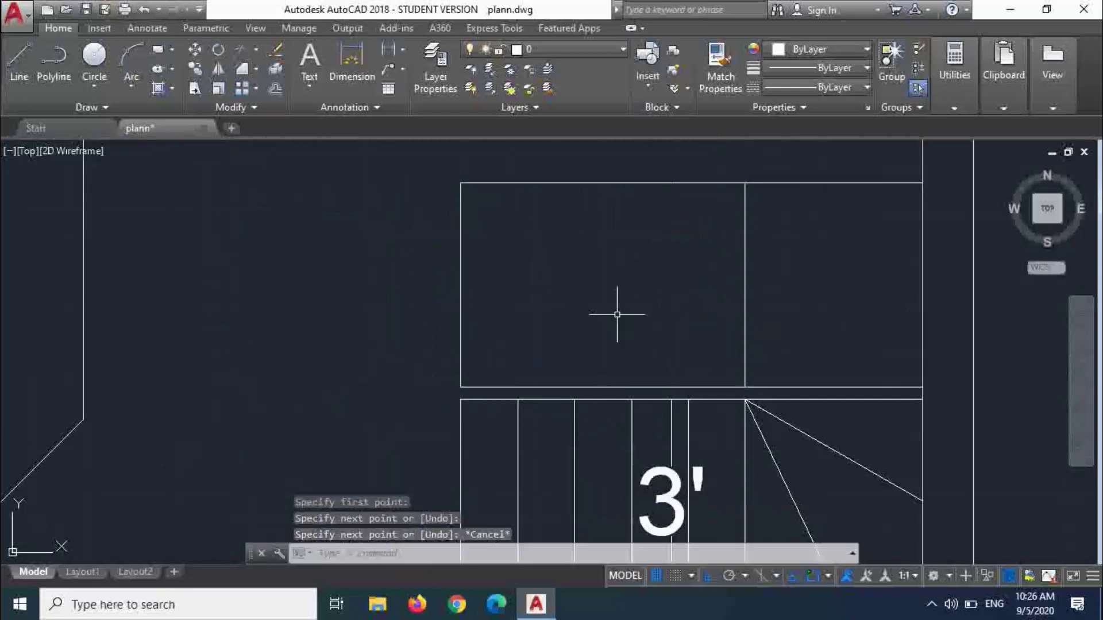
- Offset the second flight's left end line 10" to the right four times in succession to form the treads
key(Return)
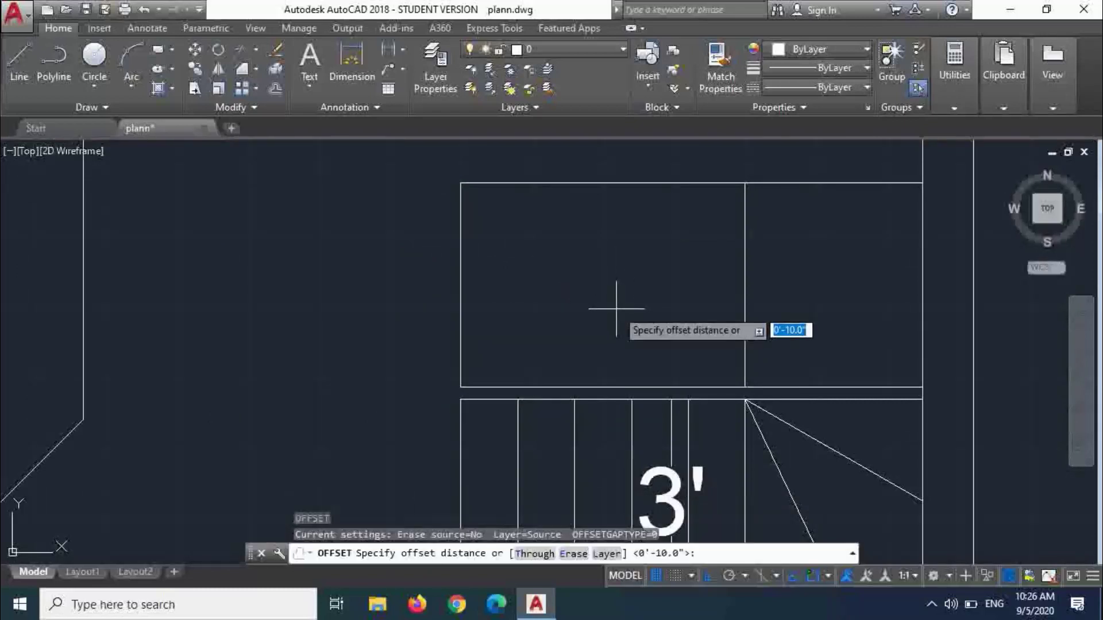
text(10)
key(Return)
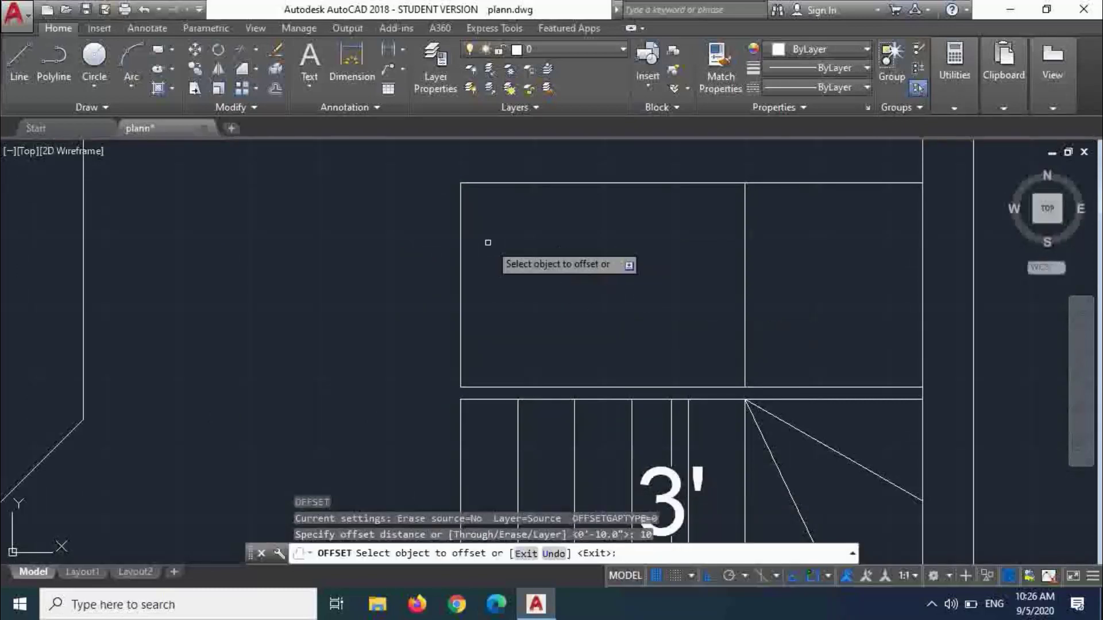
click(460, 244)
click(494, 250)
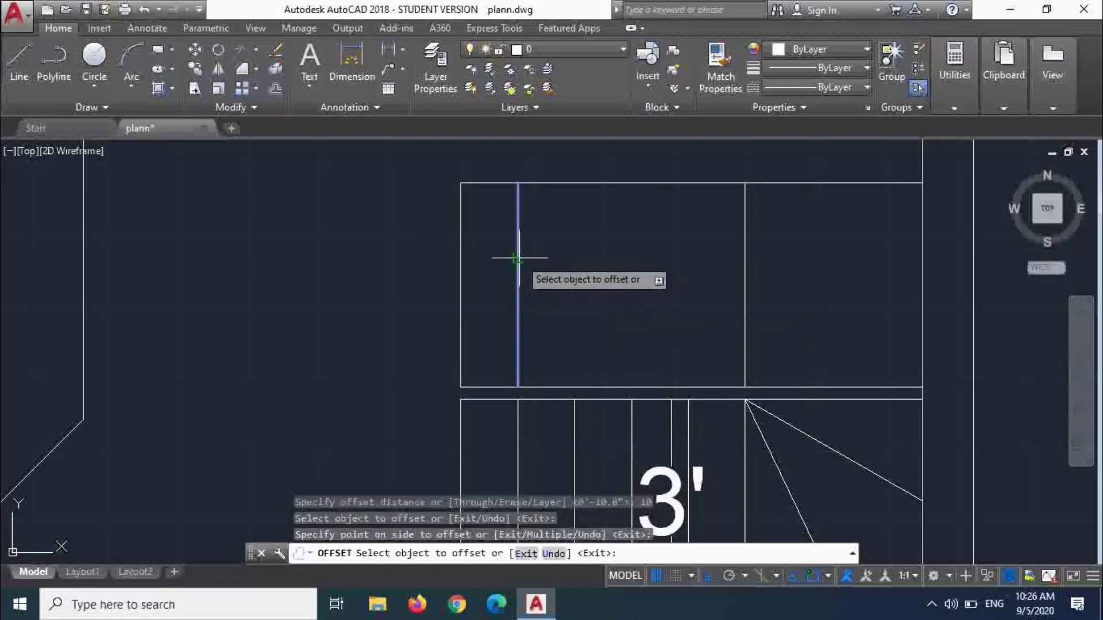
click(517, 256)
click(560, 263)
click(574, 265)
click(613, 272)
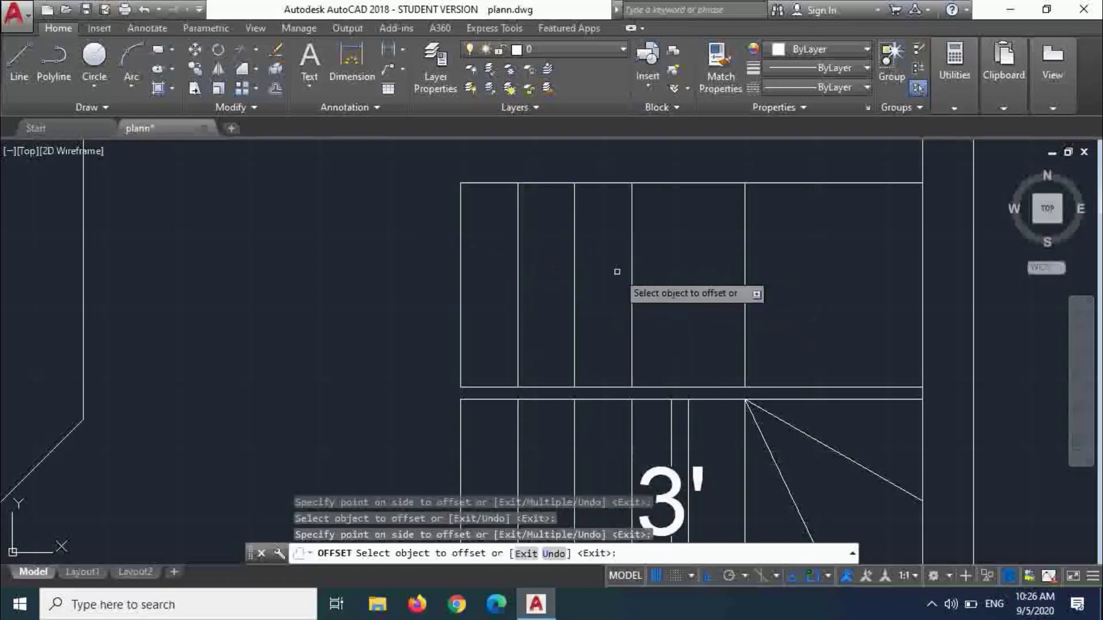
click(631, 266)
click(658, 279)
key(Escape)
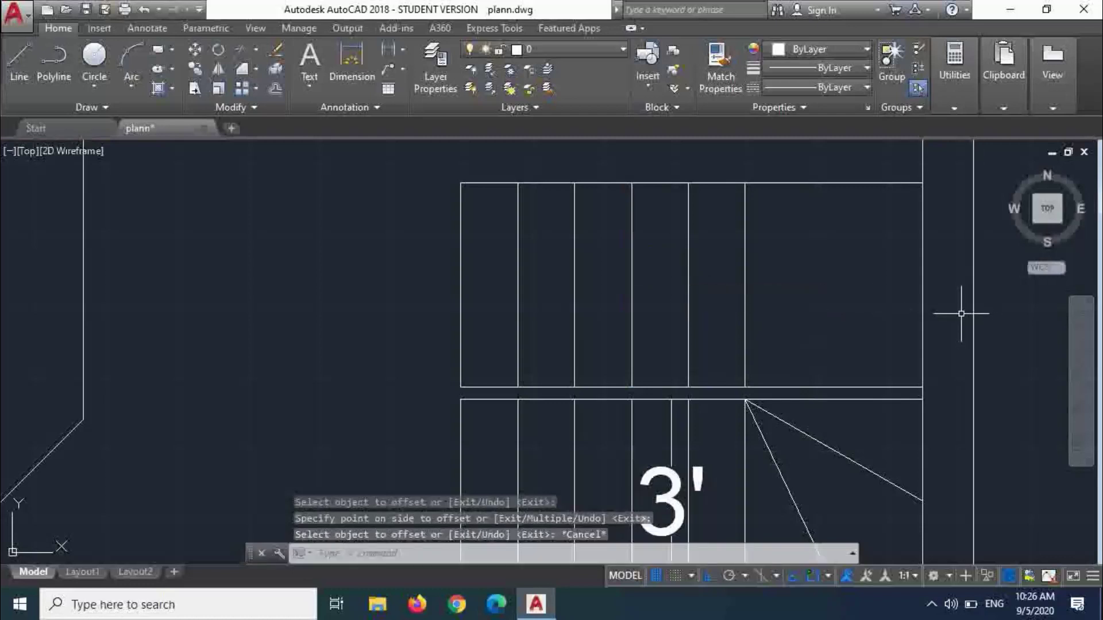
- Trim the piece of the right wall's inner line lying in the narrow gap between the two flights
text(tr)
key(Return)
key(Return)
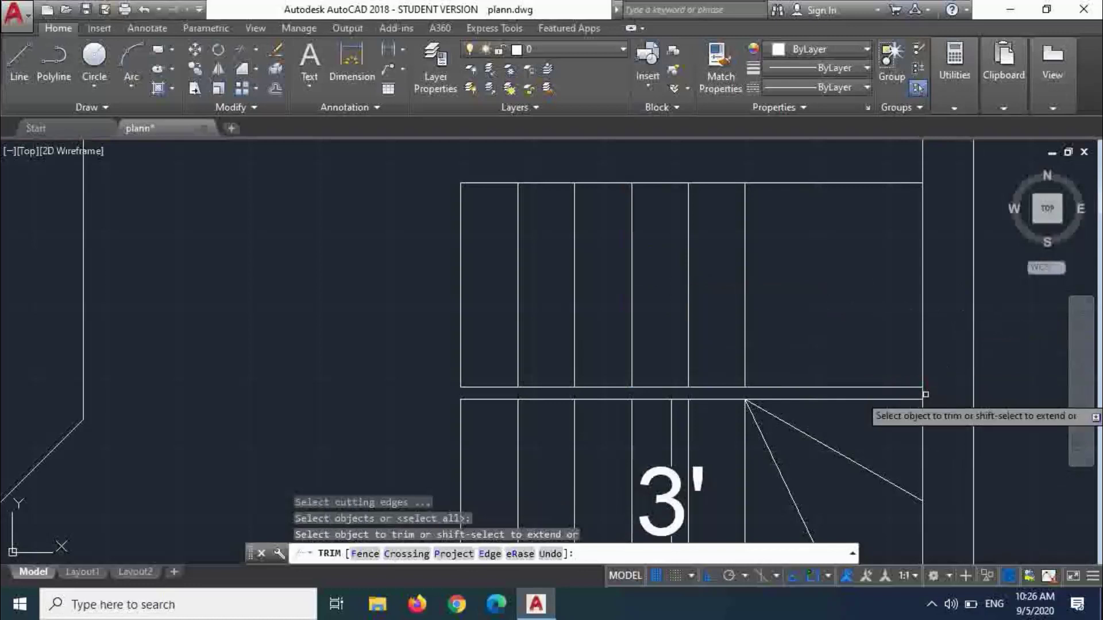
click(919, 390)
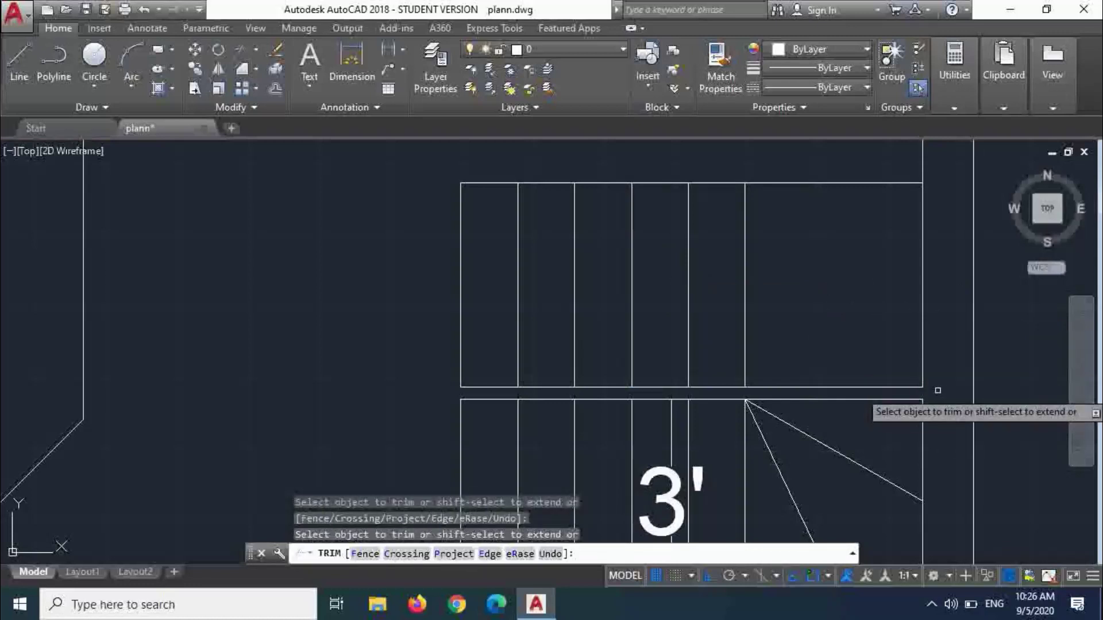
key(Escape)
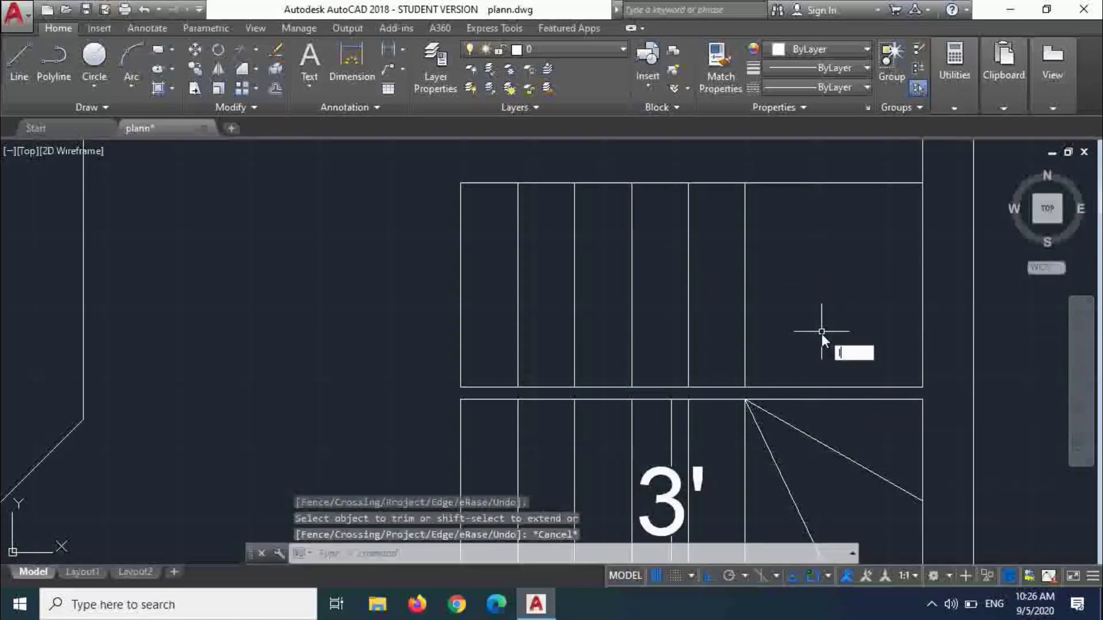
text(l)
key(Escape)
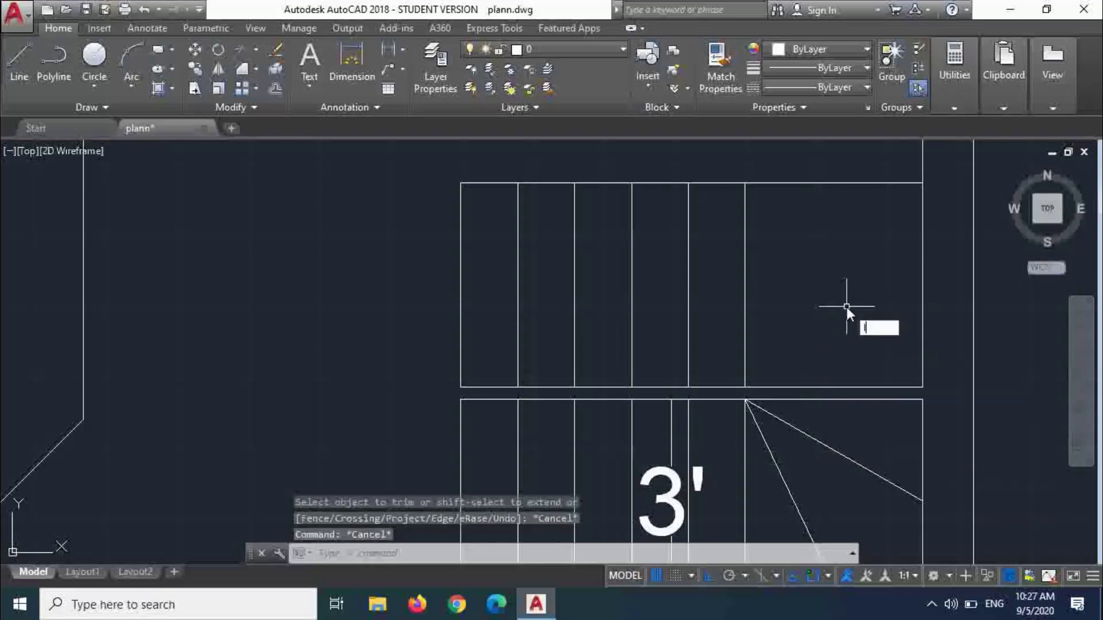
text(l)
key(Return)
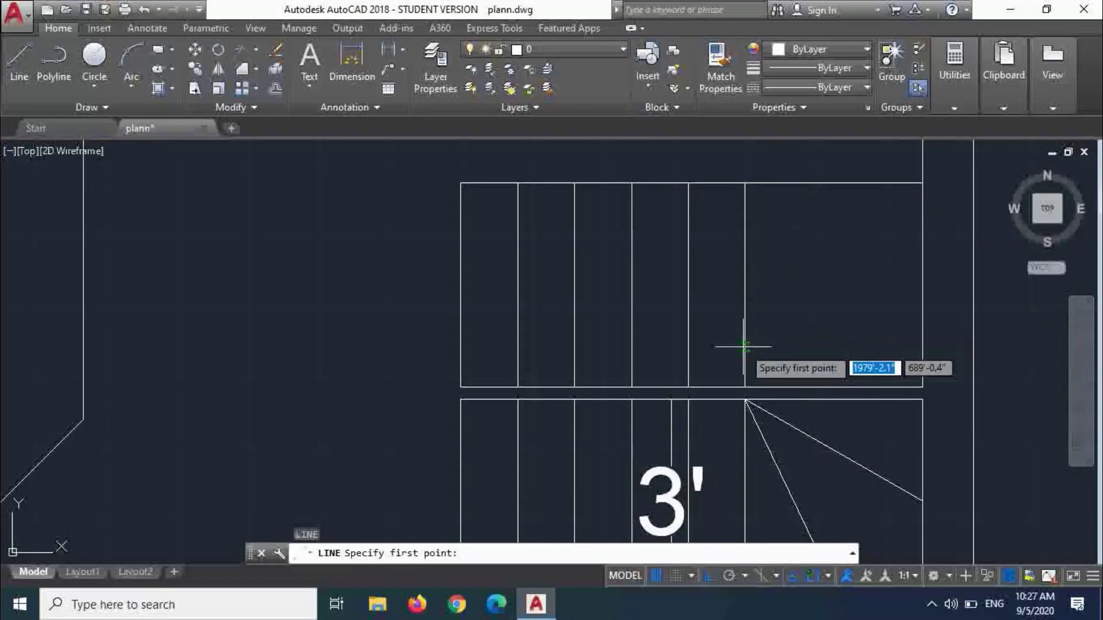
click(745, 399)
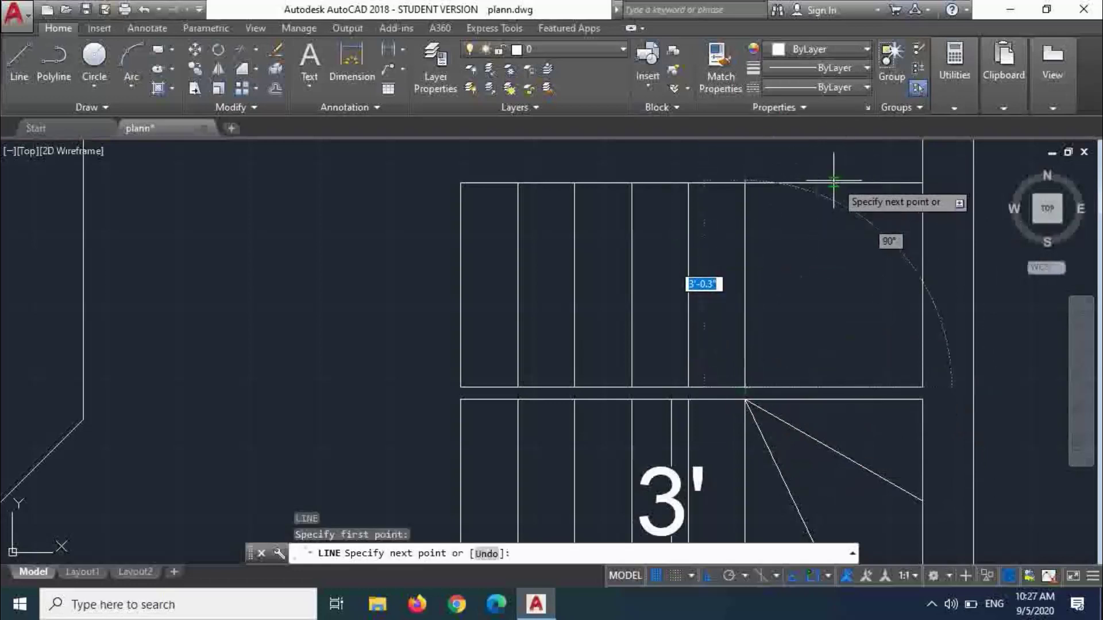
key(Escape)
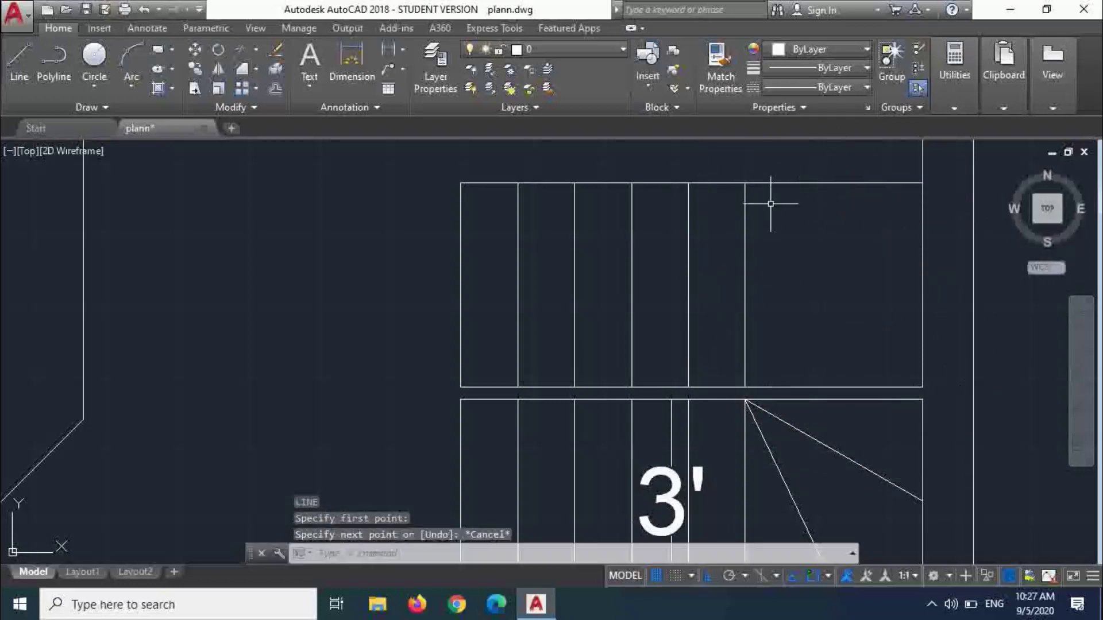
- Trim the second flight's upper edge between its two rightmost vertical tread lines
text(tr)
key(Return)
key(Return)
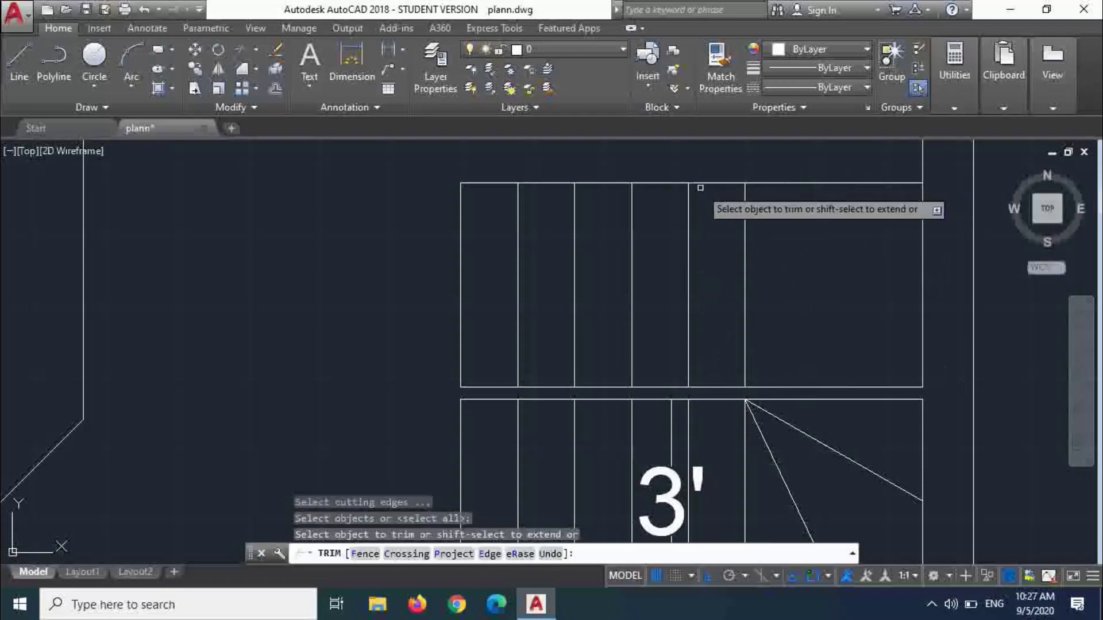
click(704, 185)
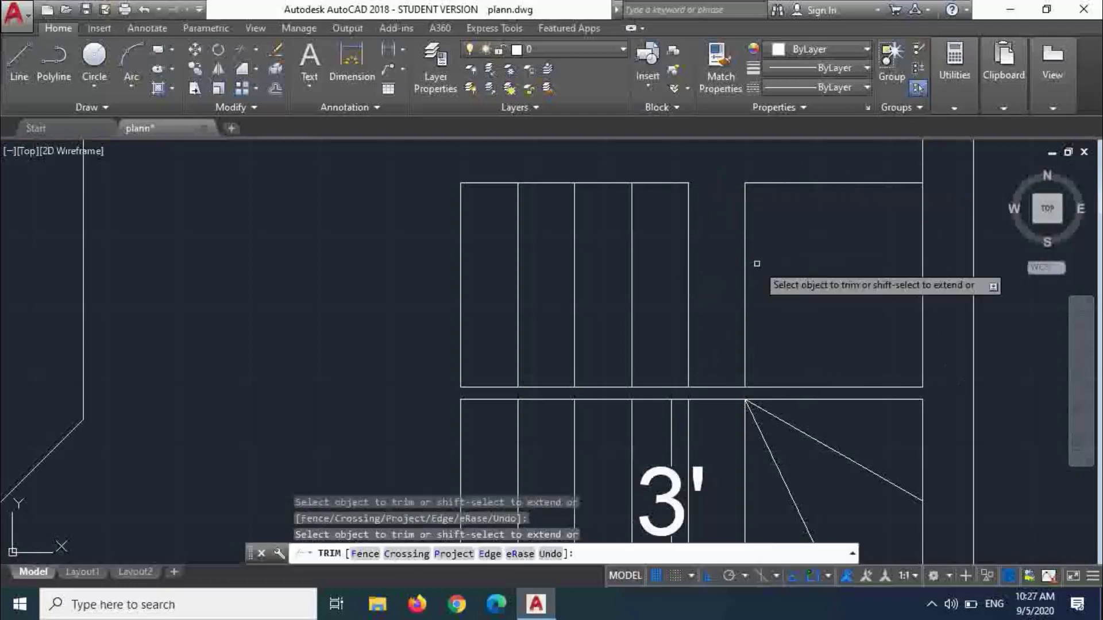
key(Escape)
- Draw a winder line from the second flight's inner landing corner to the midpoint of the landing's upper edge
text(l)
key(Return)
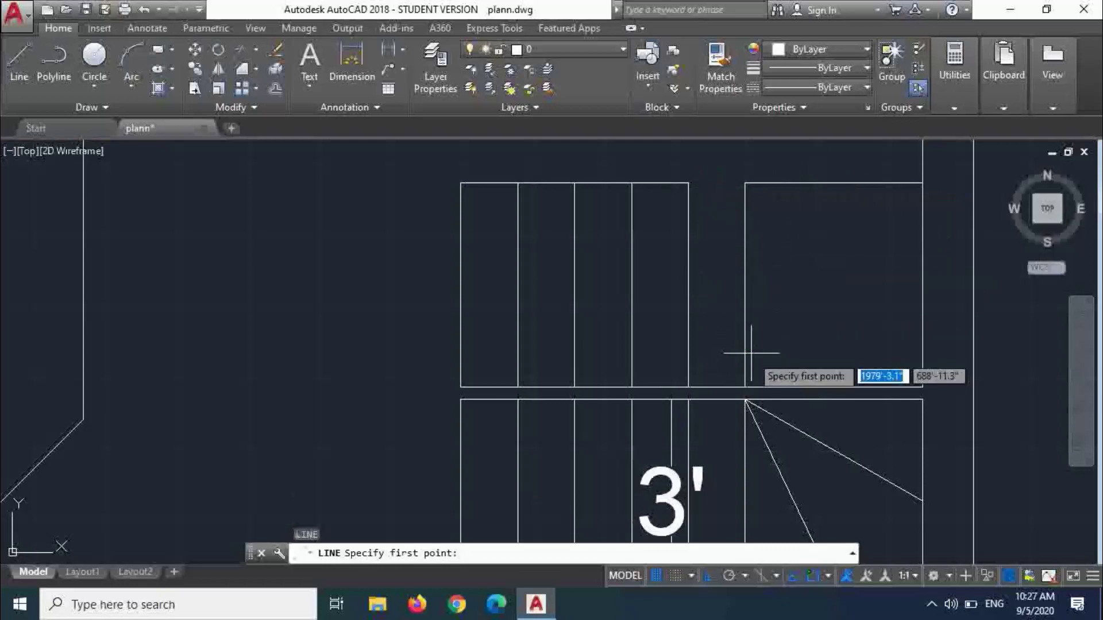
click(745, 387)
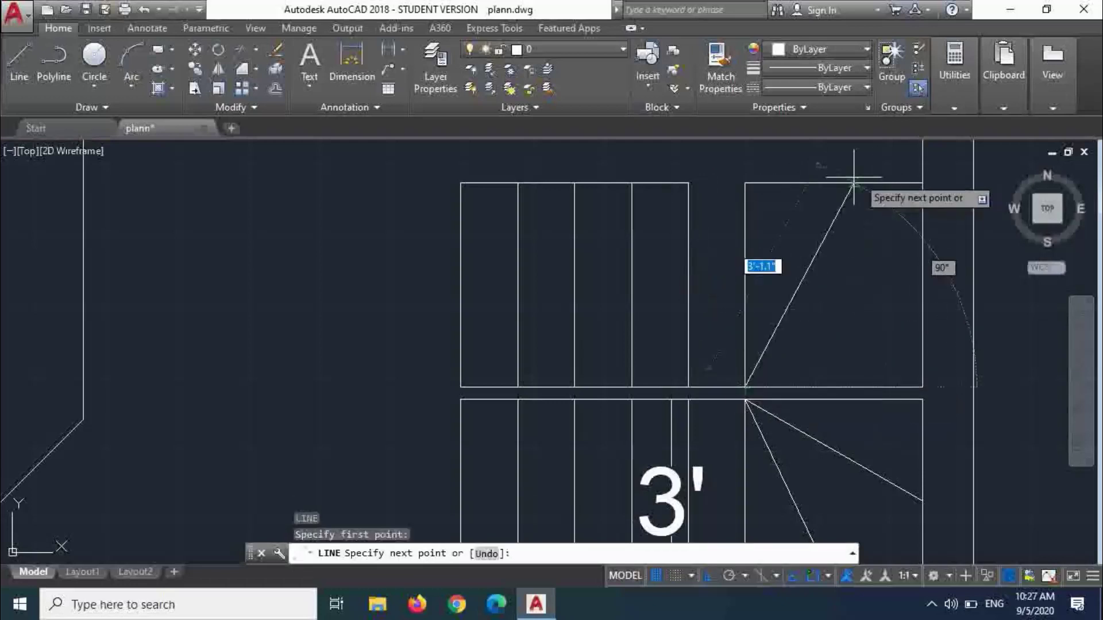
click(833, 183)
key(Escape)
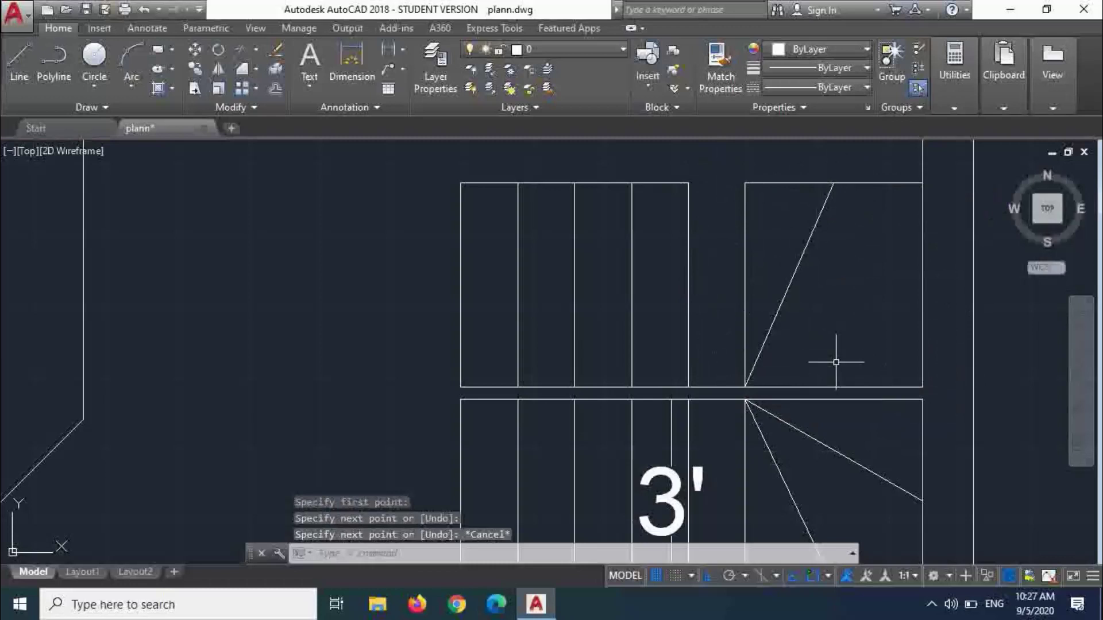
- Draw a vertical helper line along the landing's right side, from its upper to its lower corner
key(Return)
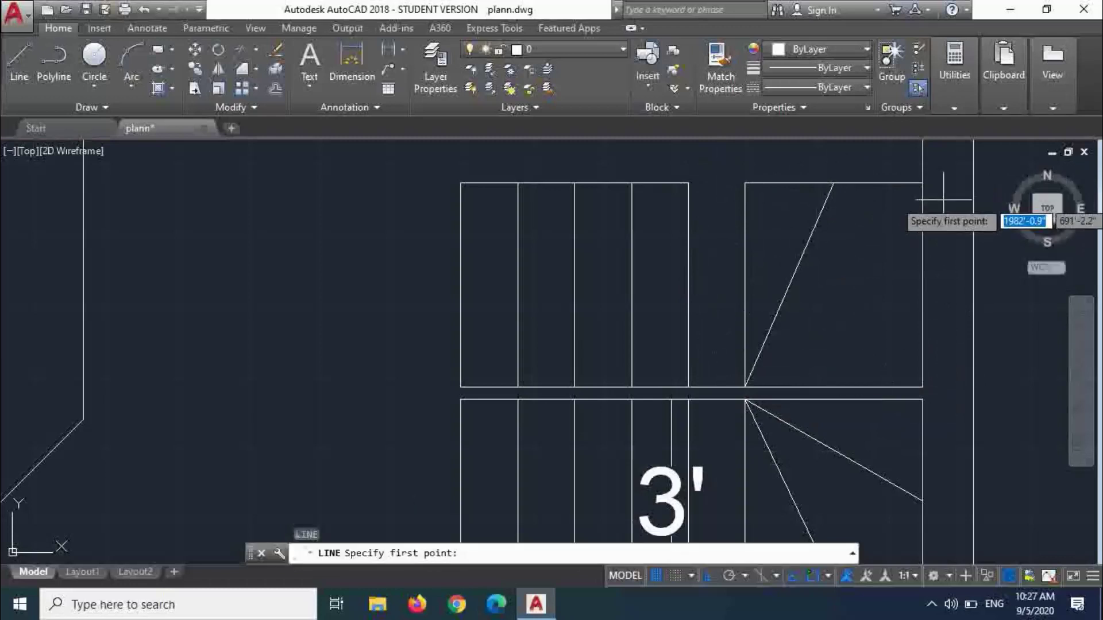
click(922, 183)
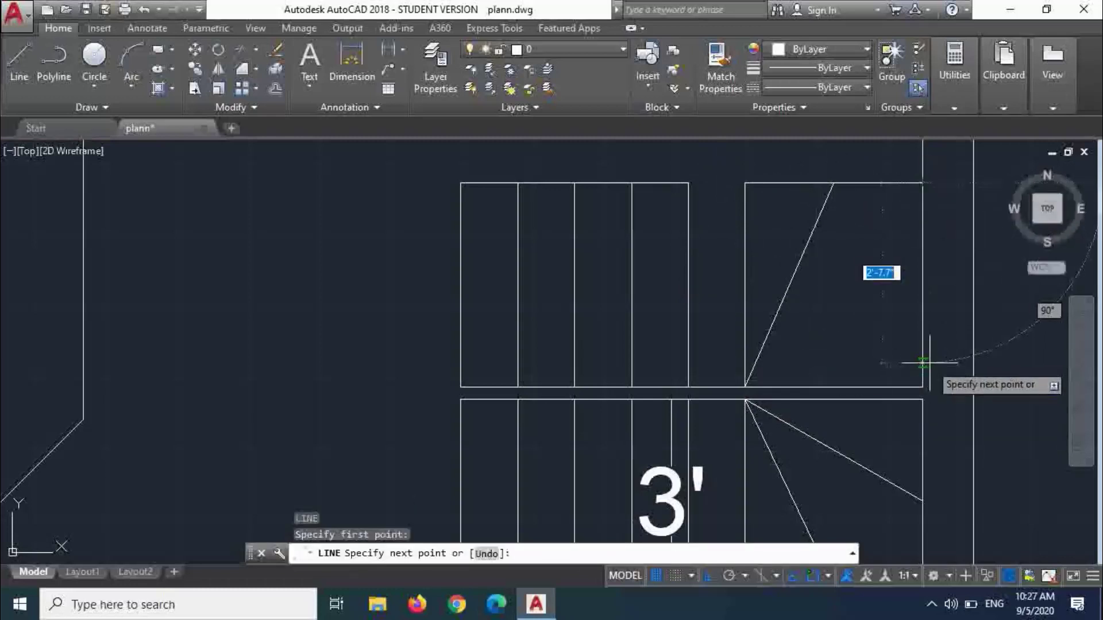
click(923, 387)
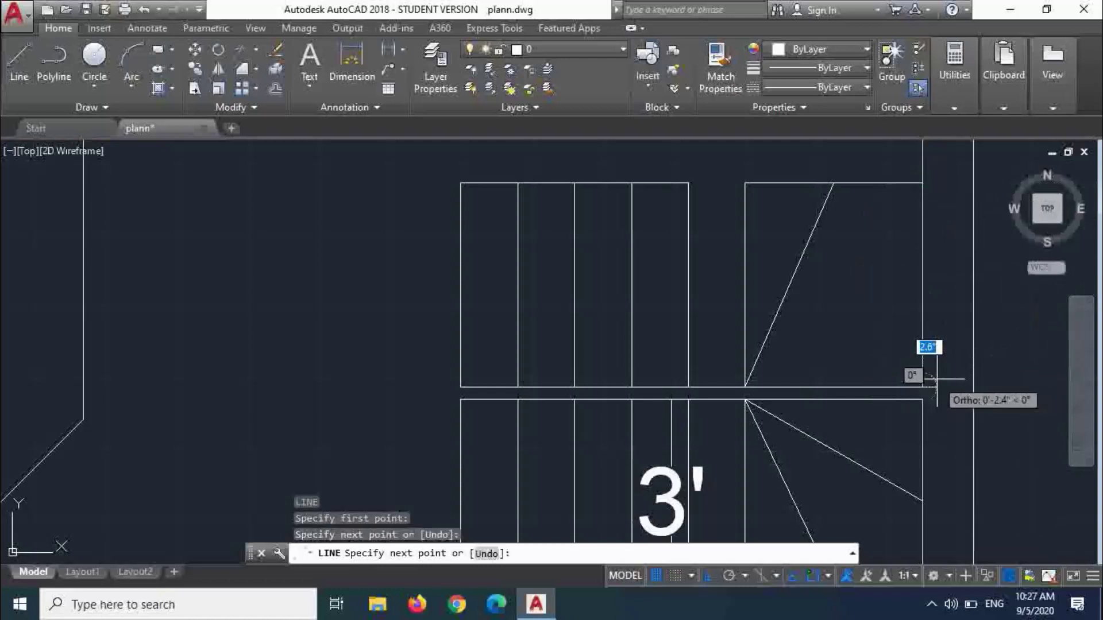
key(Escape)
key(Return)
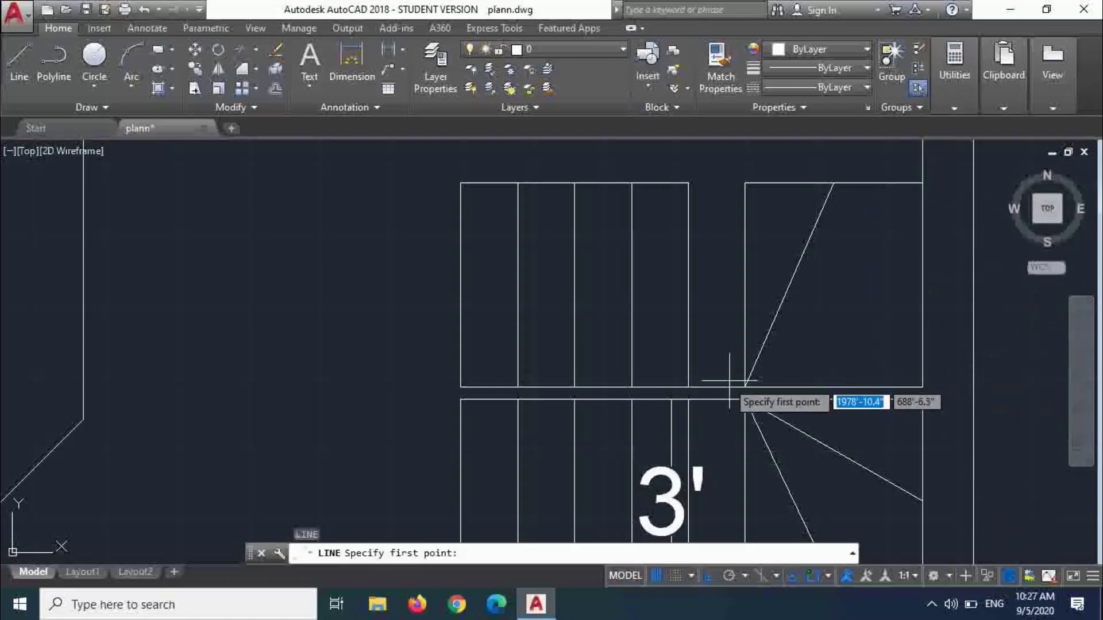
- Draw a second winder line from the inner landing corner to the midpoint of the landing's right side, and erase the helper line
click(745, 387)
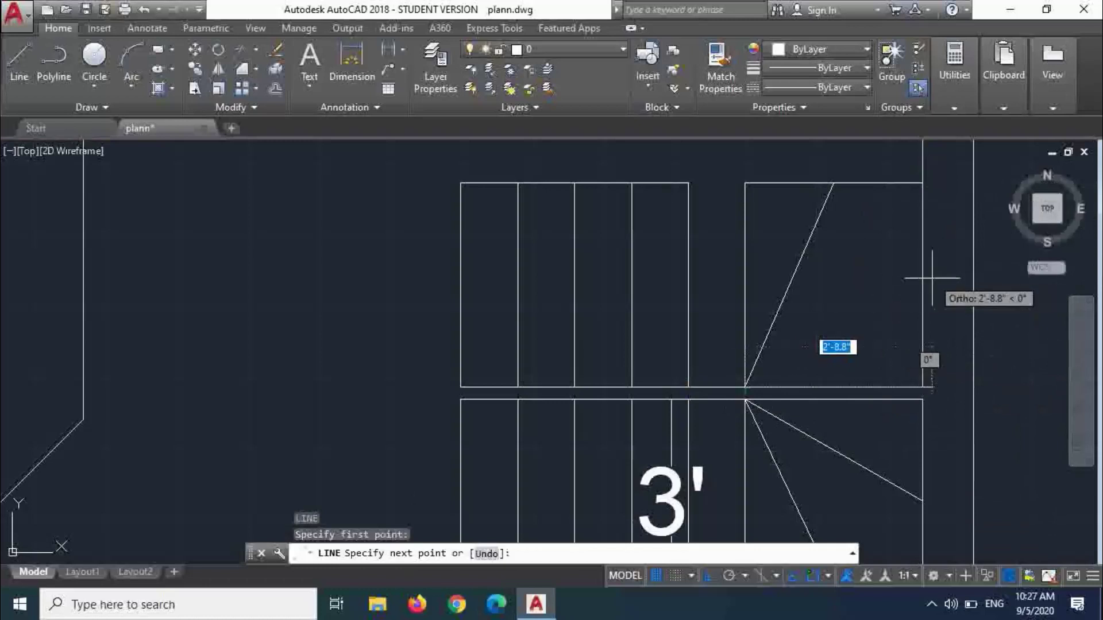
click(922, 285)
key(Escape)
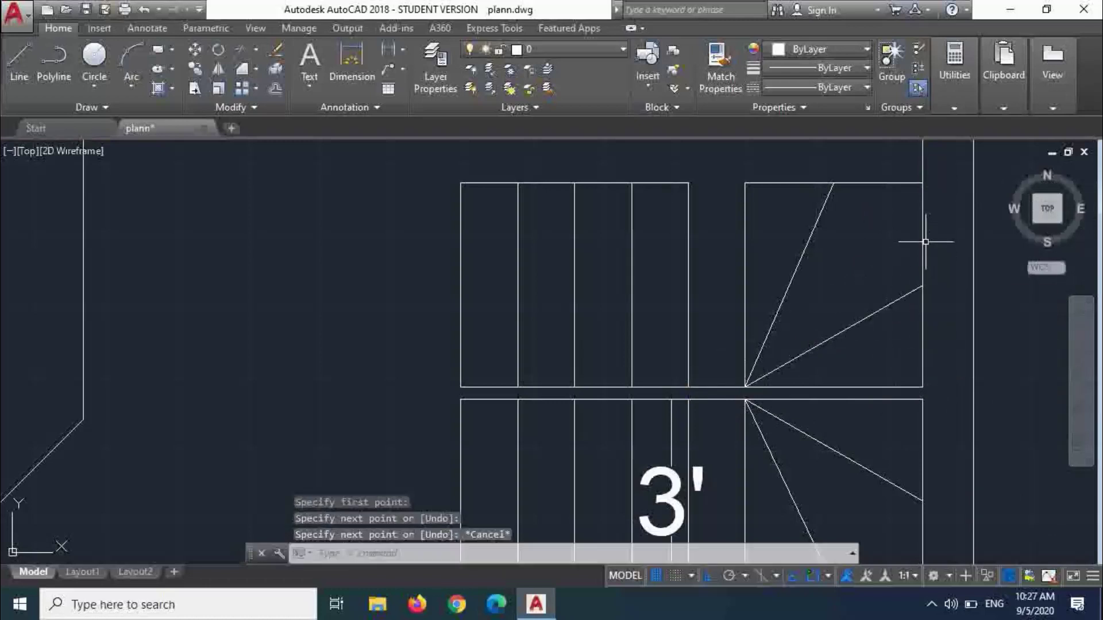
key(Delete)
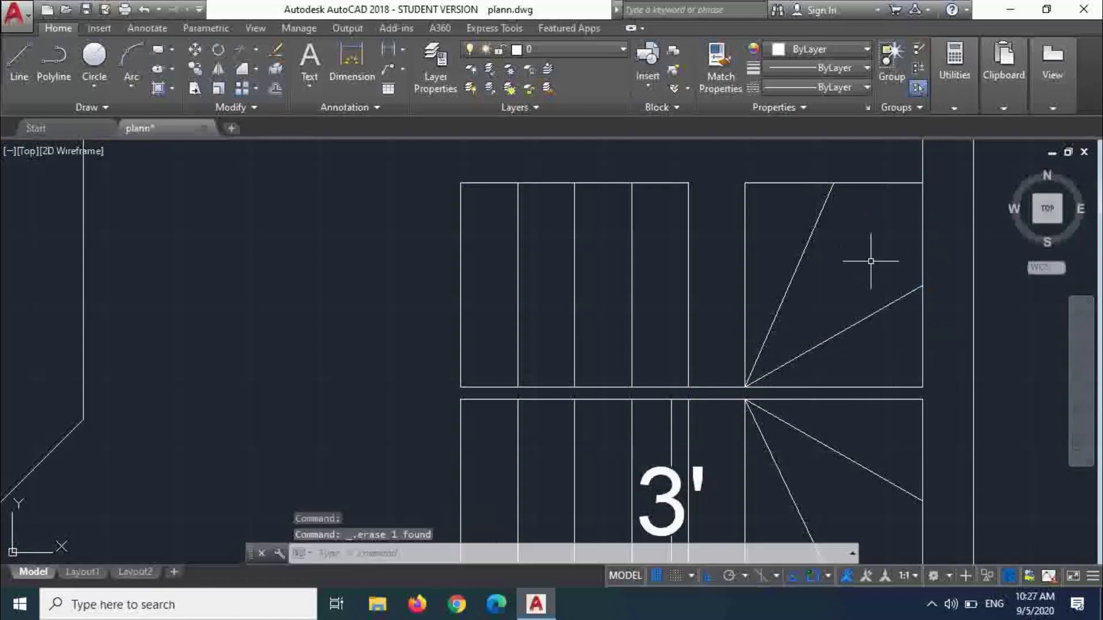
- Extend the second flight's upper edge rightward across the gap to the landing
text(ex)
key(Return)
key(Return)
click(655, 186)
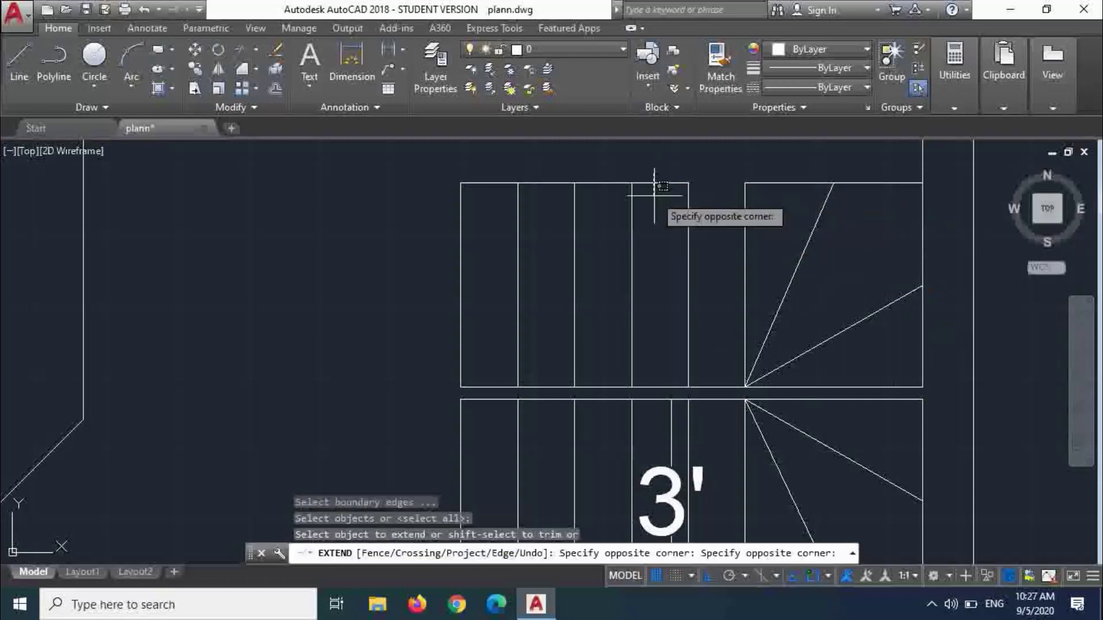
click(665, 229)
key(Escape)
scroll(908, 285, down, 2)
scroll(919, 316, up, 2)
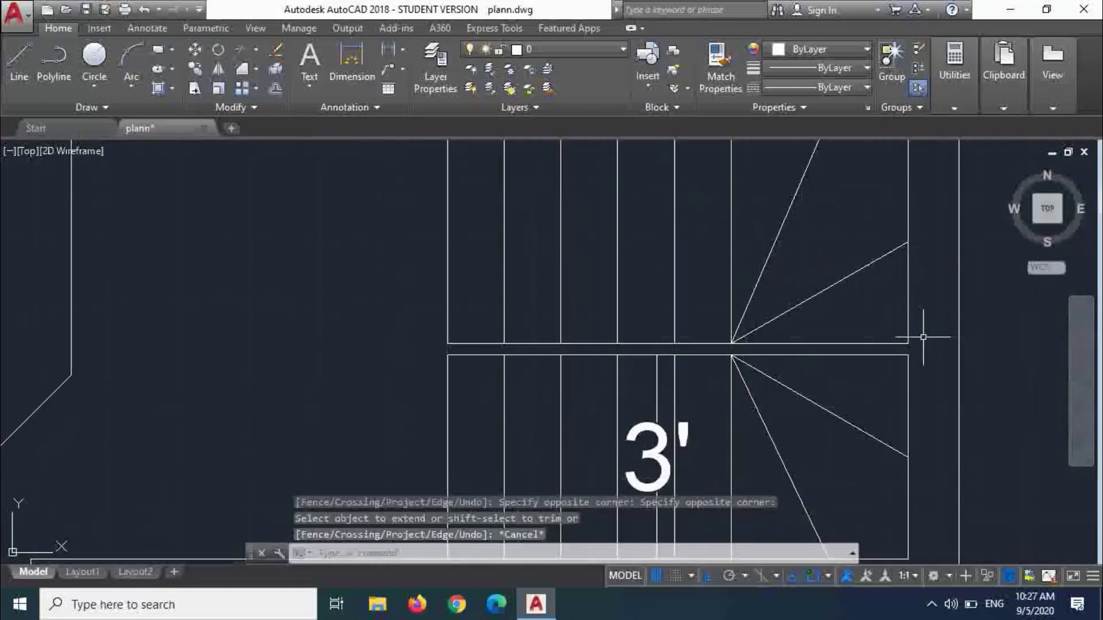
- Extend the right wall's inner line downward across the narrow gap between the two flights
key(Return)
key(Return)
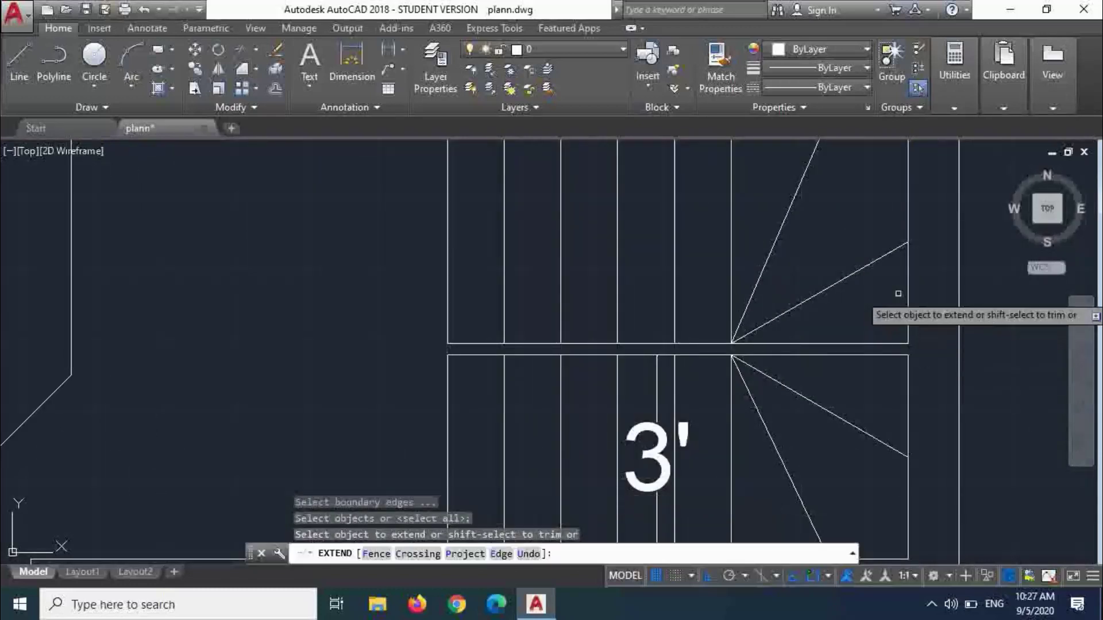
click(898, 295)
click(916, 298)
scroll(936, 339, down, 2)
key(Escape)
scroll(579, 312, up, 3)
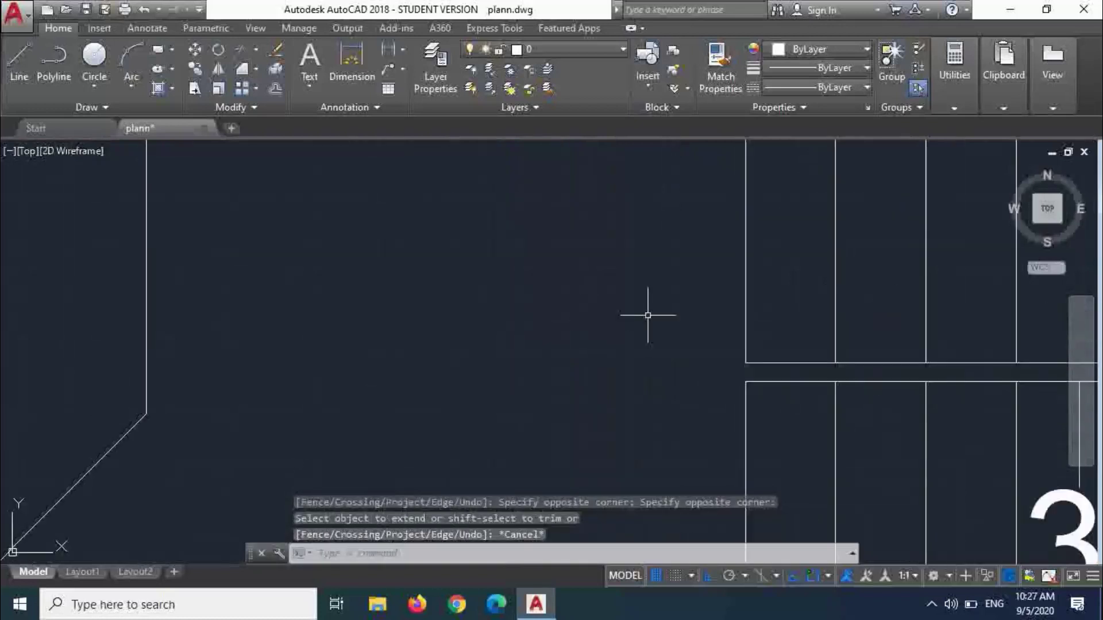
- Fillet the left ends of the two parallel lines between the flights to close the gap with a rounded cap
text(f)
key(Return)
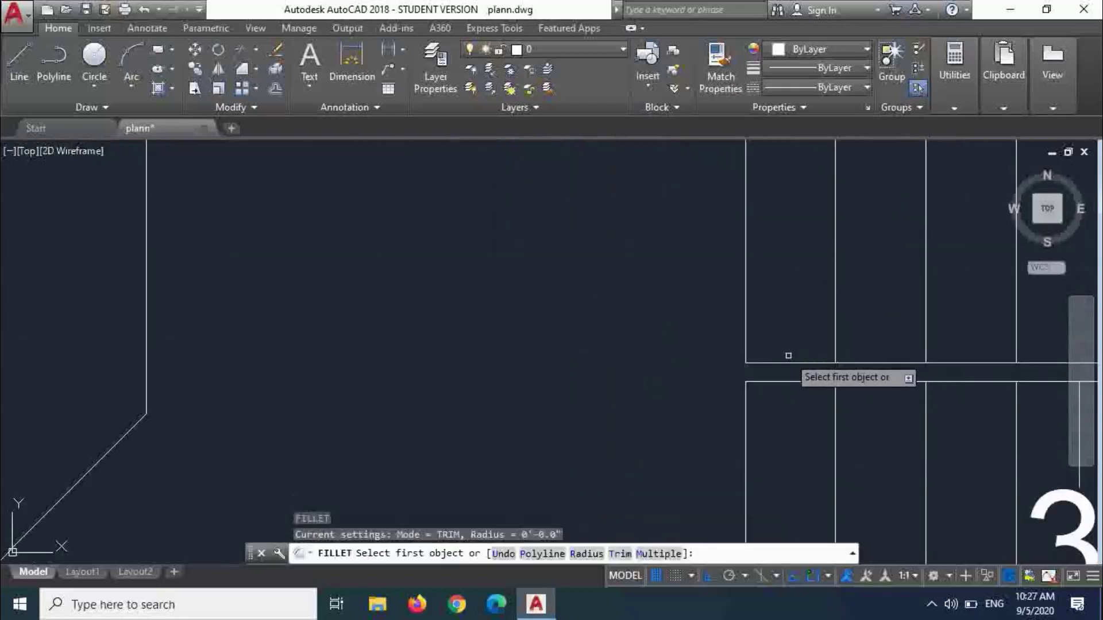
click(788, 361)
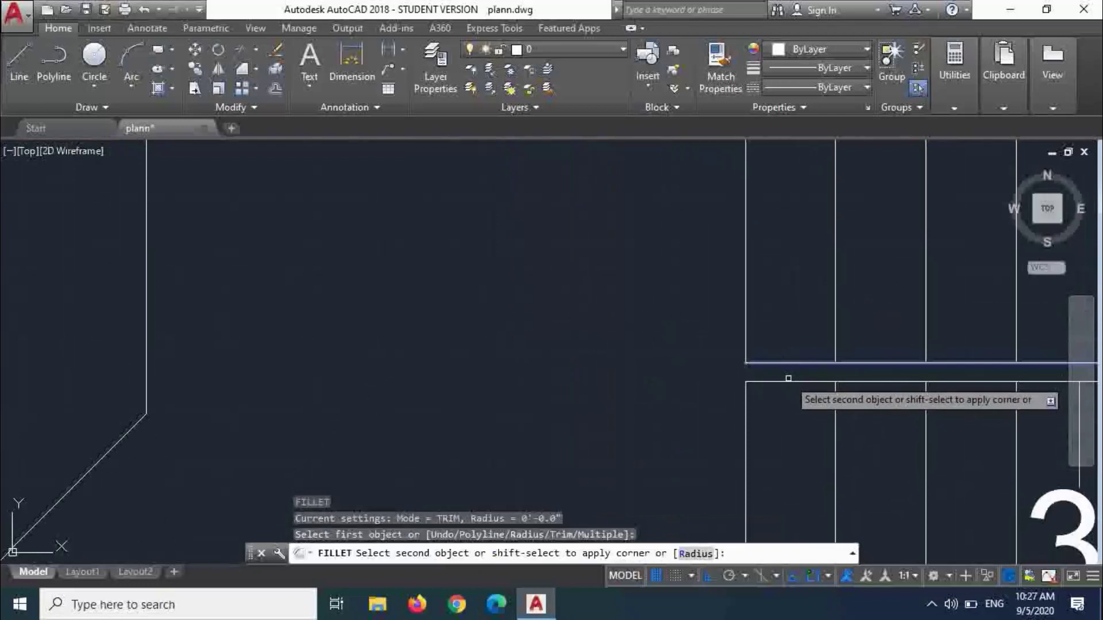
click(787, 382)
scroll(668, 332, down, 5)
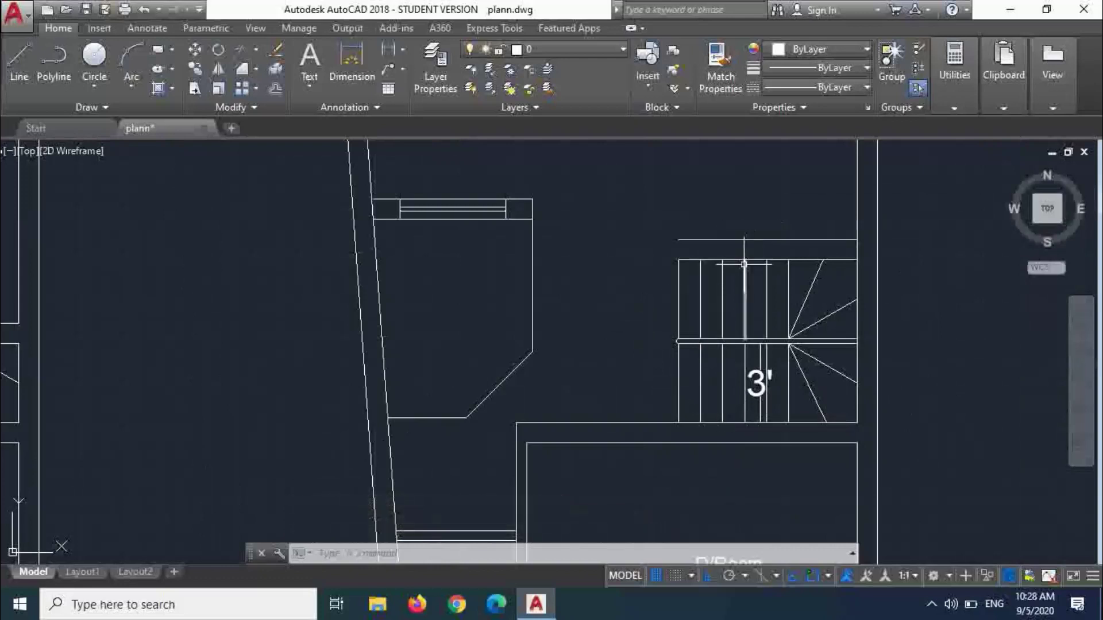
- Offset the horizontal line just above the 1st Floor staircase 5.6' upward
scroll(750, 264, down, 8)
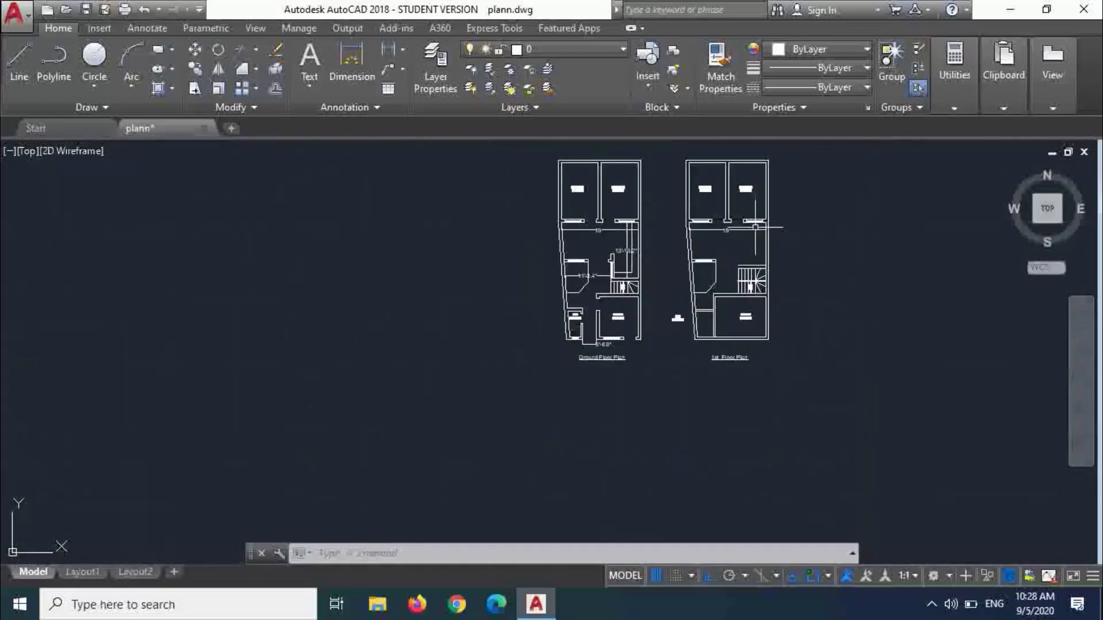
scroll(753, 226, up, 6)
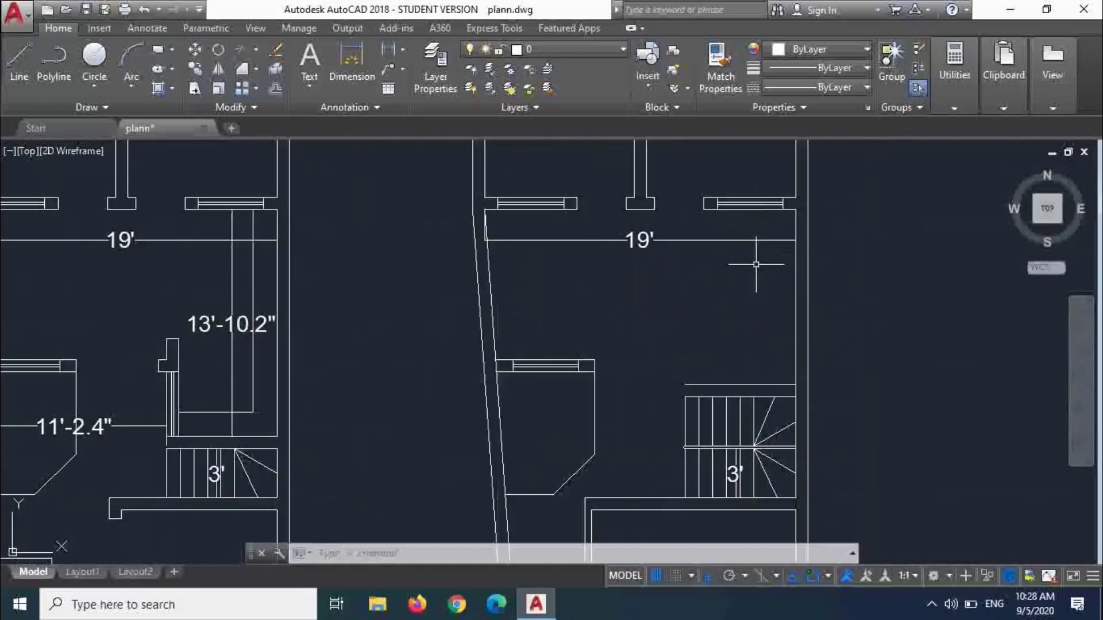
key(Escape)
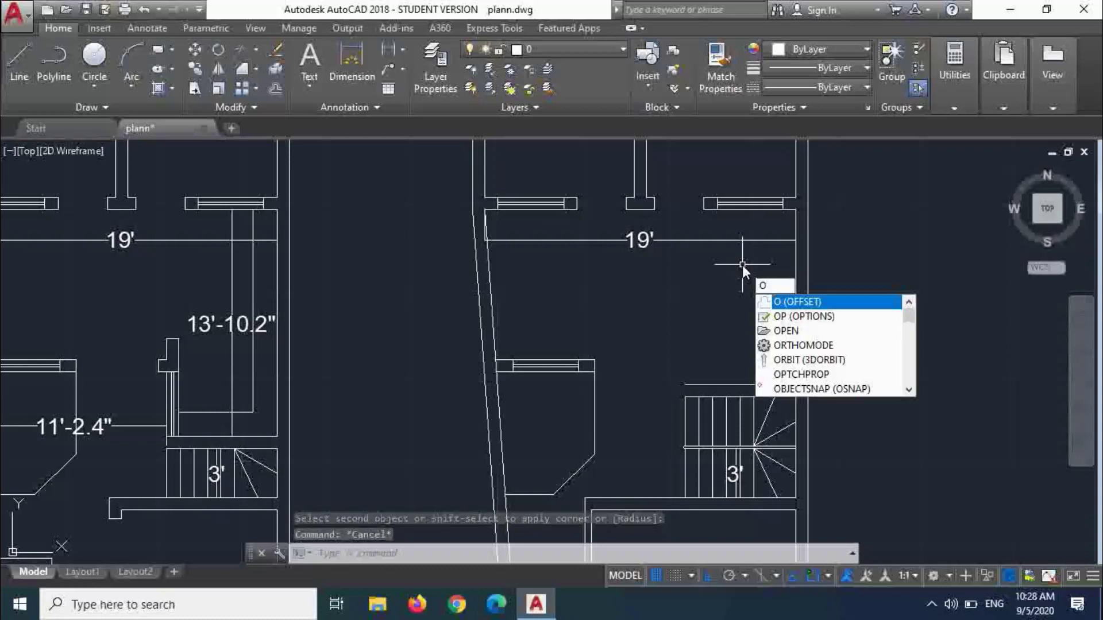
key(Return)
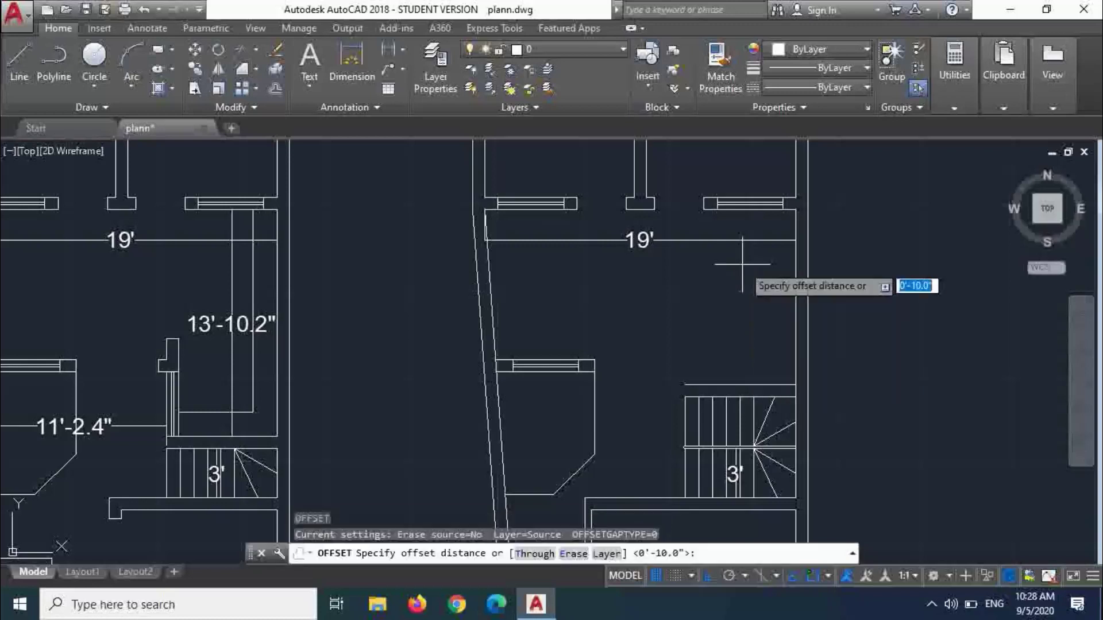
text(5.6')
key(Return)
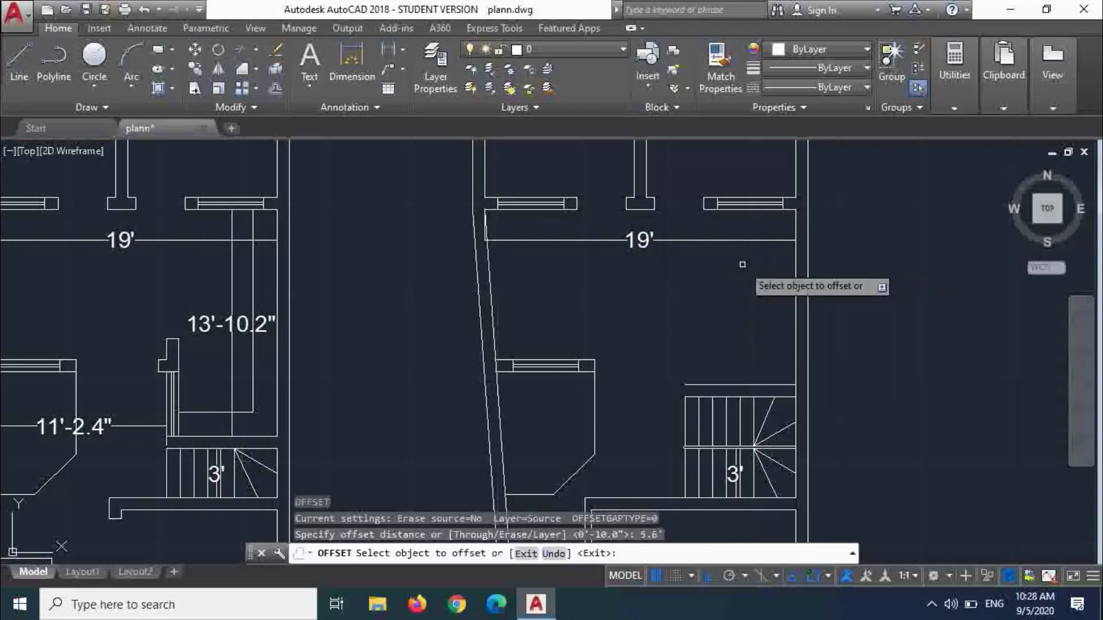
scroll(732, 368, down, 2)
scroll(729, 358, up, 2)
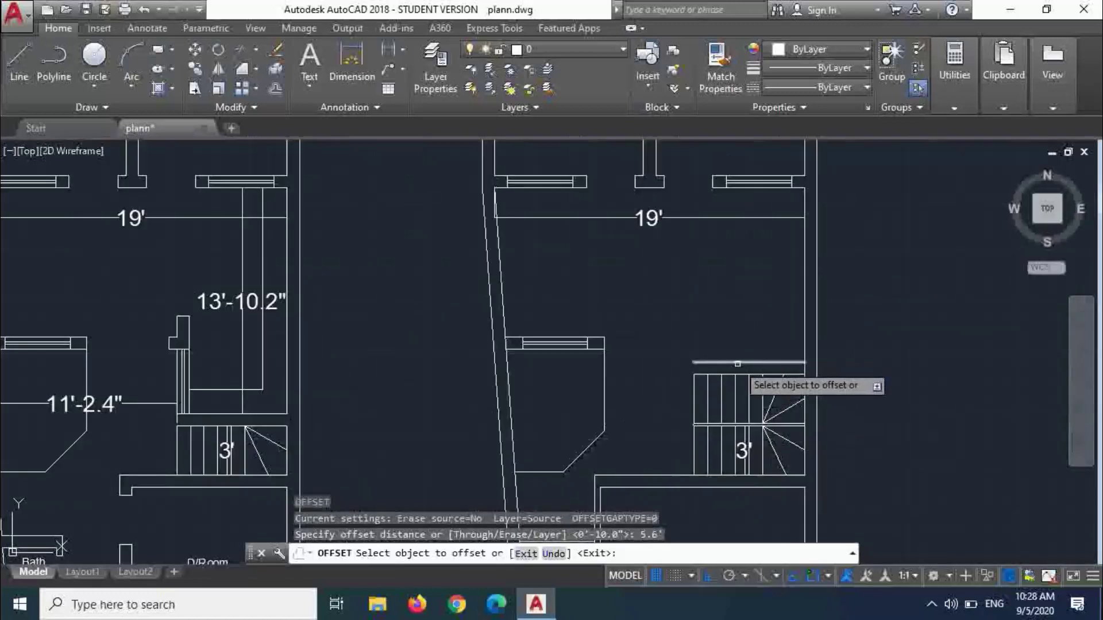
click(738, 364)
click(738, 296)
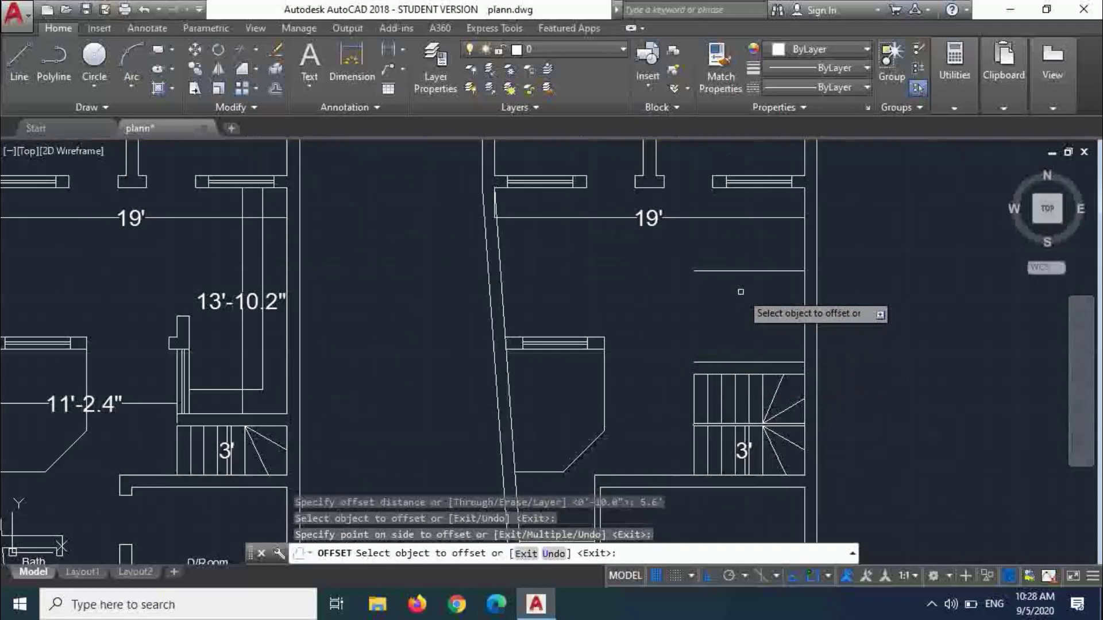
key(Escape)
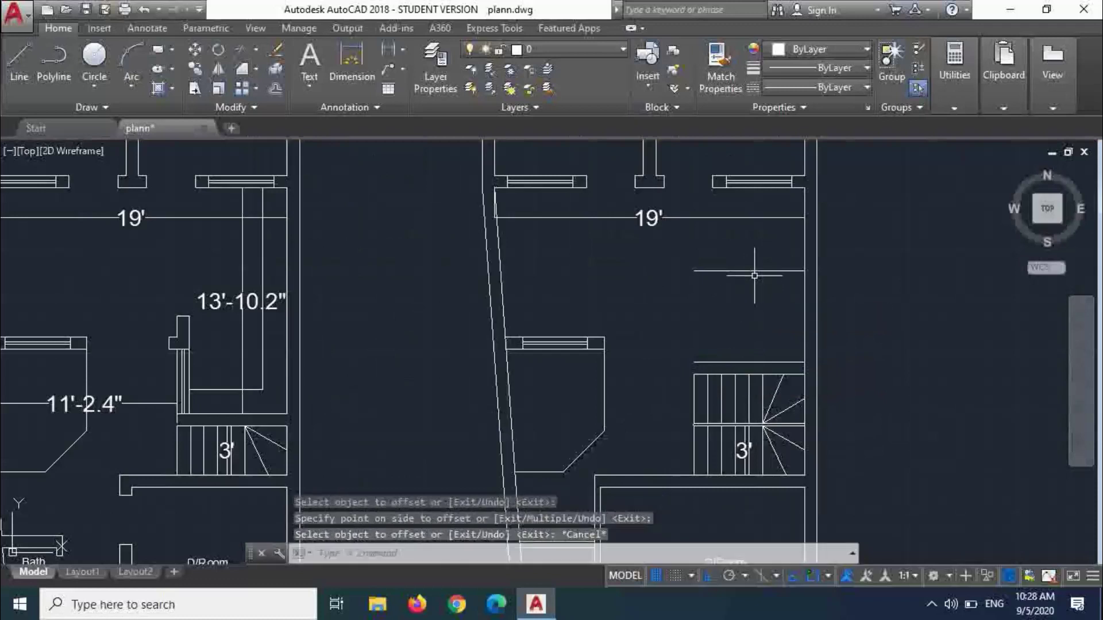
text(o)
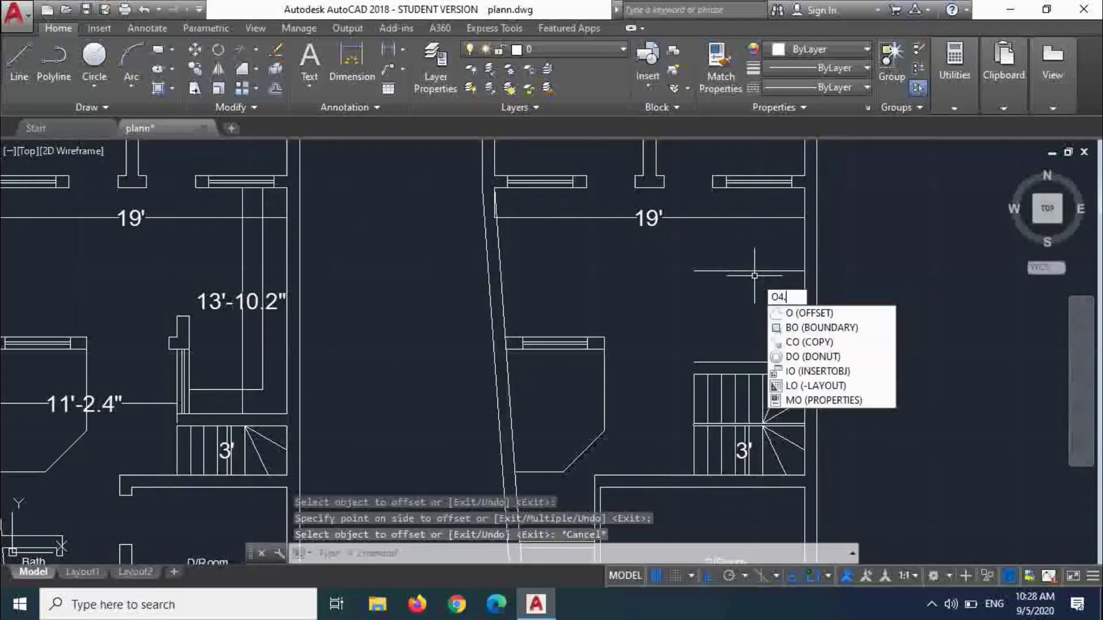
key(Return)
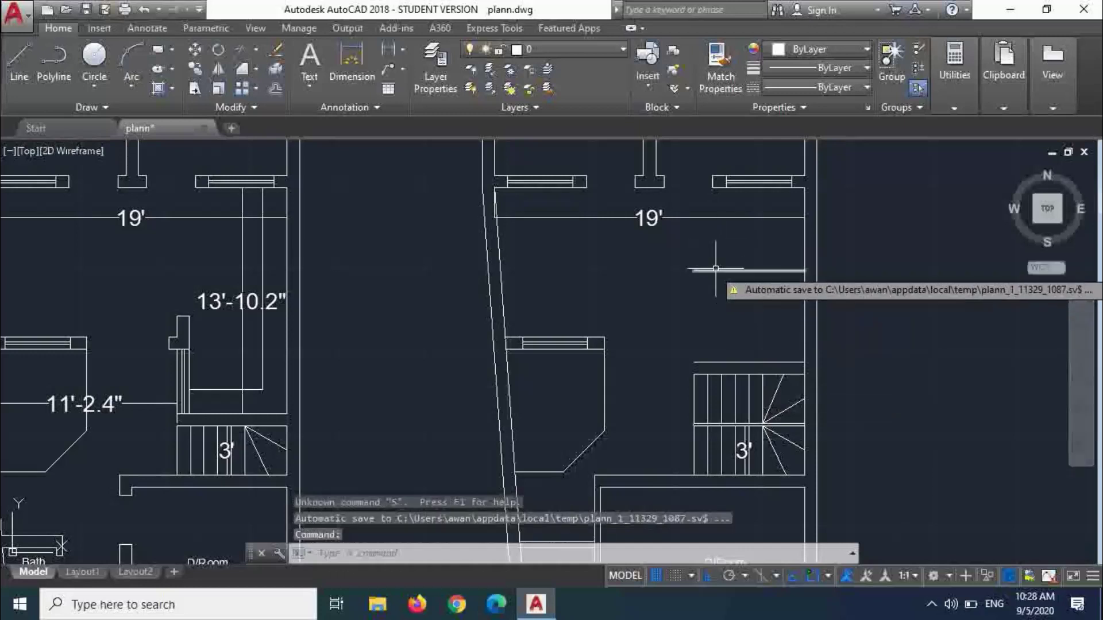
key(Escape)
key(Escape)
- Offset the new horizontal line above the 1st Floor staircase 4.5" upward to form a partition wall
text(o)
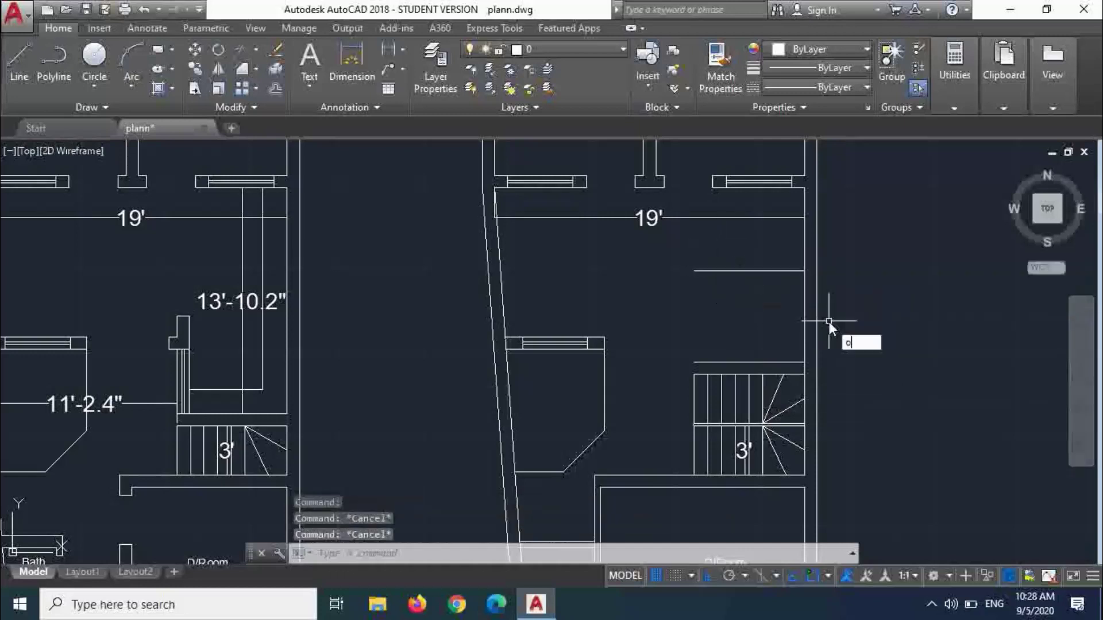
key(Return)
text(4.5)
key(Return)
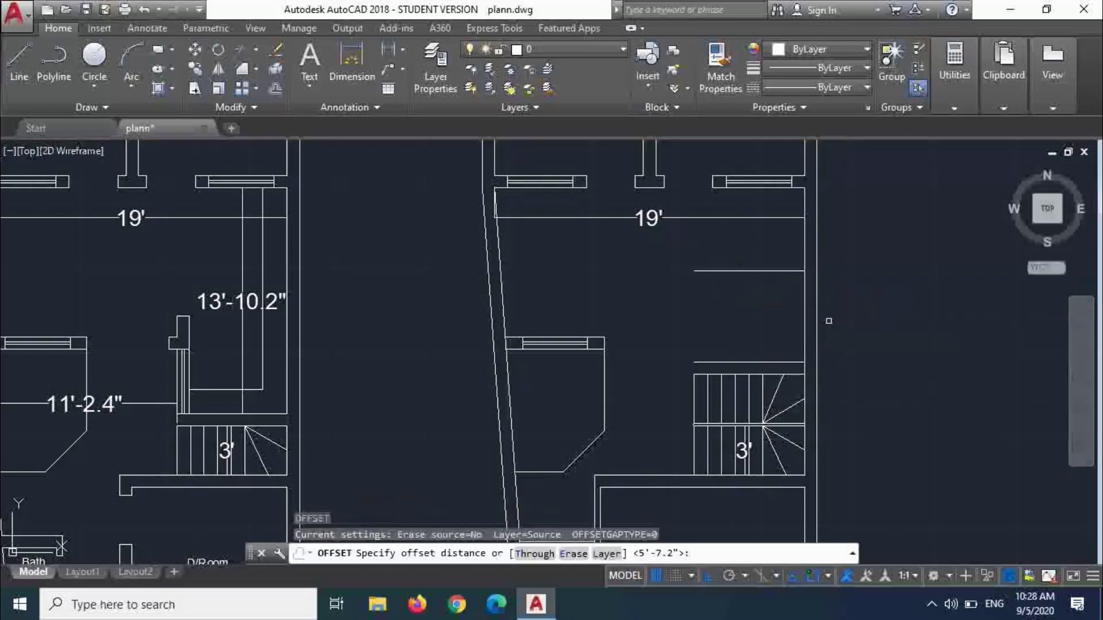
click(740, 270)
click(731, 248)
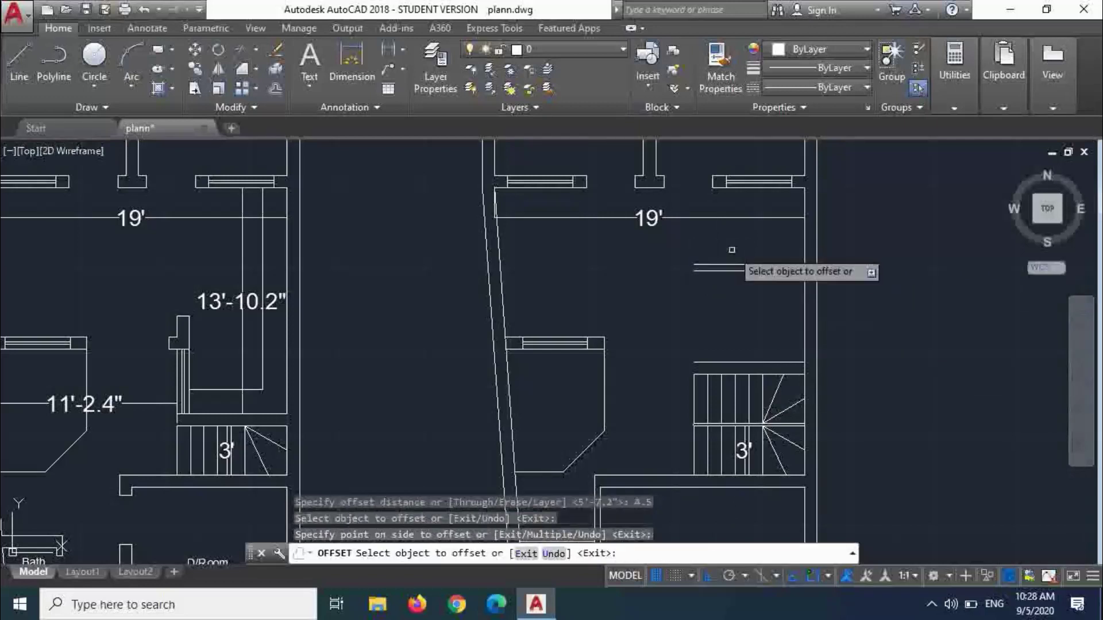
scroll(721, 273, up, 2)
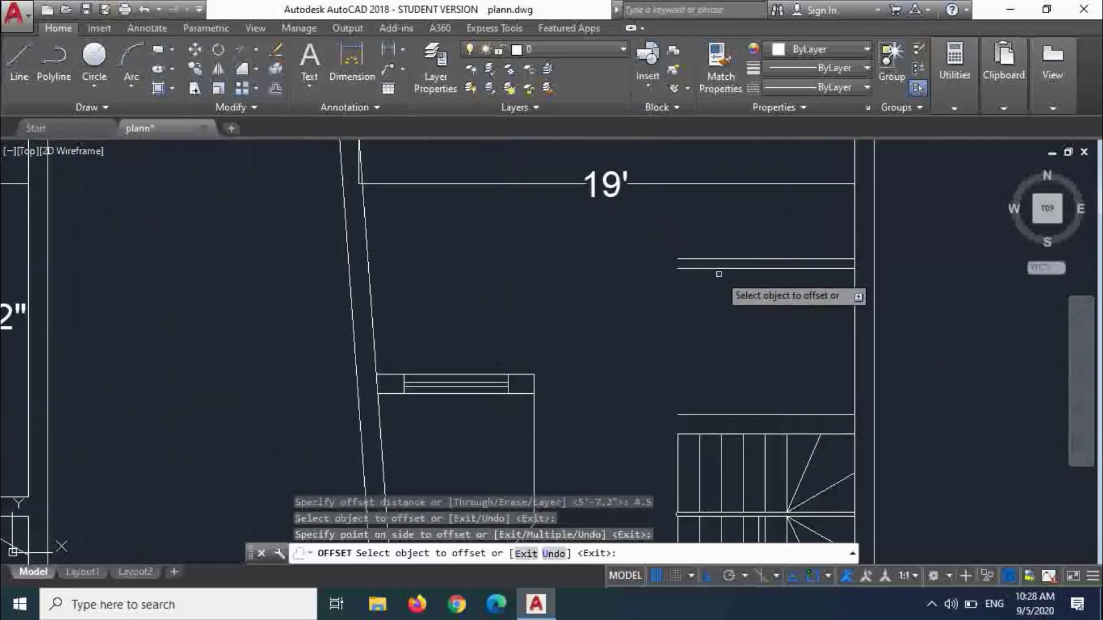
key(Escape)
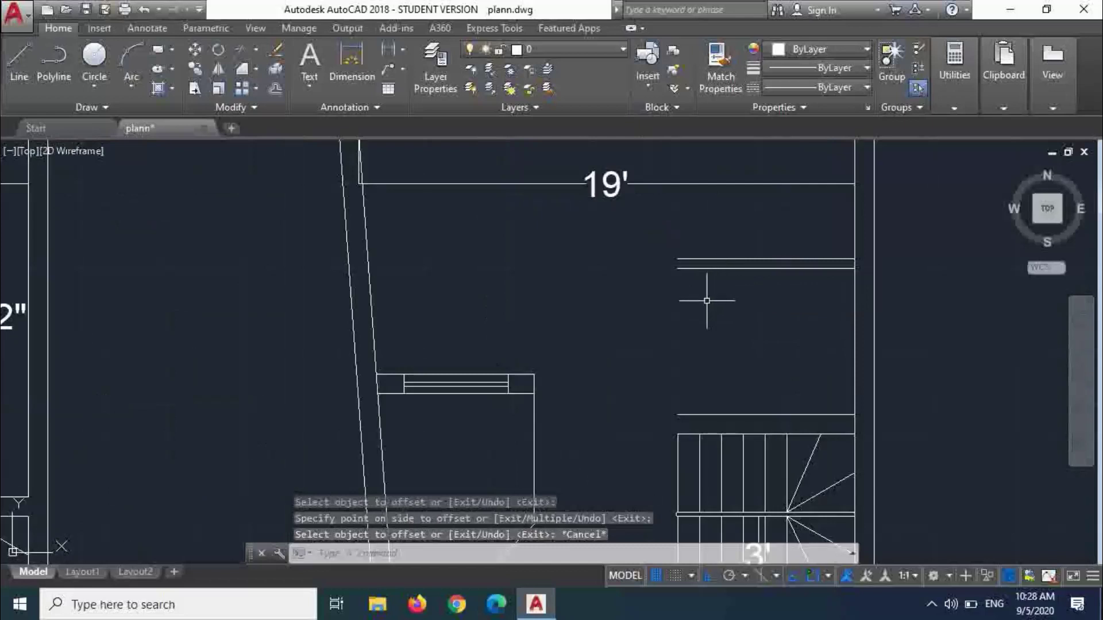
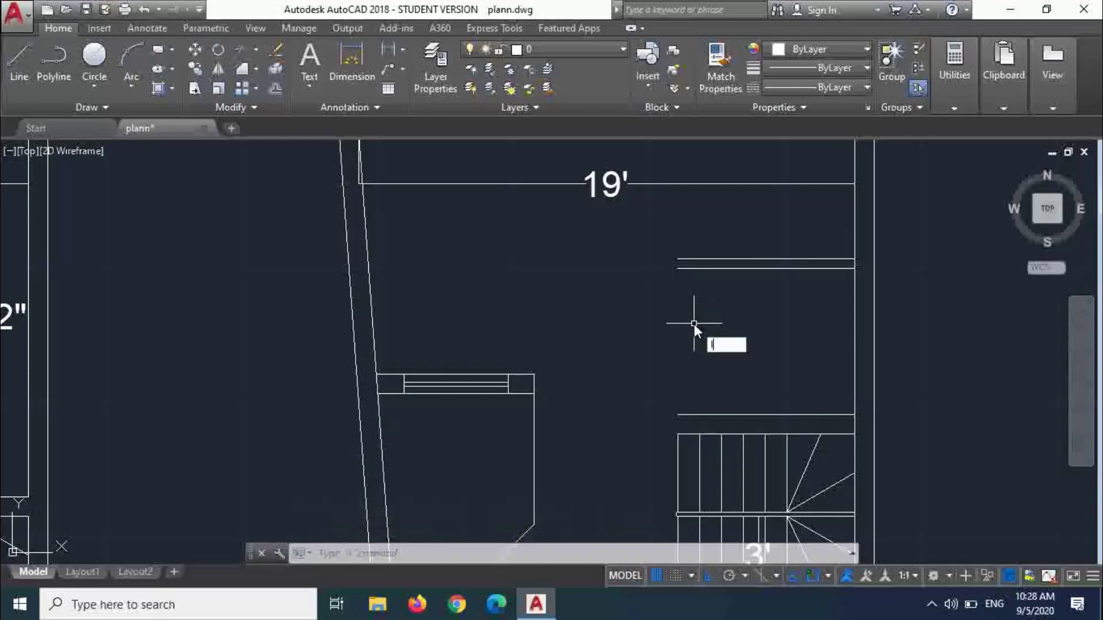
- Draw a vertical line closing the room's left side, from the line above the staircase up to the partition's outer line
text(l)
key(Return)
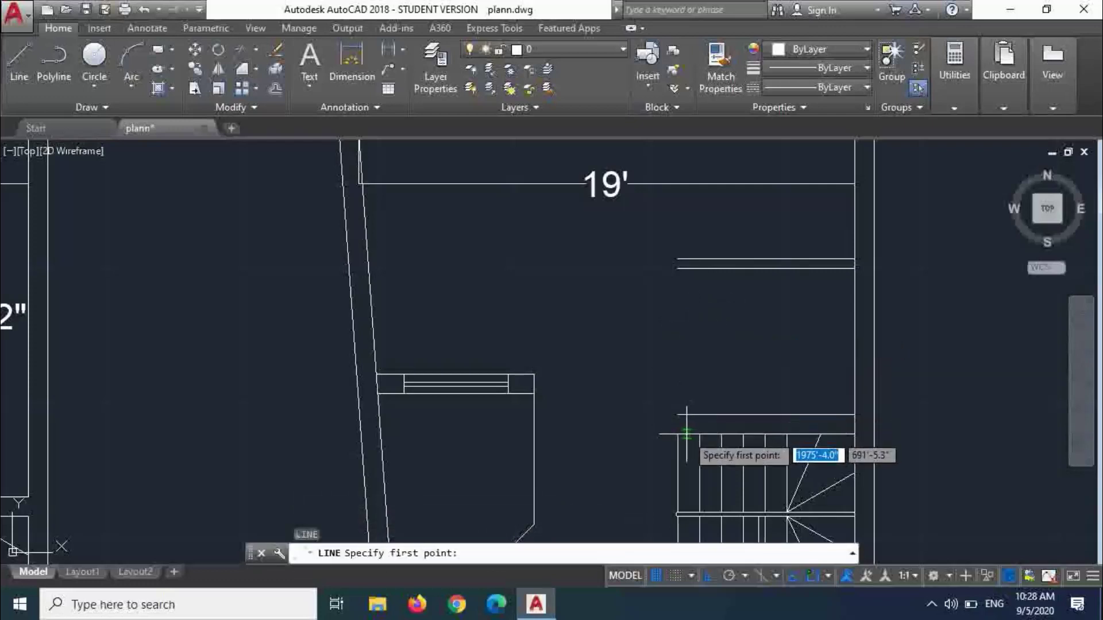
click(678, 415)
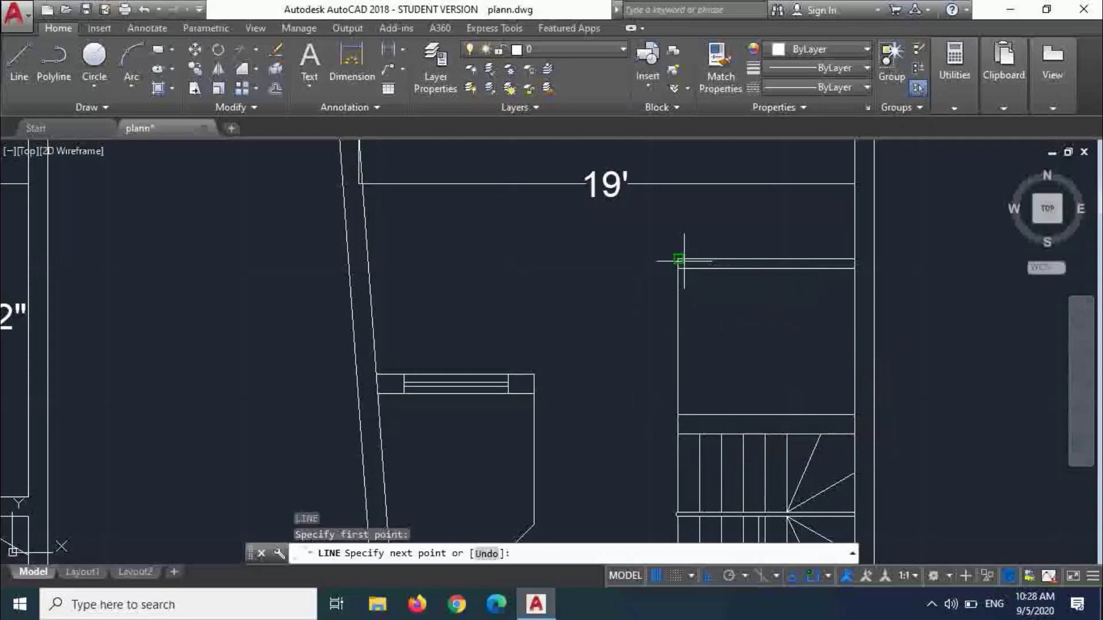
click(678, 260)
key(Escape)
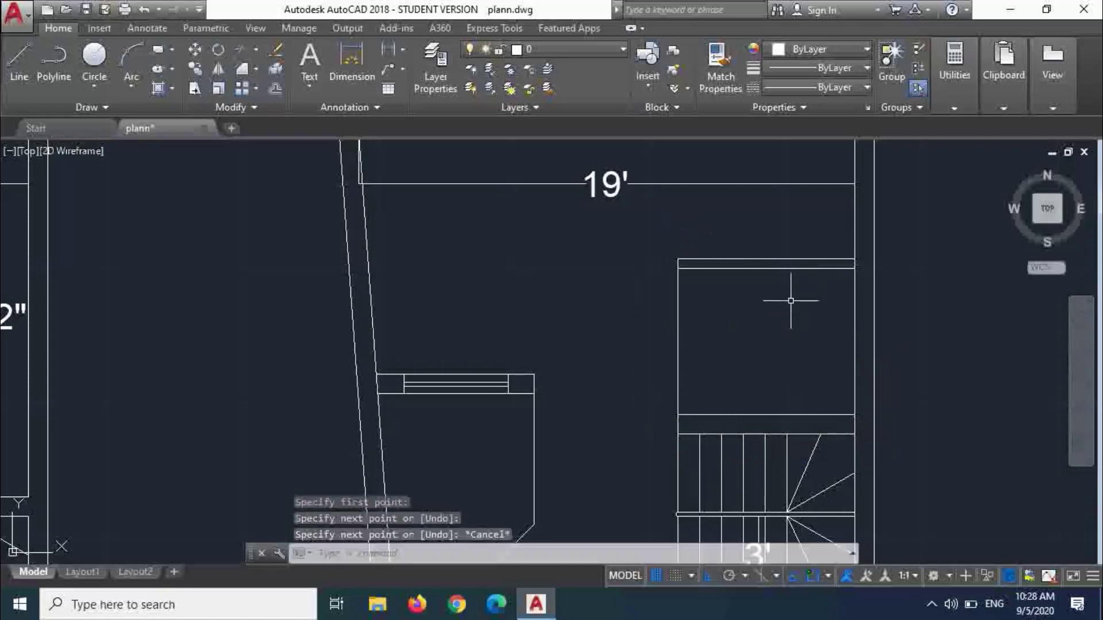
- Offset the room's new left line 9" inward to form the wall thickness
text(o)
key(Return)
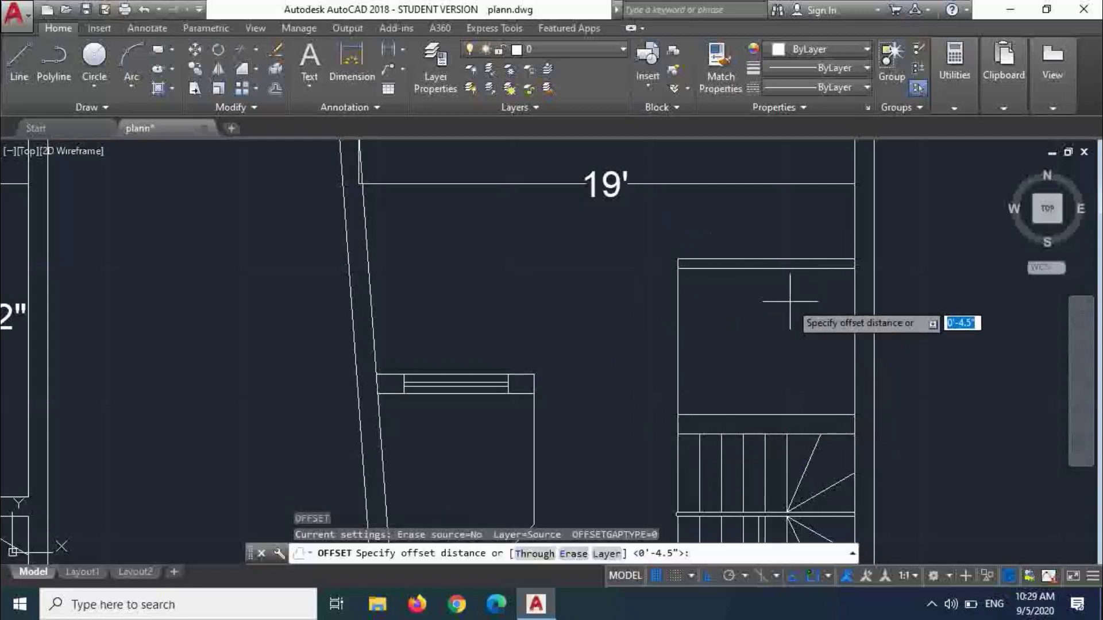
text(9)
key(Return)
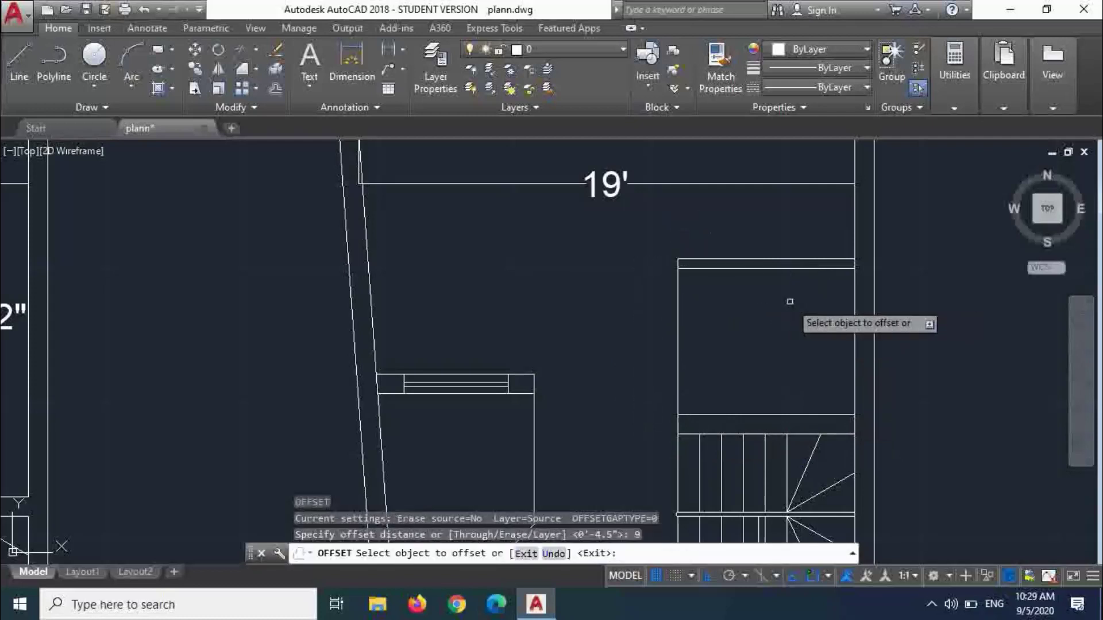
click(679, 310)
click(754, 317)
key(Escape)
scroll(718, 321, down, 3)
scroll(665, 395, up, 3)
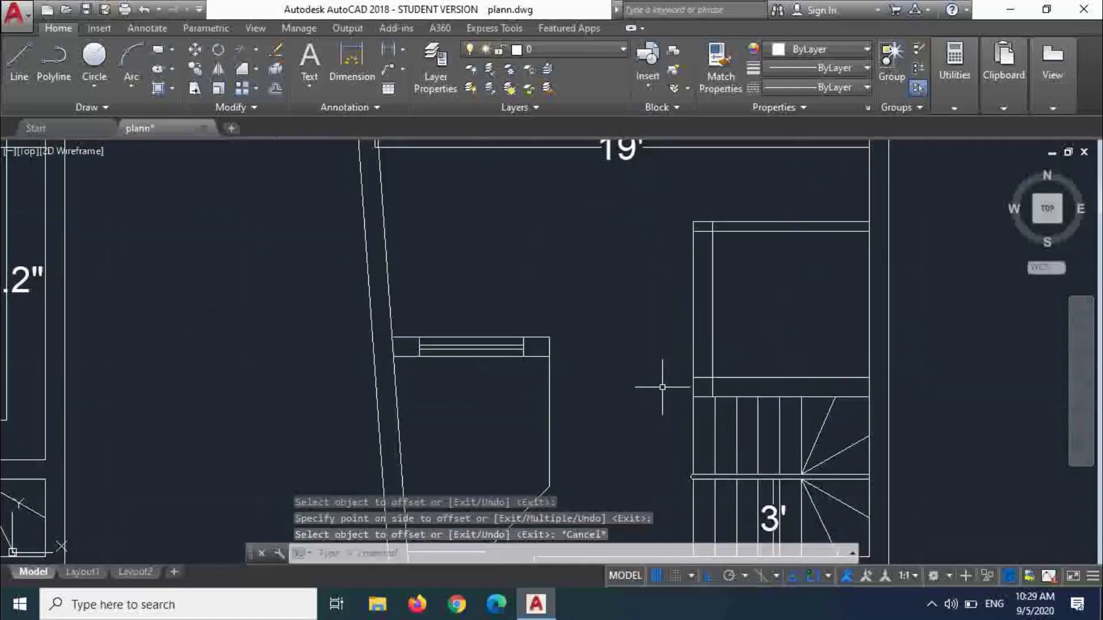
- Extend both horizontal lines of the window wall rightward to the small room's left wall
scroll(712, 359, up, 2)
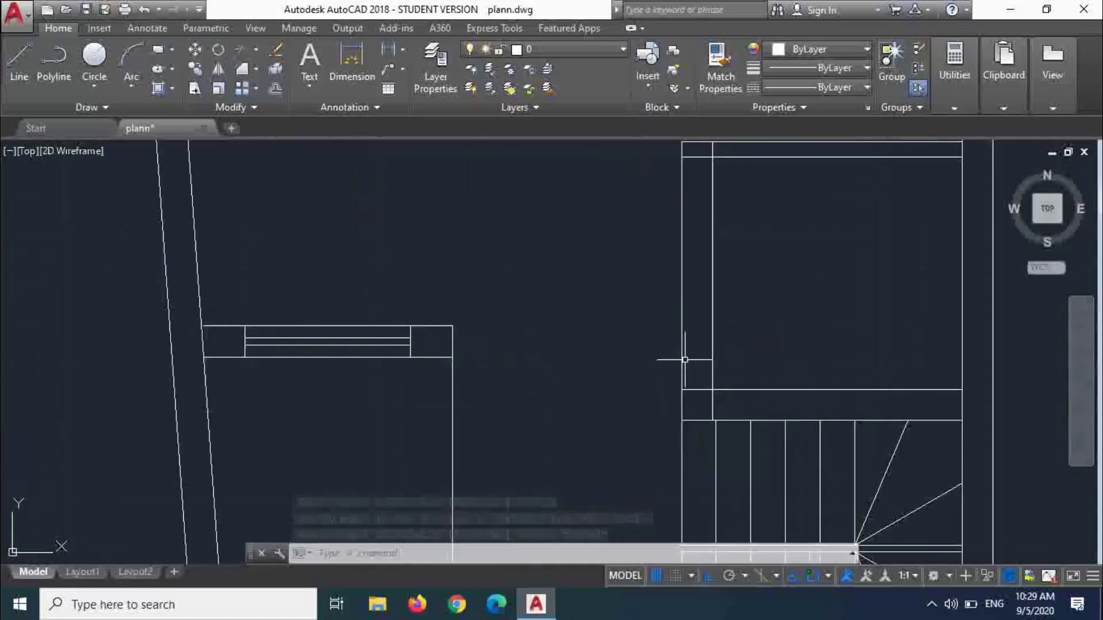
scroll(683, 355, down, 4)
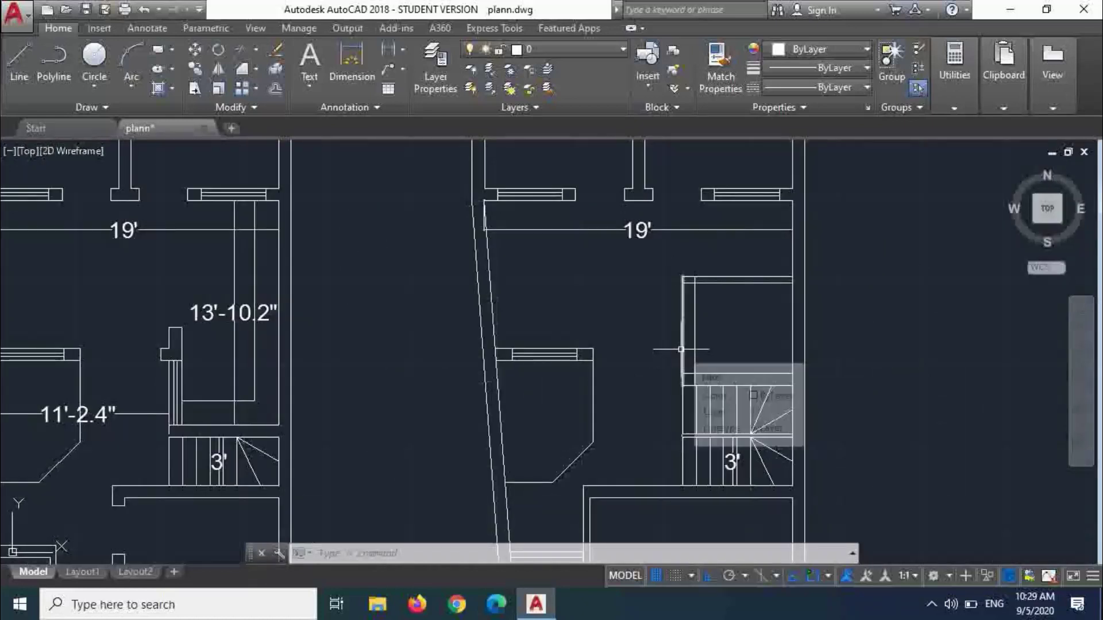
scroll(680, 349, up, 2)
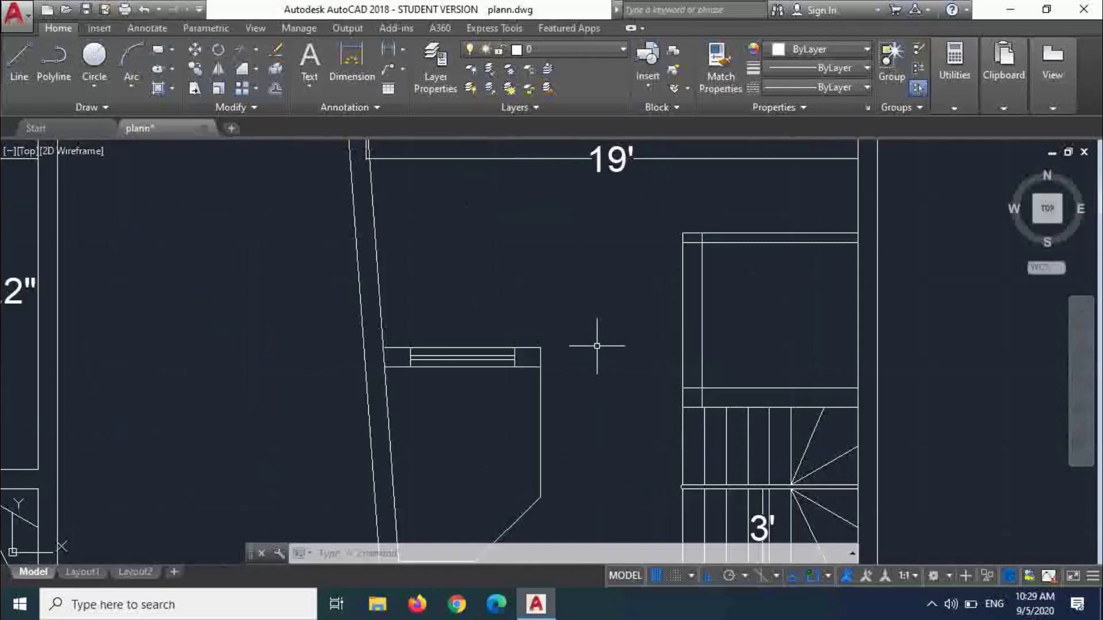
key(Return)
key(Return)
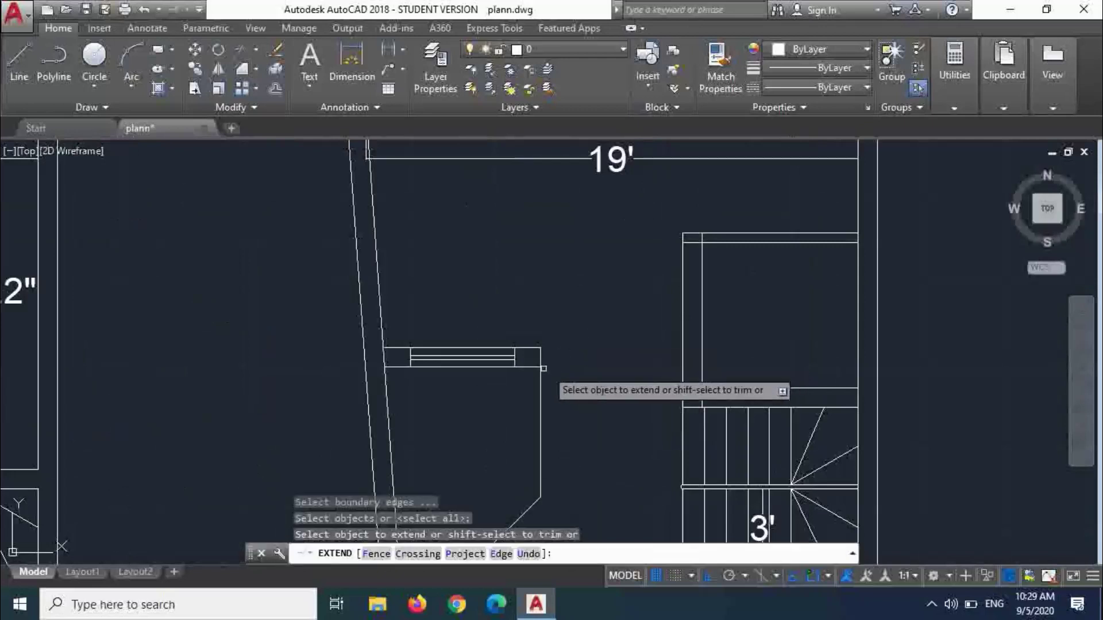
click(532, 367)
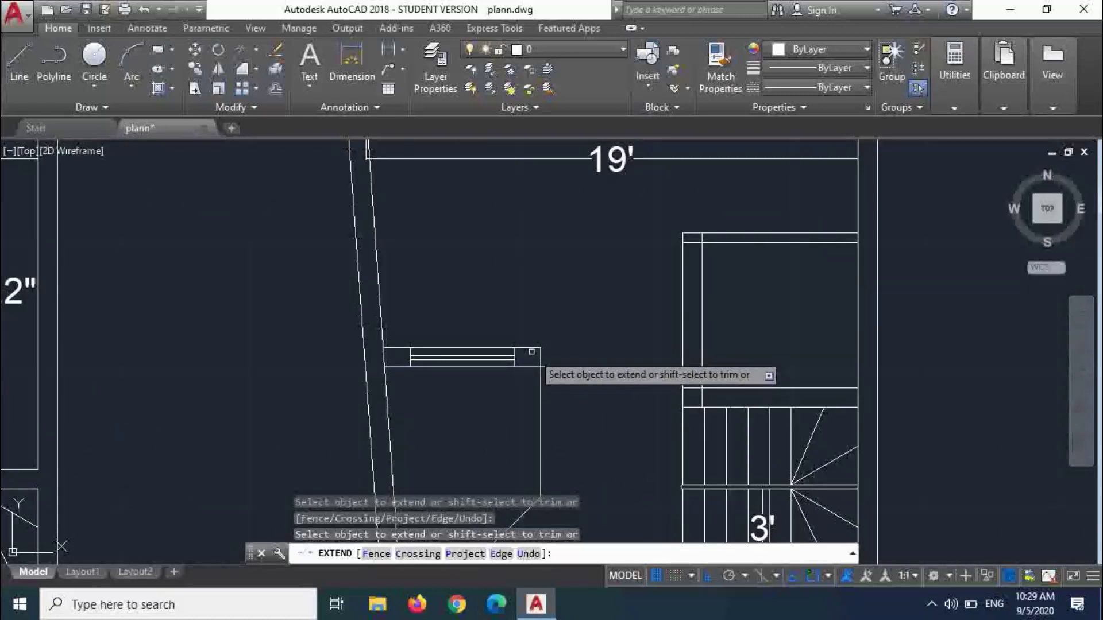
scroll(537, 348, down, 2)
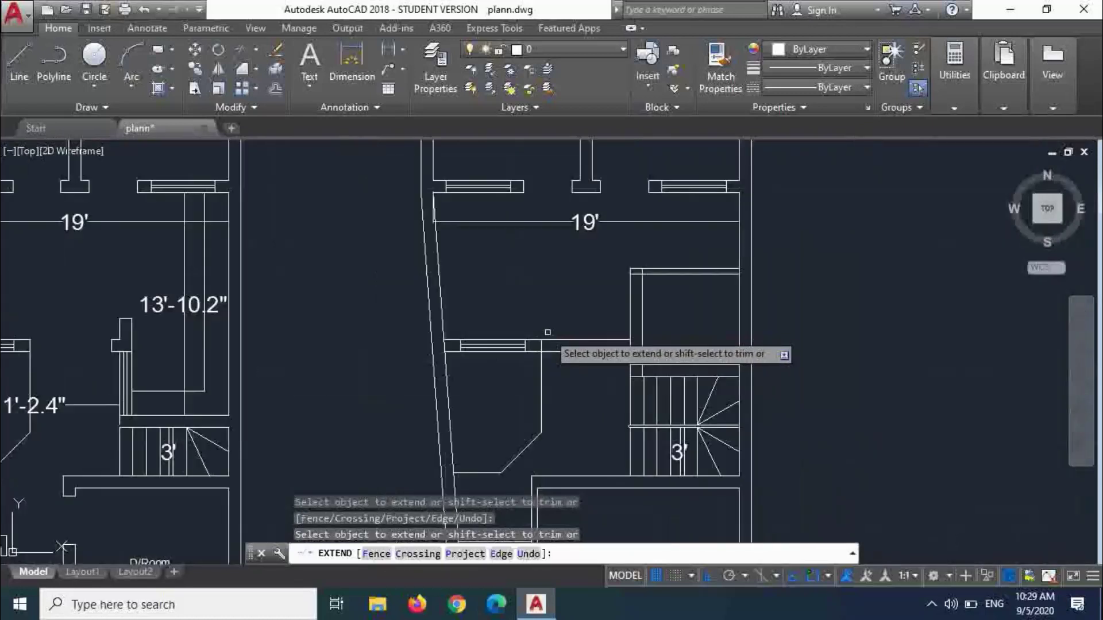
click(546, 348)
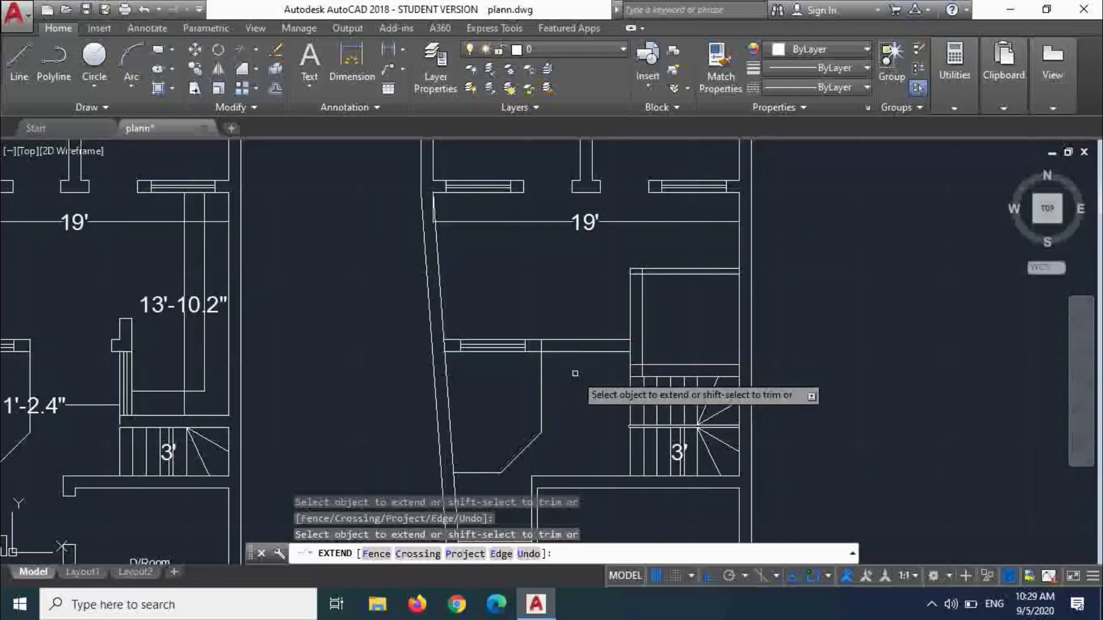
key(Escape)
- Try to offset the horizontal line above the staircase 1' upward into the small room
scroll(660, 363, up, 2)
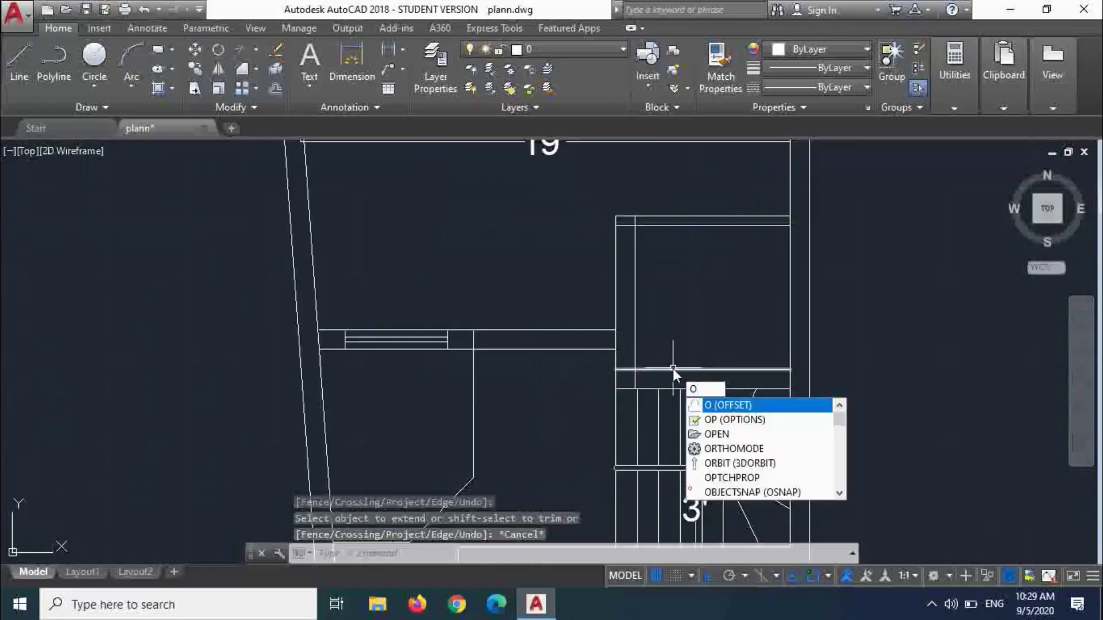
key(Return)
key(Escape)
text(o)
key(Return)
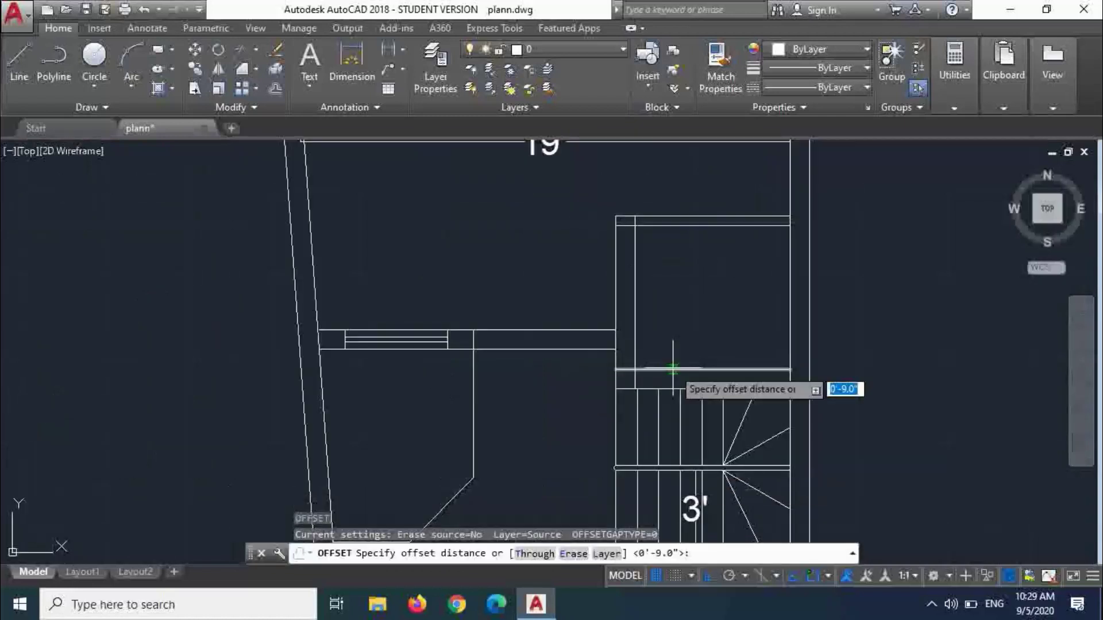
text(1')
key(Return)
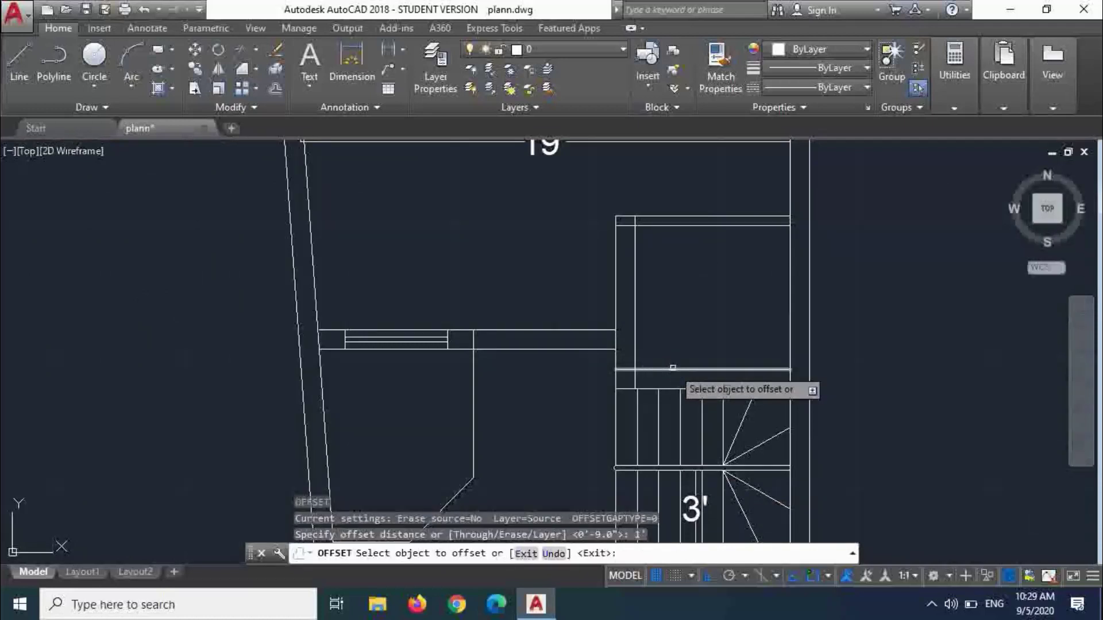
click(673, 368)
click(676, 338)
key(Escape)
scroll(649, 339, up, 5)
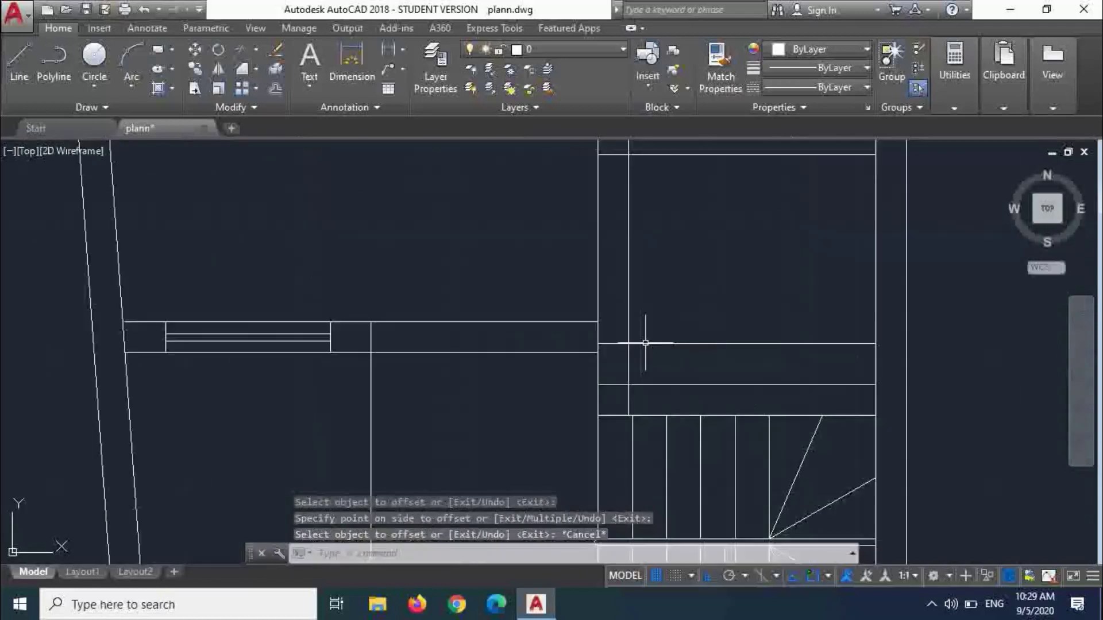
key(ctrl+z)
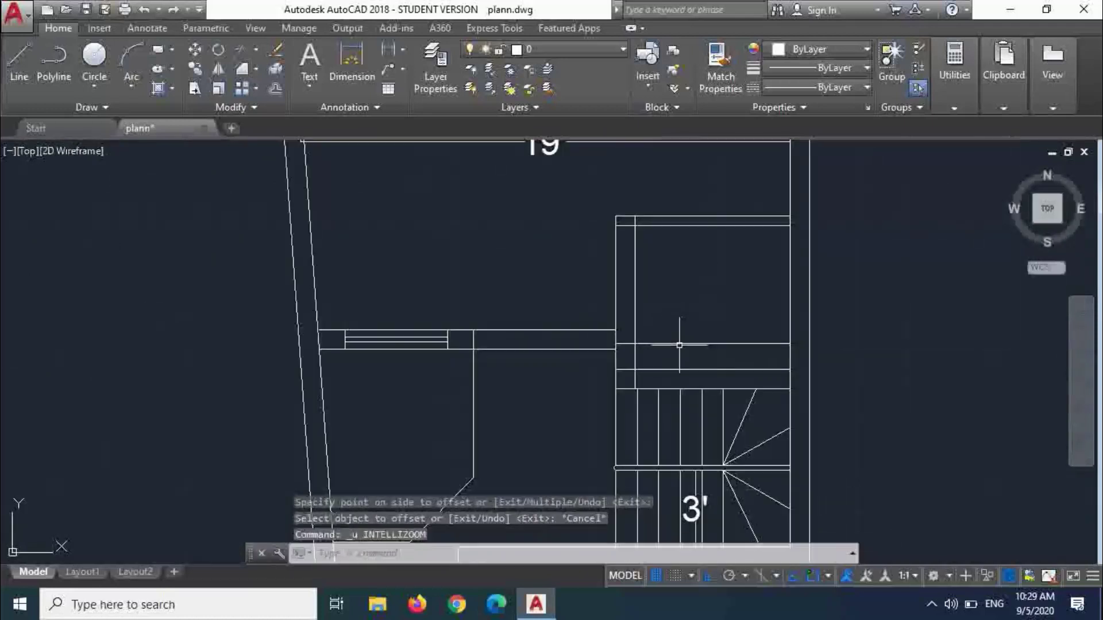
key(ctrl+z)
text(o)
key(Return)
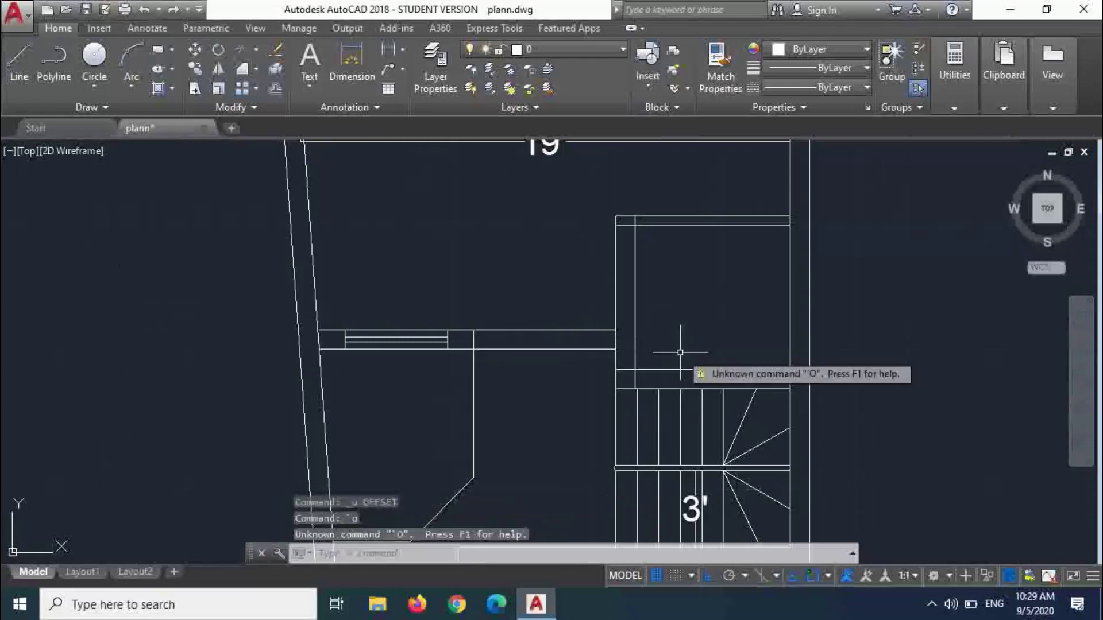
text(18)
key(Return)
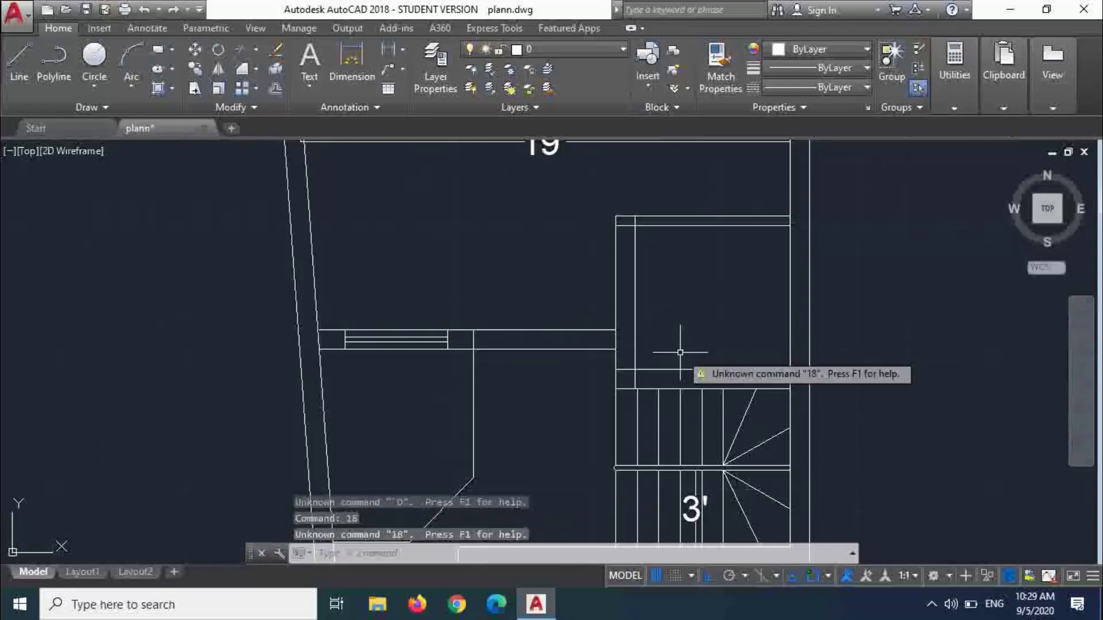
key(Escape)
key(Escape)
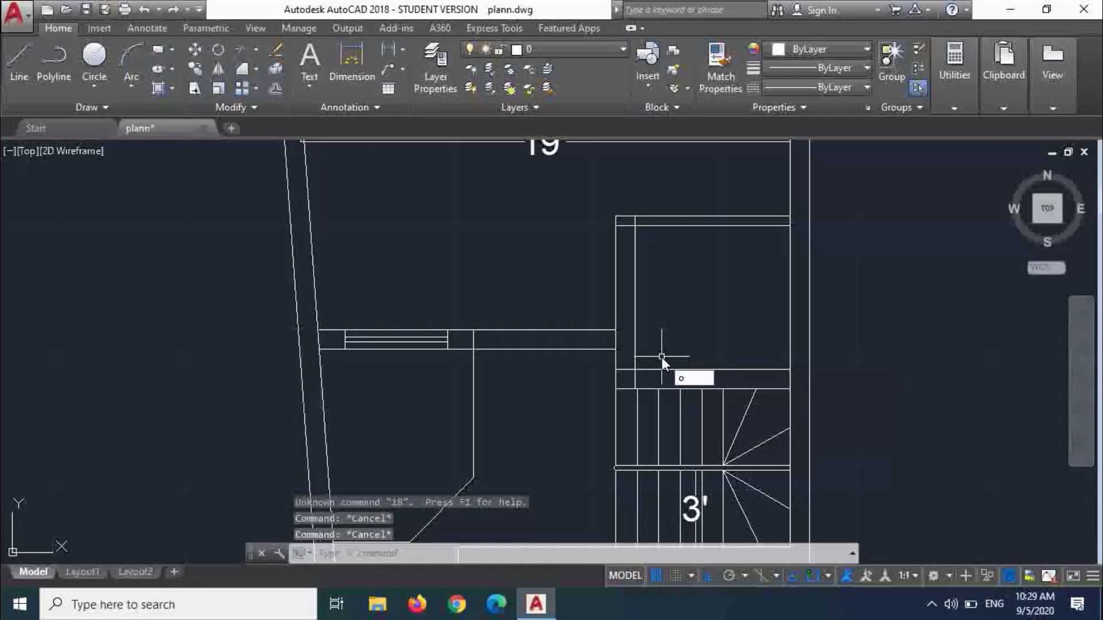
text(18)
key(Return)
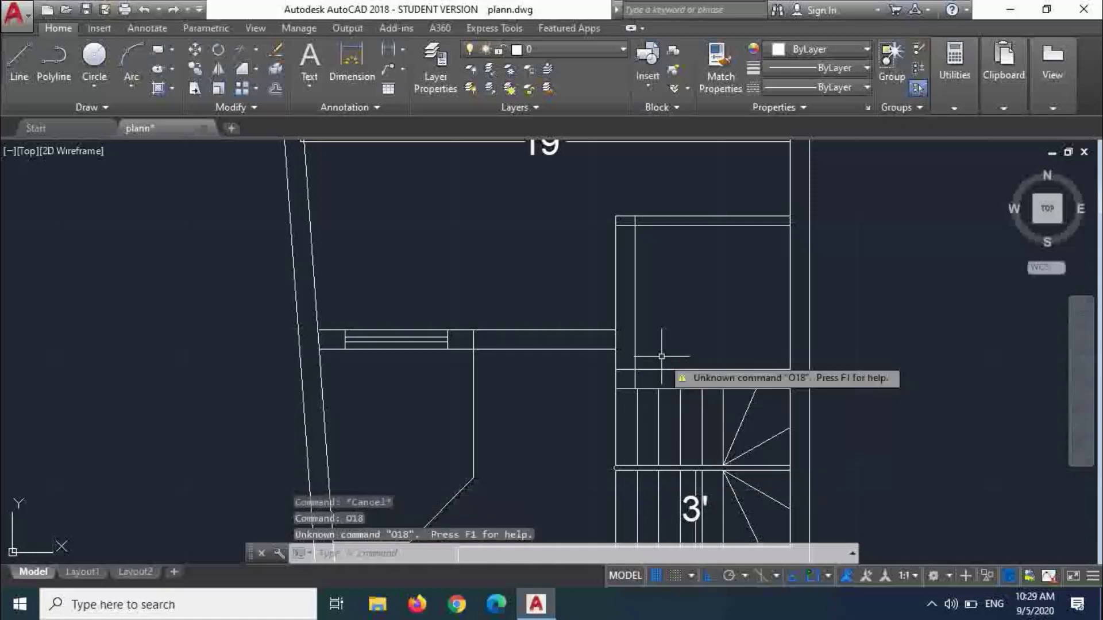
key(Escape)
key(Escape)
- Offset the upper horizontal line above the staircase 18" upward into the small room
text(o)
key(Return)
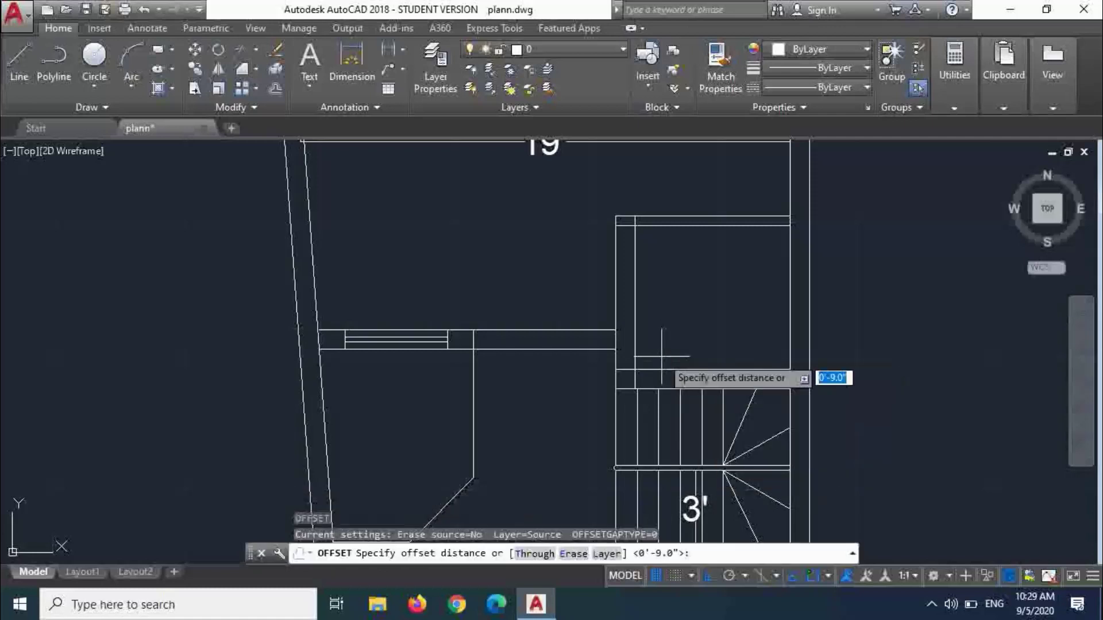
text(18)
key(Return)
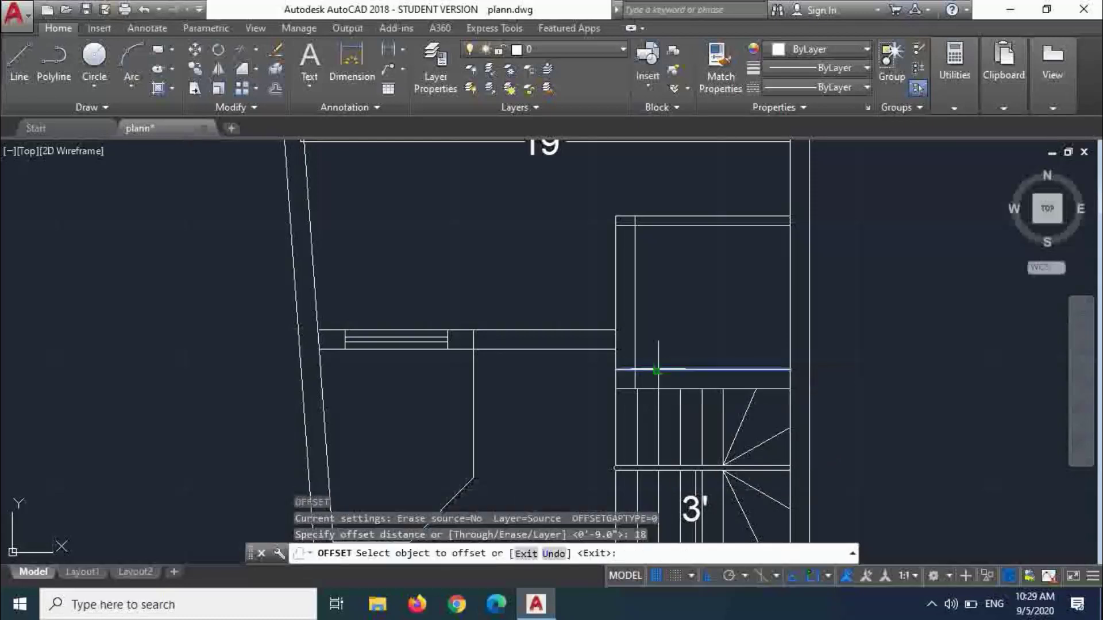
click(660, 370)
scroll(657, 339, up, 4)
key(Escape)
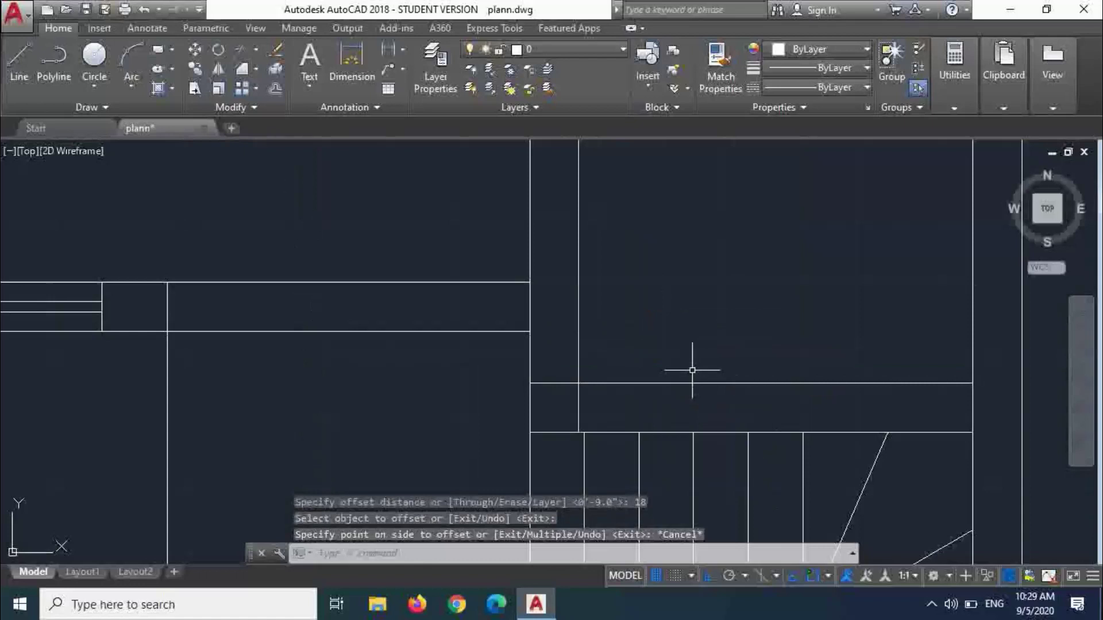
key(Return)
key(Return)
click(688, 383)
click(678, 314)
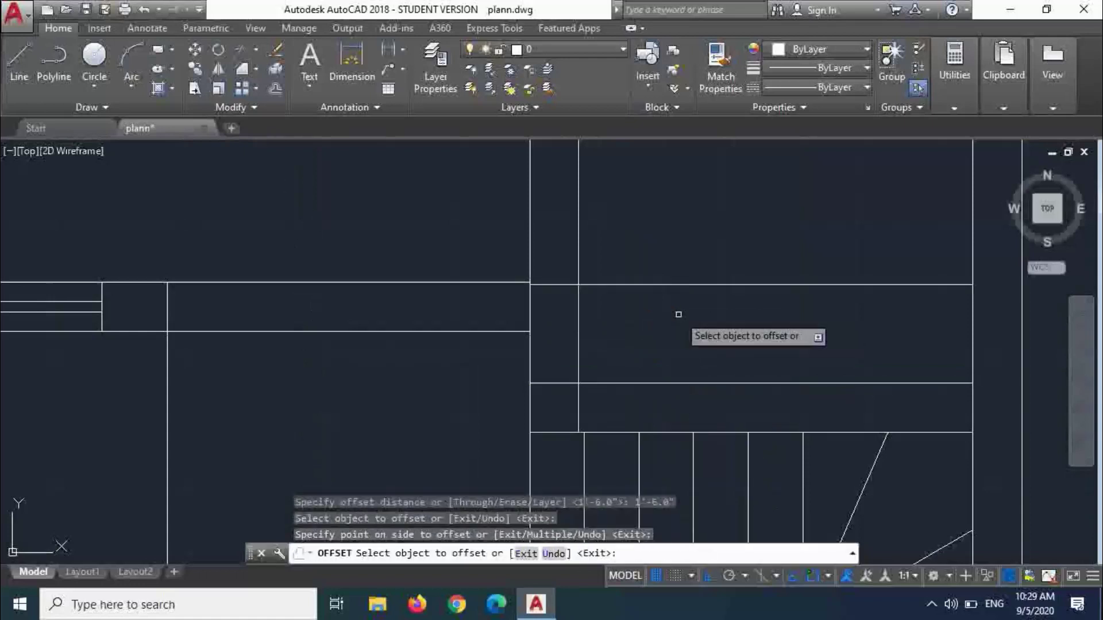
right_click(681, 313)
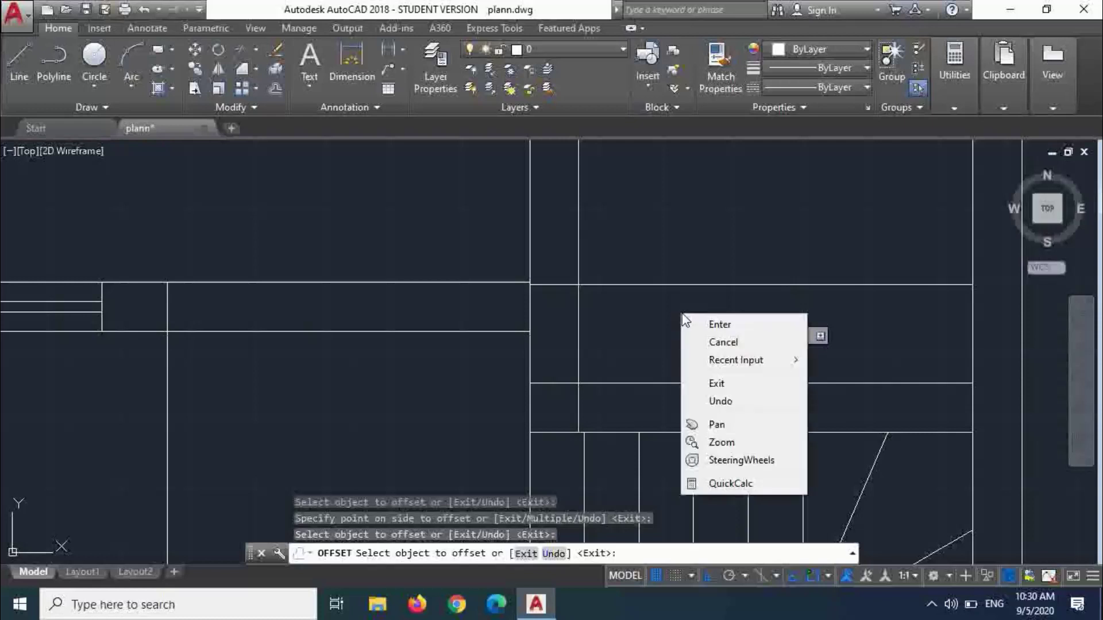
click(699, 319)
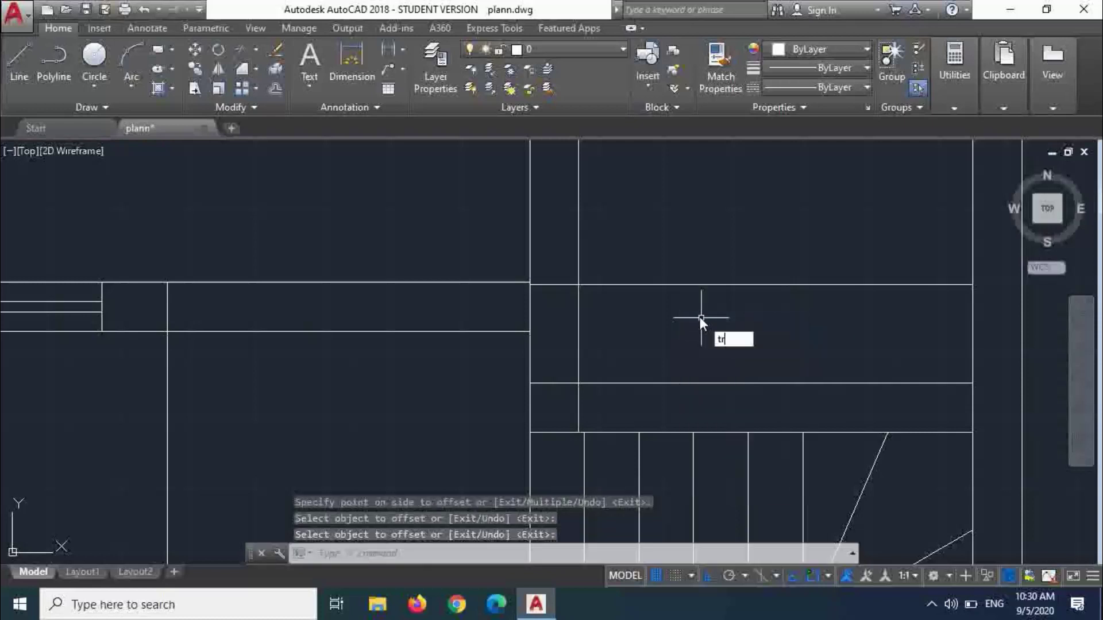
- Trim the 18" offset line inside the room, keeping only its short piece across the left wall's thickness
key(Return)
key(Return)
click(702, 314)
click(660, 265)
- Trim the two extended window wall lines back to the right edge of the window pier
scroll(702, 297, down, 2)
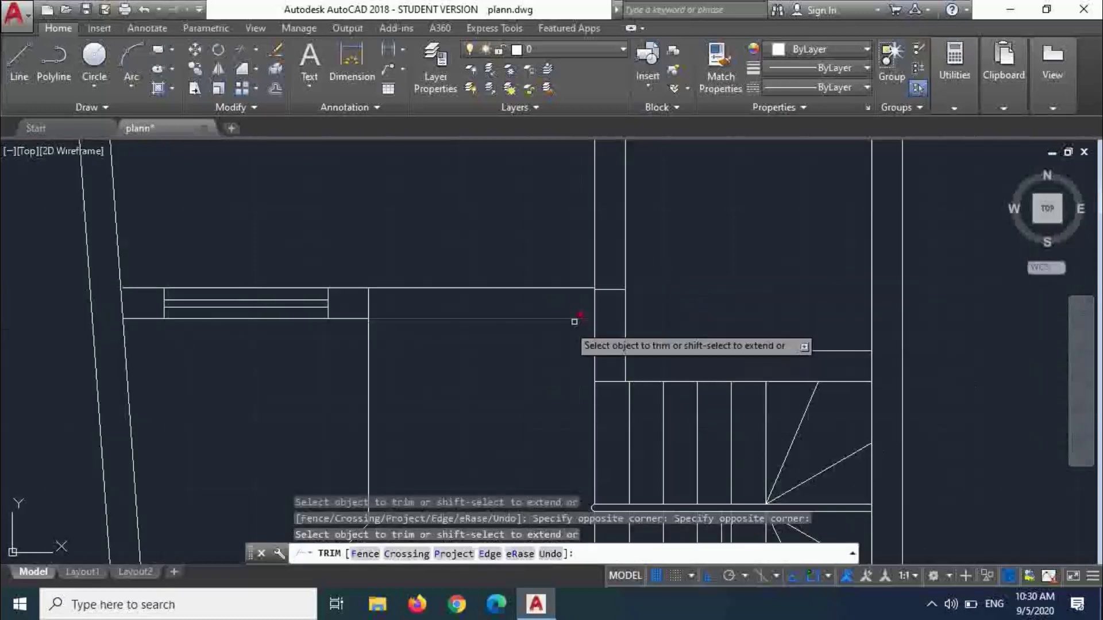
click(563, 333)
click(537, 262)
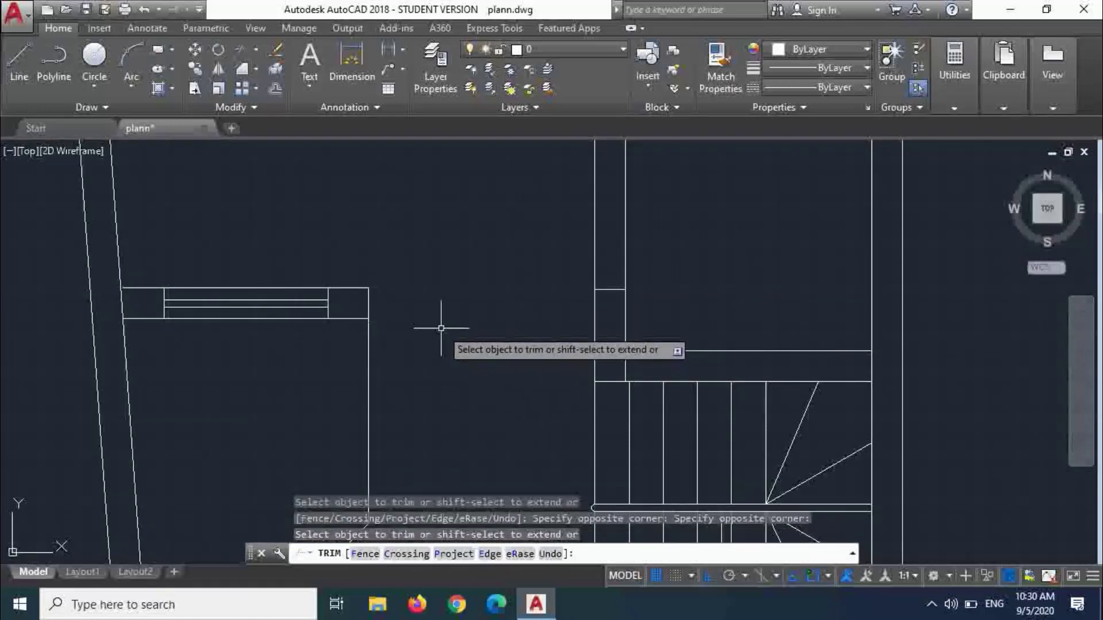
key(Escape)
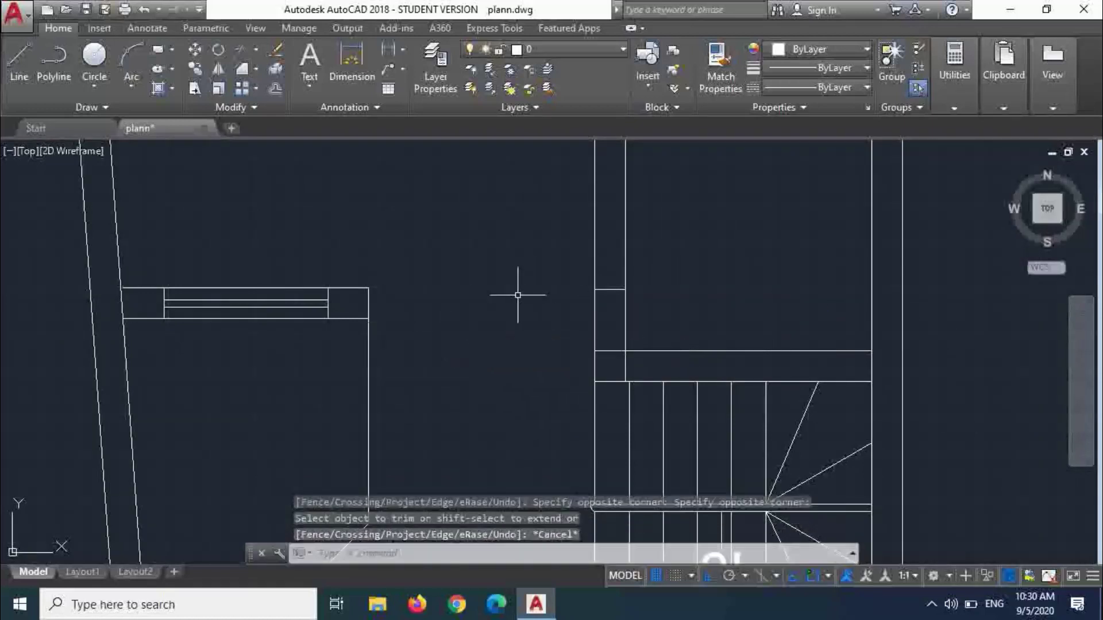
text(L)
key(Return)
key(Escape)
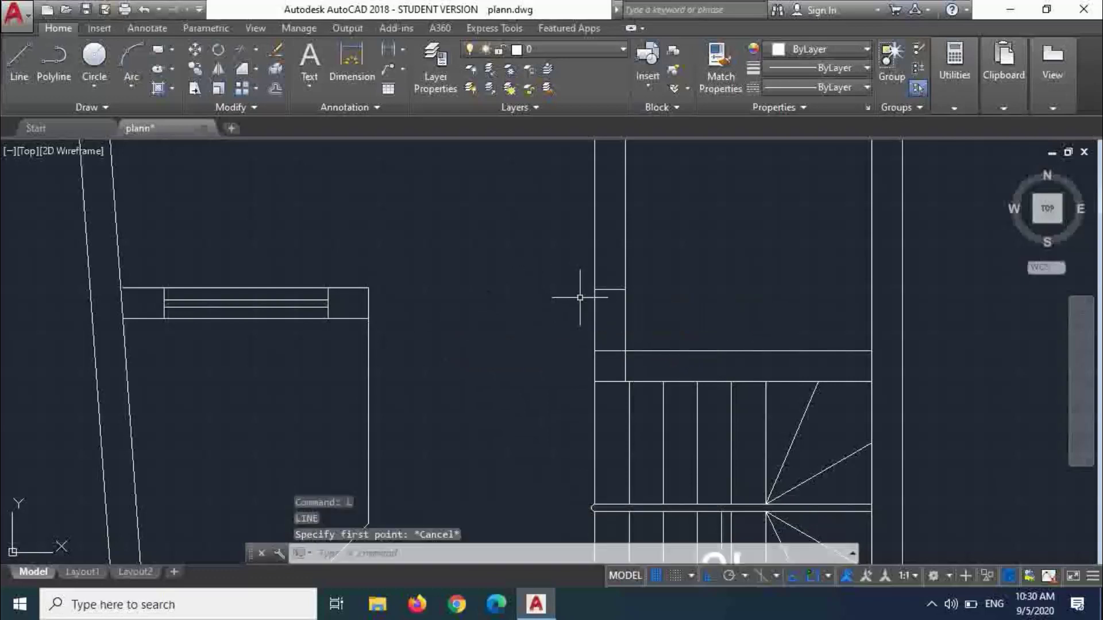
- Extend the short line in the room's left wall leftward to the right edge of the window wall
text(ex)
key(Return)
key(Return)
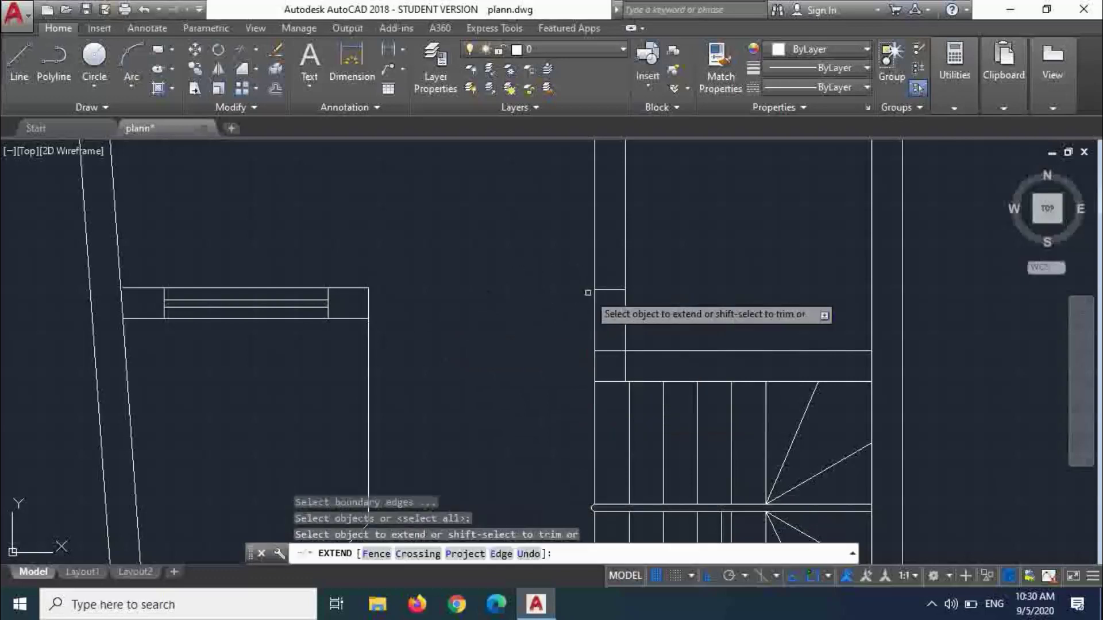
click(606, 291)
key(Escape)
scroll(418, 291, up, 2)
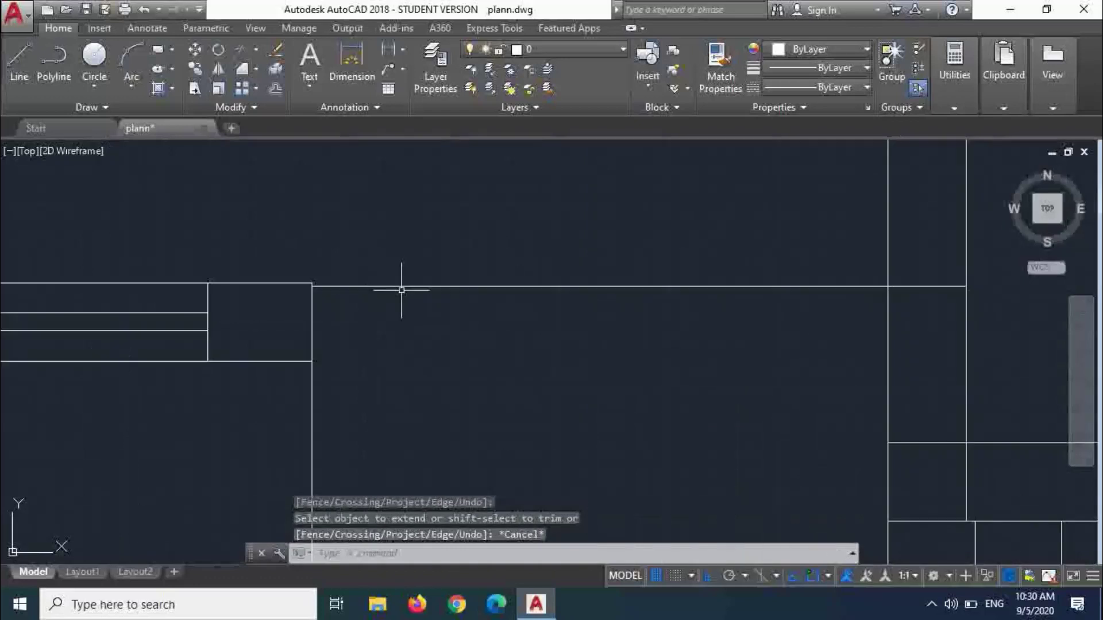
scroll(436, 301, down, 2)
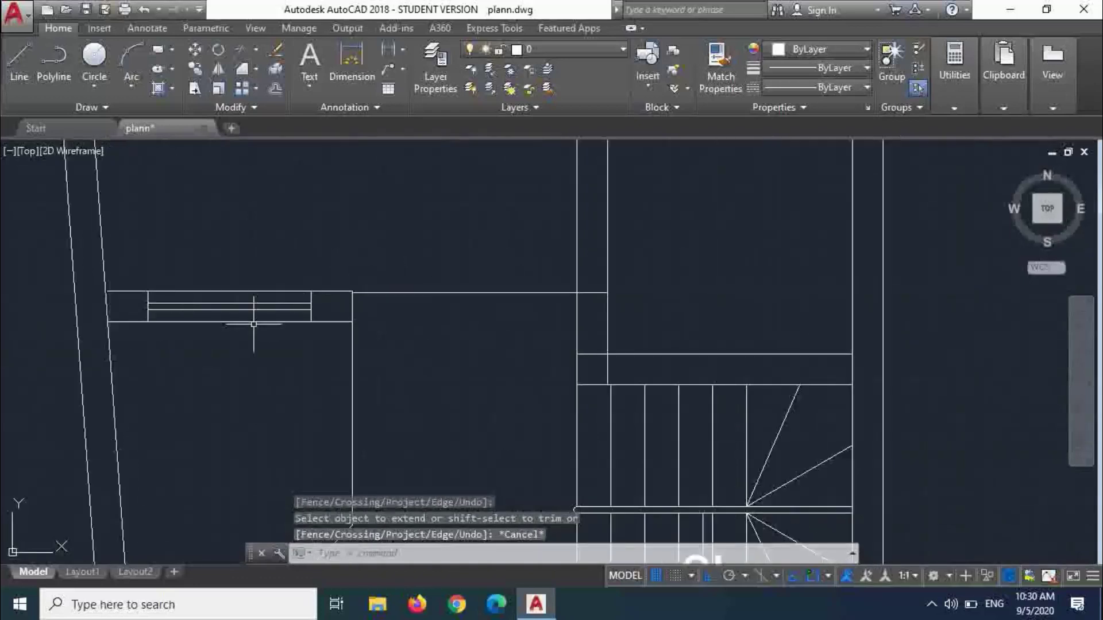
- Move the window wall segment with its window straight up until its lower right corner meets the horizontal connecting line
text(m)
key(Return)
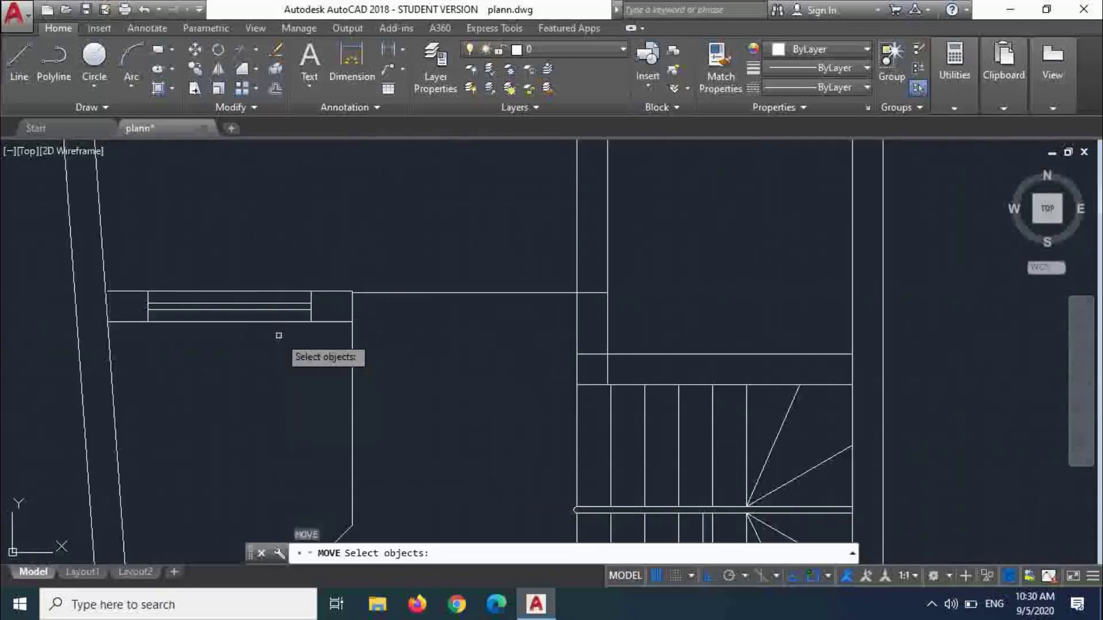
click(326, 339)
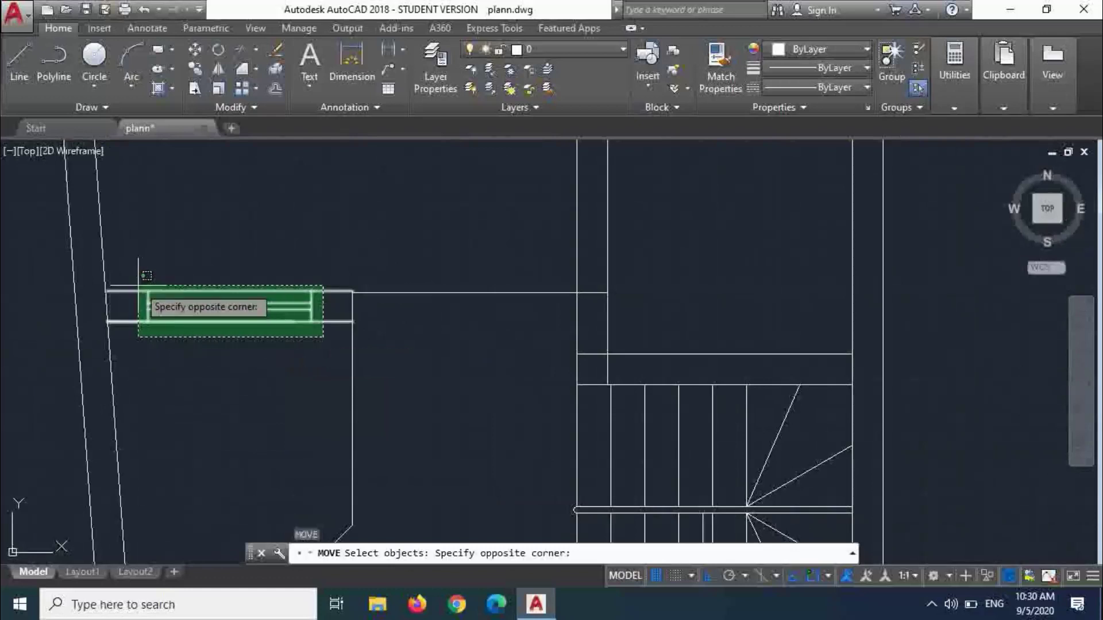
click(107, 287)
key(Return)
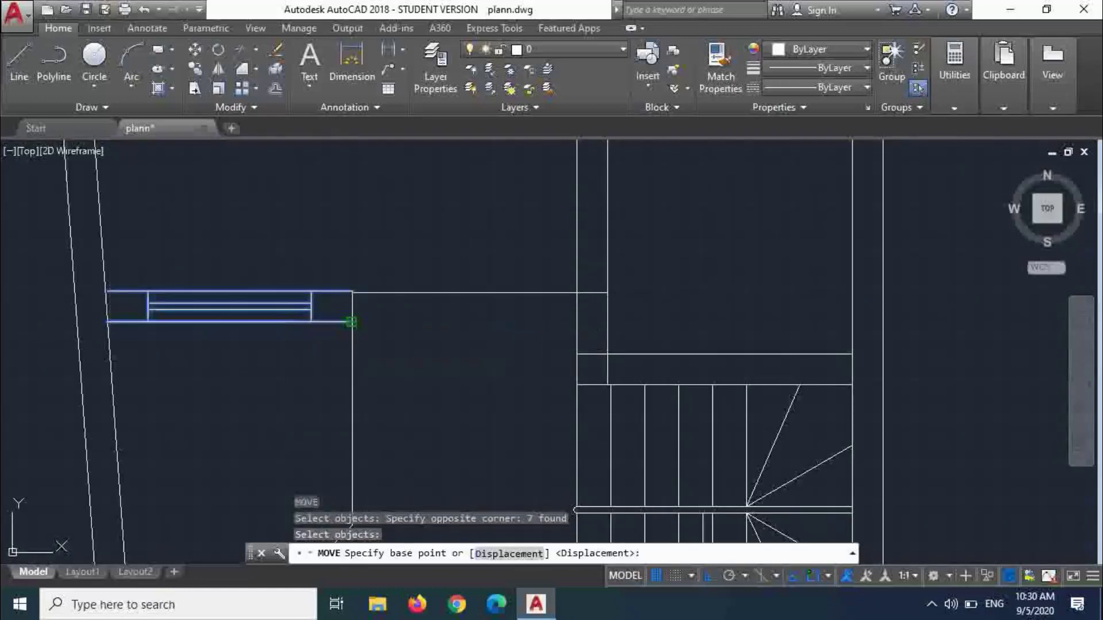
click(352, 321)
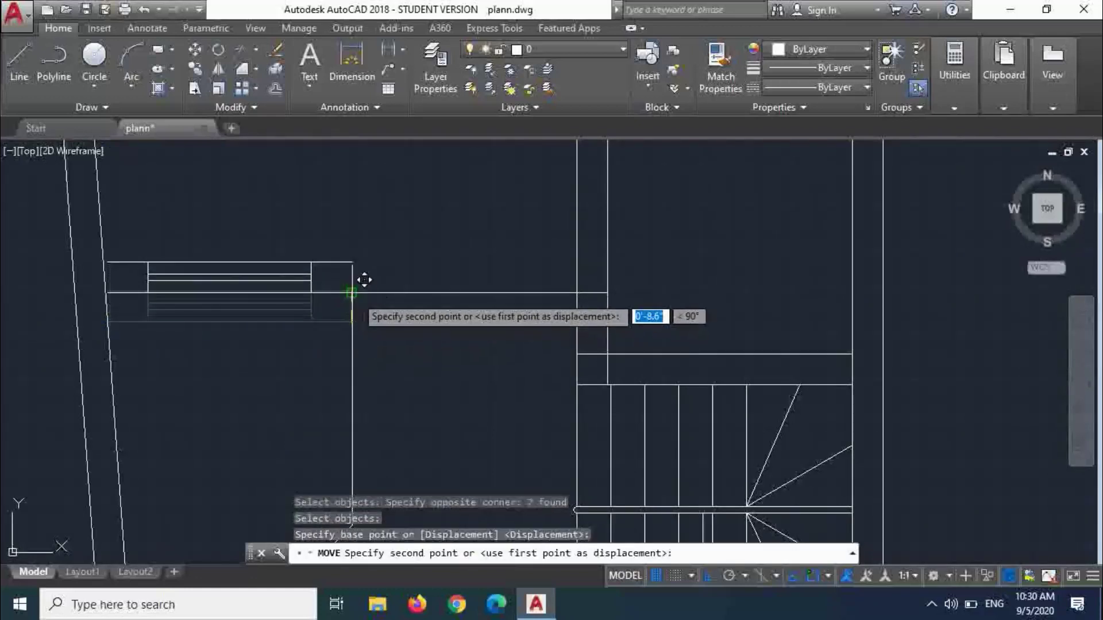
click(364, 280)
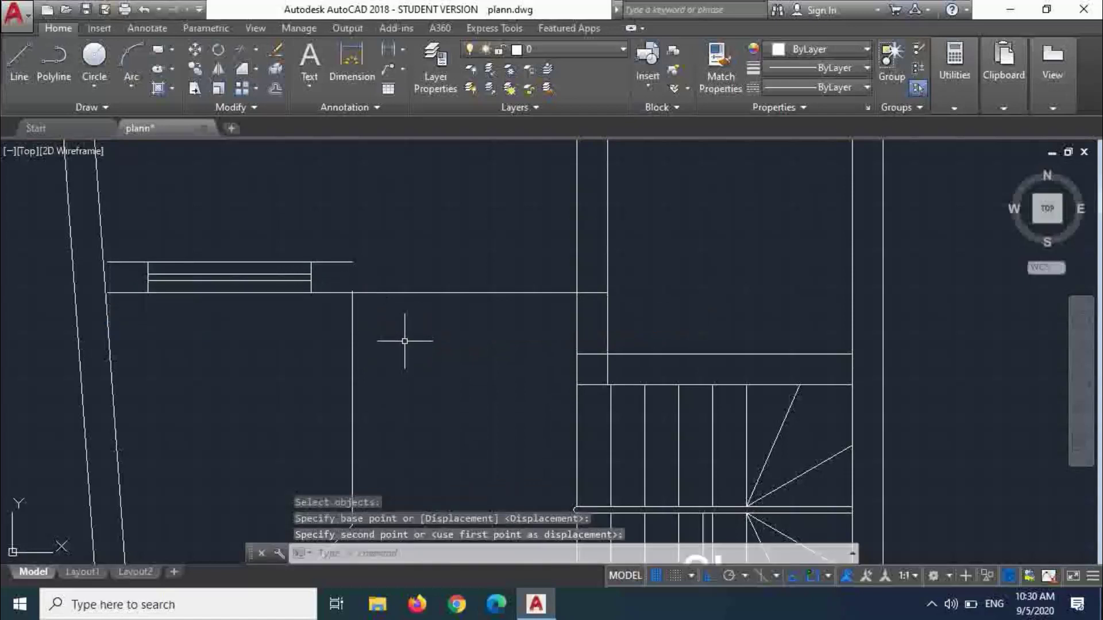
- Extend the vertical line at the window pier up to the moved wall's top line, and that top line left to the slanted outer wall
text(ex)
key(Return)
key(Return)
click(362, 320)
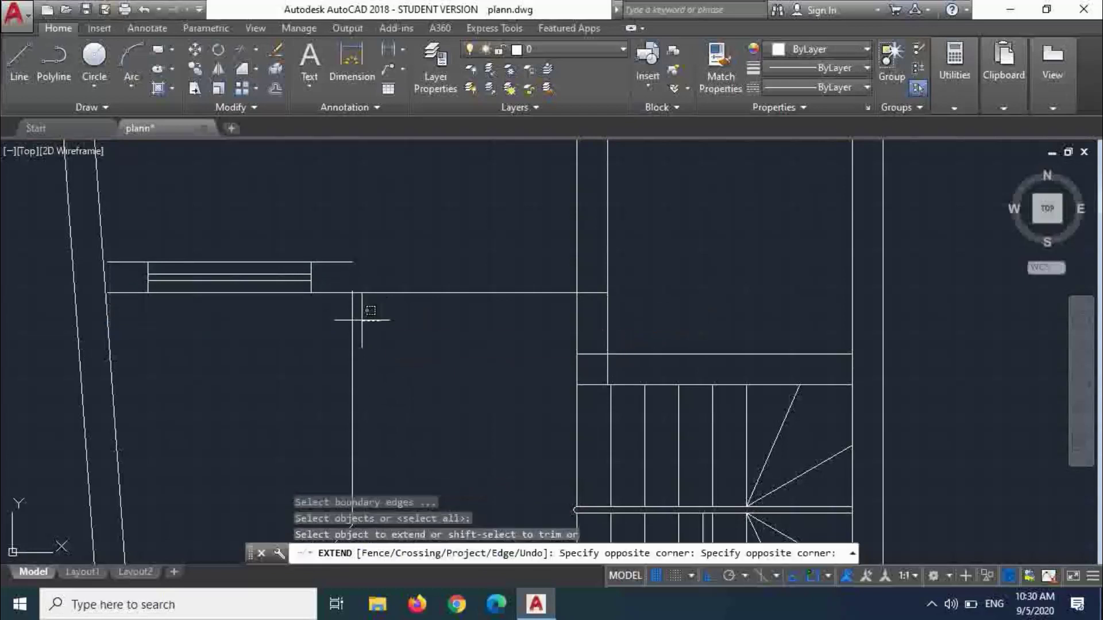
click(349, 308)
click(144, 246)
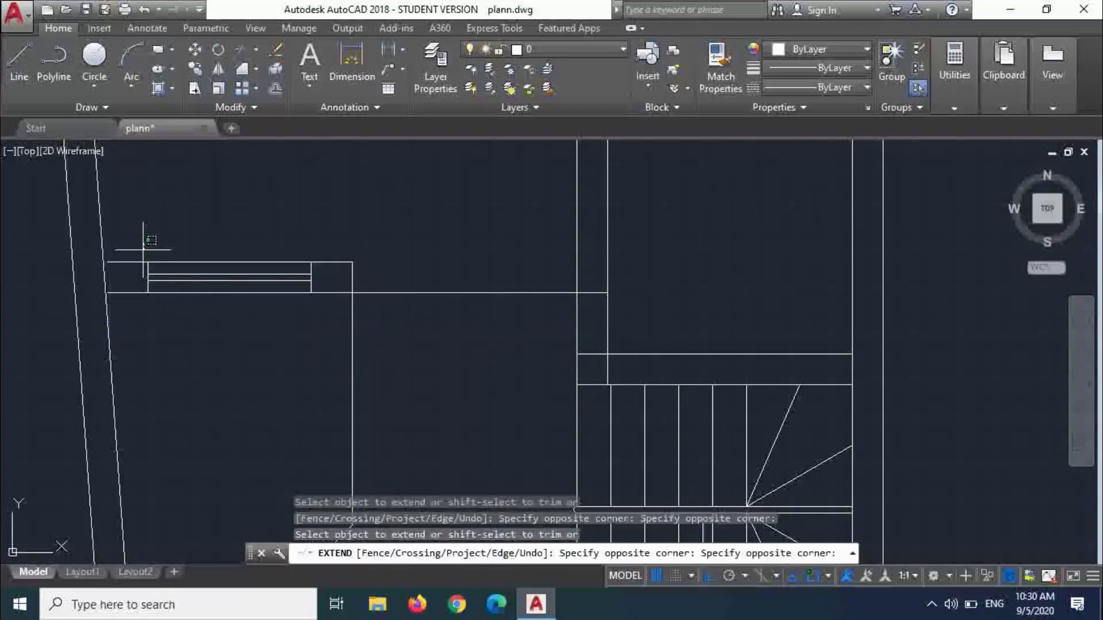
click(134, 289)
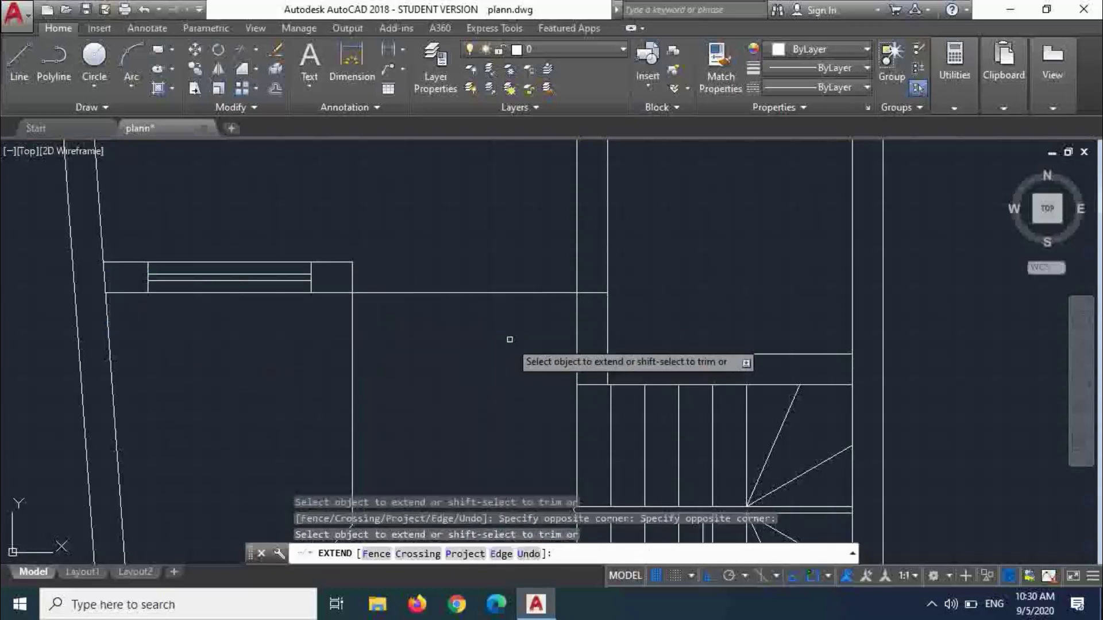
key(Escape)
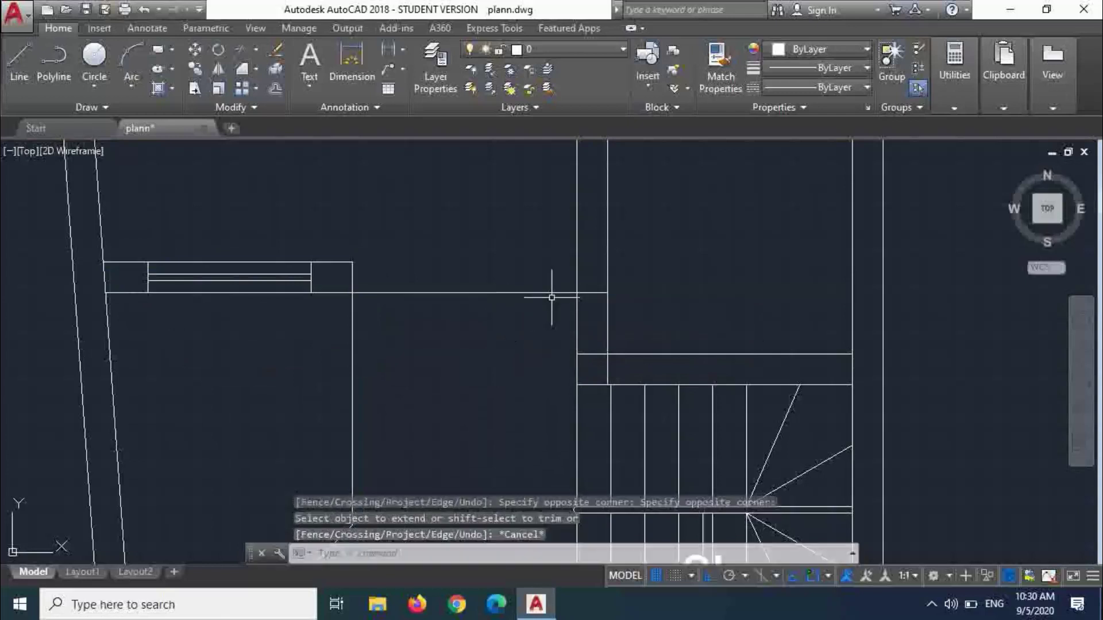
key(Escape)
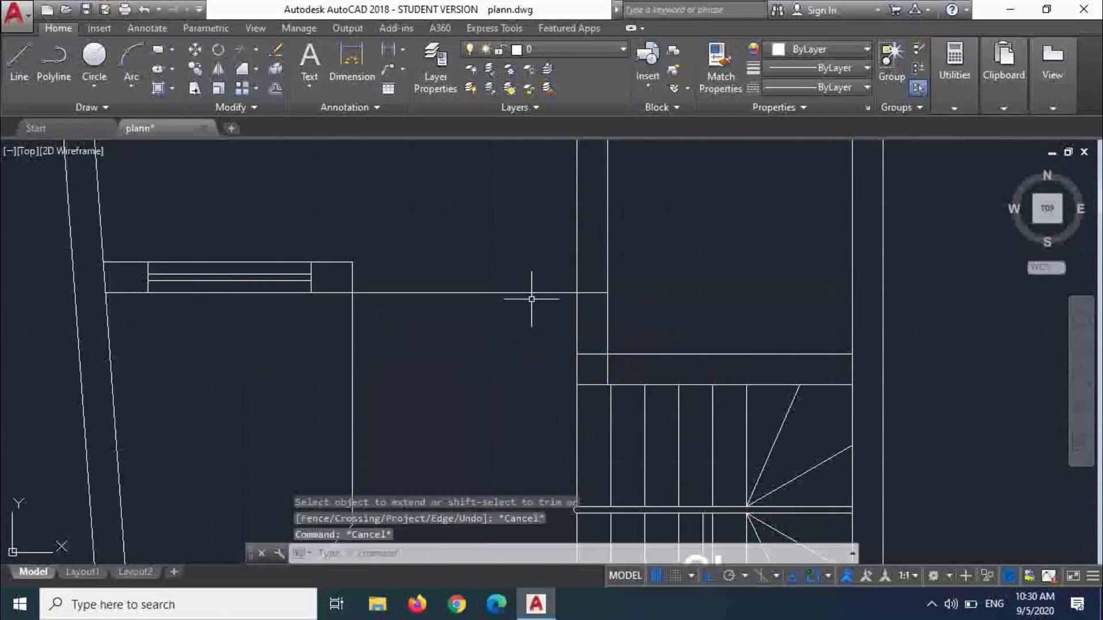
- Offset the horizontal line connecting the window wall to the small room 9" upward
text(0)
key(Return)
key(Escape)
key(Escape)
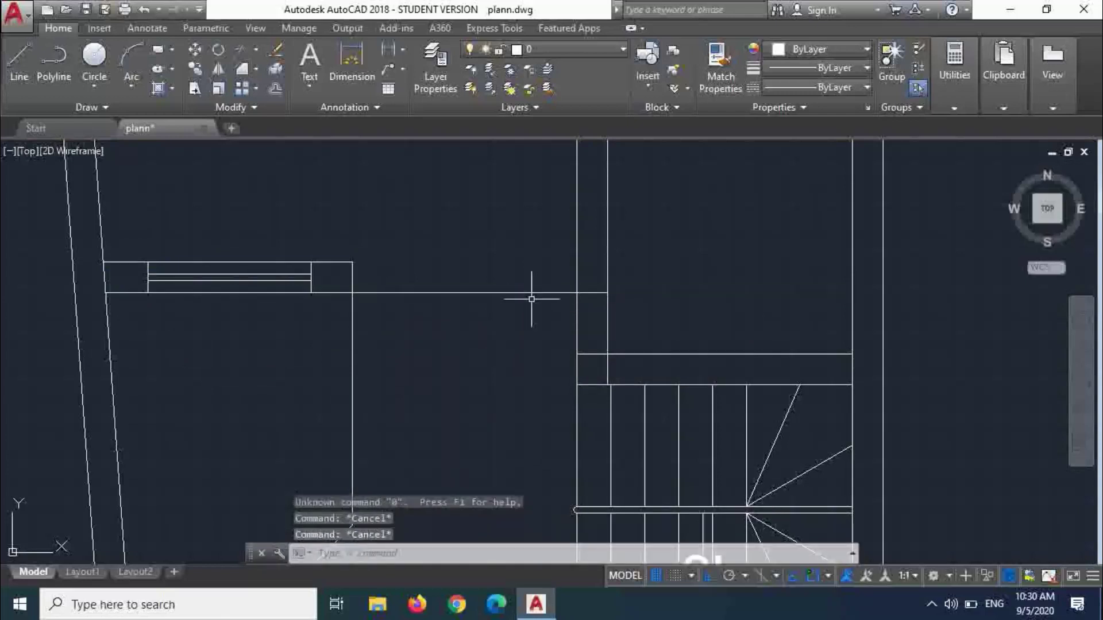
text(o)
key(Return)
text(9)
key(Return)
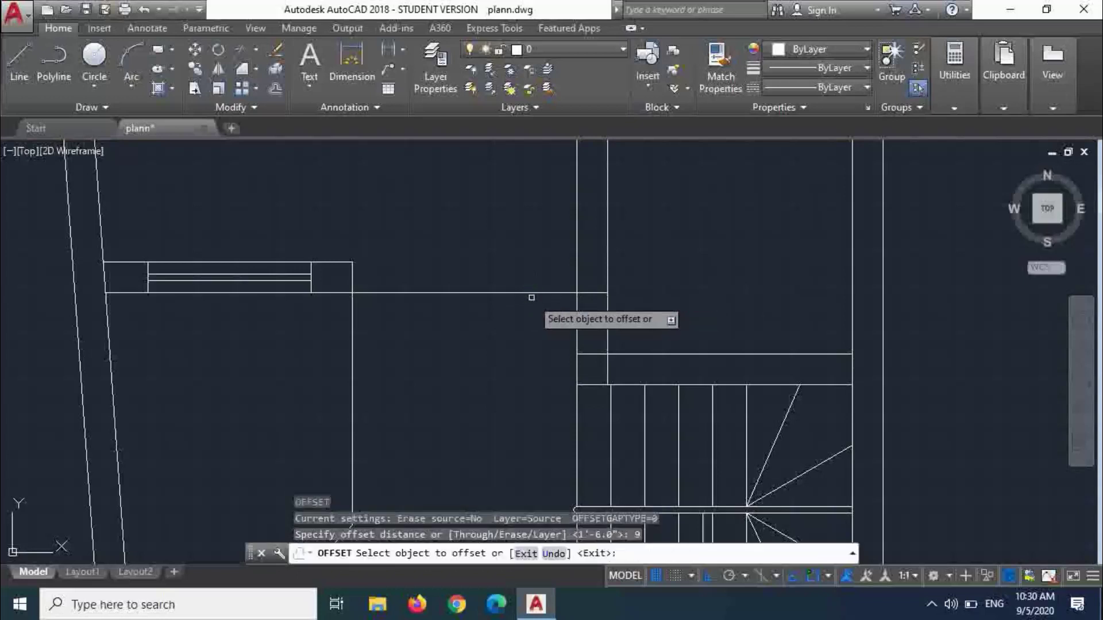
click(529, 293)
click(525, 277)
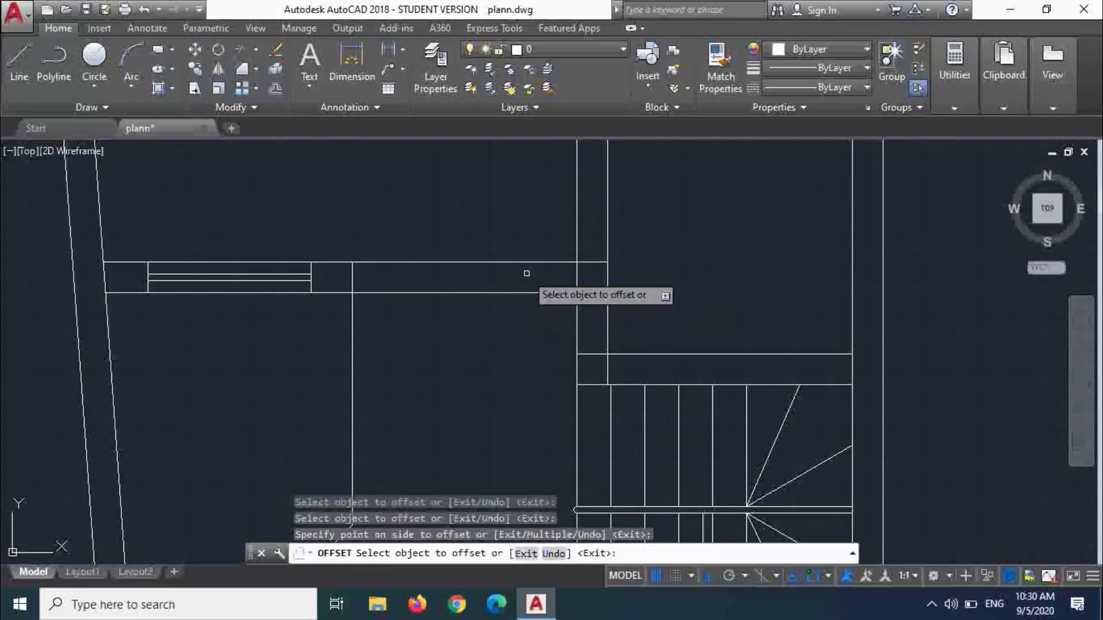
key(Escape)
text(o)
key(Return)
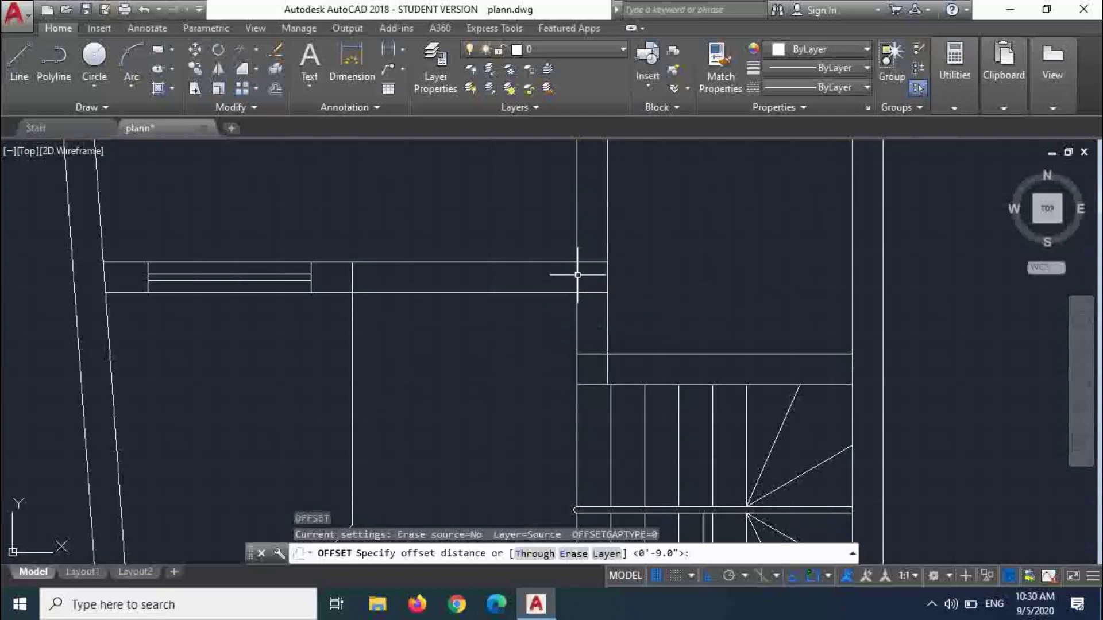
key(Escape)
text(l)
key(Return)
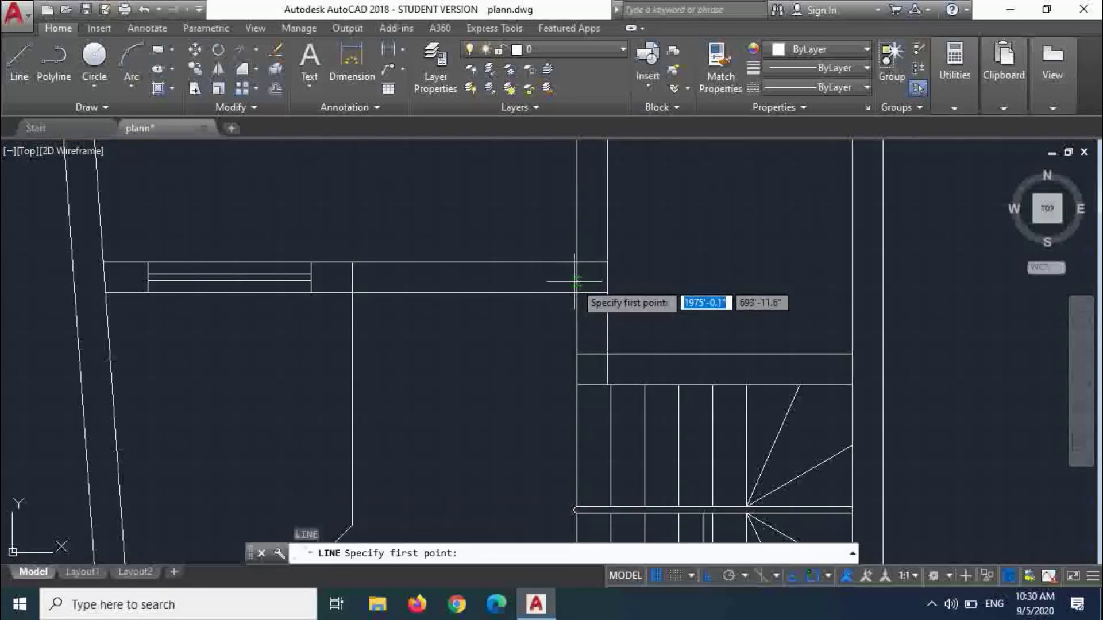
click(564, 278)
click(544, 279)
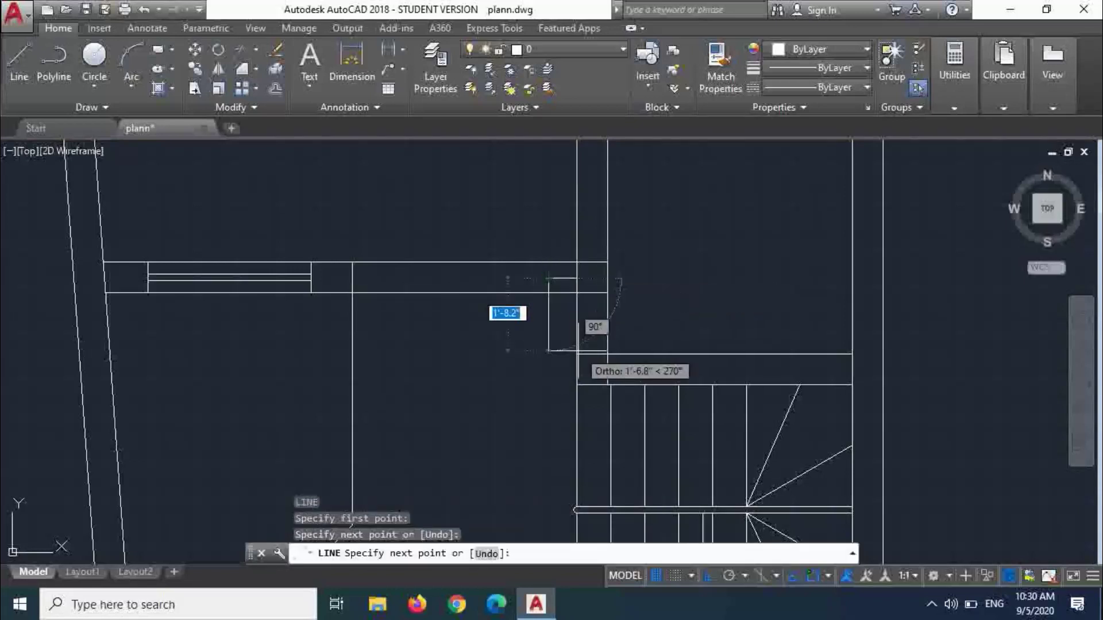
key(ctrl+z)
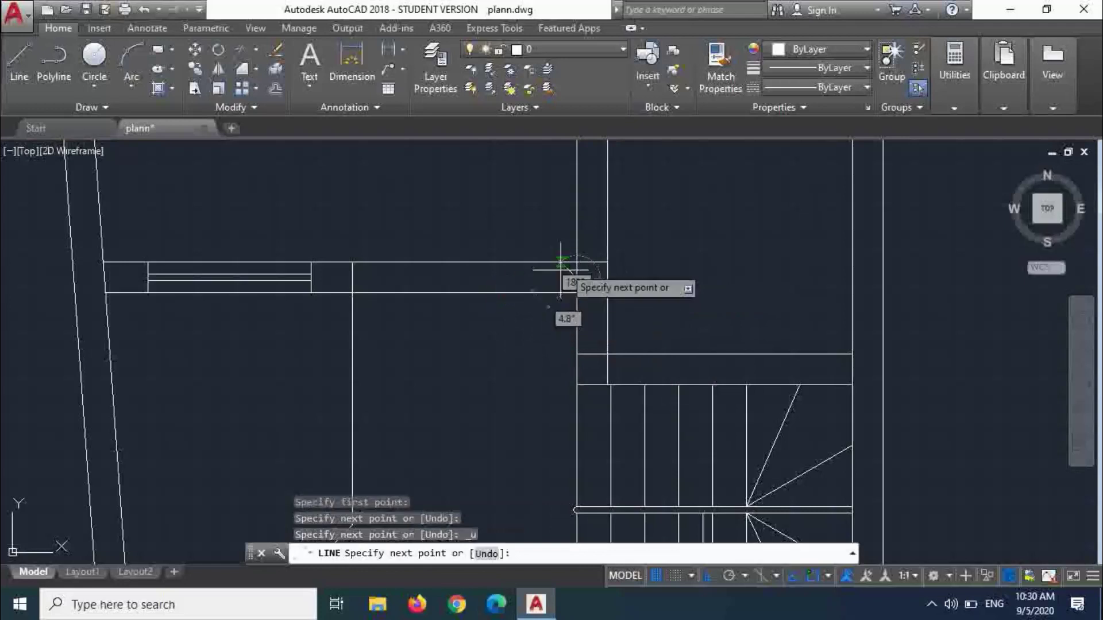
key(Escape)
- Offset the outer face line of the small room's left wall 6" to the left
scroll(583, 282, down, 2)
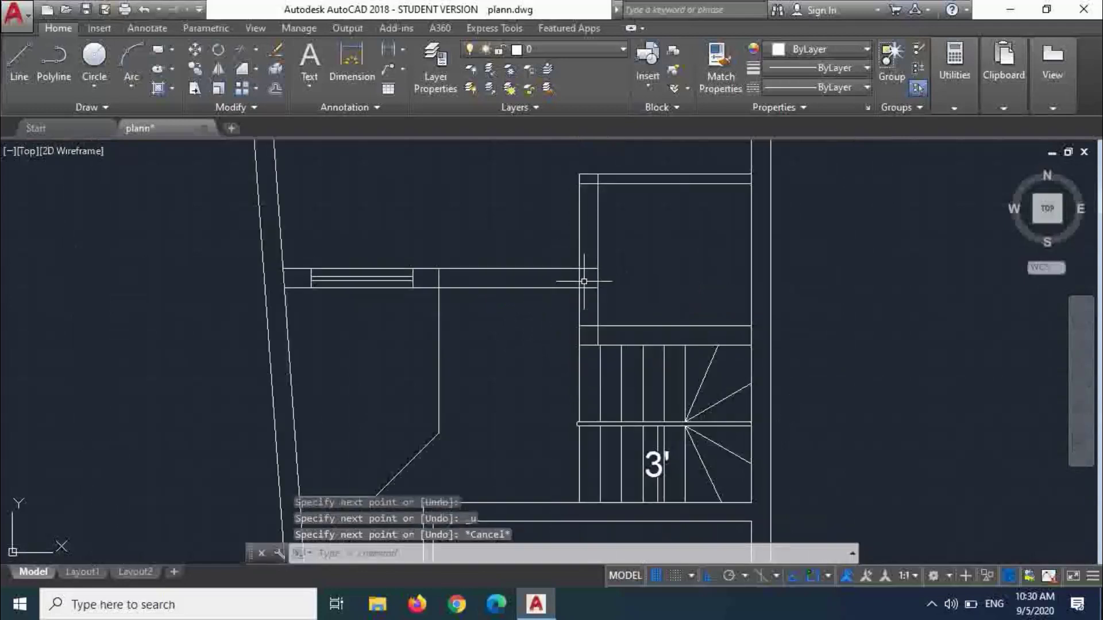
text(o)
key(Return)
text(6)
key(Return)
scroll(583, 276, up, 2)
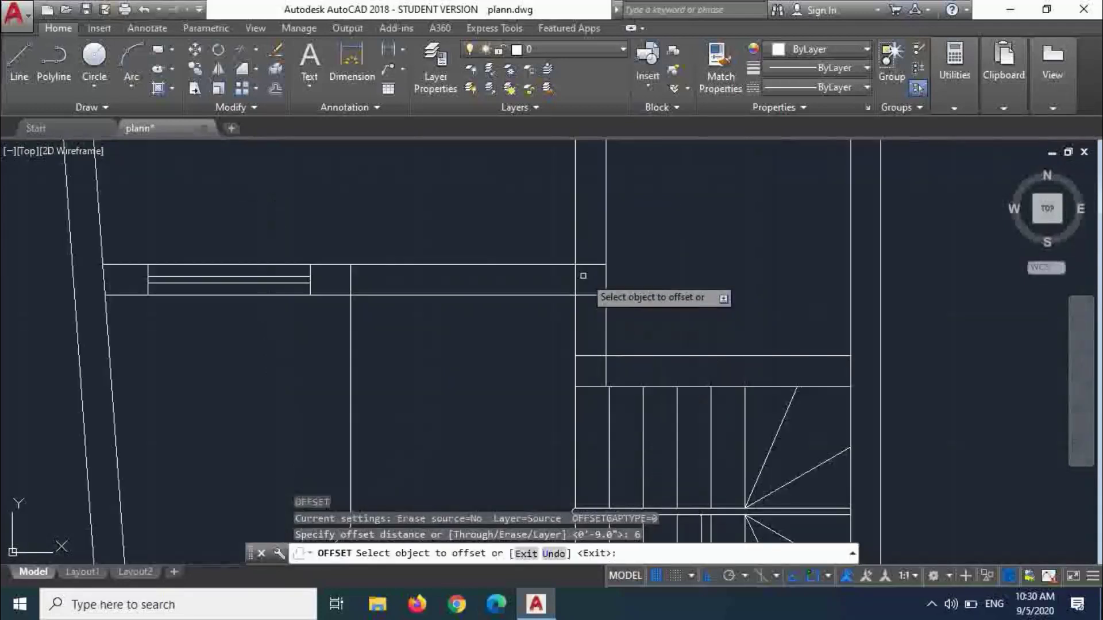
click(572, 276)
click(488, 276)
key(Escape)
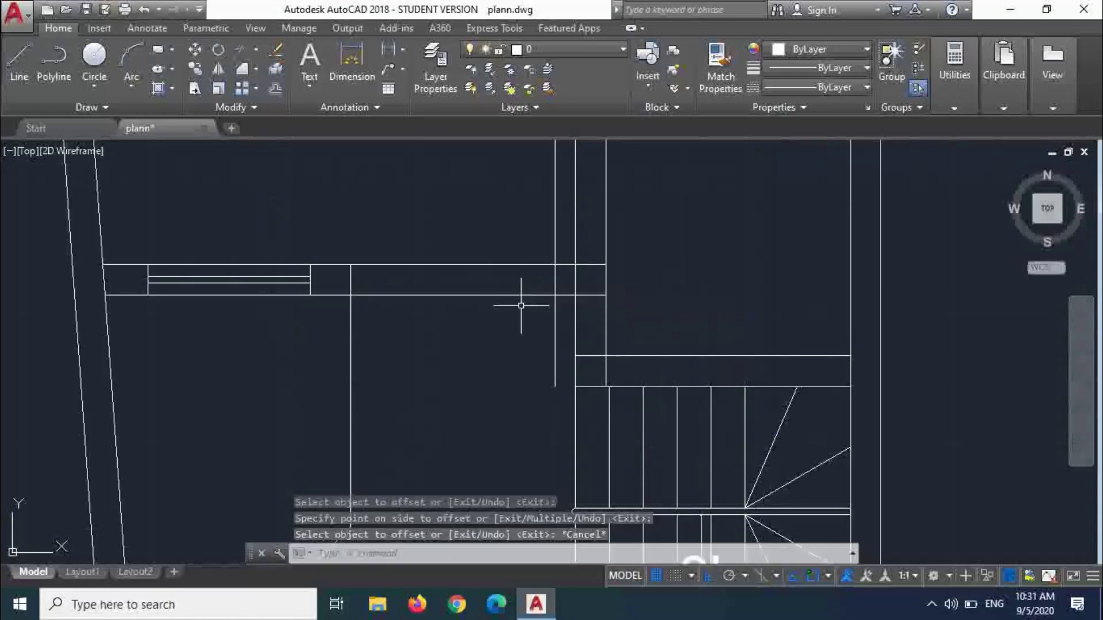
- Trim the connecting wall lines between the window wall and the 6" offset line, and trim that offset line to the wall's thickness
text(tr)
key(Return)
key(Return)
click(494, 319)
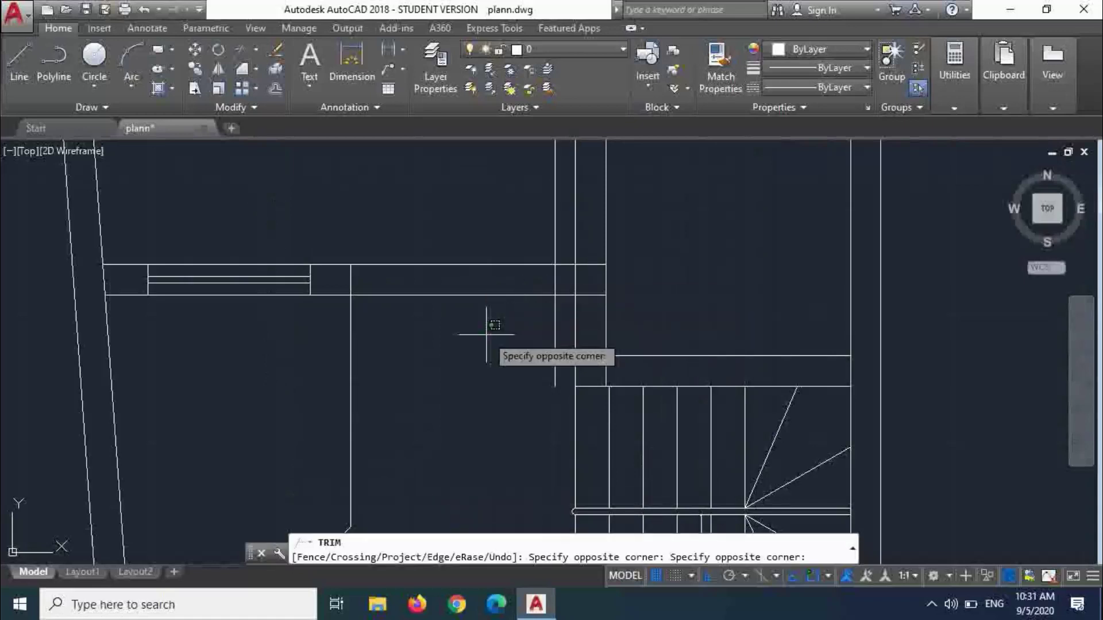
click(448, 253)
click(541, 220)
click(543, 237)
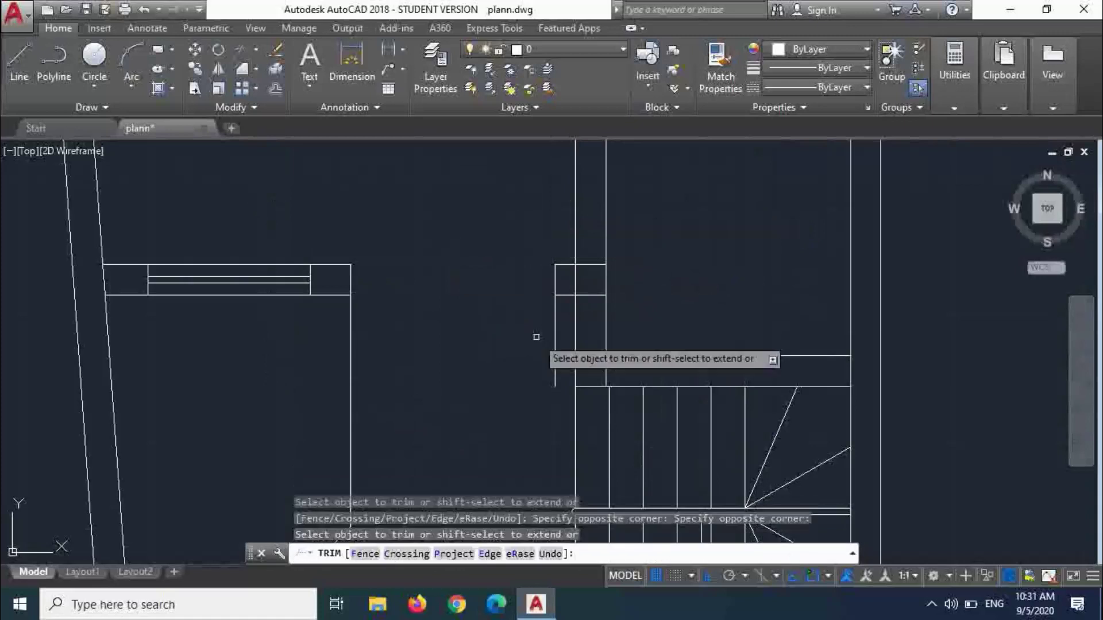
click(536, 338)
click(558, 343)
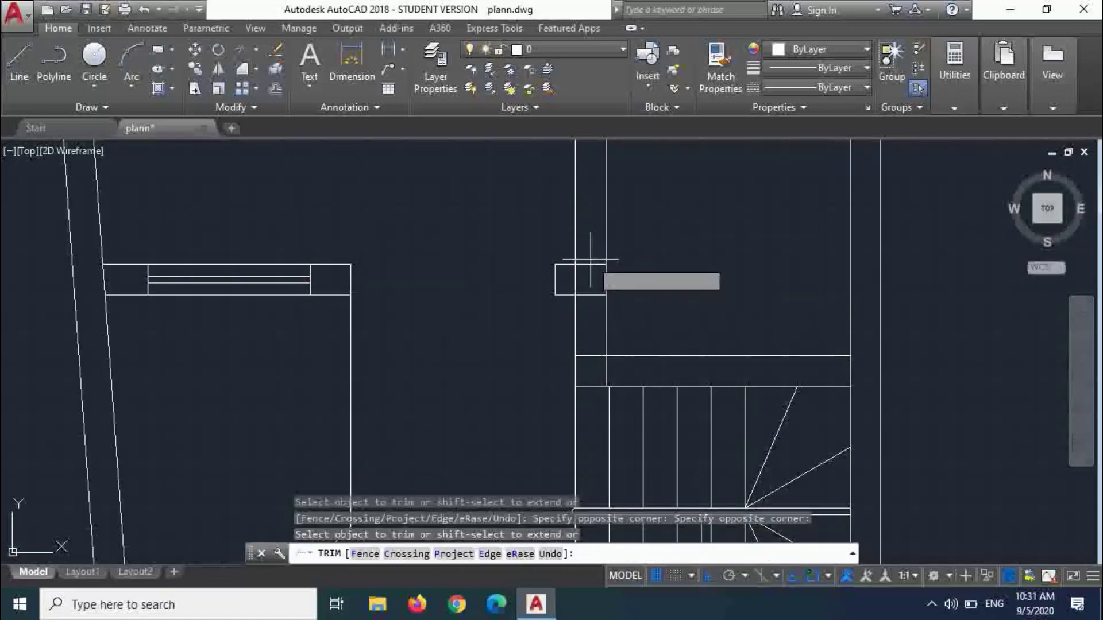
- Trim the inner lines where the short pier joins the room's left wall, and the vertical stub in the wall corner above the stairs
click(590, 278)
click(583, 275)
click(576, 279)
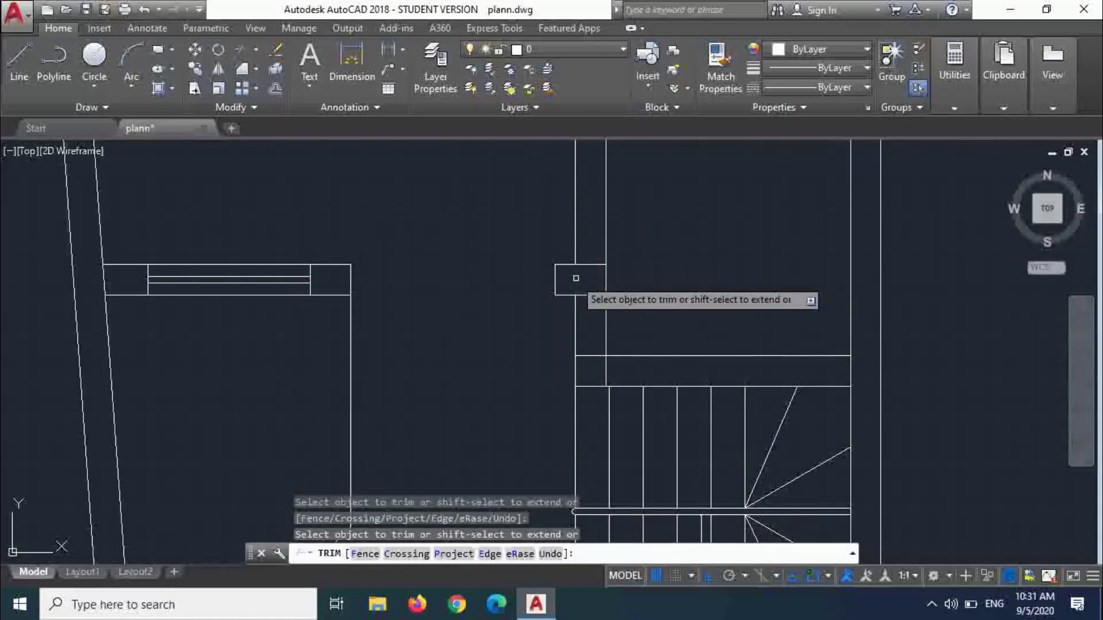
click(603, 366)
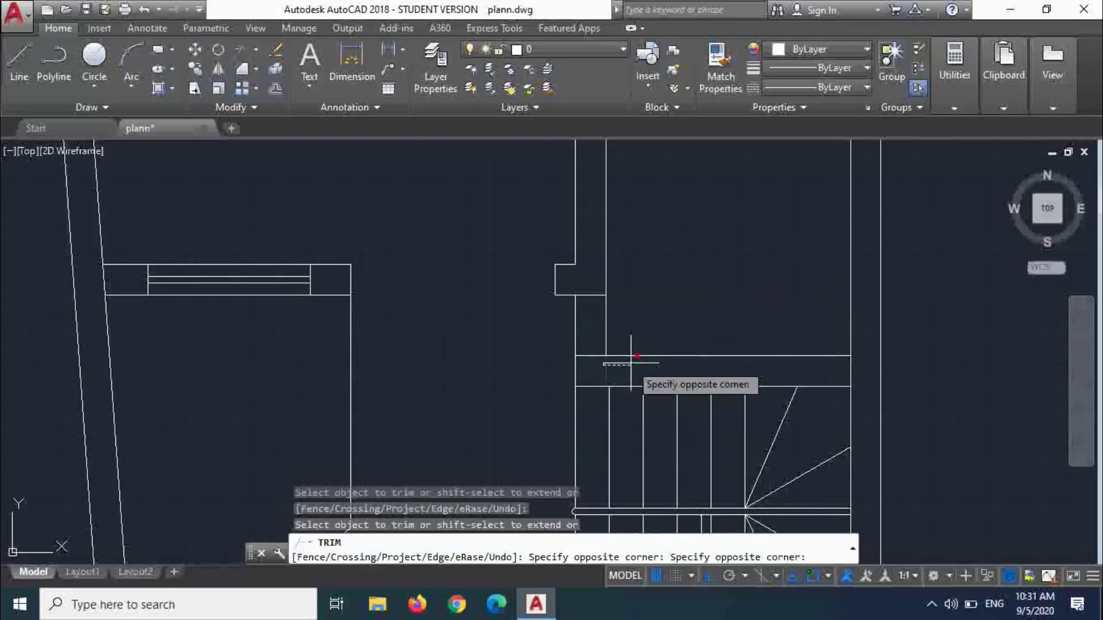
click(610, 375)
key(Escape)
text(l)
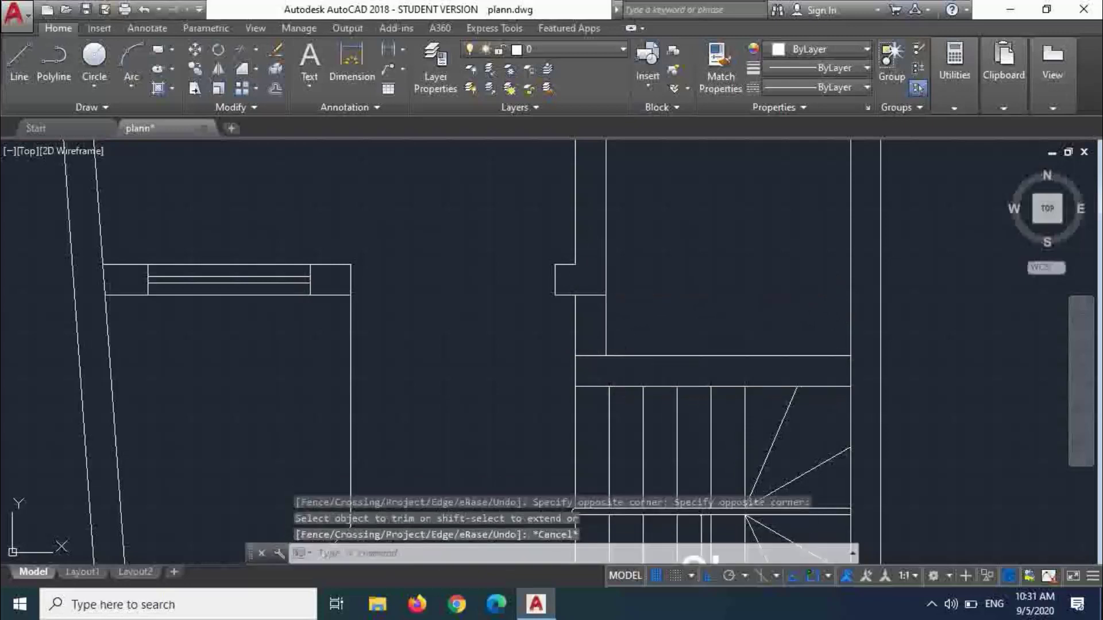
key(Return)
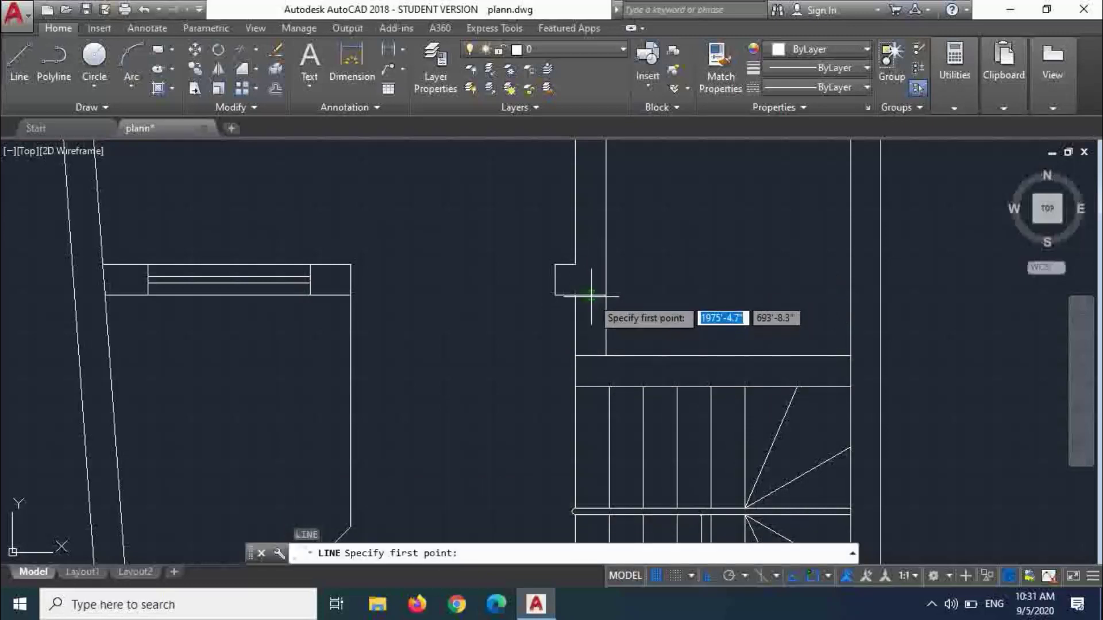
scroll(592, 345, up, 4)
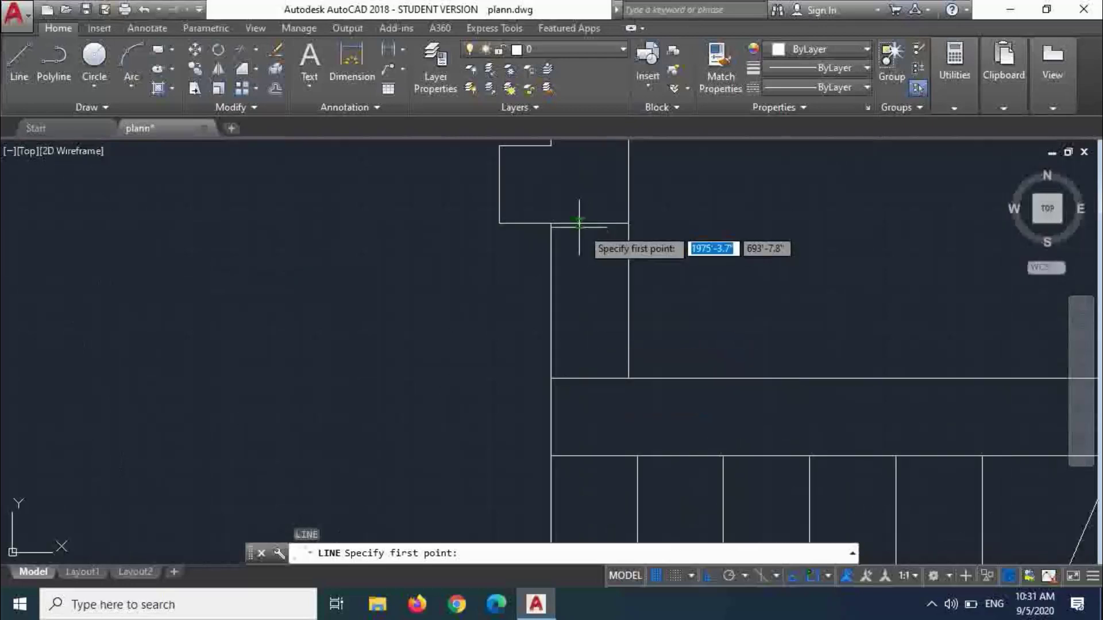
key(Escape)
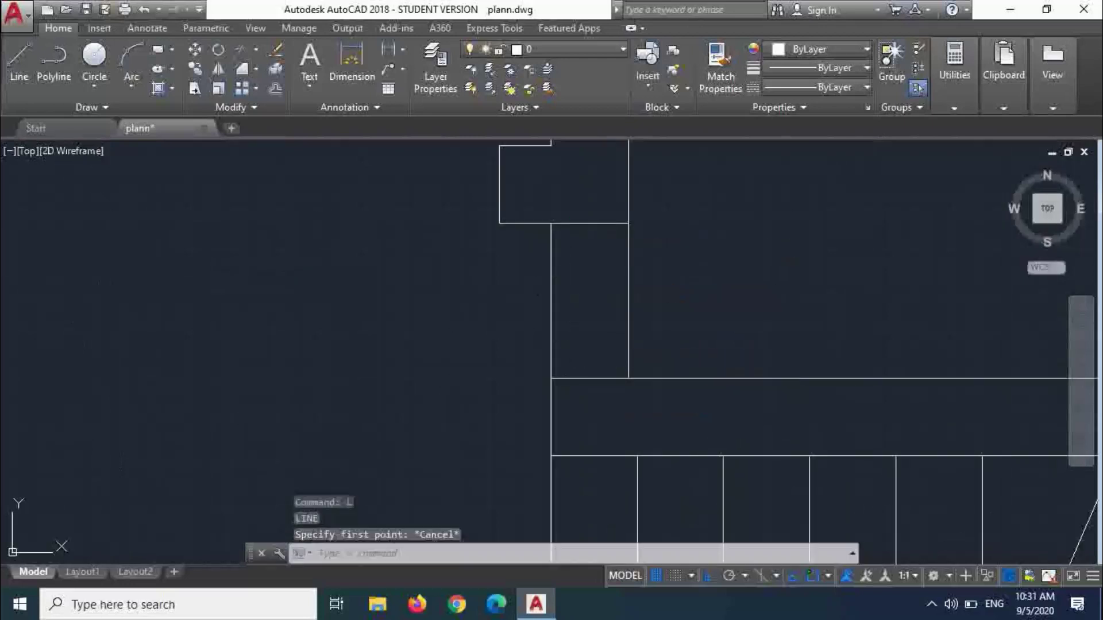
- Trim the lower edge of the short pier back to the outer face of the room's left wall
text(tr)
key(space)
key(space)
click(532, 242)
click(519, 214)
key(Escape)
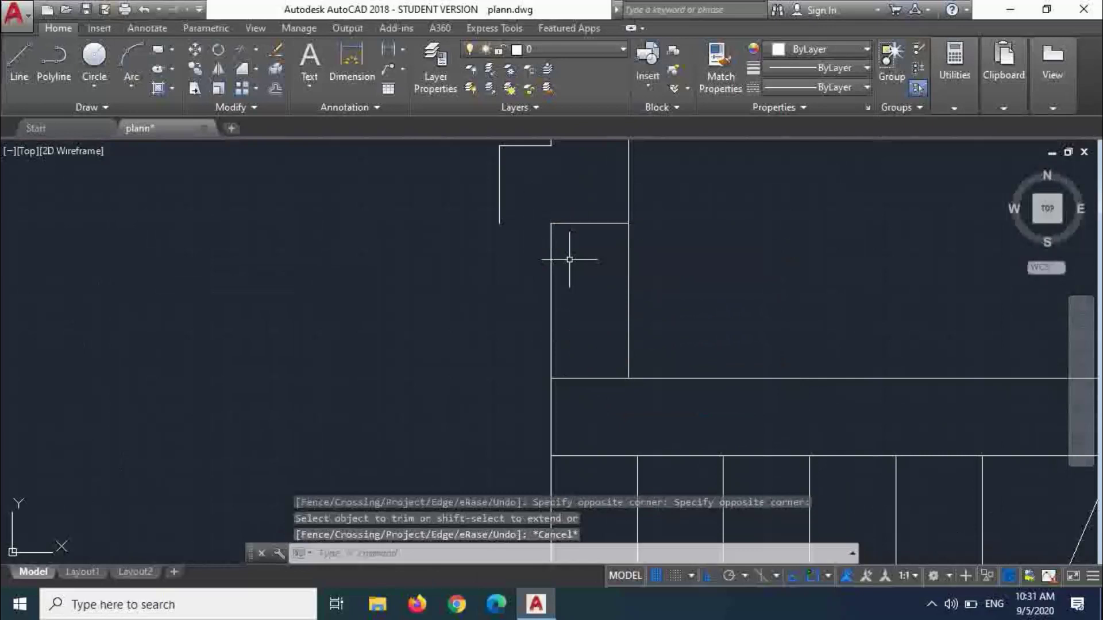
- Draw a vertical centre line in the room's left wall from the midpoint of the short cross line down to the wall above the stairs
text(l)
key(space)
click(551, 223)
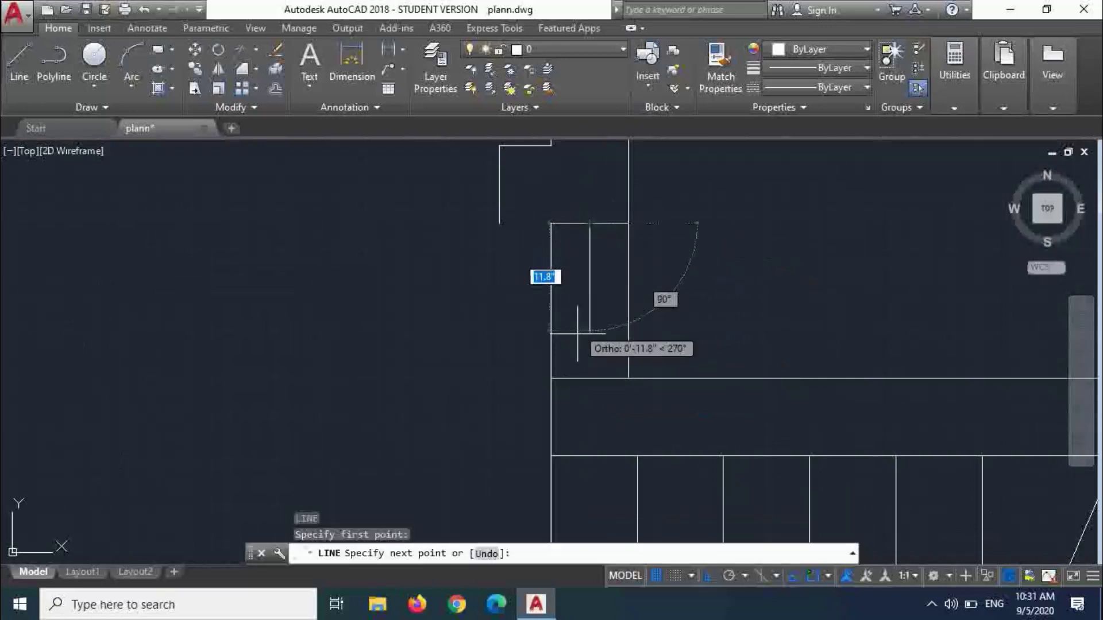
click(583, 374)
key(Escape)
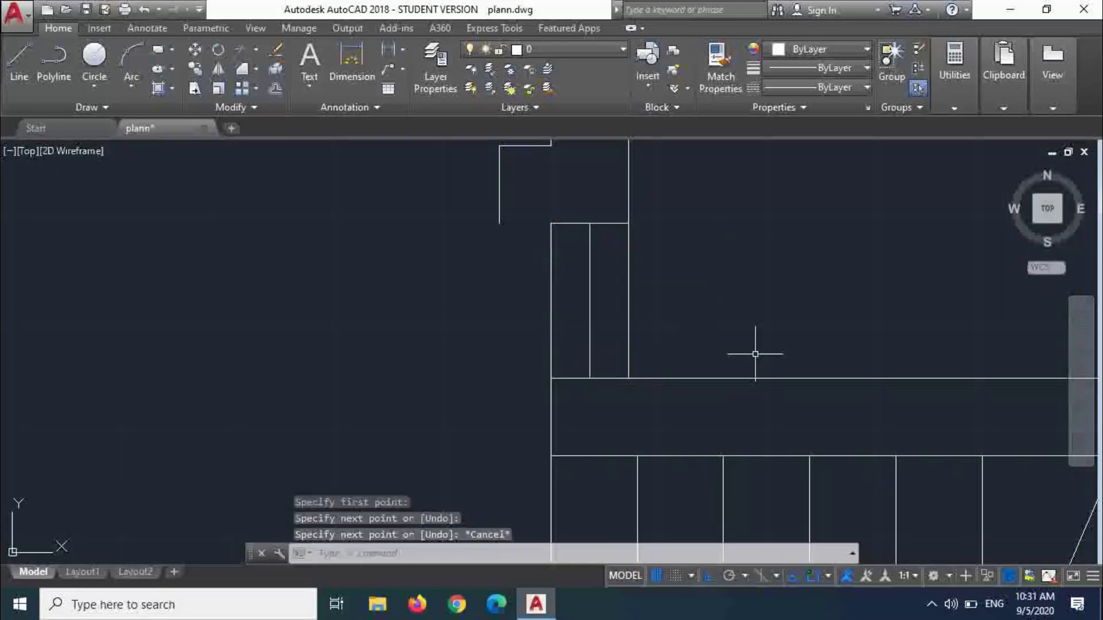
- Offset the vertical centre line in the room's left wall 1" to each side to form the window lines
text(o)
key(space)
text(1)
key(space)
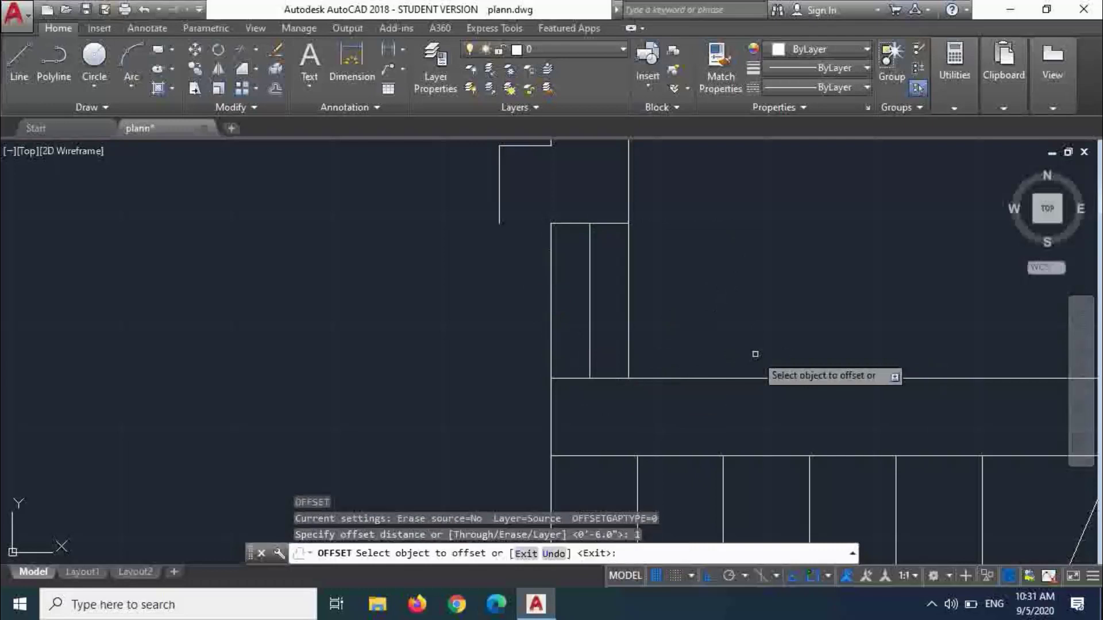
click(589, 303)
click(603, 297)
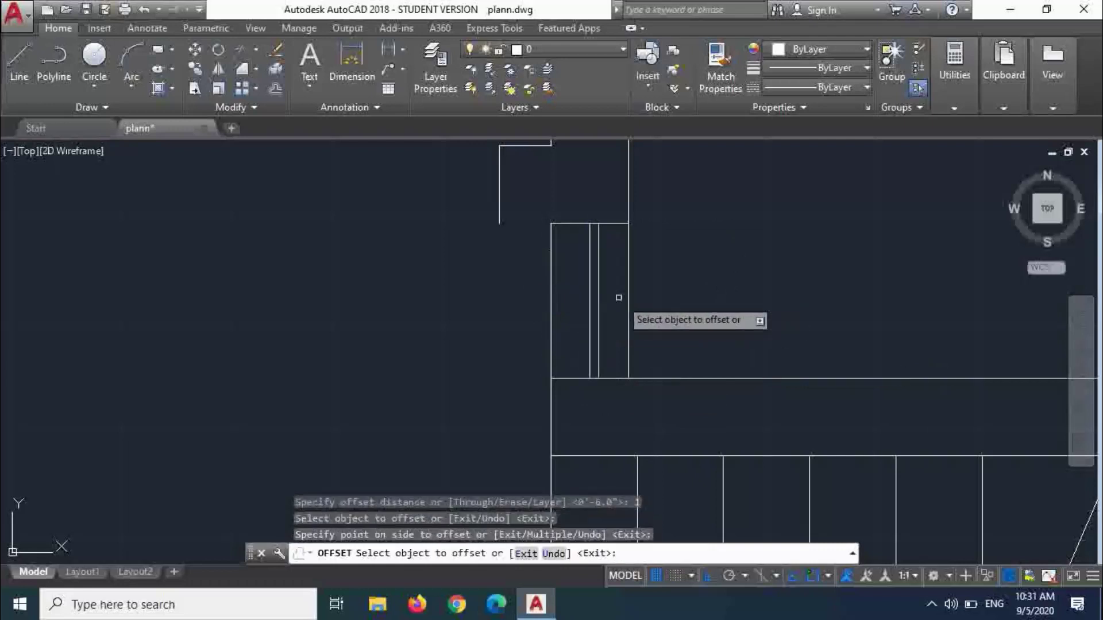
click(590, 292)
click(584, 293)
key(Escape)
- Delete the original centre line between the two window lines in the room's left wall
click(589, 289)
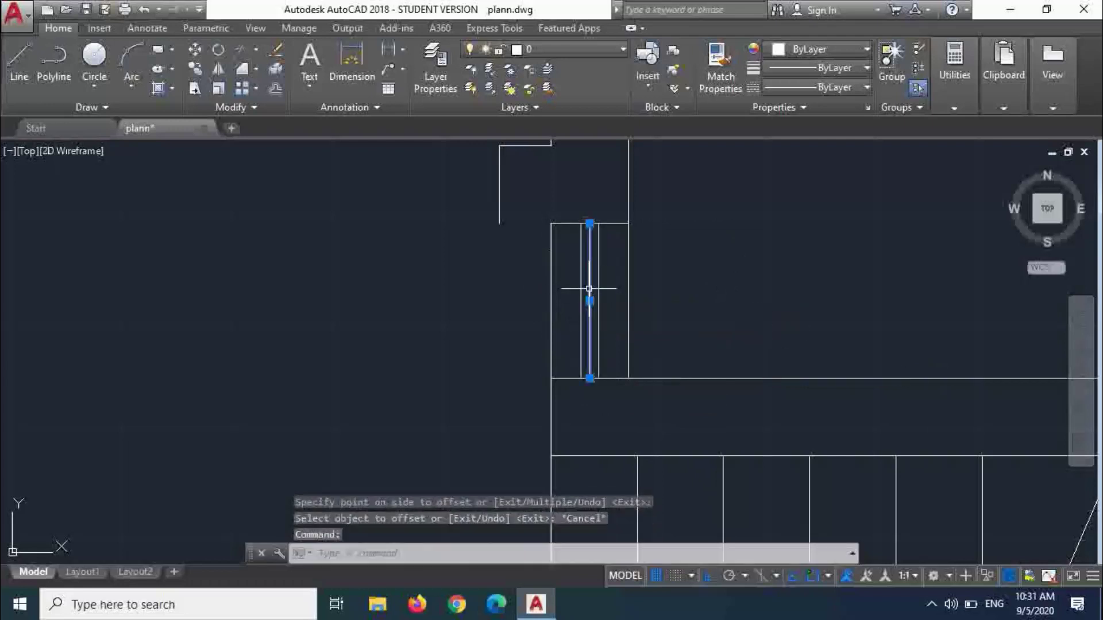
key(Delete)
key(Escape)
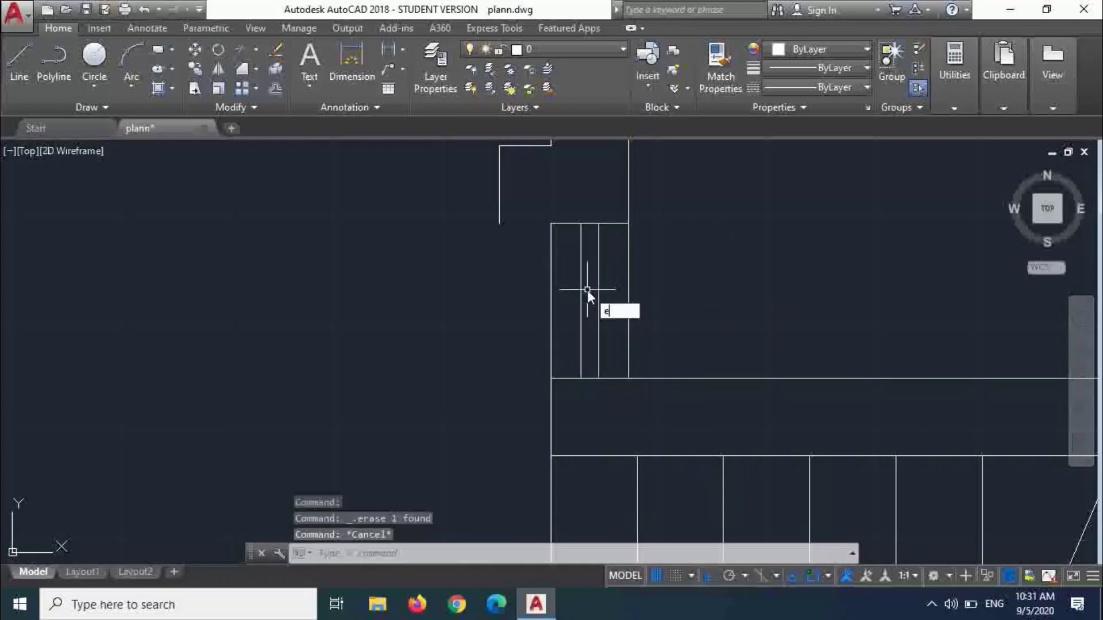
- Extend the short cross line above the small window to the pier's outer edge to close the pier
text(ex)
key(Return)
key(Return)
click(613, 225)
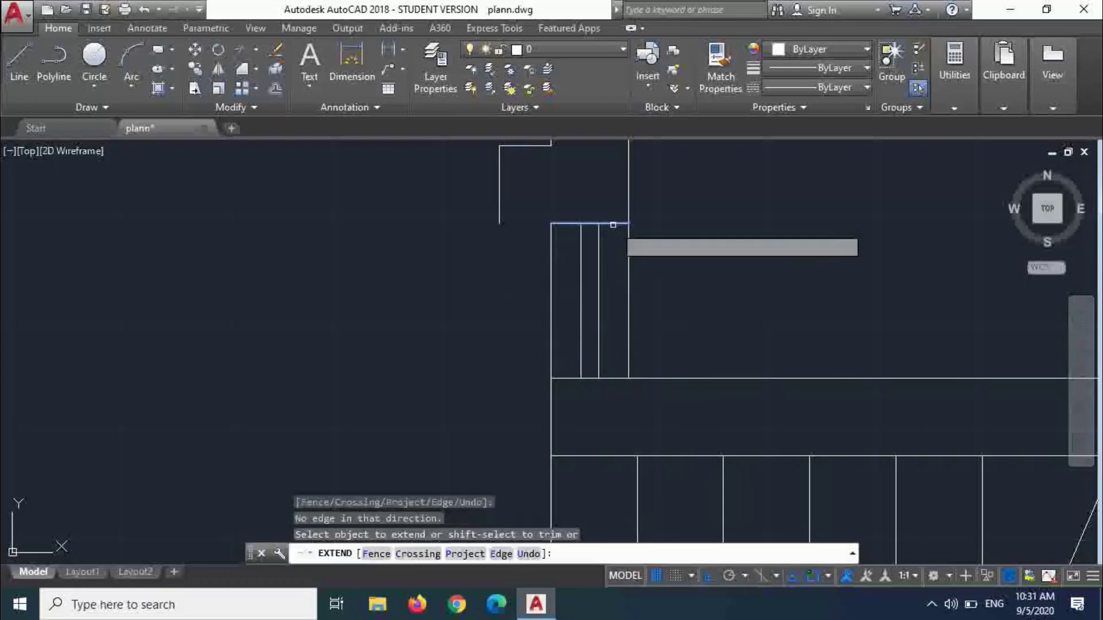
key(Escape)
- Offset the inner face of the room's left wall 6" into the room above the 1st Floor staircase
scroll(655, 391, down, 4)
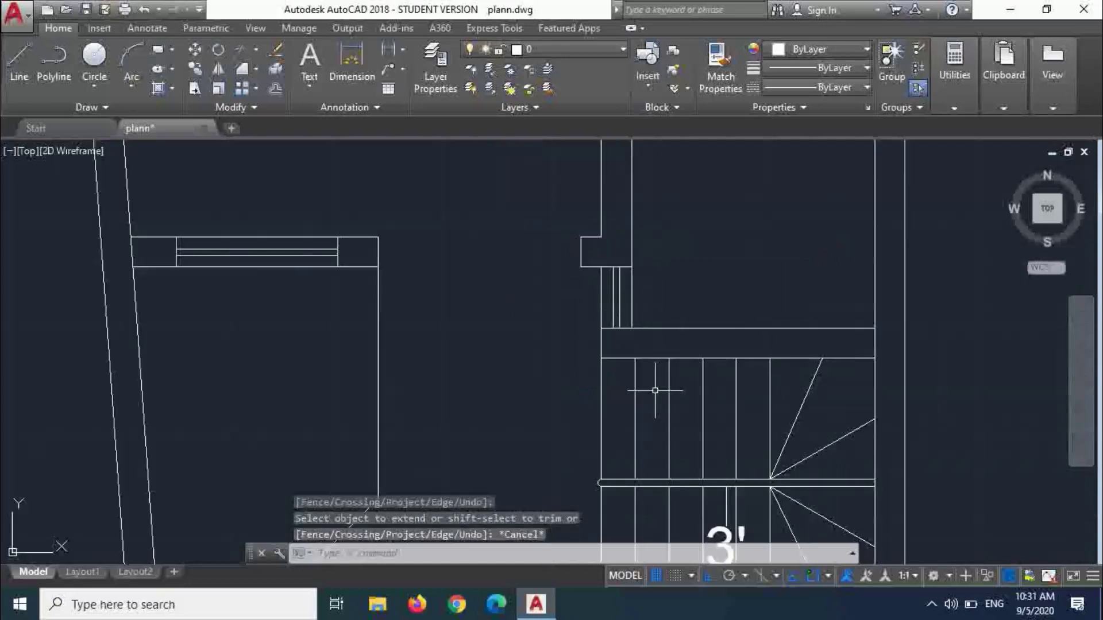
scroll(585, 296, down, 6)
scroll(593, 248, up, 2)
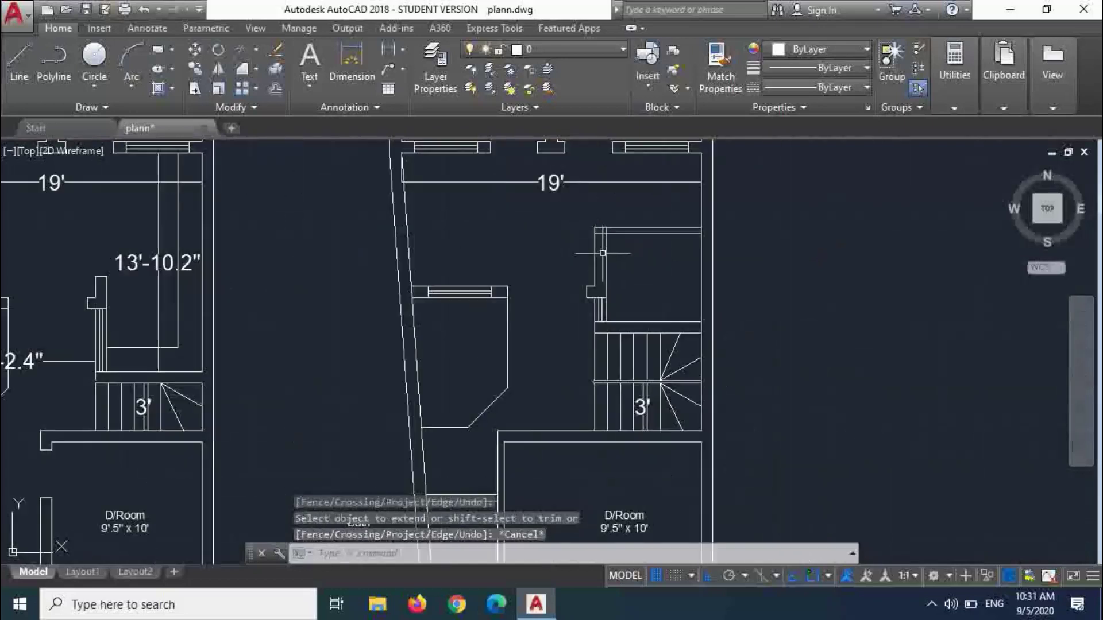
scroll(603, 232, up, 3)
scroll(561, 250, up, 3)
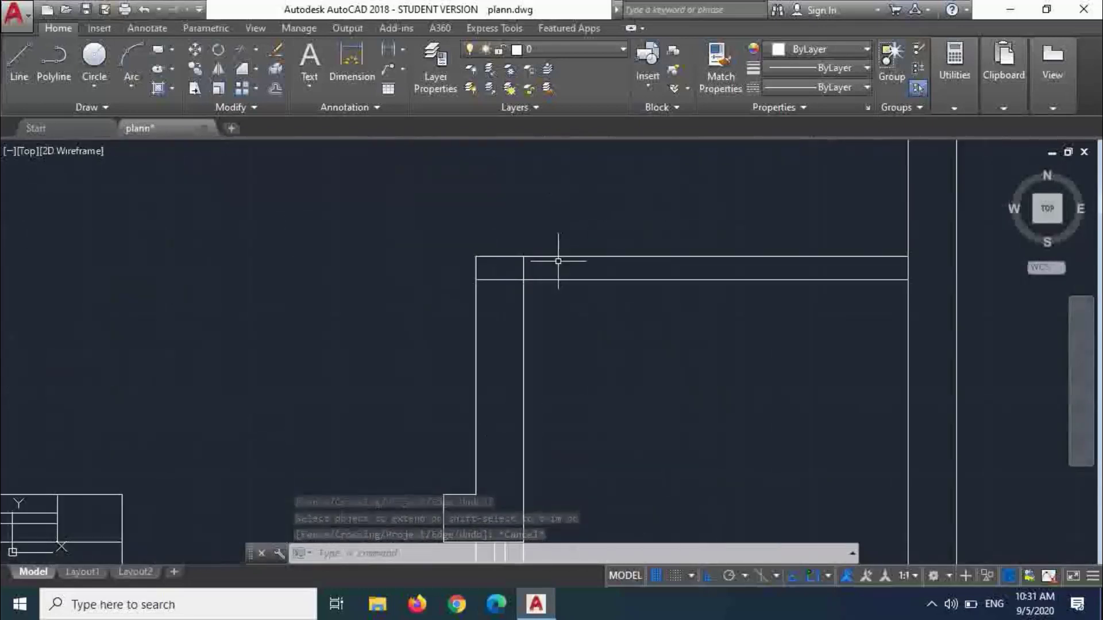
scroll(559, 270, down, 4)
scroll(560, 265, up, 4)
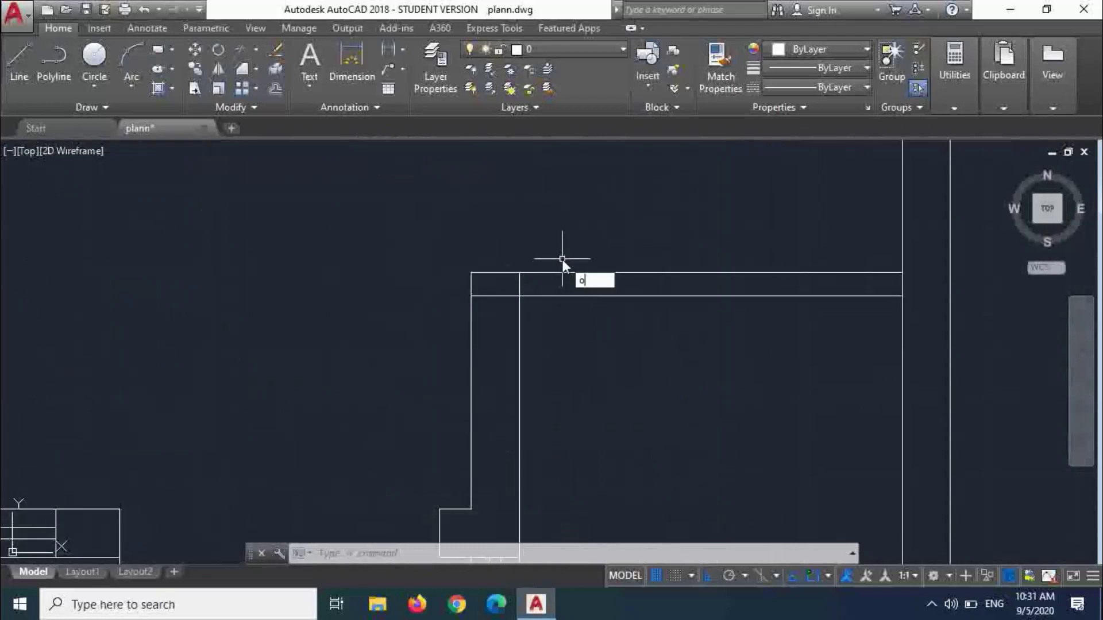
key(Return)
text(6)
key(Return)
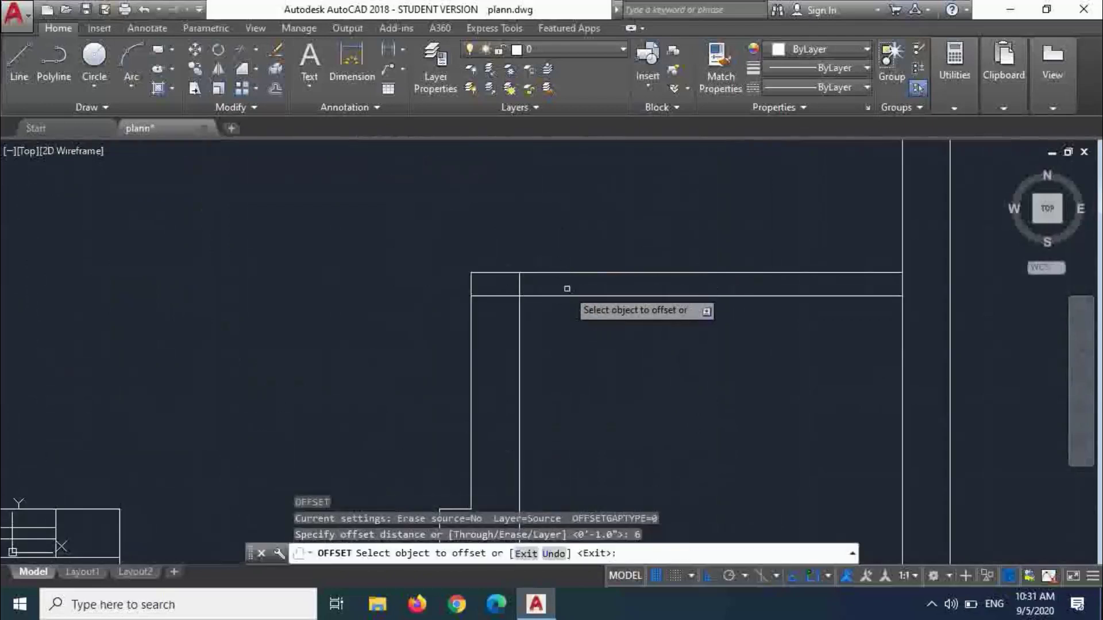
click(518, 334)
click(595, 340)
key(Escape)
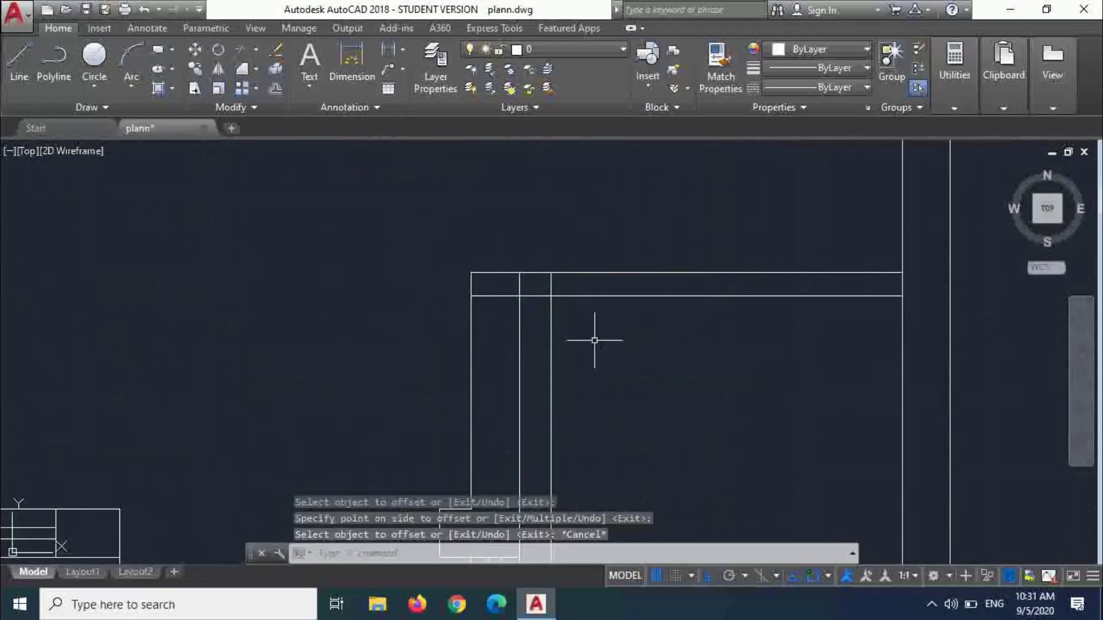
- Offset the new vertical line beside the left wall's inner face 30" further into the room
key(Return)
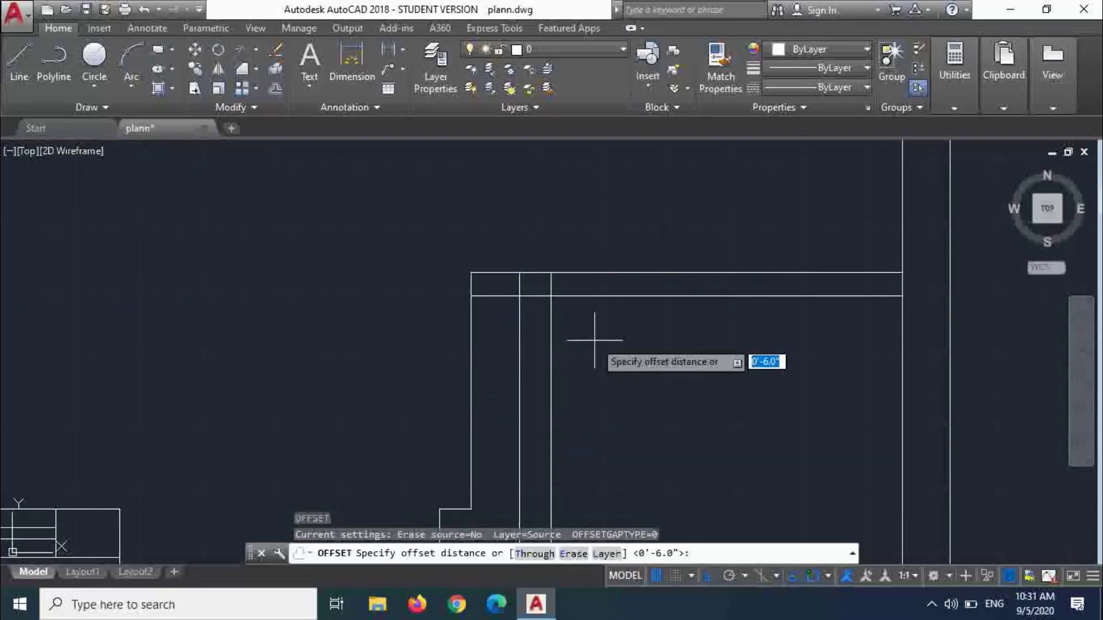
text(30)
key(Return)
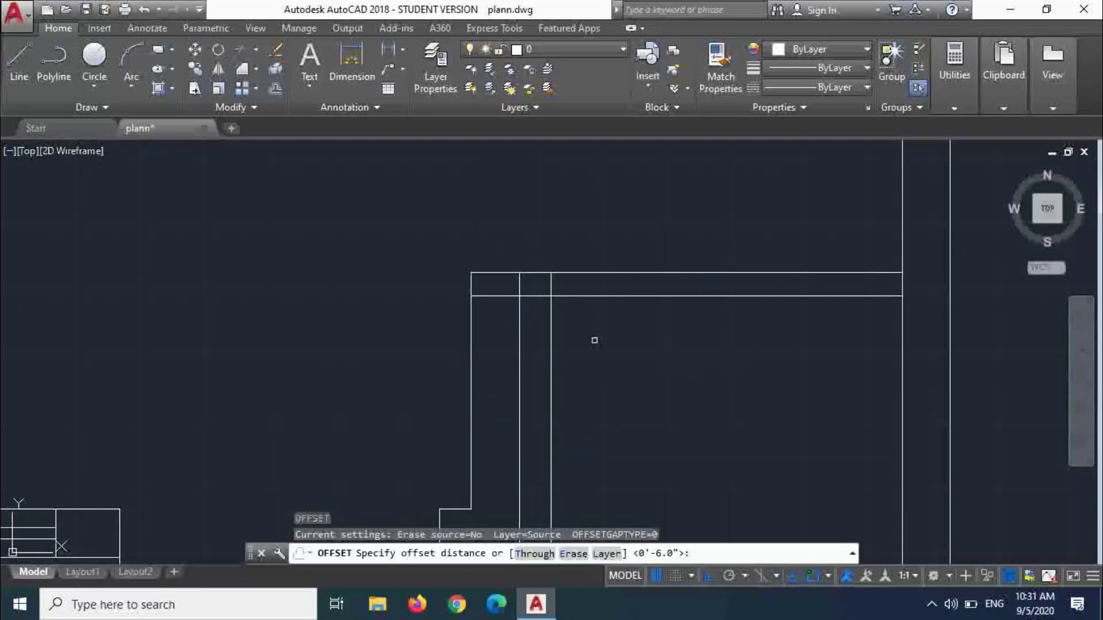
click(549, 347)
click(657, 345)
key(Escape)
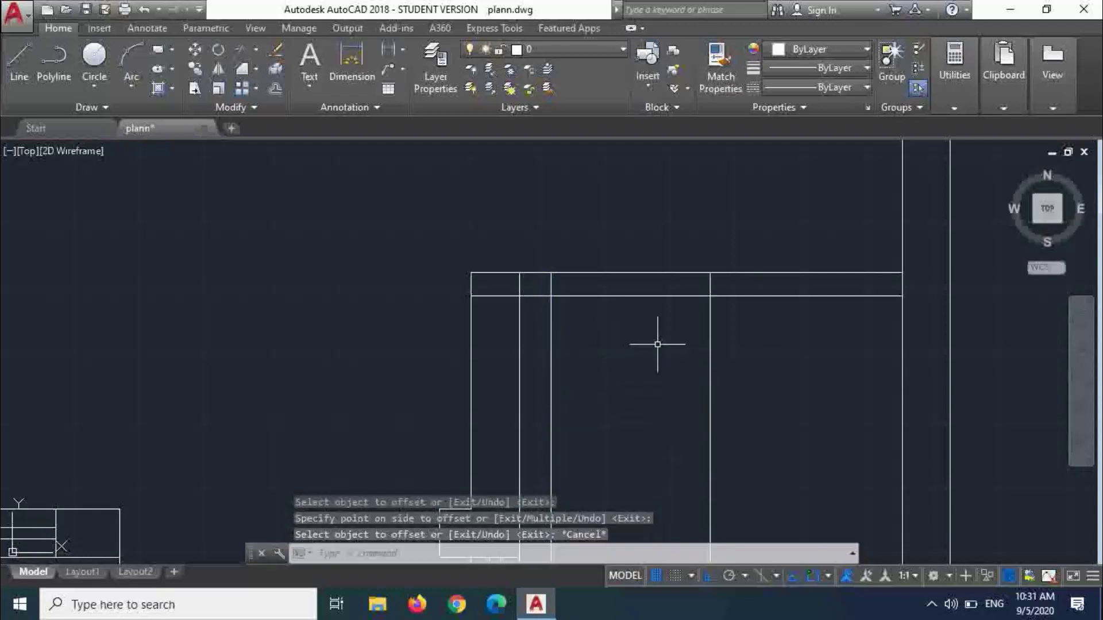
- Trim the wall and offset lines to open a doorway in the upper wall of the room above the staircase
text(te cor)
key(Return)
key(Return)
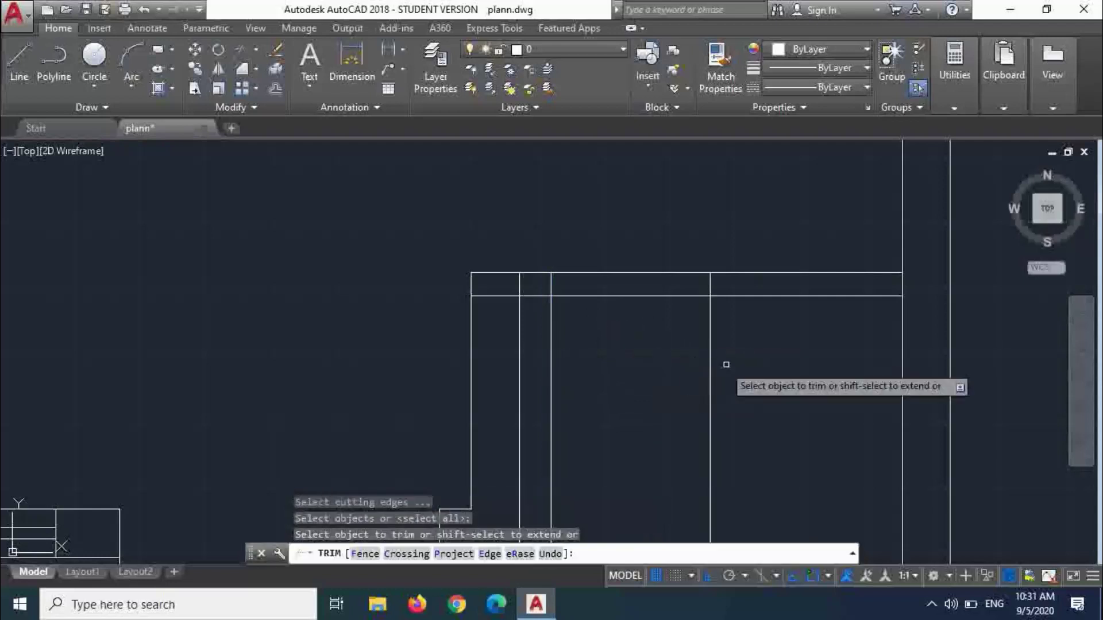
click(727, 363)
click(559, 339)
click(645, 315)
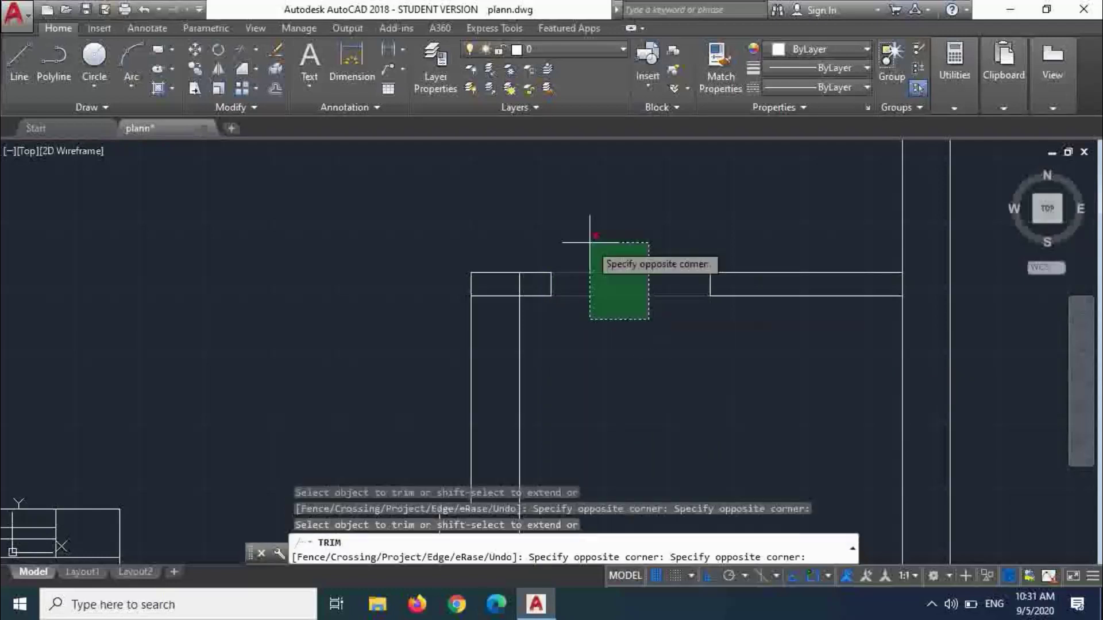
click(585, 239)
- Trim the overlapping lines inside that room's wall corner and at its junction with the outer wall
click(521, 287)
click(492, 298)
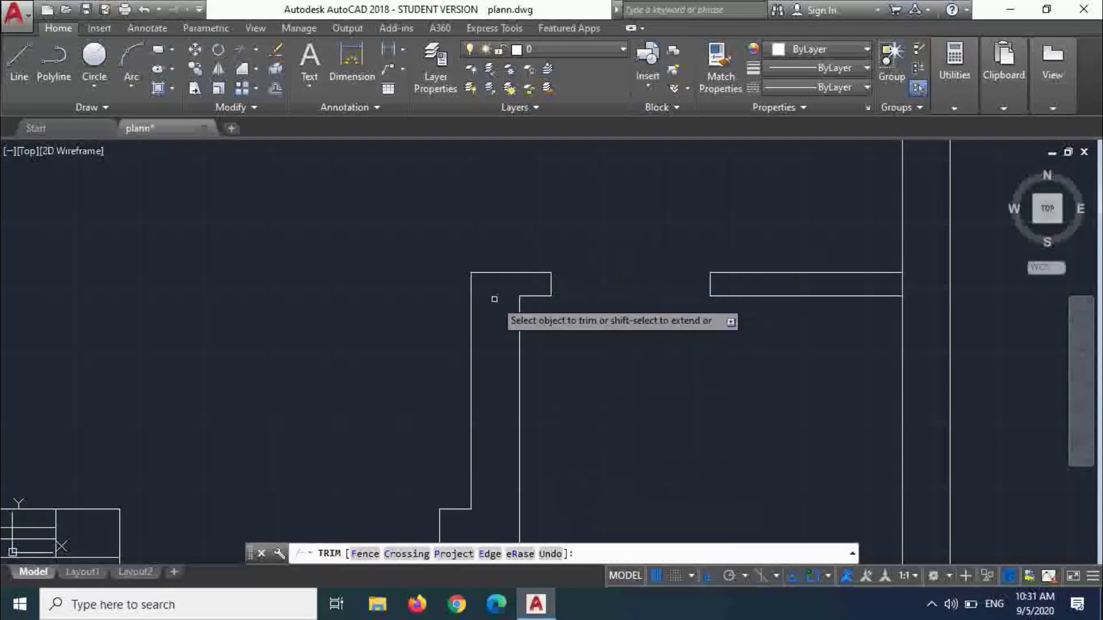
click(885, 274)
click(914, 282)
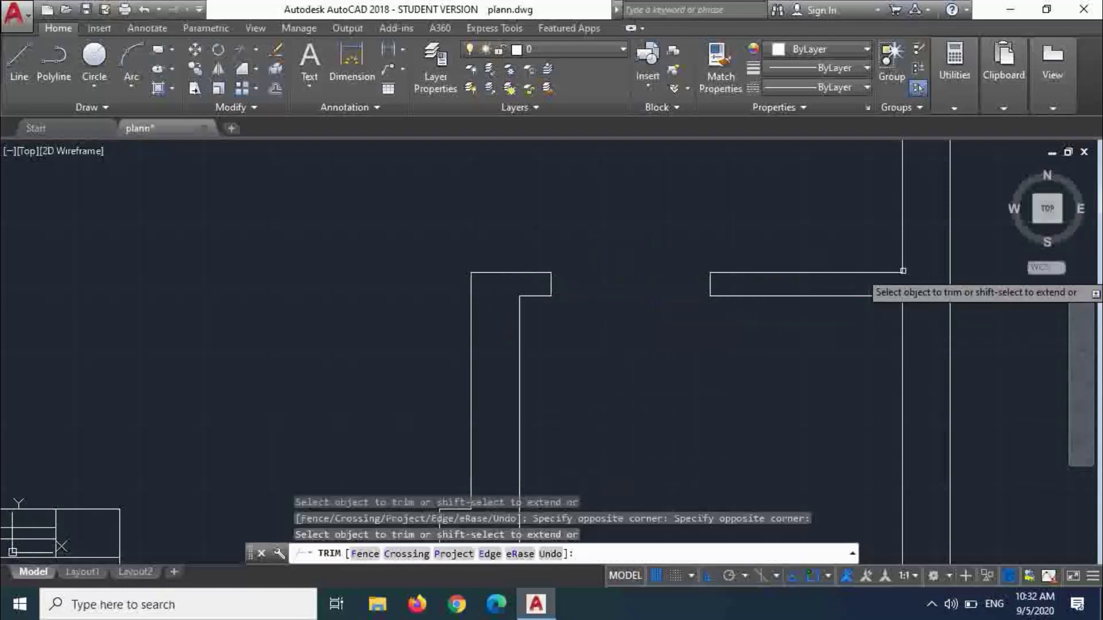
- Erase the angled counter outline and its vertical edge line beside the slanted outer wall in the first floor plan
scroll(732, 240, down, 5)
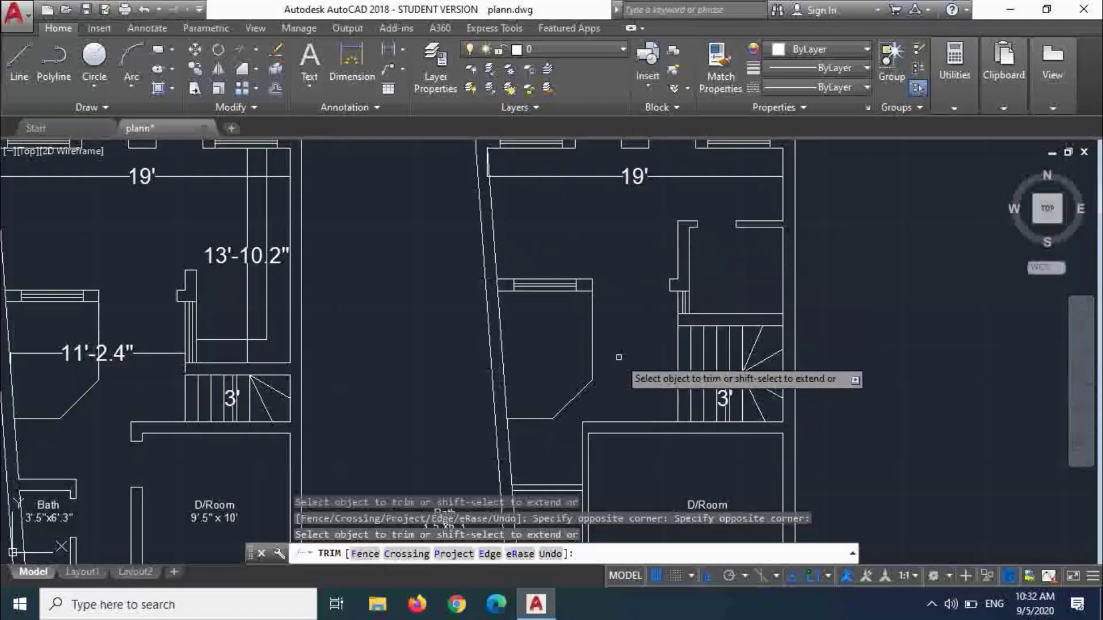
scroll(619, 357, up, 2)
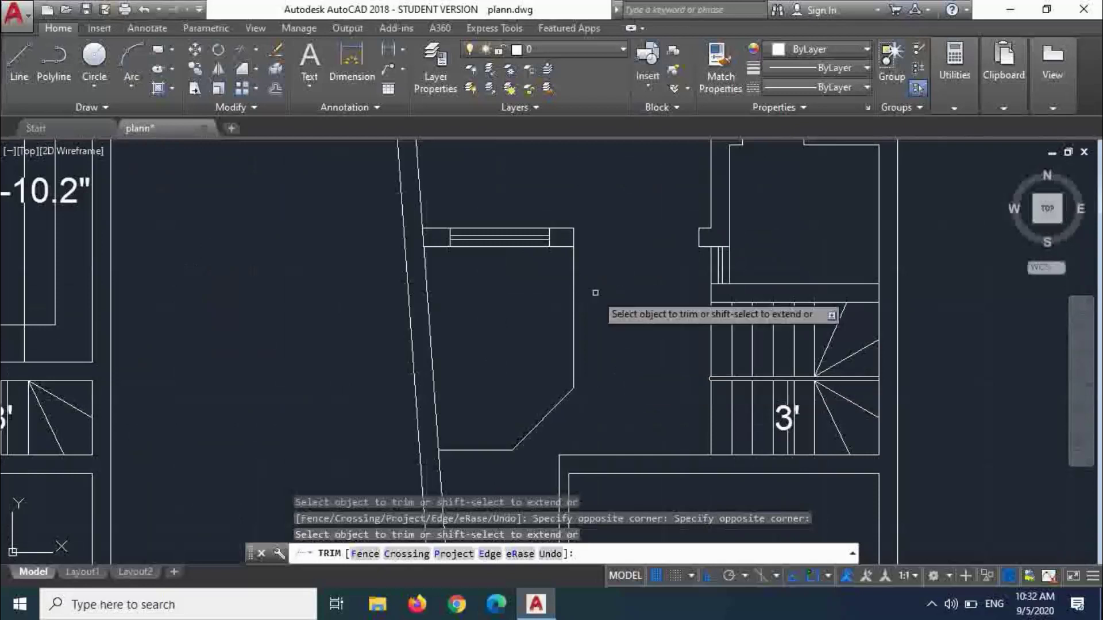
scroll(594, 287, down, 2)
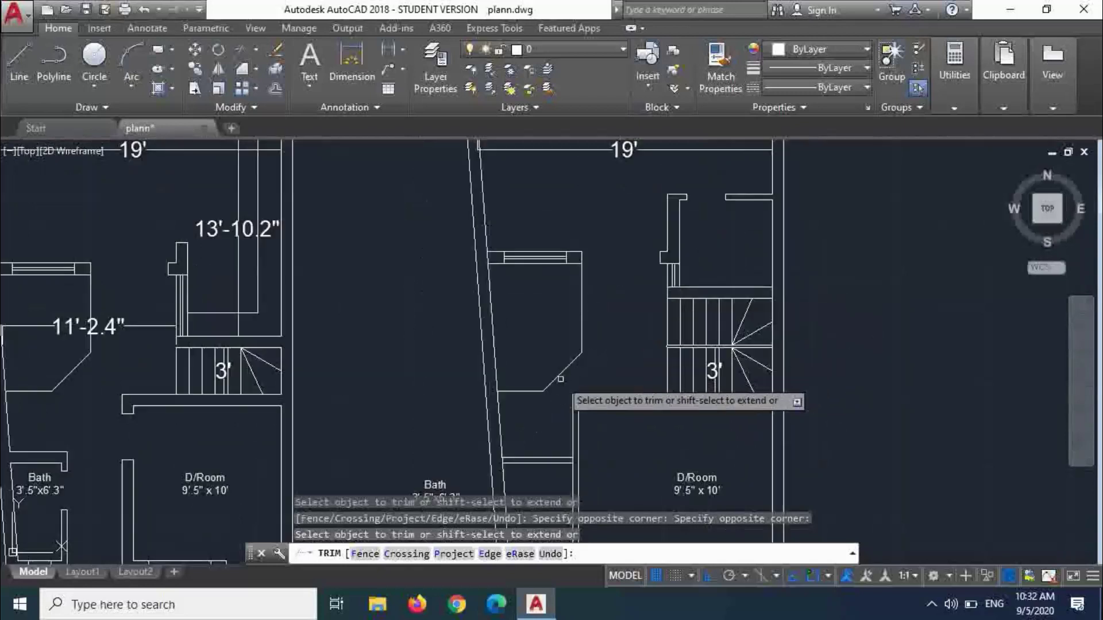
scroll(561, 346, down, 3)
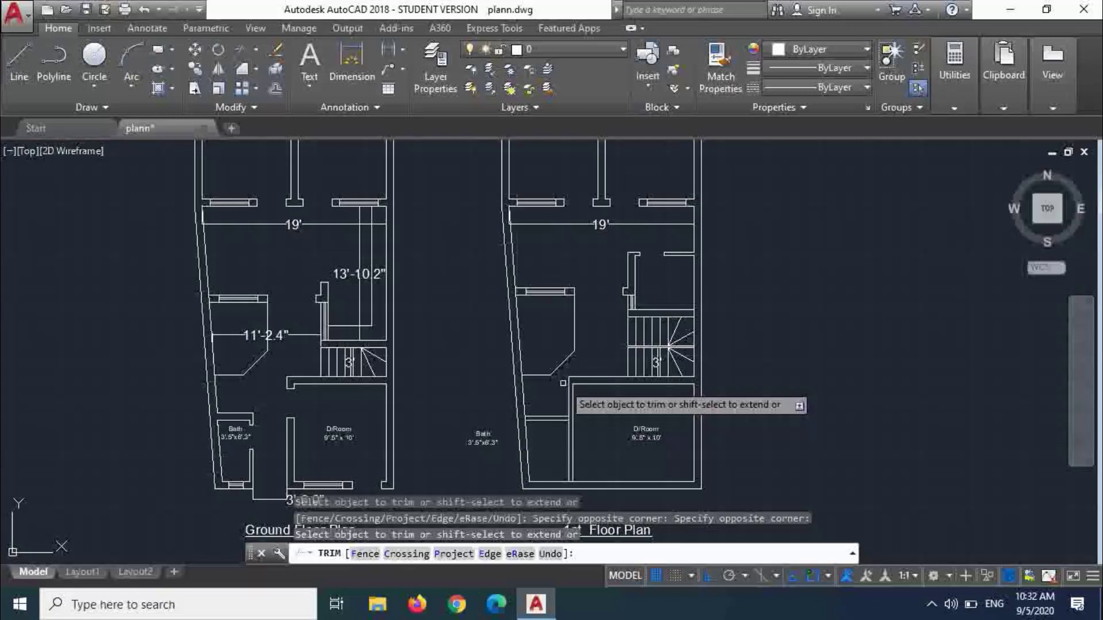
scroll(571, 381, up, 4)
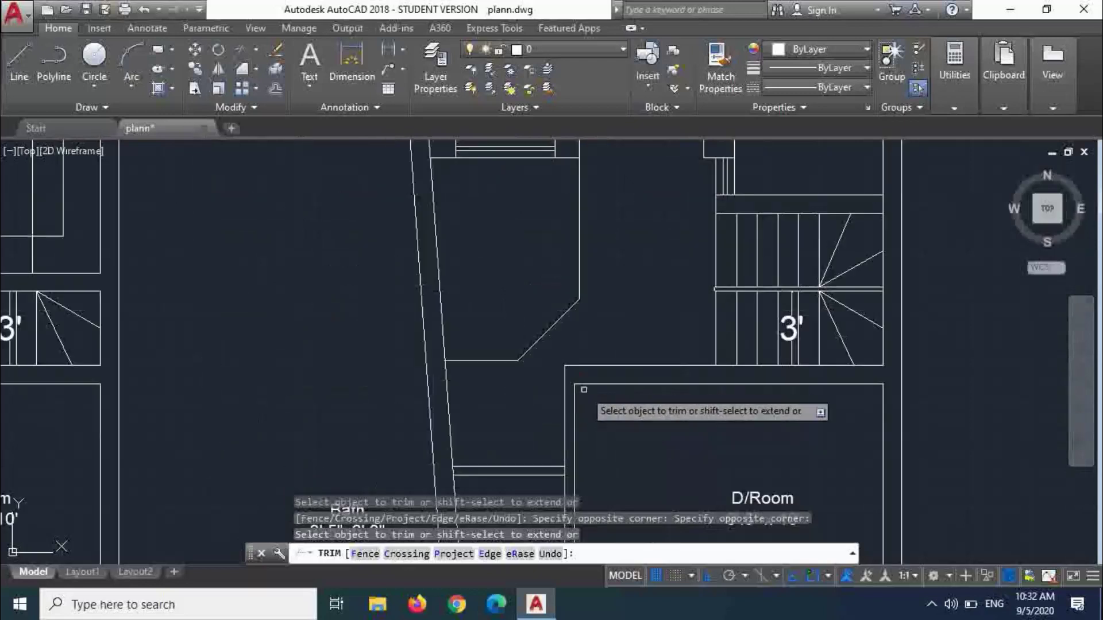
text(e)
key(Escape)
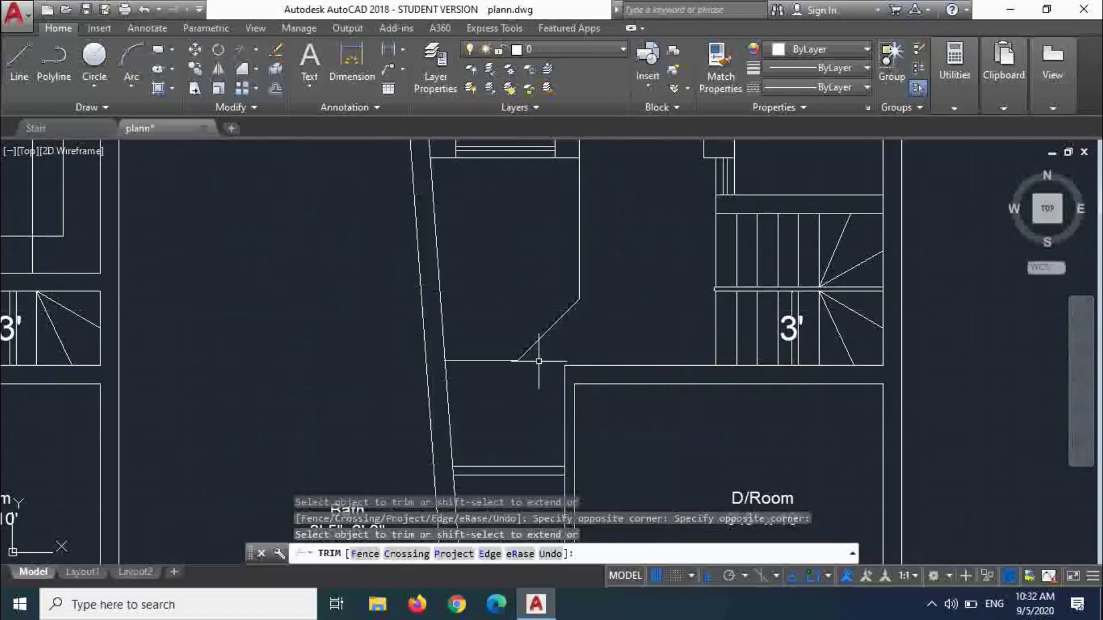
click(539, 362)
click(479, 328)
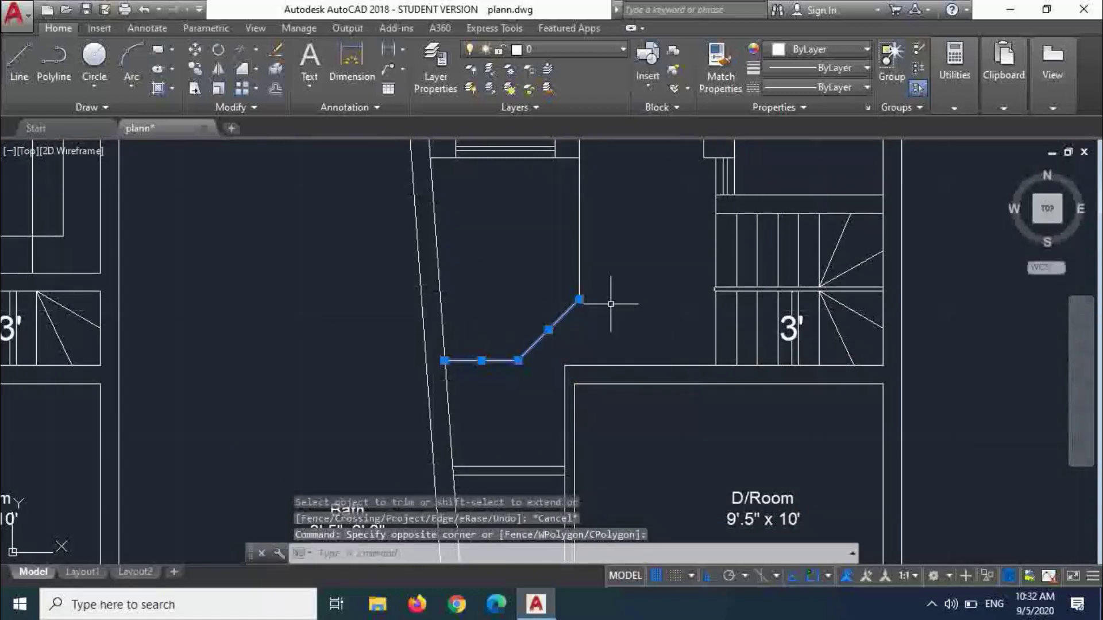
click(605, 304)
key(Delete)
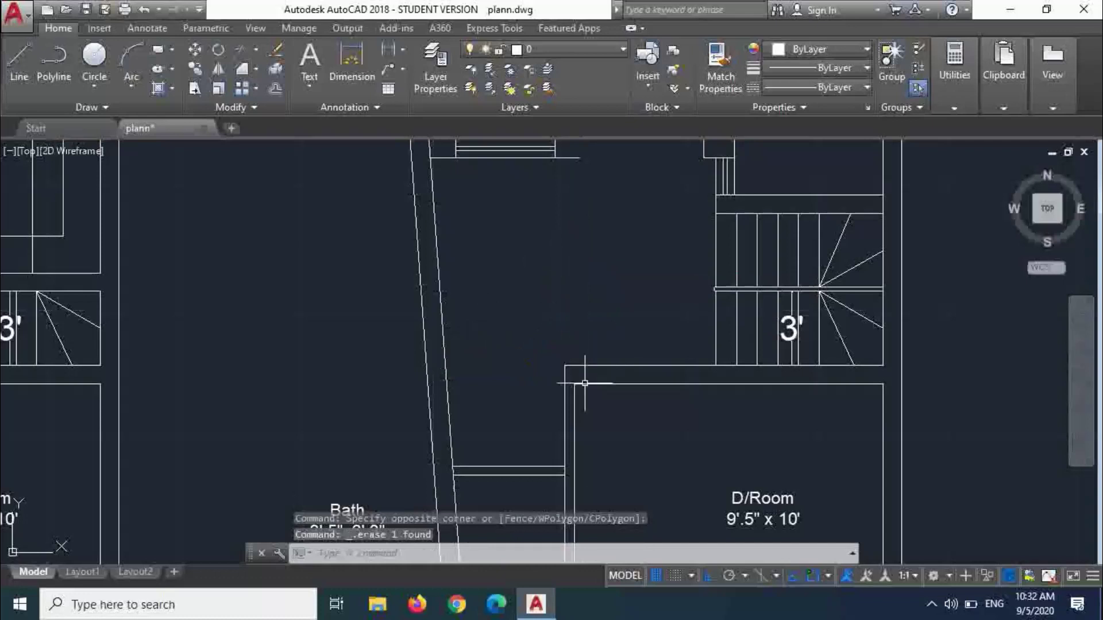
key(Escape)
- Extend both horizontal wall lines above the D/Room to the slanted outer wall
text(ex)
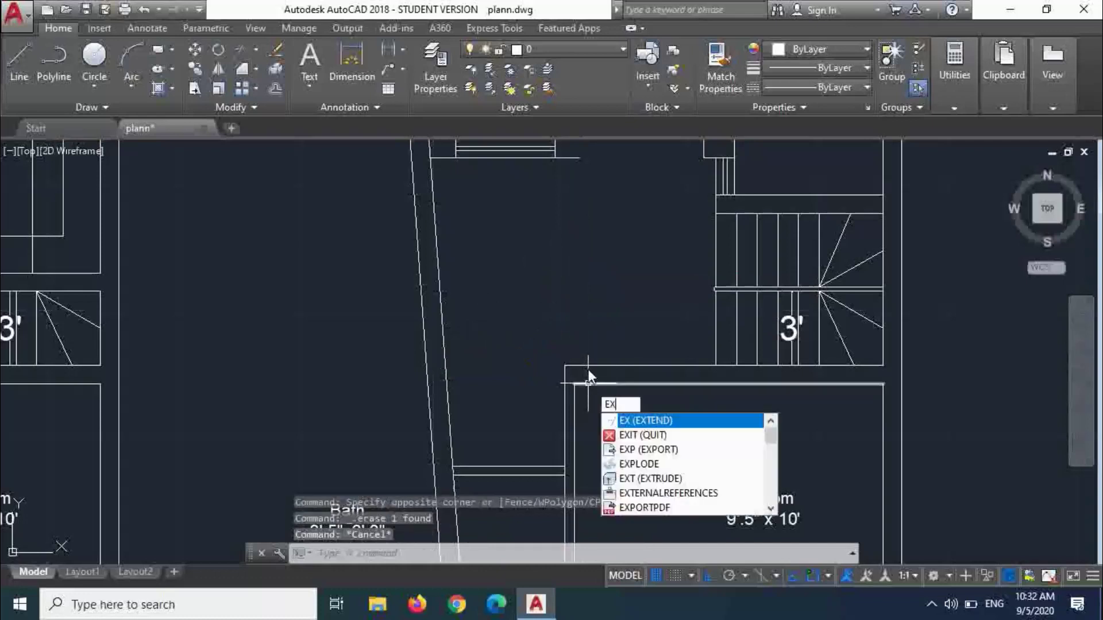
key(Return)
key(Return)
click(620, 406)
click(582, 350)
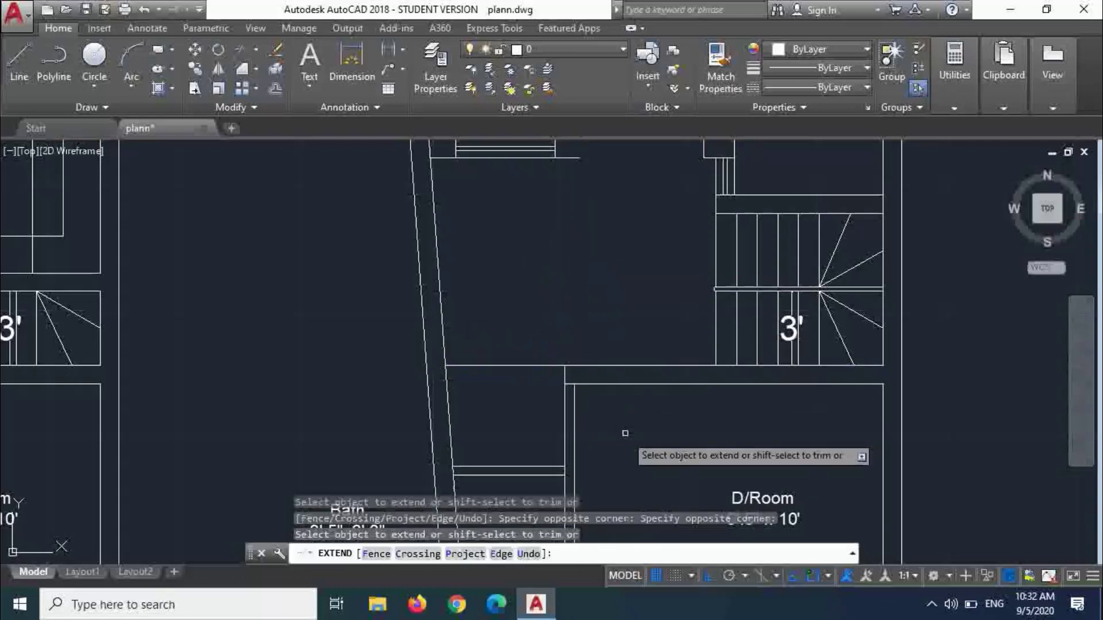
click(613, 384)
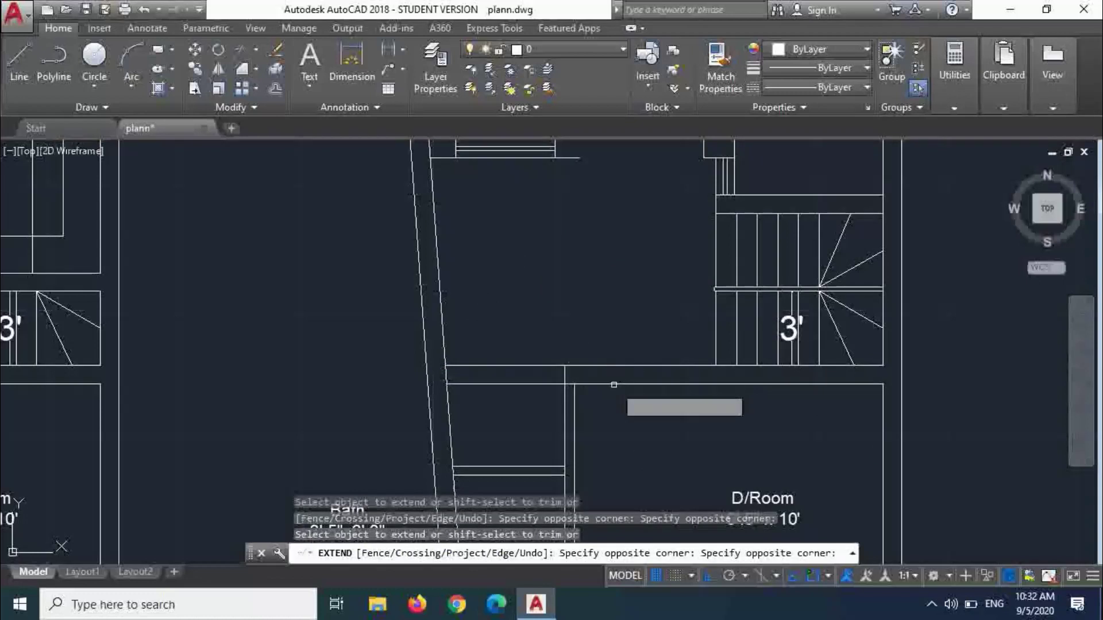
click(584, 371)
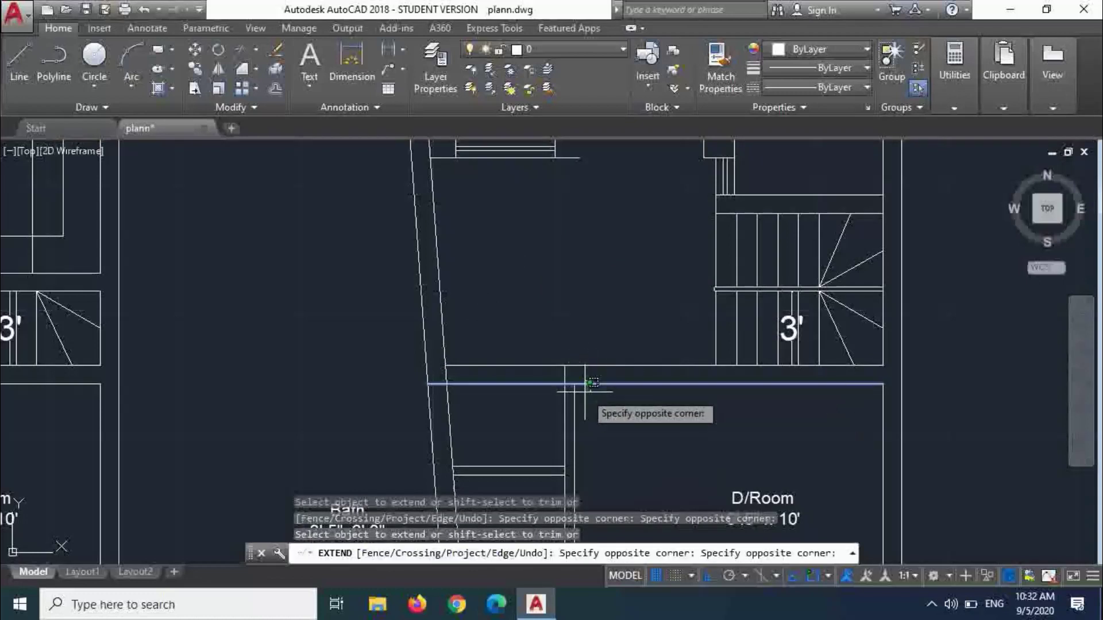
key(Escape)
key(Escape)
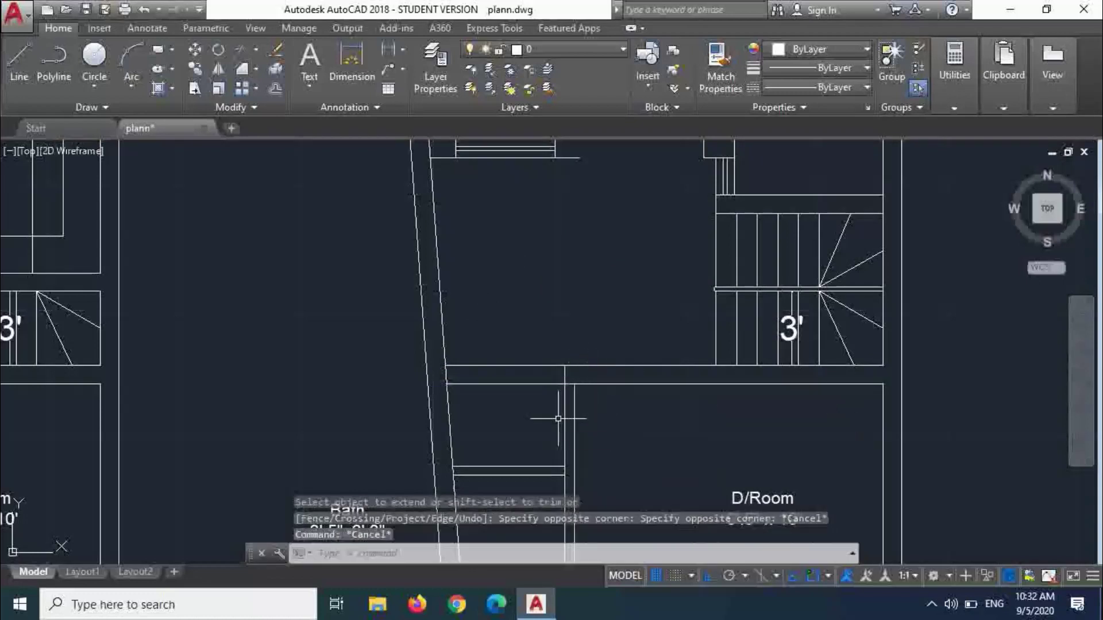
- Extend the two horizontal lines of the small bath's upper wall to the far line of its vertical wall
key(Return)
key(Return)
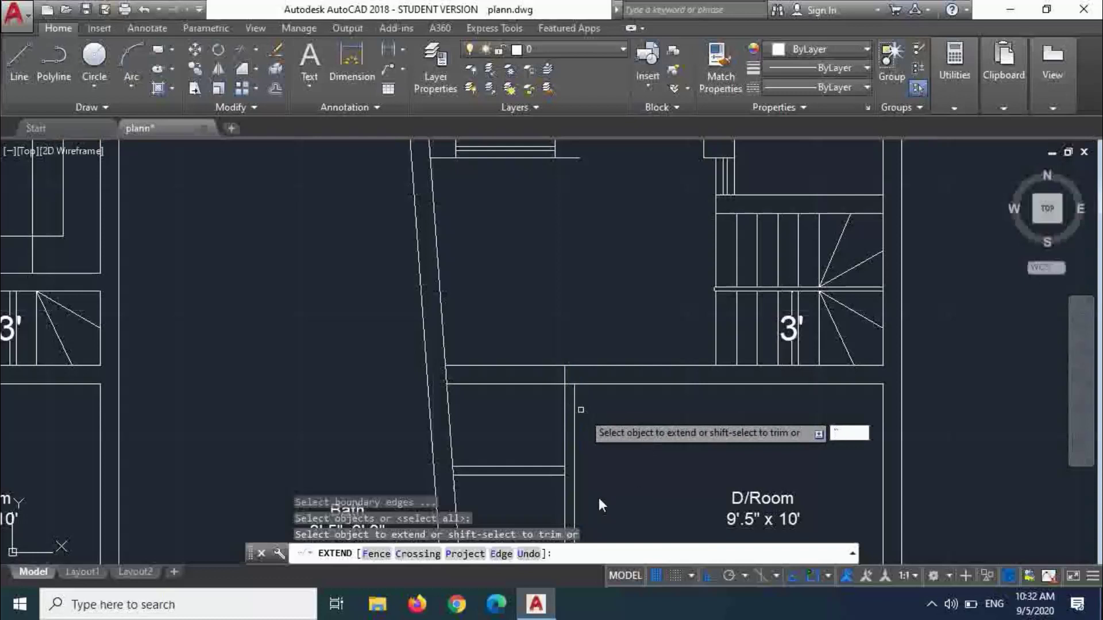
key(Escape)
key(space)
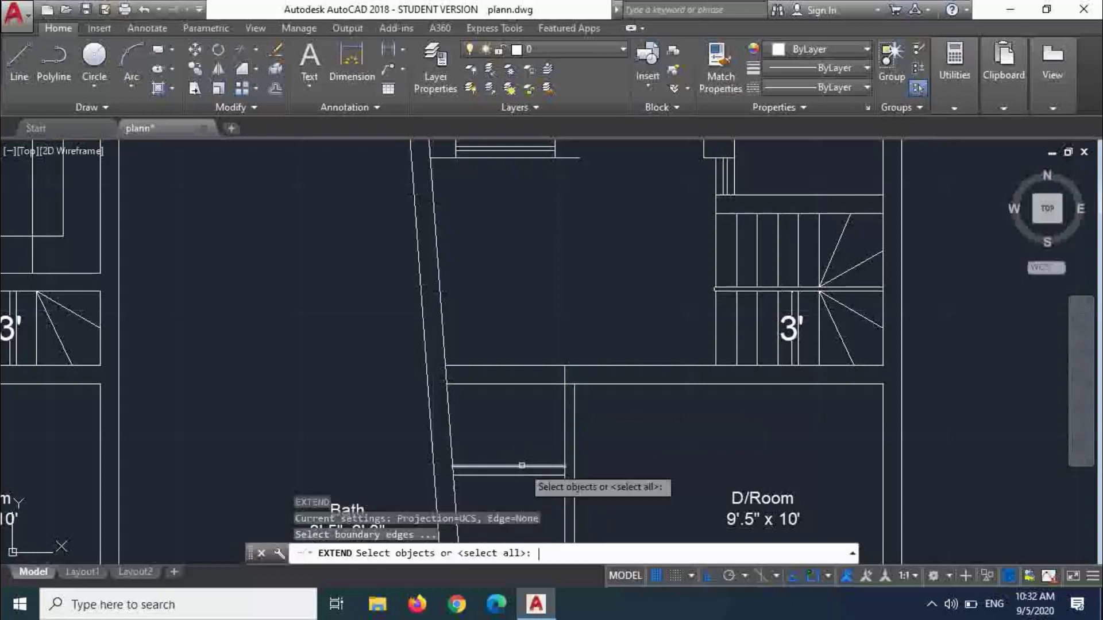
key(space)
click(548, 497)
click(544, 456)
key(Escape)
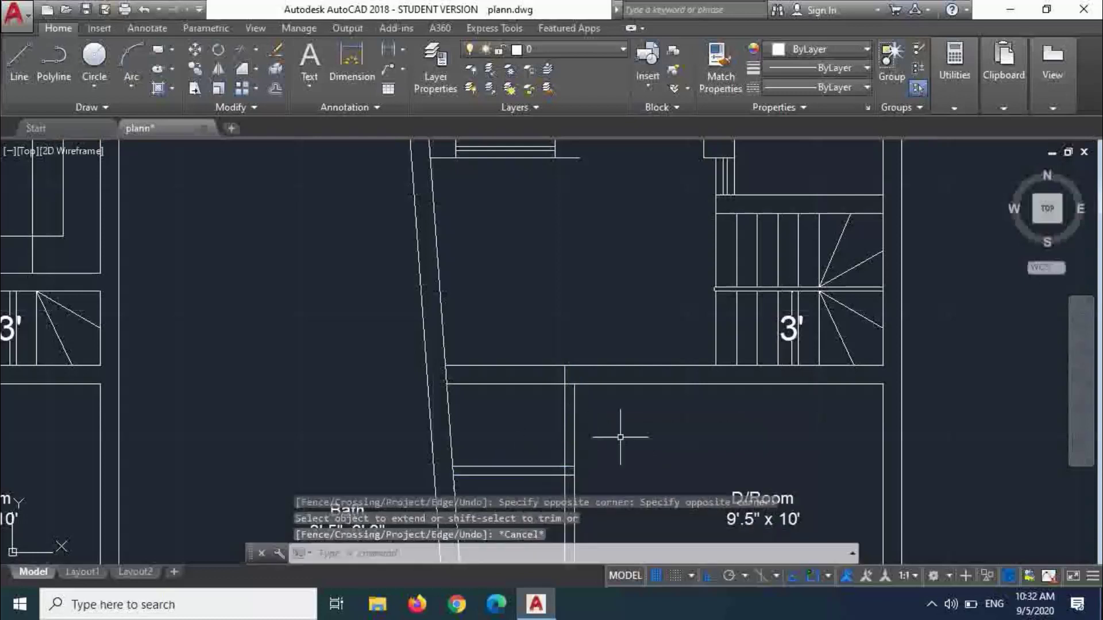
- Trim away the two vertical wall lines between the bath's upper wall and the wall below the staircase
key(space)
key(space)
click(642, 438)
click(554, 416)
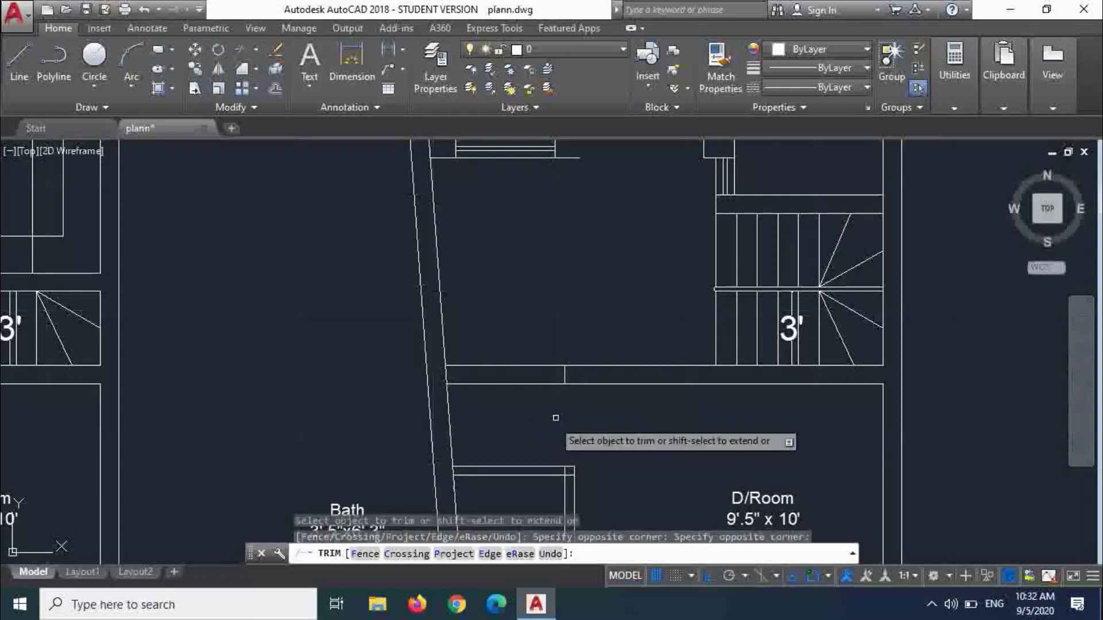
- Erase the short vertical line left inside the horizontal wall above the D/Room
scroll(578, 382, up, 4)
text(`)
click(540, 359)
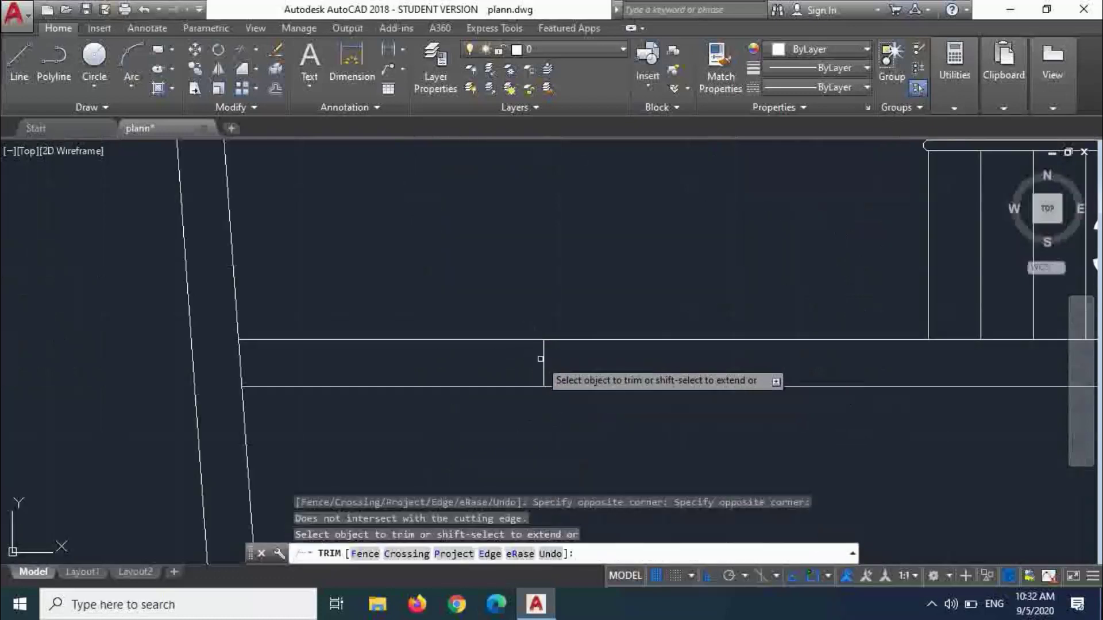
key(Escape)
click(543, 352)
click(542, 362)
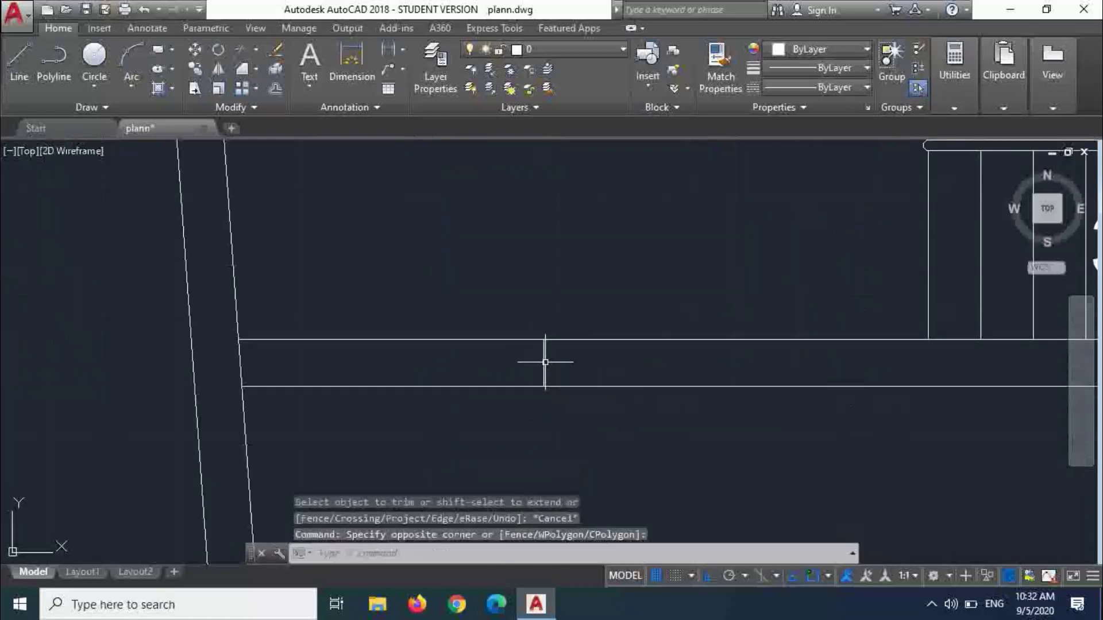
key(Delete)
- Offset the inner line of the bath's vertical wall 6 inches into the bath
scroll(575, 370, down, 10)
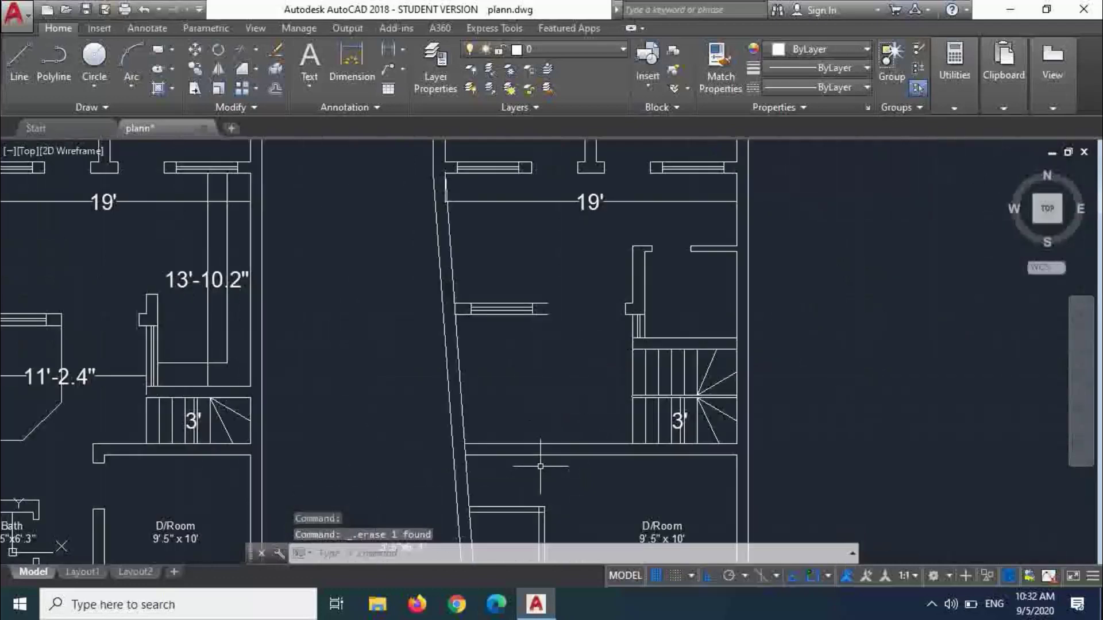
scroll(531, 435, up, 8)
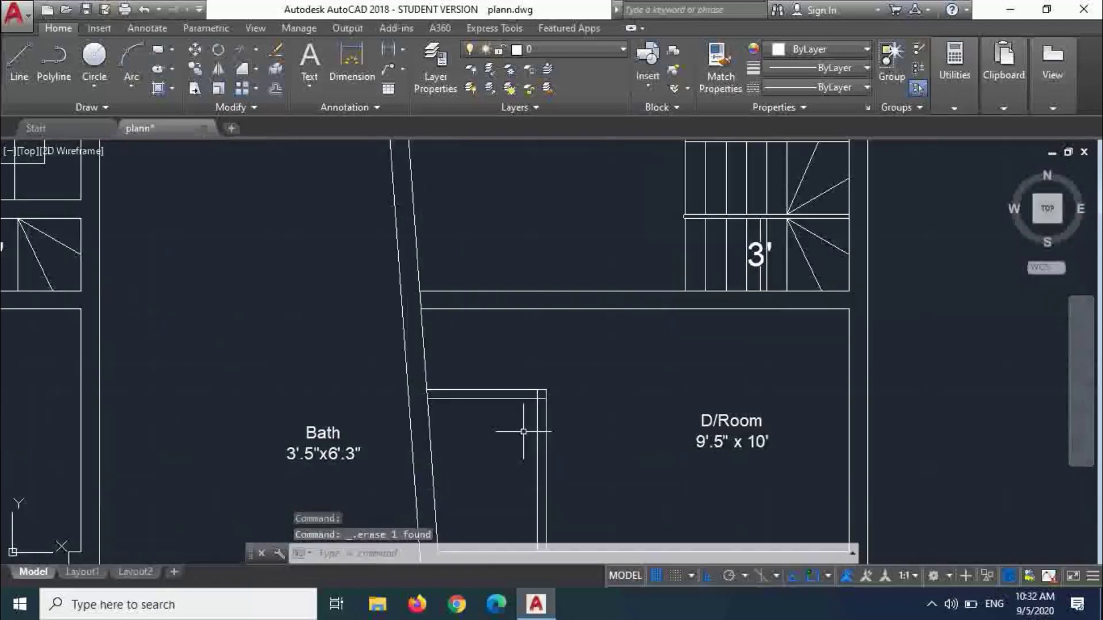
scroll(548, 428, up, 3)
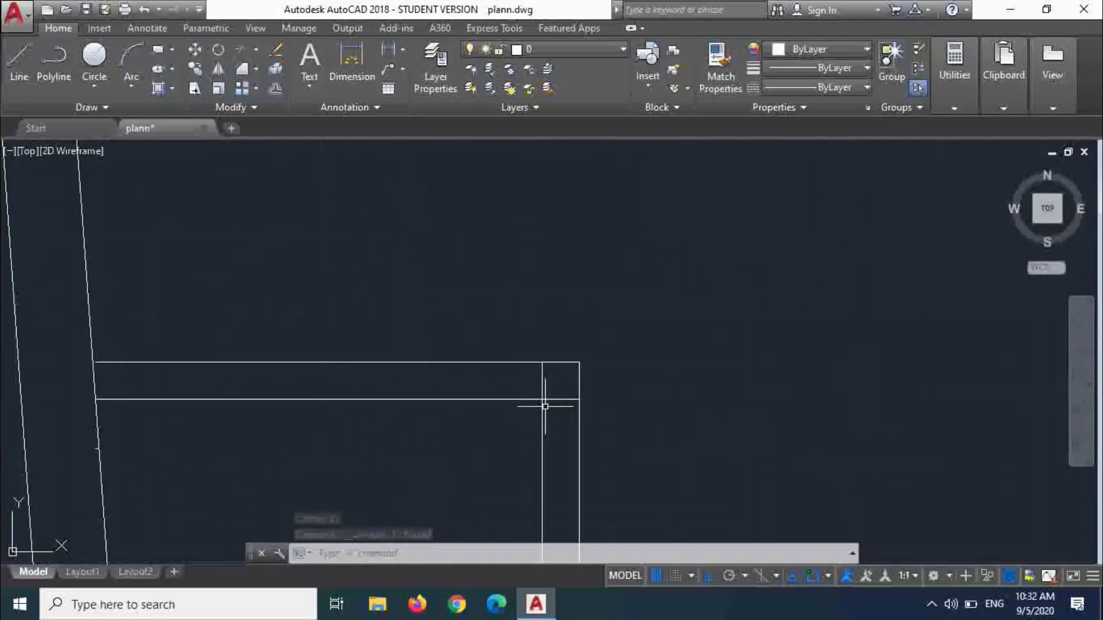
text(o)
key(Return)
text(6)
key(Return)
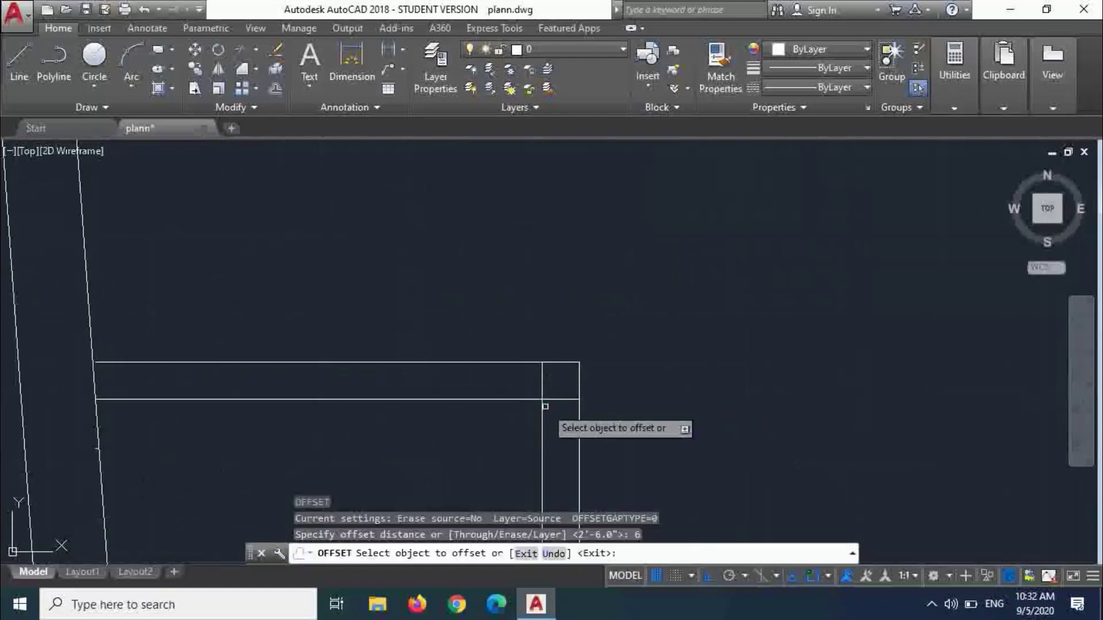
click(543, 406)
click(517, 419)
key(Escape)
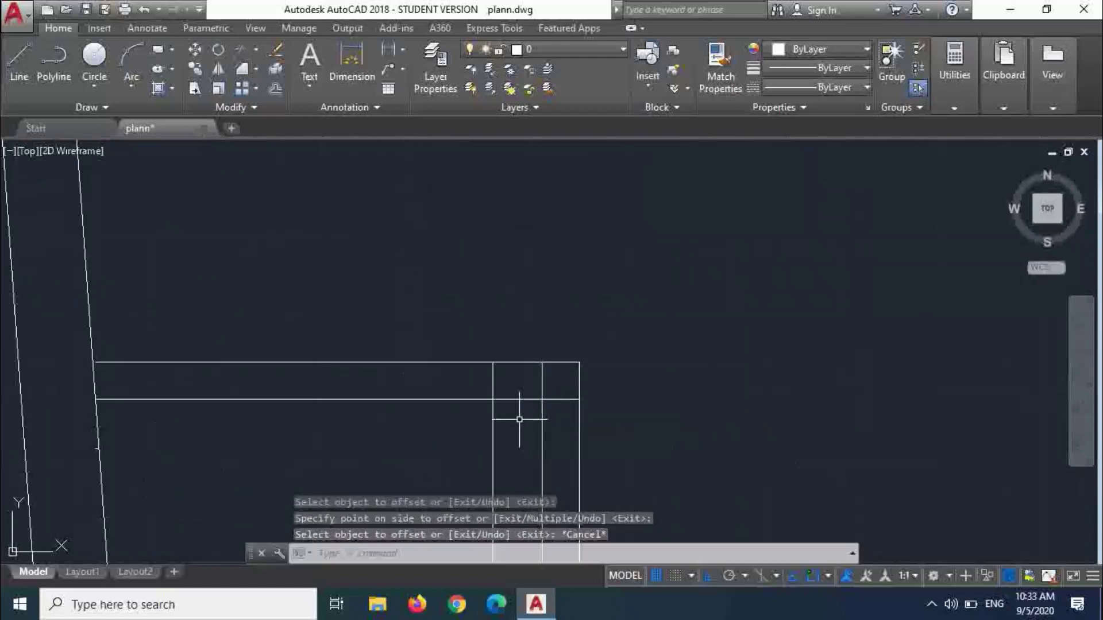
- Offset the new vertical line 30 inches toward the slanted outer wall to mark the door width
key(Return)
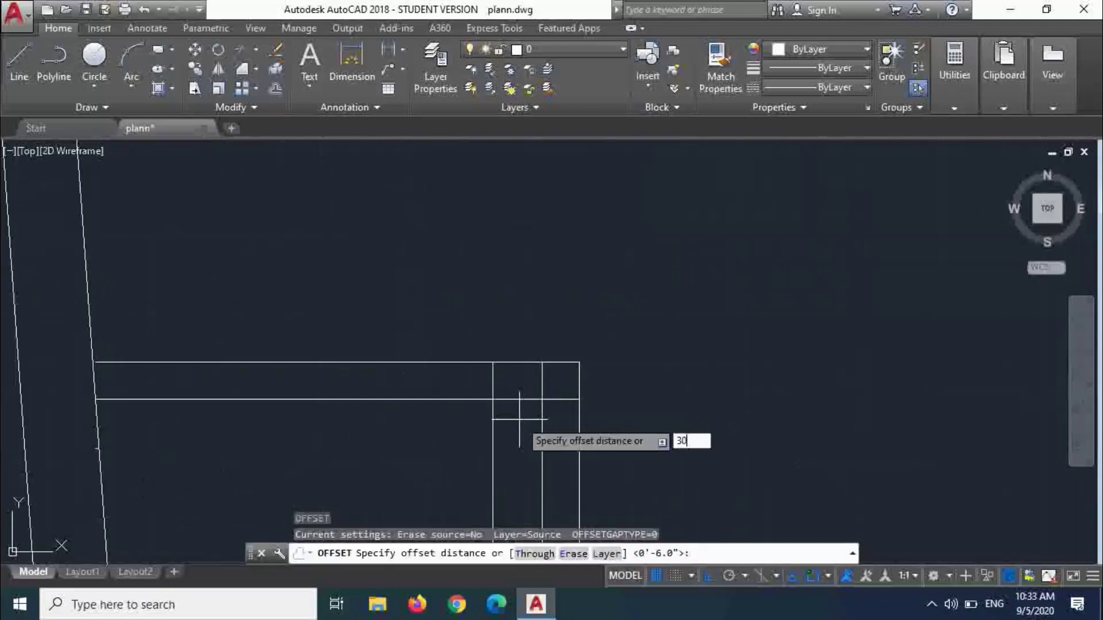
key(Return)
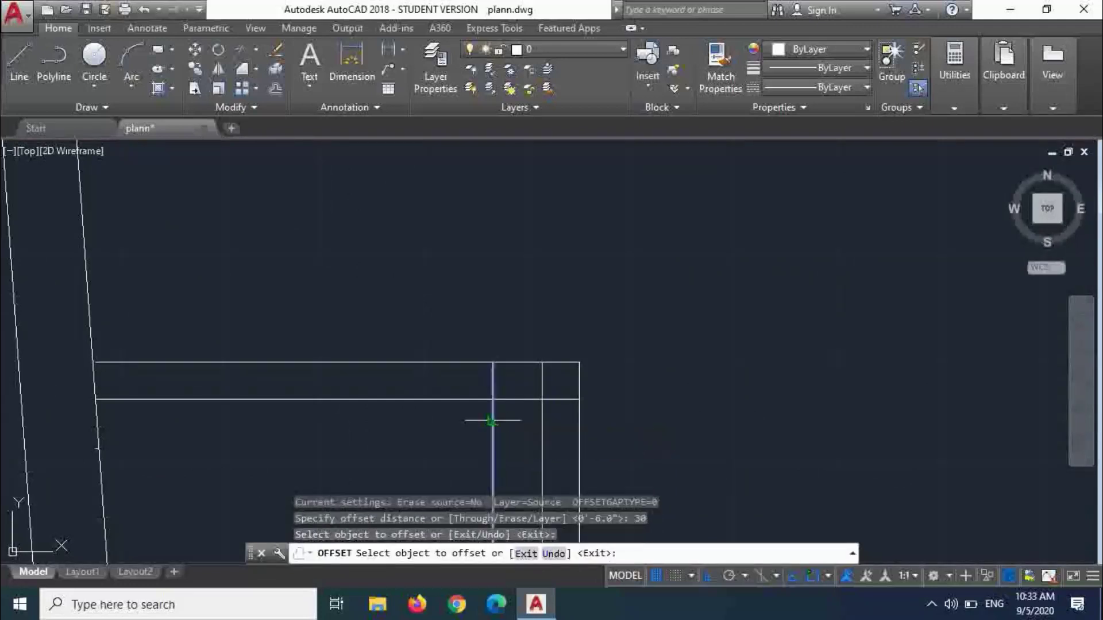
click(492, 421)
click(253, 423)
key(Escape)
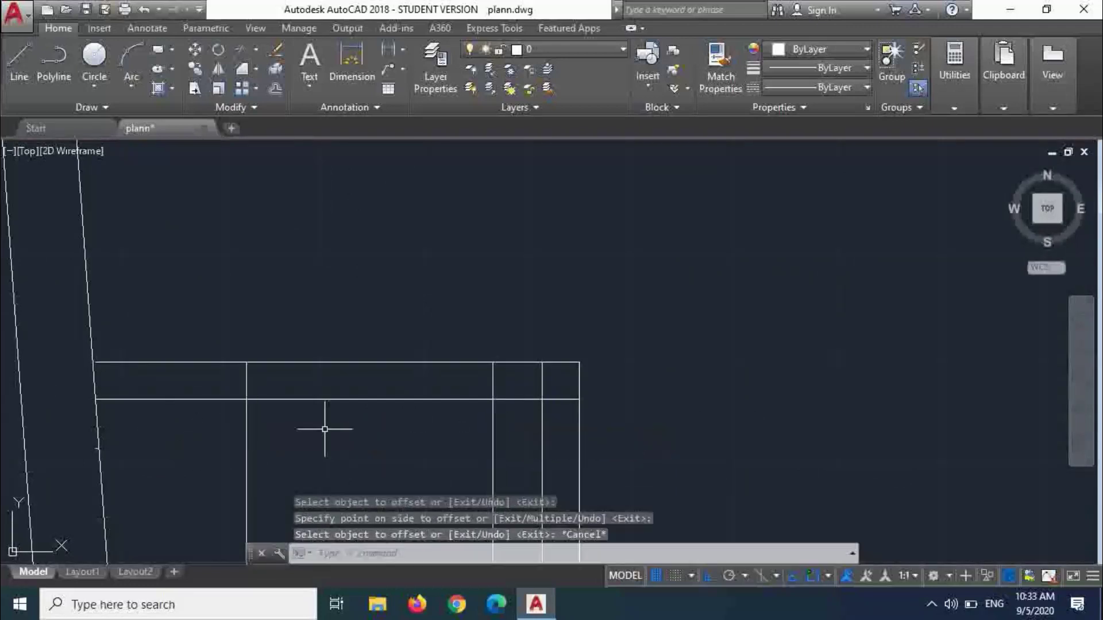
- Trim the lines to open the doorway in the bath's upper wall and clean up the adjoining wall corner
key(Return)
key(Return)
click(373, 439)
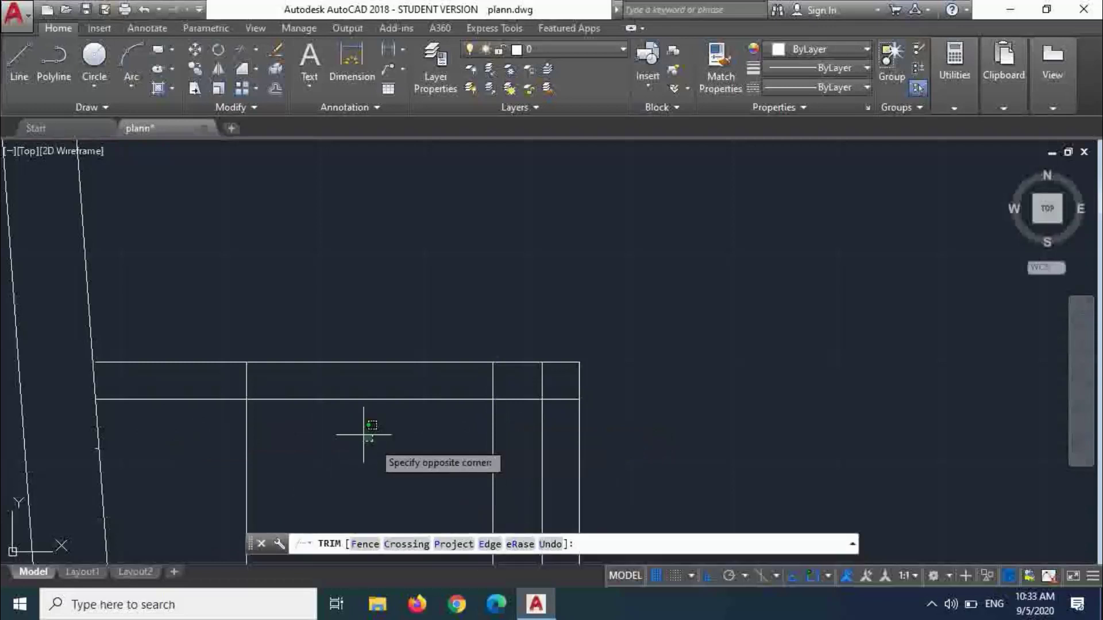
click(325, 325)
click(518, 462)
click(260, 454)
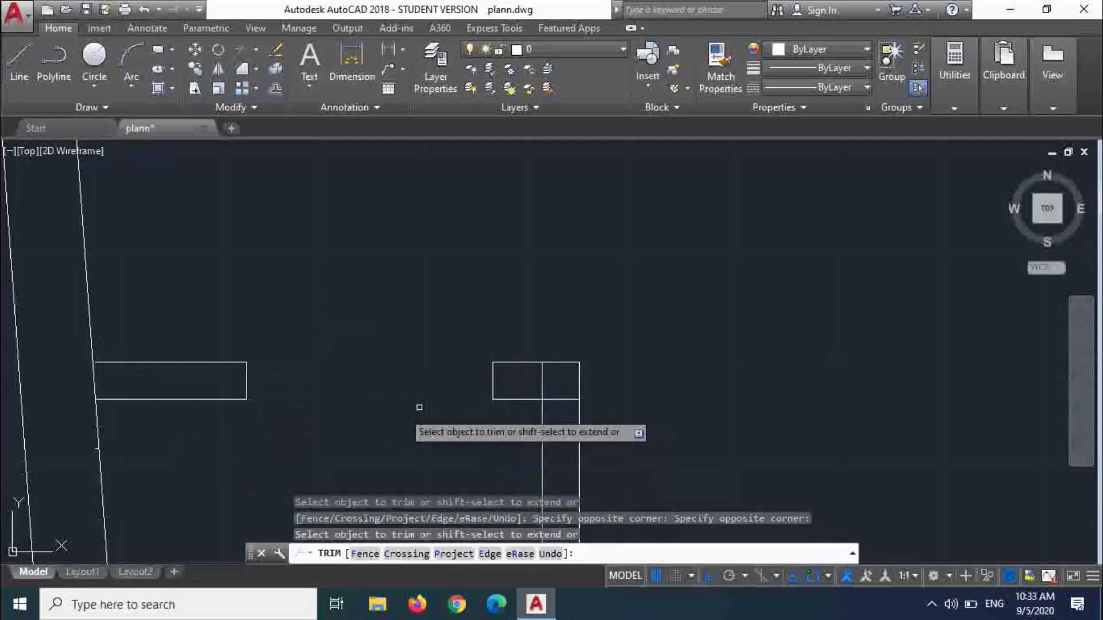
click(541, 379)
click(563, 399)
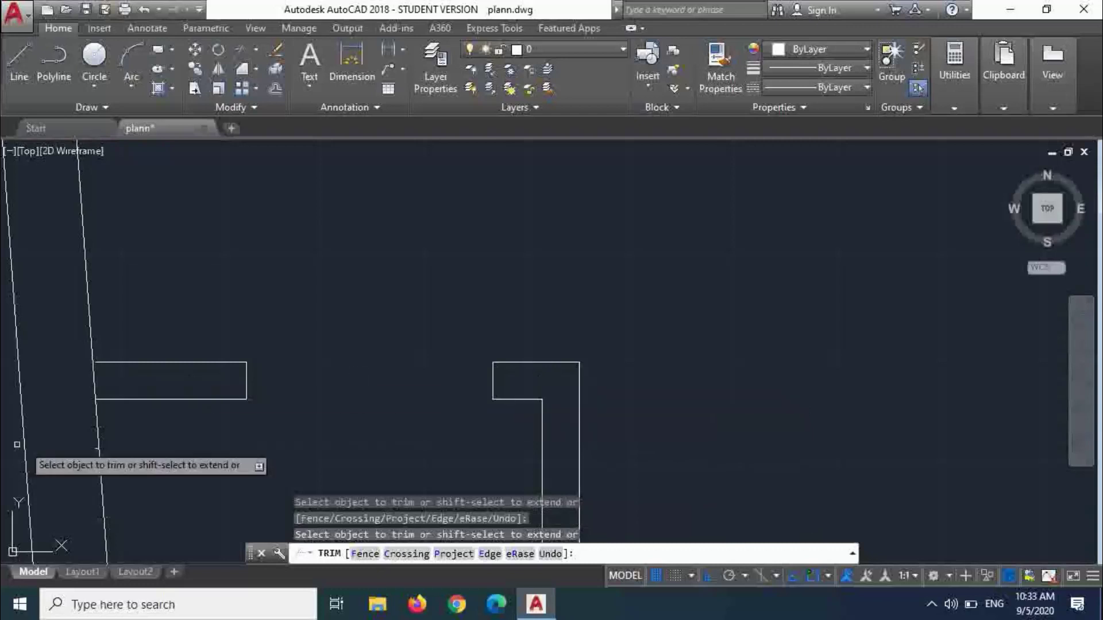
- Erase the stray line fragment on the slanted wall's inner line just below the bath's upper wall stub
scroll(86, 437, up, 5)
key(Escape)
click(338, 451)
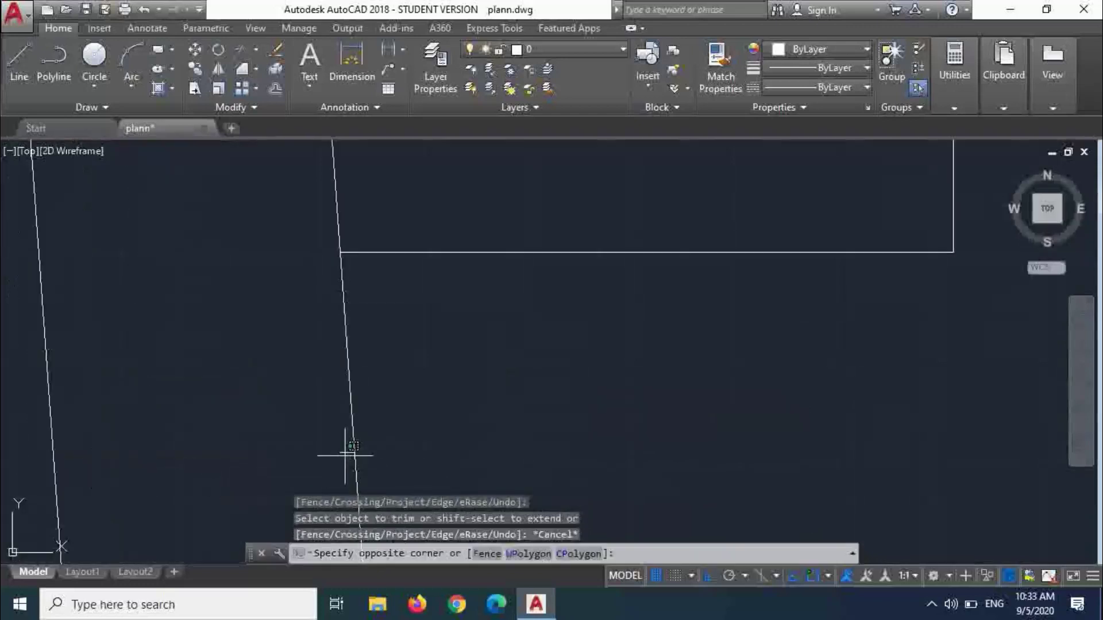
click(360, 472)
key(Delete)
scroll(301, 355, down, 2)
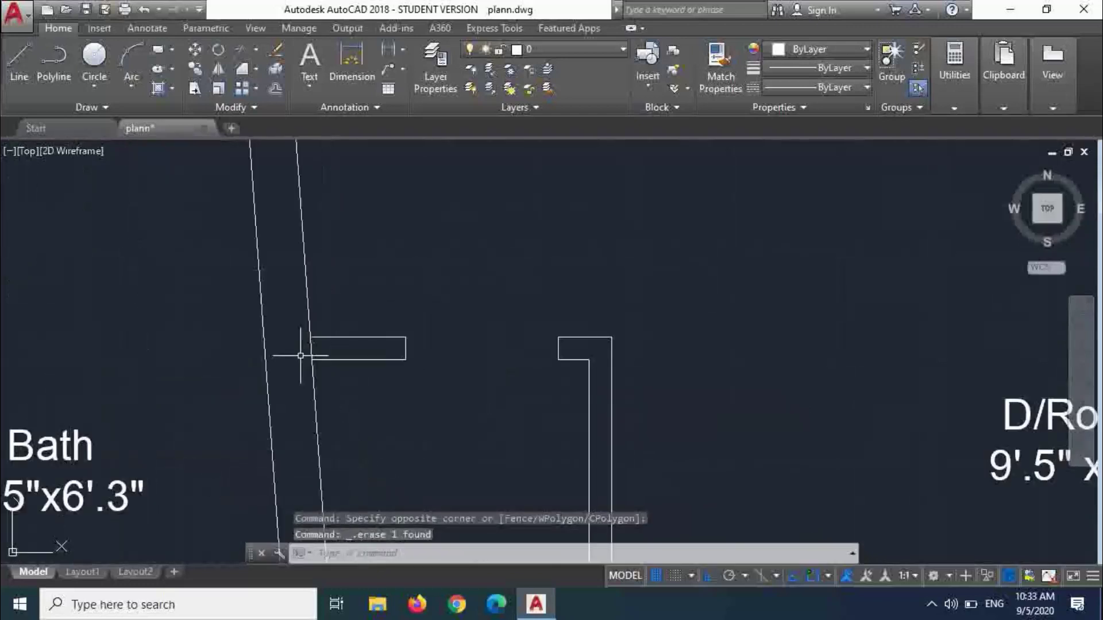
- Extend the bath's inner bottom wall line to the outer line of the slanted wall
scroll(435, 234, down, 2)
scroll(460, 438, up, 2)
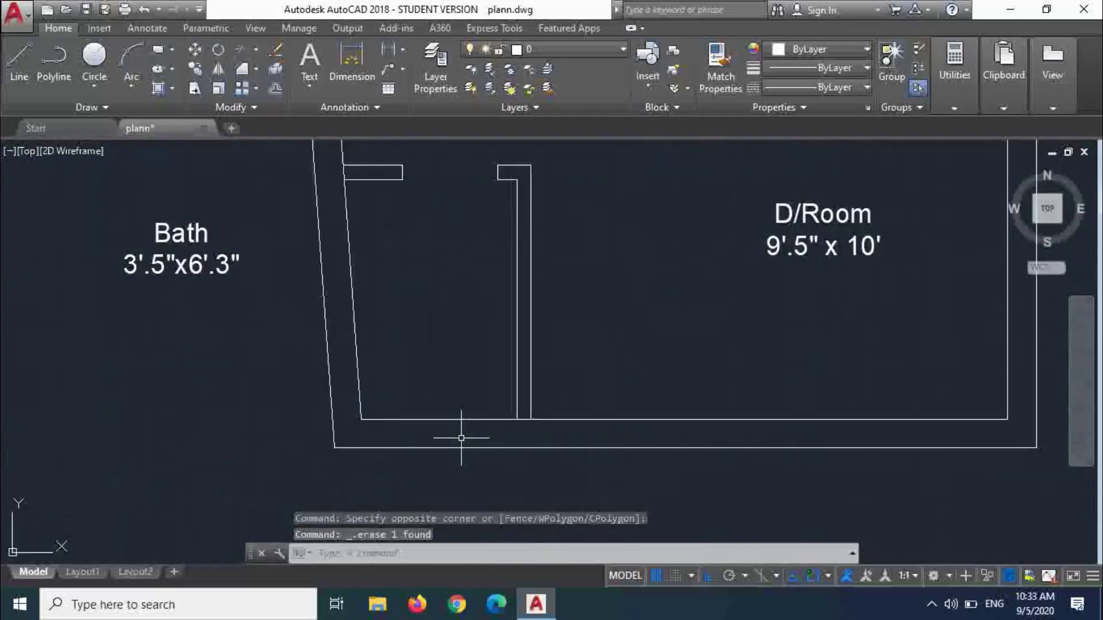
scroll(567, 396, up, 2)
text(ex)
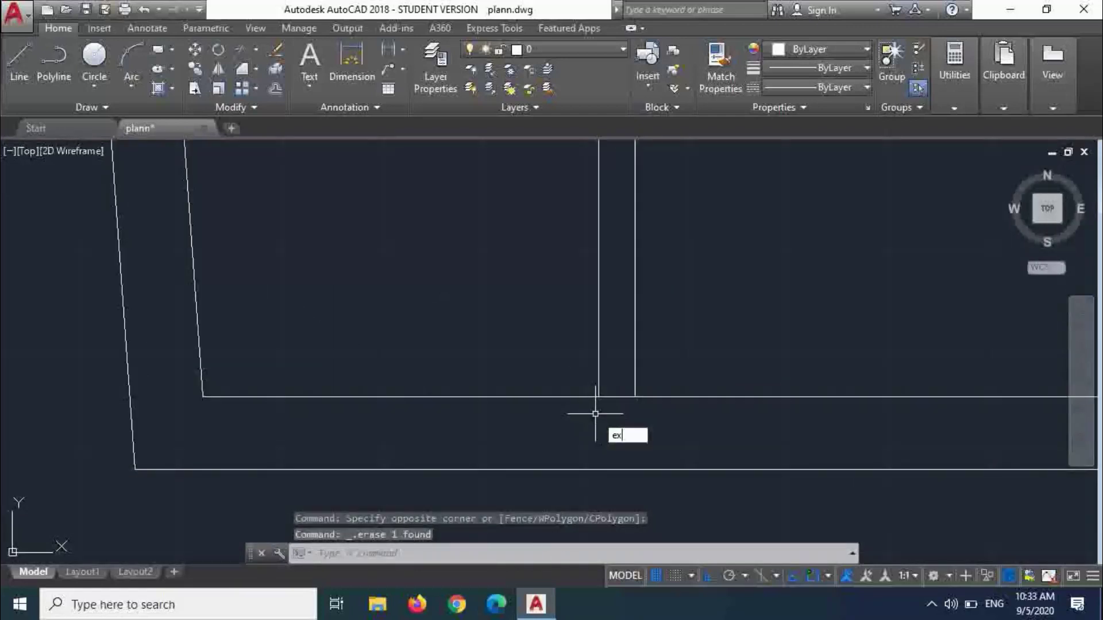
key(Return)
key(Return)
click(613, 385)
click(613, 411)
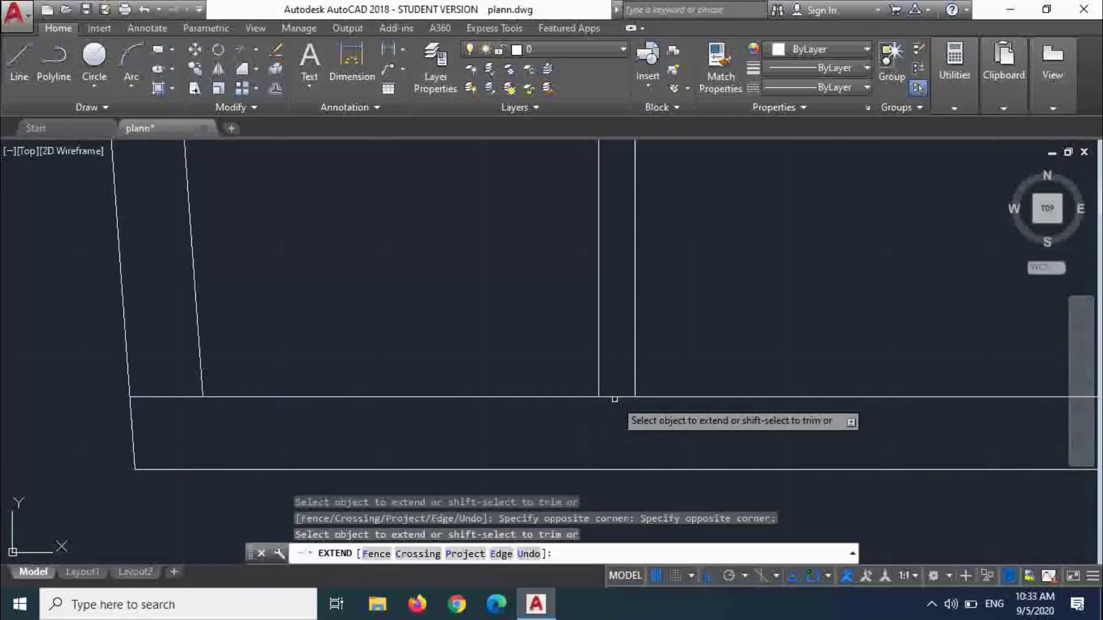
key(Escape)
- Trim the bottom wall's inner line back at the slanted wall and between the two lines of the bath partition
text(tr)
key(Return)
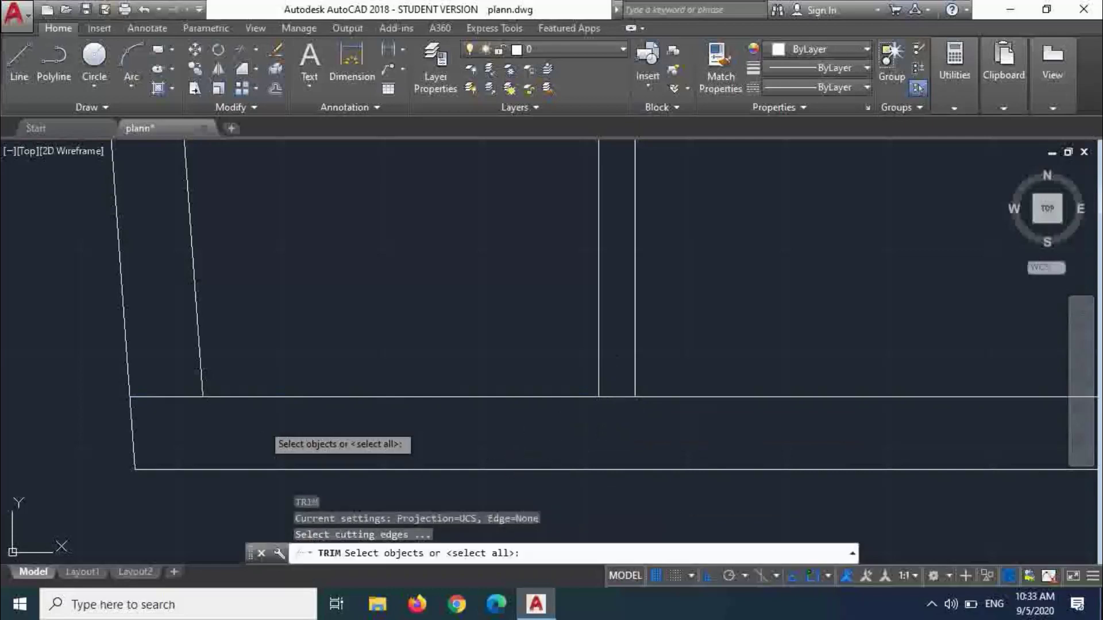
key(Return)
click(158, 396)
click(608, 389)
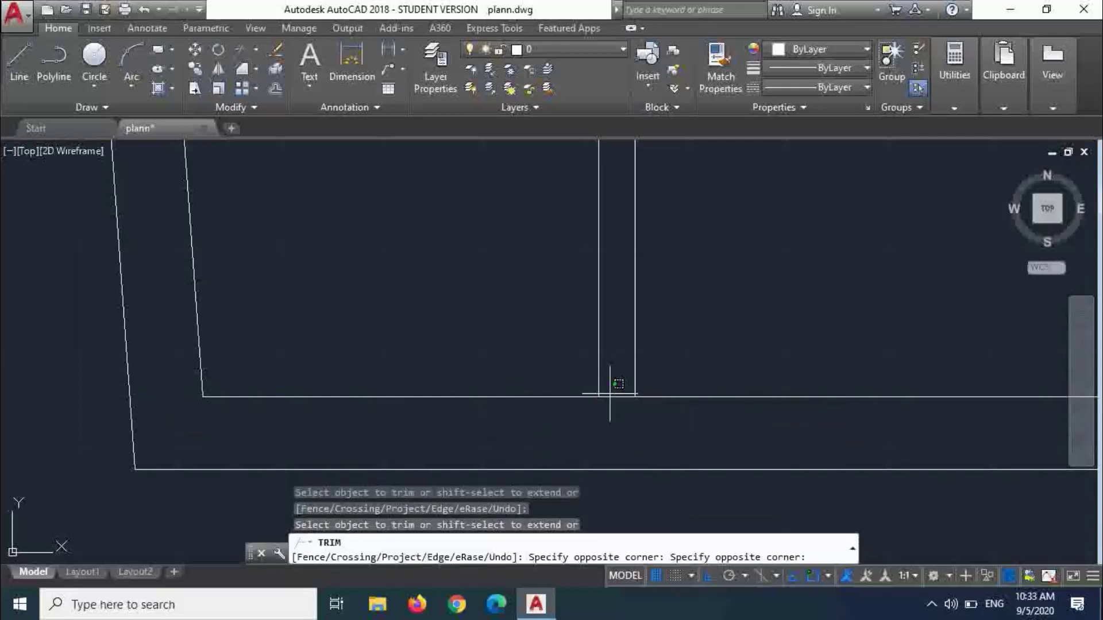
click(611, 398)
key(Escape)
- Draw a vertical line across the bath's bottom wall from the midpoint of its inner line to the outer line
text(l)
key(Return)
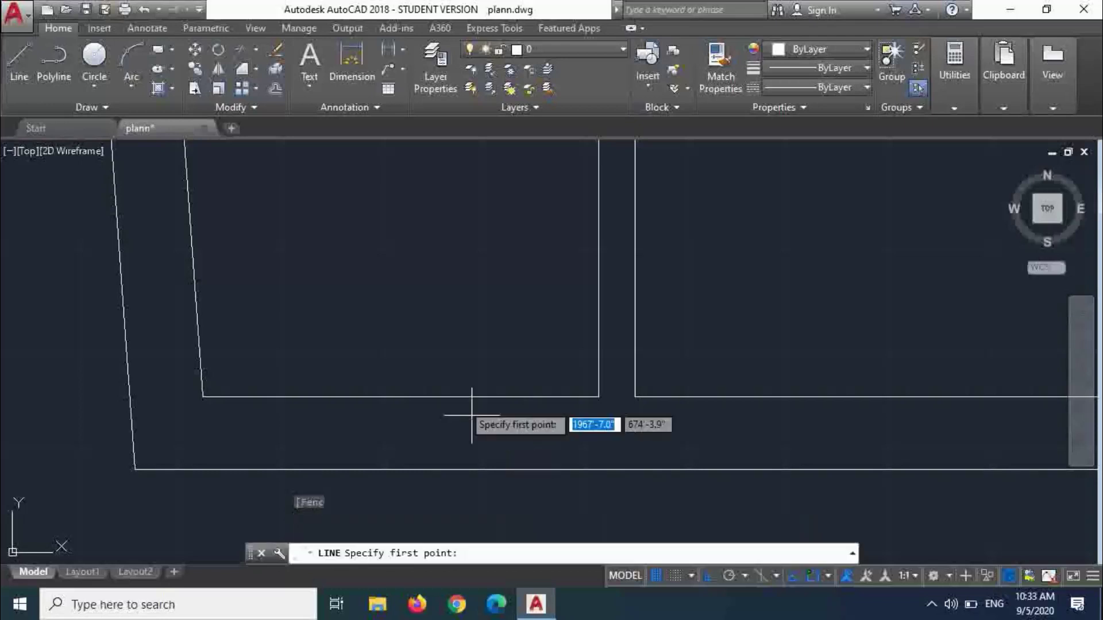
click(400, 396)
click(400, 470)
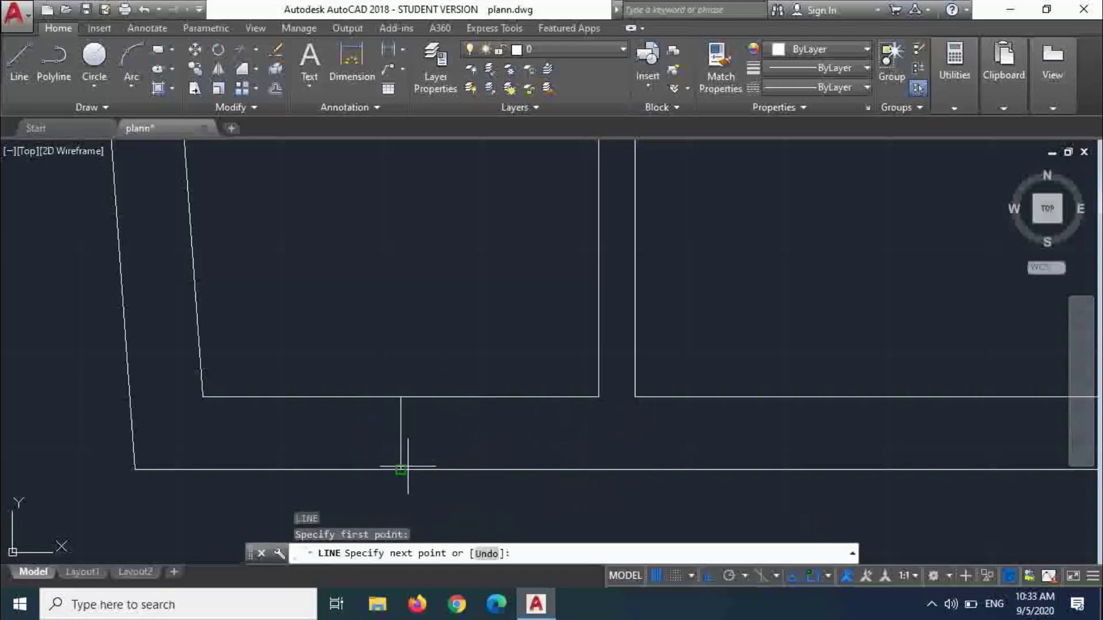
key(Escape)
- Offset the vertical line in the bath's bottom wall 9 inches to both sides and erase the original centre line
text(o)
key(Return)
text(9)
key(Return)
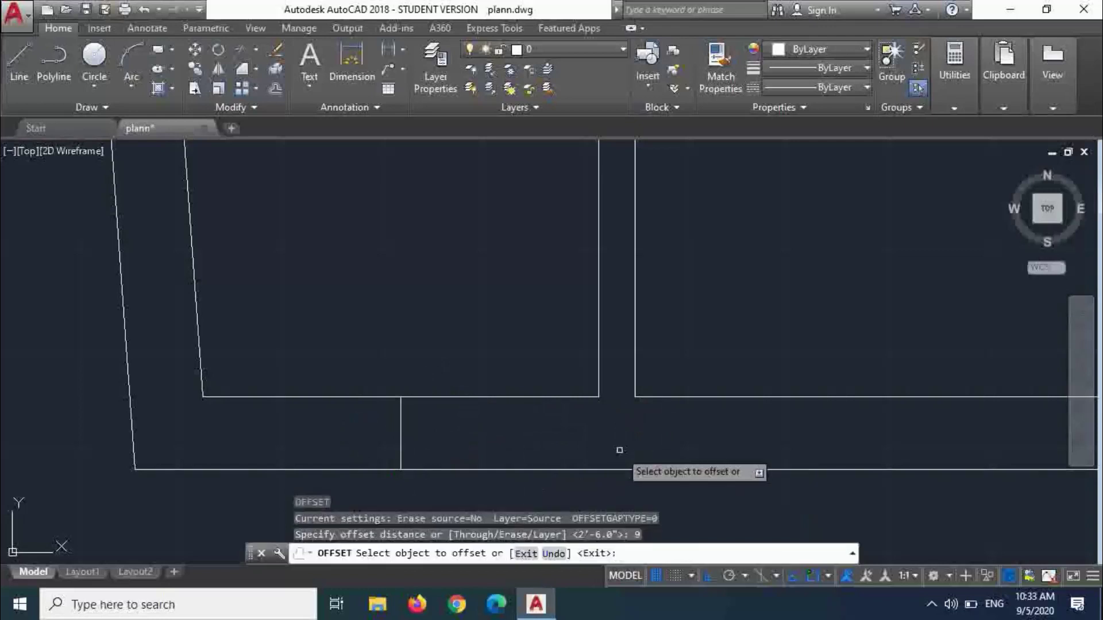
click(403, 421)
click(436, 428)
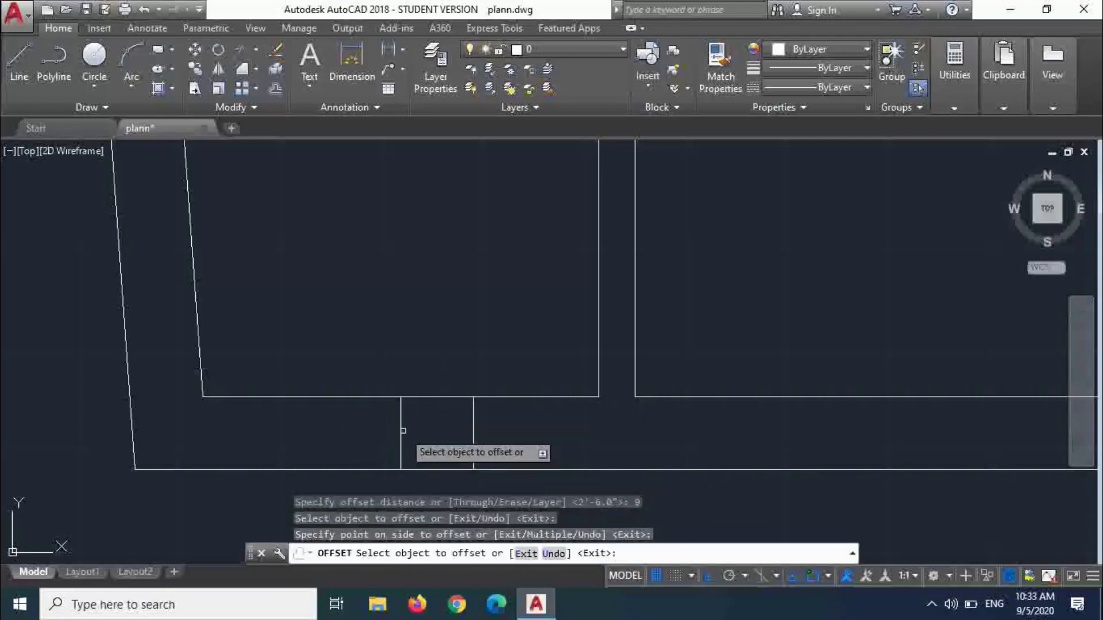
click(402, 430)
click(168, 443)
key(Escape)
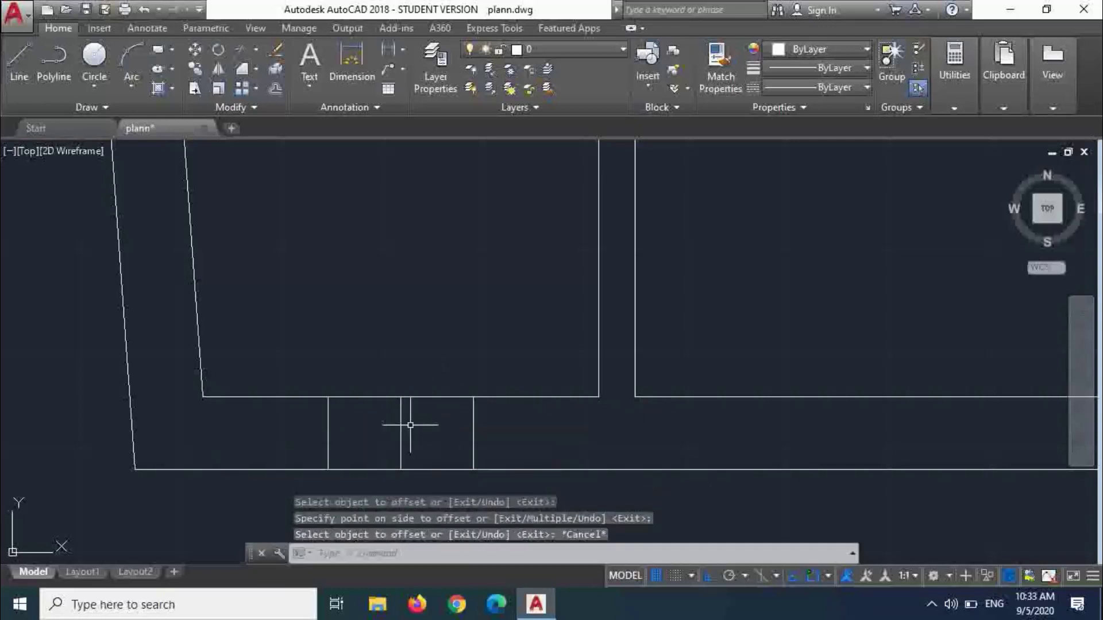
click(411, 423)
click(386, 423)
key(Delete)
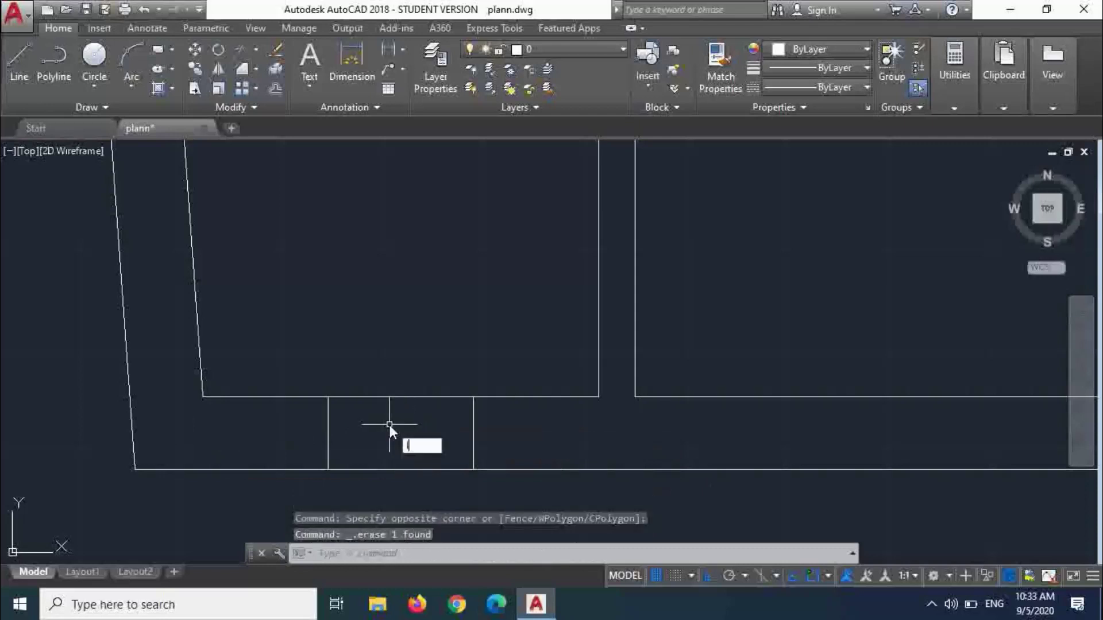
- Draw a horizontal line between the midpoints of the bath window's two side lines
text(l)
key(Return)
click(328, 434)
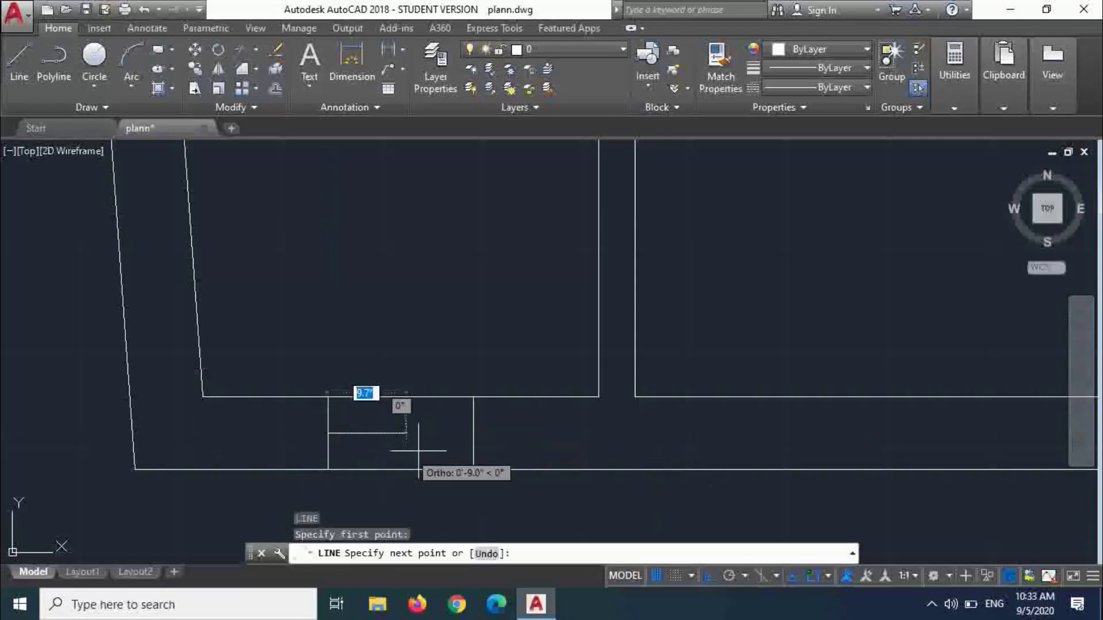
click(473, 434)
key(Escape)
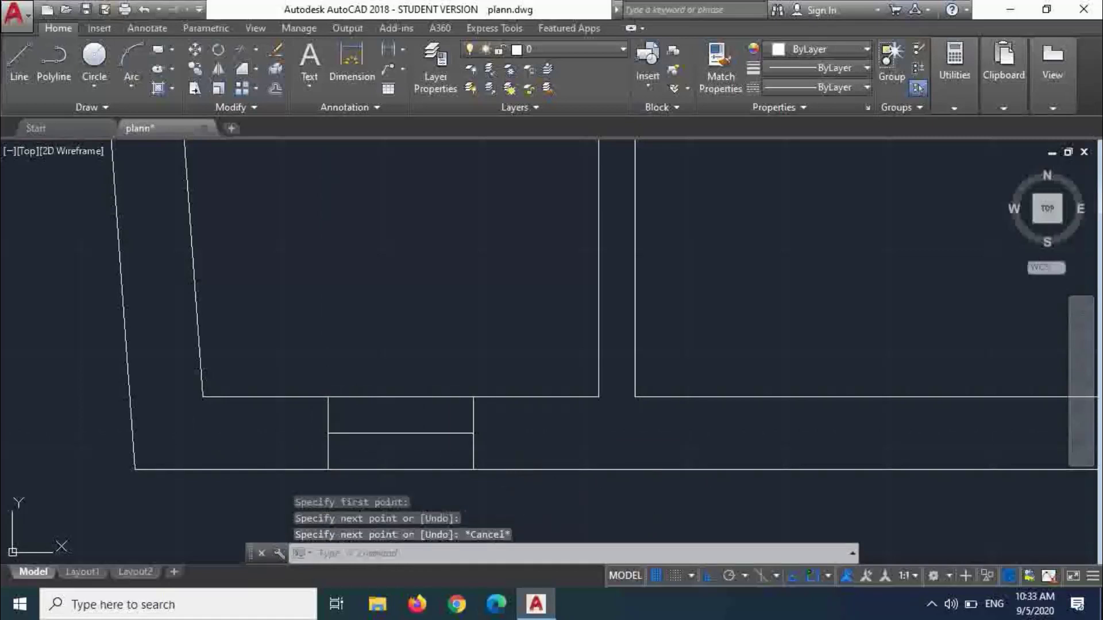
- Offset the bath window's middle line 1 inch to both sides and erase the original middle line
text(o)
key(Return)
text(1)
key(Return)
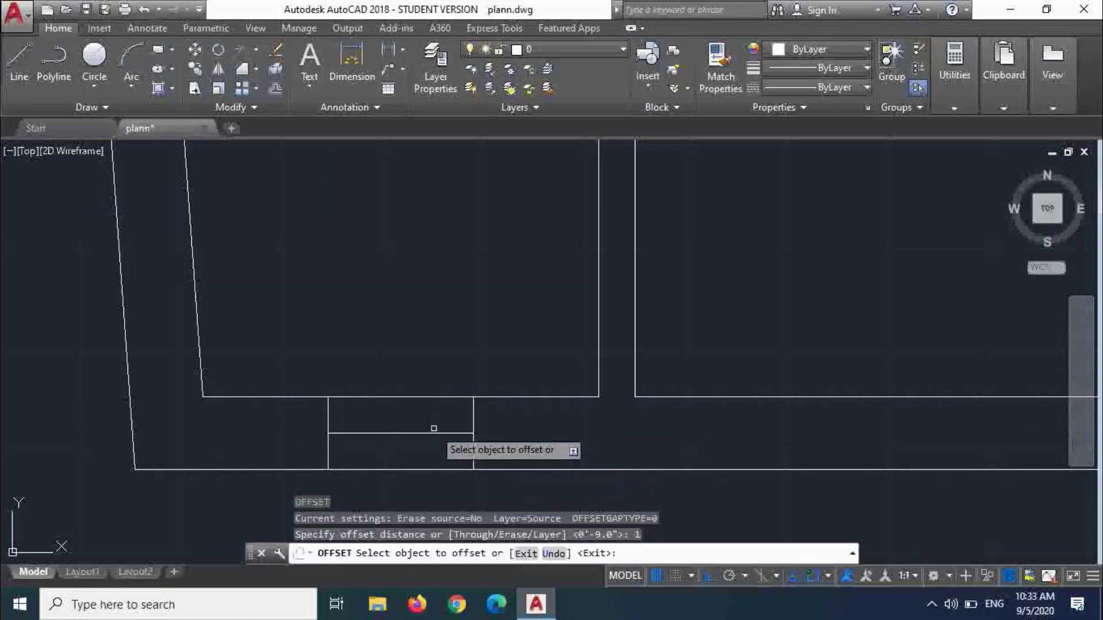
click(433, 432)
click(430, 419)
click(432, 433)
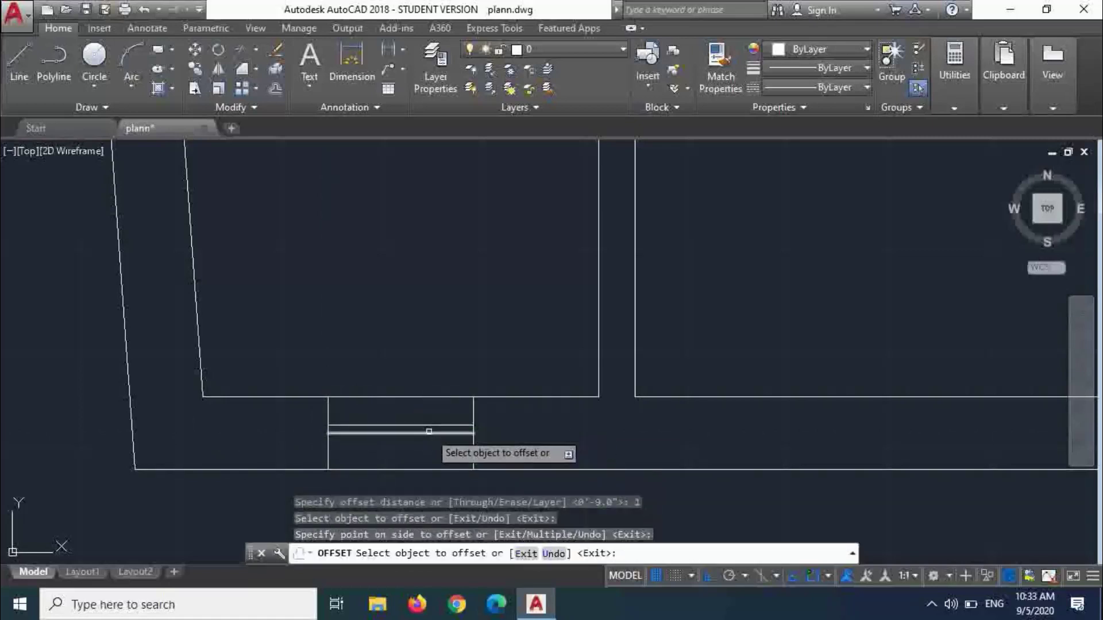
click(432, 440)
click(429, 428)
click(434, 433)
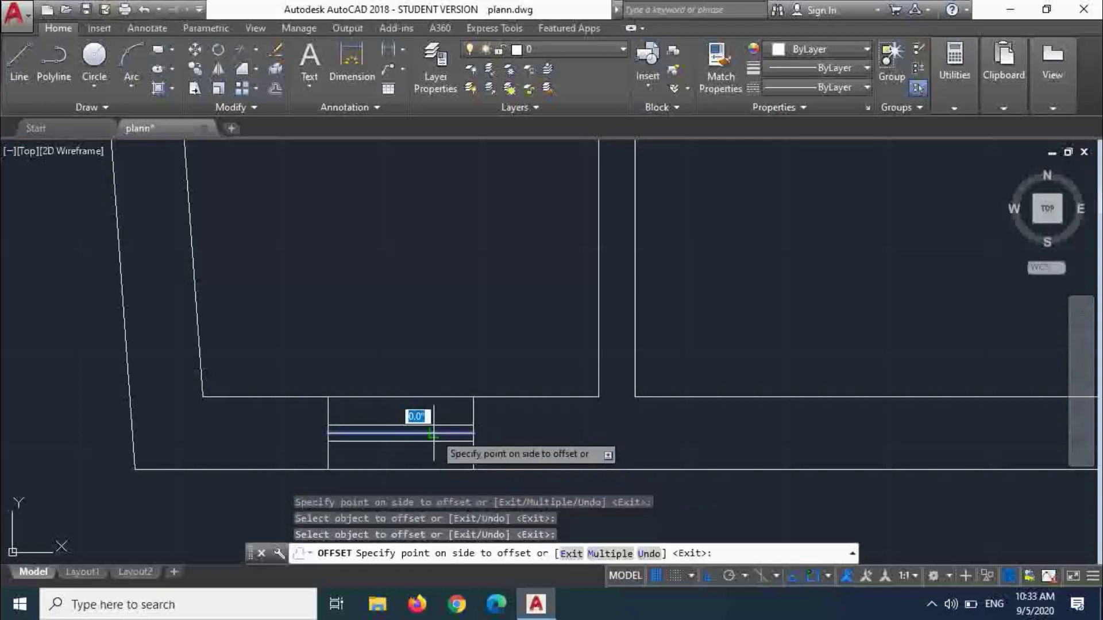
key(Escape)
click(435, 433)
key(Delete)
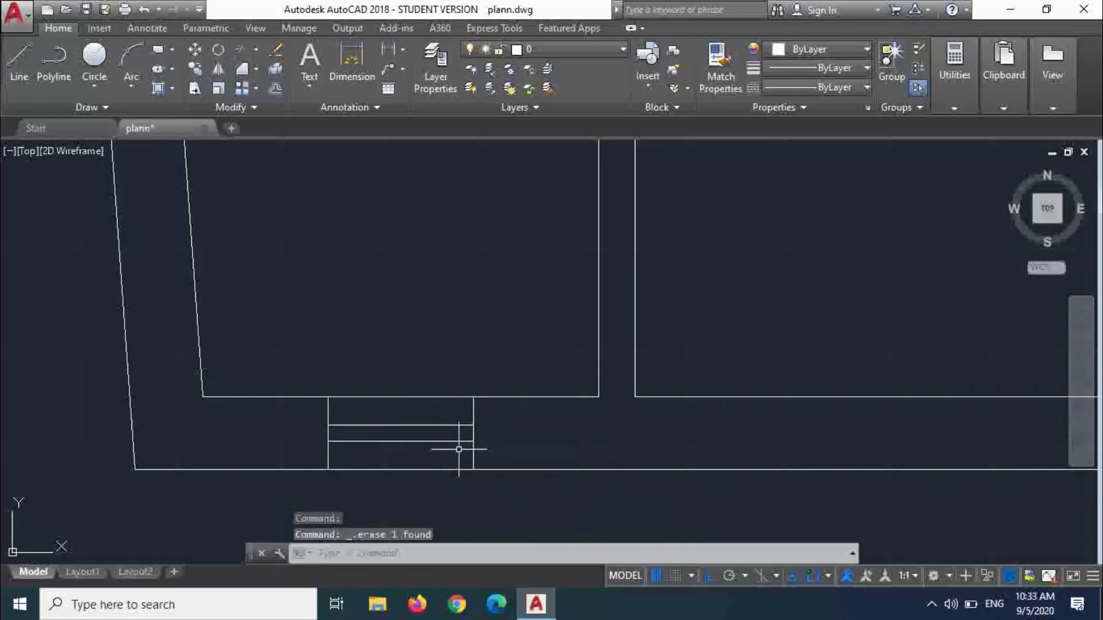
- Draw a vertical line across the D/Room's bottom wall from the midpoint of its inner line to the outer line
scroll(463, 496, down, 5)
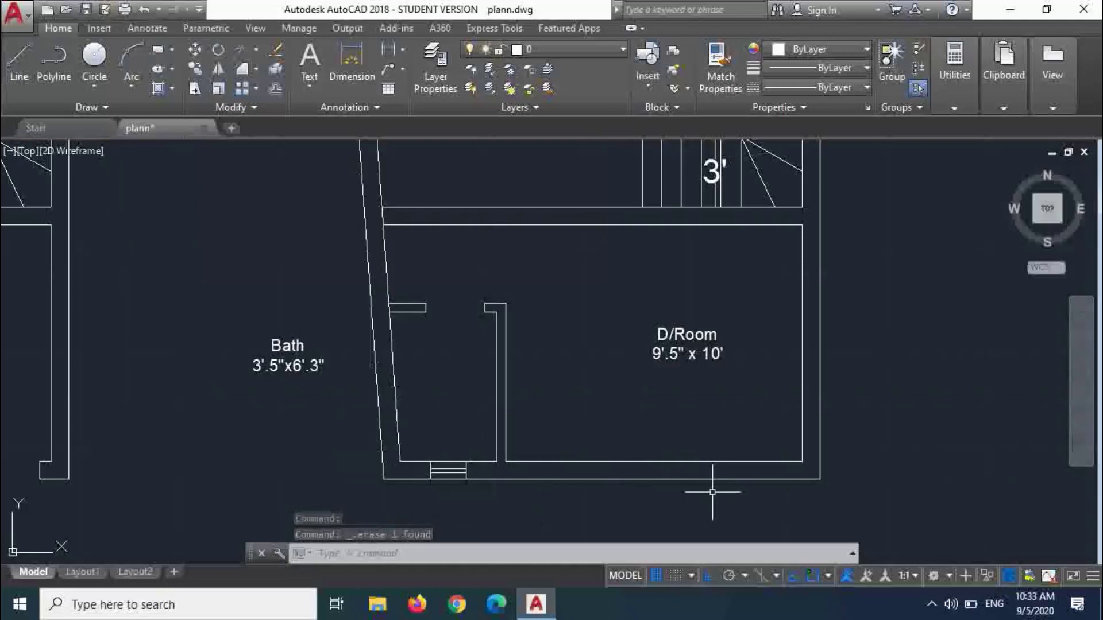
scroll(665, 487, up, 2)
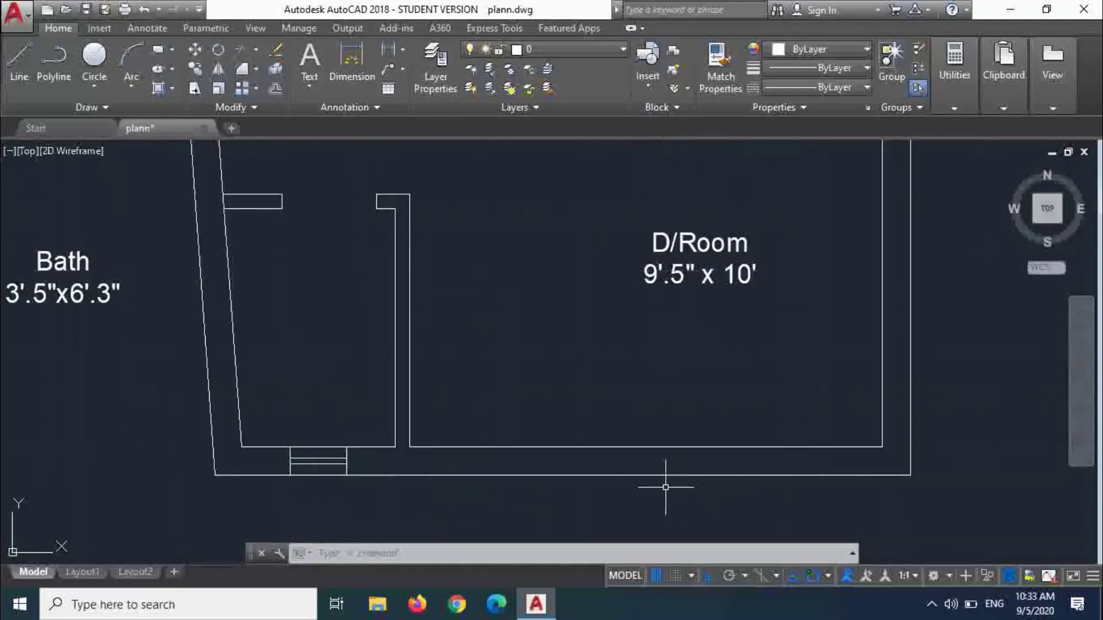
key(Return)
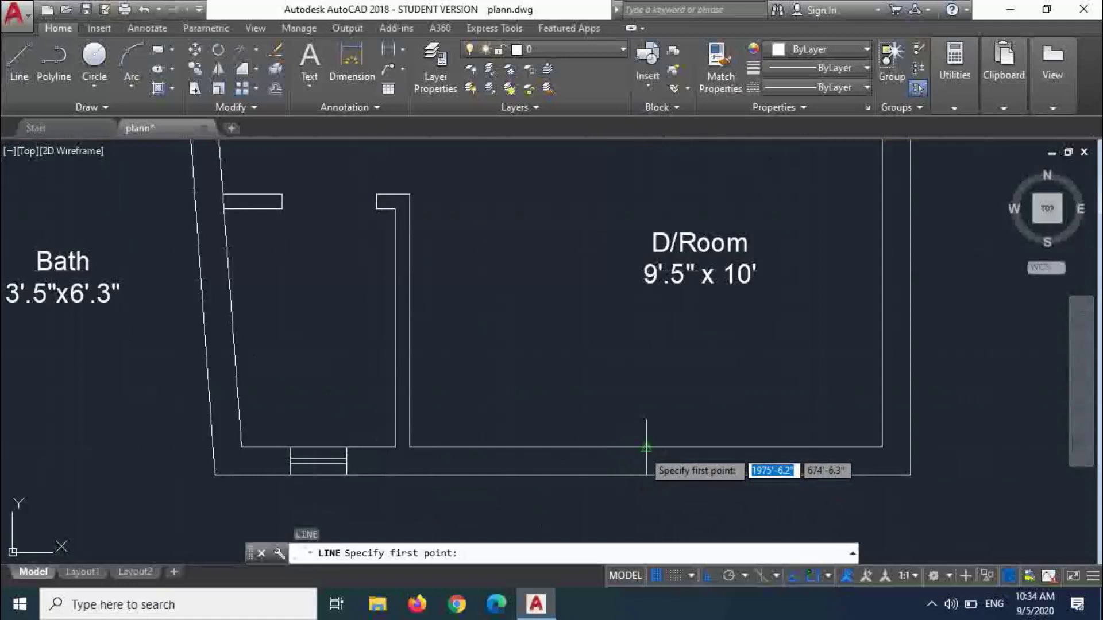
click(646, 446)
click(646, 475)
key(Escape)
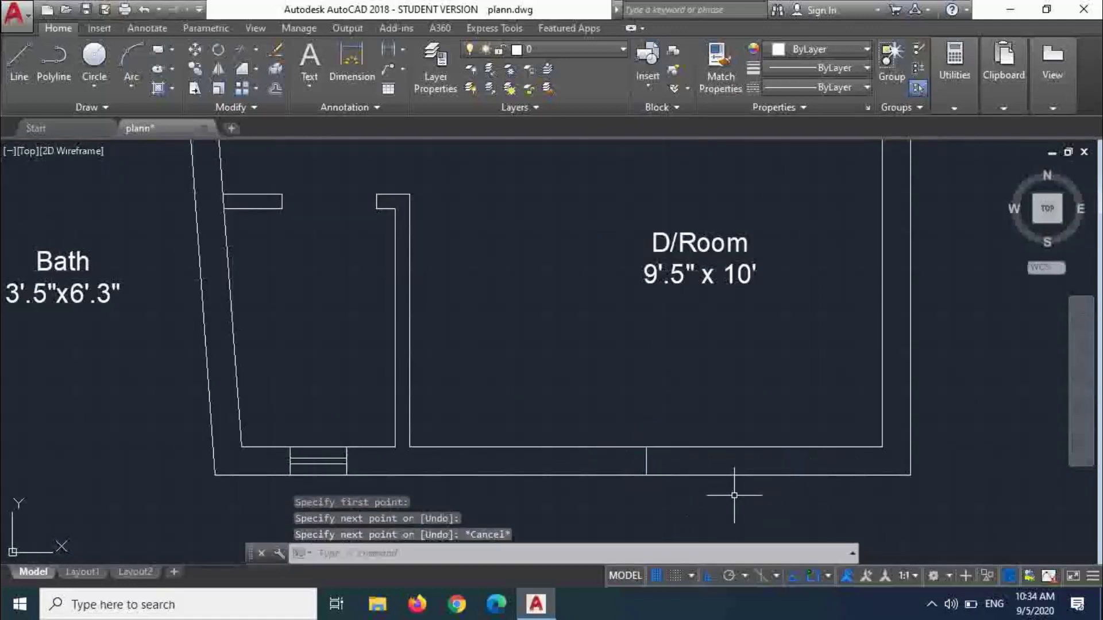
- Offset the vertical line in the D/Room's bottom wall 3 feet to both sides and erase the original centre line
text(o)
key(Return)
text(3')
key(Return)
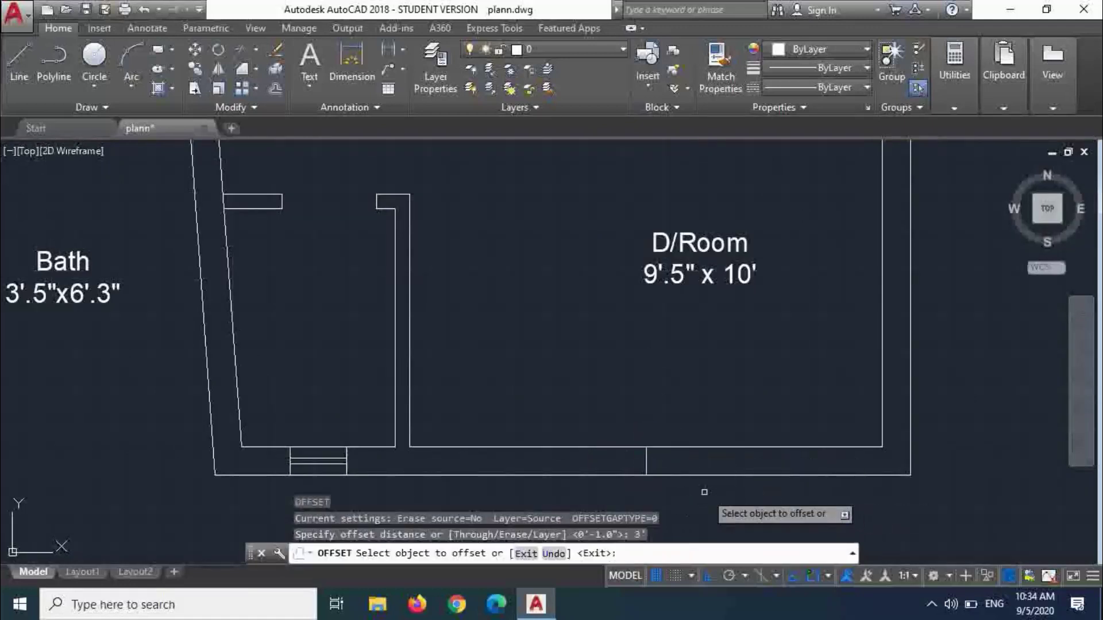
click(646, 460)
click(664, 464)
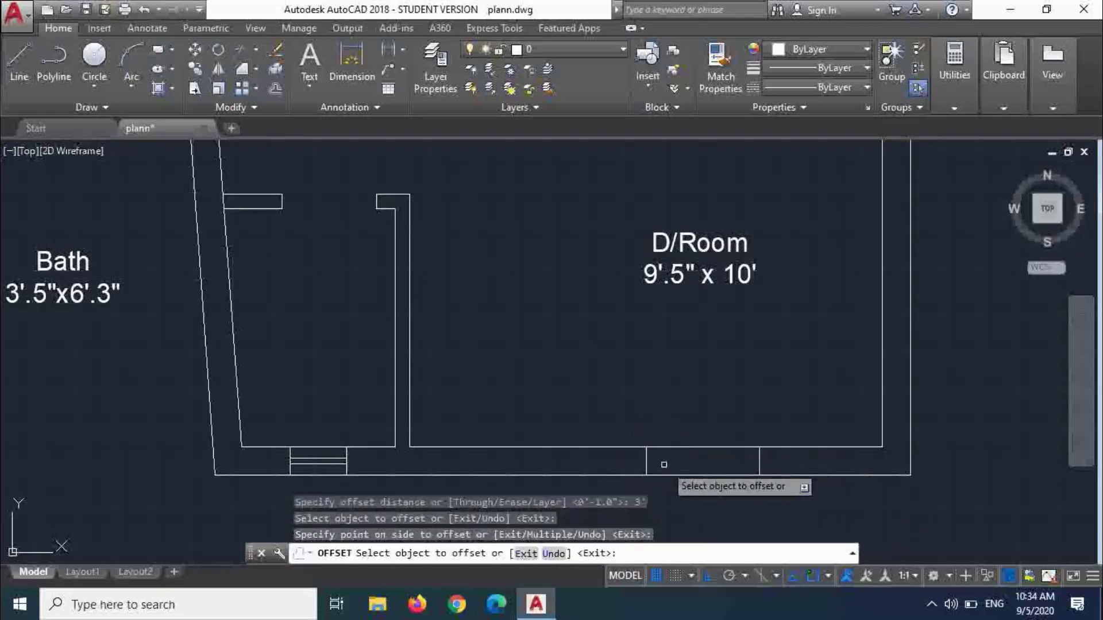
click(646, 459)
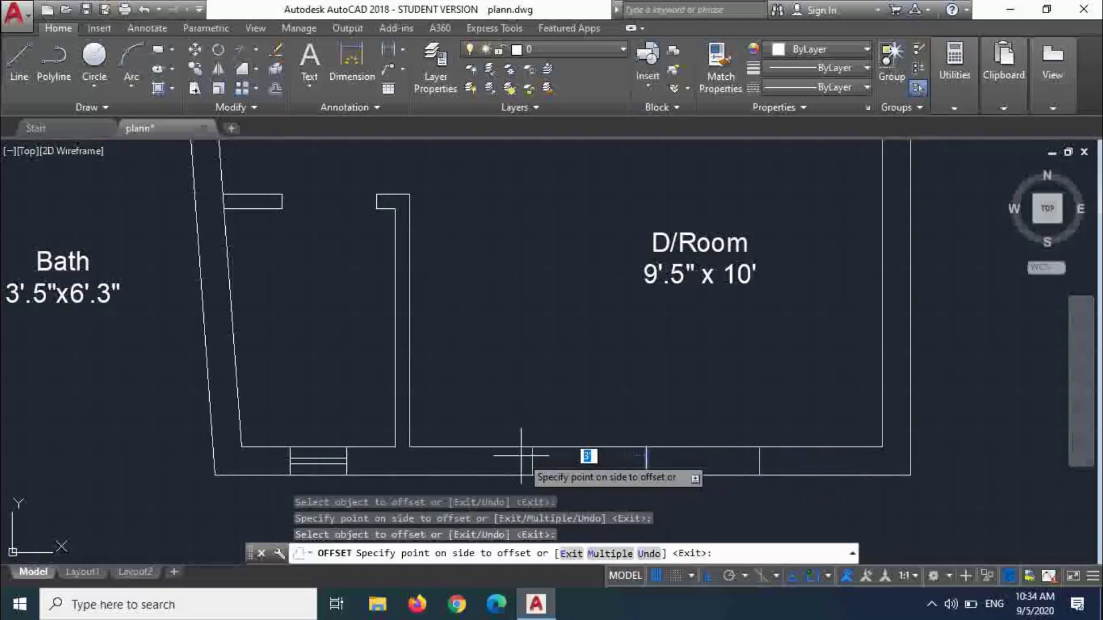
click(514, 456)
key(Escape)
click(665, 455)
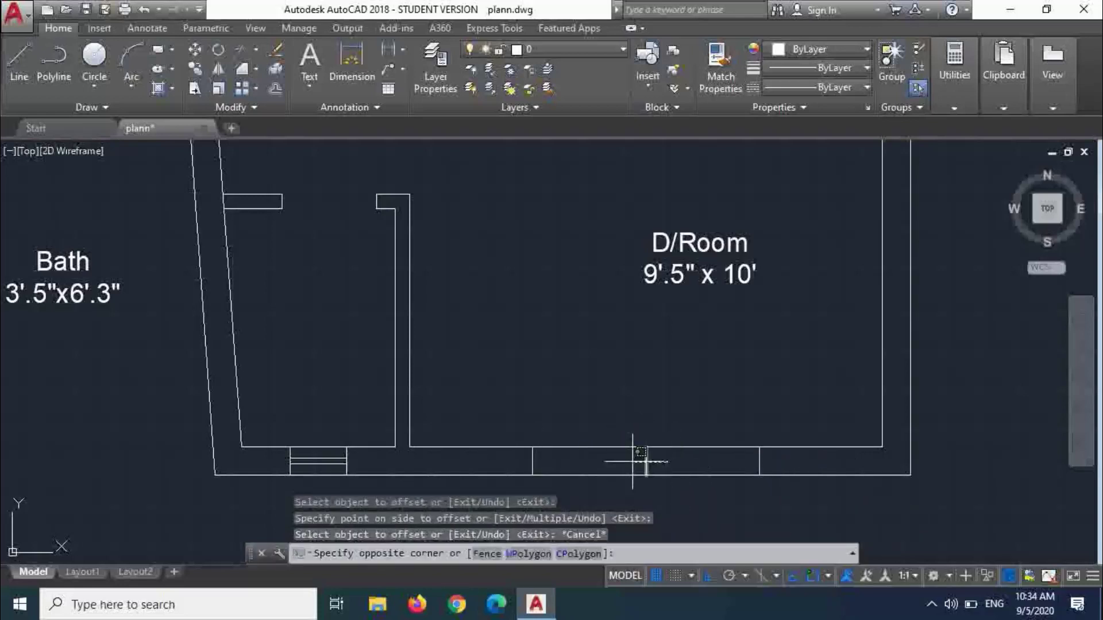
click(620, 462)
key(Delete)
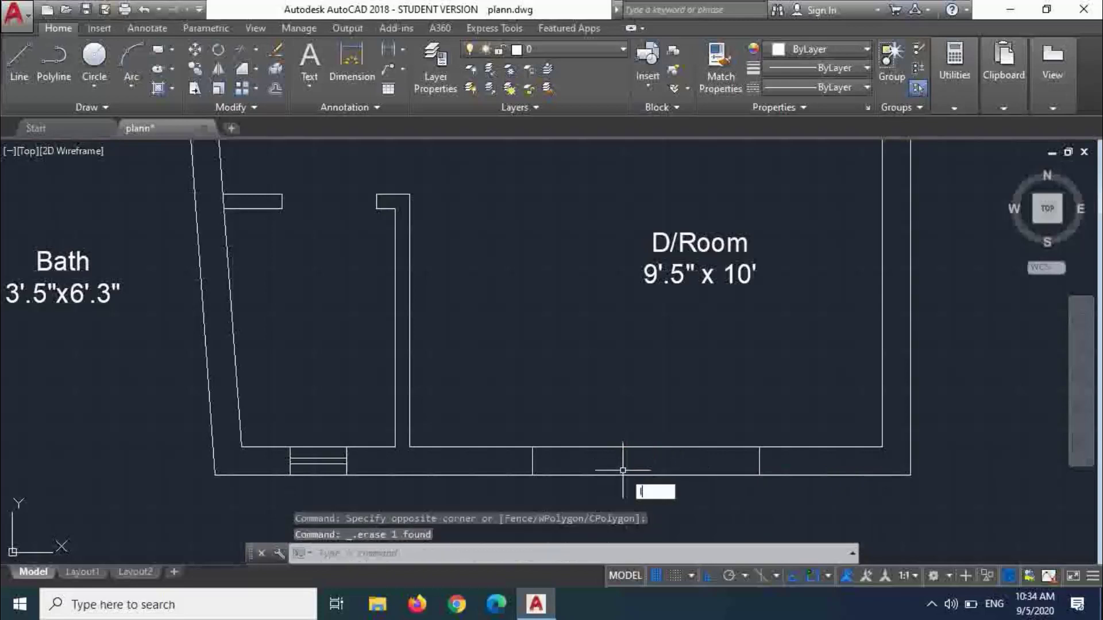
- Draw a horizontal line between the midpoints of the D/Room window's two side lines
text(l)
key(Return)
click(532, 461)
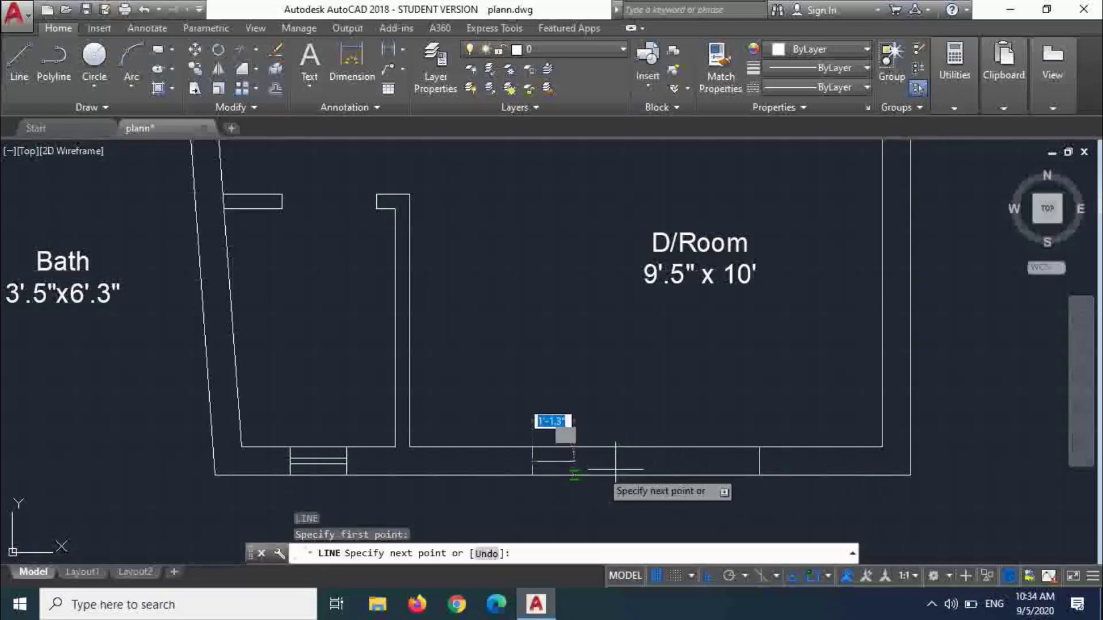
click(759, 462)
key(Escape)
- Offset the D/Room window's middle line 1 inch to both sides and erase the original middle line
scroll(632, 462, up, 4)
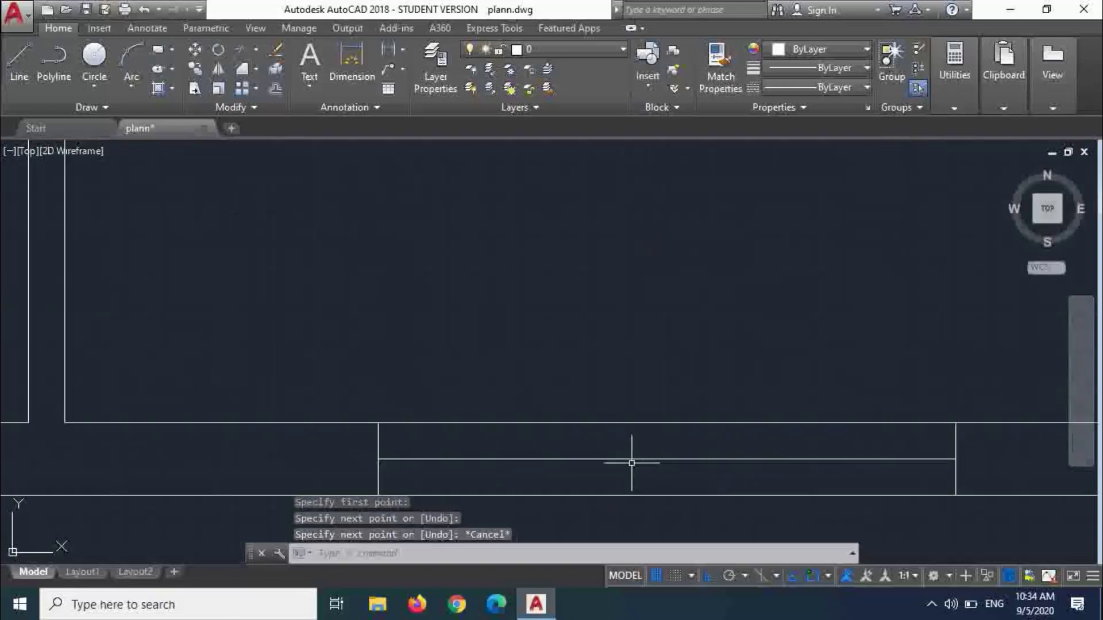
text(o)
key(Return)
text(1)
key(Return)
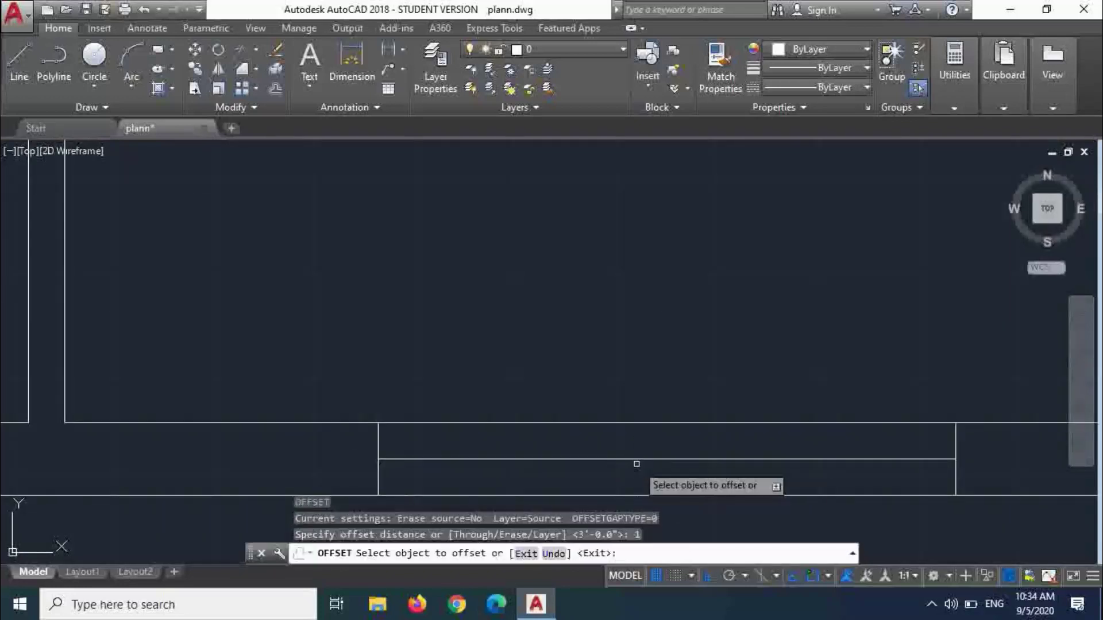
click(638, 459)
click(655, 442)
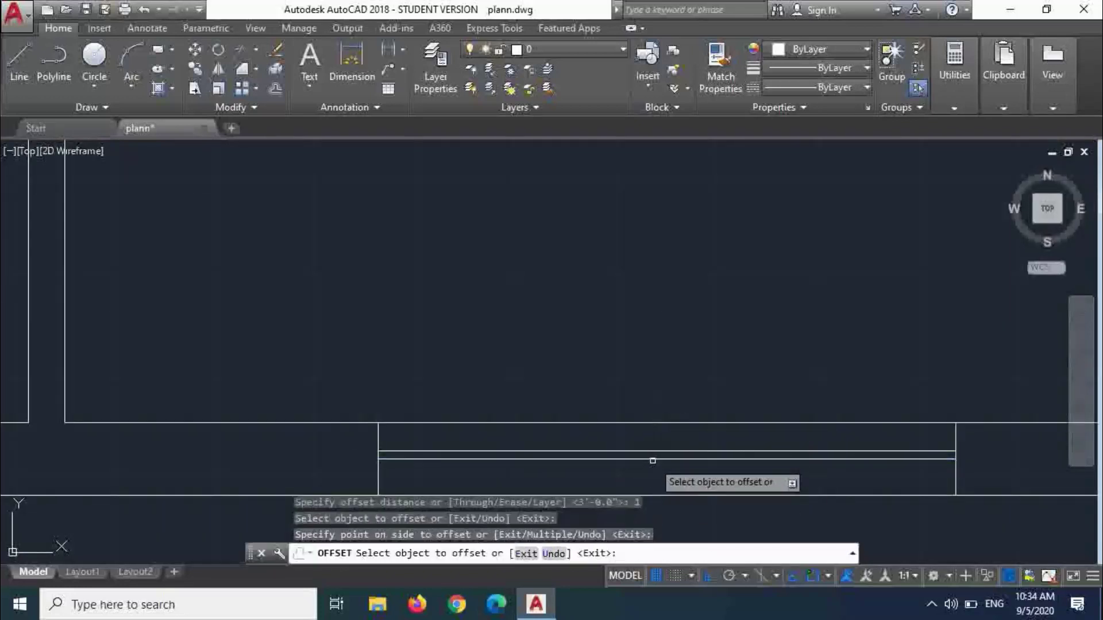
click(652, 460)
click(653, 475)
key(Escape)
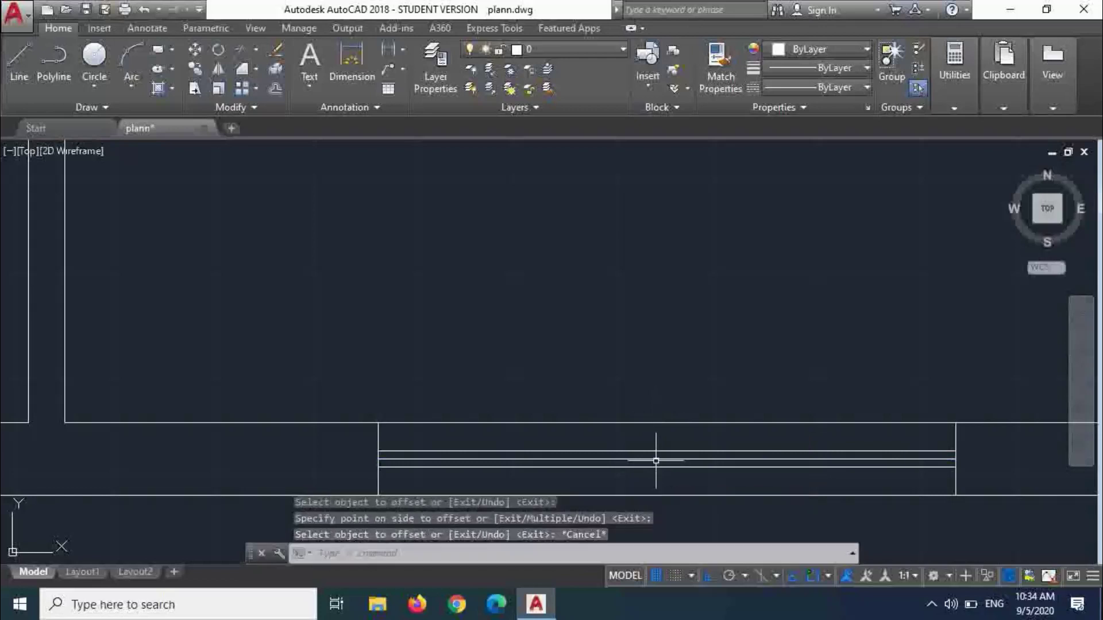
click(656, 460)
key(Delete)
scroll(754, 505, down, 4)
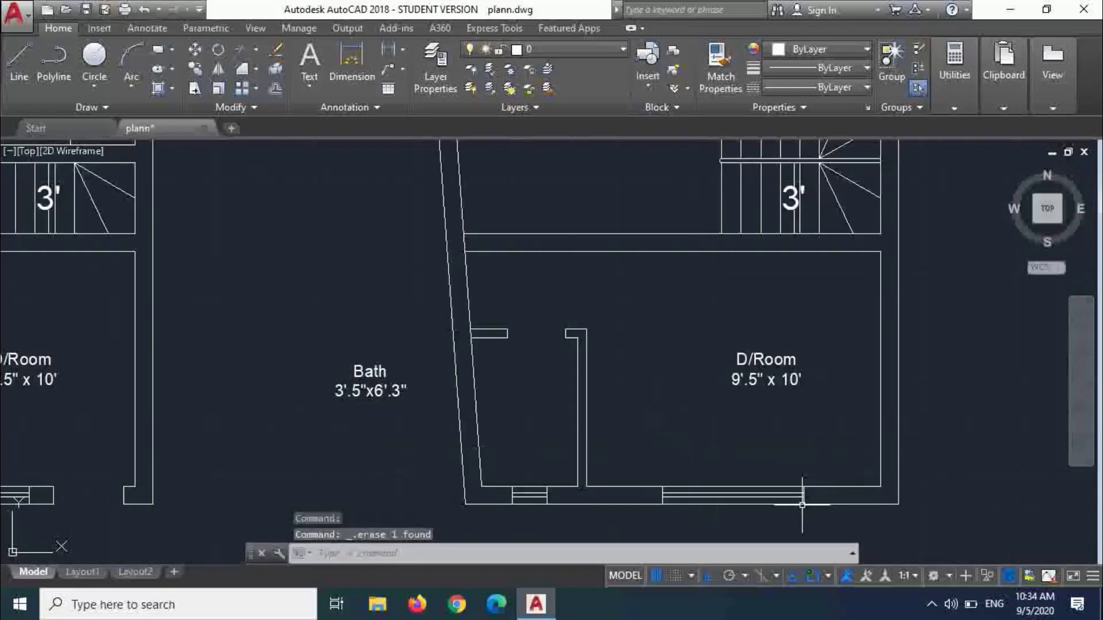
scroll(802, 505, down, 3)
scroll(825, 431, up, 1)
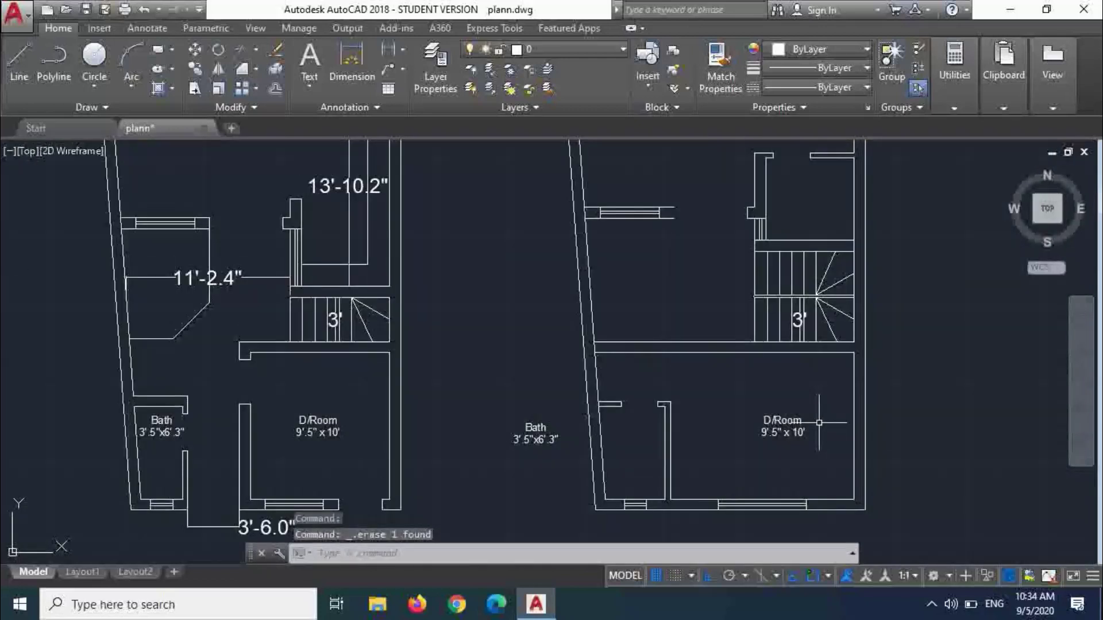
- Offset the outer line of the 1st Floor Plan's bottom wall 18 inches downward, outside the building
scroll(773, 362, down, 2)
scroll(791, 541, up, 3)
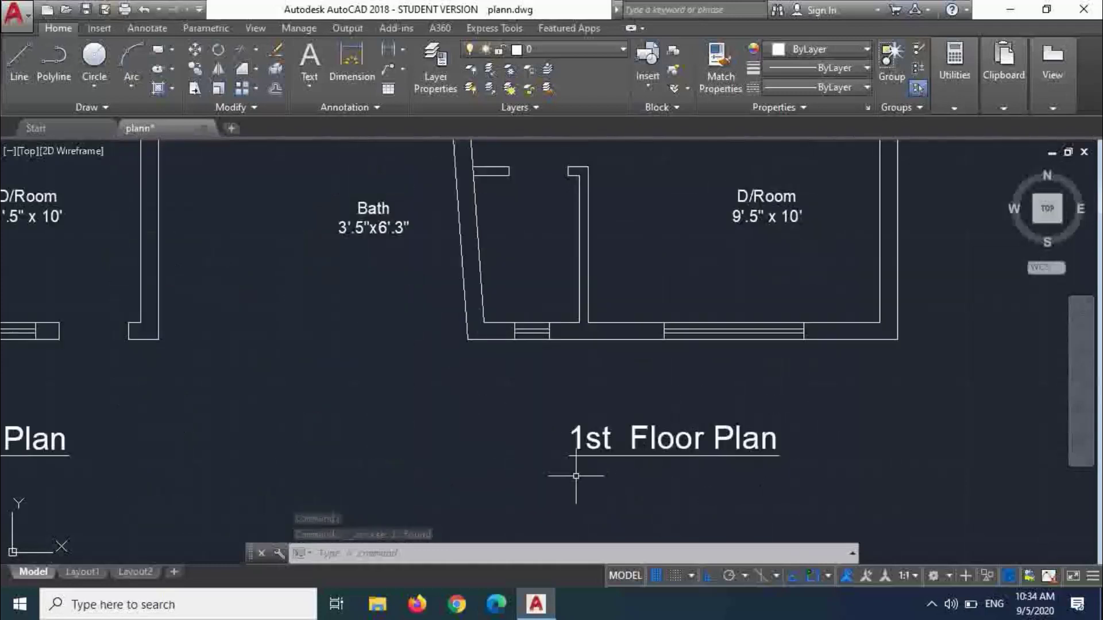
key(Escape)
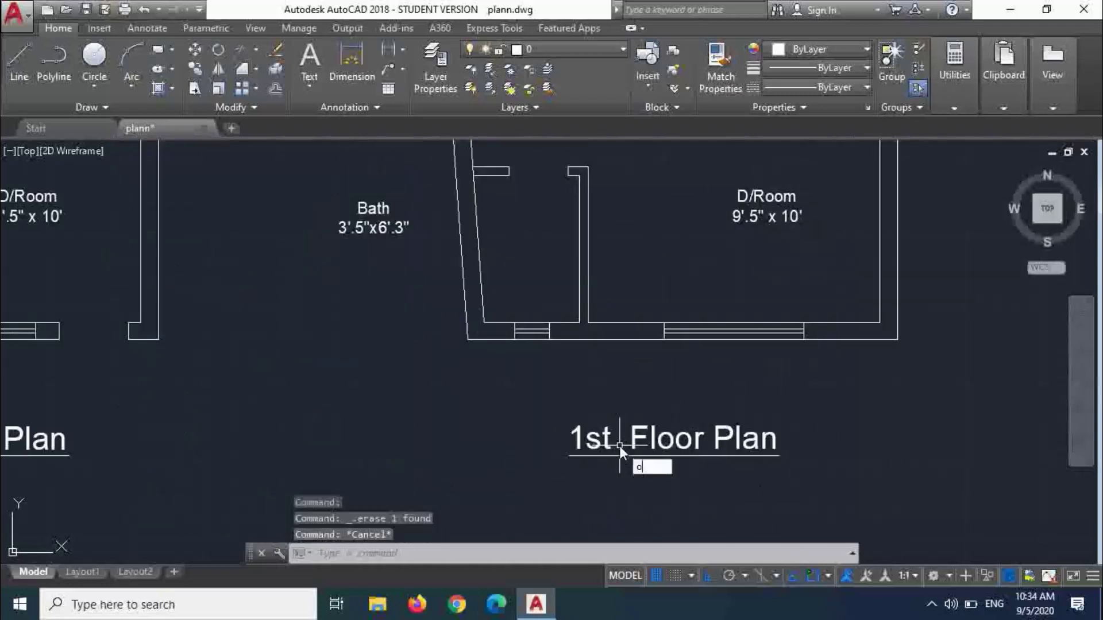
text(o)
key(Return)
text(18)
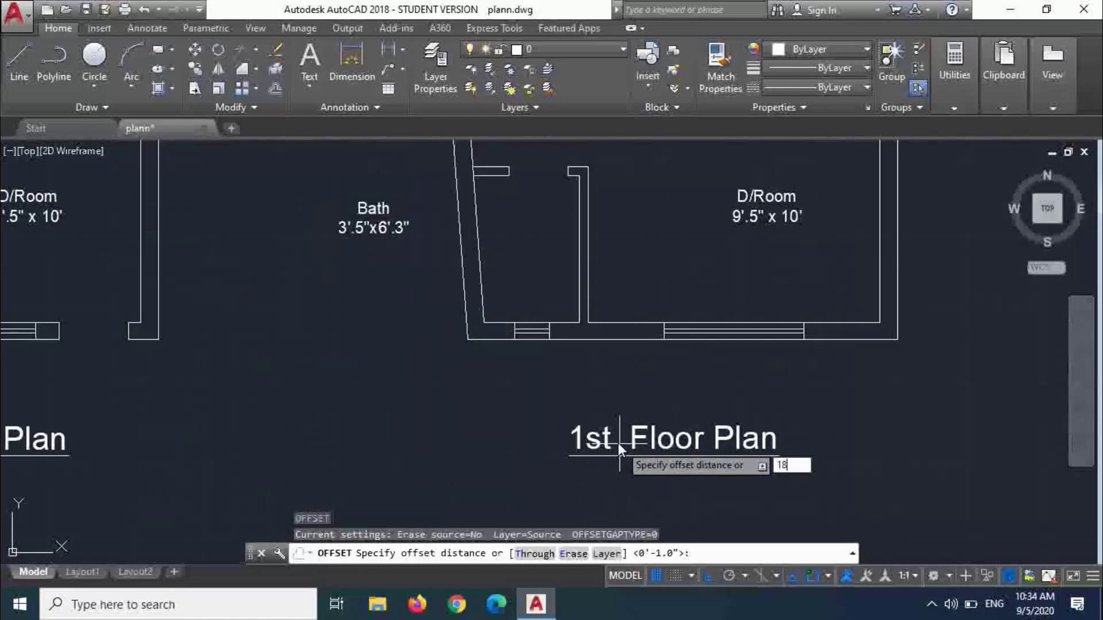
key(Return)
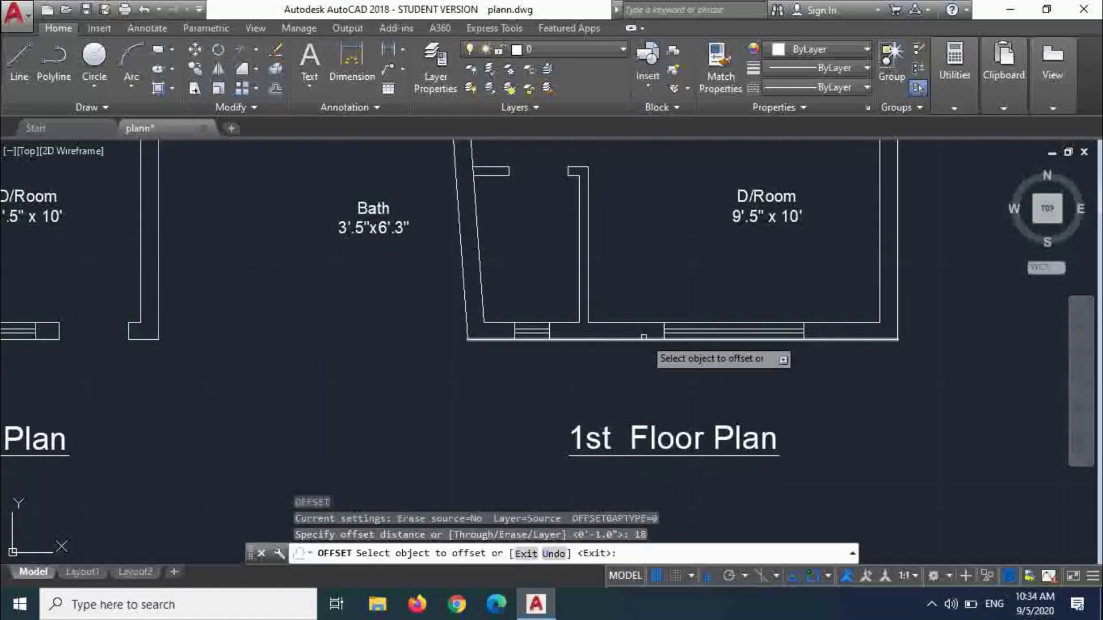
double_click(645, 370)
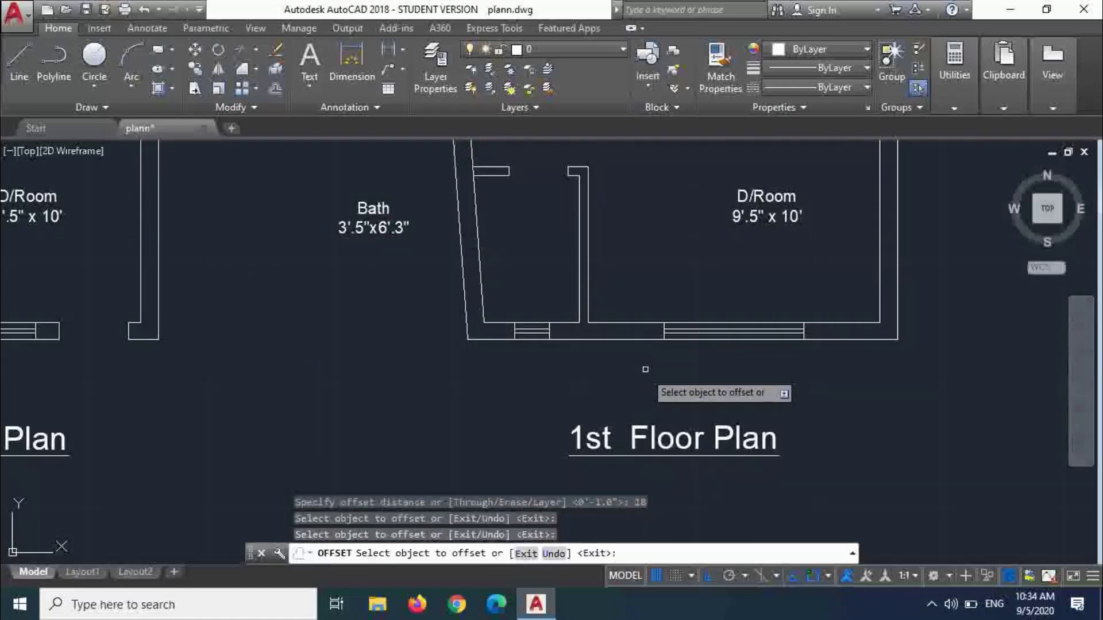
click(646, 340)
click(661, 373)
key(Escape)
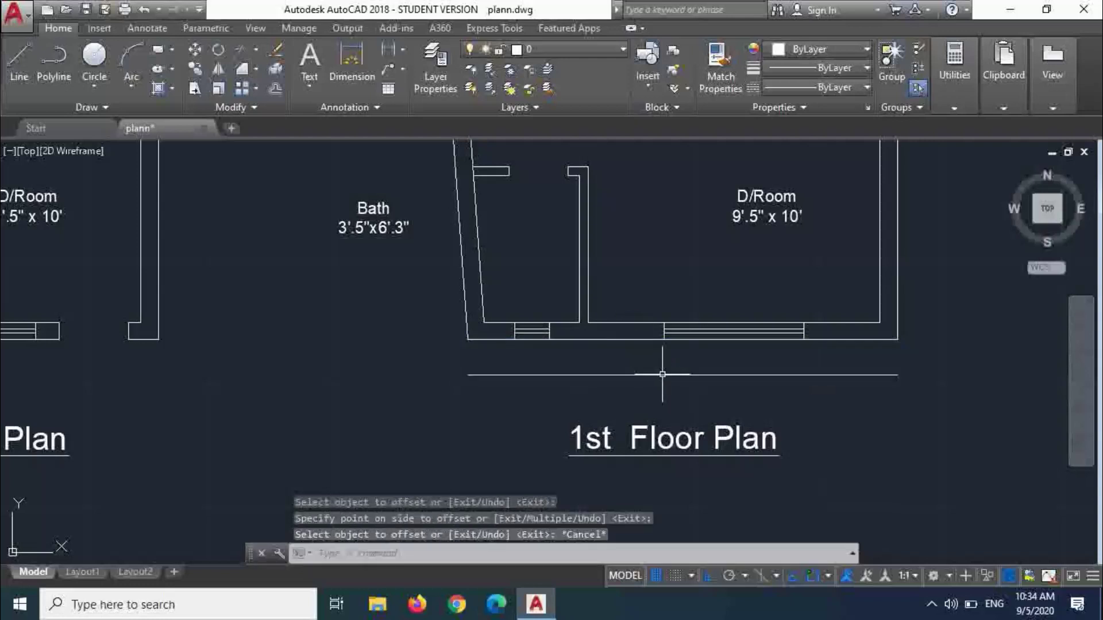
key(Escape)
key(Escape)
key(Escape)
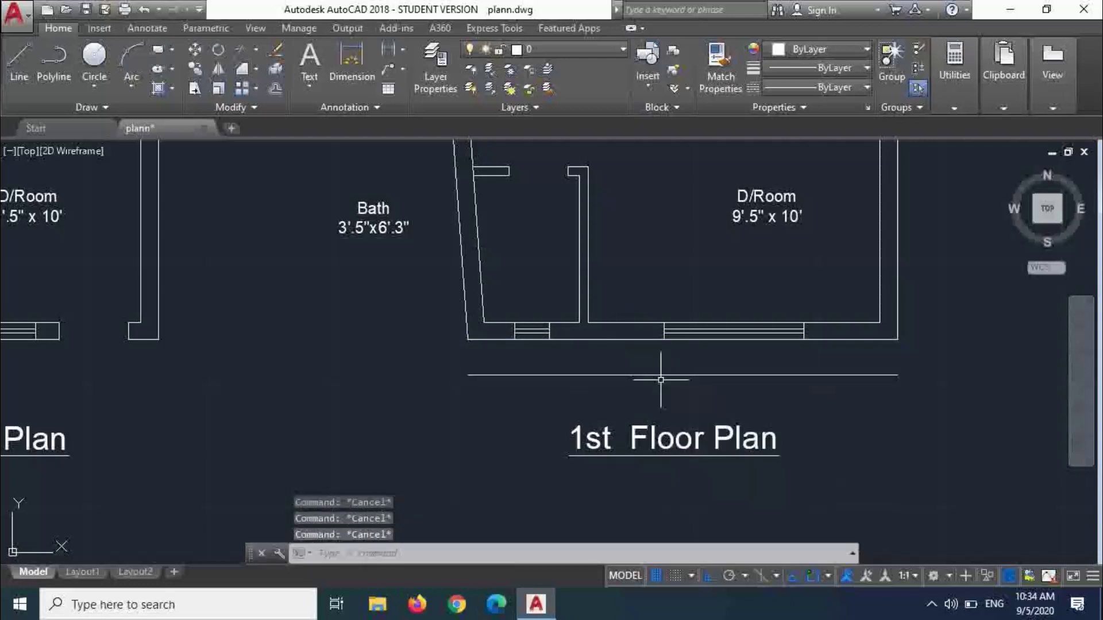
- Extend the outer lines of both 1st Floor Plan side walls down to the offset line
text(ex)
key(Return)
key(Return)
click(467, 334)
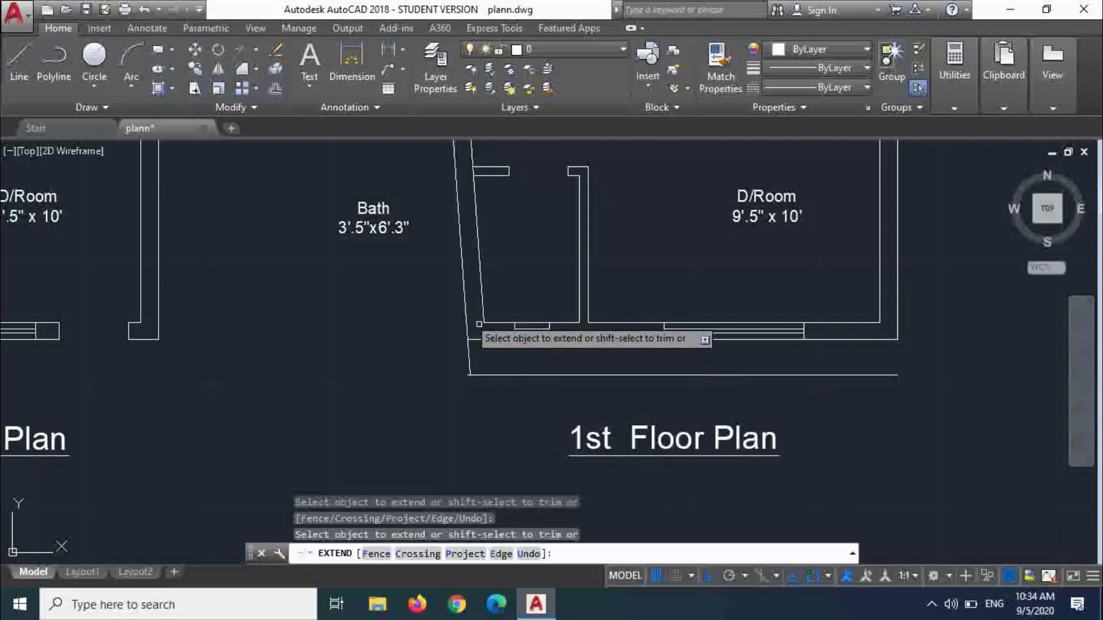
click(893, 305)
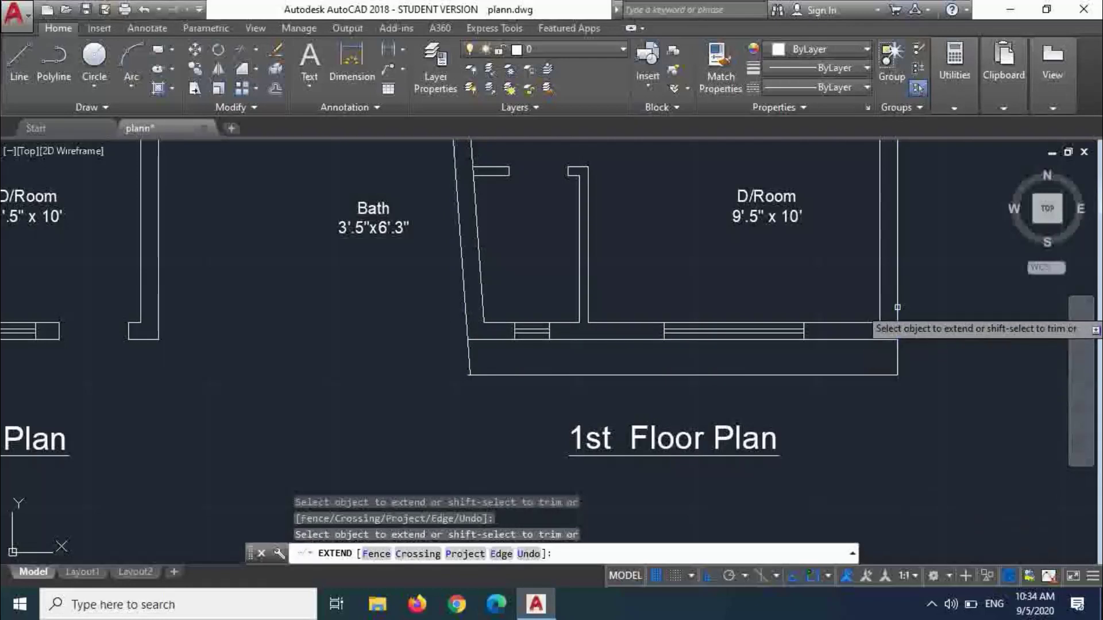
key(Escape)
- Trim the short end of the 1st Floor Plan's offset line that overhangs the slanted wall line
scroll(492, 370, up, 3)
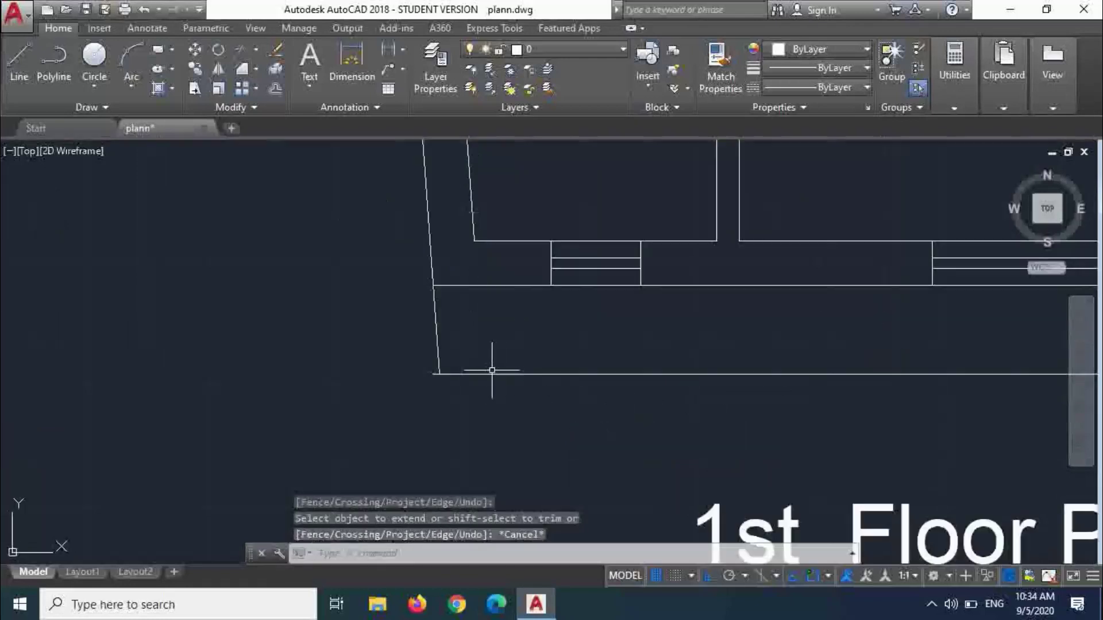
text(tr)
key(Return)
key(Return)
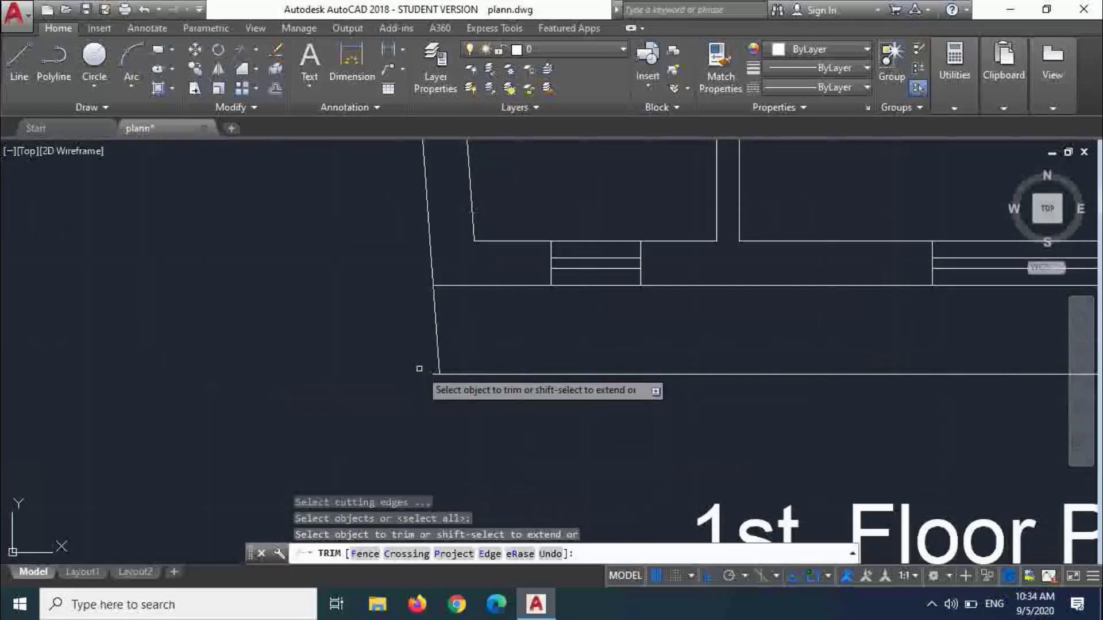
click(439, 372)
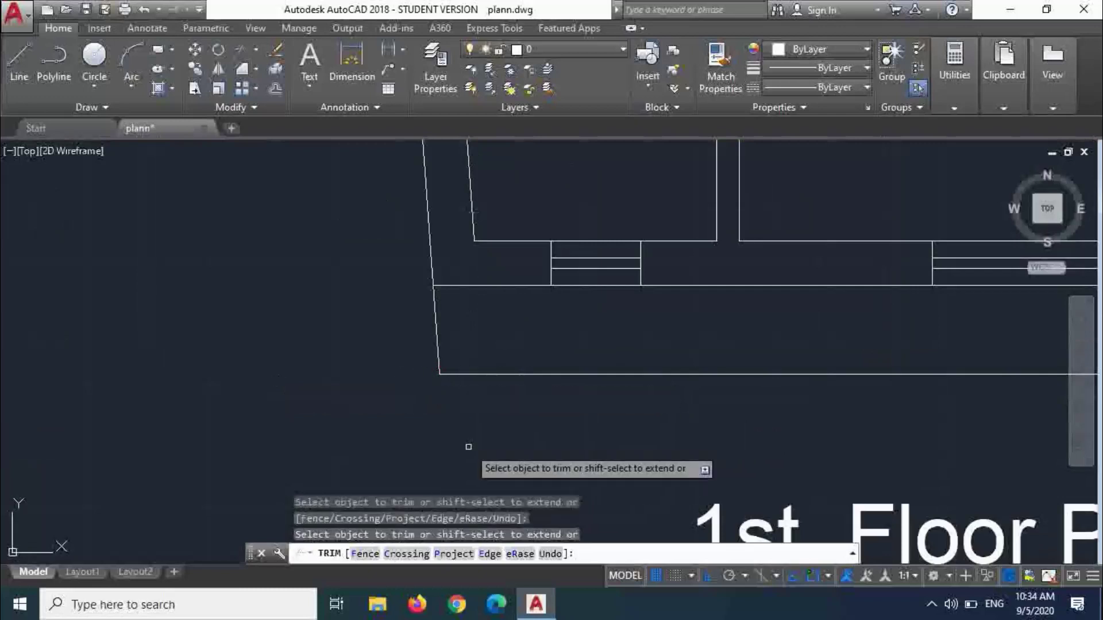
scroll(468, 446, down, 3)
key(Escape)
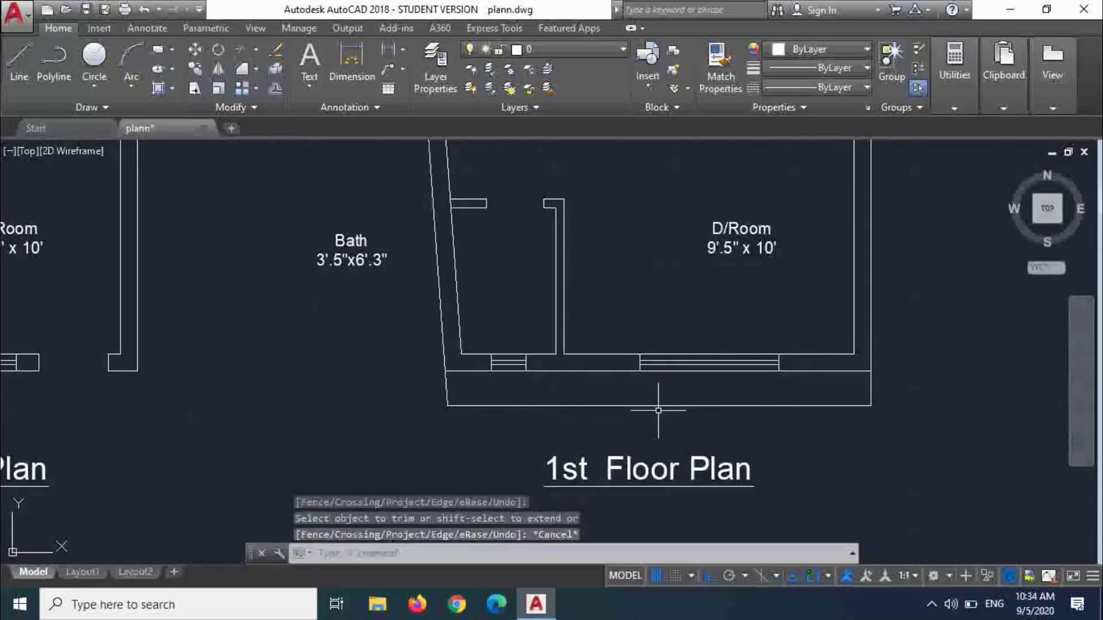
scroll(658, 402, down, 2)
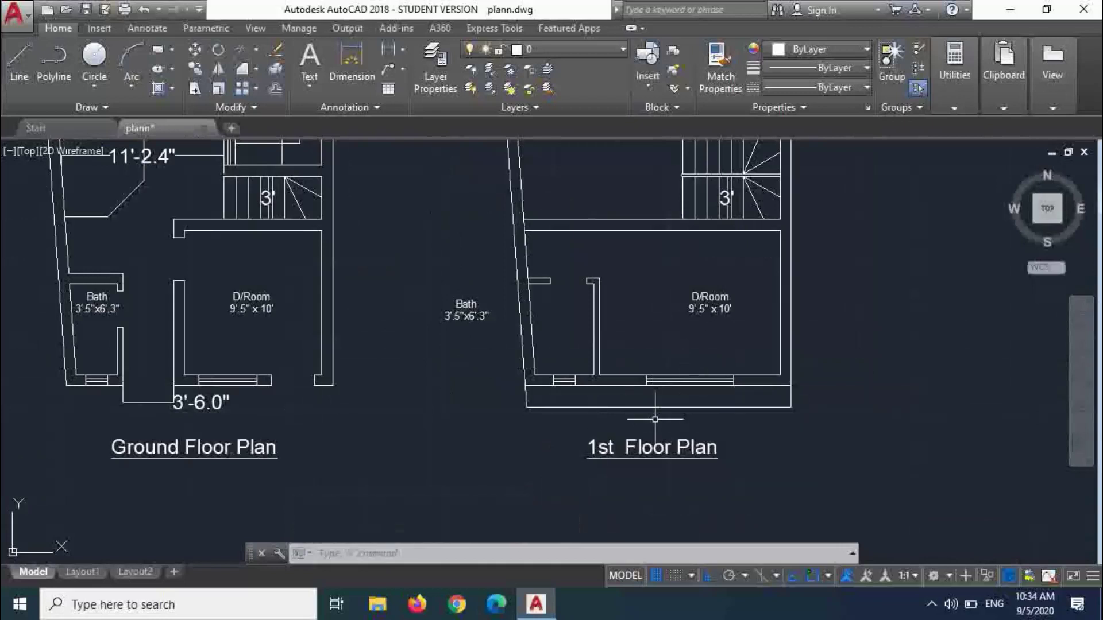
scroll(655, 419, up, 2)
text(co)
key(Return)
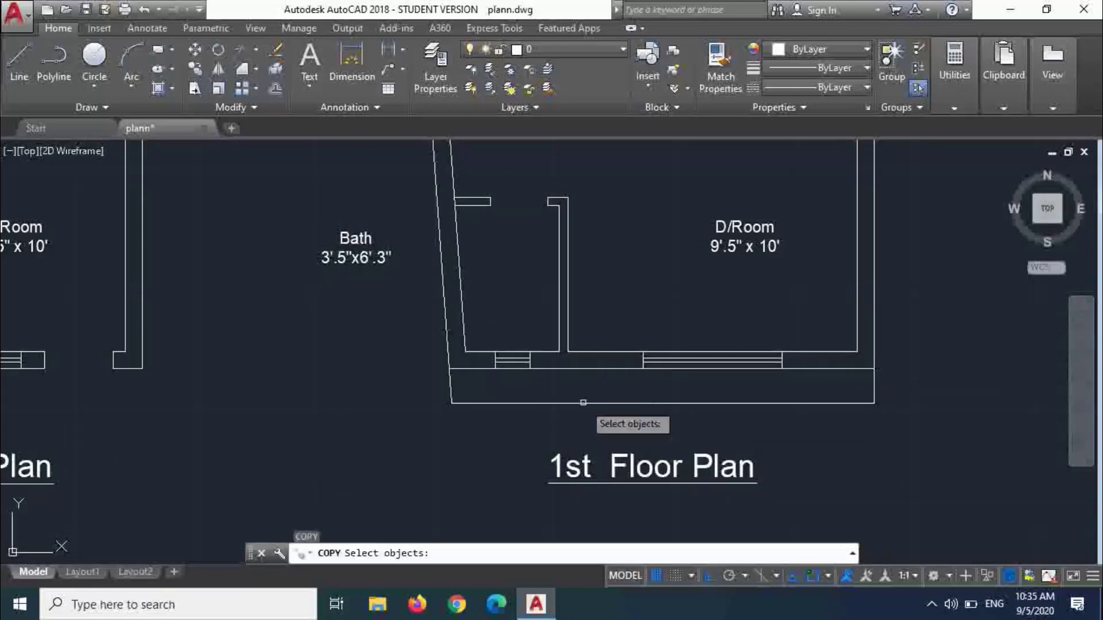
click(448, 388)
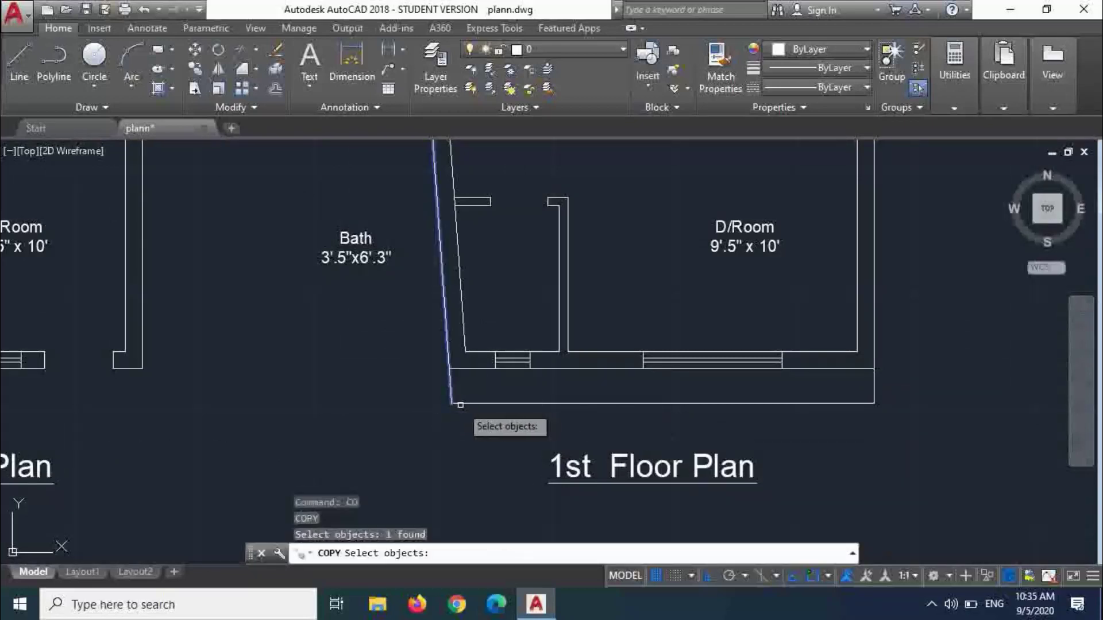
key(Escape)
click(502, 424)
key(Escape)
- Offset the short outer wall line at the Ground Floor Plan's bottom-right corner 18 inches downward
scroll(456, 430, down, 4)
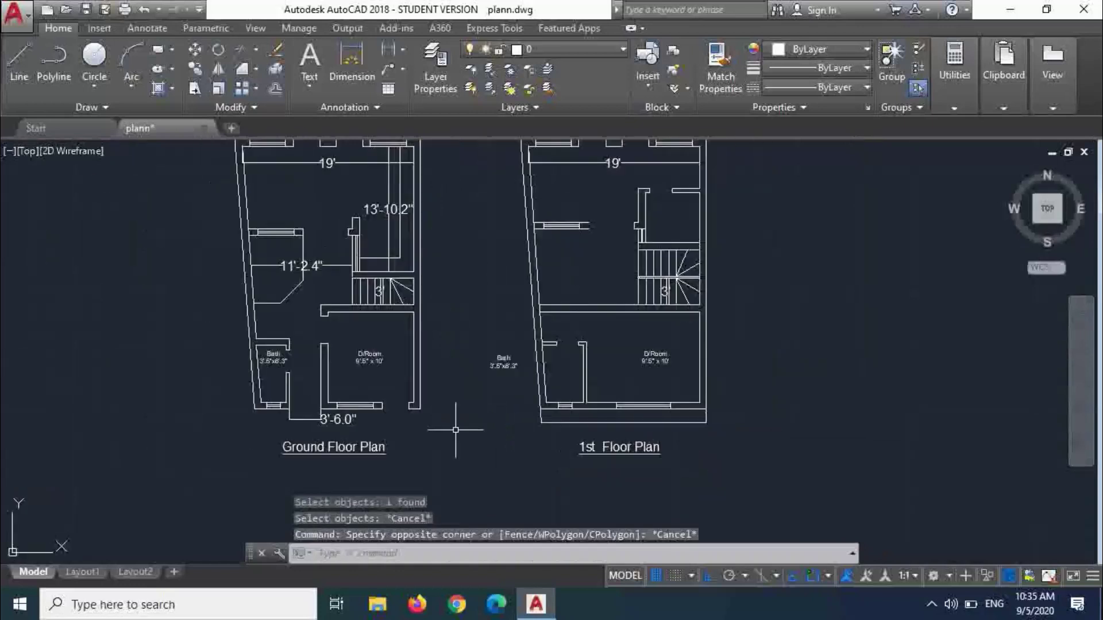
scroll(275, 425, up, 4)
key(Escape)
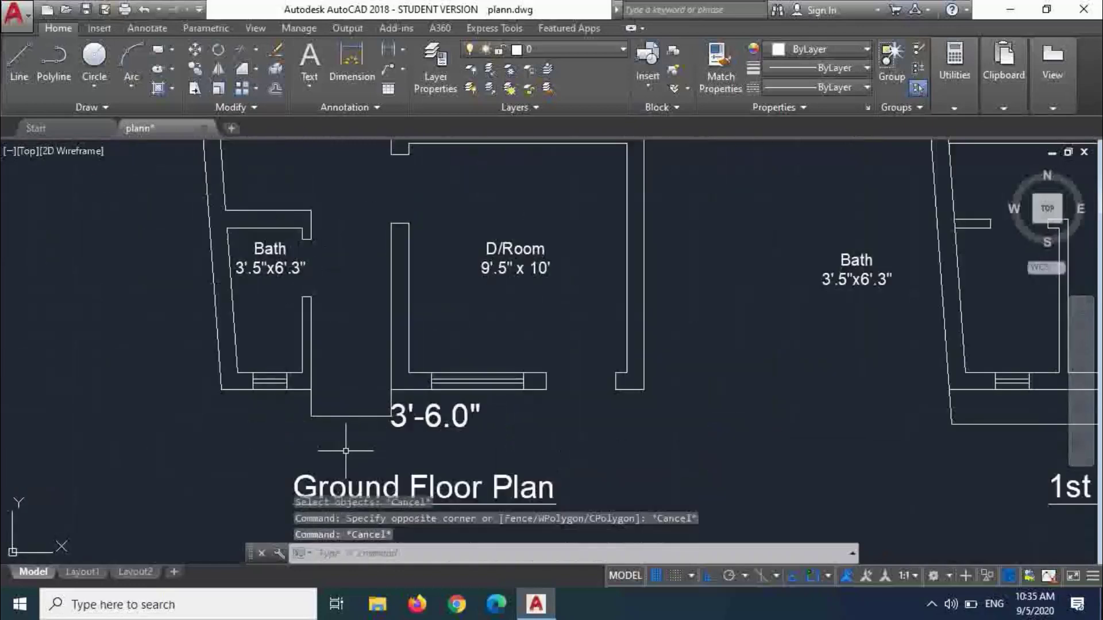
key(Escape)
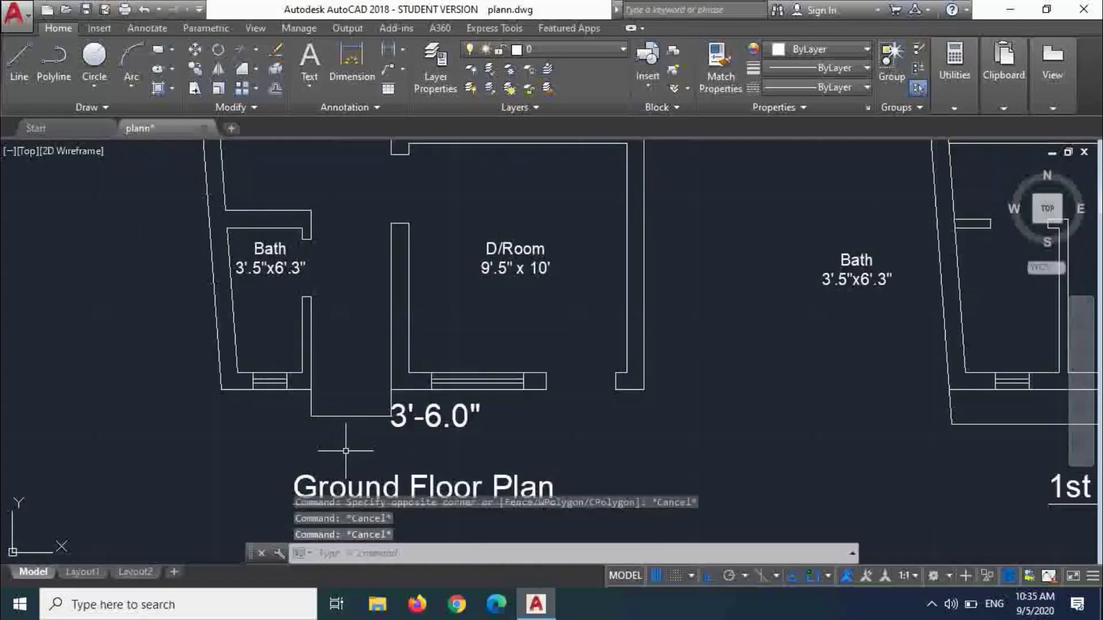
text(o)
key(Return)
key(Escape)
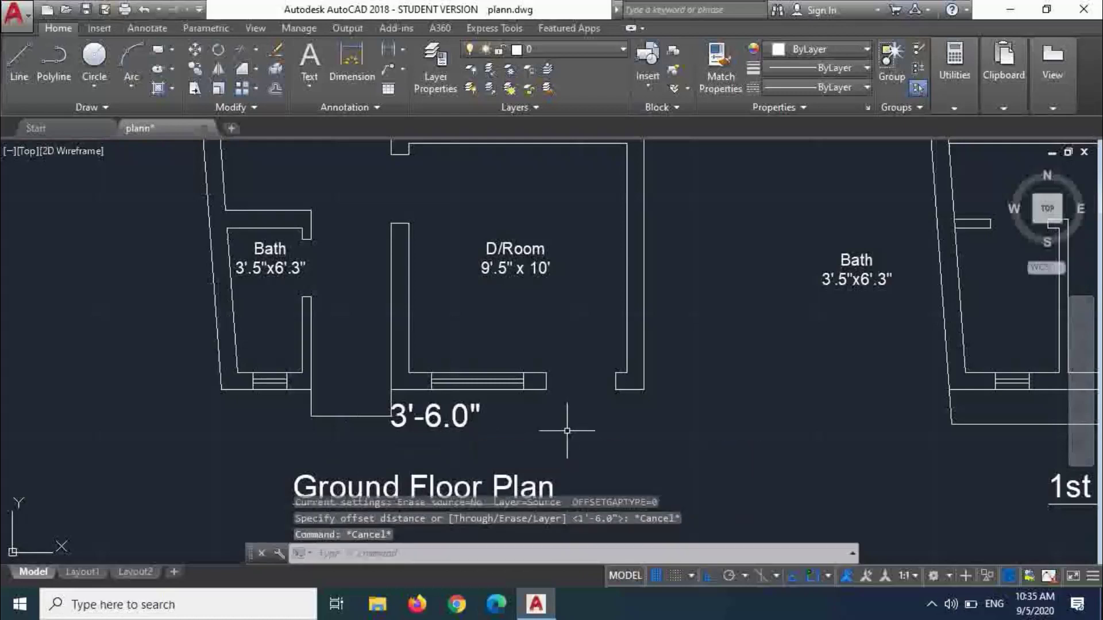
text(o)
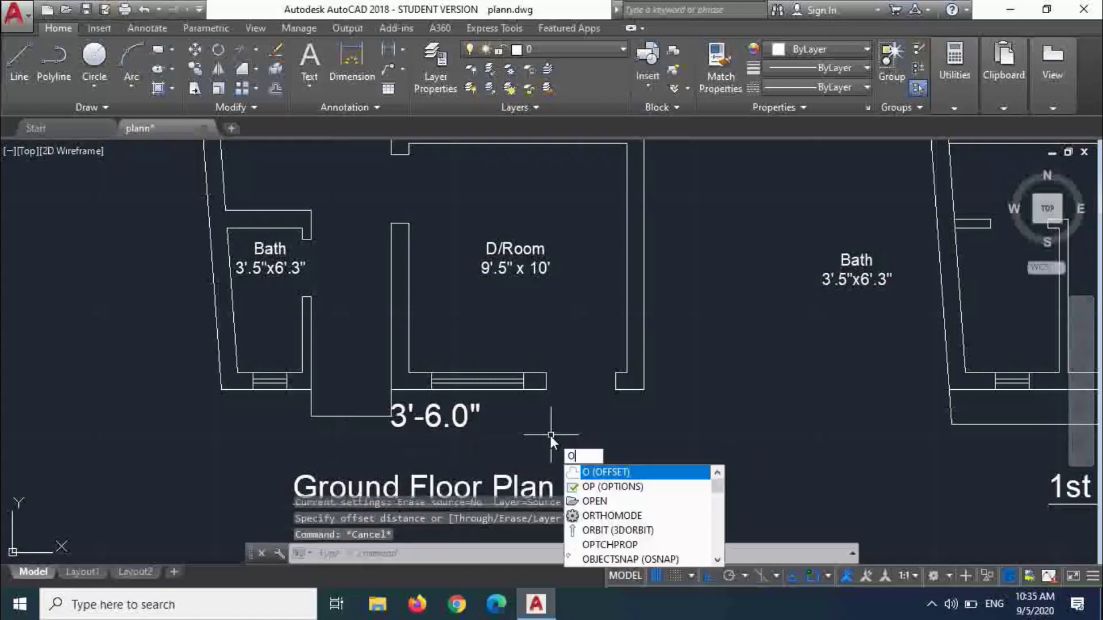
key(Escape)
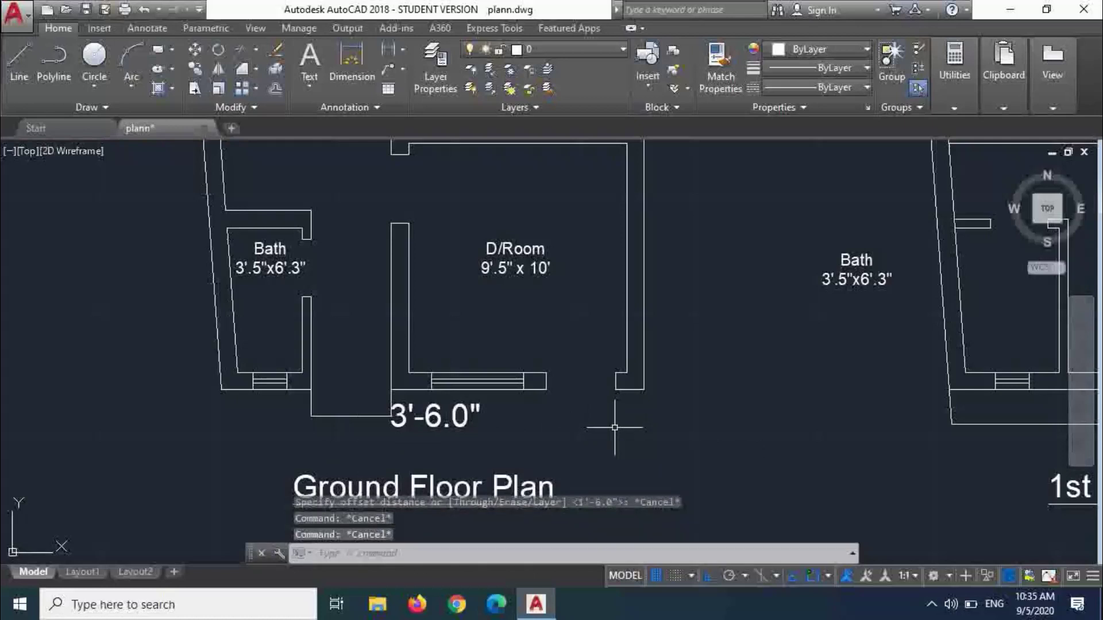
text(o)
key(Return)
text(1)
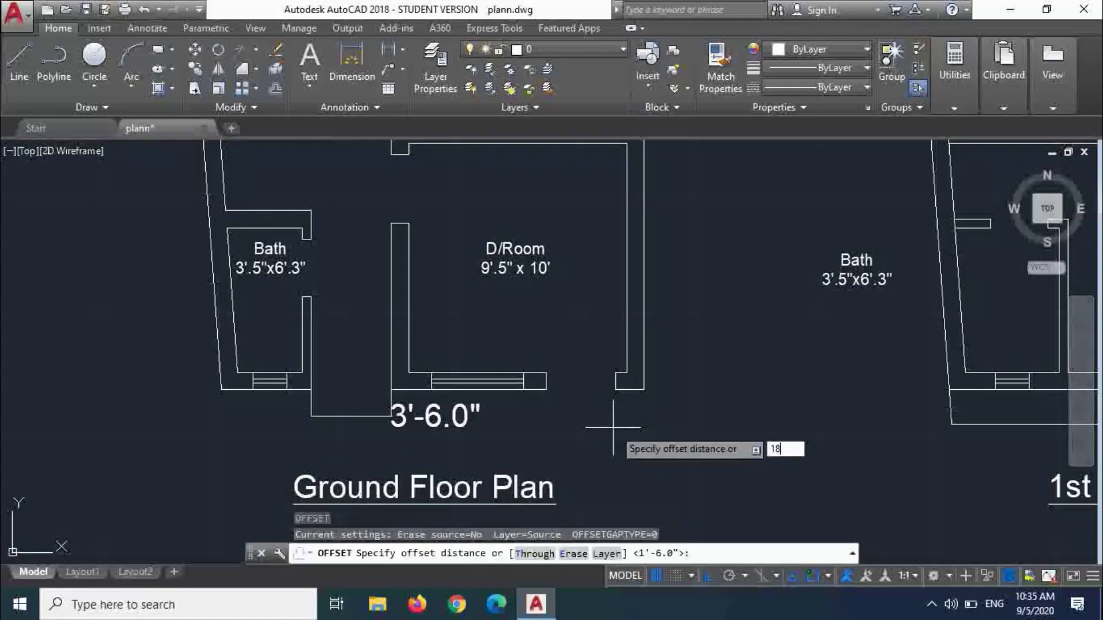
text(8)
key(Return)
click(622, 389)
click(620, 409)
key(Escape)
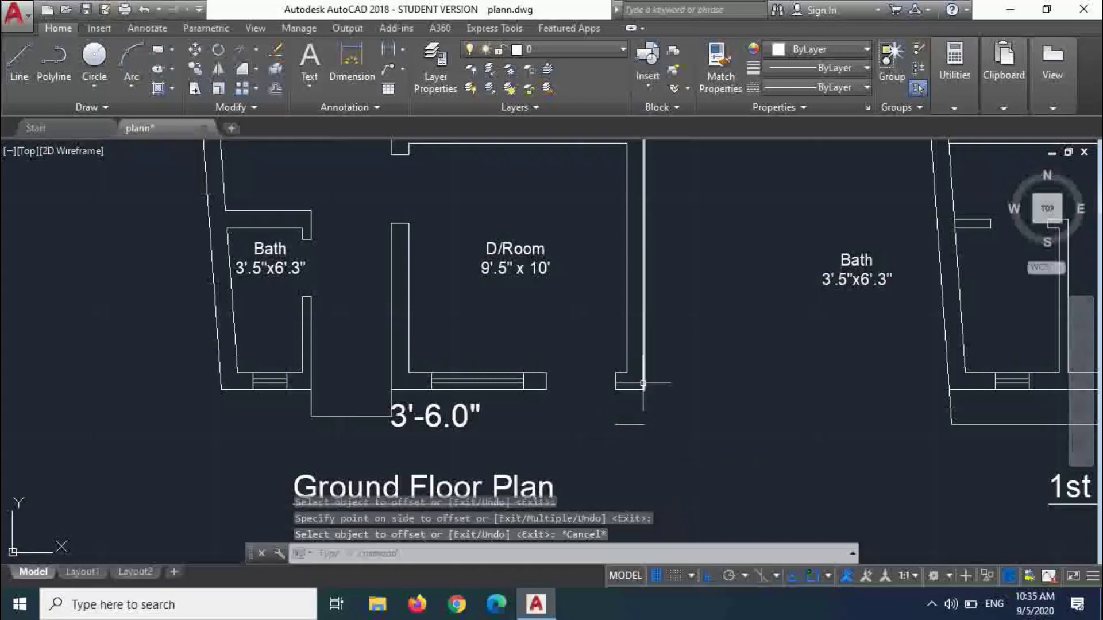
- Extend the outer line of the Ground Floor Plan's right wall down to the short offset line
text(ex)
key(Return)
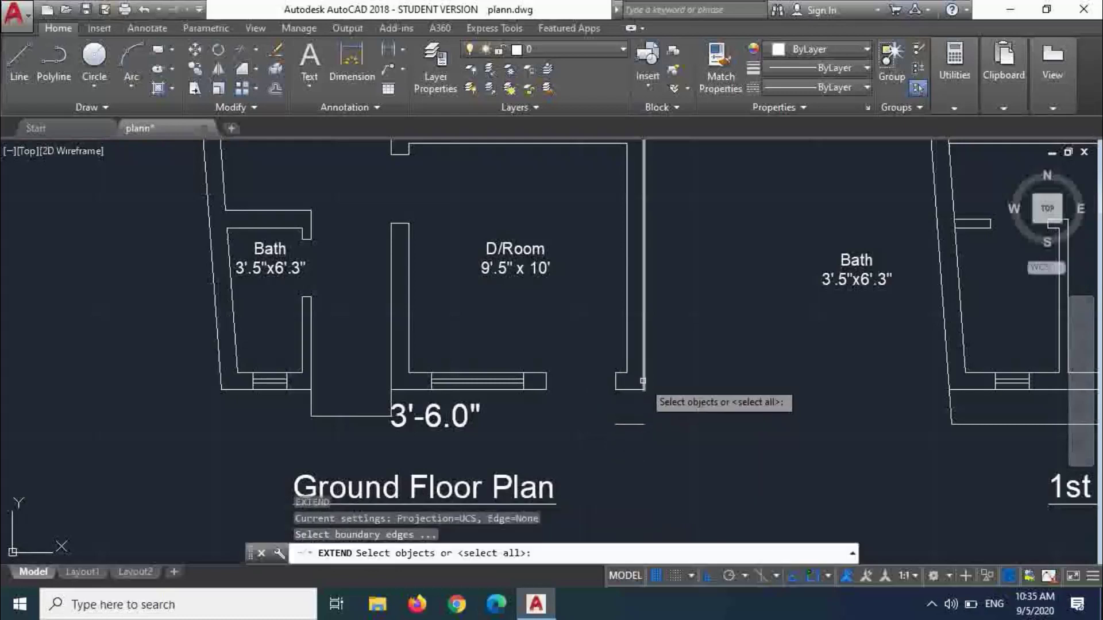
click(644, 374)
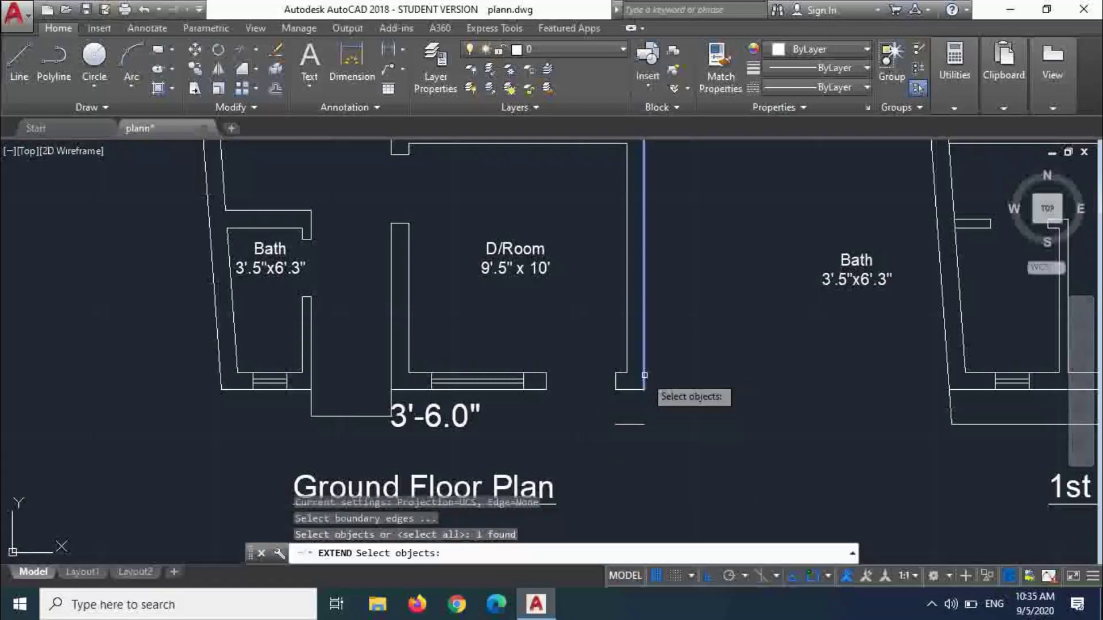
key(Escape)
key(Return)
key(Return)
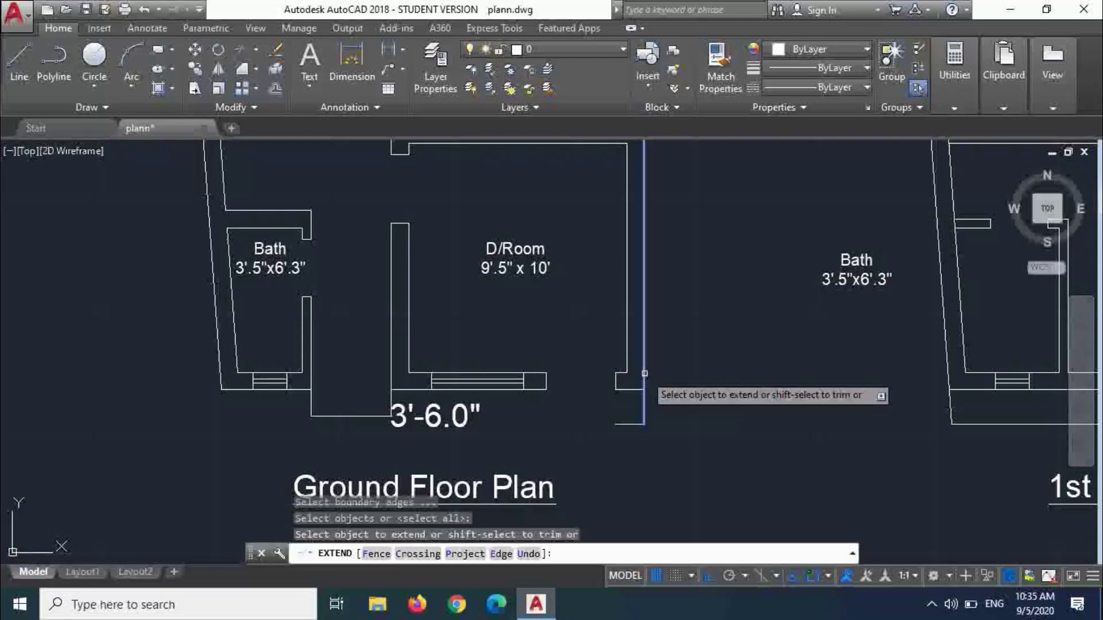
click(644, 384)
key(Escape)
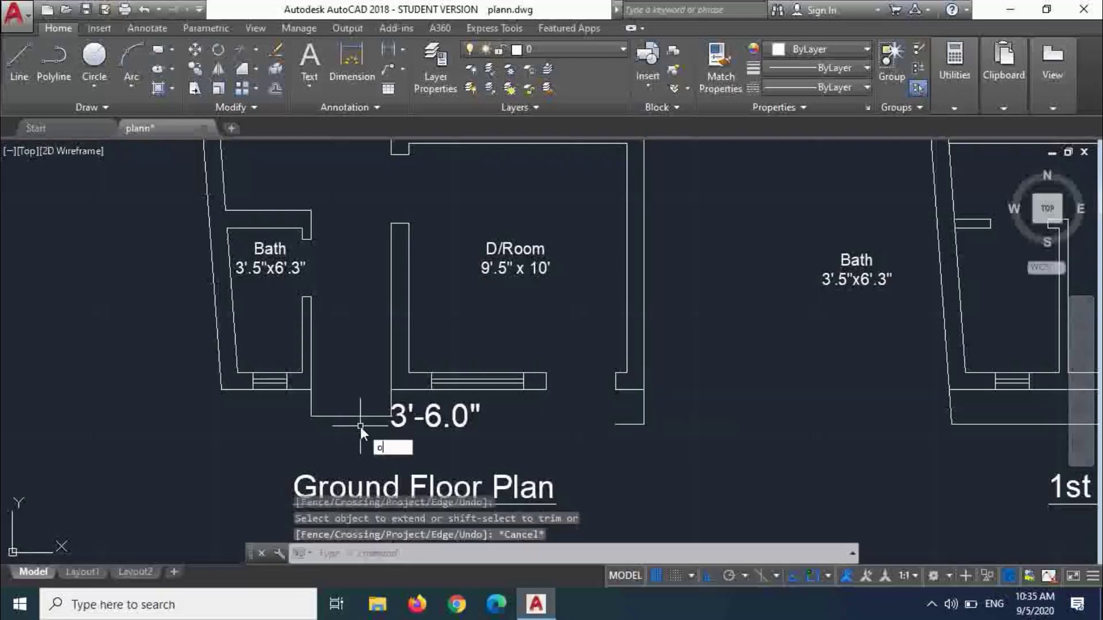
- Offset the outer line of the wall below the Ground Floor Plan's bath 18 inches downward
text(o)
key(Return)
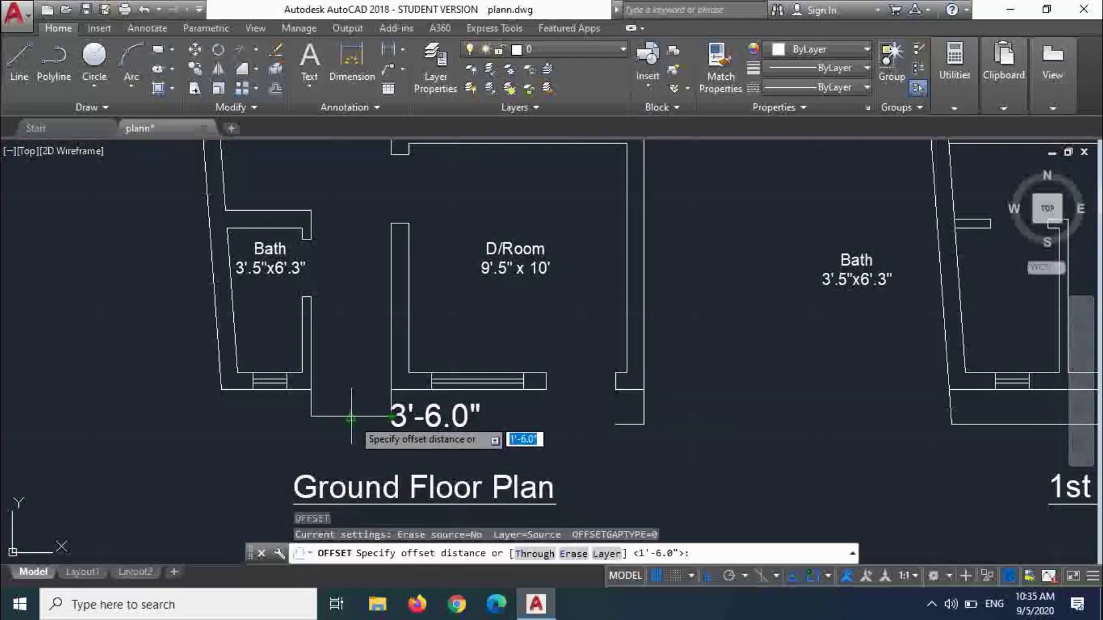
text(18)
key(Return)
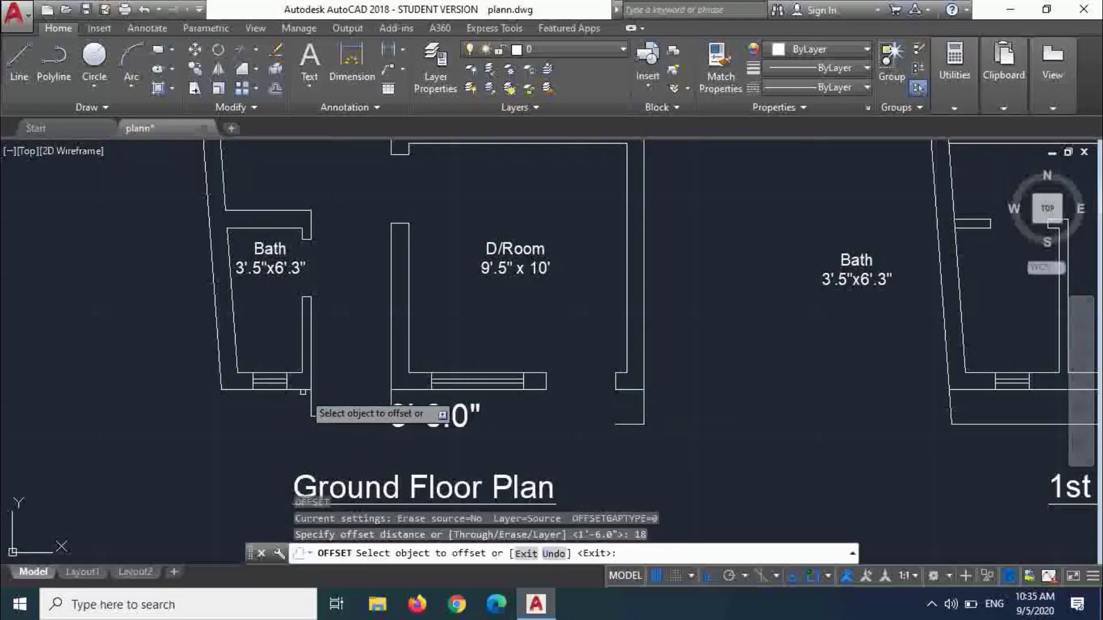
click(303, 391)
click(308, 443)
key(Escape)
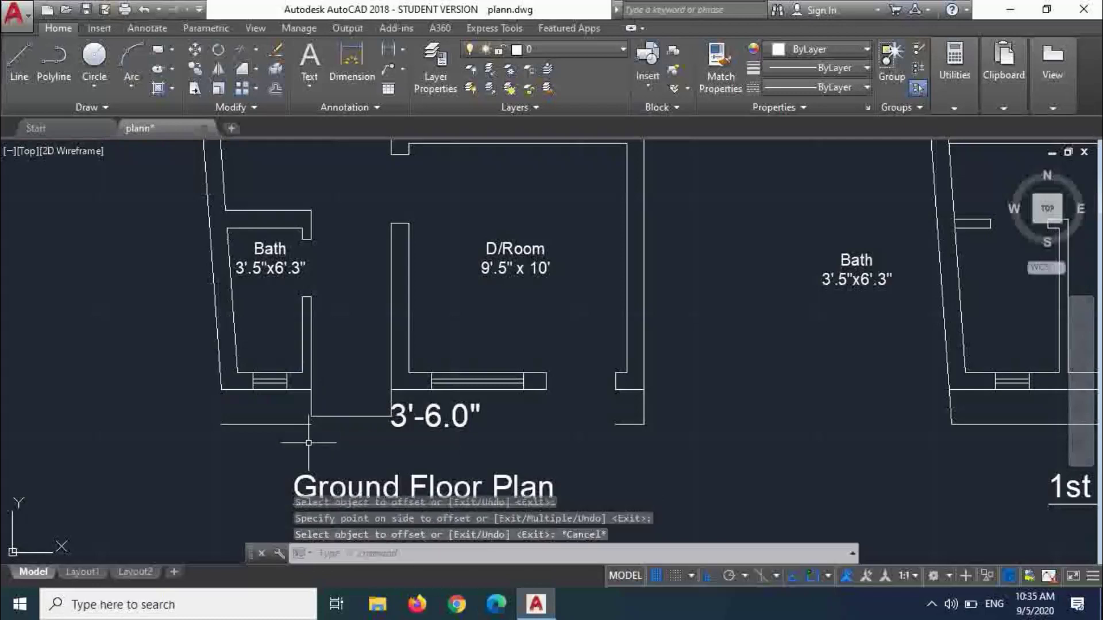
- Extend the Ground Floor Plan's slanted outer wall line to the bath's offset line, and extend that line across to the D/Room side
text(ex)
key(Return)
key(Return)
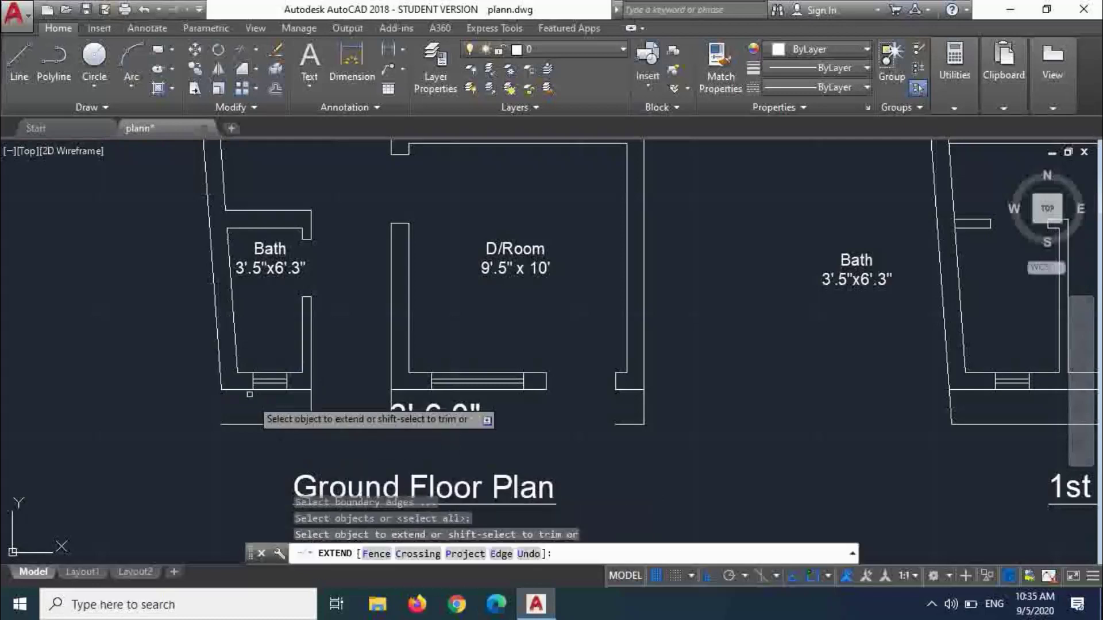
click(219, 363)
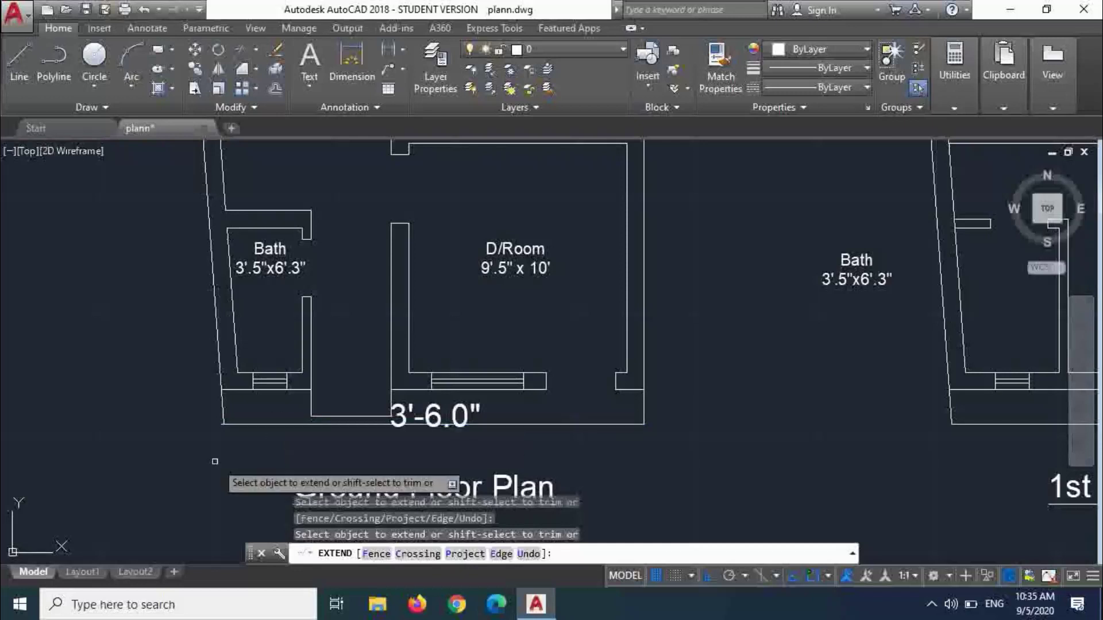
key(Escape)
- Trim the projection line's overhang past the slanted outer wall at the Ground Floor Plan's bottom-left corner
key(Return)
key(Return)
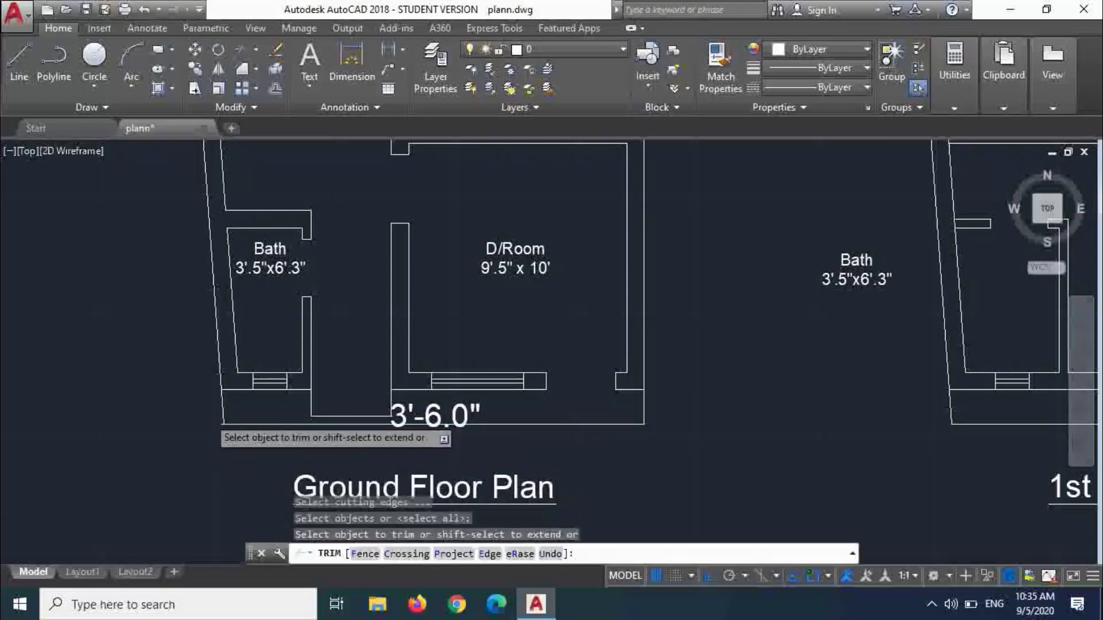
scroll(224, 442, up, 3)
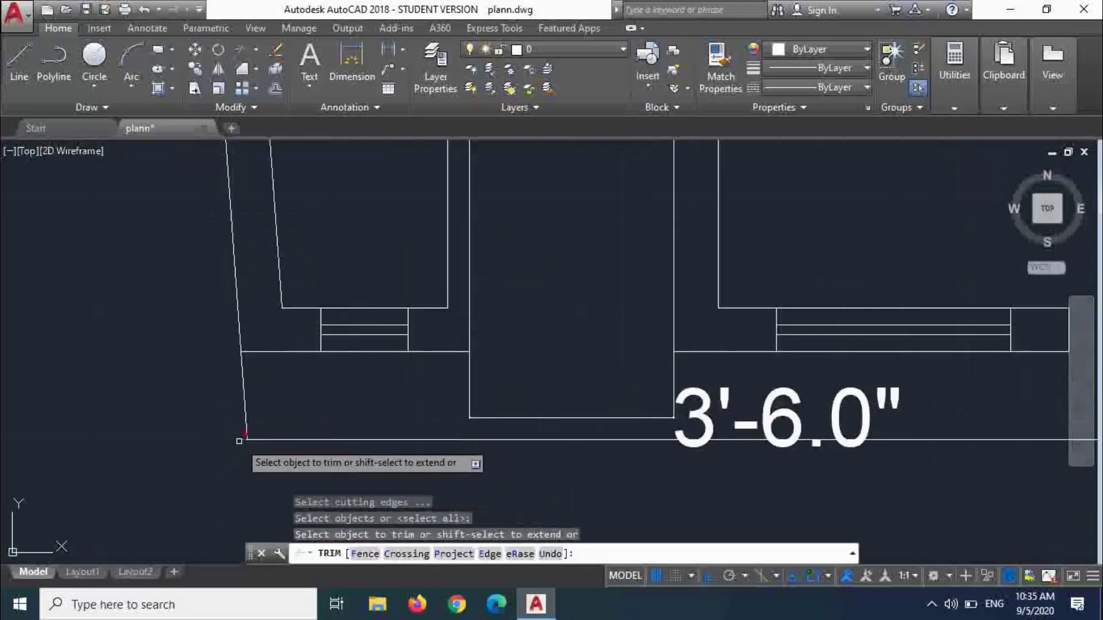
click(235, 441)
scroll(230, 448, down, 3)
key(Escape)
scroll(566, 315, down, 4)
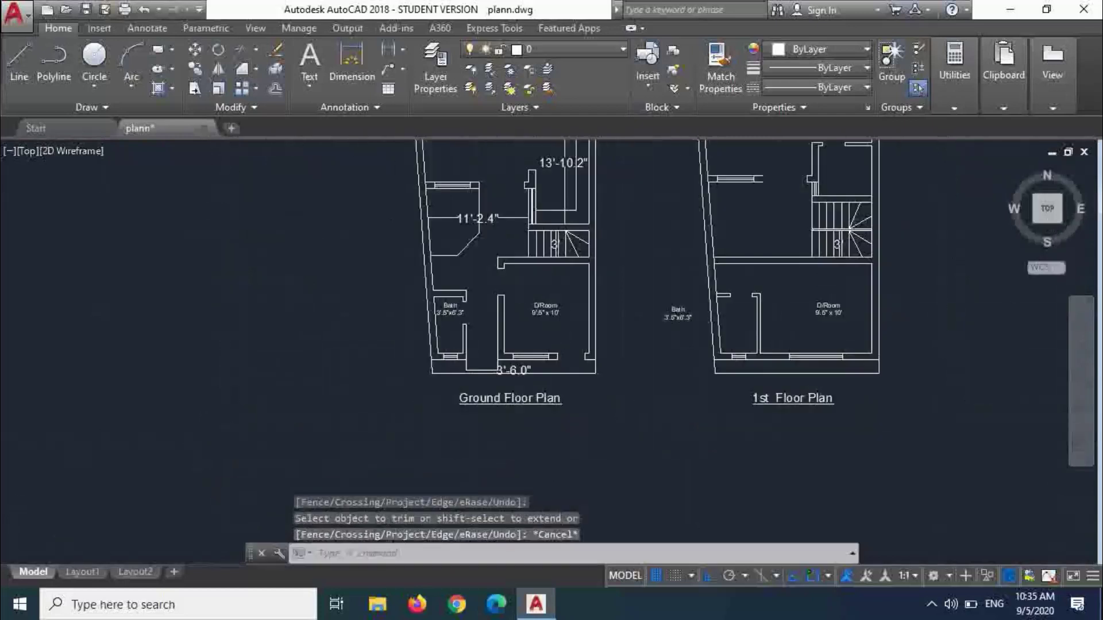
- Offset the leftmost riser line of the 1st Floor Plan's lower stair flight 6 inches to the left
scroll(756, 306, up, 3)
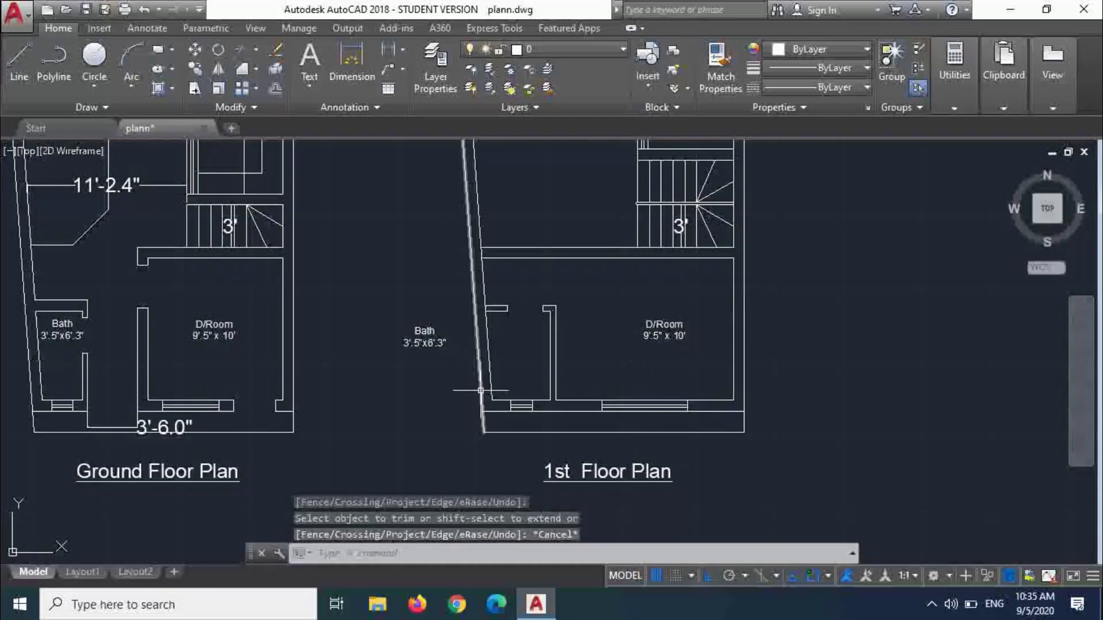
scroll(562, 354, down, 2)
scroll(499, 369, up, 4)
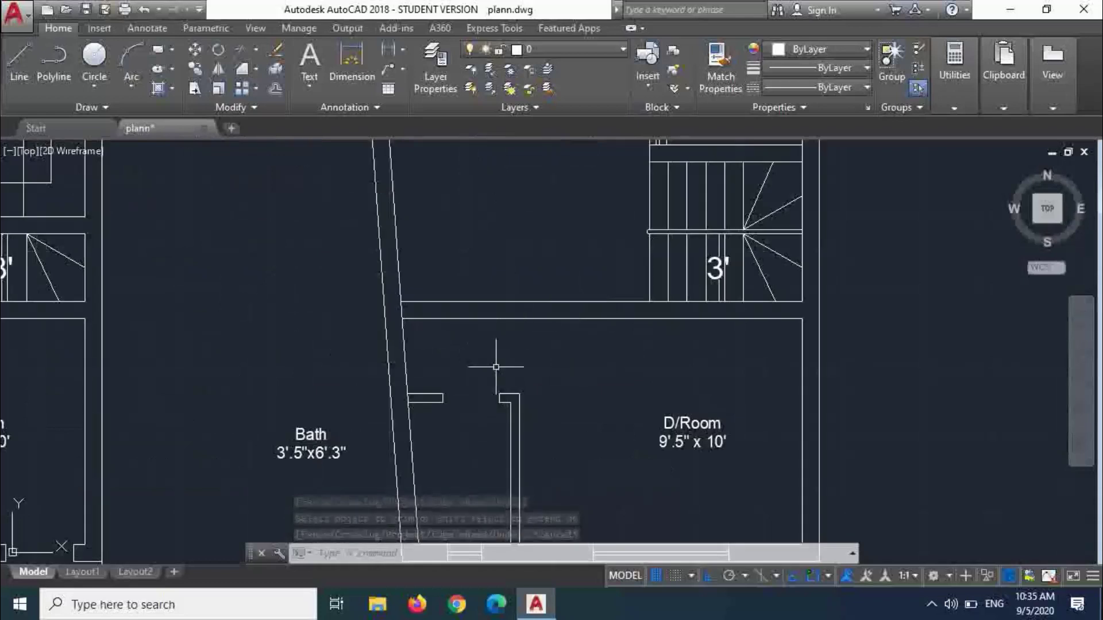
scroll(500, 369, down, 2)
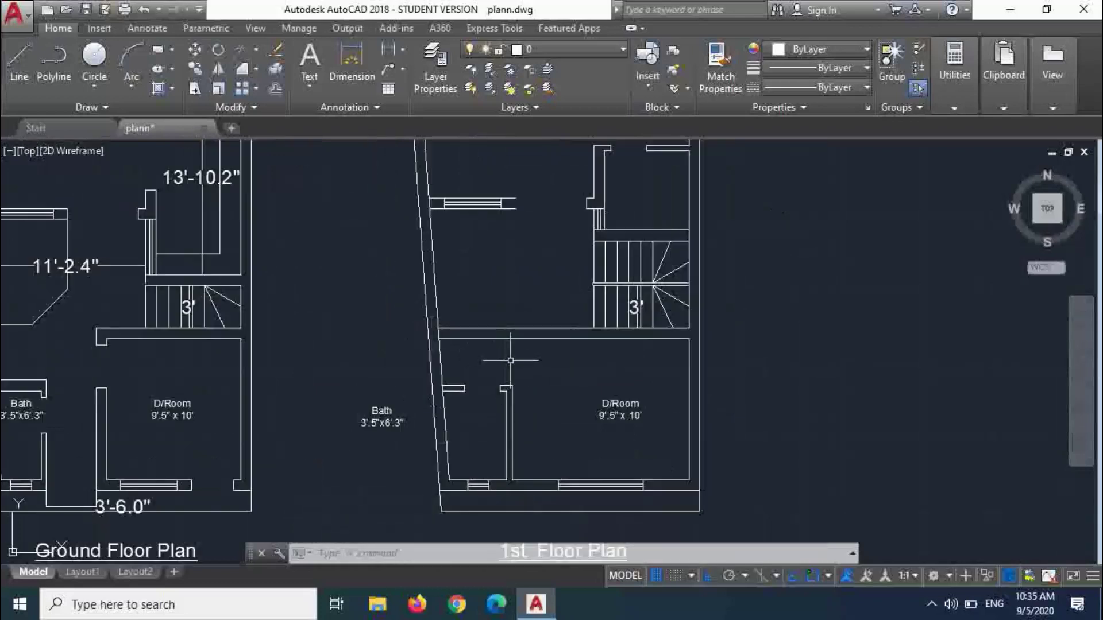
scroll(590, 322, up, 3)
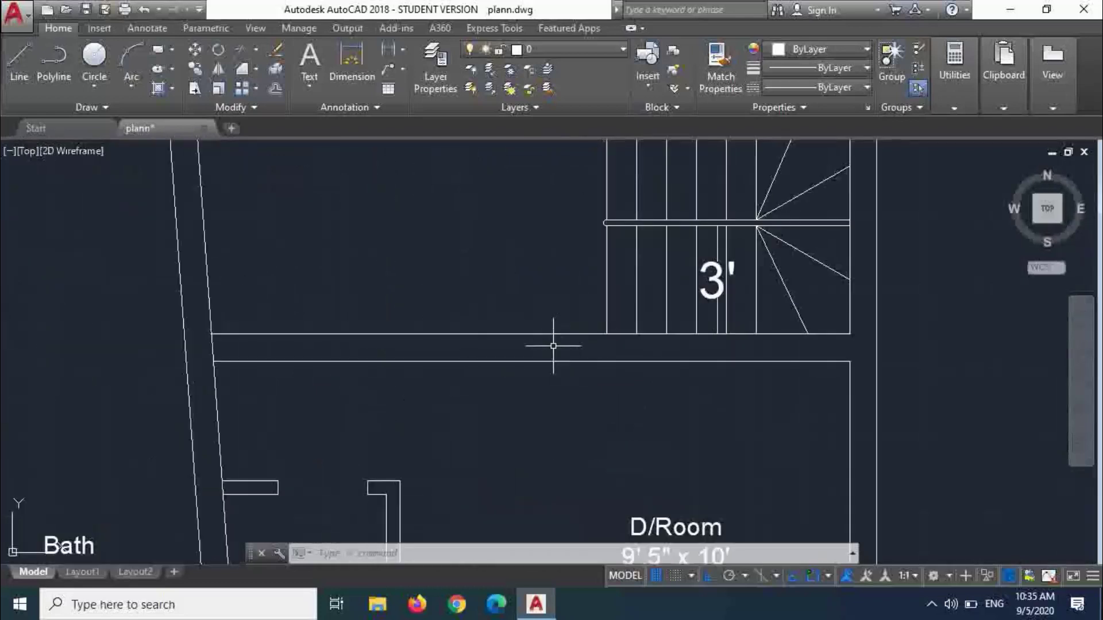
key(Escape)
key(Escape)
text(o)
key(Return)
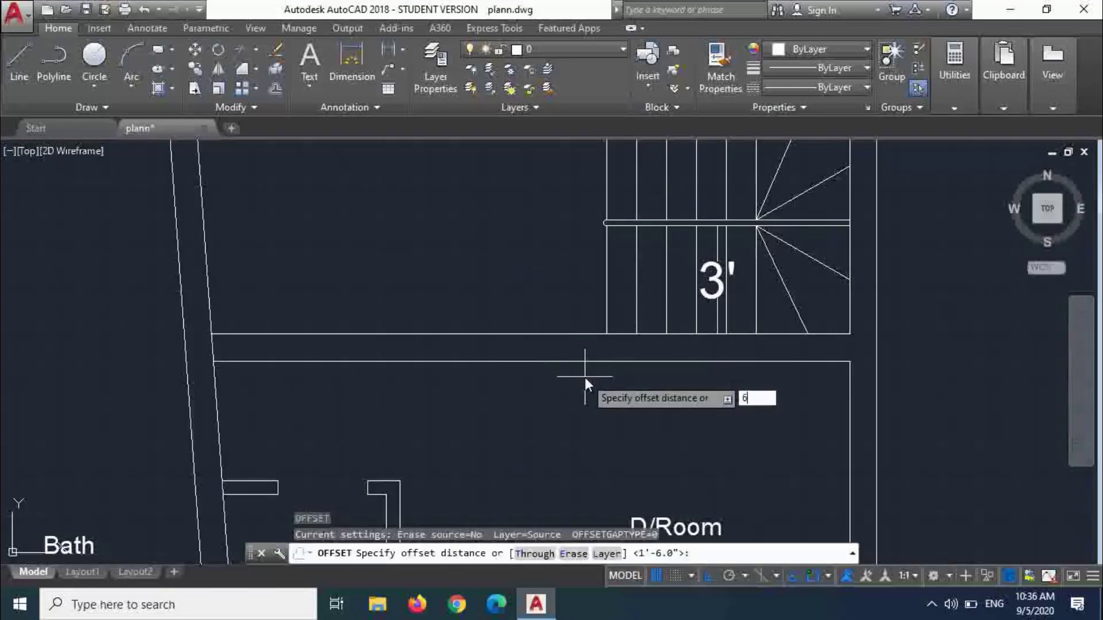
key(Return)
click(607, 310)
click(580, 300)
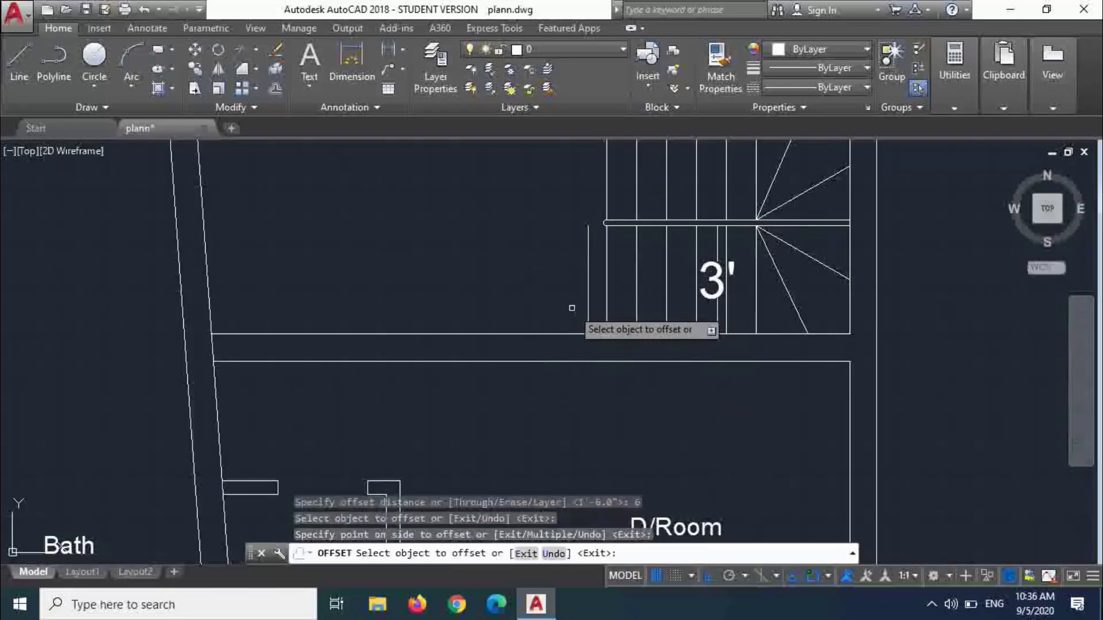
- Offset the new line beside the 1st Floor Plan's stairs 42 inches to the left
key(Escape)
key(Return)
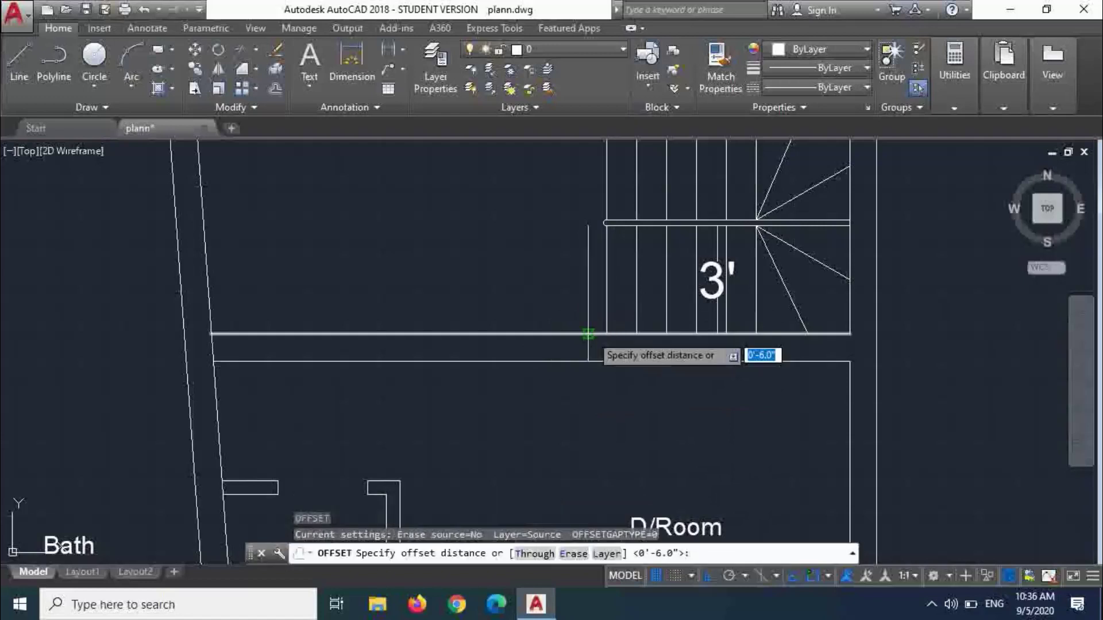
text(42)
key(Return)
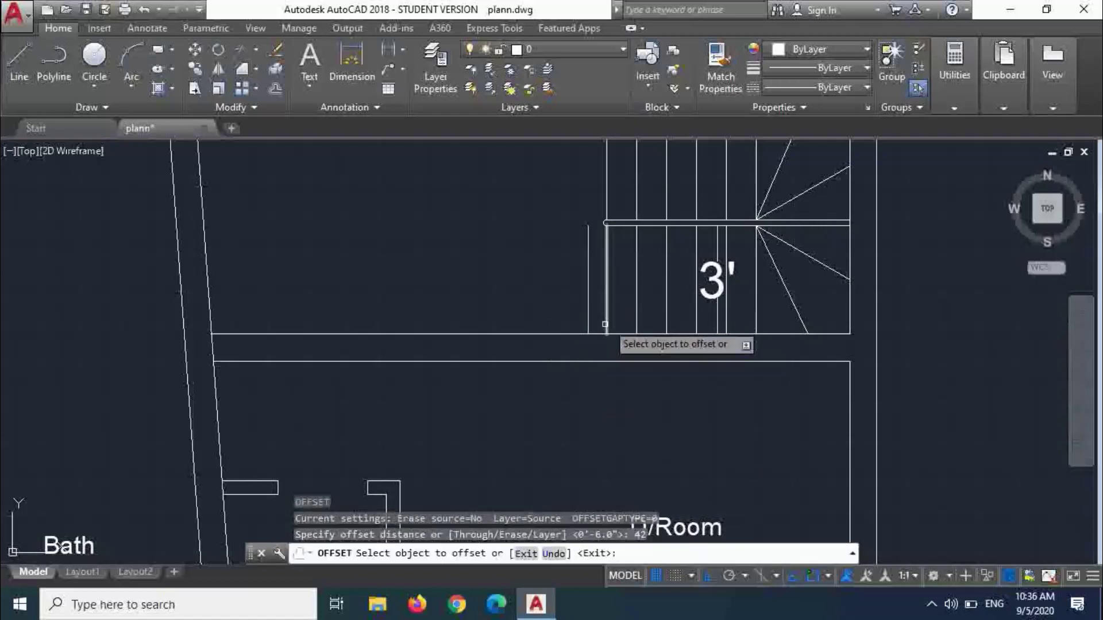
click(589, 304)
click(537, 304)
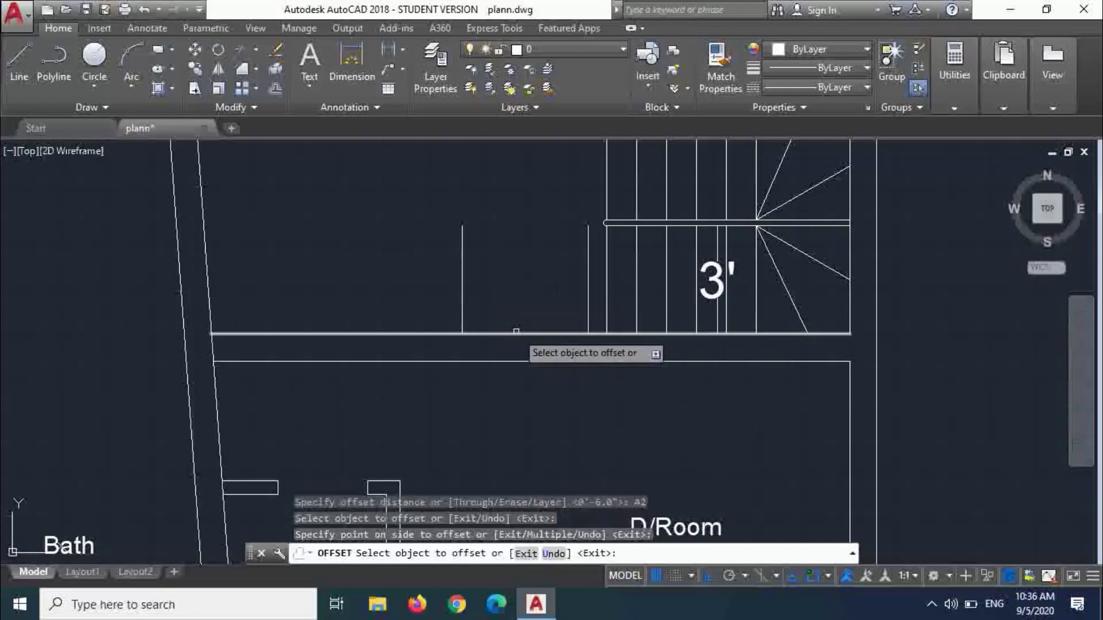
key(Escape)
text(tr)
key(Return)
key(Return)
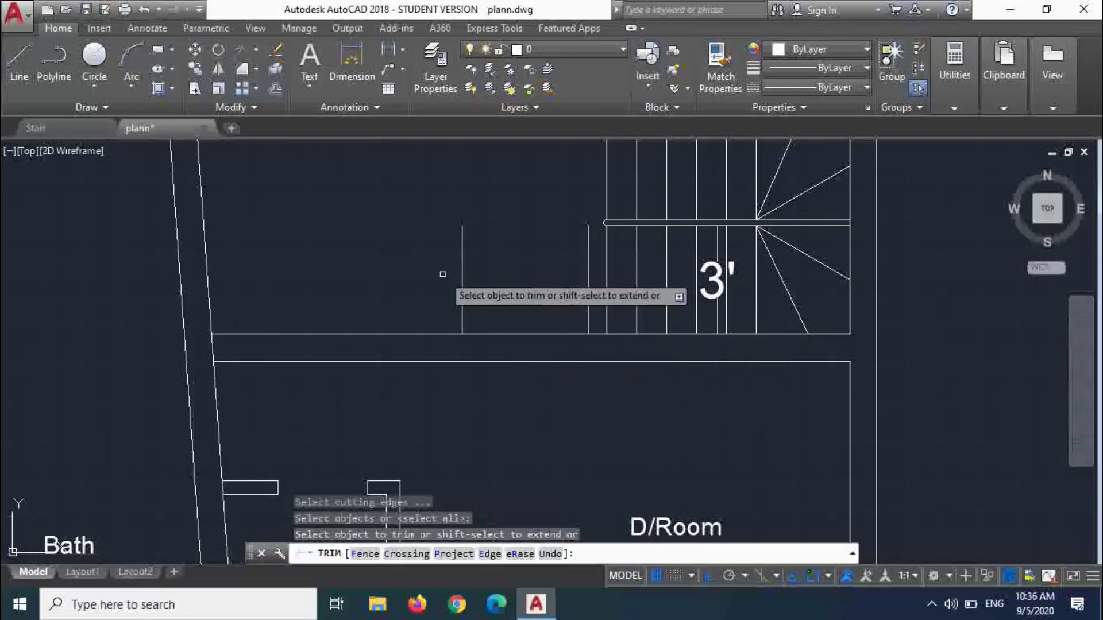
click(443, 274)
click(593, 297)
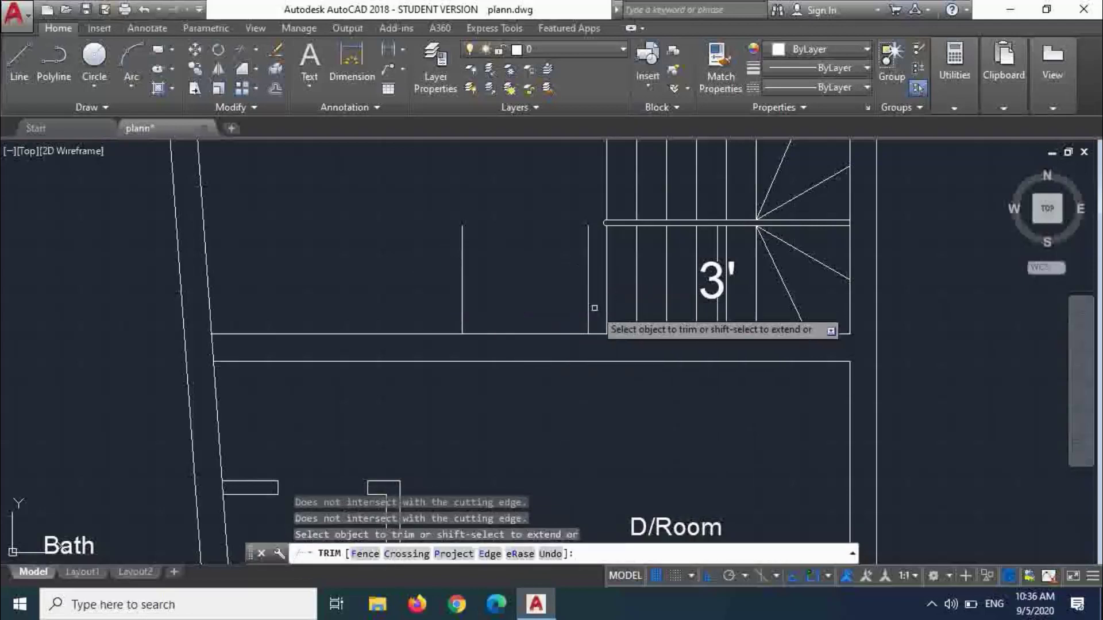
key(Escape)
key(Escape)
- Extend both offset lines down across the wall above the 1st Floor Plan's D/Room to its lower line
key(Return)
key(Return)
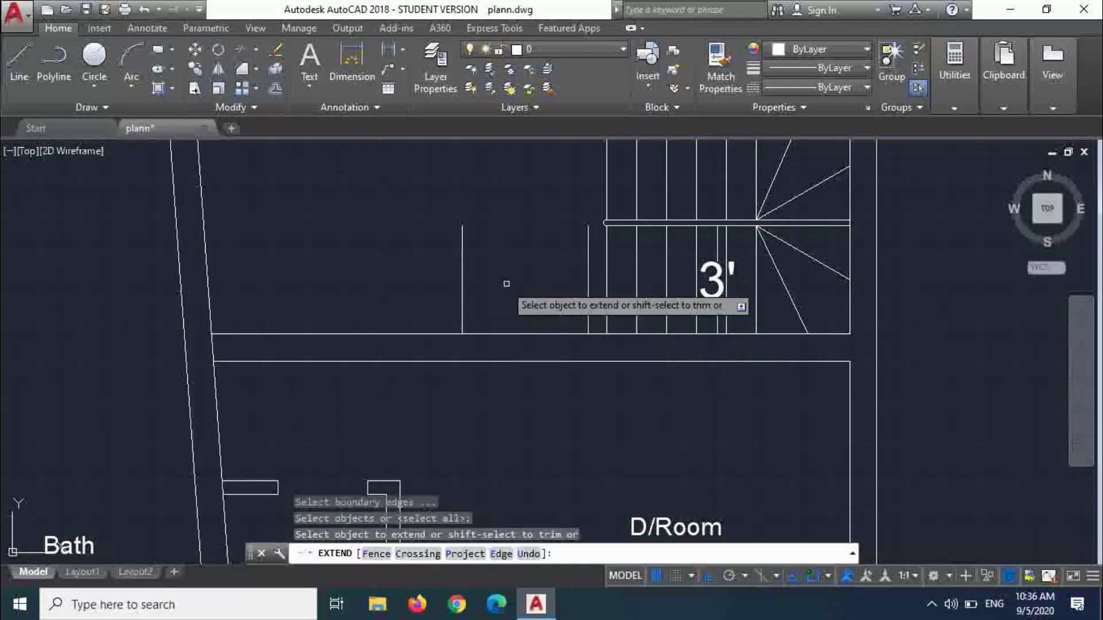
click(442, 269)
click(597, 284)
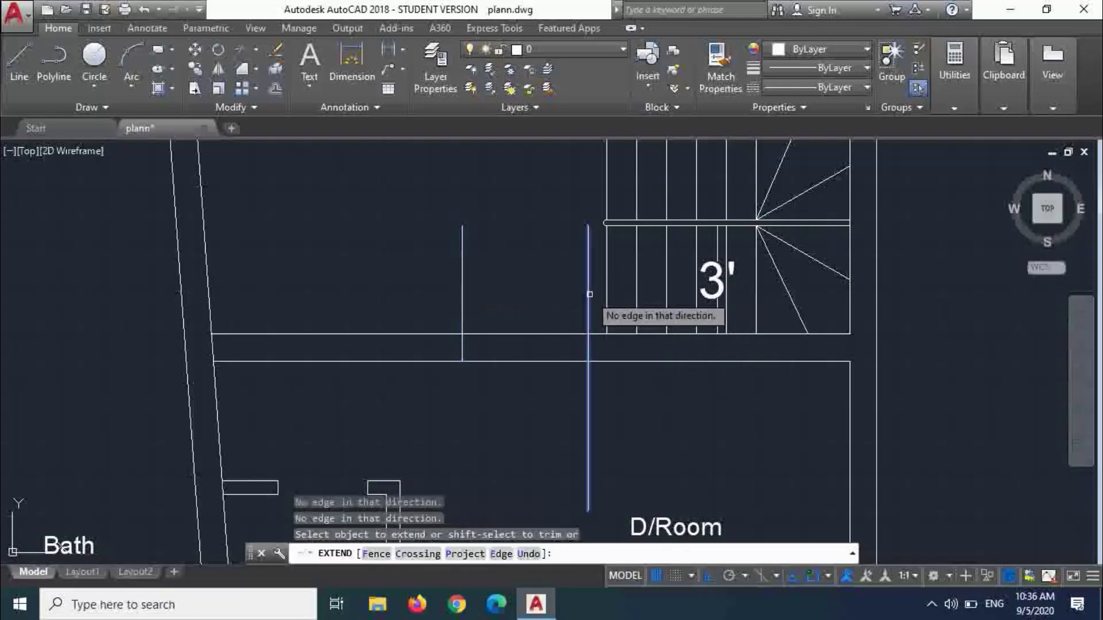
key(Escape)
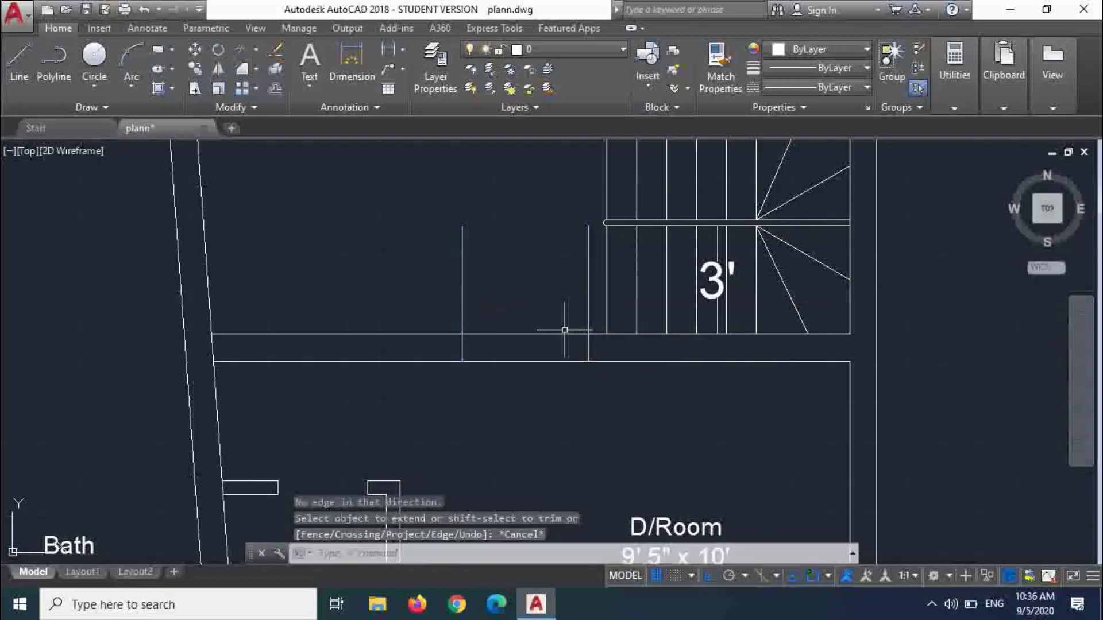
- Trim the wall lines between the two offset lines to form an opening, and trim the offset lines' excess above the wall
text(tr)
key(Return)
key(Return)
click(527, 378)
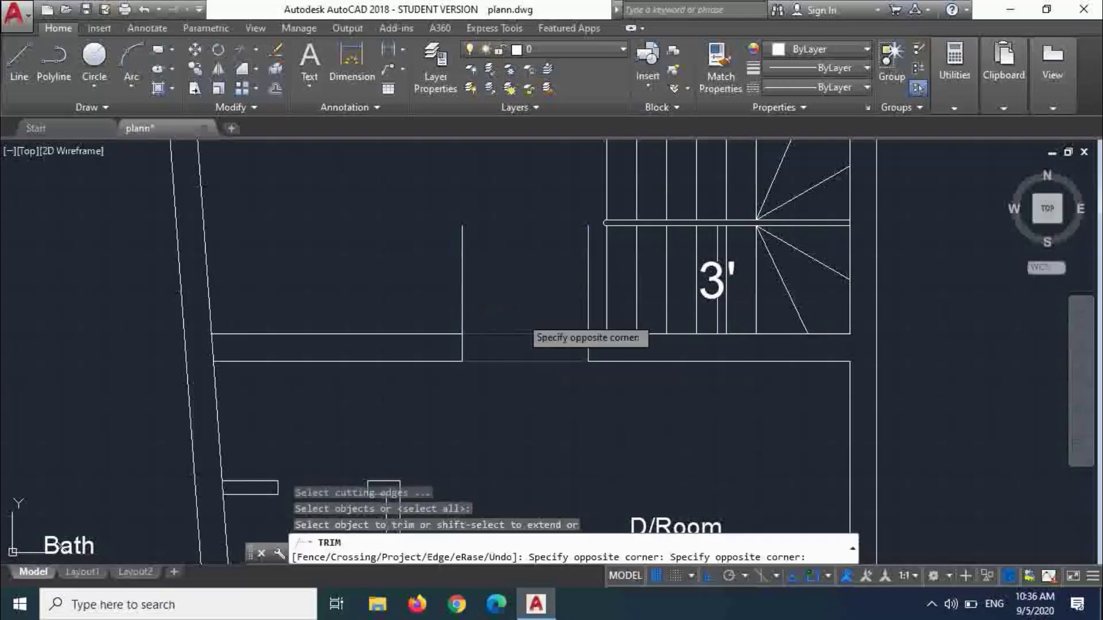
click(521, 314)
click(589, 295)
click(588, 295)
click(458, 283)
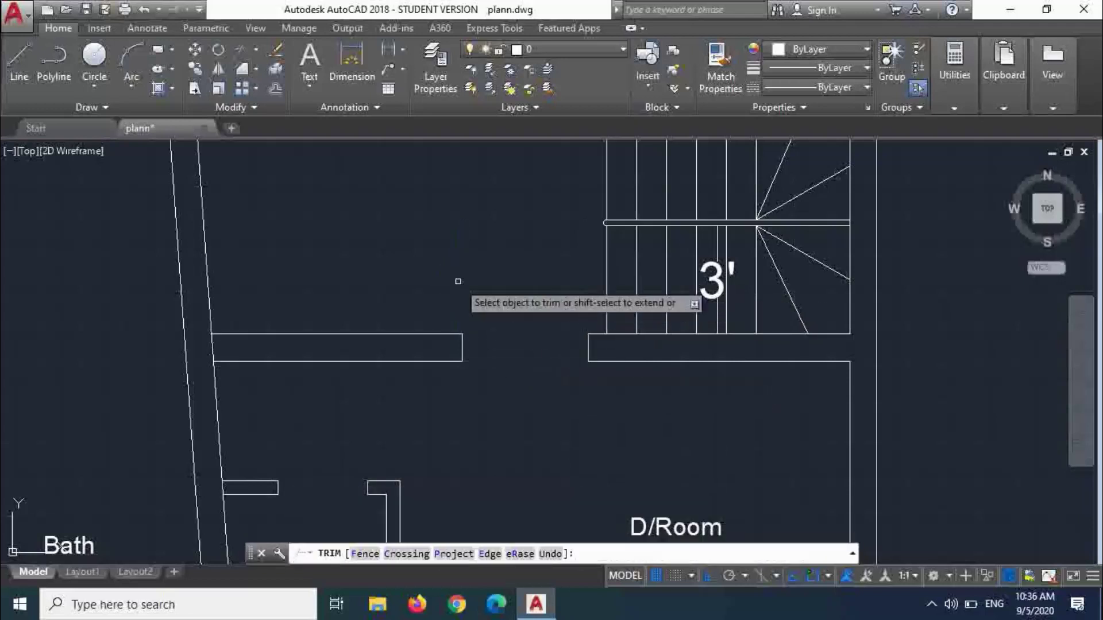
scroll(454, 279, down, 2)
scroll(583, 345, down, 2)
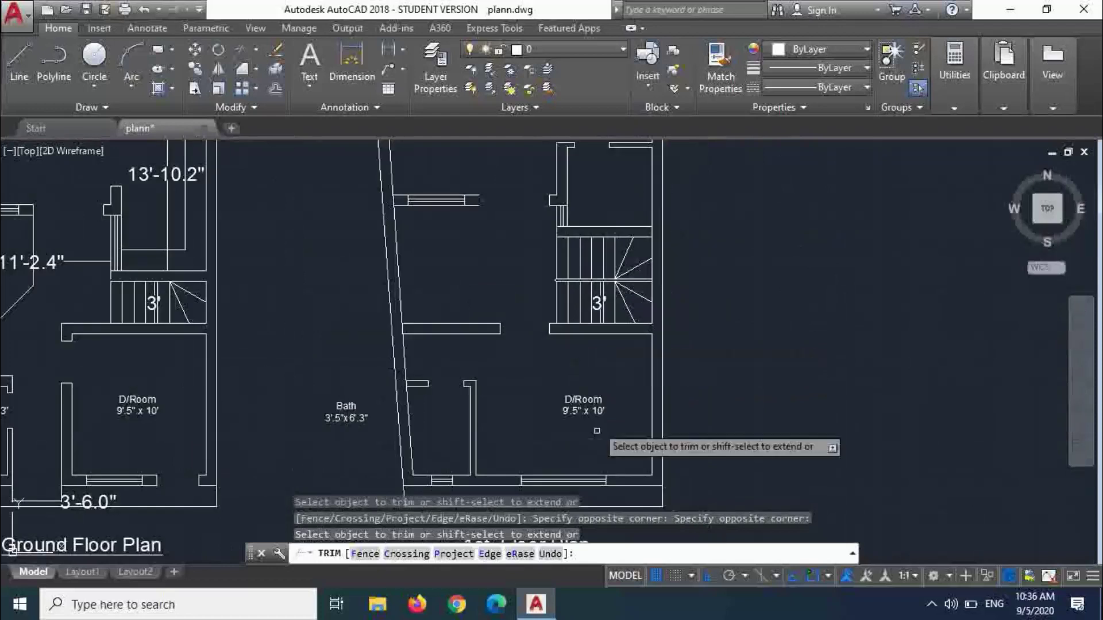
scroll(588, 431, down, 1)
scroll(587, 430, down, 2)
scroll(583, 441, up, 5)
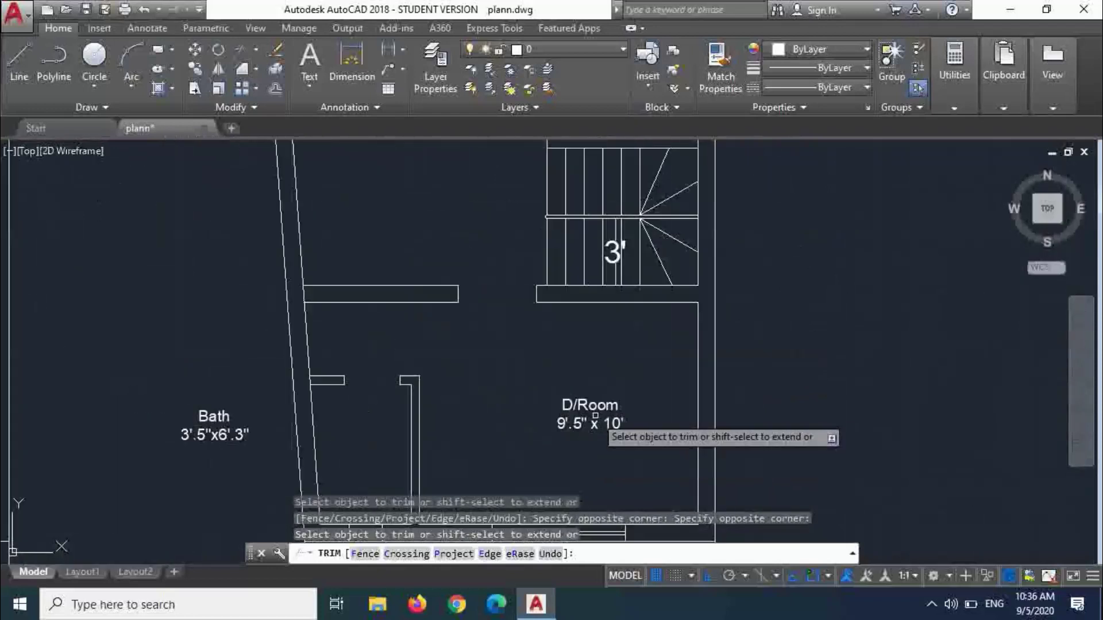
key(Return)
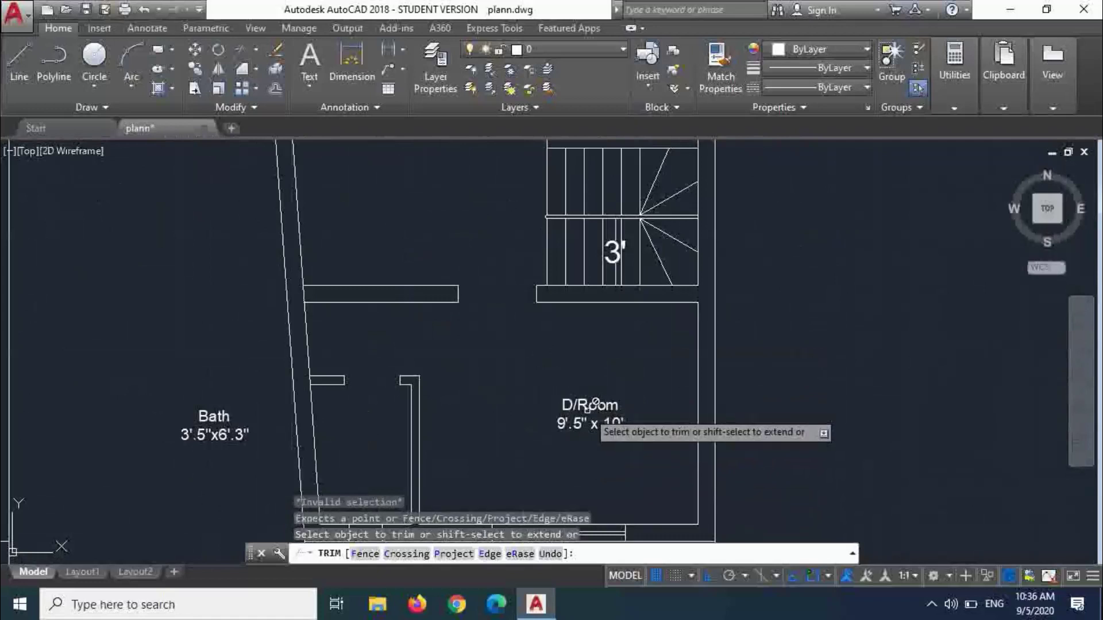
key(Escape)
- Move the 1st Floor Plan's D/Room label straight down within the room
text(m)
key(Return)
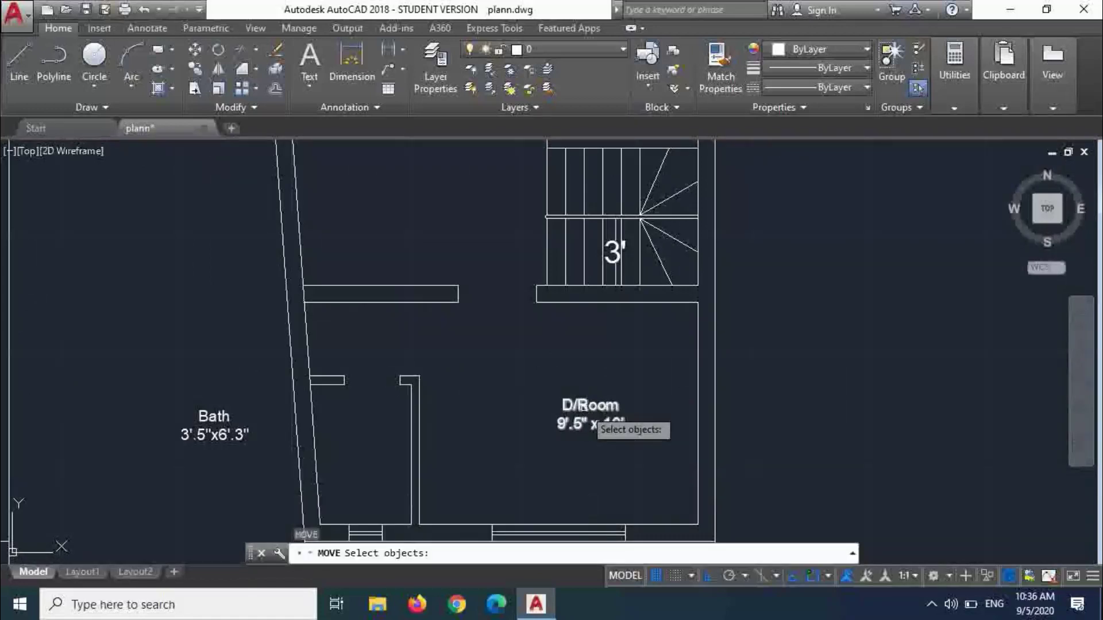
click(589, 407)
key(Return)
click(615, 380)
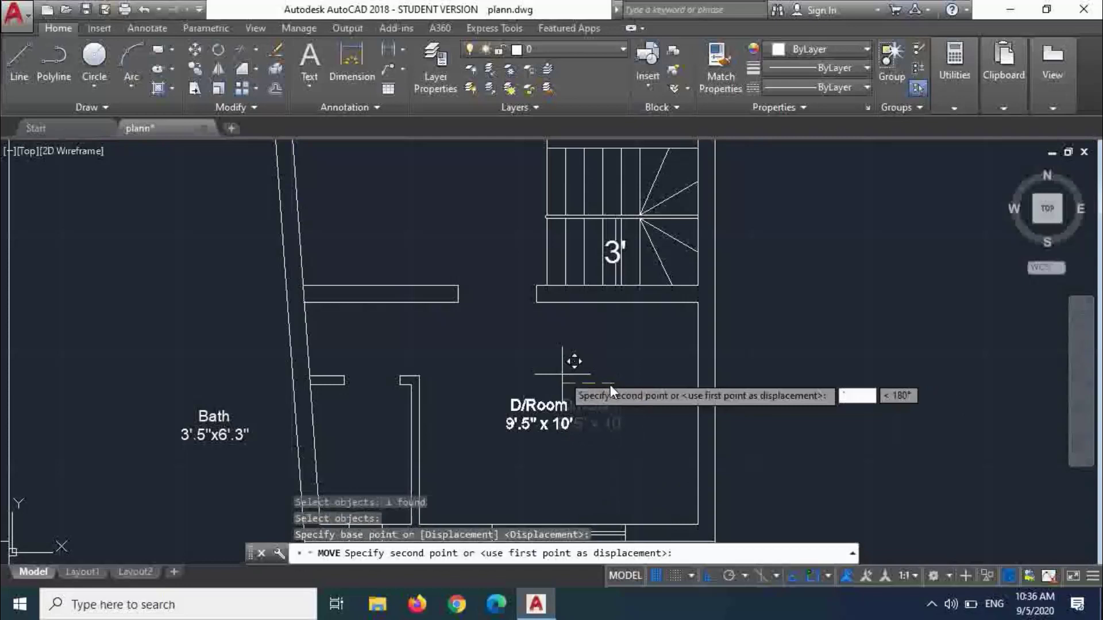
click(583, 415)
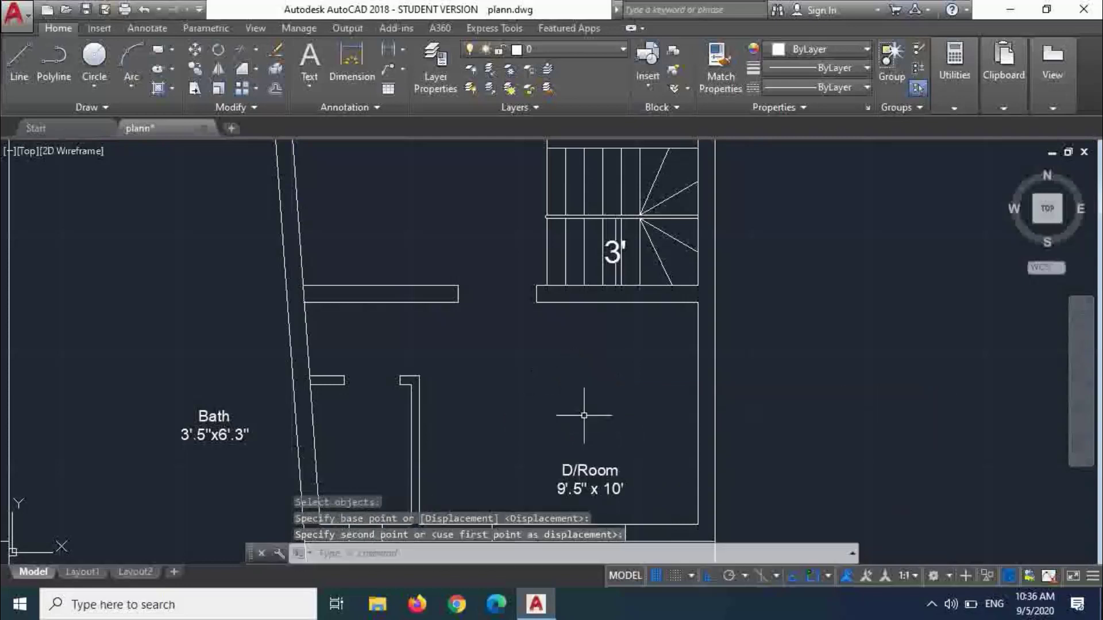
- Turn off Ortho and move the 1st Floor Plan's D/Room label up and left to the middle of the room
key(Return)
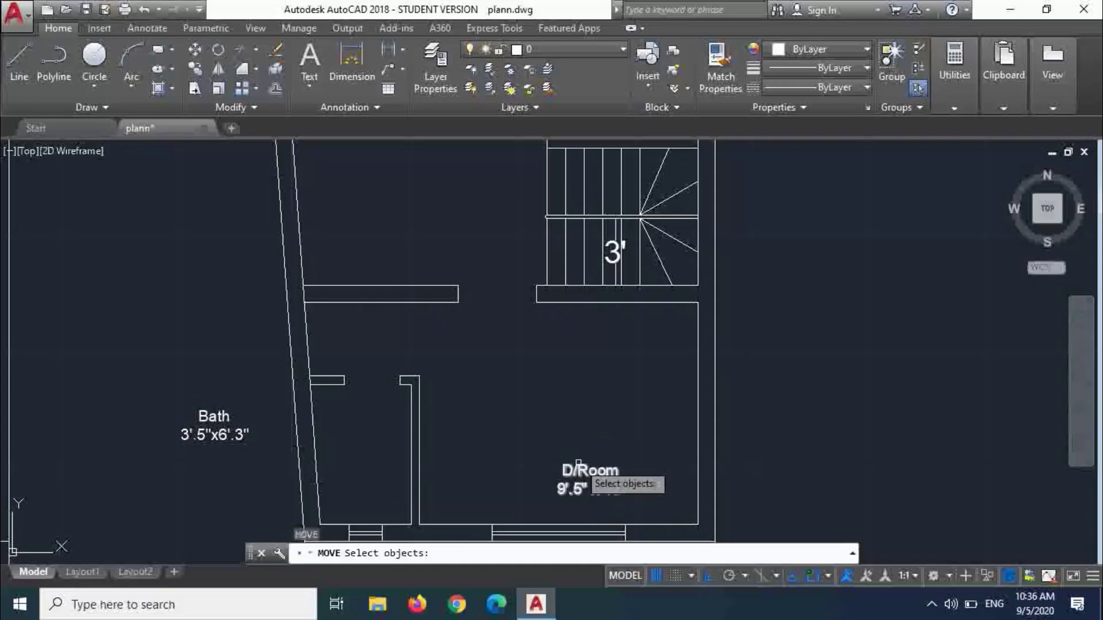
click(578, 465)
key(Return)
click(623, 406)
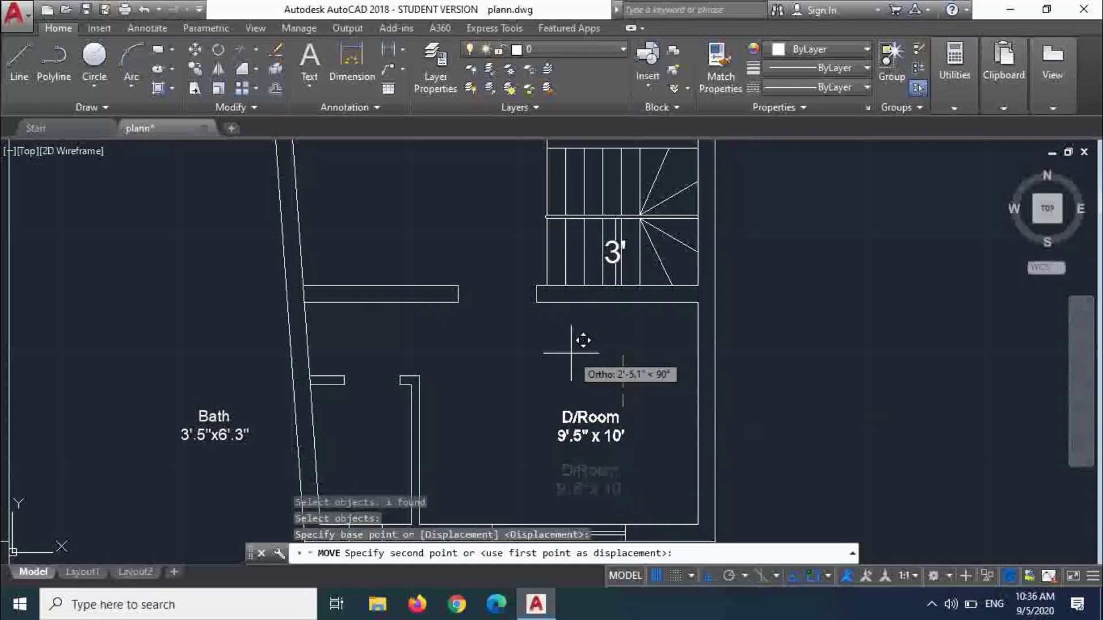
key(F8)
click(562, 402)
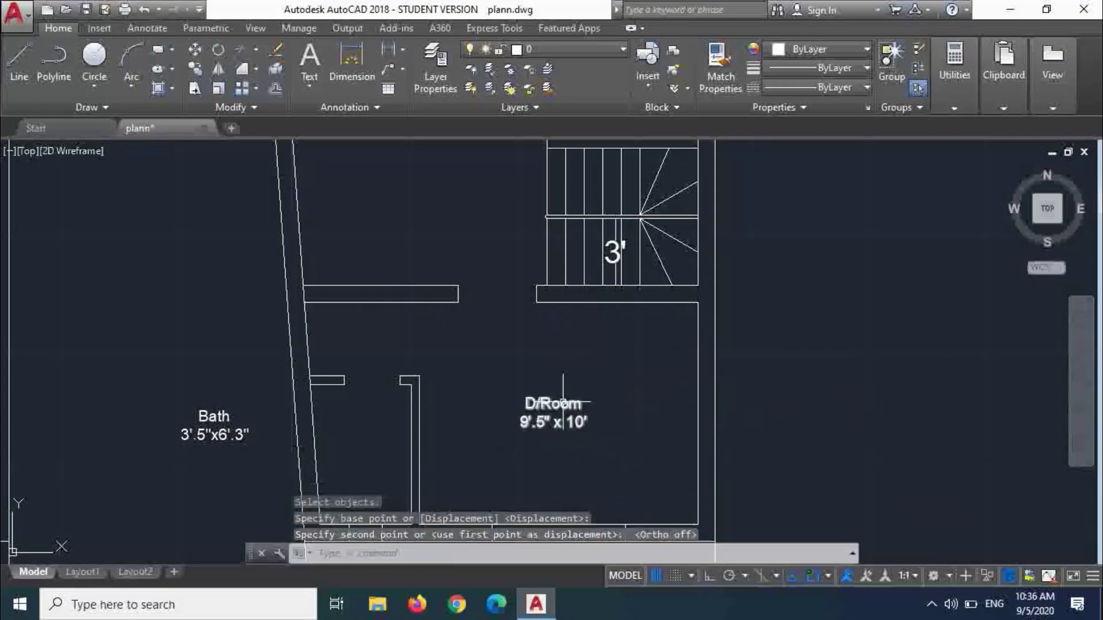
- Move the Bath label from outside the slanted wall into the 1st Floor Plan's bath
scroll(442, 391, down, 2)
key(Return)
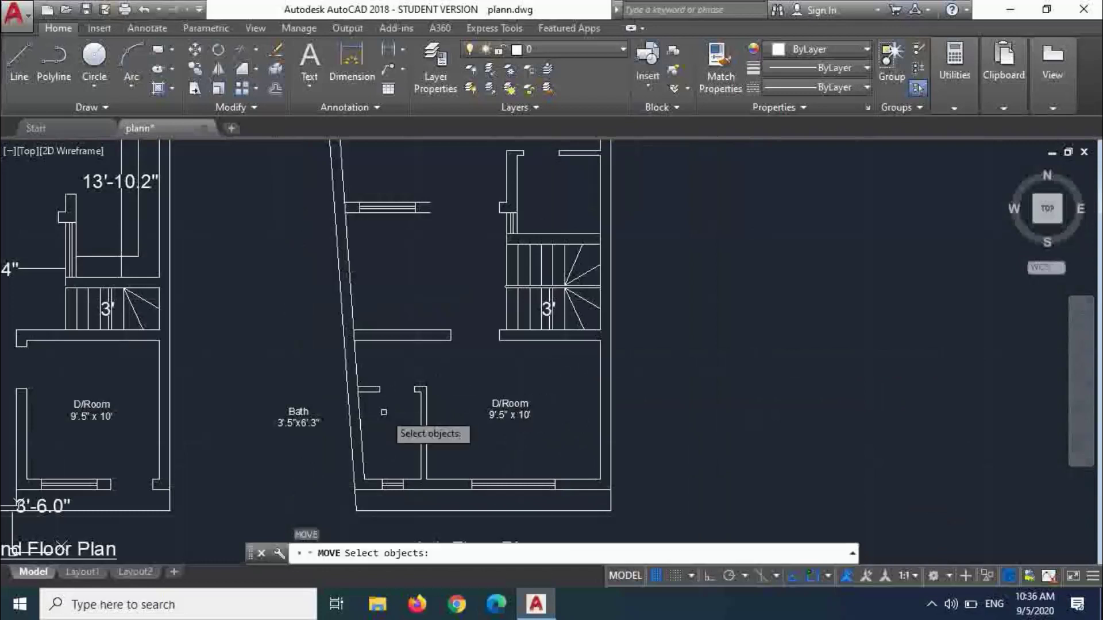
click(297, 418)
key(Return)
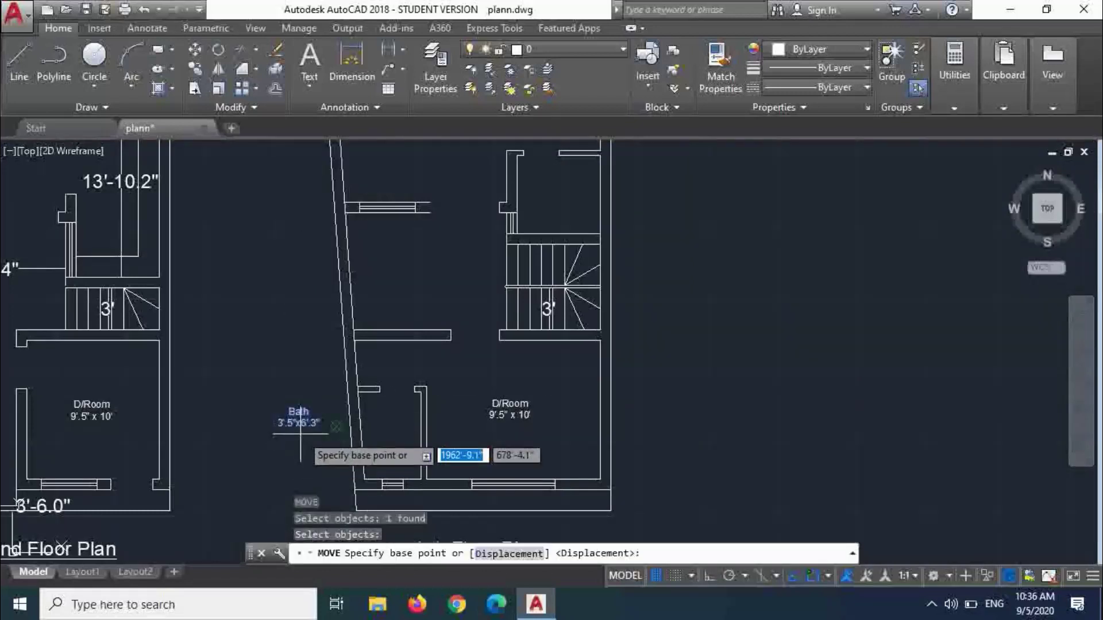
click(336, 424)
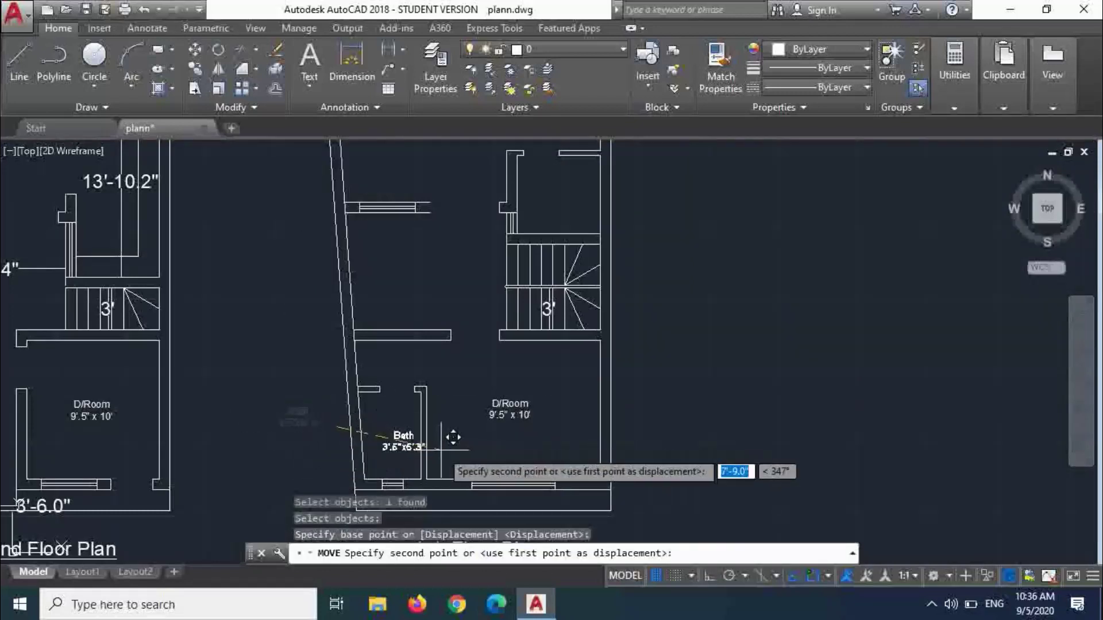
click(434, 423)
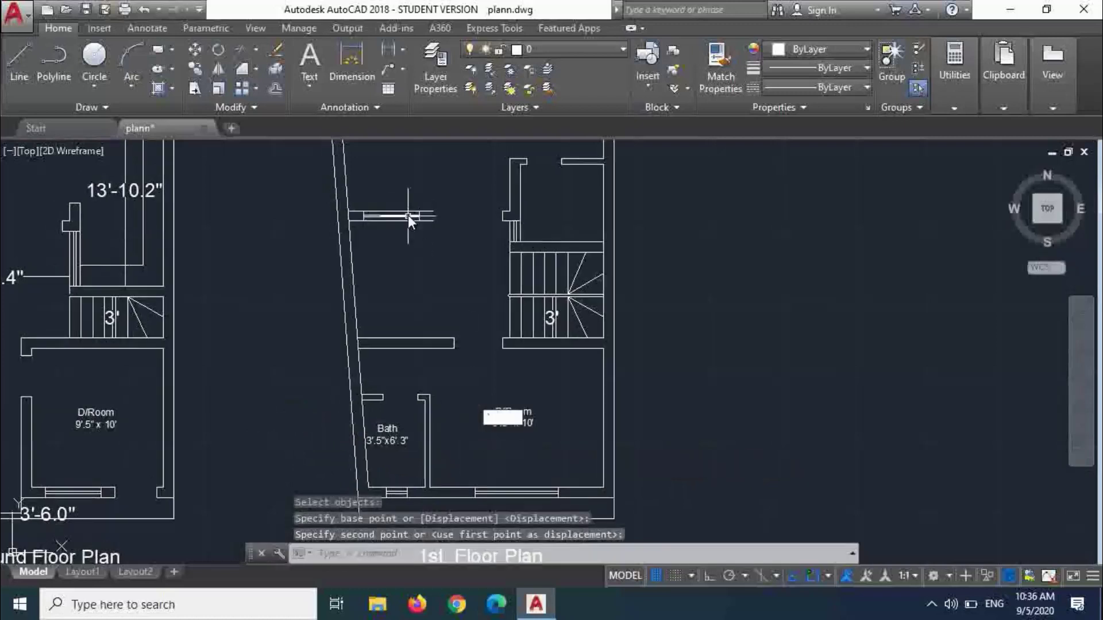
scroll(408, 214, up, 2)
text(`;)
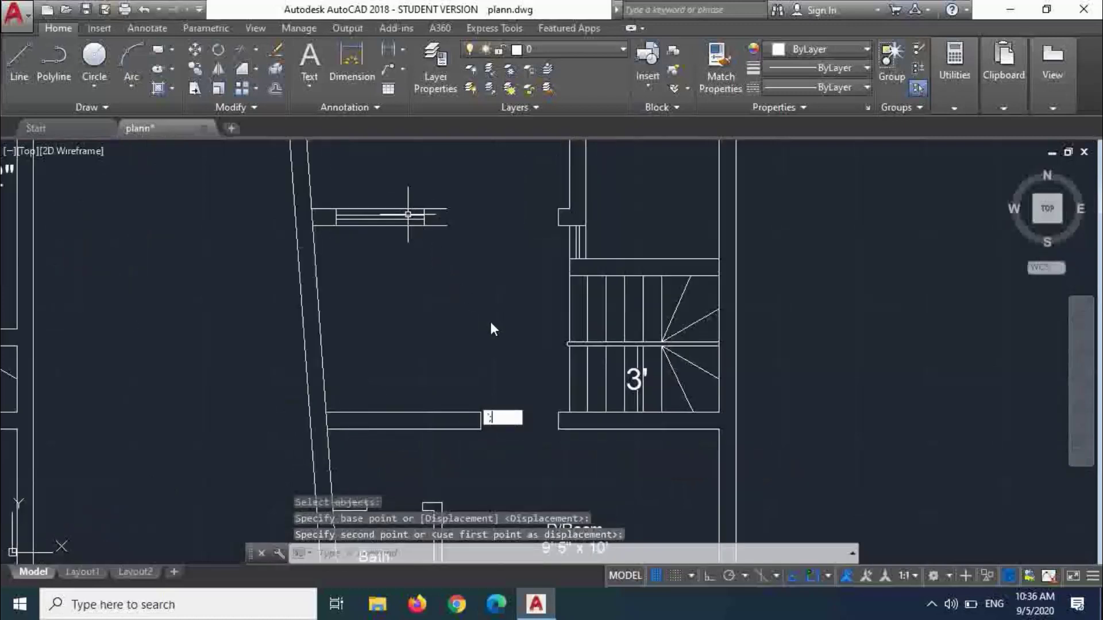
key(Return)
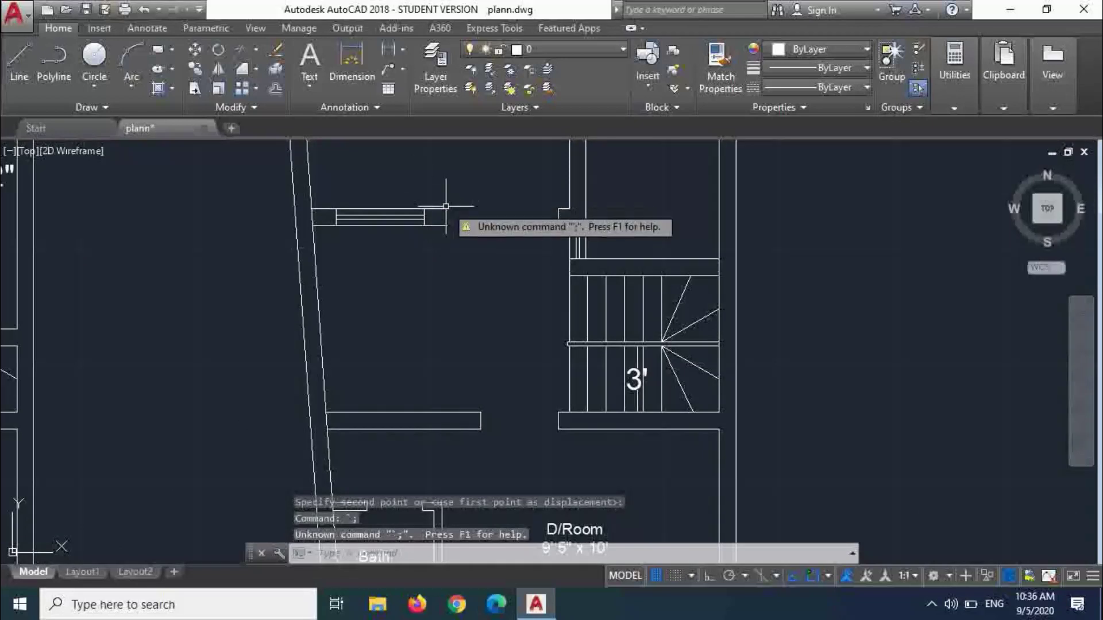
scroll(463, 274, down, 2)
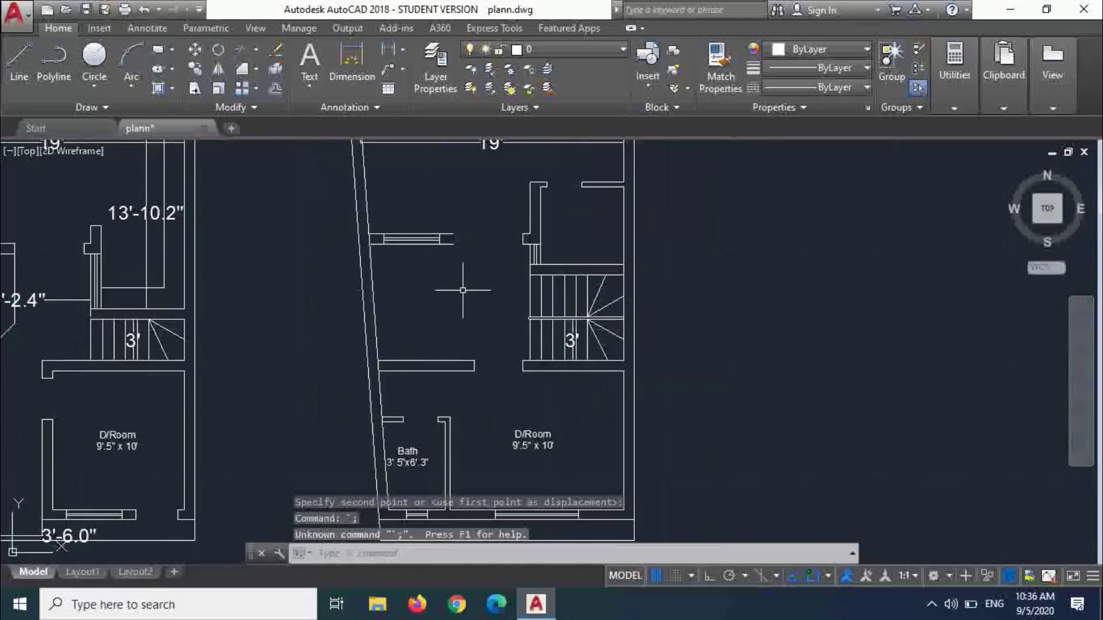
- Draw a vertical line from the open end of the window wall down to the wall above the 1st Floor Plan's D/Room
scroll(463, 290, up, 2)
key(Escape)
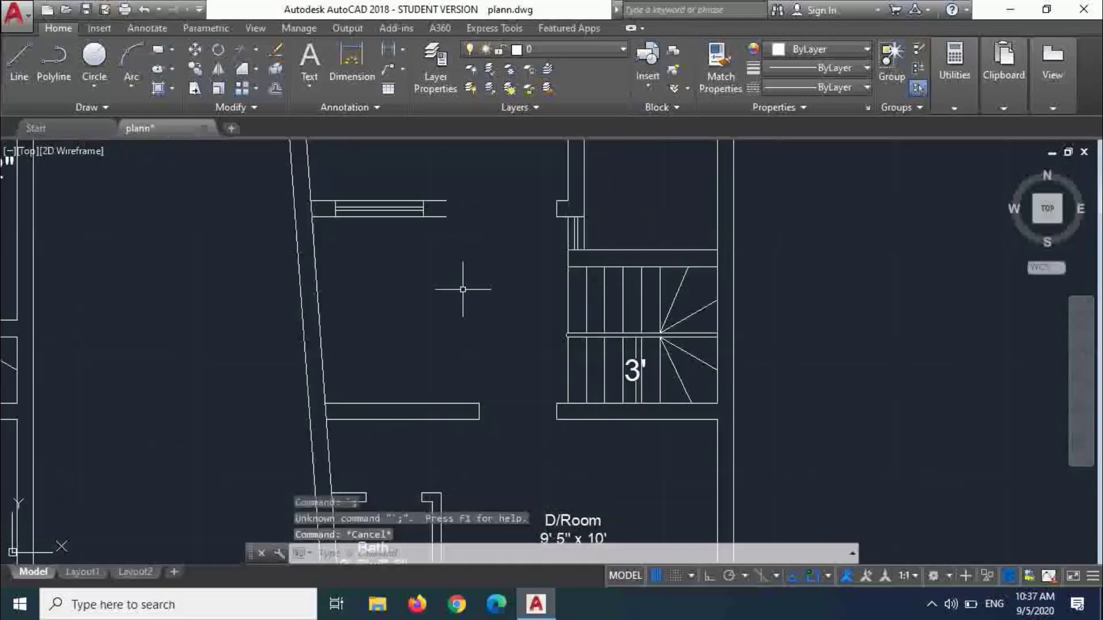
text(l)
key(Return)
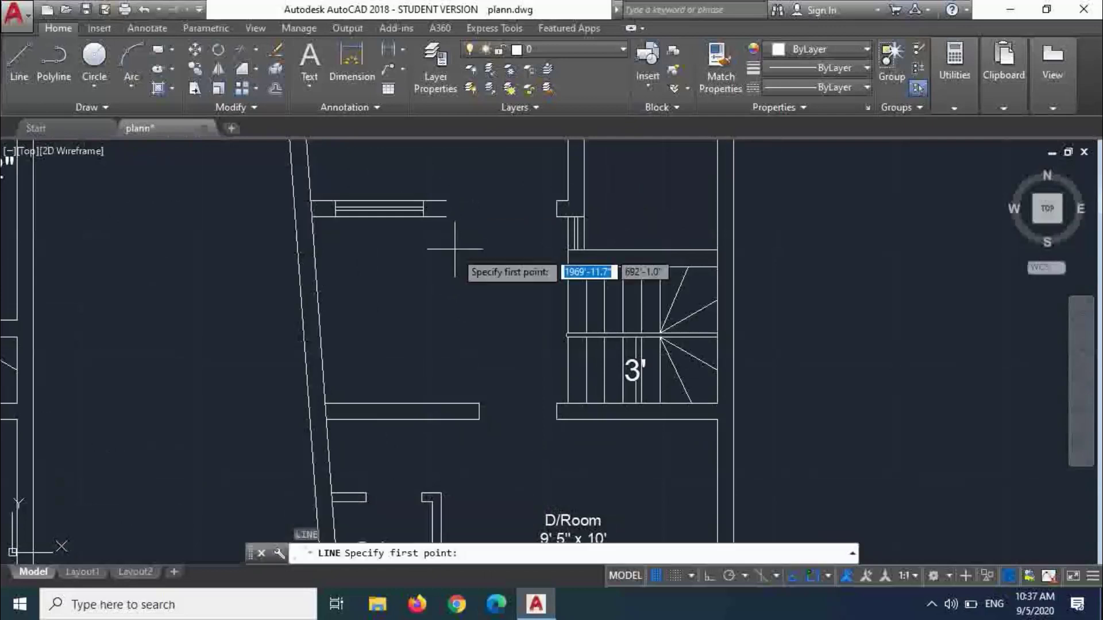
click(446, 201)
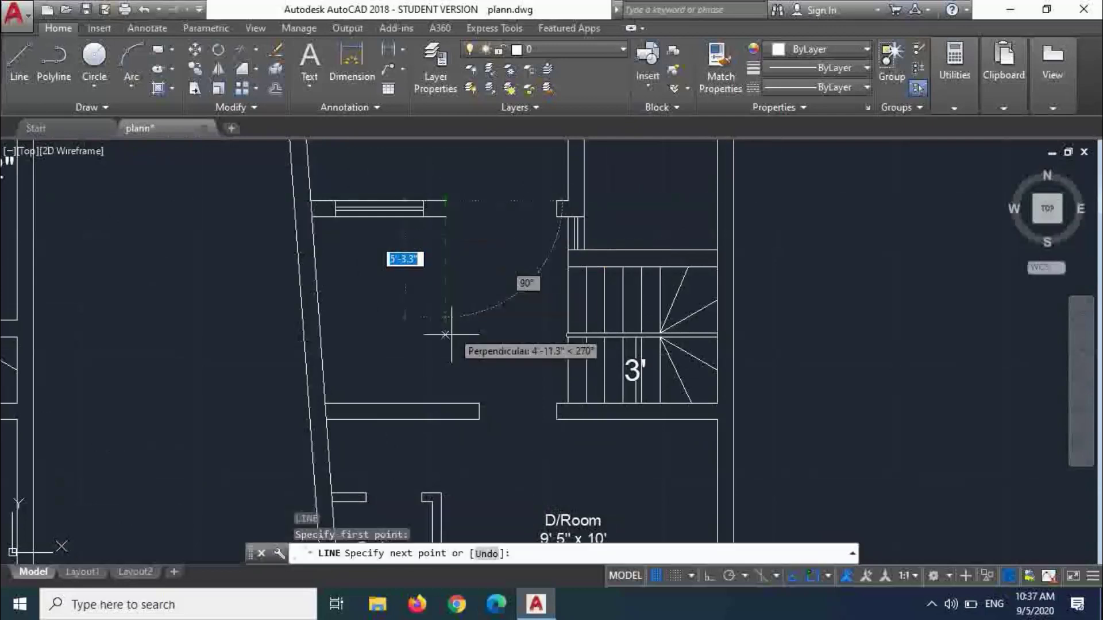
click(446, 403)
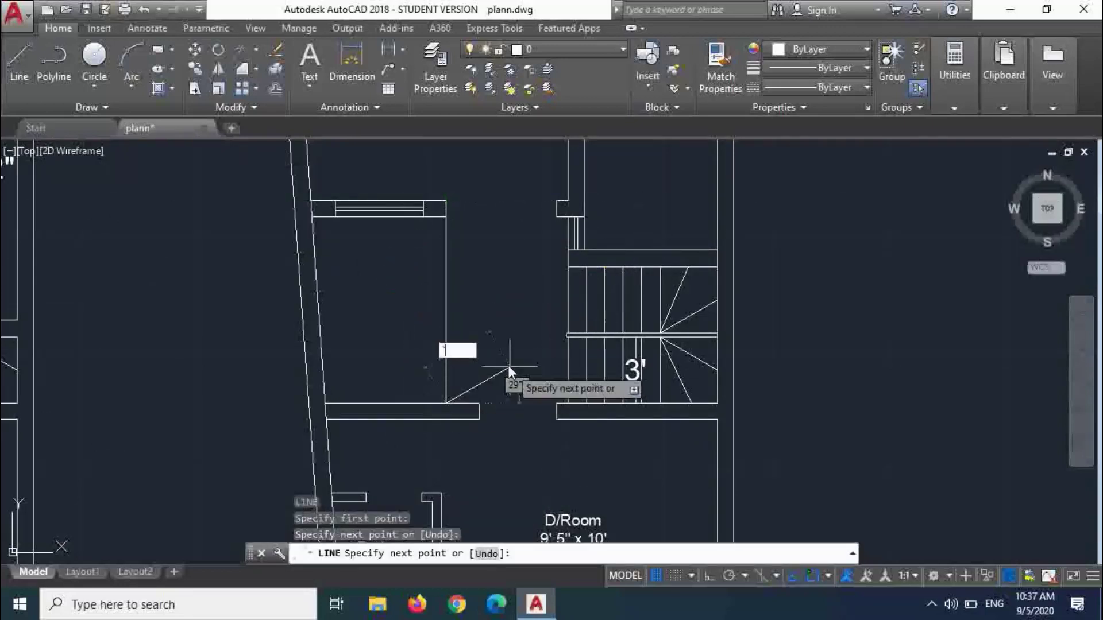
key(Escape)
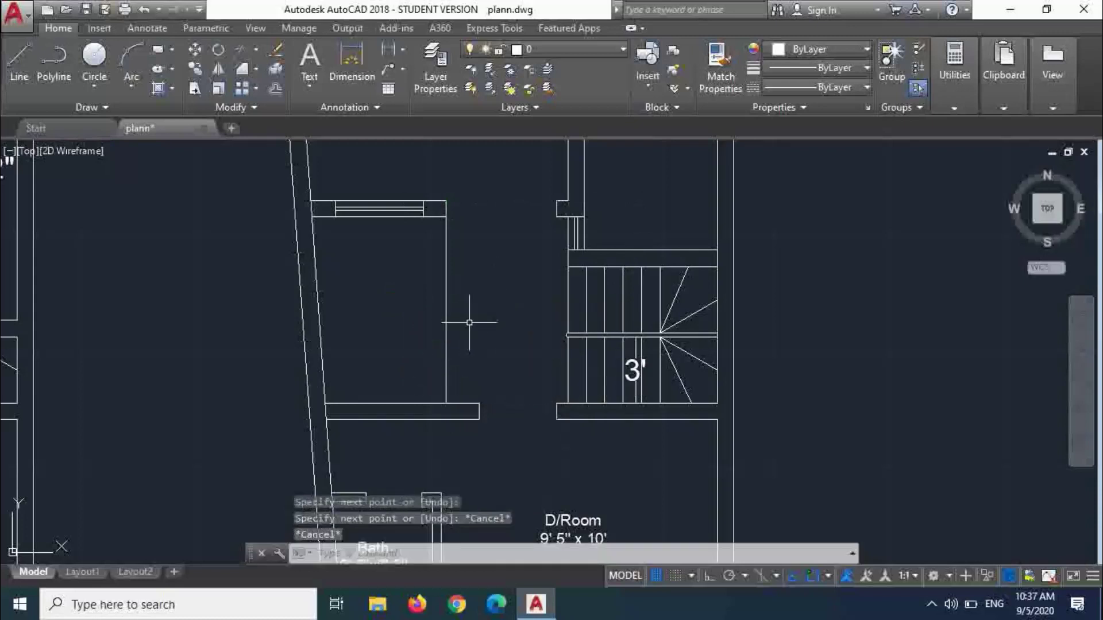
- Erase the new vertical line between the window wall and the D/Room wall
scroll(425, 262, up, 2)
click(425, 265)
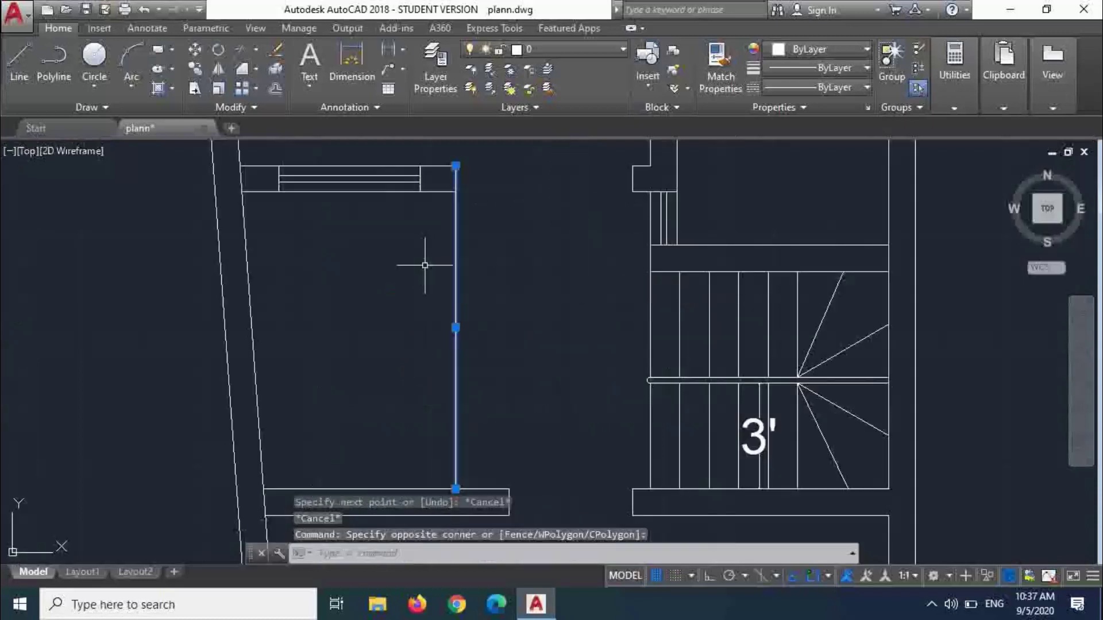
key(Delete)
- With Ortho on, draw a line from the window wall's upper end corner straight down to the wall above the D/Room
text(l)
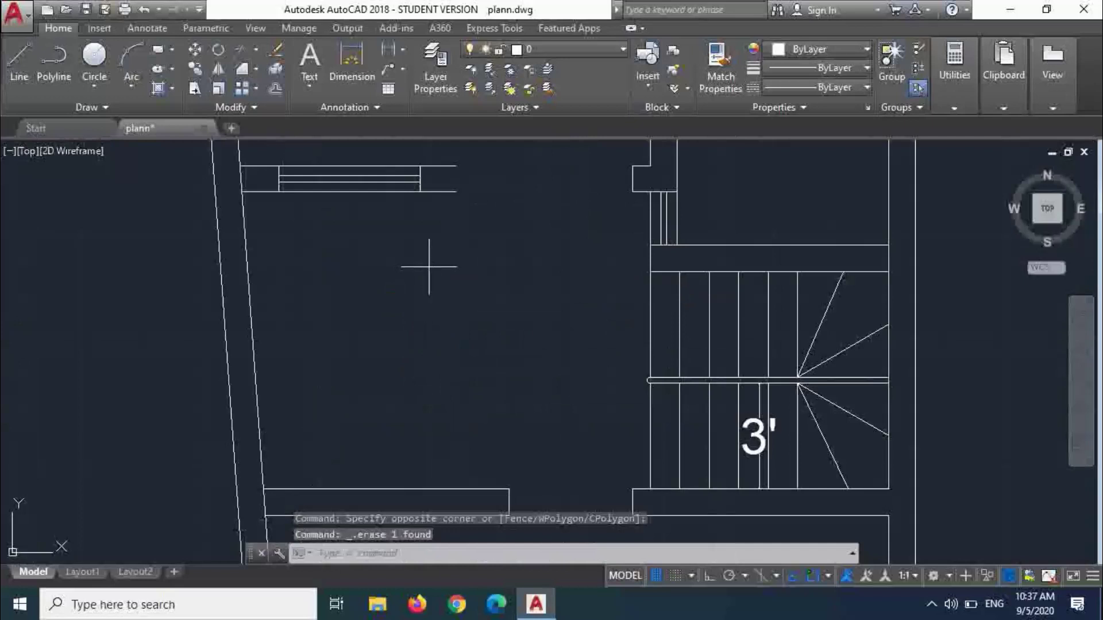
key(Return)
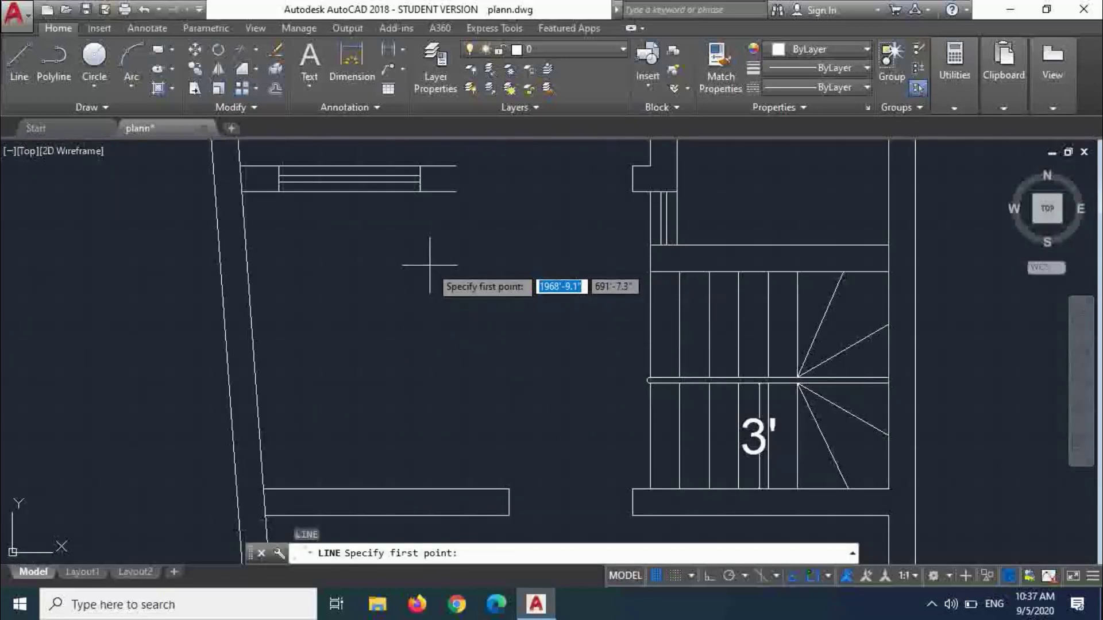
key(F8)
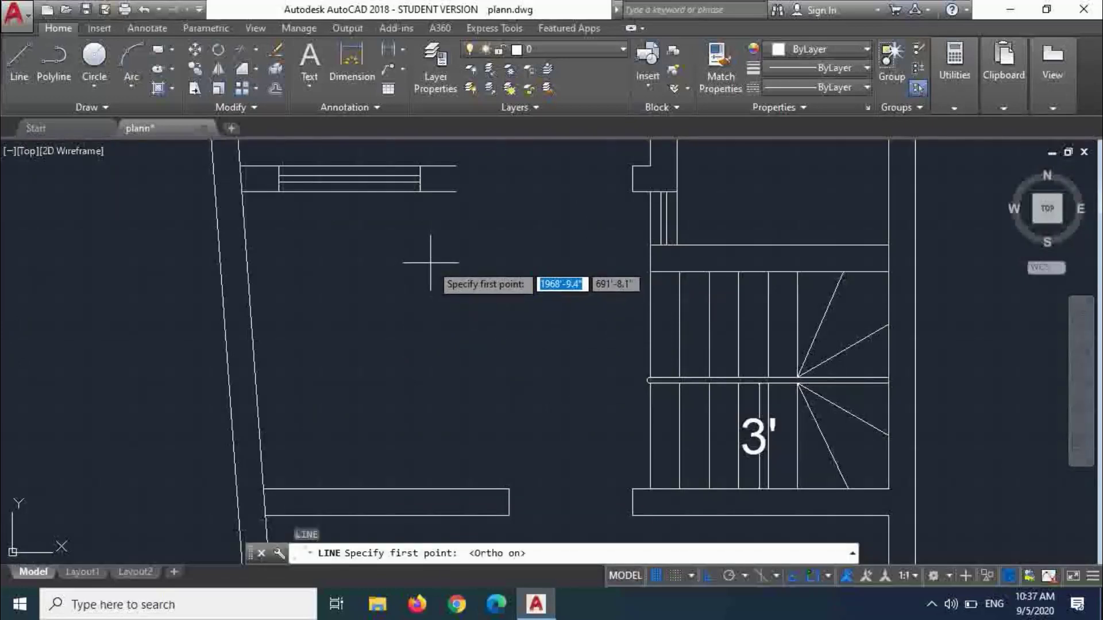
click(455, 165)
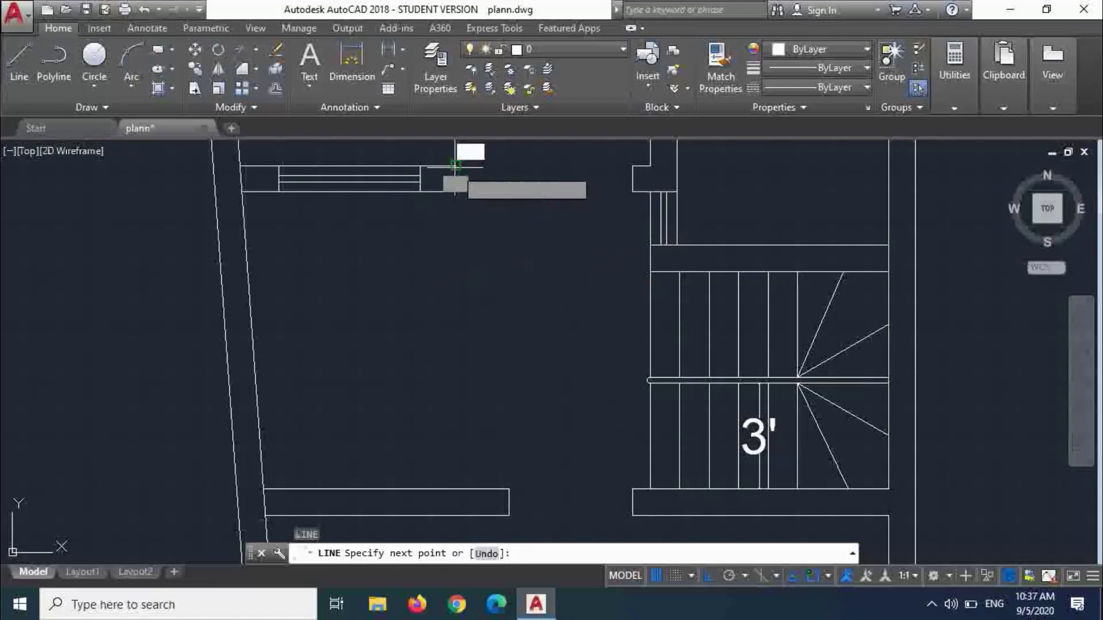
click(455, 488)
key(Escape)
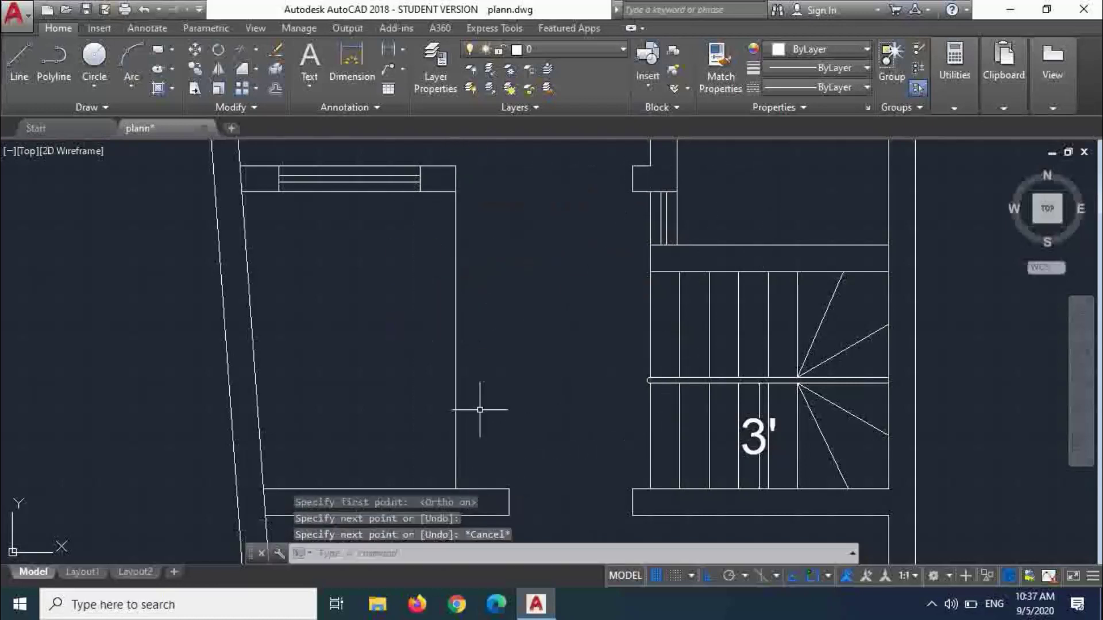
- Offset the vertical line 9 inches toward the stairs to form the wall's second face
text(o)
key(Return)
text(9)
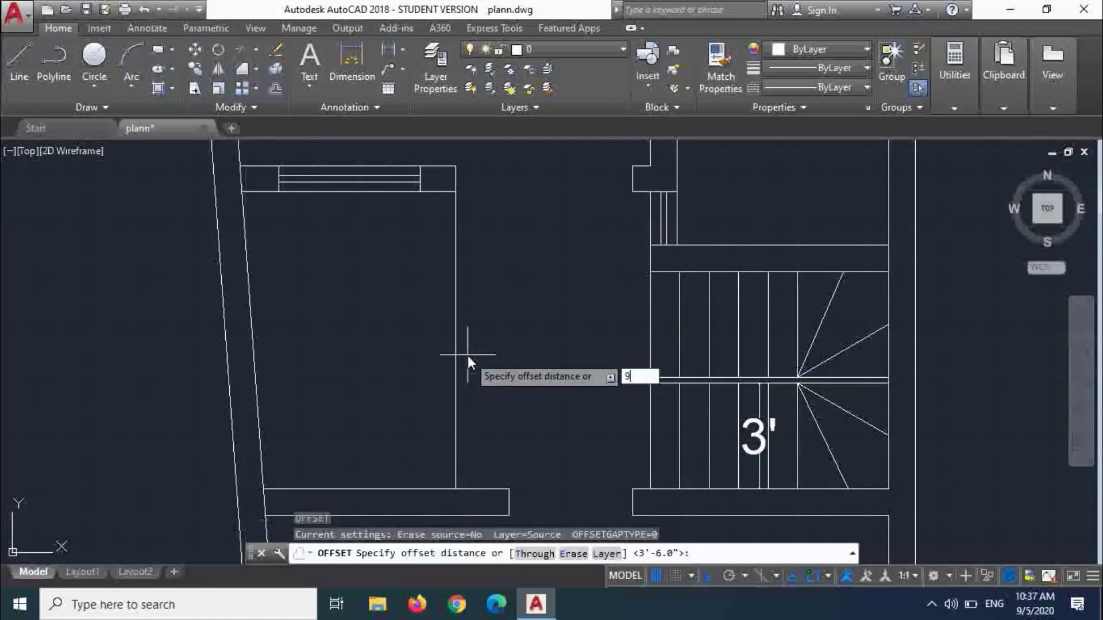
key(Return)
click(457, 350)
click(499, 349)
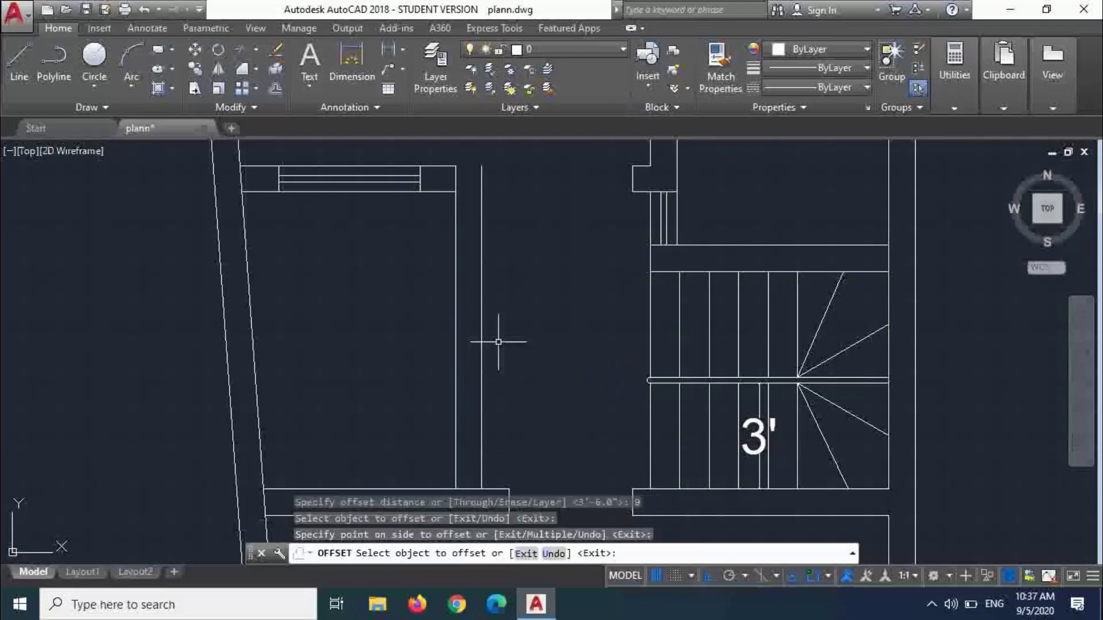
key(Escape)
- Extend both lines of the window wall to the offset face of the new vertical wall
text(ex)
key(Return)
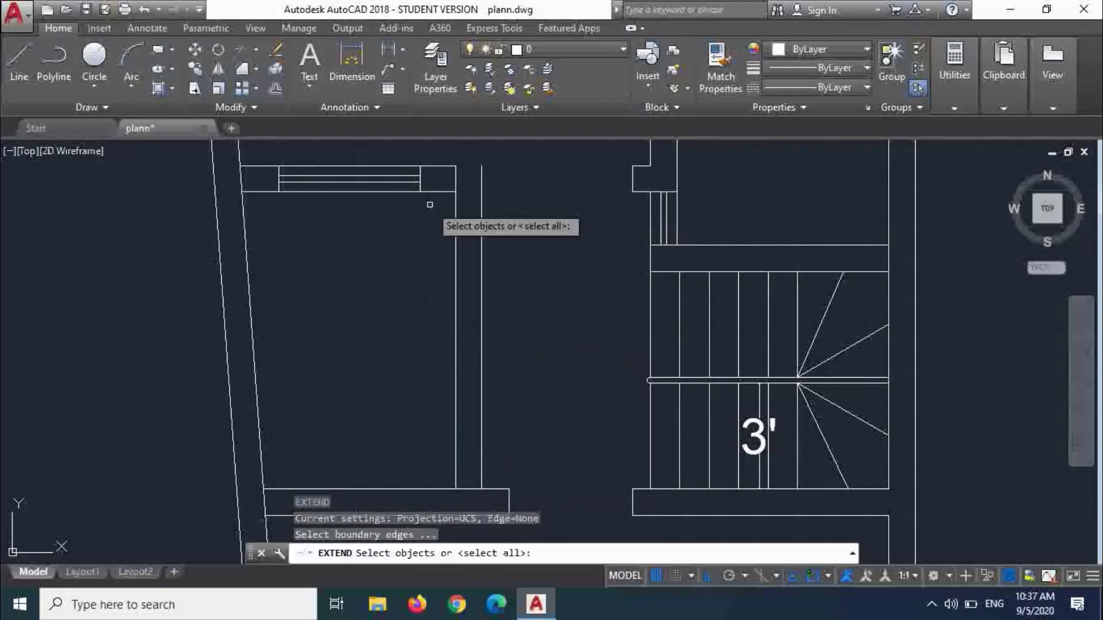
key(Return)
click(426, 204)
click(433, 160)
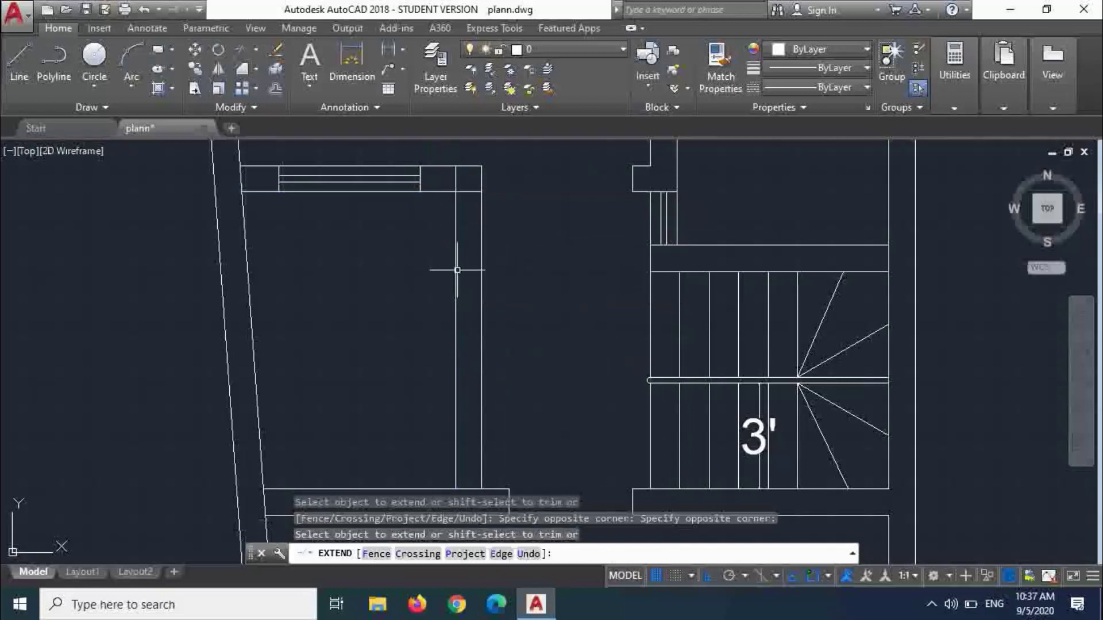
key(Escape)
scroll(423, 374, down, 4)
key(Escape)
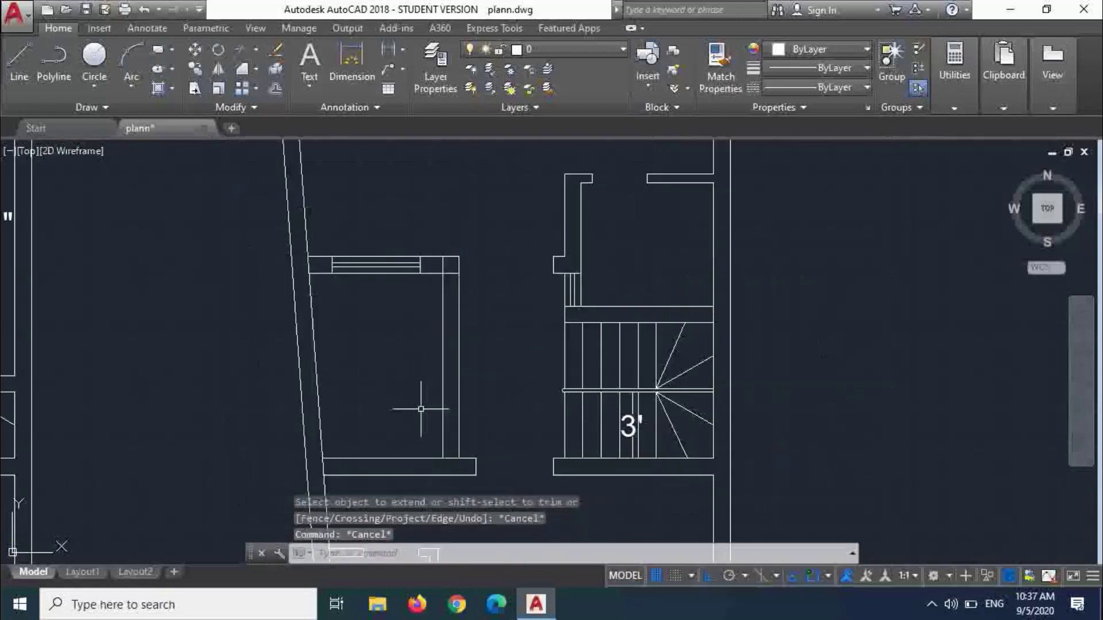
scroll(369, 300, up, 2)
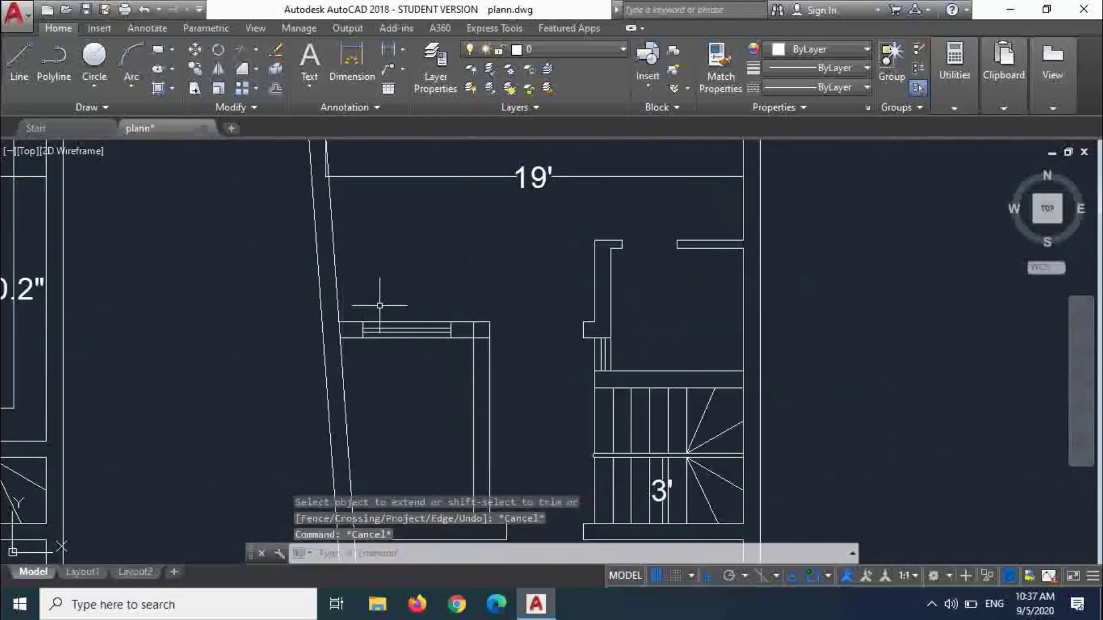
scroll(396, 276, down, 2)
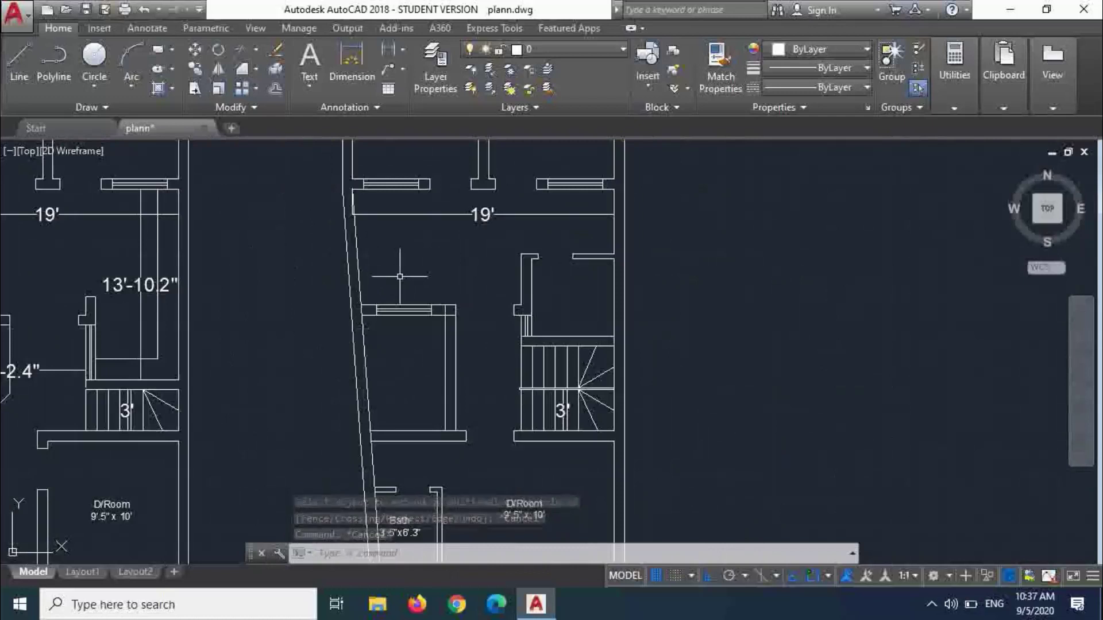
scroll(402, 277, up, 2)
scroll(403, 278, down, 2)
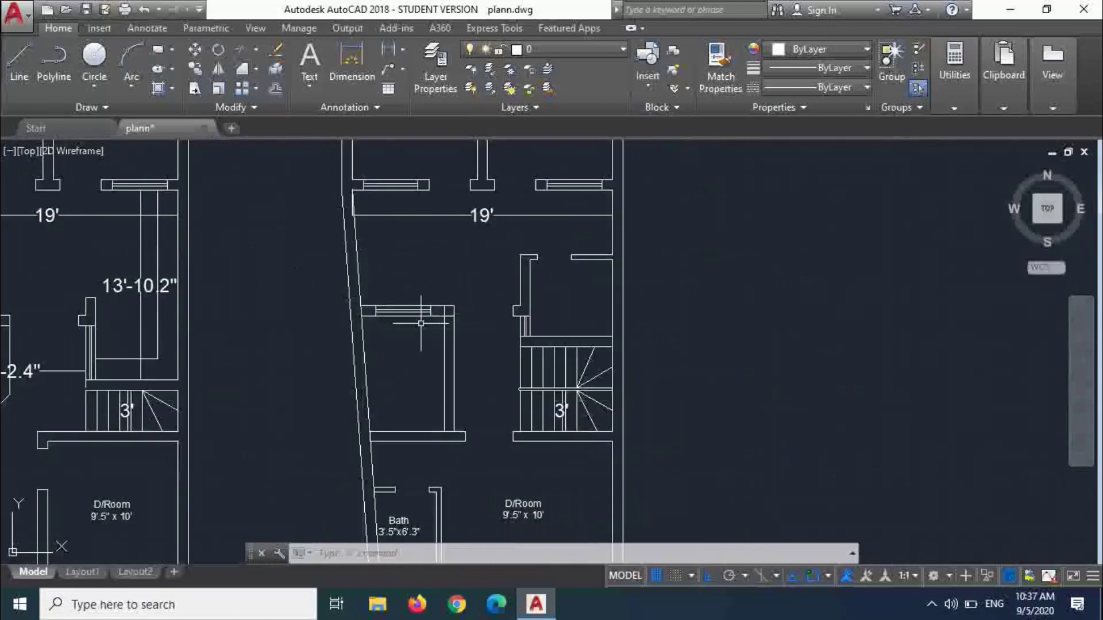
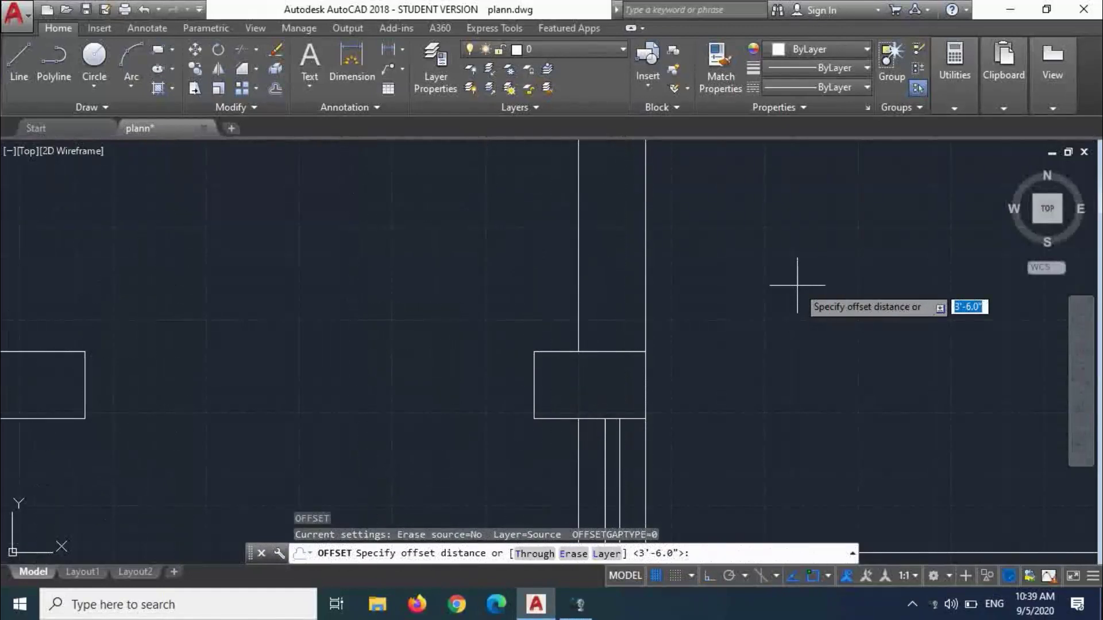
- Offset the upper edge of the pier beside the room above the stairs 6 inches upward
text(6)
key(Return)
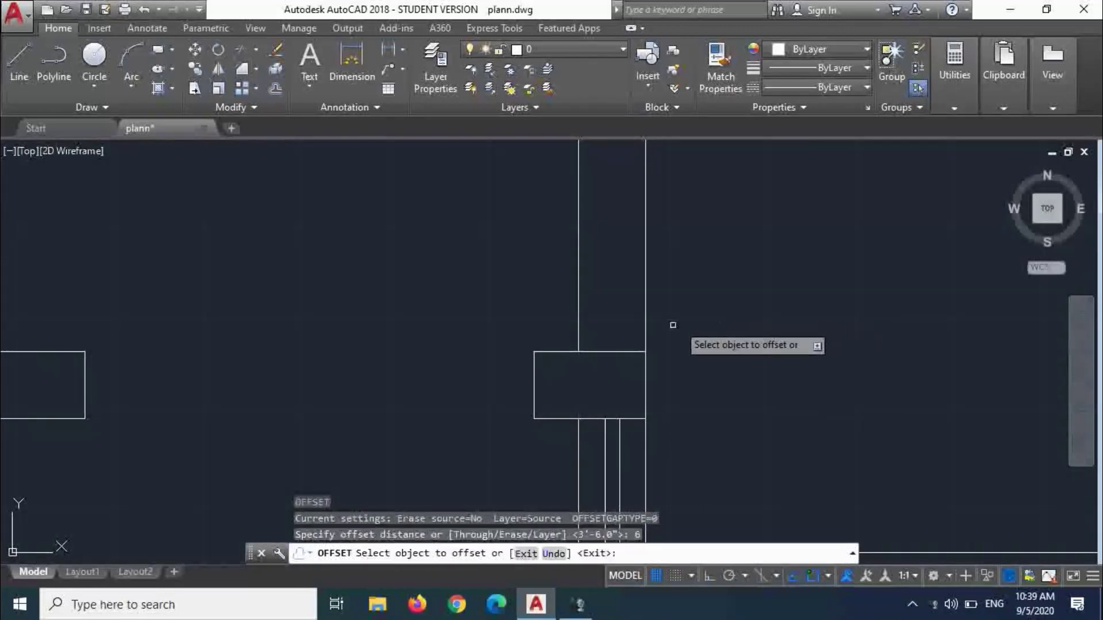
click(611, 353)
click(623, 279)
key(Escape)
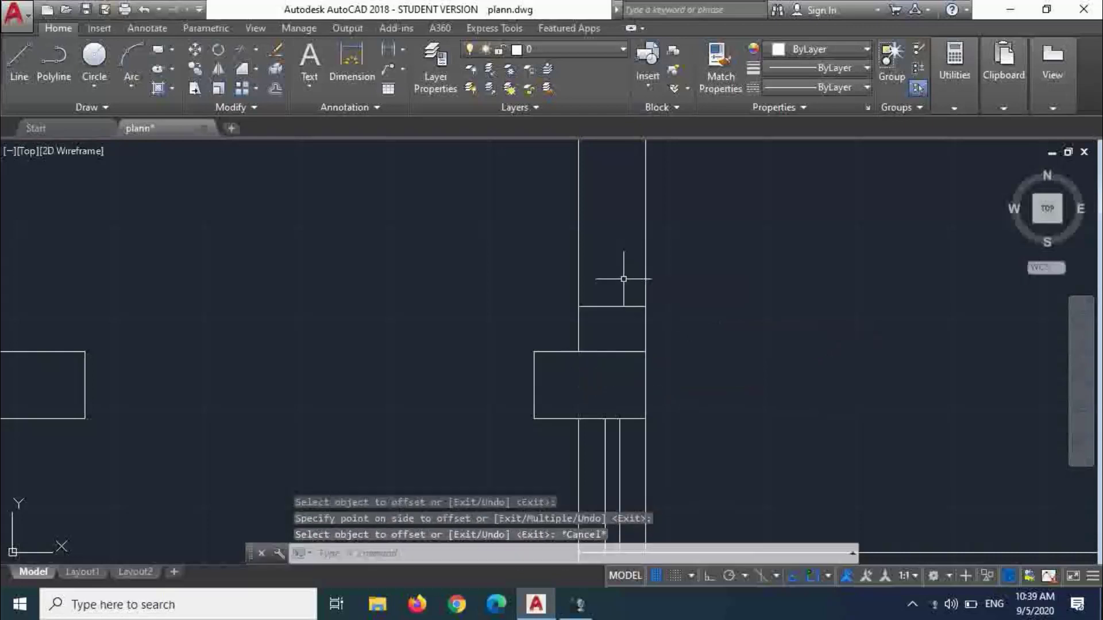
- Offset the new line across the wall another 30 inches upward to mark the opening's far side
text(o)
key(Return)
text(30)
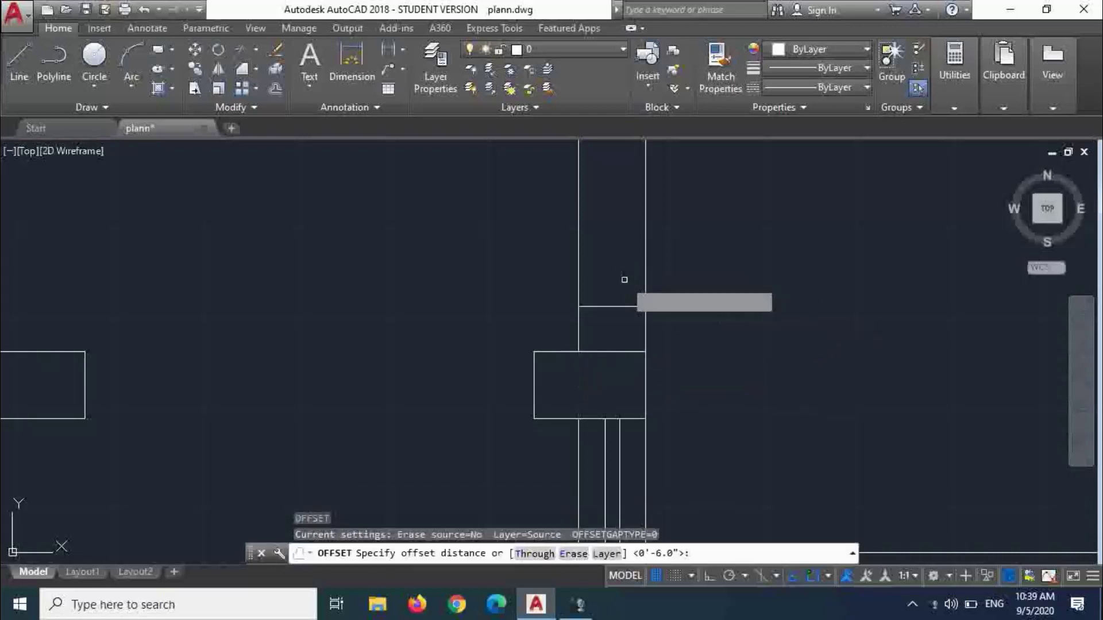
key(Return)
click(611, 306)
click(615, 236)
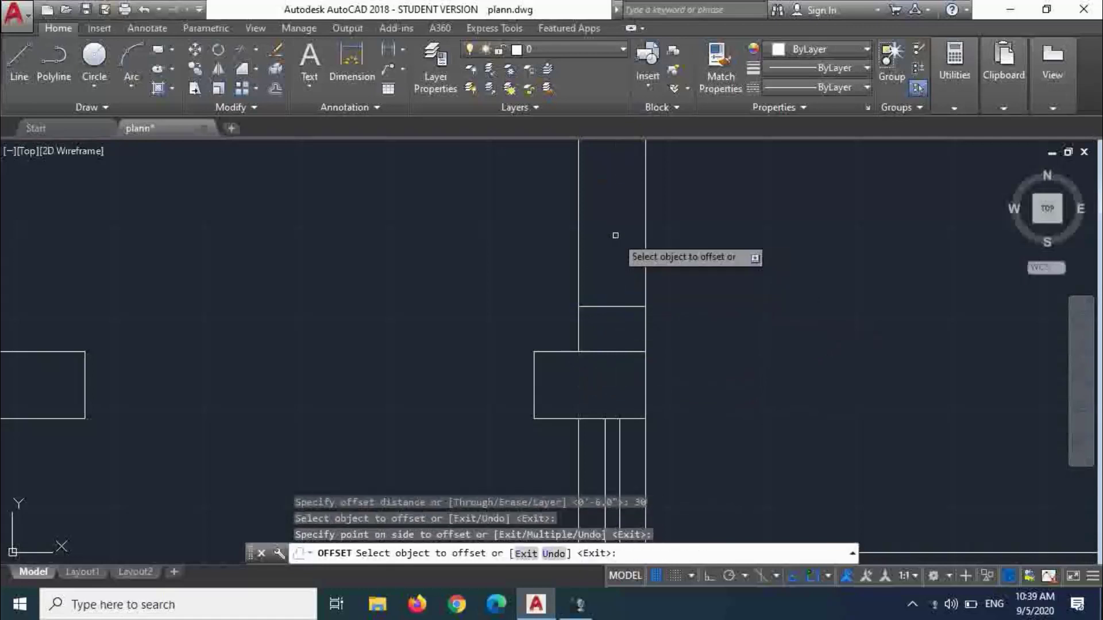
key(Escape)
- Trim both wall lines between the two offset lines to form the door opening of the room above the stairs
scroll(629, 314, down, 4)
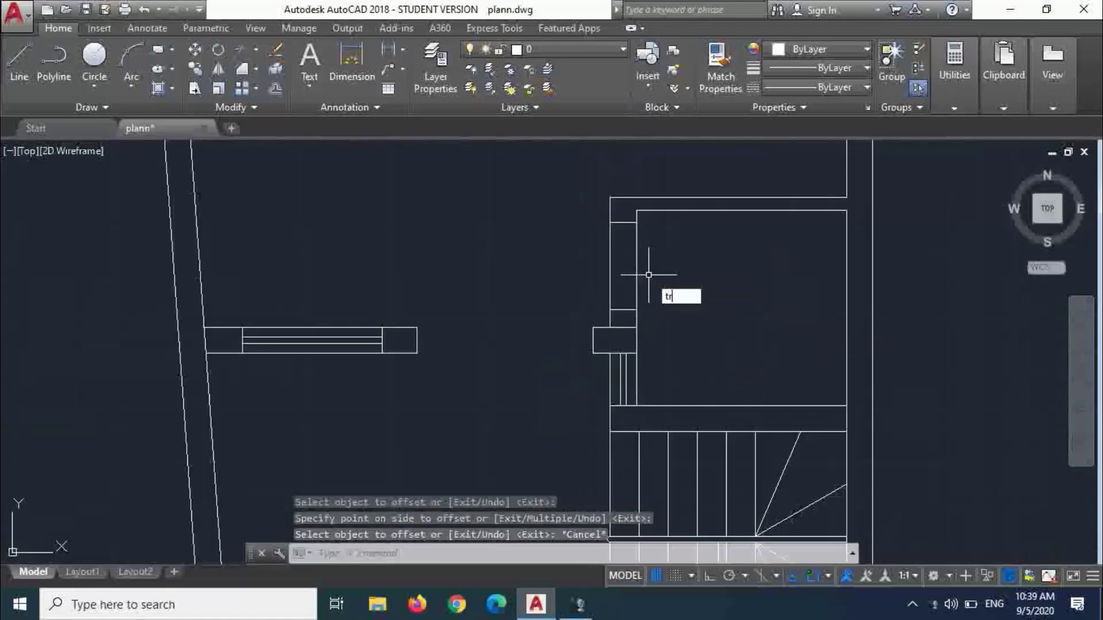
key(Return)
key(Return)
click(674, 260)
click(592, 259)
click(671, 278)
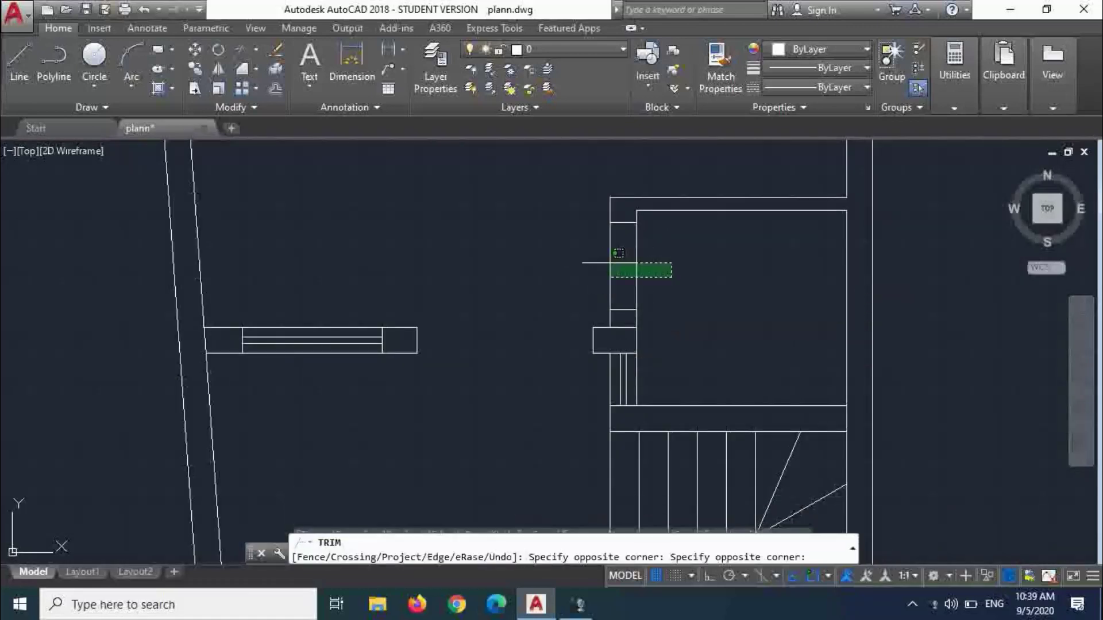
click(618, 253)
scroll(610, 326, up, 3)
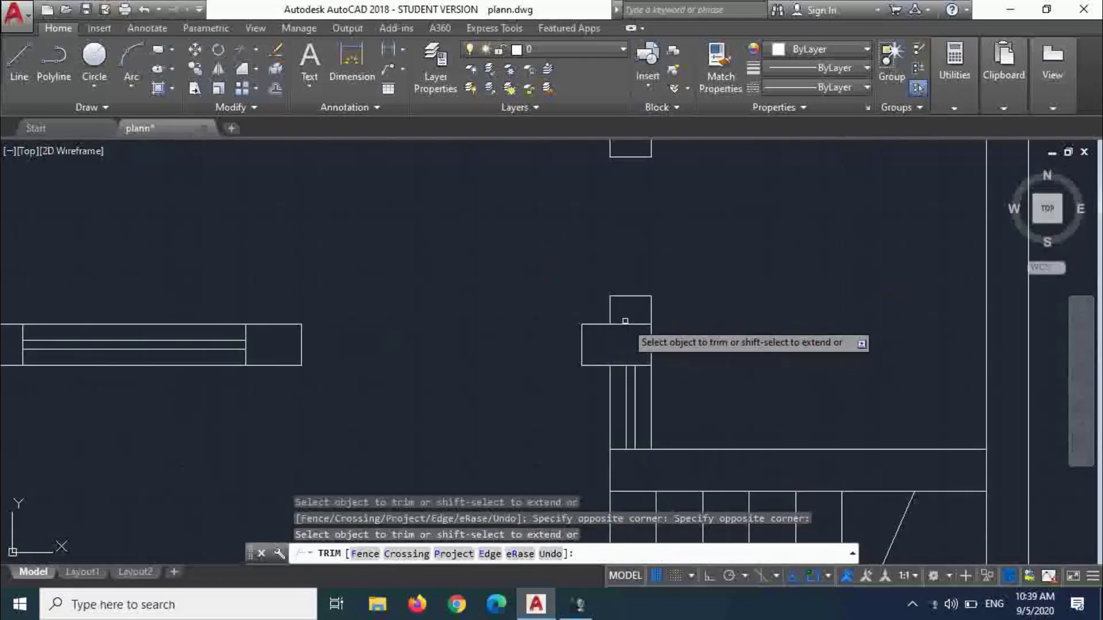
- Erase the leftover line between the pier and the short wall stub above it
click(625, 321)
click(626, 323)
click(627, 324)
key(Escape)
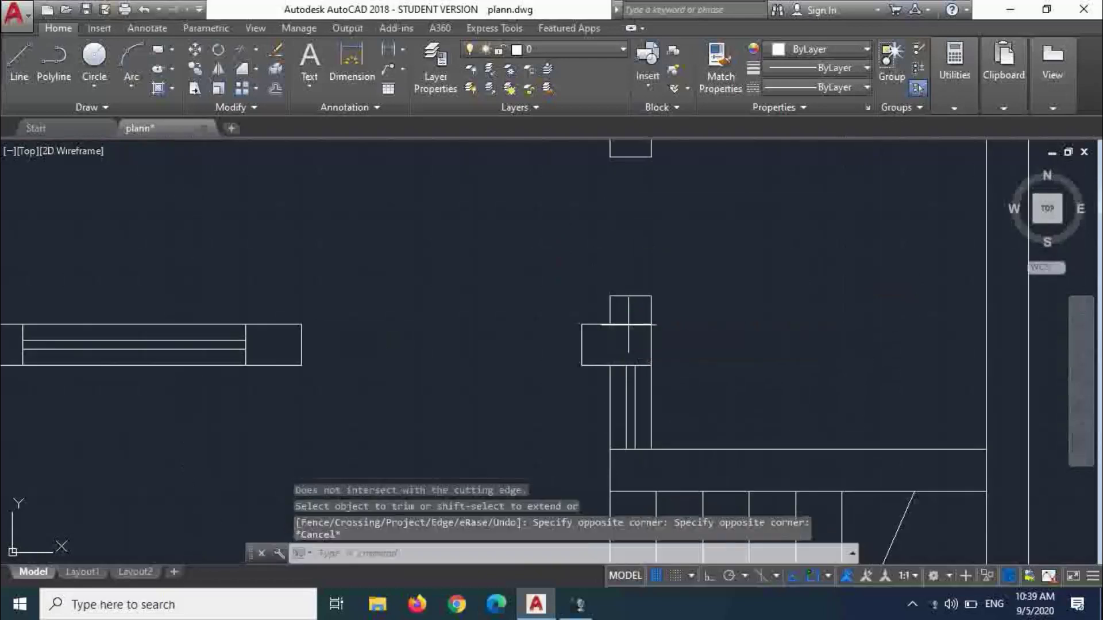
click(628, 325)
key(Delete)
- Offset the outer wall's inner face between the bedroom and the room above the stairs 18 inches into the hall
scroll(697, 308, down, 3)
scroll(741, 247, up, 3)
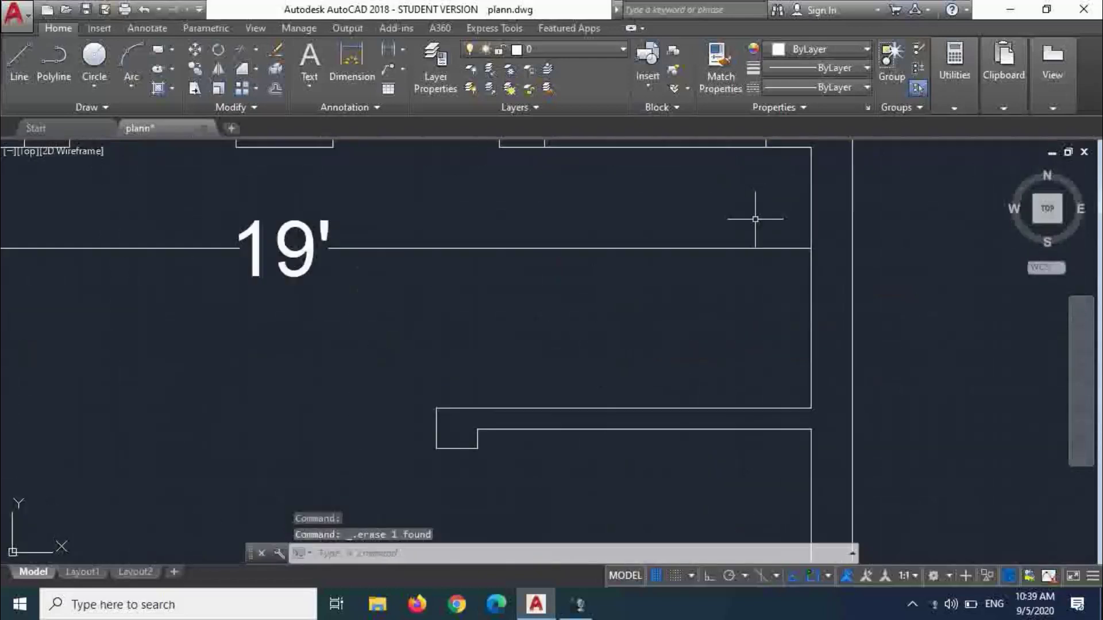
key(Return)
text(1)
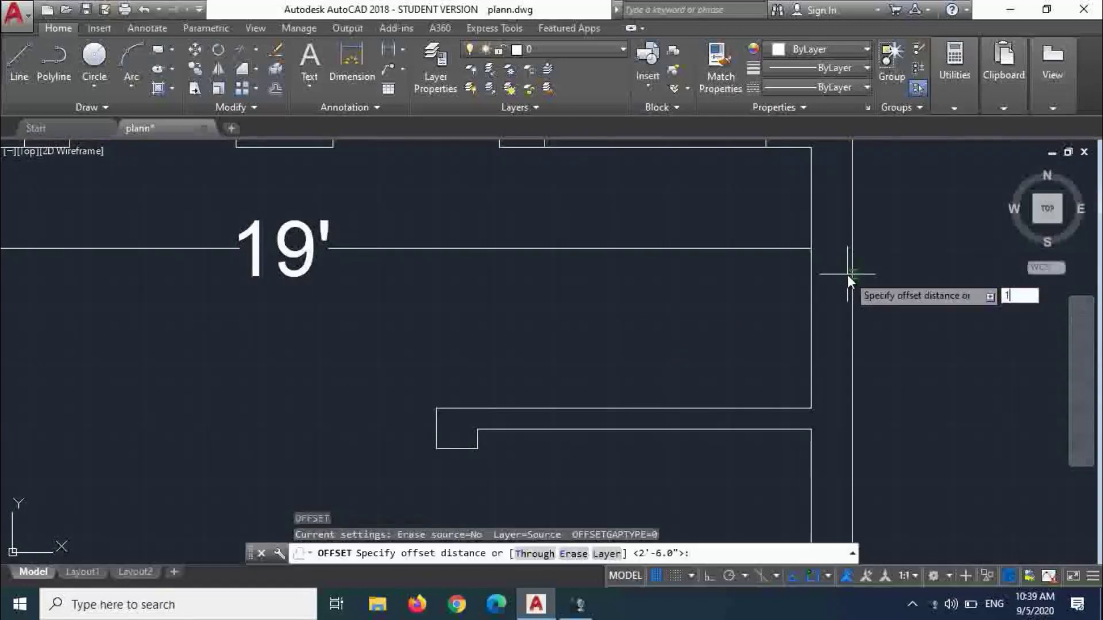
text(8)
key(Return)
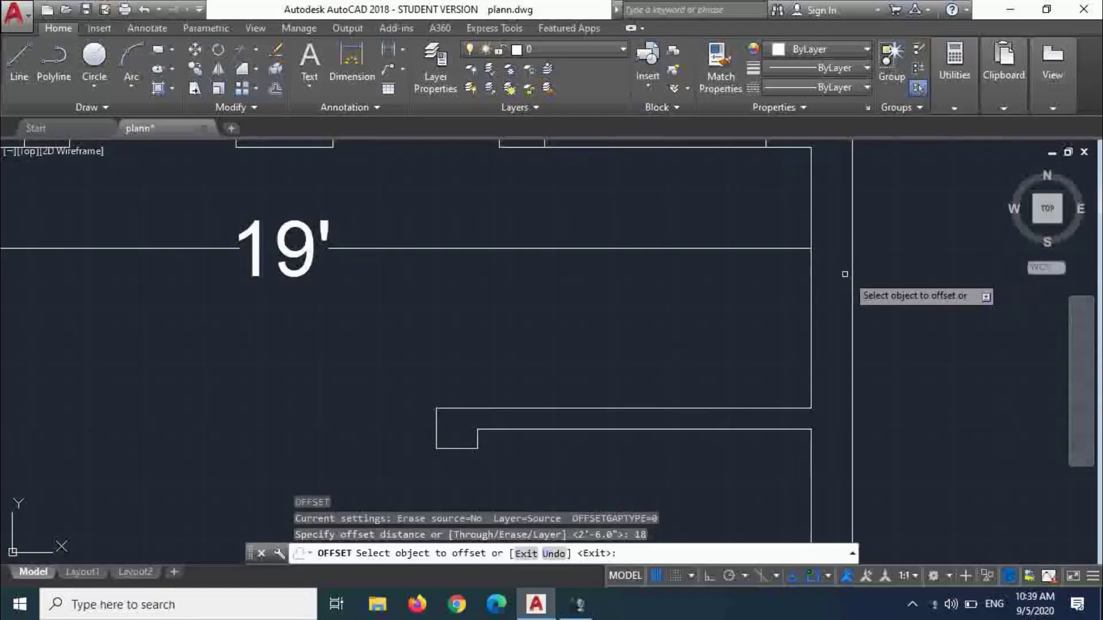
click(810, 281)
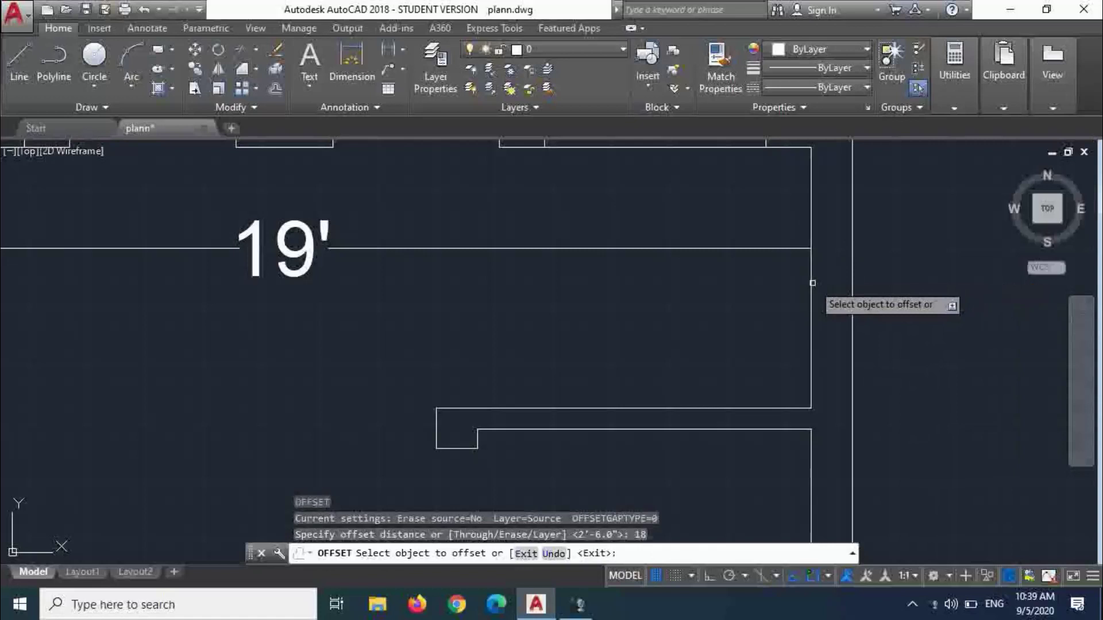
click(689, 300)
scroll(807, 356, down, 2)
scroll(861, 315, down, 2)
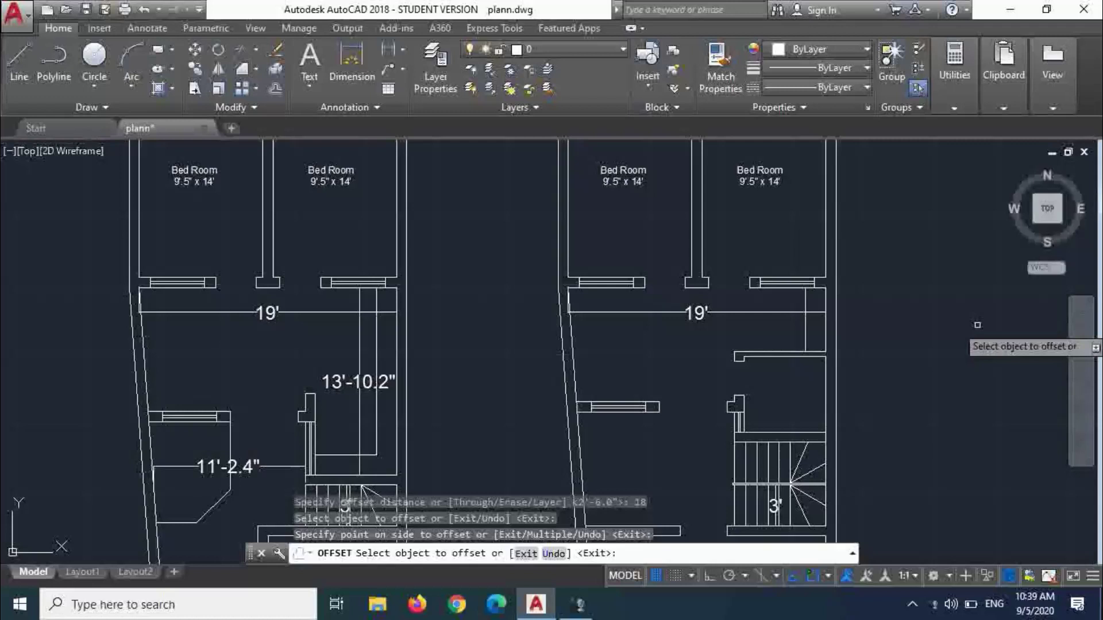
scroll(821, 316, down, 5)
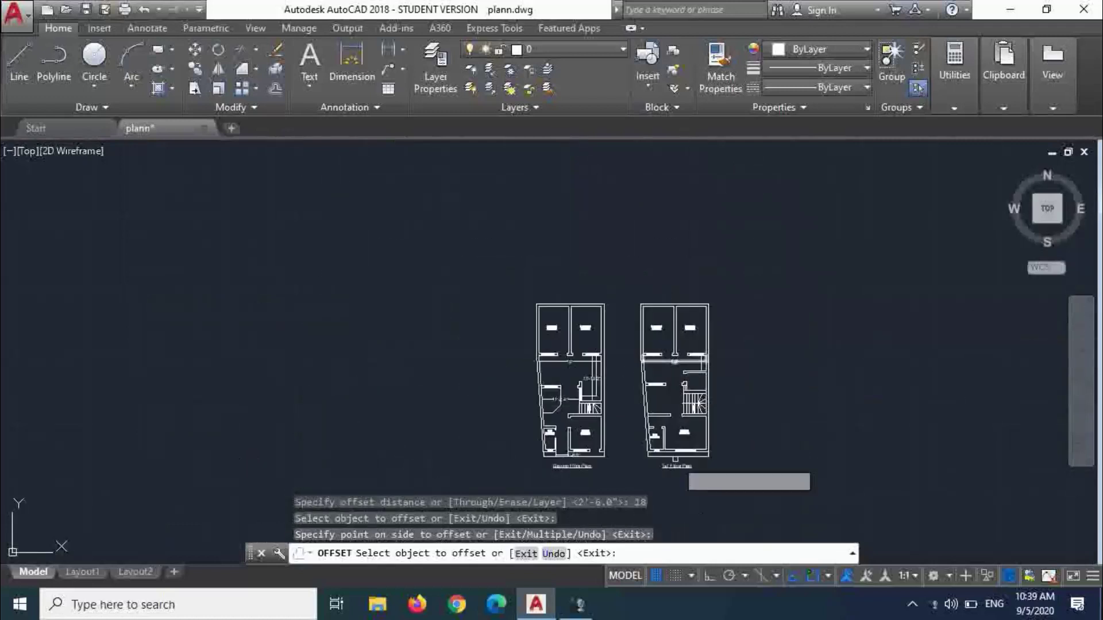
scroll(688, 460, up, 5)
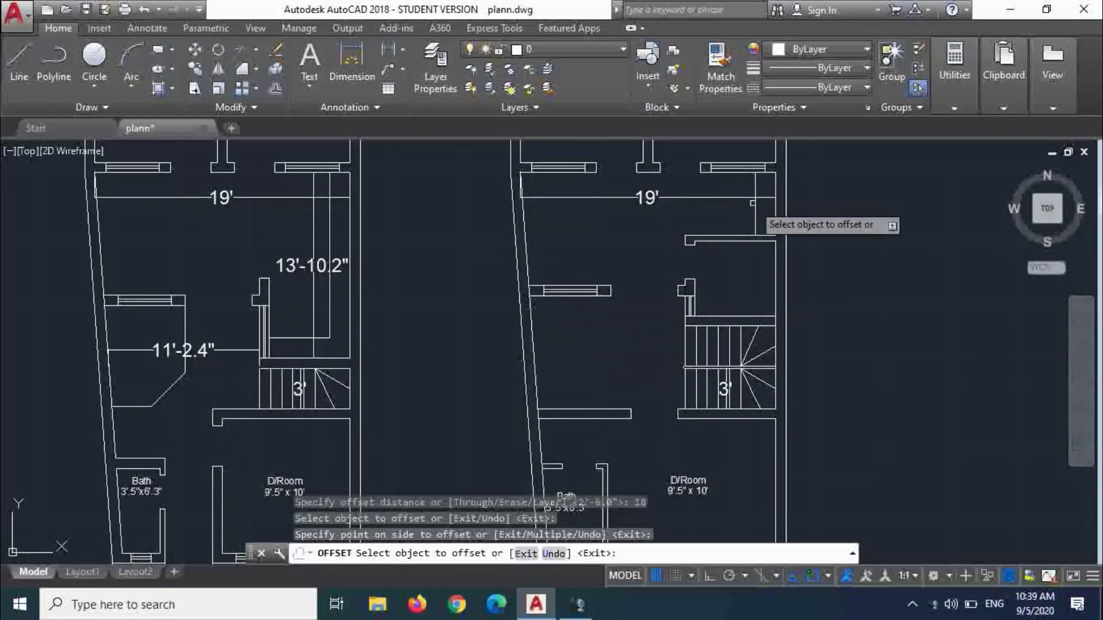
- Examine the first floor layout alongside the ground floor plan, from the bedrooms and hall to the stairs and D/Room
key(Escape)
scroll(757, 211, up, 4)
scroll(757, 211, down, 2)
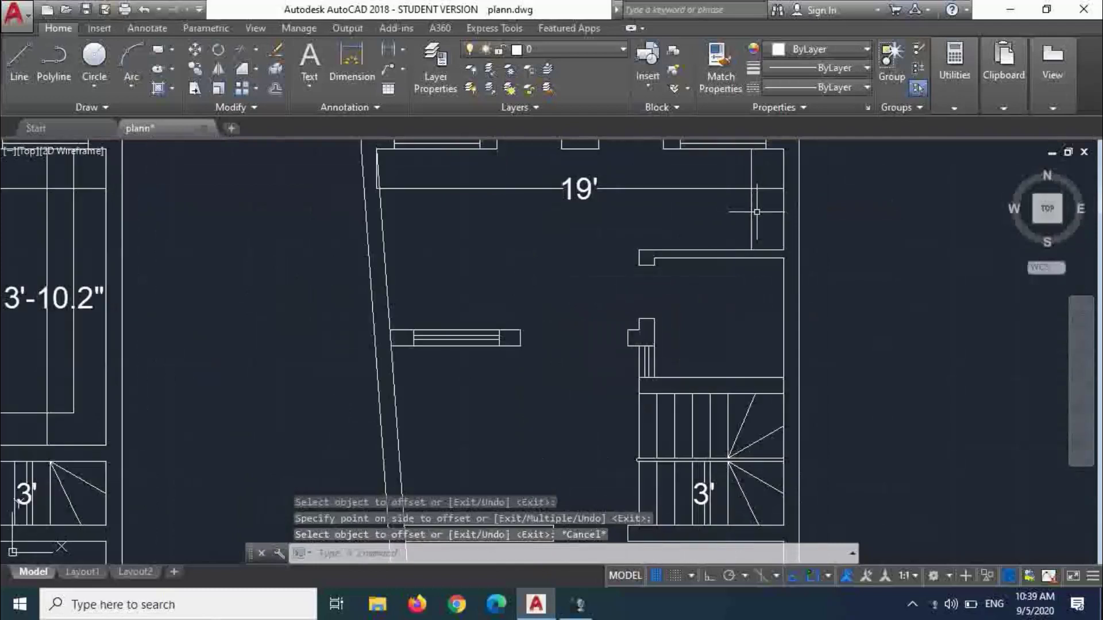
scroll(757, 210, up, 2)
scroll(757, 210, down, 2)
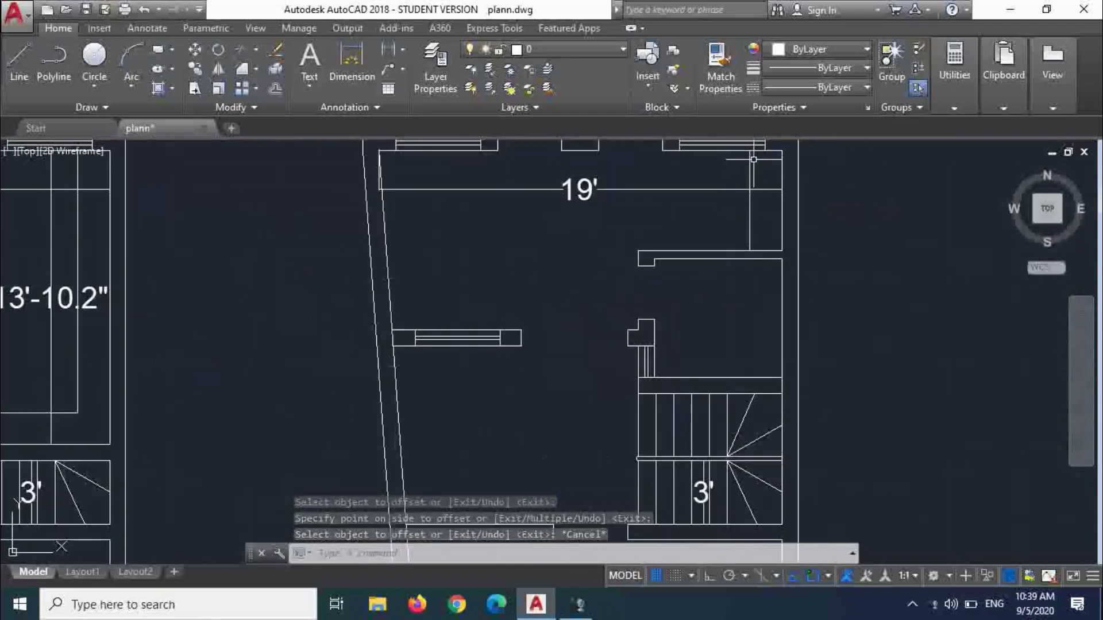
scroll(730, 215, down, 2)
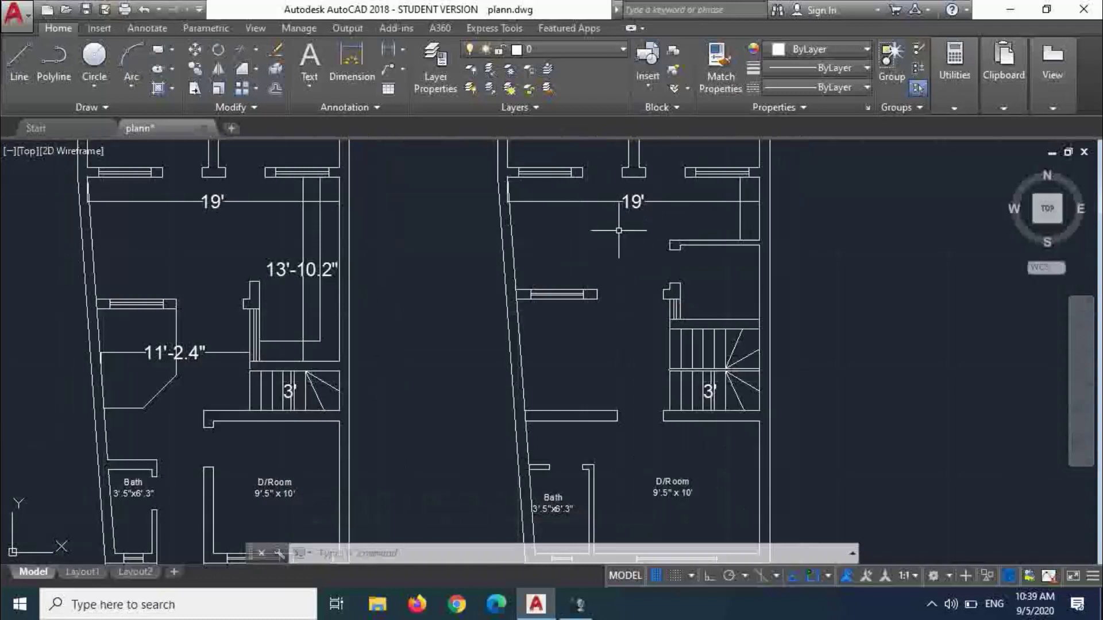
scroll(611, 235, down, 3)
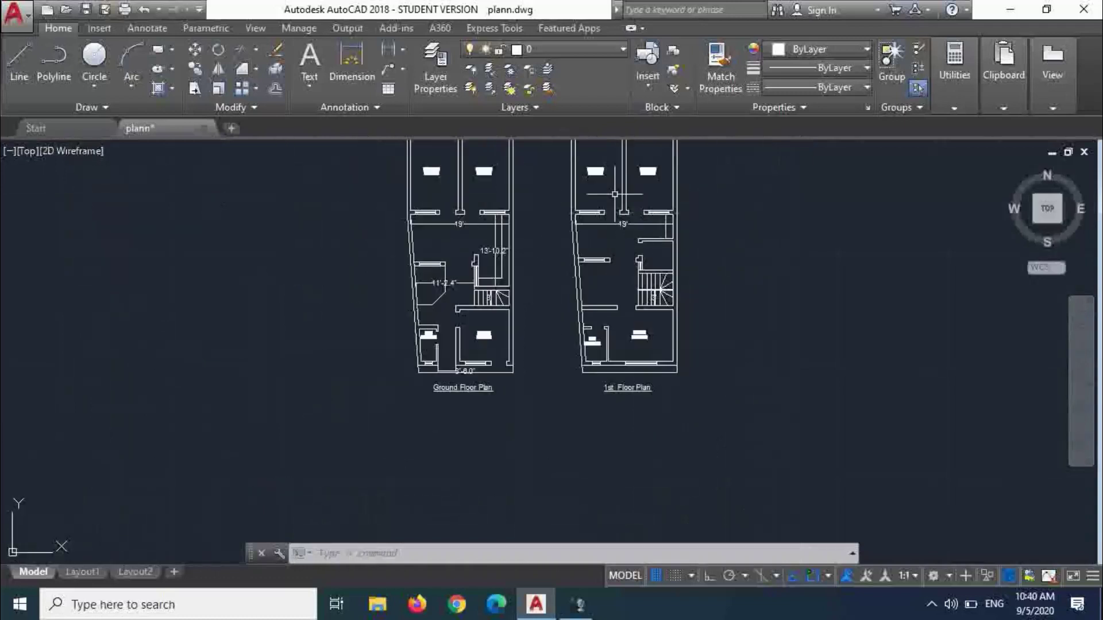
scroll(611, 185, up, 3)
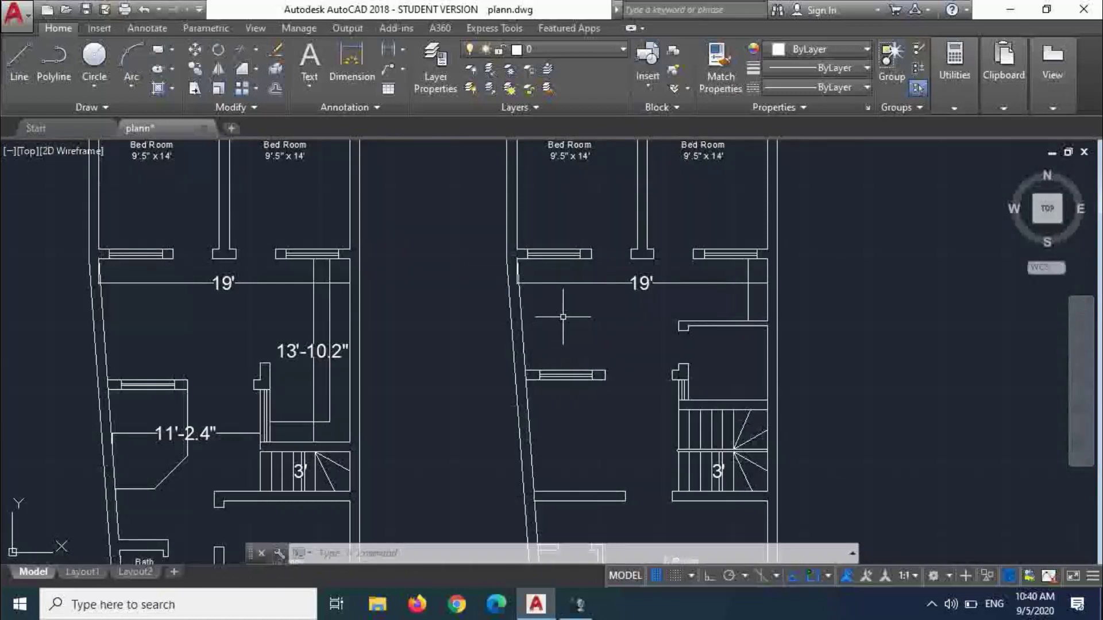
scroll(606, 312, down, 2)
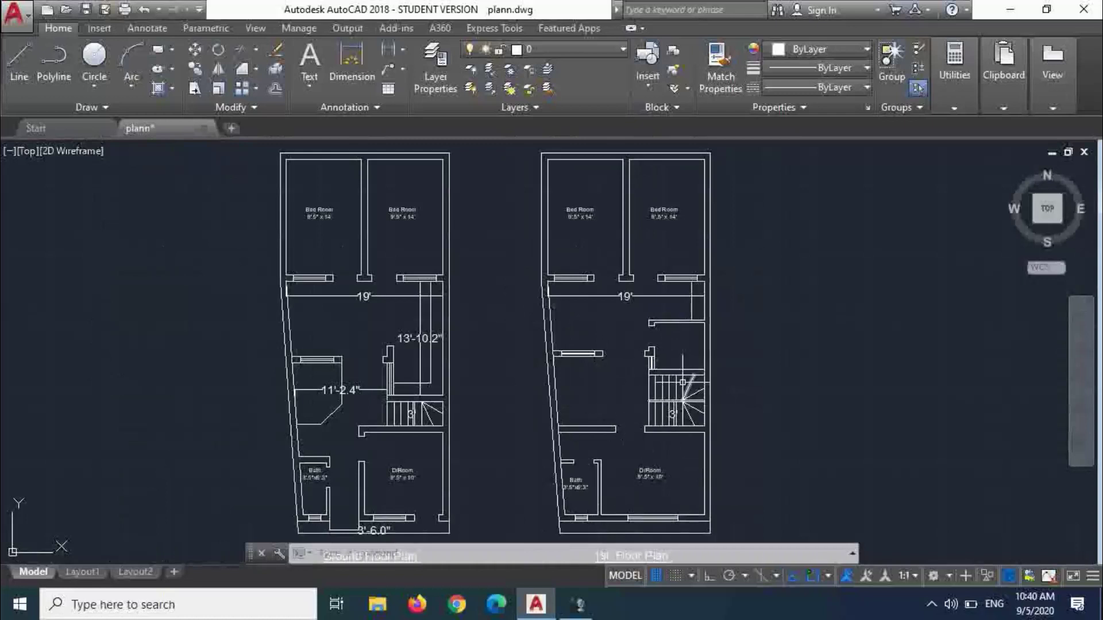
scroll(540, 274, up, 5)
scroll(541, 273, down, 5)
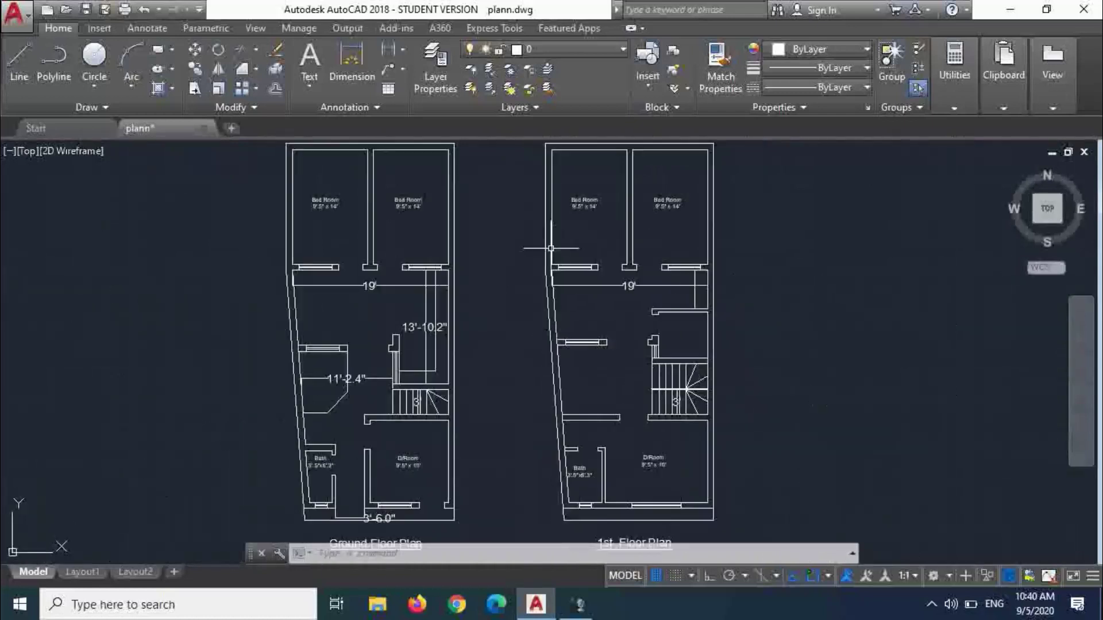
scroll(616, 407, up, 3)
scroll(620, 310, down, 1)
scroll(619, 314, down, 3)
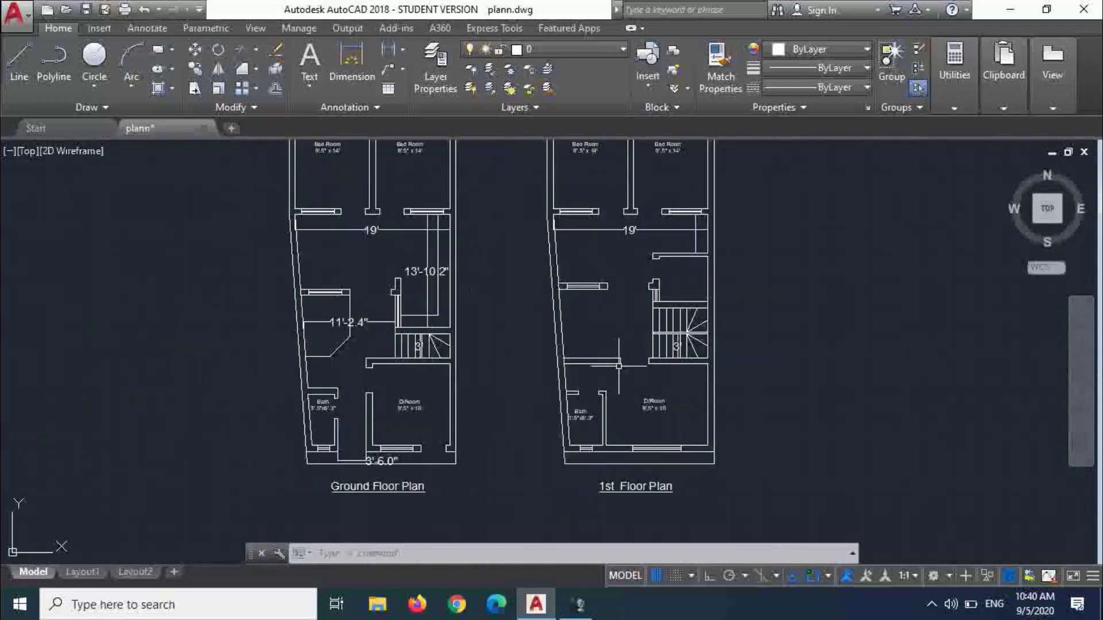
scroll(619, 369, up, 5)
scroll(583, 327, down, 4)
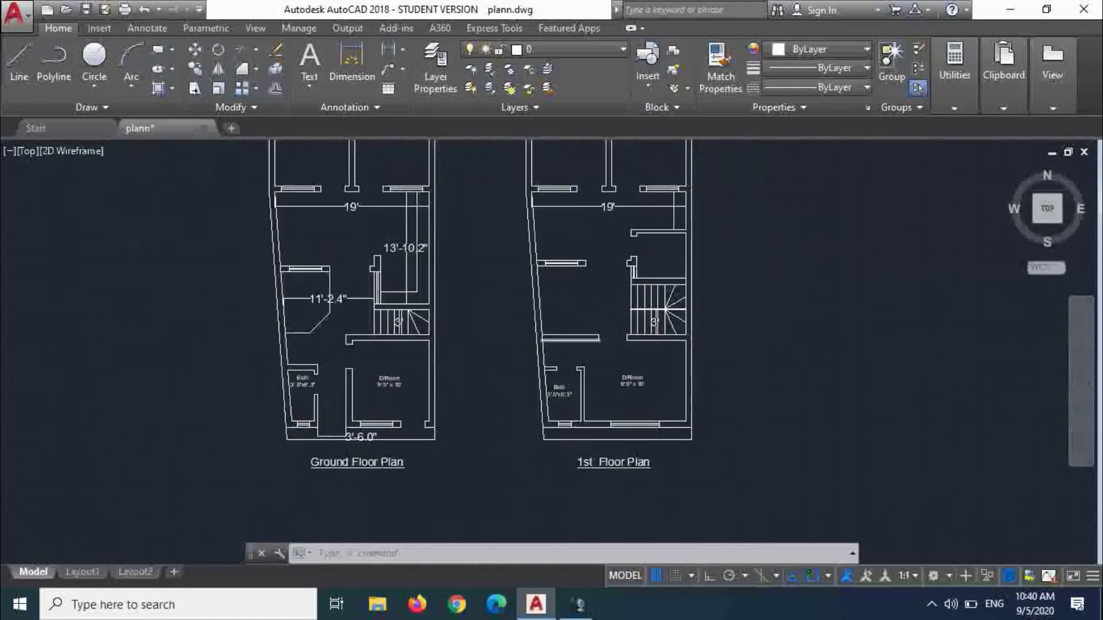
- Copy the window from the short hall wall to the midpoint of the parallel wall above the Bath and D/Room on the first floor
scroll(583, 333, up, 4)
scroll(585, 338, down, 2)
scroll(529, 228, up, 3)
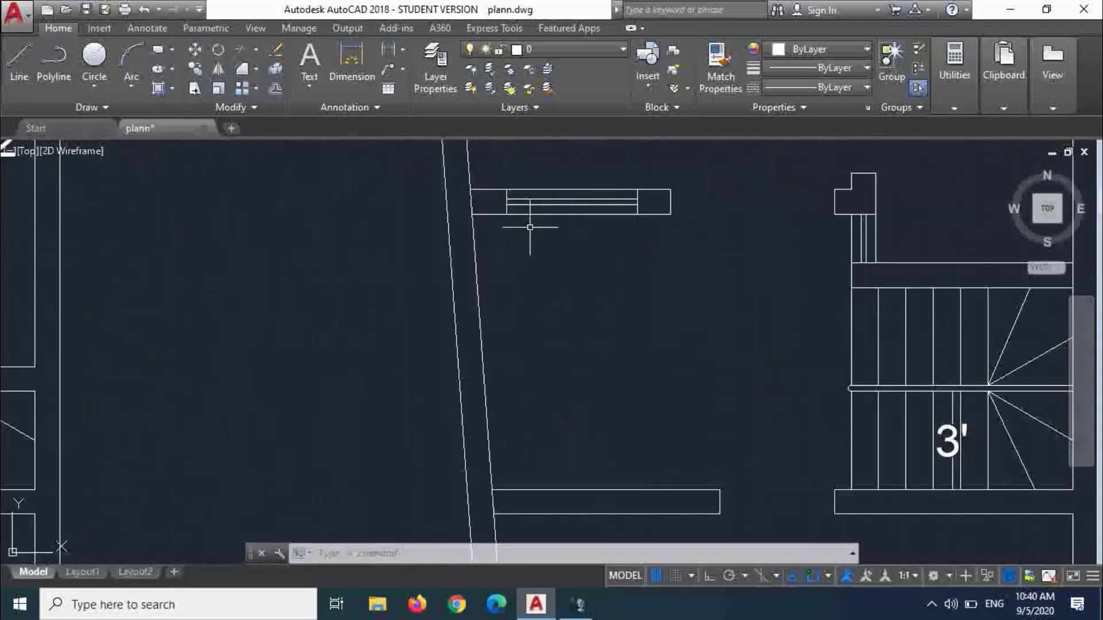
text(co)
key(Return)
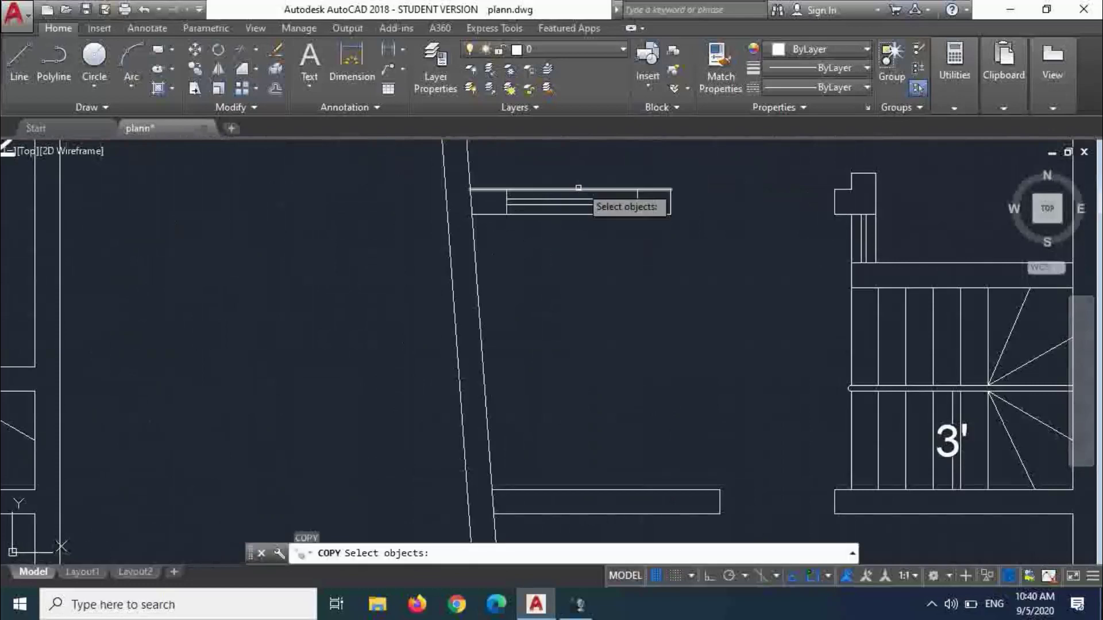
scroll(581, 189, up, 2)
click(679, 205)
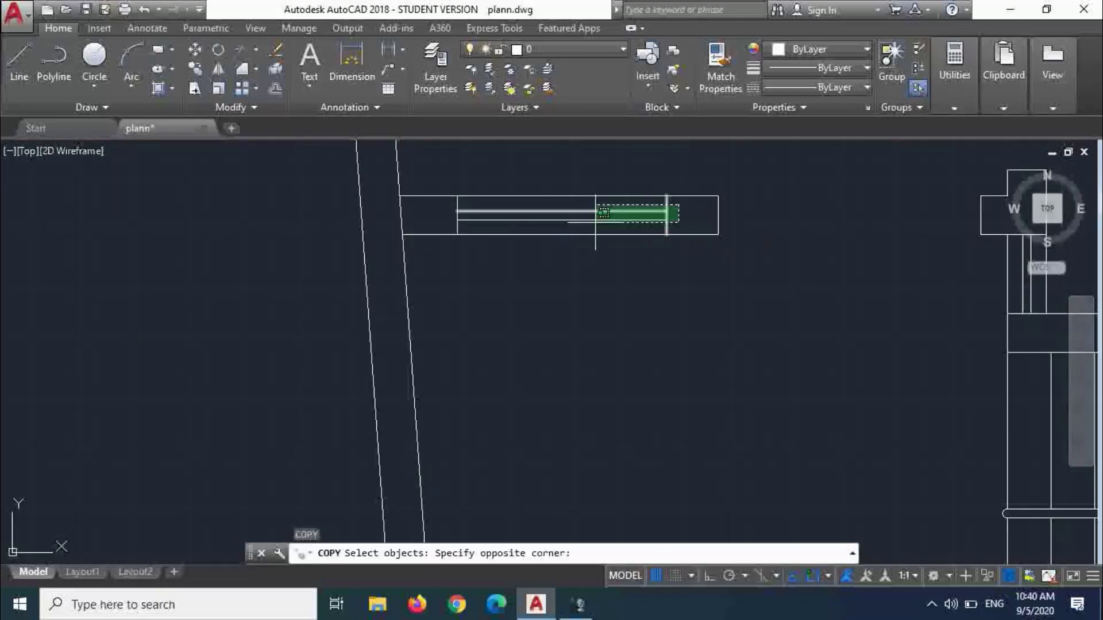
click(446, 228)
key(Return)
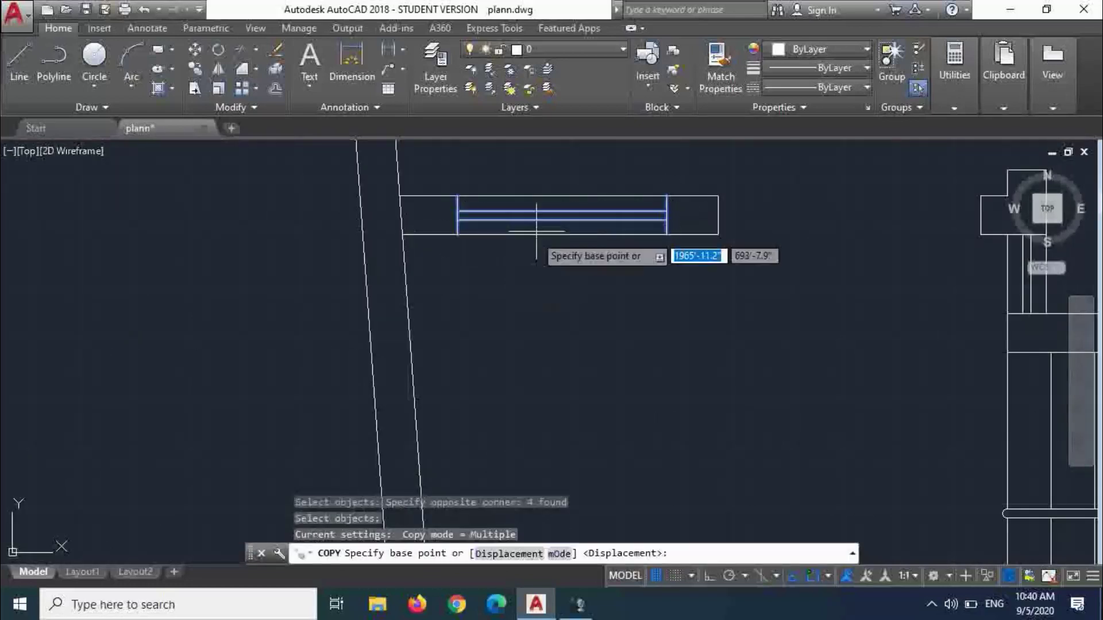
click(562, 196)
scroll(661, 283, down, 4)
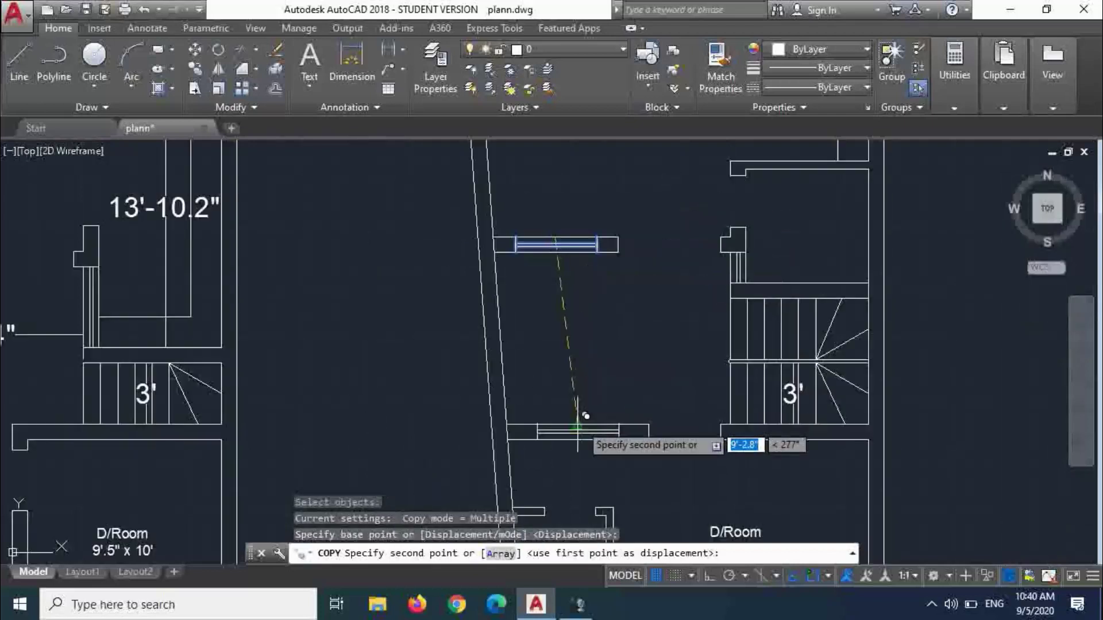
click(579, 426)
key(Escape)
- Examine the first floor plan's front projection, D/Room, stairs and hall in comparison with the ground floor plan
scroll(580, 305, down, 6)
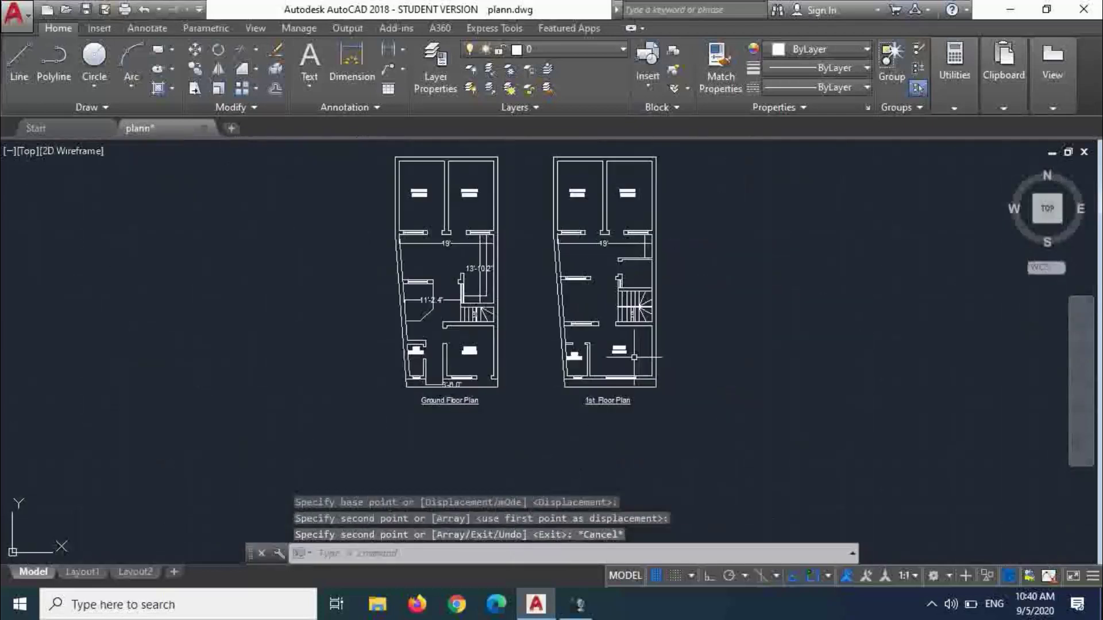
scroll(628, 389, up, 6)
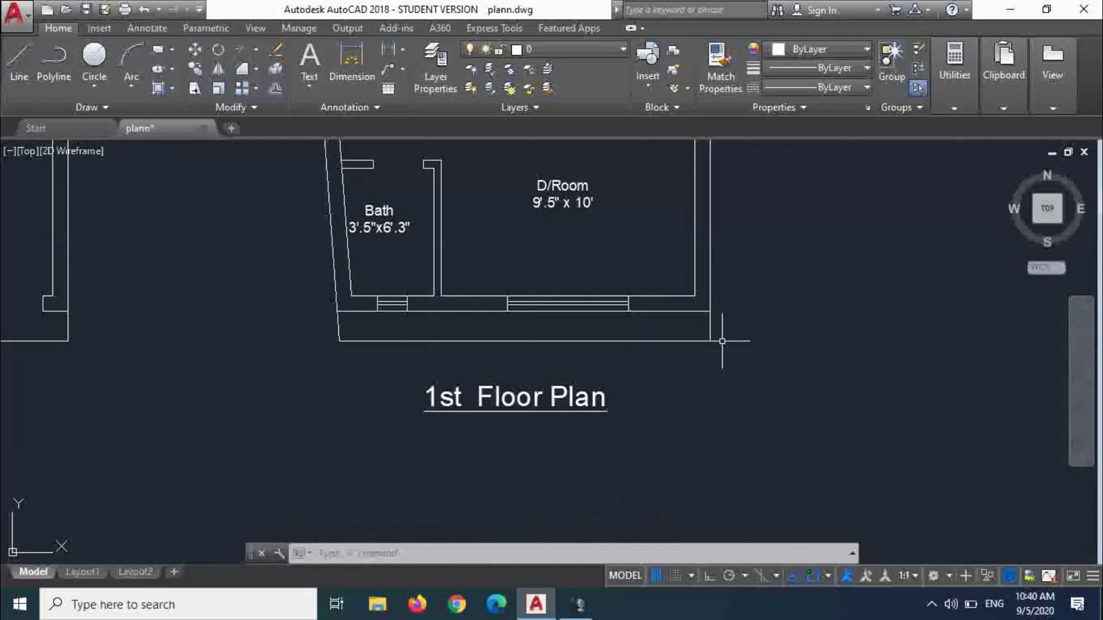
scroll(722, 342, down, 2)
scroll(722, 341, down, 4)
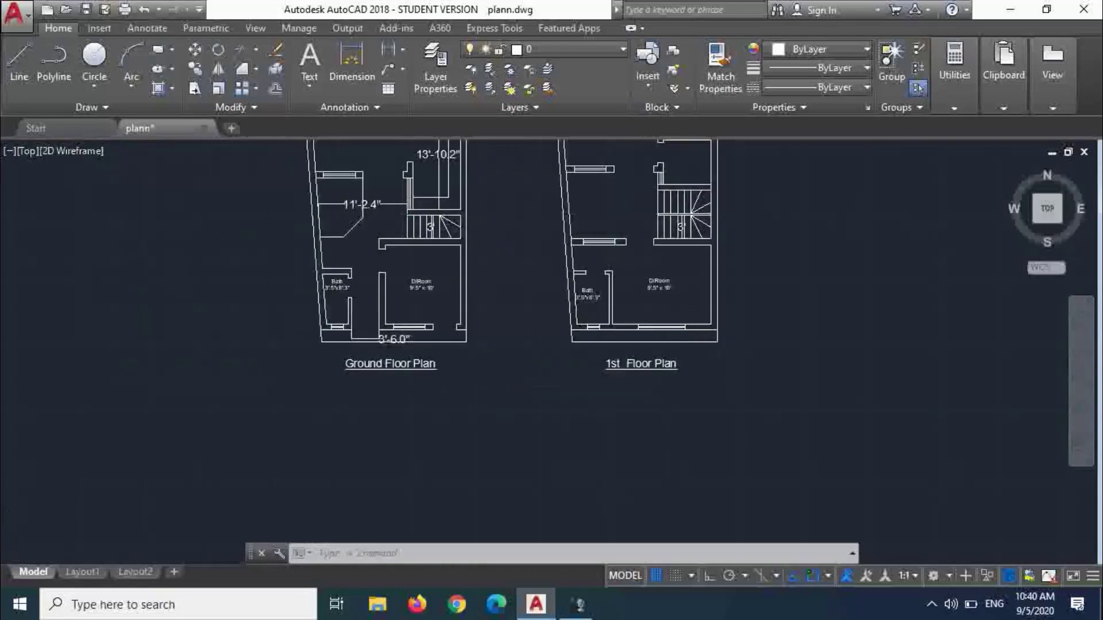
scroll(686, 314, up, 6)
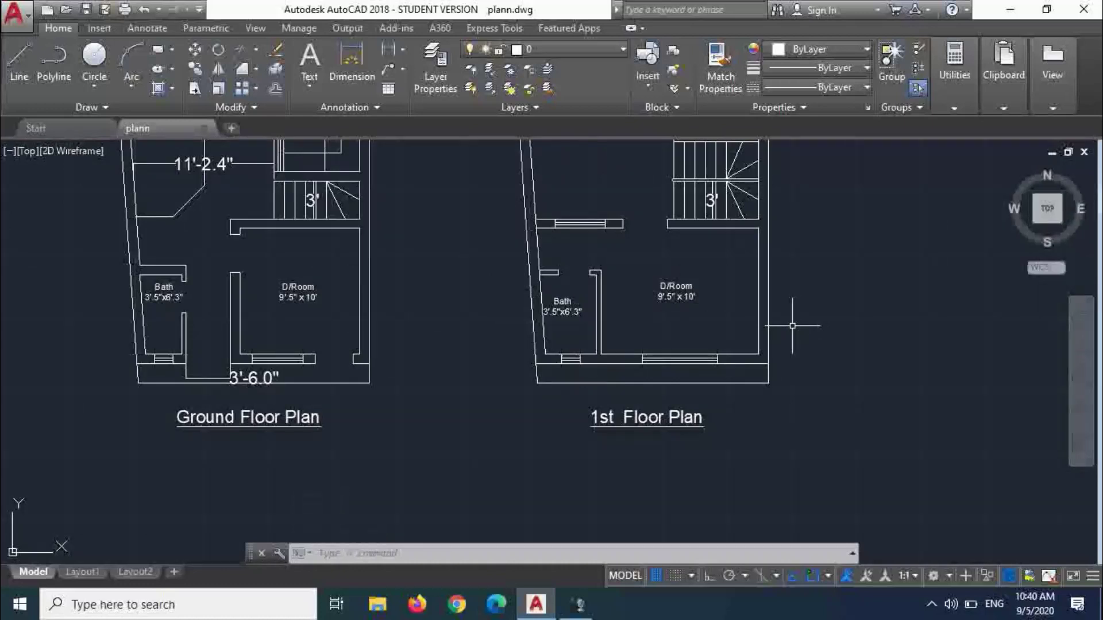
scroll(603, 405, down, 2)
scroll(630, 230, up, 2)
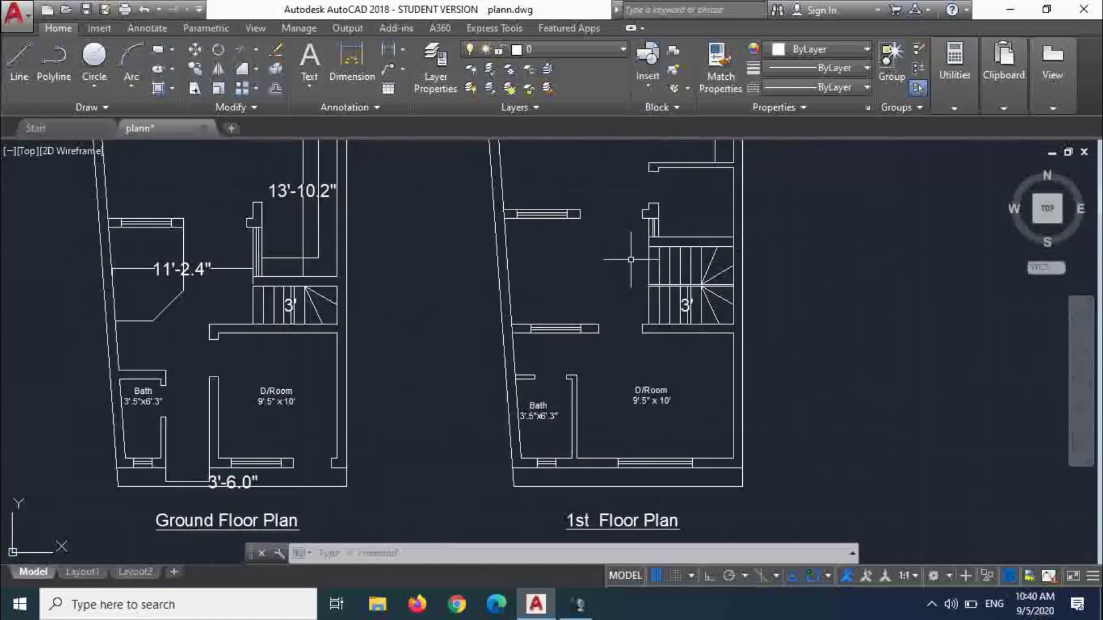
scroll(614, 231, down, 4)
scroll(615, 241, up, 5)
scroll(614, 251, down, 3)
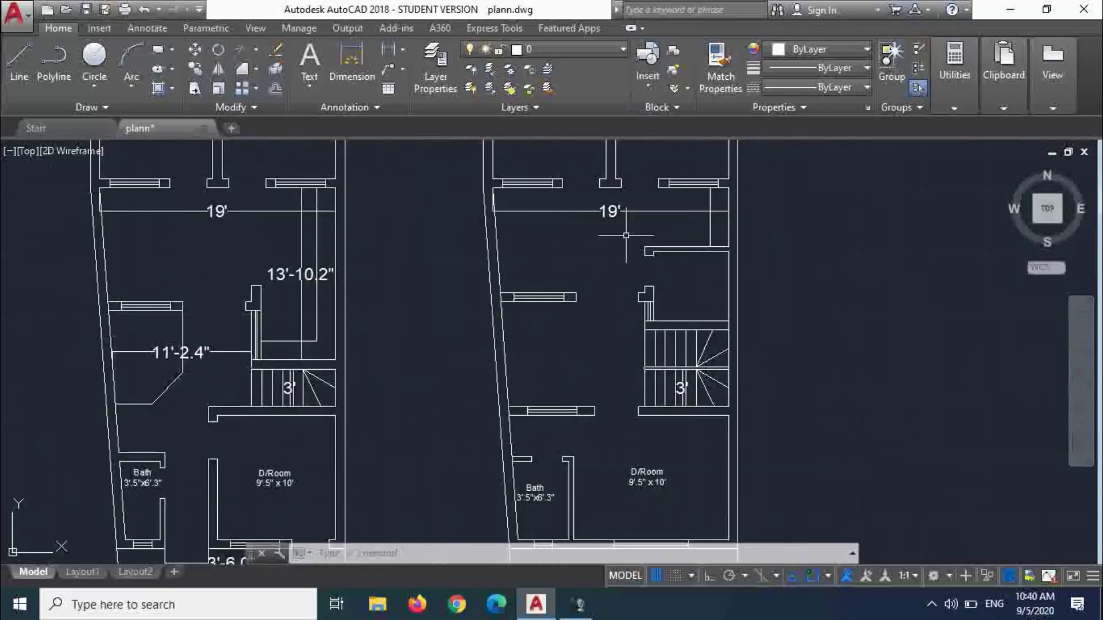
scroll(654, 392, up, 5)
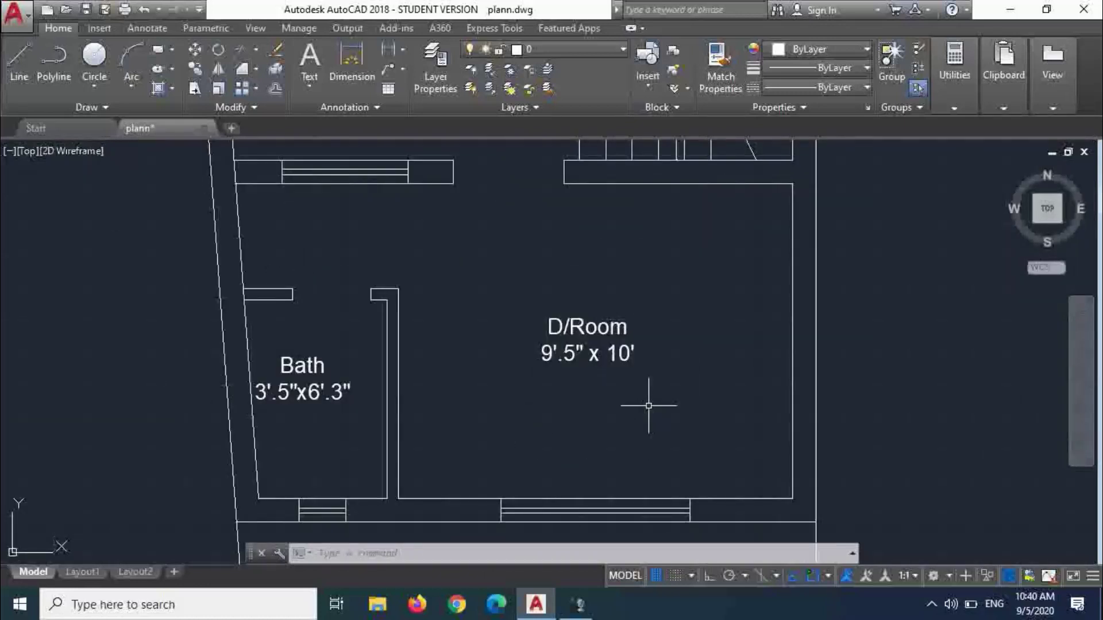
scroll(612, 329, down, 5)
- Offset the outer face of the first floor's front wall 9 inches into the front projection
scroll(603, 368, up, 4)
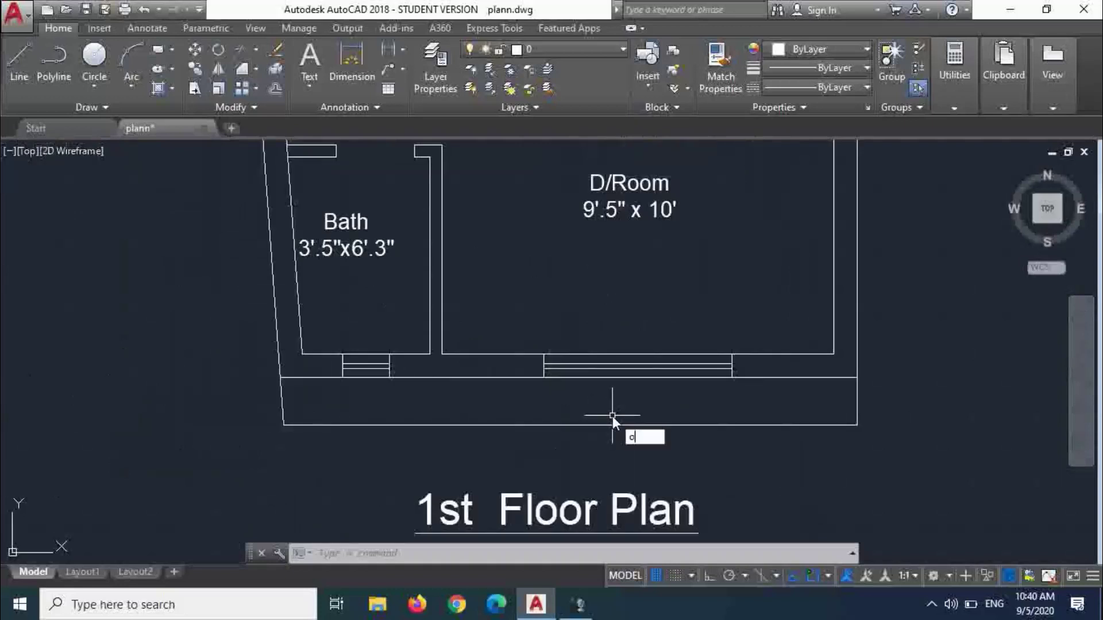
key(Return)
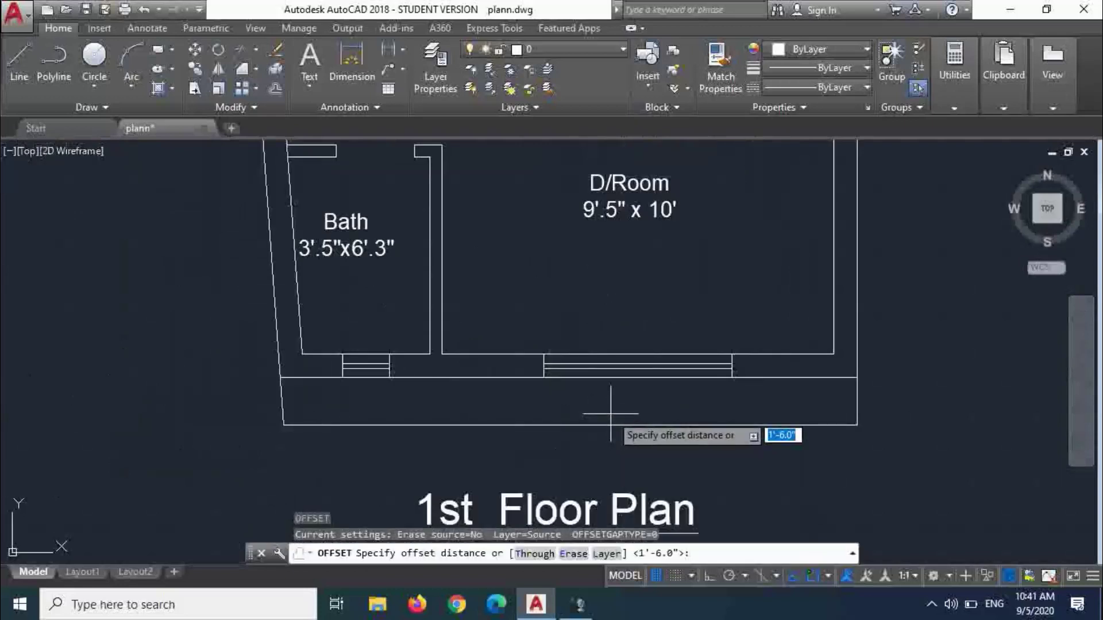
text(9)
key(Return)
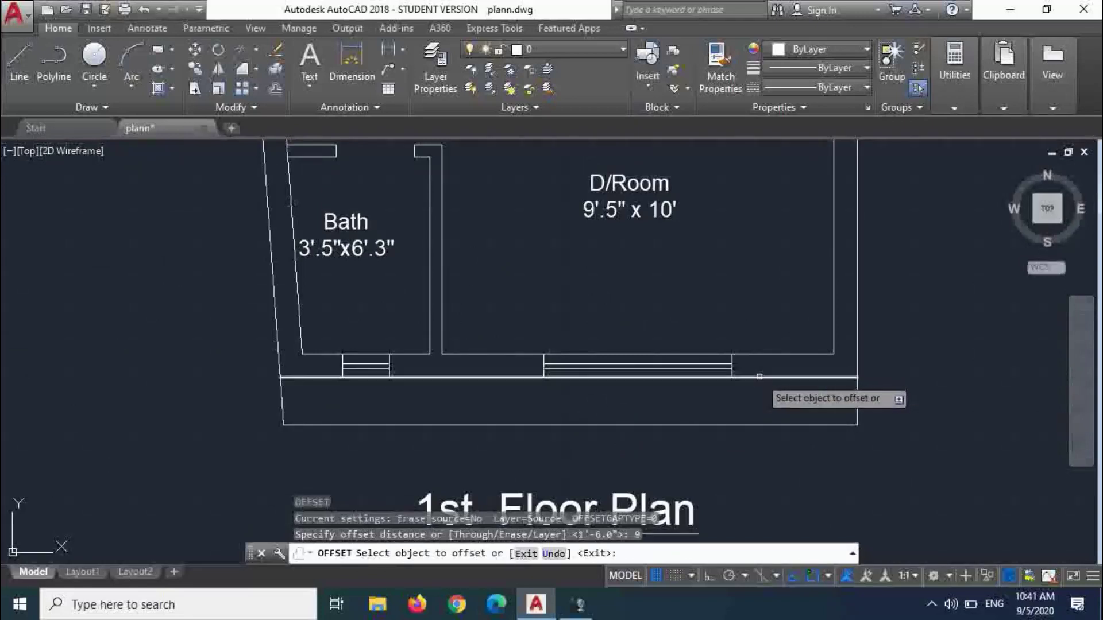
click(758, 377)
click(758, 396)
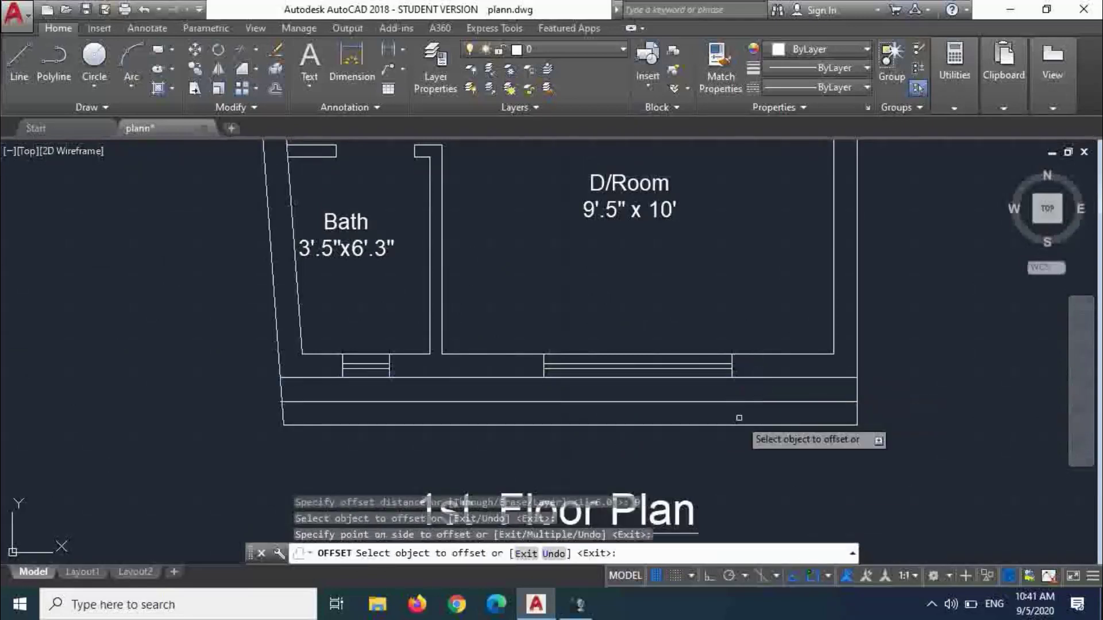
key(Escape)
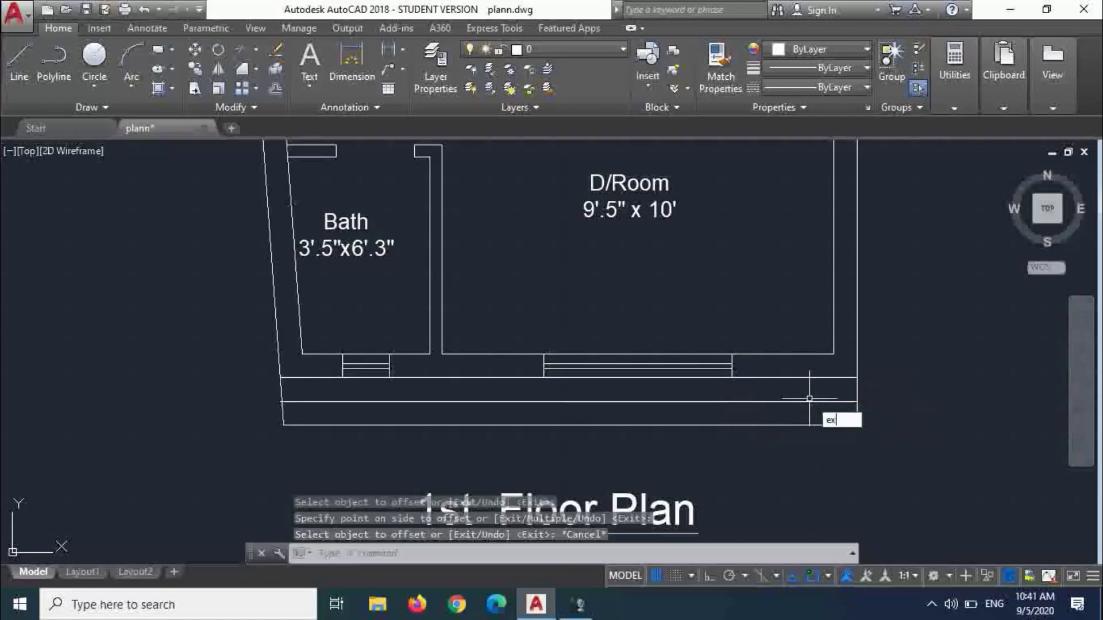
- Extend the inner face of the D/Room's outer side wall through to the front edge of the projection
text(ex)
key(Return)
key(Return)
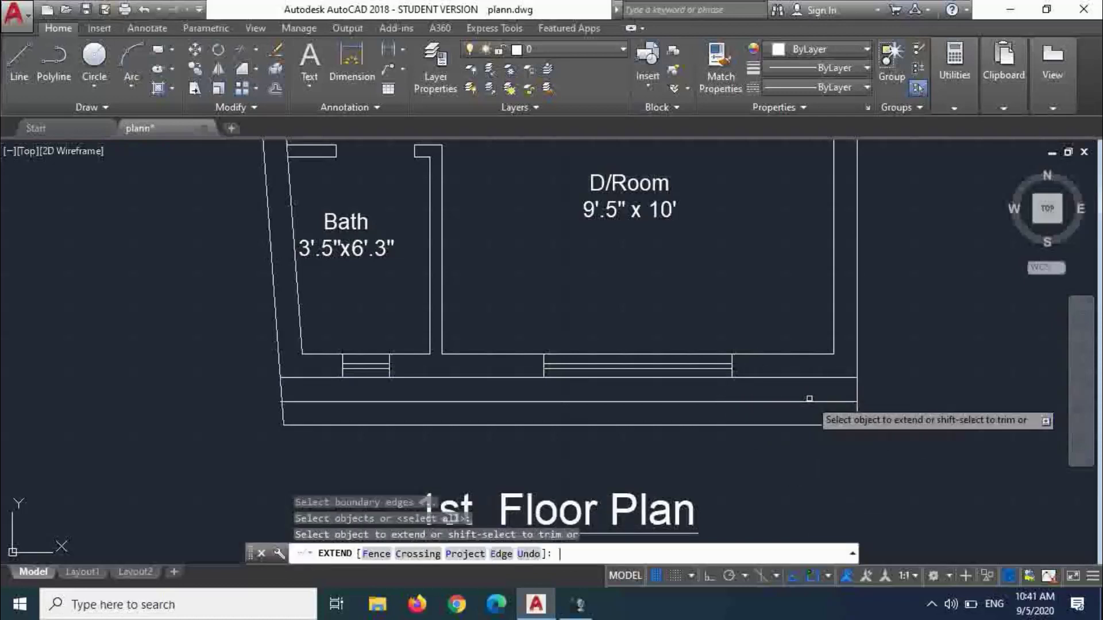
click(833, 303)
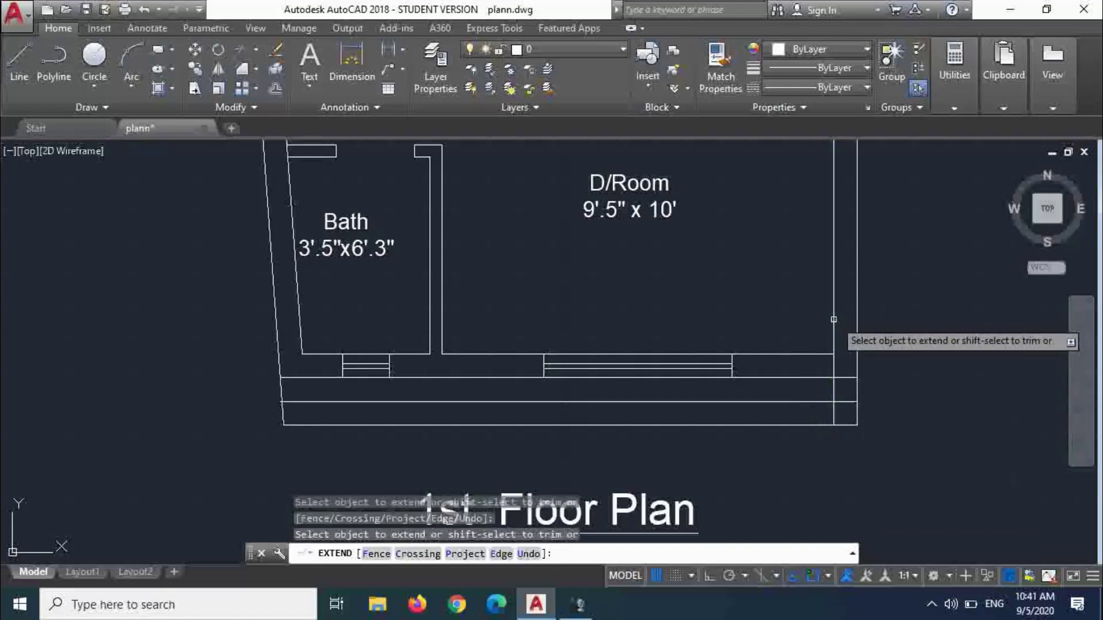
- Extend both faces of the partition between the Bath and D/Room through the front projection
click(459, 298)
click(435, 305)
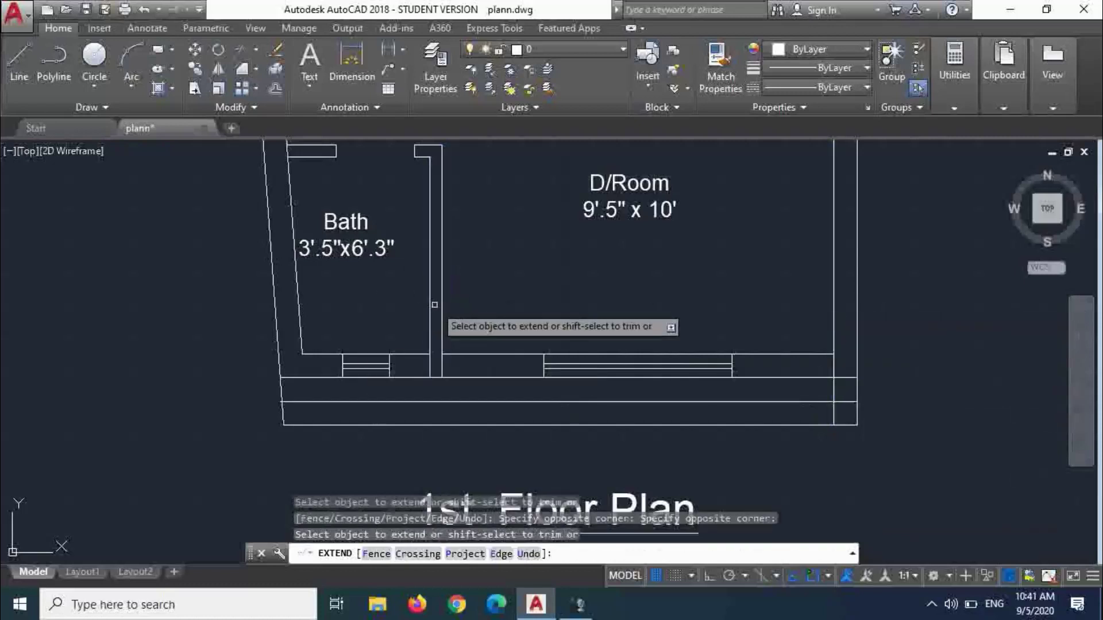
click(468, 301)
click(443, 287)
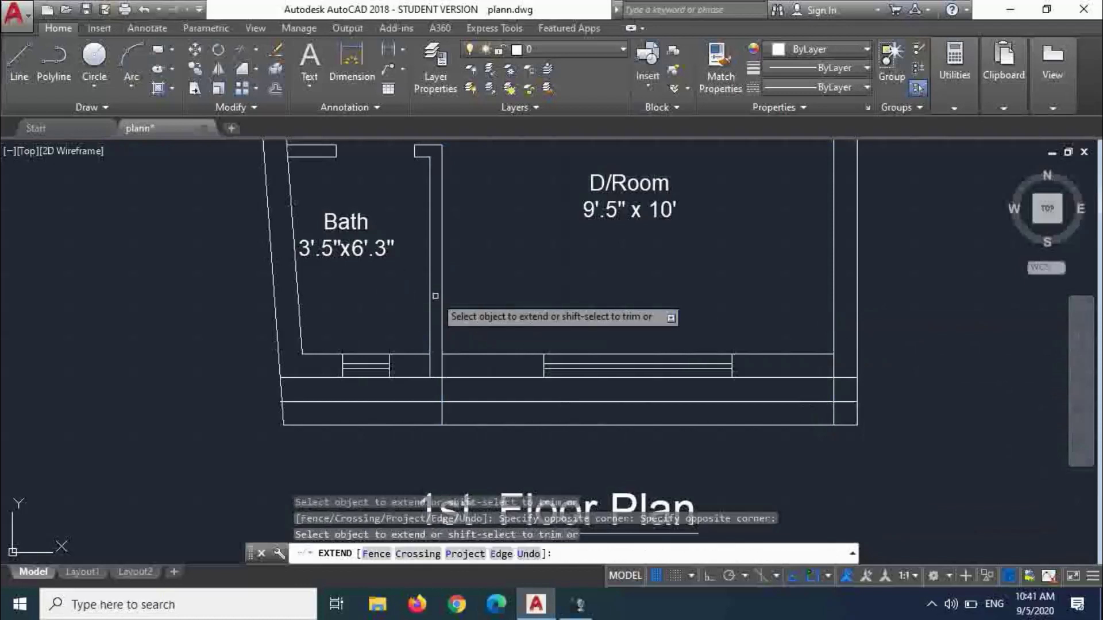
click(453, 302)
click(426, 296)
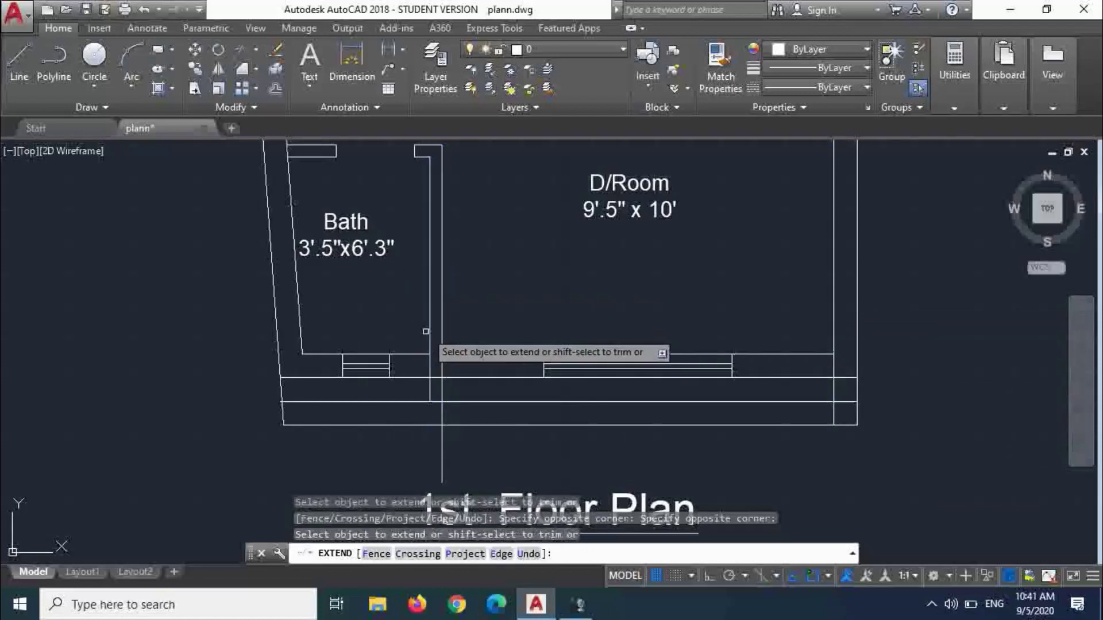
click(428, 332)
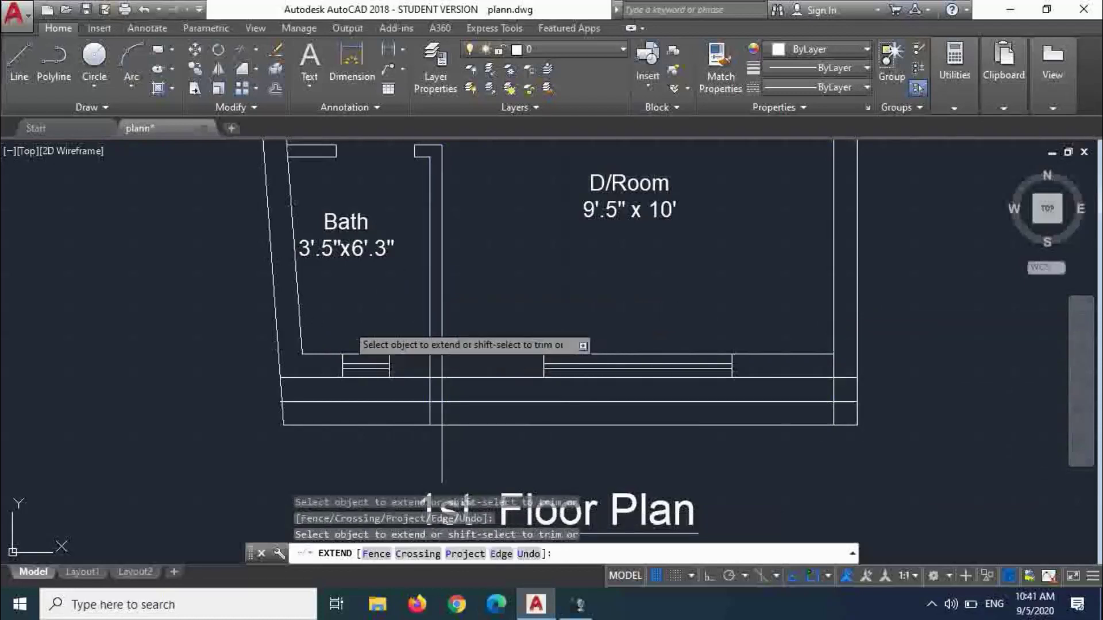
- Extend the inner face of the Bath's slanted outer wall to the front edge of the projection
click(347, 323)
click(289, 311)
click(307, 320)
click(294, 314)
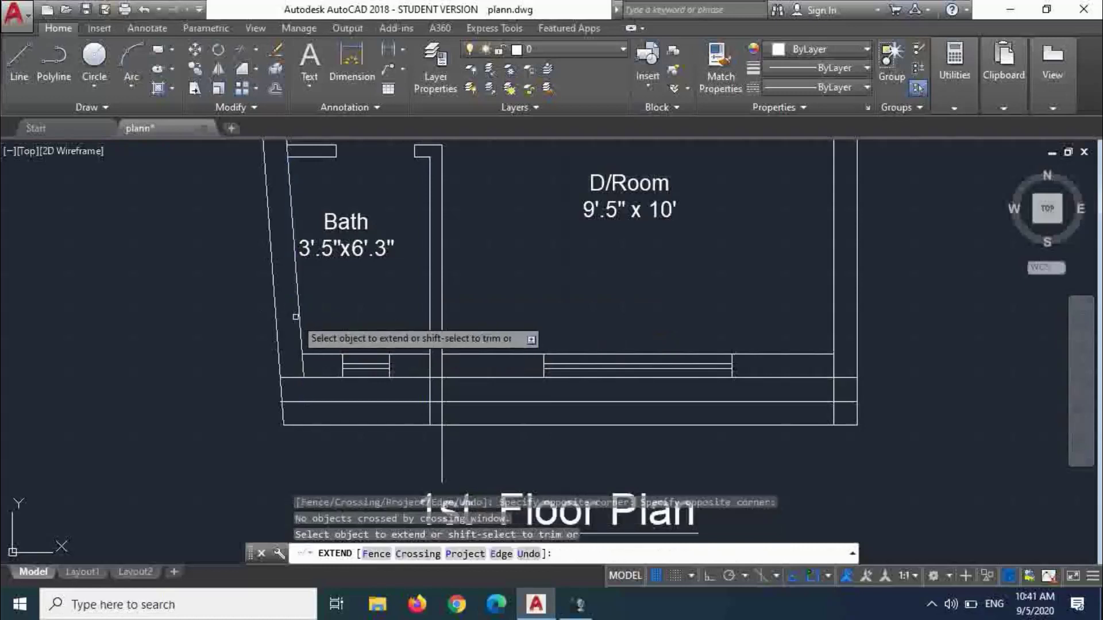
click(295, 317)
click(303, 330)
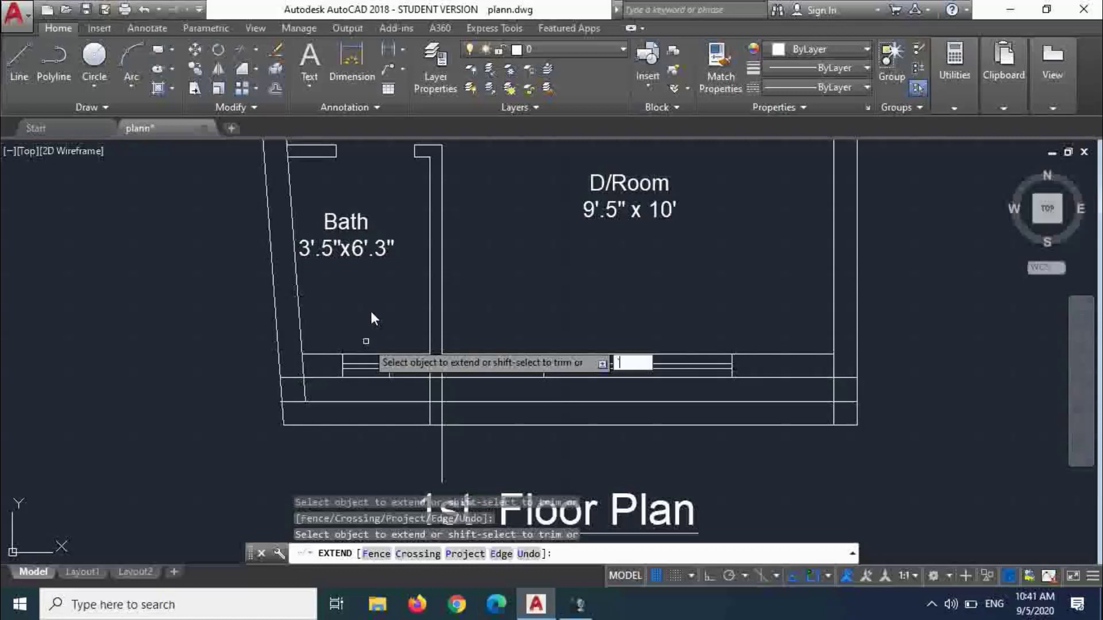
click(345, 324)
click(289, 335)
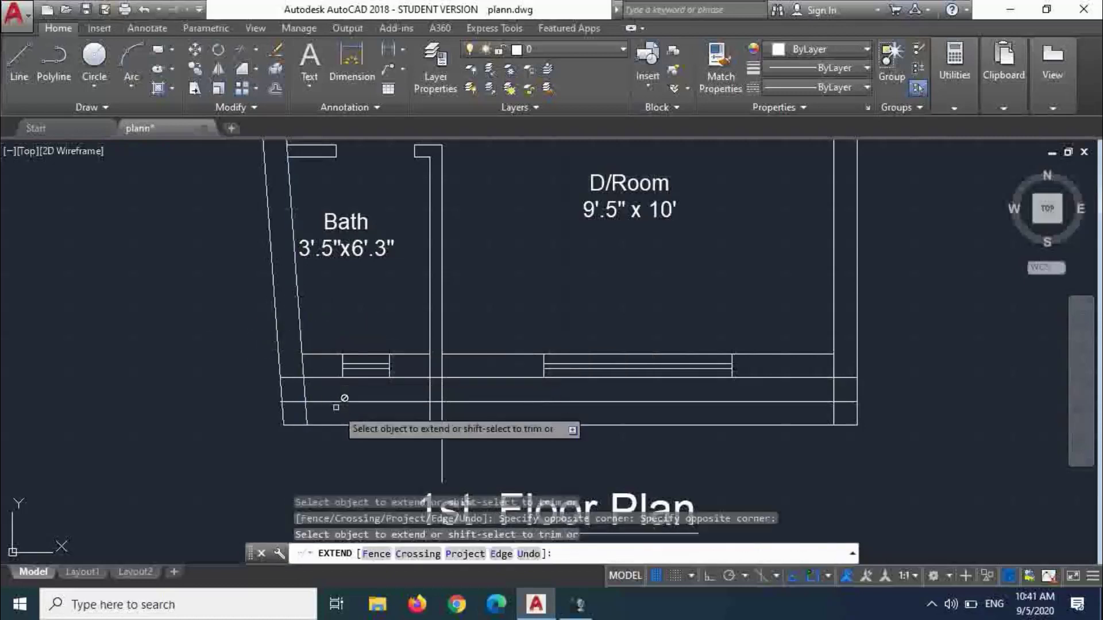
- Trim the two horizontal front wall lines where they cross the thickness of the Bath's slanted outer wall
key(Escape)
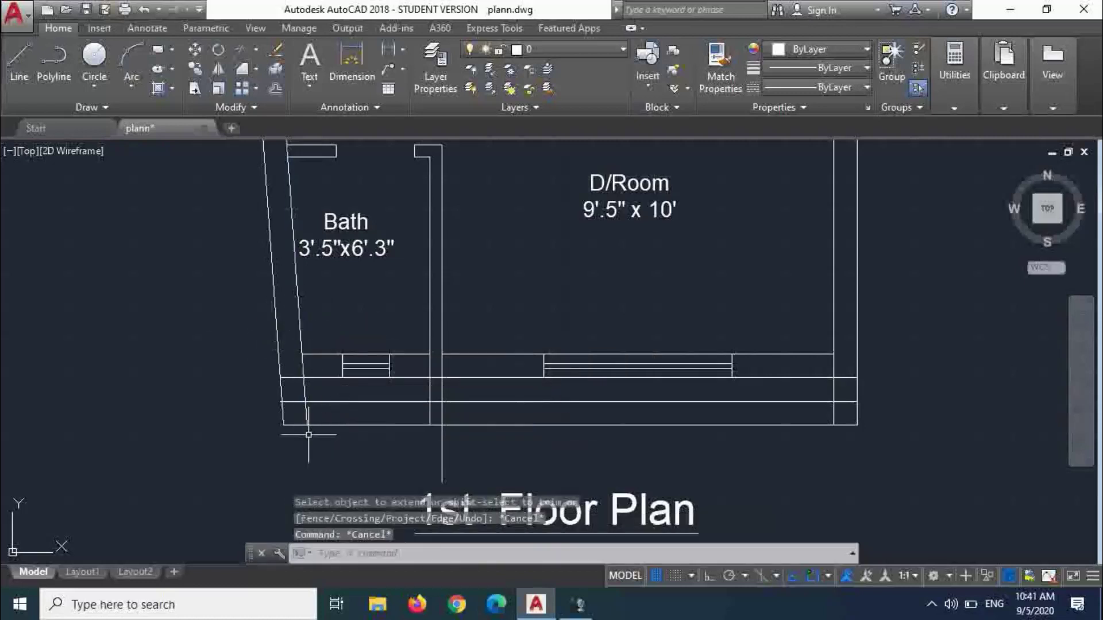
text(tr)
key(Return)
key(Return)
scroll(270, 419, up, 4)
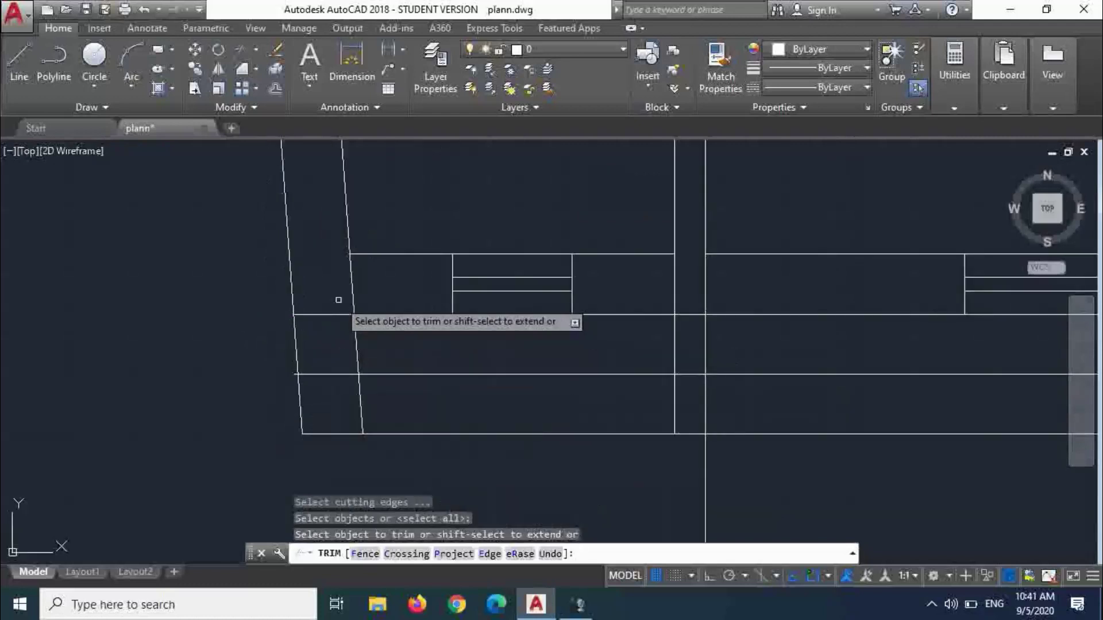
click(338, 299)
click(322, 394)
scroll(288, 369, up, 3)
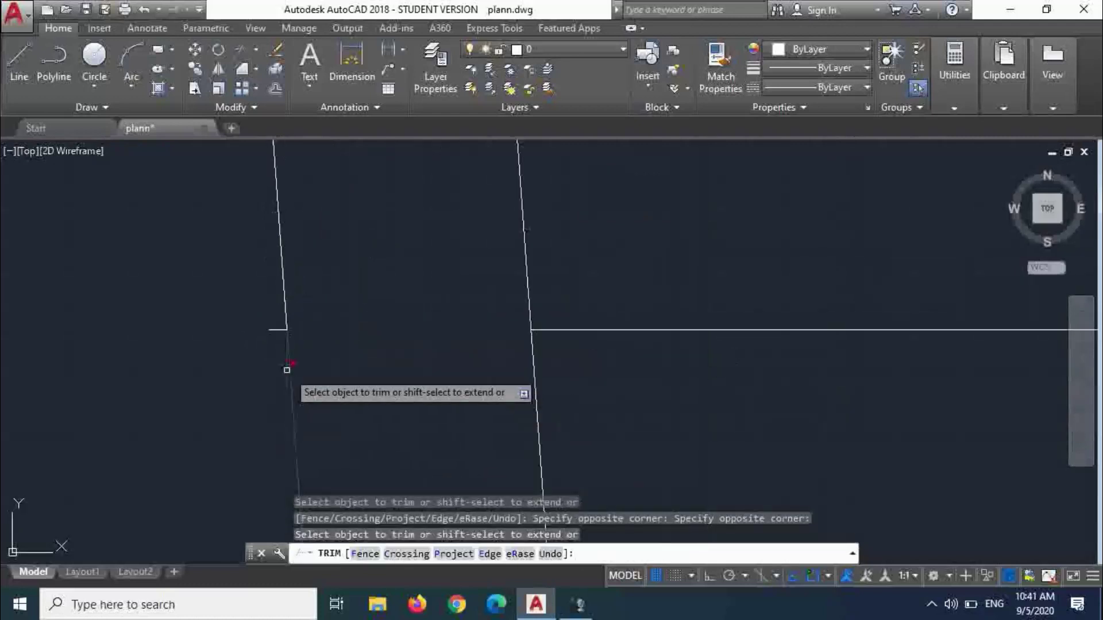
- Erase the leftover line stub protruding outside the Bath's slanted outer wall
key(Escape)
click(269, 332)
key(Delete)
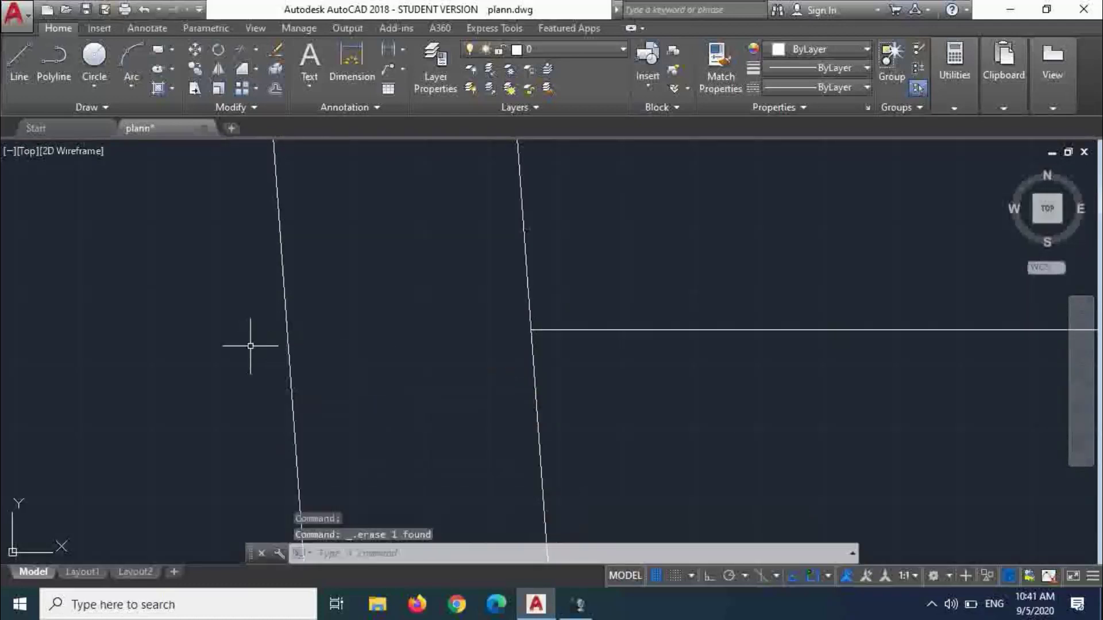
scroll(231, 412, down, 3)
scroll(354, 400, down, 2)
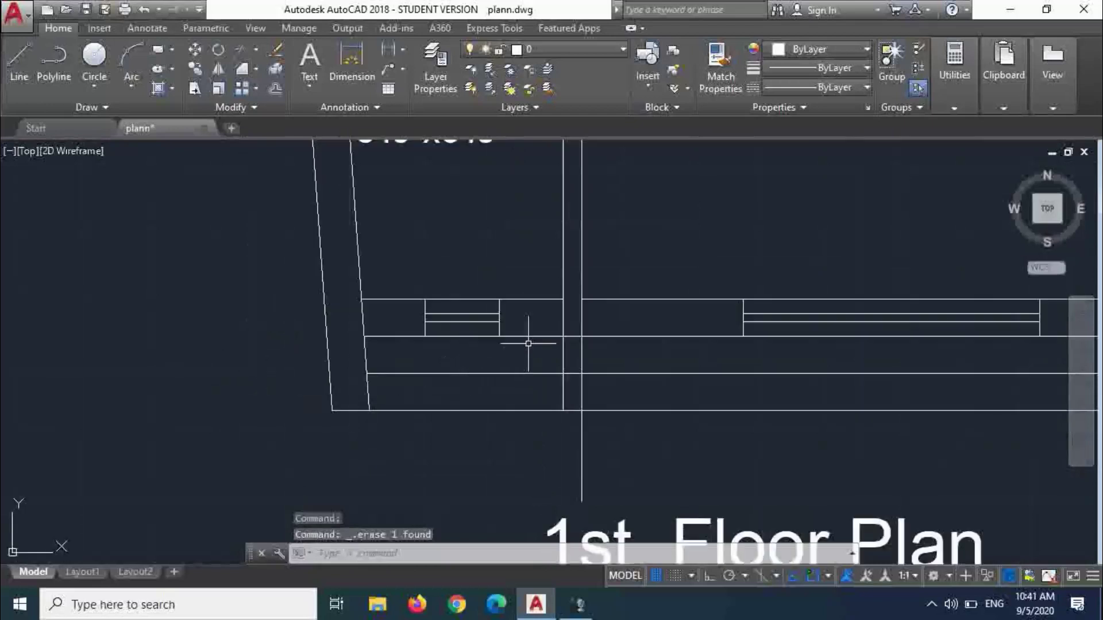
- Trim the new front wall's inner line between the two faces of the Bath and D/Room partition
text(t)
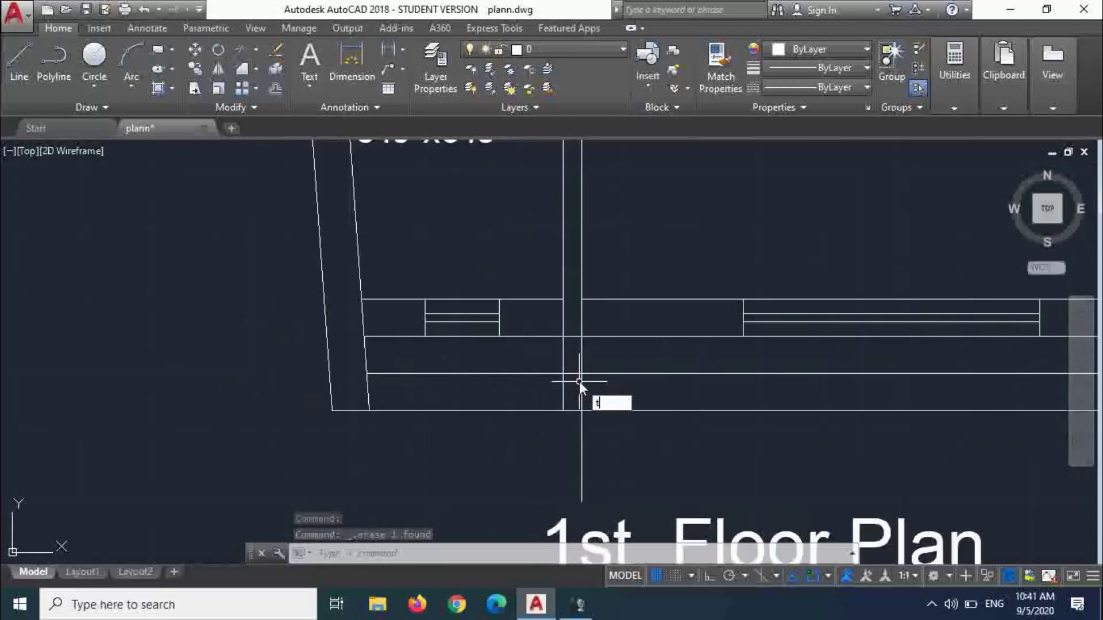
text(r)
key(Return)
key(Return)
click(569, 374)
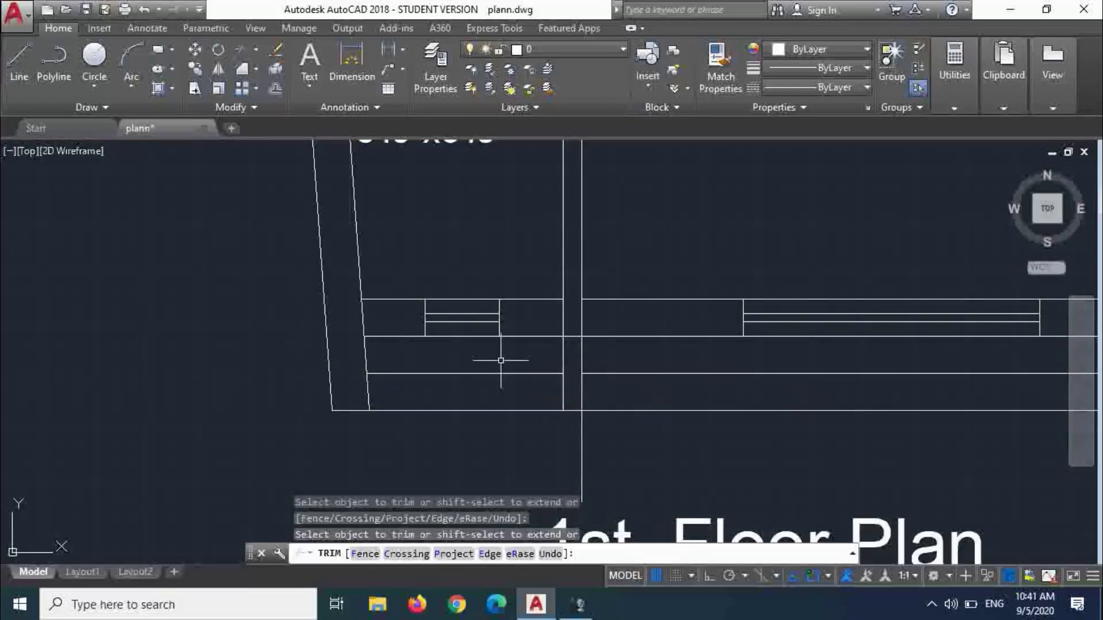
key(Escape)
text(mo)
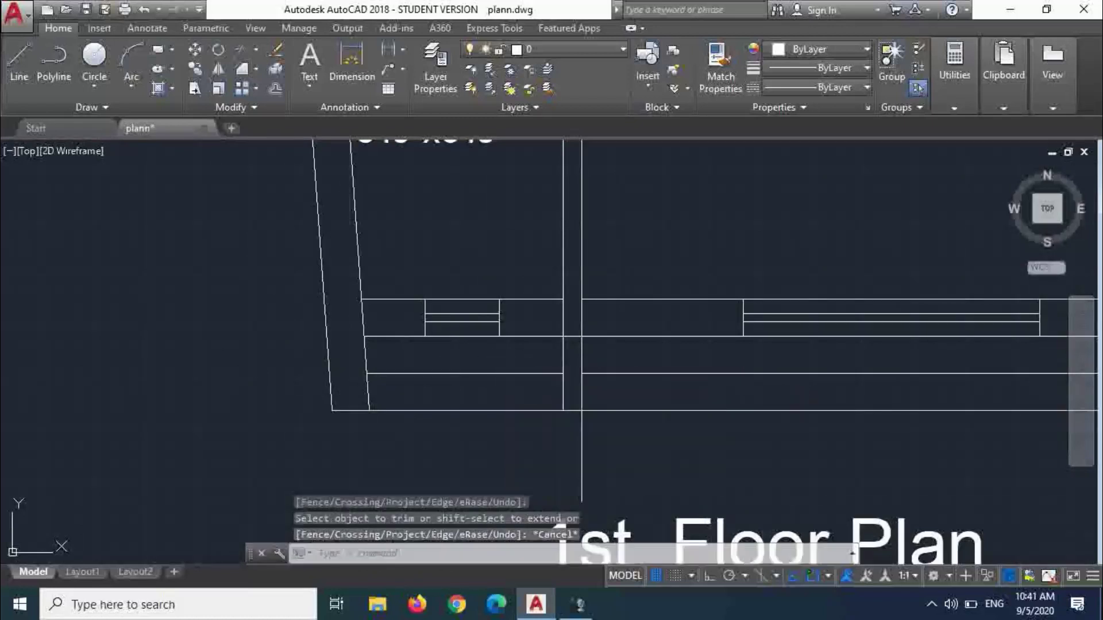
key(Return)
scroll(883, 321, up, 2)
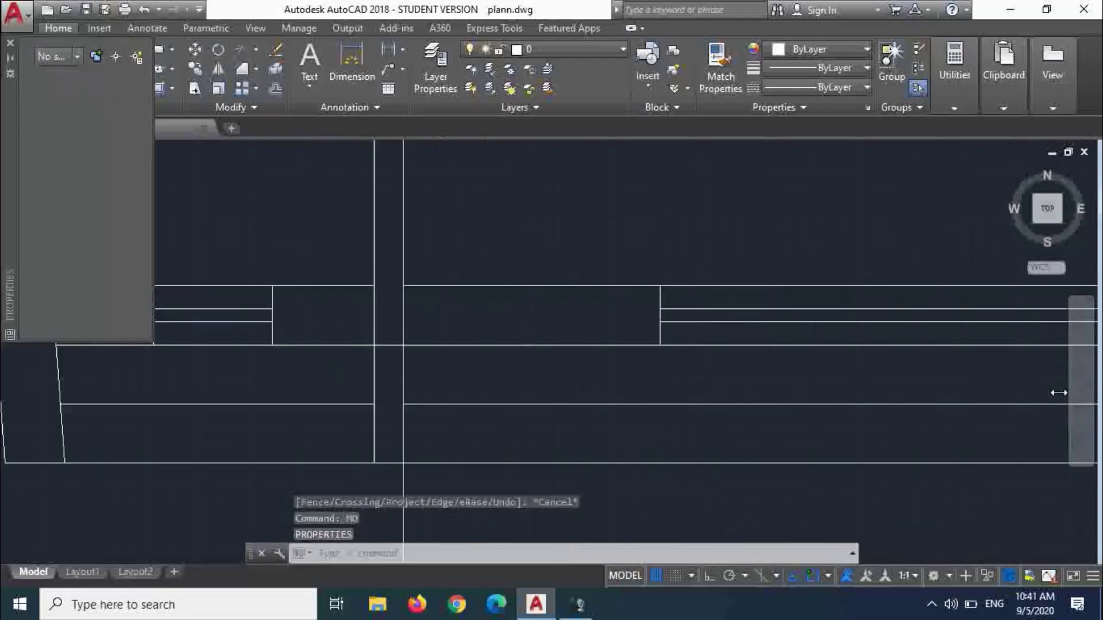
click(10, 43)
scroll(118, 308, up, 3)
scroll(448, 258, down, 3)
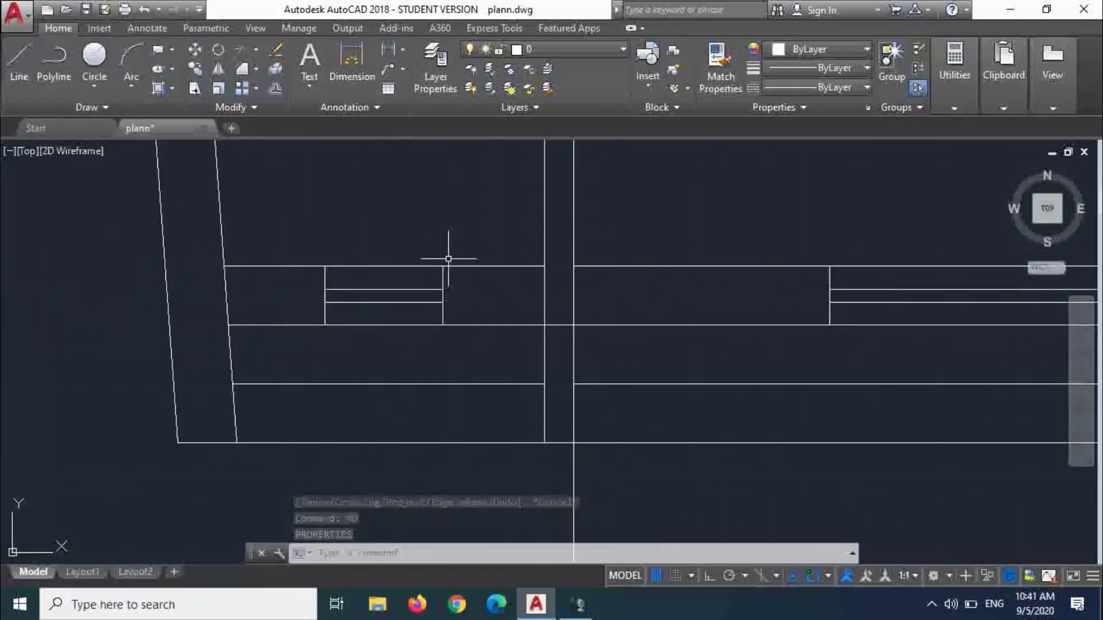
- Move the Bath window from the old front wall into the new front wall at the projection's edge
scroll(345, 304, up, 3)
text(m)
key(Return)
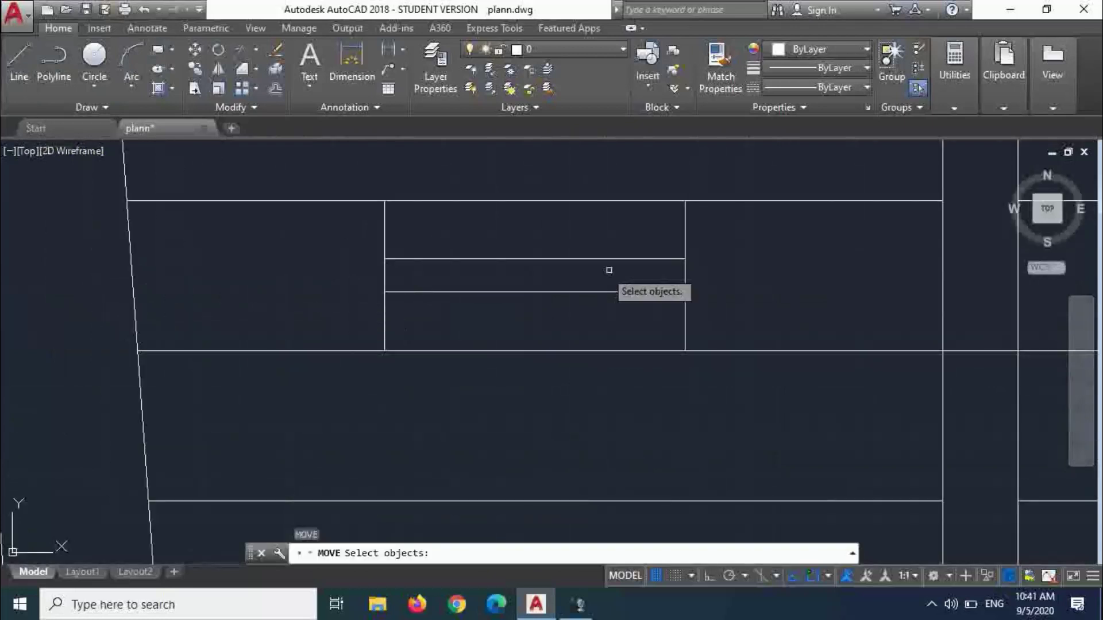
click(750, 313)
click(295, 224)
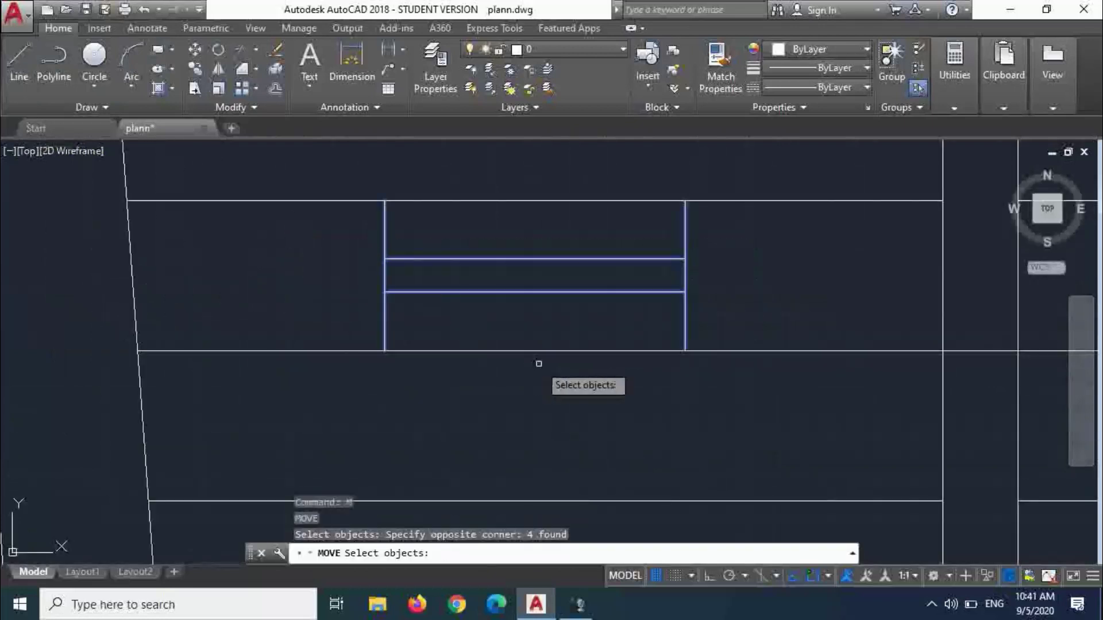
key(Return)
click(530, 199)
scroll(534, 206, down, 3)
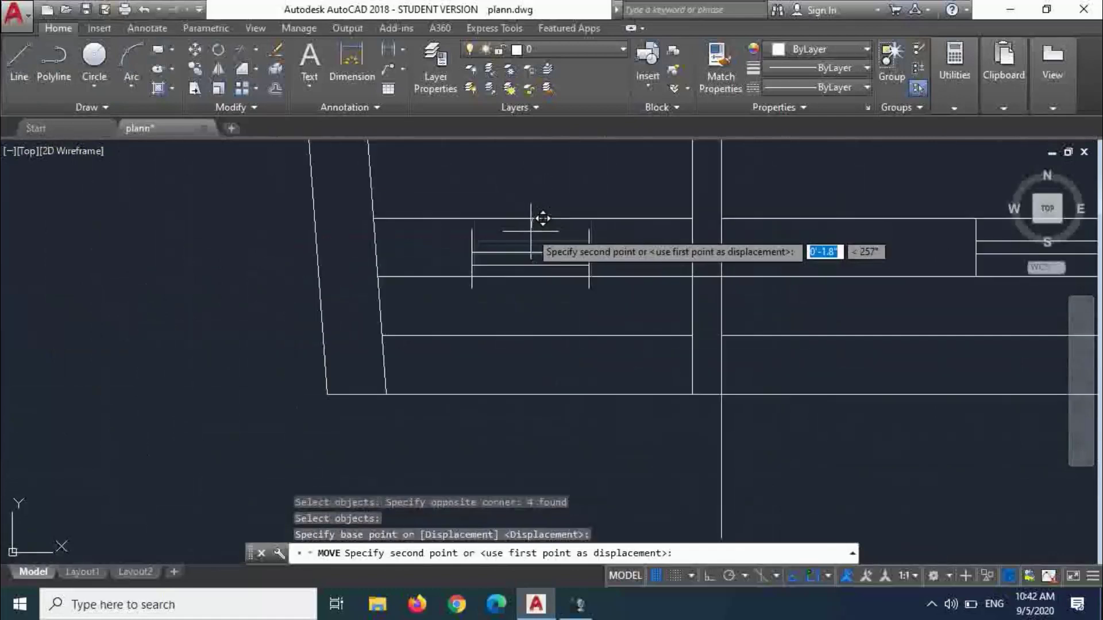
click(544, 322)
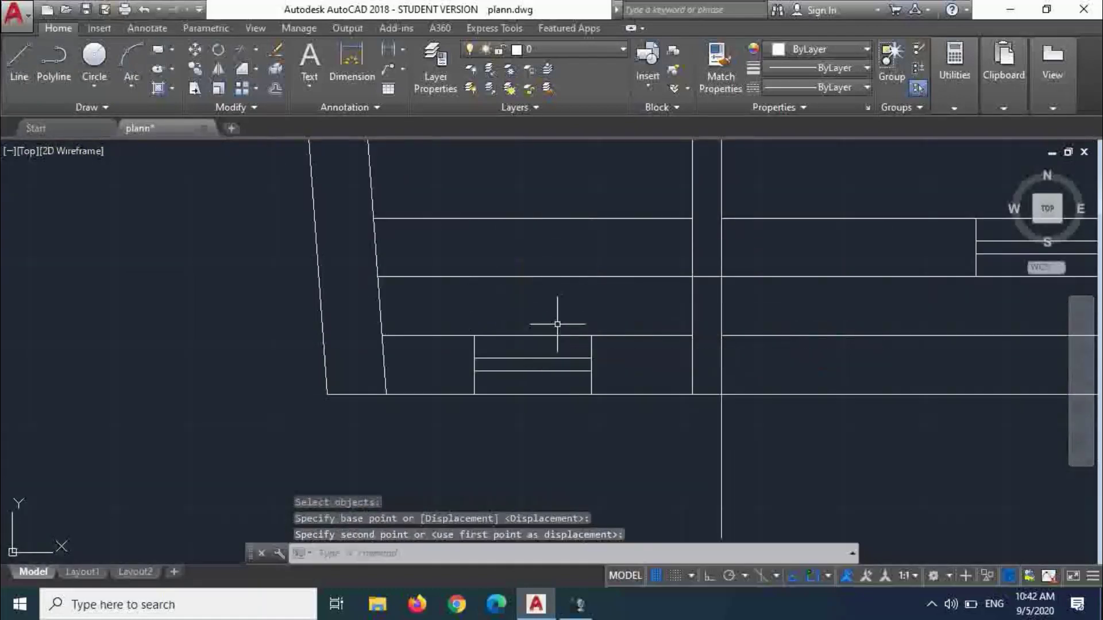
key(Escape)
click(599, 296)
click(505, 217)
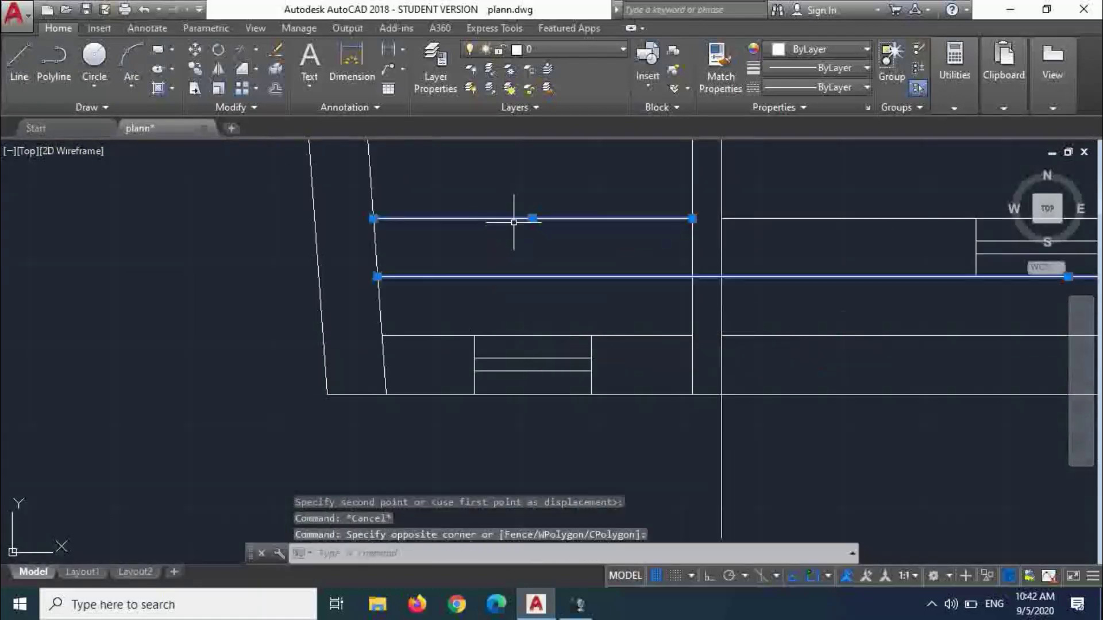
key(Escape)
- Move the D/Room window straight out from the old front wall into the new front wall
scroll(547, 280, down, 3)
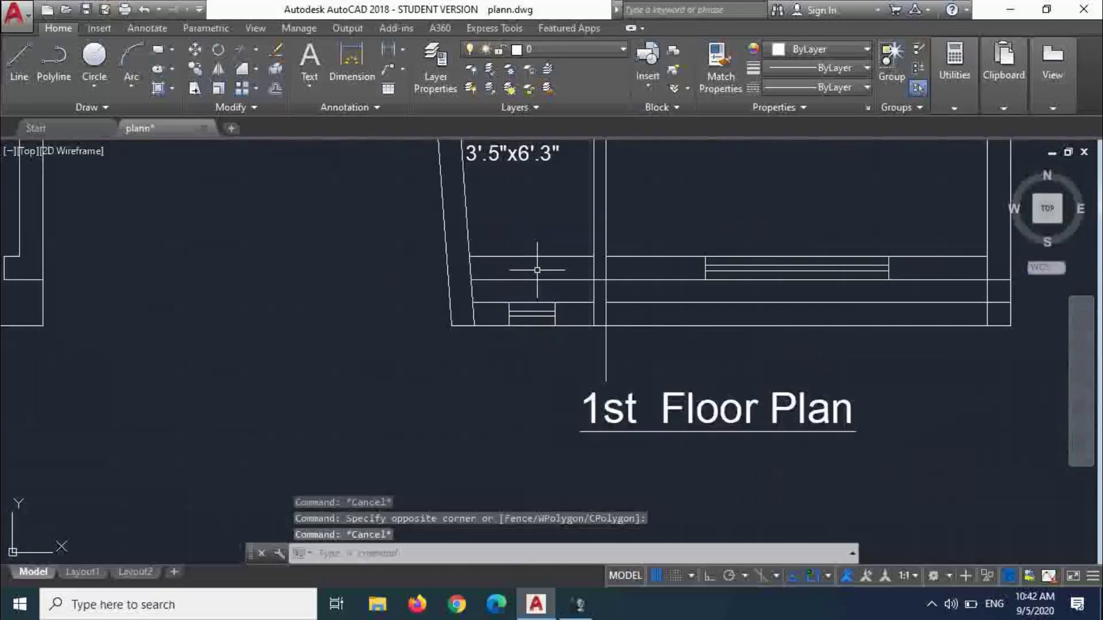
scroll(908, 282, up, 2)
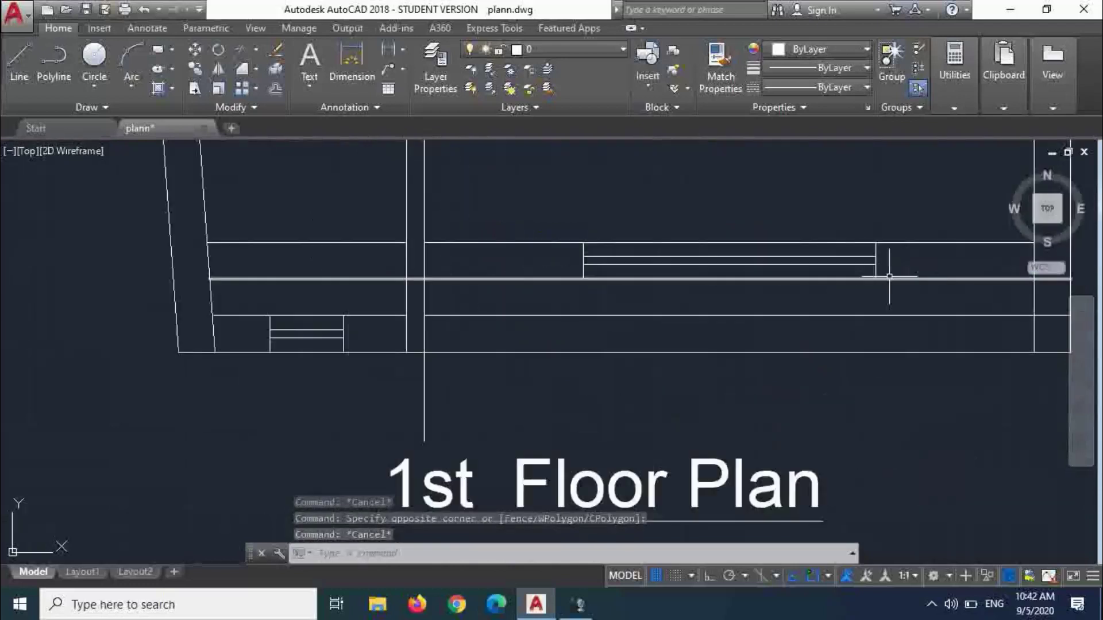
text(M)
key(Return)
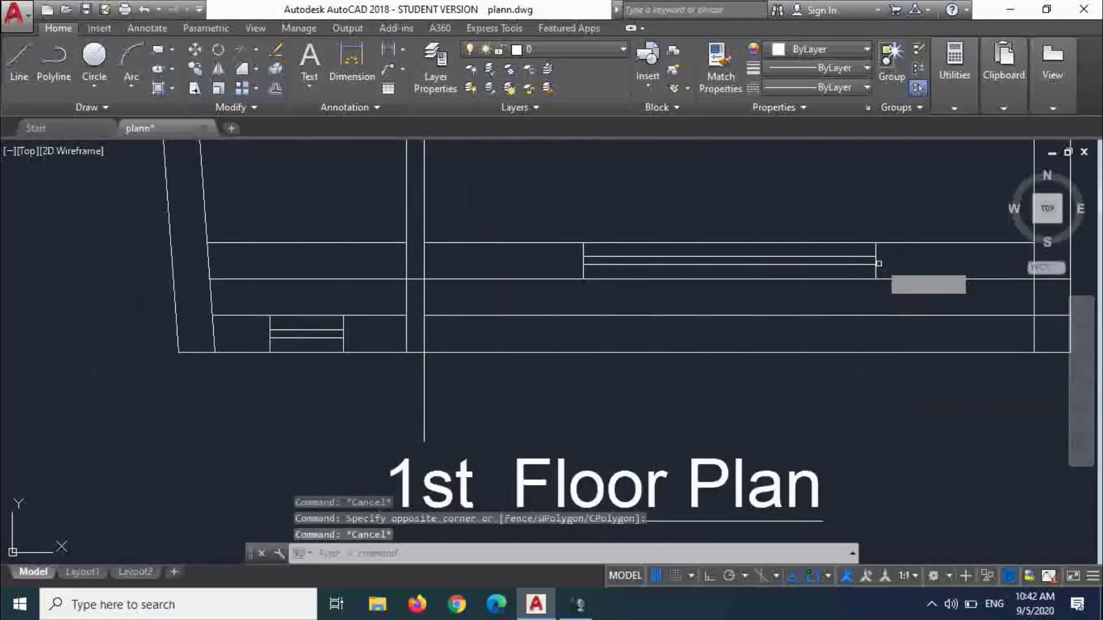
click(888, 248)
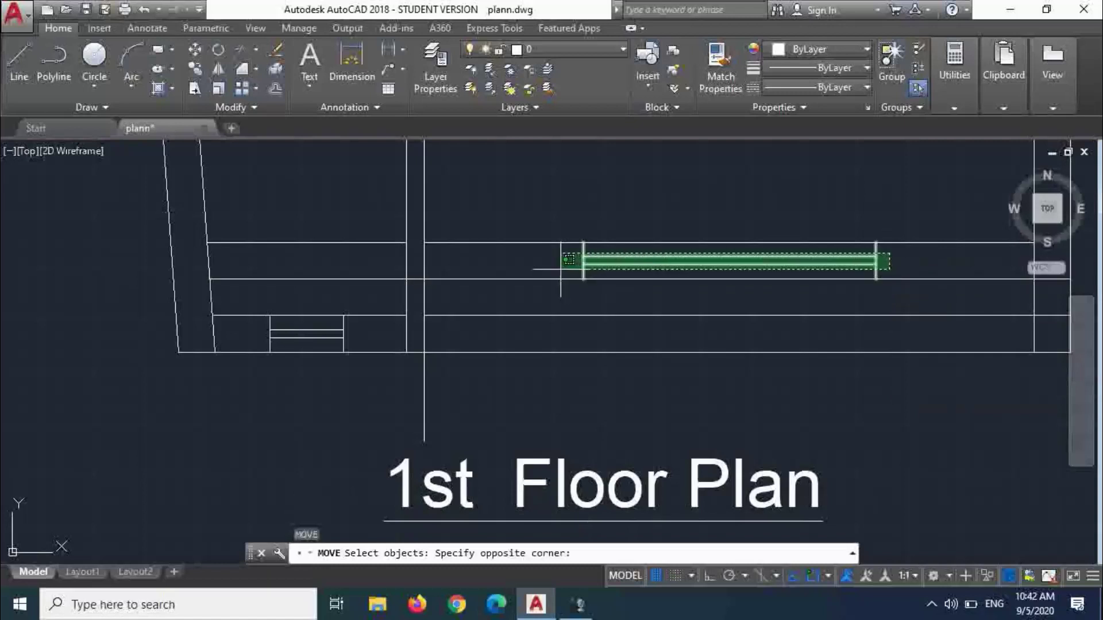
click(586, 271)
key(Return)
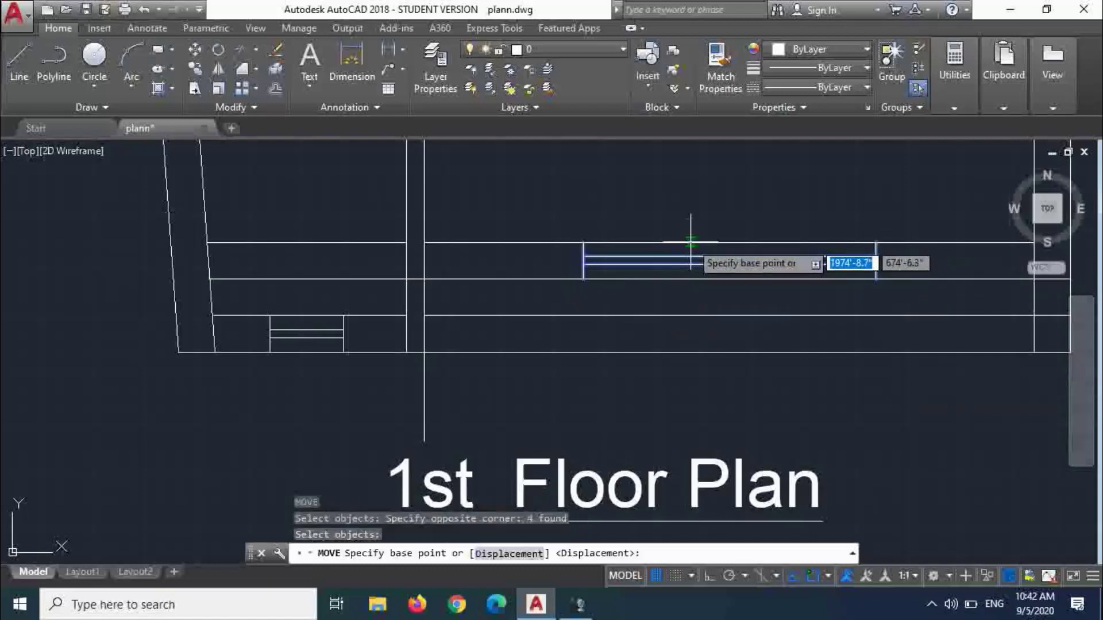
click(735, 242)
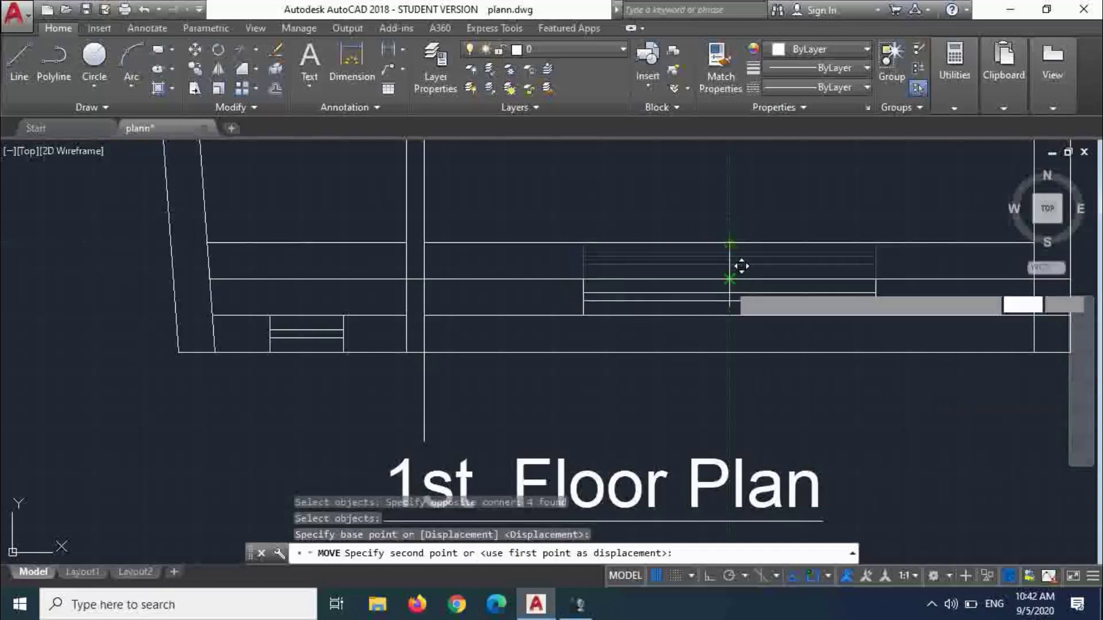
key(Escape)
- Erase the old front wall's inner and outer lines across the Bath and D/Room
click(747, 299)
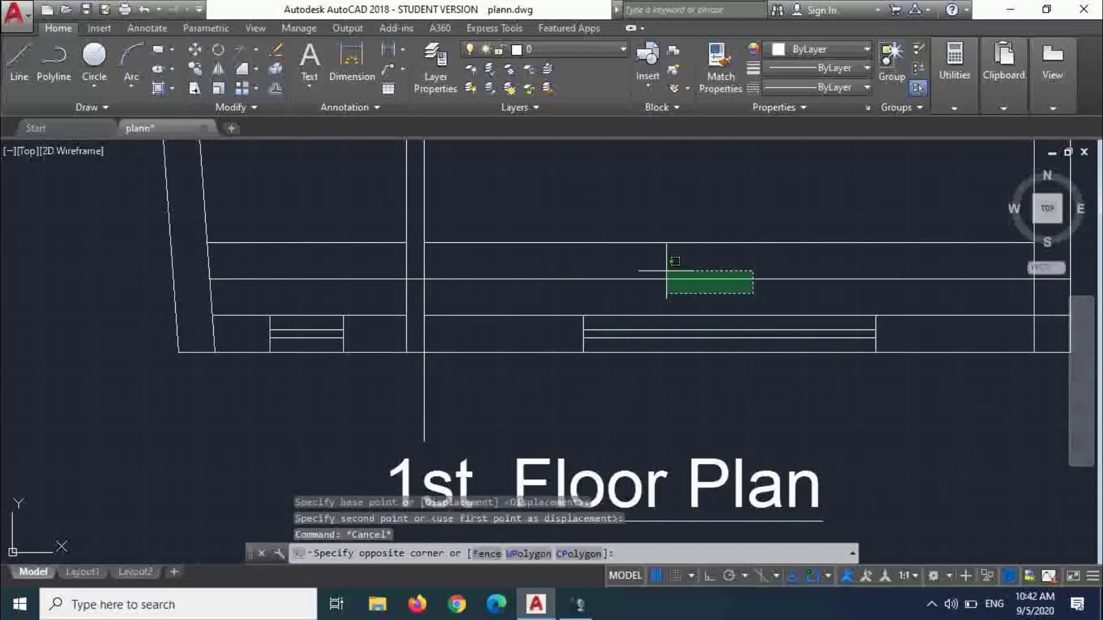
click(574, 242)
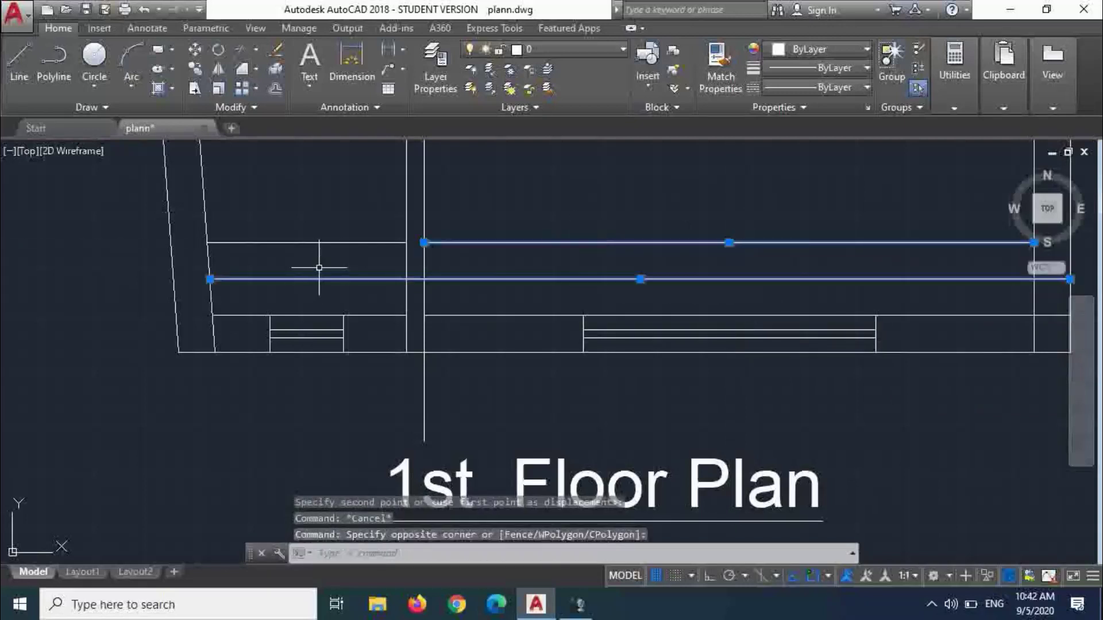
key(Delete)
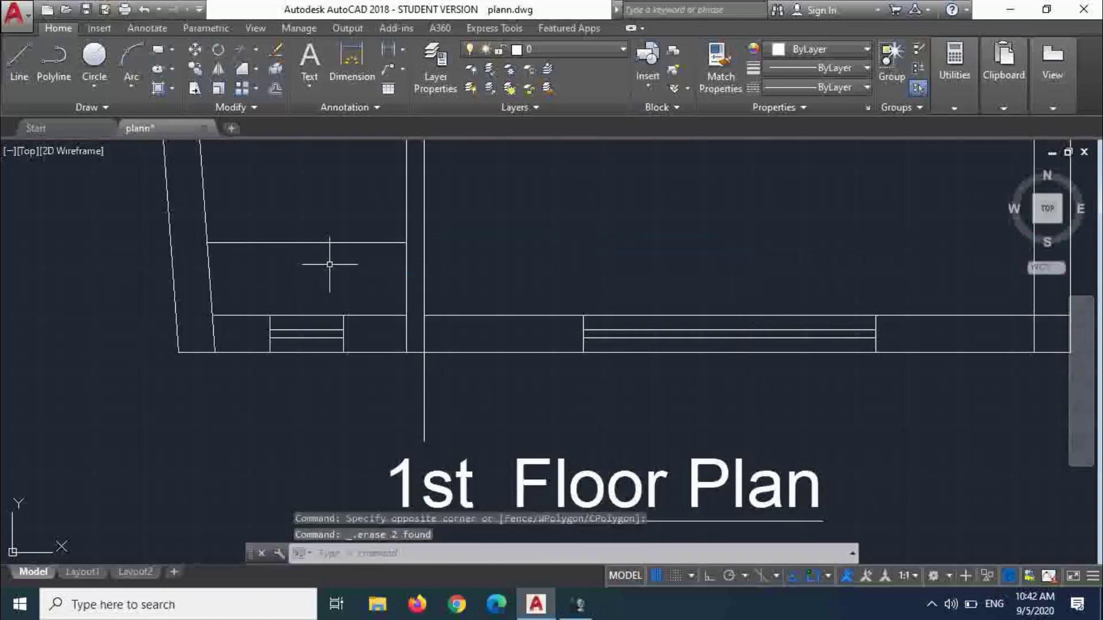
click(336, 249)
click(331, 244)
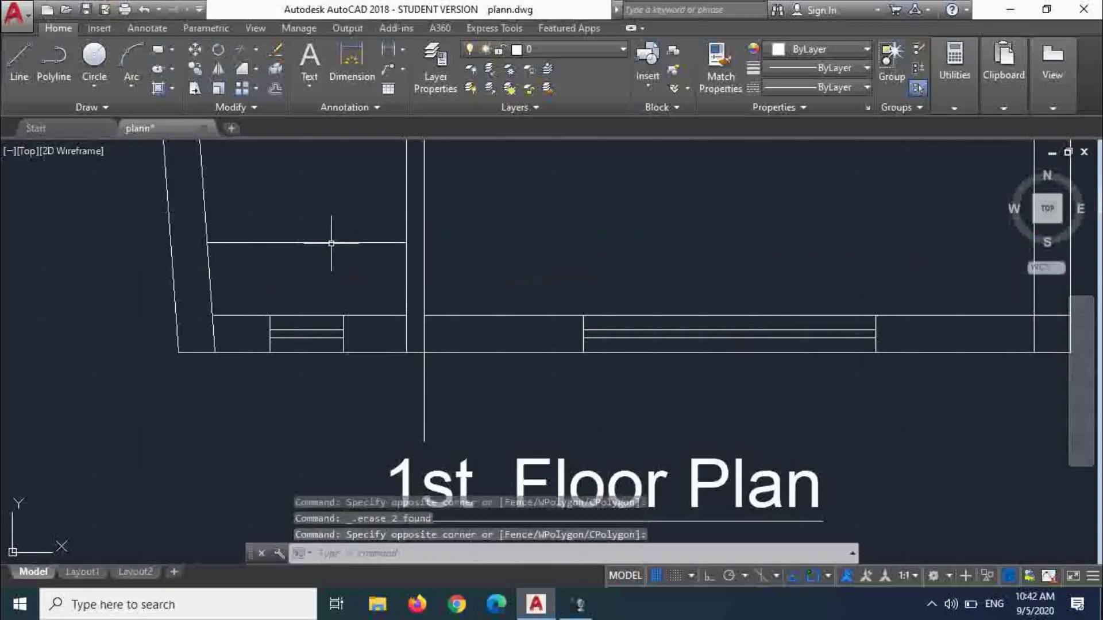
click(331, 243)
key(Delete)
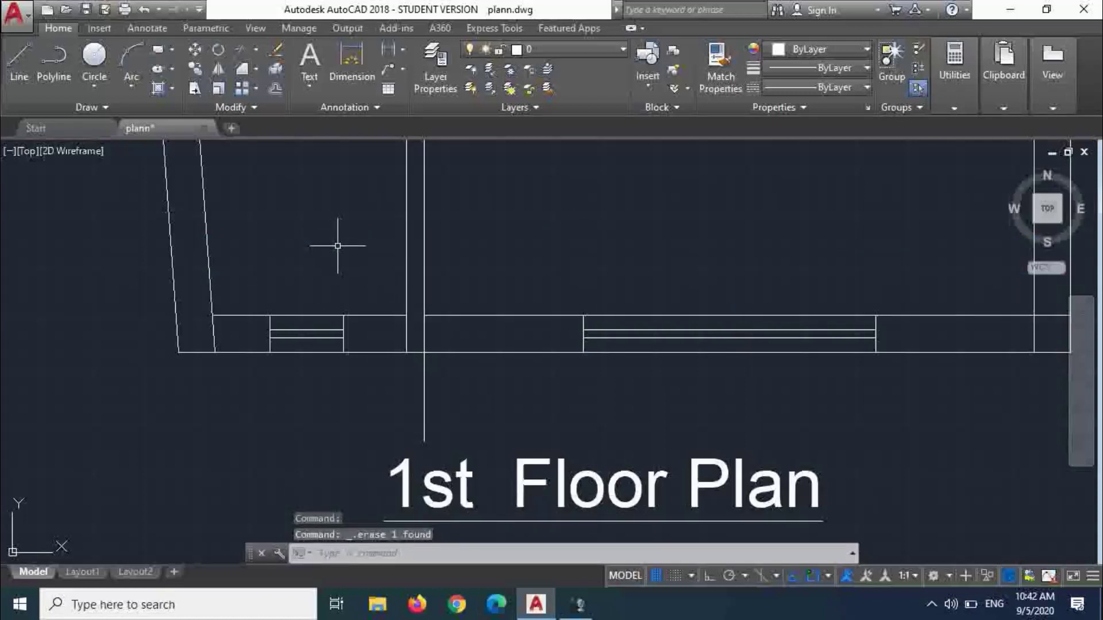
- Trim the partition line that overshoots the new front wall's outer edge
text(tr)
key(Return)
key(Return)
click(464, 375)
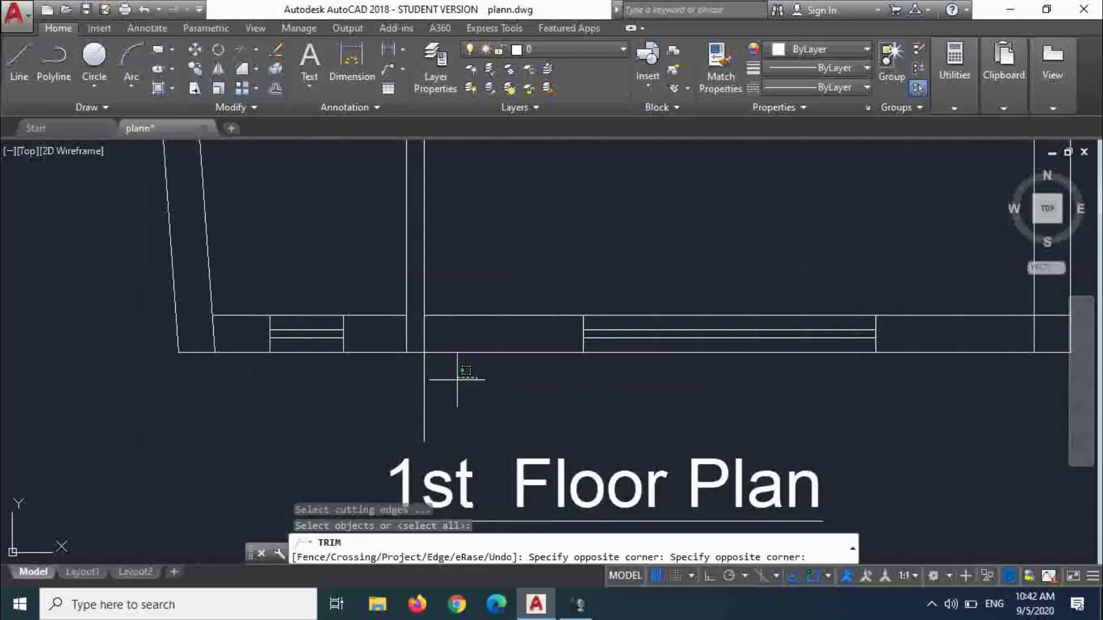
click(410, 378)
- Trim the inner faces of the D/Room's side wall and the Bath's slanted wall at the front wall corners
scroll(324, 377, down, 3)
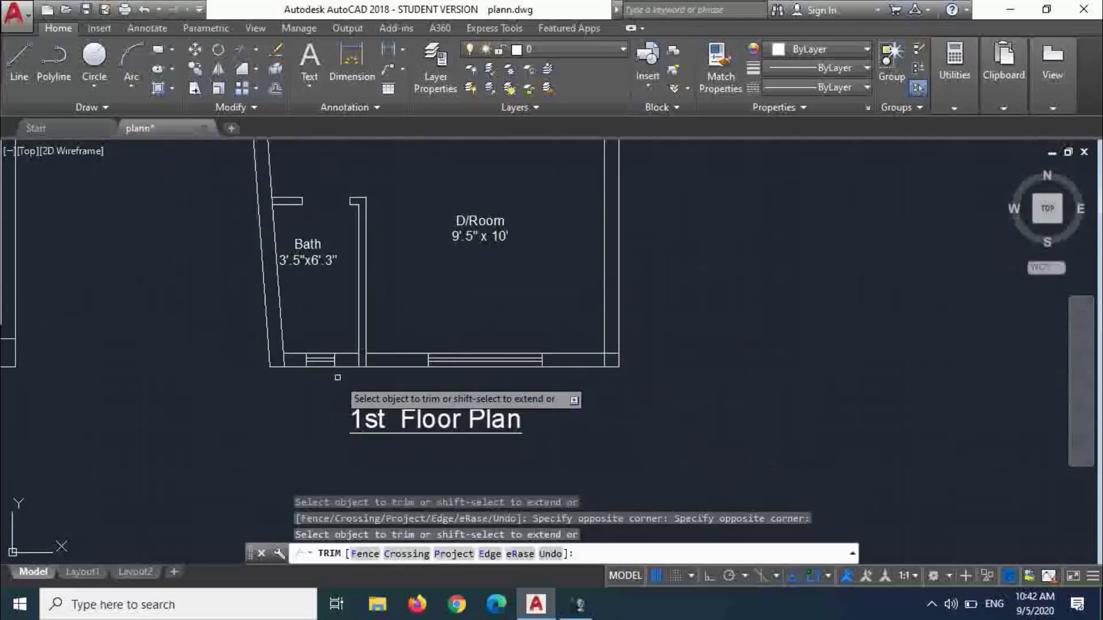
scroll(526, 407, down, 3)
scroll(418, 347, up, 3)
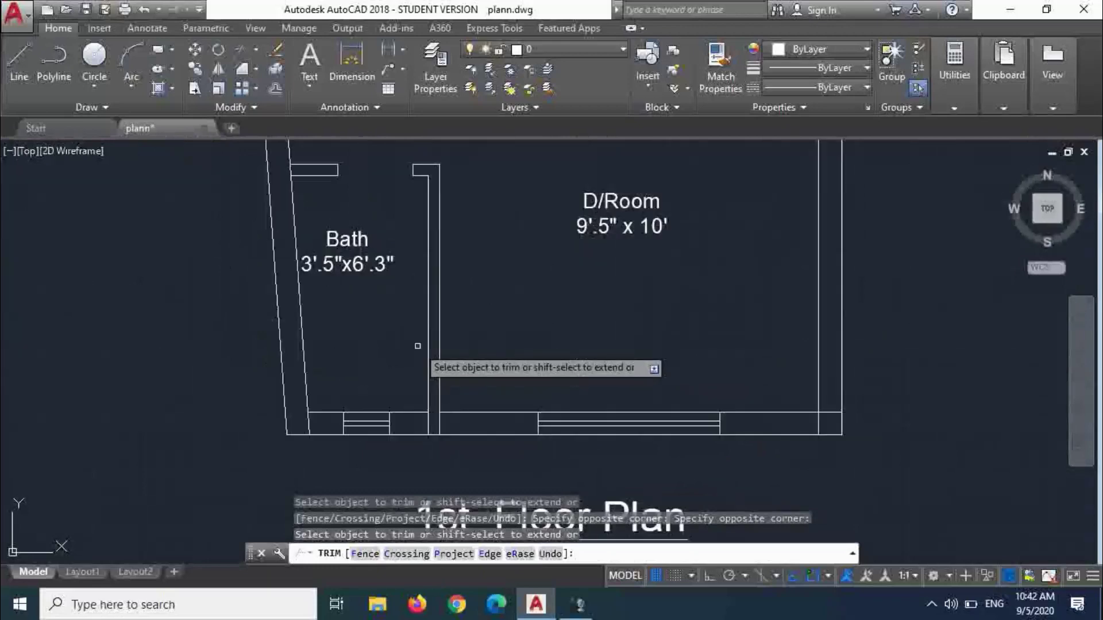
scroll(818, 397, down, 3)
scroll(818, 397, up, 5)
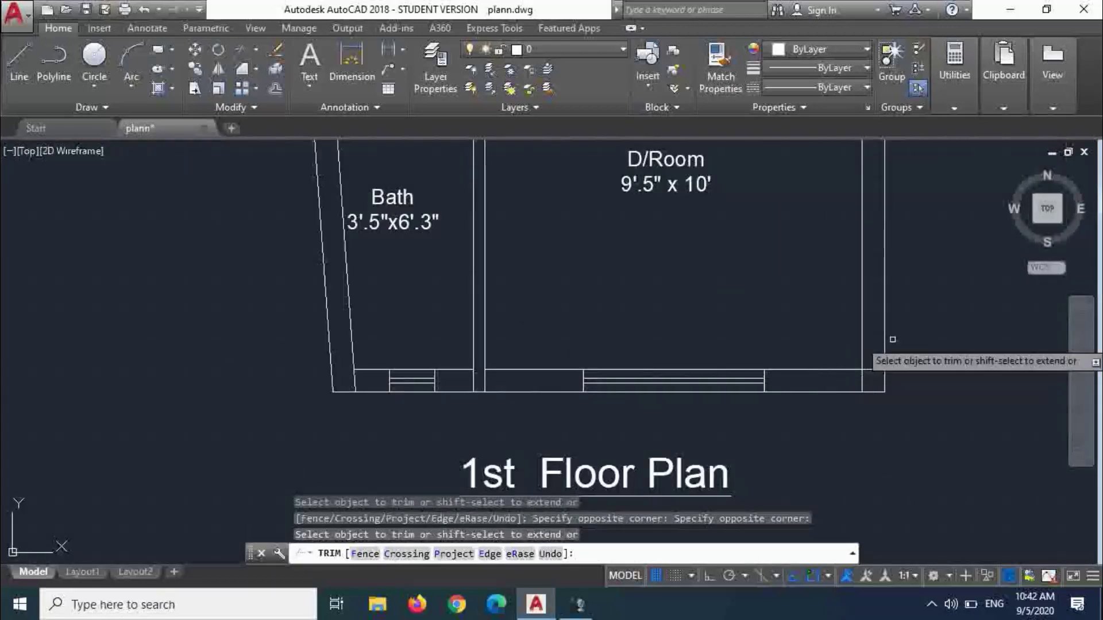
click(867, 377)
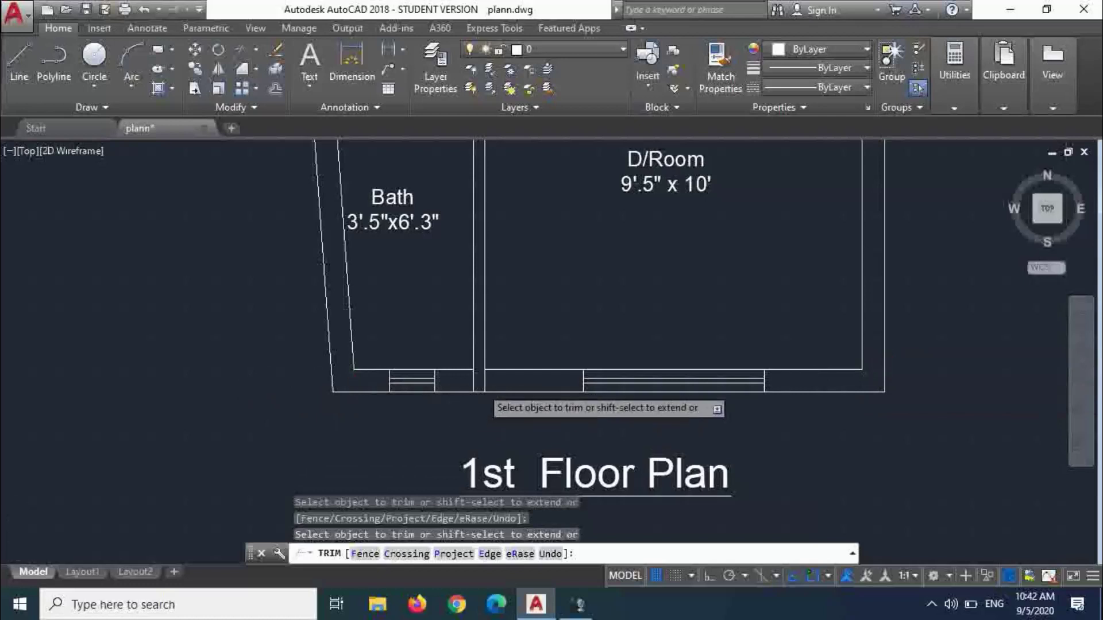
- Trim both faces of the Bath and D/Room partition where they cross the front wall's thickness
scroll(483, 386, up, 5)
click(495, 383)
click(446, 379)
scroll(460, 404, down, 5)
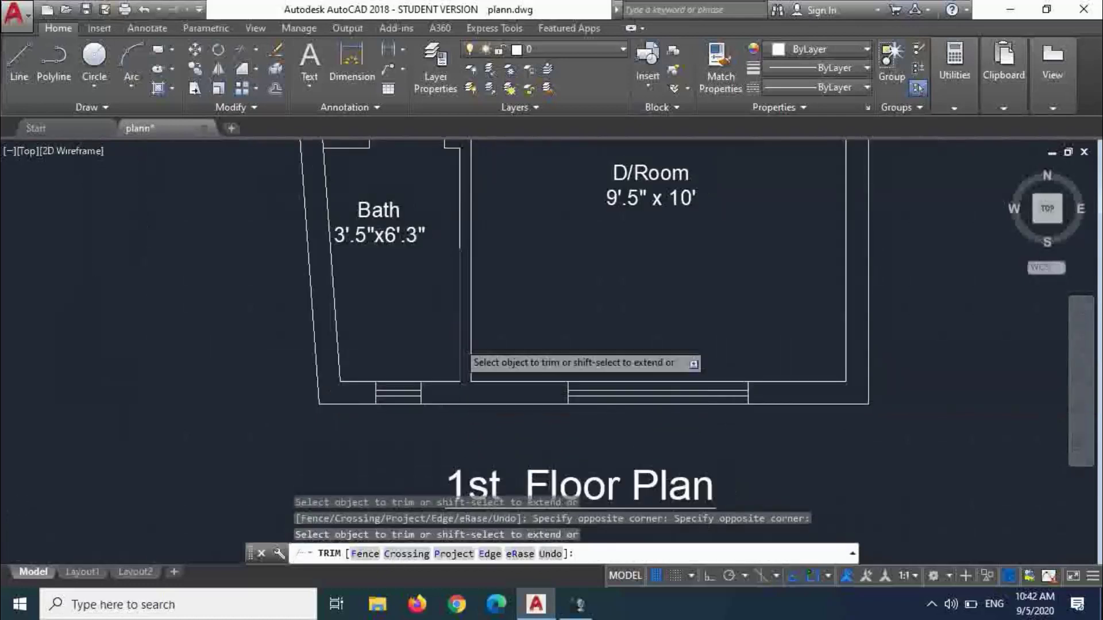
- Try to trim the slanted wall's inner face where the Bath's short doorway wall meets it
scroll(460, 345, down, 5)
scroll(408, 288, up, 5)
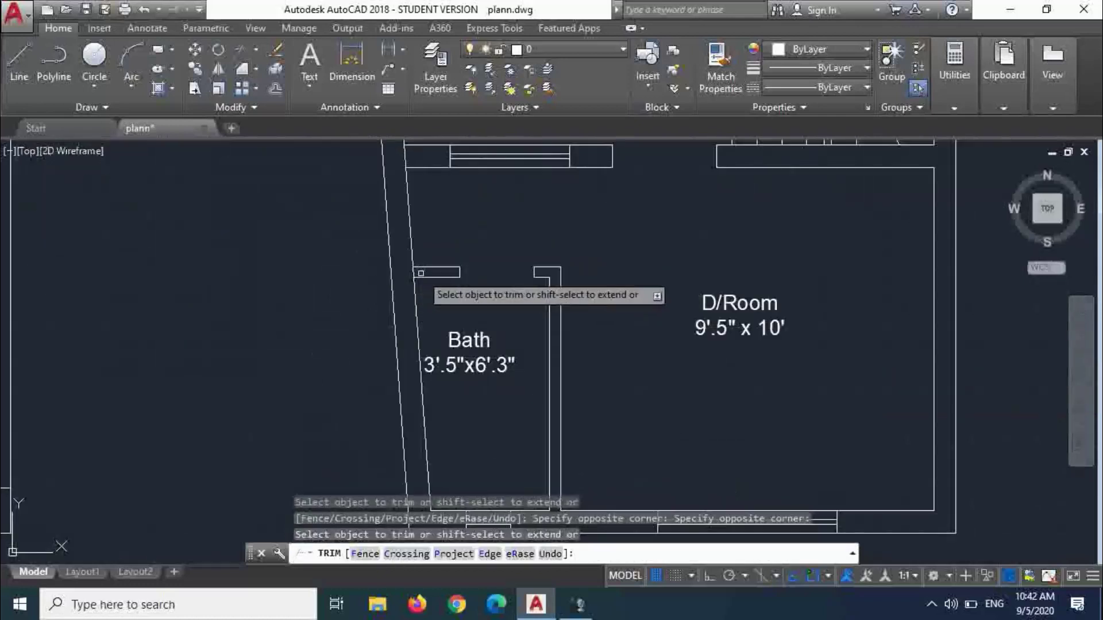
scroll(408, 288, up, 2)
click(412, 265)
click(407, 271)
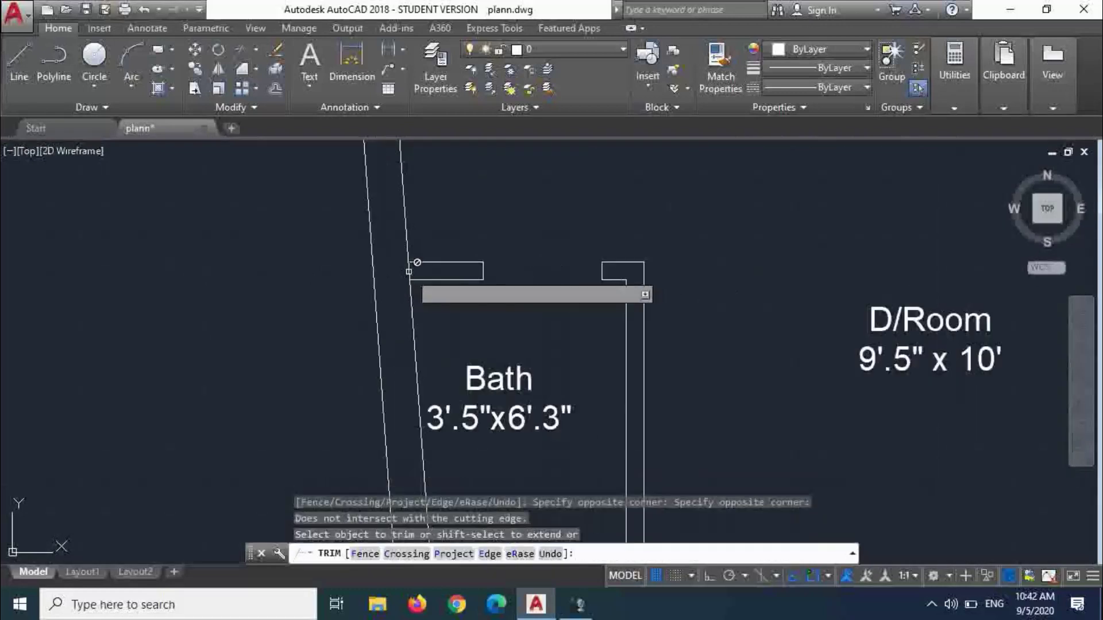
scroll(405, 271, up, 3)
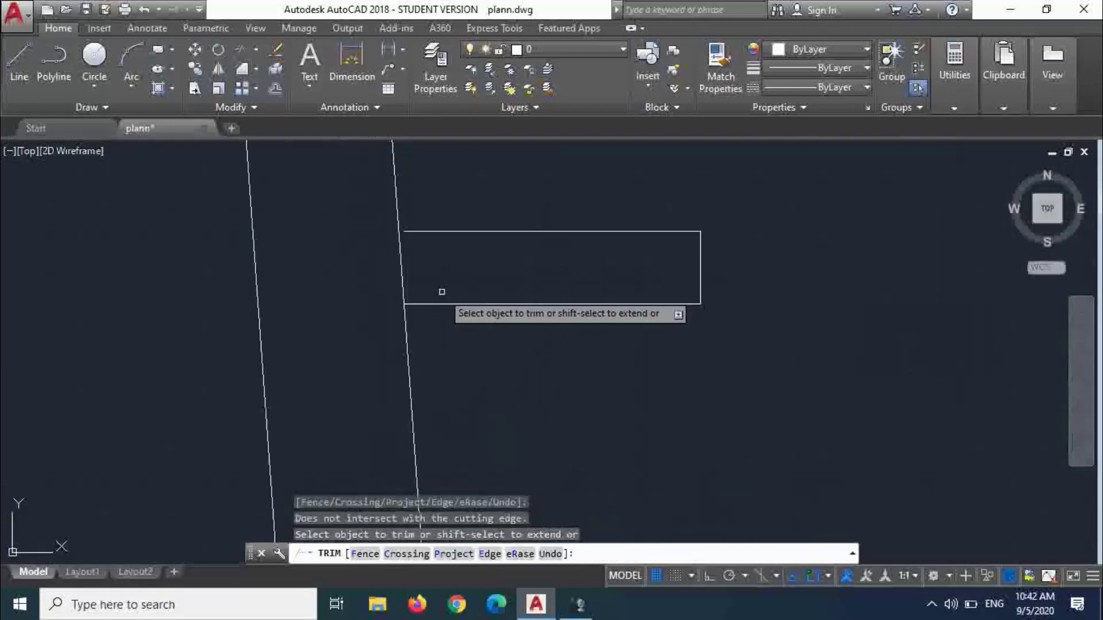
key(Escape)
text(ex)
key(Return)
key(Return)
click(475, 266)
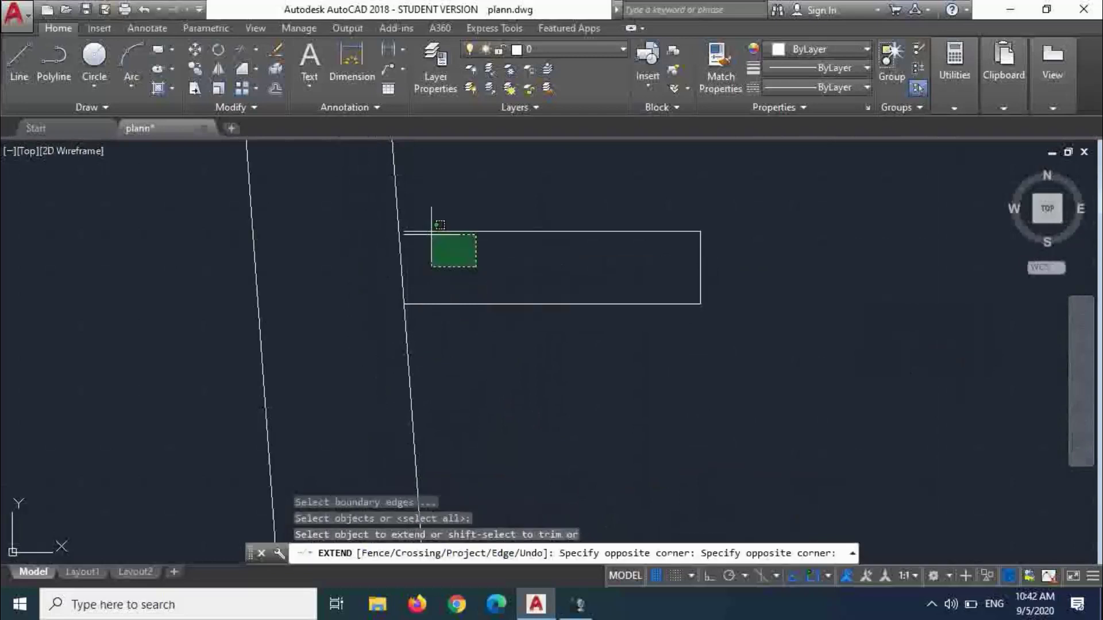
click(431, 235)
key(Escape)
key(Escape)
key(Escape)
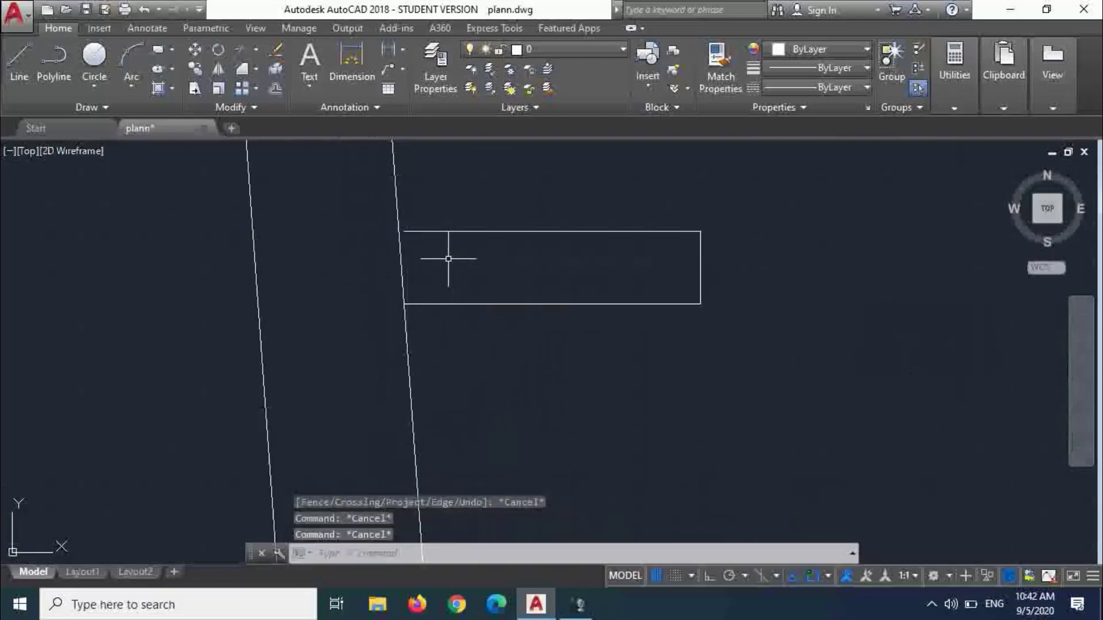
- Extend the rear line of the Bath's short doorway wall to the slanted wall's inner face
text(ex)
key(Return)
key(Return)
click(449, 259)
click(402, 229)
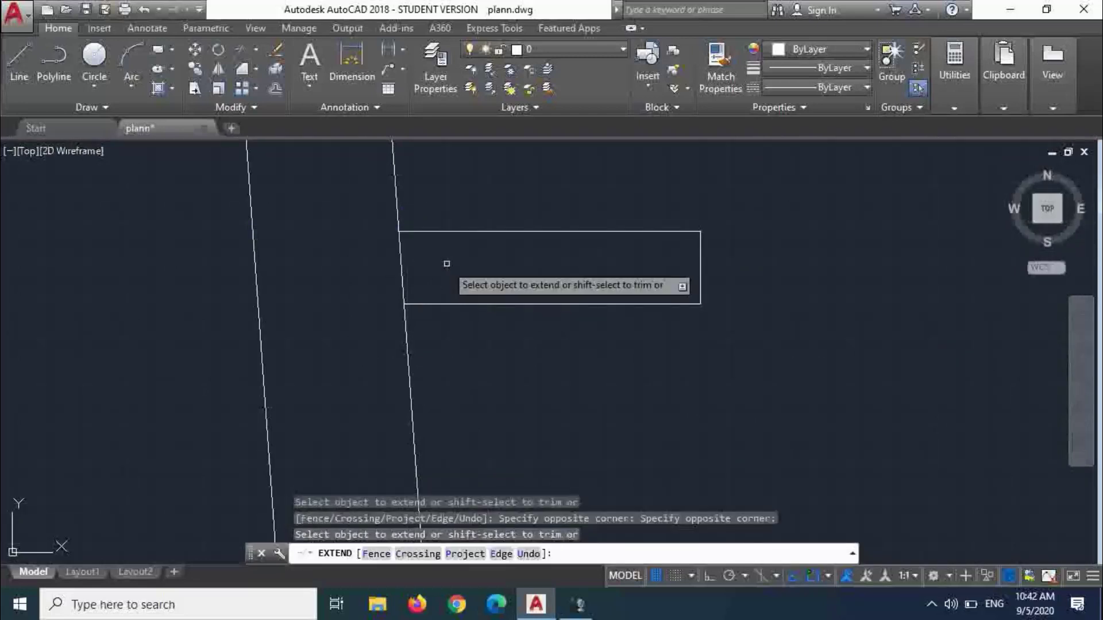
key(Escape)
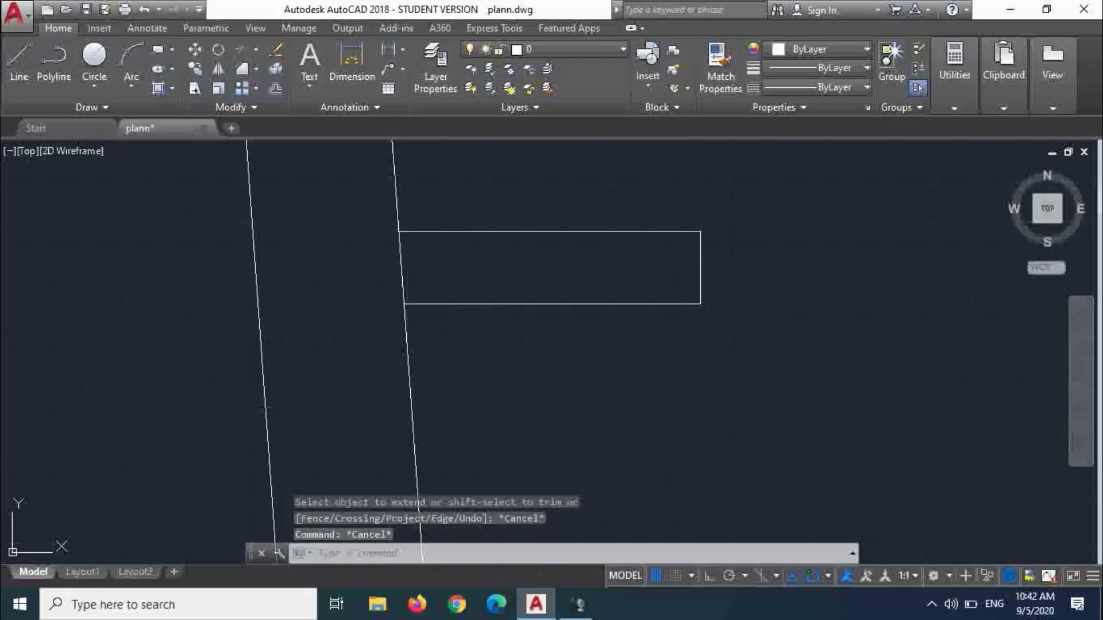
key(Return)
click(438, 247)
click(370, 267)
key(Escape)
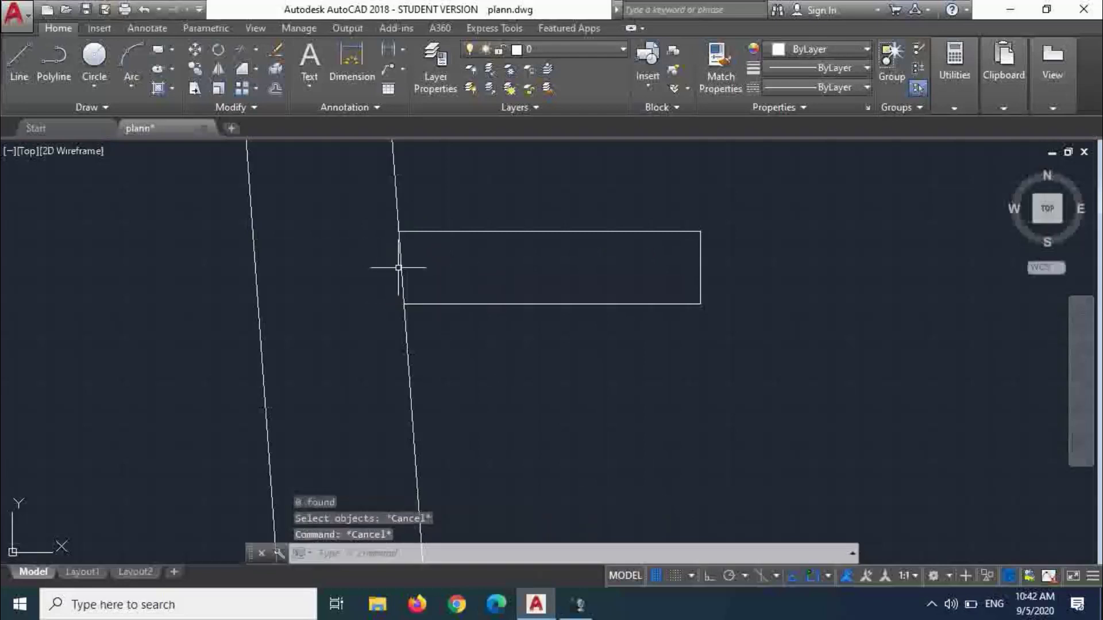
- Trim the slanted wall's inner face between the two lines of the Bath's short doorway wall
text(tr)
key(Return)
key(Return)
click(440, 256)
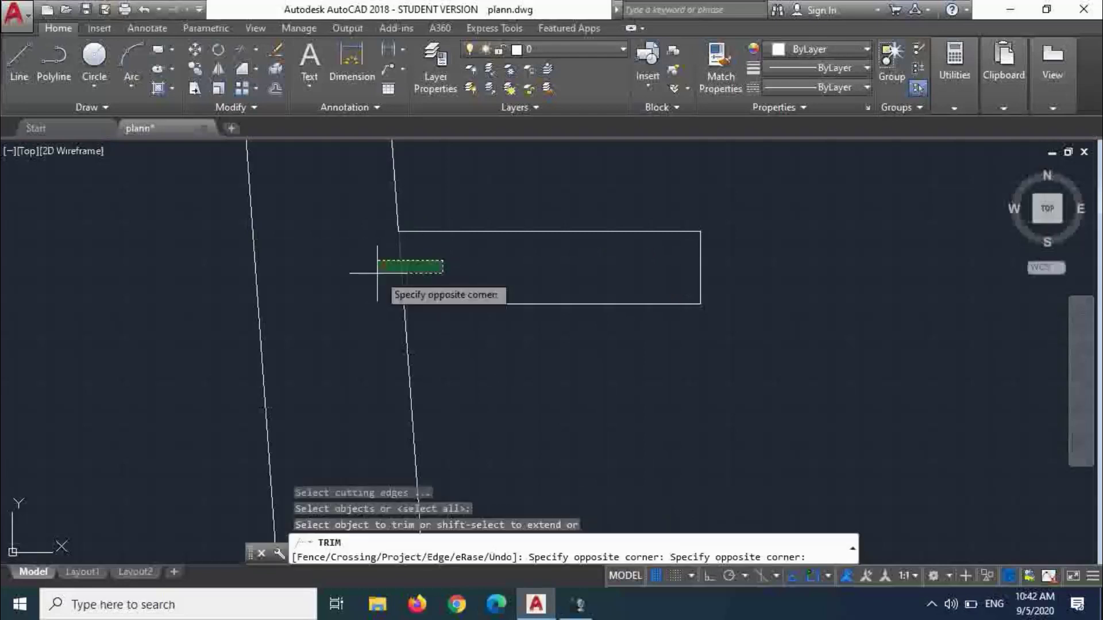
click(381, 275)
key(Escape)
- Trim the slanted wall's inner face where the windowed wall behind the Bath and D/Room joins it
scroll(373, 294, down, 5)
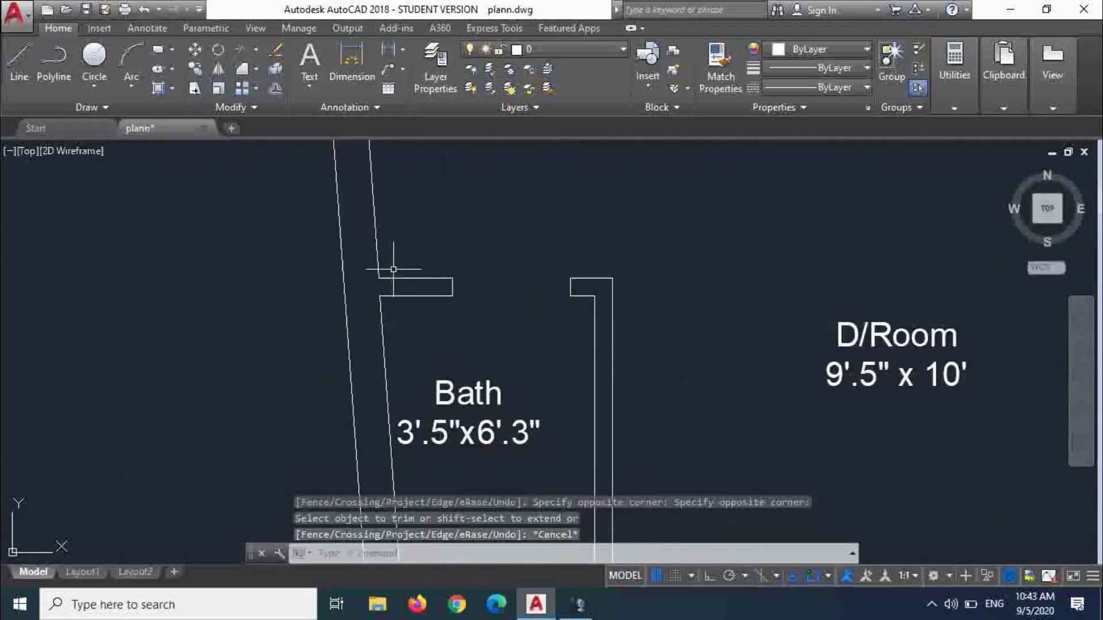
scroll(393, 269, down, 5)
scroll(610, 234, up, 3)
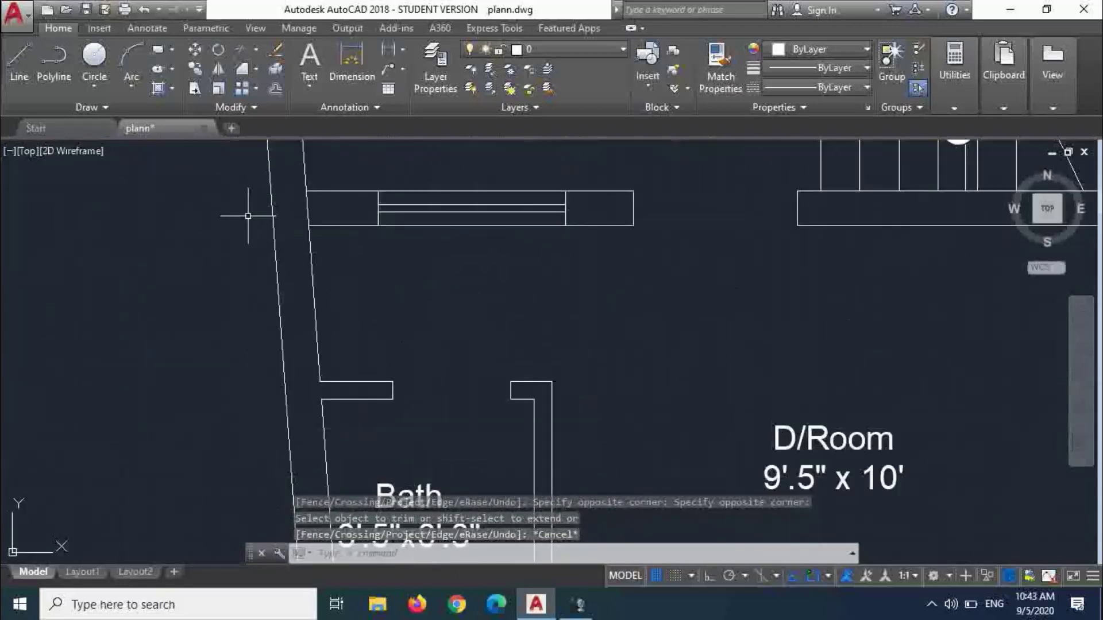
scroll(230, 232, up, 3)
key(Escape)
key(Escape)
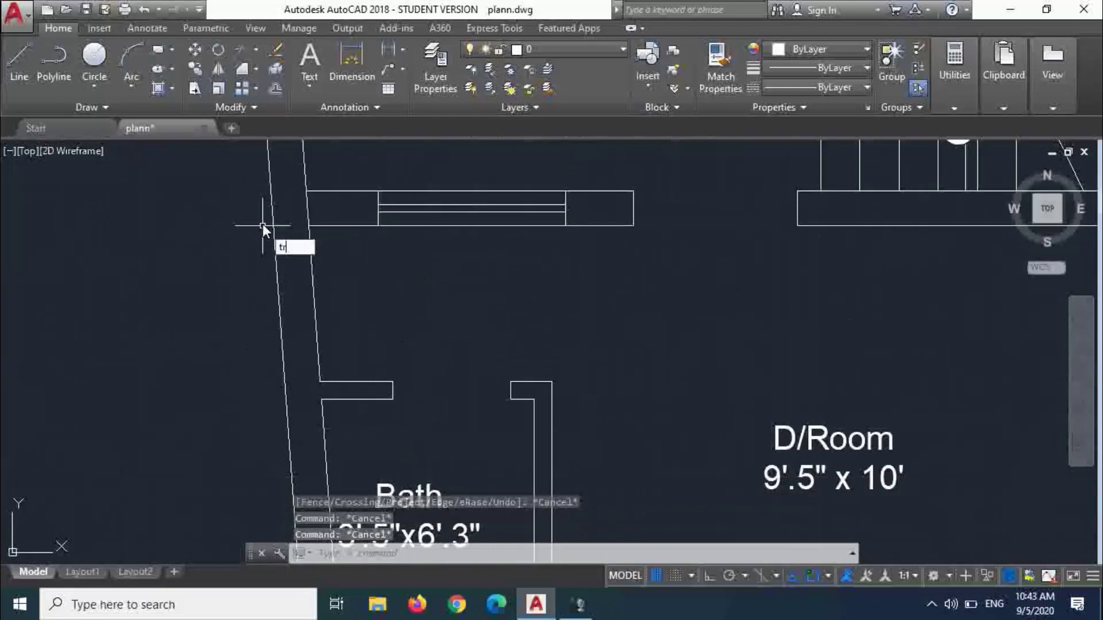
key(Return)
key(Return)
click(330, 198)
click(278, 213)
key(Escape)
scroll(397, 259, down, 2)
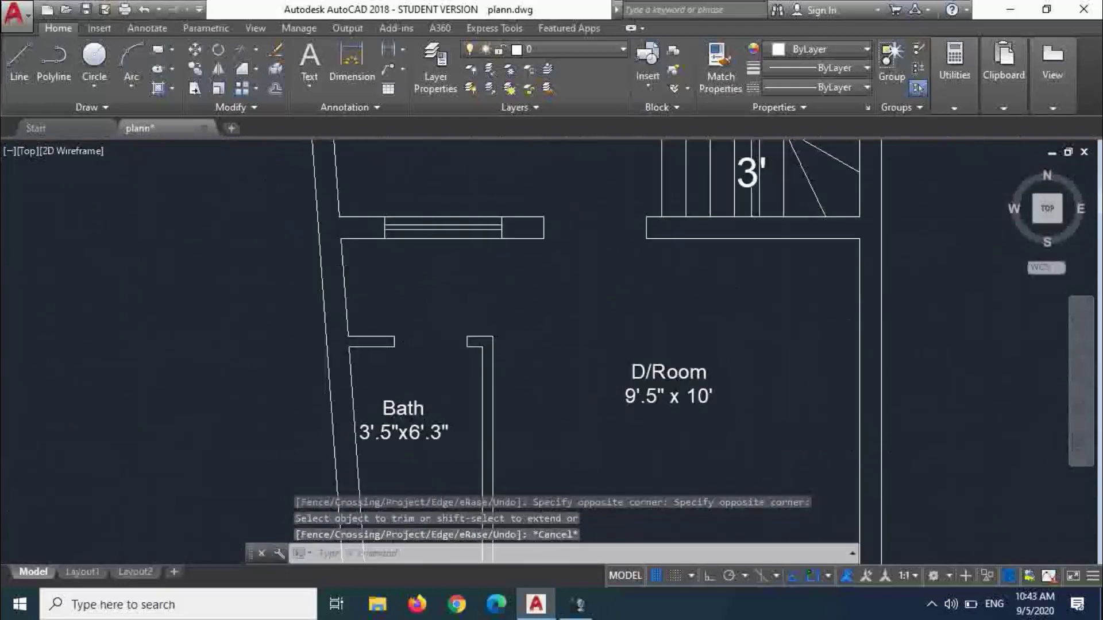
scroll(500, 295, down, 5)
scroll(499, 295, up, 3)
scroll(526, 323, down, 2)
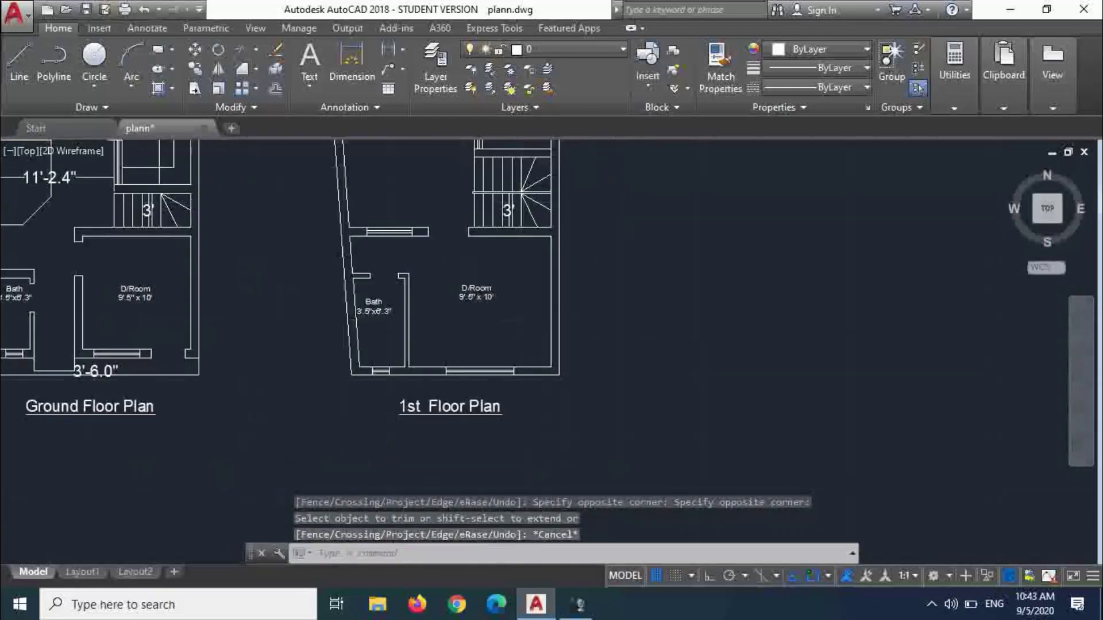
scroll(506, 287, up, 2)
scroll(505, 287, down, 2)
scroll(517, 279, up, 3)
click(477, 339)
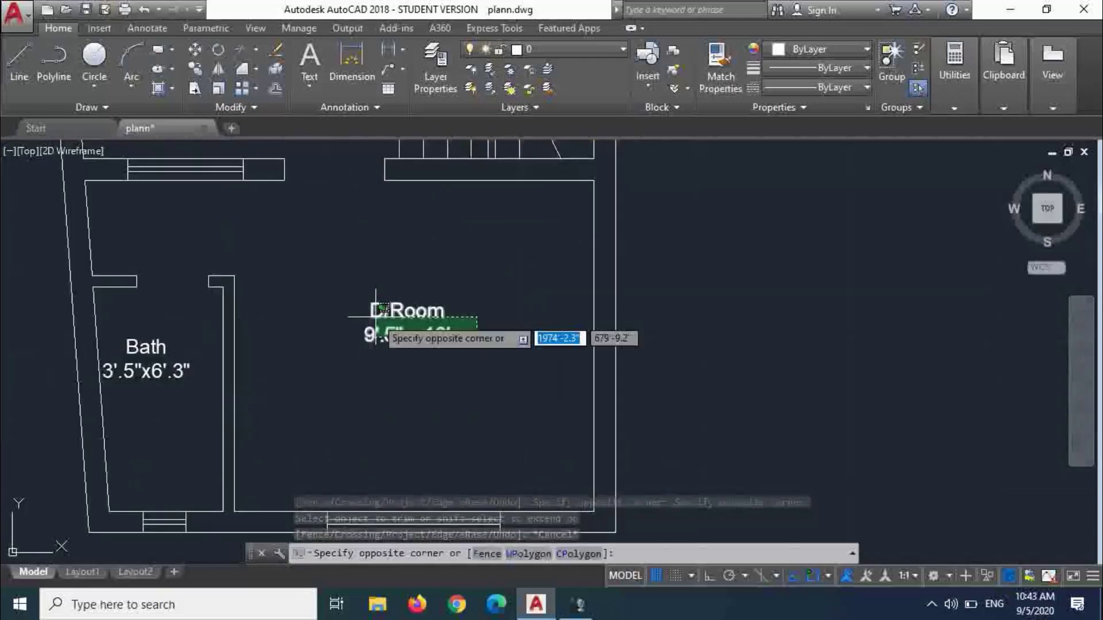
click(378, 317)
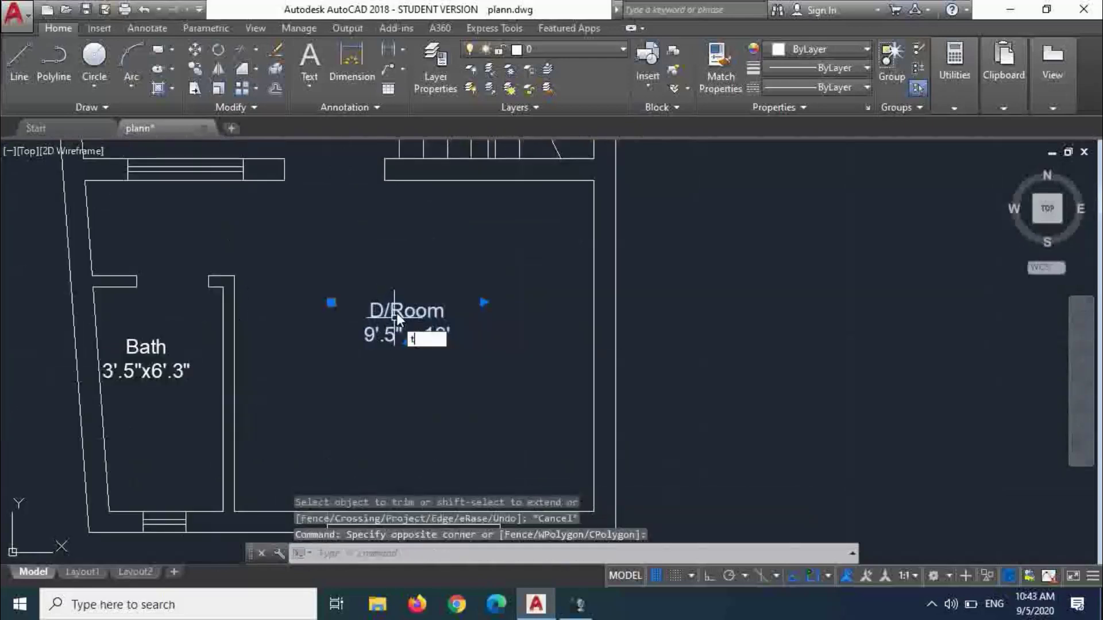
key(Escape)
key(Escape)
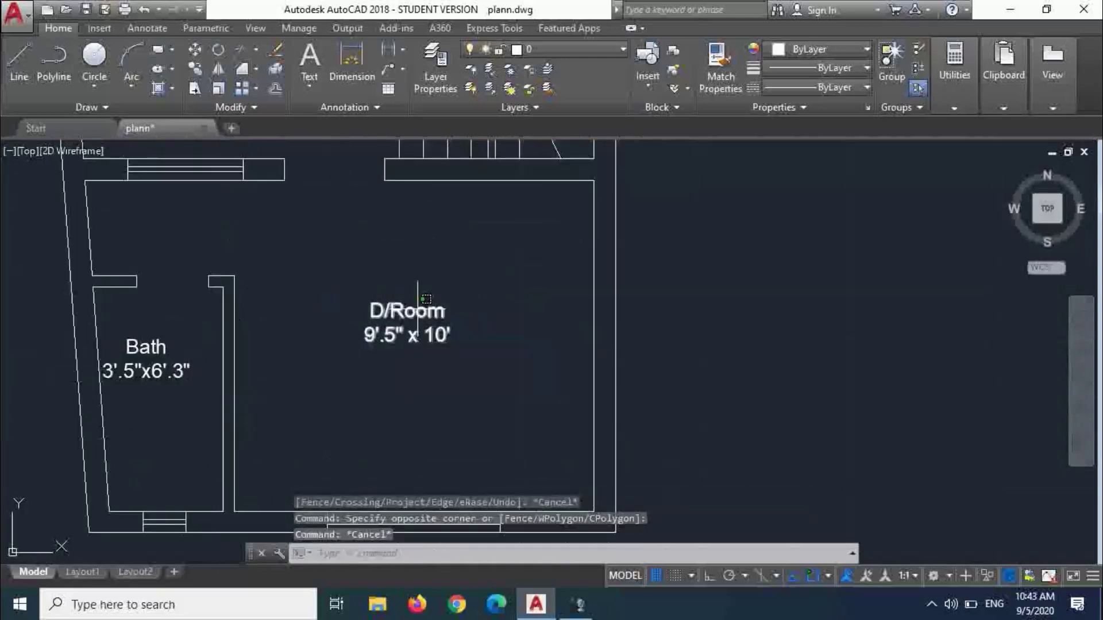
- Replace the first floor's D/Room label and its size with the text "Master Bed Room"
double_click(420, 311)
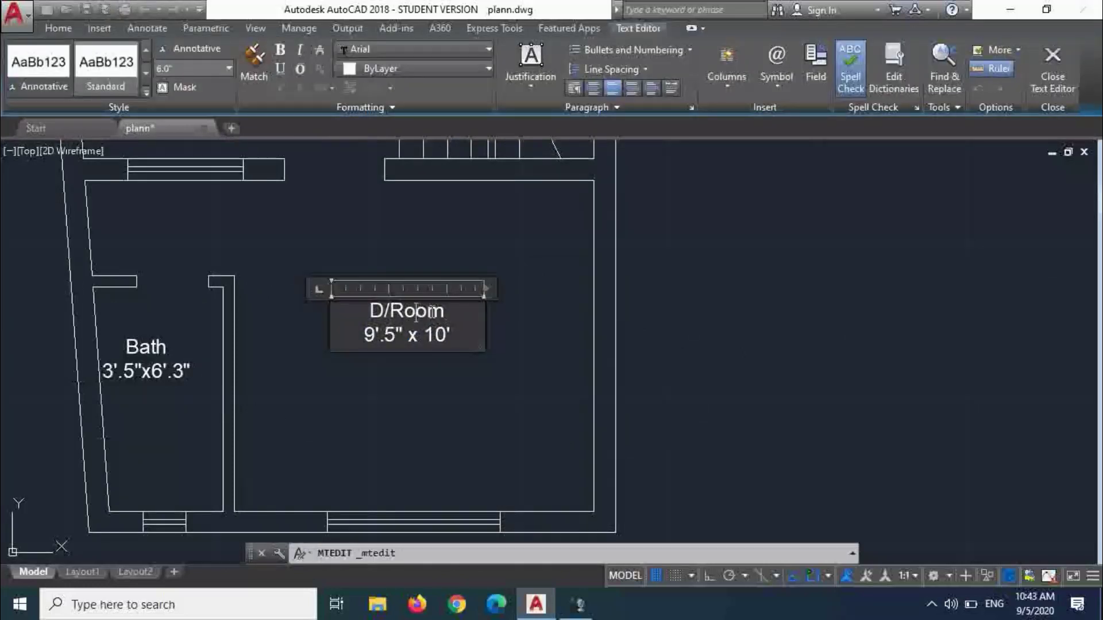
text(Mast)
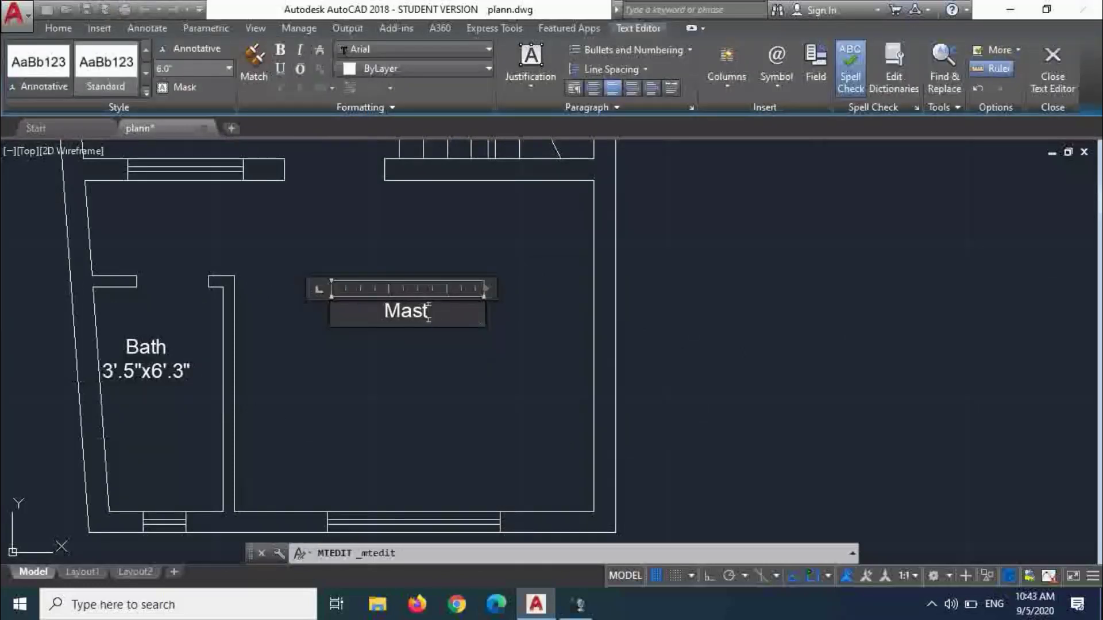
text(er Bed Ro)
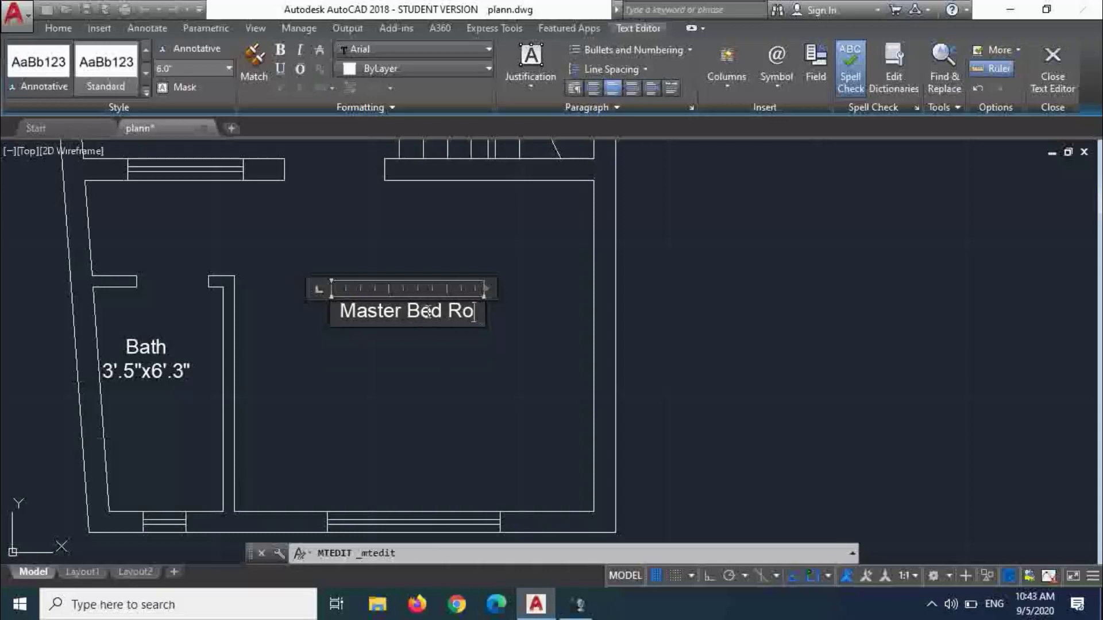
text(om)
key(Return)
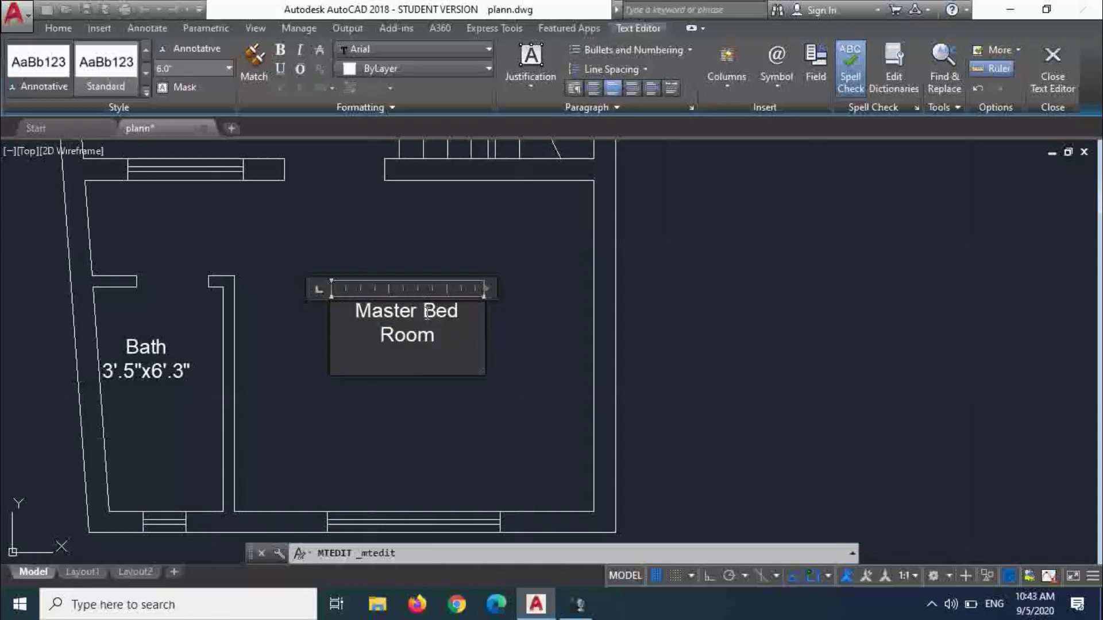
key(BackSpace)
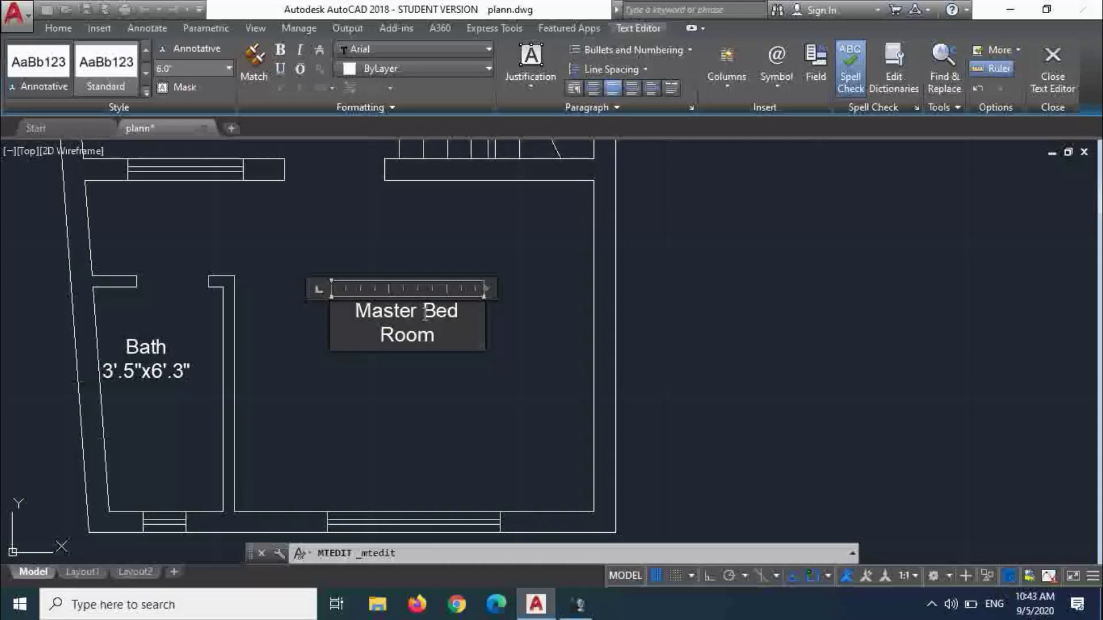
click(471, 305)
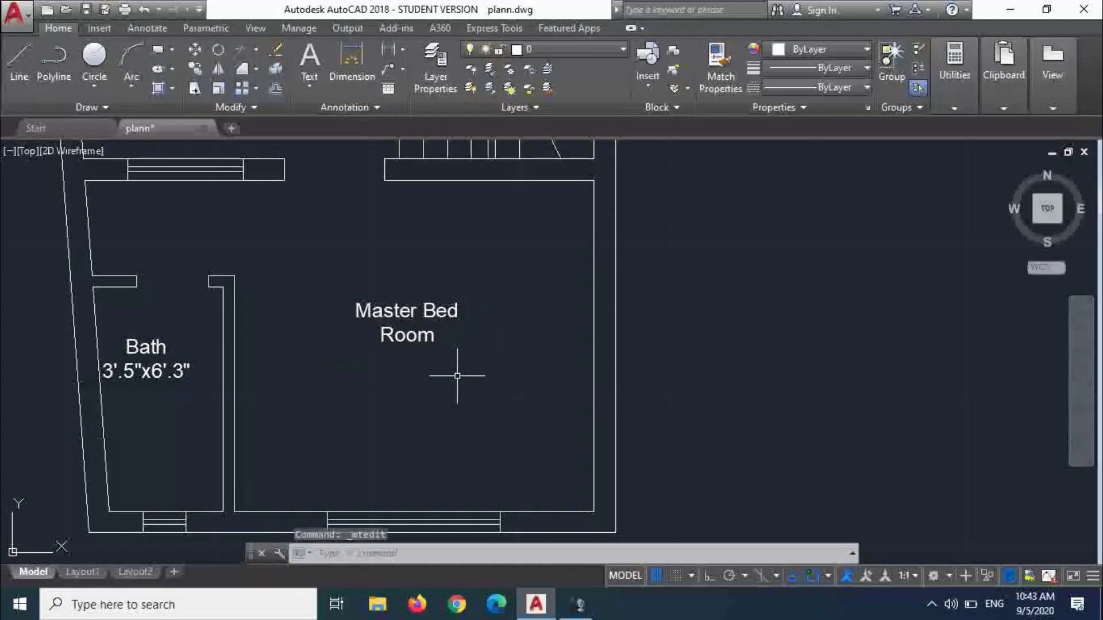
- Move the Master Bed Room label a little closer to the front wall
key(Return)
click(423, 333)
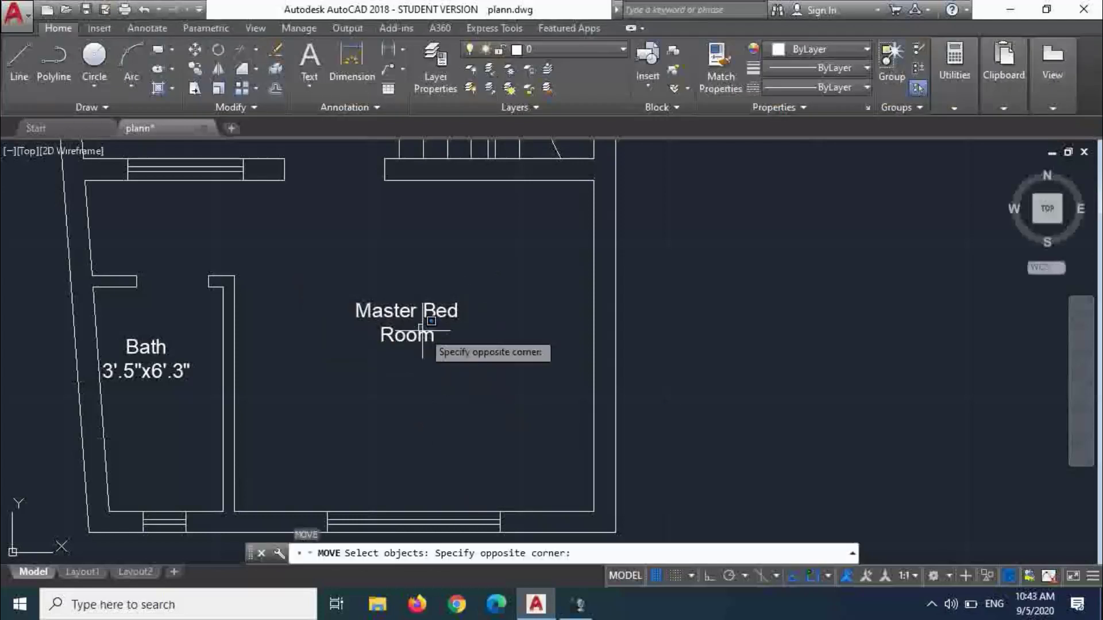
click(422, 332)
click(420, 343)
key(Return)
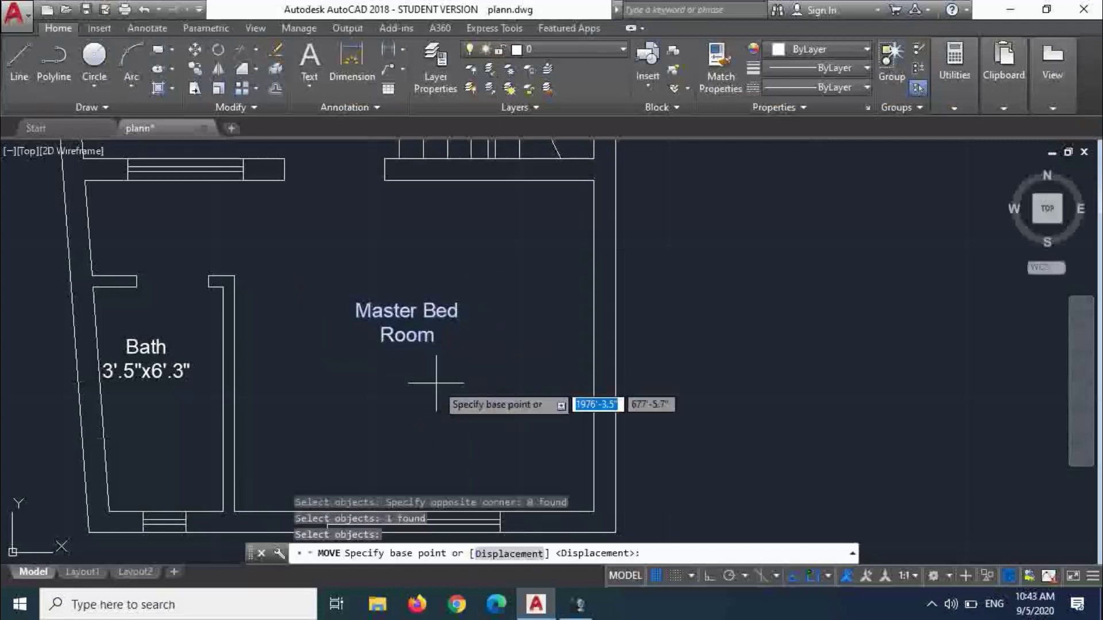
click(436, 381)
click(448, 419)
- Delete the size line from the first floor's Bath label, keeping only the word "Bath"
scroll(540, 417, down, 6)
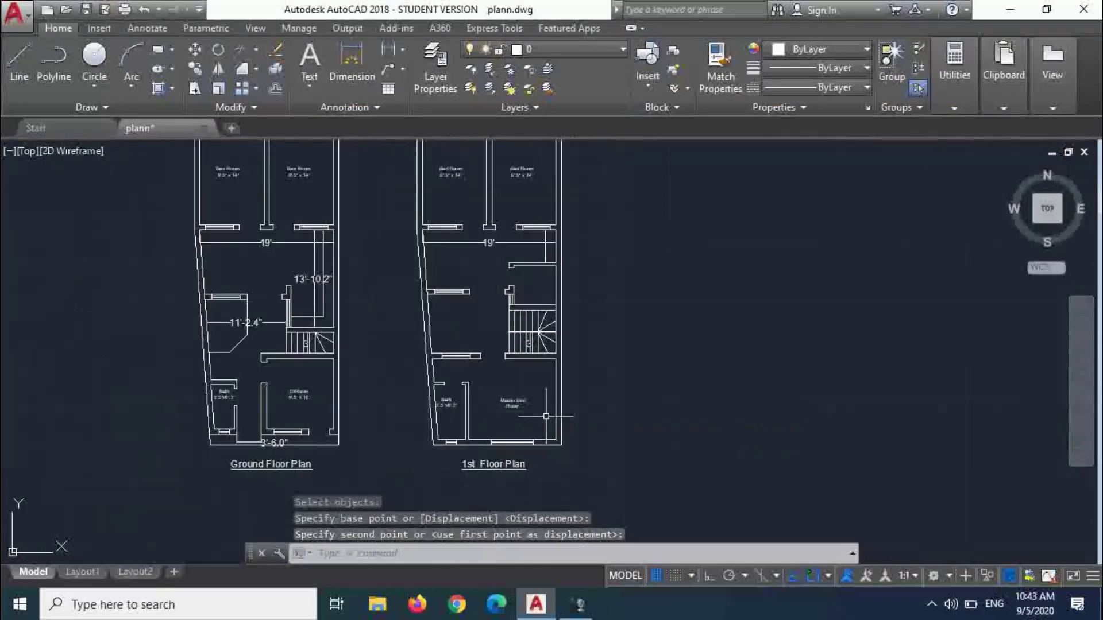
scroll(503, 413, up, 2)
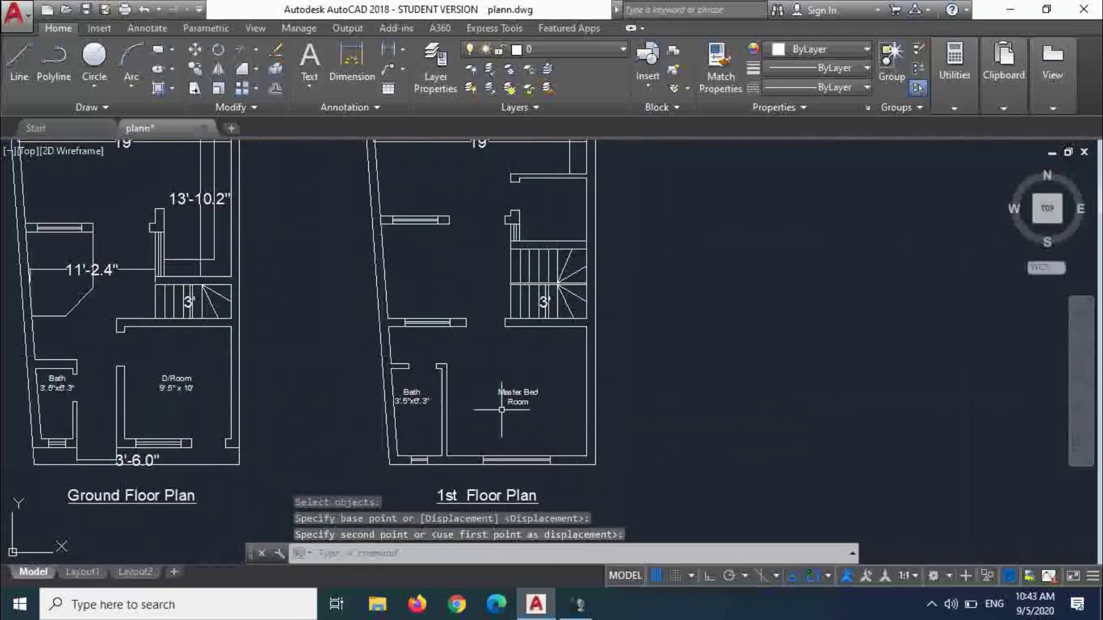
scroll(403, 390, up, 2)
scroll(420, 419, down, 2)
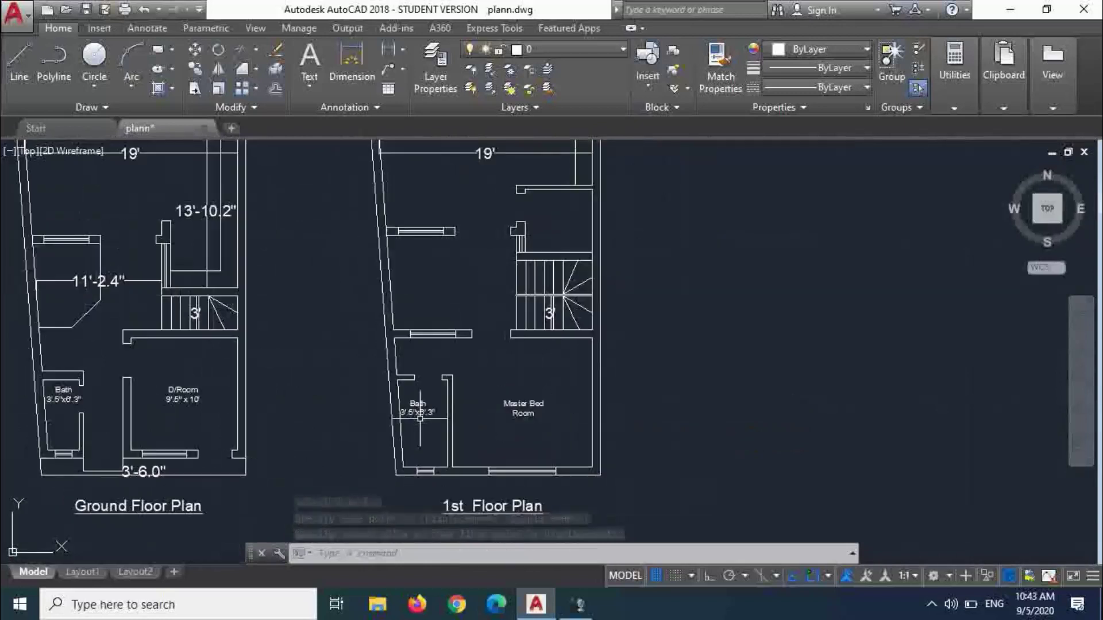
scroll(420, 416, up, 2)
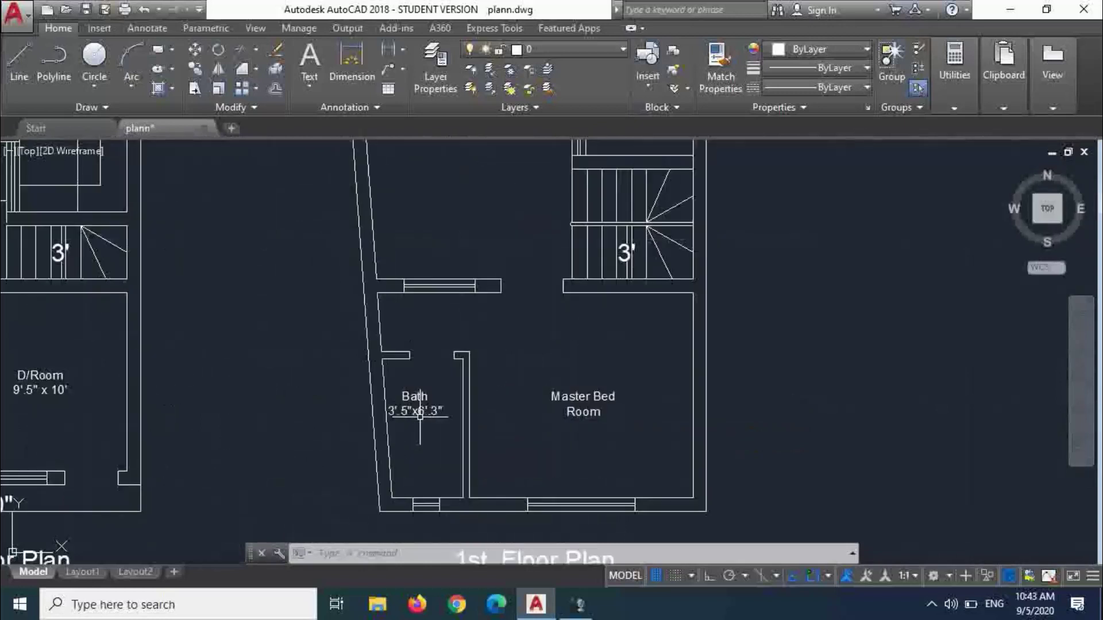
scroll(420, 415, down, 2)
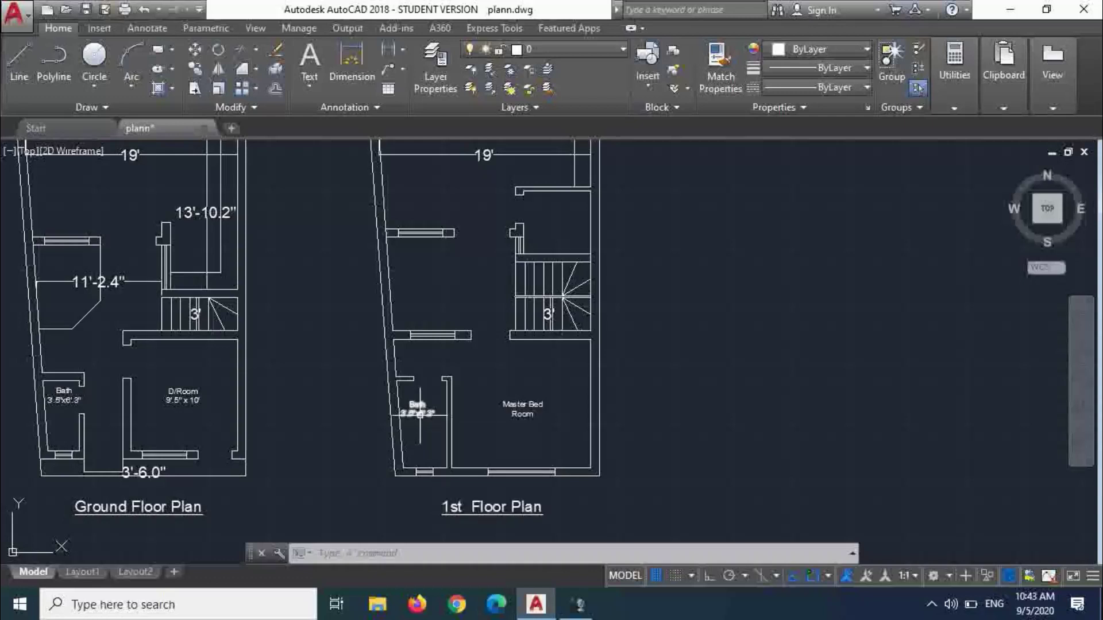
scroll(419, 413, up, 3)
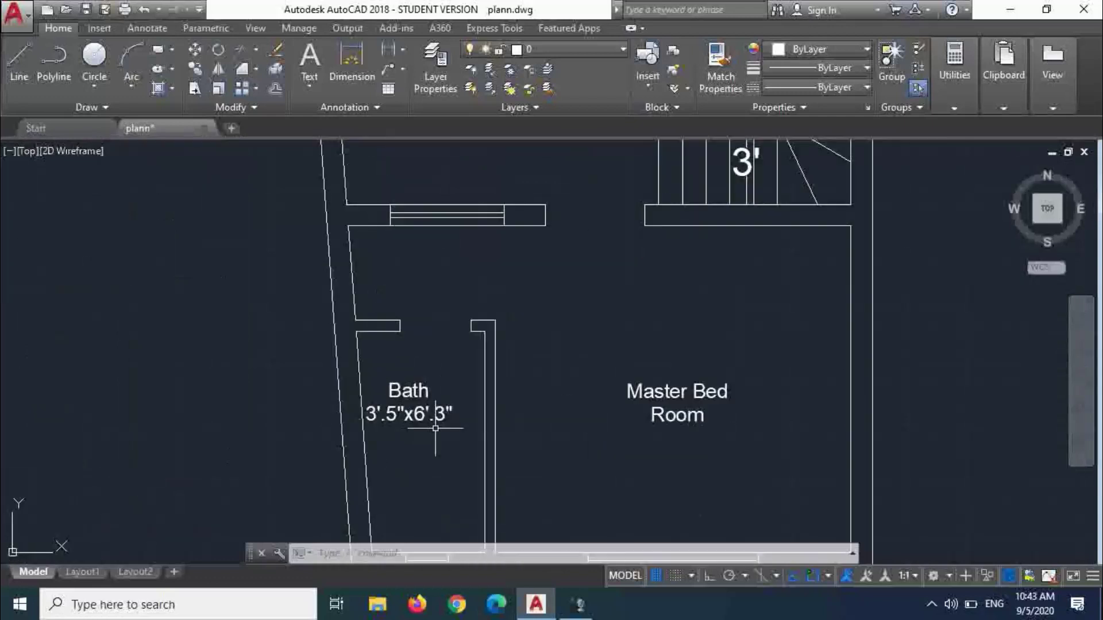
scroll(435, 428, down, 2)
scroll(436, 414, up, 3)
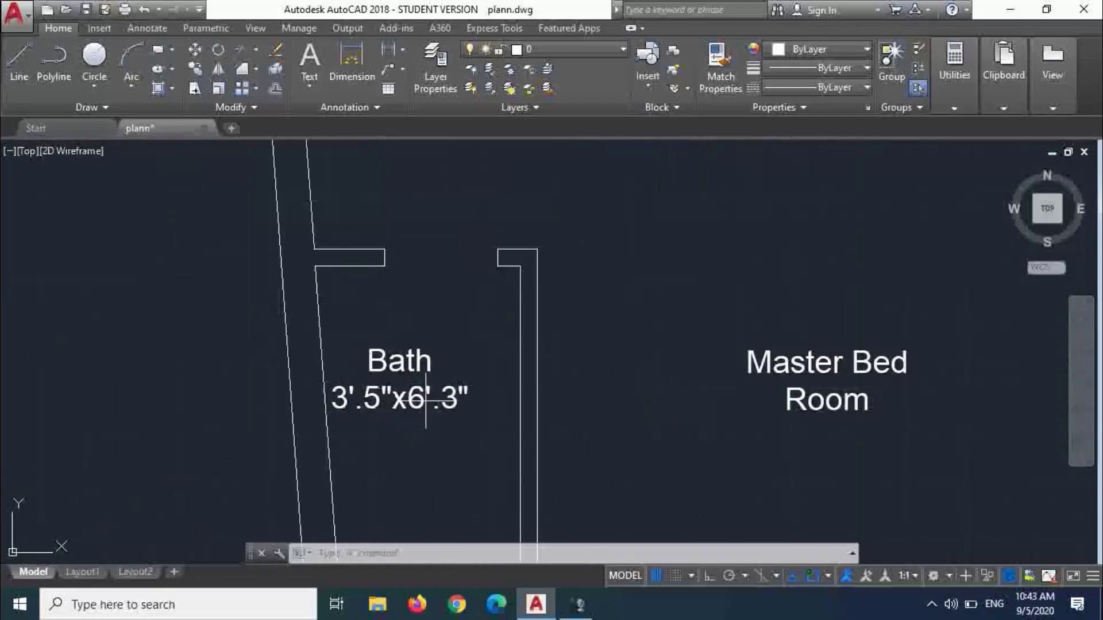
click(425, 401)
double_click(423, 405)
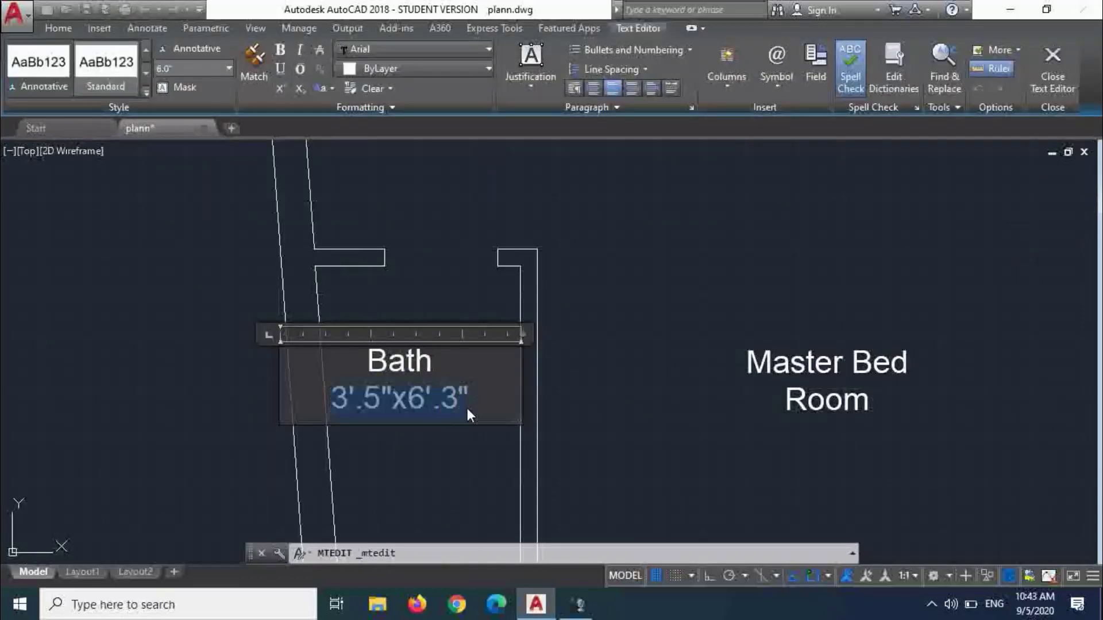
key(Delete)
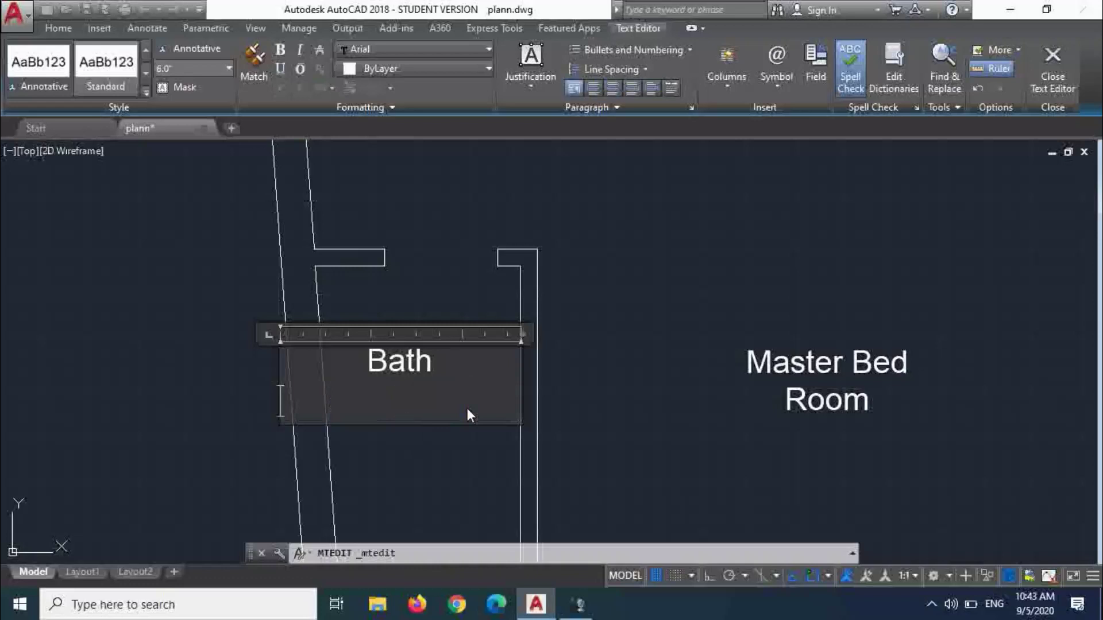
key(BackSpace)
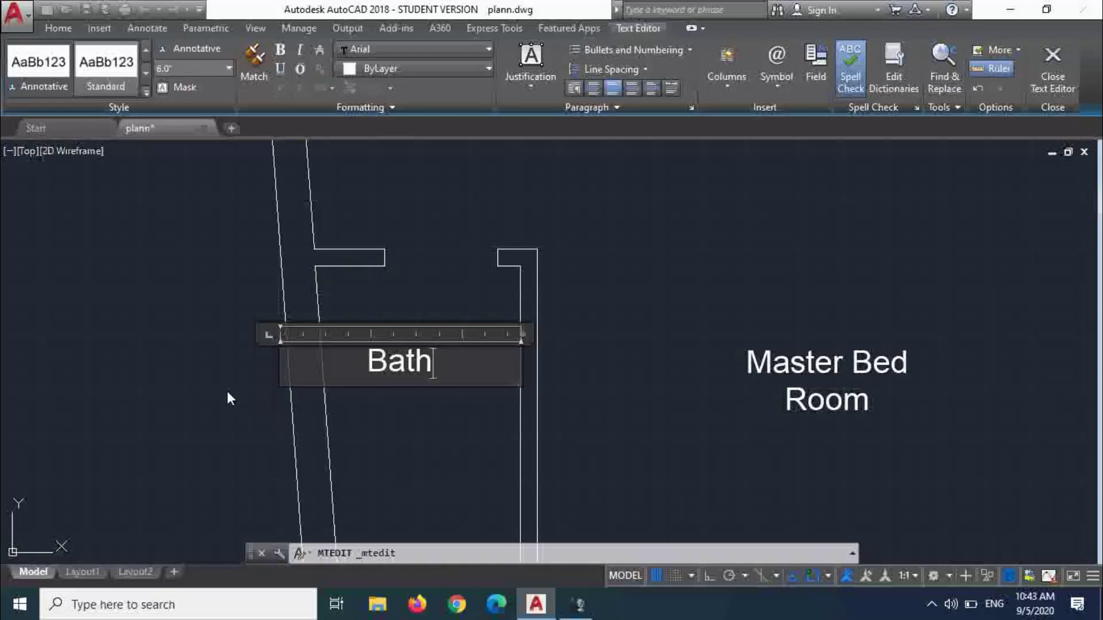
click(227, 392)
- Move the first floor's Bath label a little closer to the front wall, inside the room
text(m)
key(Return)
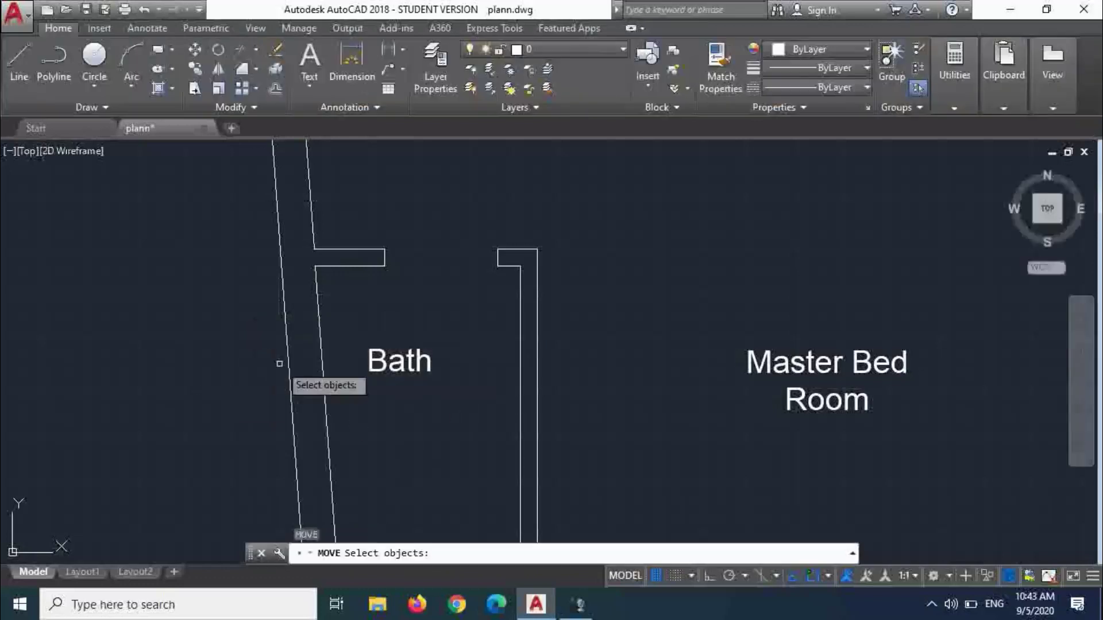
click(394, 357)
key(Return)
click(395, 412)
- Copy the Master Bed Room label into the first floor's open area between the 19' dimension and the windowed wall
scroll(396, 412, down, 4)
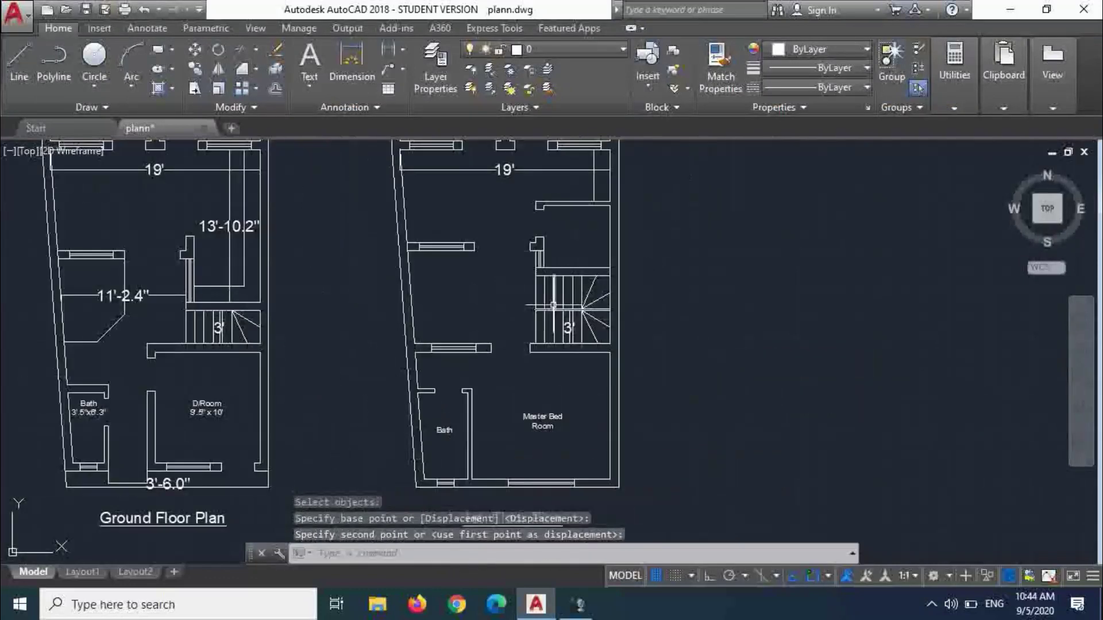
scroll(207, 391, down, 2)
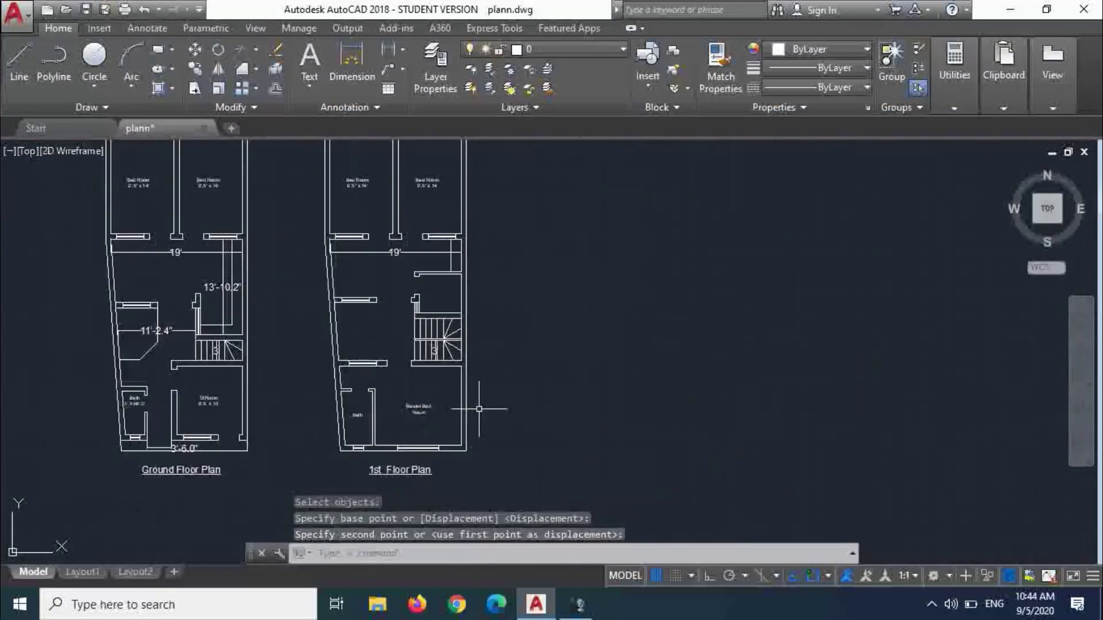
text(M)
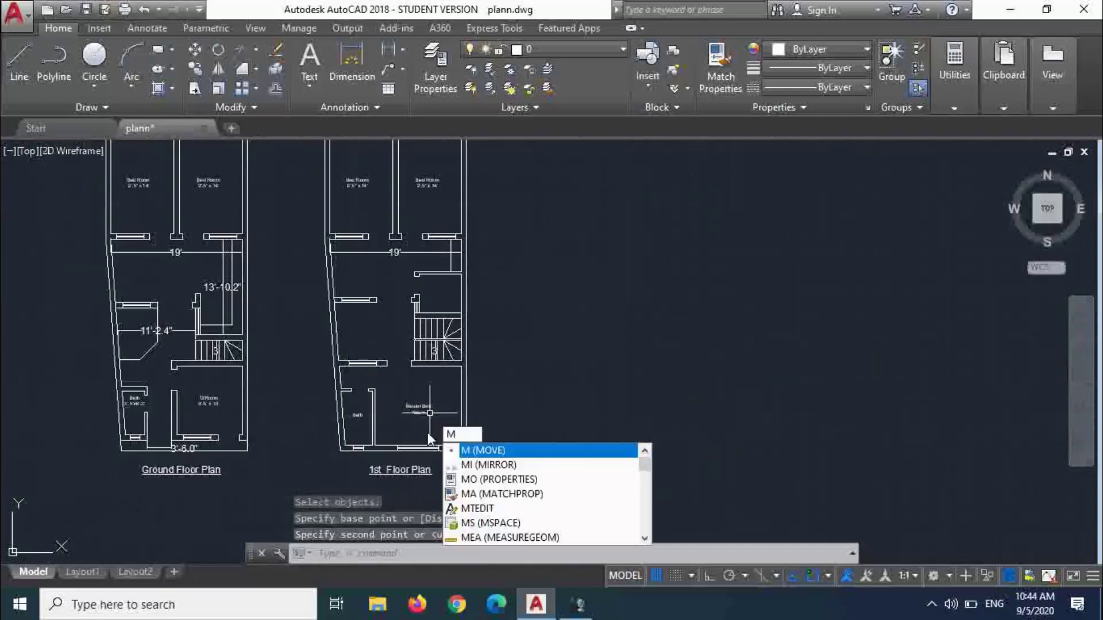
key(Escape)
text(co)
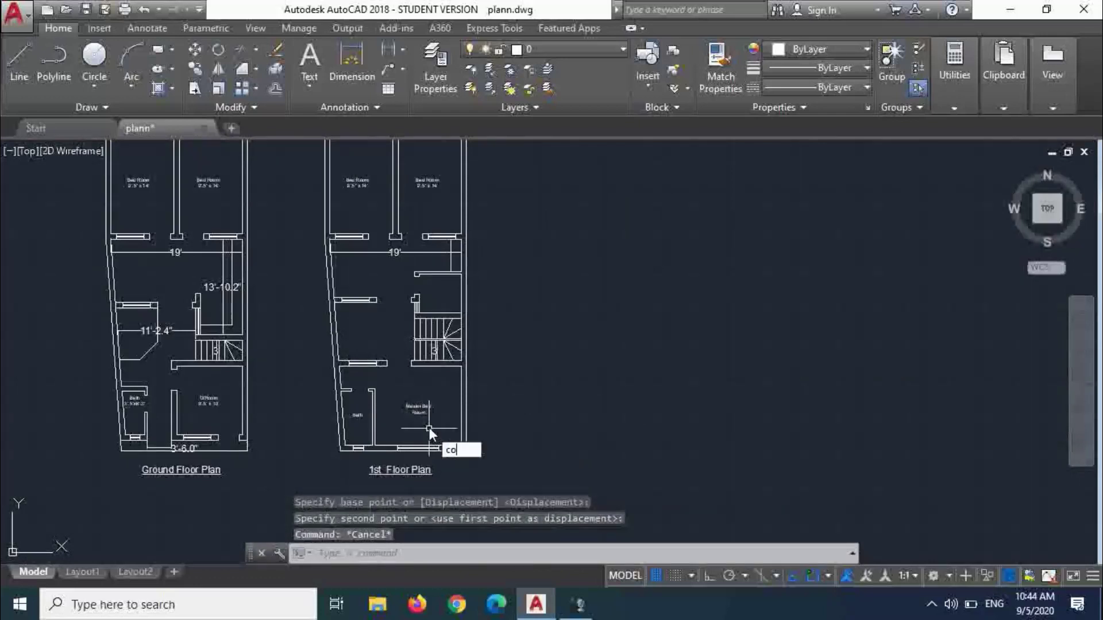
key(Return)
click(418, 411)
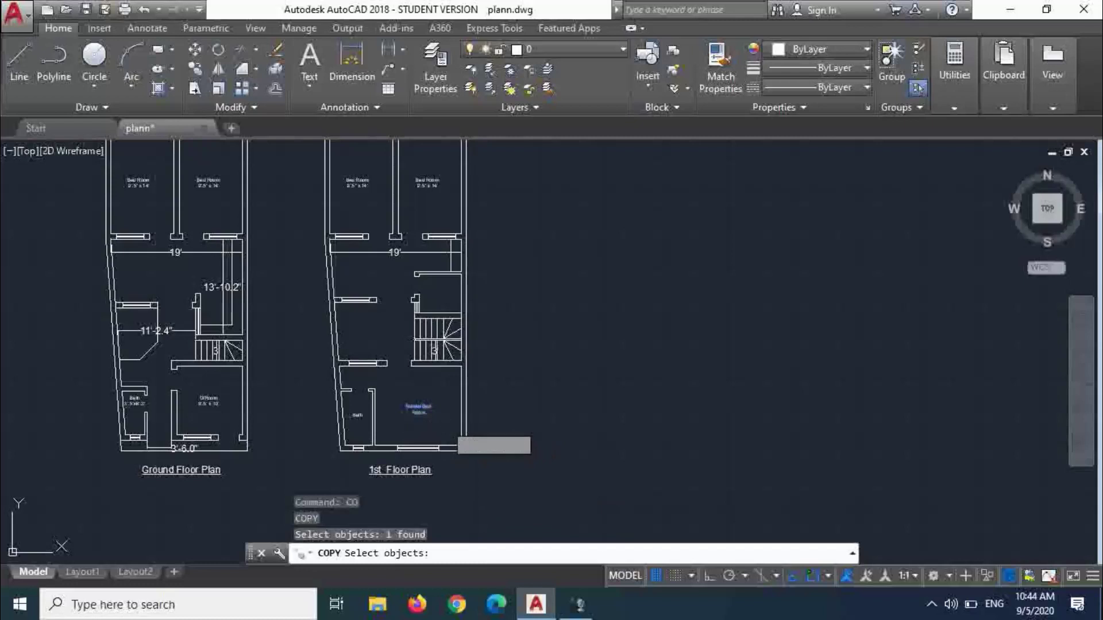
key(Return)
click(444, 423)
scroll(397, 268, up, 5)
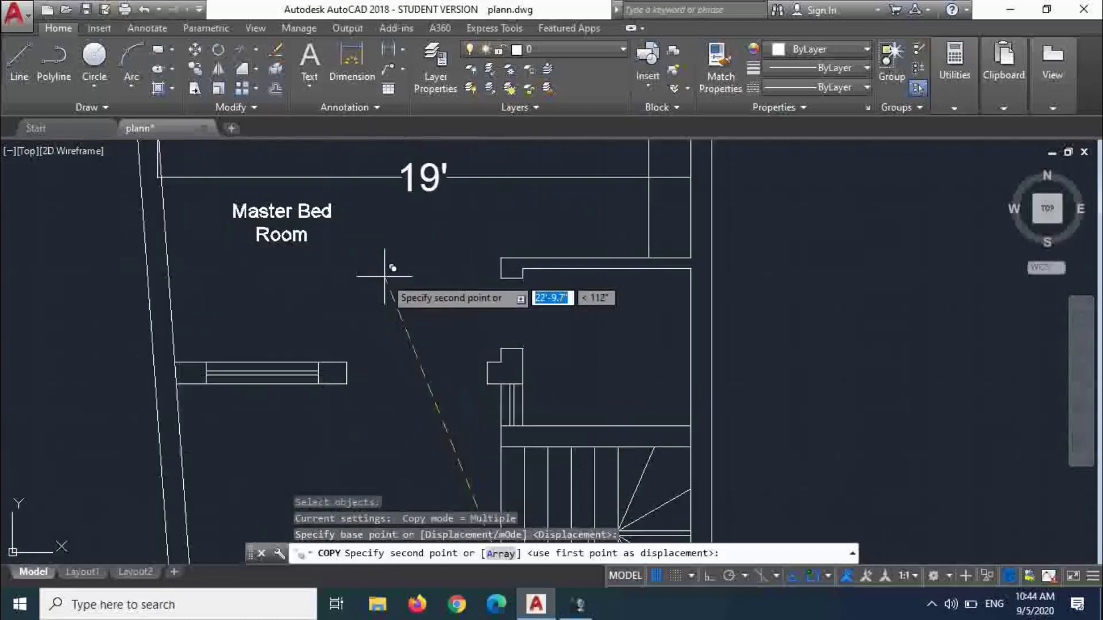
click(440, 287)
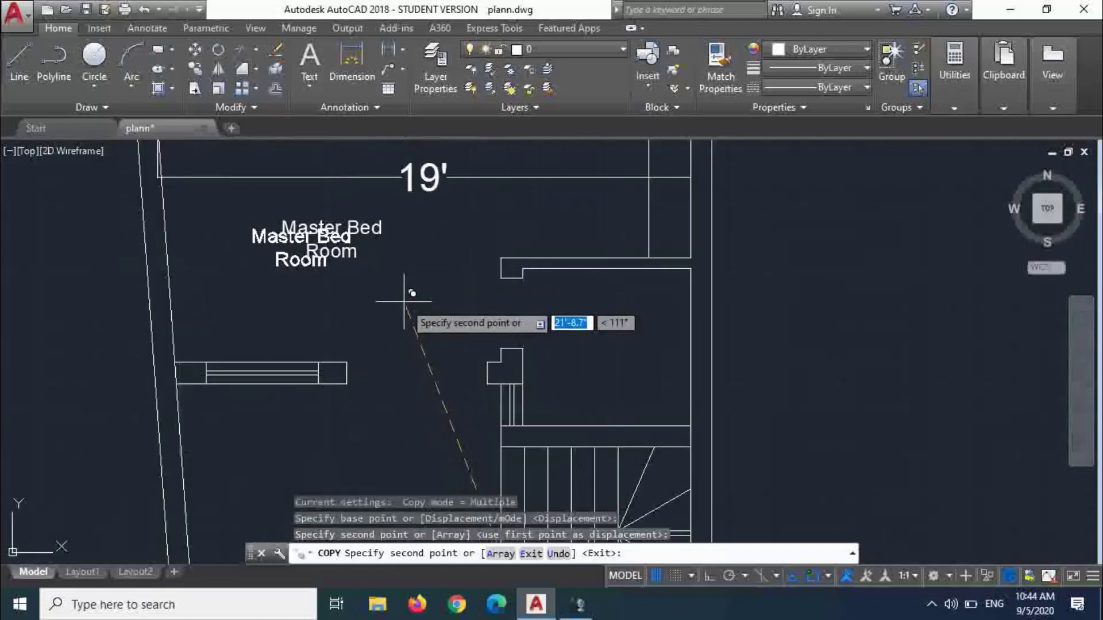
key(Escape)
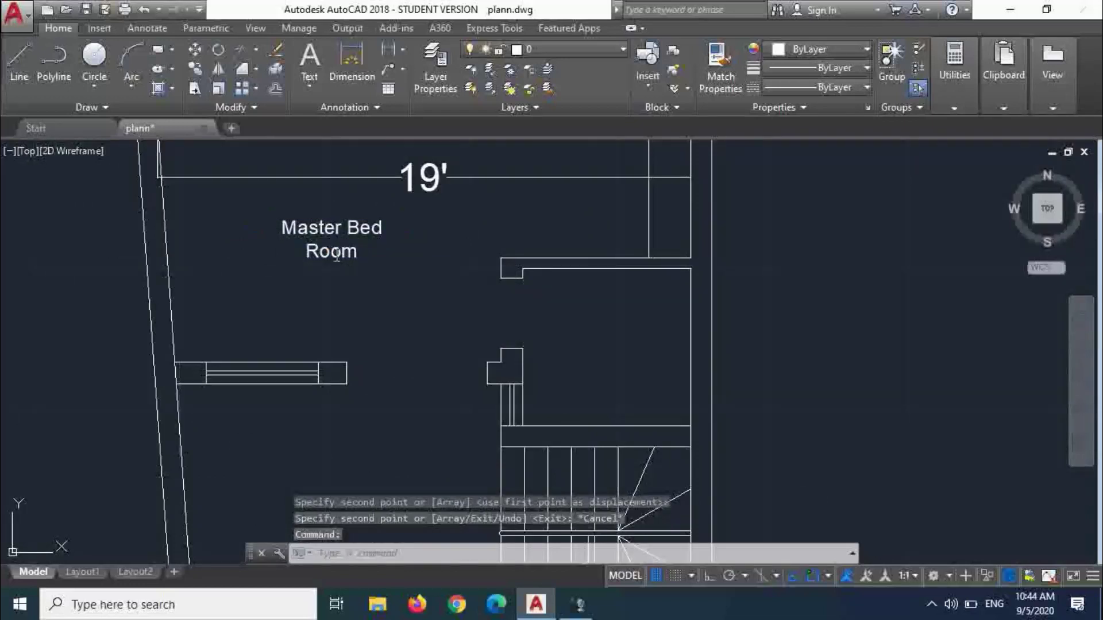
- Replace the text of the copied label under the 19' dimension with "Lounch"
double_click(332, 253)
text(Lounch)
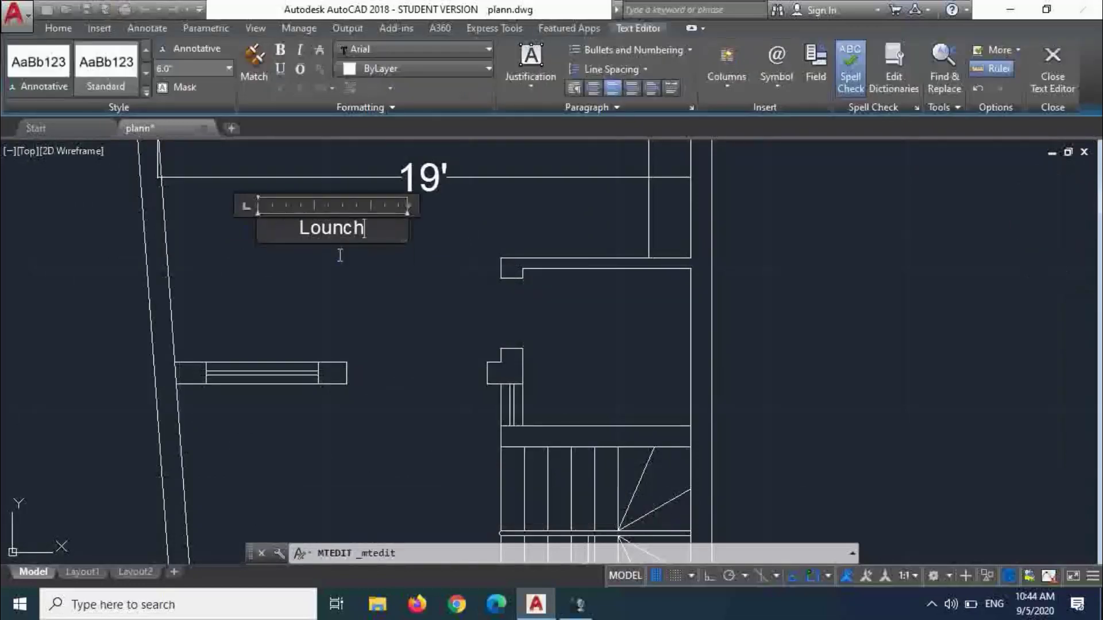
key(Return)
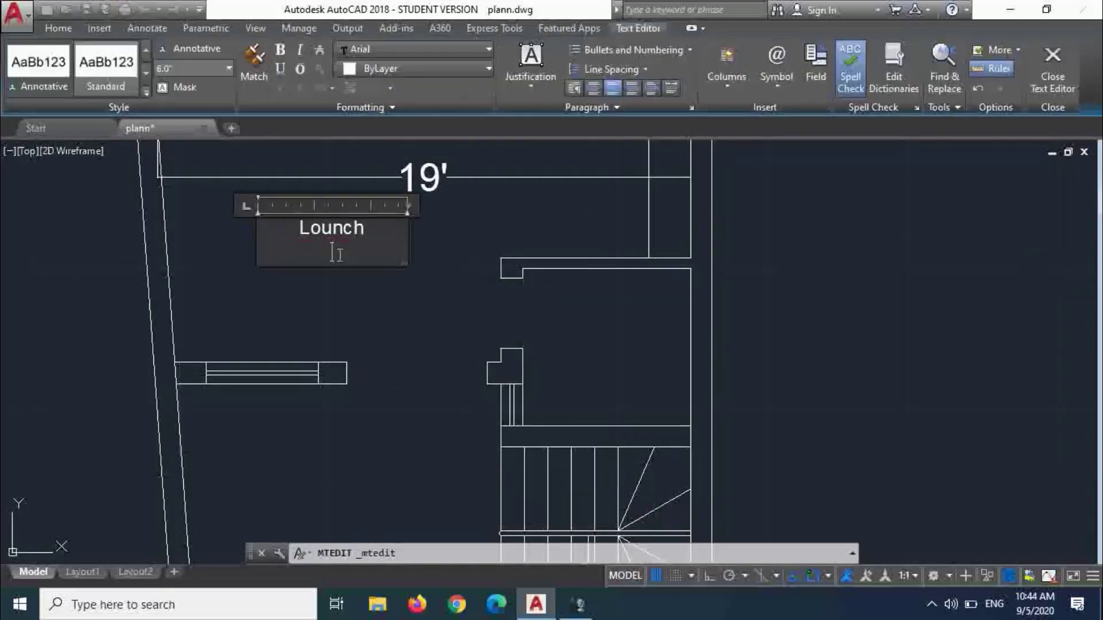
key(BackSpace)
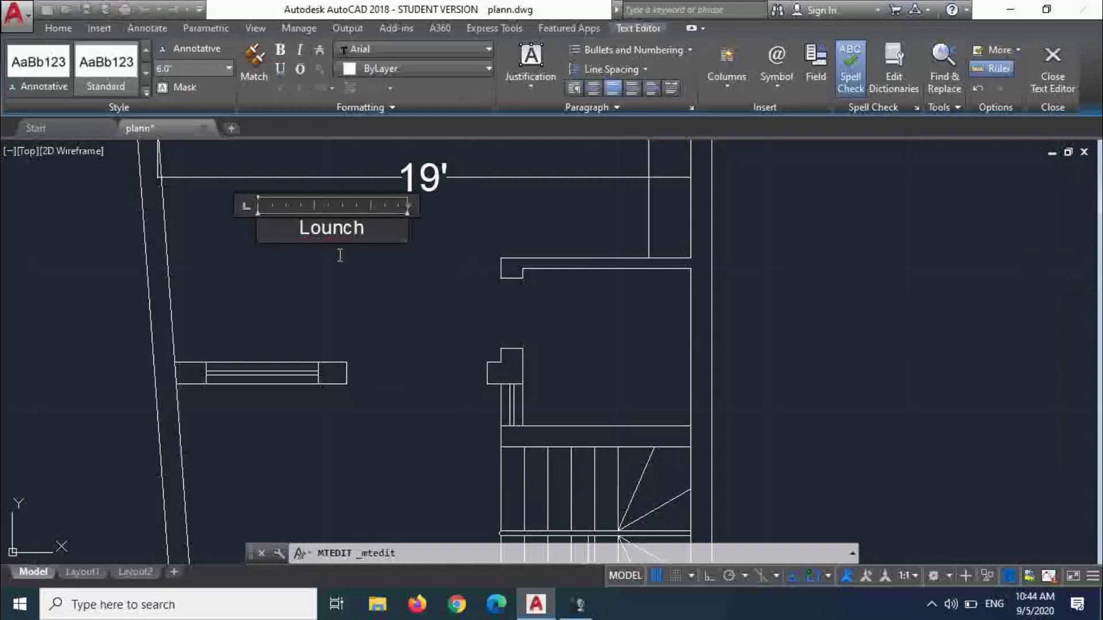
click(339, 254)
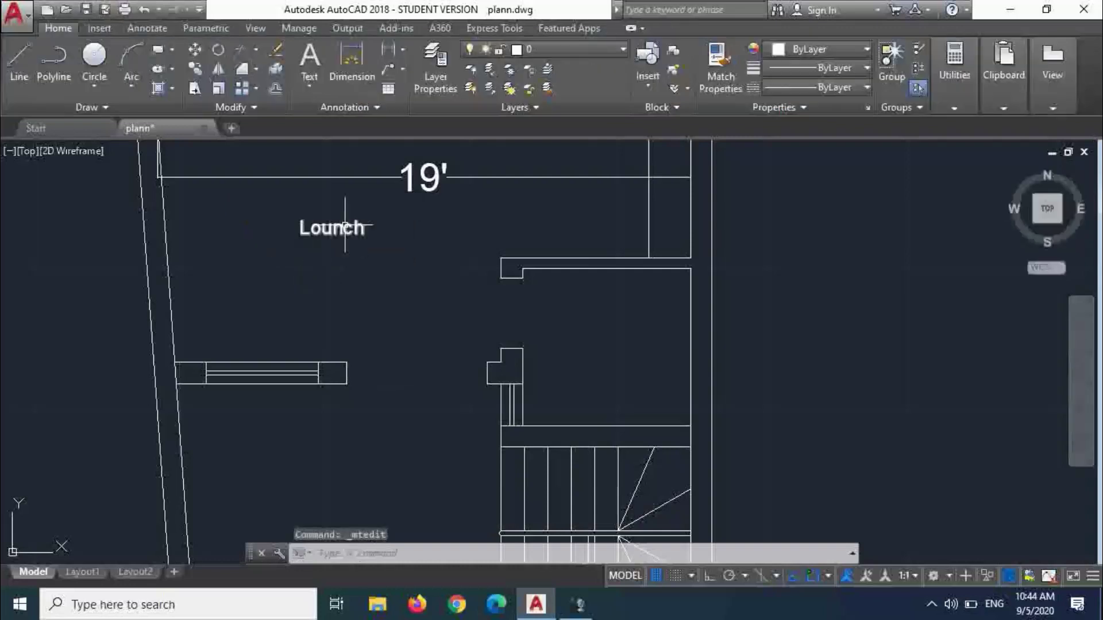
- Correct the spelling of the open area's label to "Lounge"
click(343, 227)
double_click(341, 229)
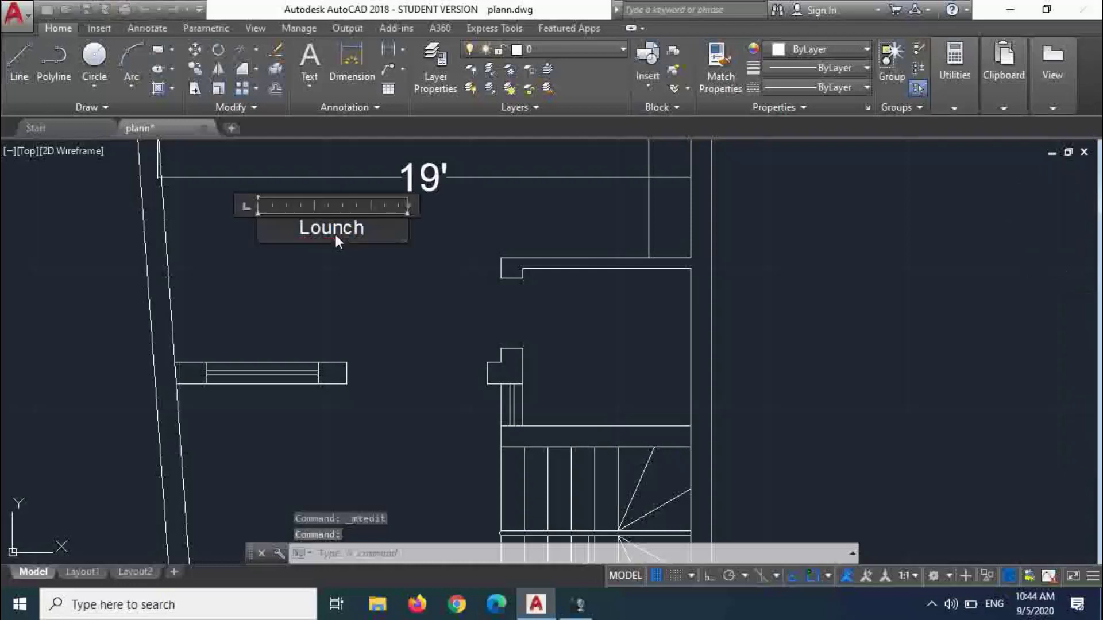
right_click(337, 235)
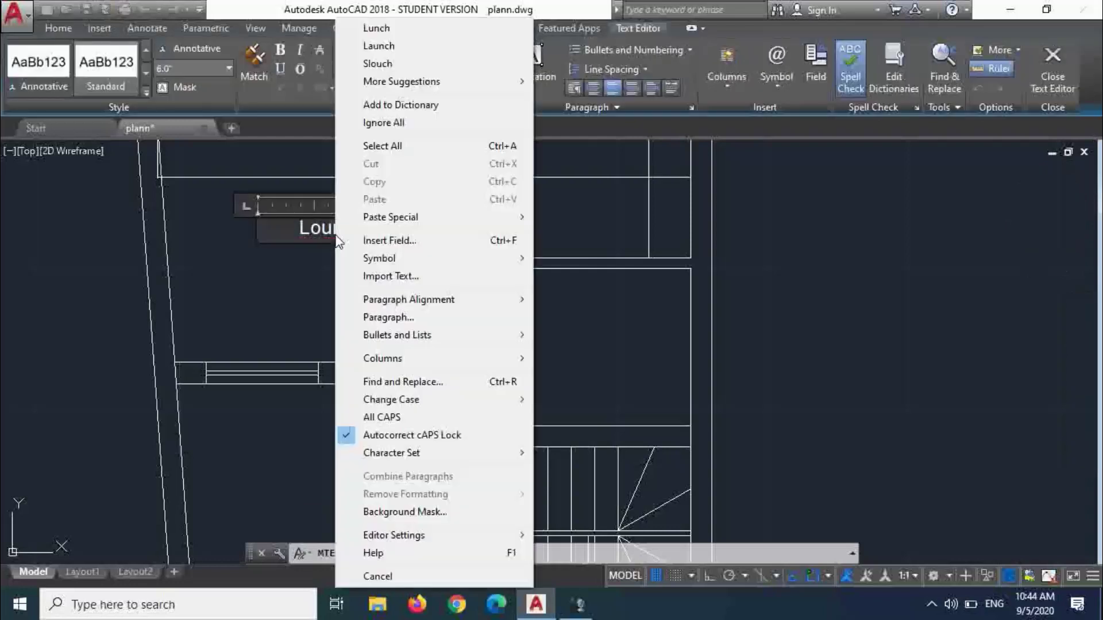
mouse_move(343, 217)
click(325, 244)
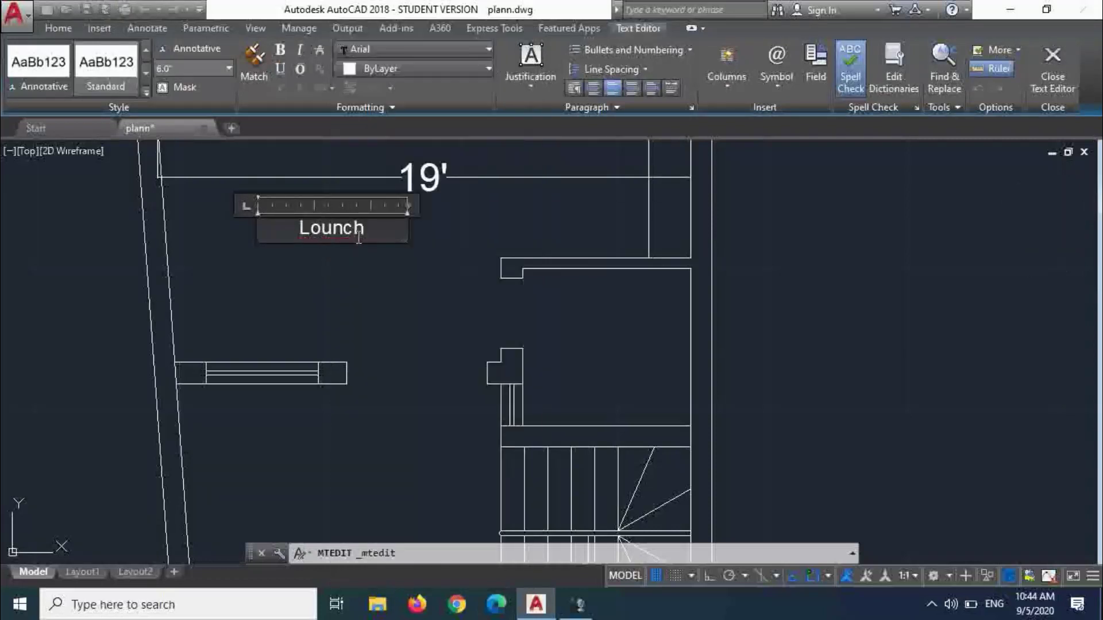
key(BackSpace)
key(BackSpace)
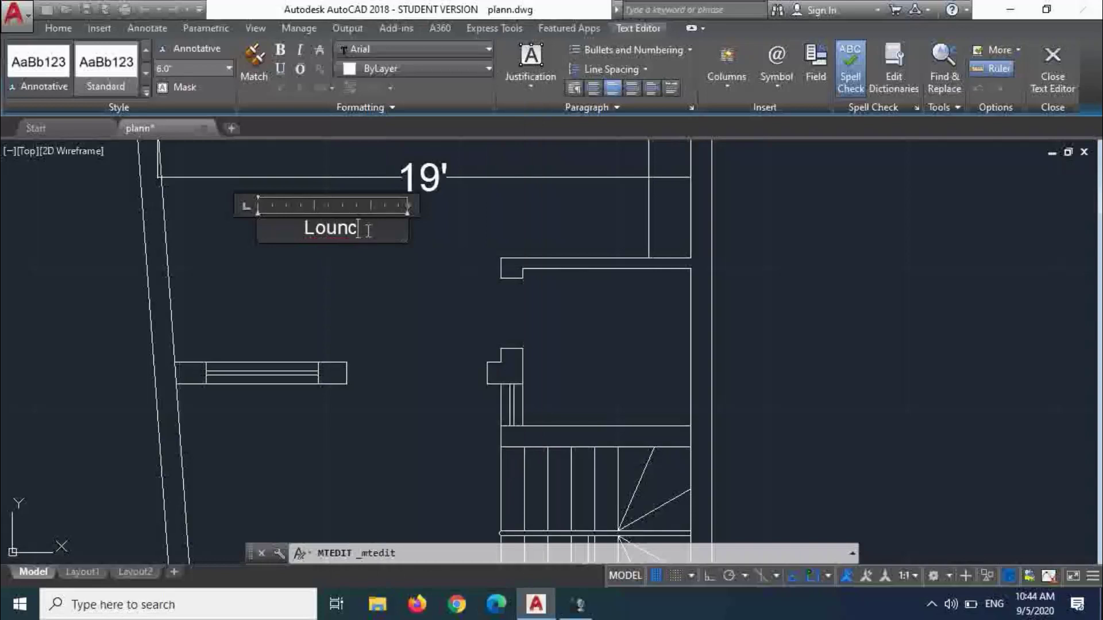
text(ge)
click(396, 311)
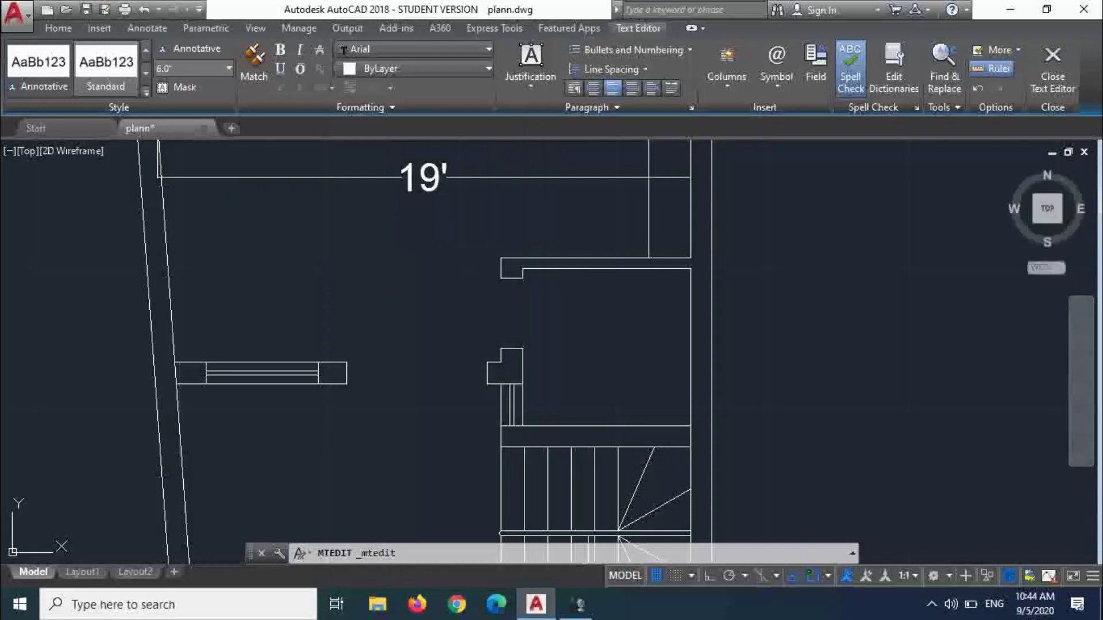
- Move the Lounge label into the small room adjoining the staircase
text(m)
key(Return)
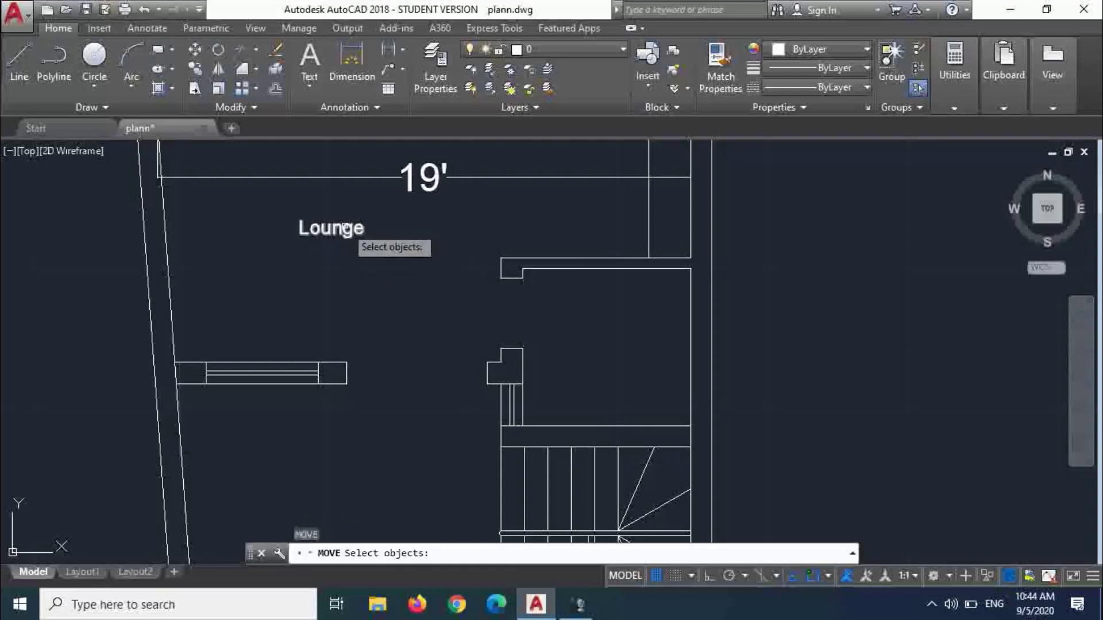
click(352, 231)
key(Return)
click(398, 267)
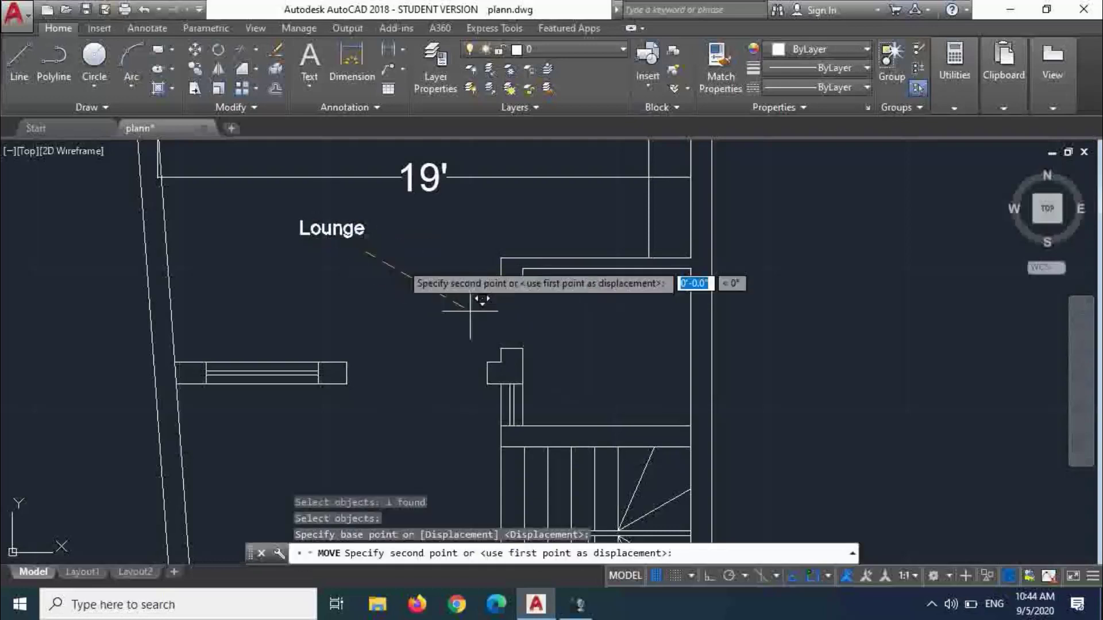
click(639, 366)
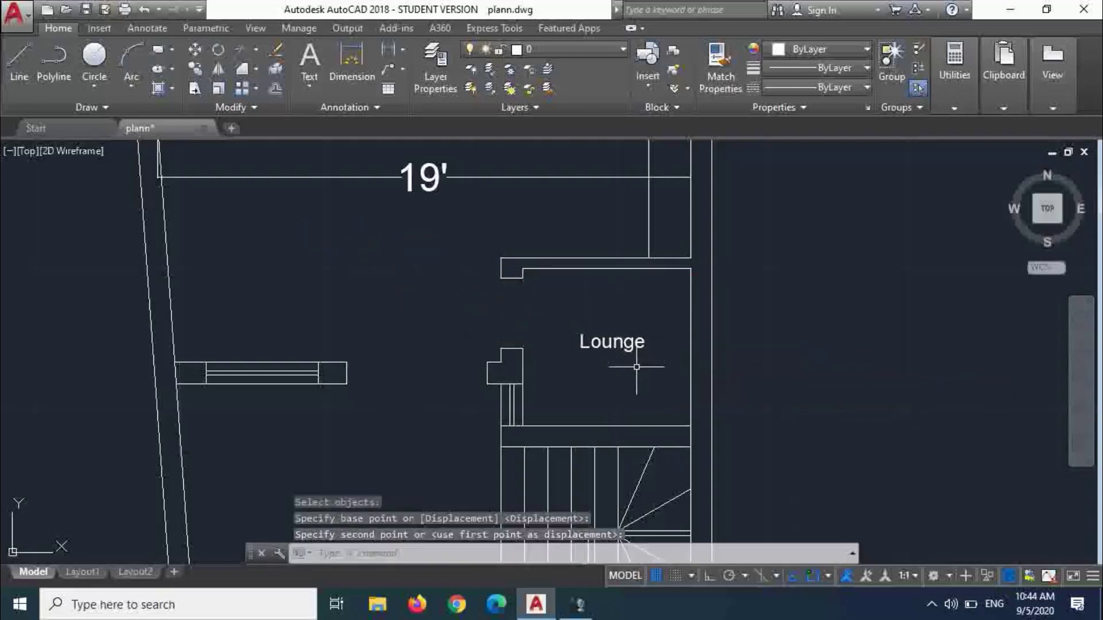
- Copy the Lounge label from the small room back to the open area under the 19' dimension
text(co)
key(Return)
click(609, 348)
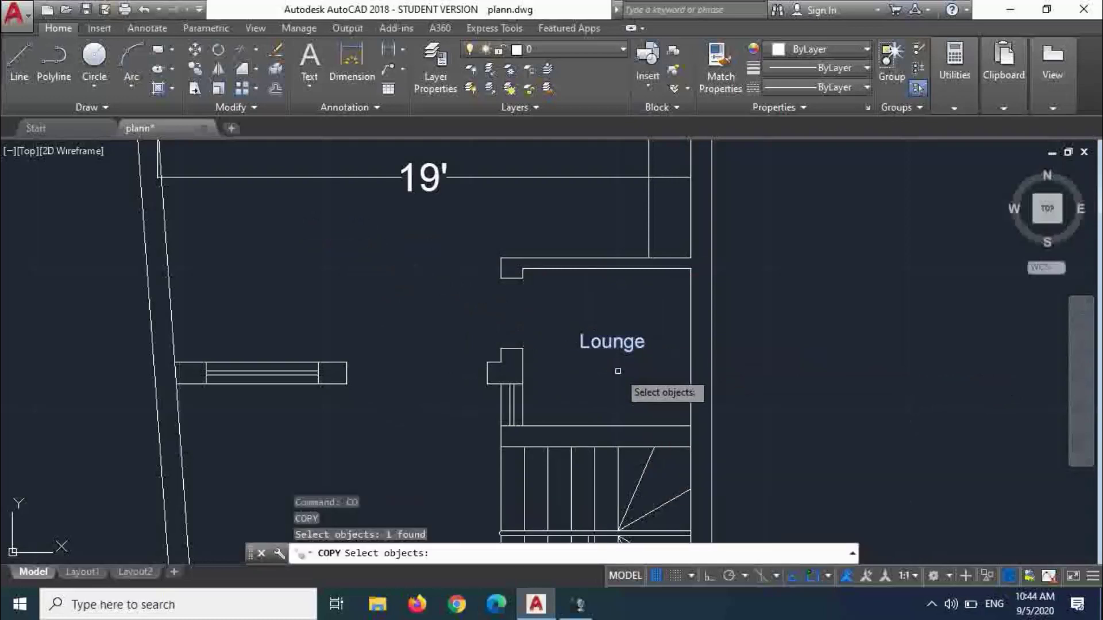
key(Return)
click(618, 372)
click(313, 273)
key(Escape)
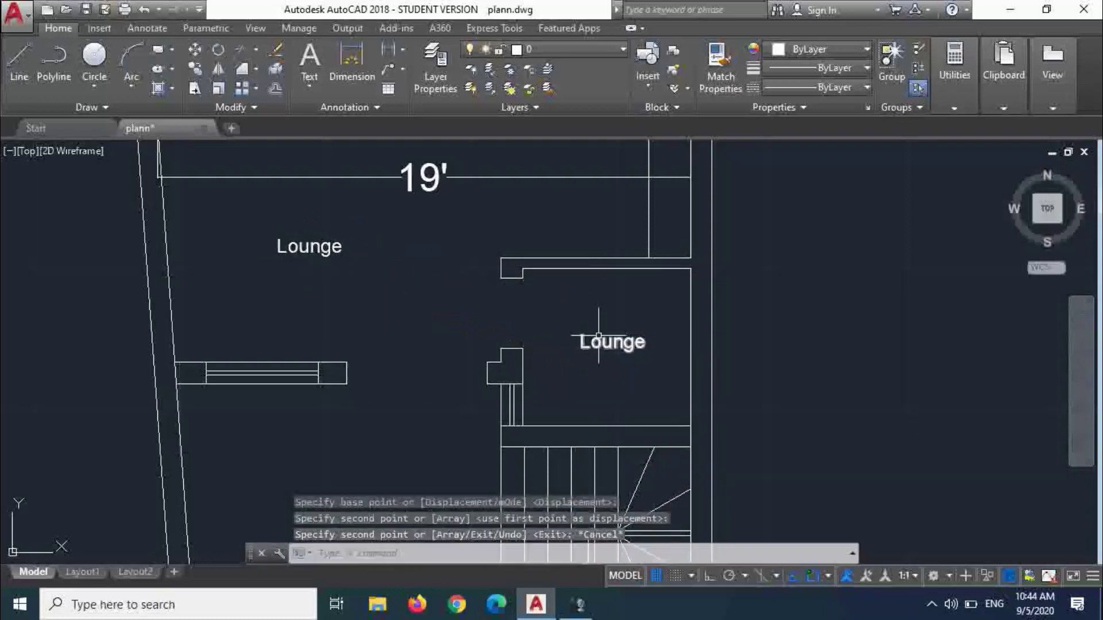
- Replace the text of the Lounge label in the small room adjoining the staircase with "Bath"
click(595, 336)
double_click(612, 347)
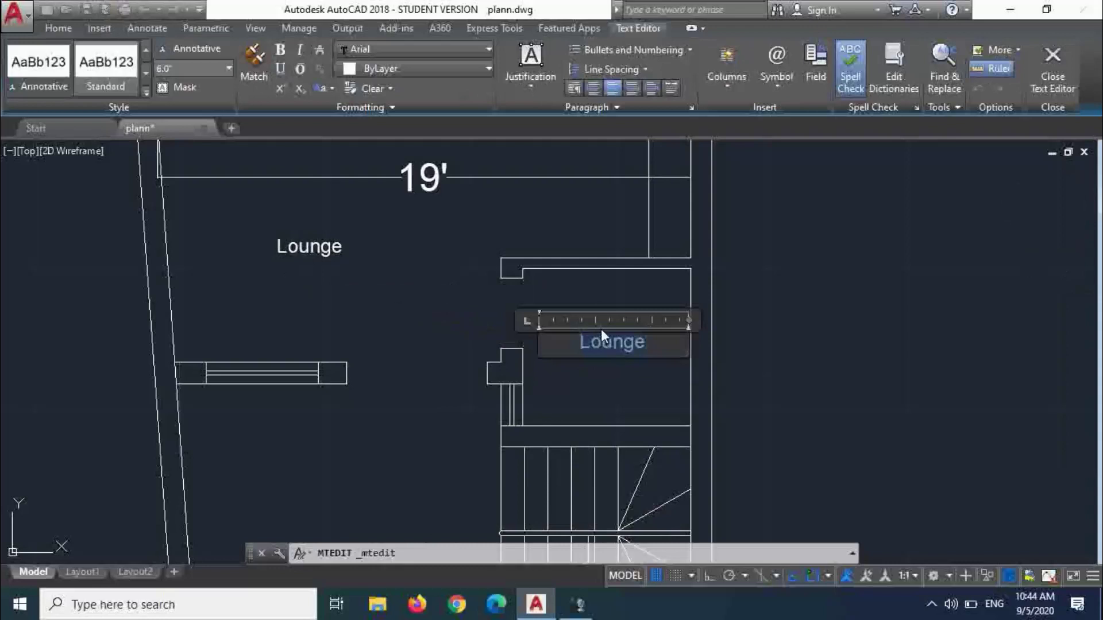
text(Bath)
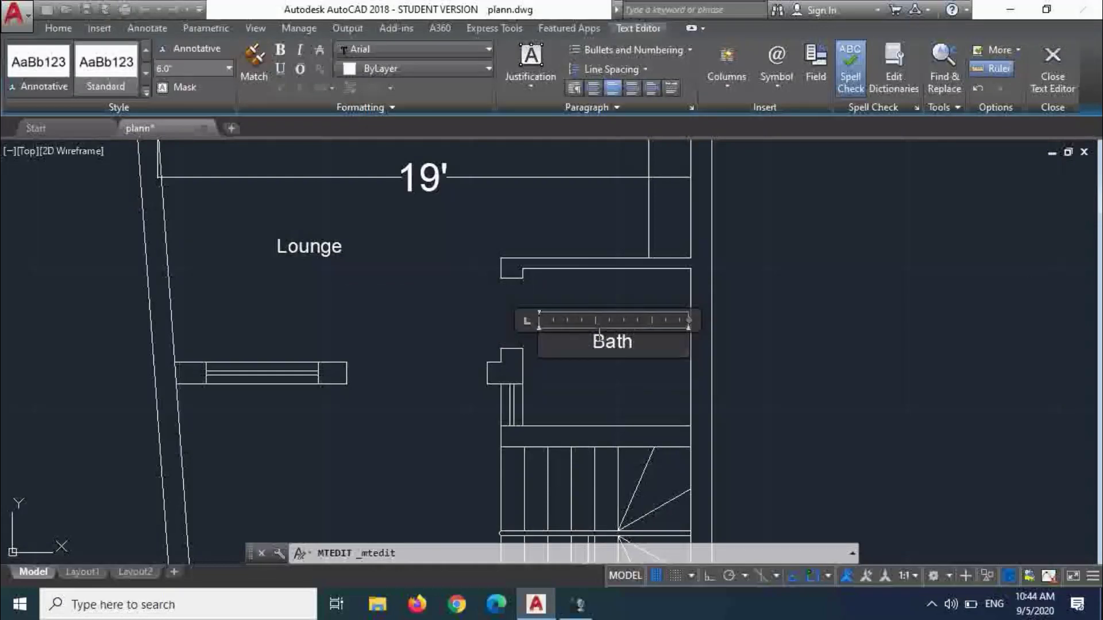
click(632, 294)
scroll(608, 285, down, 4)
scroll(608, 286, up, 4)
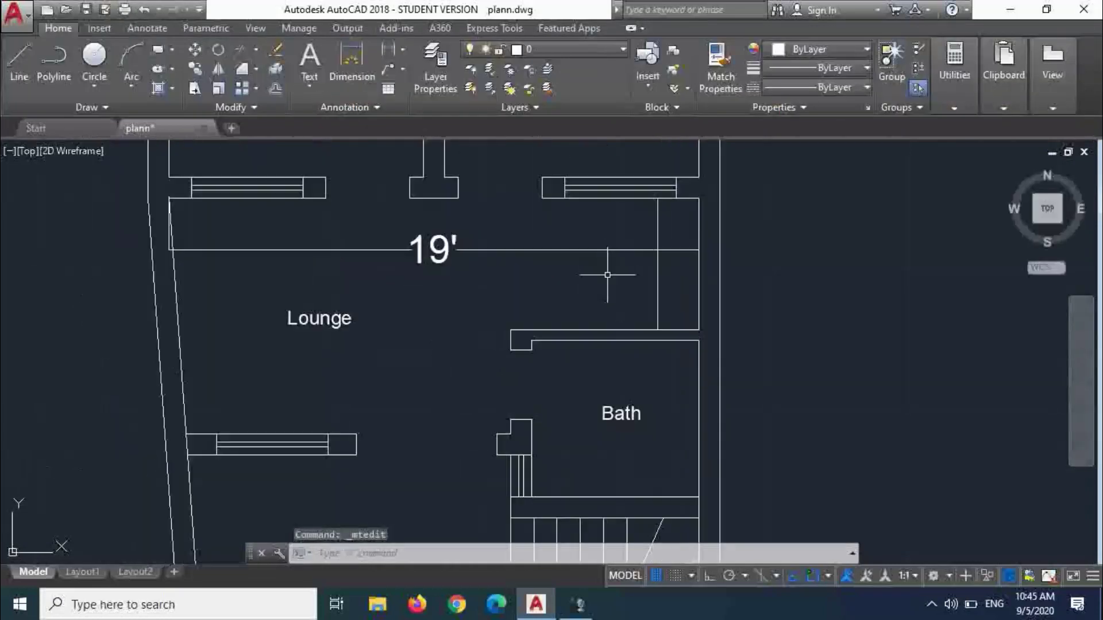
- Try to extend the end lines of the window wall above the Bath down to the Bath wall, and undo the extensions
scroll(637, 228, up, 2)
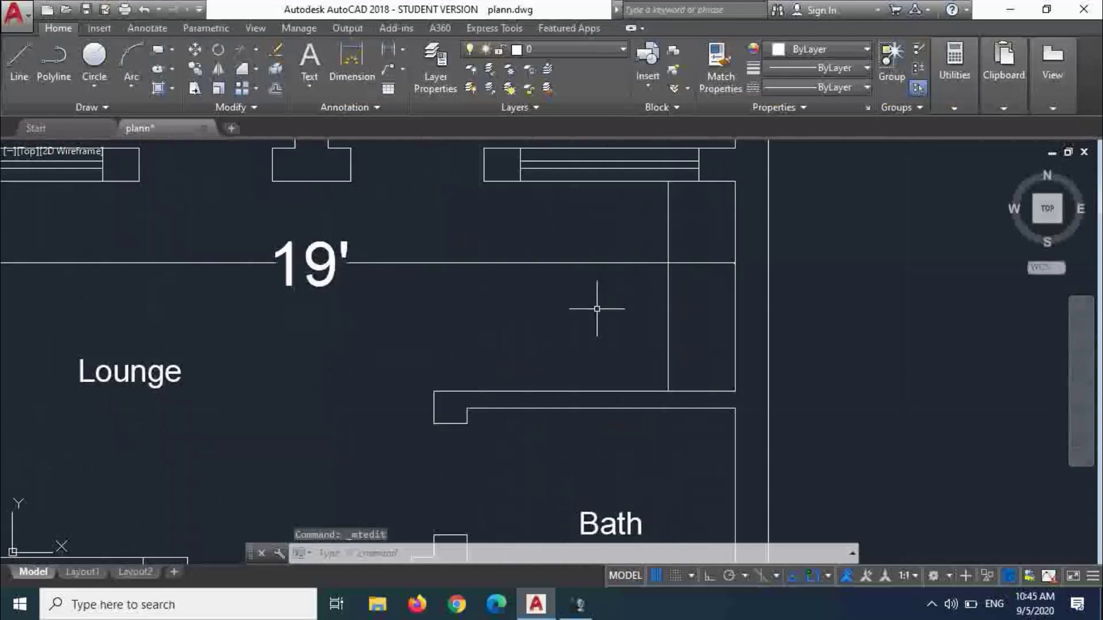
text(EX)
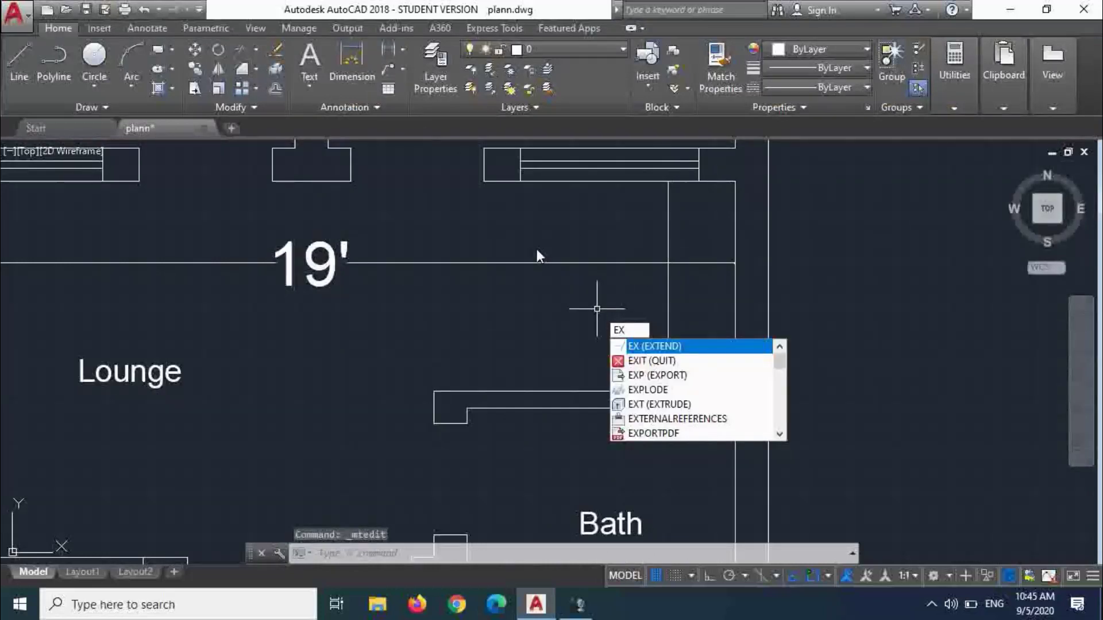
key(Return)
key(Return)
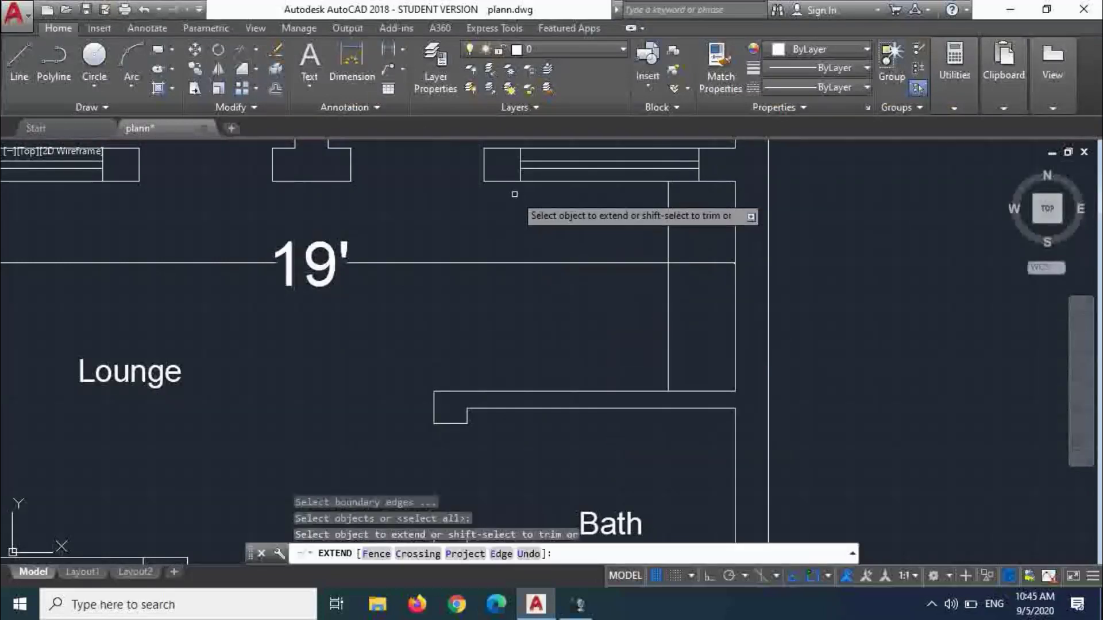
click(487, 165)
key(Escape)
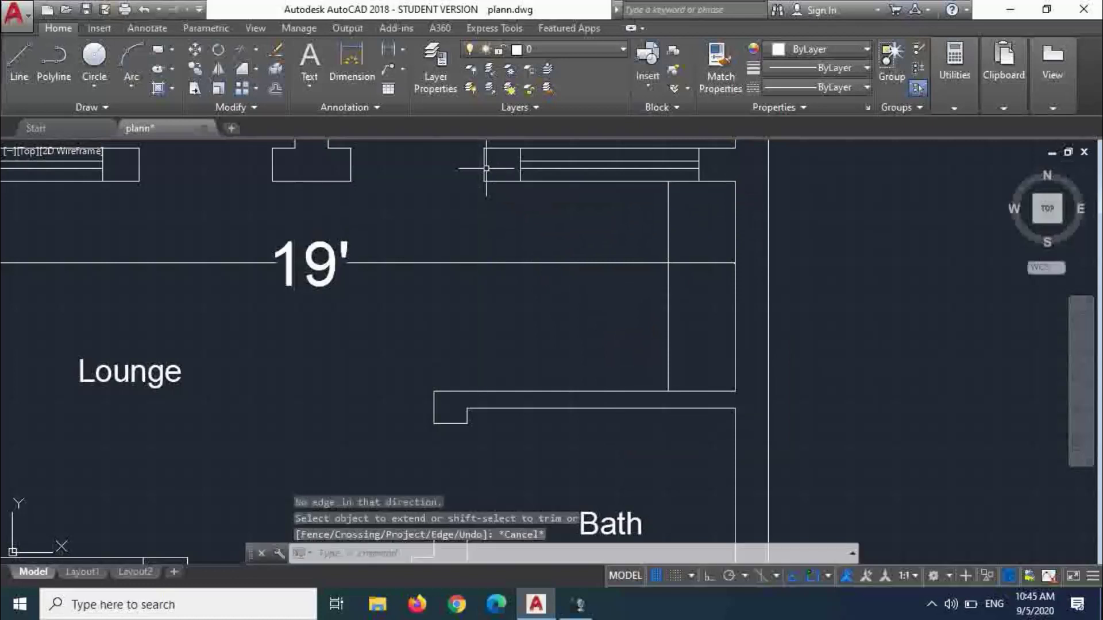
text(ex)
key(Return)
key(Return)
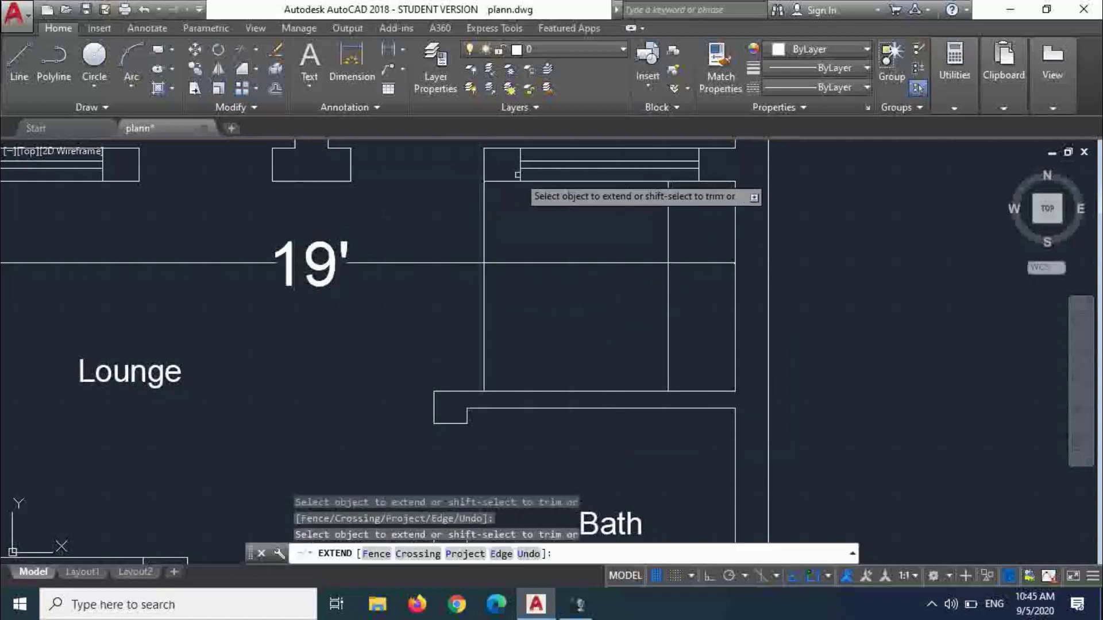
click(519, 176)
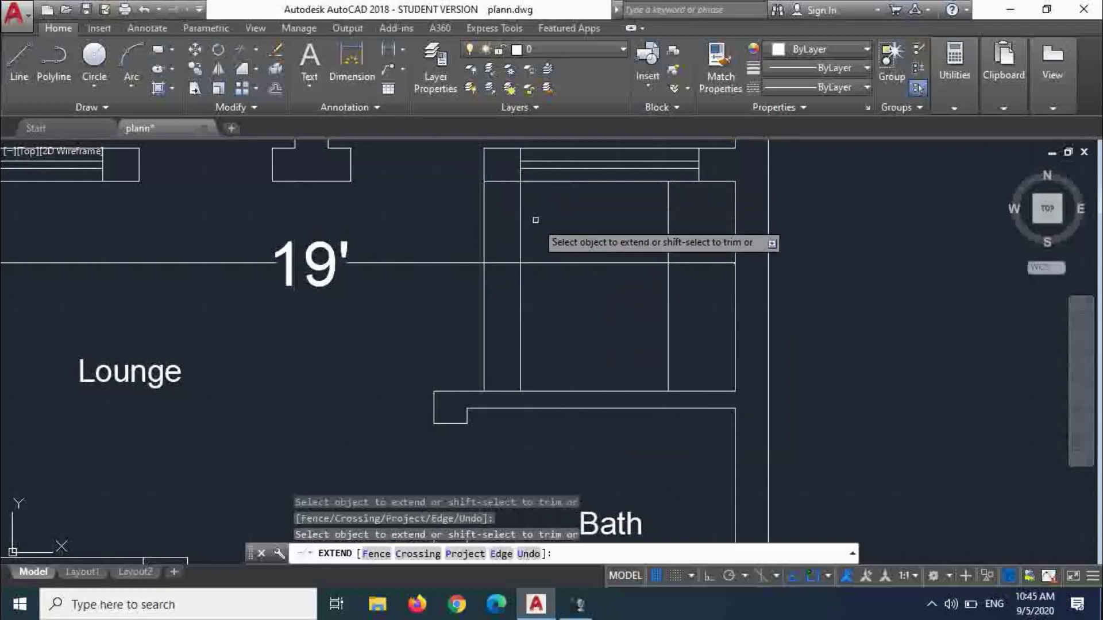
text(u)
key(Return)
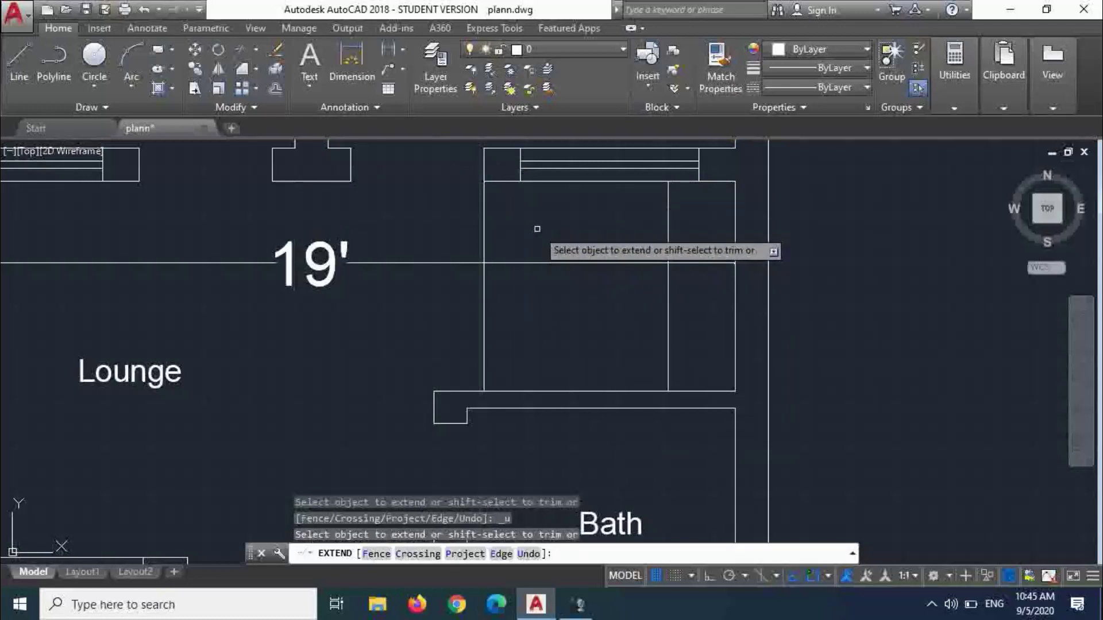
key(Escape)
scroll(643, 344, down, 2)
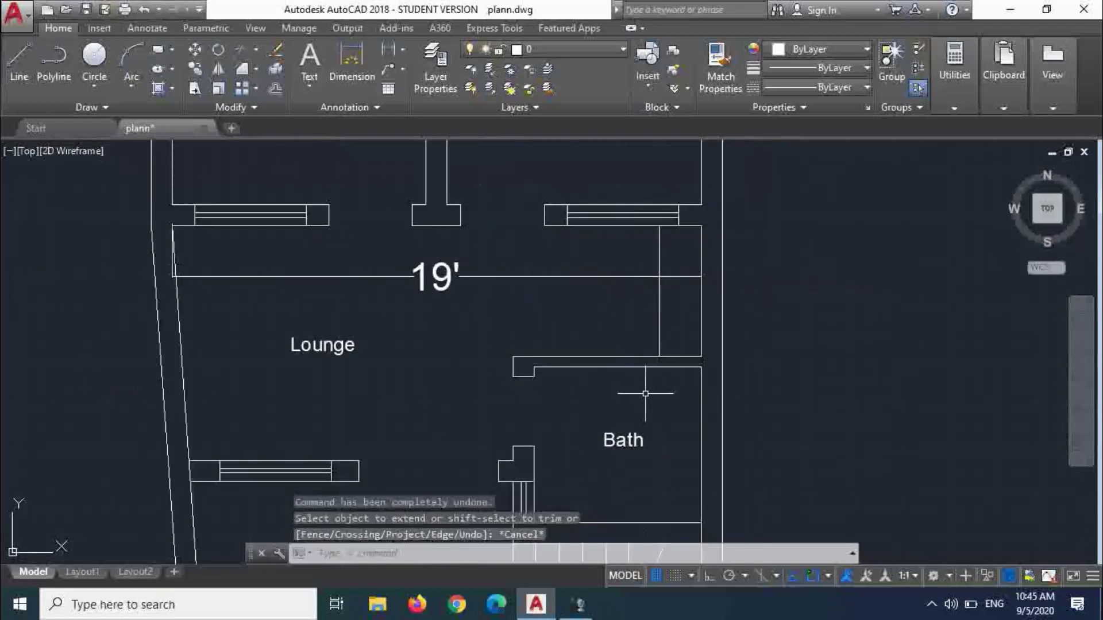
- Copy the Bath label into the space directly above the Bath, under the 19' dimension line
text(co)
key(Return)
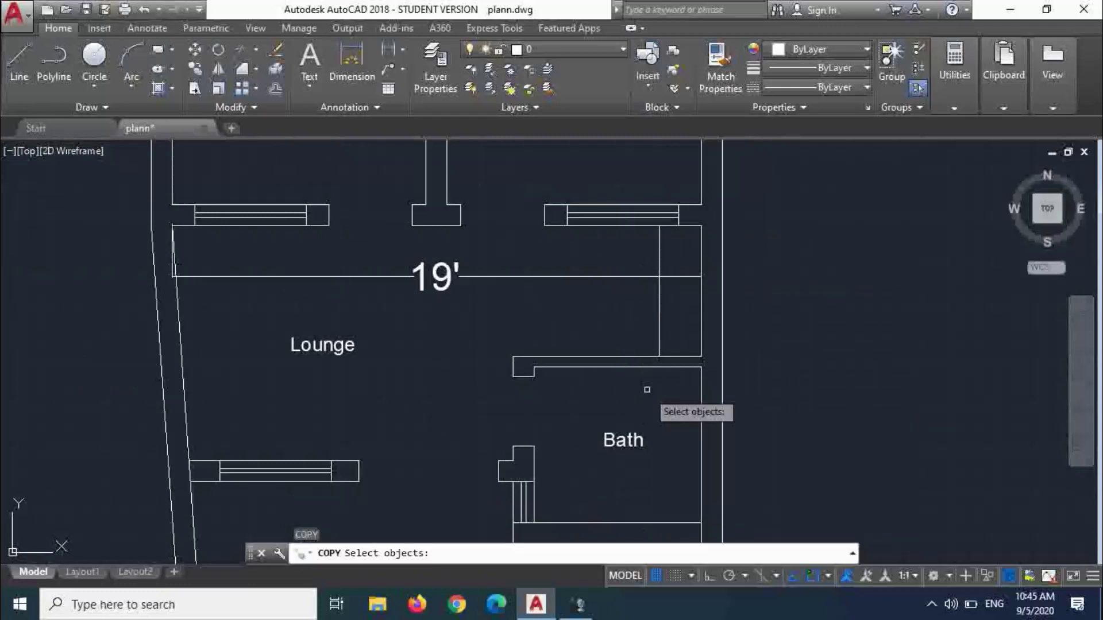
click(640, 437)
key(Return)
click(675, 414)
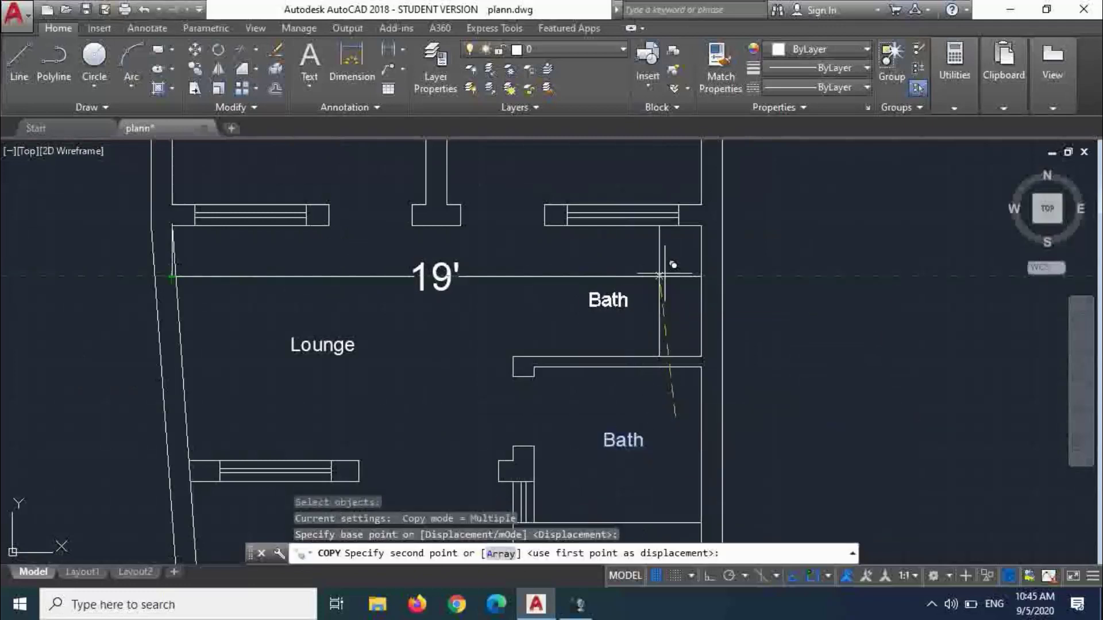
click(659, 277)
key(Escape)
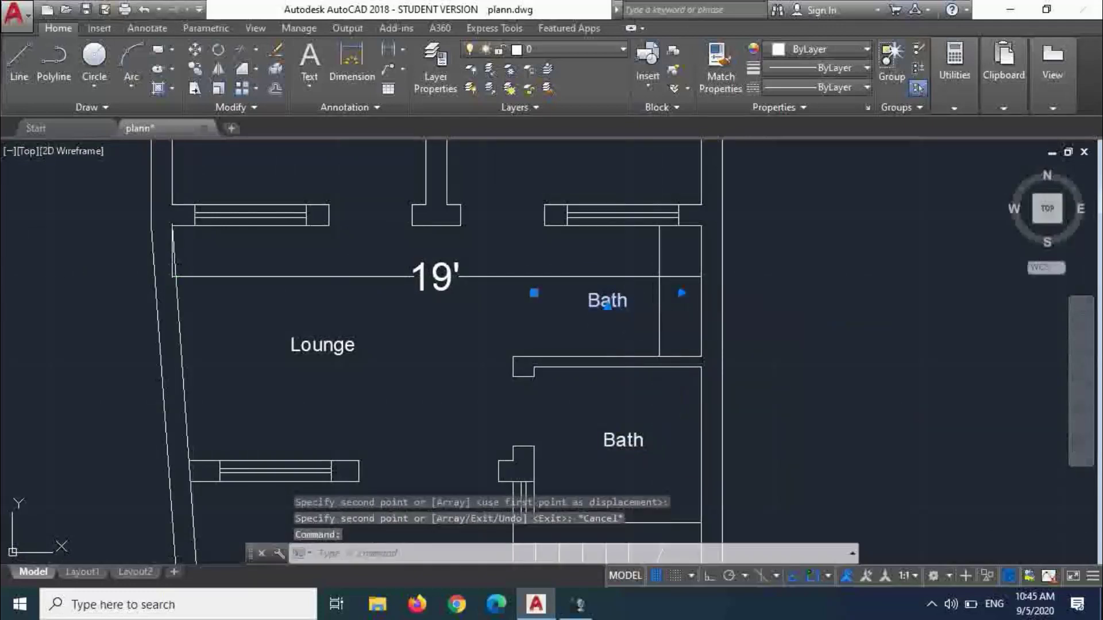
- Replace the text of the copied label above the Bath with "Open Kitchen"
double_click(625, 305)
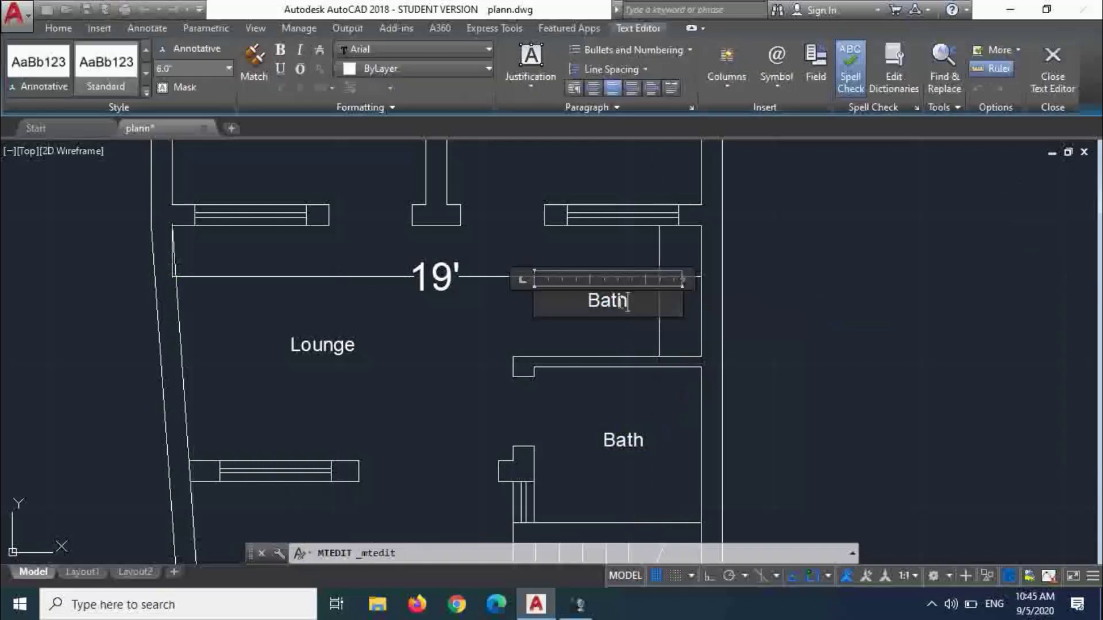
key(BackSpace)
key(BackSpace)
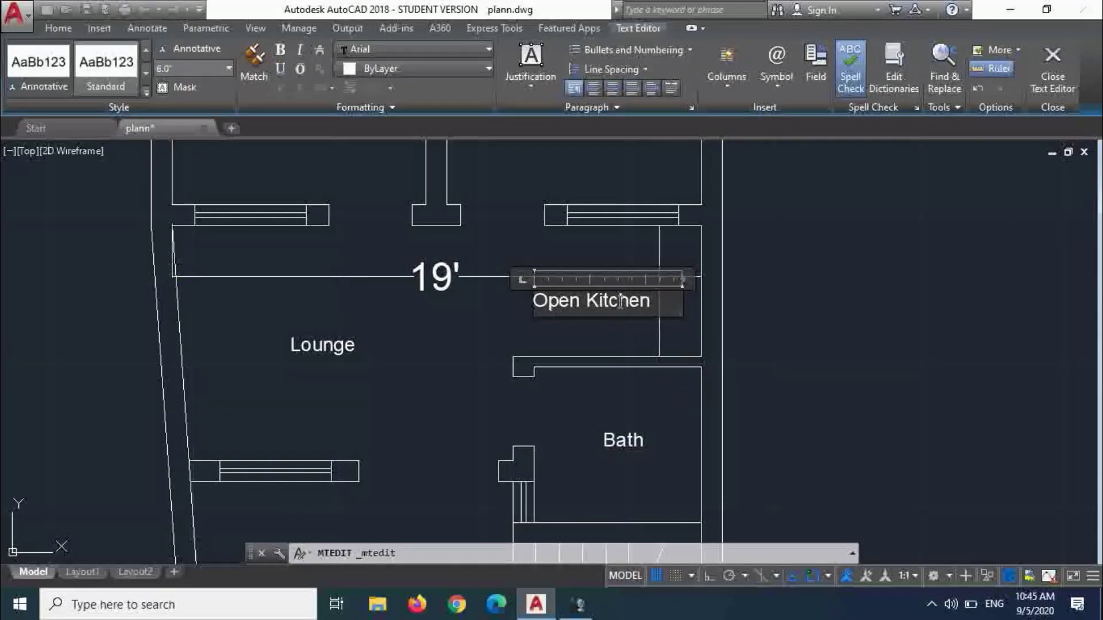
key(Return)
key(BackSpace)
click(663, 319)
scroll(660, 298, down, 4)
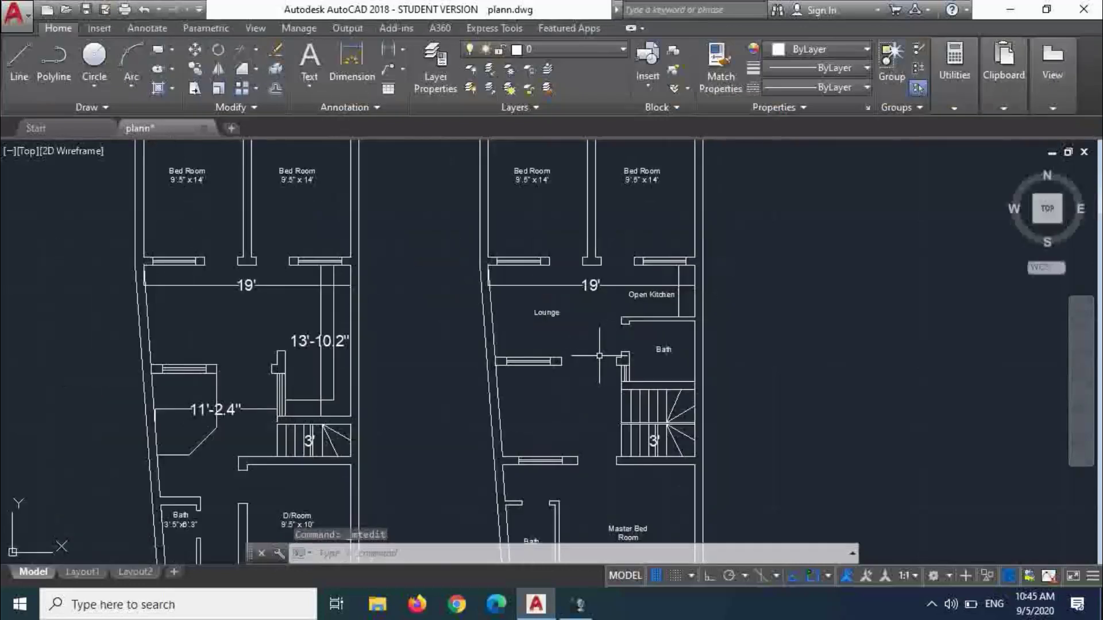
- Copy the first floor's Lounge label into the matching open area of the ground floor plan under its 19' dimension
text(co)
key(Return)
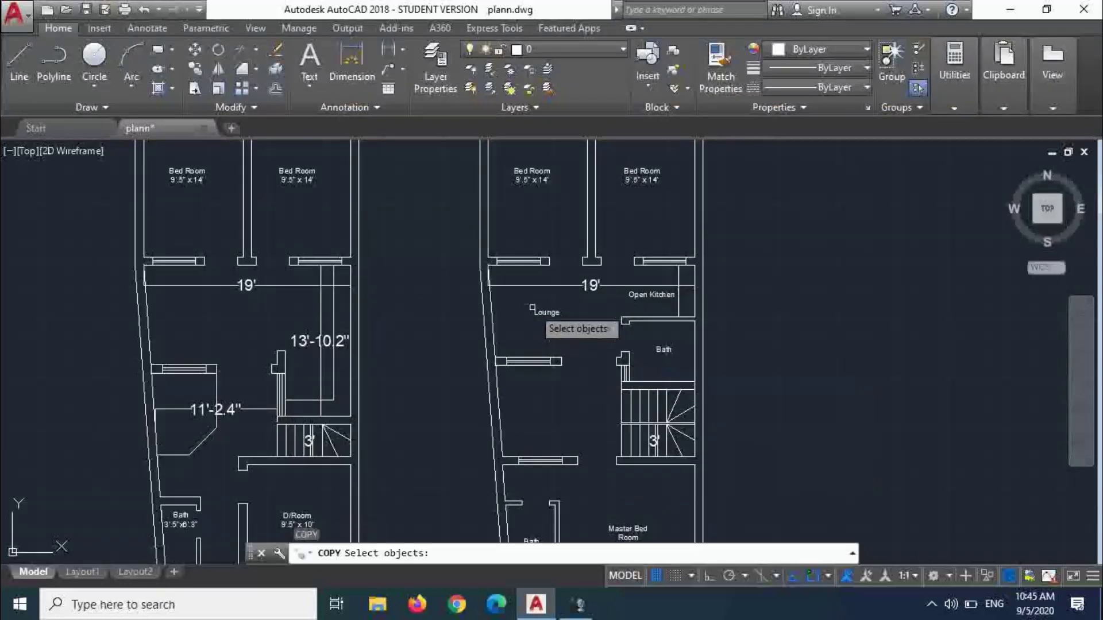
click(543, 313)
key(Return)
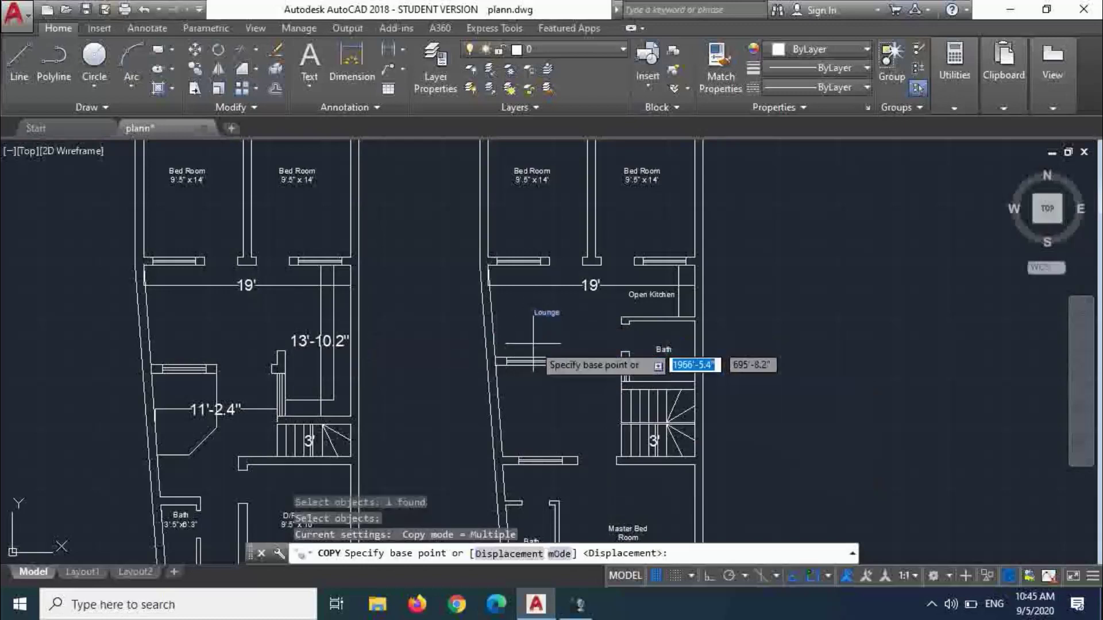
click(551, 323)
click(195, 329)
key(Escape)
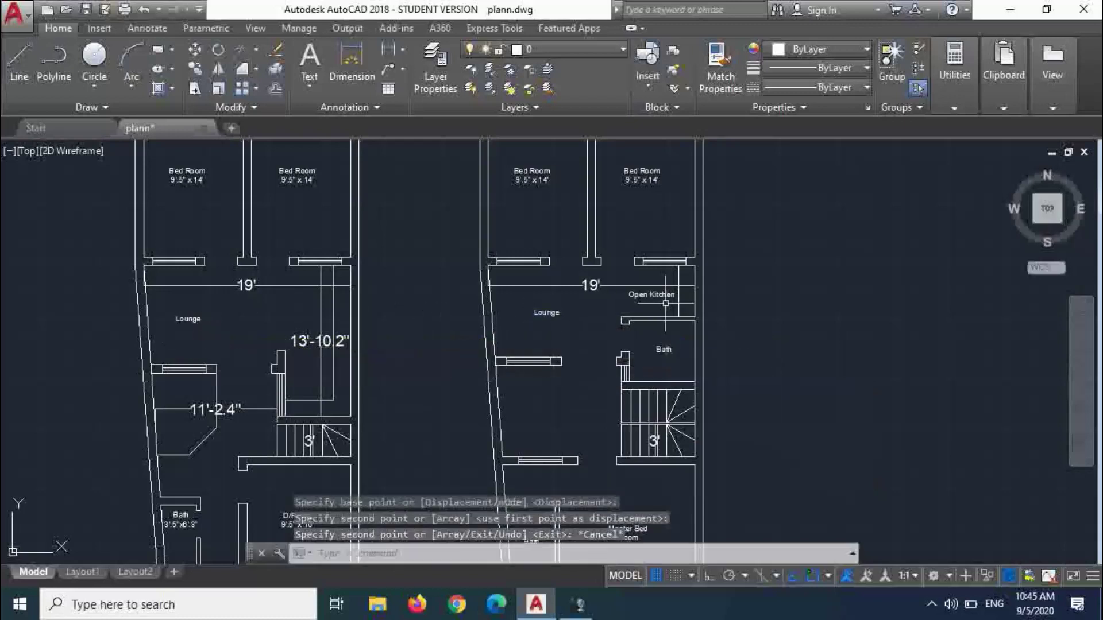
- Save the drawing with both floor plans
scroll(665, 306, up, 3)
scroll(649, 298, down, 8)
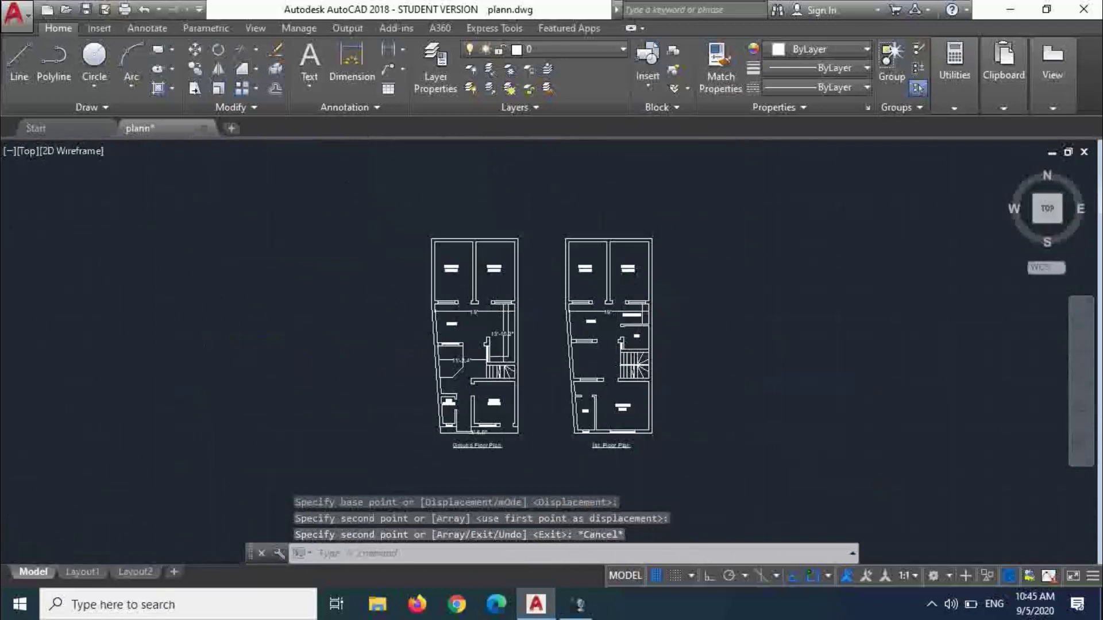
scroll(586, 322, up, 3)
key(ctrl+s)
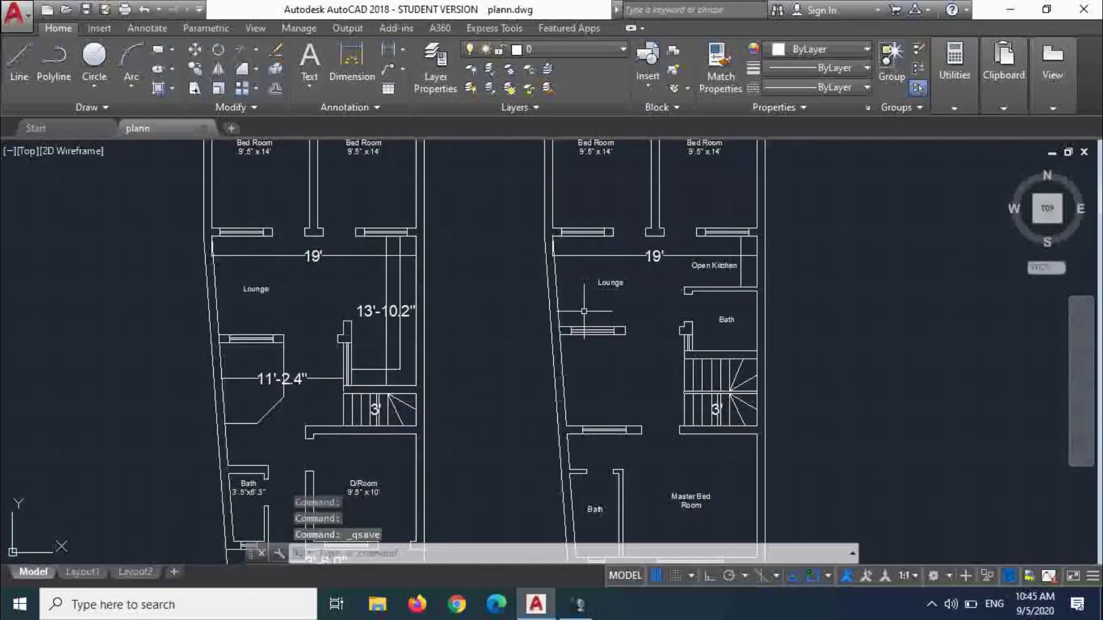
- Copy the first floor's Lounge label into the unlabelled area beside the staircase, between the two window walls
scroll(584, 310, down, 2)
scroll(572, 310, up, 4)
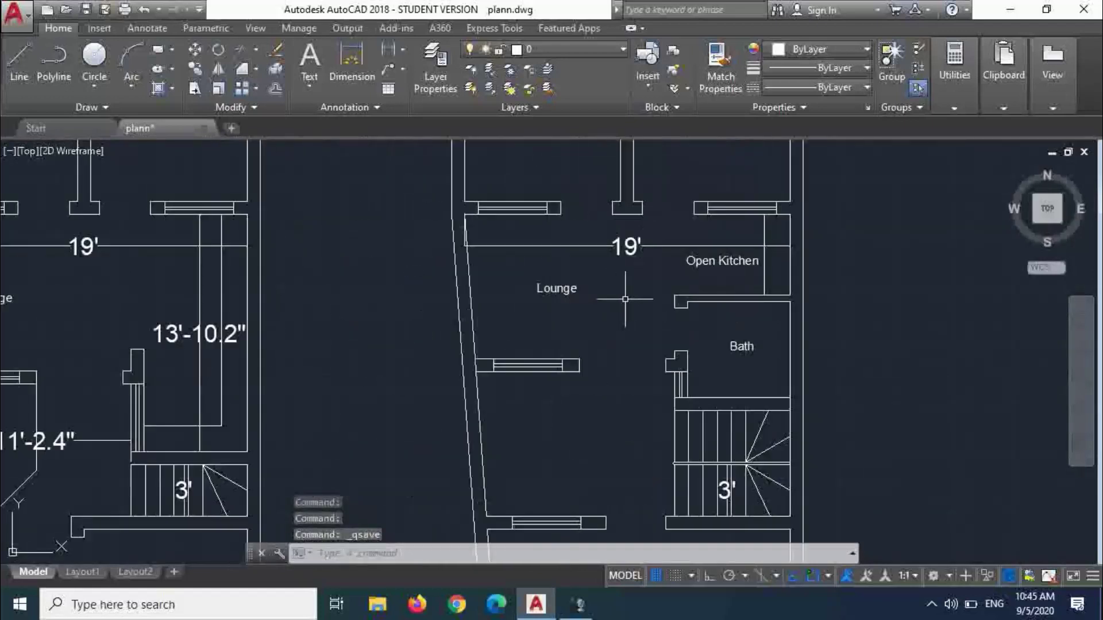
scroll(597, 287, down, 1)
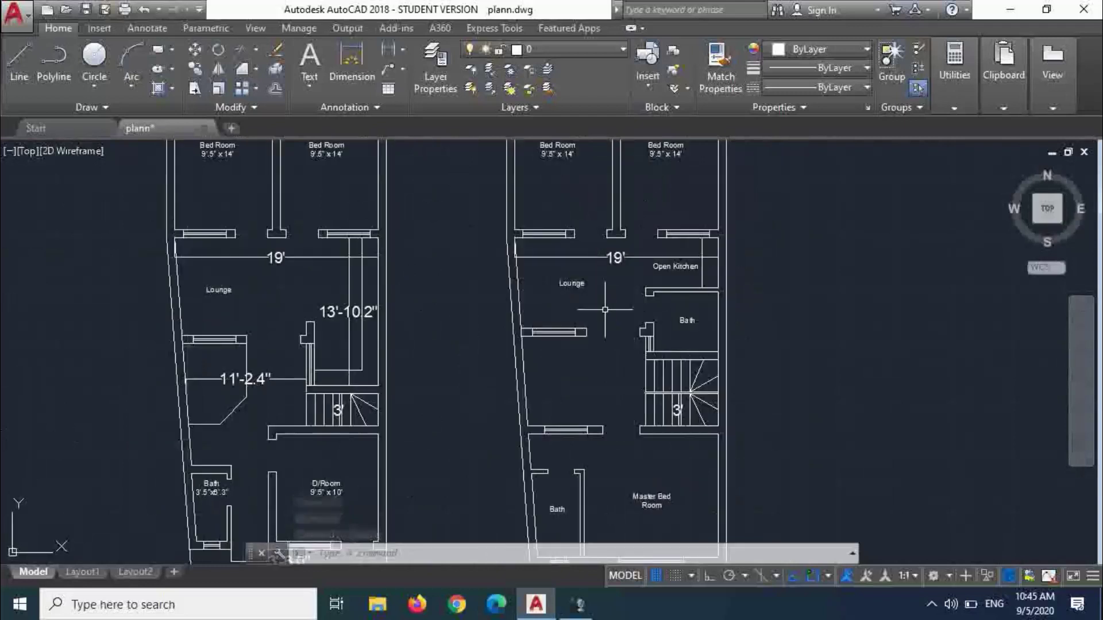
scroll(614, 351, up, 4)
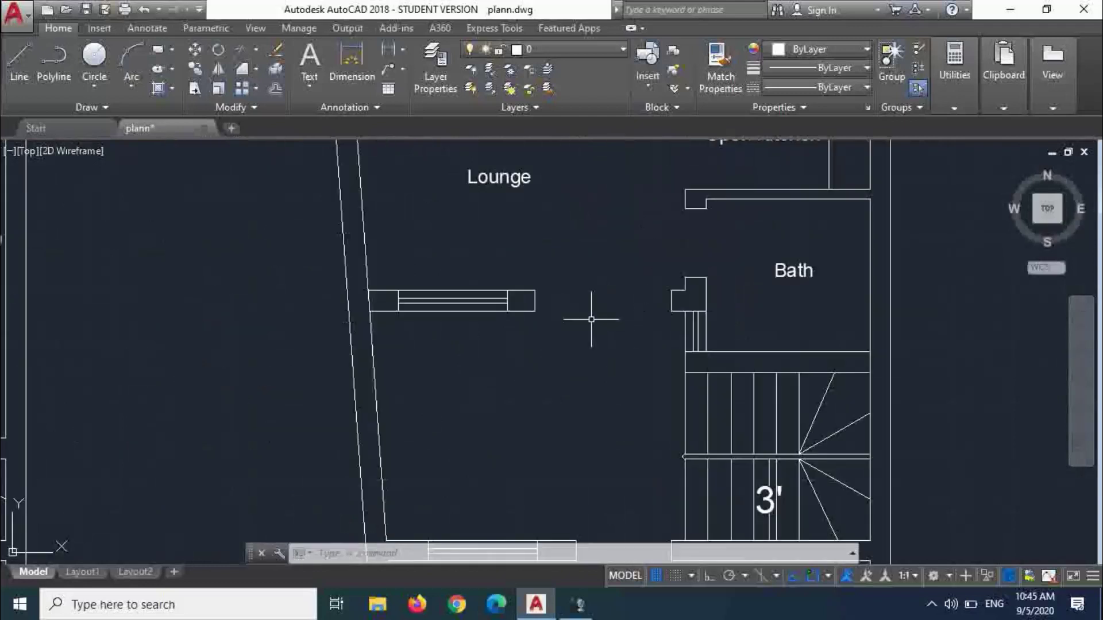
text(o)
key(Return)
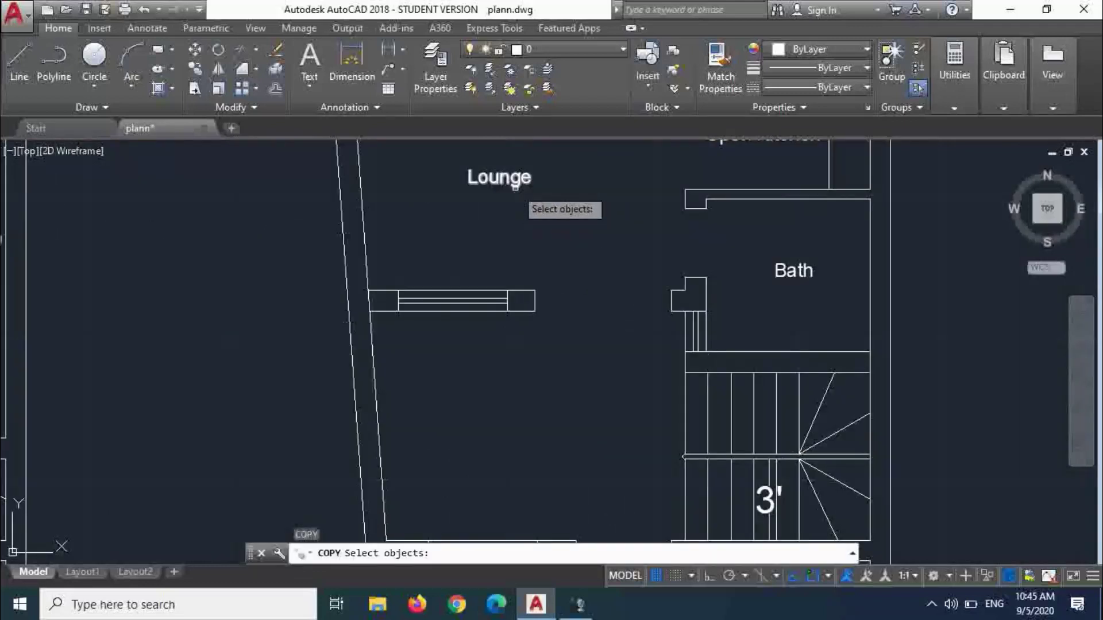
click(515, 187)
key(Return)
click(552, 227)
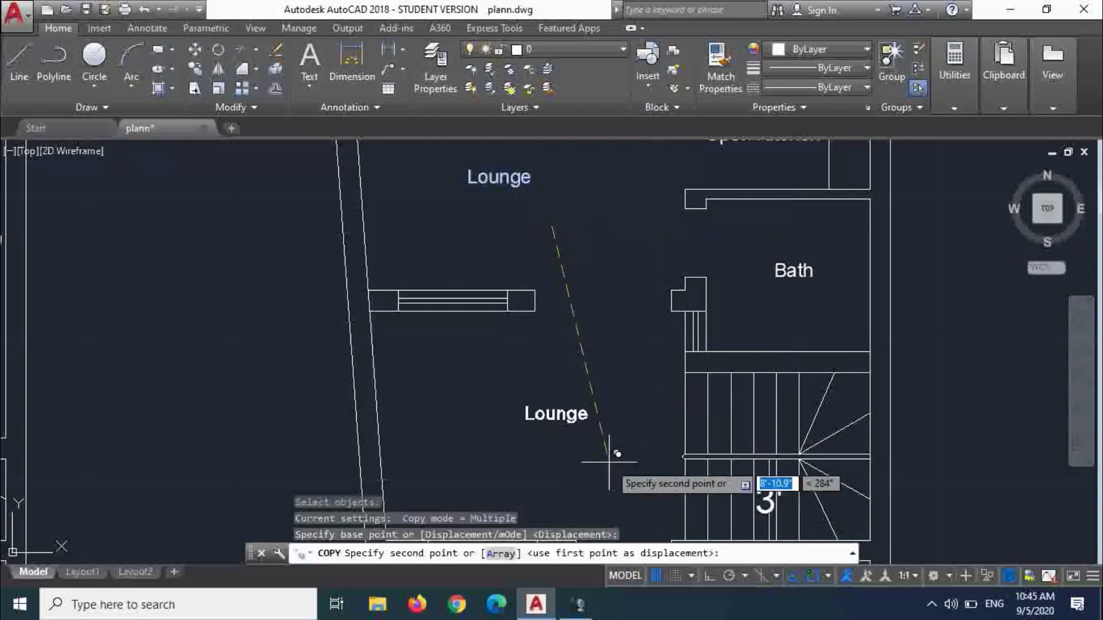
key(Escape)
- Replace the text of the copied label beside the staircase with "Open Area"
click(557, 423)
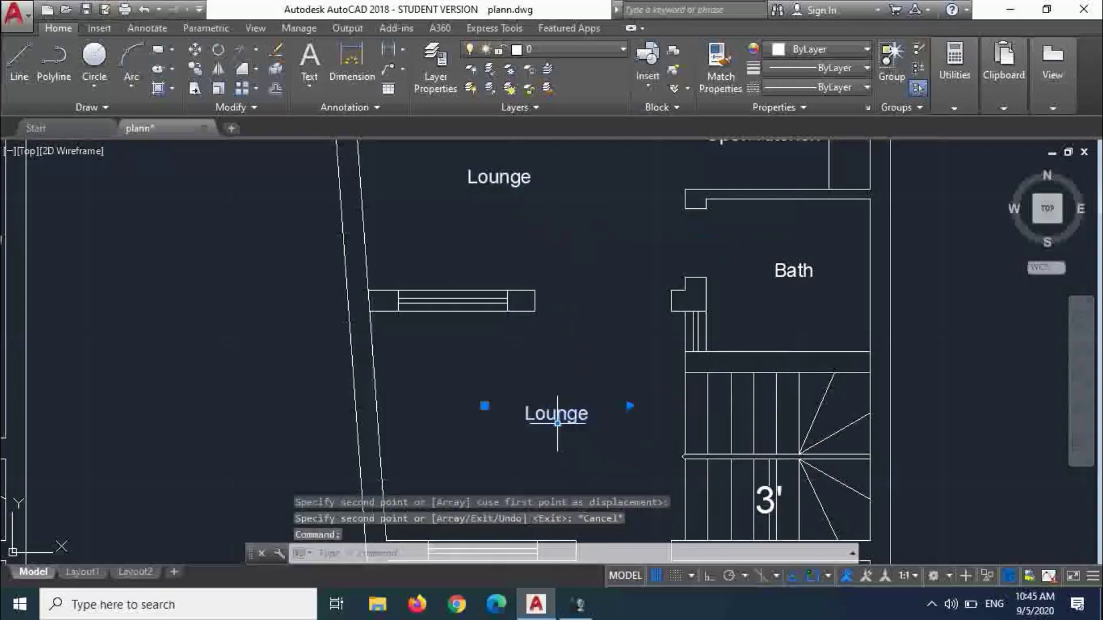
double_click(560, 419)
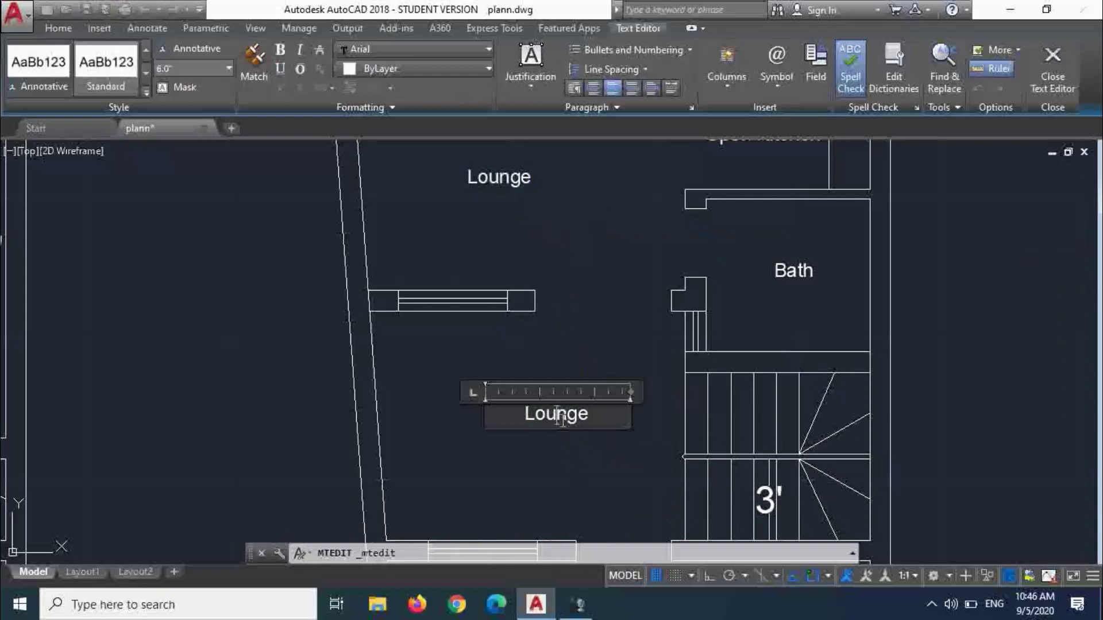
click(562, 418)
key(BackSpace)
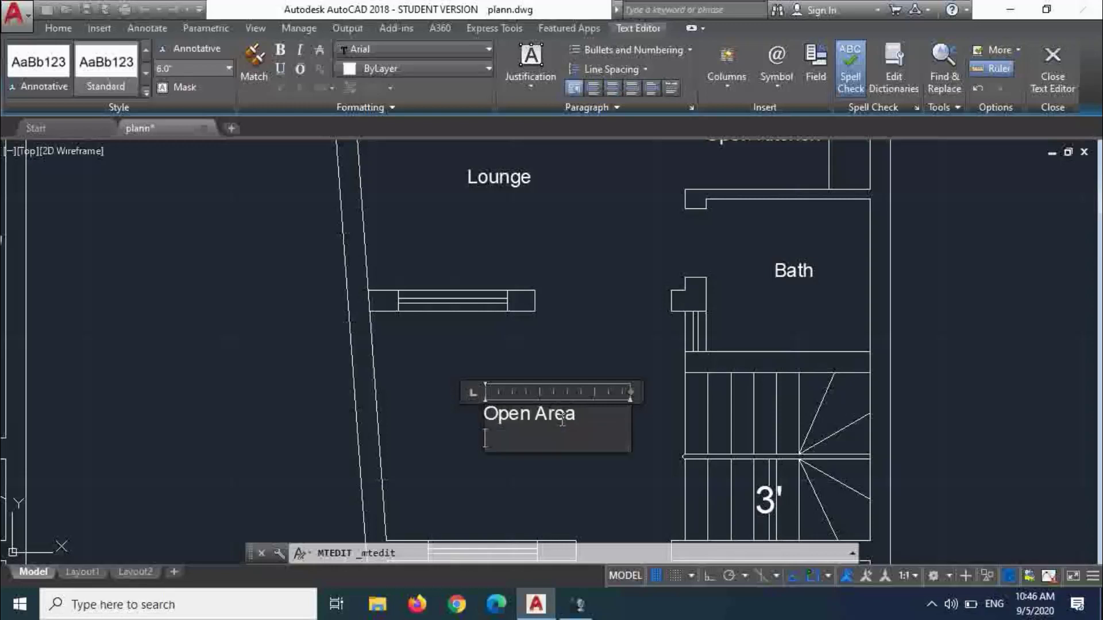
click(603, 371)
- Move the Open Area label slightly toward the staircase and downward to centre it in its space
scroll(603, 371, down, 4)
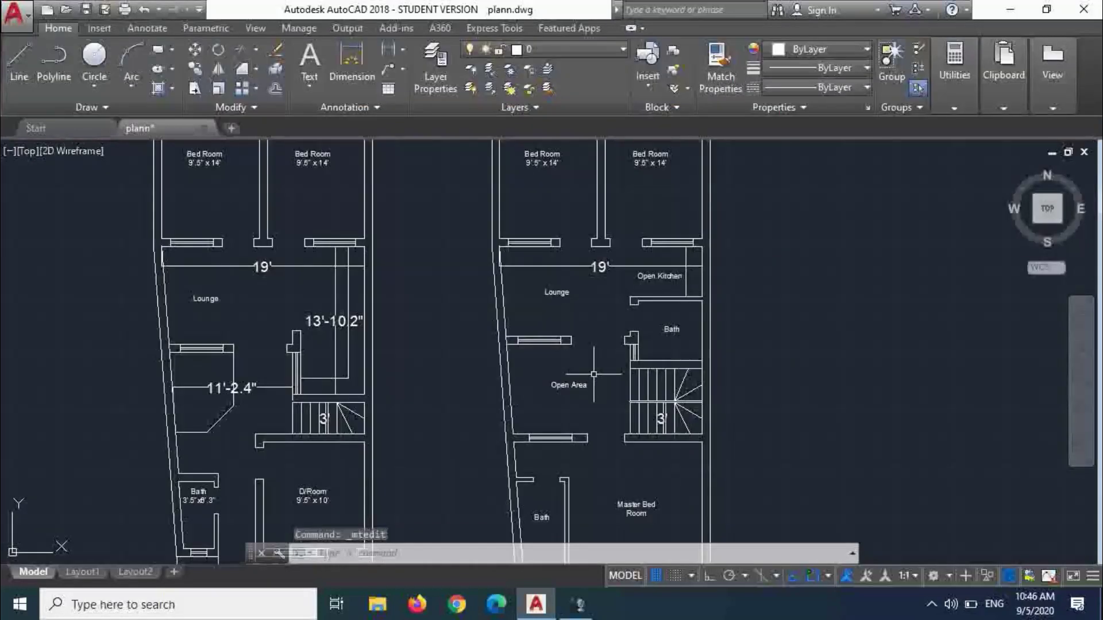
scroll(583, 439, up, 4)
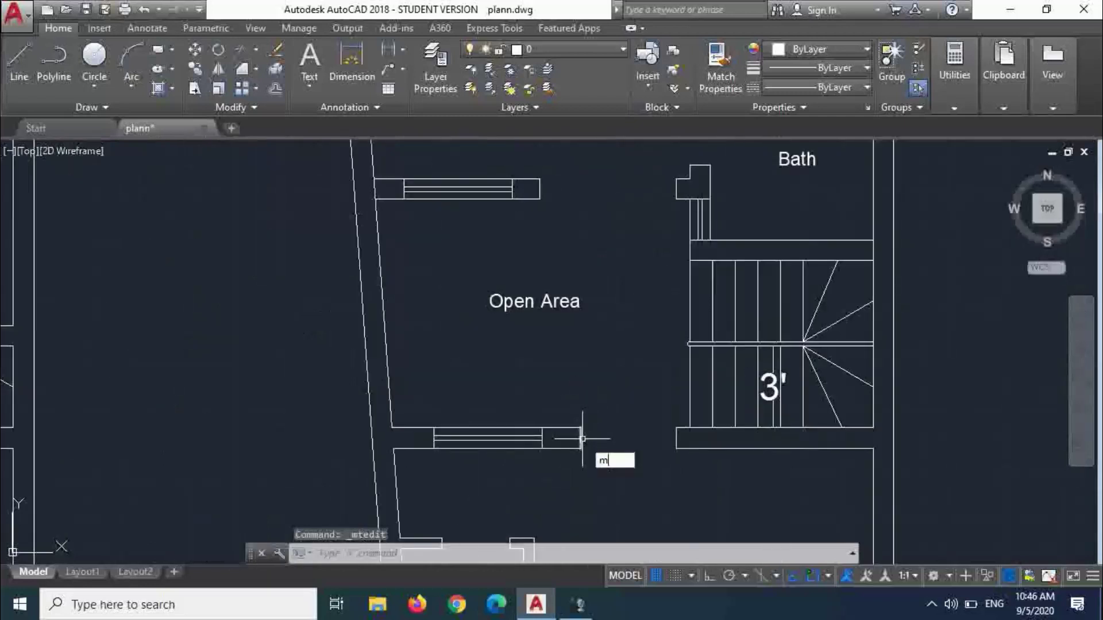
key(Return)
click(563, 305)
key(Return)
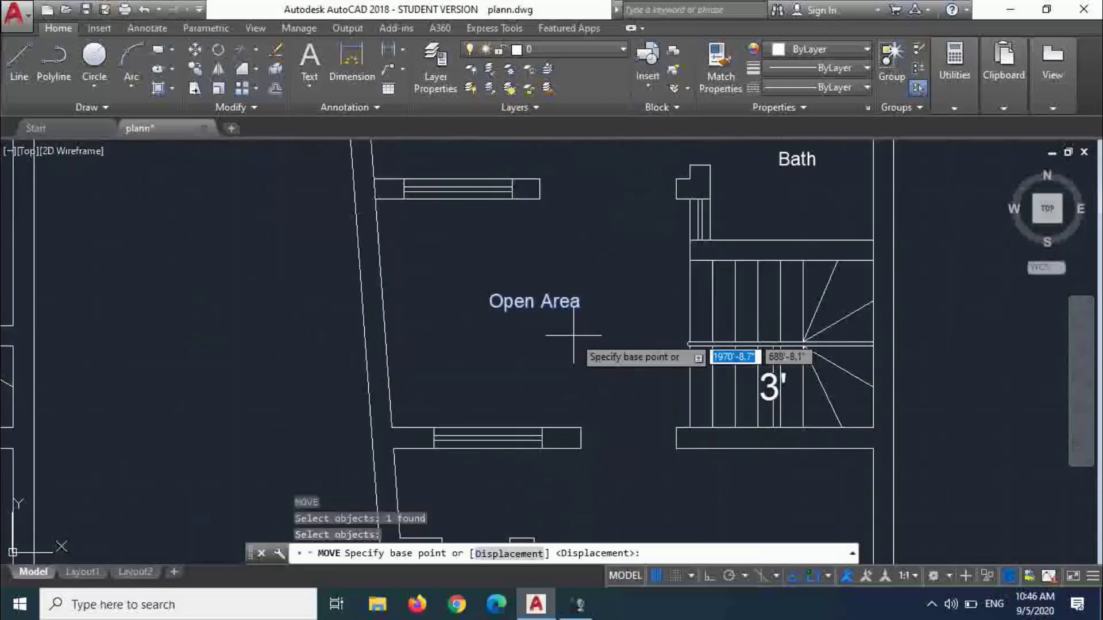
click(575, 334)
click(589, 349)
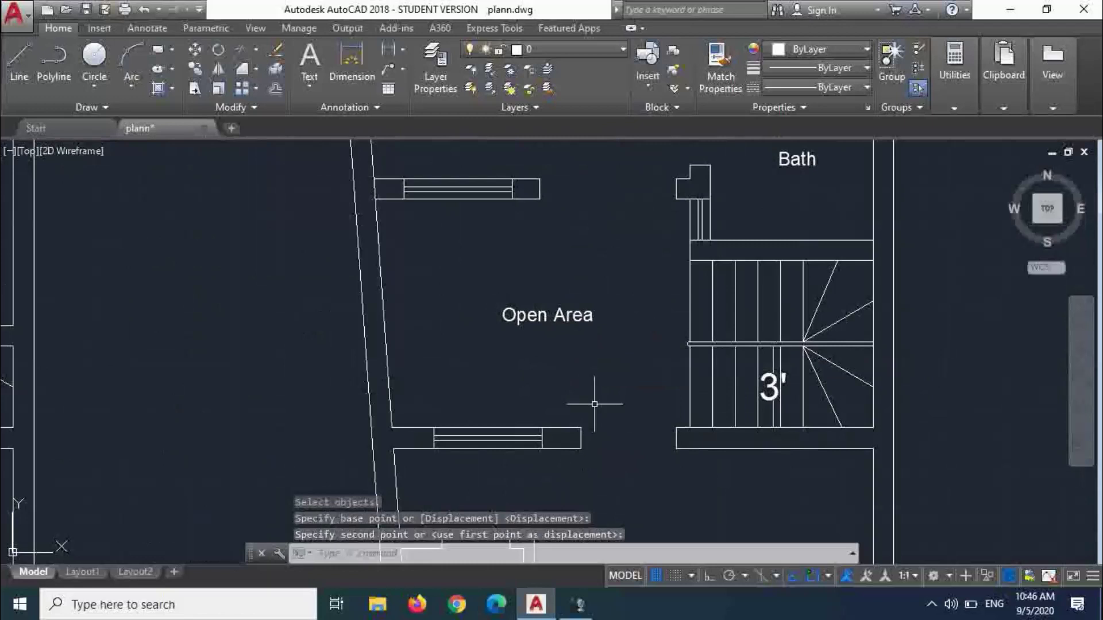
- Copy the first floor's Open Area label into the ground floor plan, beside the staircase
text(co)
key(Return)
click(564, 319)
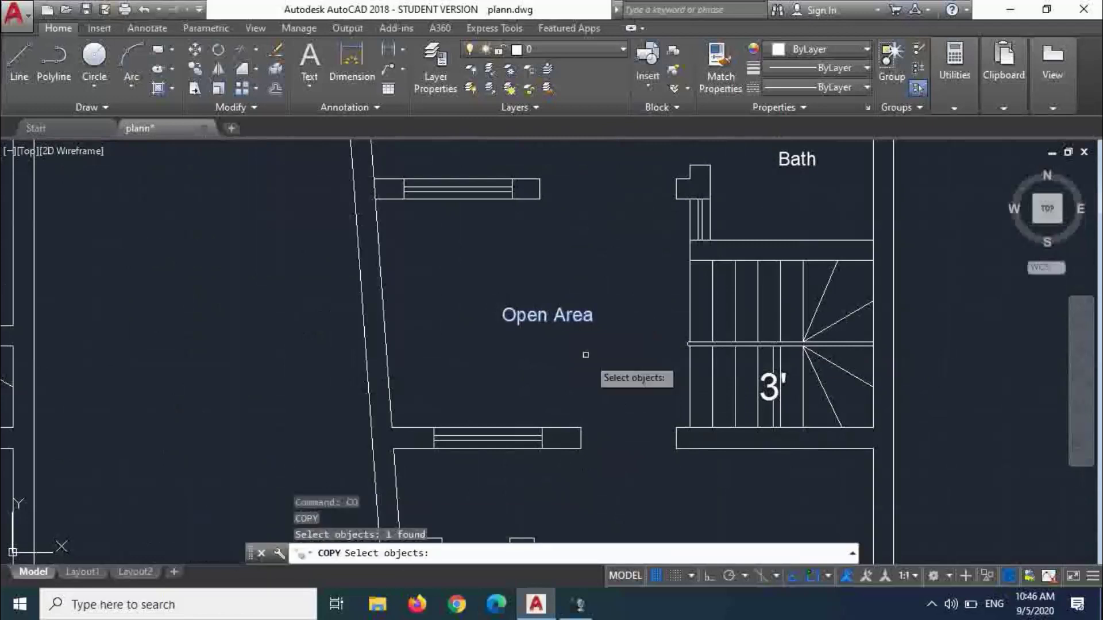
key(Return)
click(588, 364)
scroll(589, 365, down, 4)
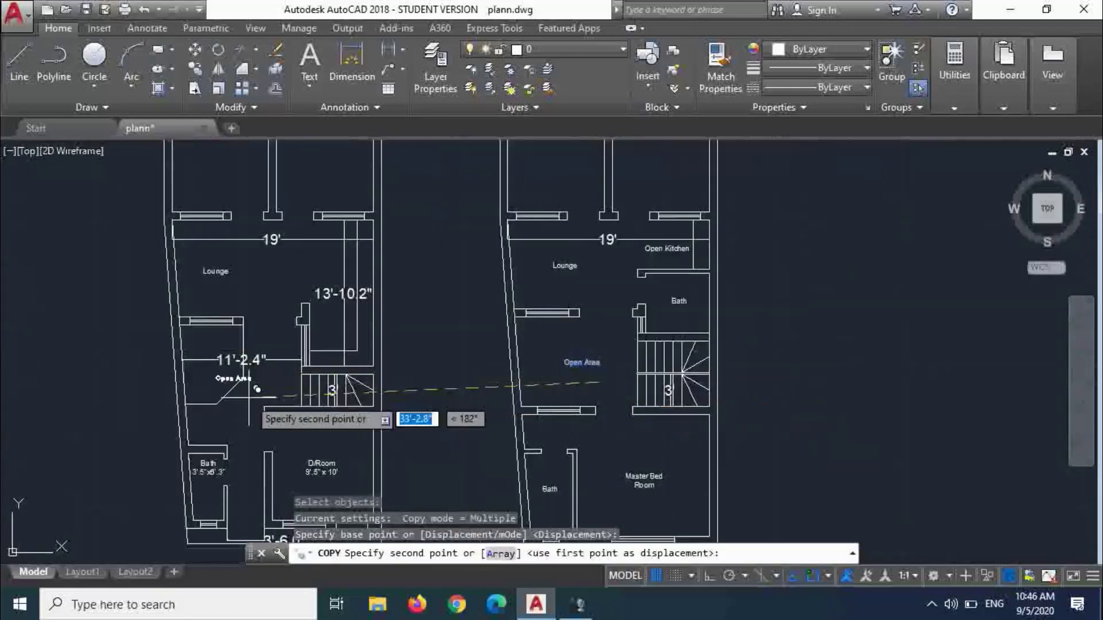
click(281, 405)
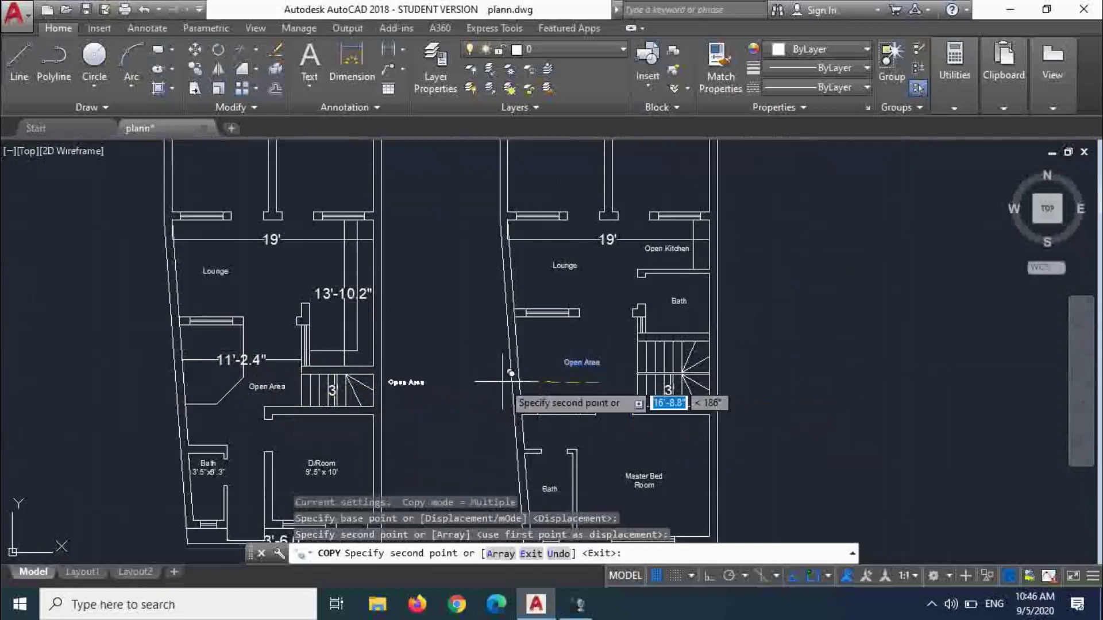
key(Escape)
scroll(603, 362, down, 3)
scroll(617, 376, up, 6)
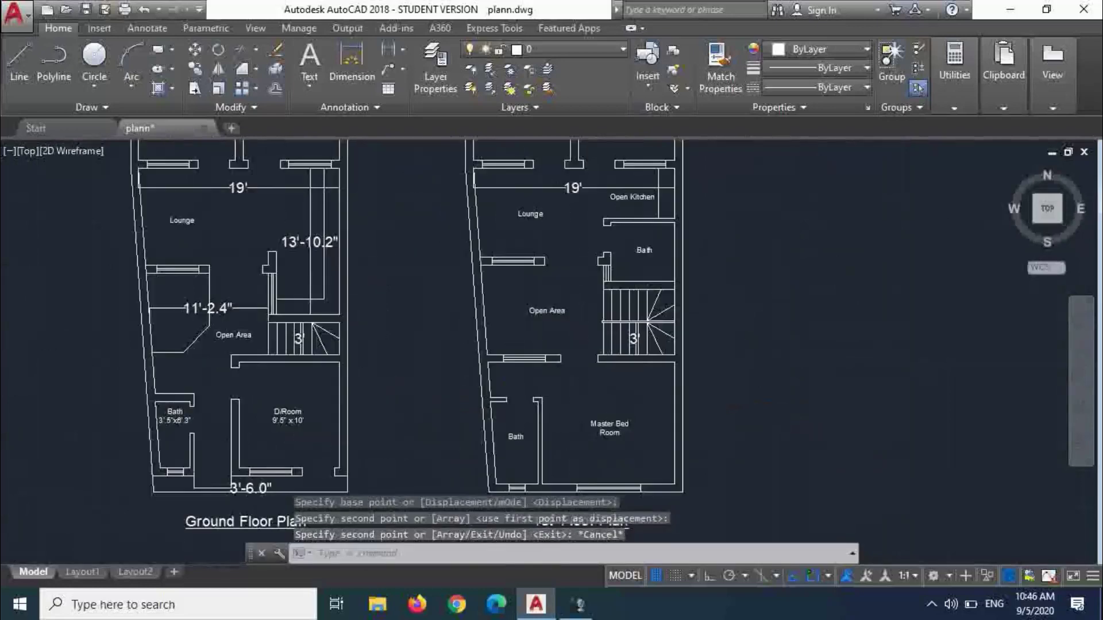
scroll(617, 375, down, 3)
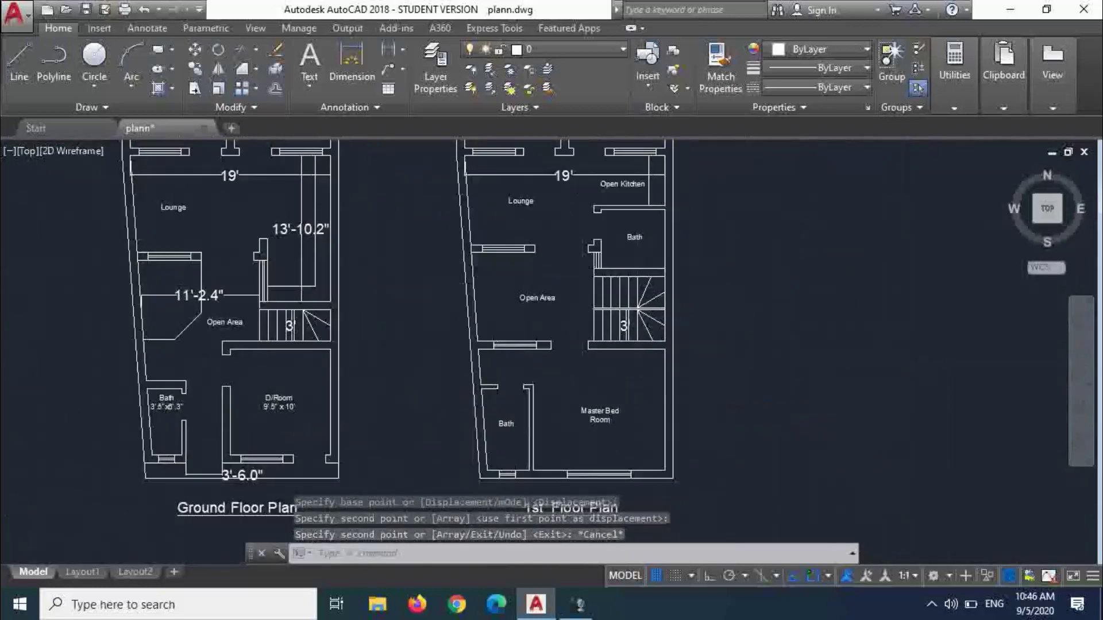
- Trim the slanted side wall's inner line where the window wall between the first floor's Lounge and Open Area joins it
scroll(462, 243, up, 5)
scroll(310, 275, up, 4)
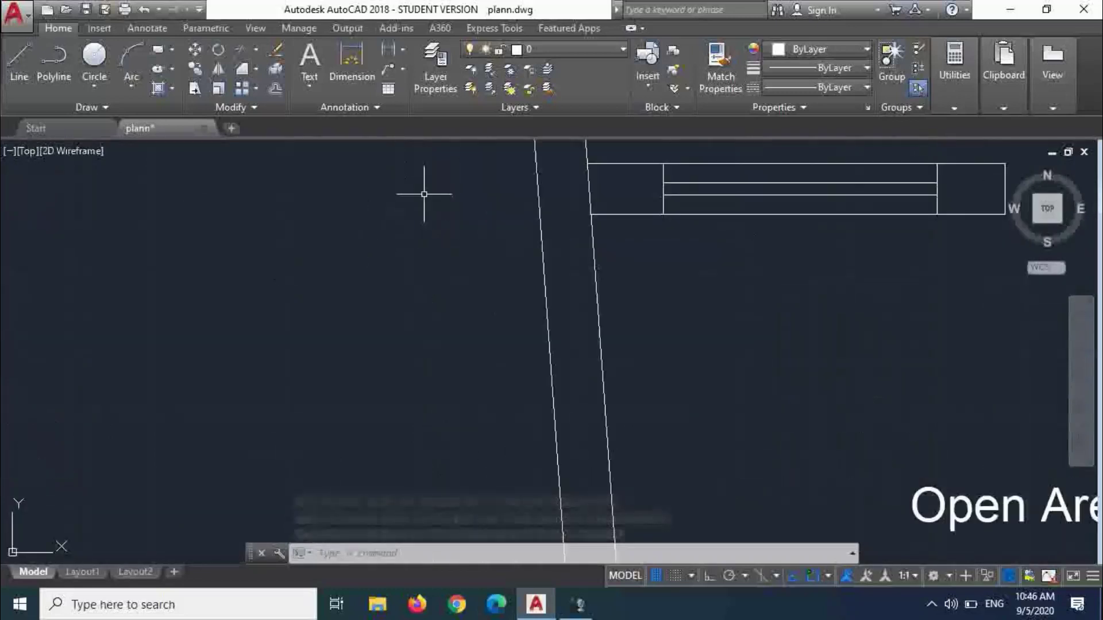
text(tr)
key(Return)
key(Return)
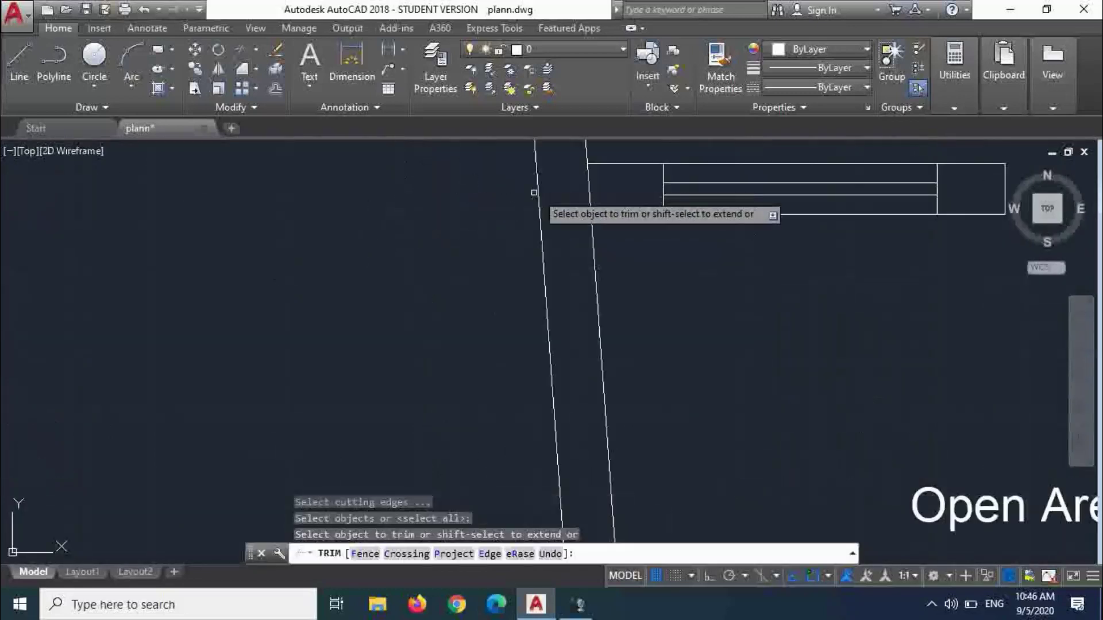
click(587, 180)
click(595, 184)
click(578, 173)
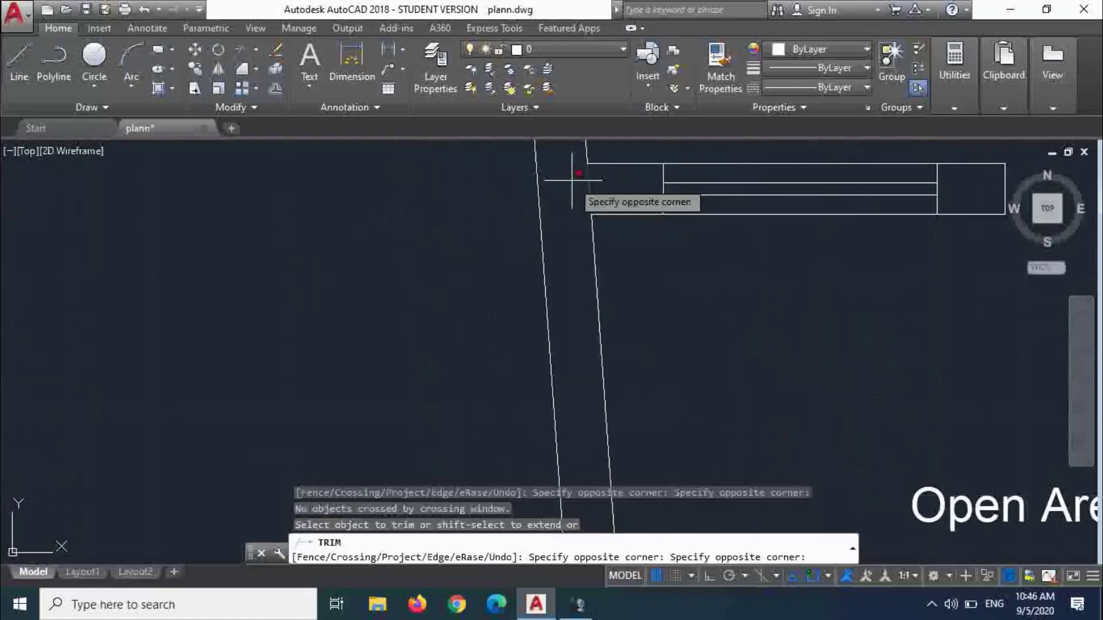
click(572, 180)
key(Escape)
key(Escape)
text(t)
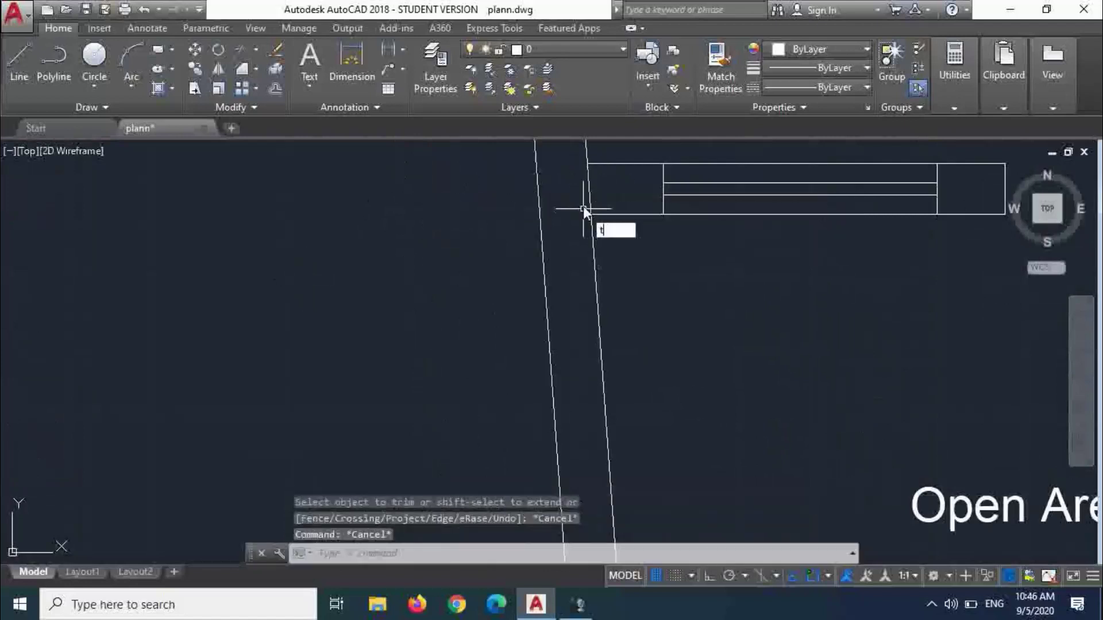
text(r)
key(Return)
key(Return)
scroll(586, 192, down, 5)
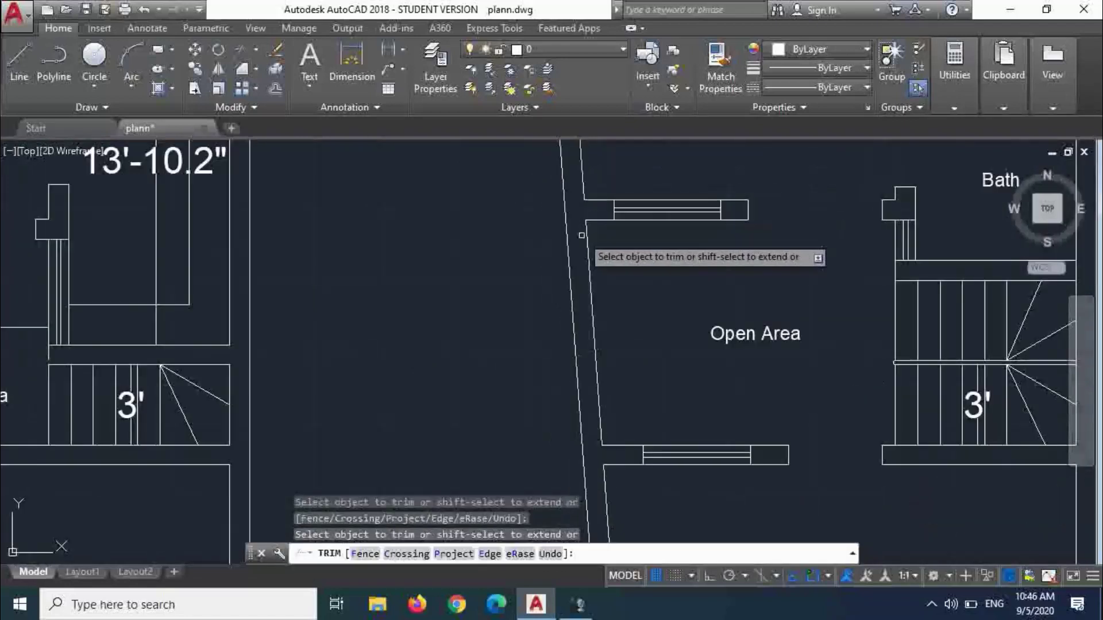
- Examine the wall junctions and room labels across the first floor plan and compare them with the ground floor plan
scroll(582, 237, down, 2)
scroll(571, 176, up, 3)
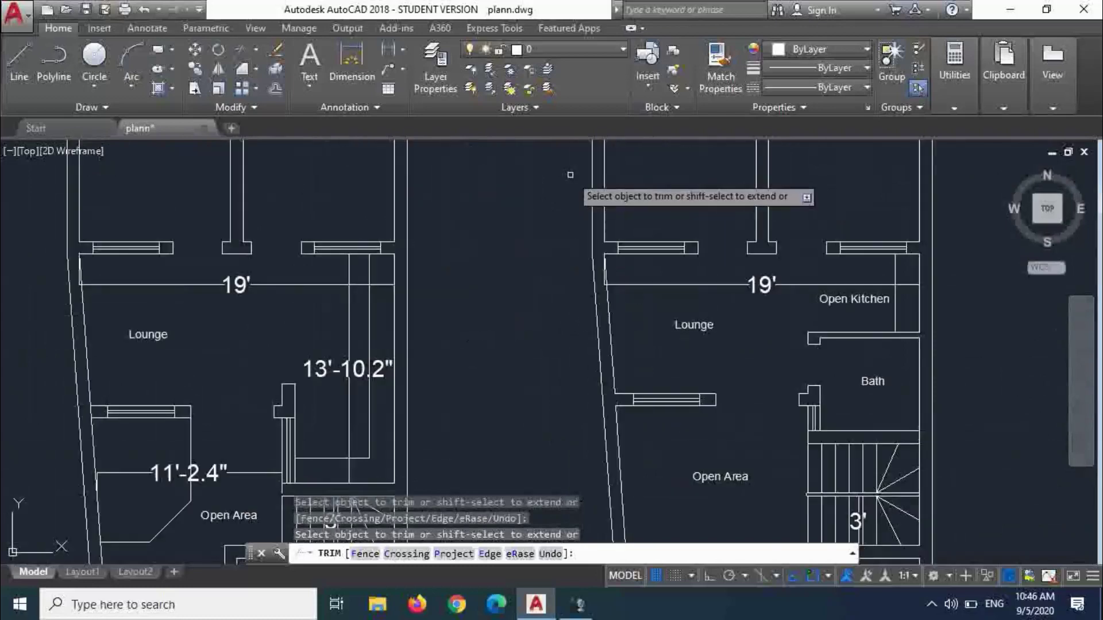
scroll(569, 176, down, 3)
scroll(618, 228, up, 4)
scroll(628, 234, down, 3)
scroll(629, 201, up, 5)
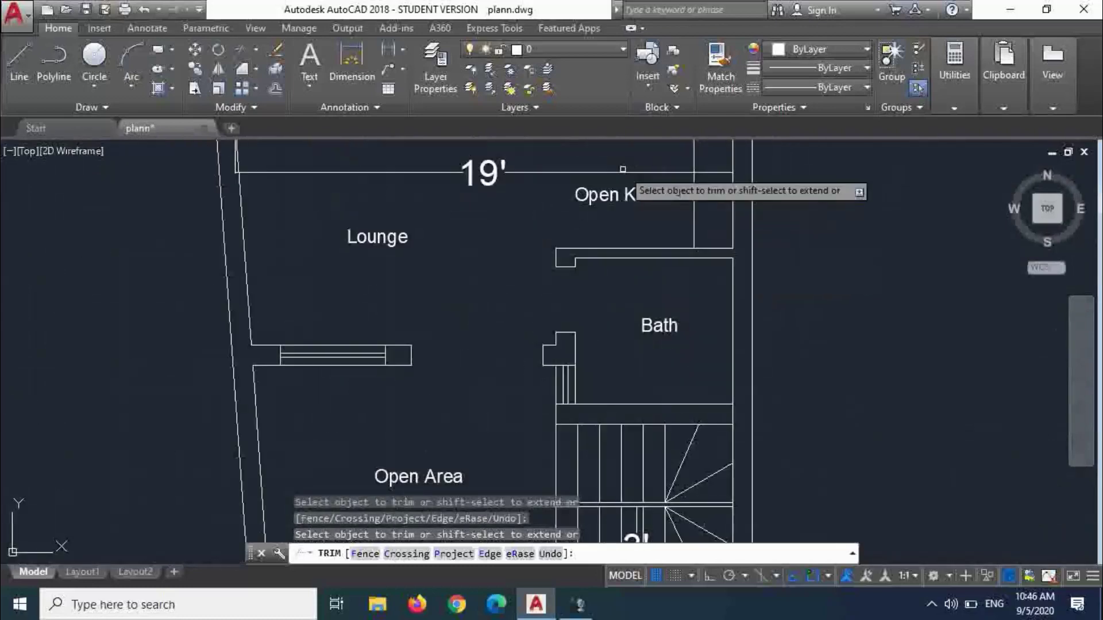
scroll(629, 161, down, 4)
scroll(638, 235, up, 4)
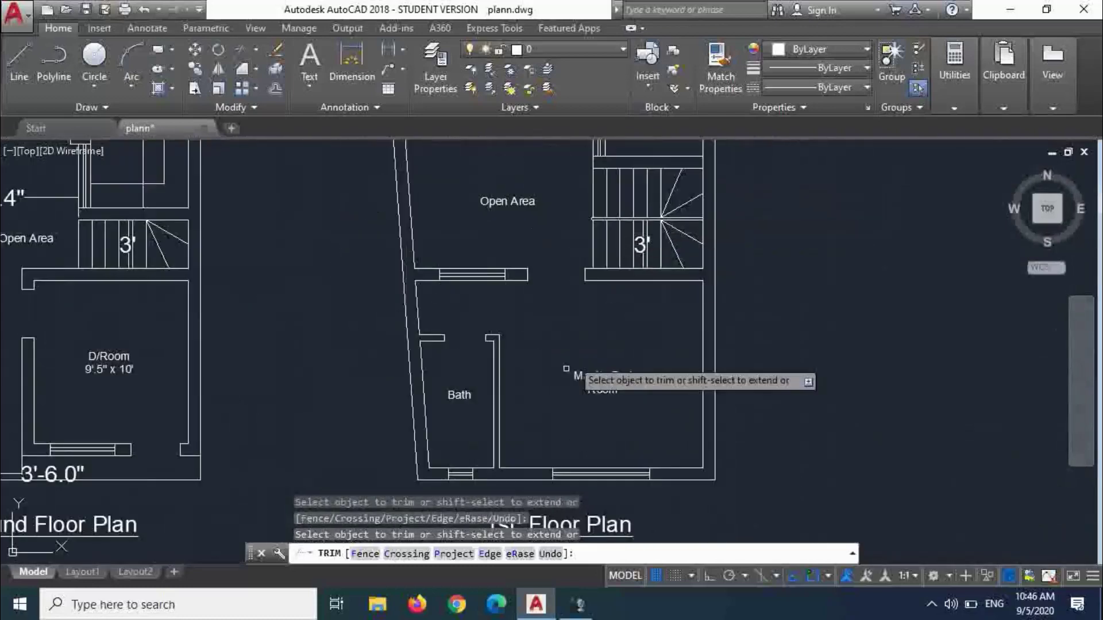
scroll(538, 453, down, 2)
scroll(560, 396, down, 3)
scroll(553, 287, up, 4)
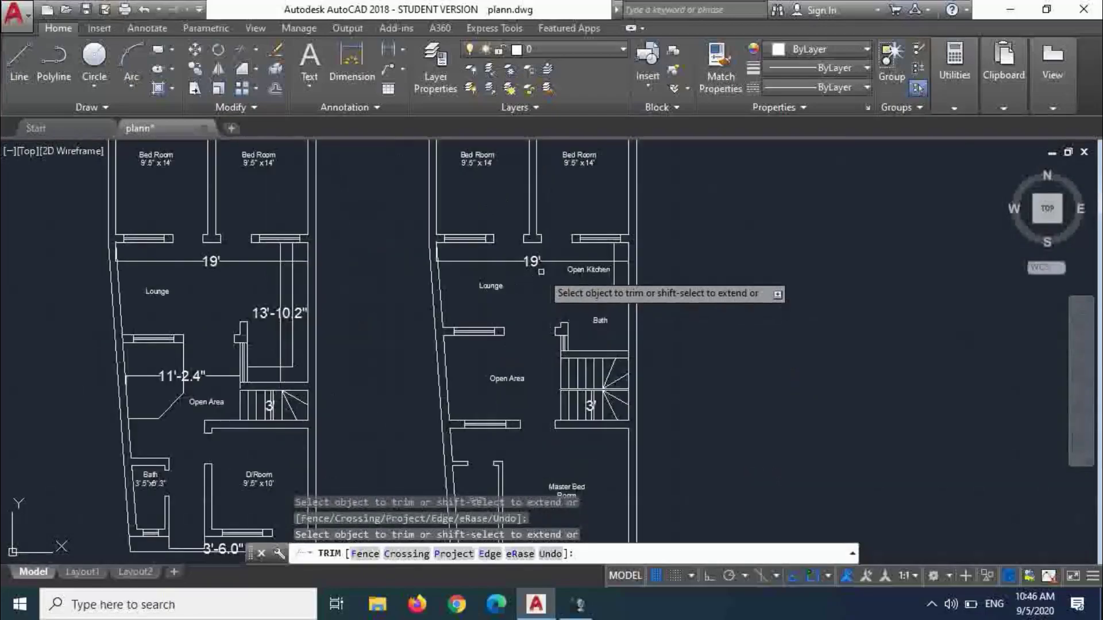
- End trimming and save the drawing with the updated floor plans
key(Escape)
key(ctrl+s)
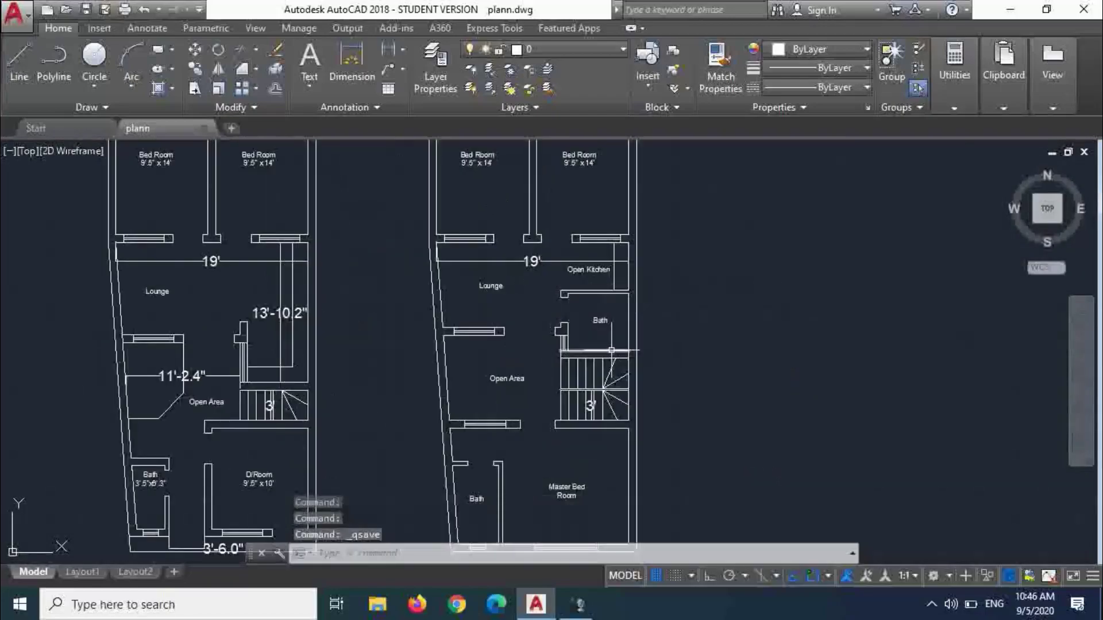